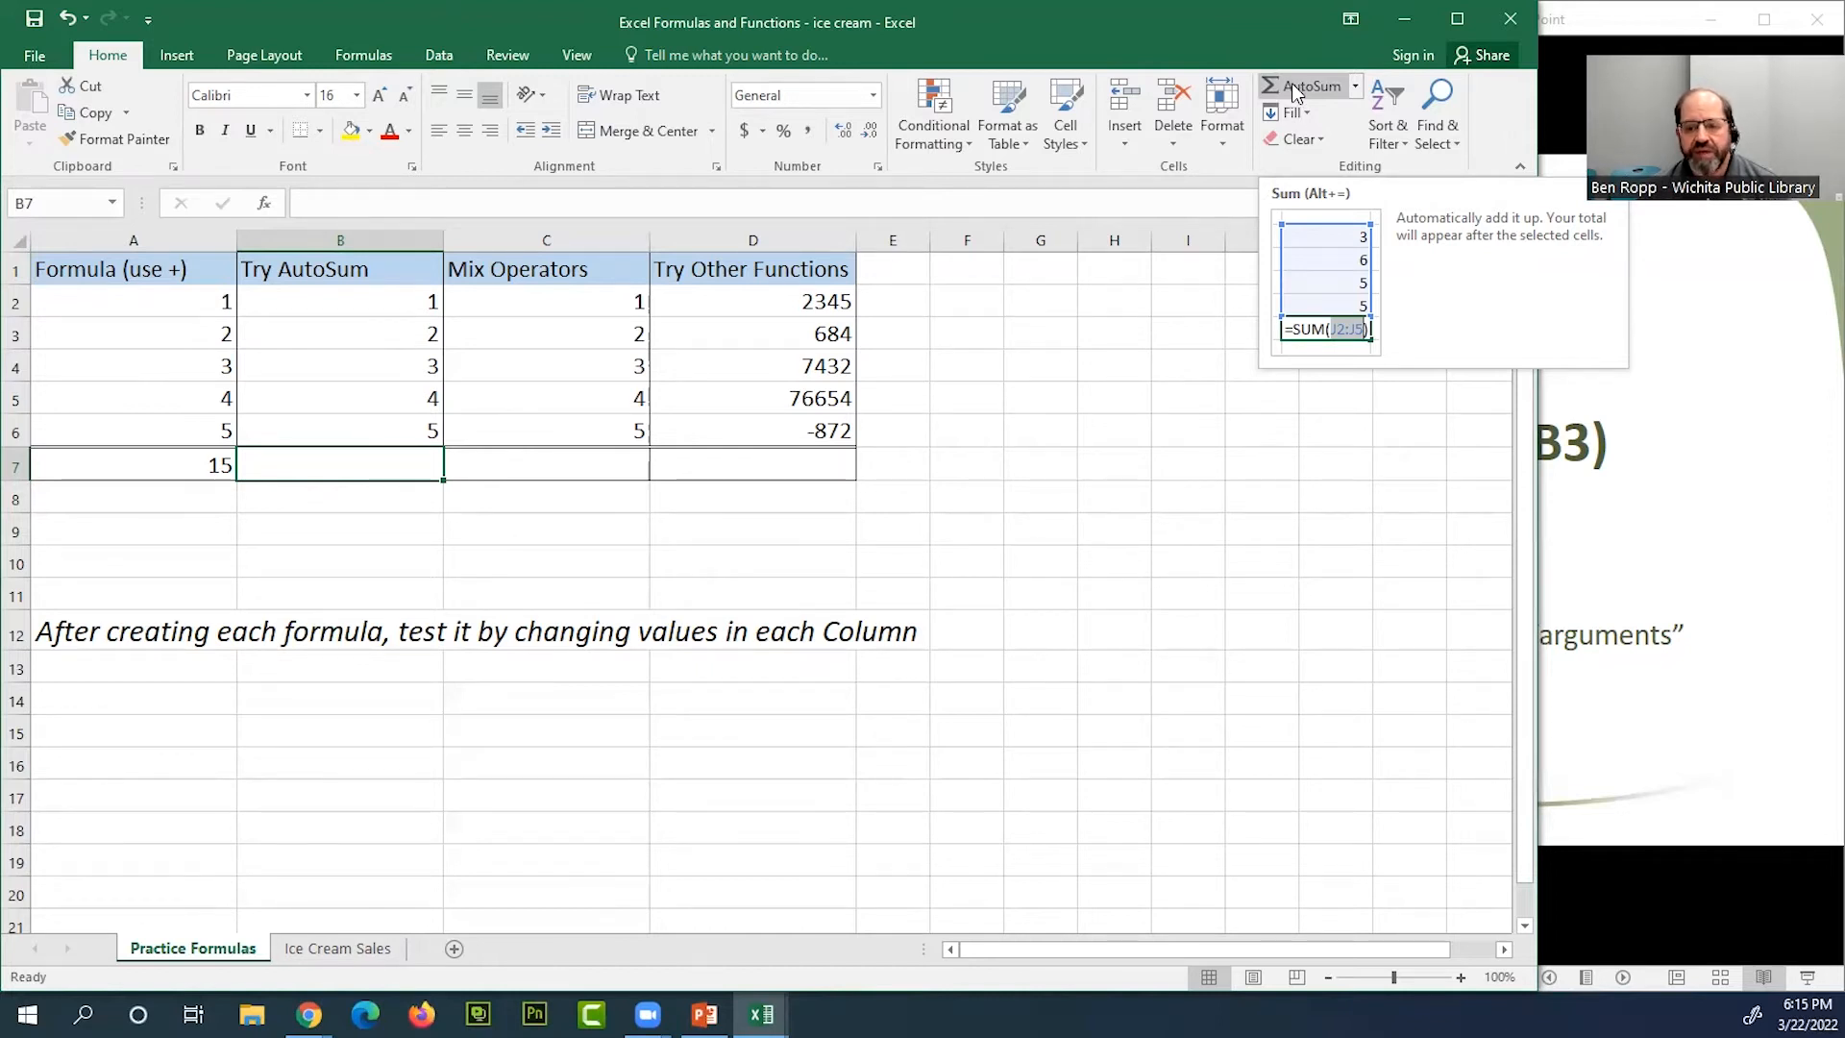
Add up B2:B6 in cell B7 with AutoSum's SUM function
left_click(1357, 88)
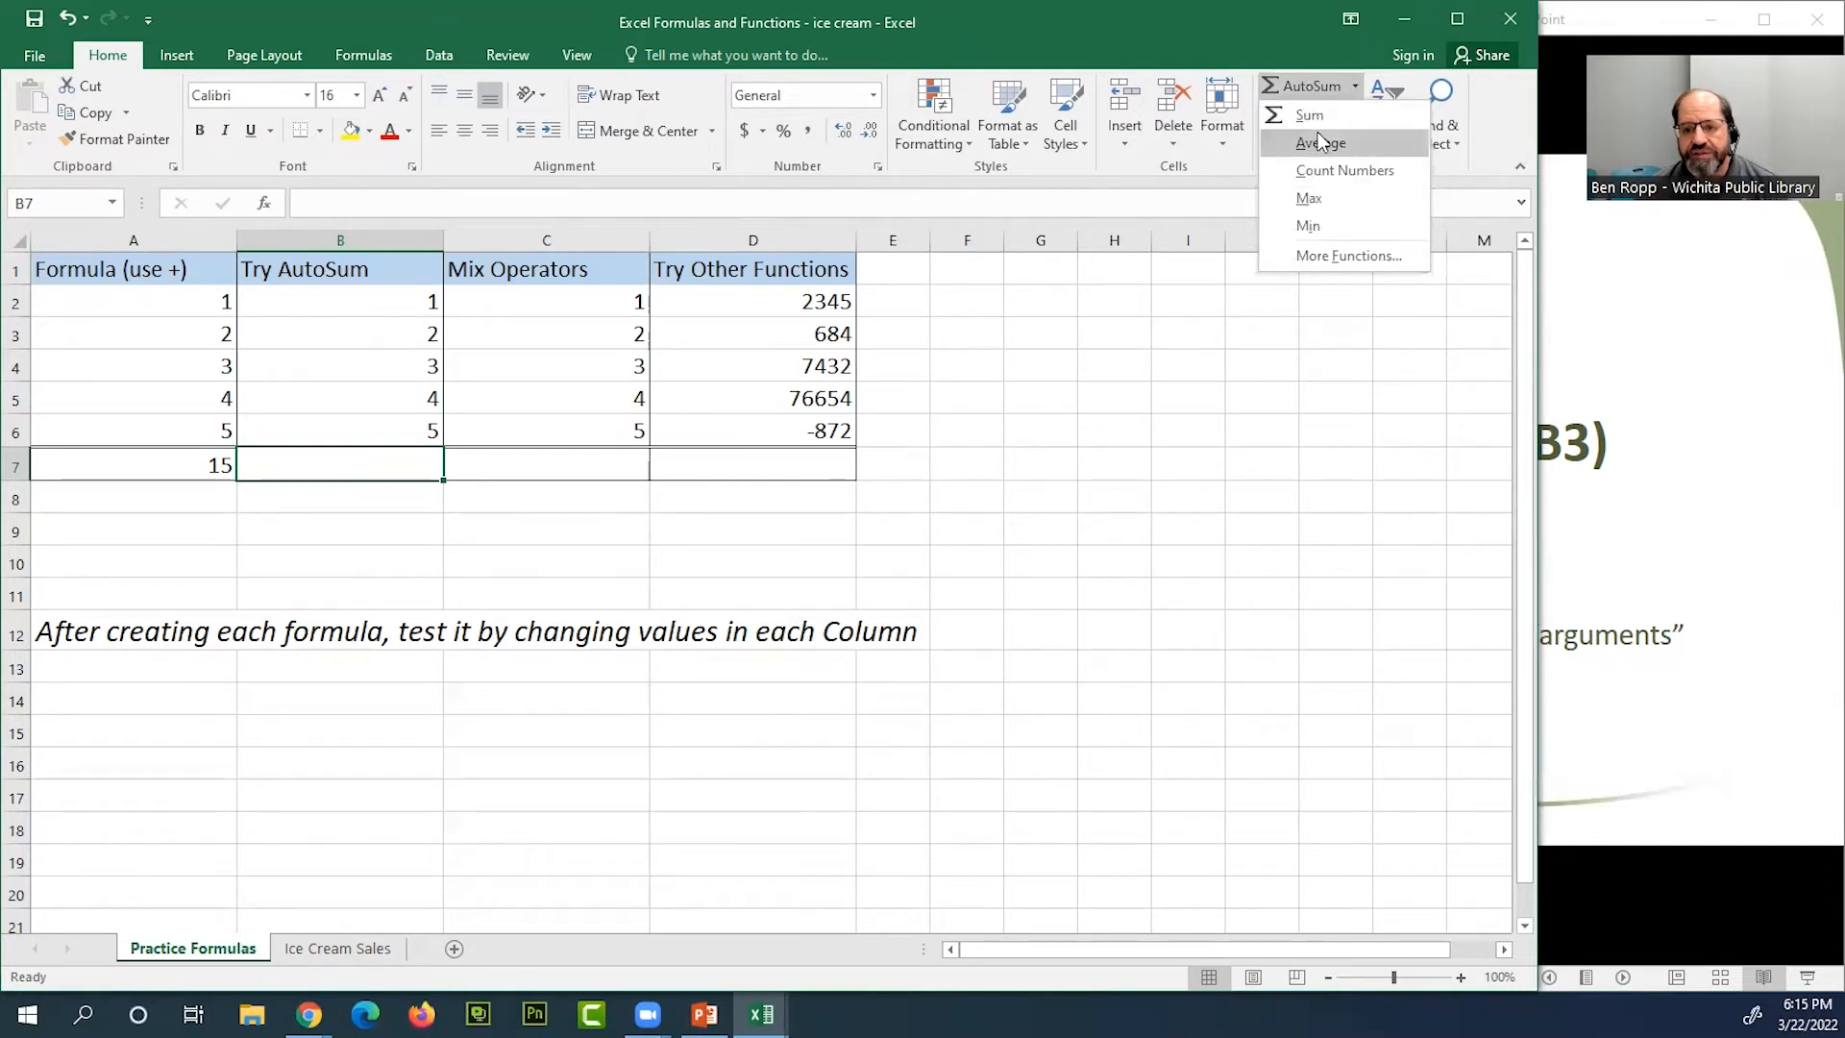
left_click(1308, 87)
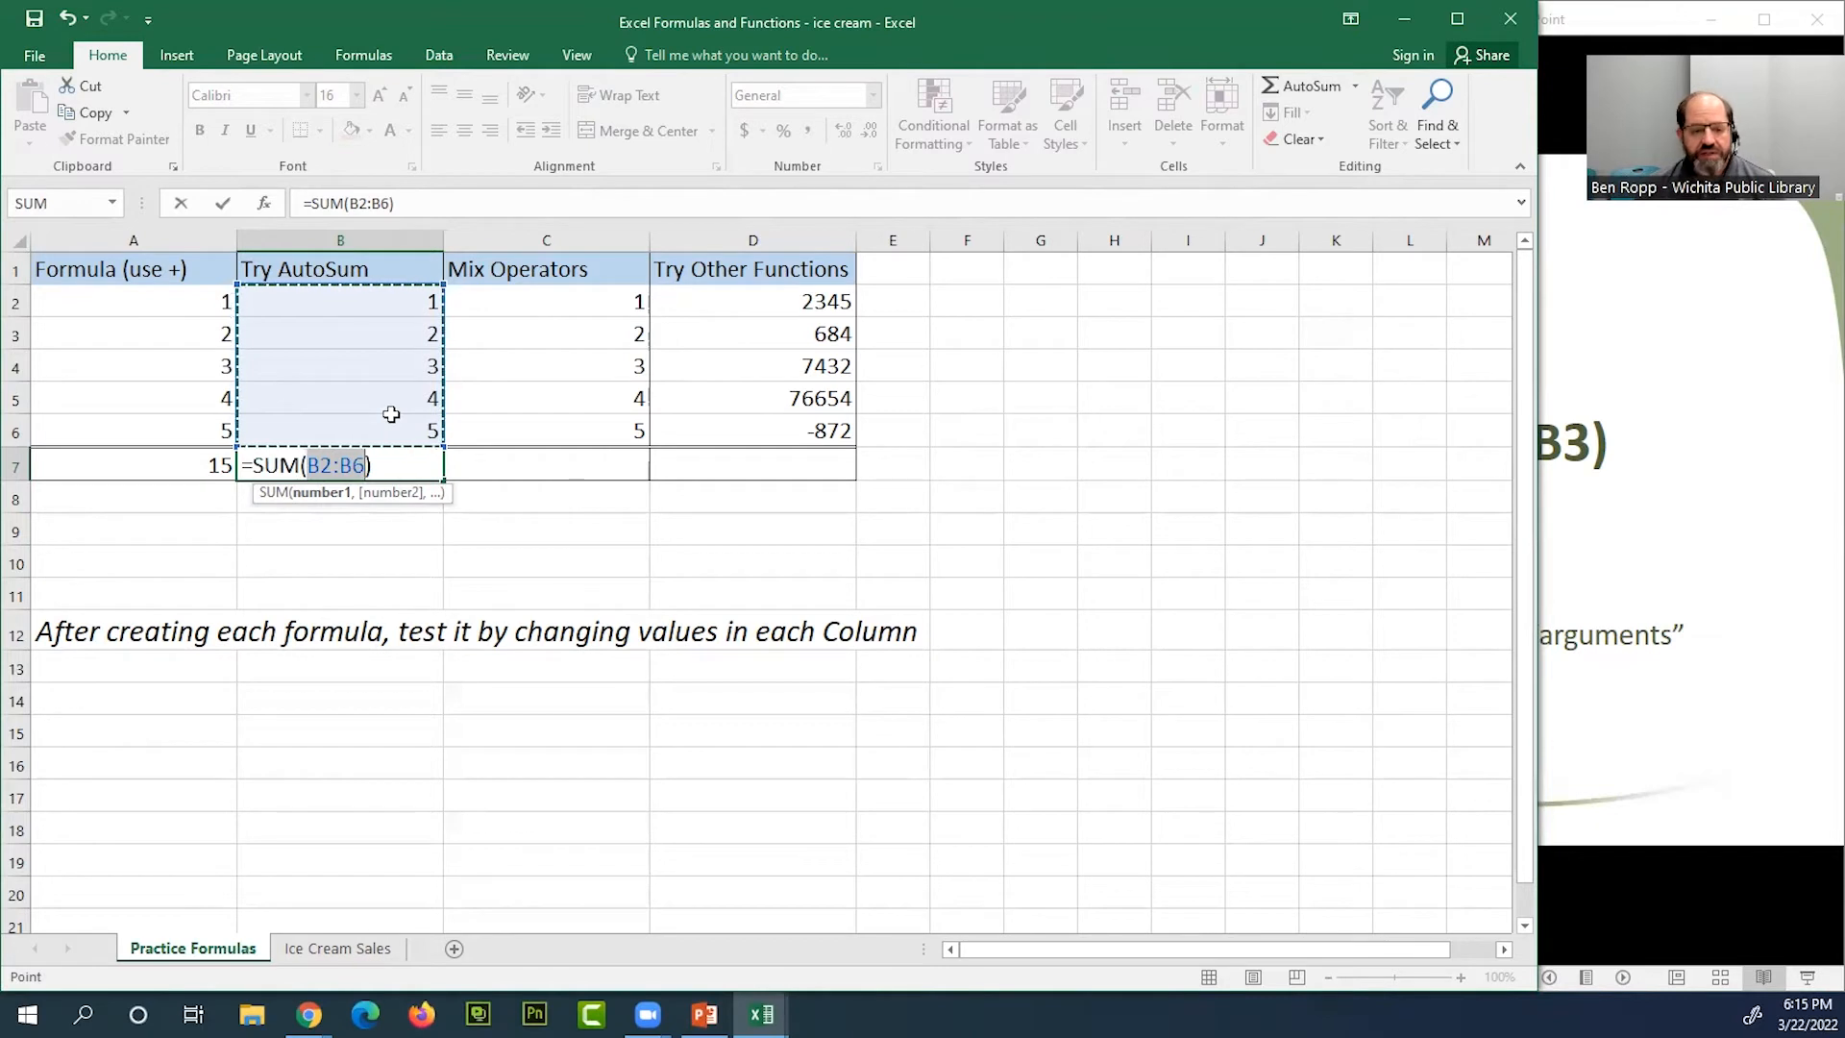
key("Return")
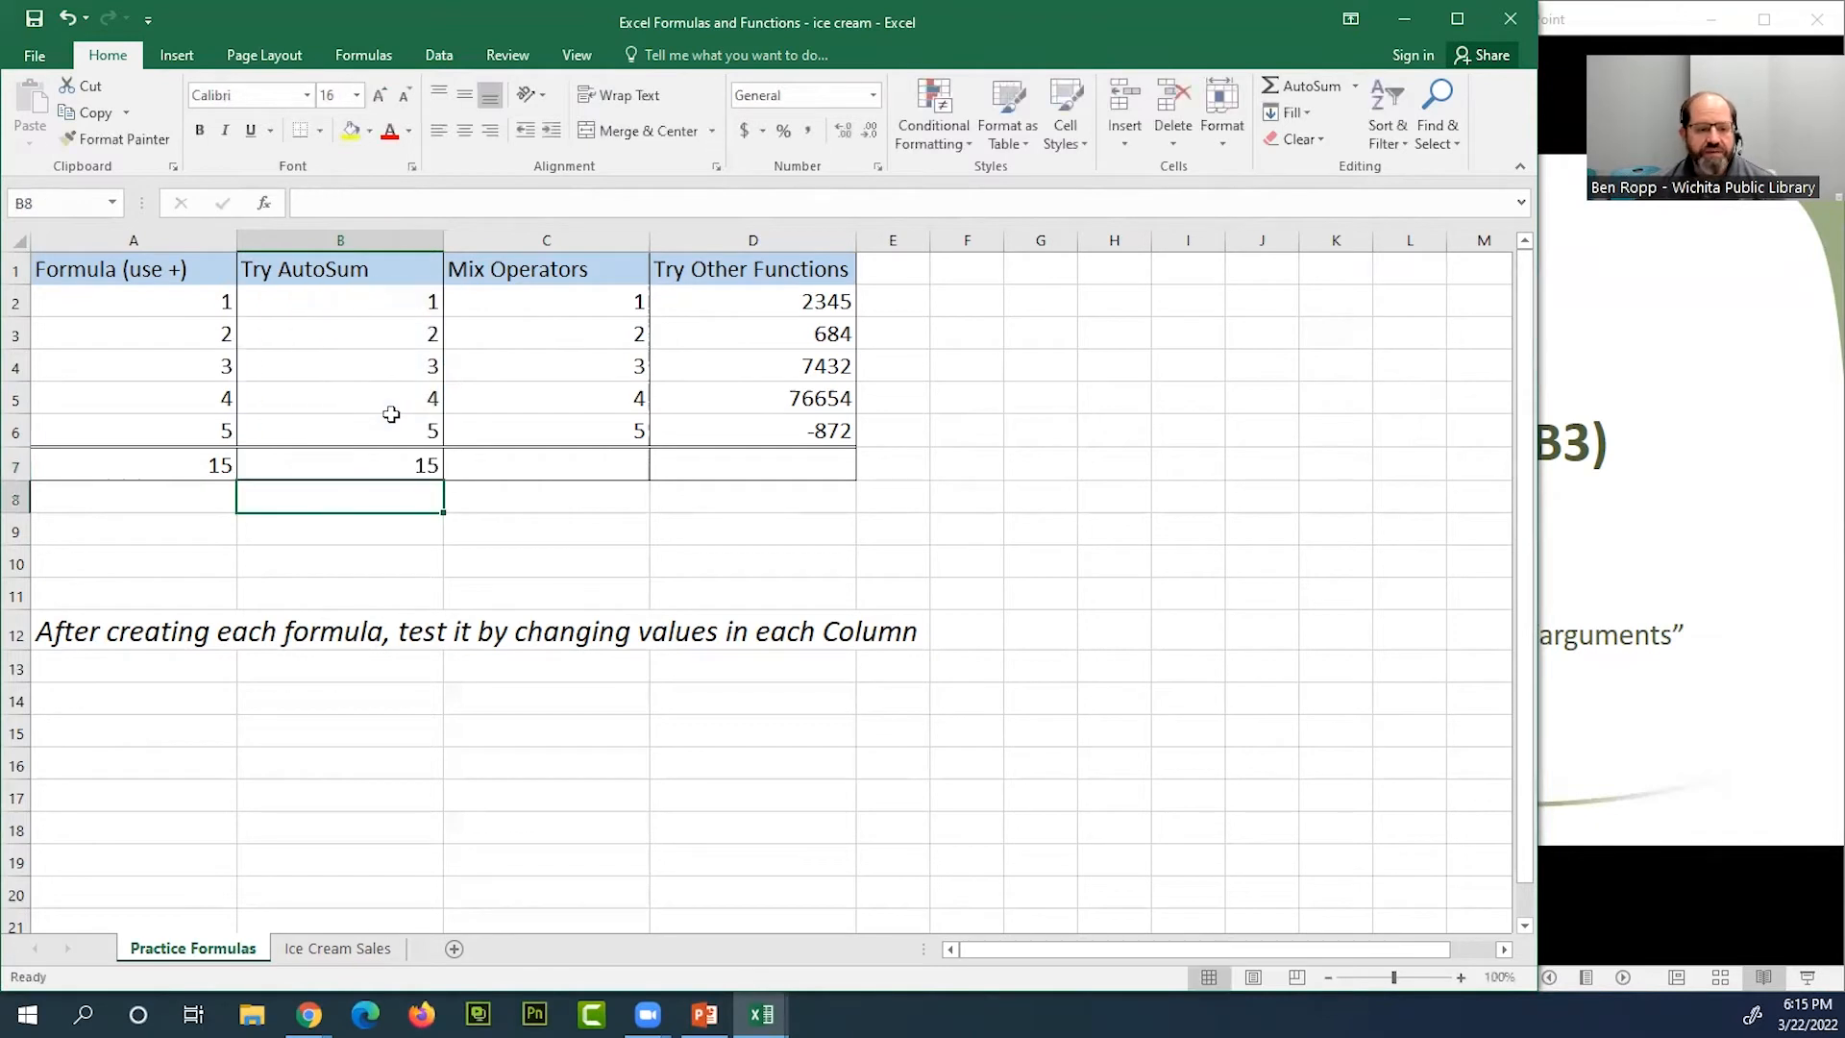
Compare the addition formula in A7 with the SUM formula in B7
left_click(389, 466)
left_click(228, 463)
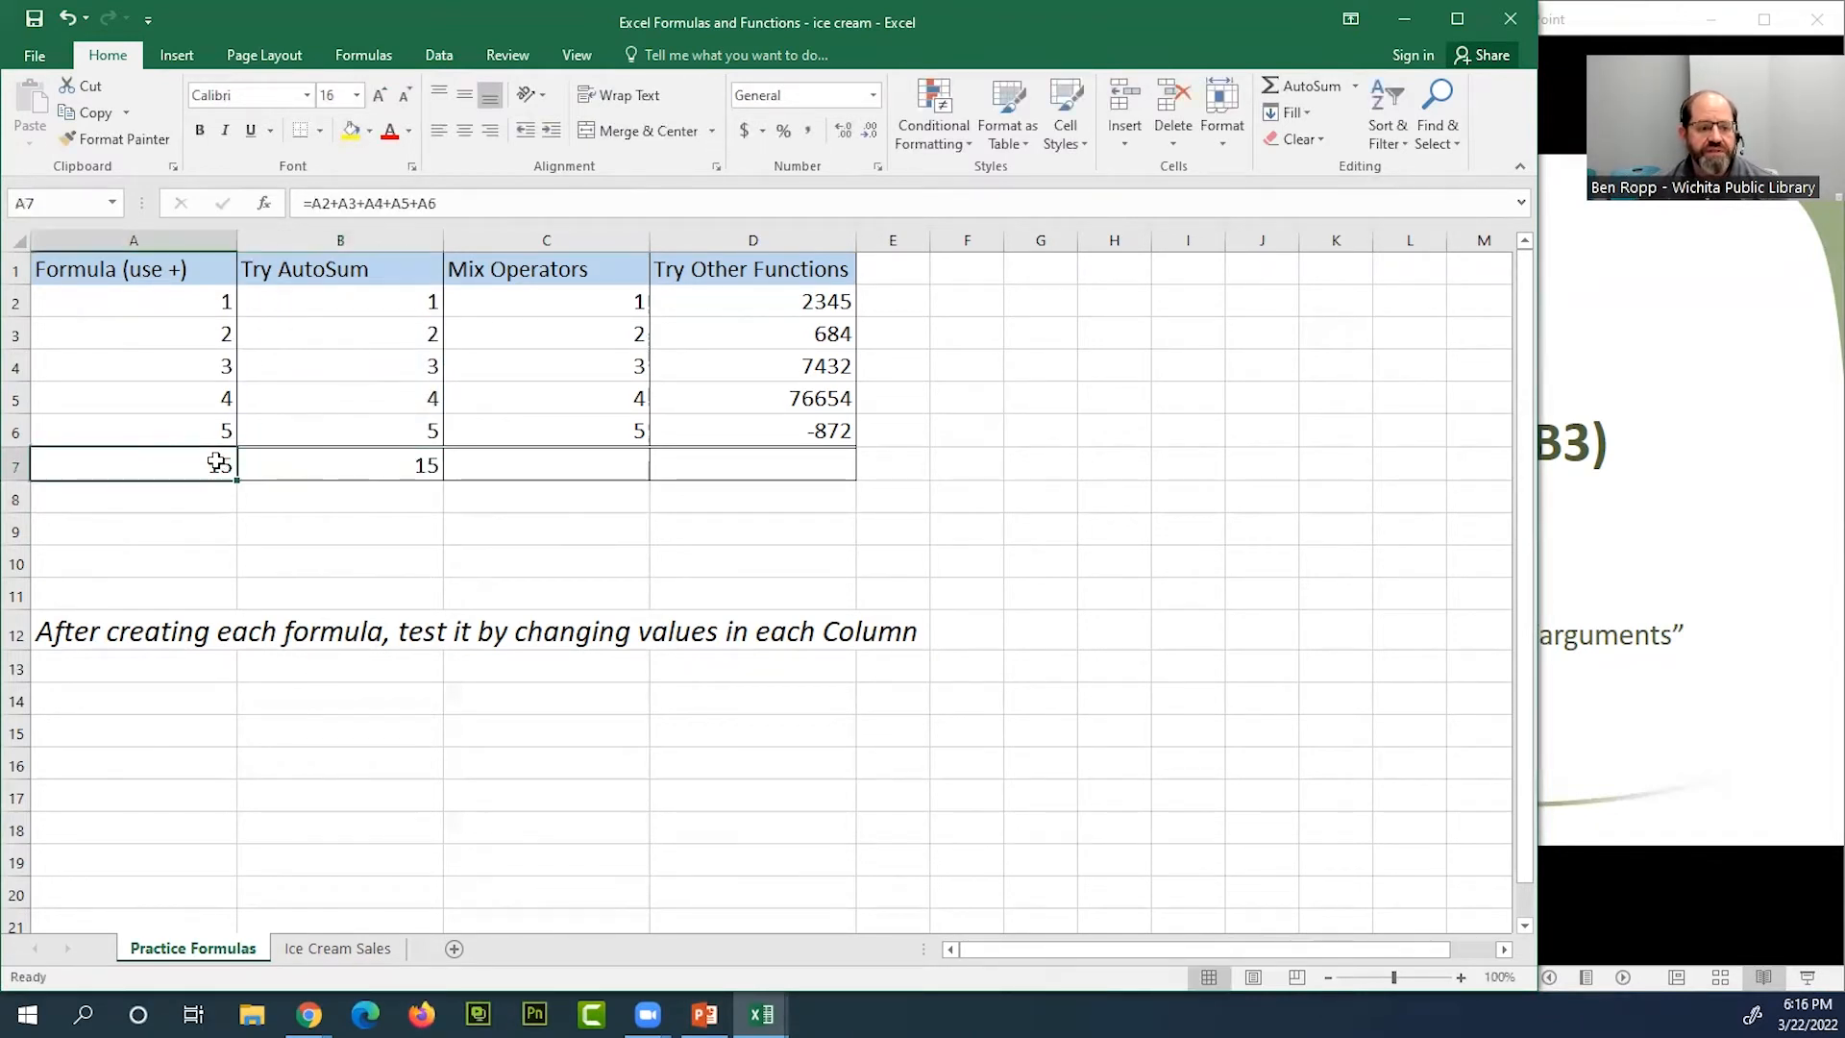
left_click(398, 455)
left_click(226, 461)
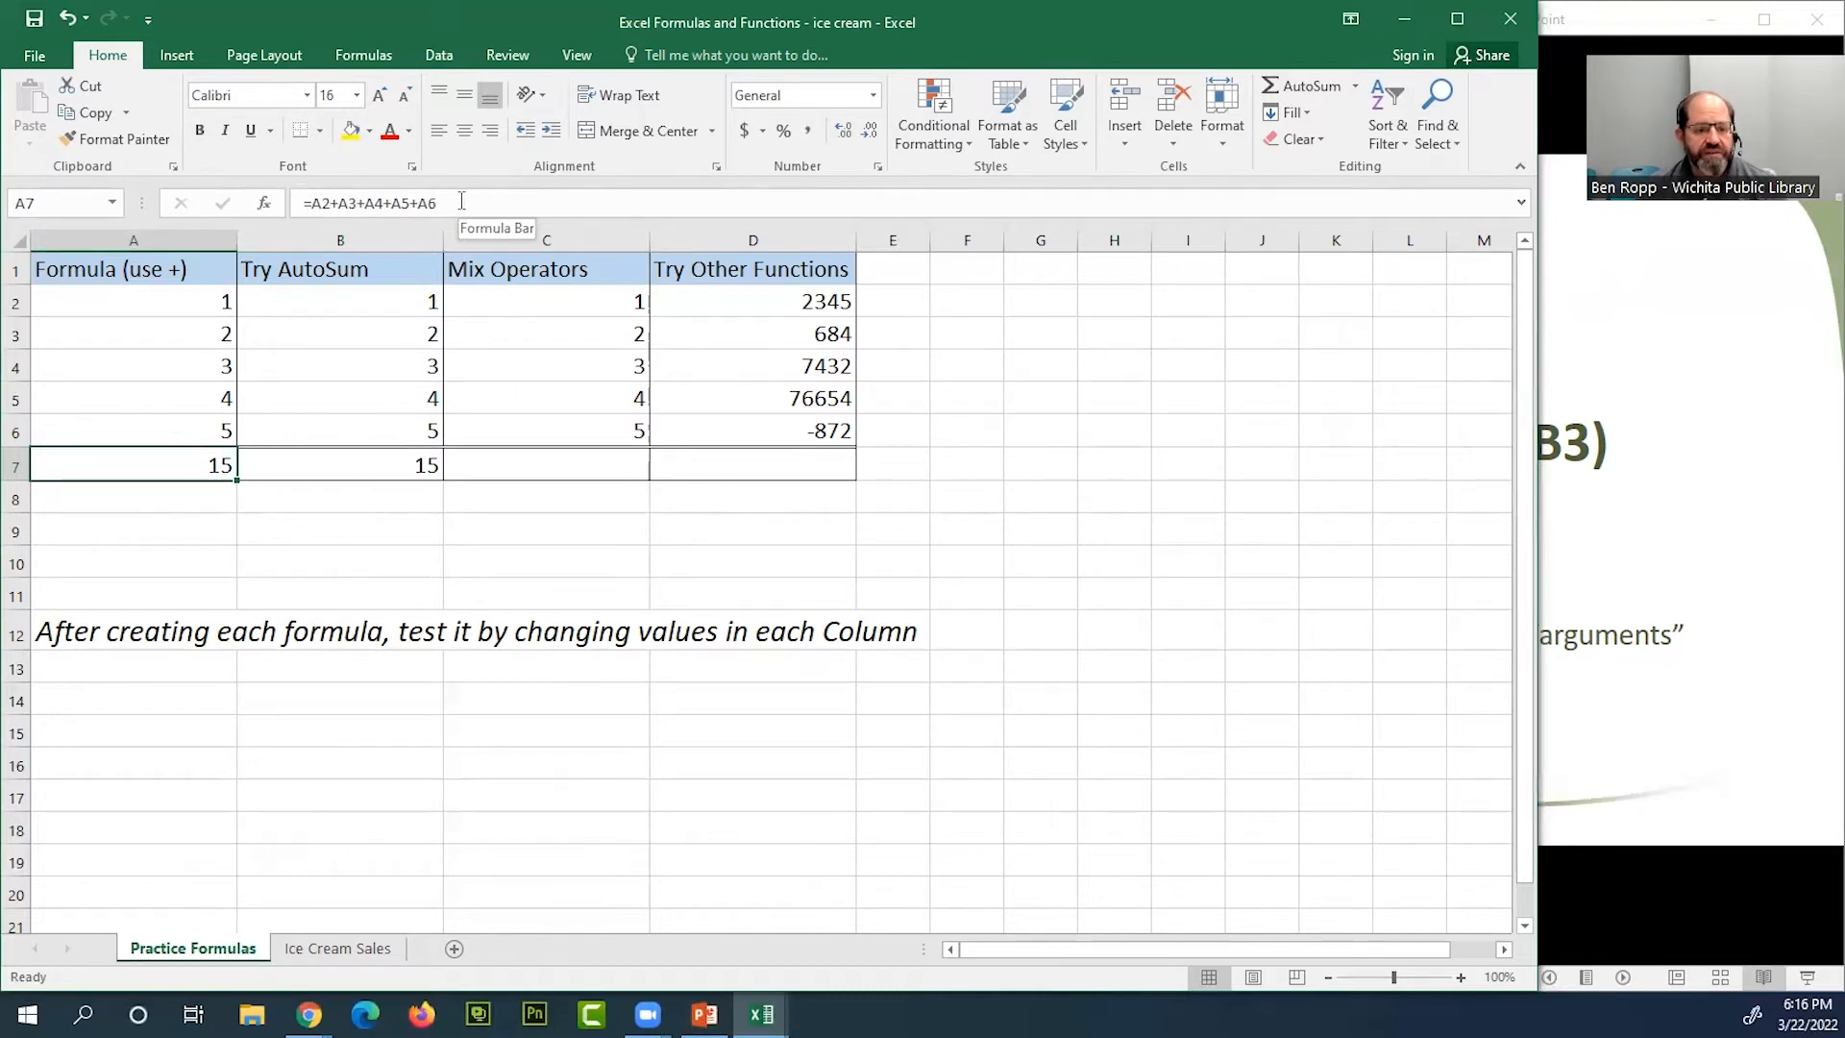
left_click(413, 470)
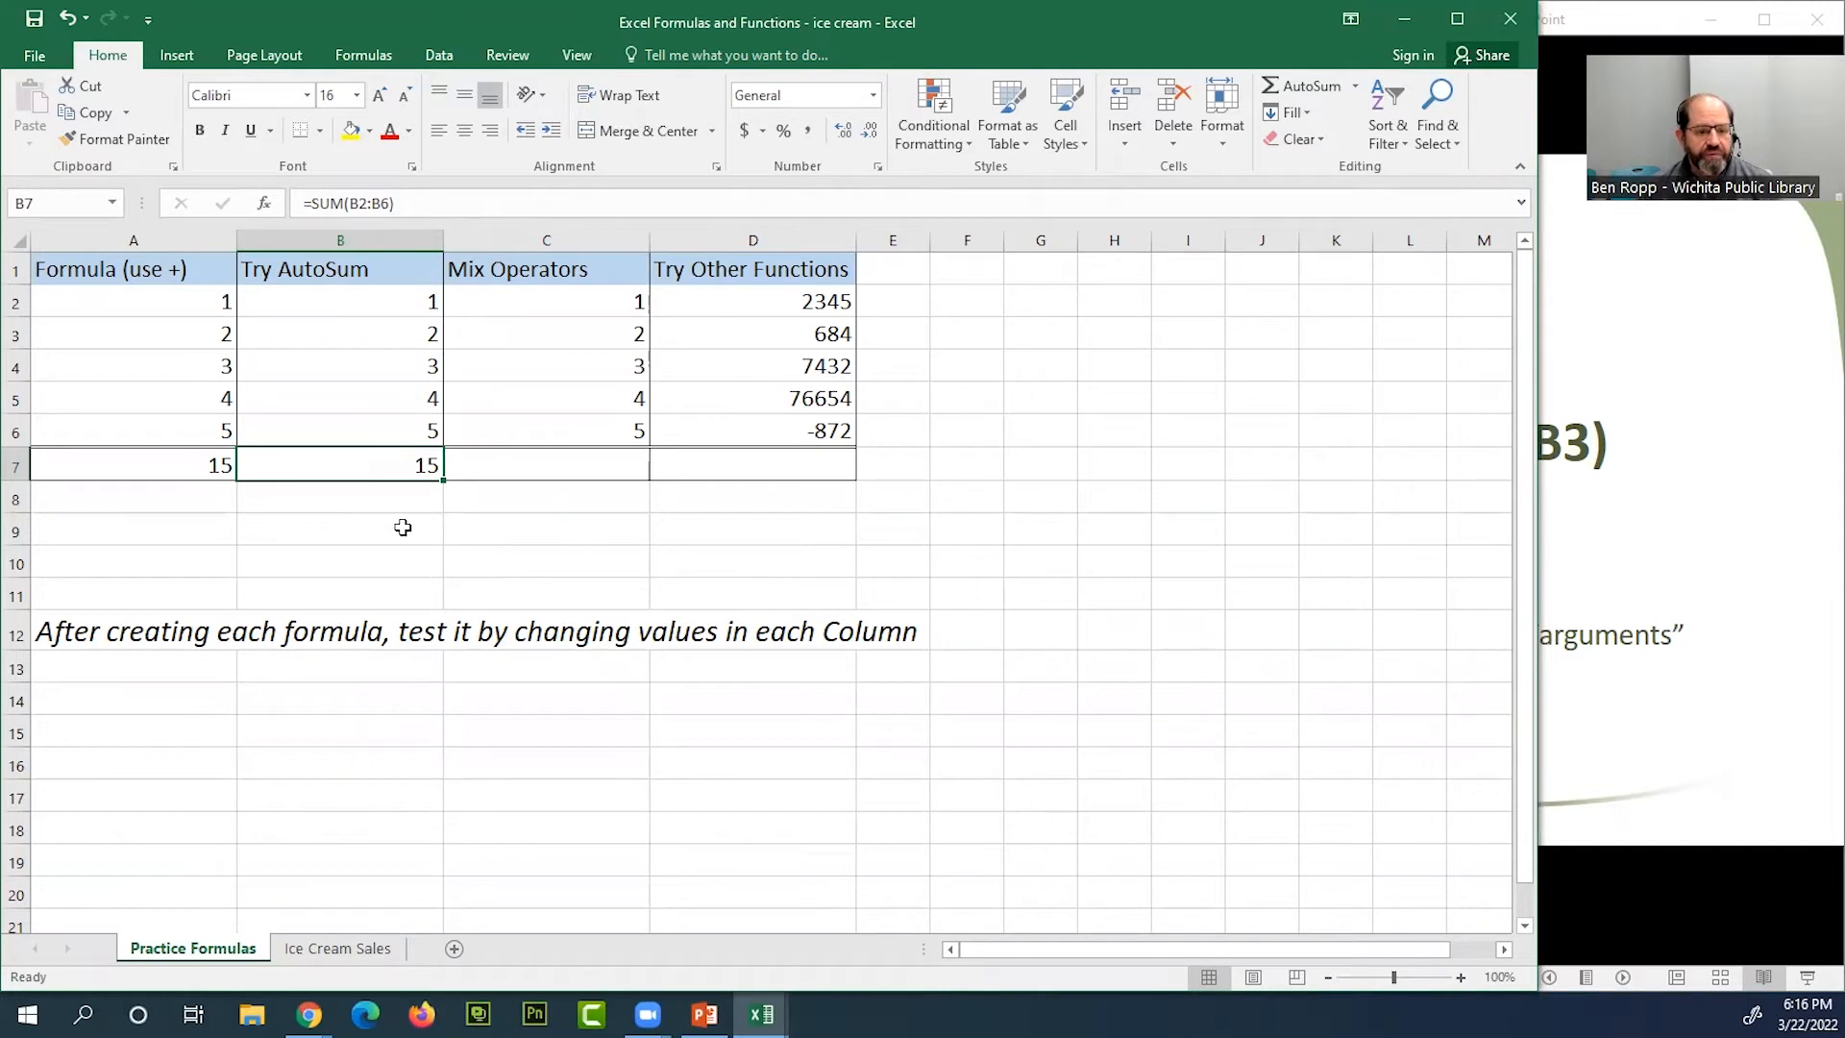
Open the SUM formula in B7 for editing to examine its syntax and highlighted input range
left_click(381, 203)
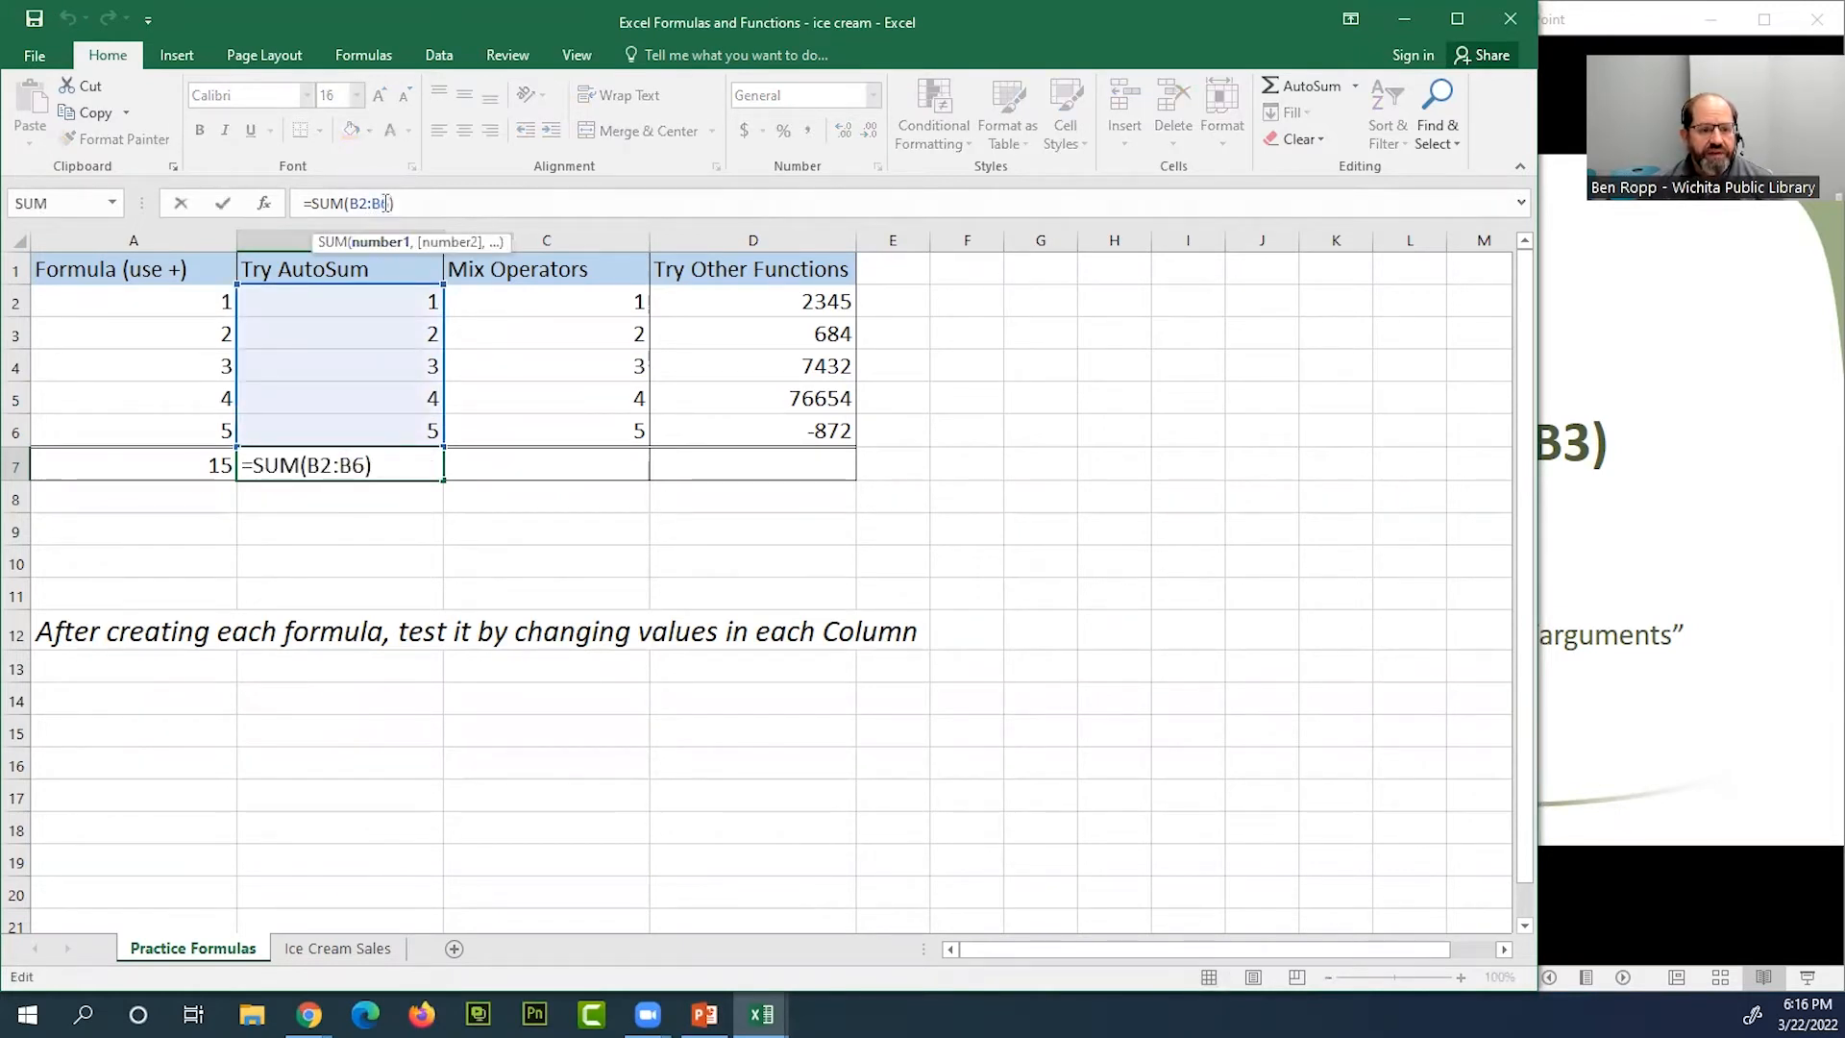
left_click(401, 465)
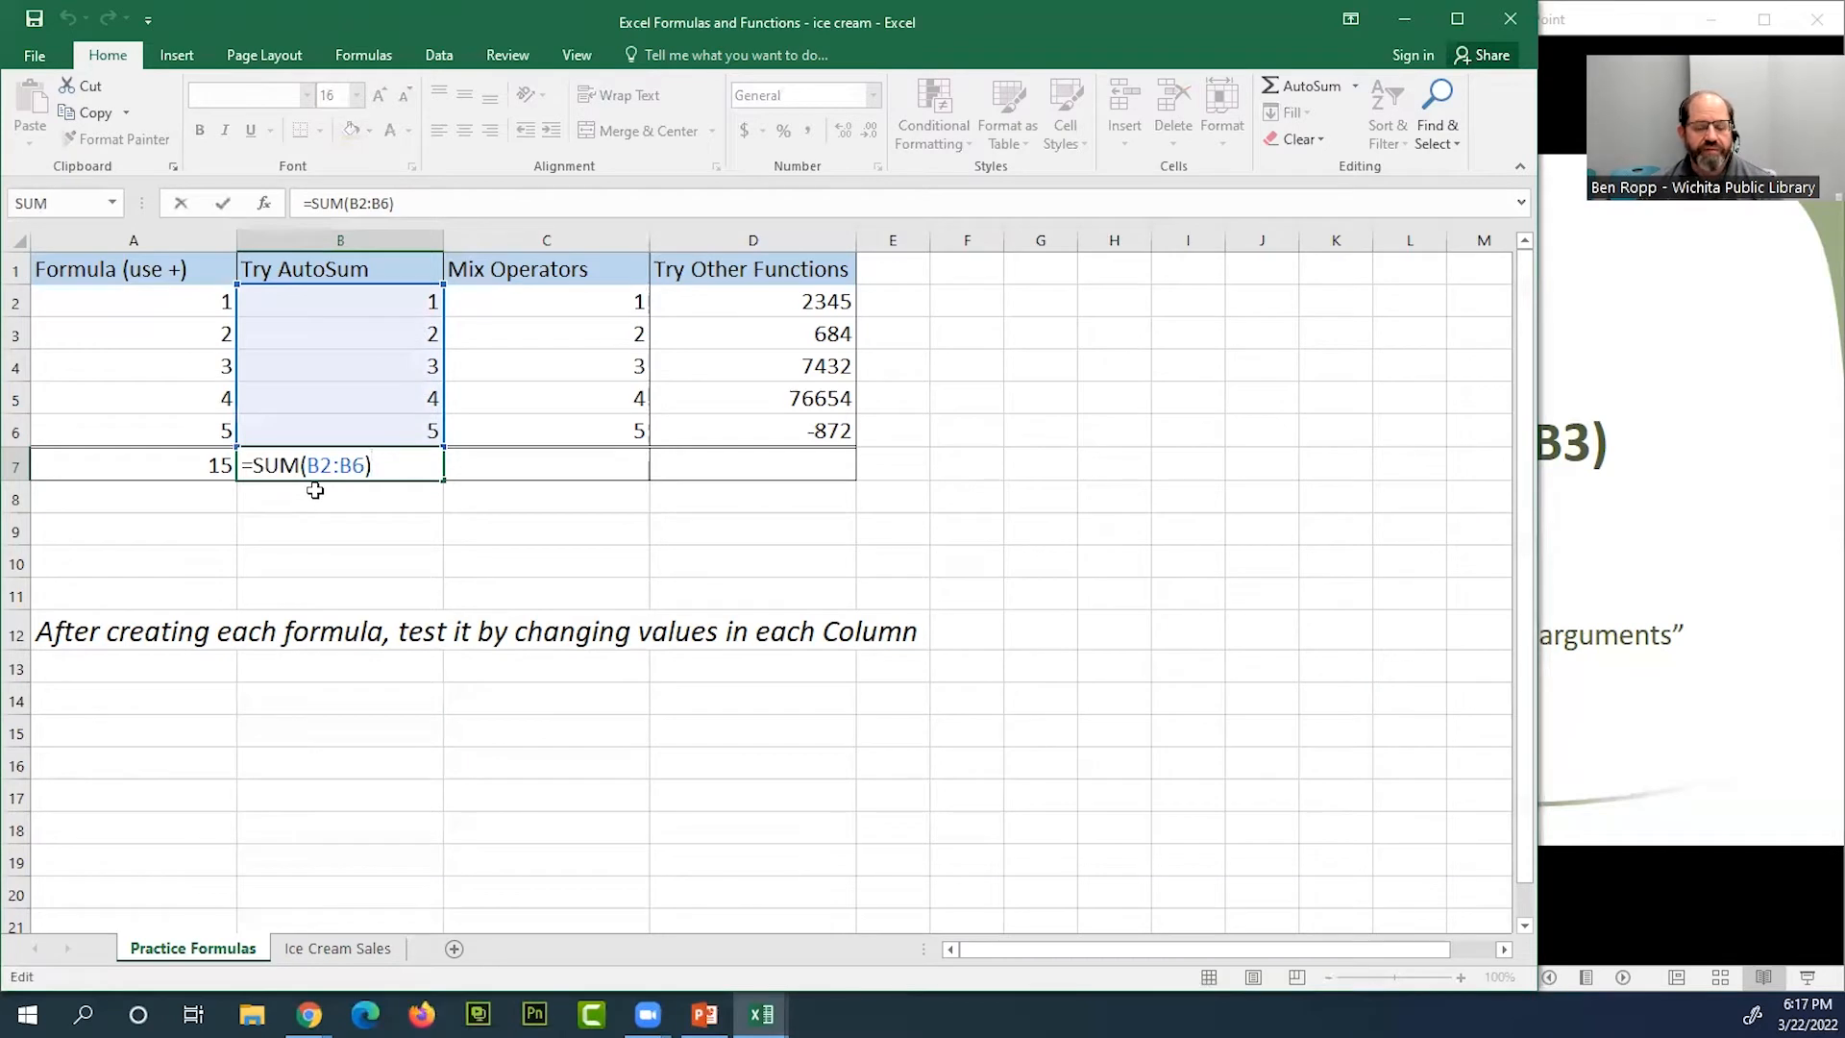
left_click(367, 467)
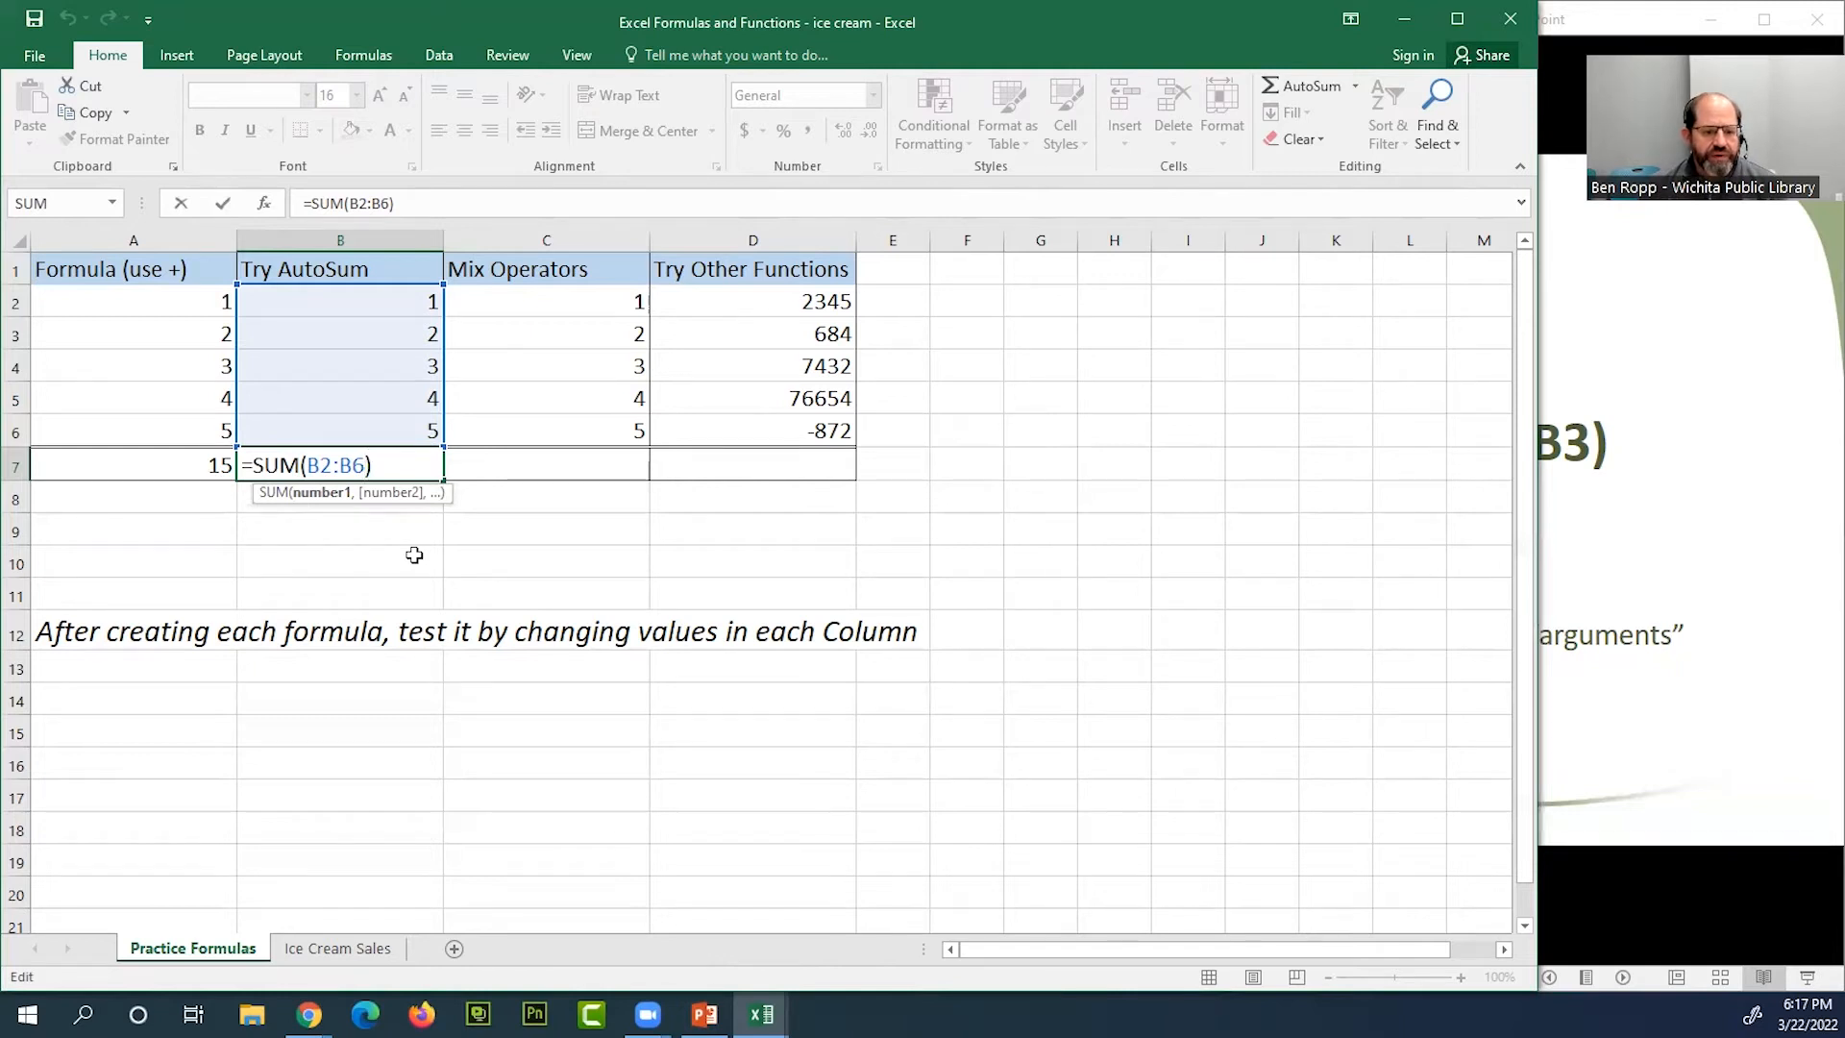
key("ctrl+Return")
left_click(402, 528)
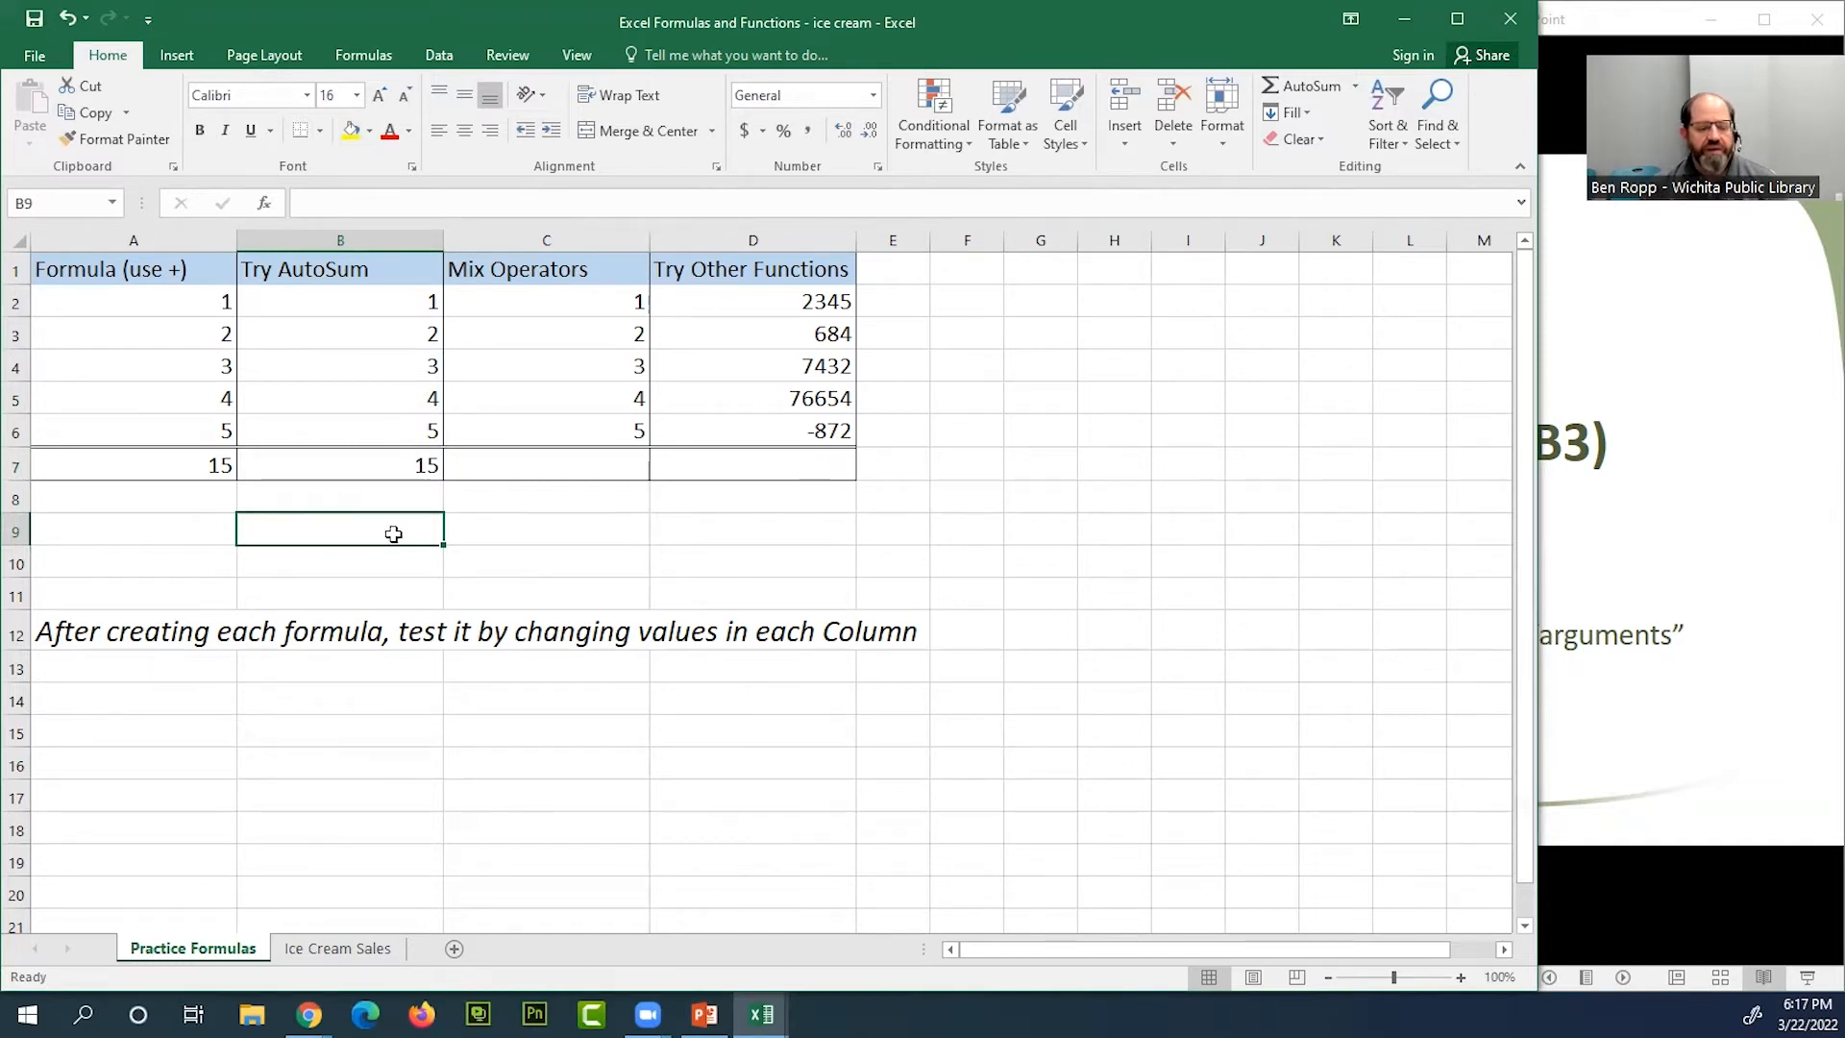
left_click(401, 465)
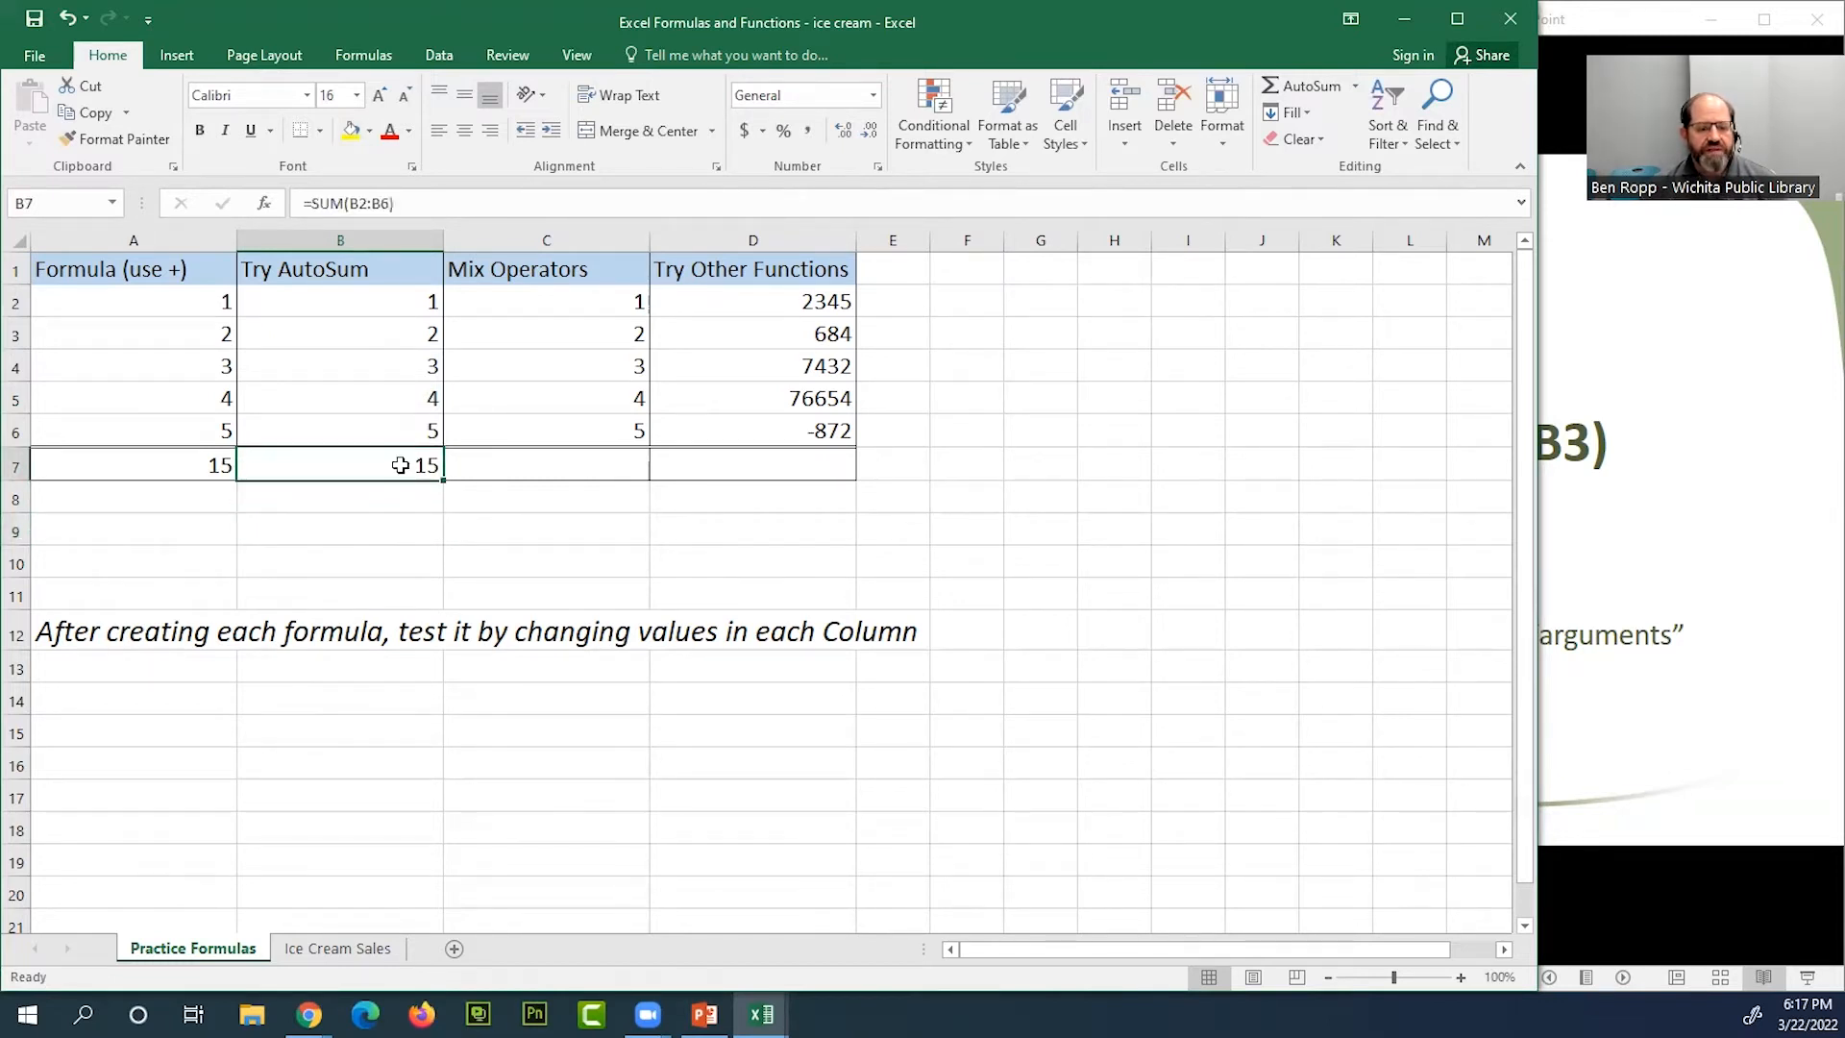
double_click(393, 466)
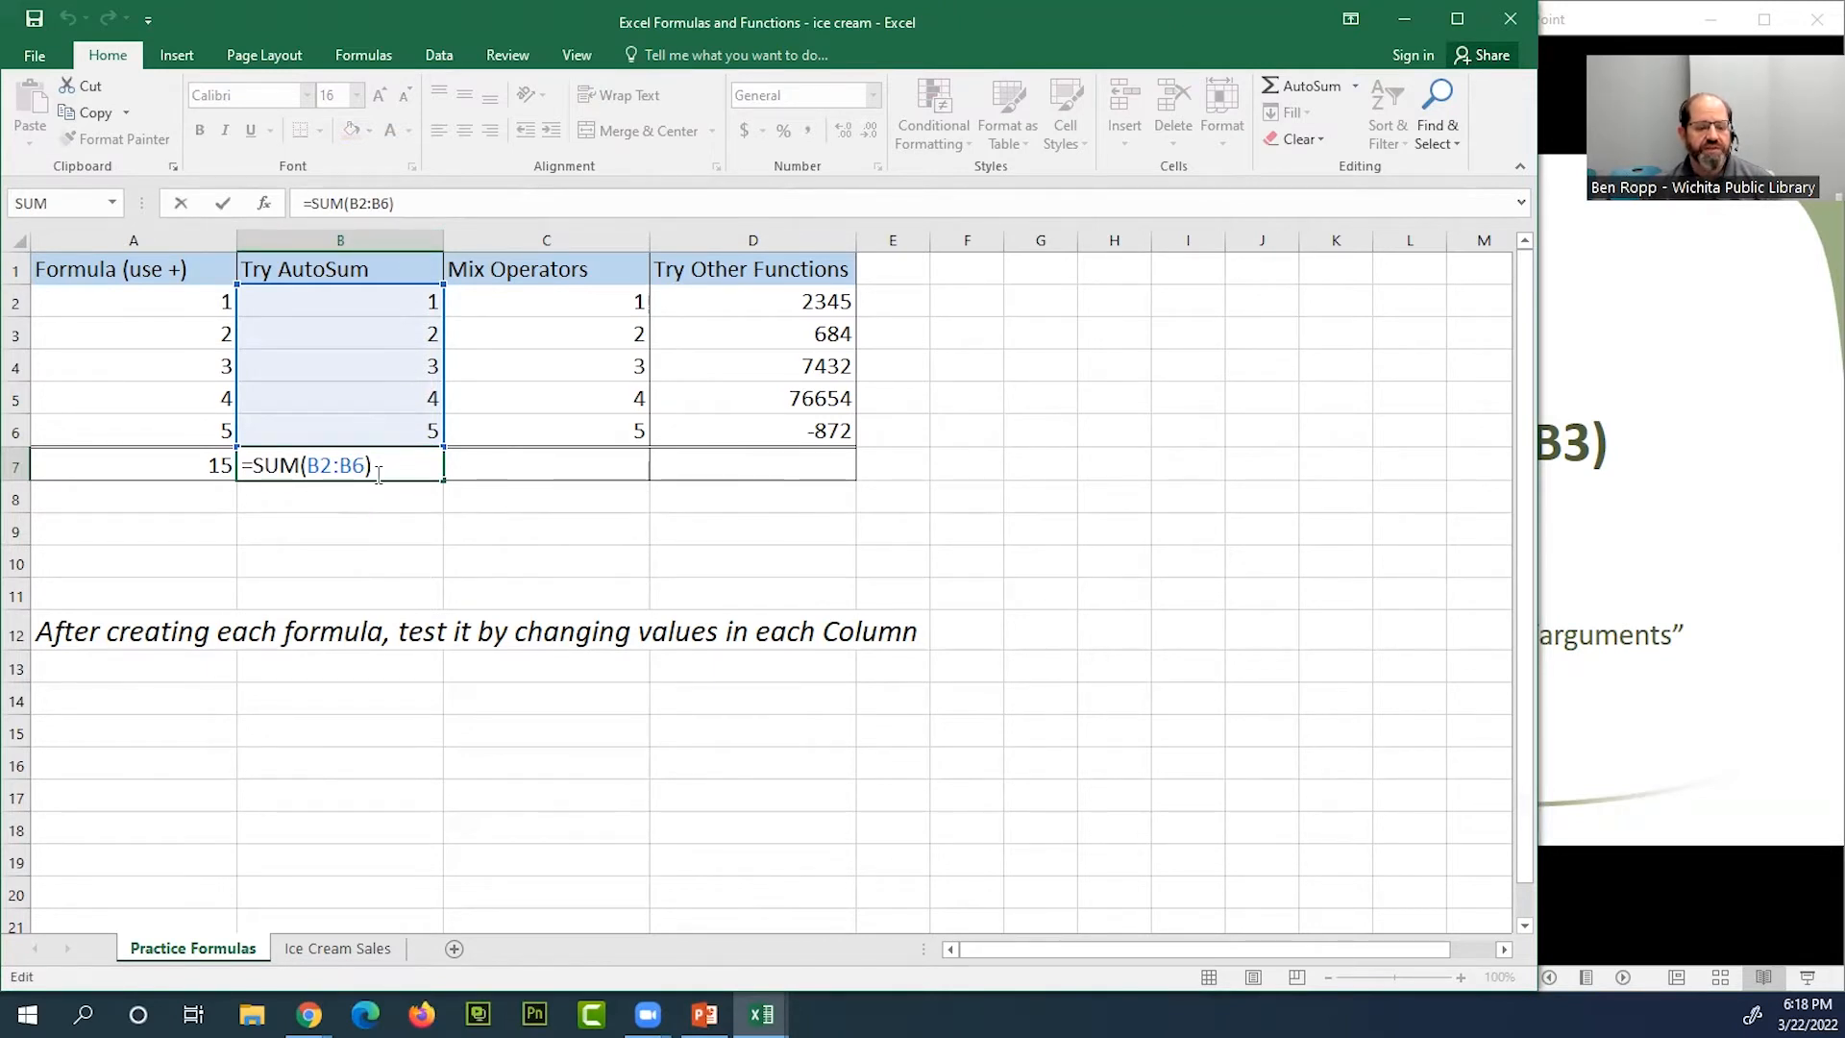
In B9, insert an AutoSum function with the arguments C2:C6, A2:A6 and B7, separated by commas
left_click(383, 519)
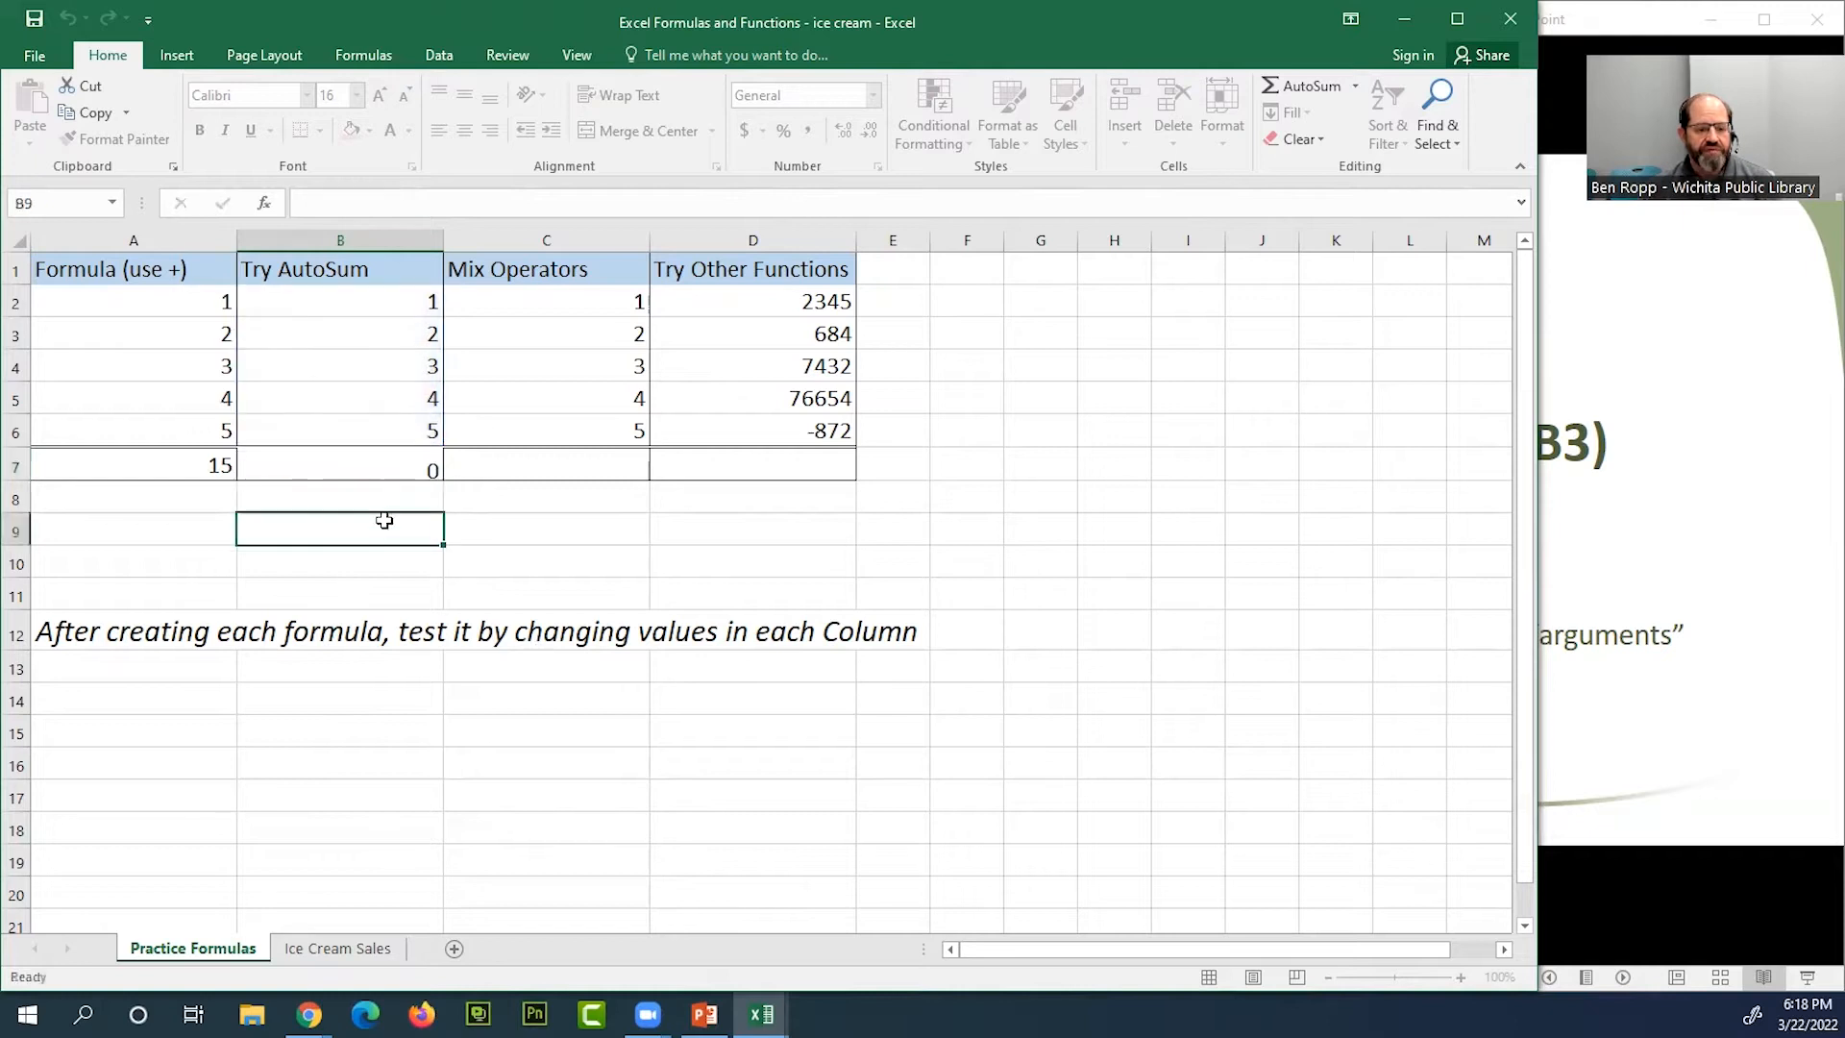
left_click(1300, 86)
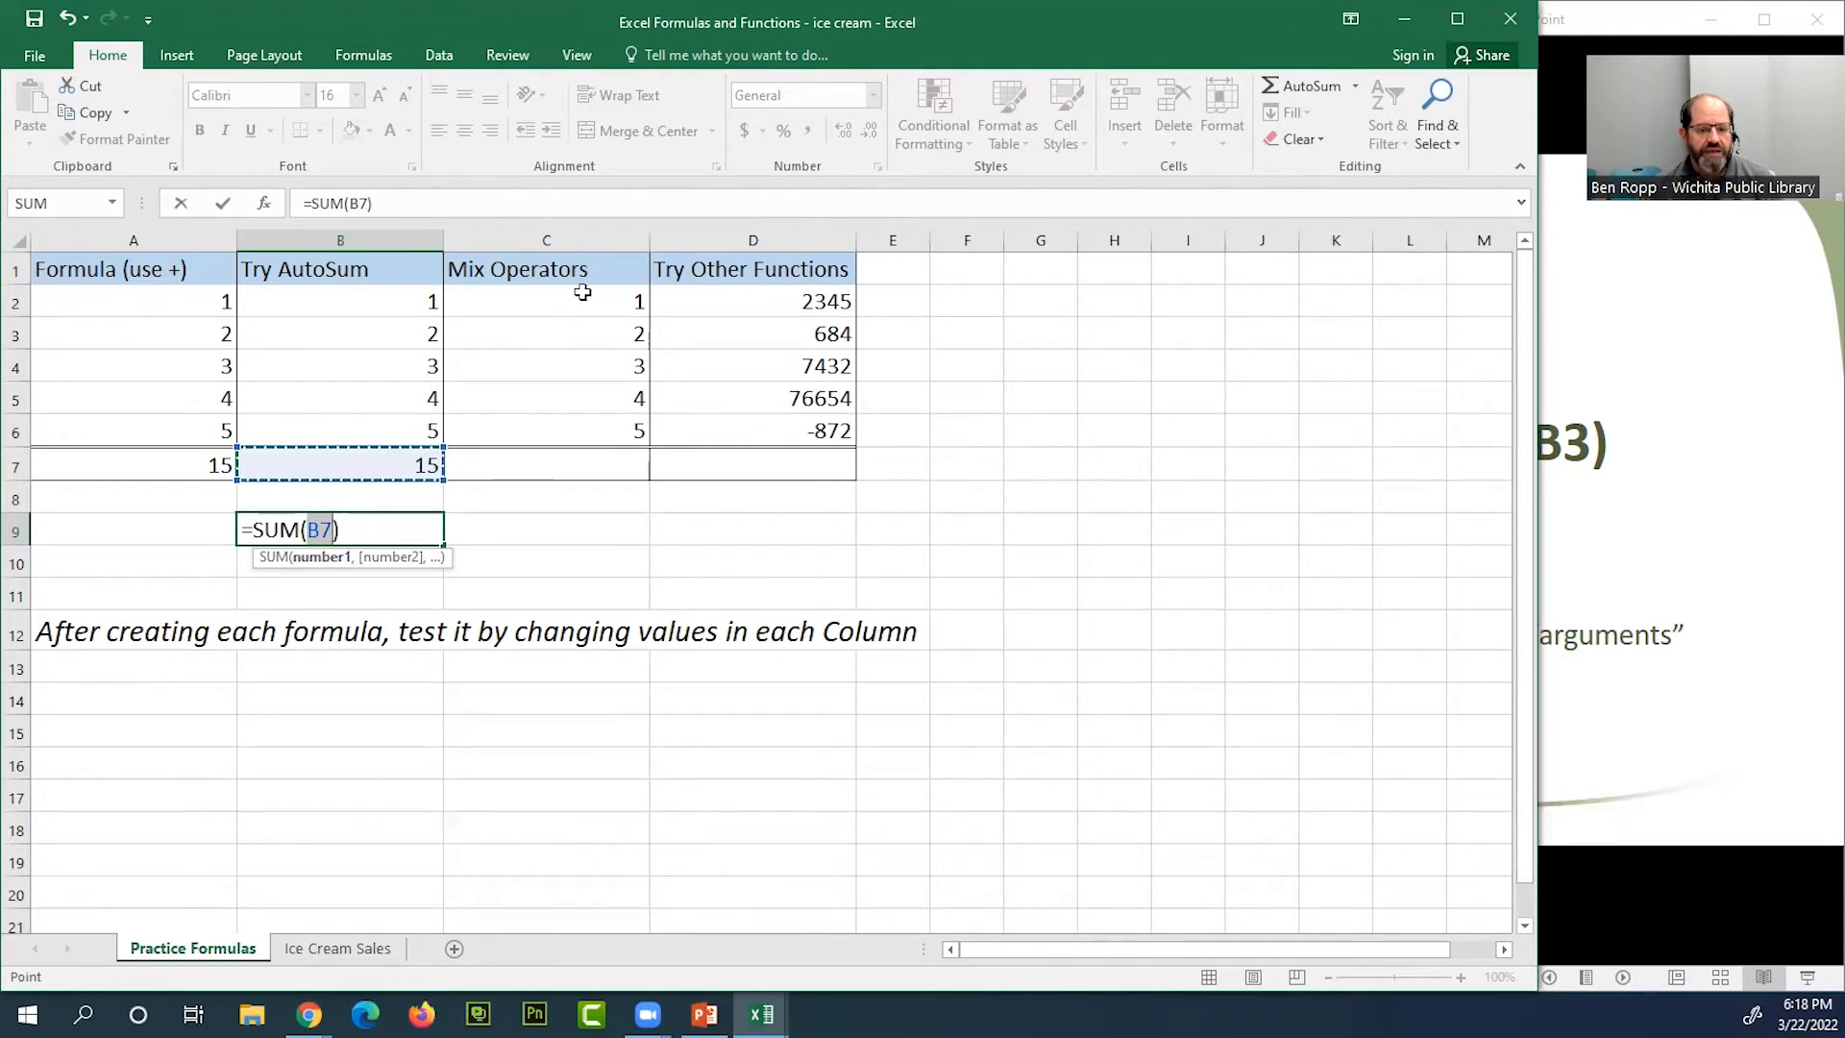
left_click_drag(582, 298, 594, 426)
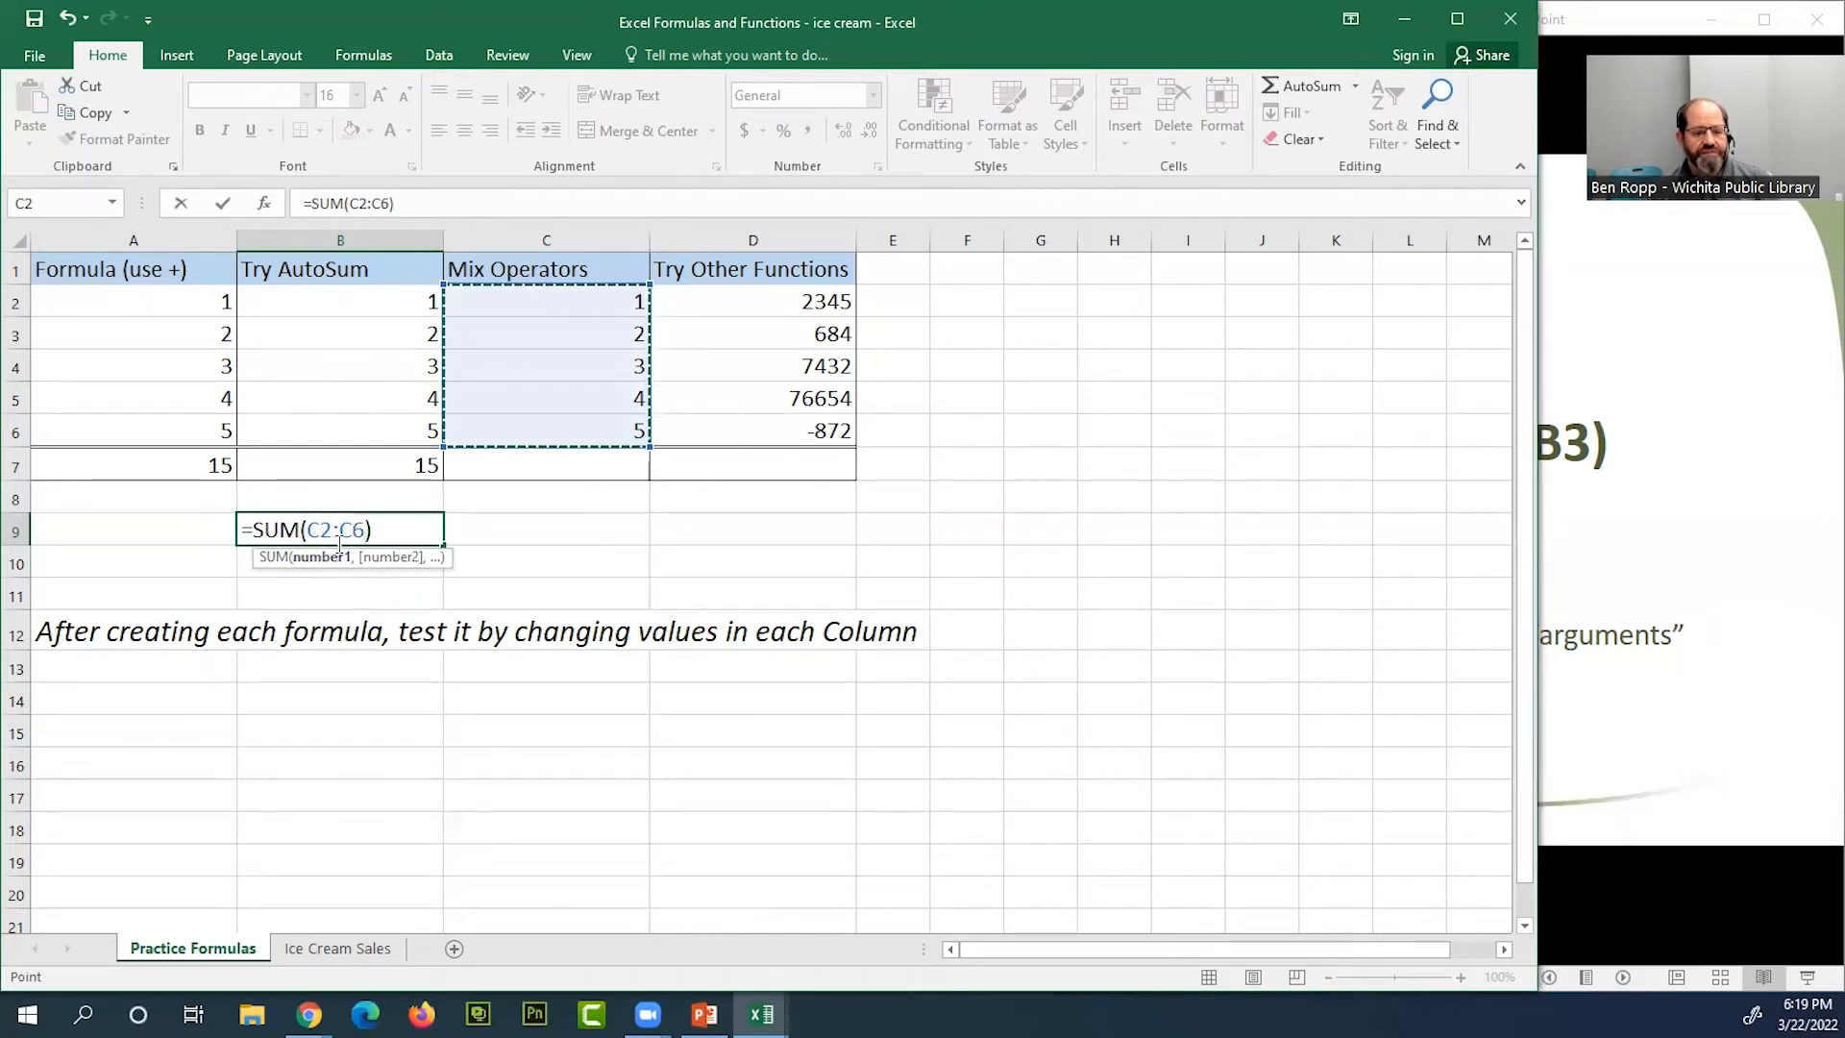
left_click(1679, 570)
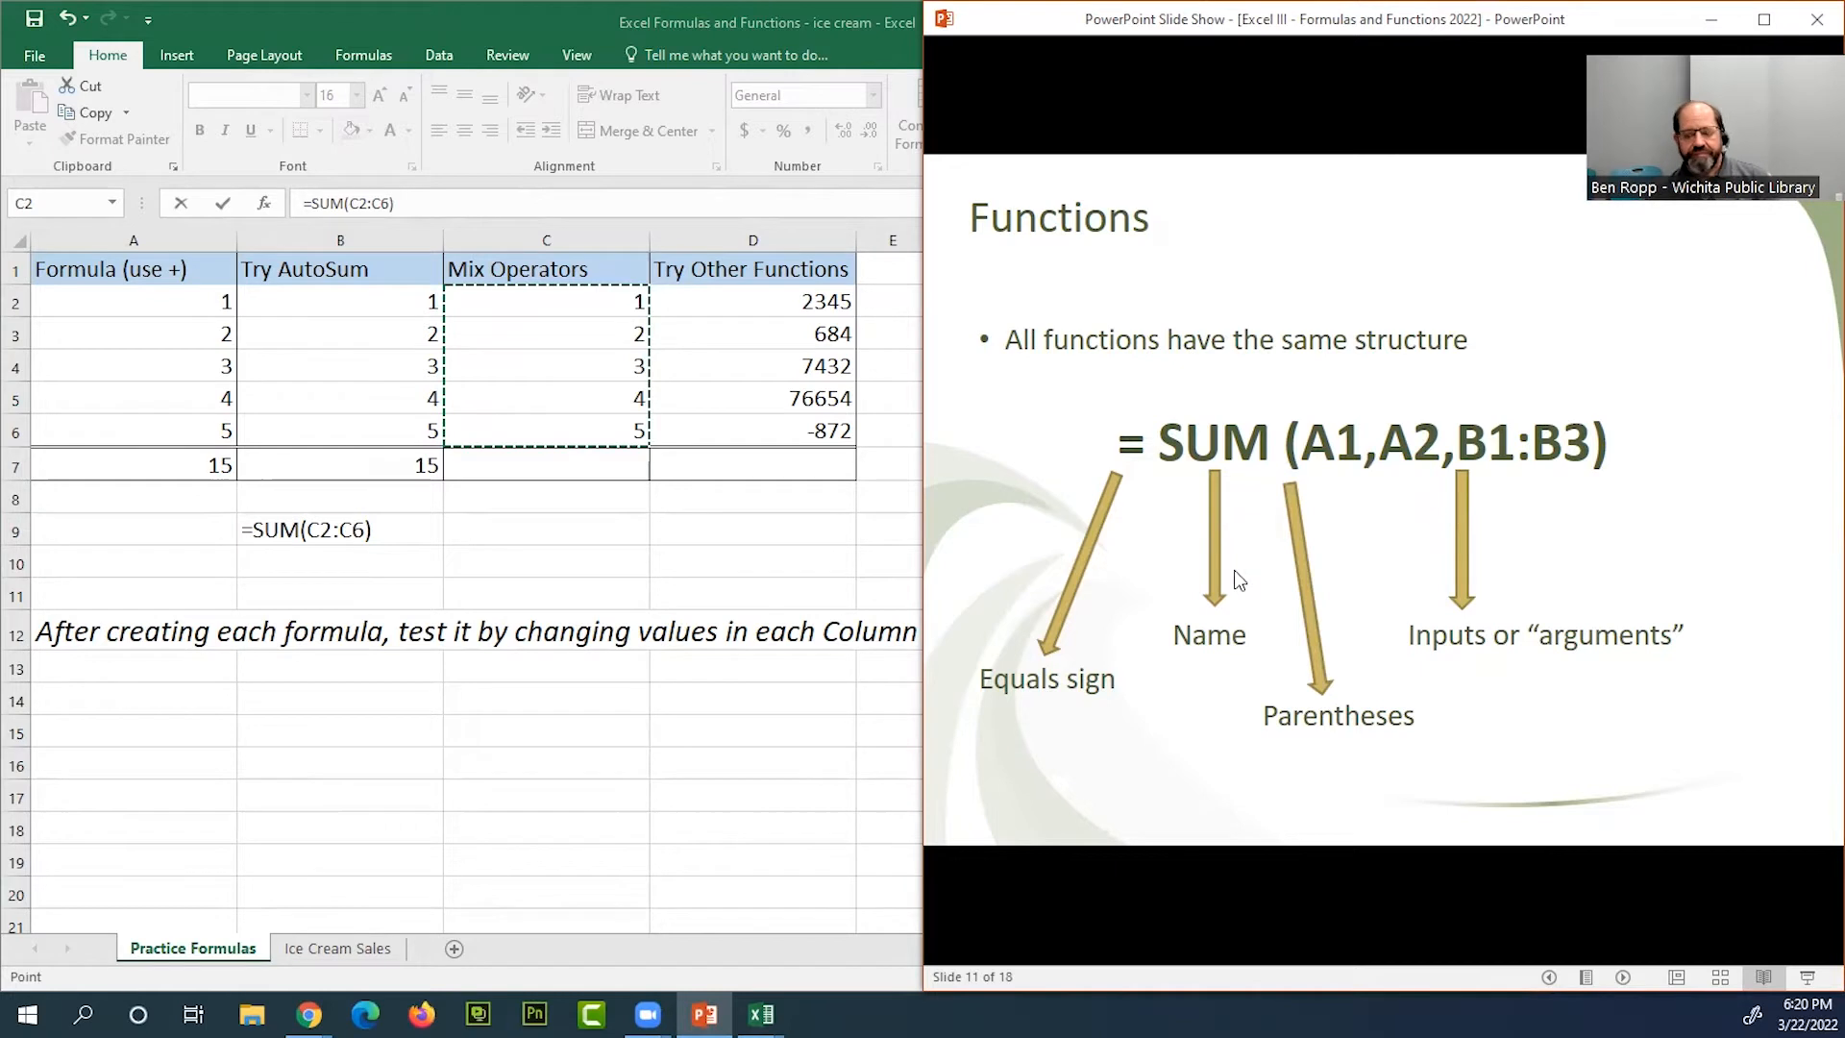
left_click(288, 519)
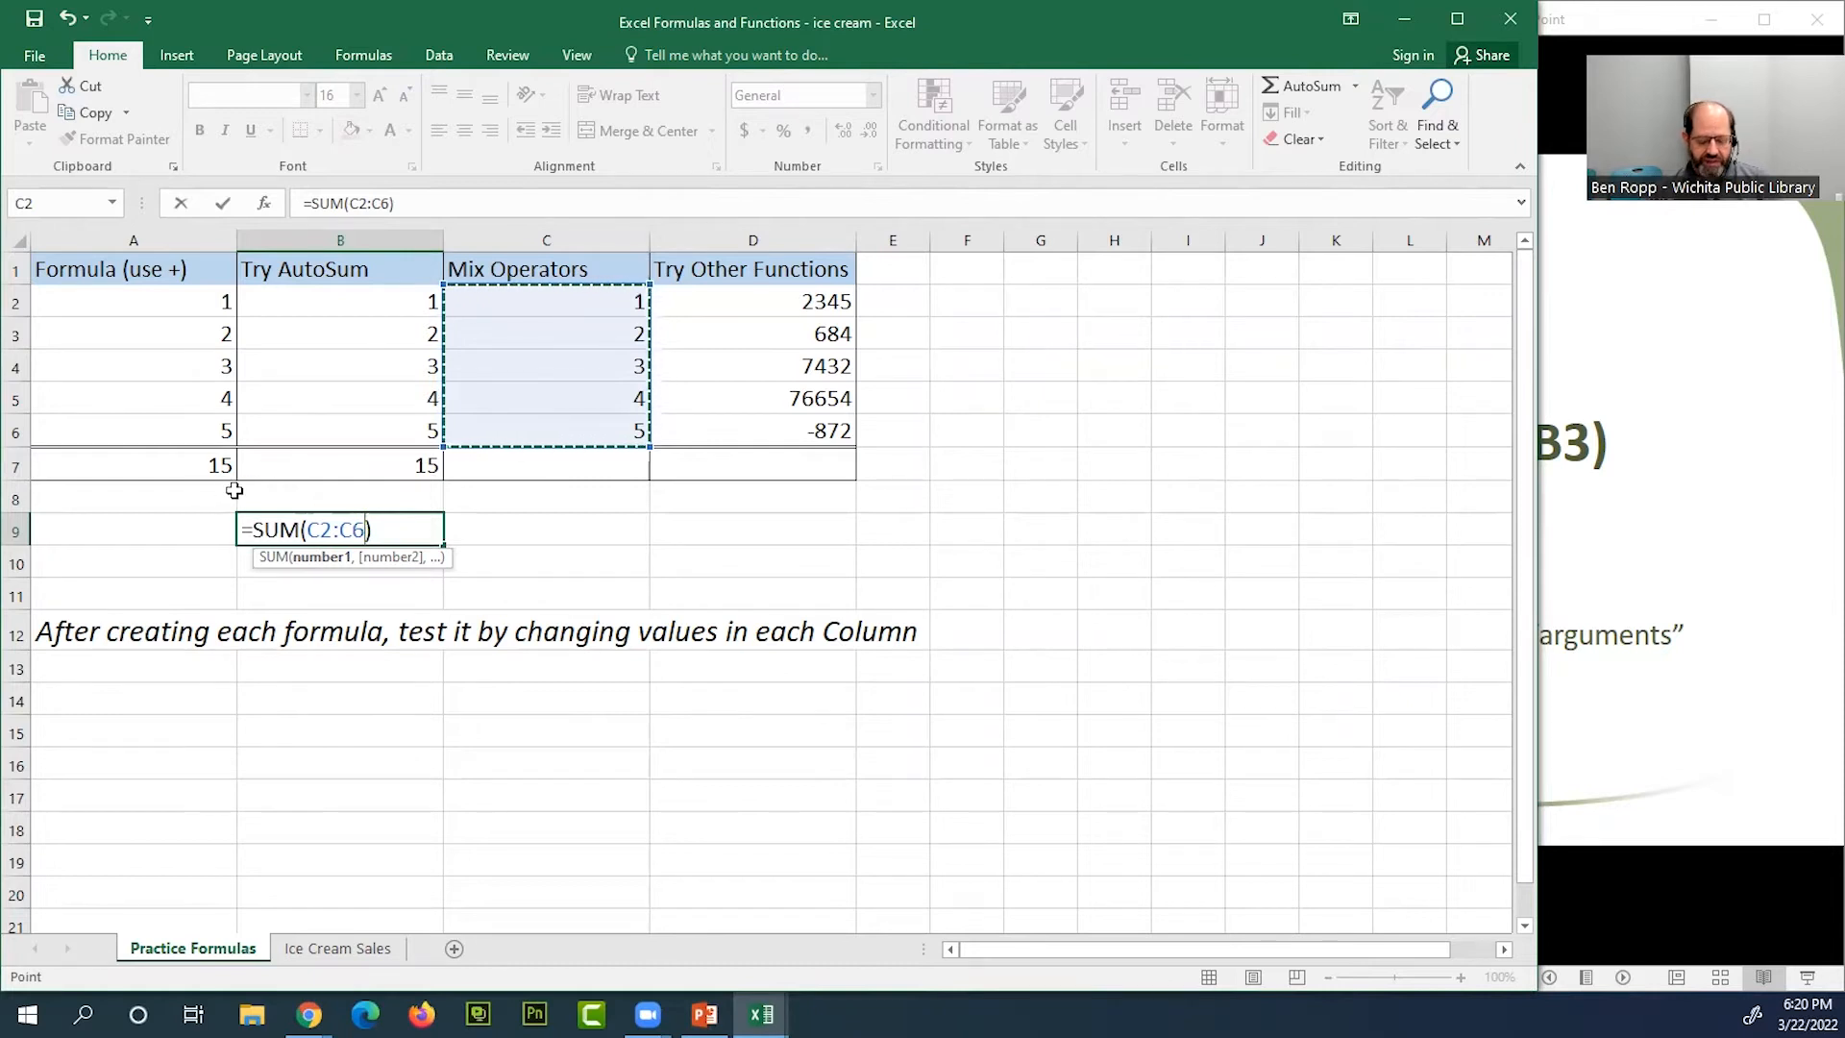
type(",")
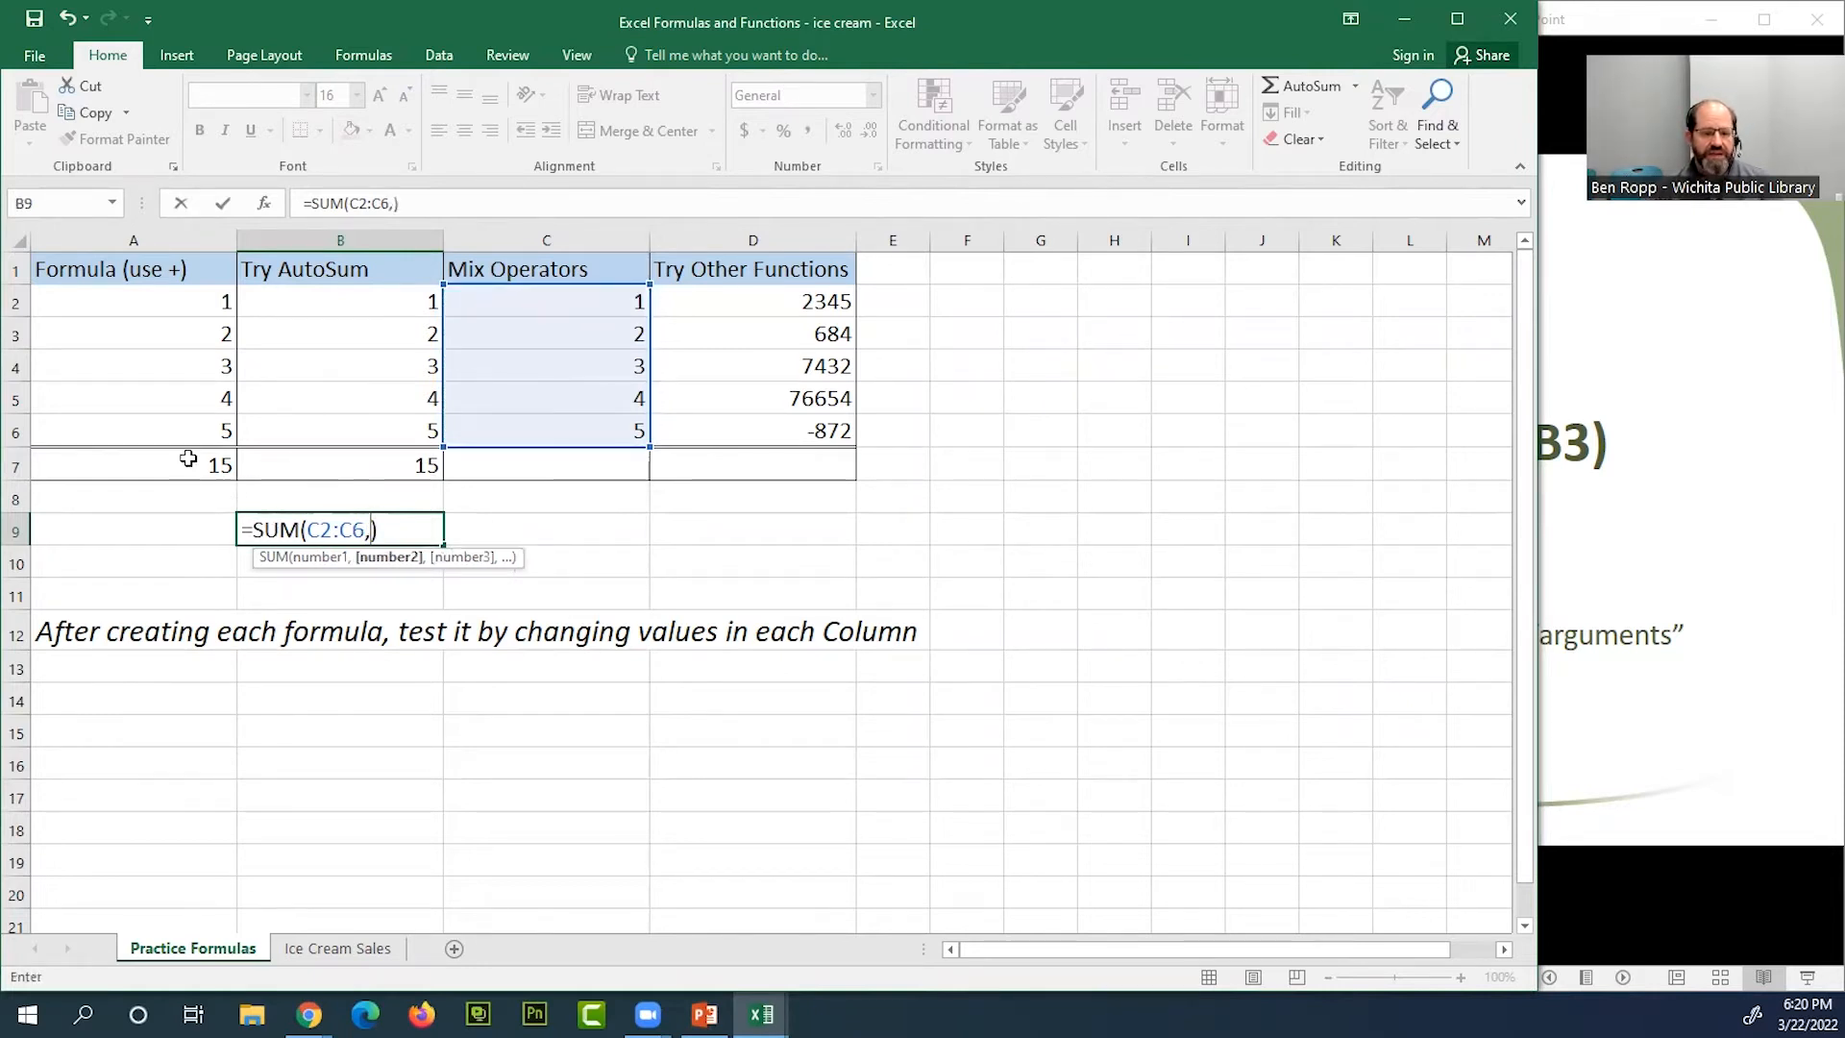
left_click(167, 308)
left_click_drag(167, 307, 176, 437)
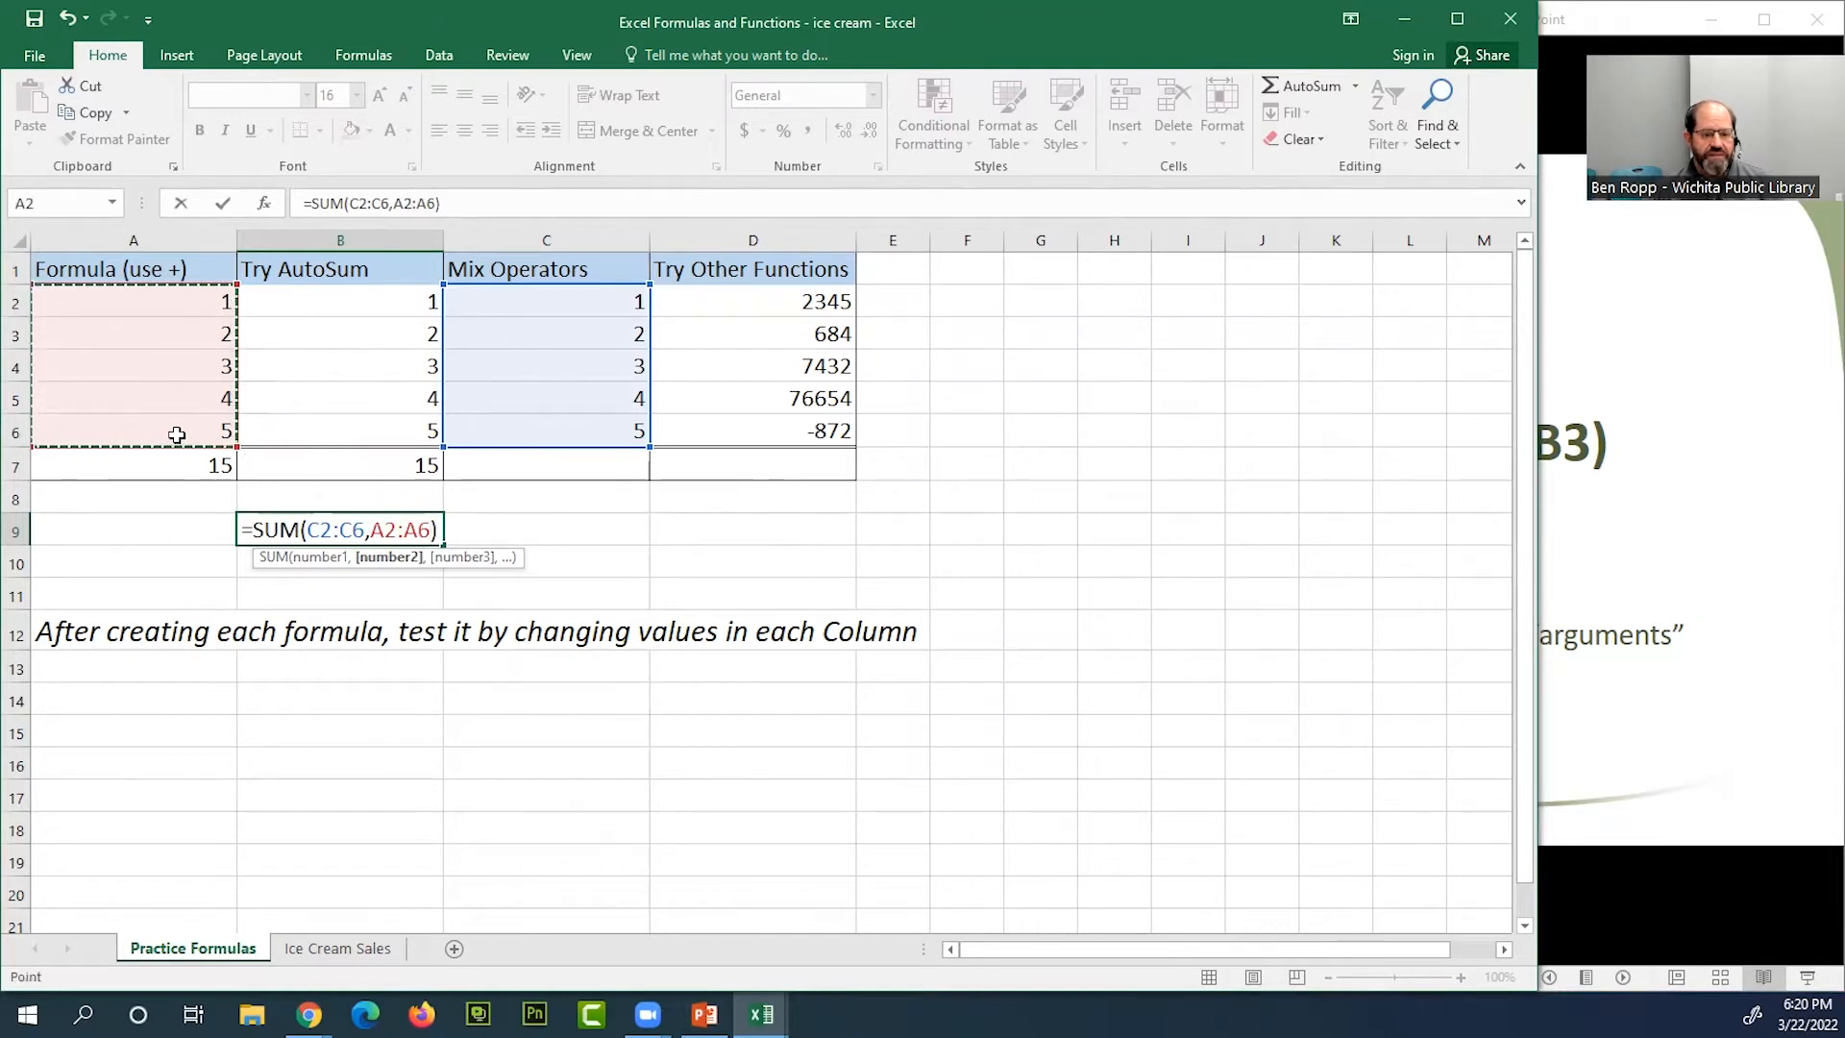
type(",")
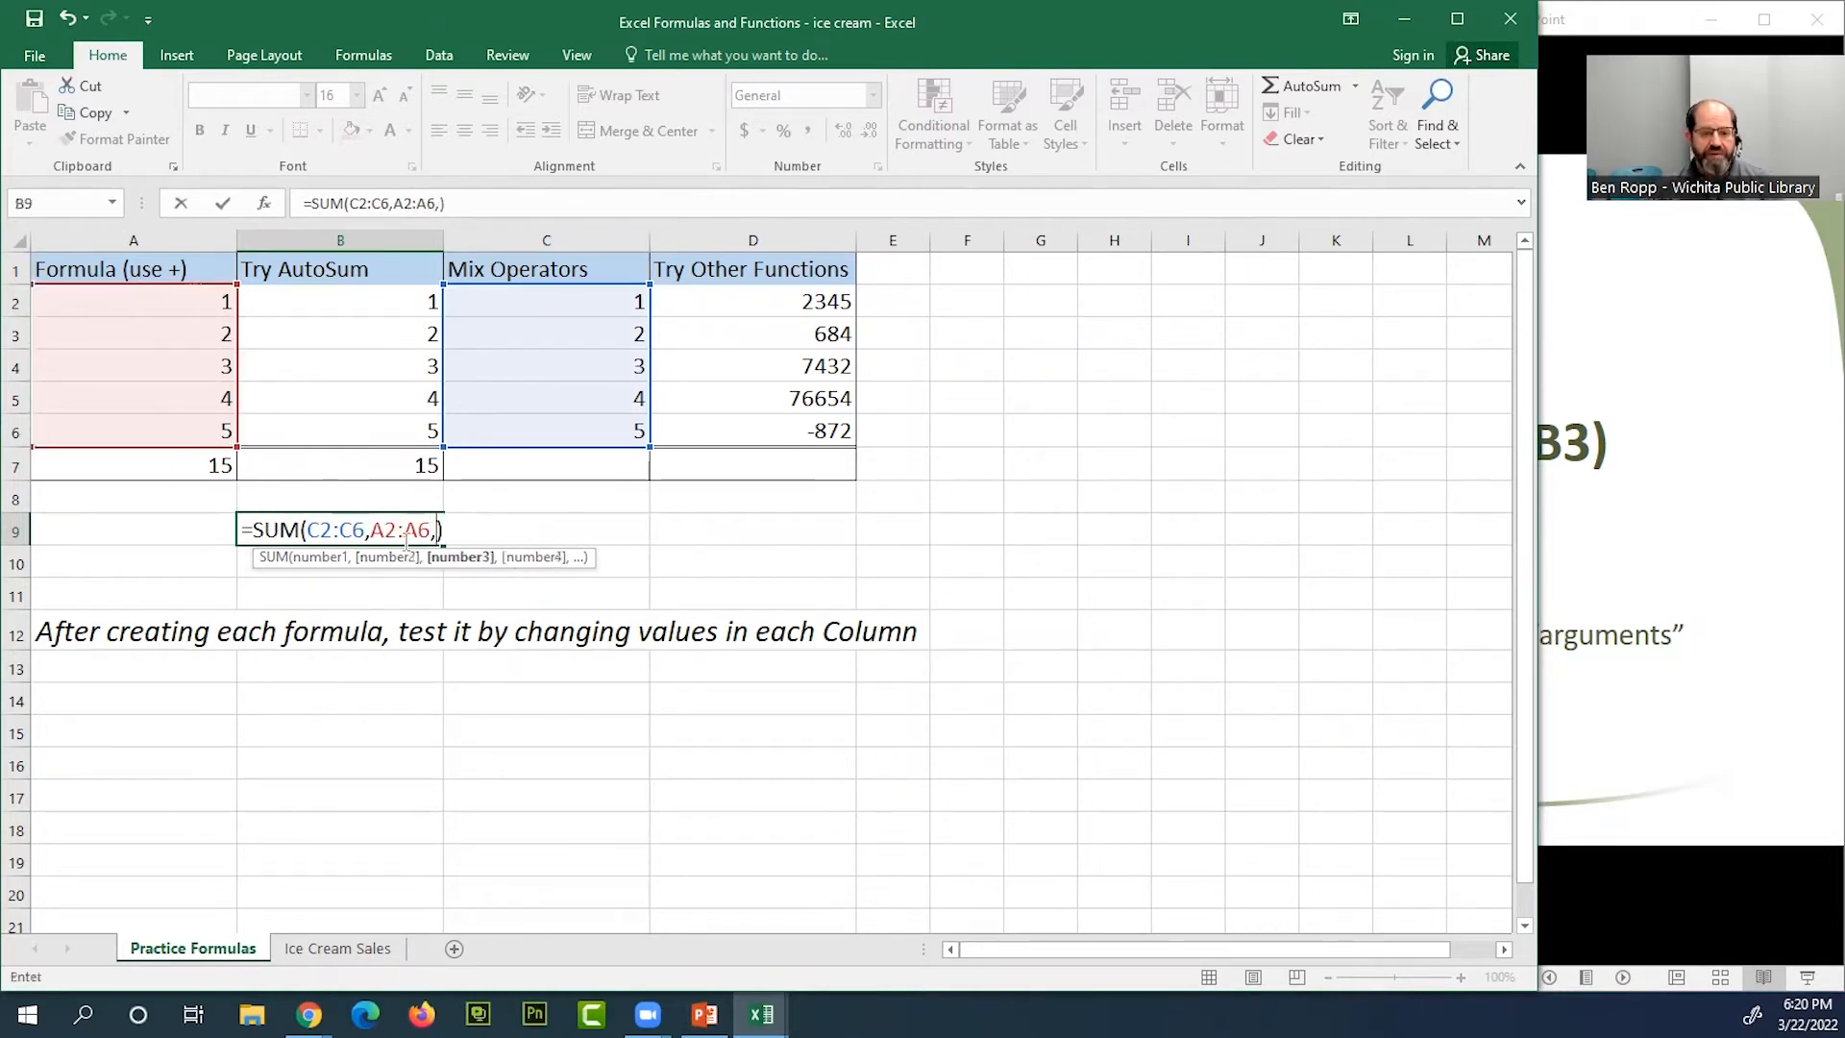
left_click(407, 467)
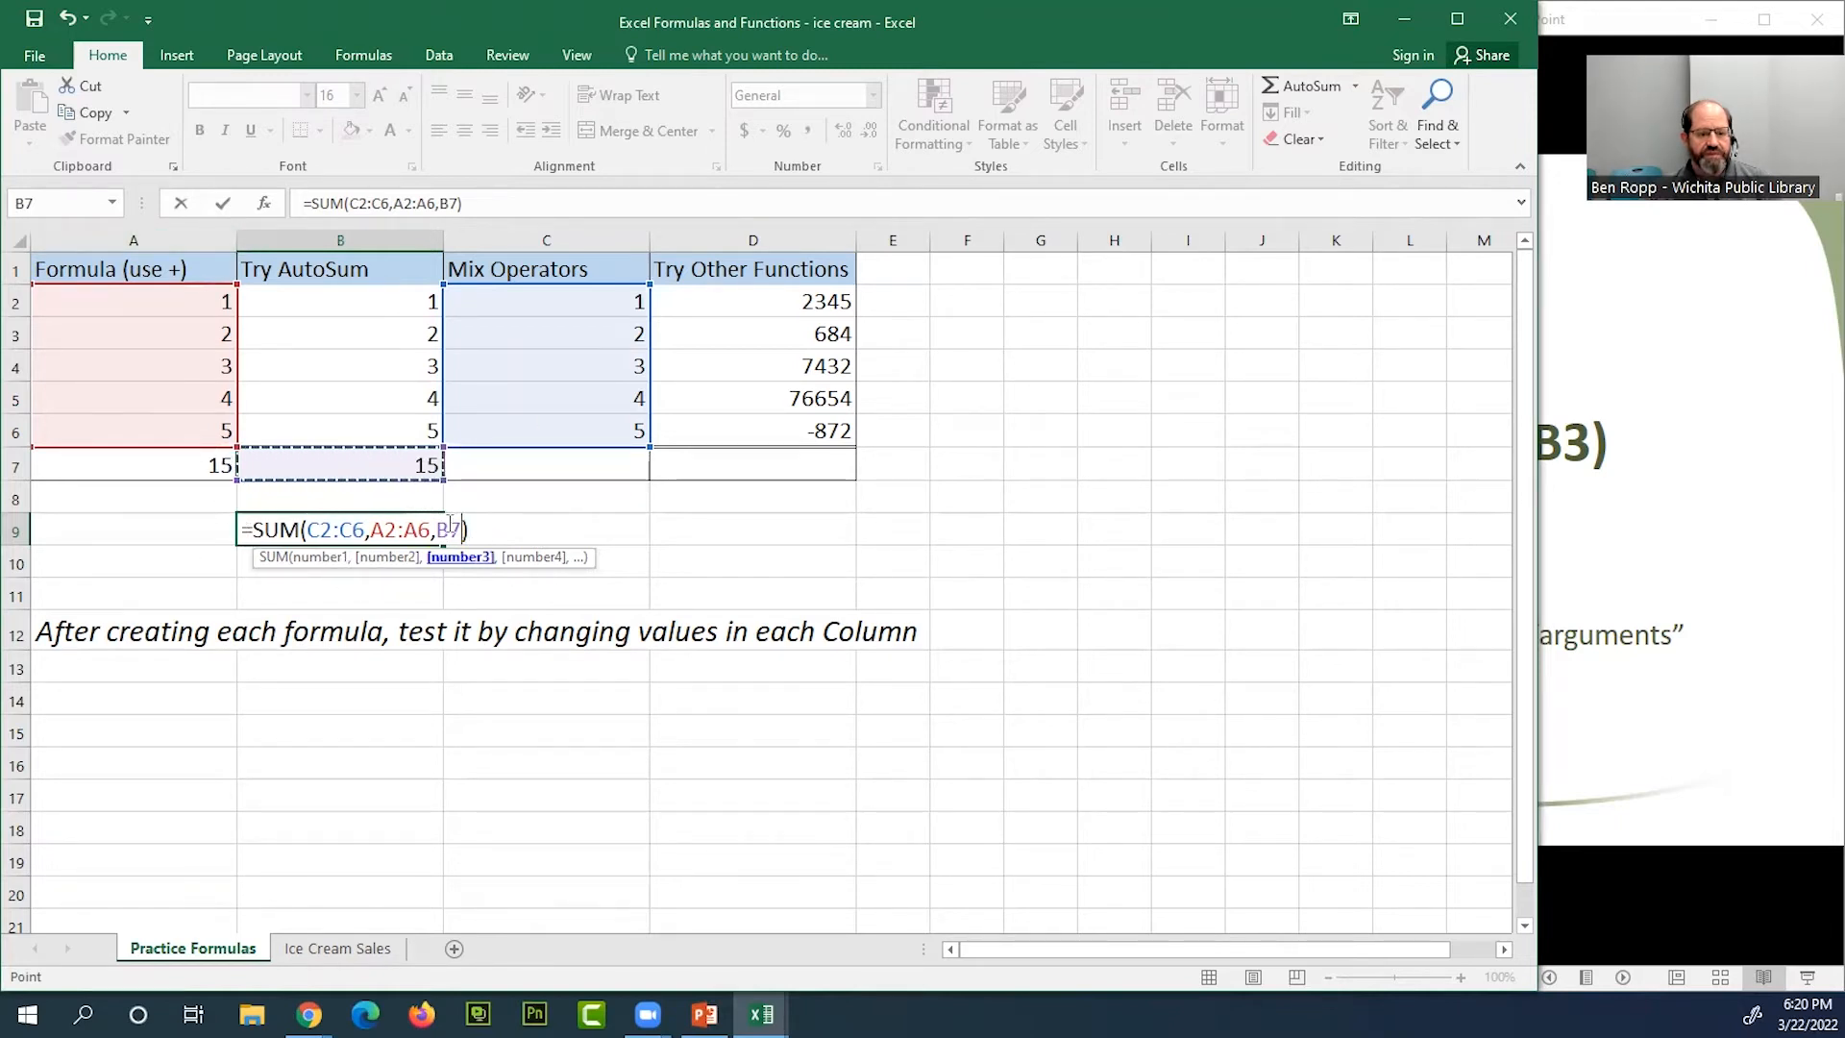
key("Return")
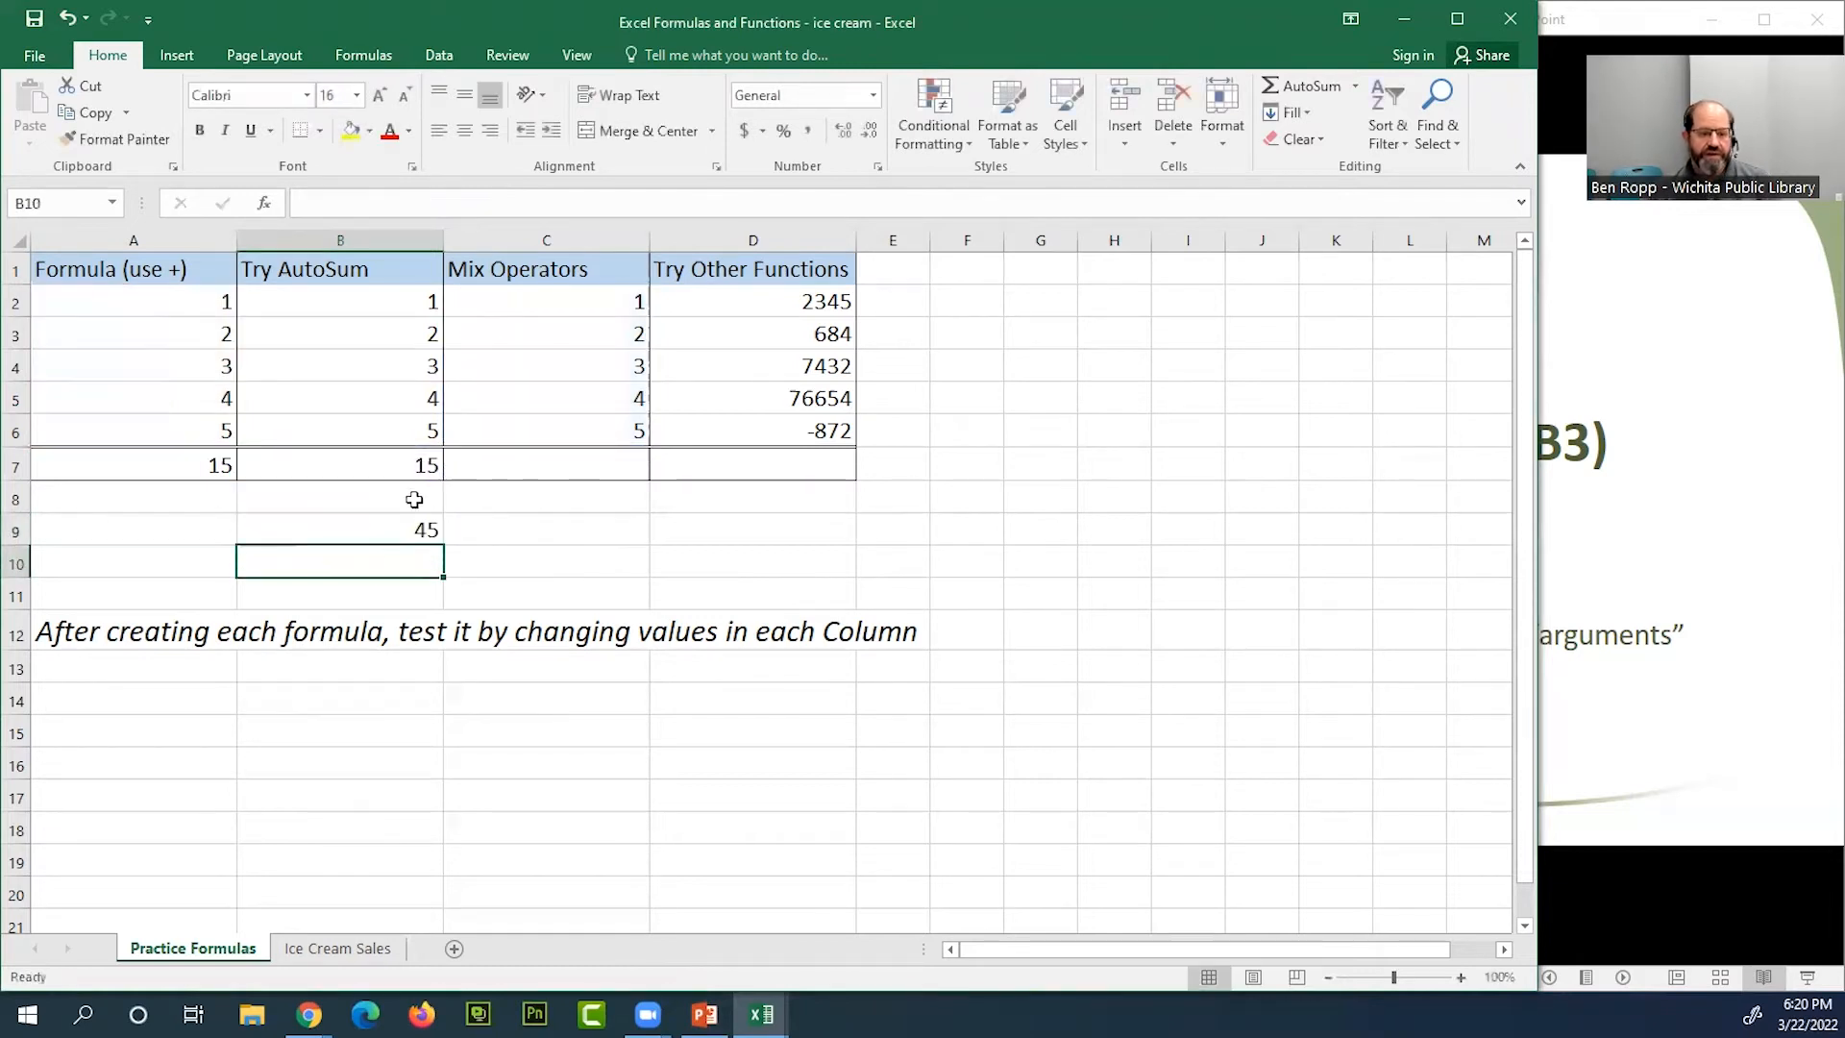
Review the SUM formulas in B9 and B7 together with the cell ranges they reference
left_click(419, 530)
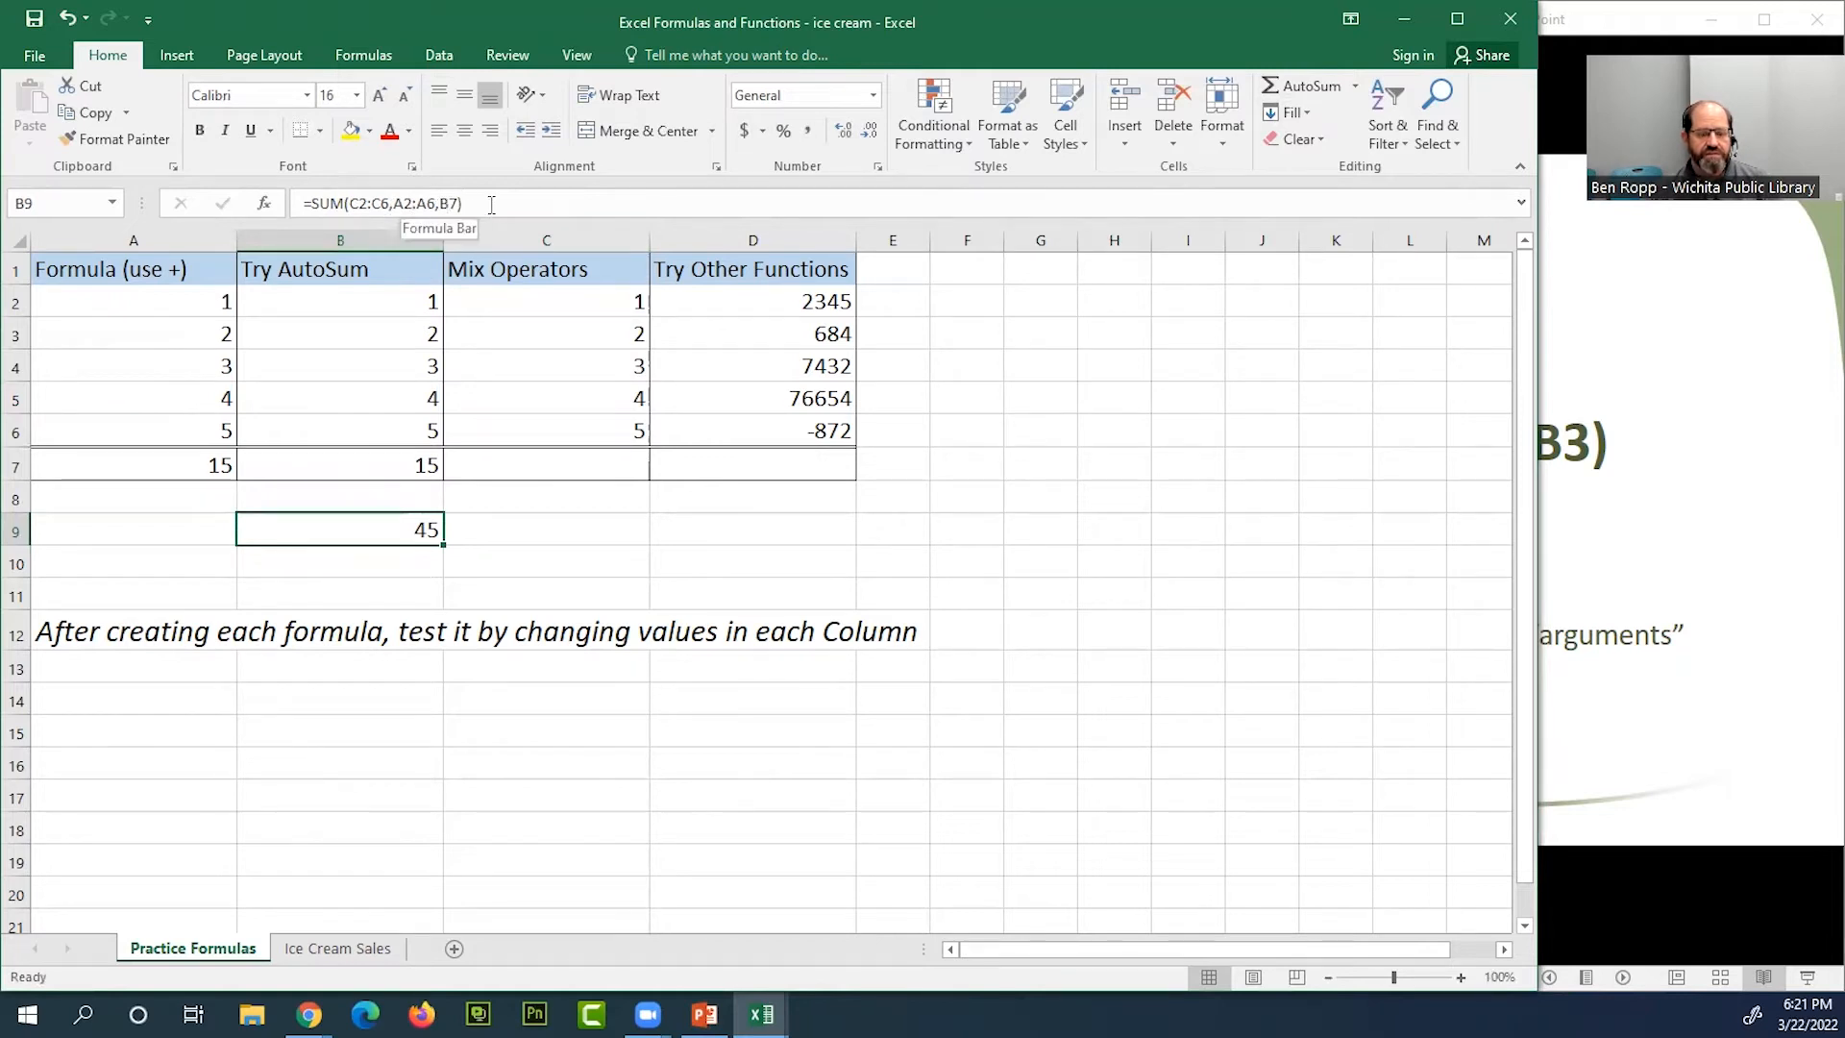
double_click(423, 529)
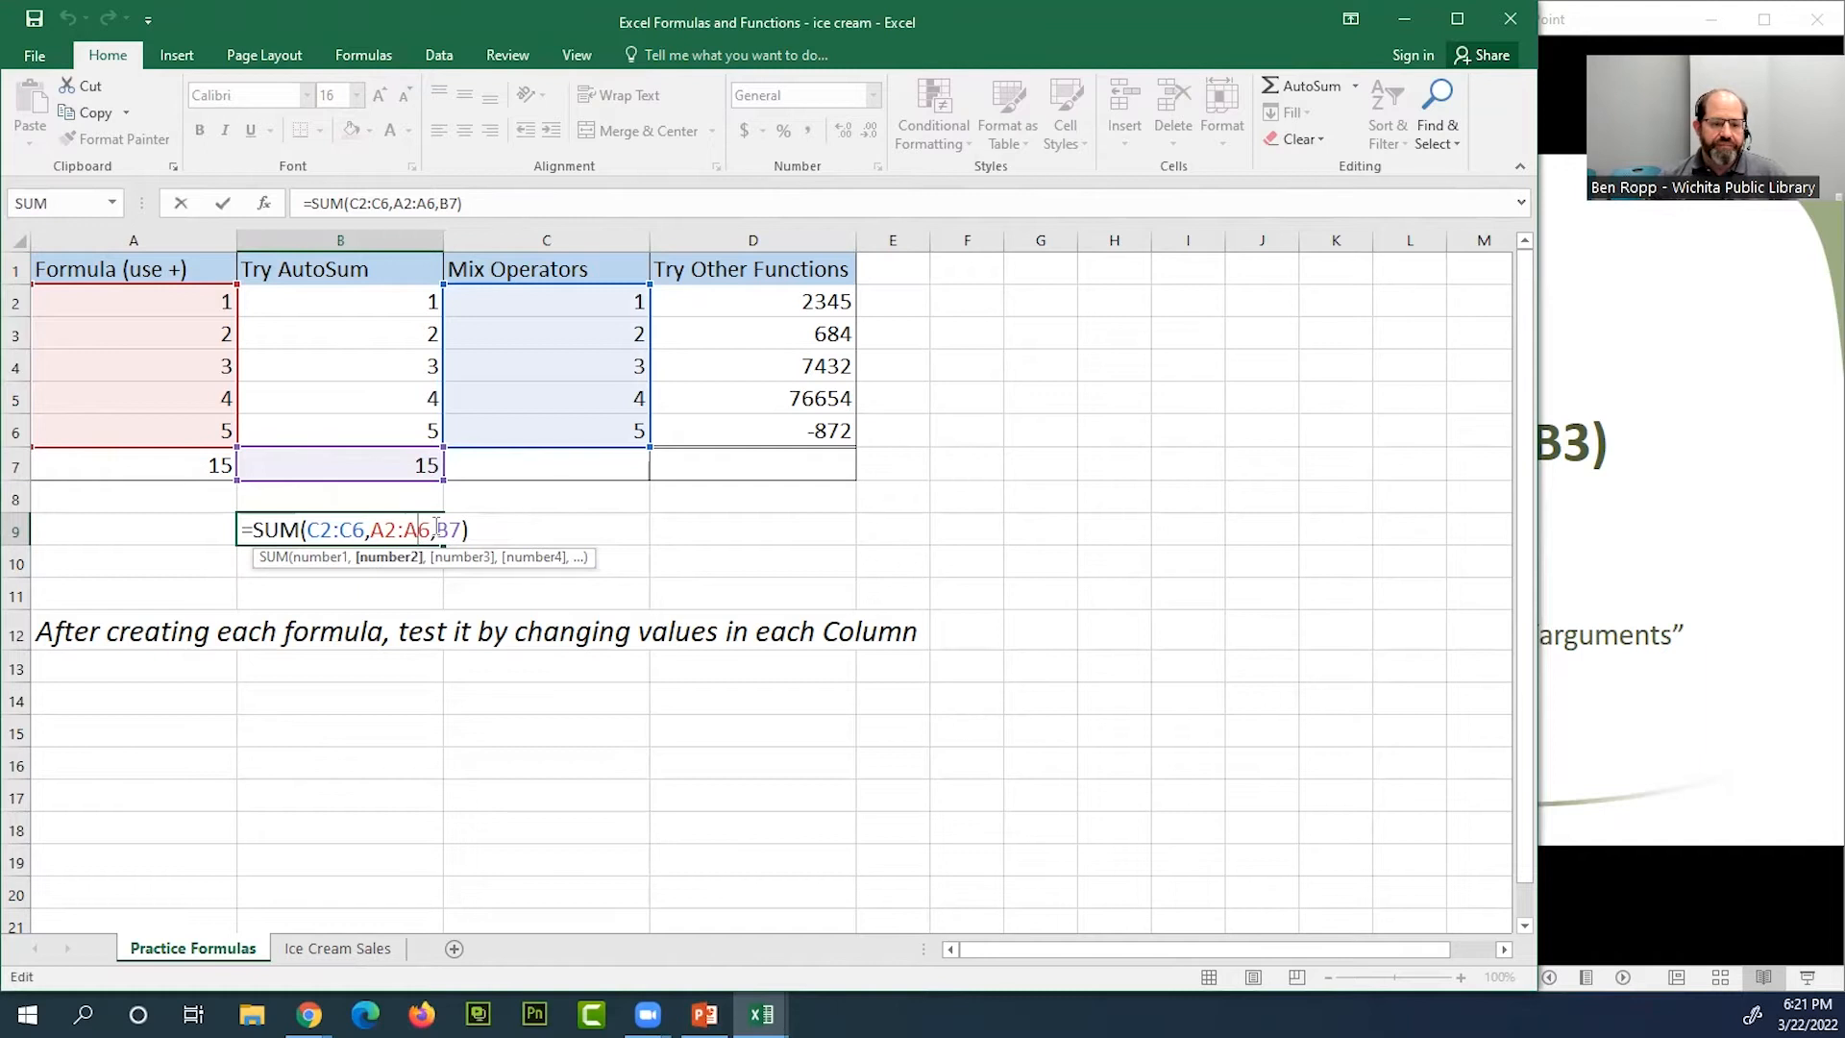
key("ctrl+Return")
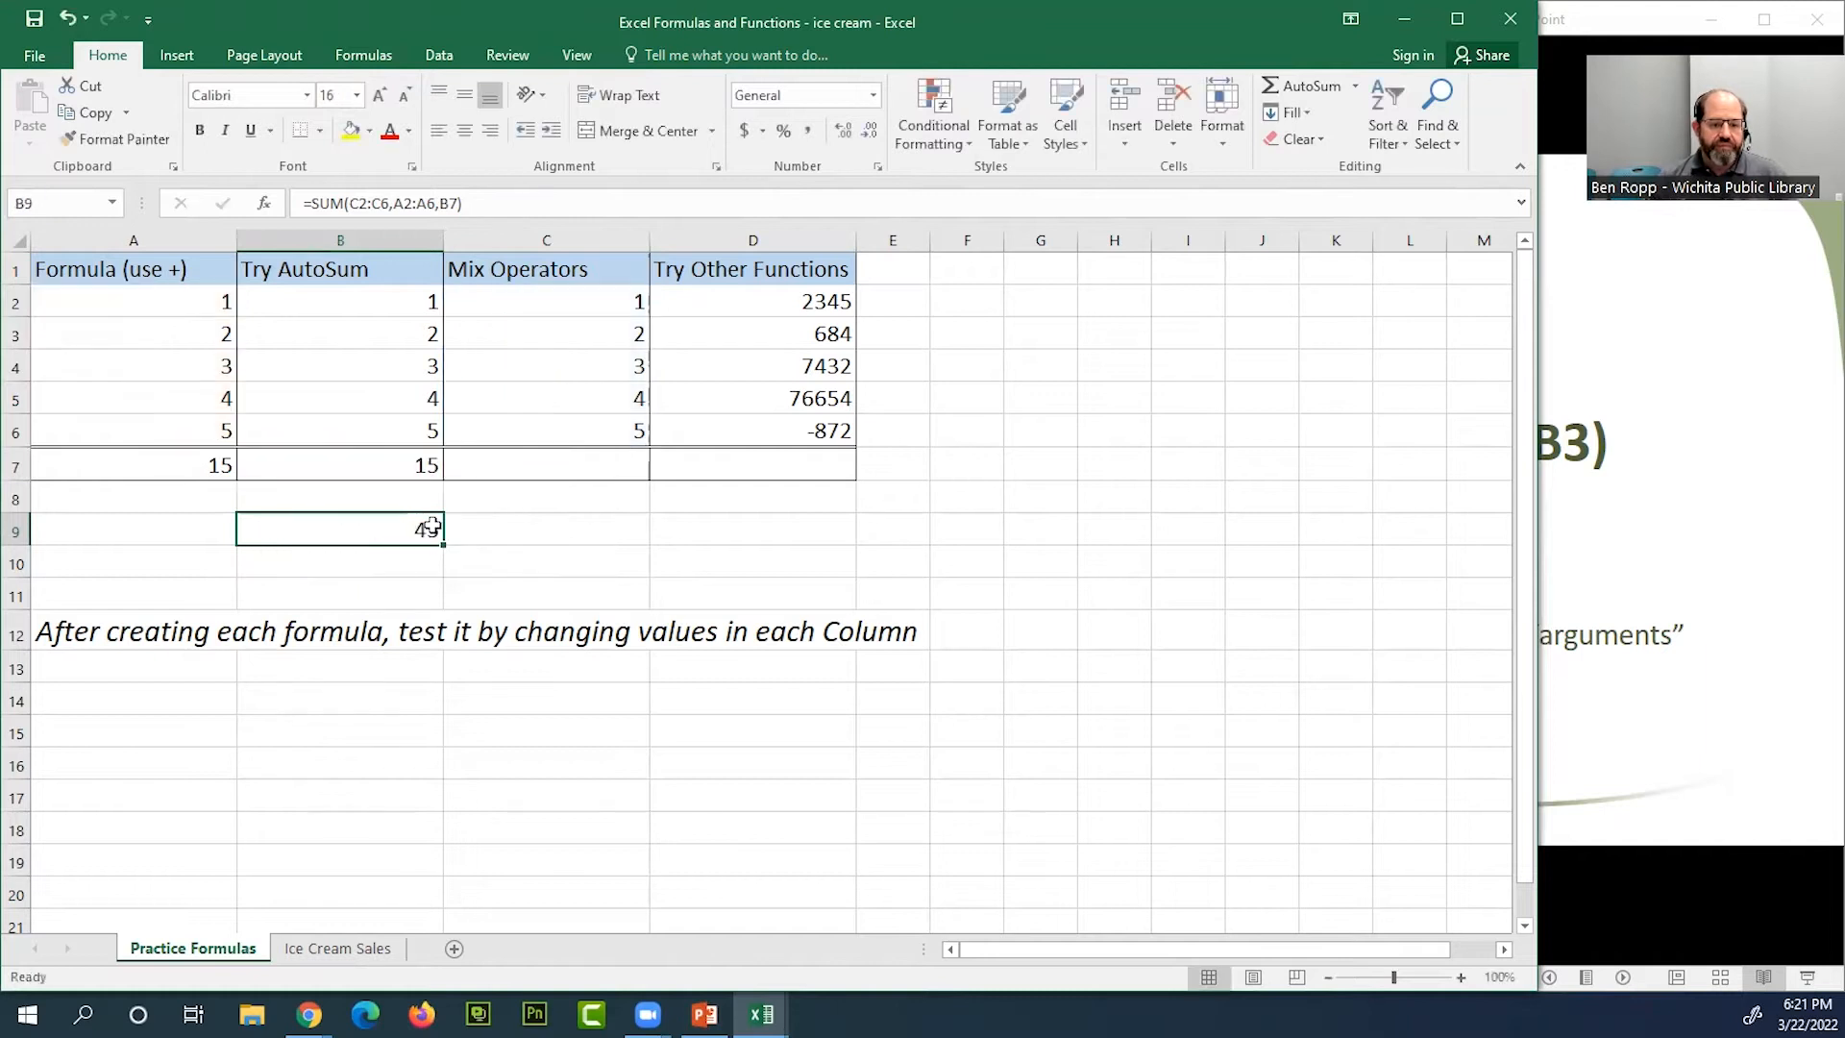
left_click(403, 465)
key("alt+equal")
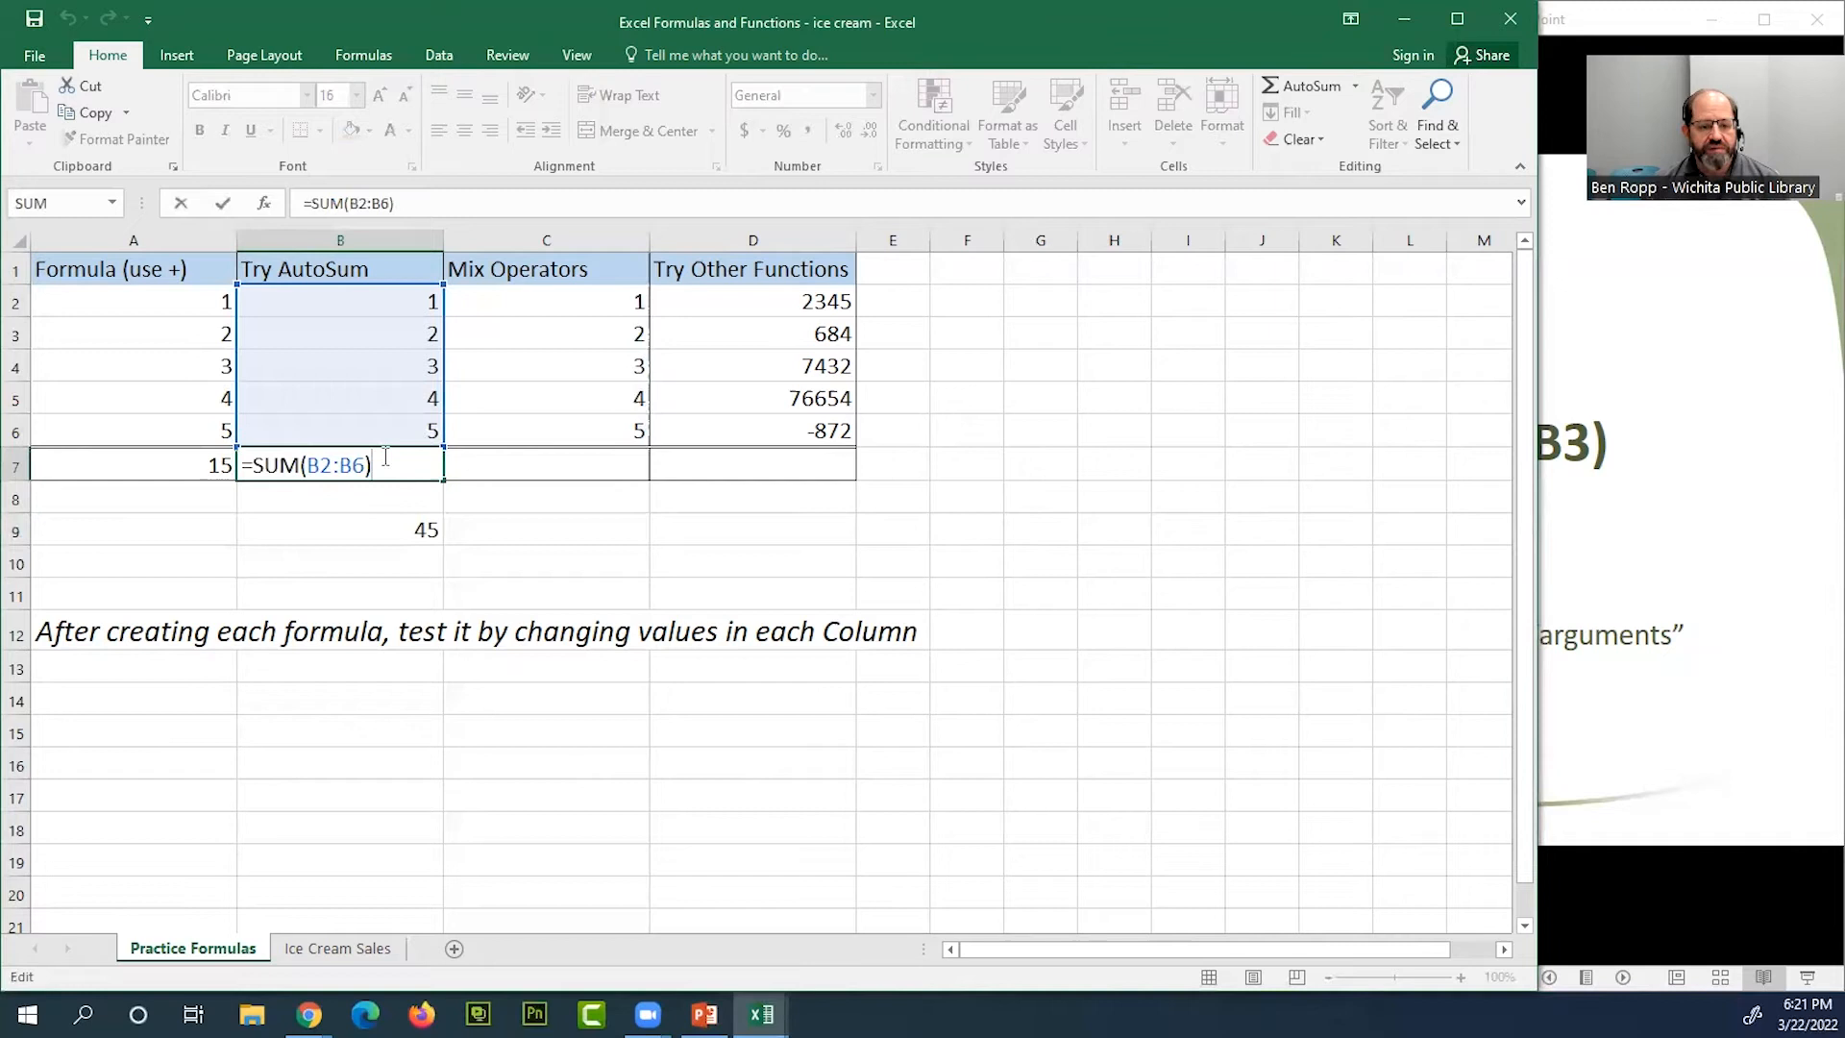
key("ctrl+Return")
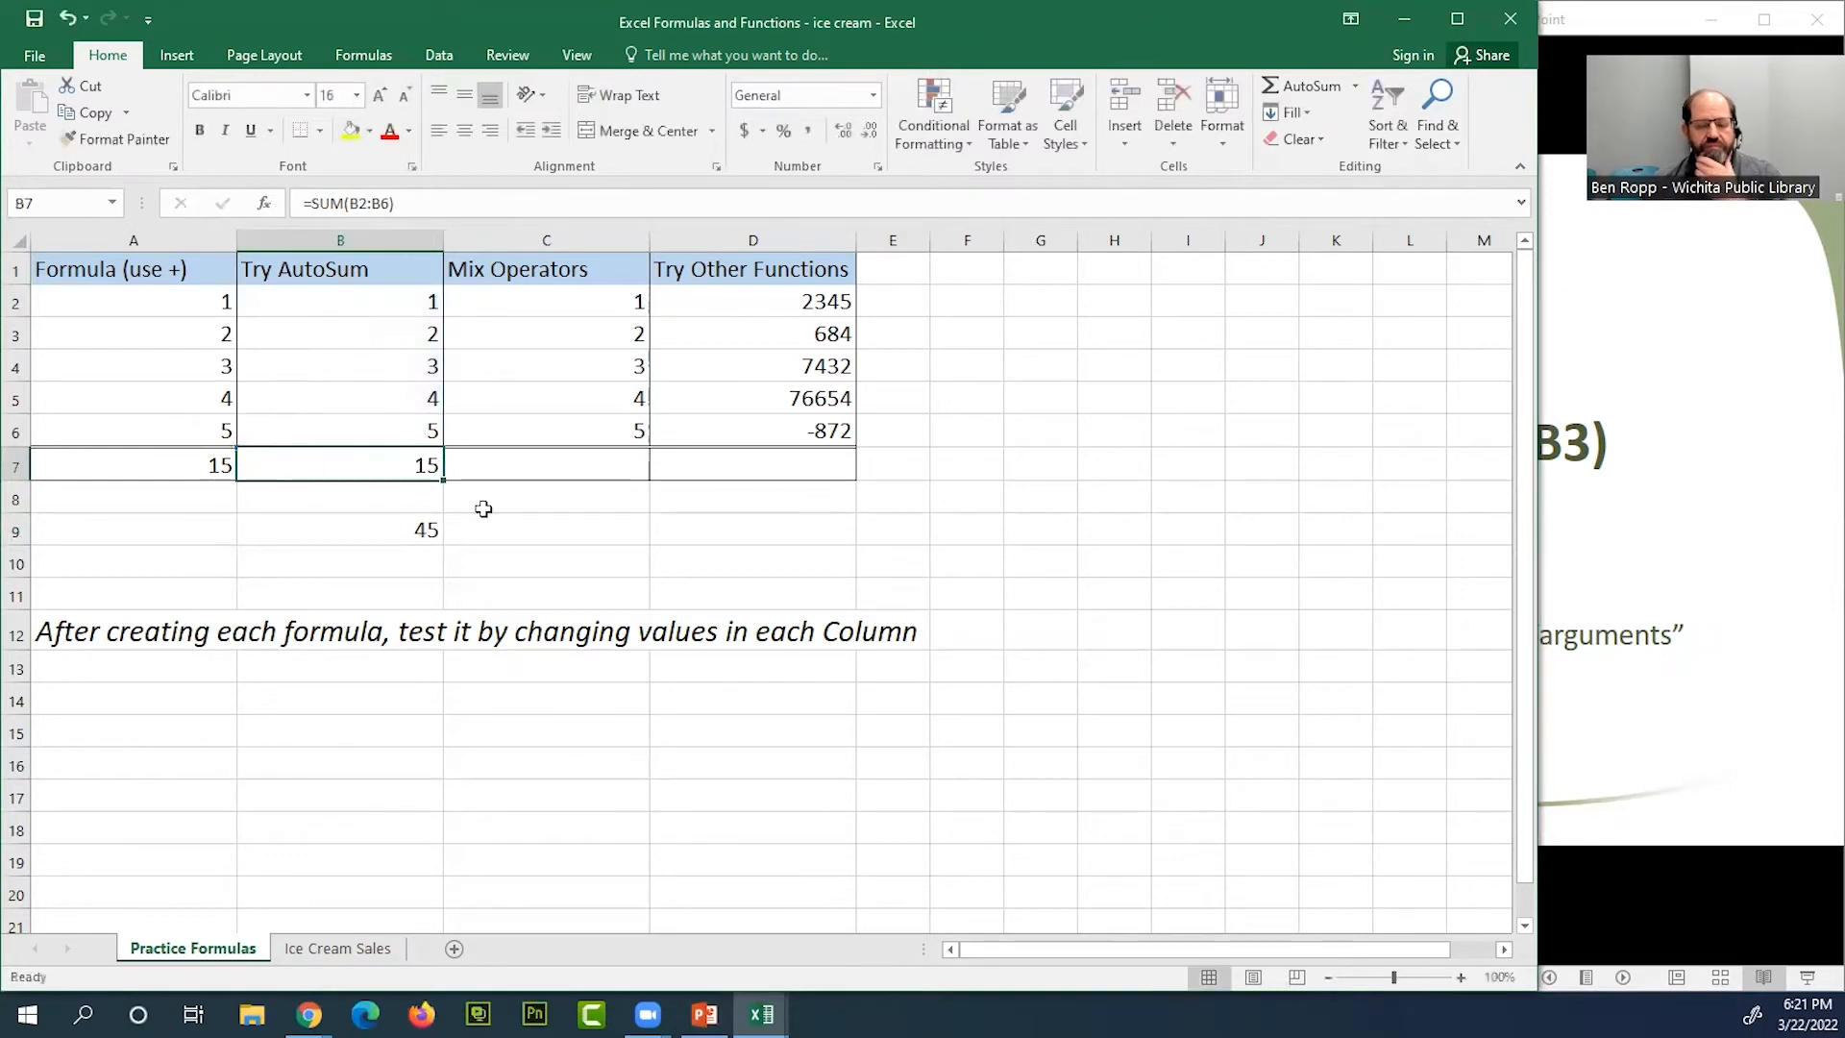
Switch to the PowerPoint slide show and go back to the Order of Operations slide
left_click(1671, 611)
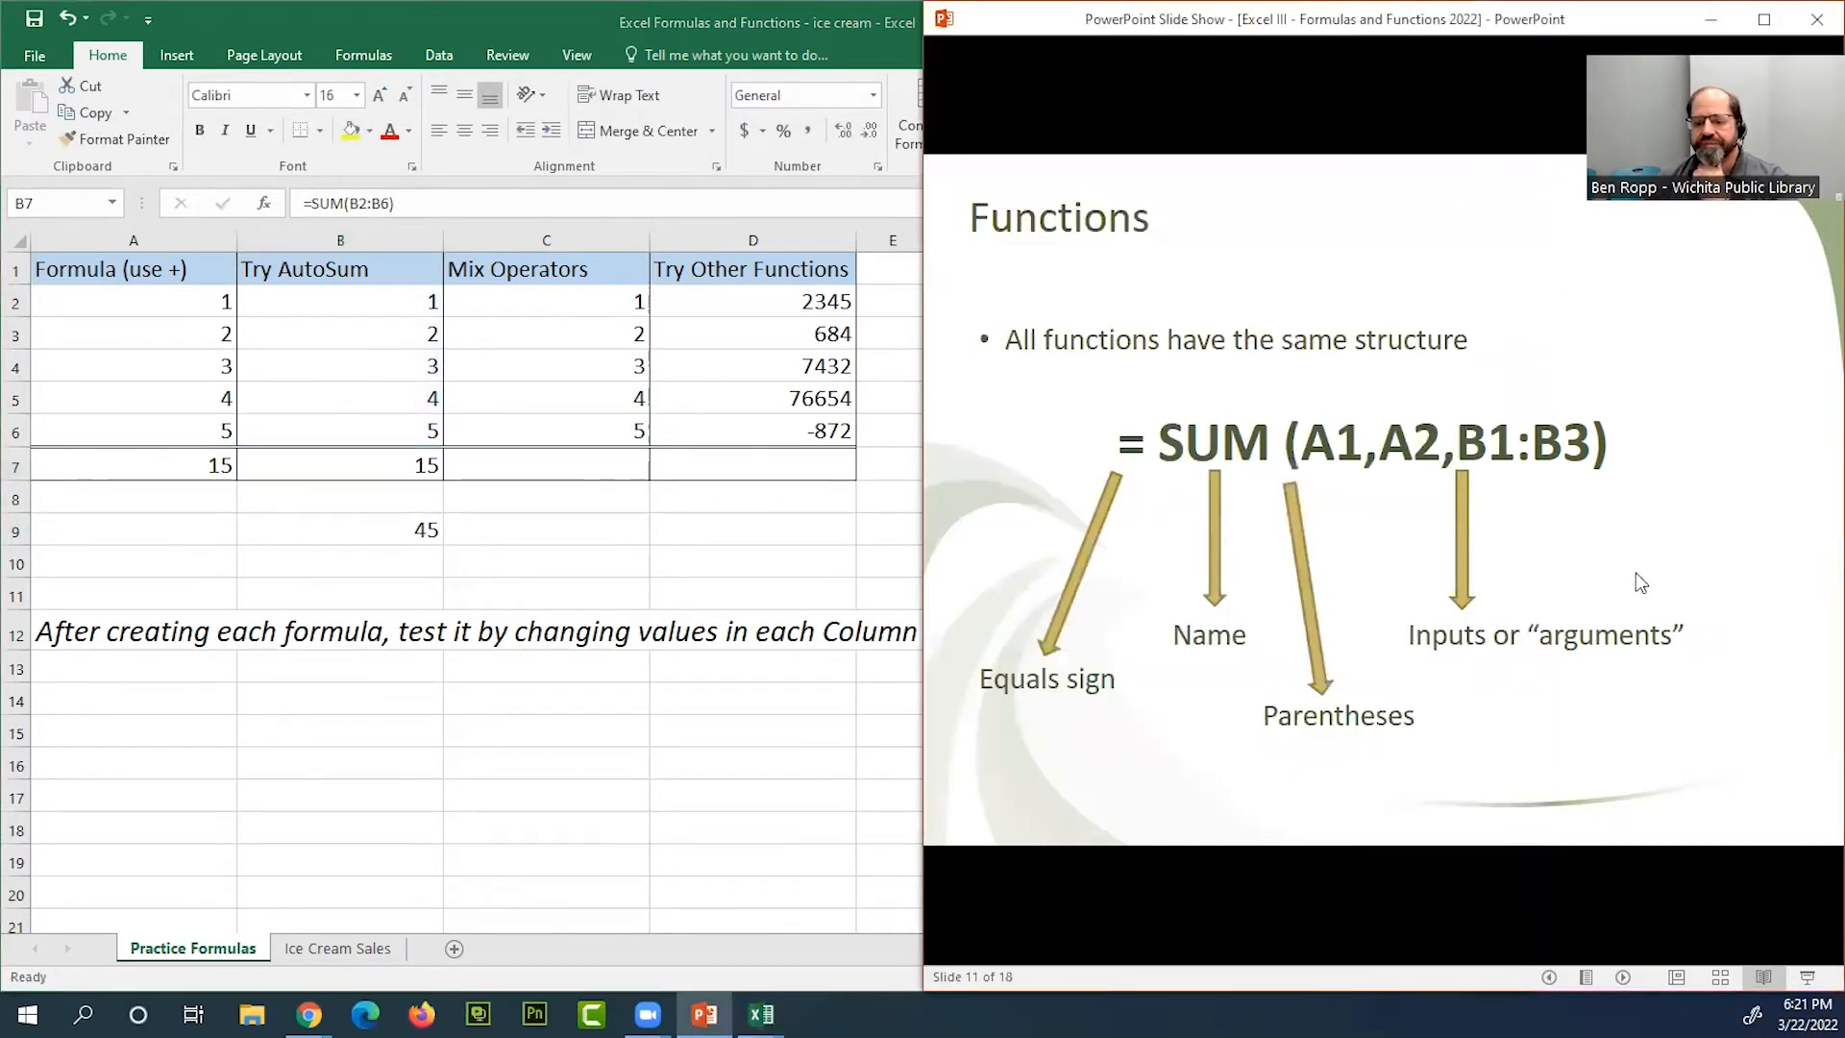
scroll(1268, 629, "up", 5)
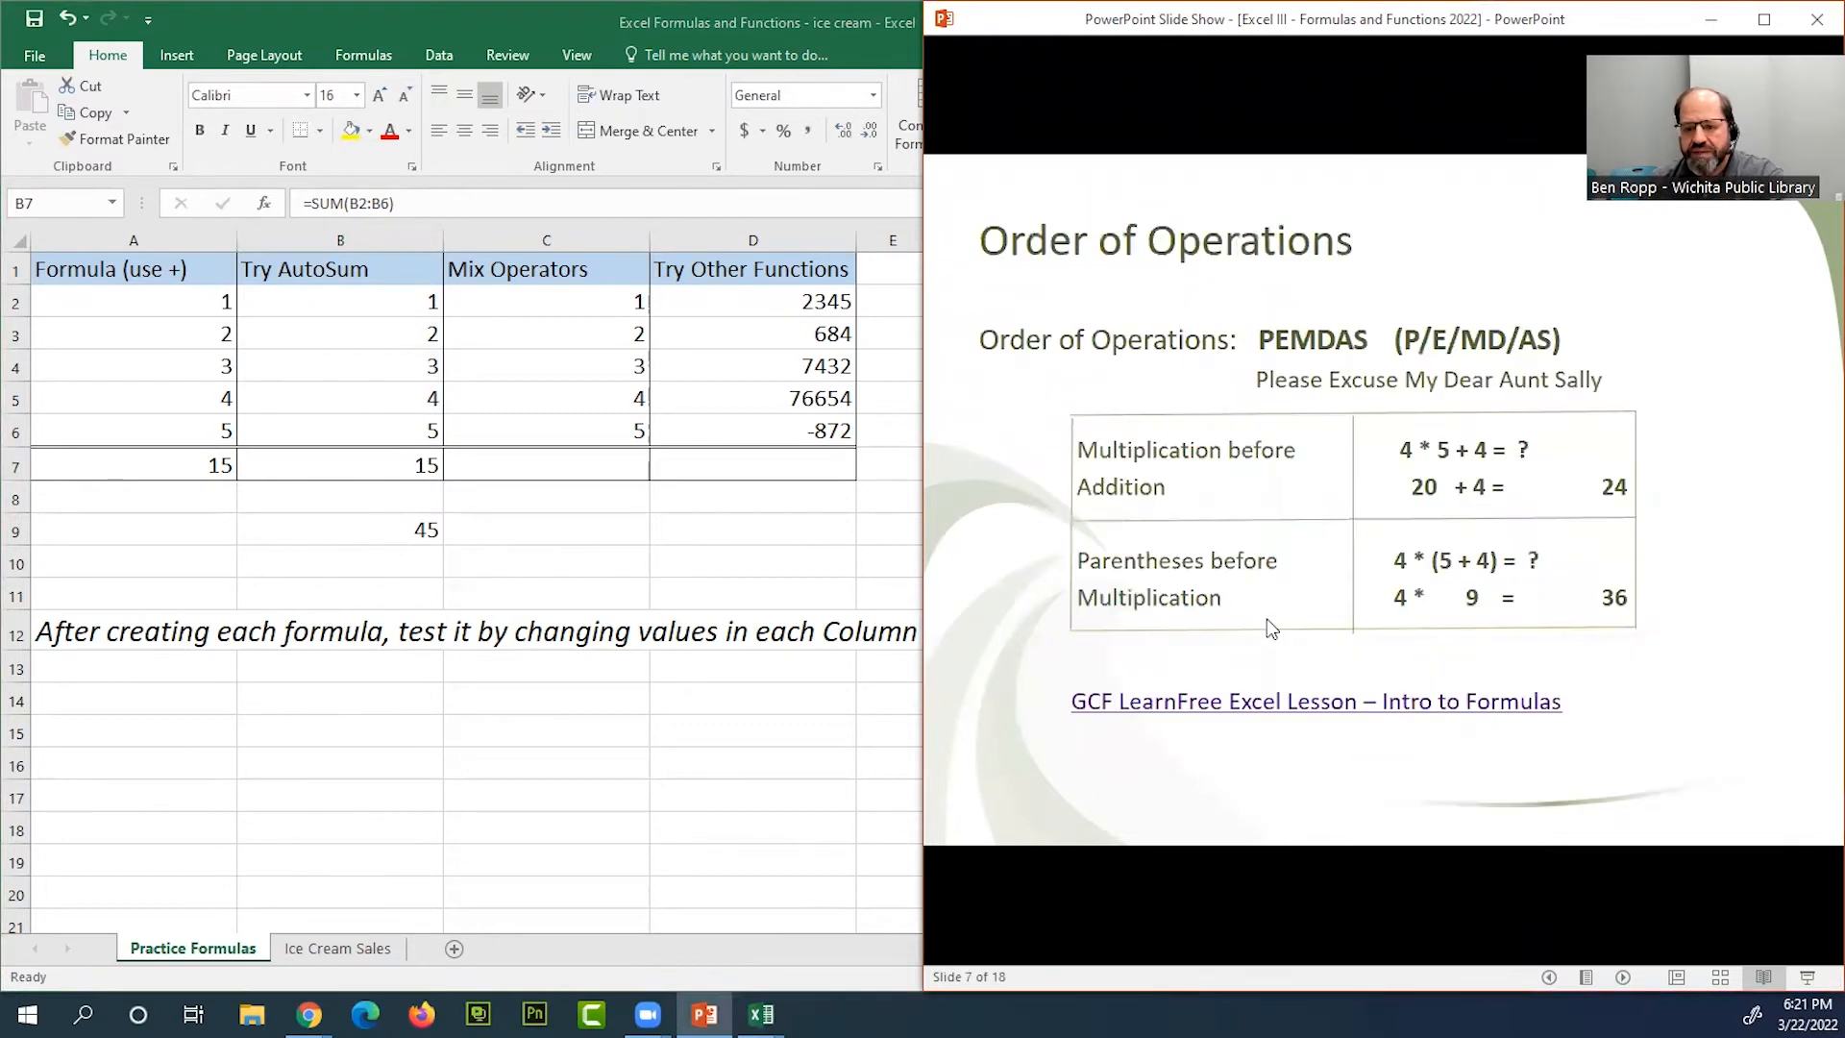
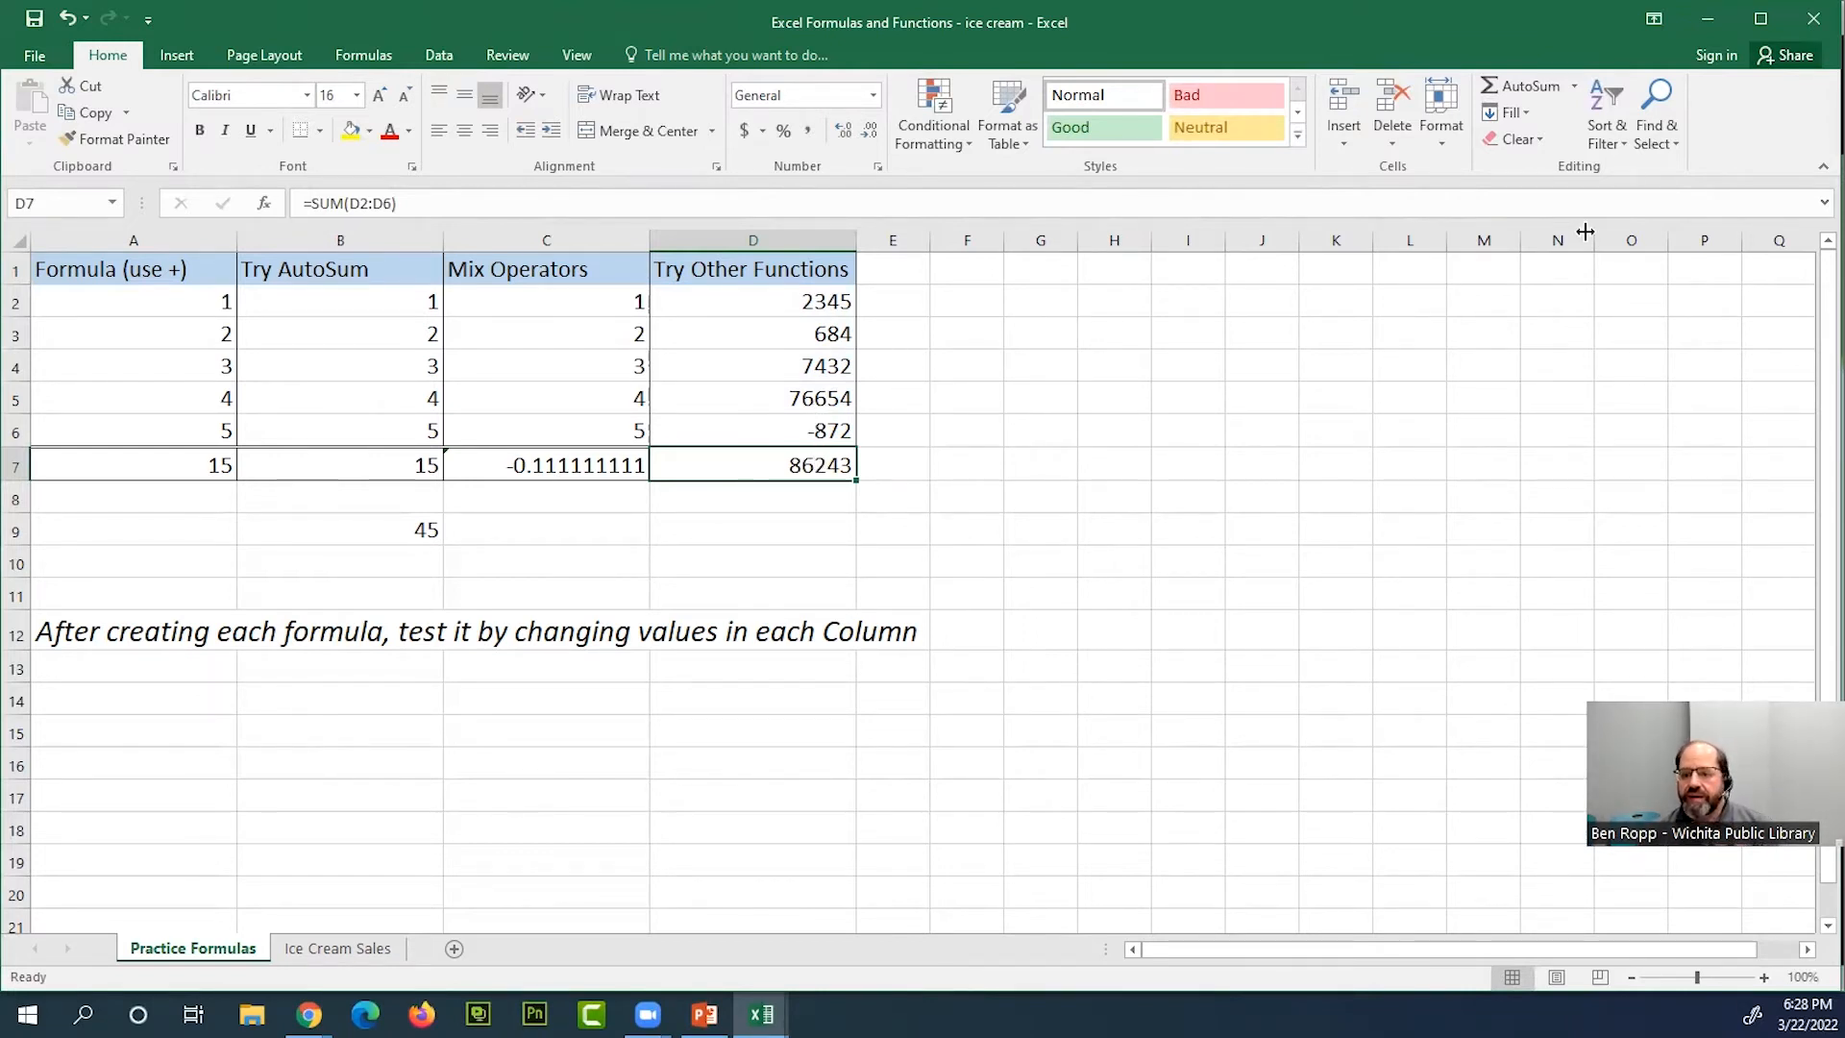
Replace the formula in D7 with an AVERAGE function over D2:D6
left_click(1577, 88)
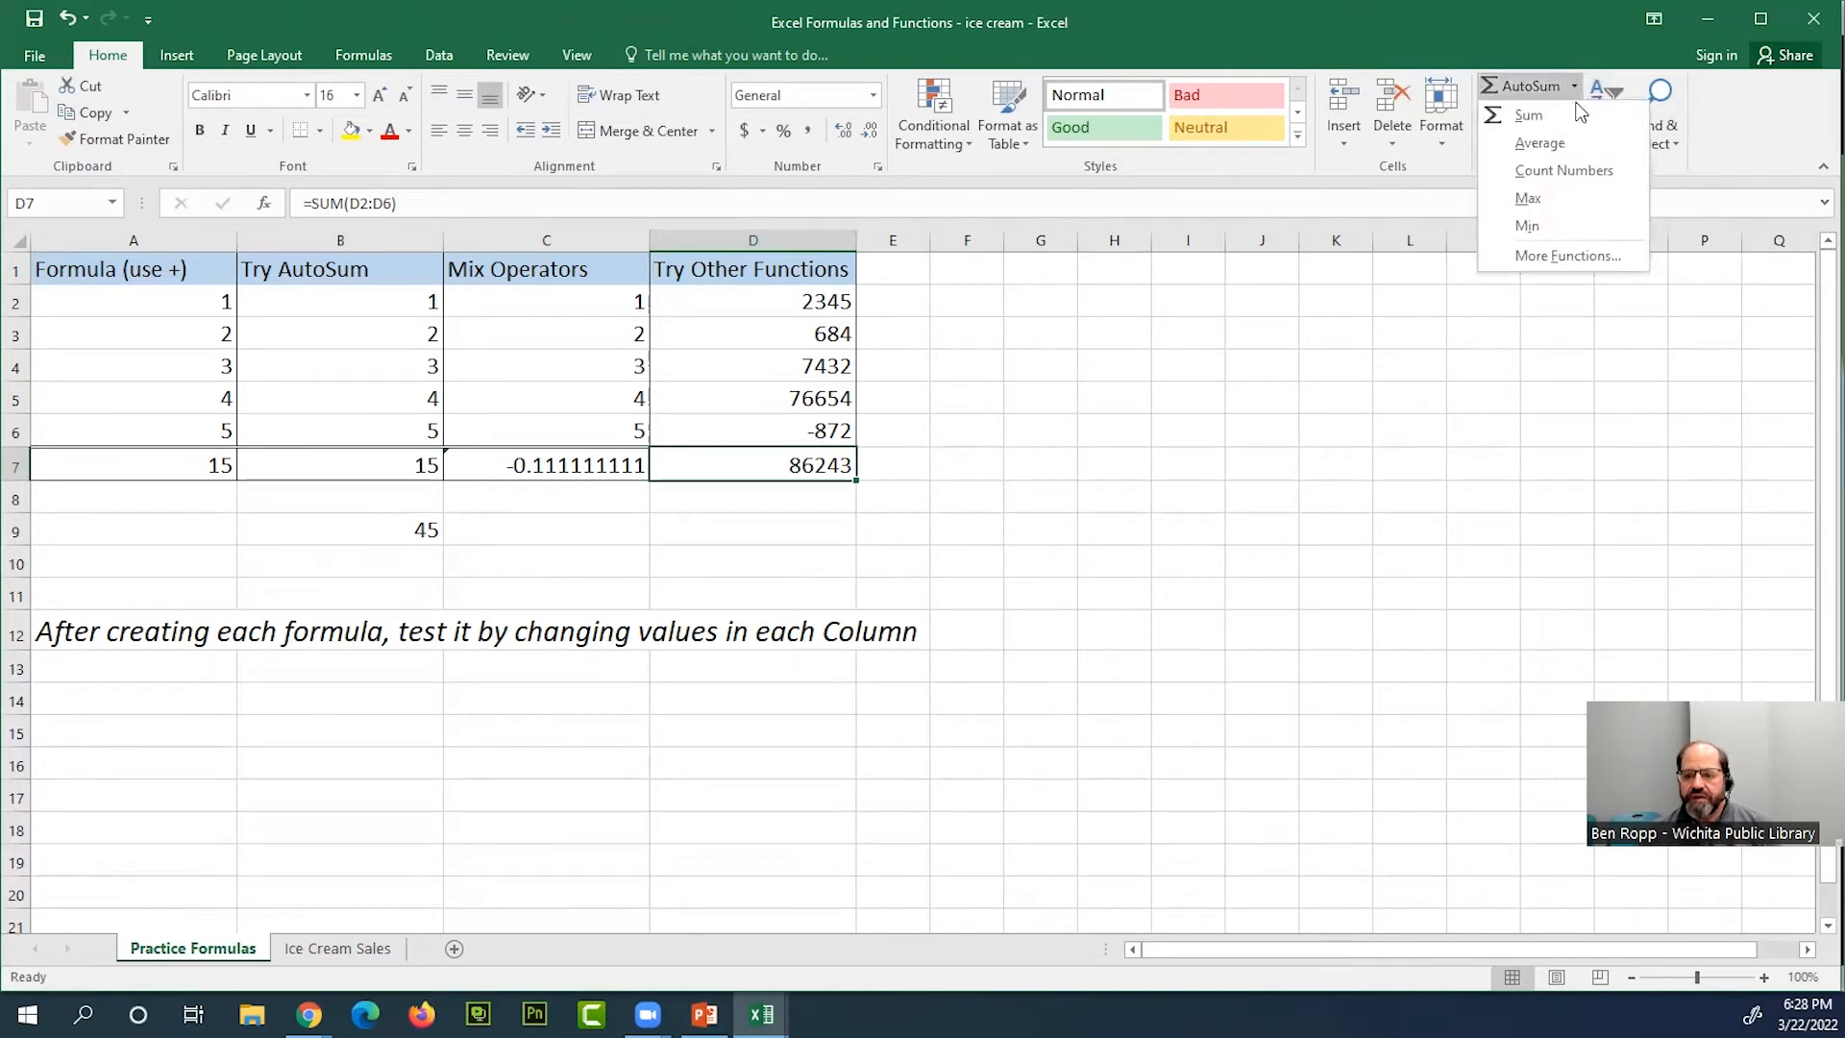
left_click(1545, 143)
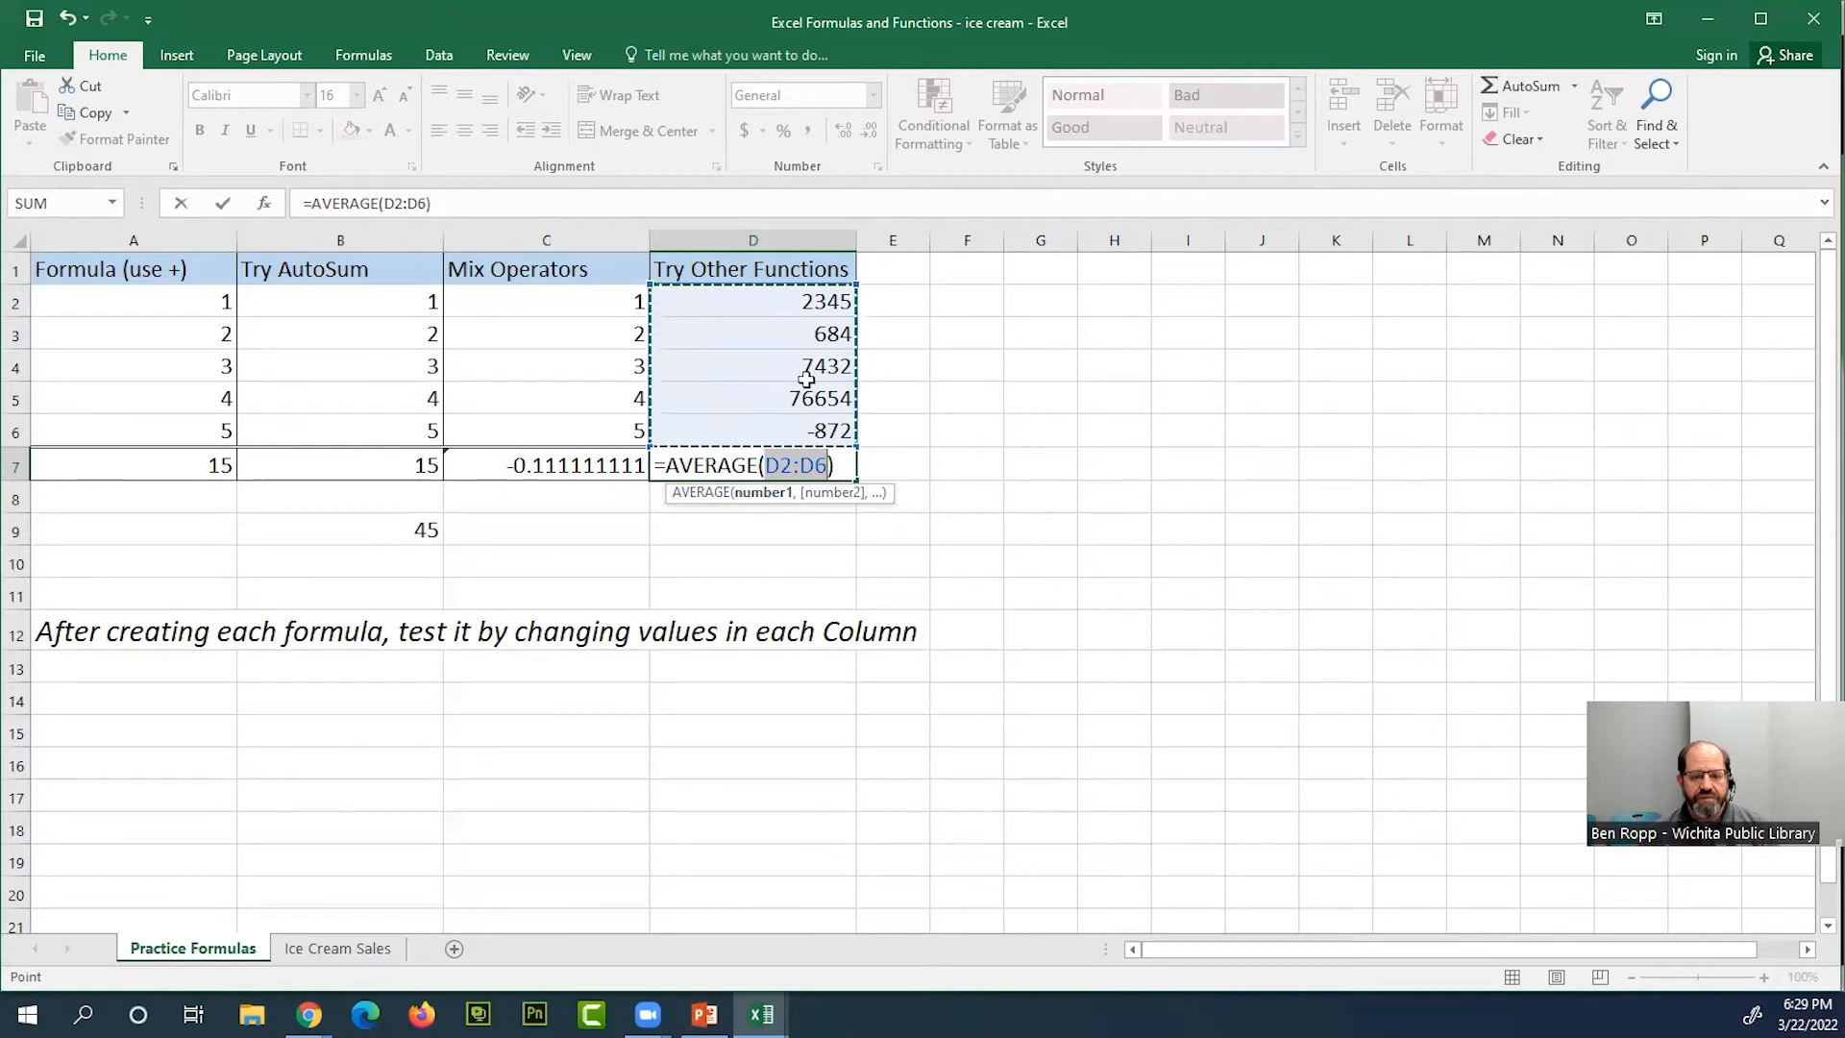
key("Return")
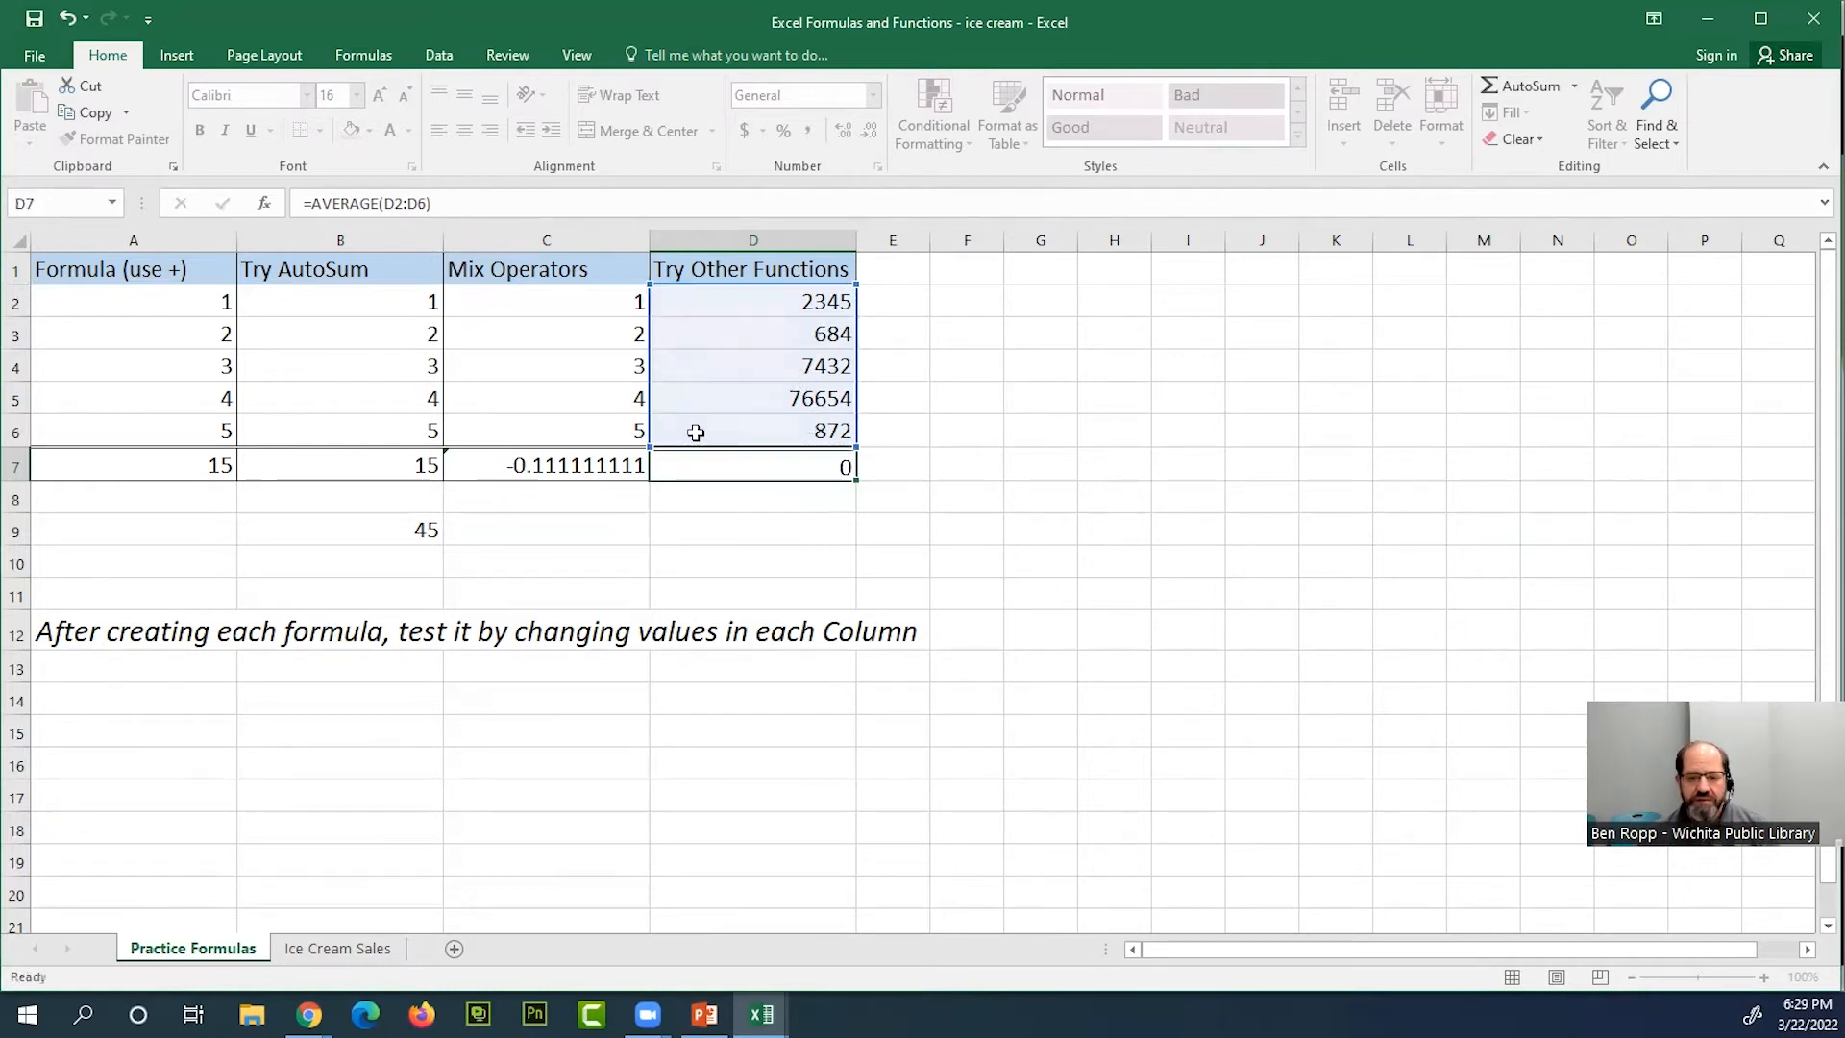
left_click(811, 461)
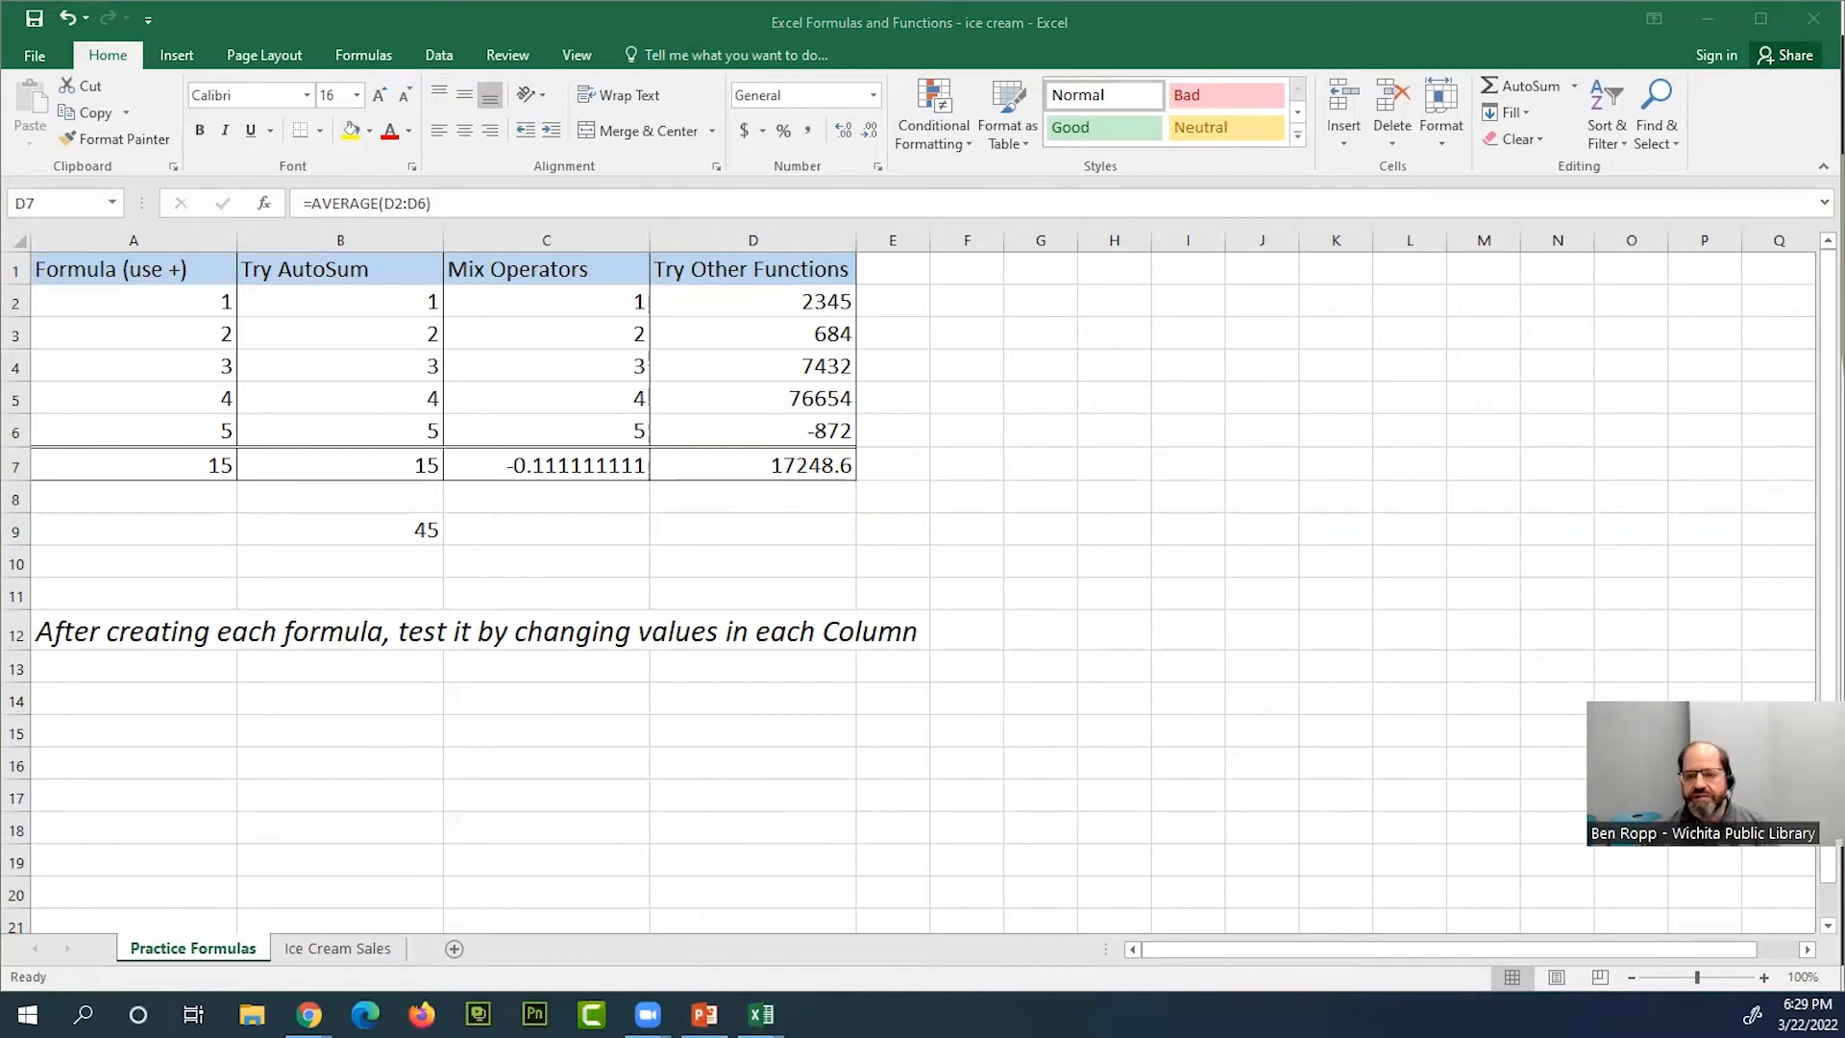
Replace the formula in D7 with a Count Numbers function over D2:D6
left_click(1573, 86)
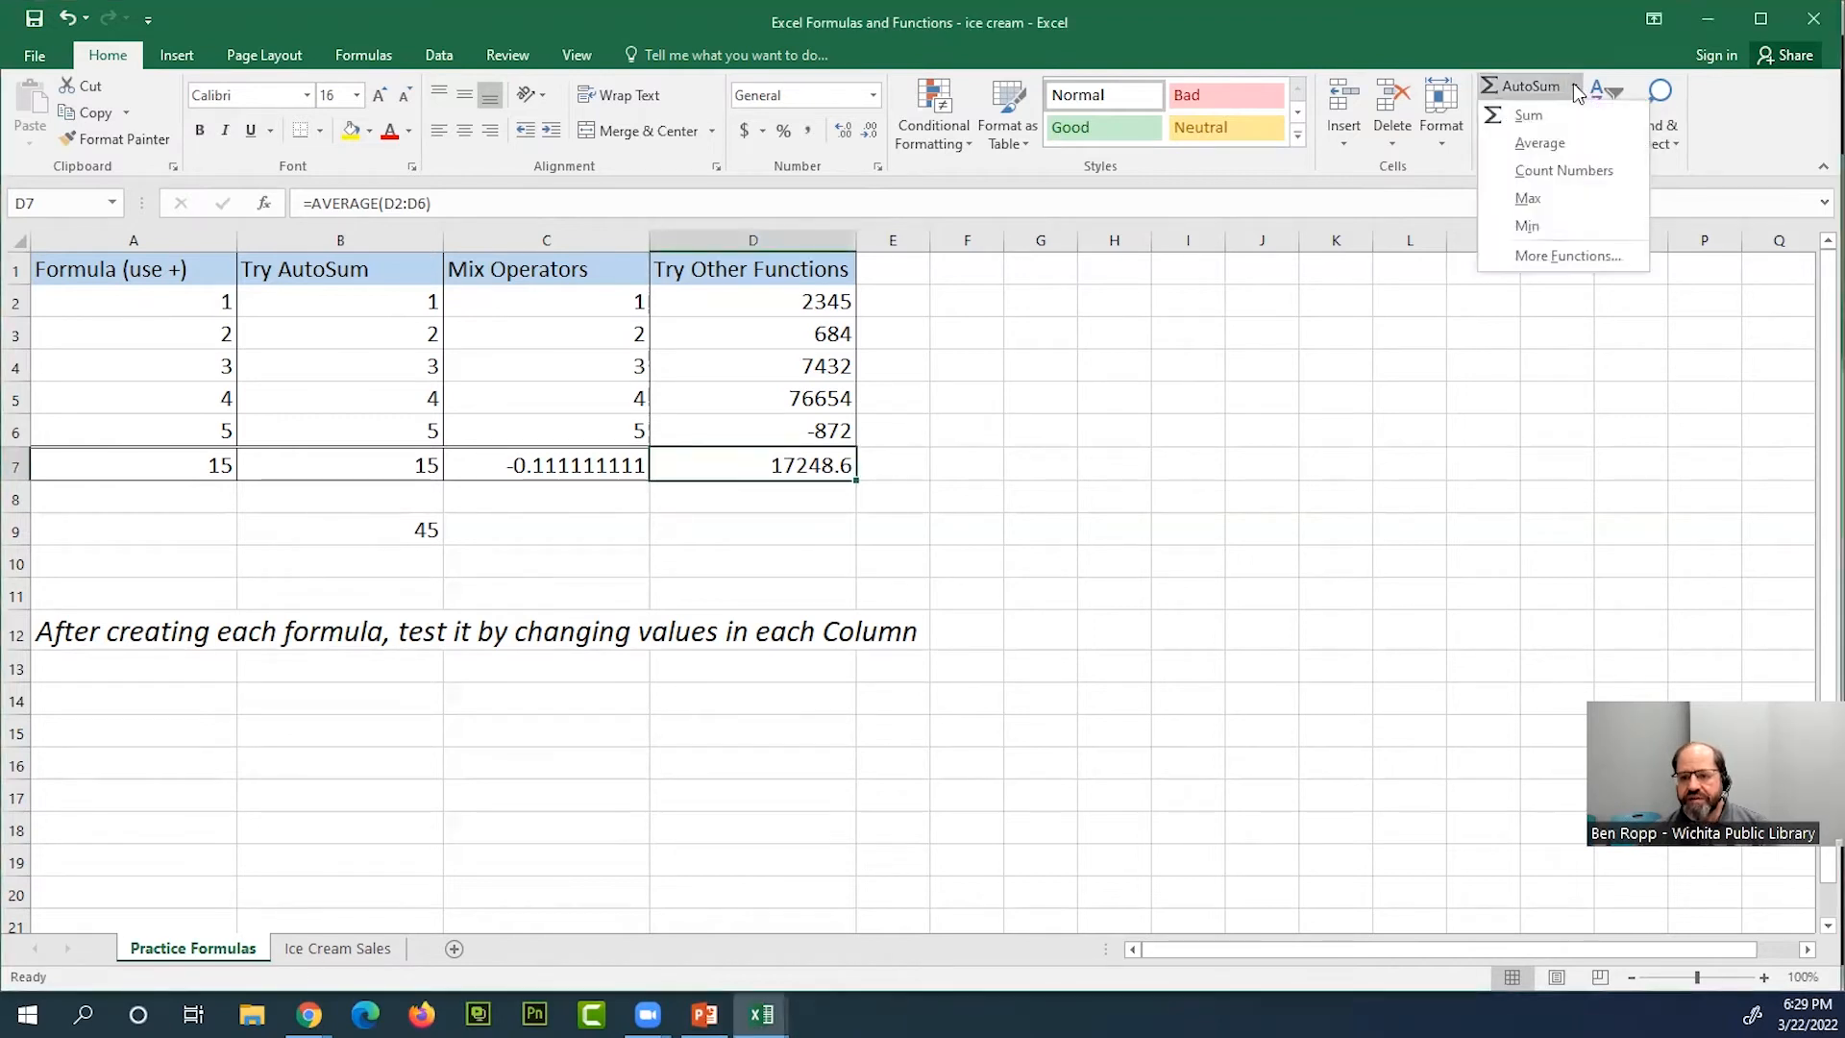
left_click(788, 462)
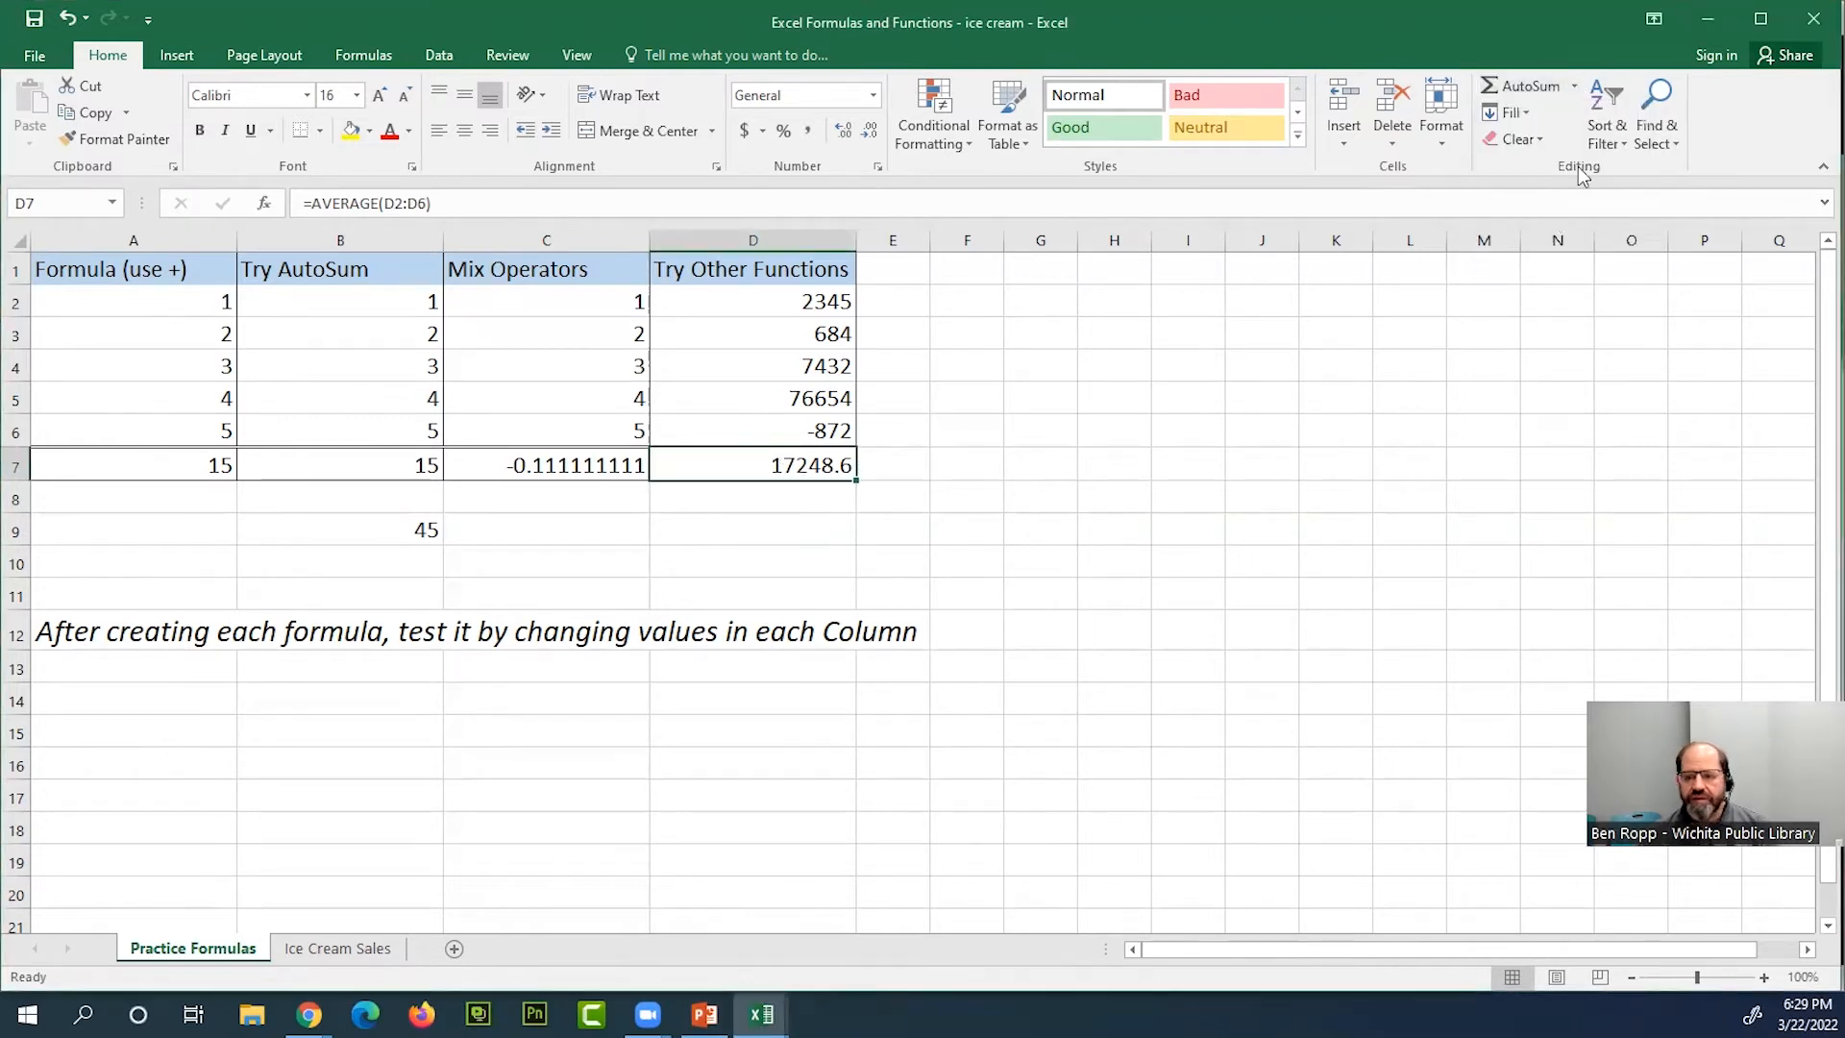
left_click(1576, 87)
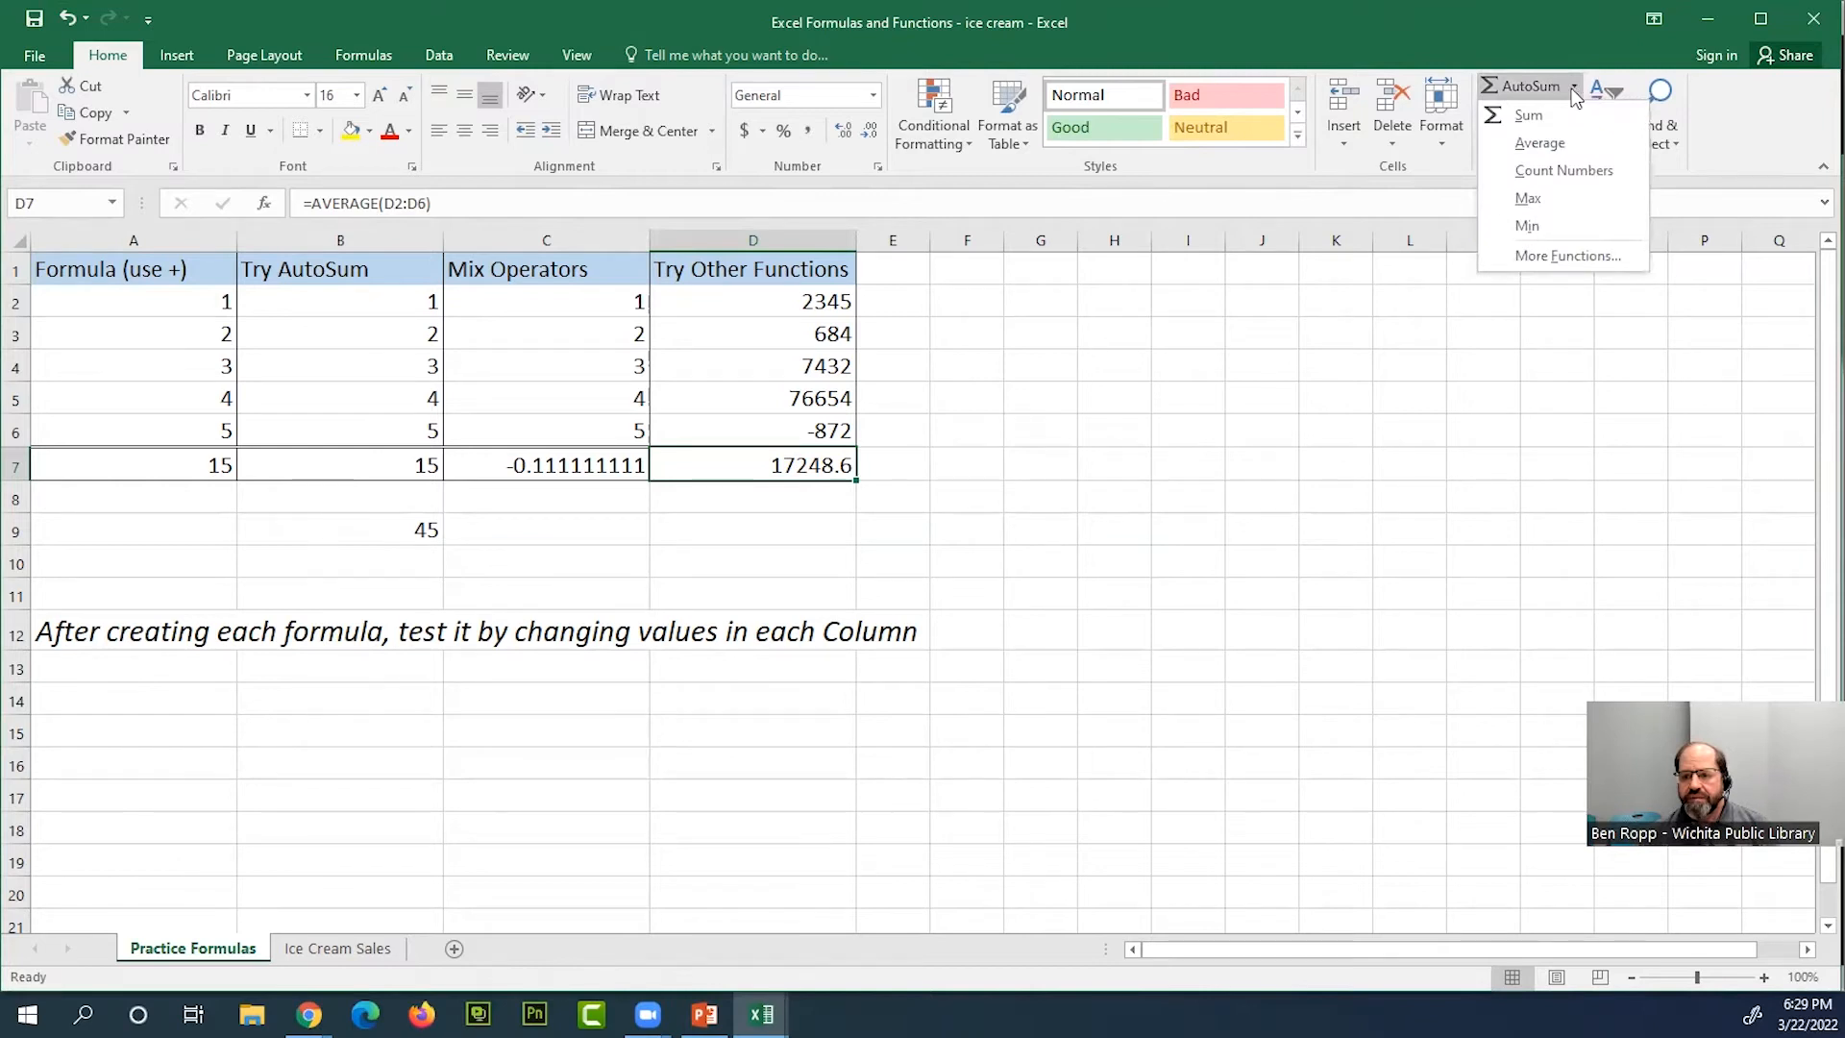
left_click(1579, 170)
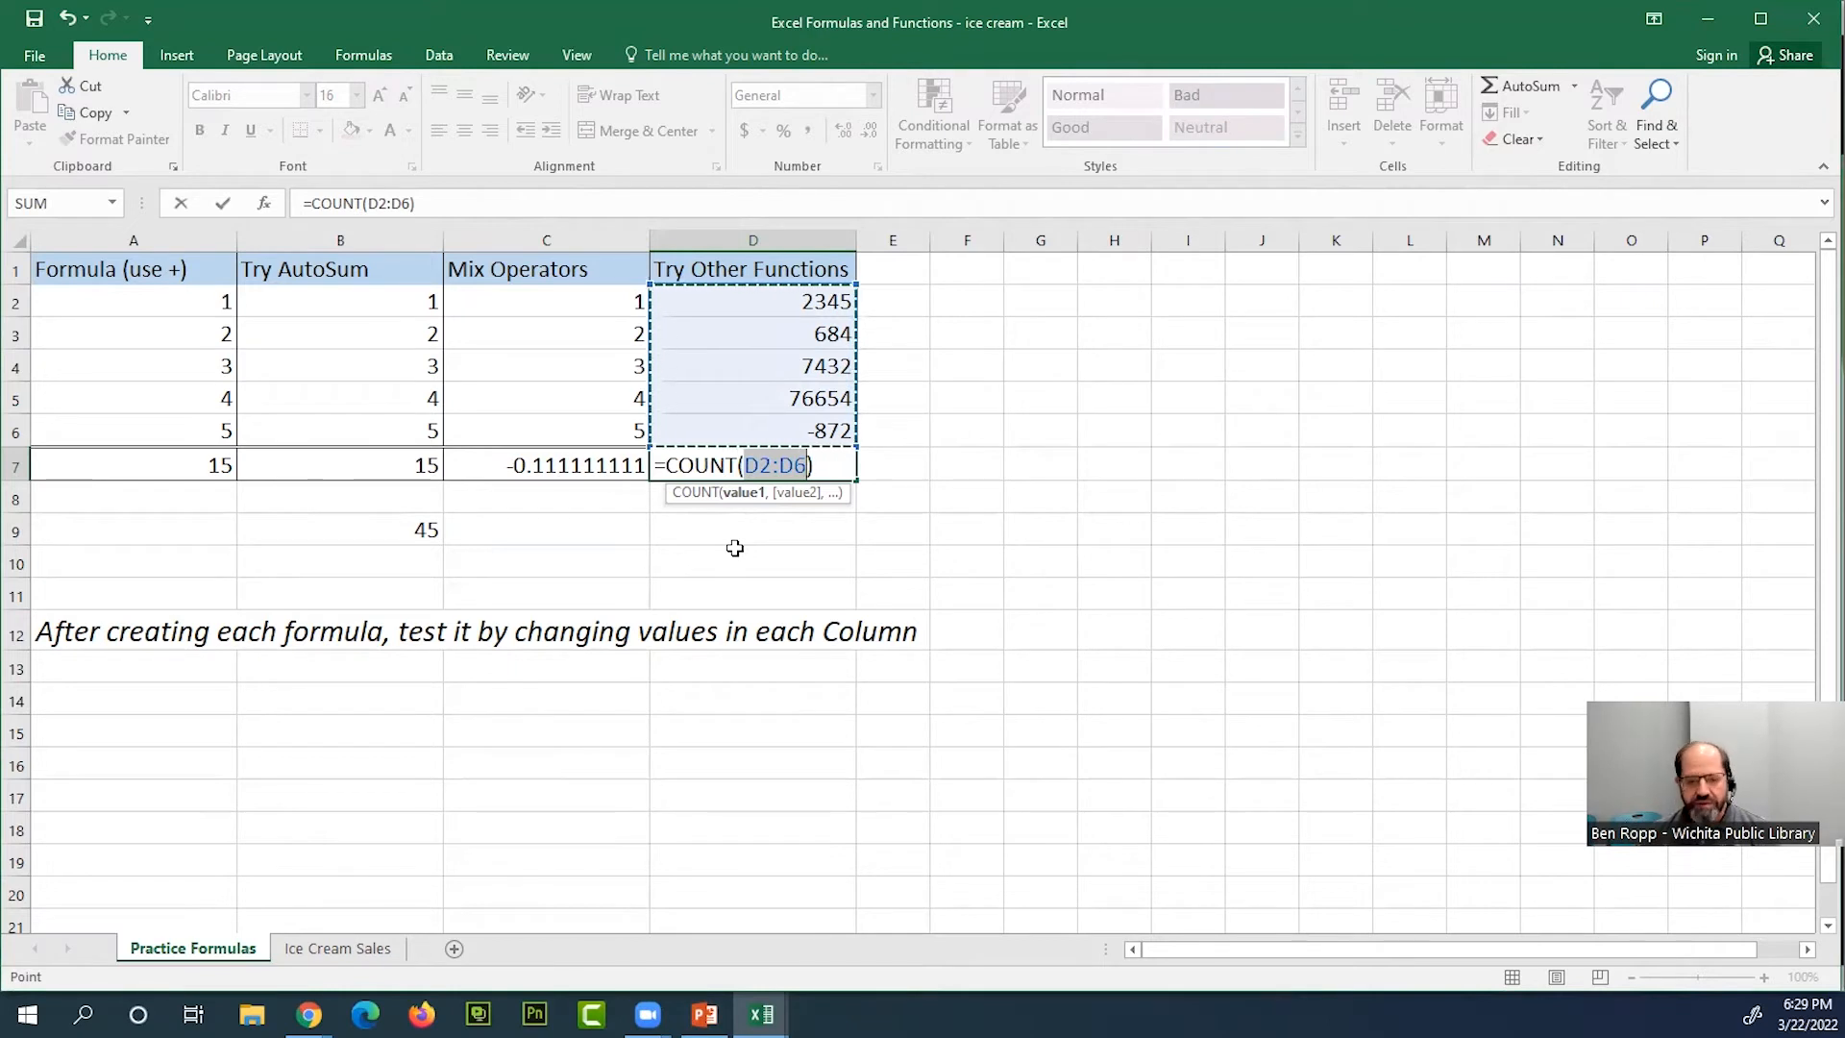
key("Return")
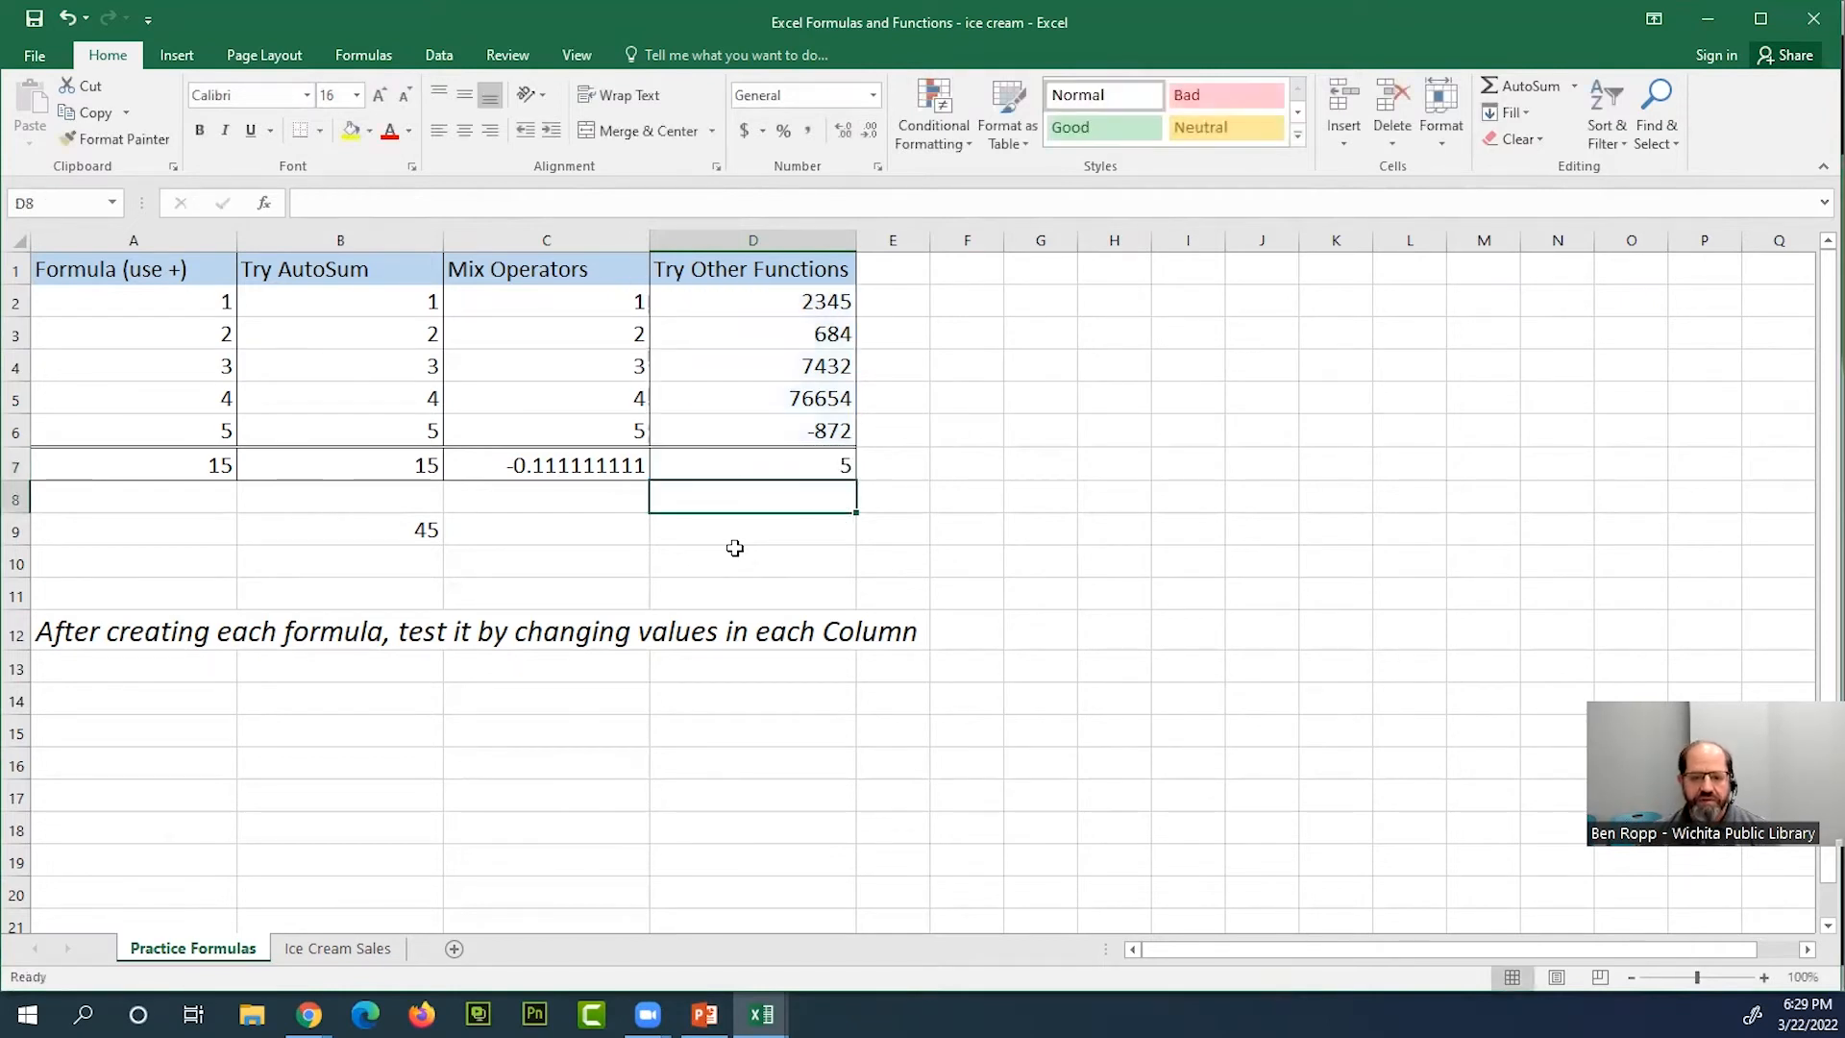
left_click(826, 462)
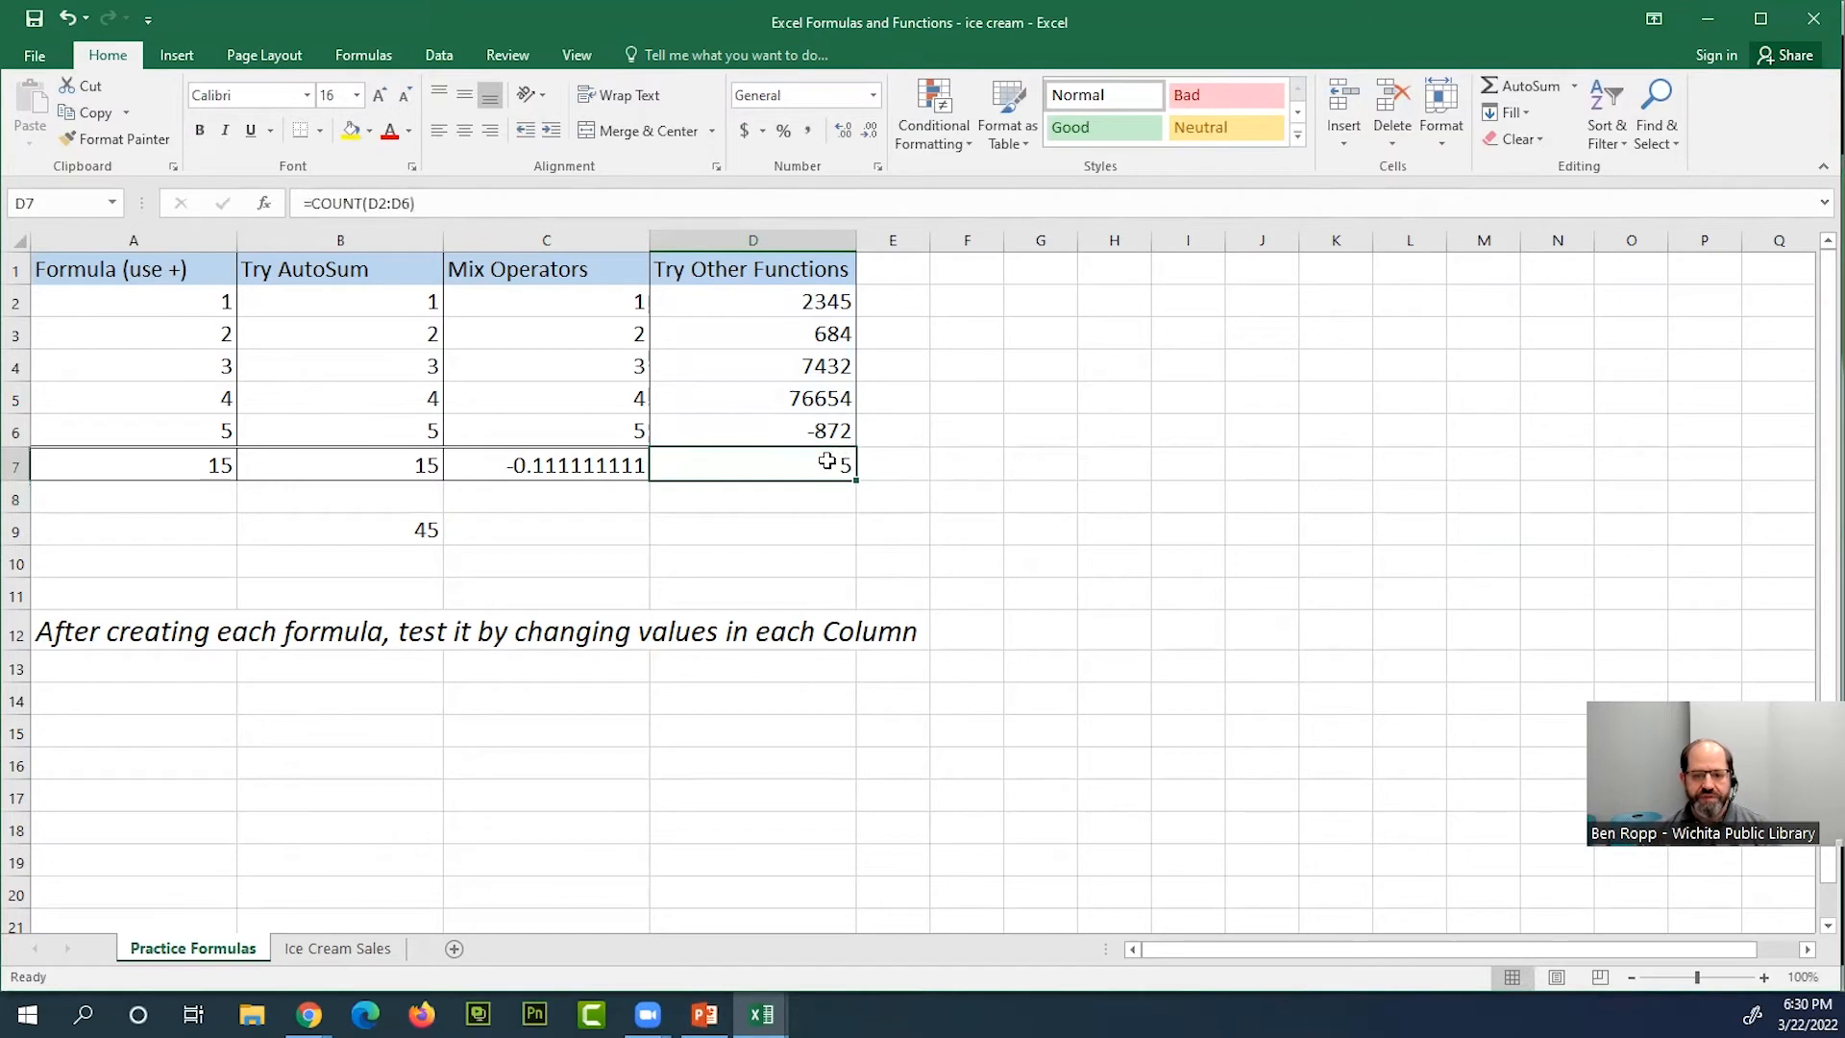
Open the COUNT formula in D7 for editing to examine its syntax and the range it references
double_click(827, 465)
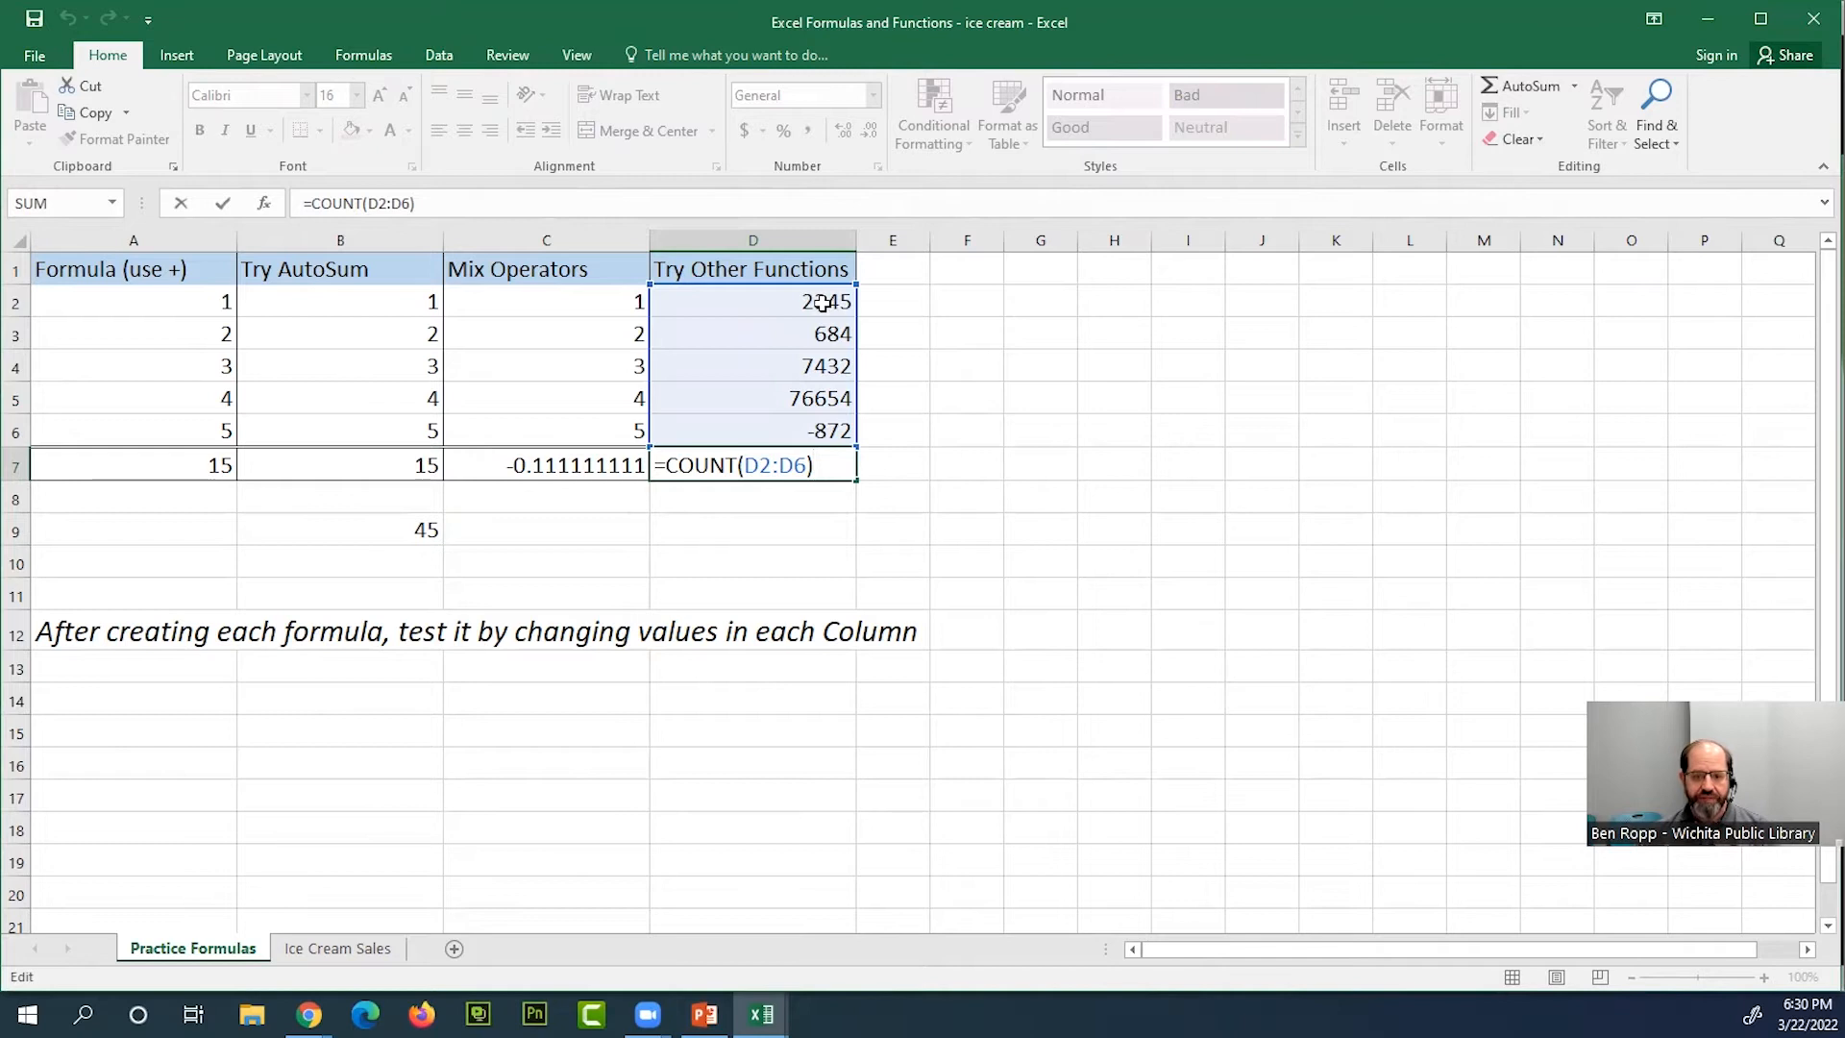
key("Return")
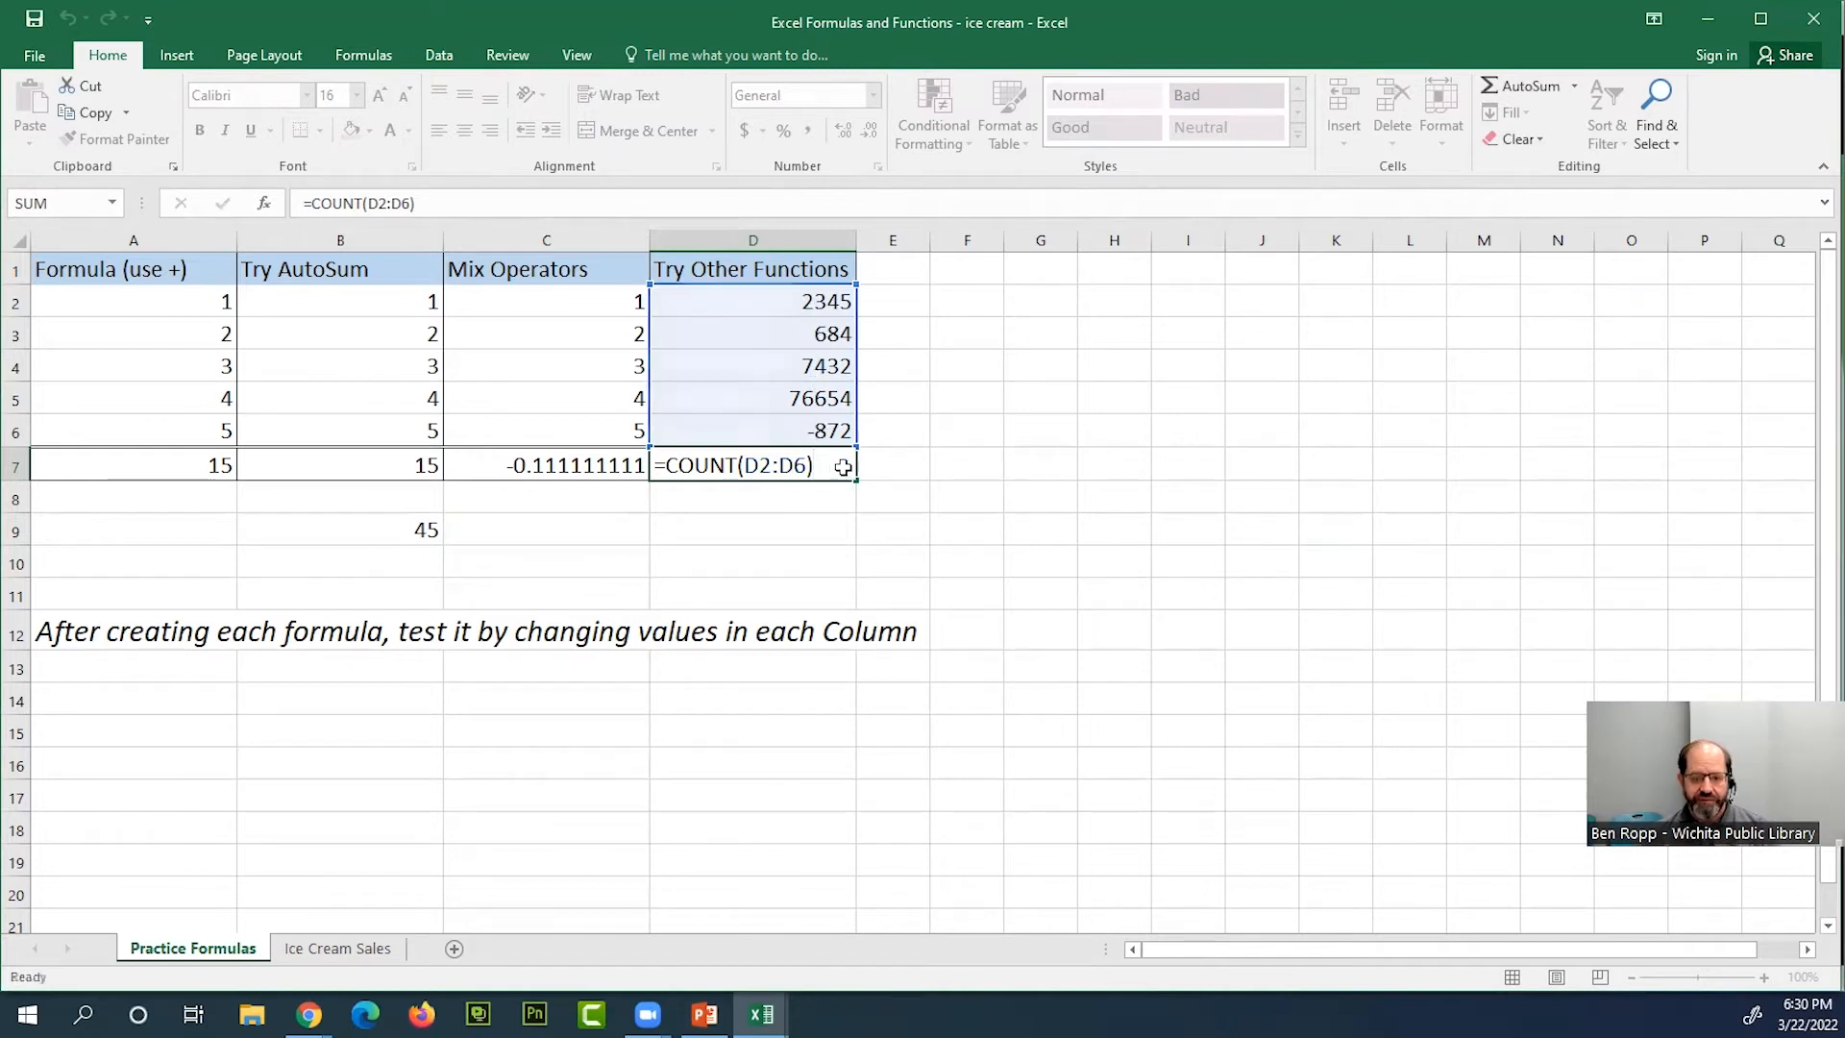
left_click(808, 465)
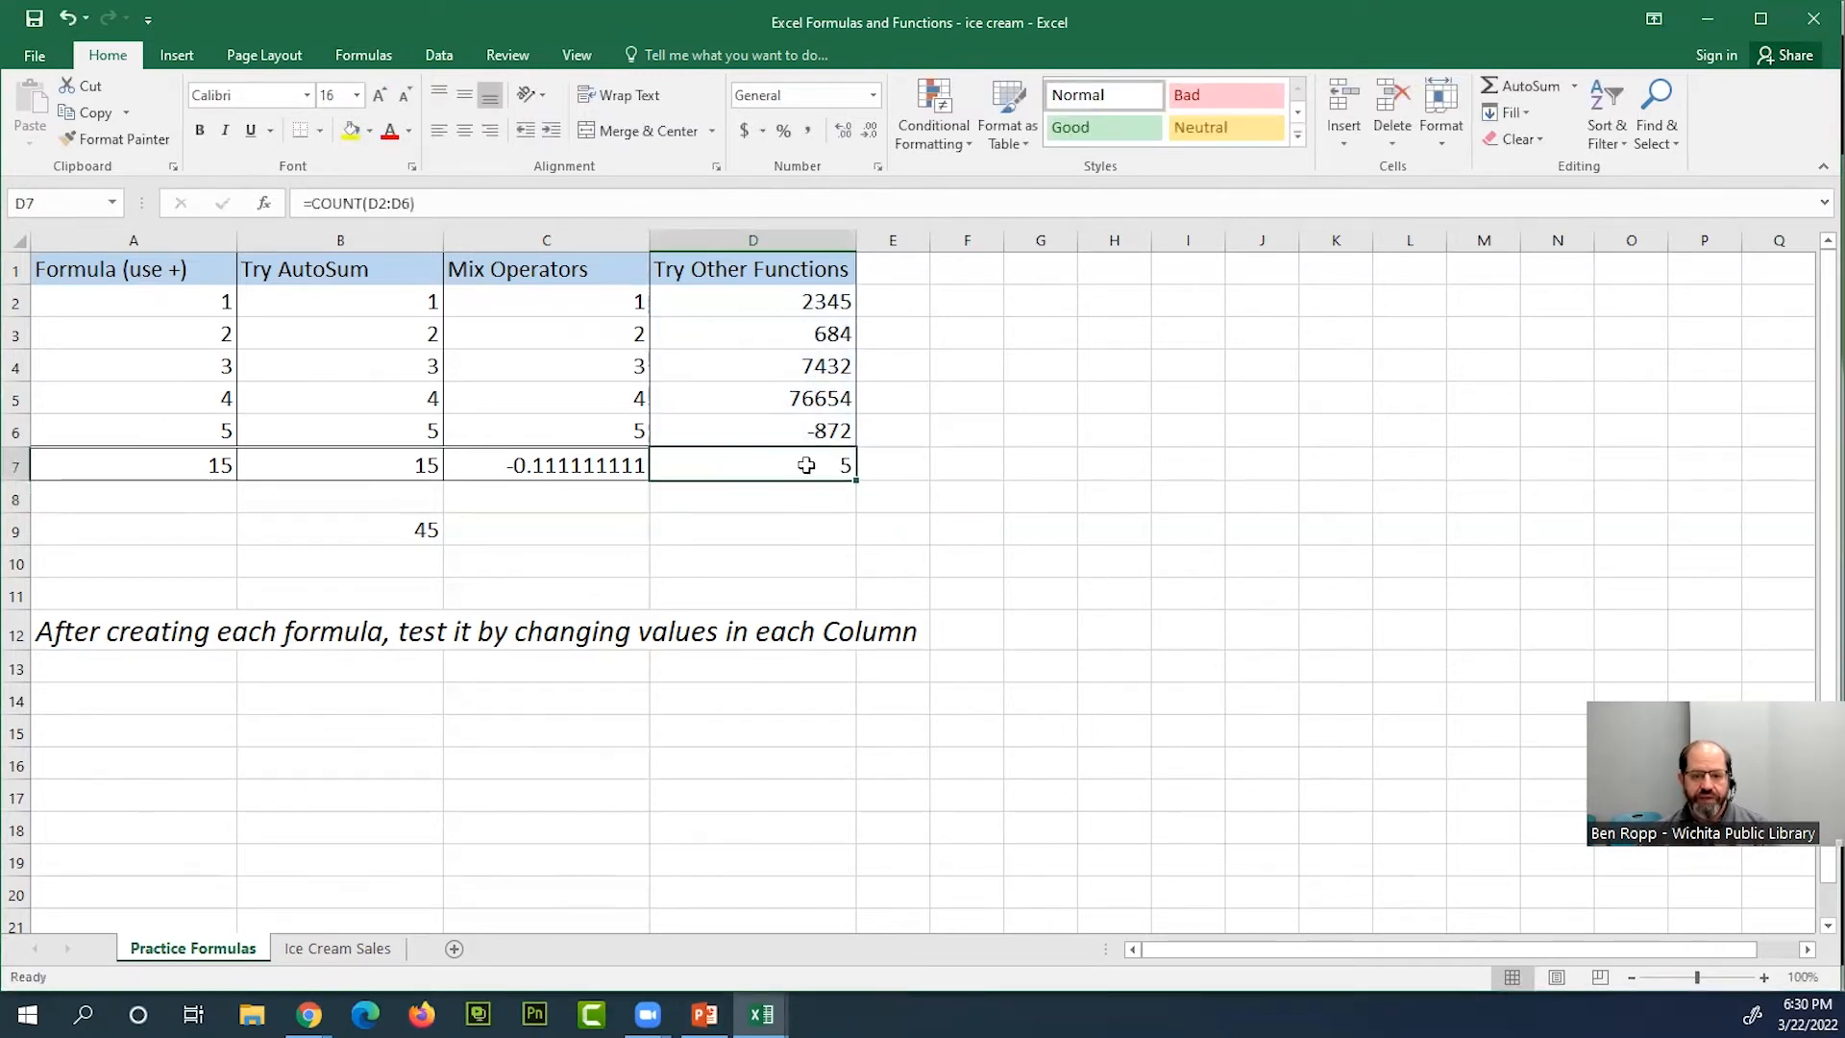
double_click(806, 465)
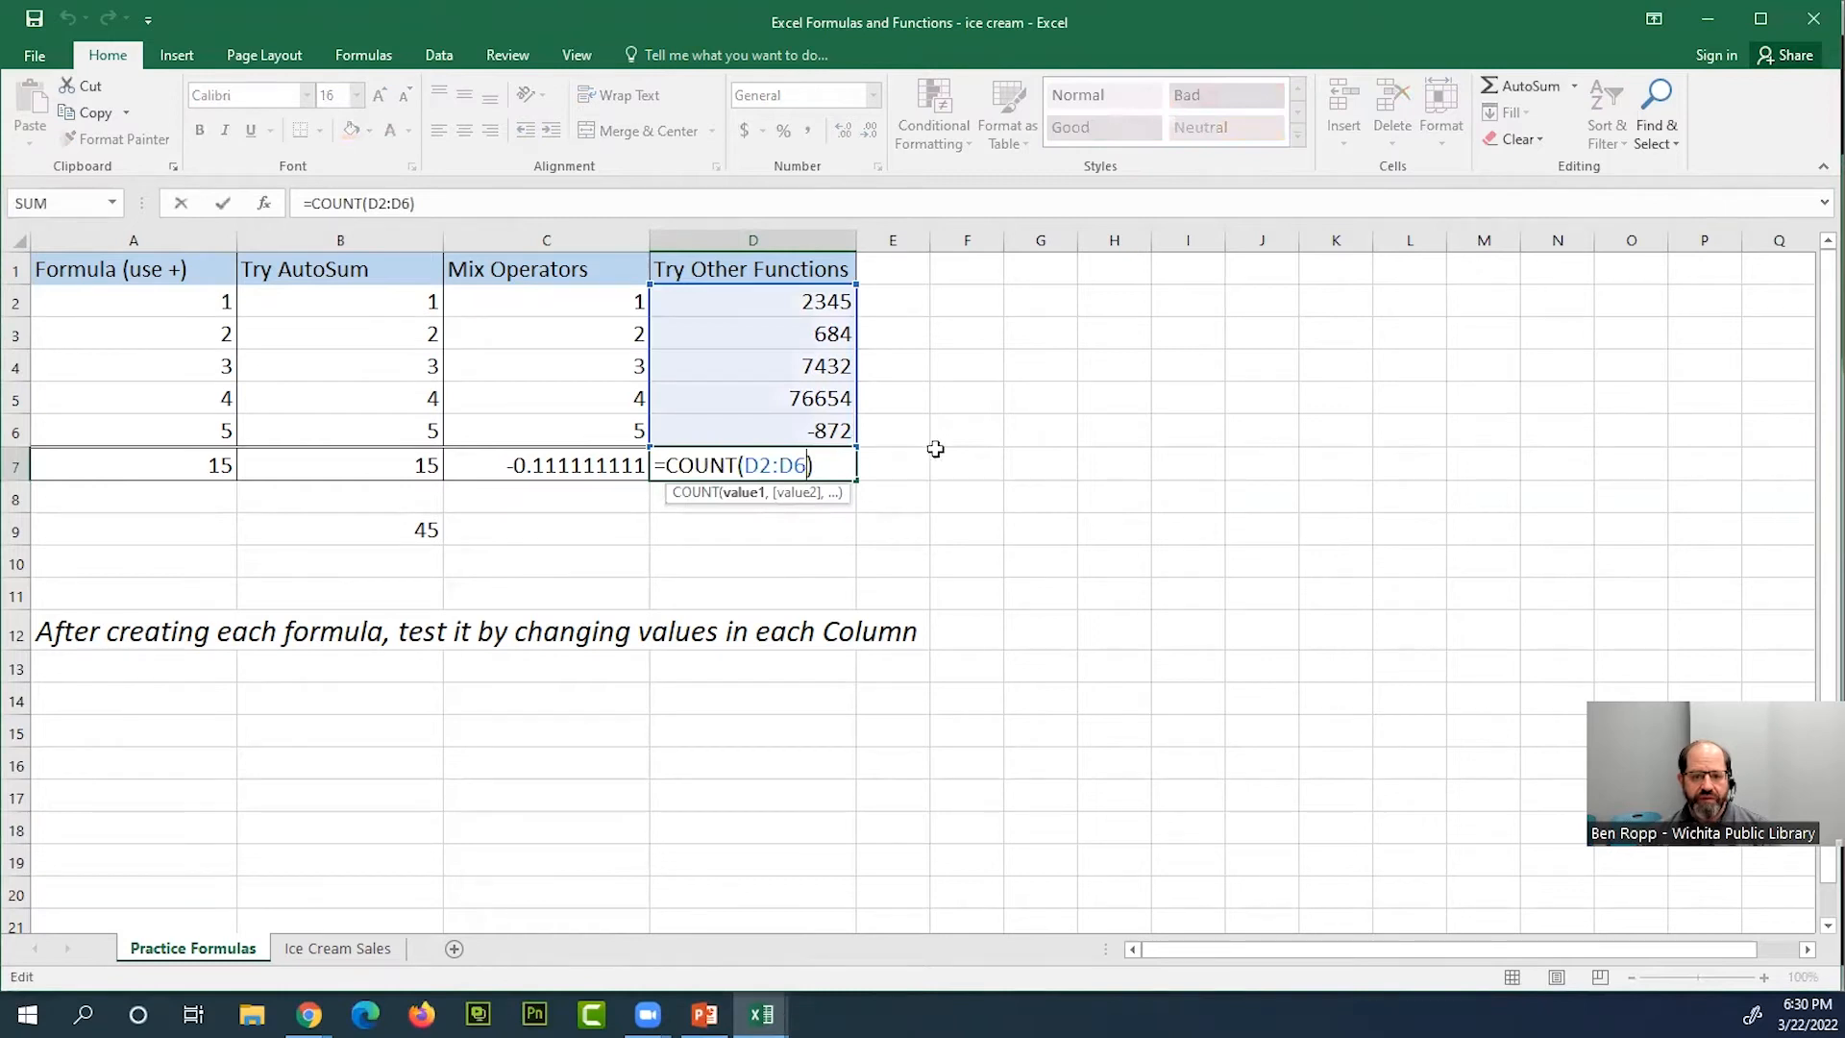
Set D3 to 0 and check how the COUNT formula in D7 treats a zero
left_click(823, 333)
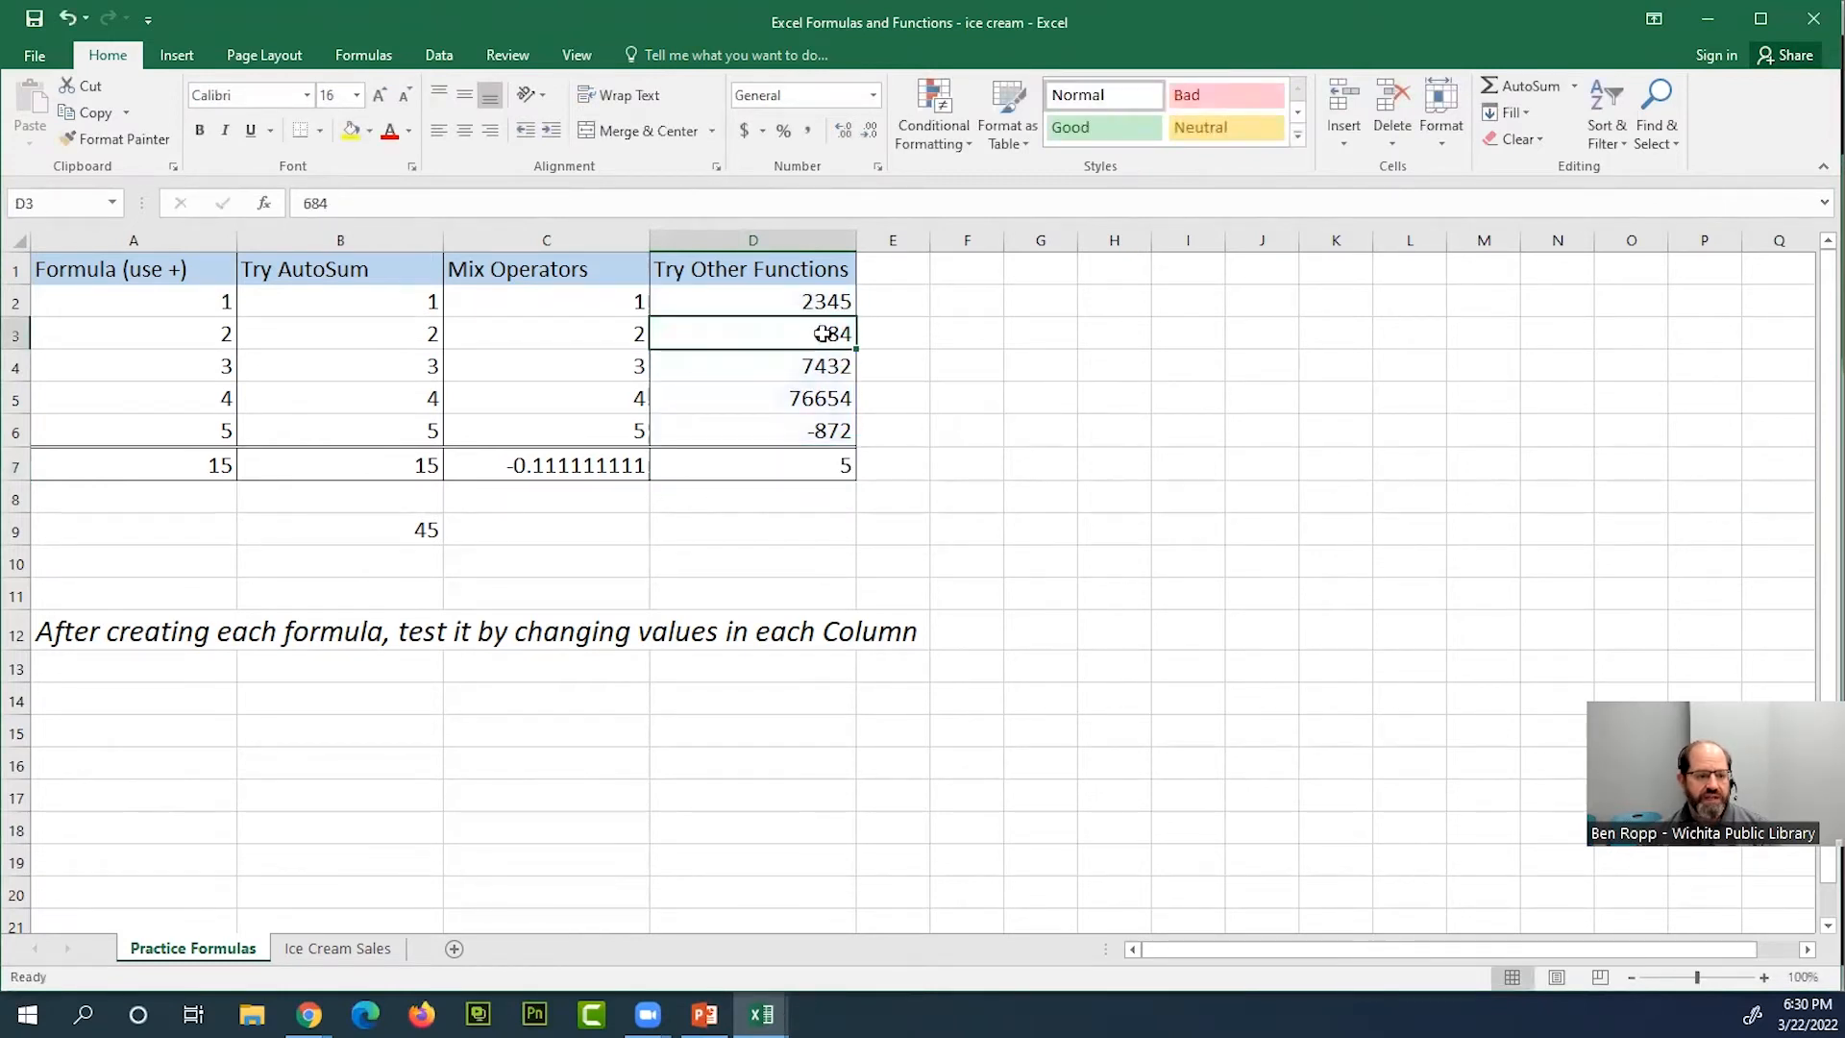
type("0")
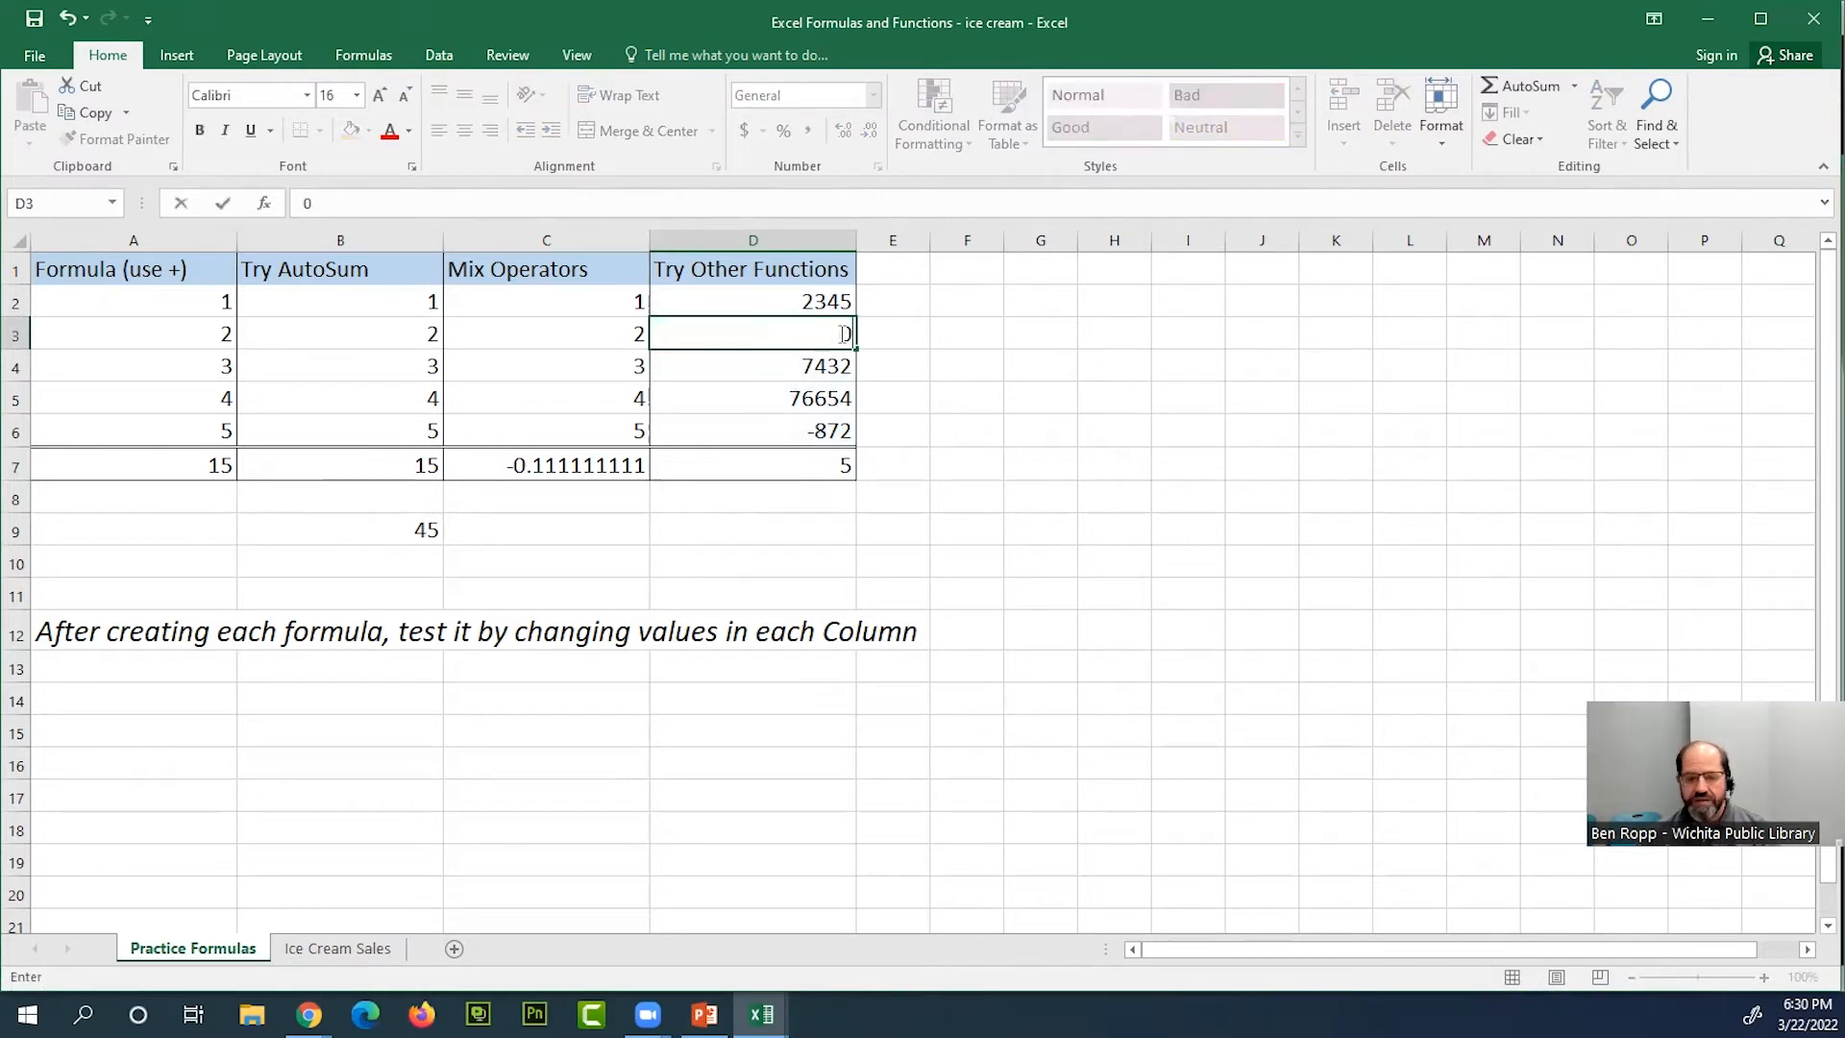
key("Return")
left_click(802, 465)
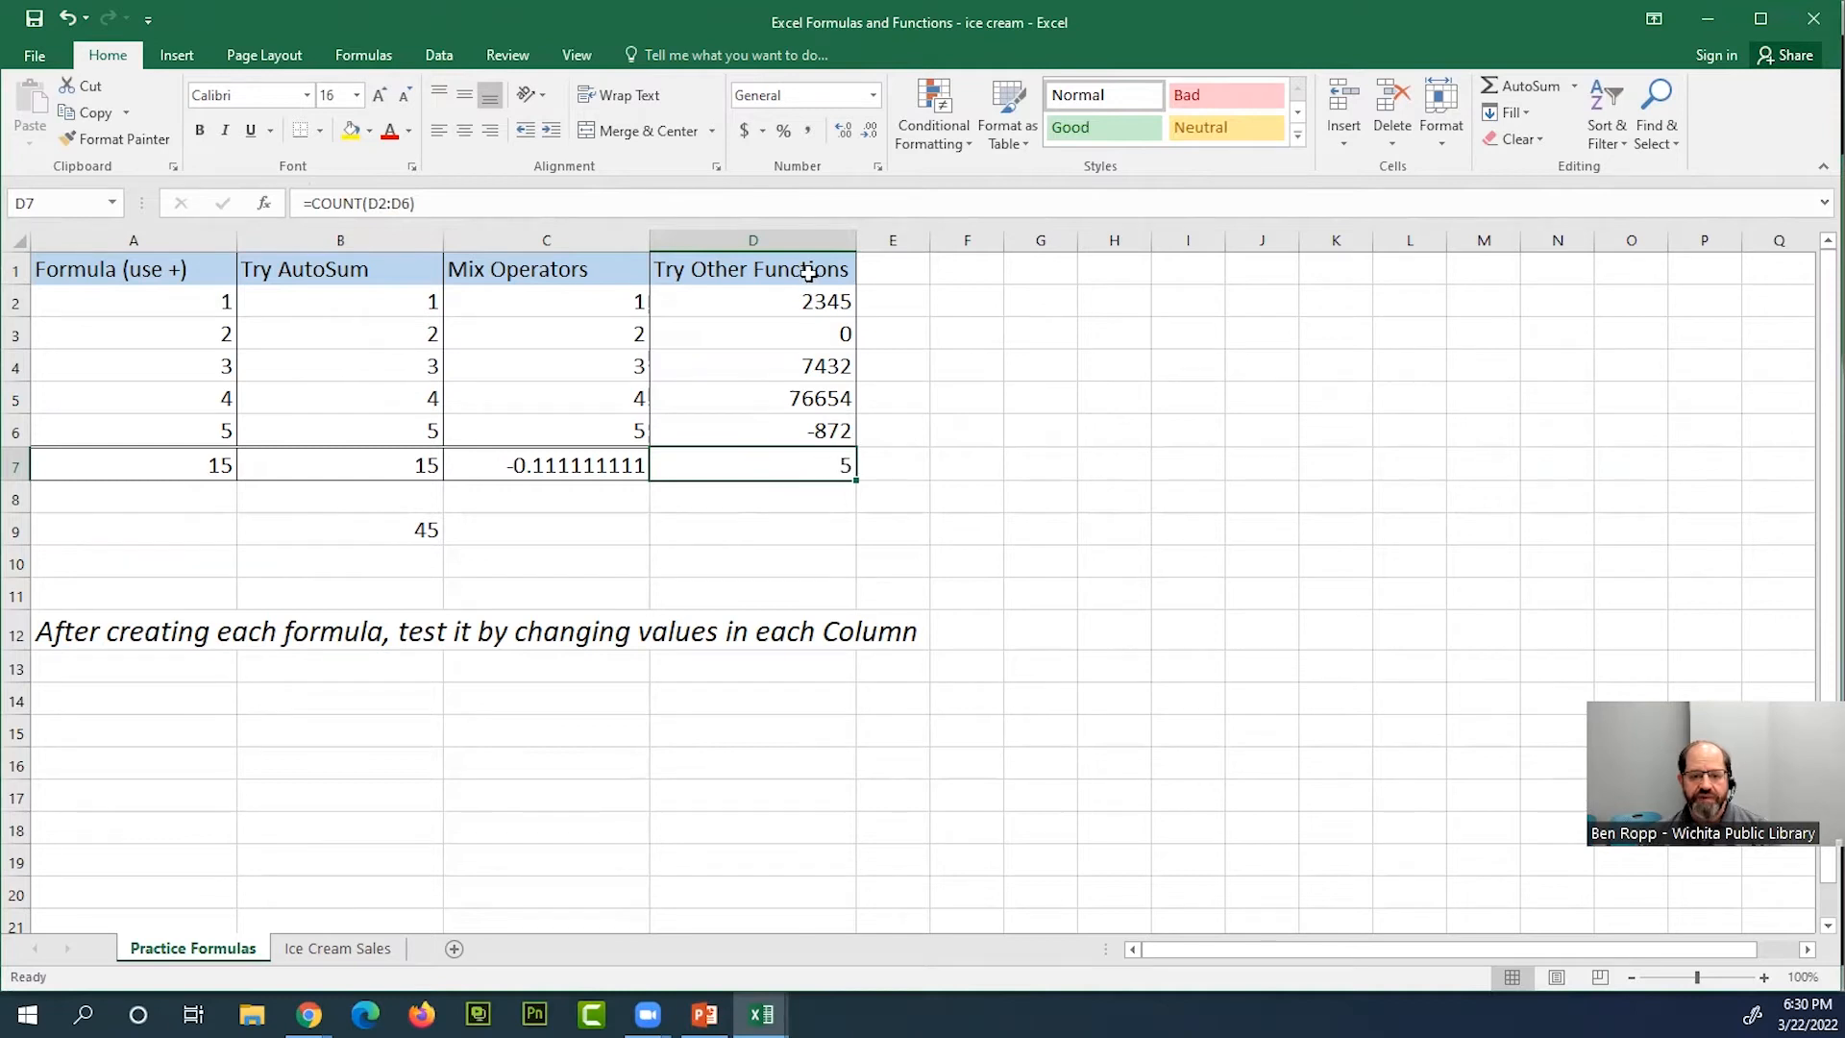
Clear the contents of D3 and check how the COUNT formula in D7 treats an empty cell
left_click(834, 332)
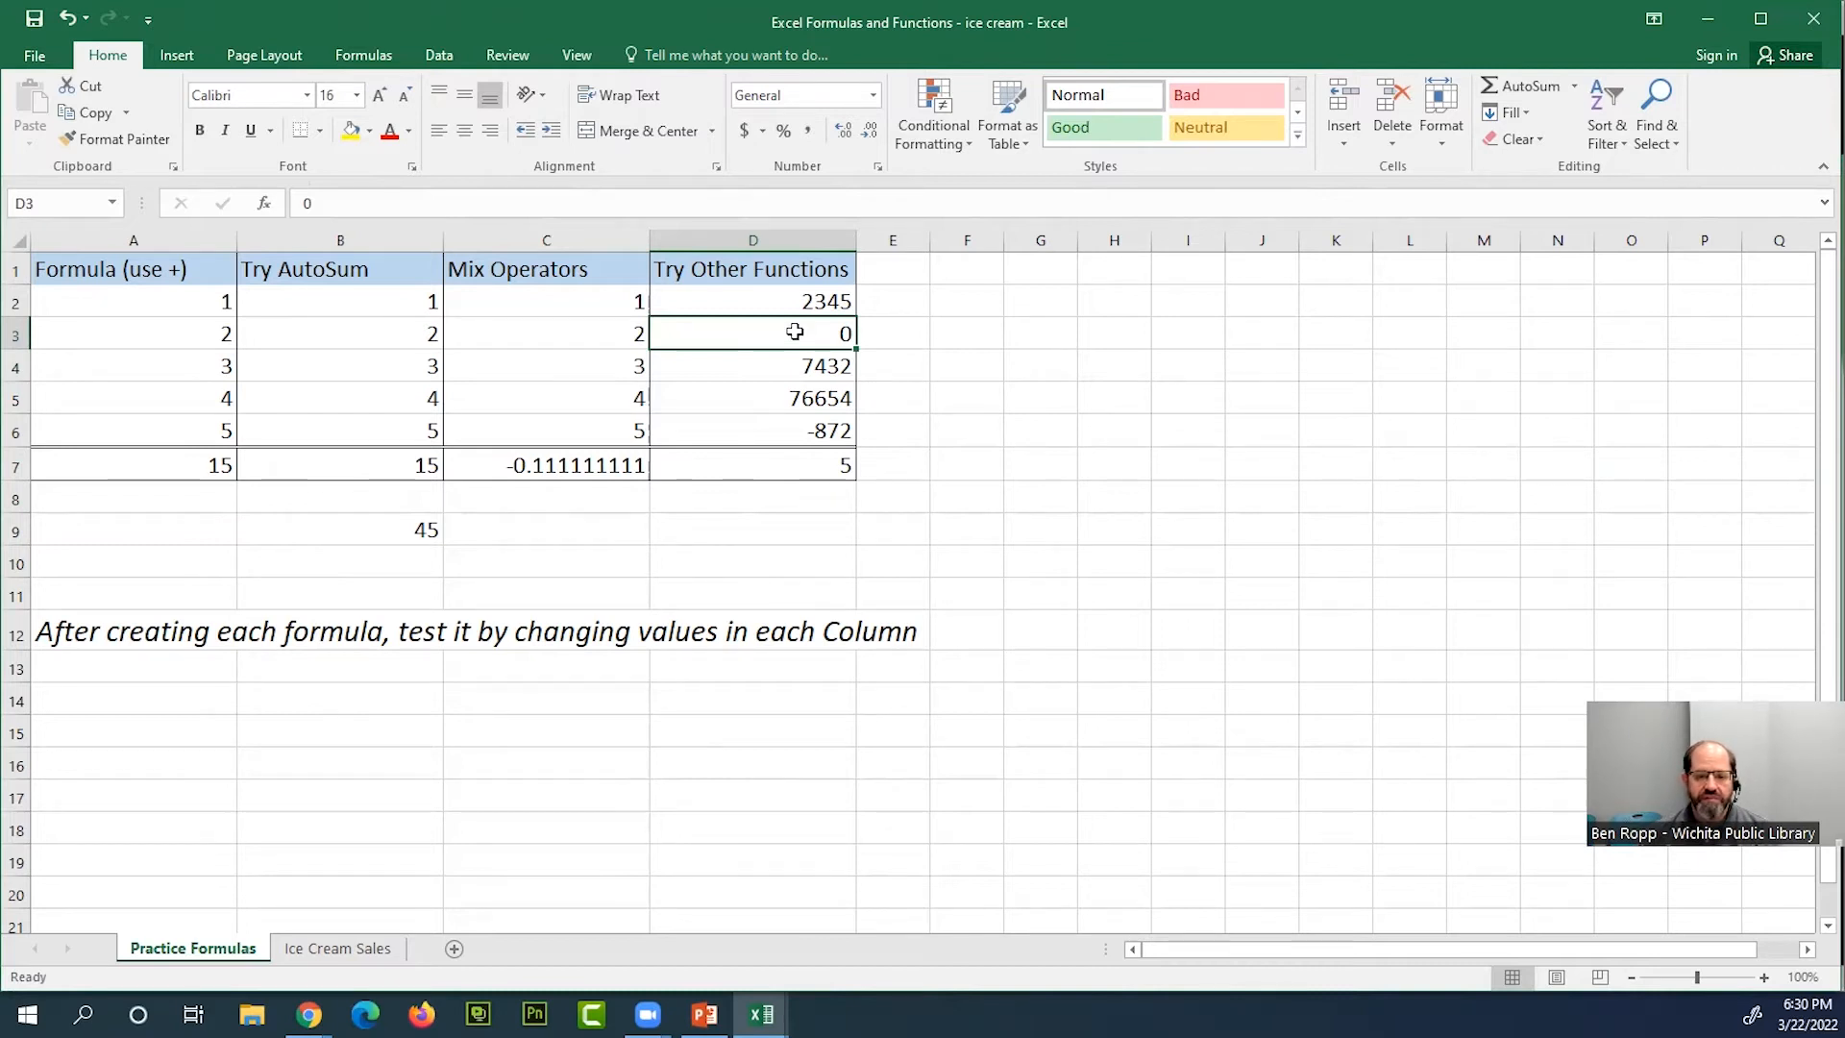
key("Delete")
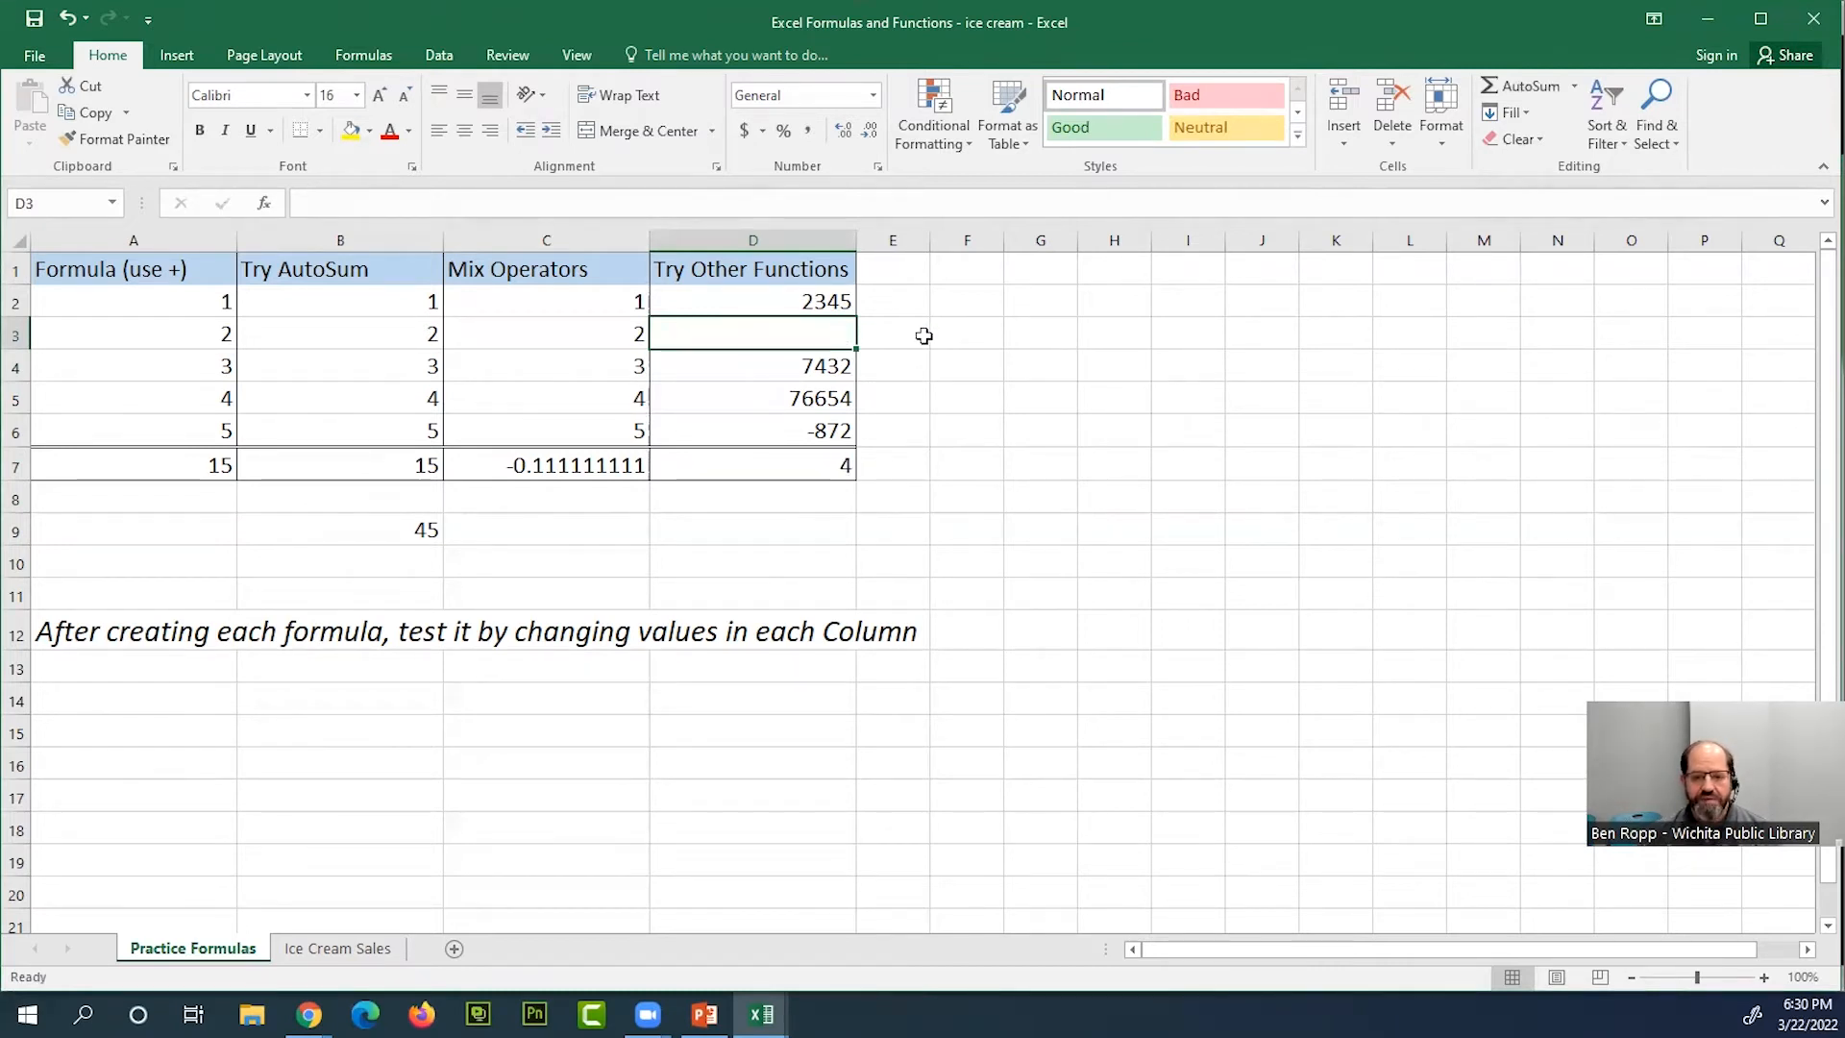
left_click(817, 465)
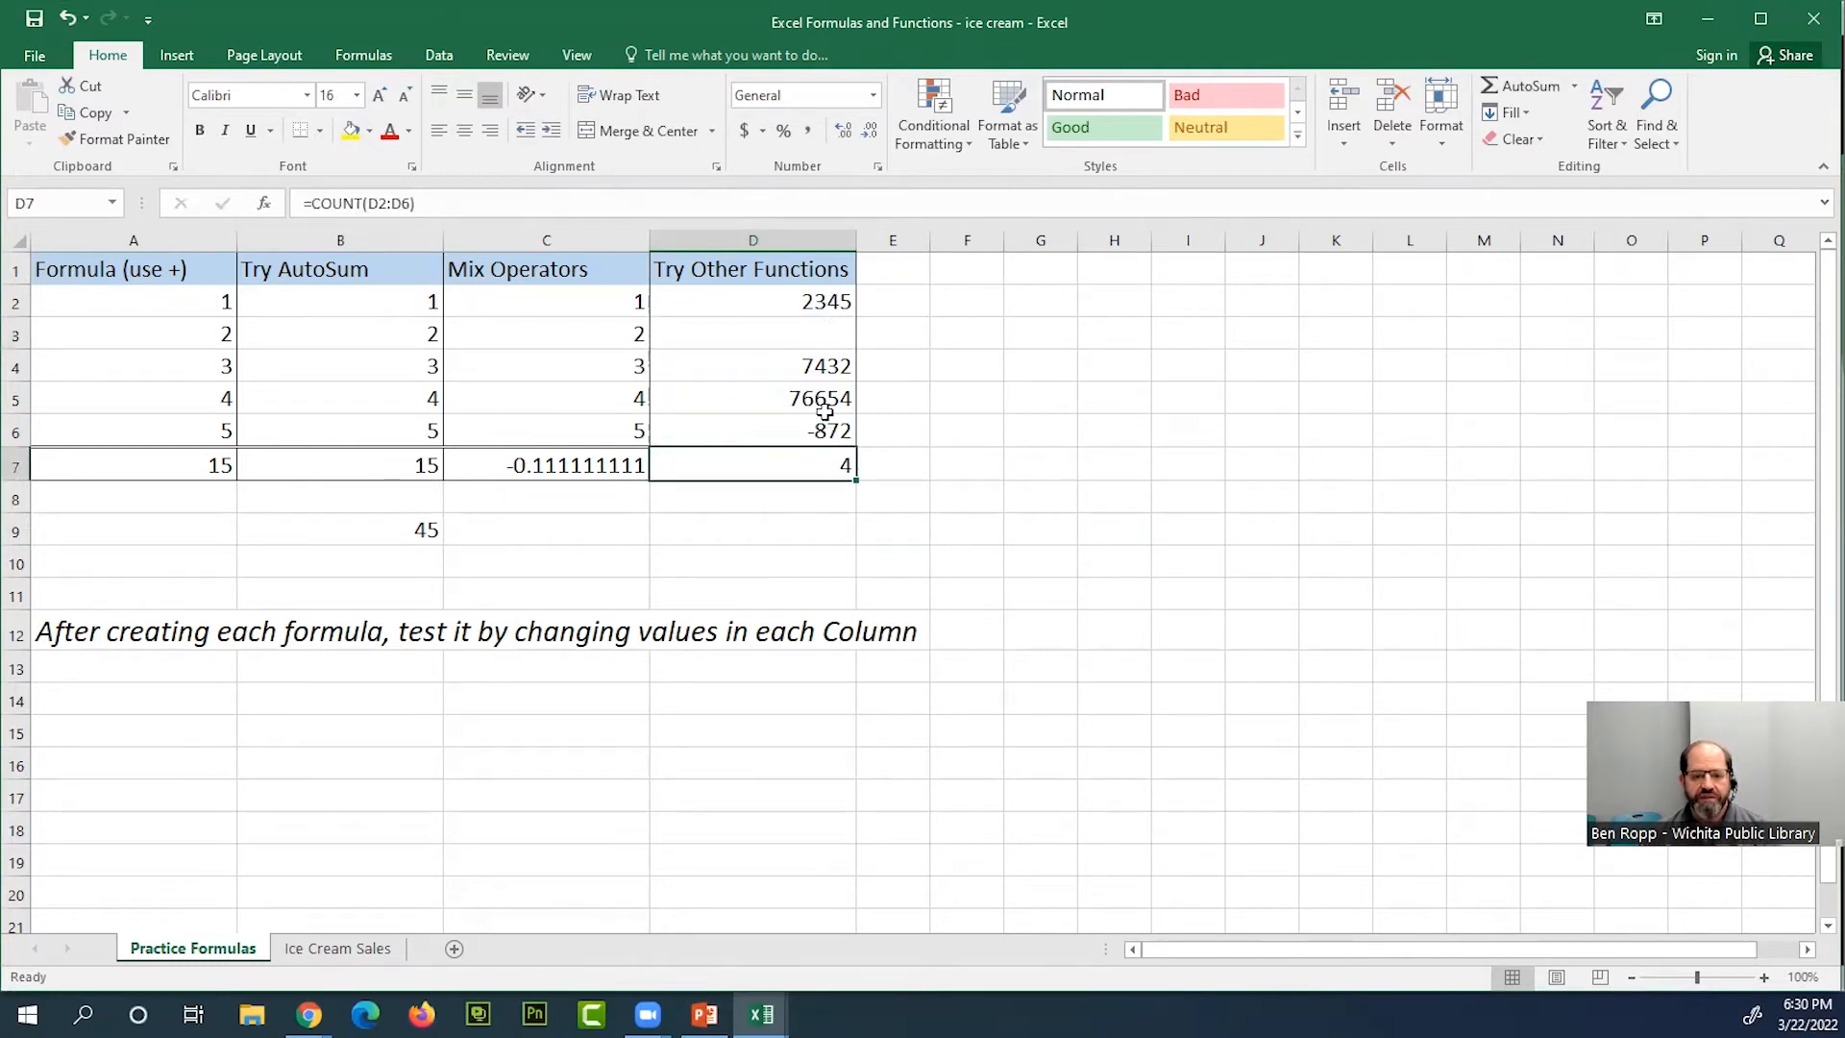
Enter the text "yes" in D3 and check how the COUNT formula in D7 treats text
left_click(823, 333)
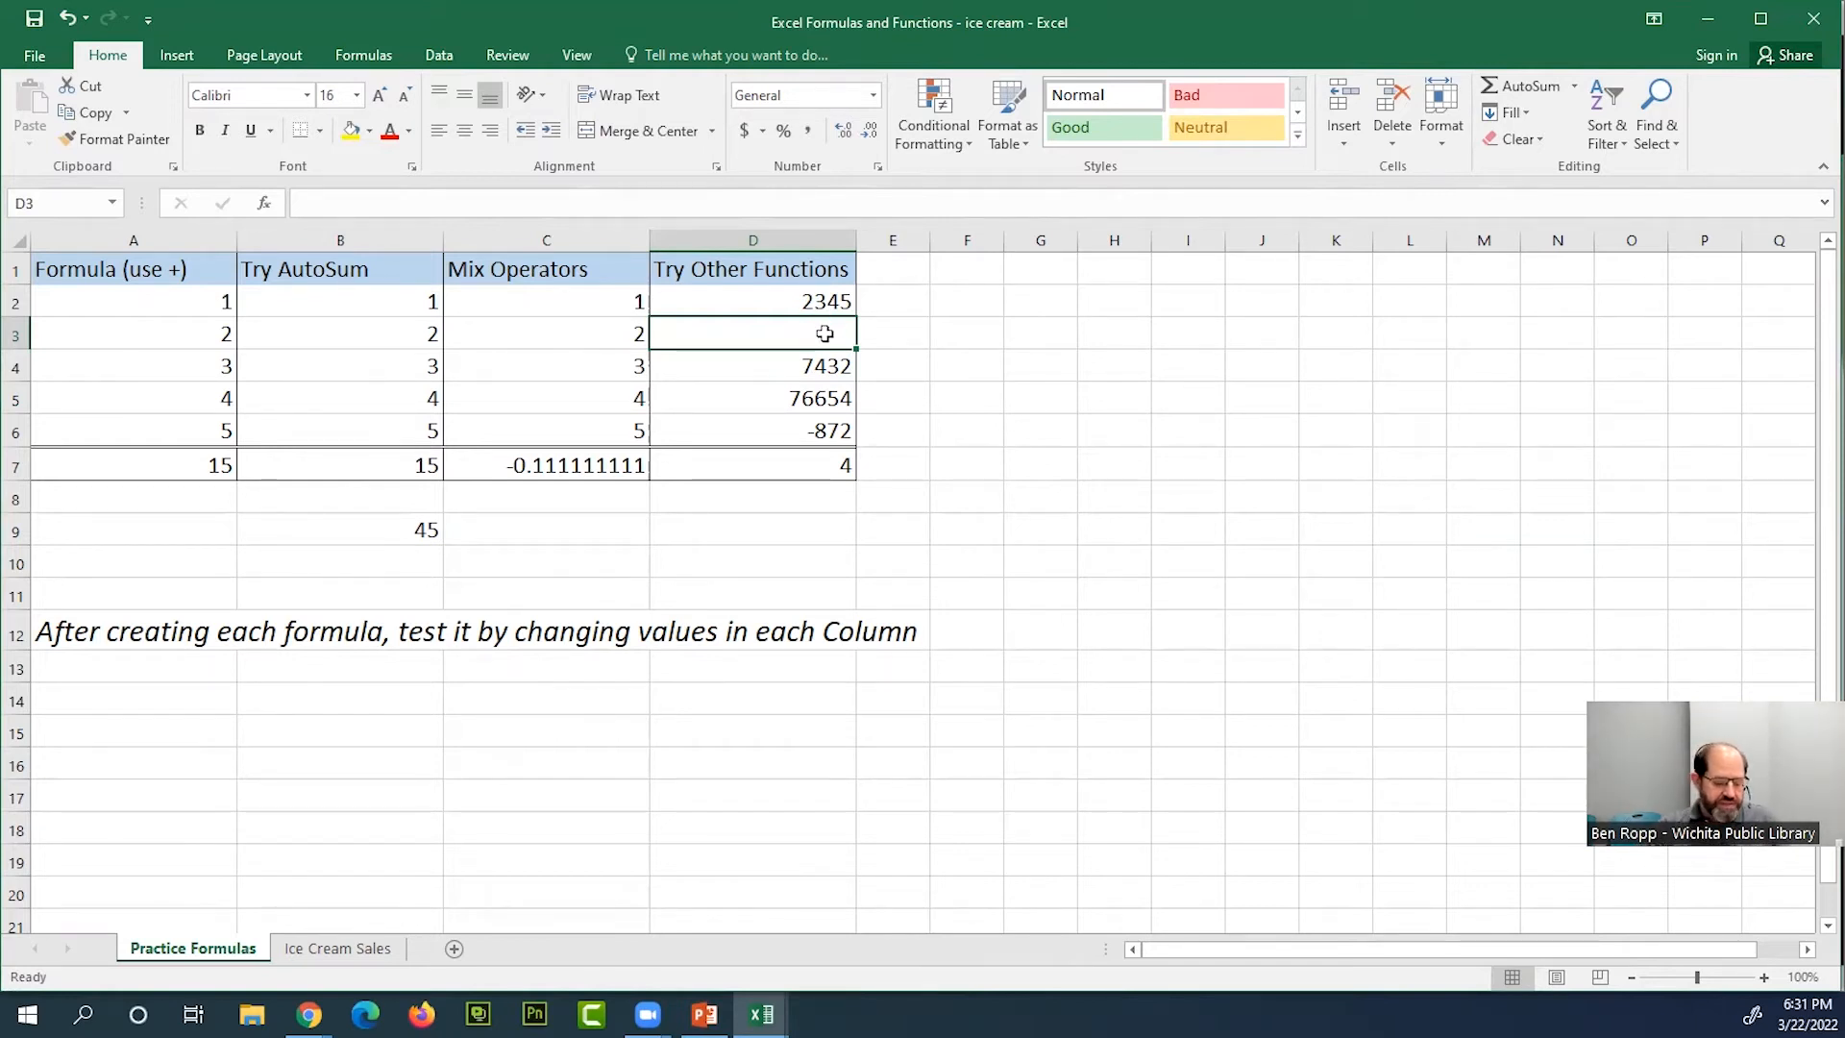
type("yes")
key("Return")
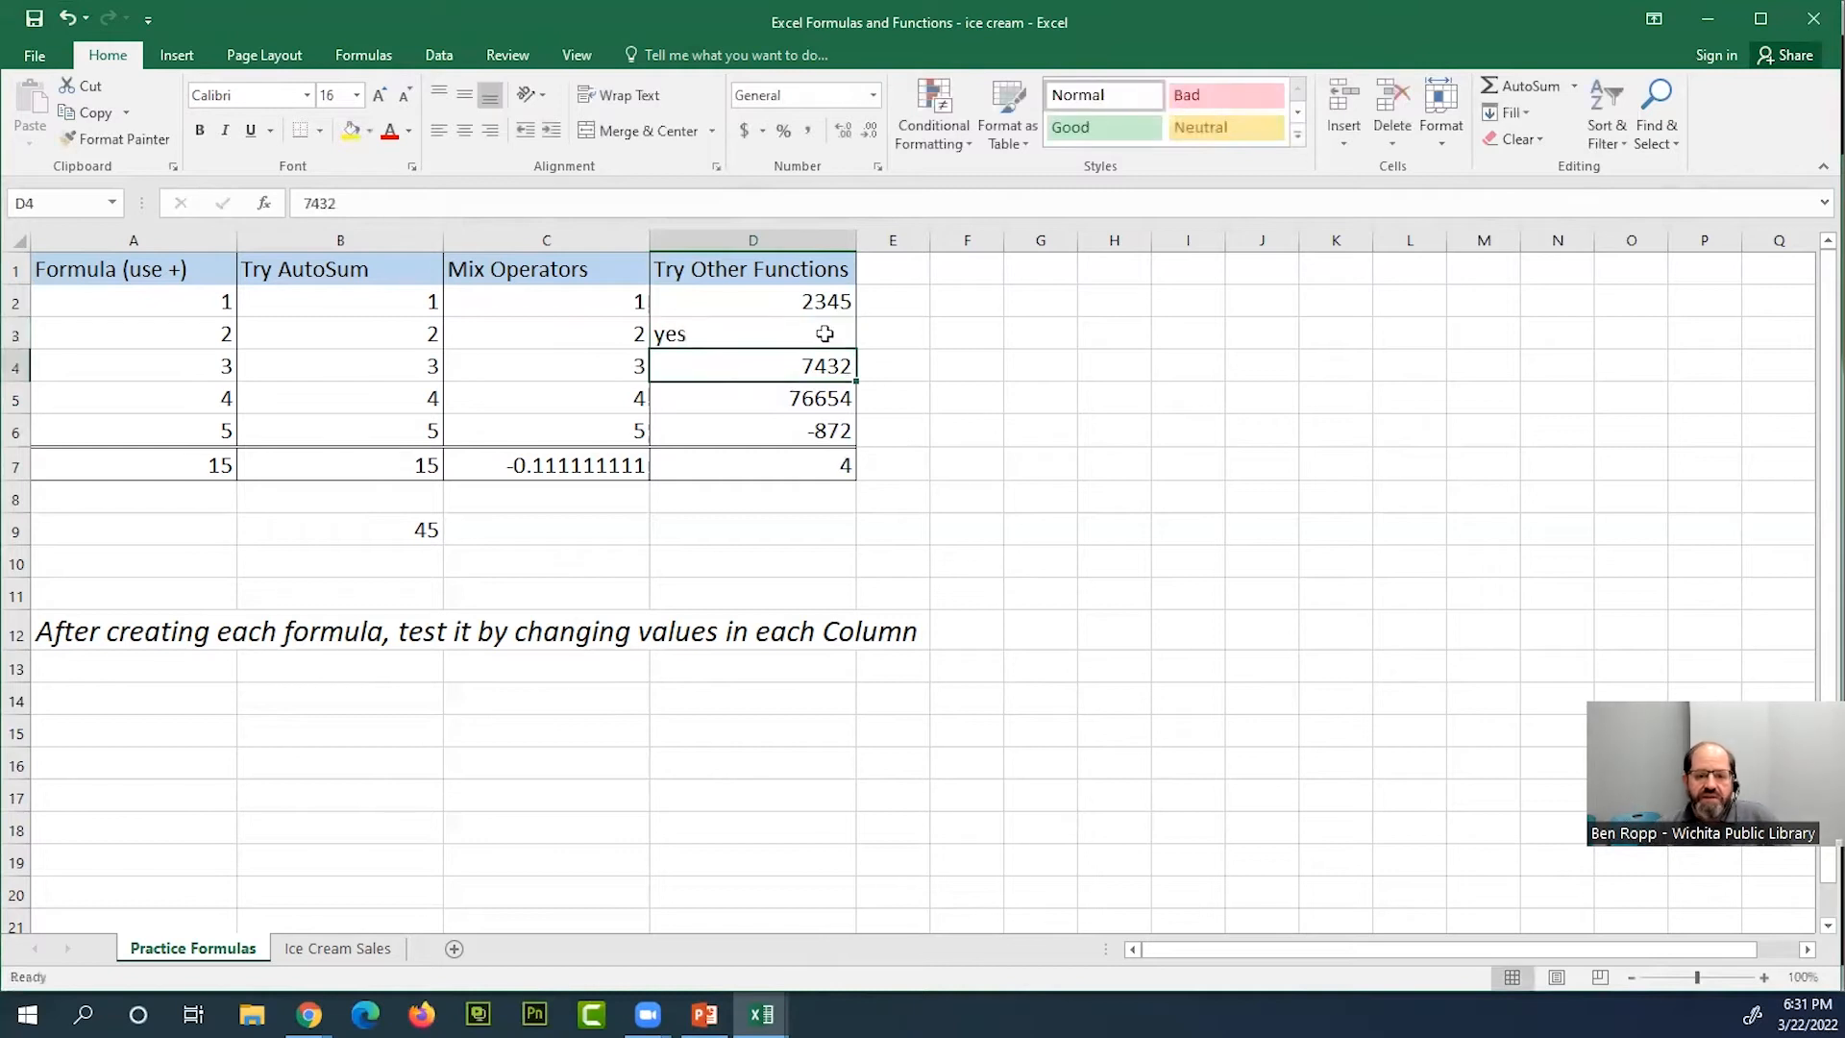
left_click(799, 469)
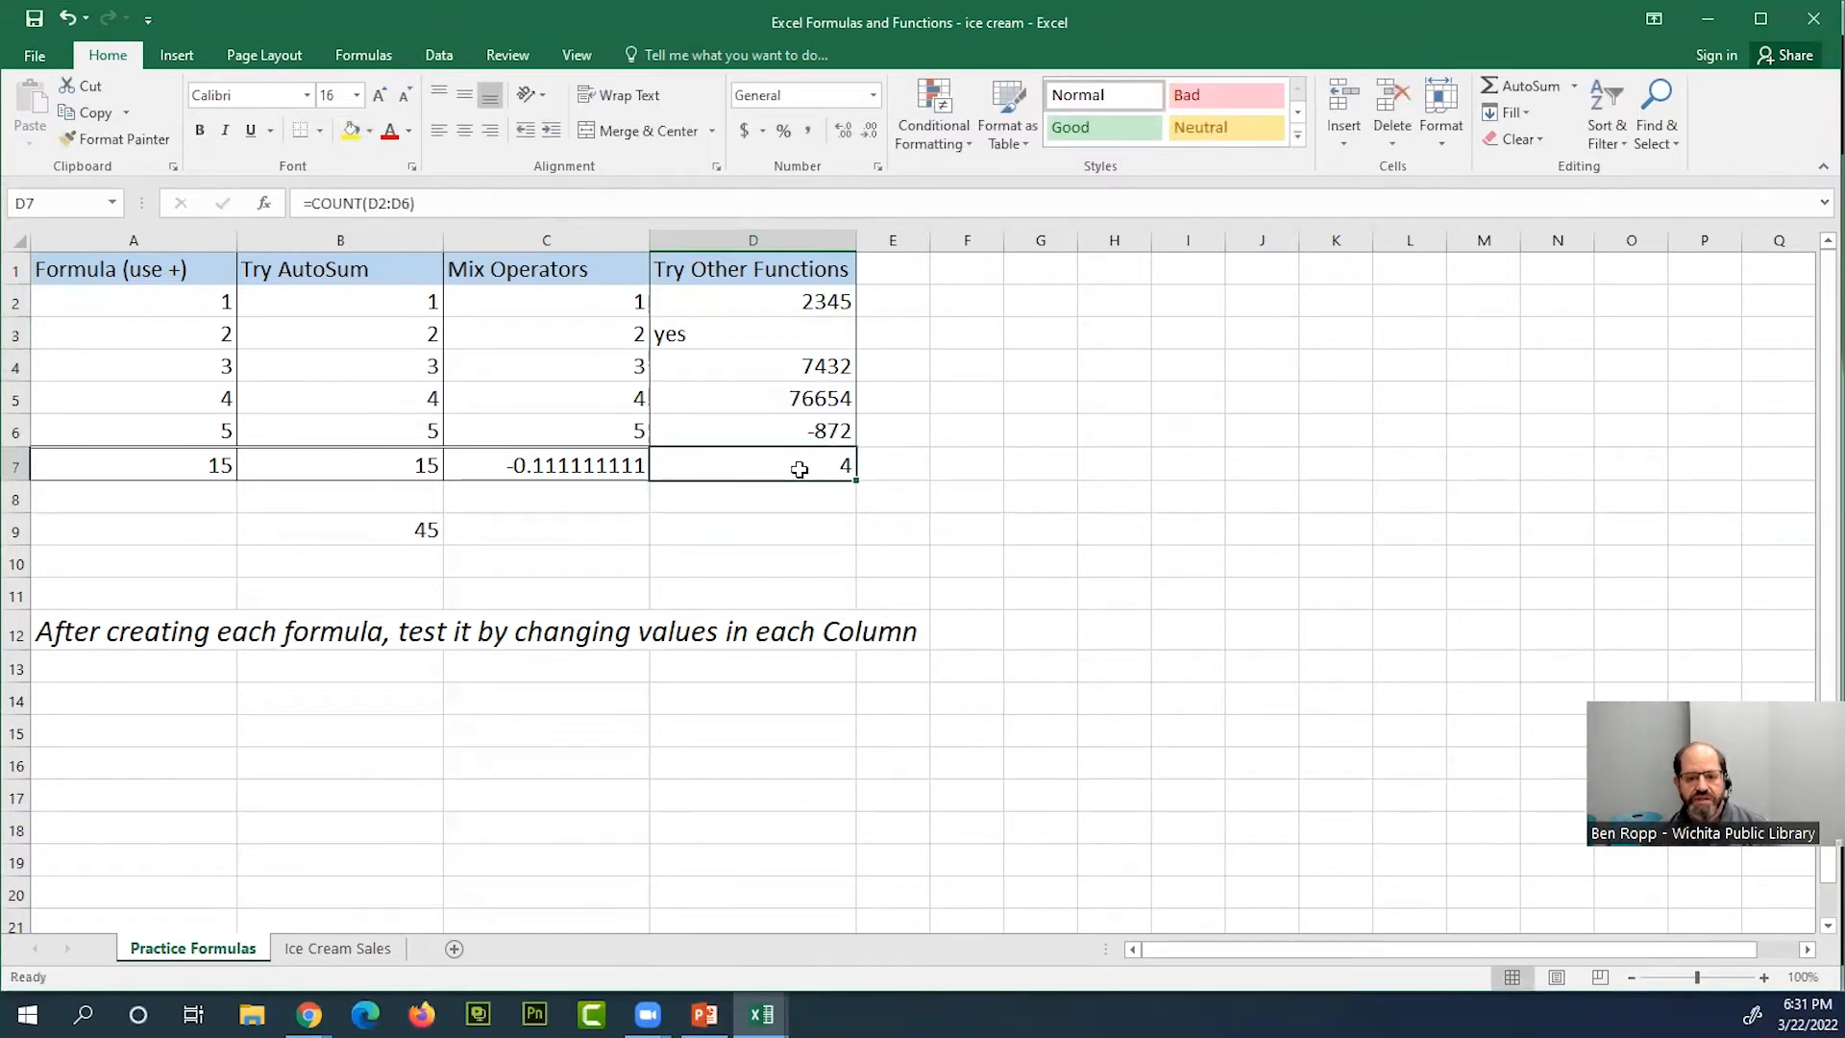
Replace the text in D3 with 0 and recheck the COUNT formula in D7
left_click(809, 332)
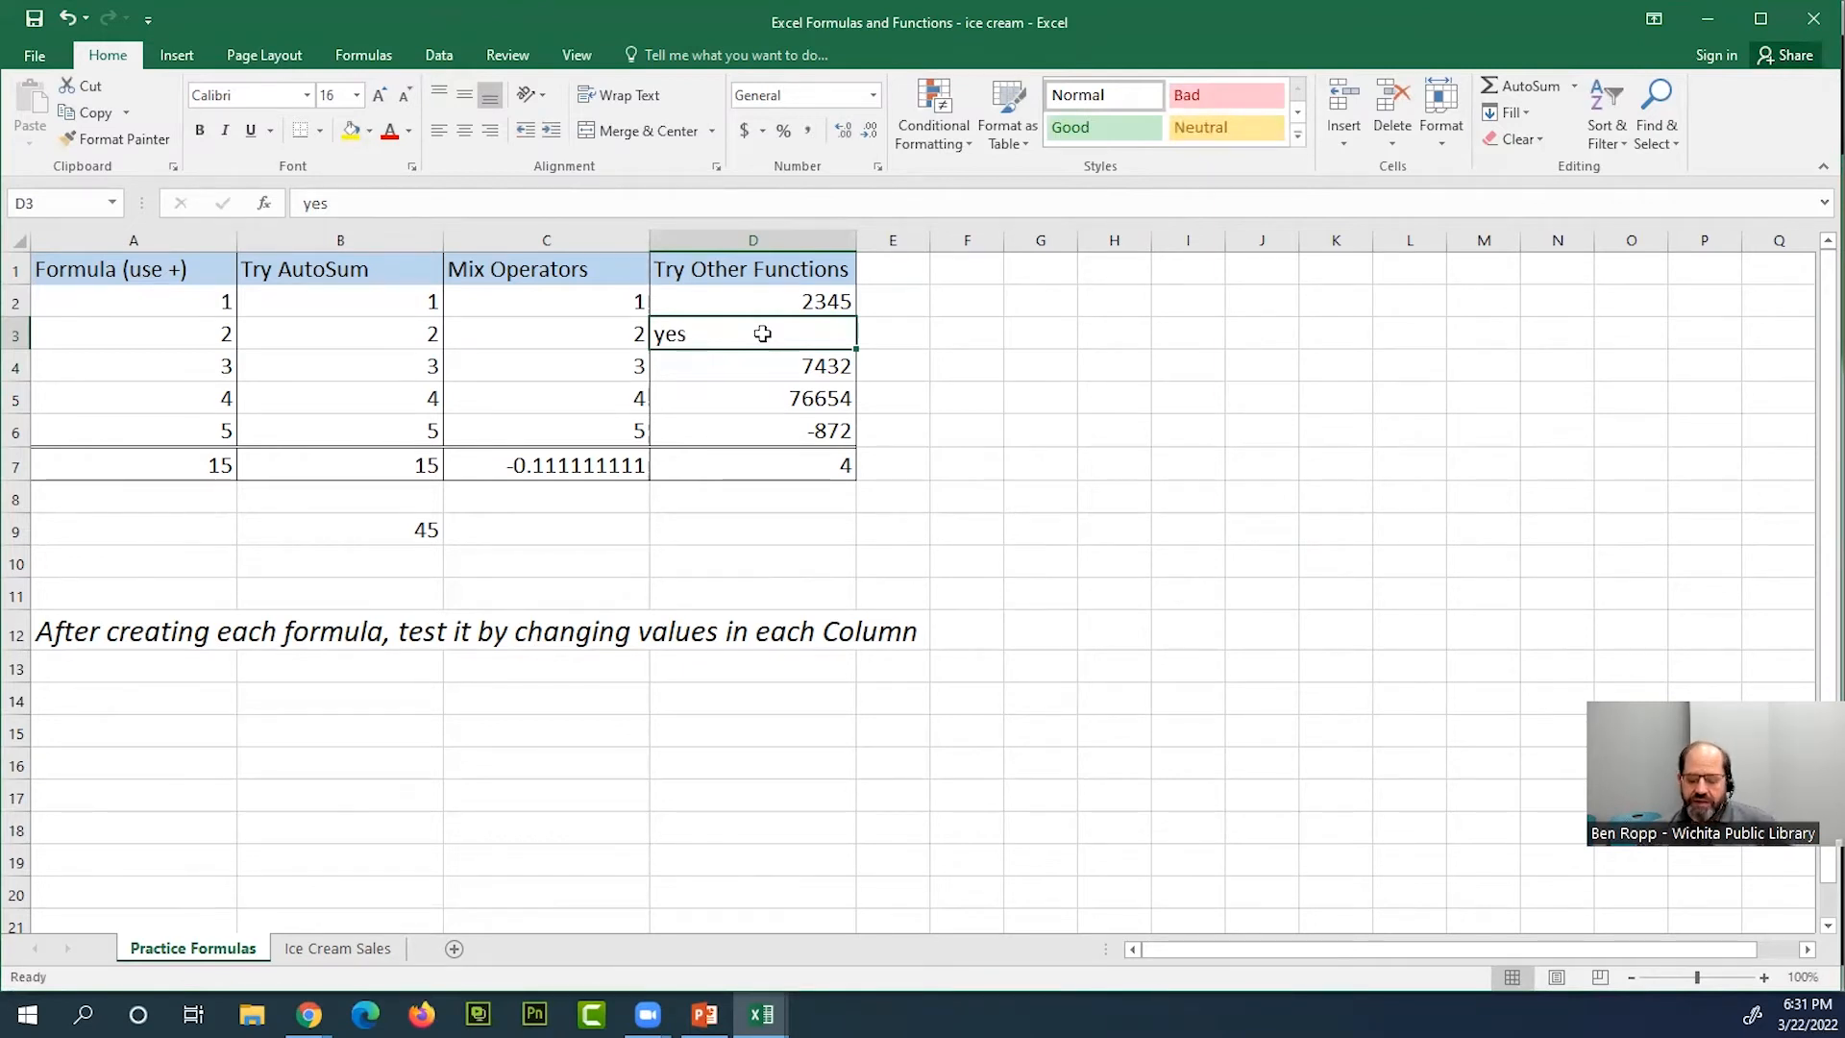
key("Delete")
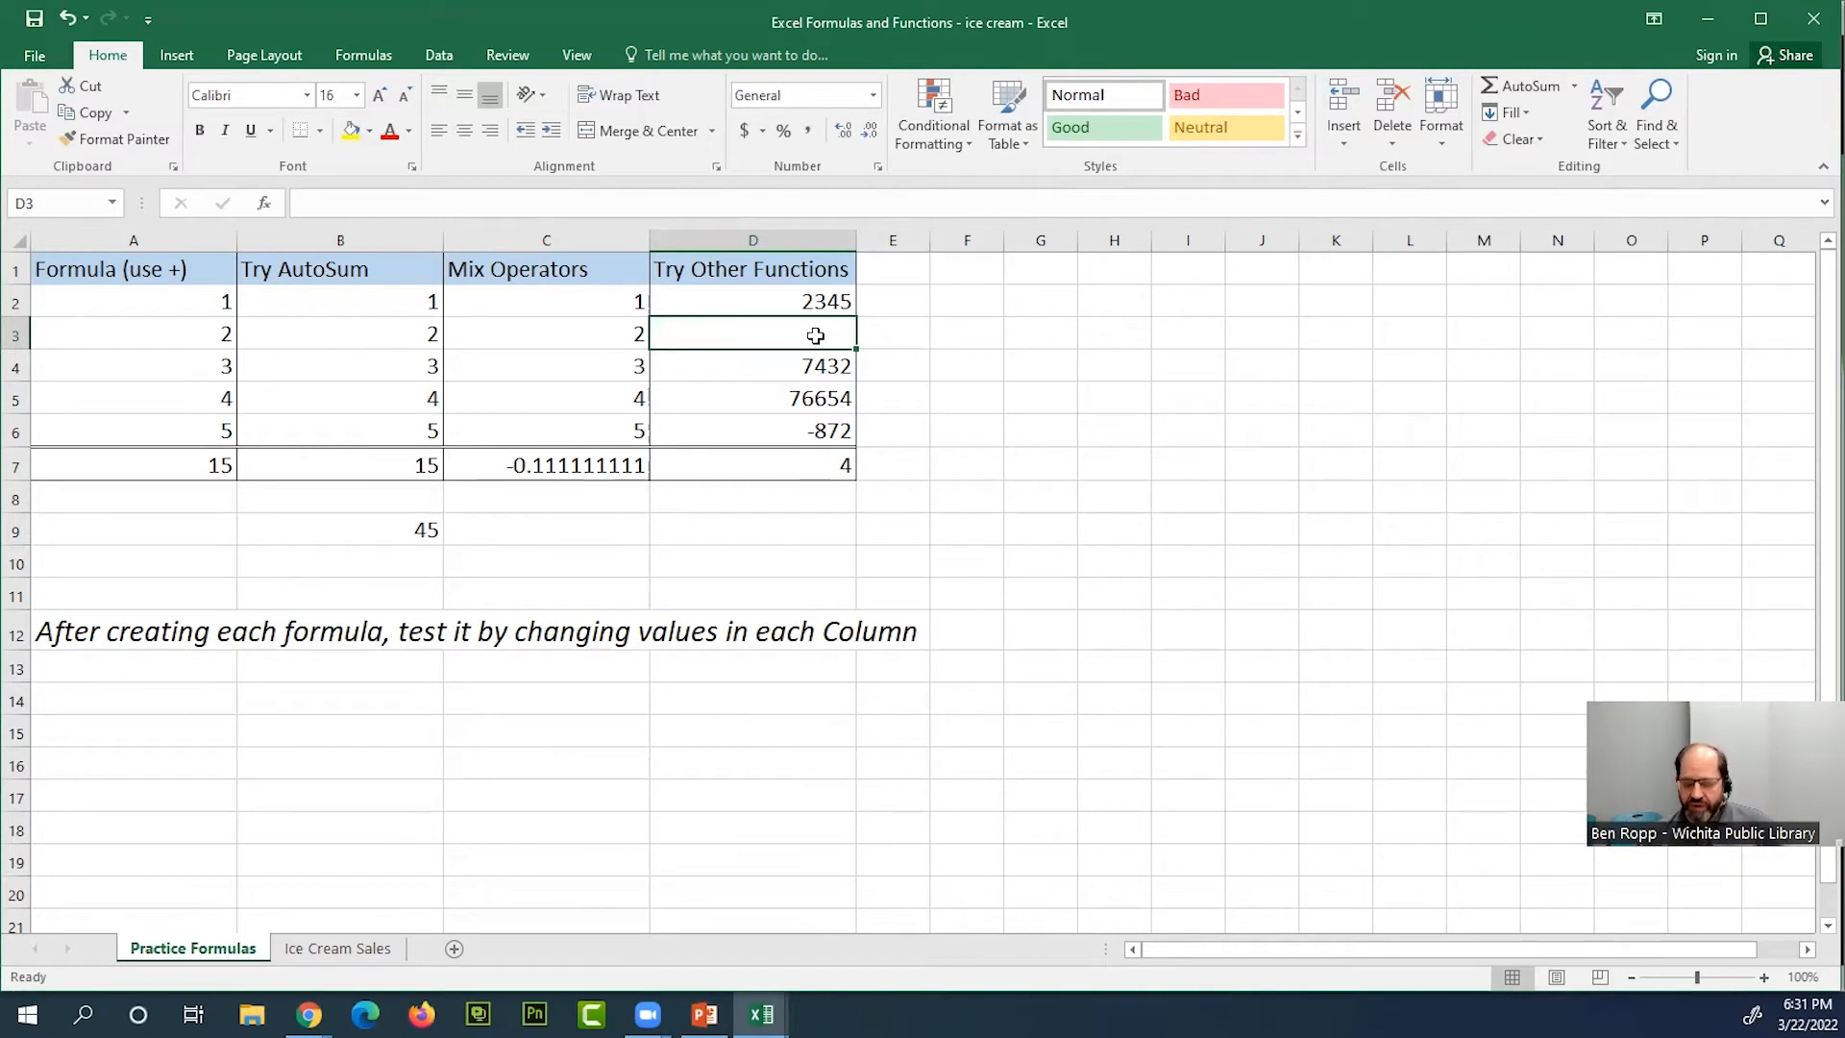
type("0")
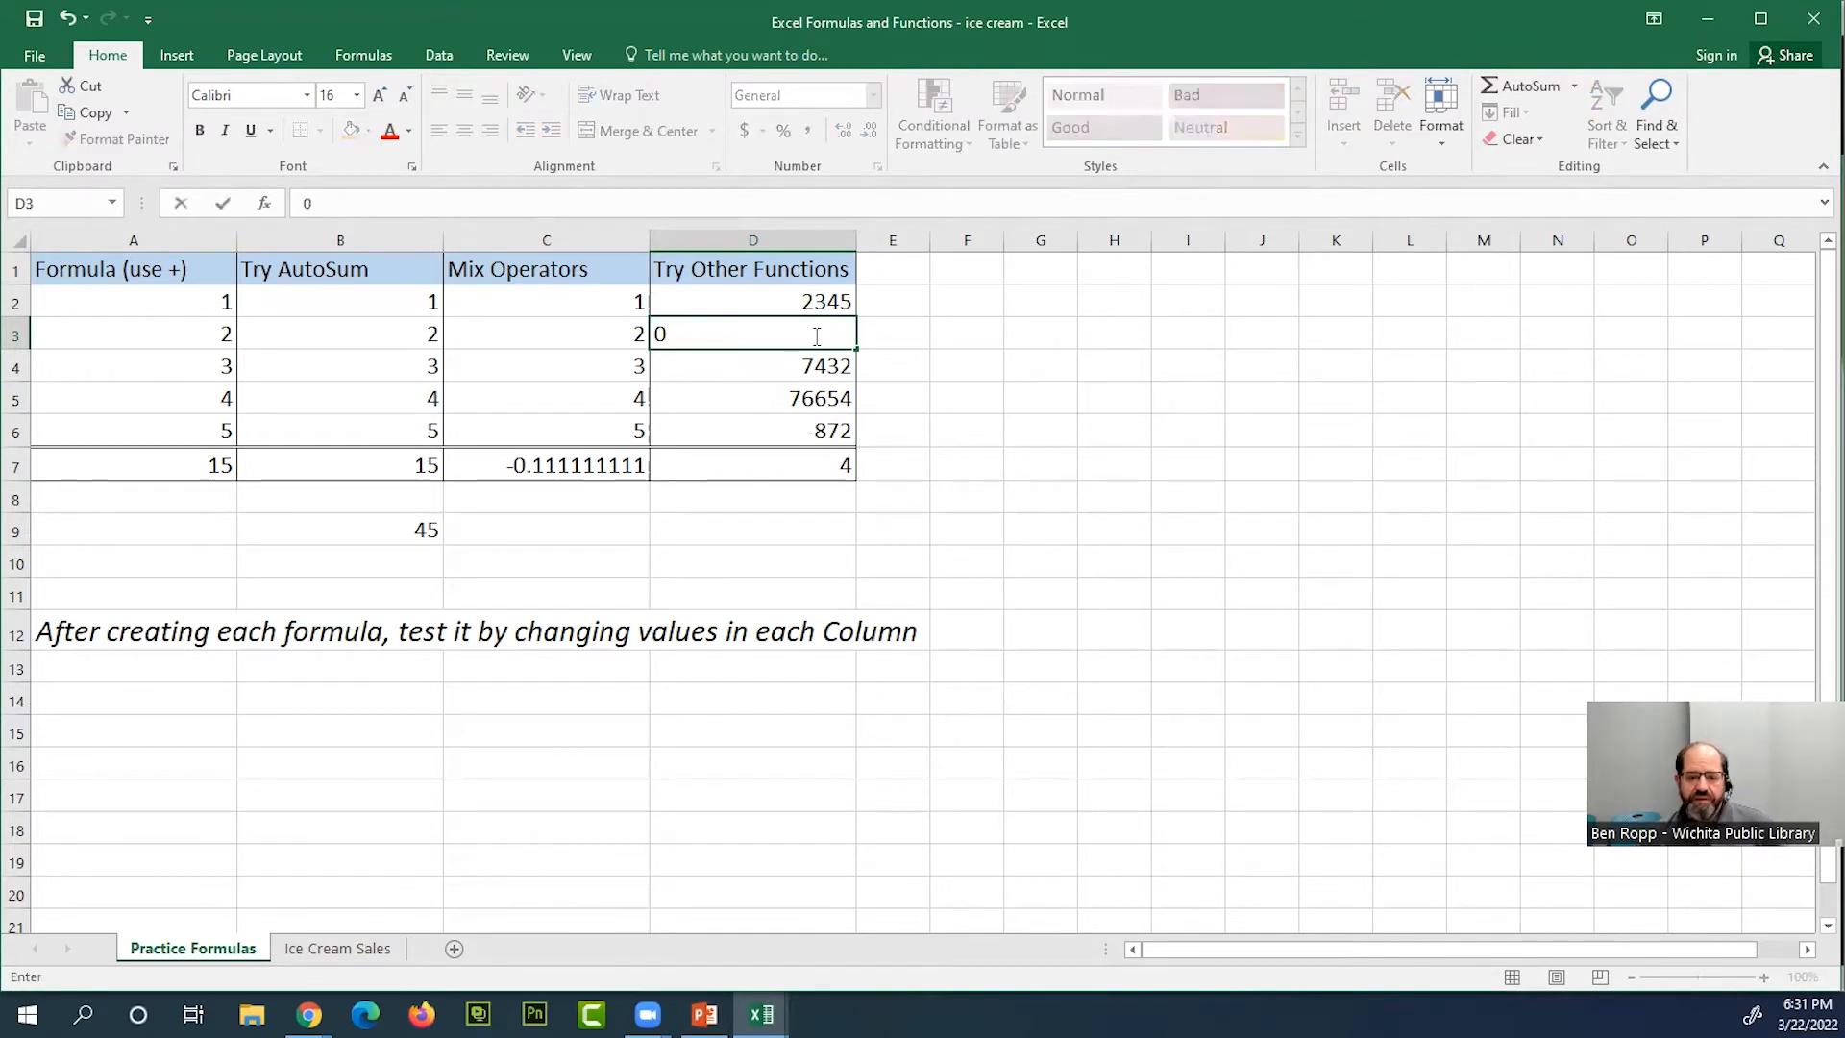
key("Return")
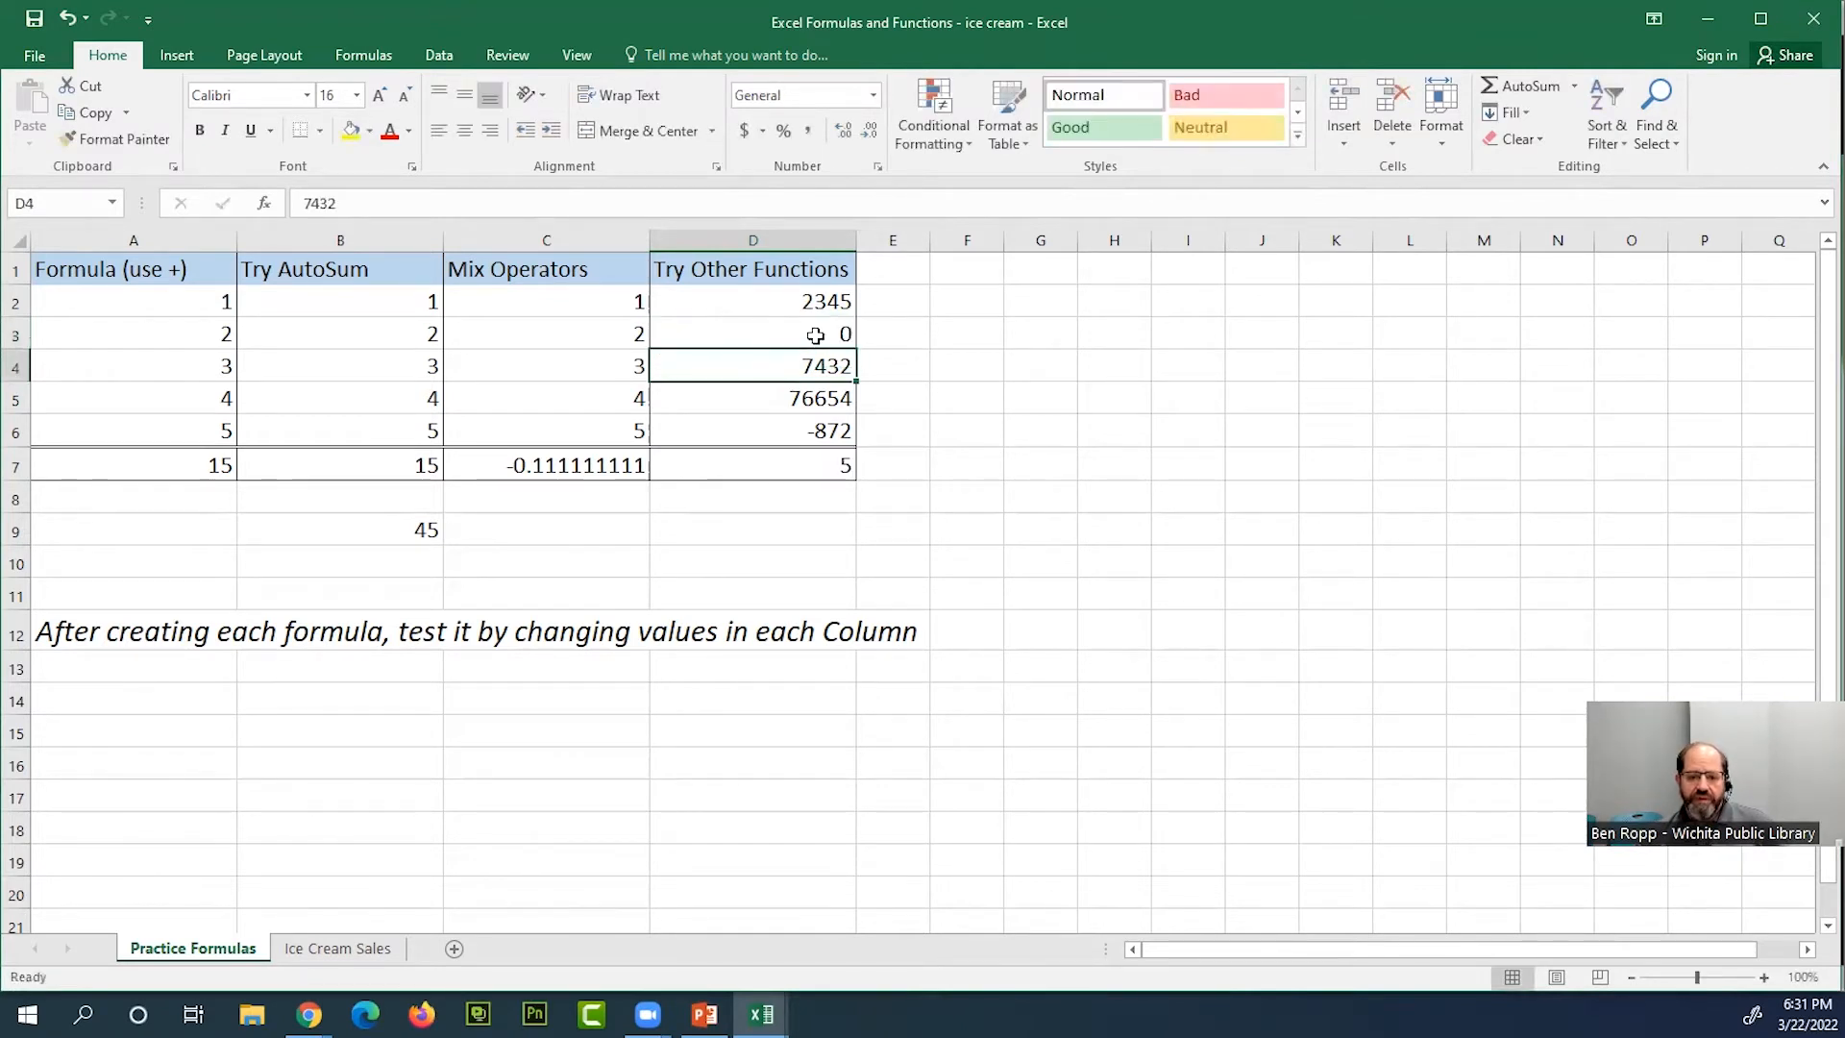
left_click(805, 466)
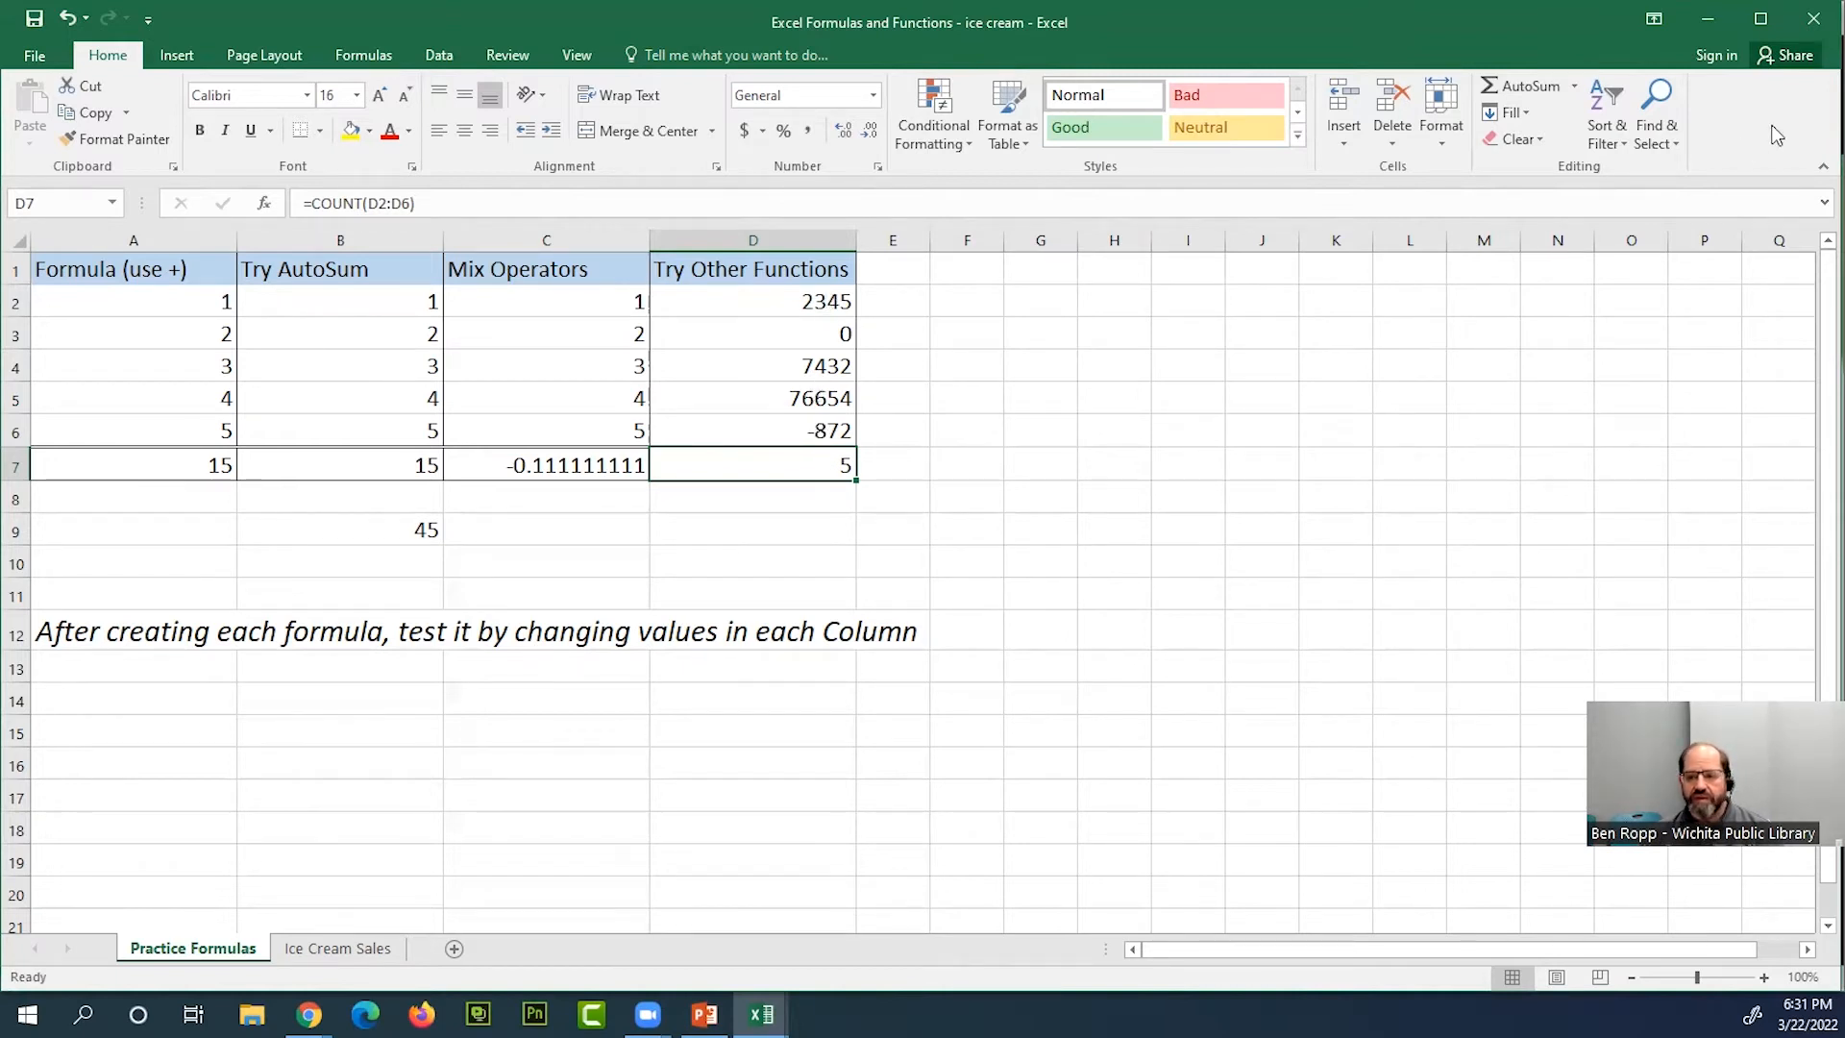
Examine the function arguments of the COUNT formula in D7 and accept them without changes
left_click(1578, 92)
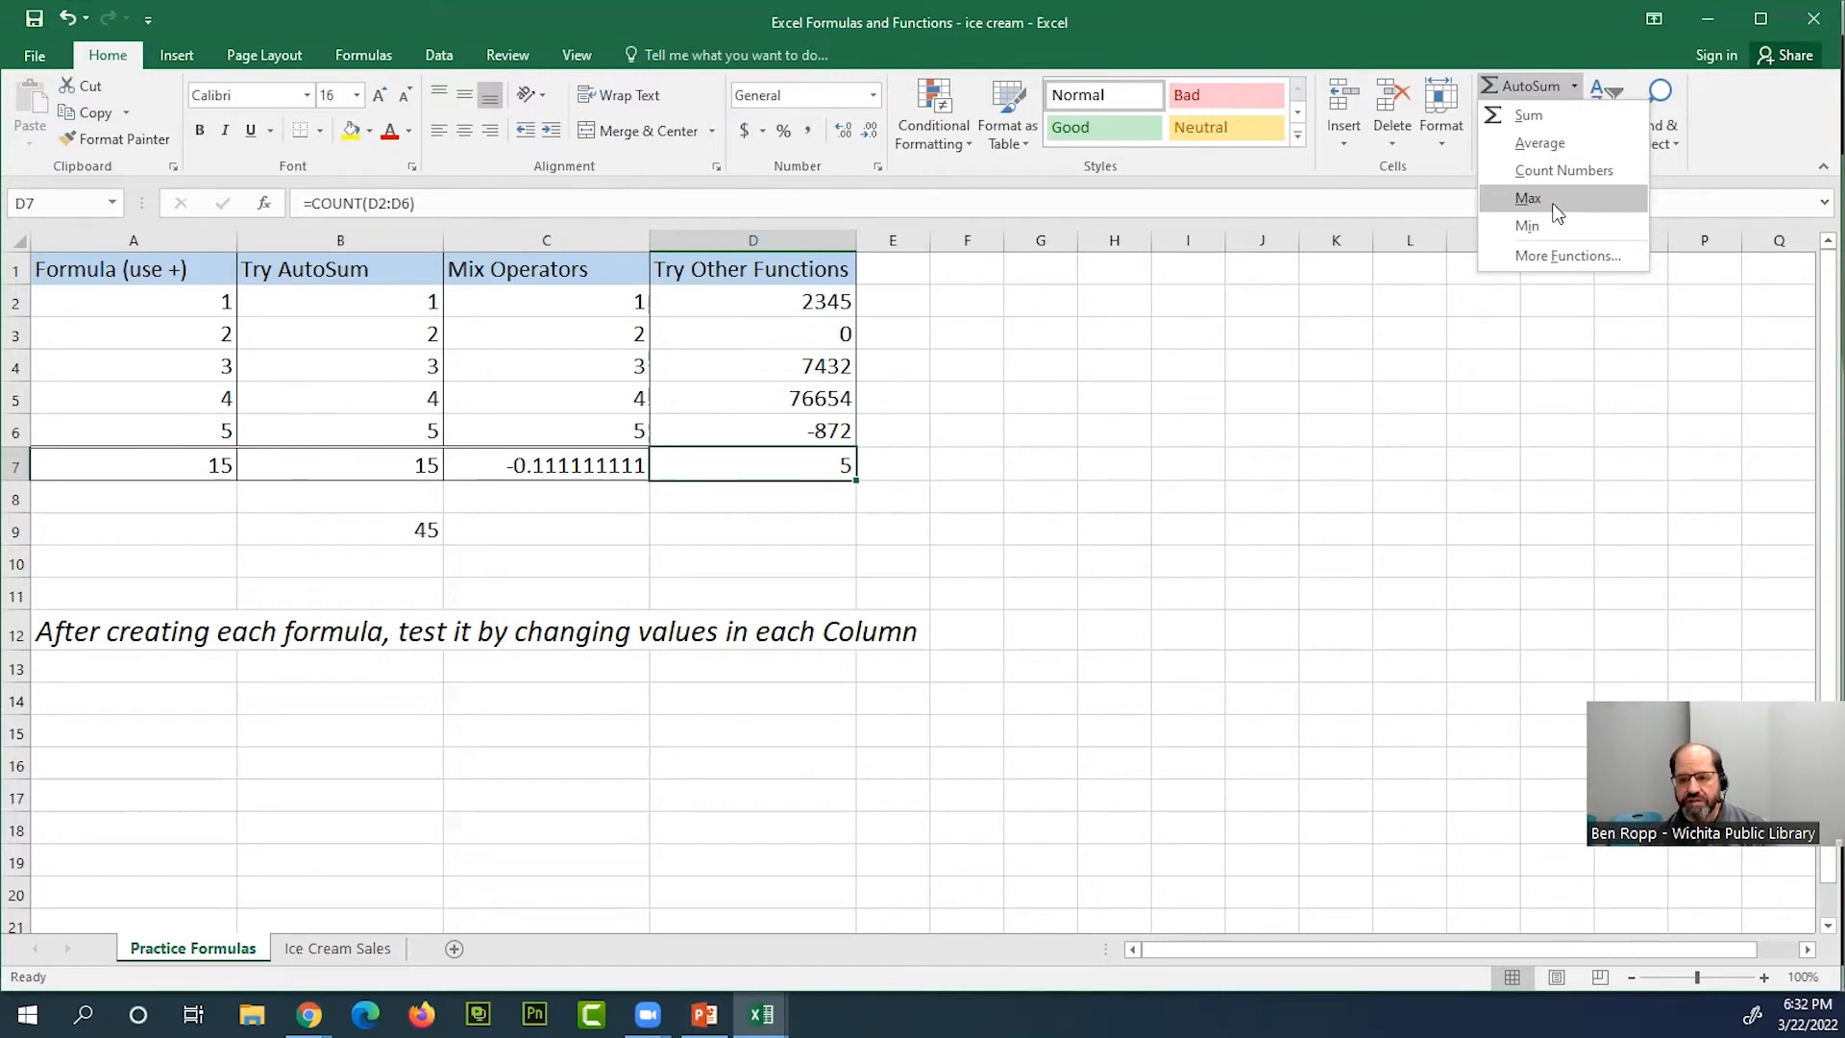
left_click(1566, 258)
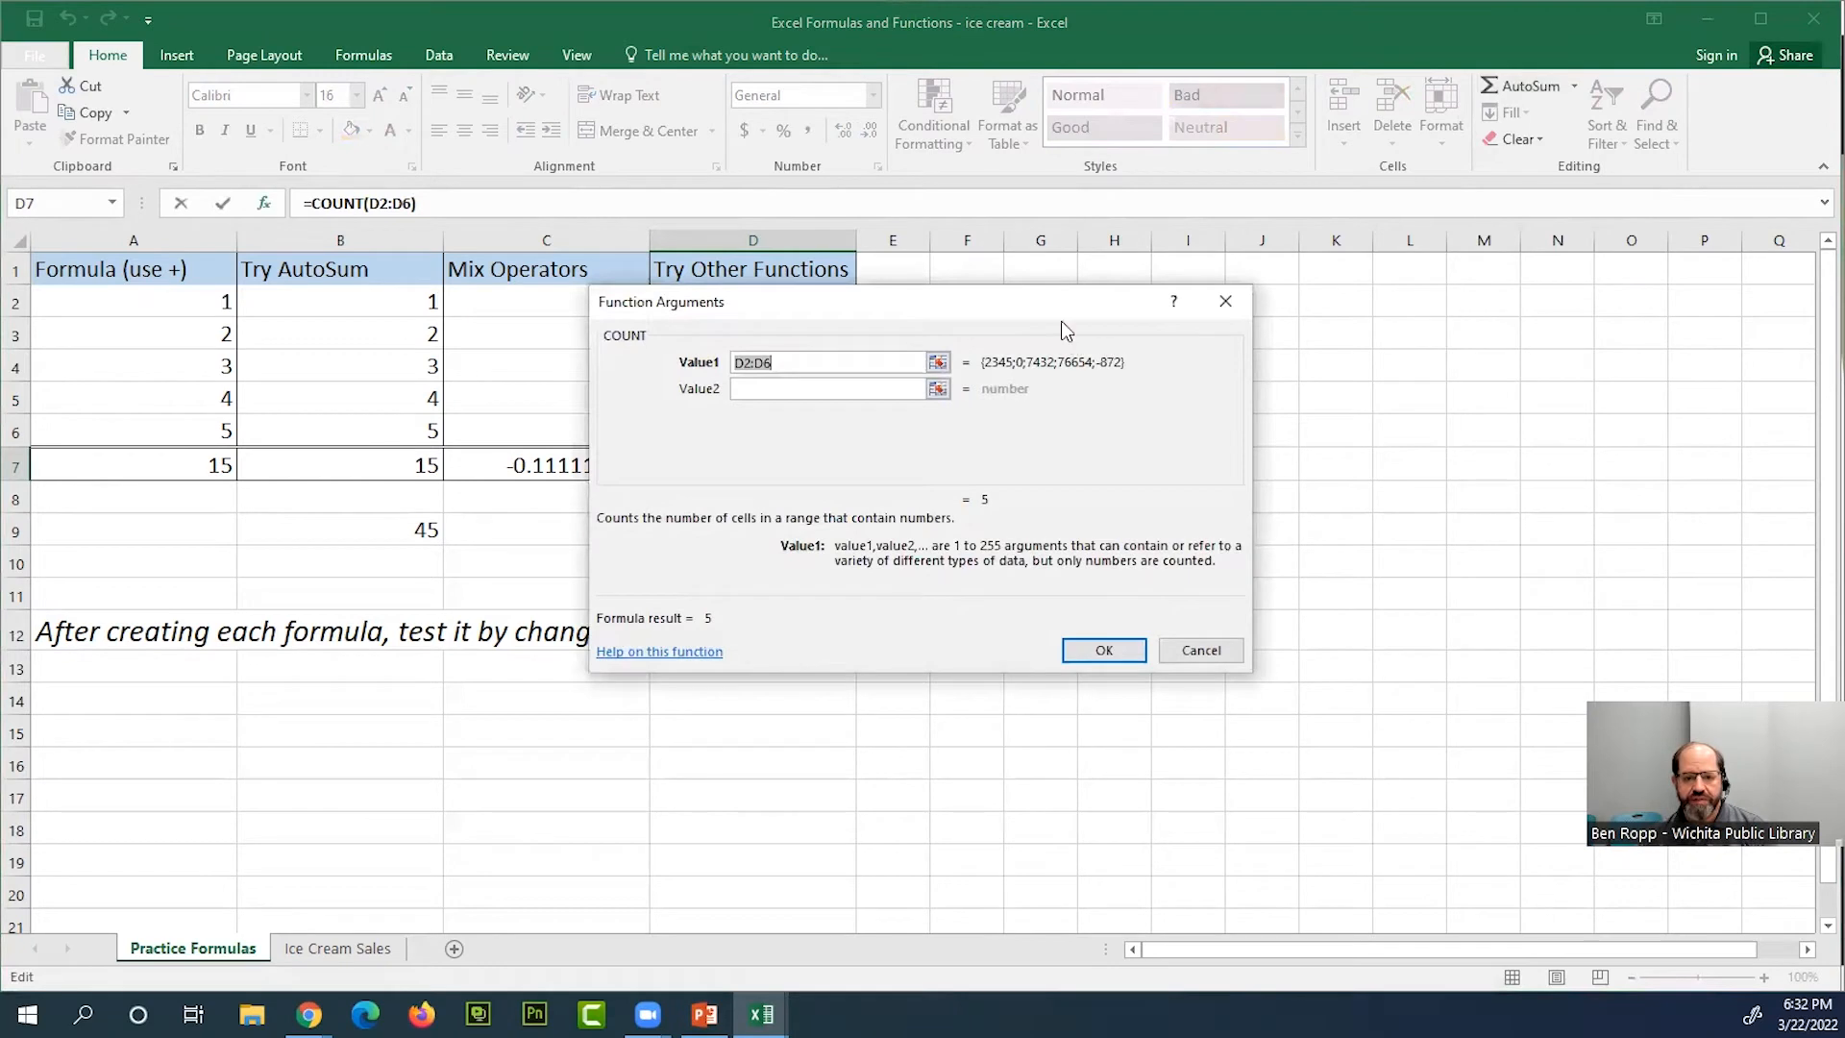
left_click_drag(1023, 306, 1353, 199)
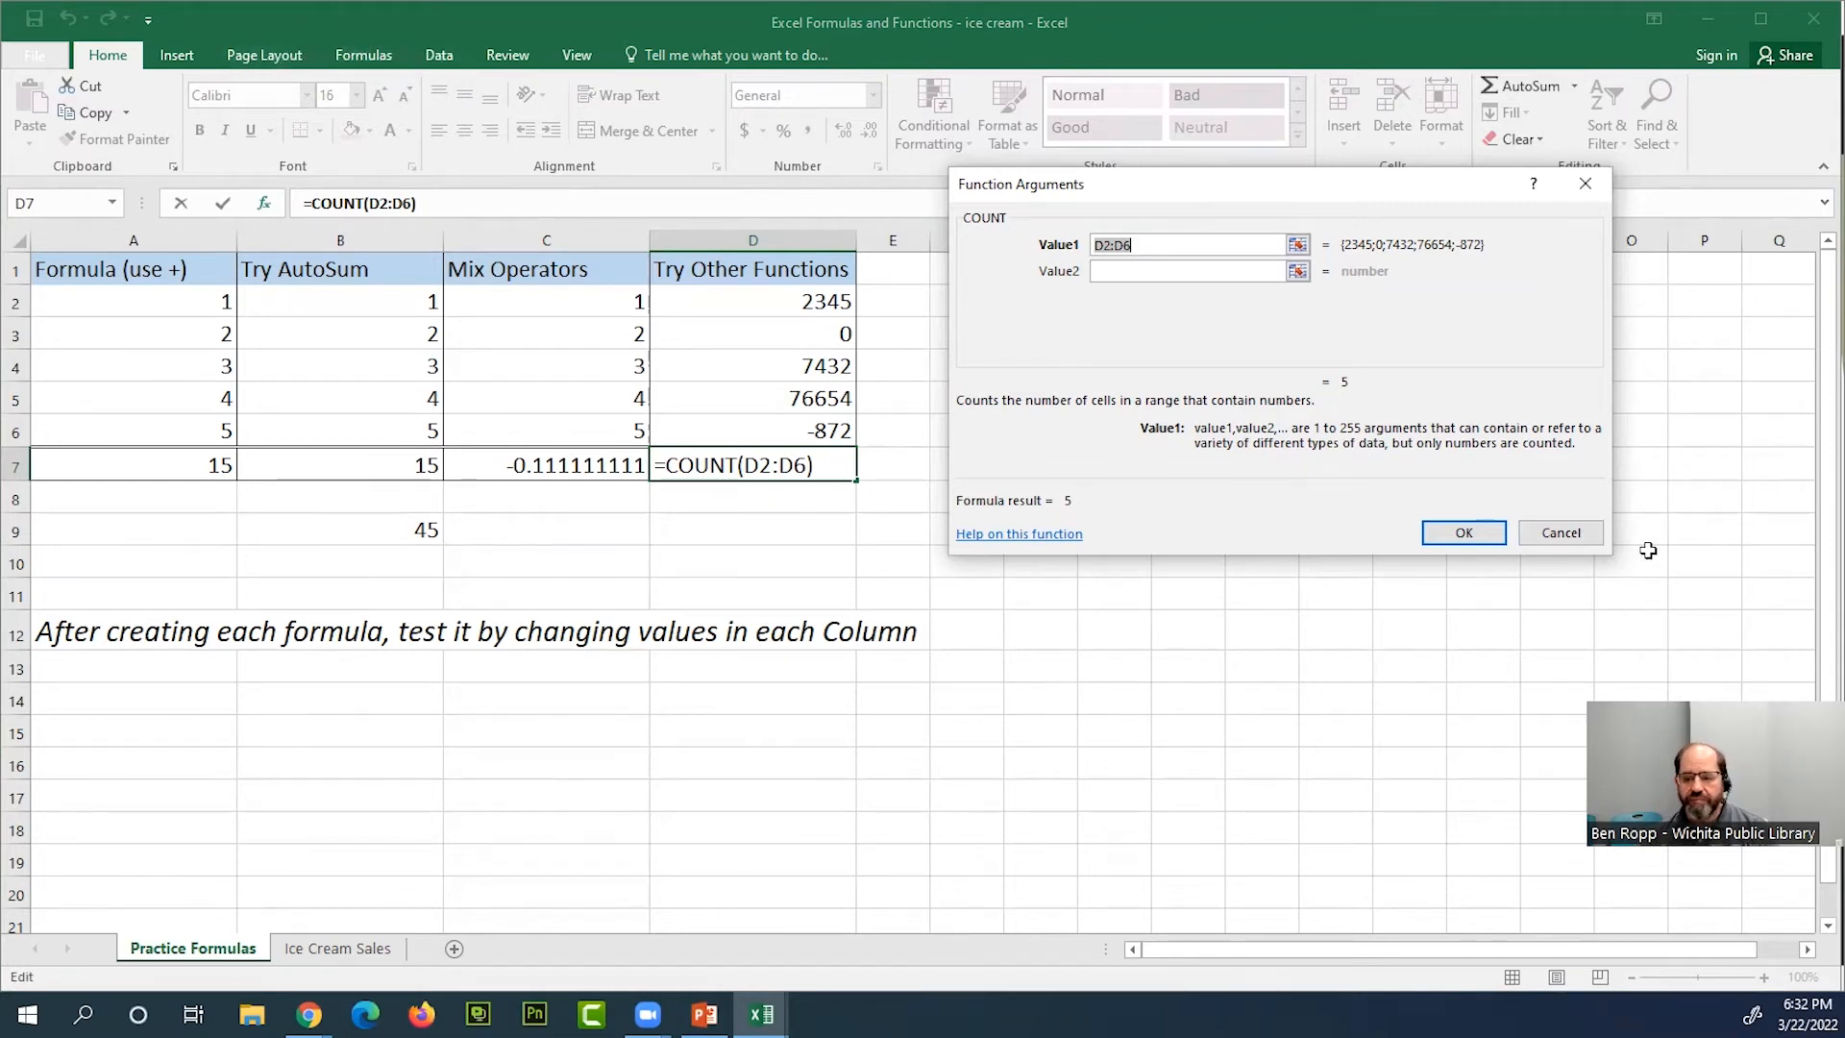
key("Return")
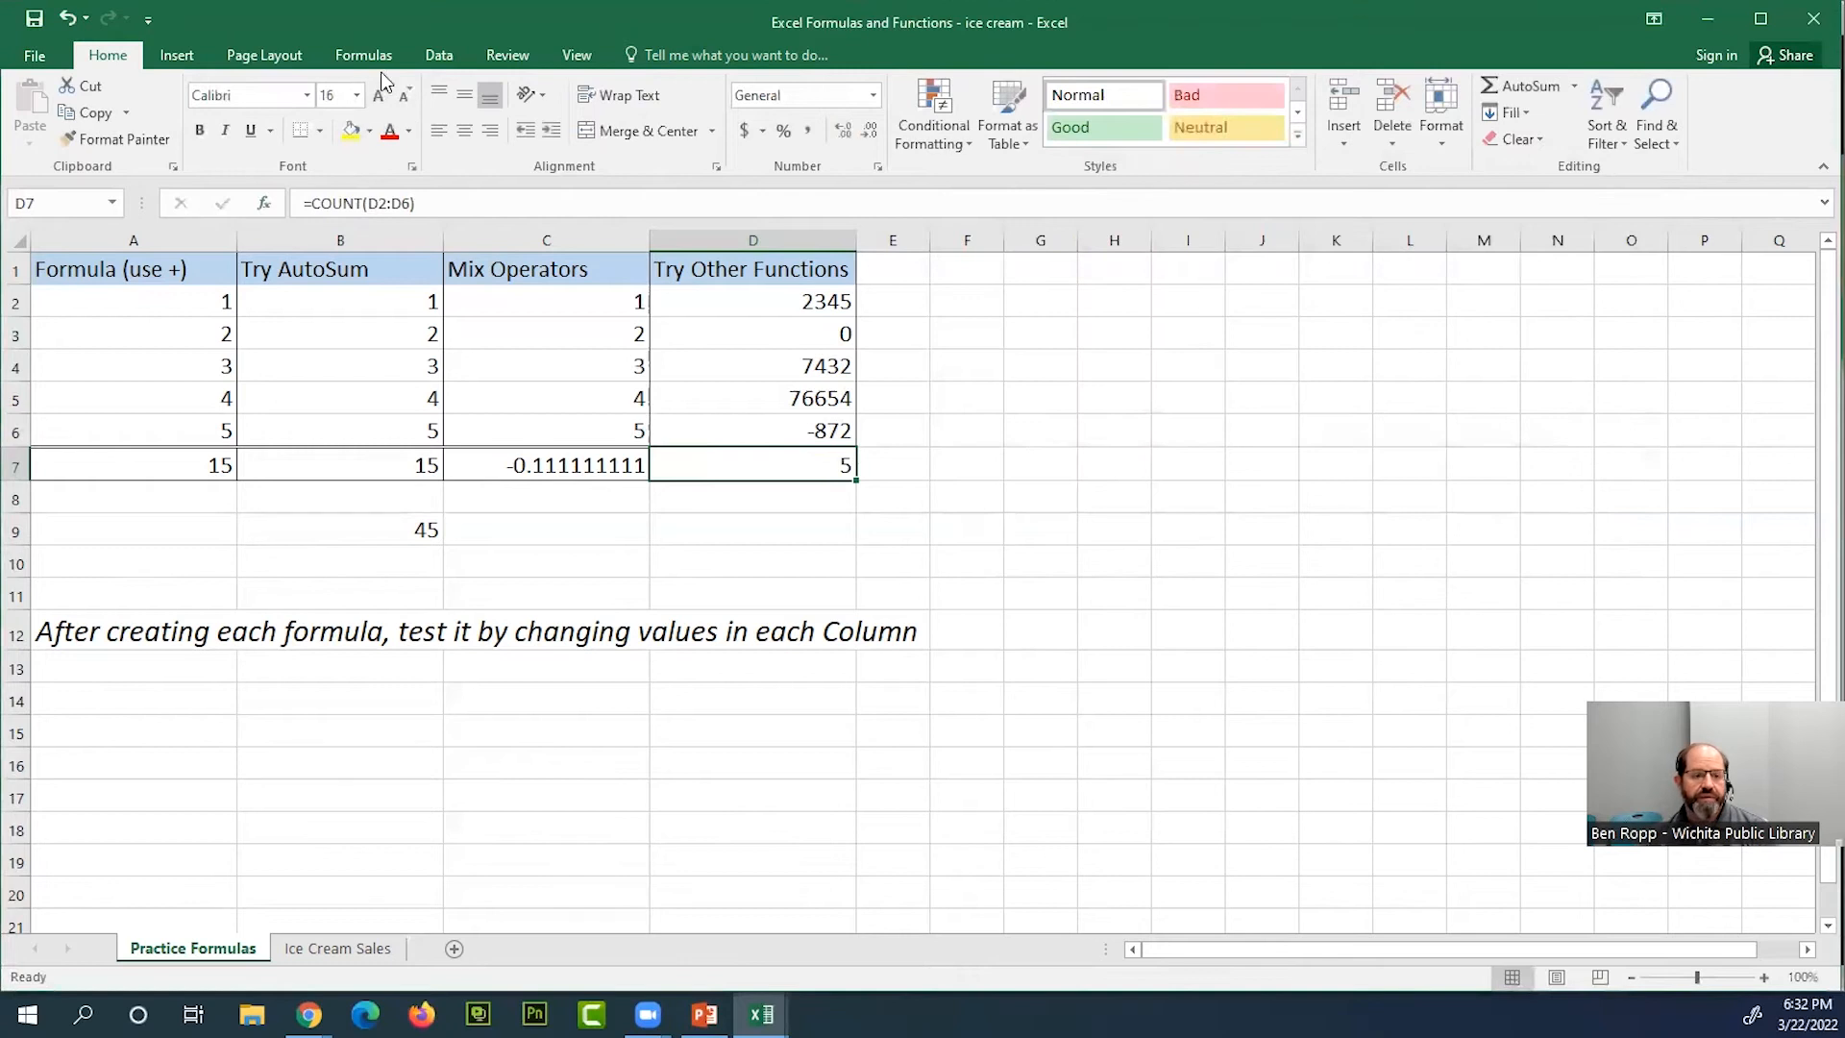
Clear the formula from D7 and look up the COUNT function through Insert Function with the search term "count"
left_click(387, 67)
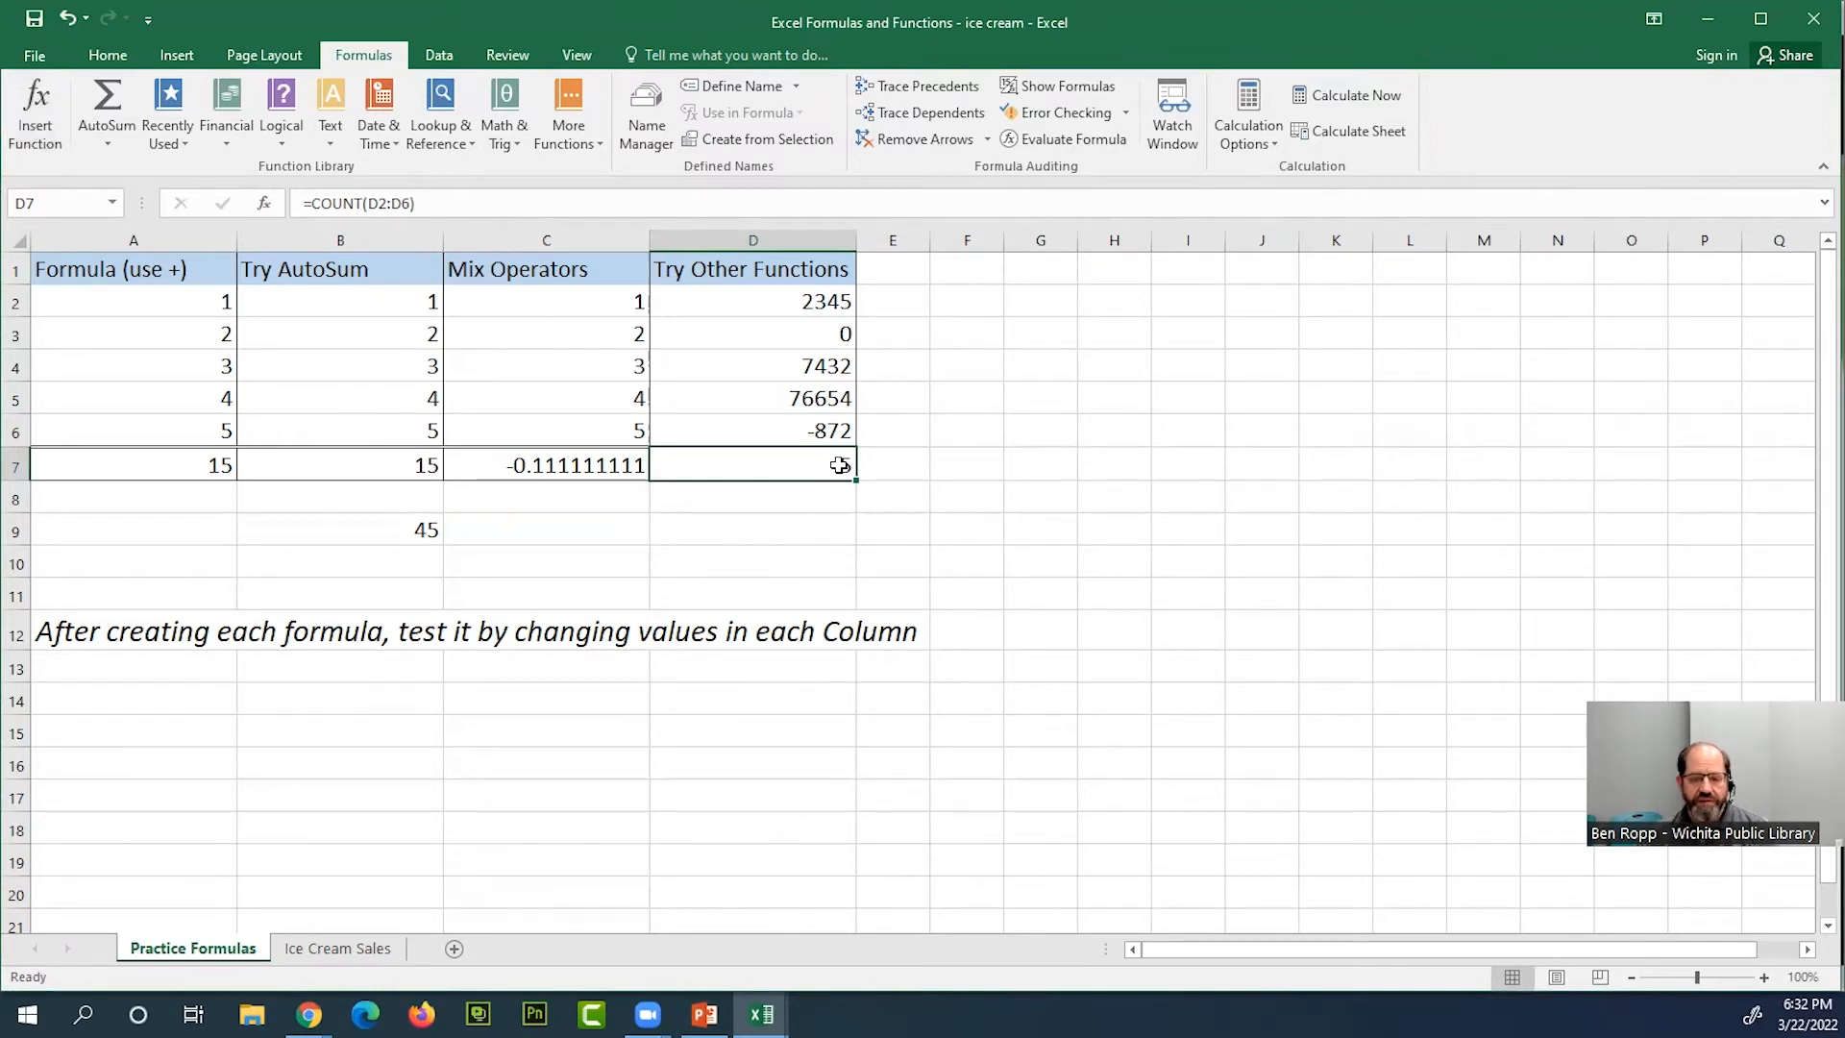
key("Delete")
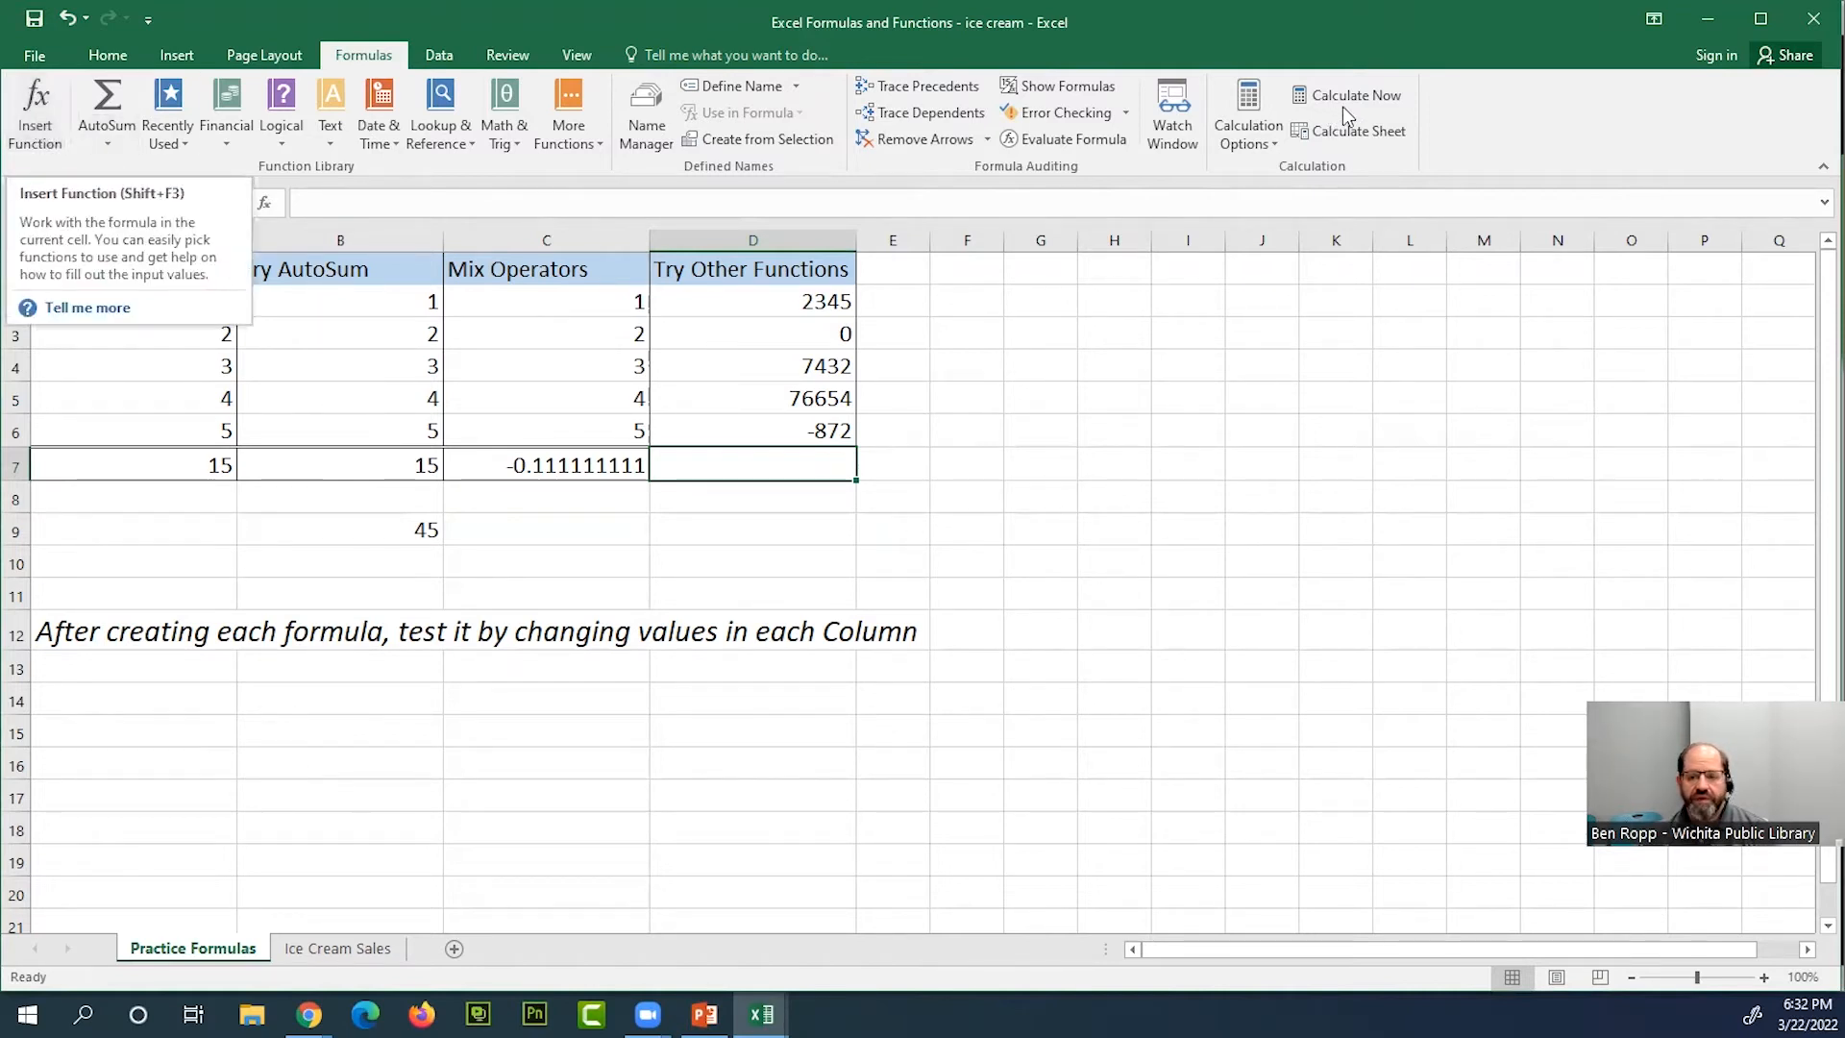
left_click(36, 129)
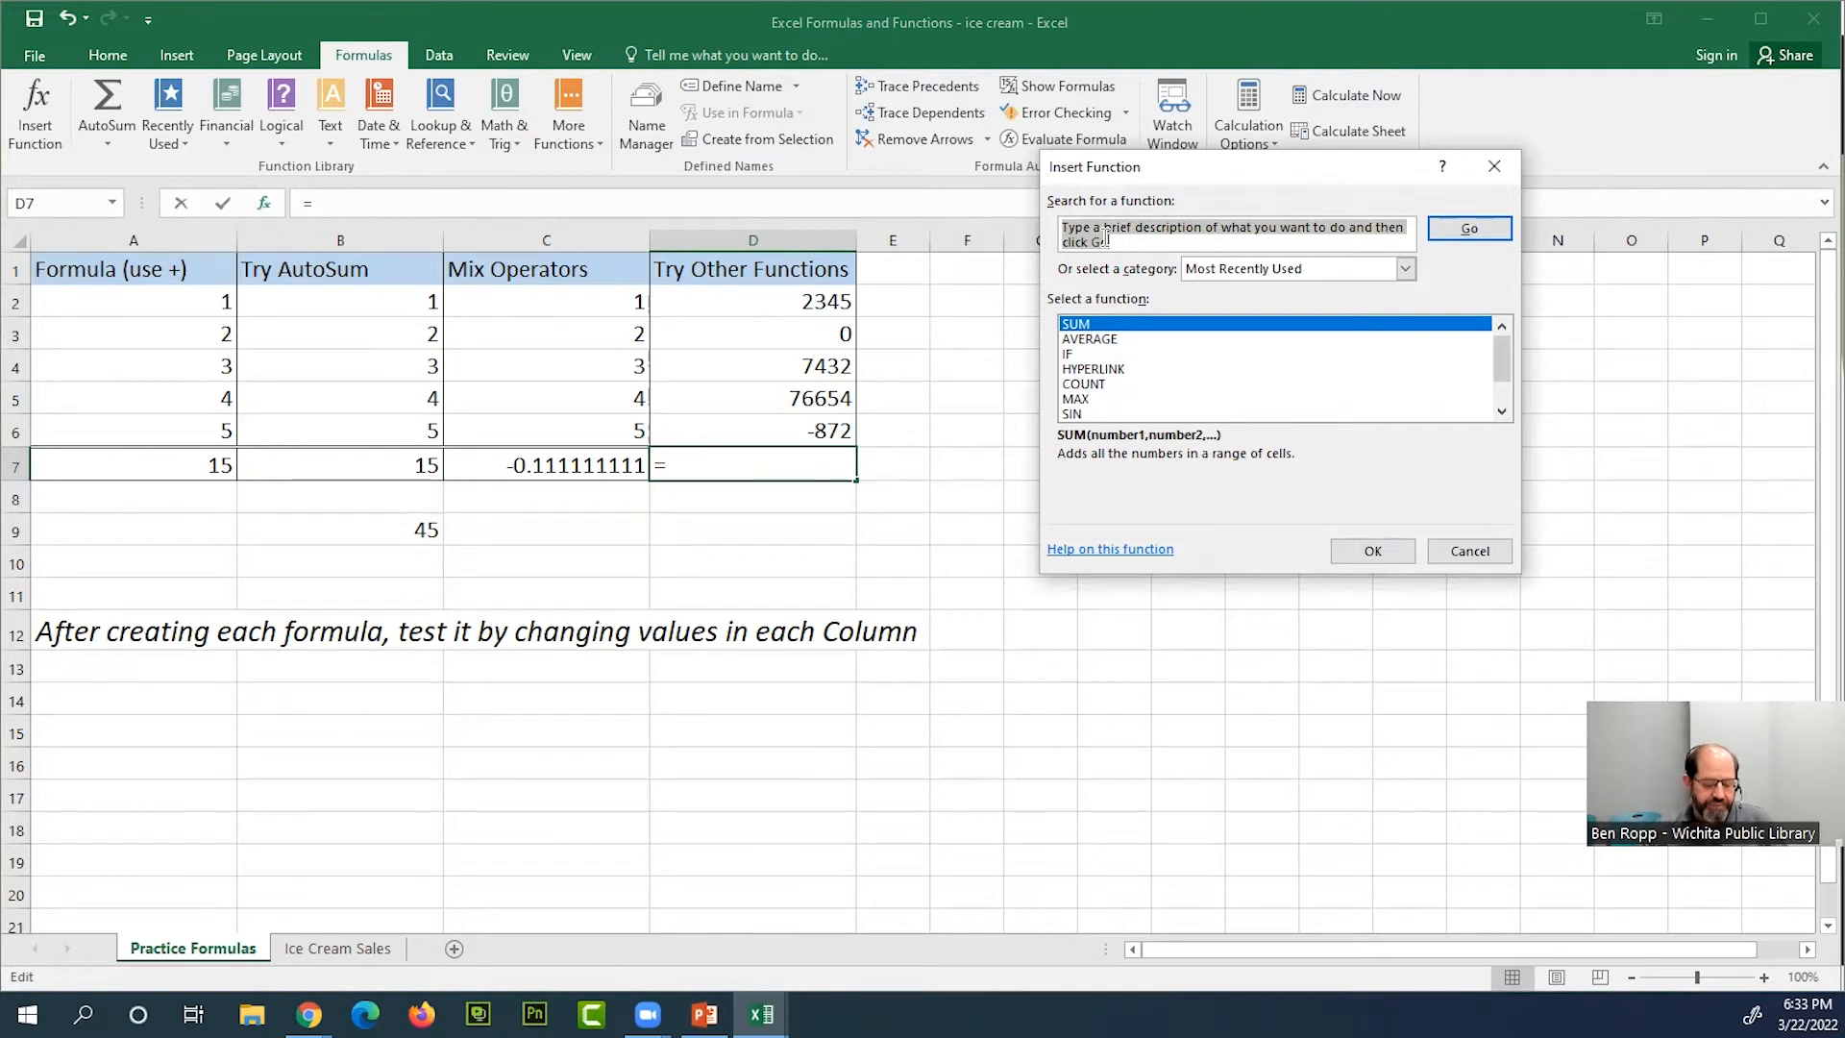
type("count")
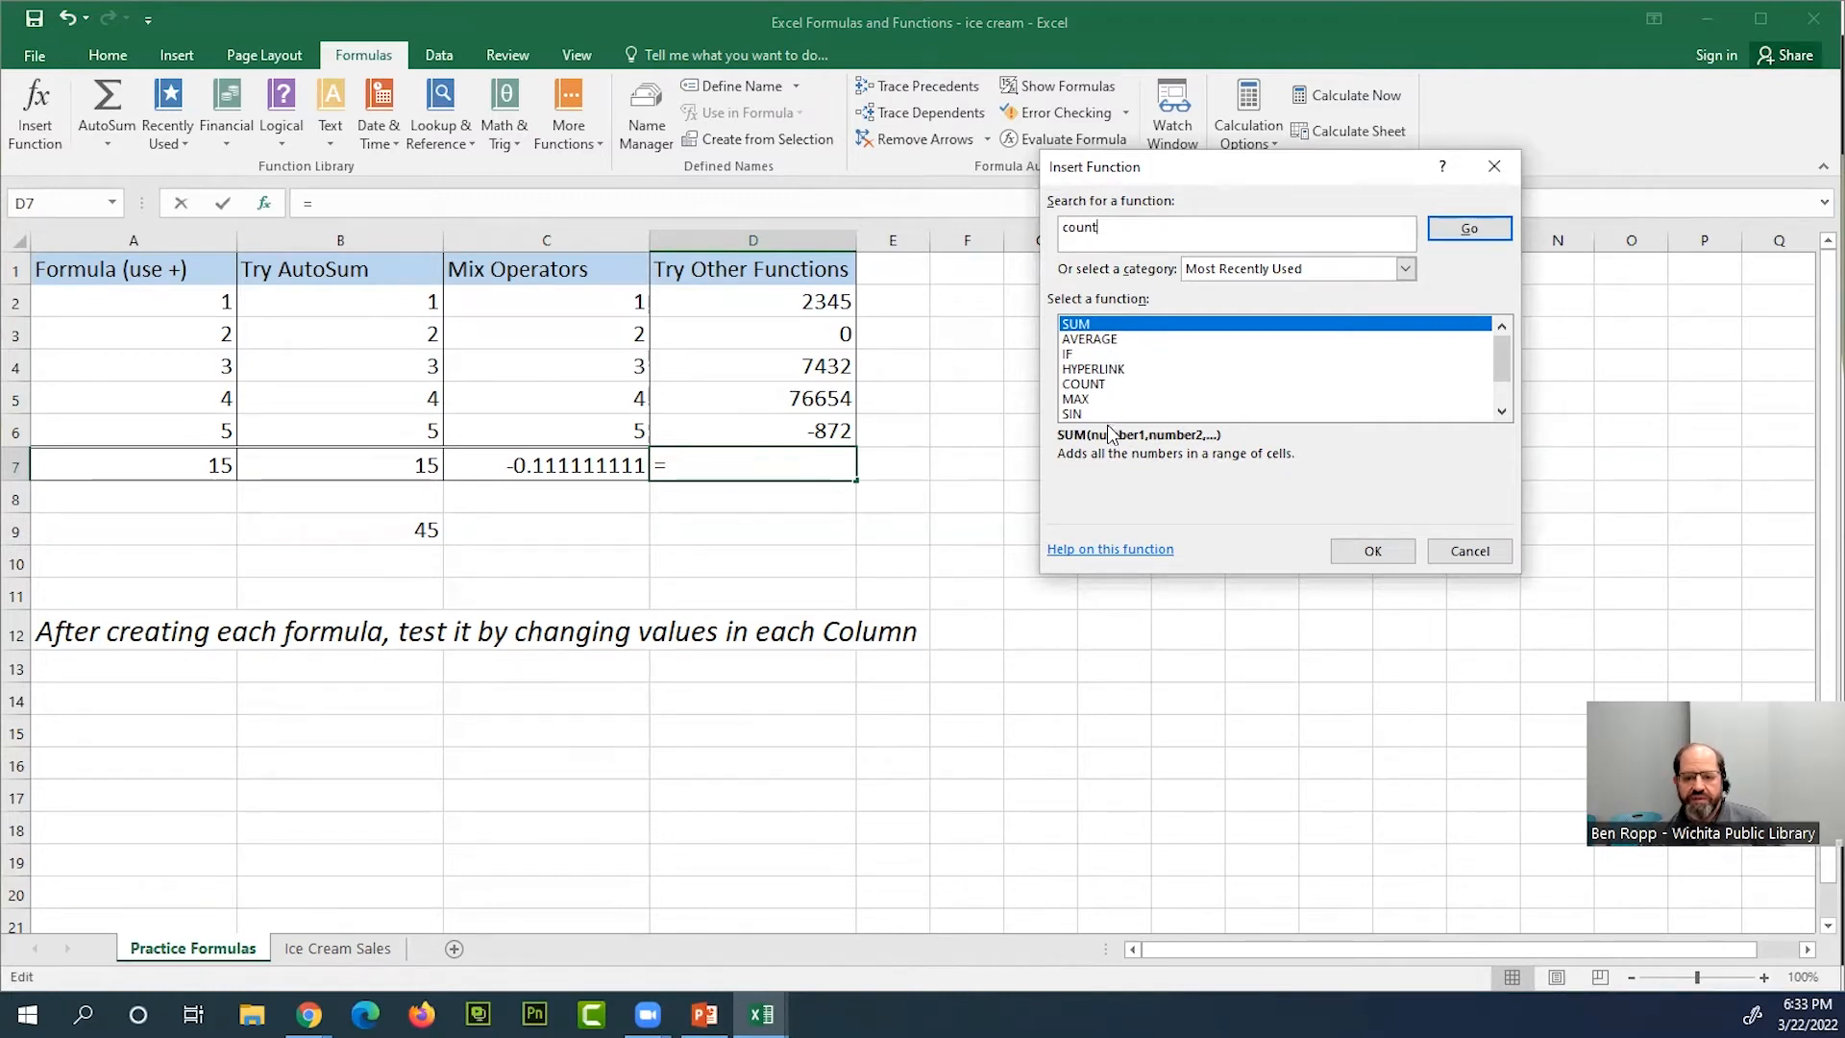
left_click(1505, 412)
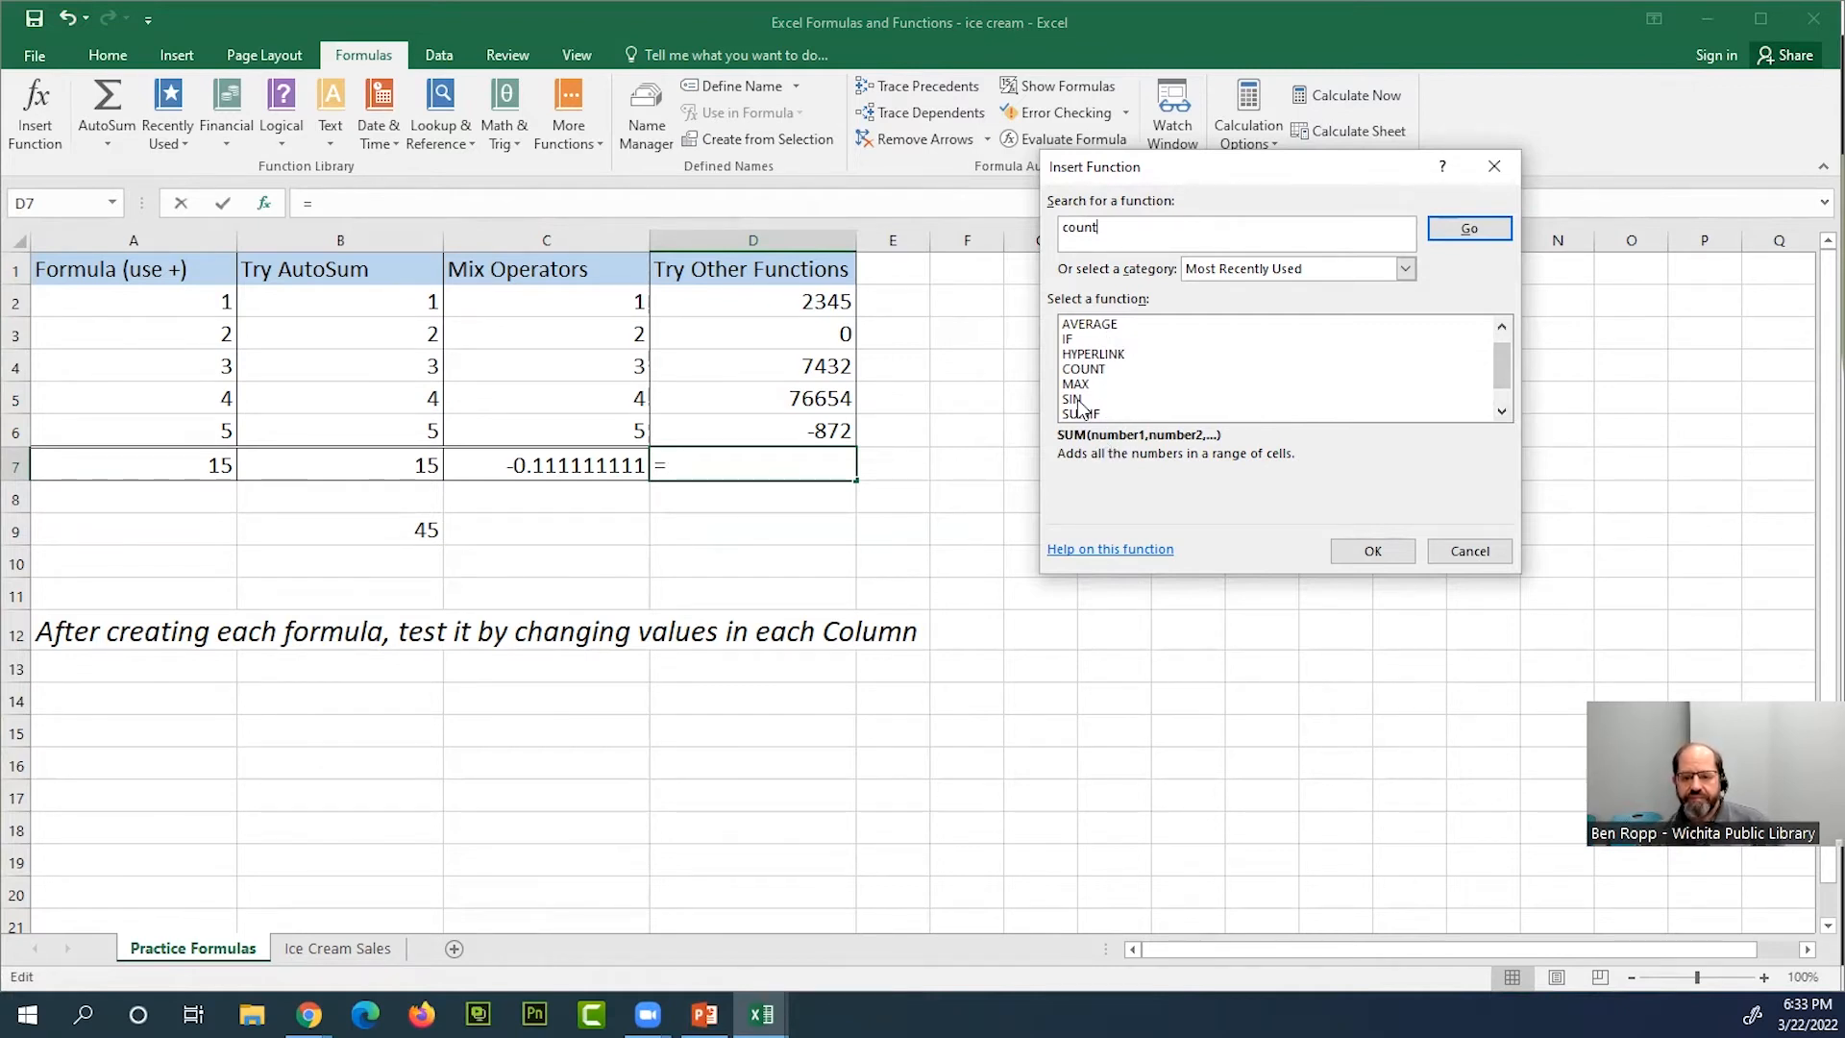
left_click(1098, 370)
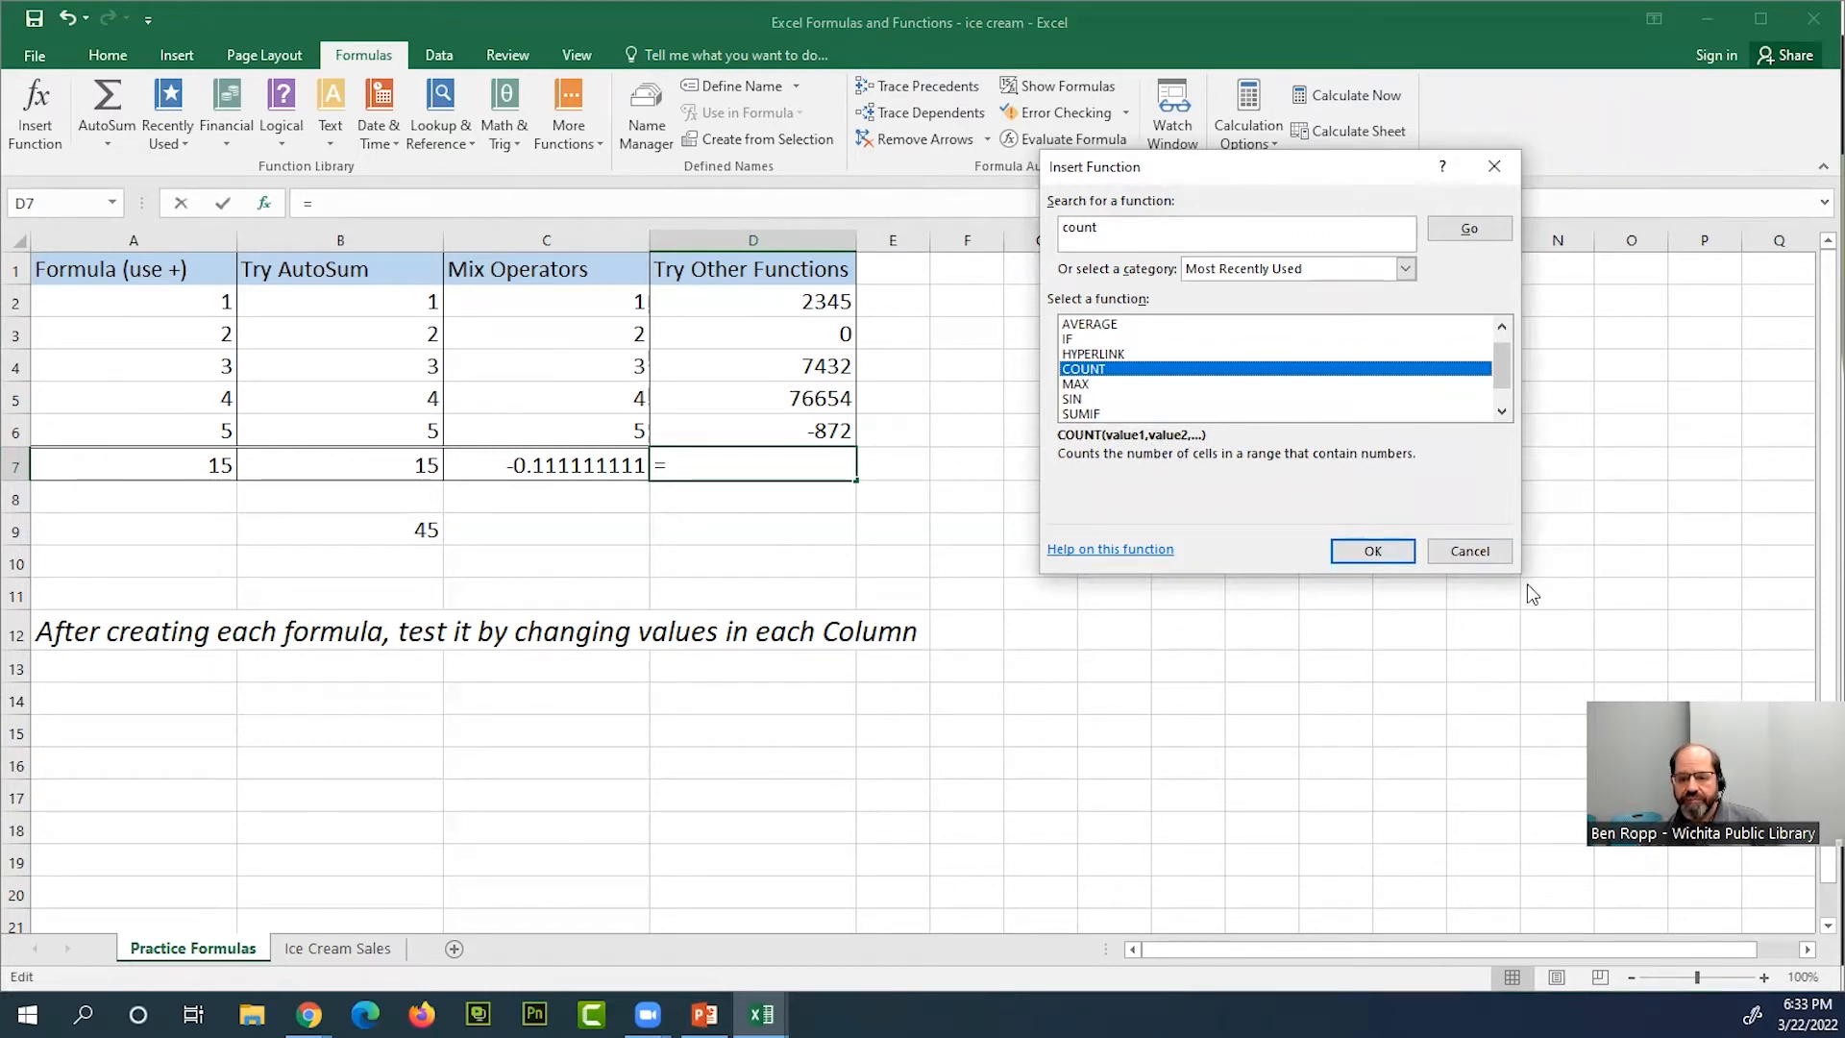
Read the help article on COUNT, including its syntax and arguments, and leave without inserting the function
left_click(1132, 555)
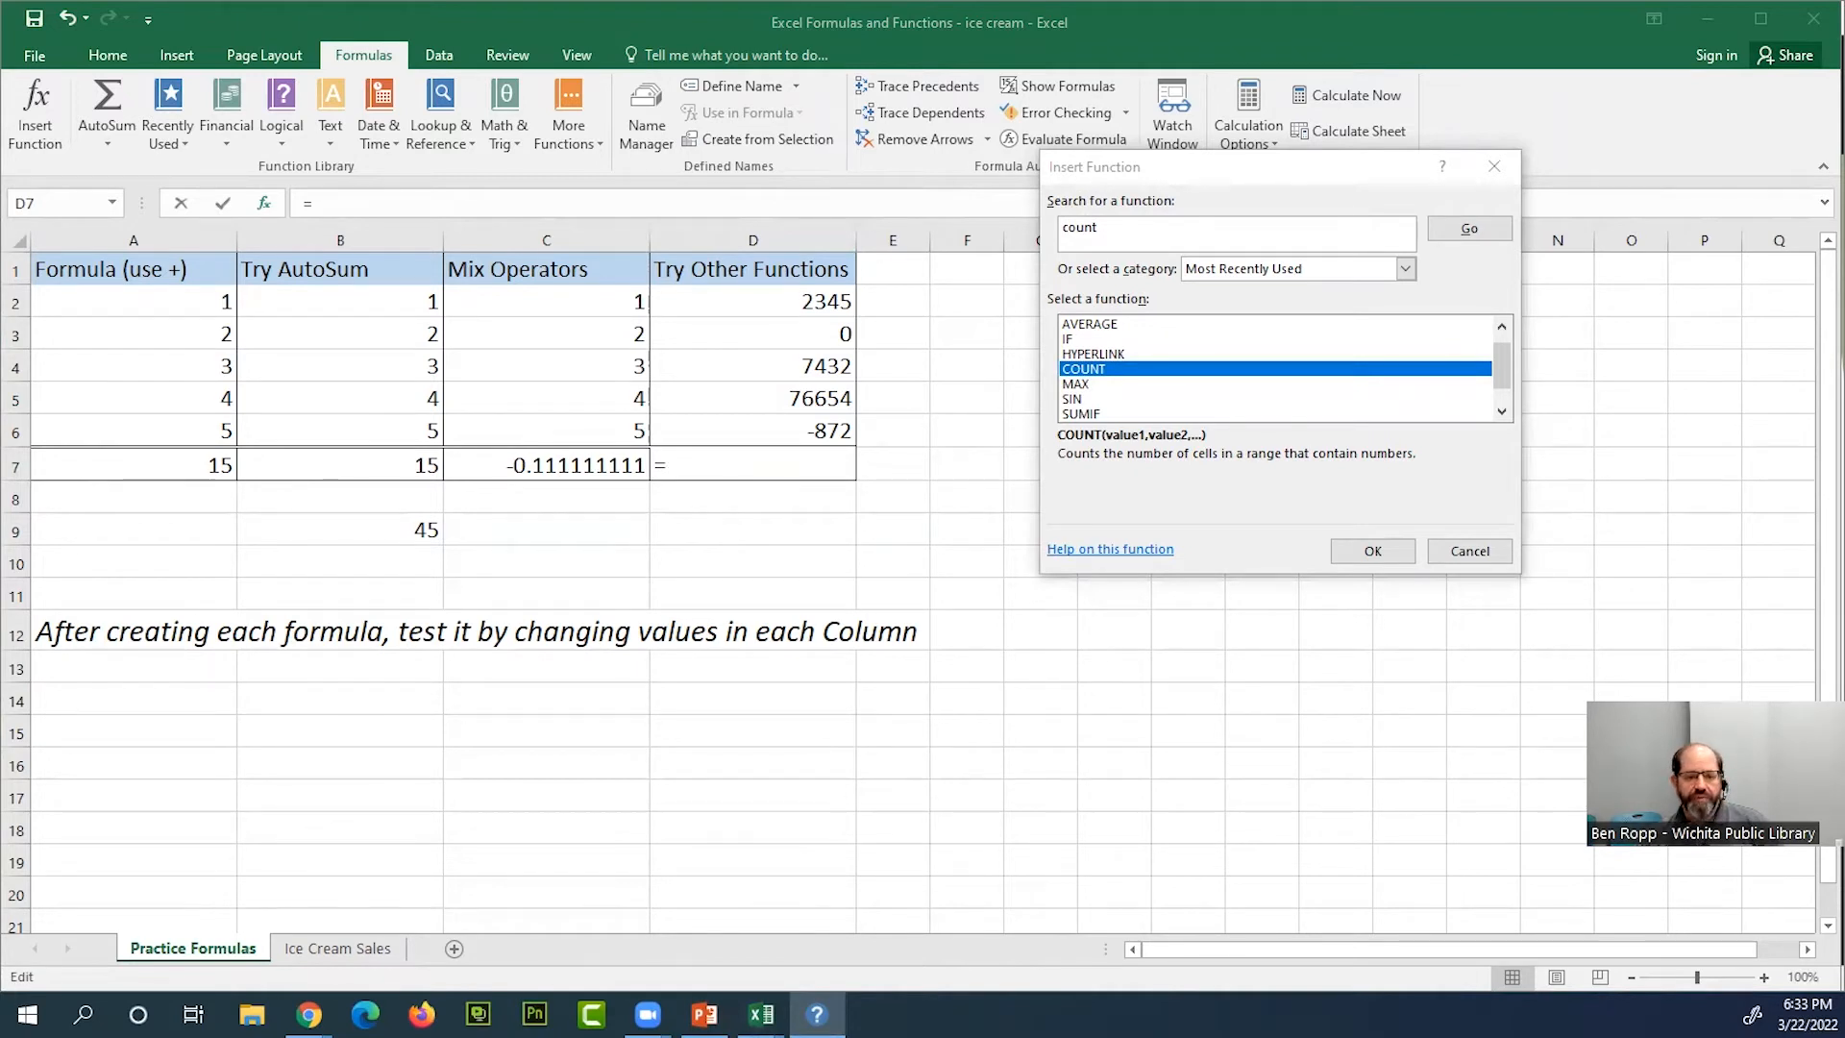
scroll(784, 541, "down", 3)
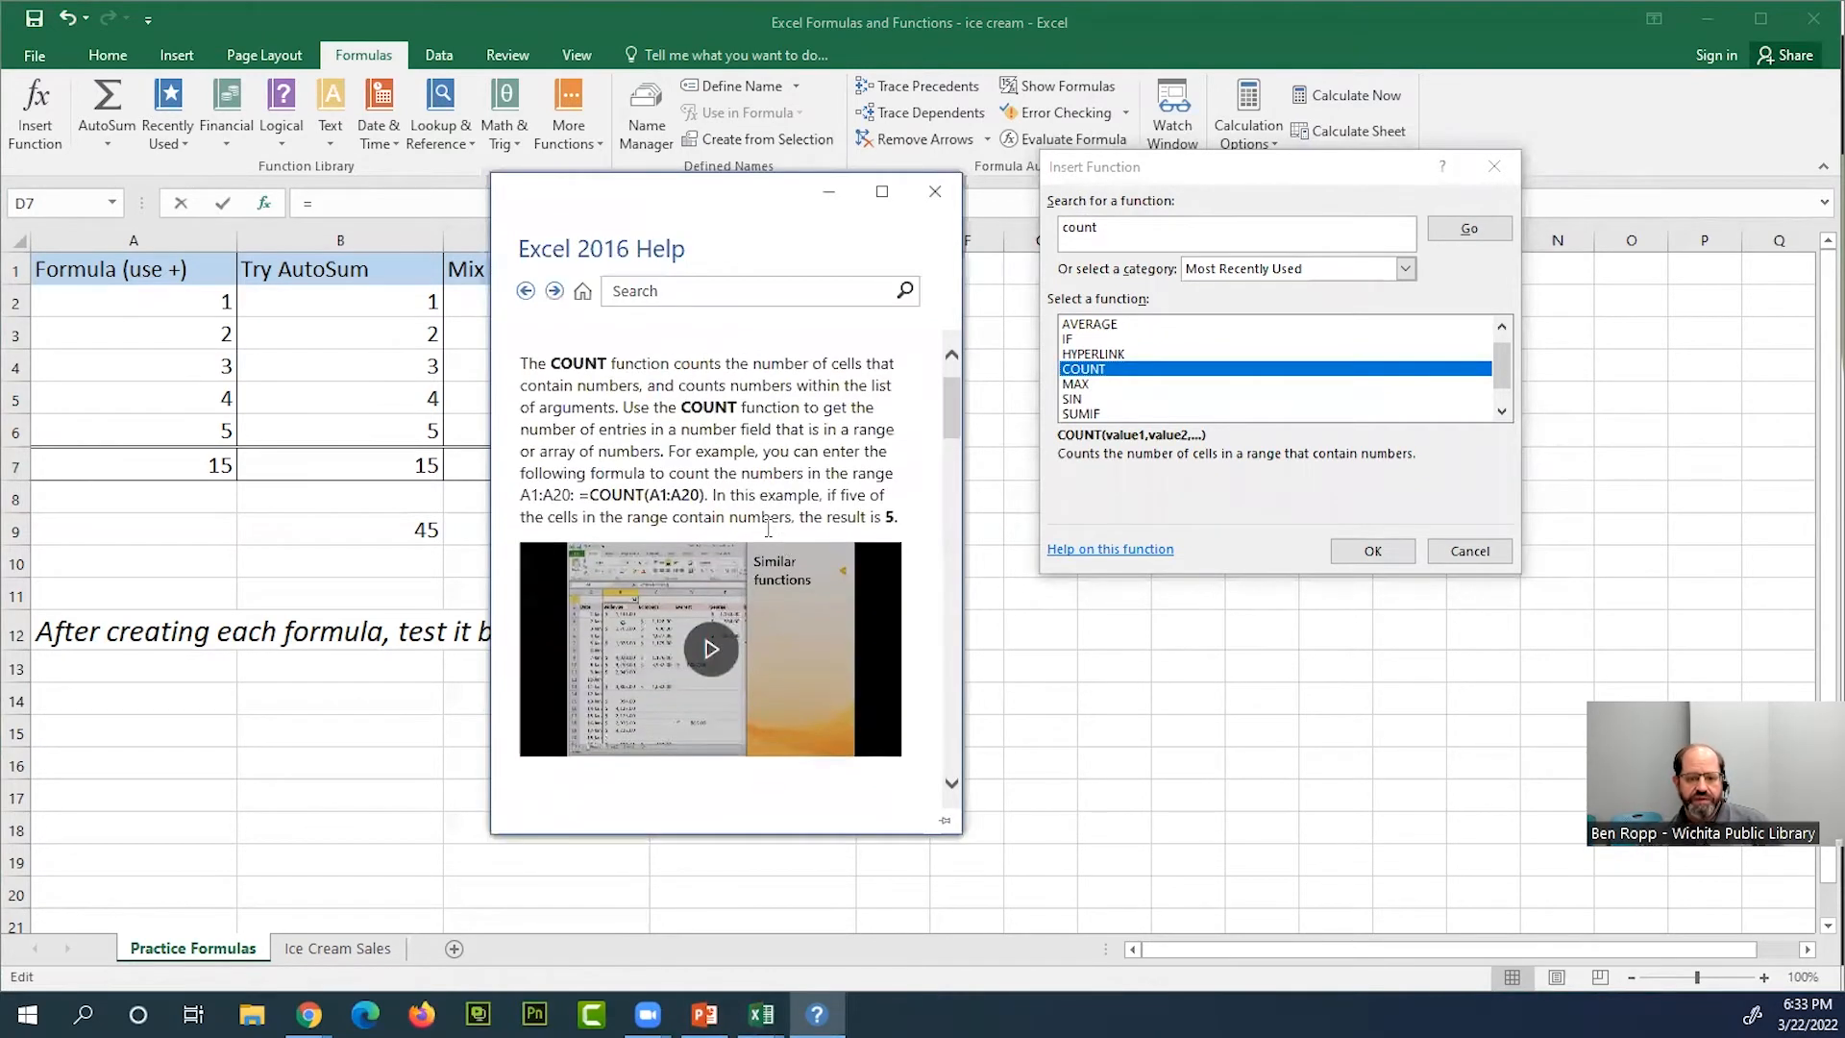
scroll(779, 558, "down", 3)
scroll(769, 567, "up", 4)
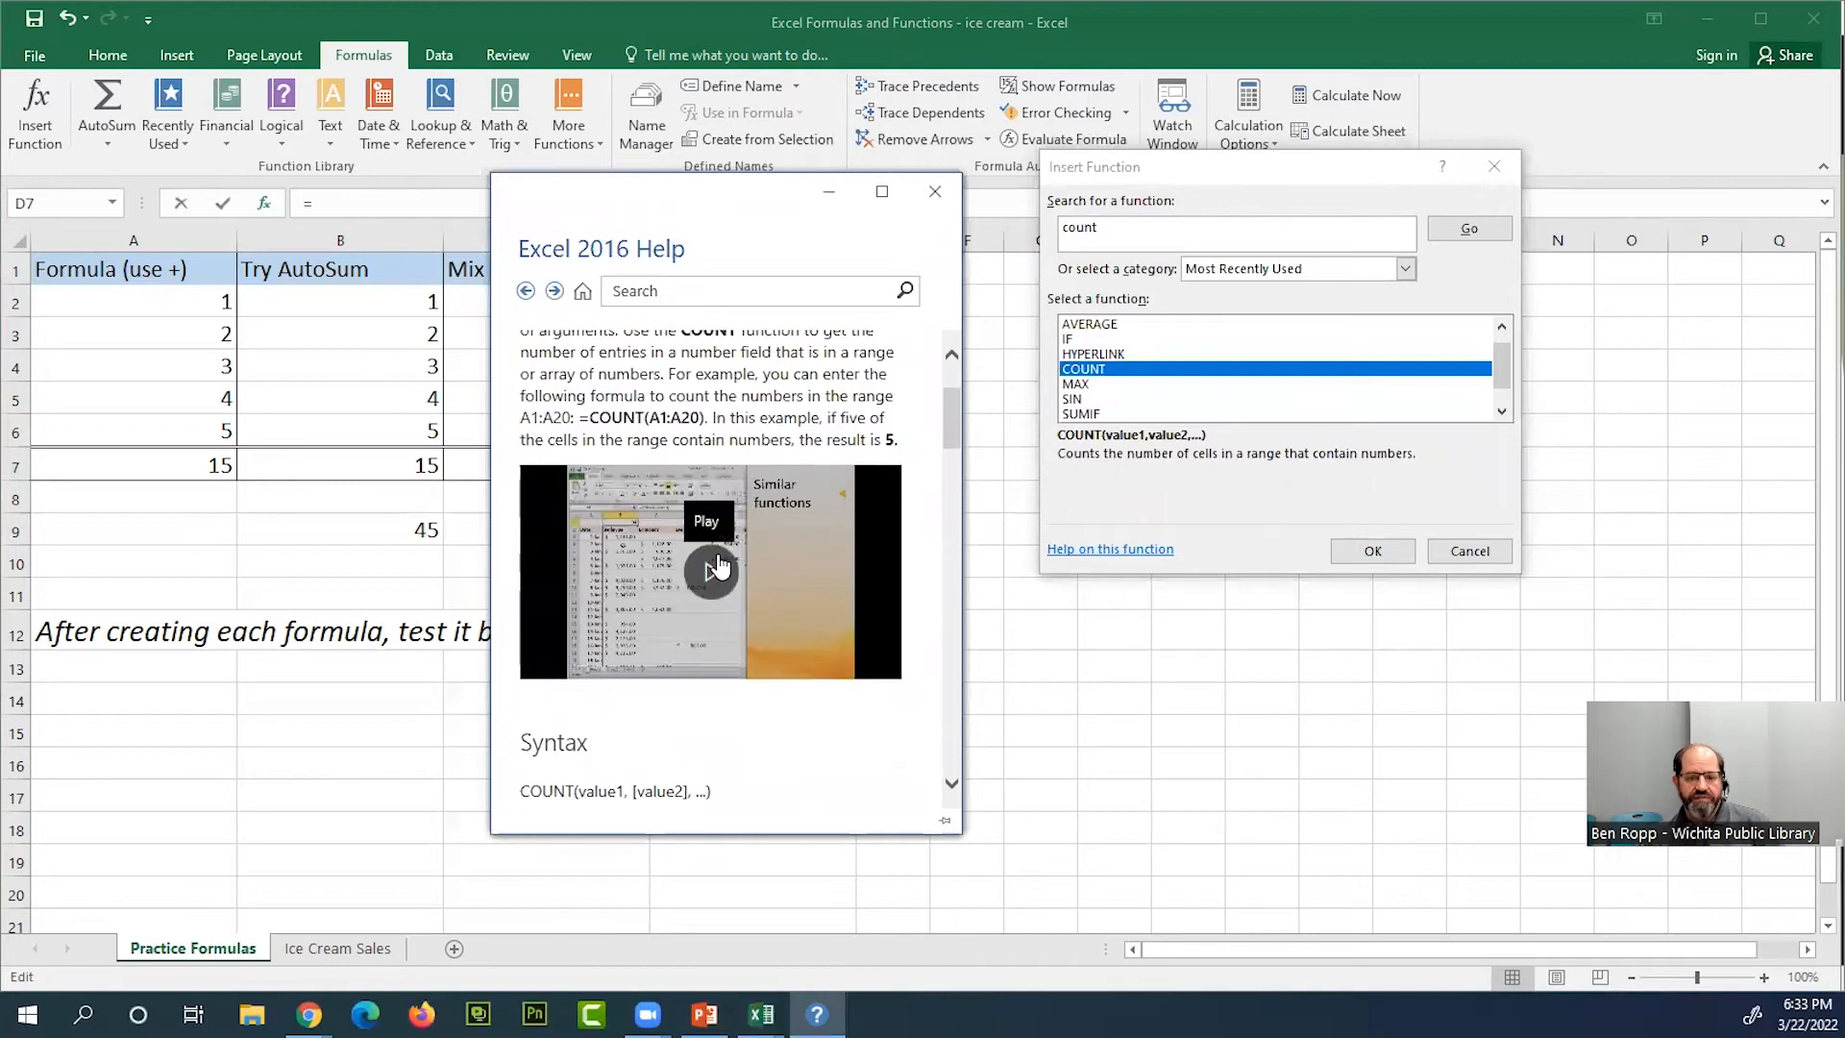
scroll(785, 595, "down", 4)
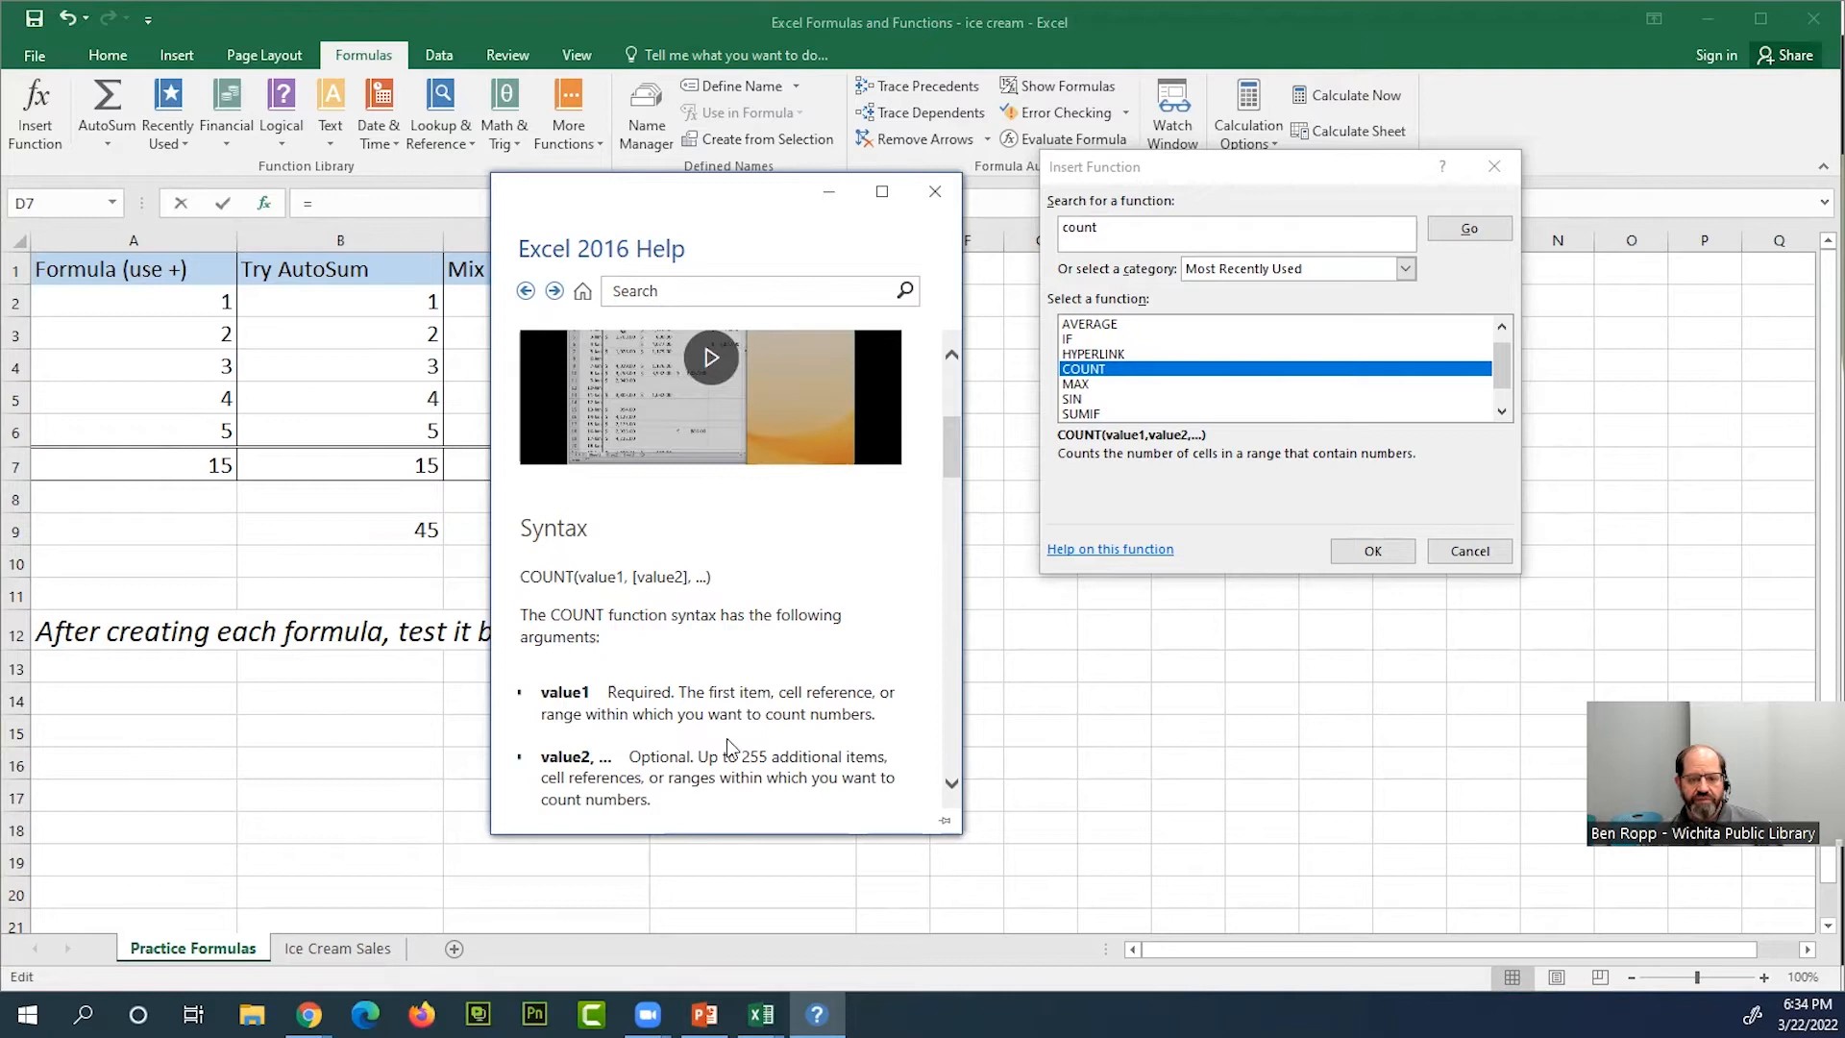
left_click(936, 195)
left_click(1472, 548)
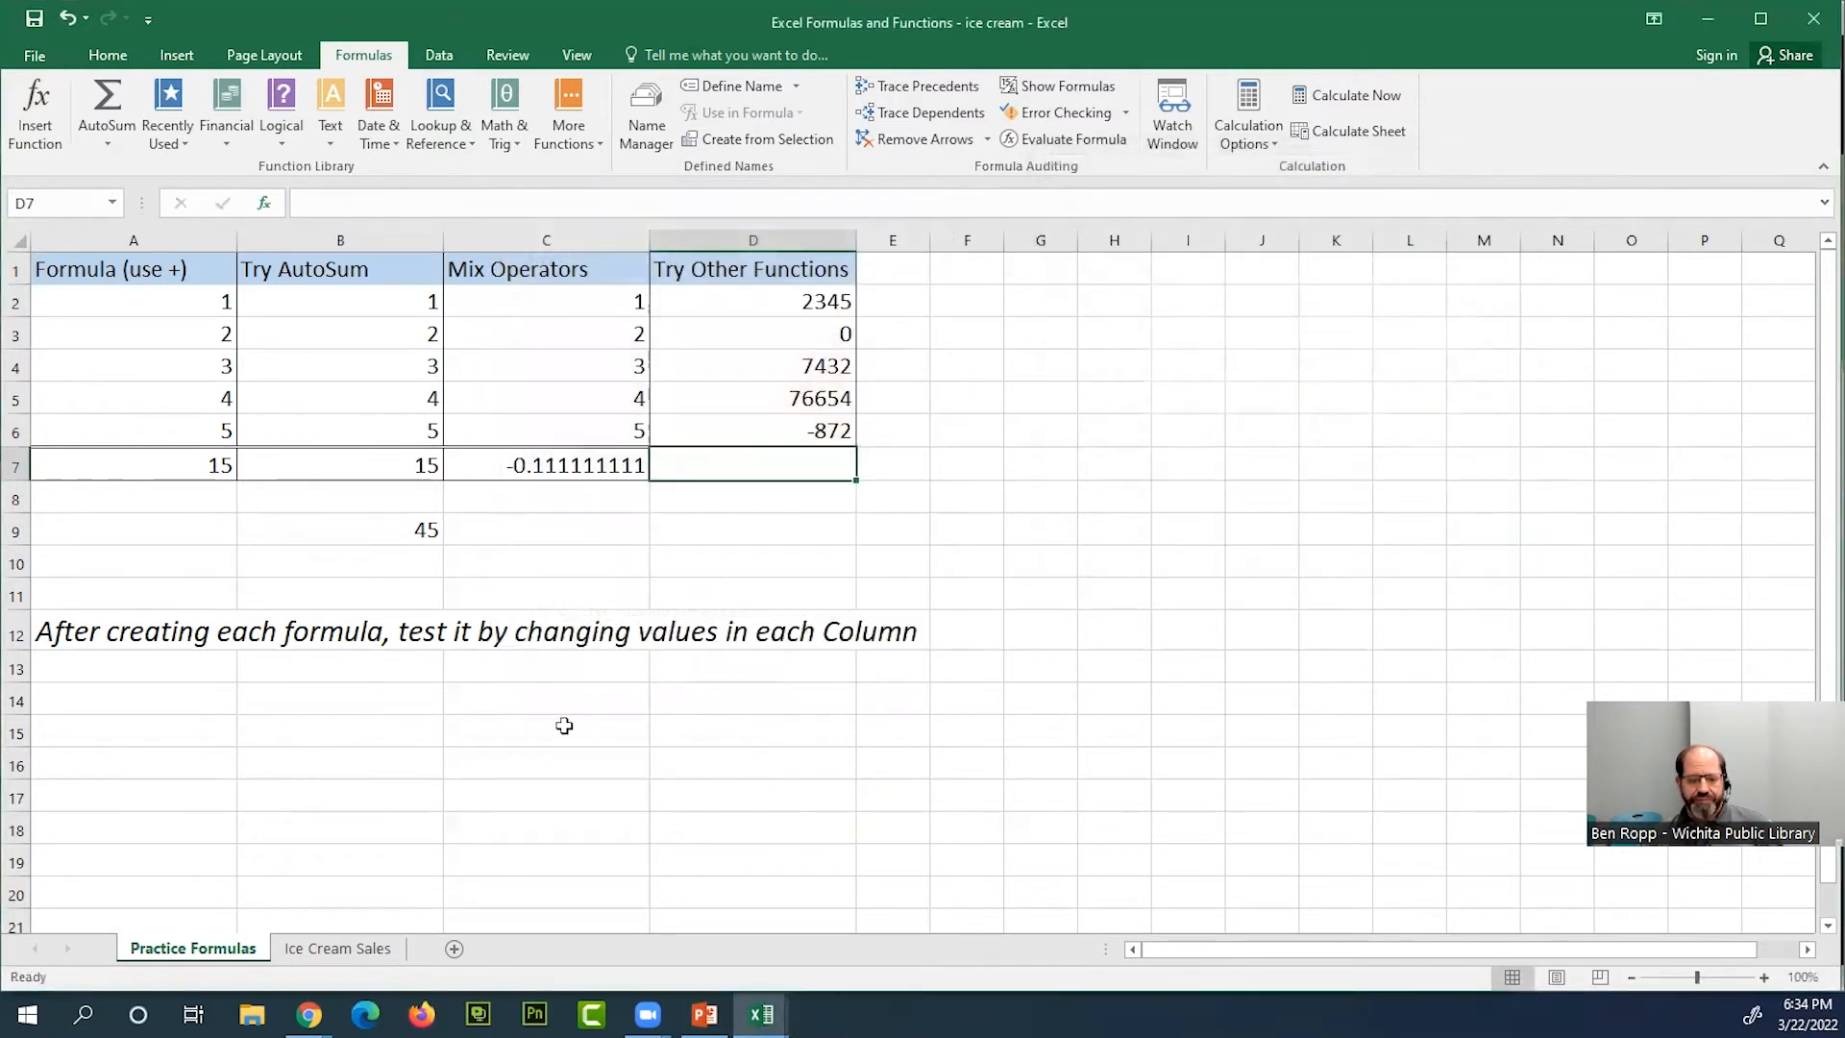
Switch to the Ice Cream Sales sheet
left_click(352, 954)
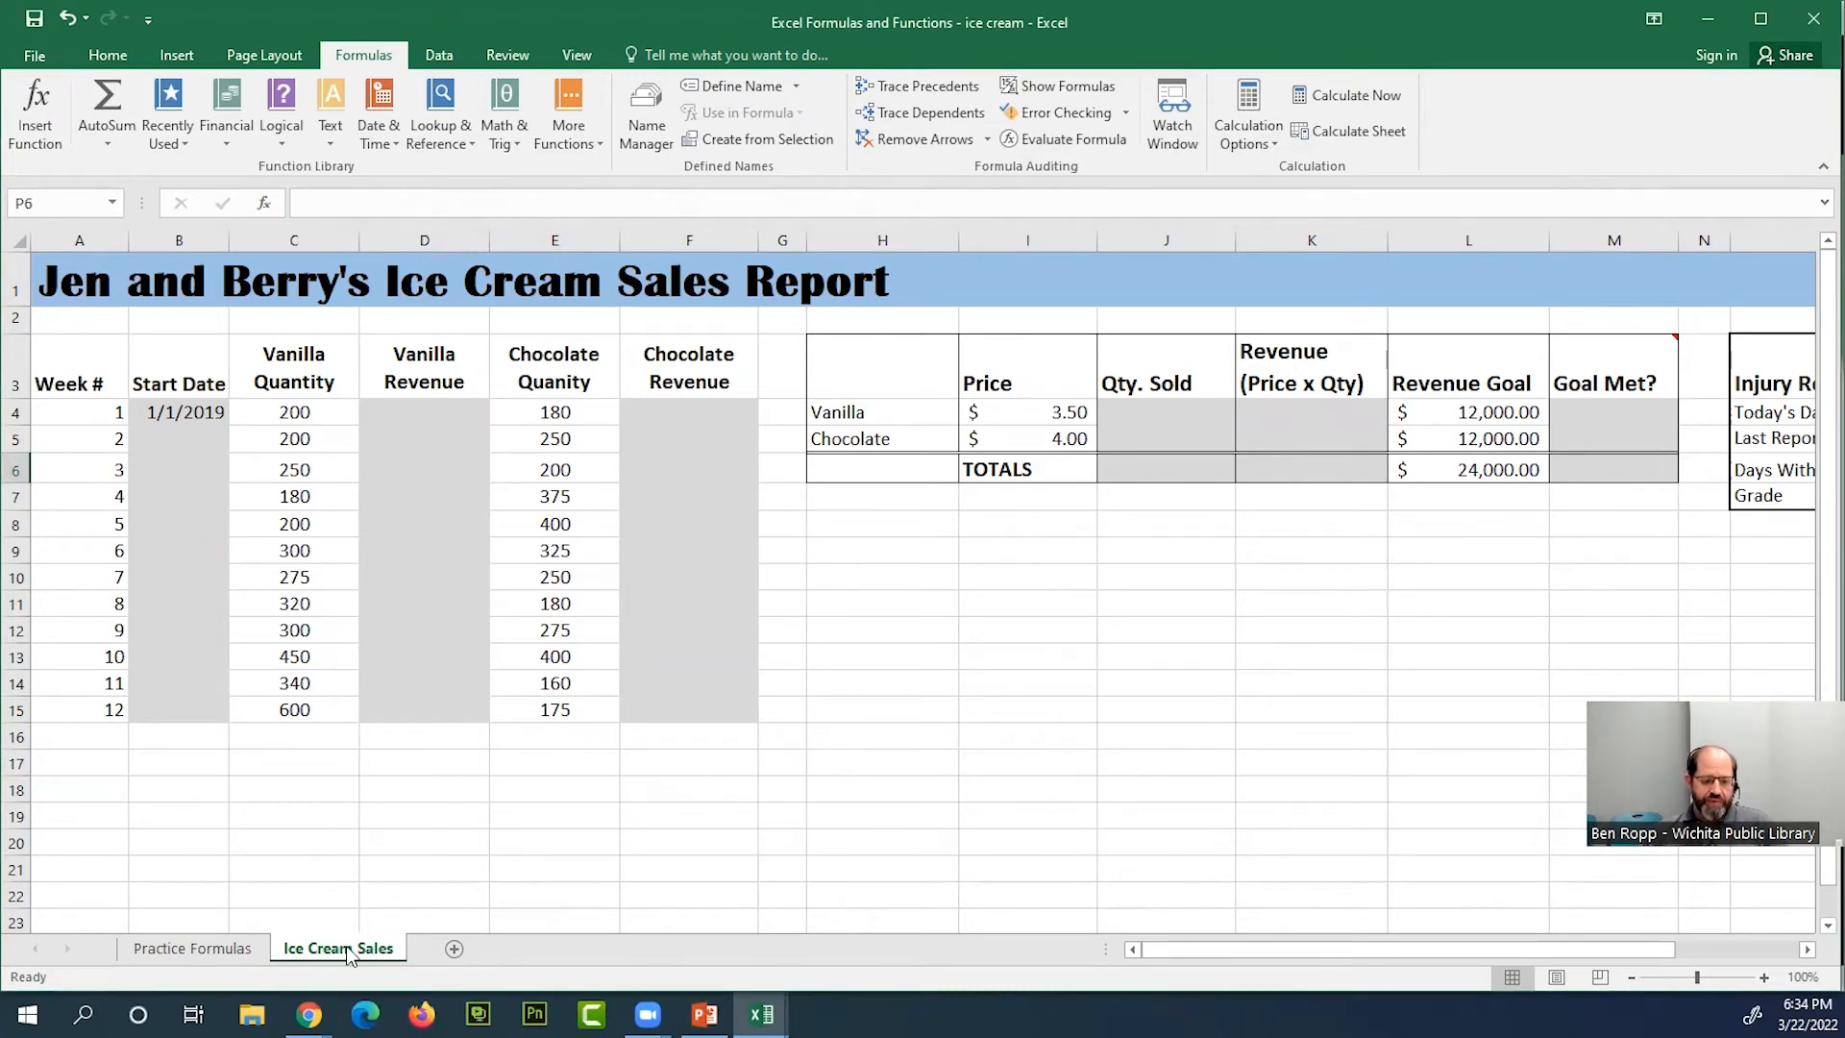
left_click(229, 952)
left_click(313, 954)
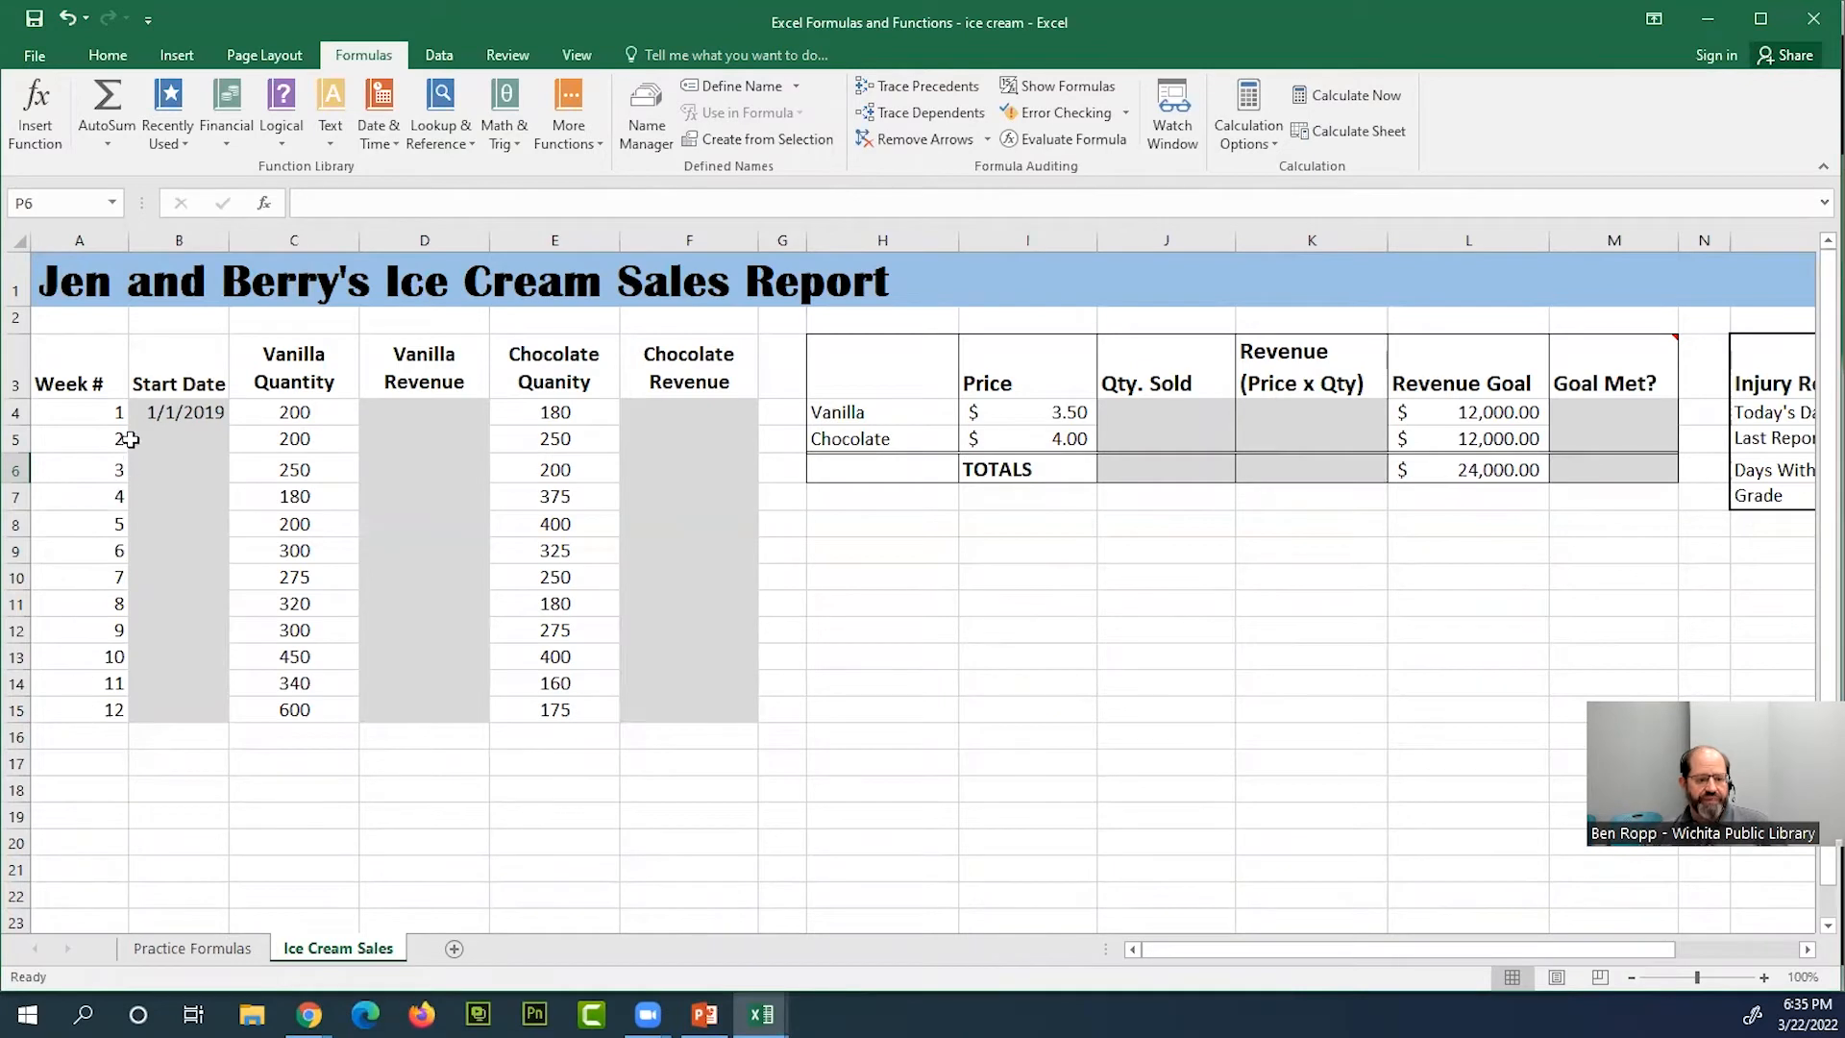
Enter the date 1/1 in B4 as the start date of week 1
left_click(191, 410)
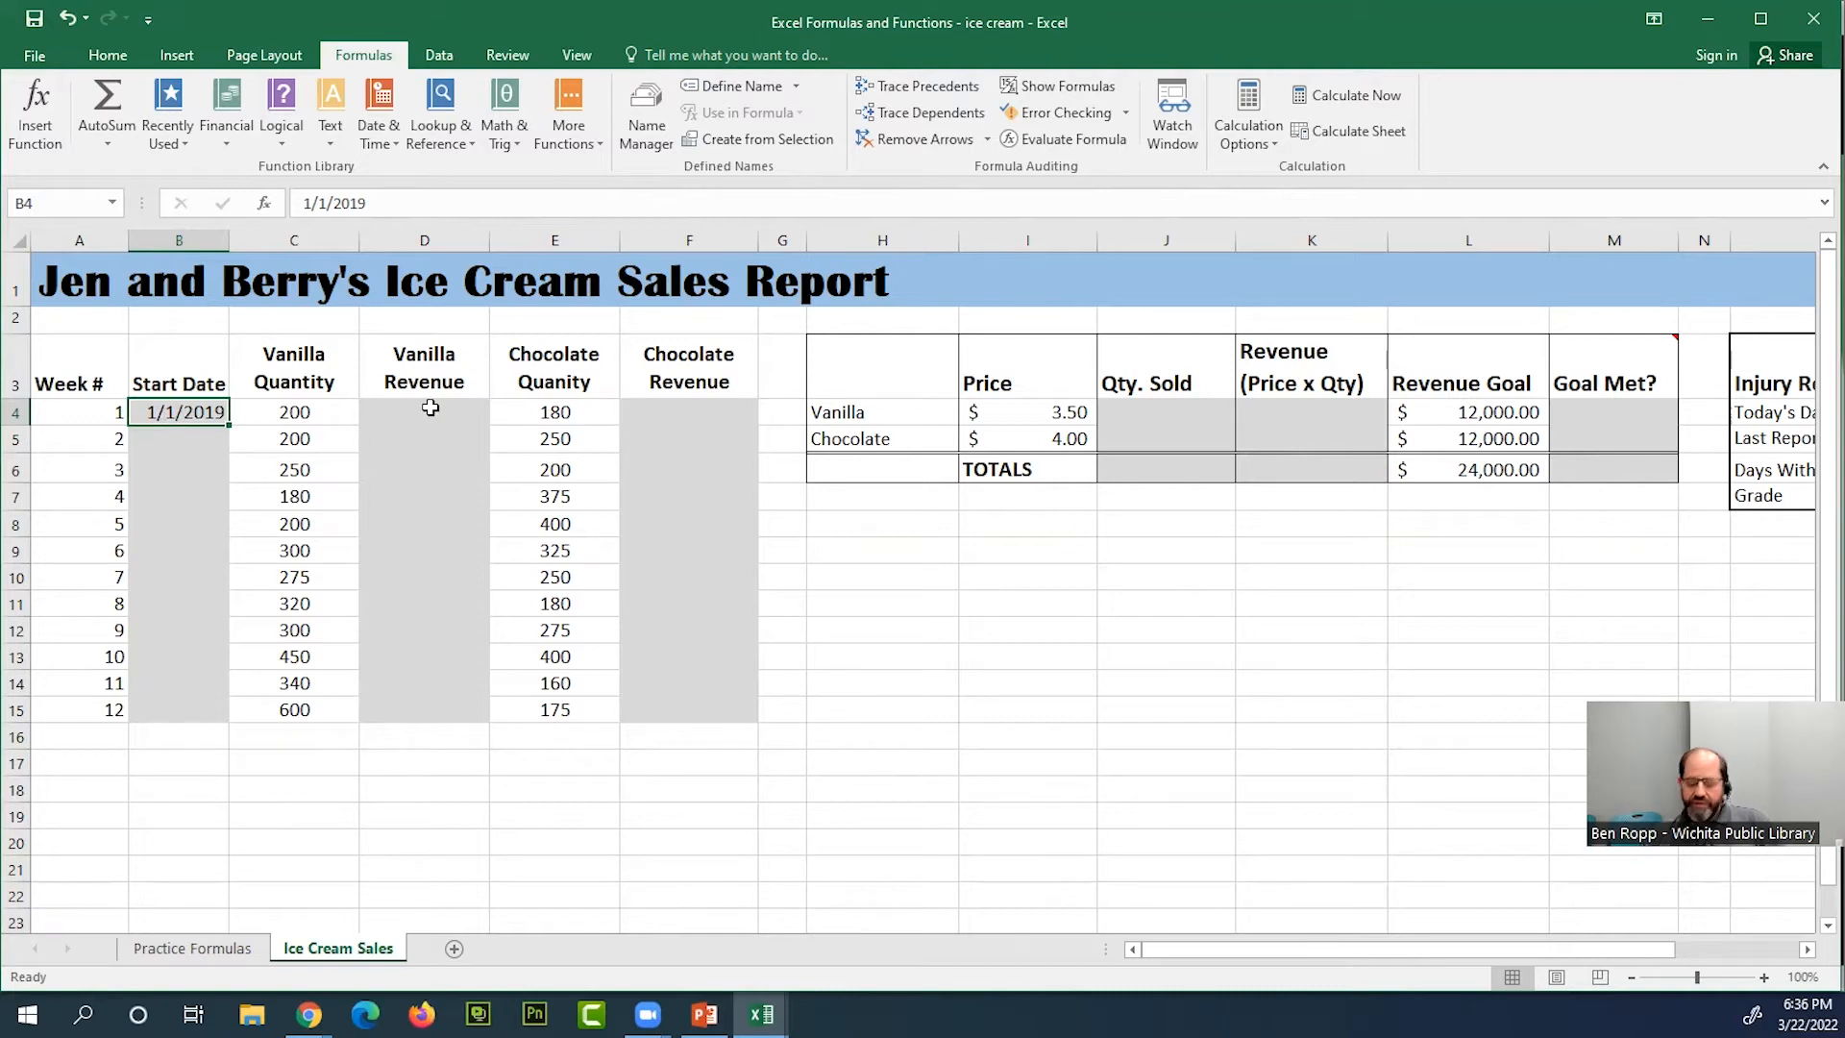
type("1")
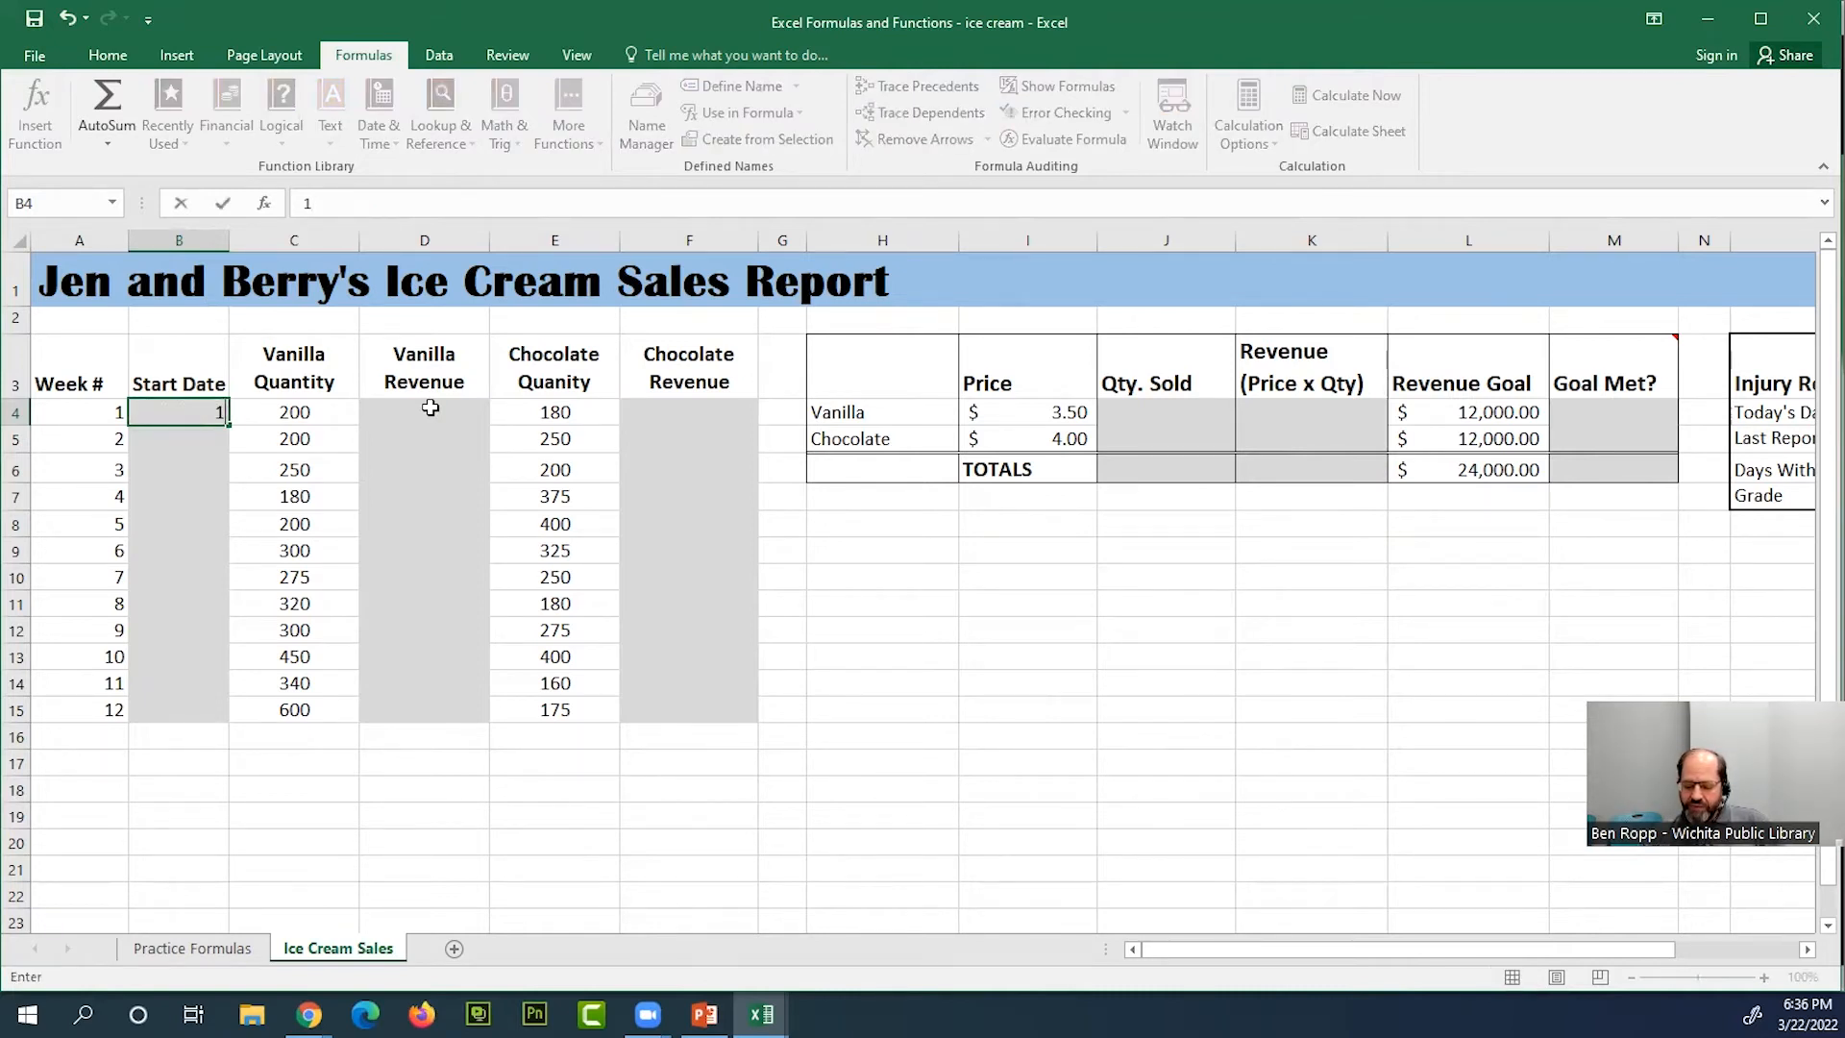
type("/1")
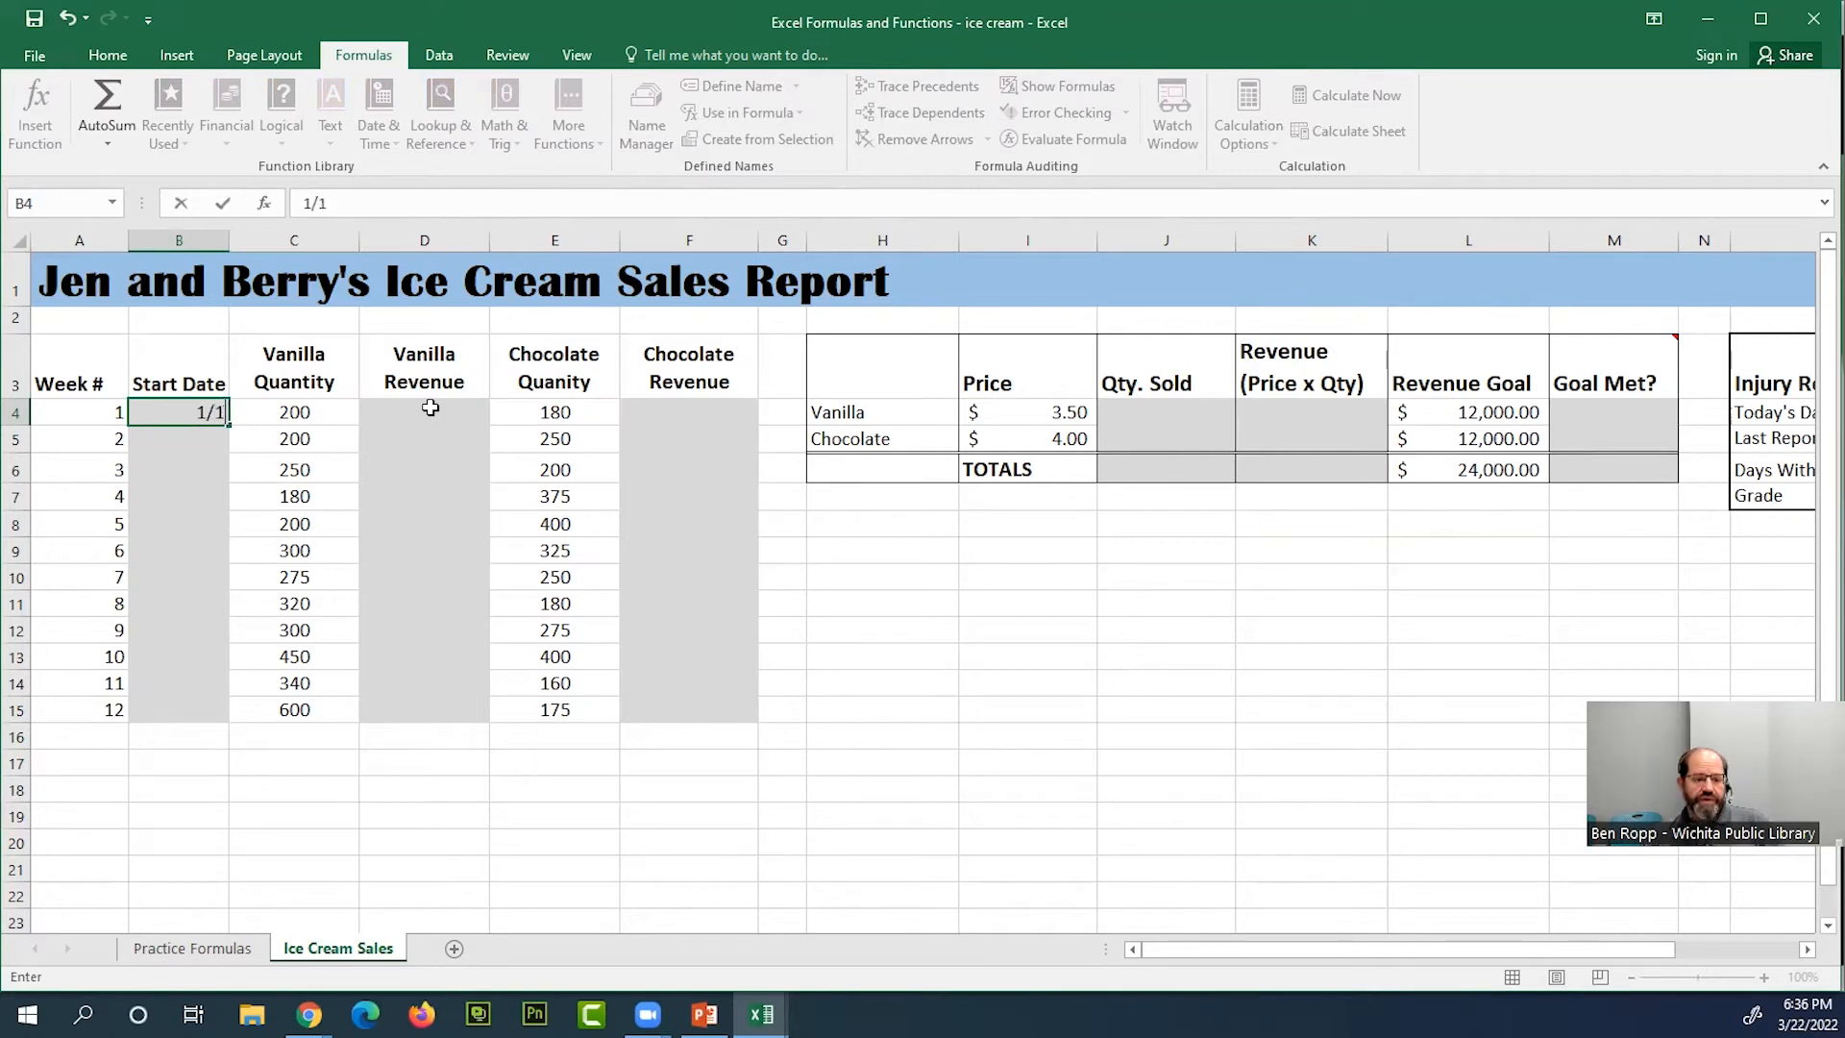
key("Return")
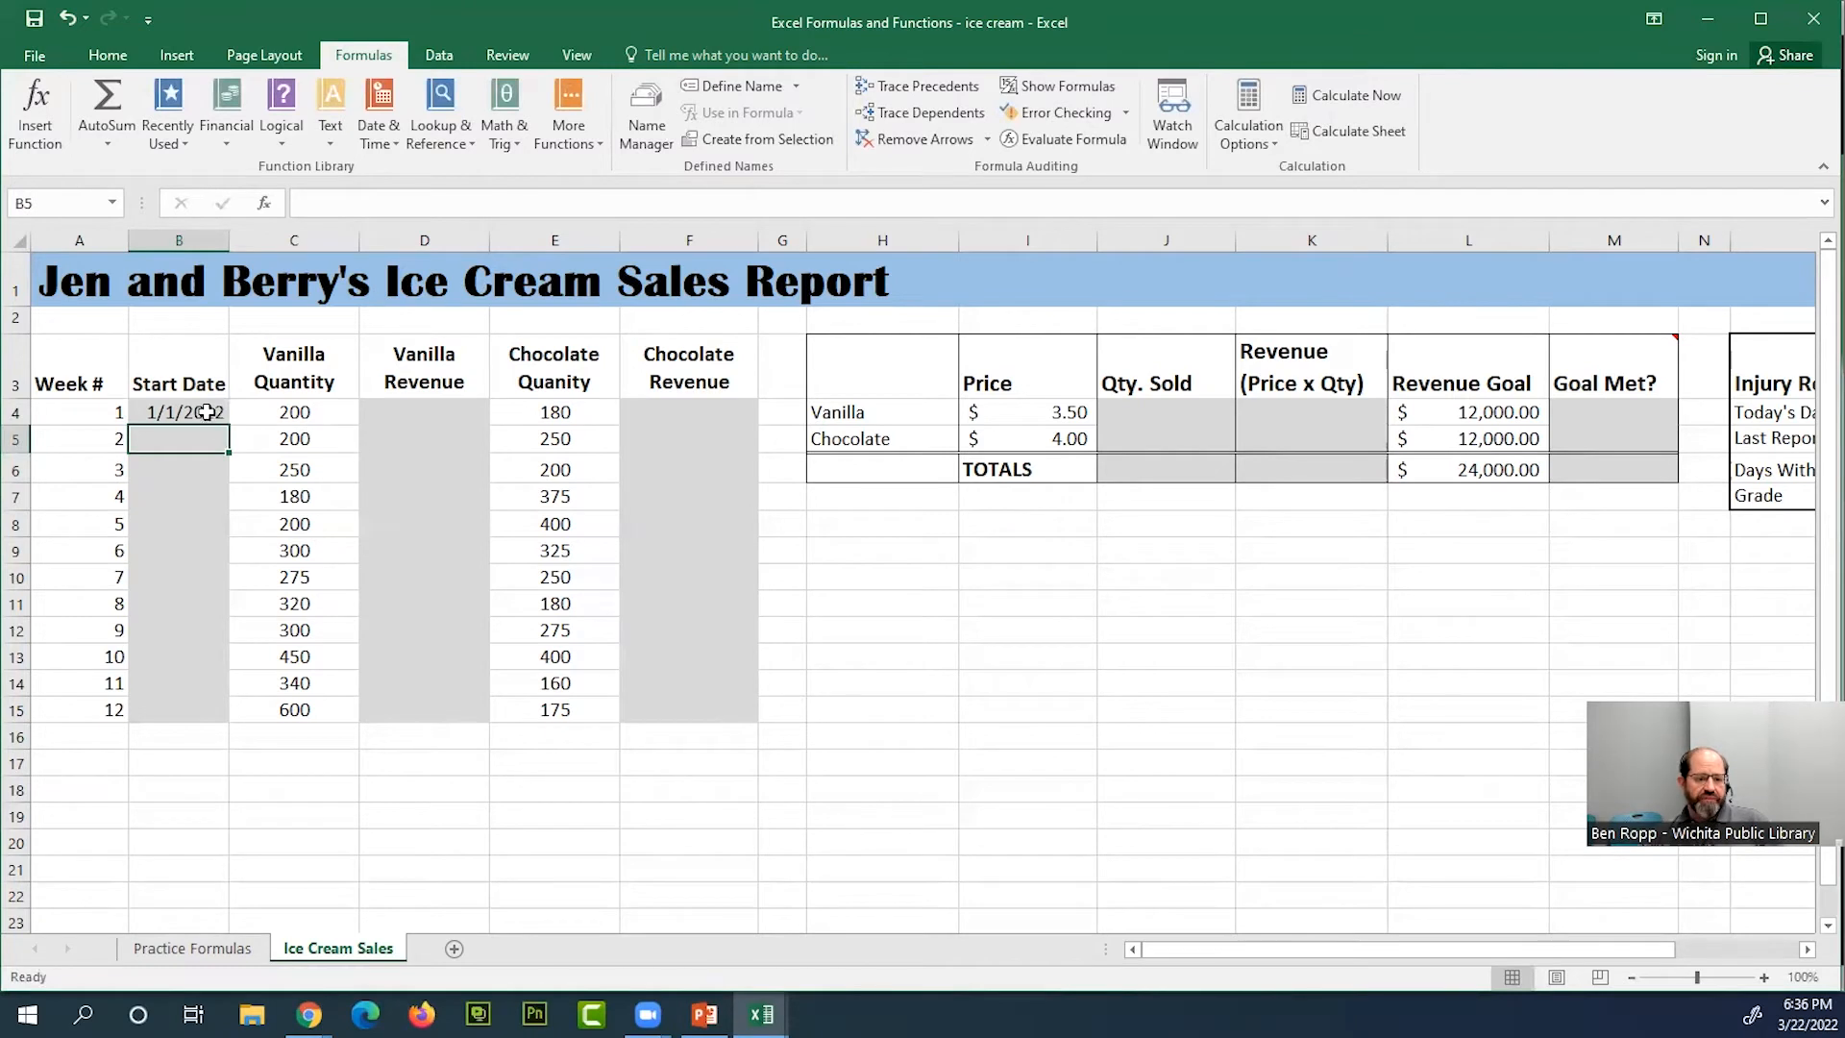
Enter 1/1 in B5 as the formula =1/1 and recheck how the cell evaluates it
left_click(360, 200)
type("1/1")
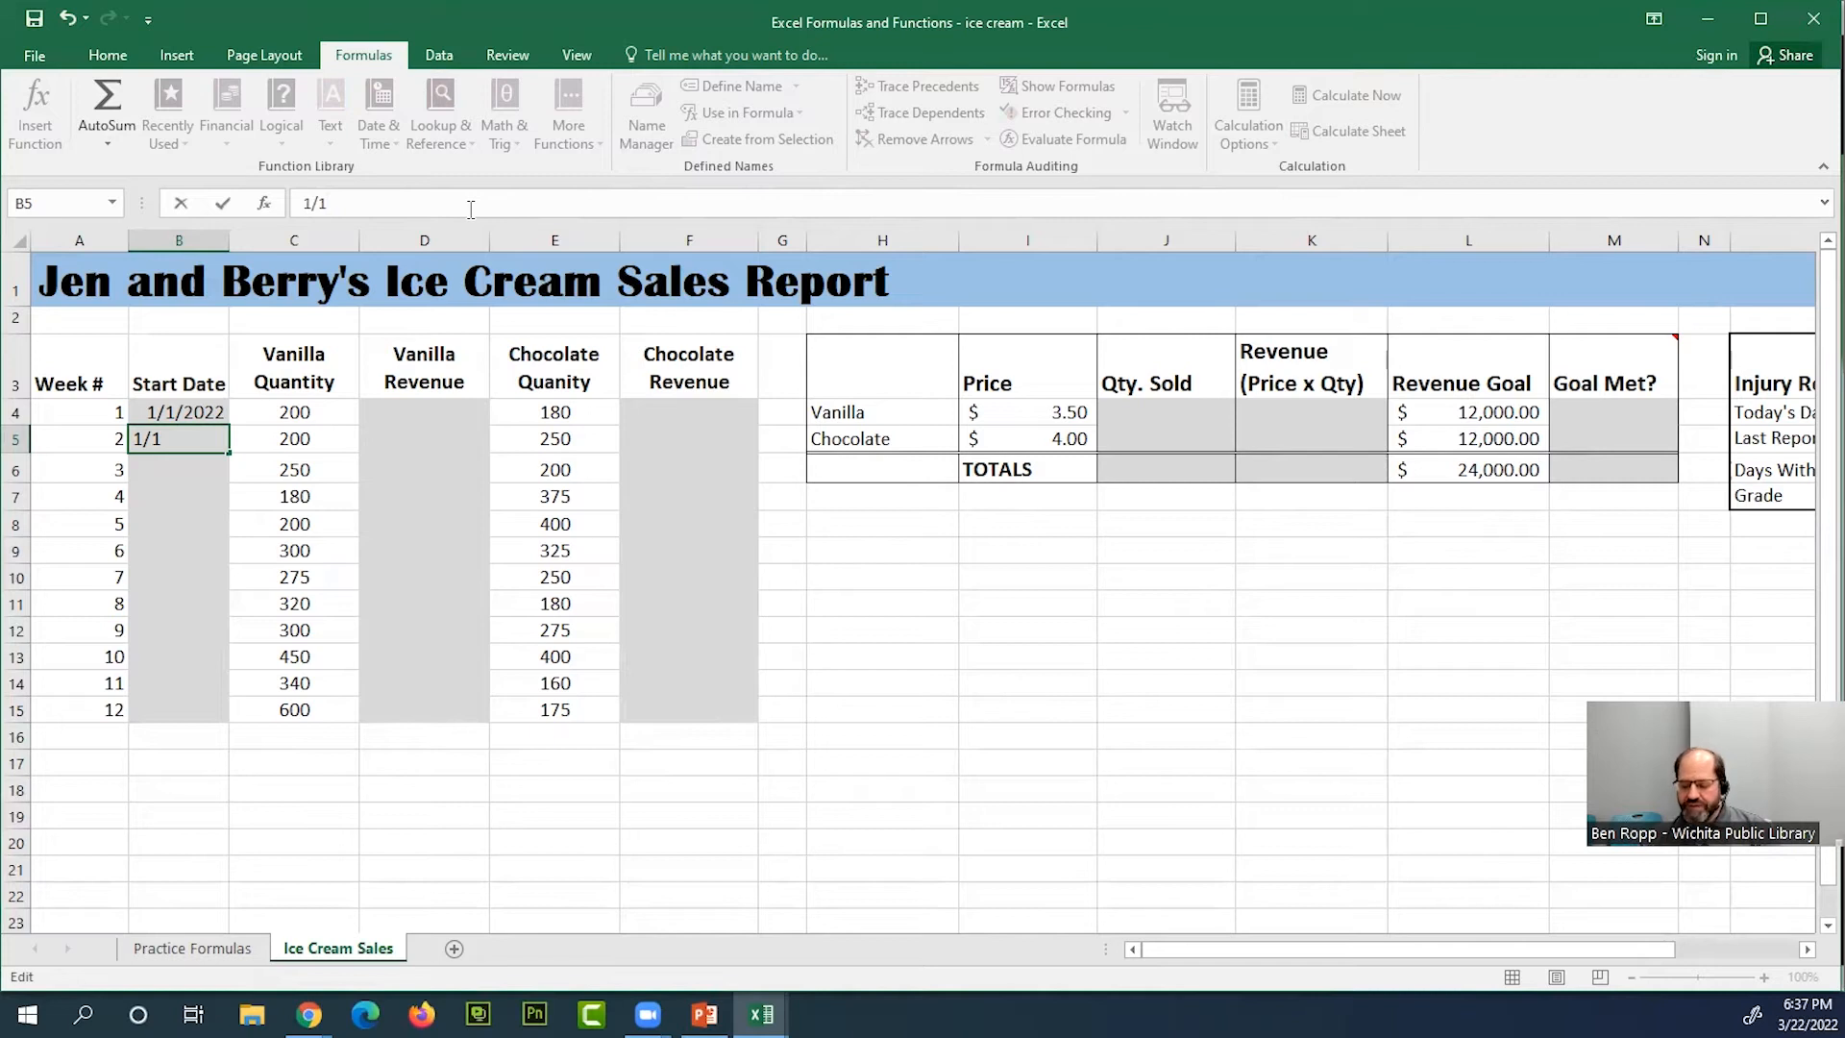
type("=")
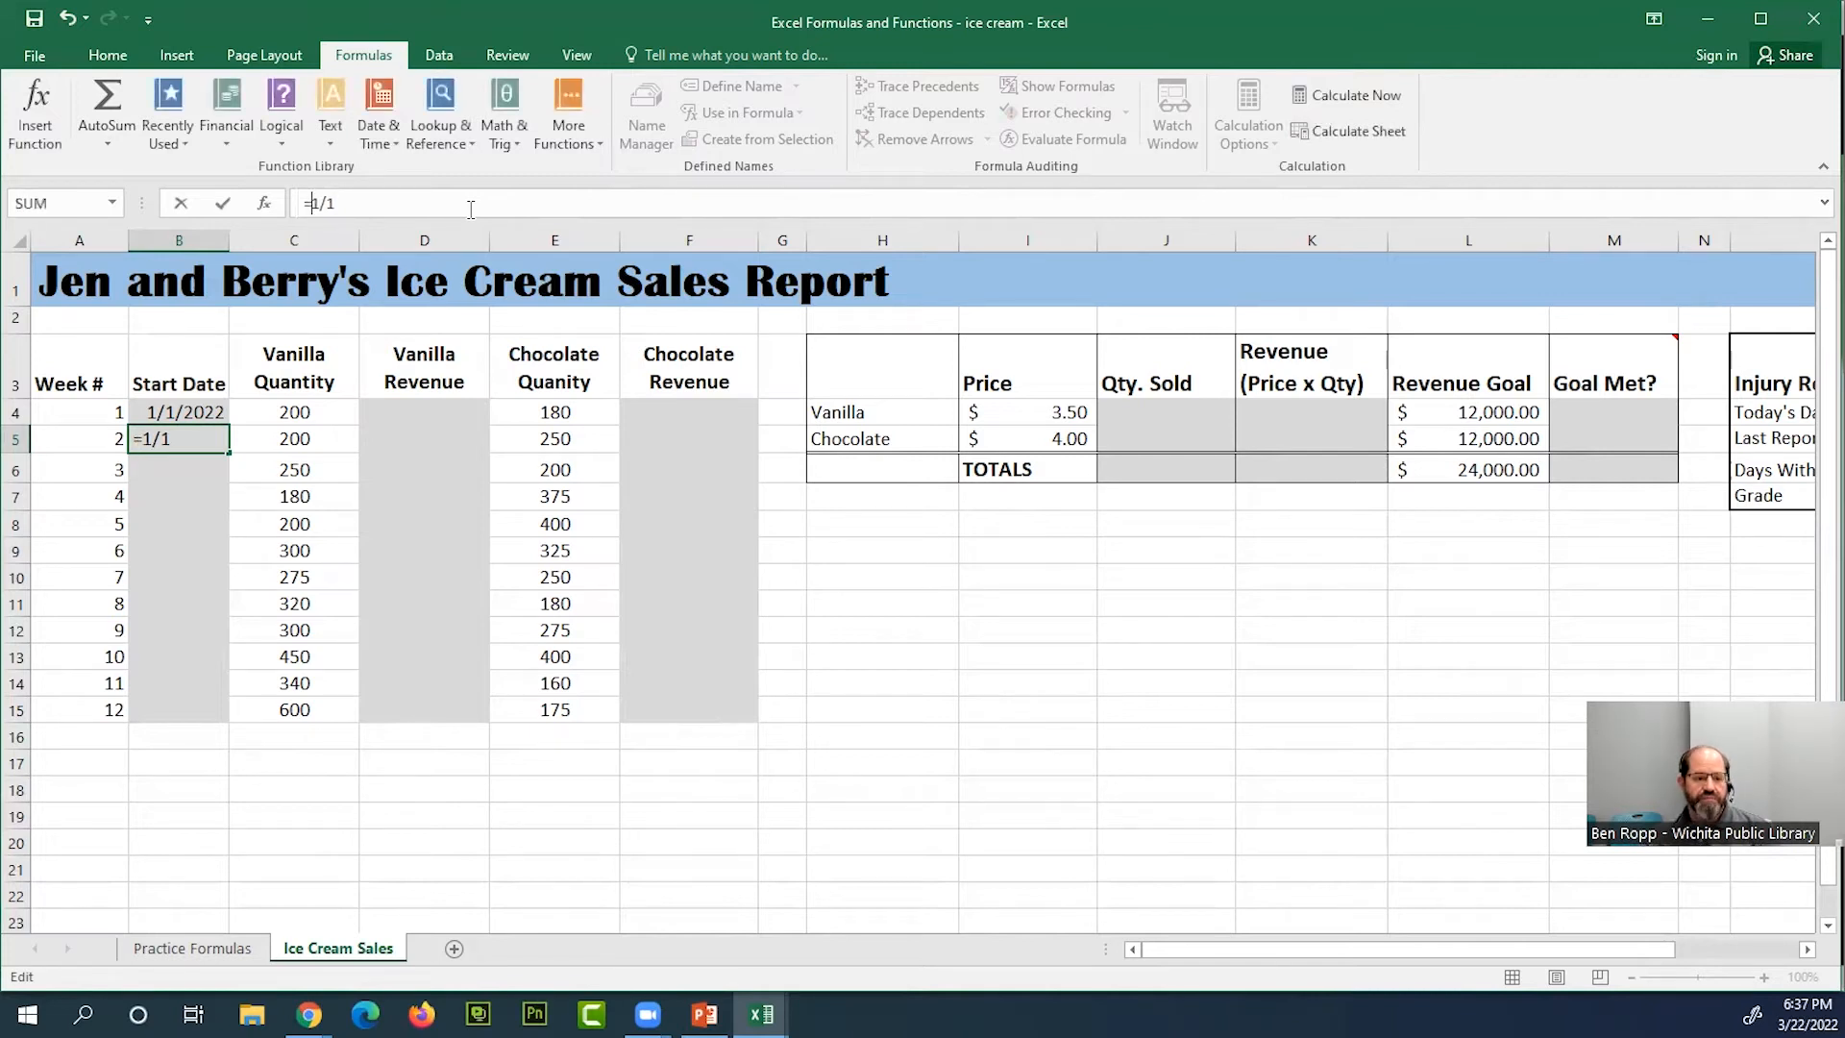
key("Return")
left_click(205, 437)
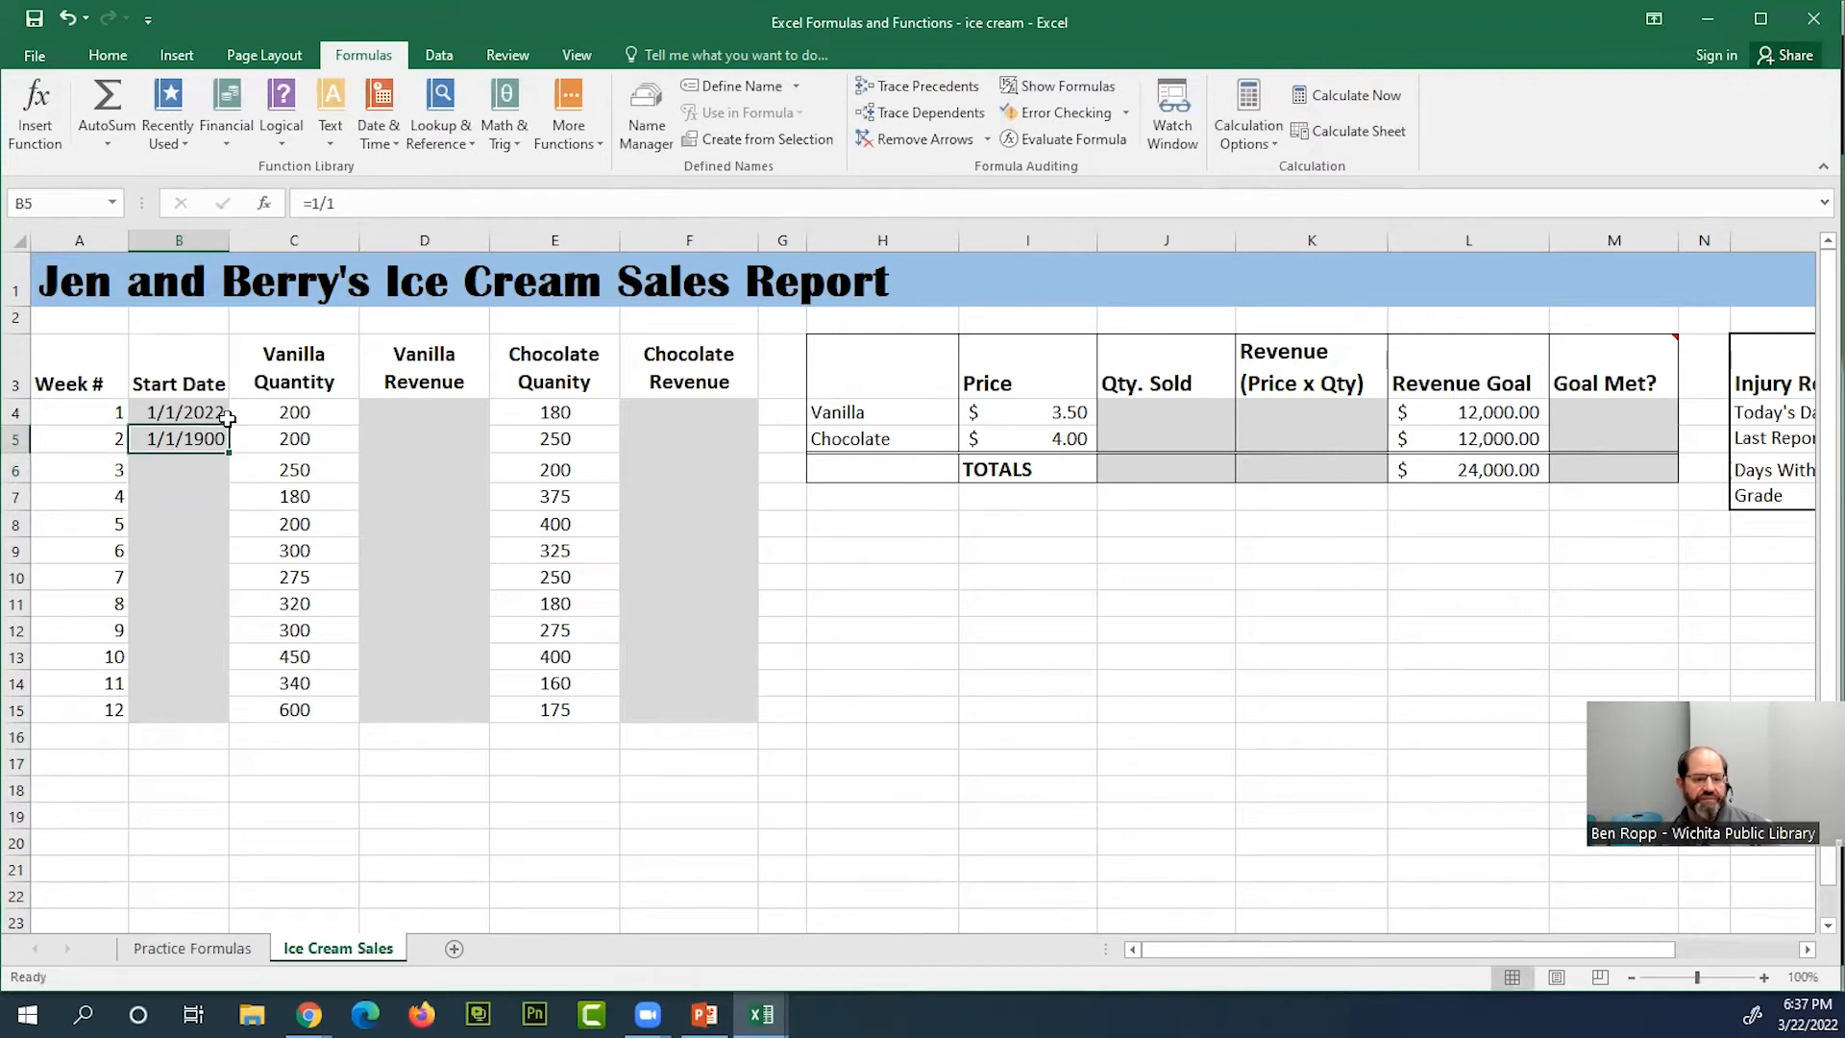
left_click(353, 201)
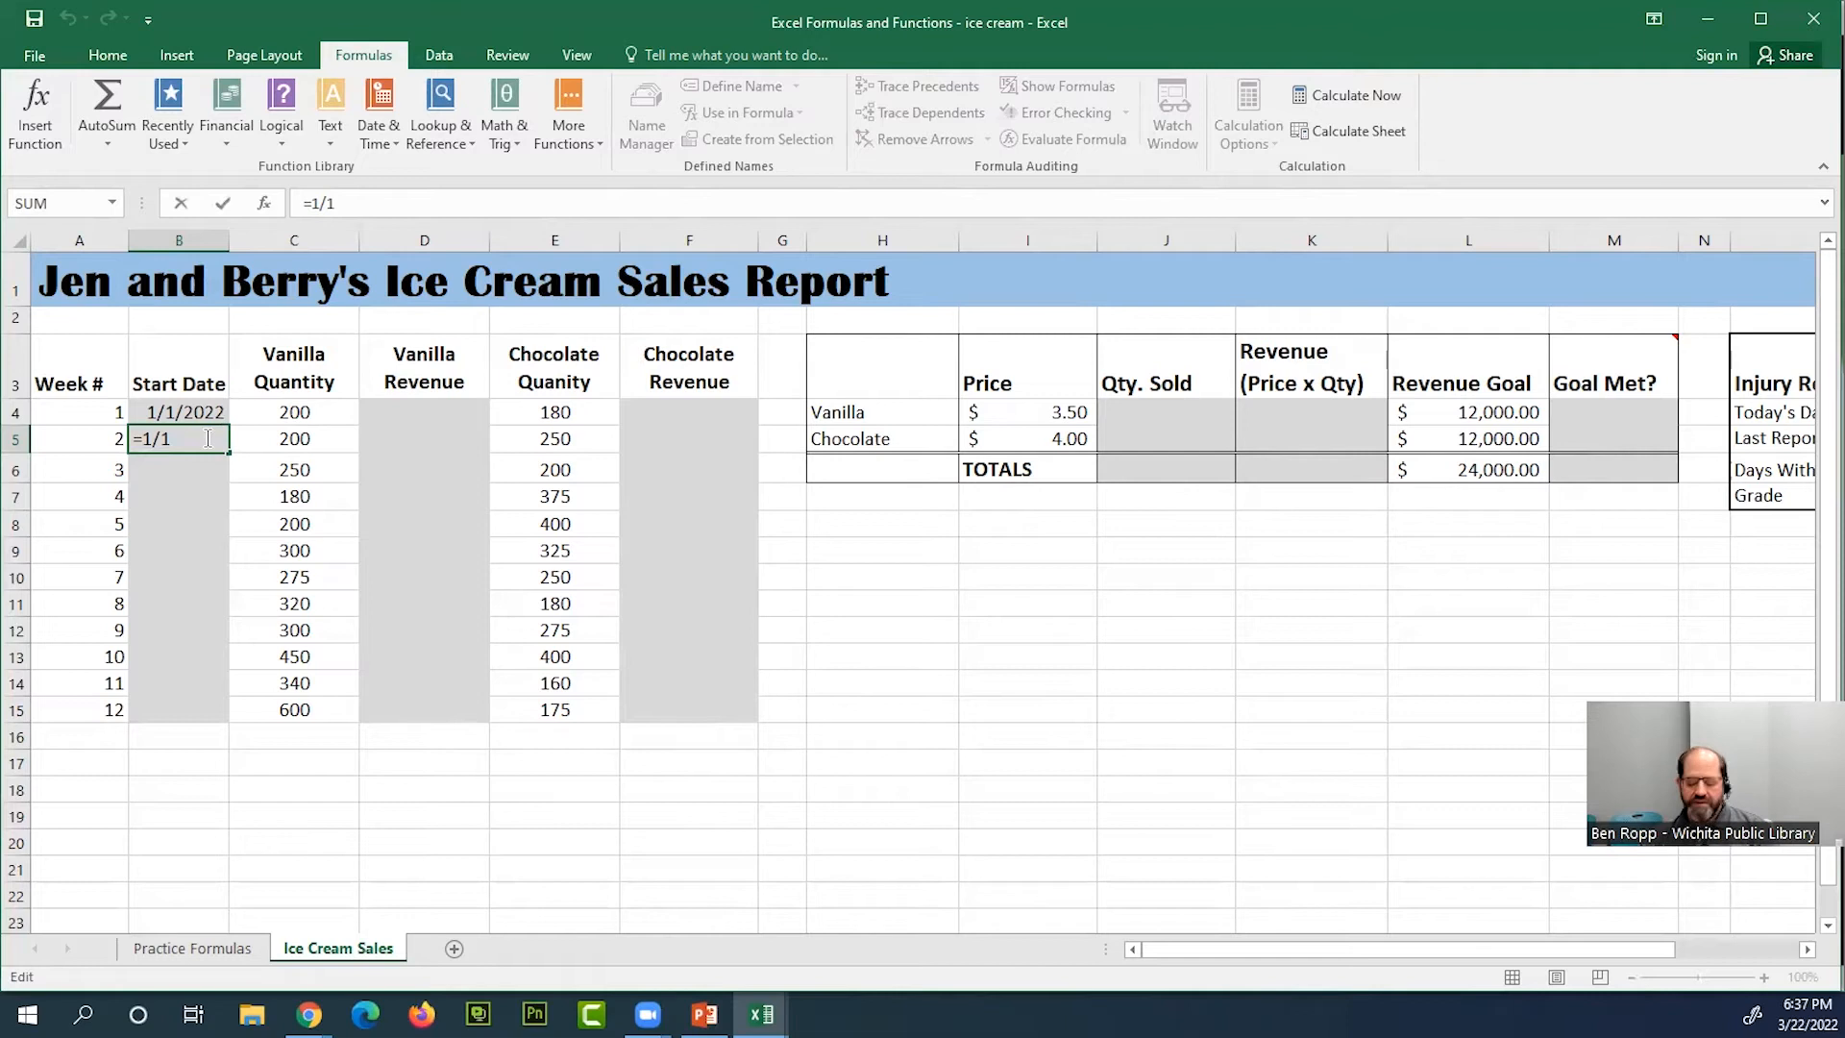
key("Return")
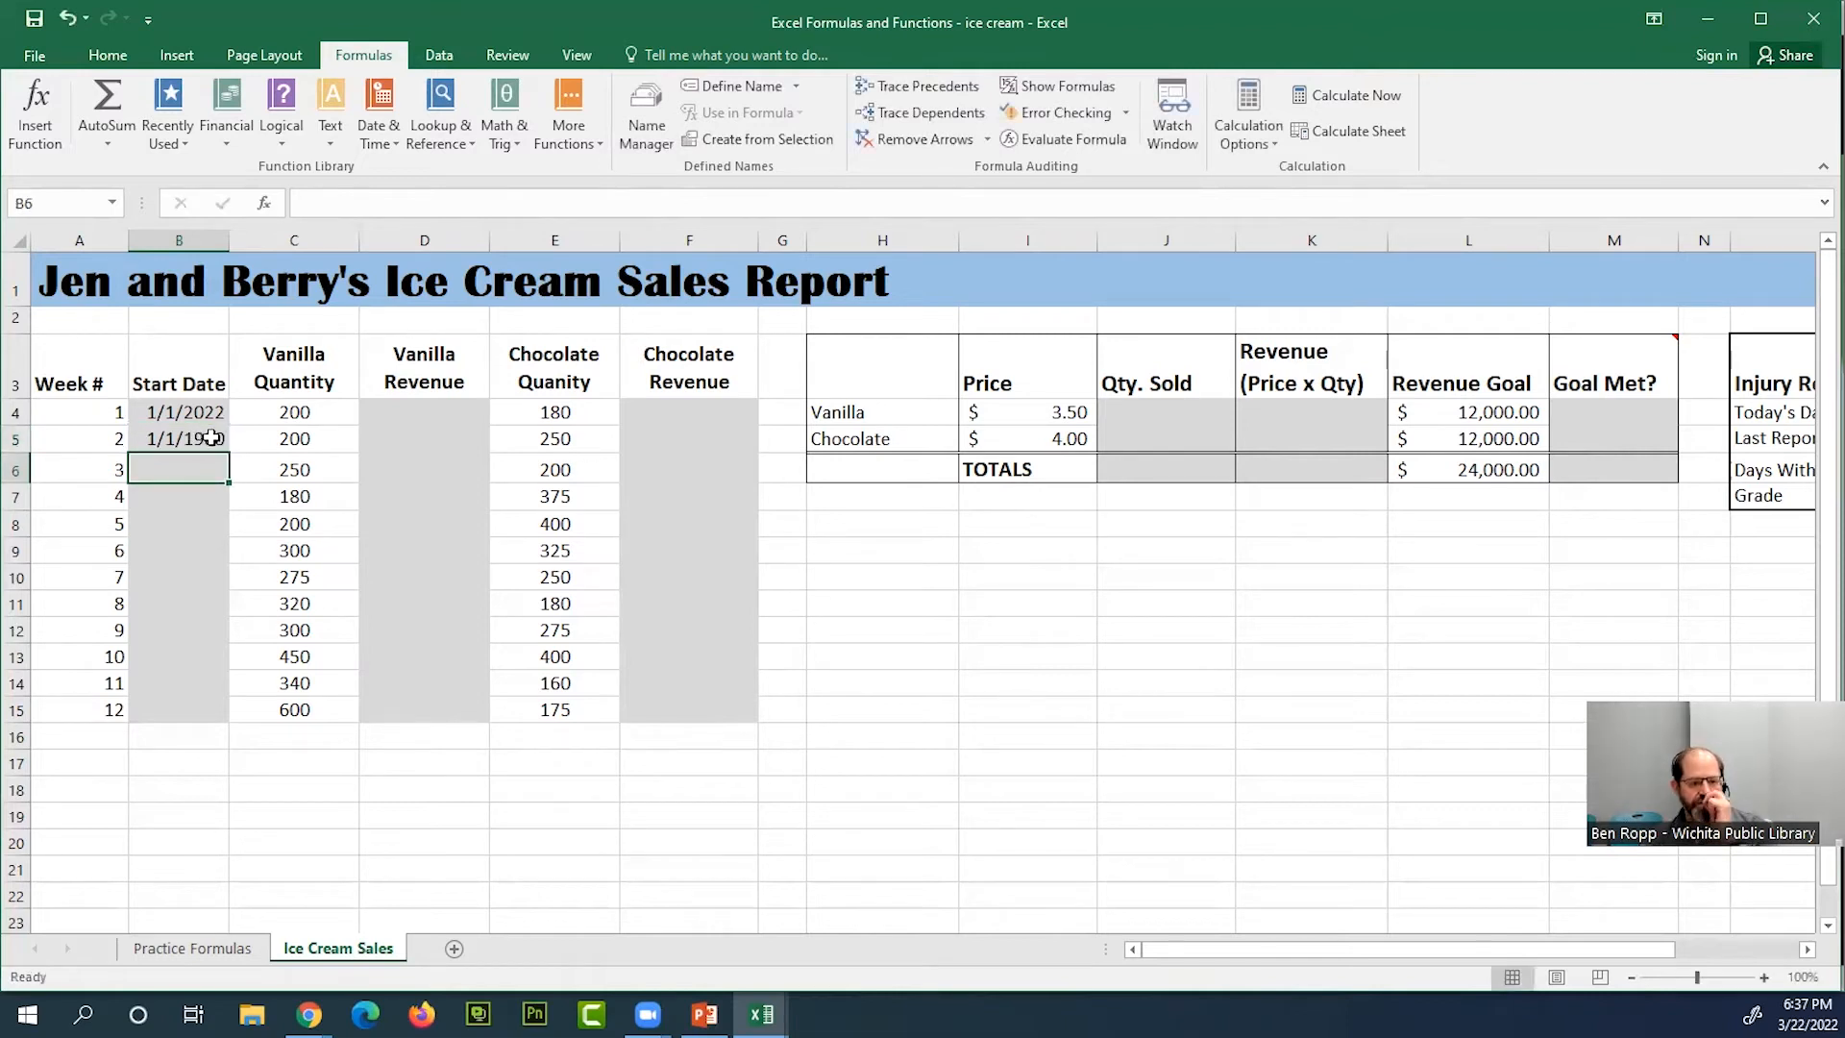
Delete the test formula =1/1 from B5
key("F2")
left_click(221, 438)
left_click(381, 201)
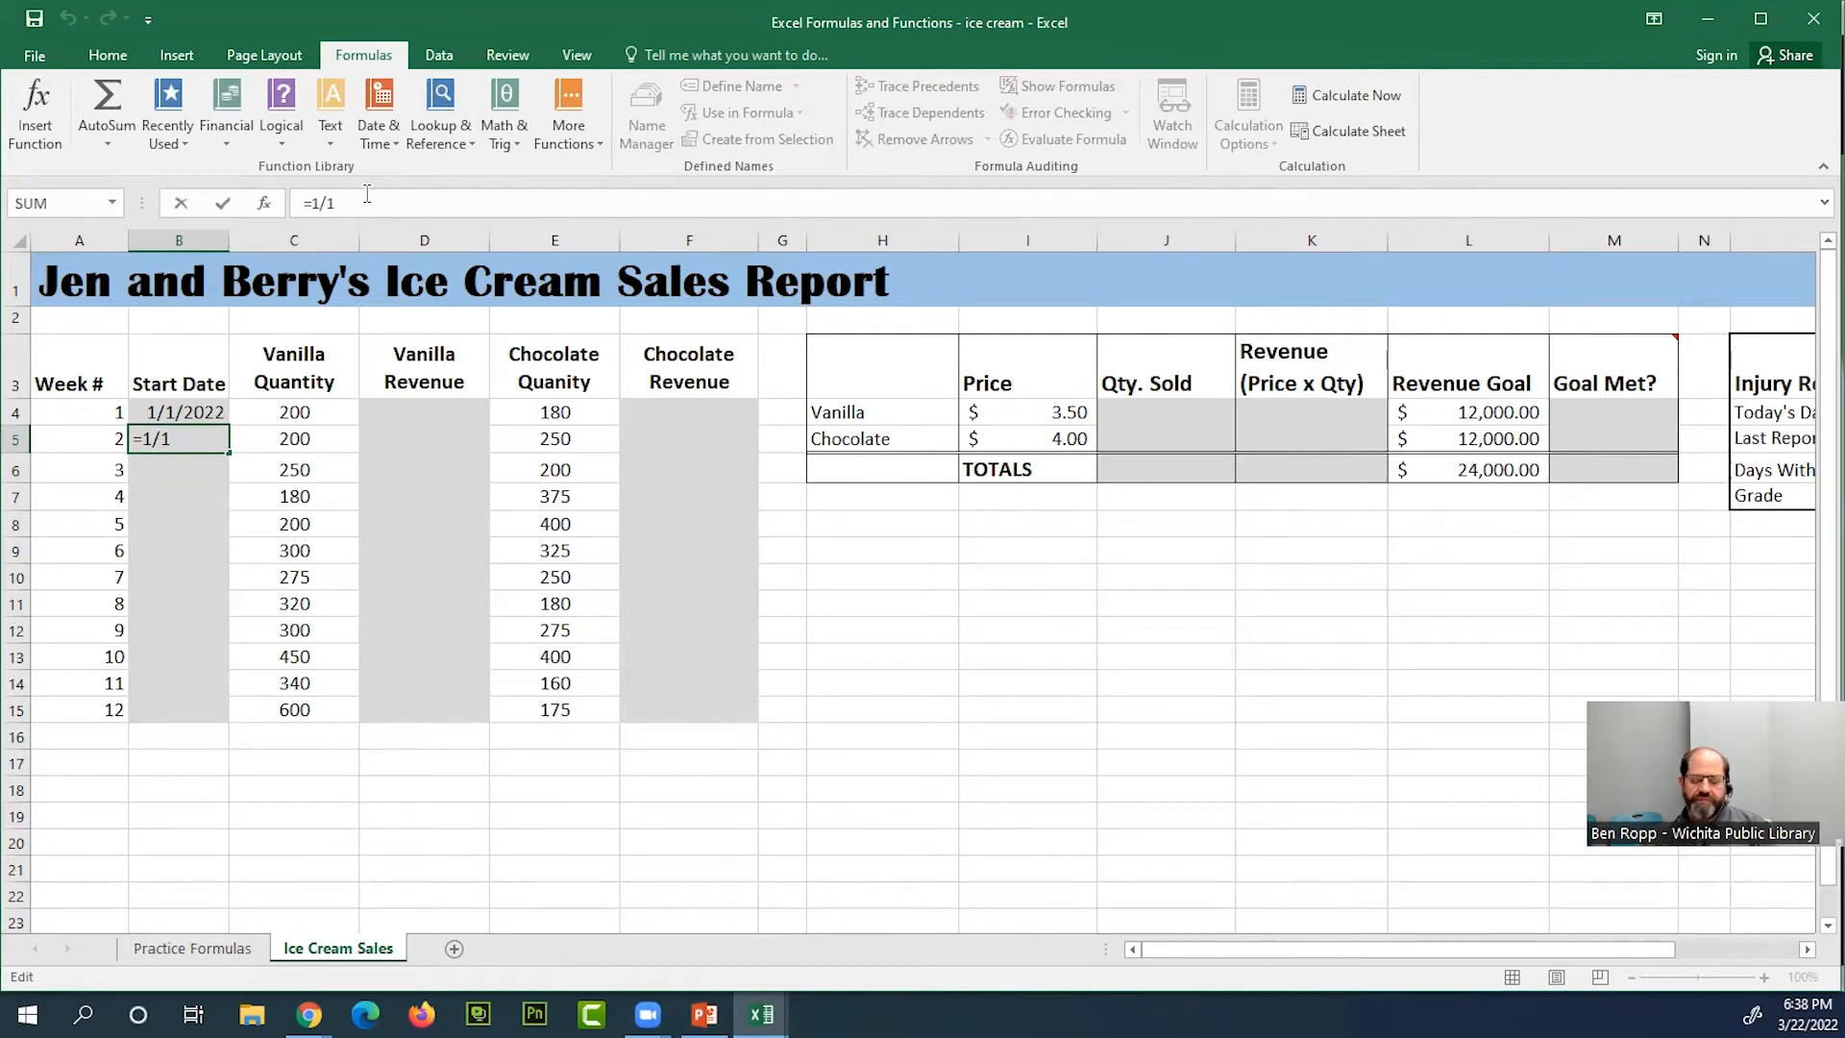
key("BackSpace")
key("BackSpace")
key("BackSpace")
key("BackSpace")
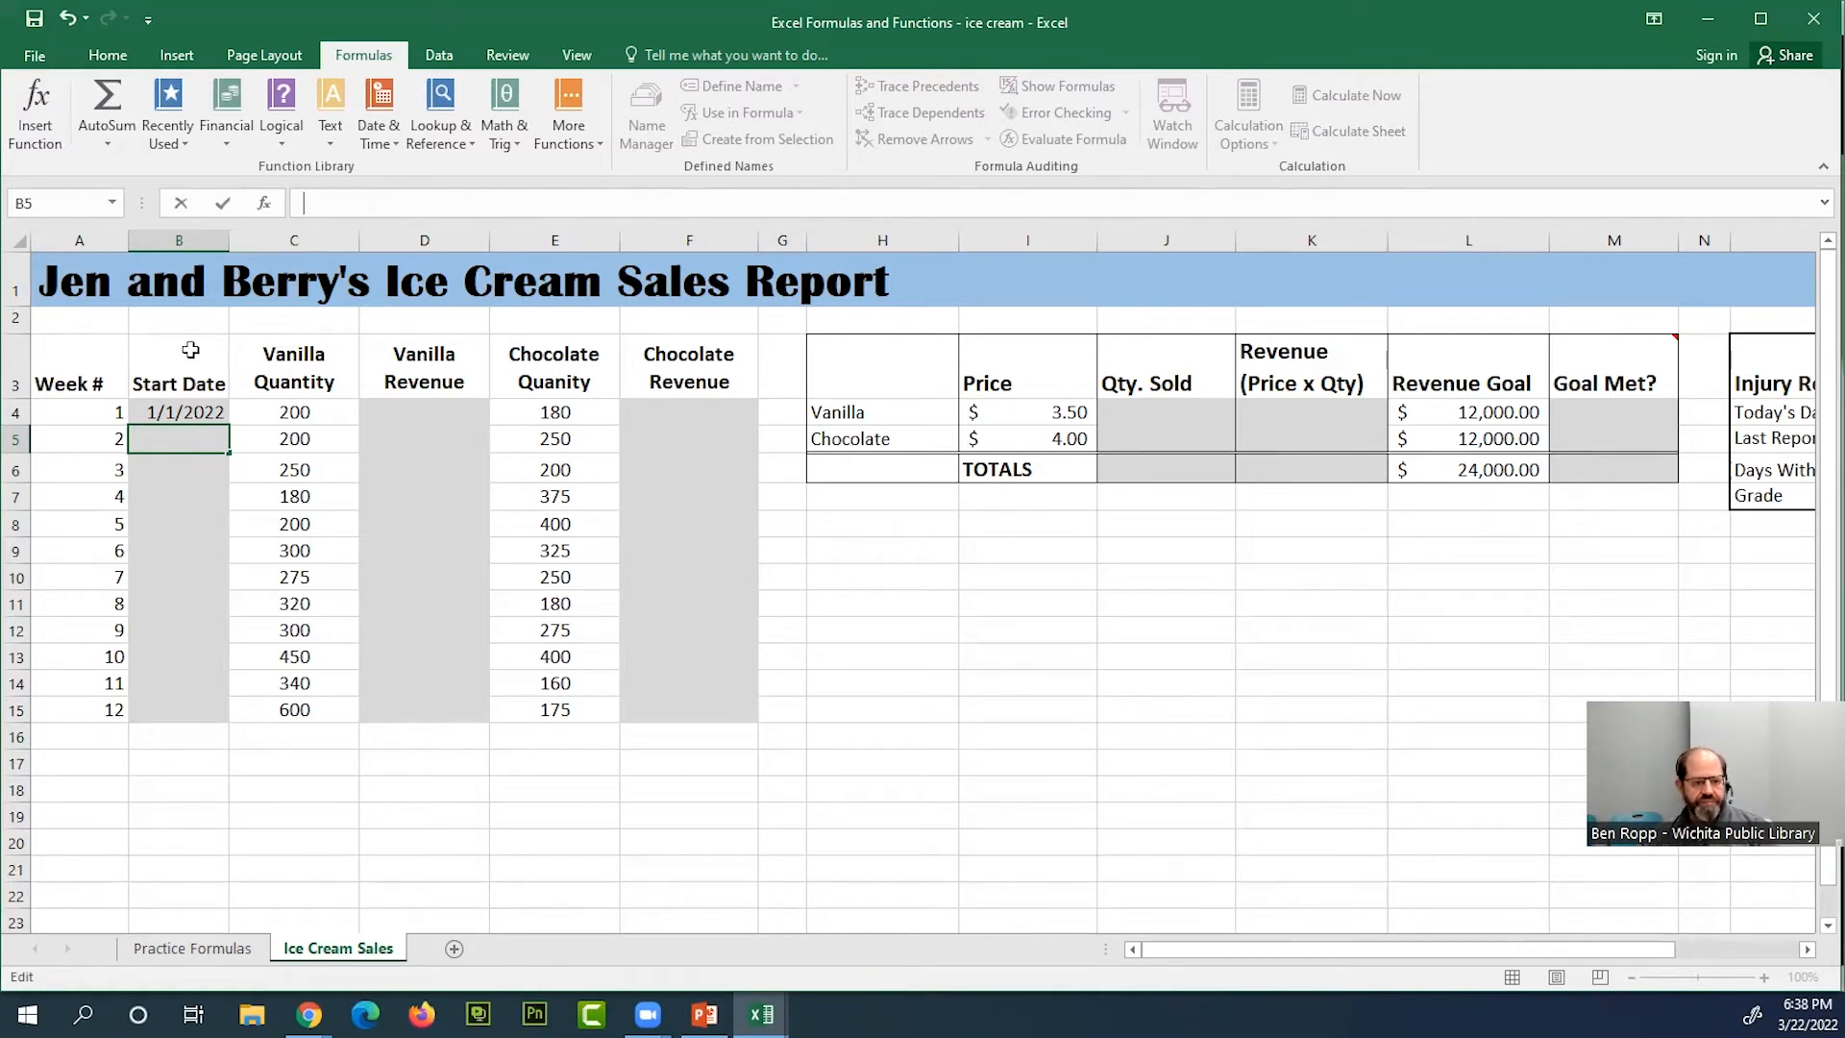
Try filling the start date from B4 down to B15, inspect the filled dates against the week numbers, and undo the fill
left_click(212, 415)
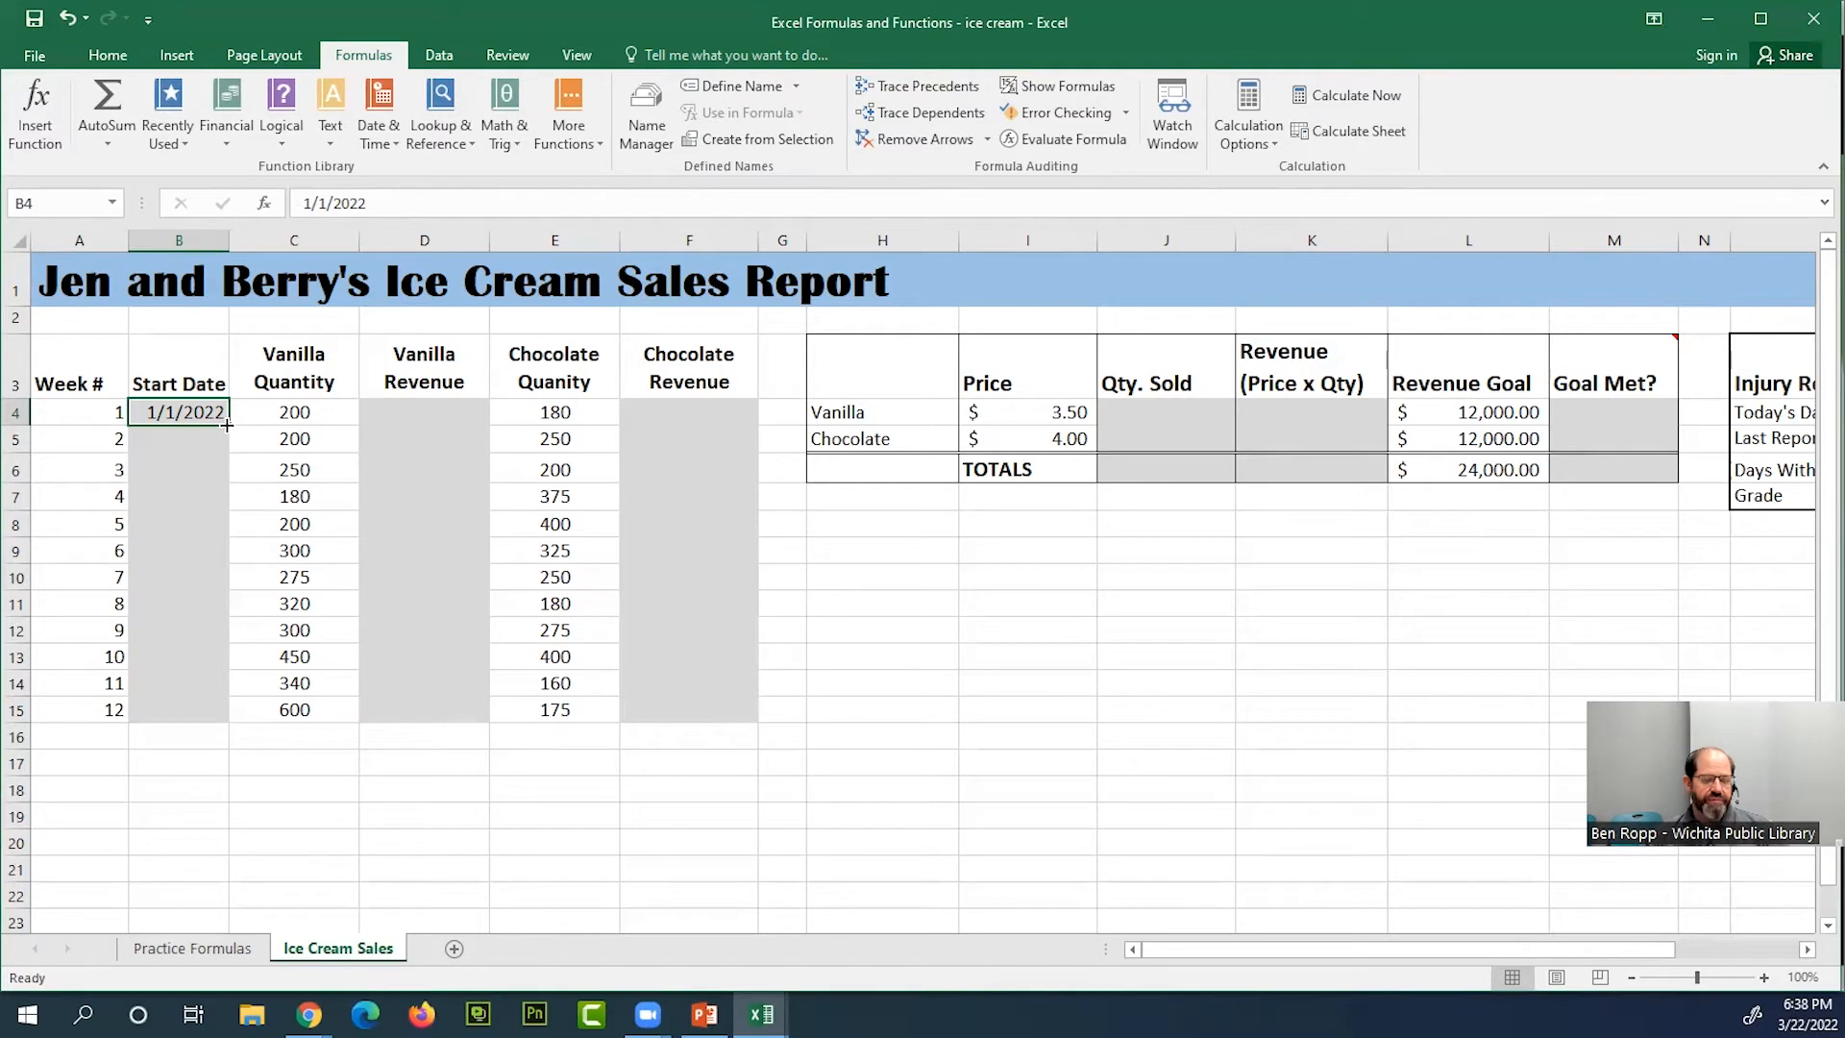
left_click_drag(227, 424, 228, 716)
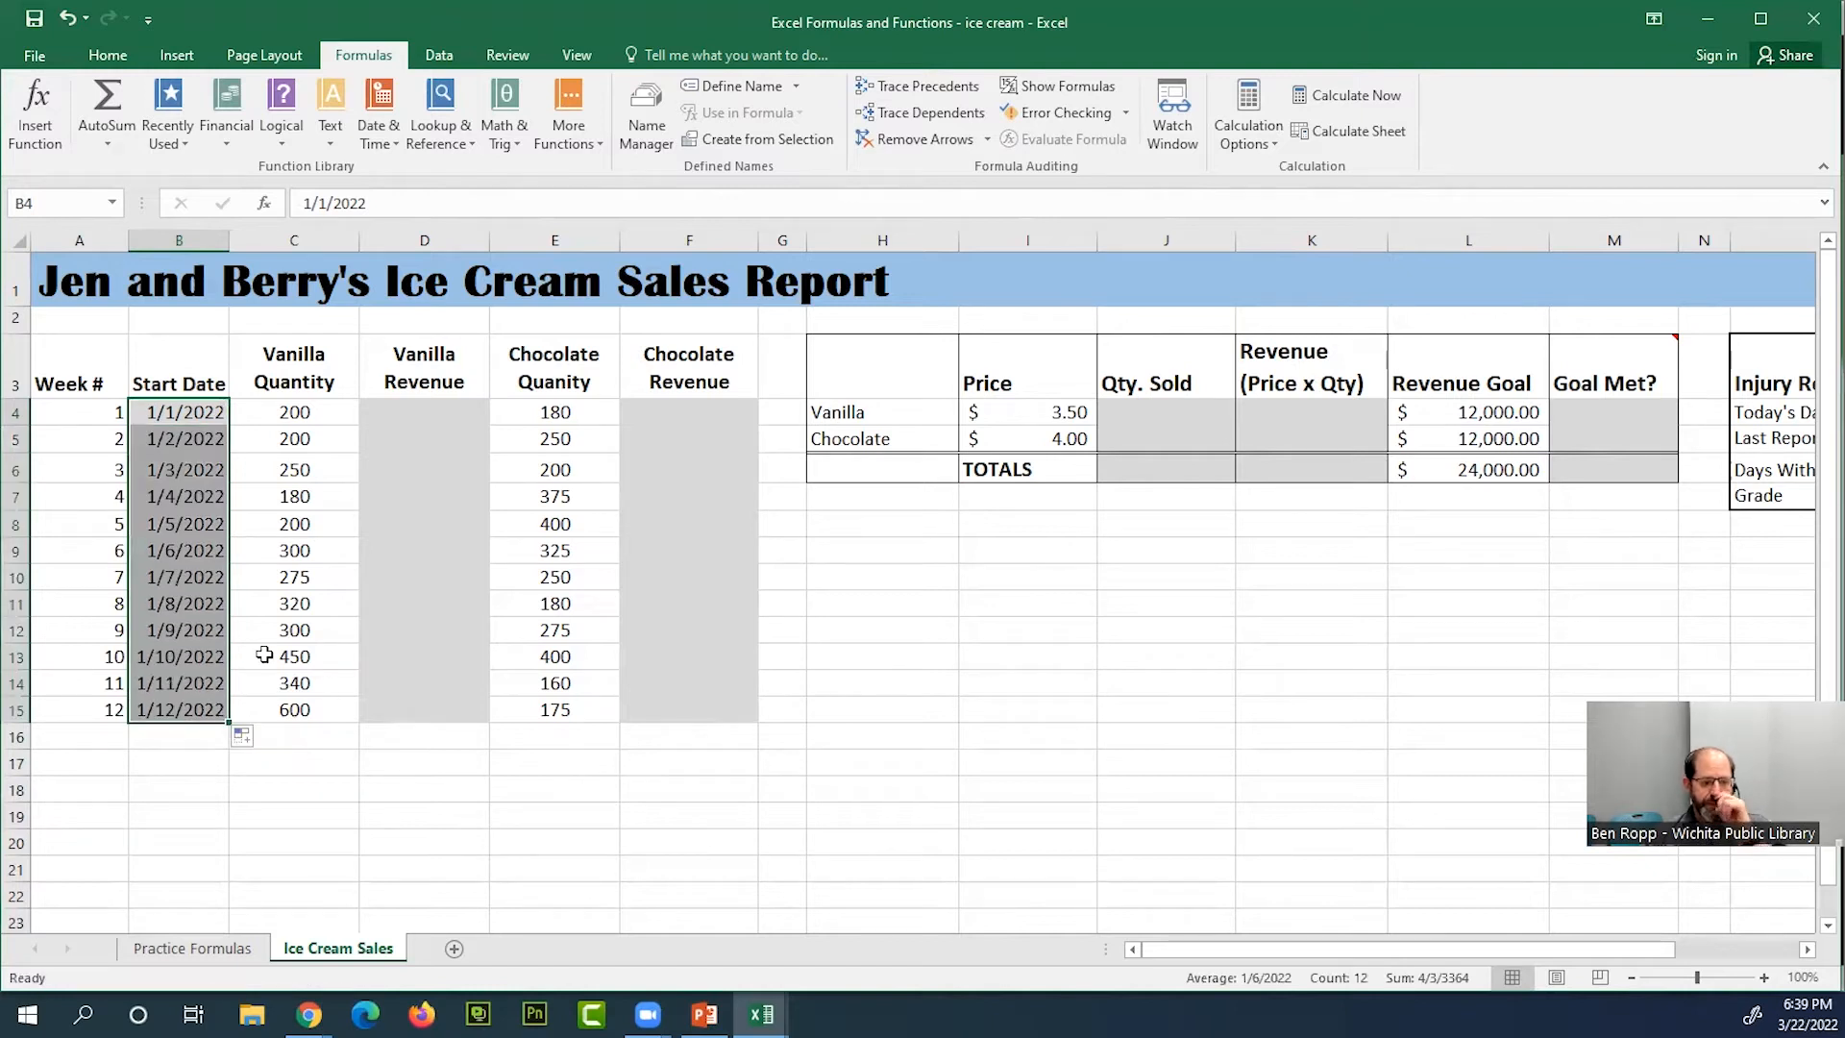
left_click(206, 434)
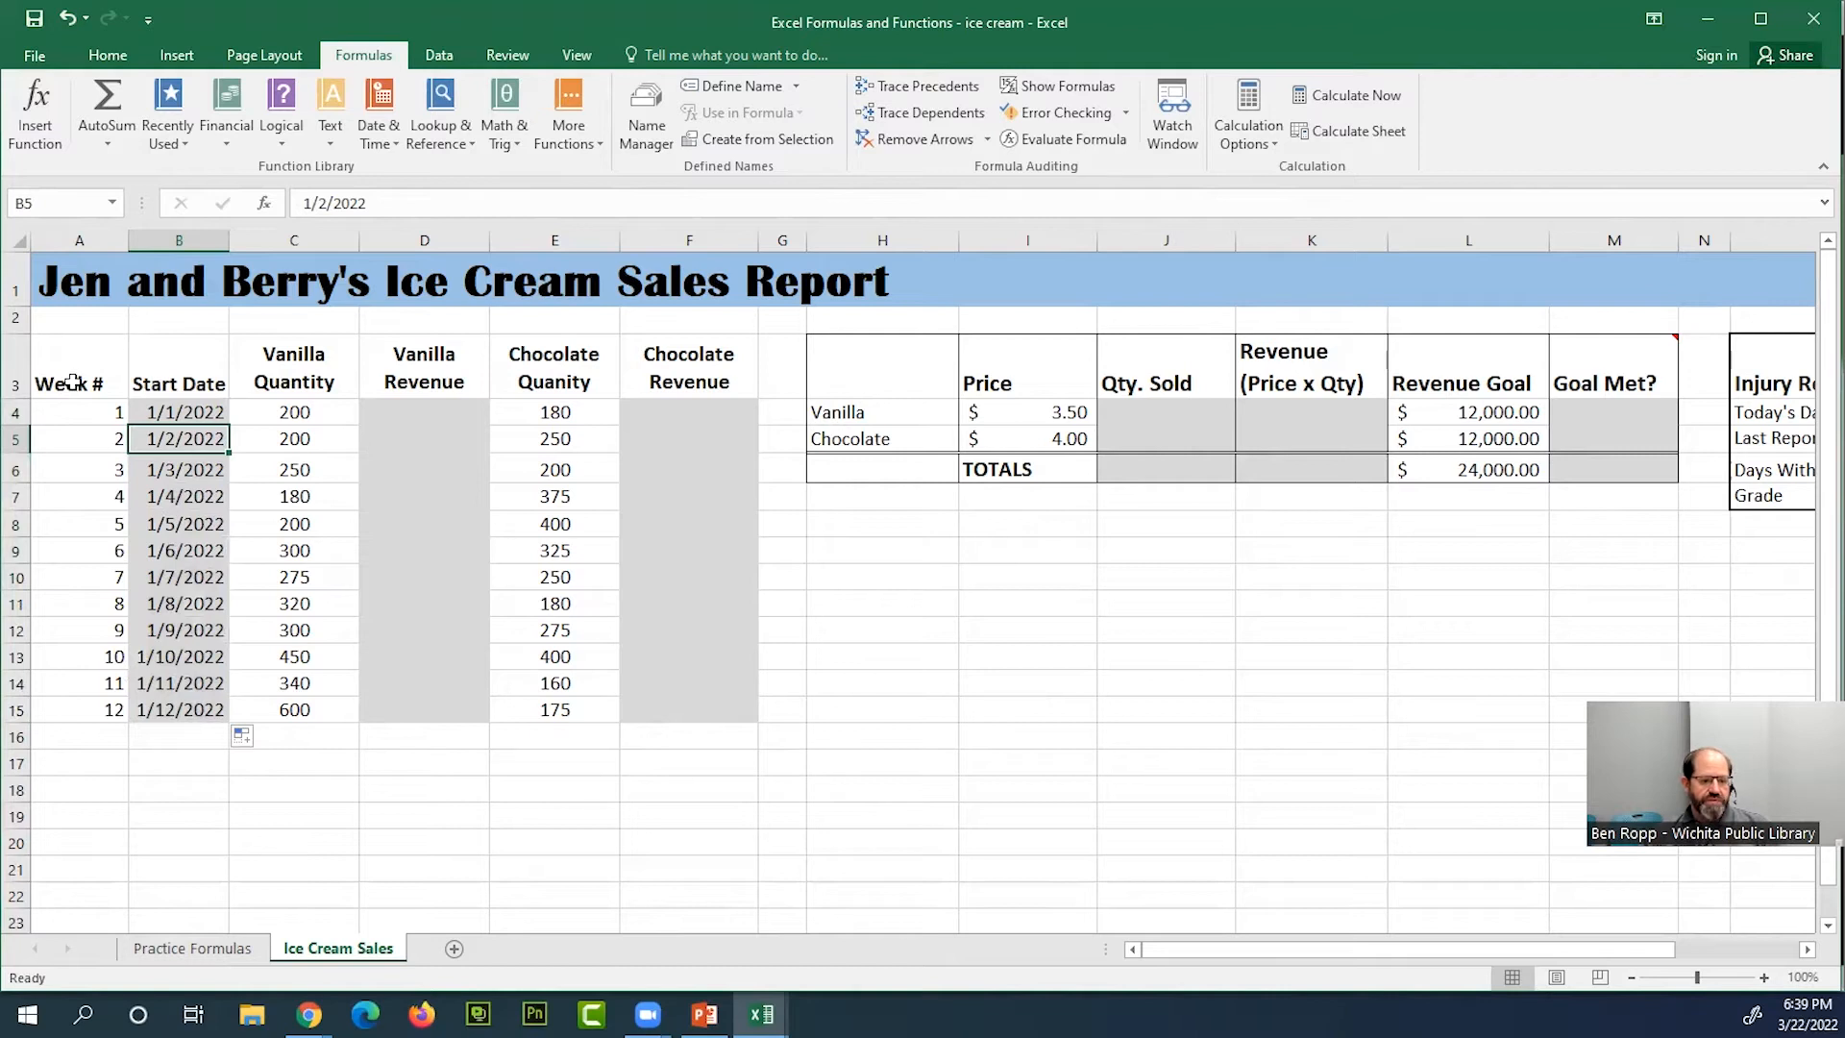
left_click(100, 413)
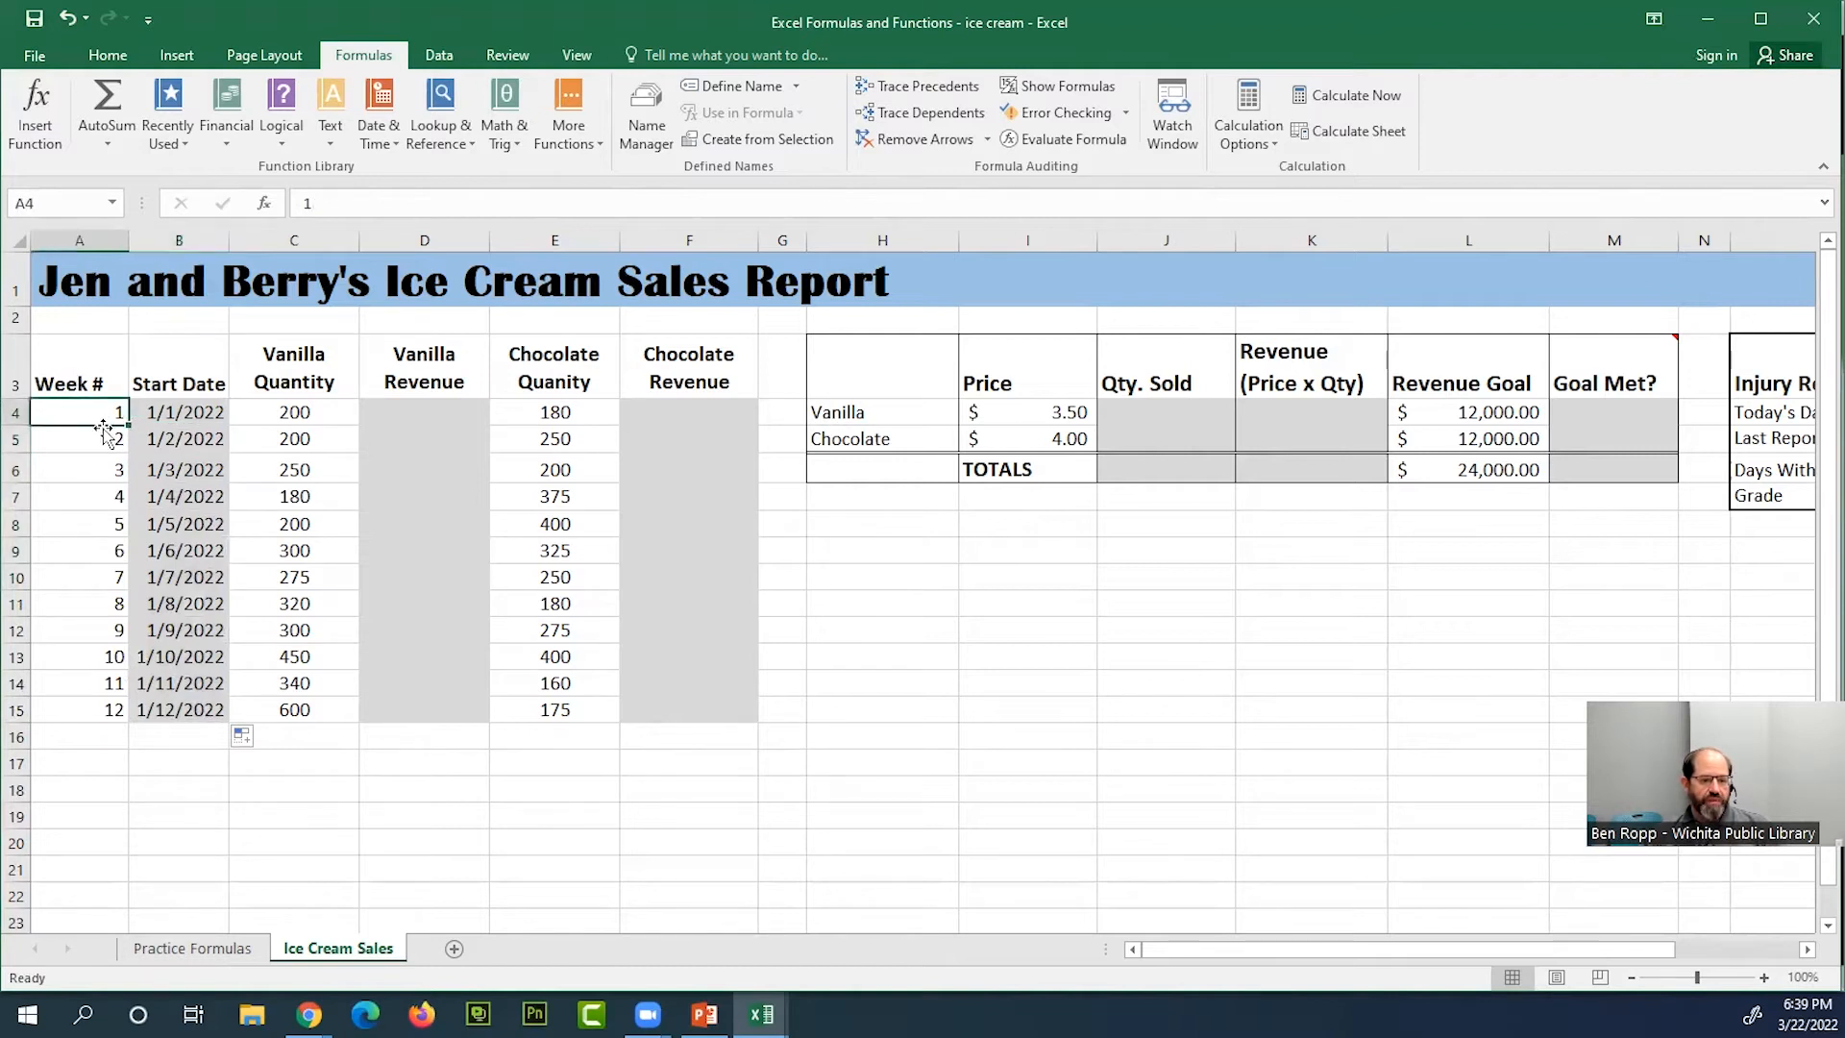
left_click(202, 413)
left_click(210, 432)
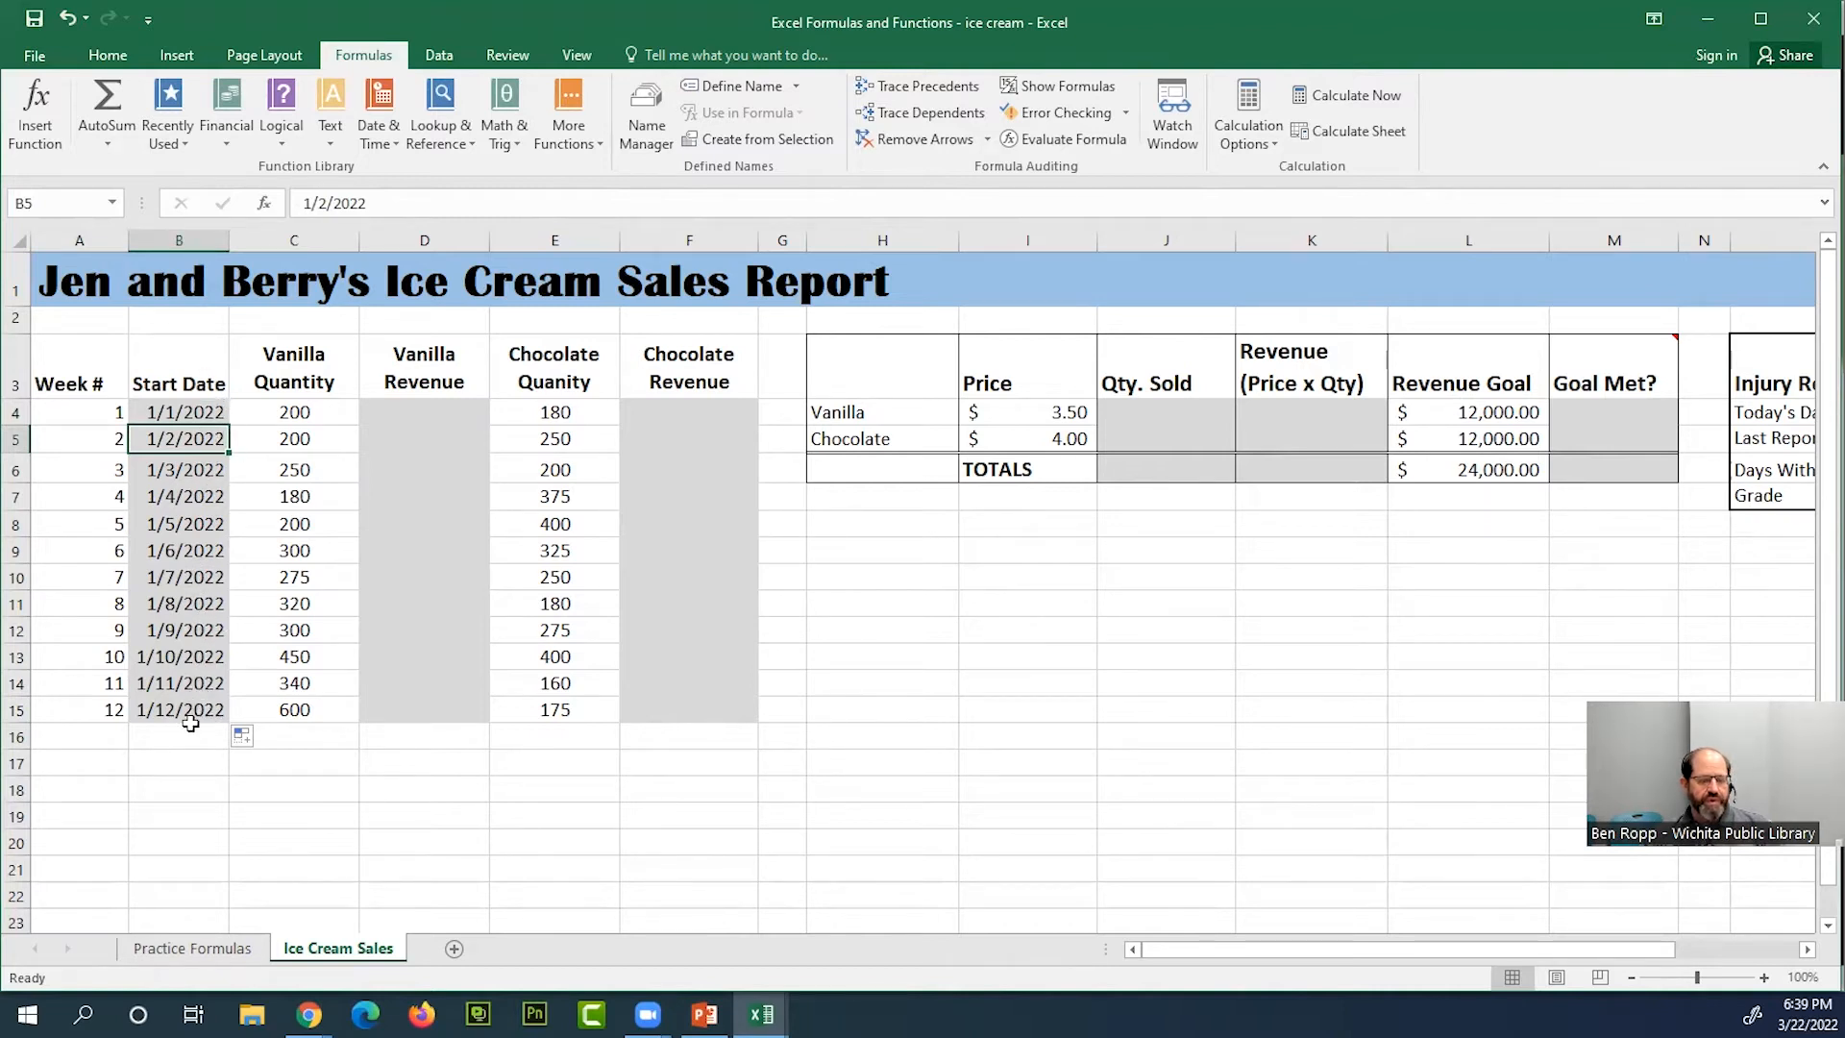
left_click(188, 414)
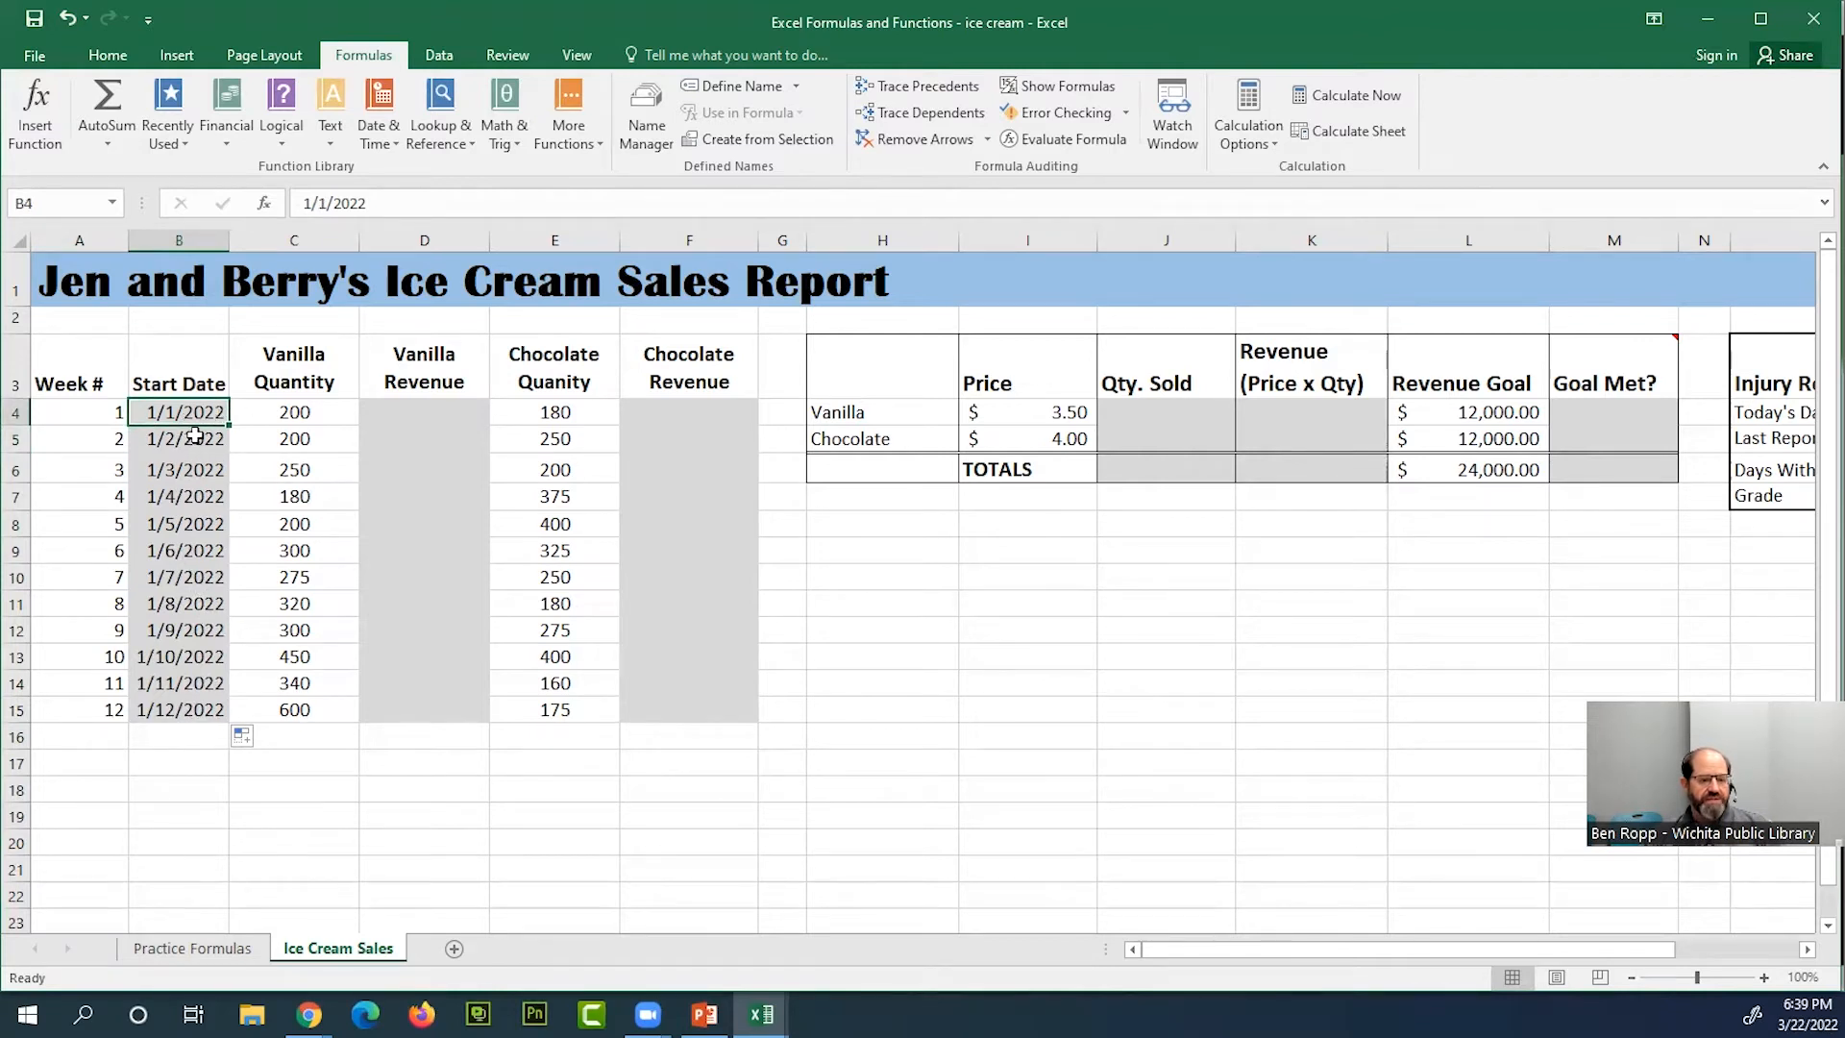
left_click(193, 438)
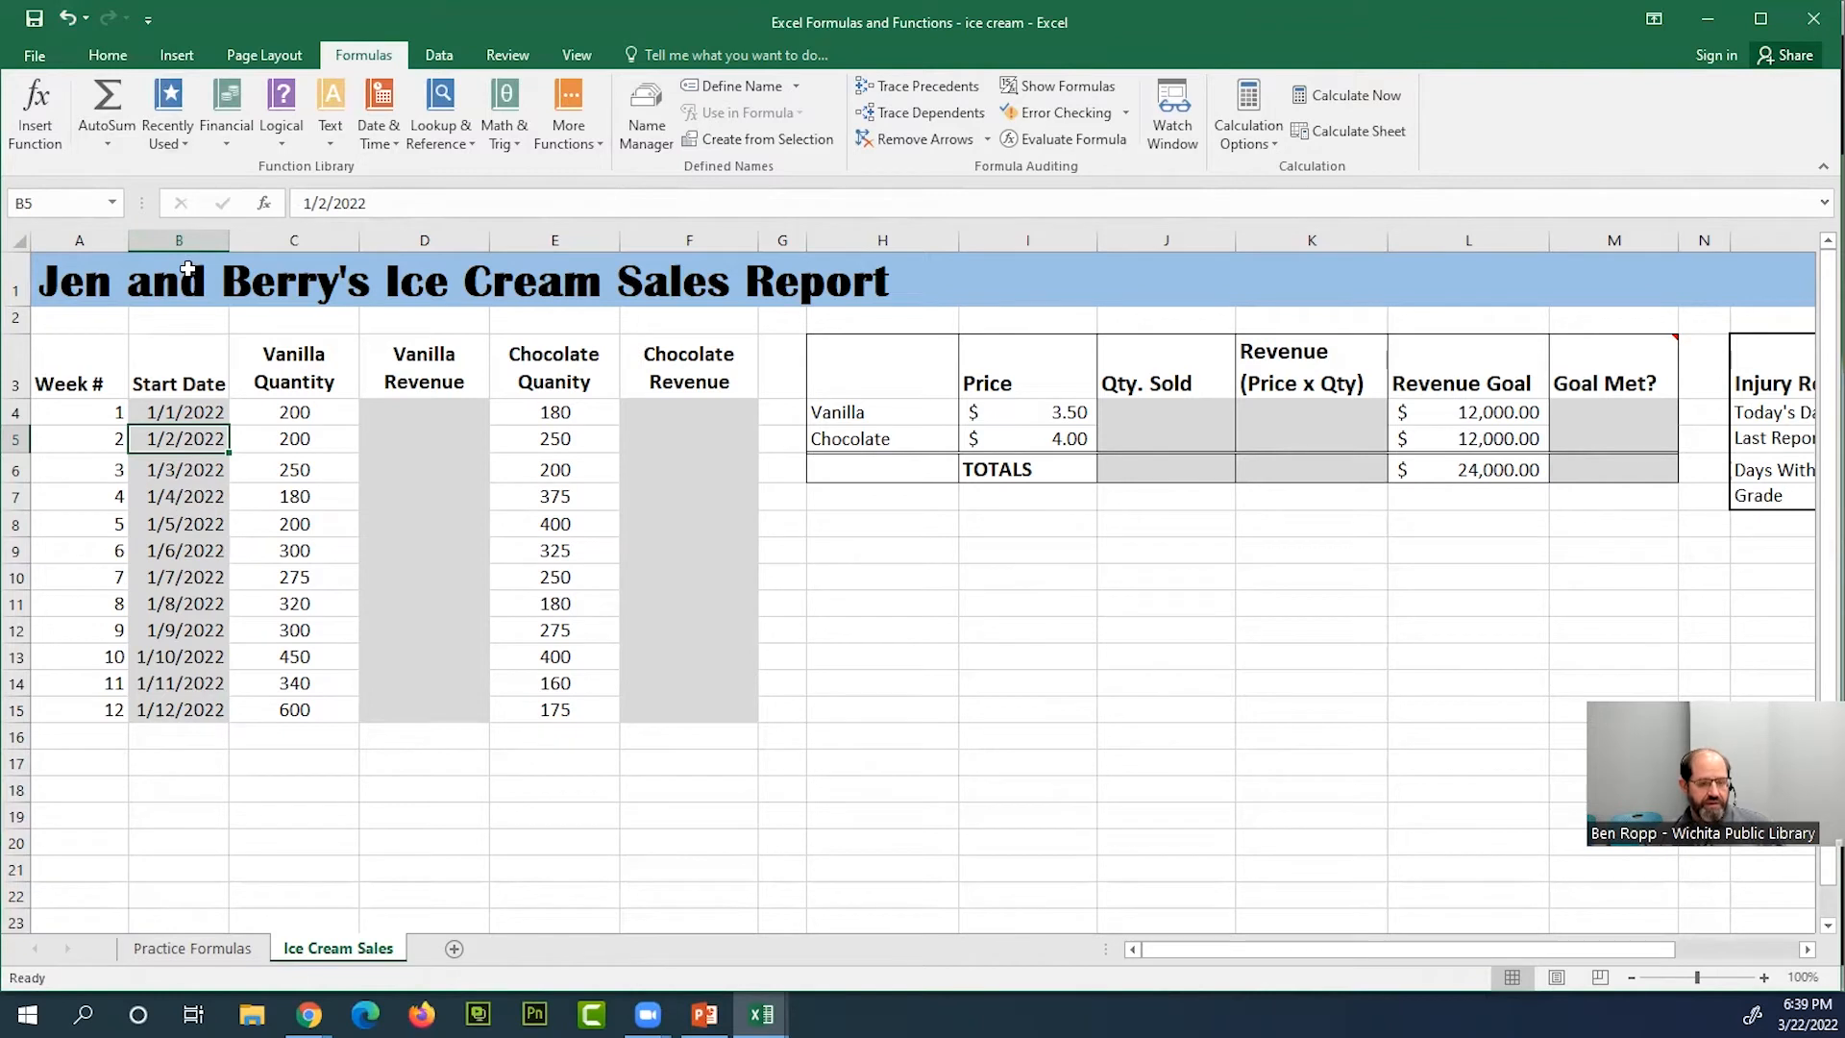
key("ctrl+z")
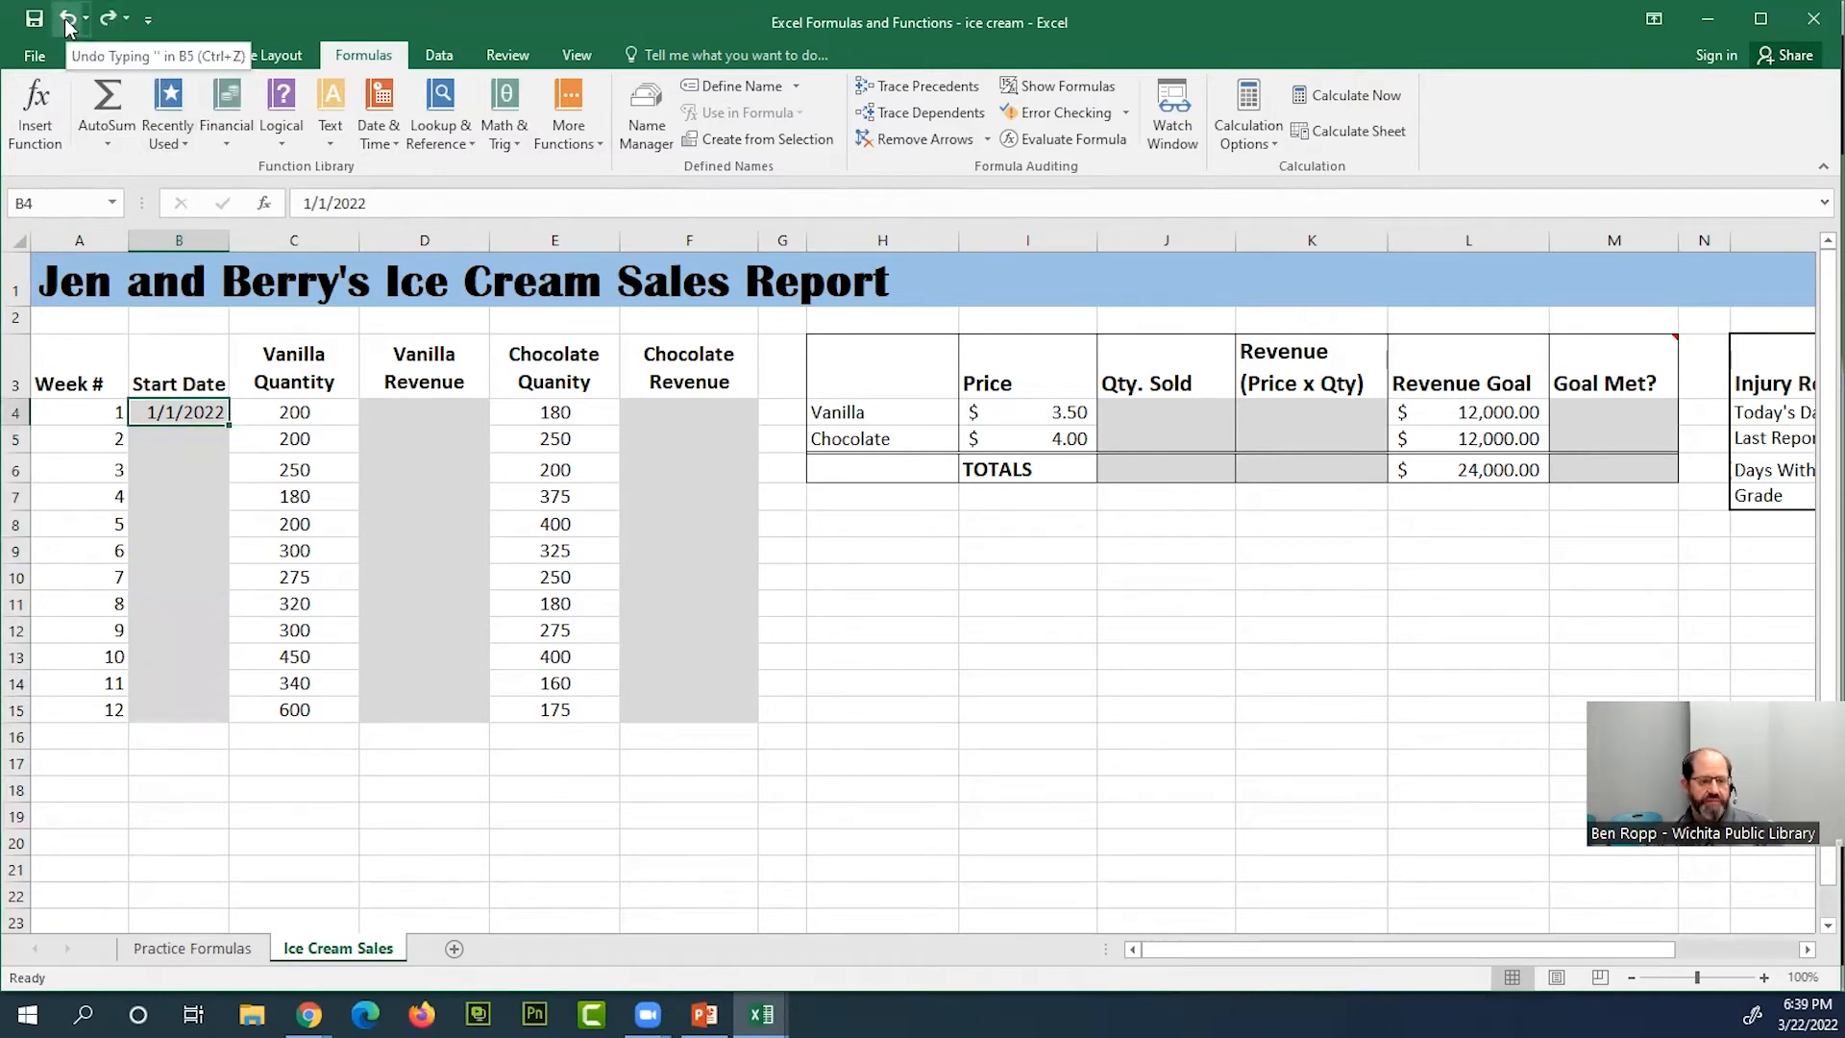
Enter the formula =B4+7 in B5 to calculate the start date of week 2
left_click(202, 439)
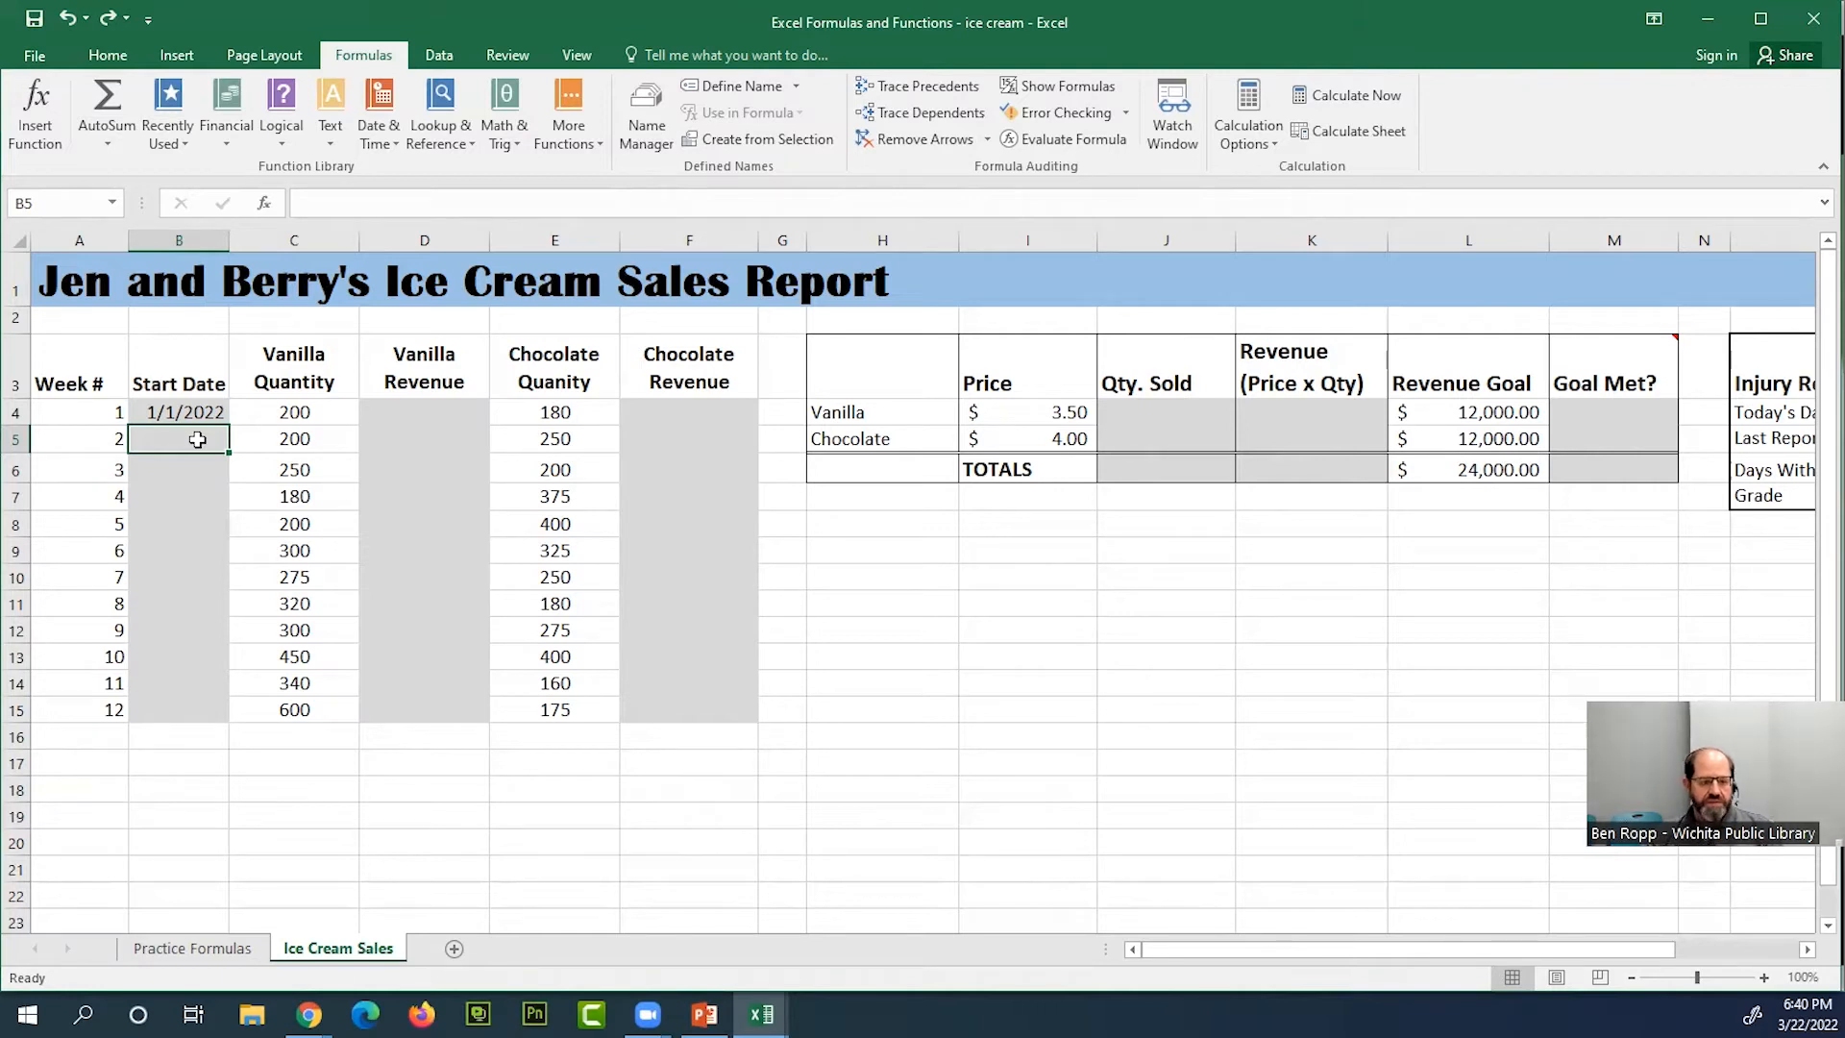
type("=")
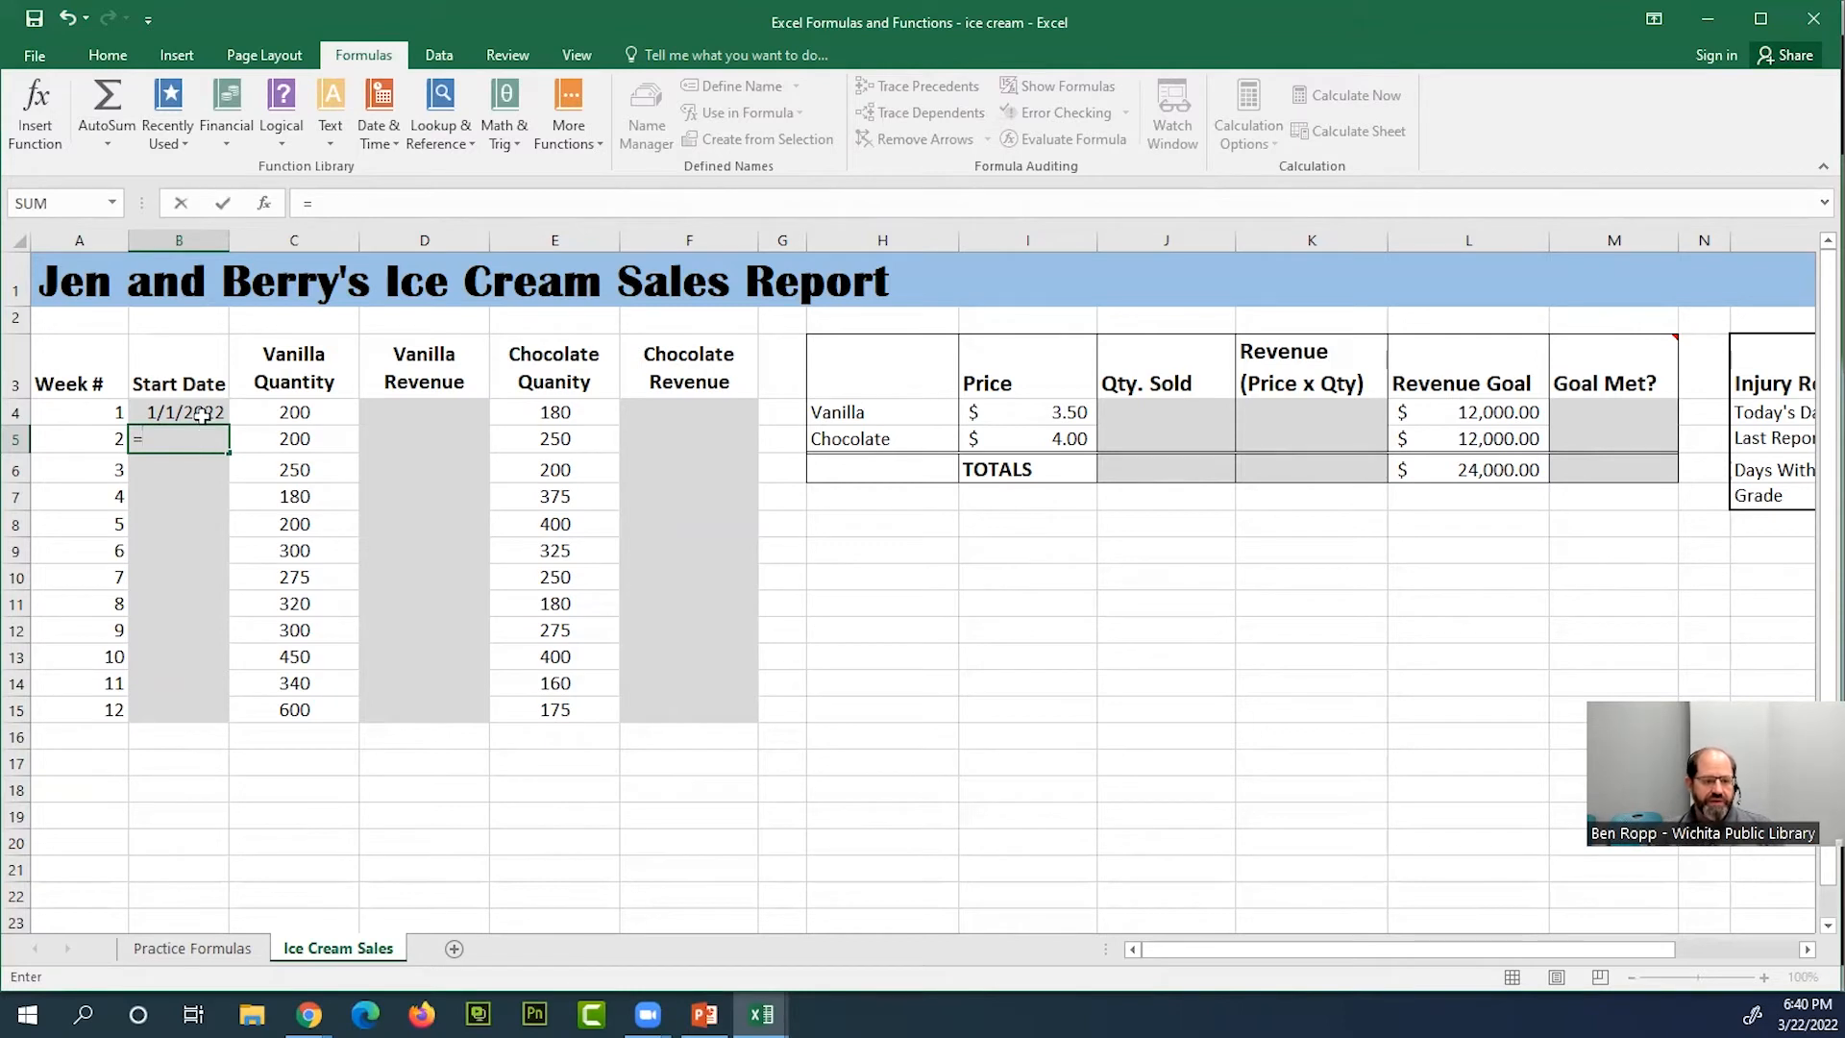
left_click(201, 414)
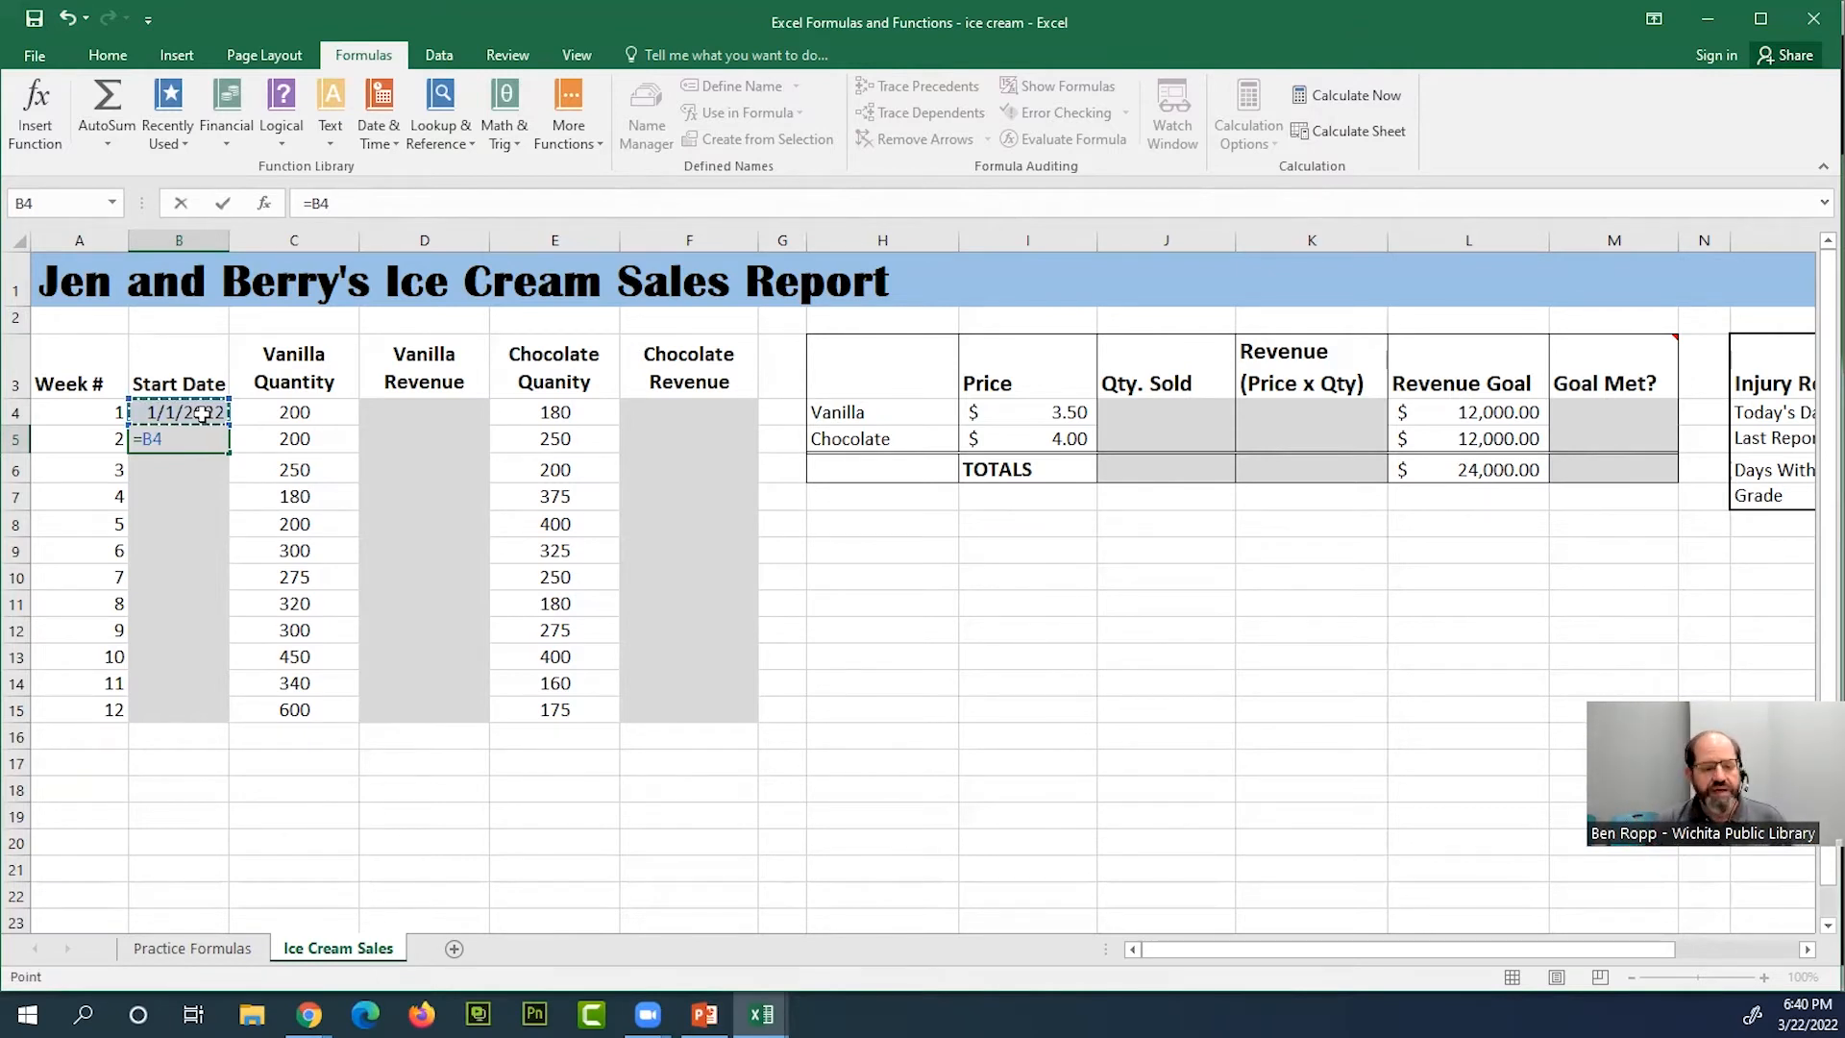
type("+7")
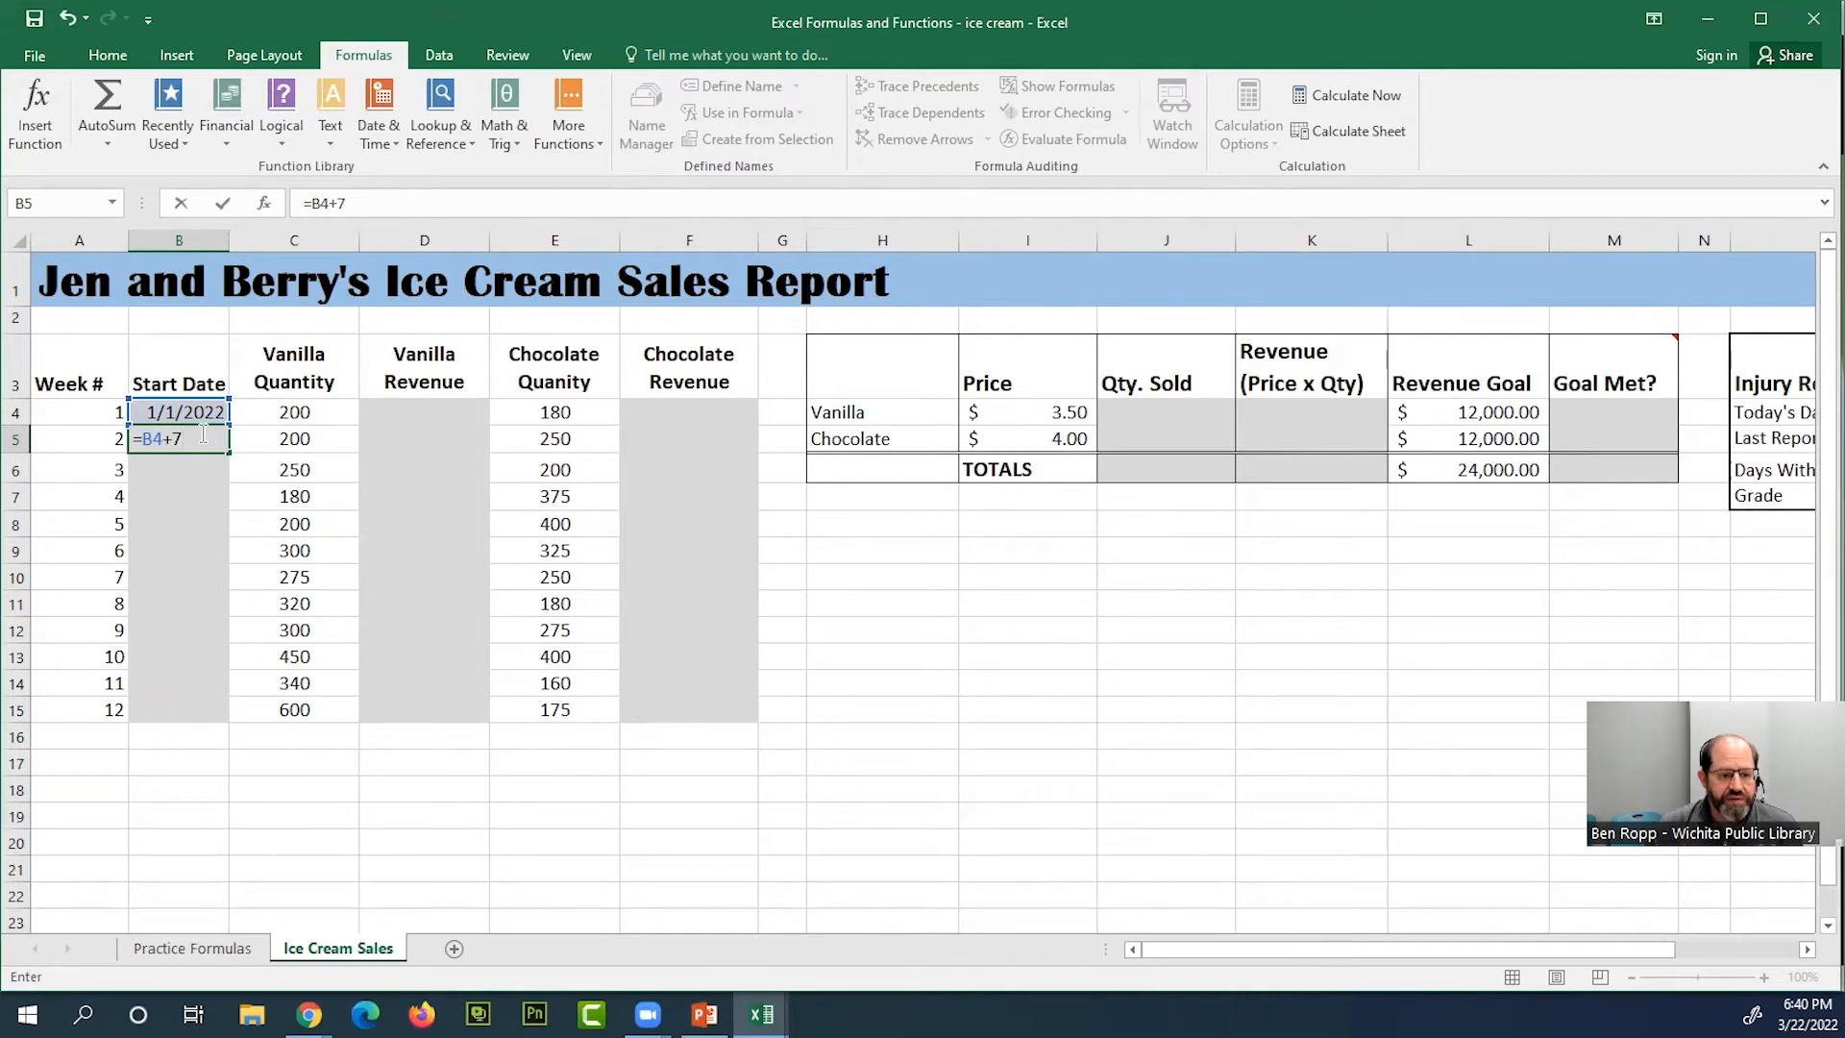
key("Return")
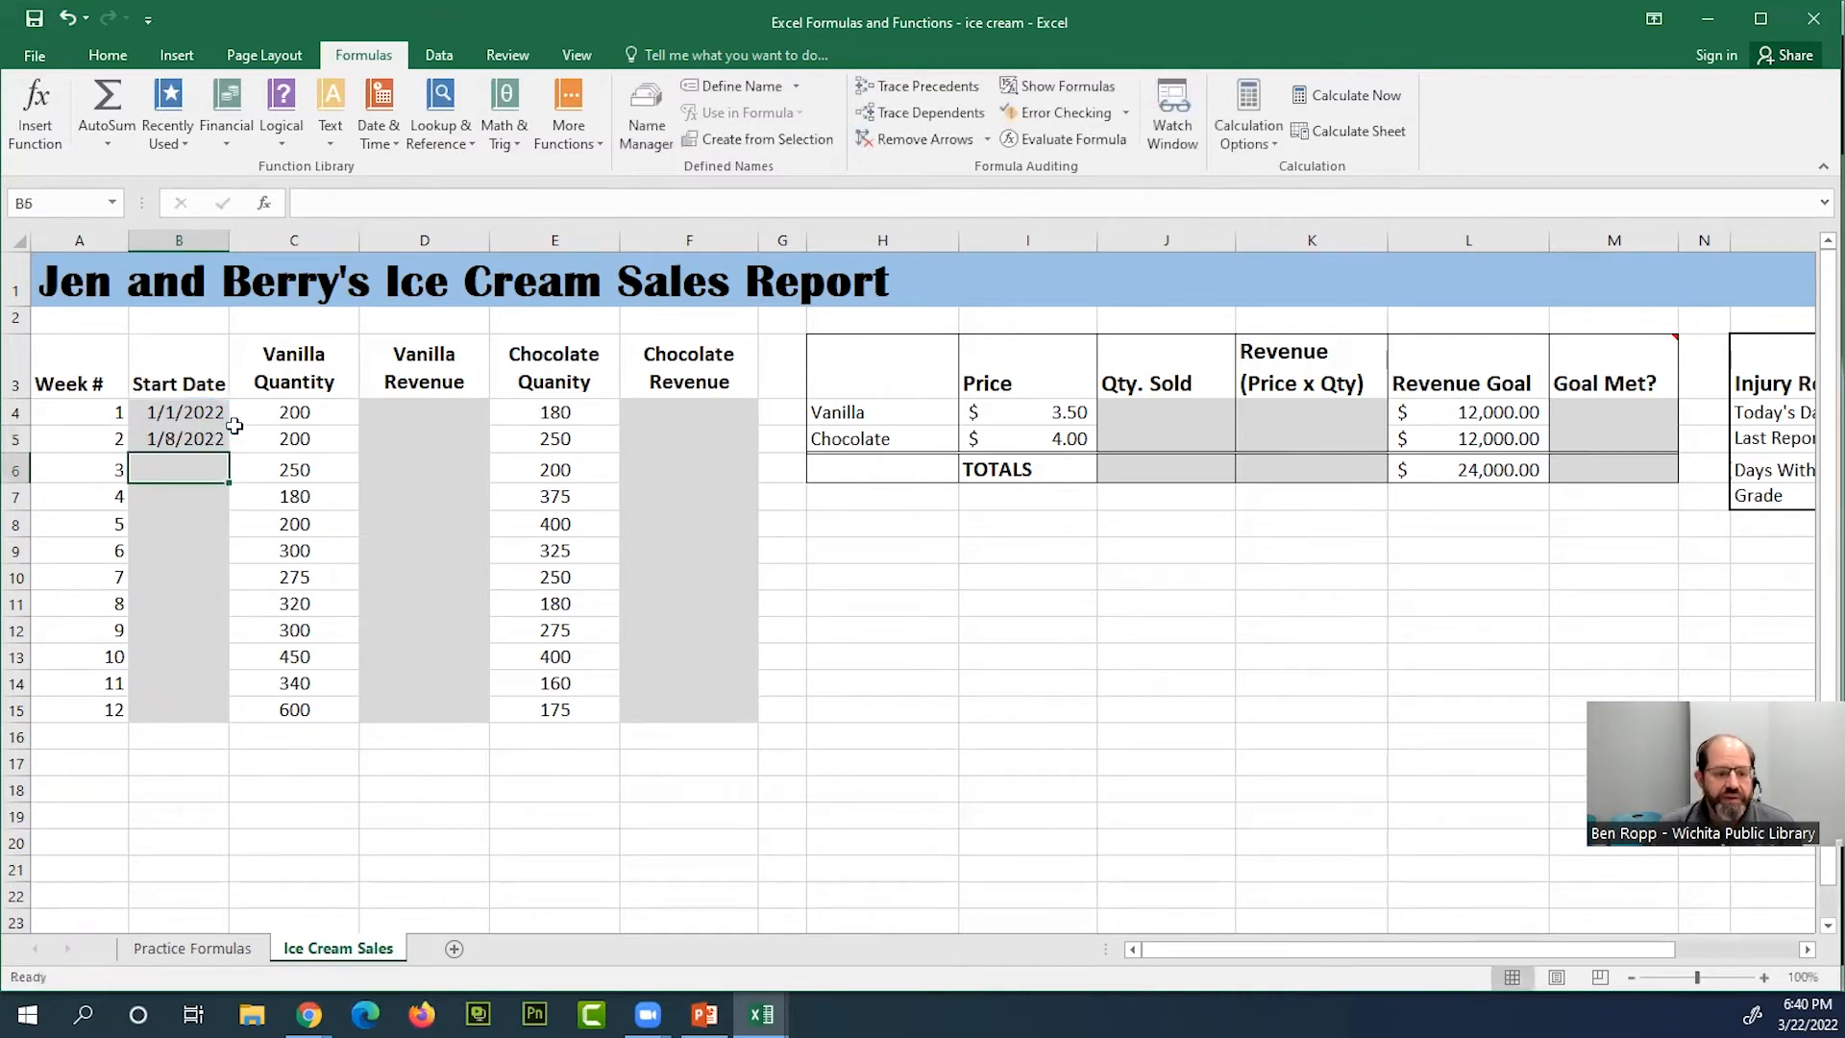
Fill the start date formula from B5 down to B15
left_click(203, 439)
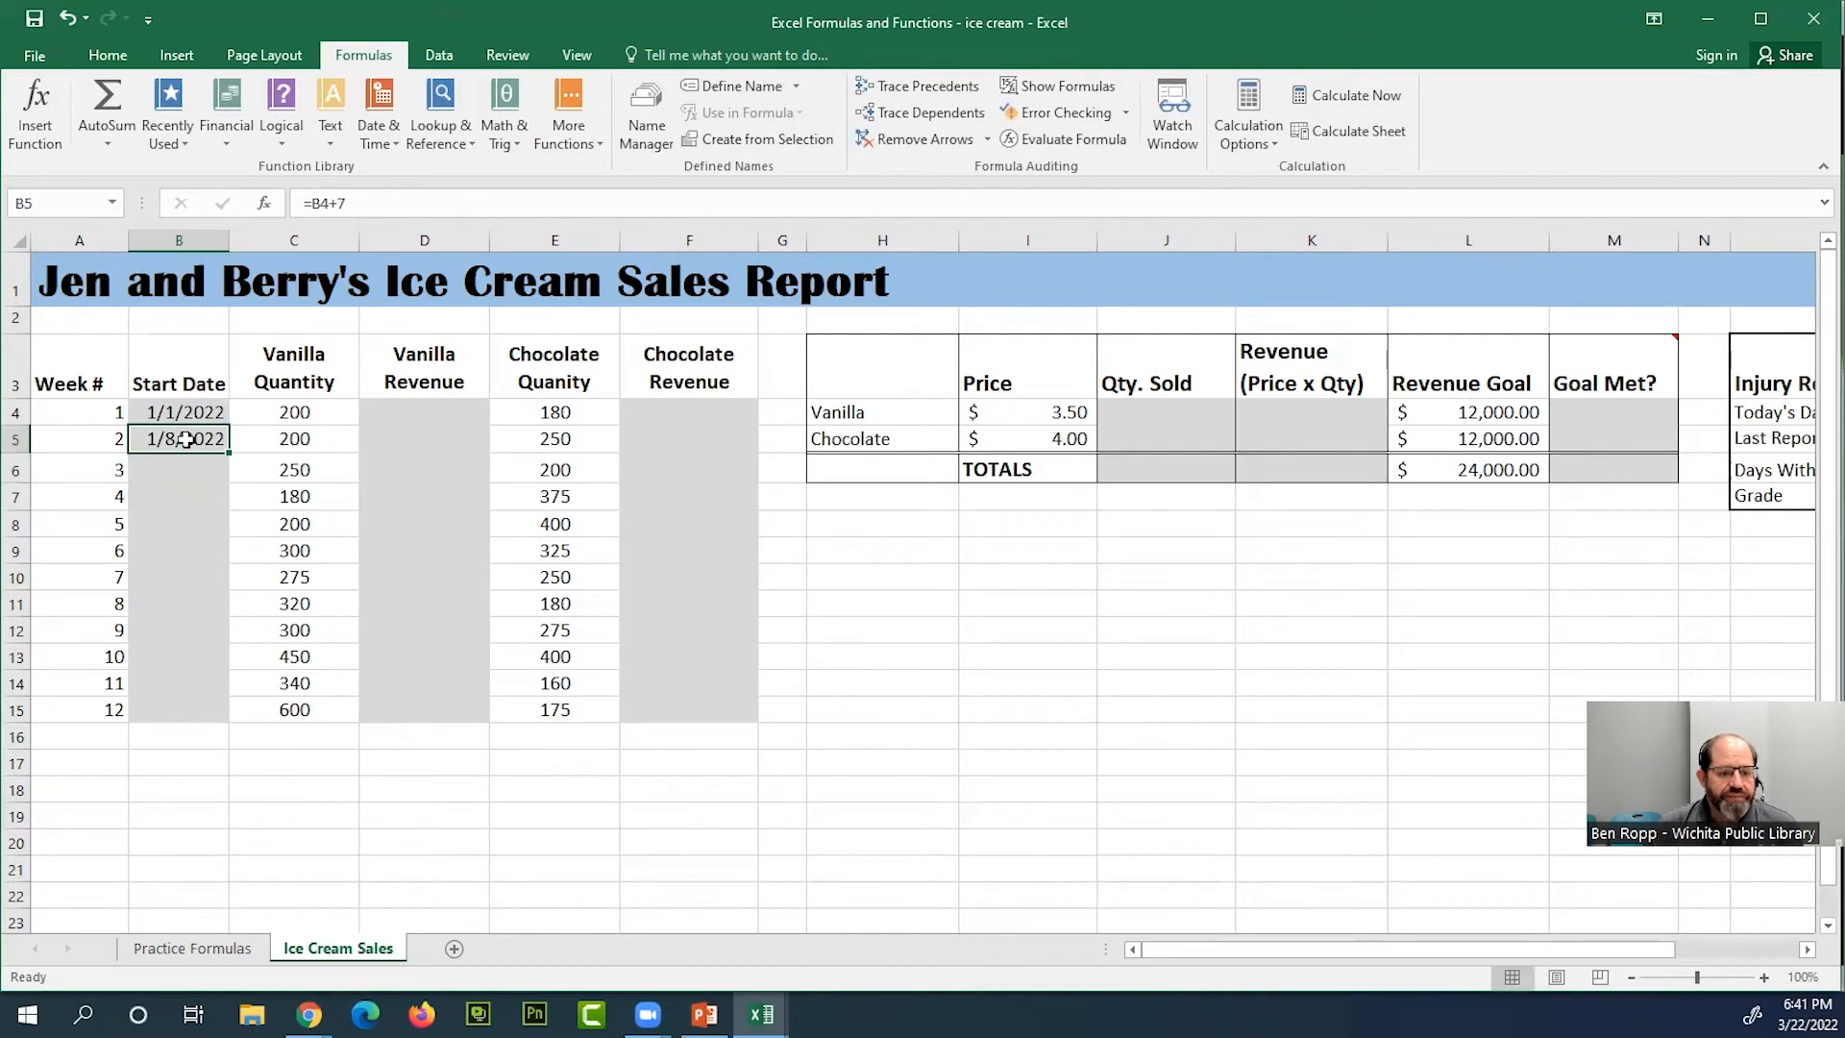
left_click(365, 202)
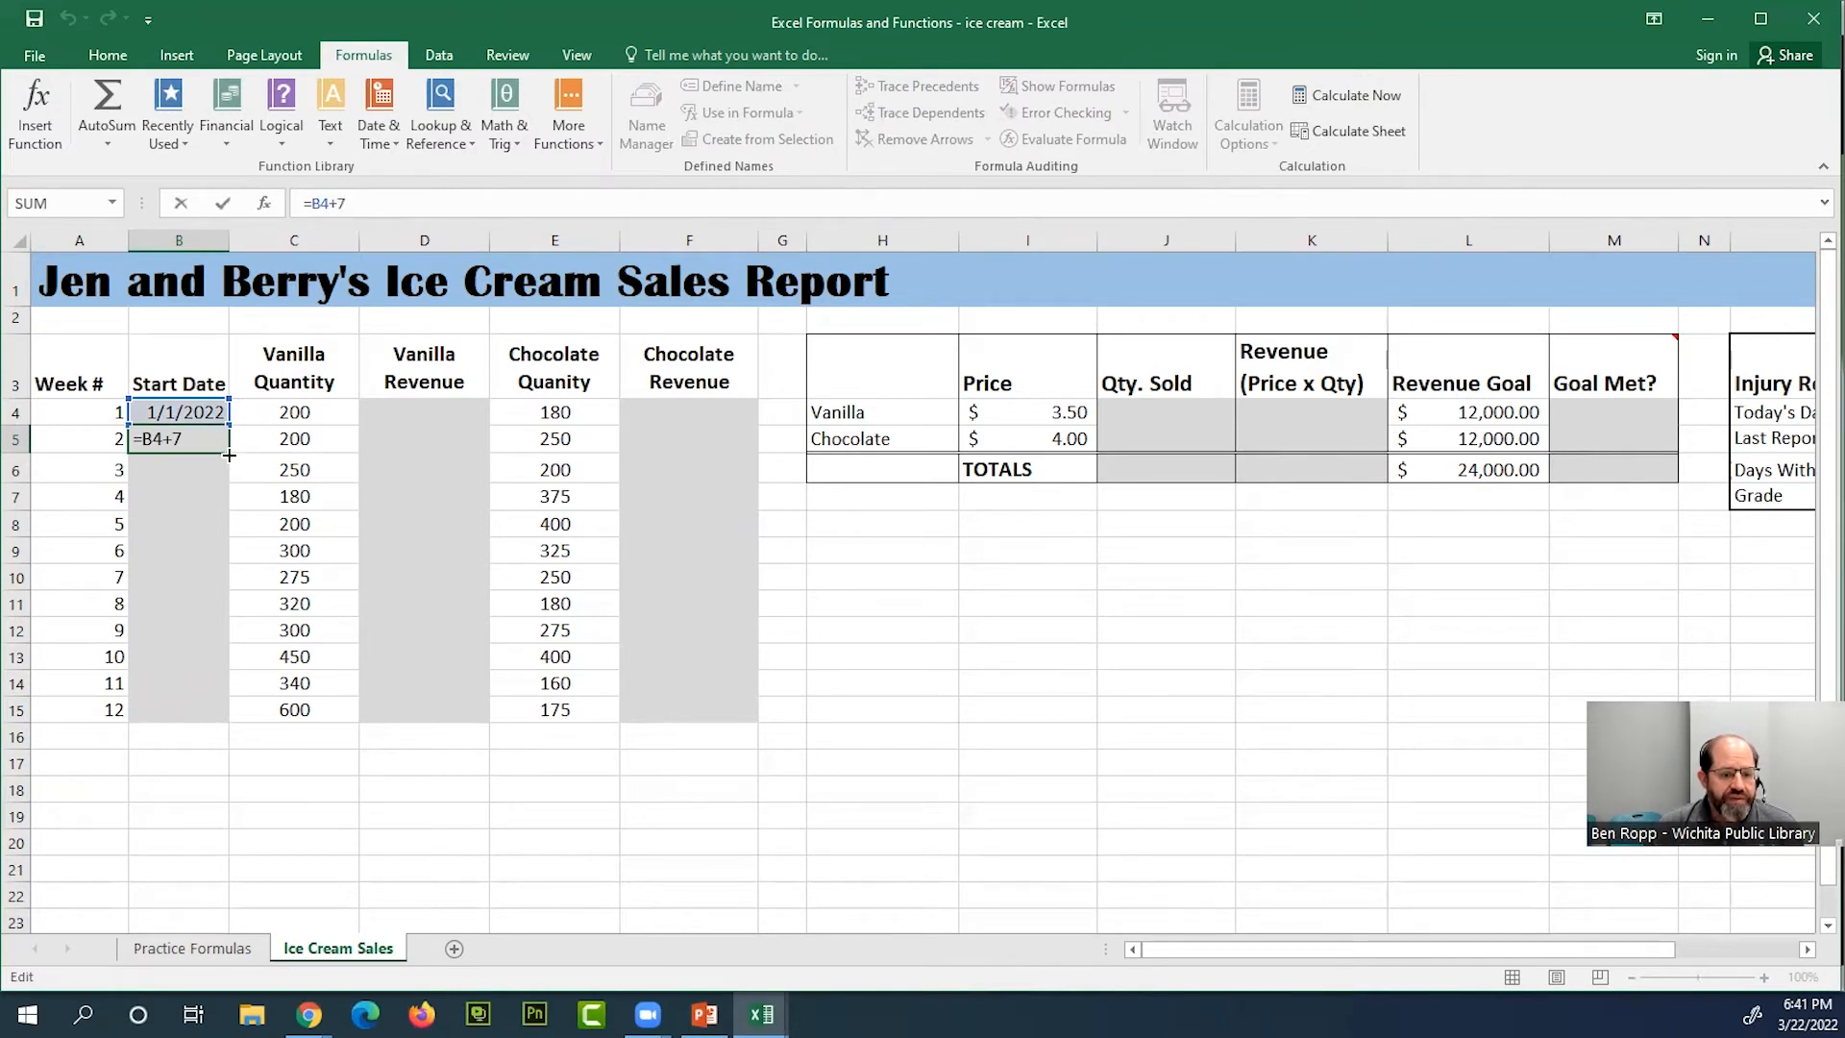
key("ctrl+Return")
left_click_drag(229, 451, 210, 730)
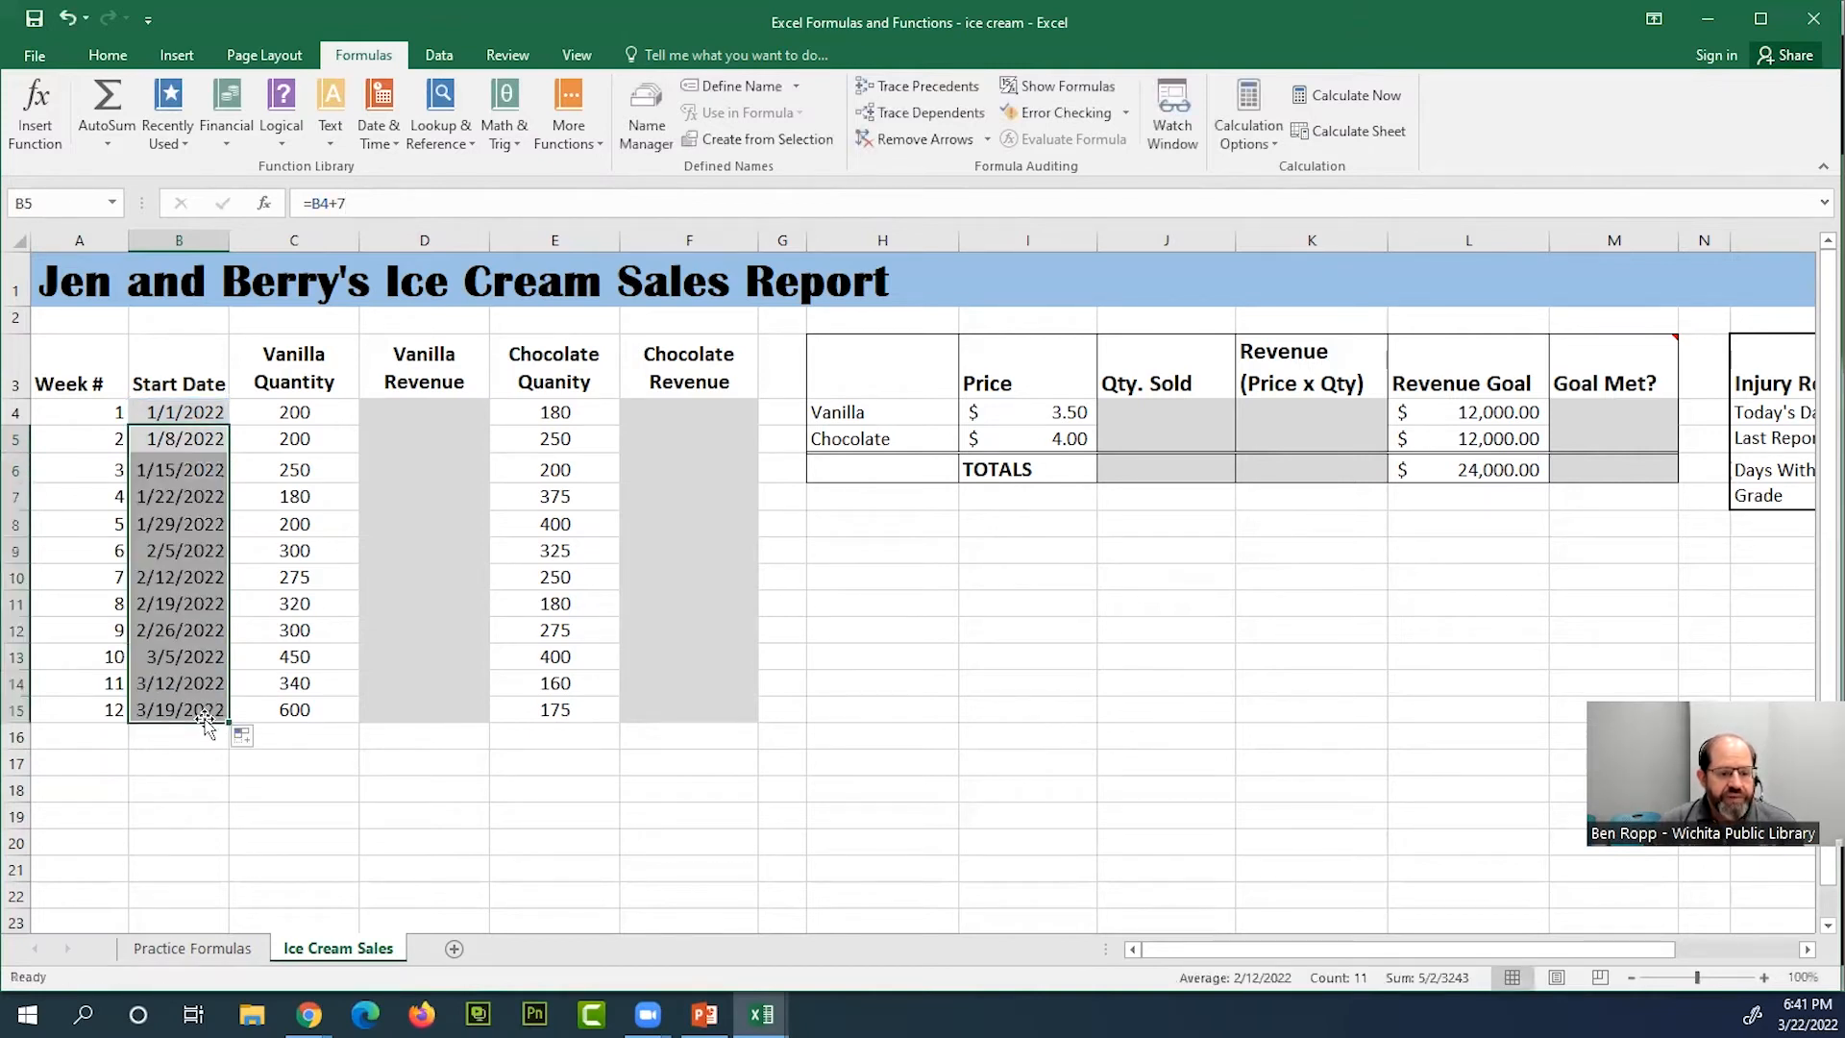
Examine the formulas in the filled start dates from B6 down to B12 to see how their cell references adjust
left_click(192, 466)
left_click(190, 519)
left_click(193, 495)
left_click(191, 522)
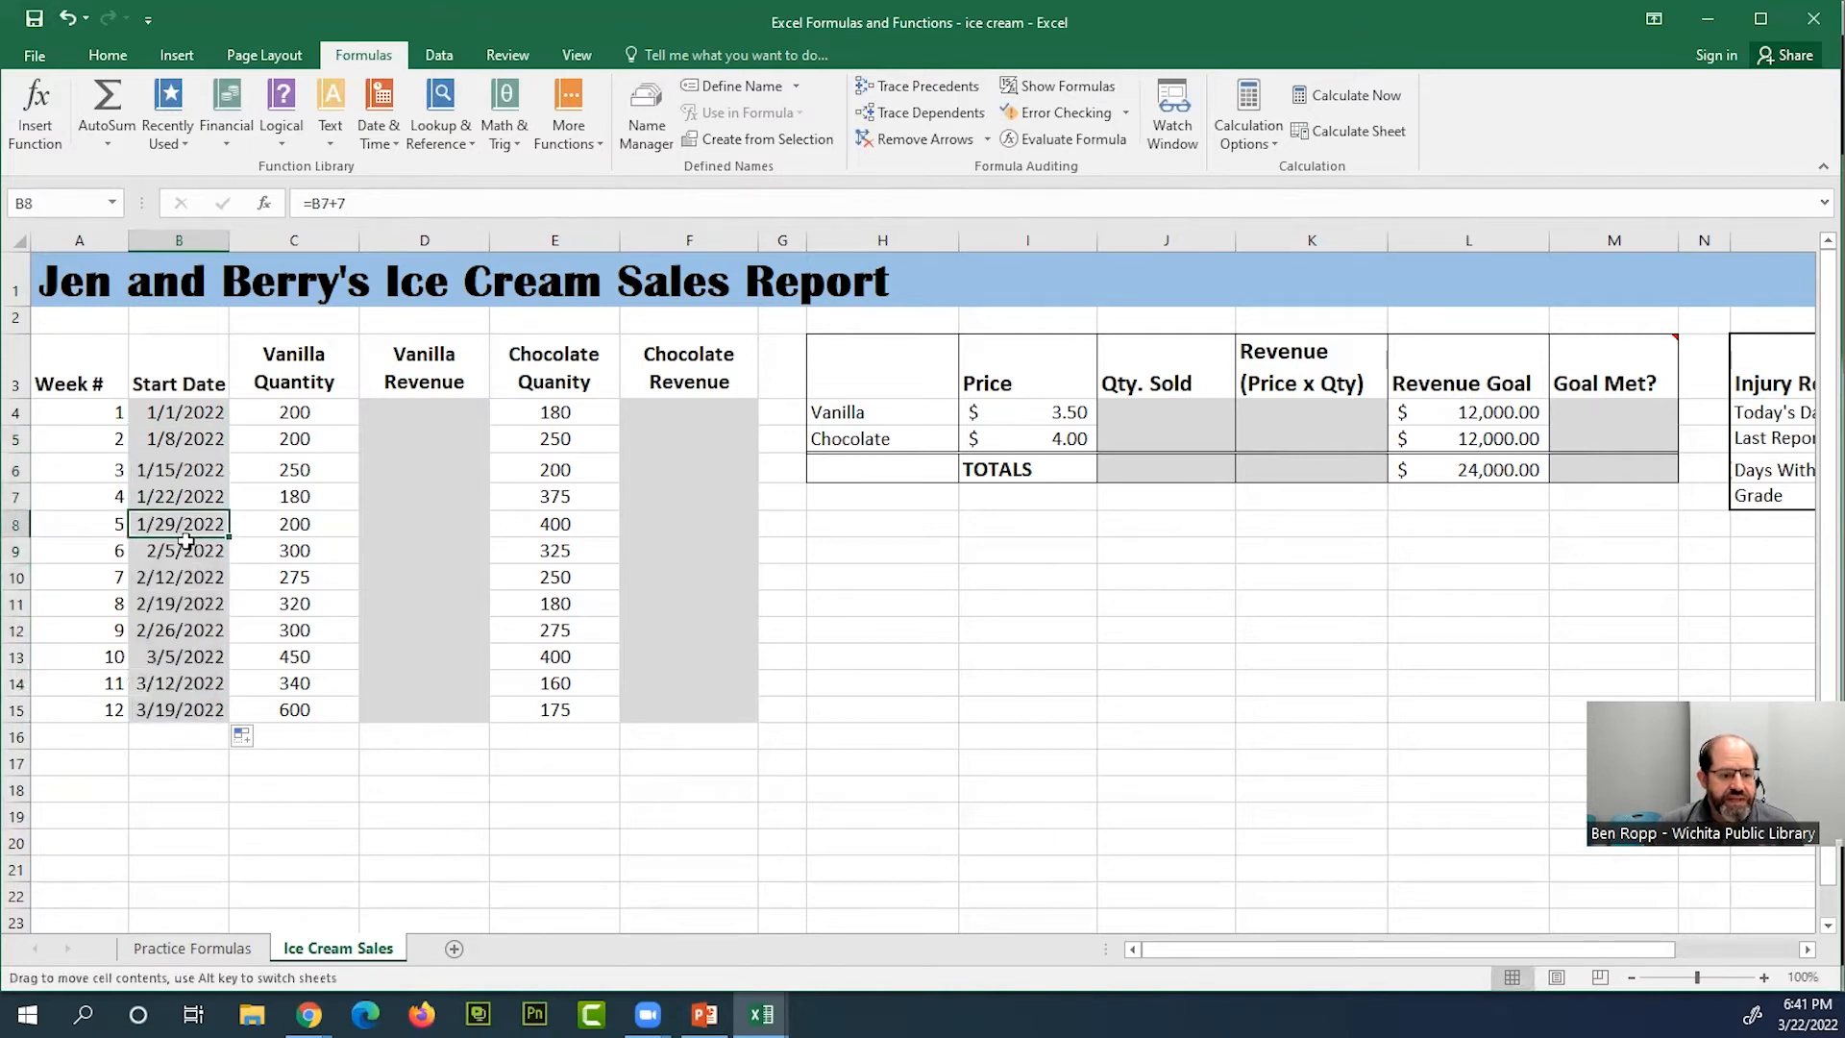
left_click(186, 559)
left_click(191, 576)
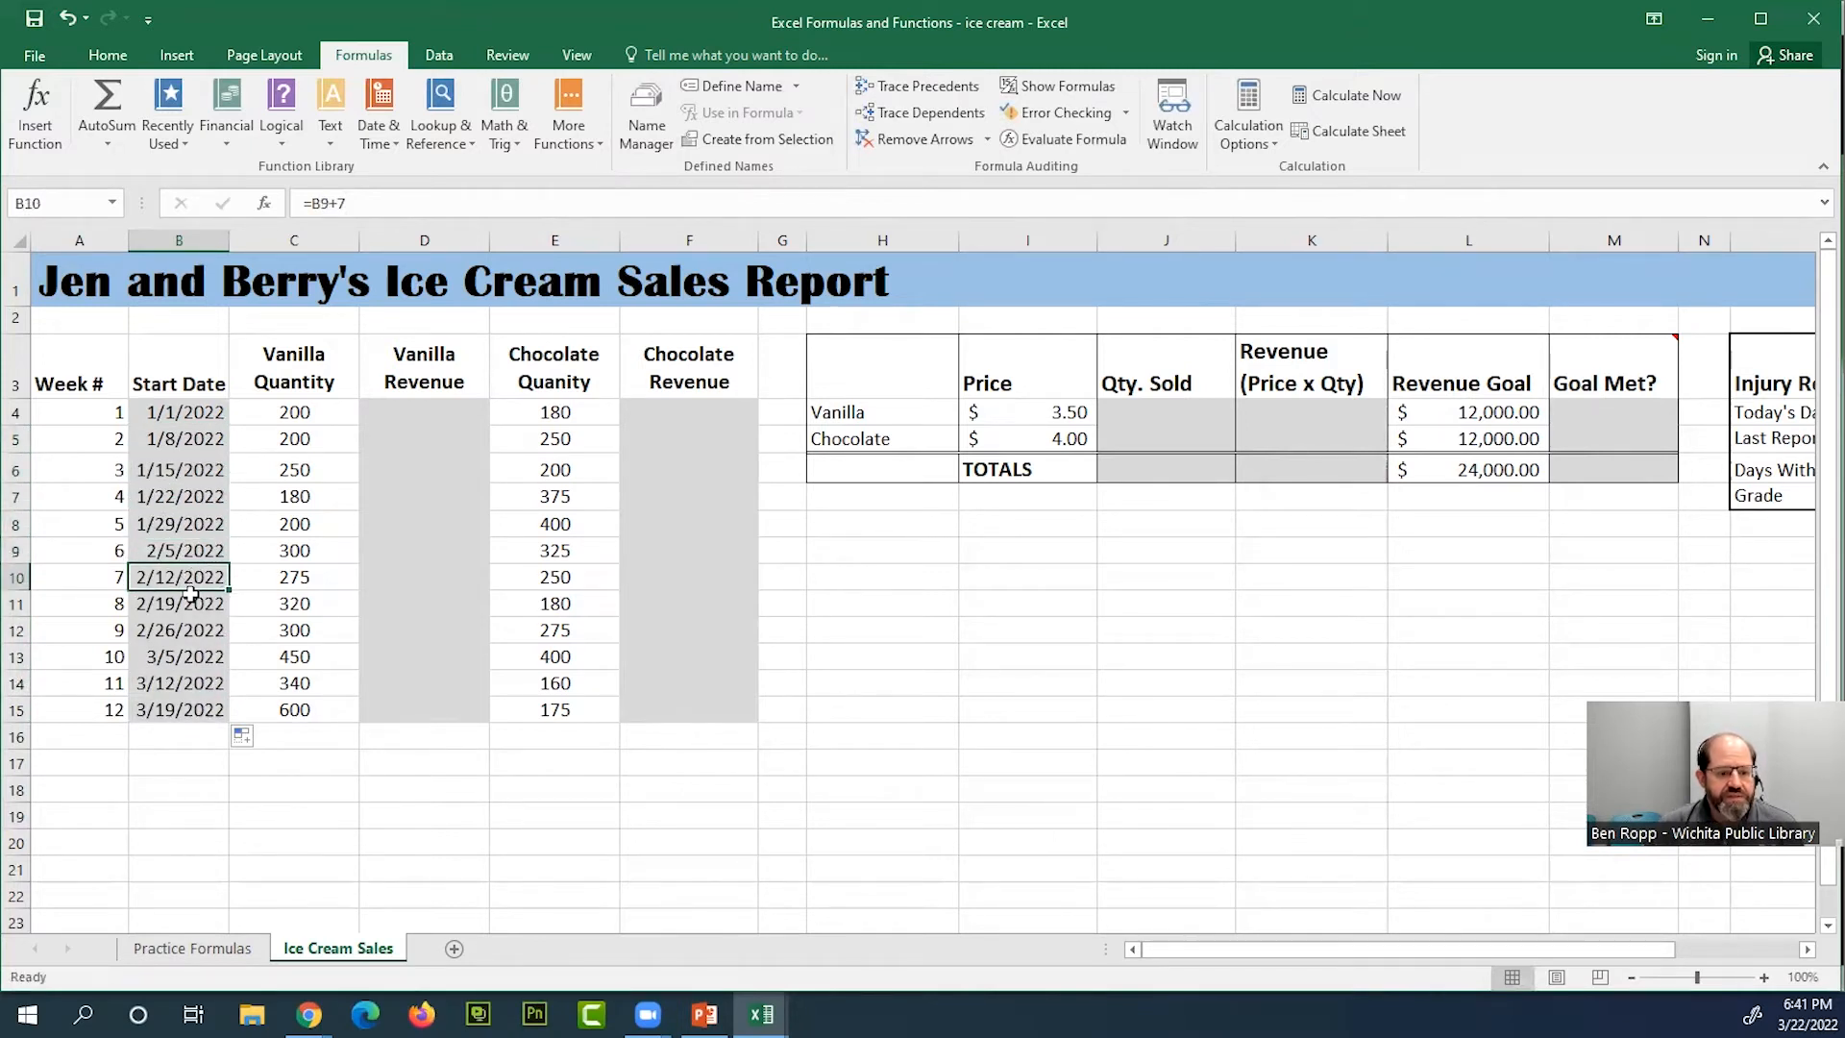
left_click(192, 601)
left_click(199, 628)
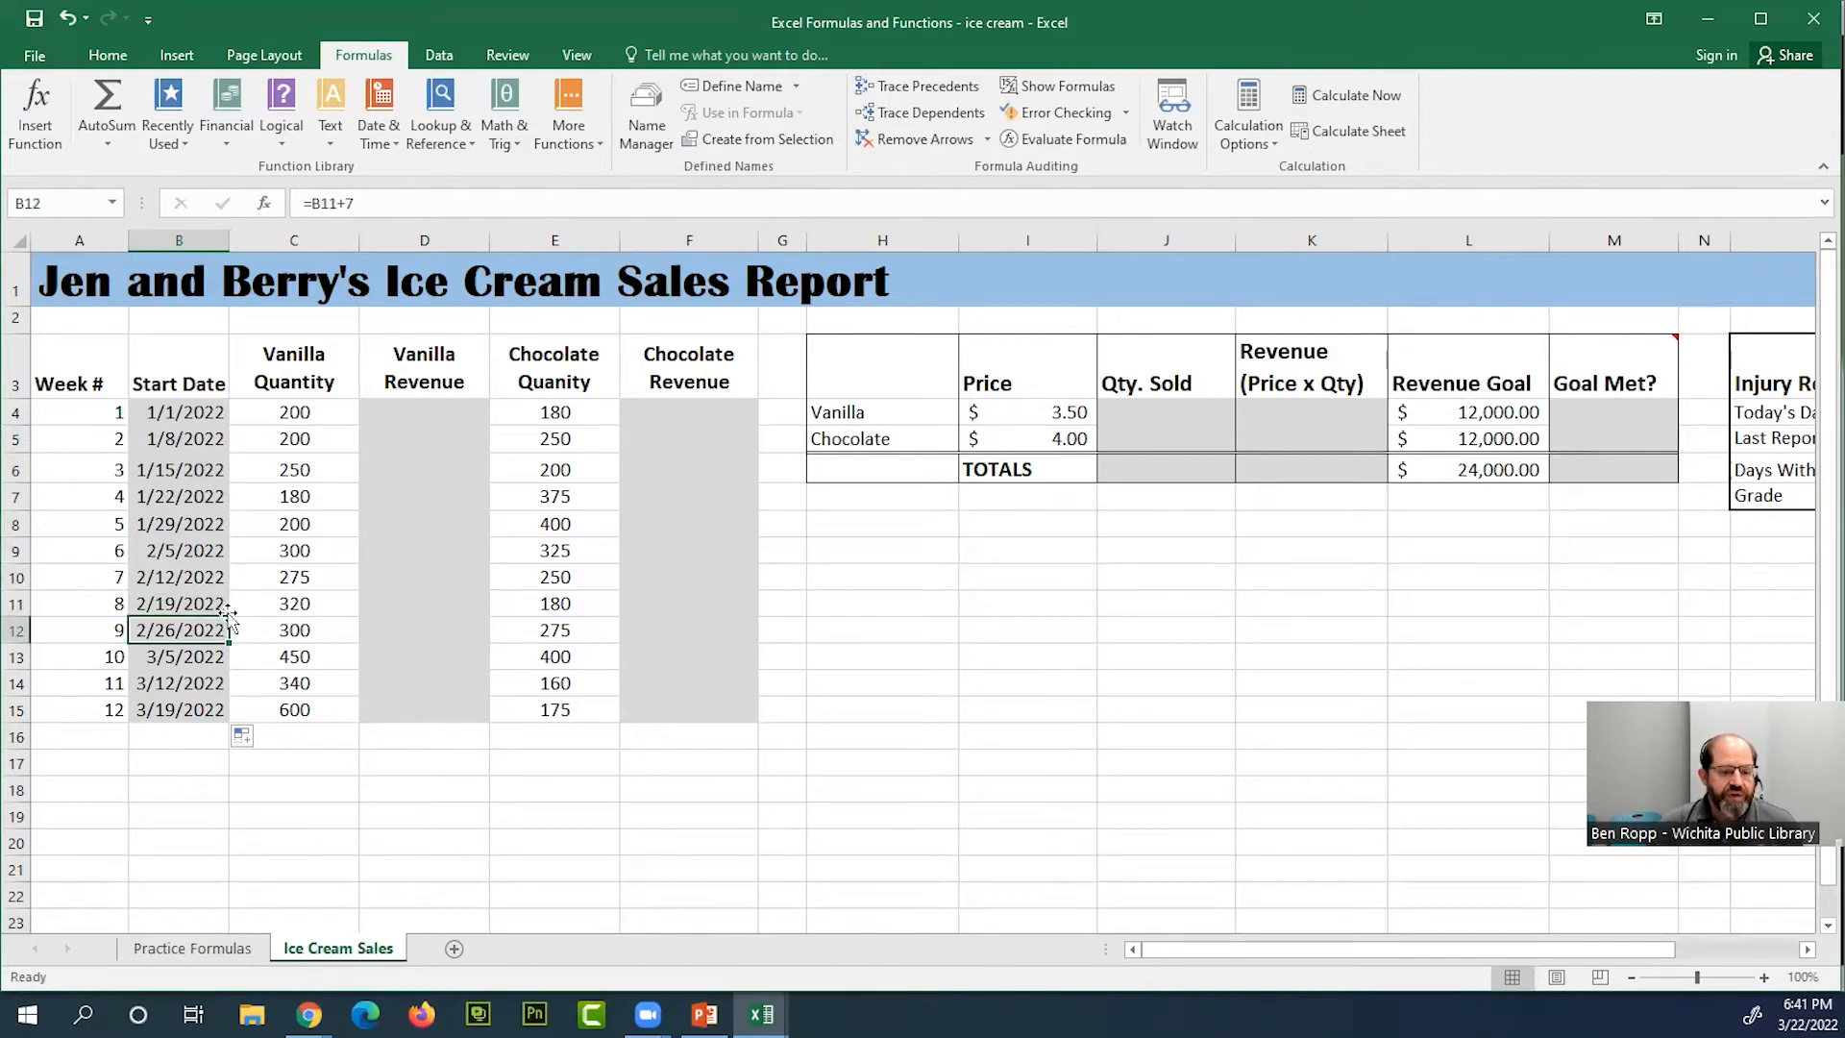
Compare the week 1 date in B4 with the cell references in the B5 and B11 formulas
left_click(214, 411)
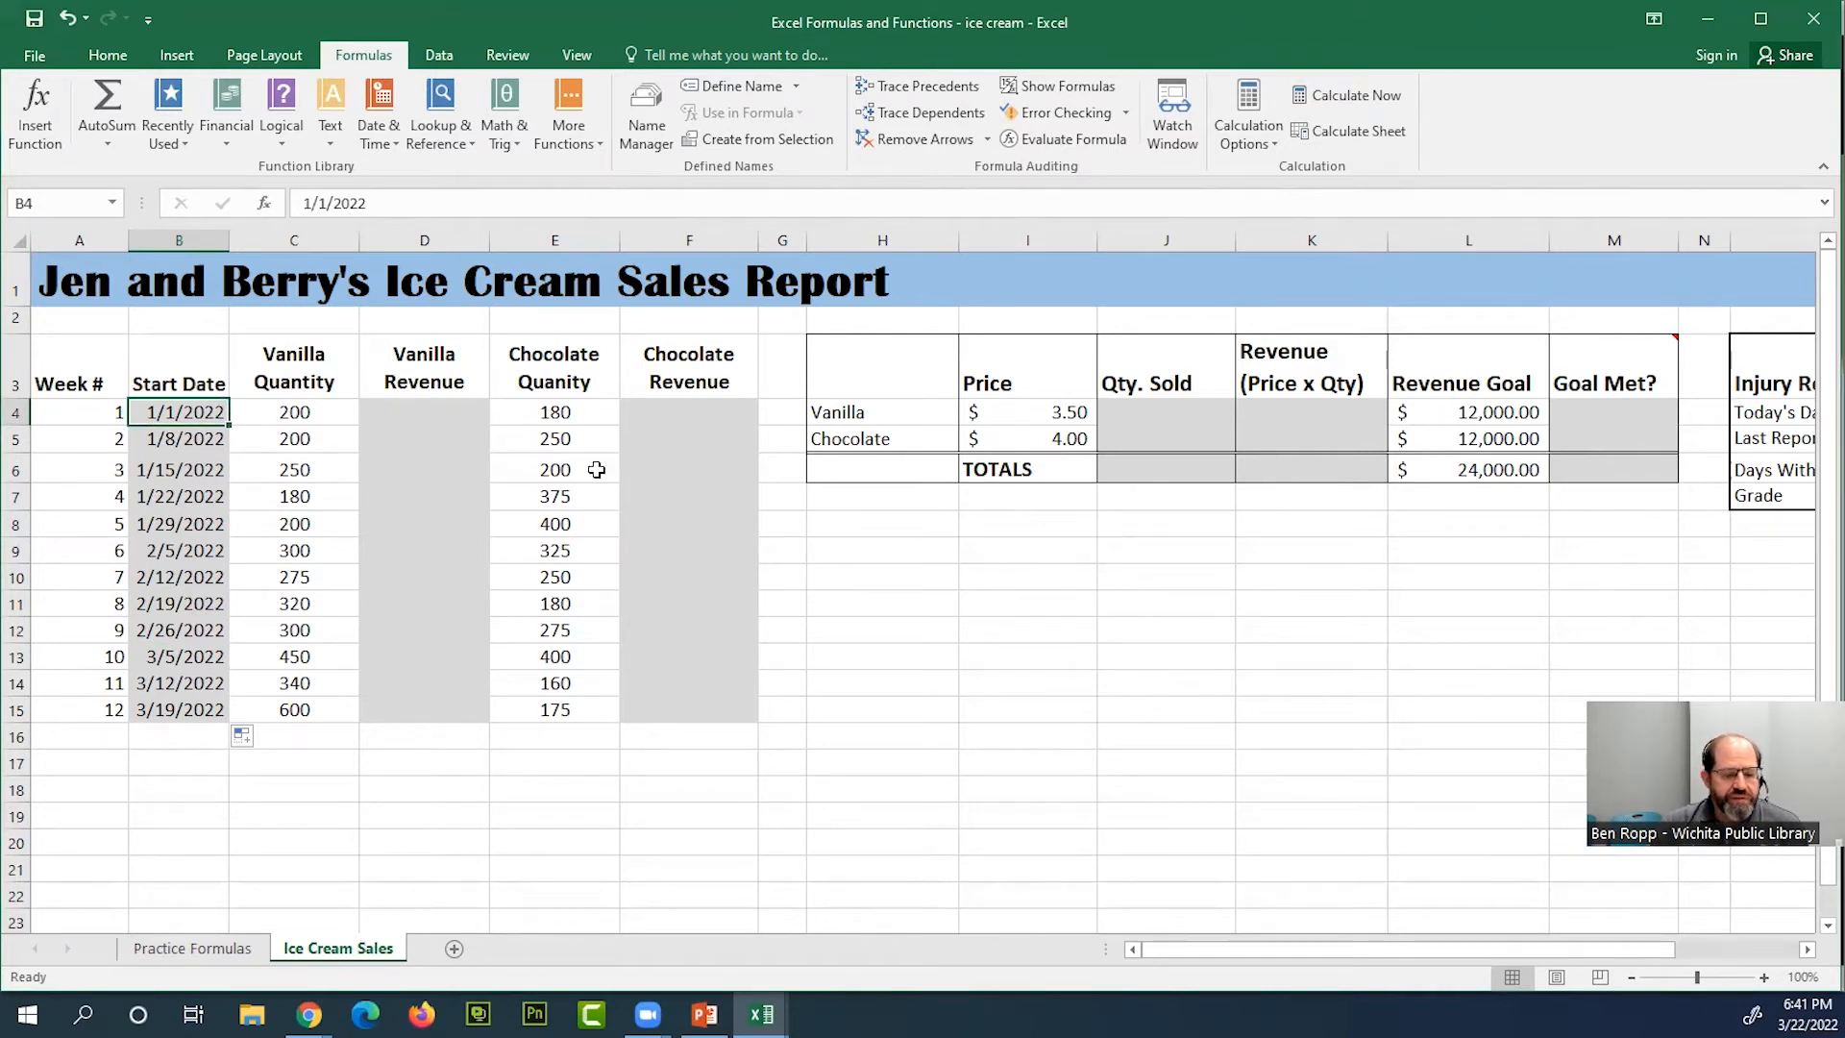
left_click(212, 436)
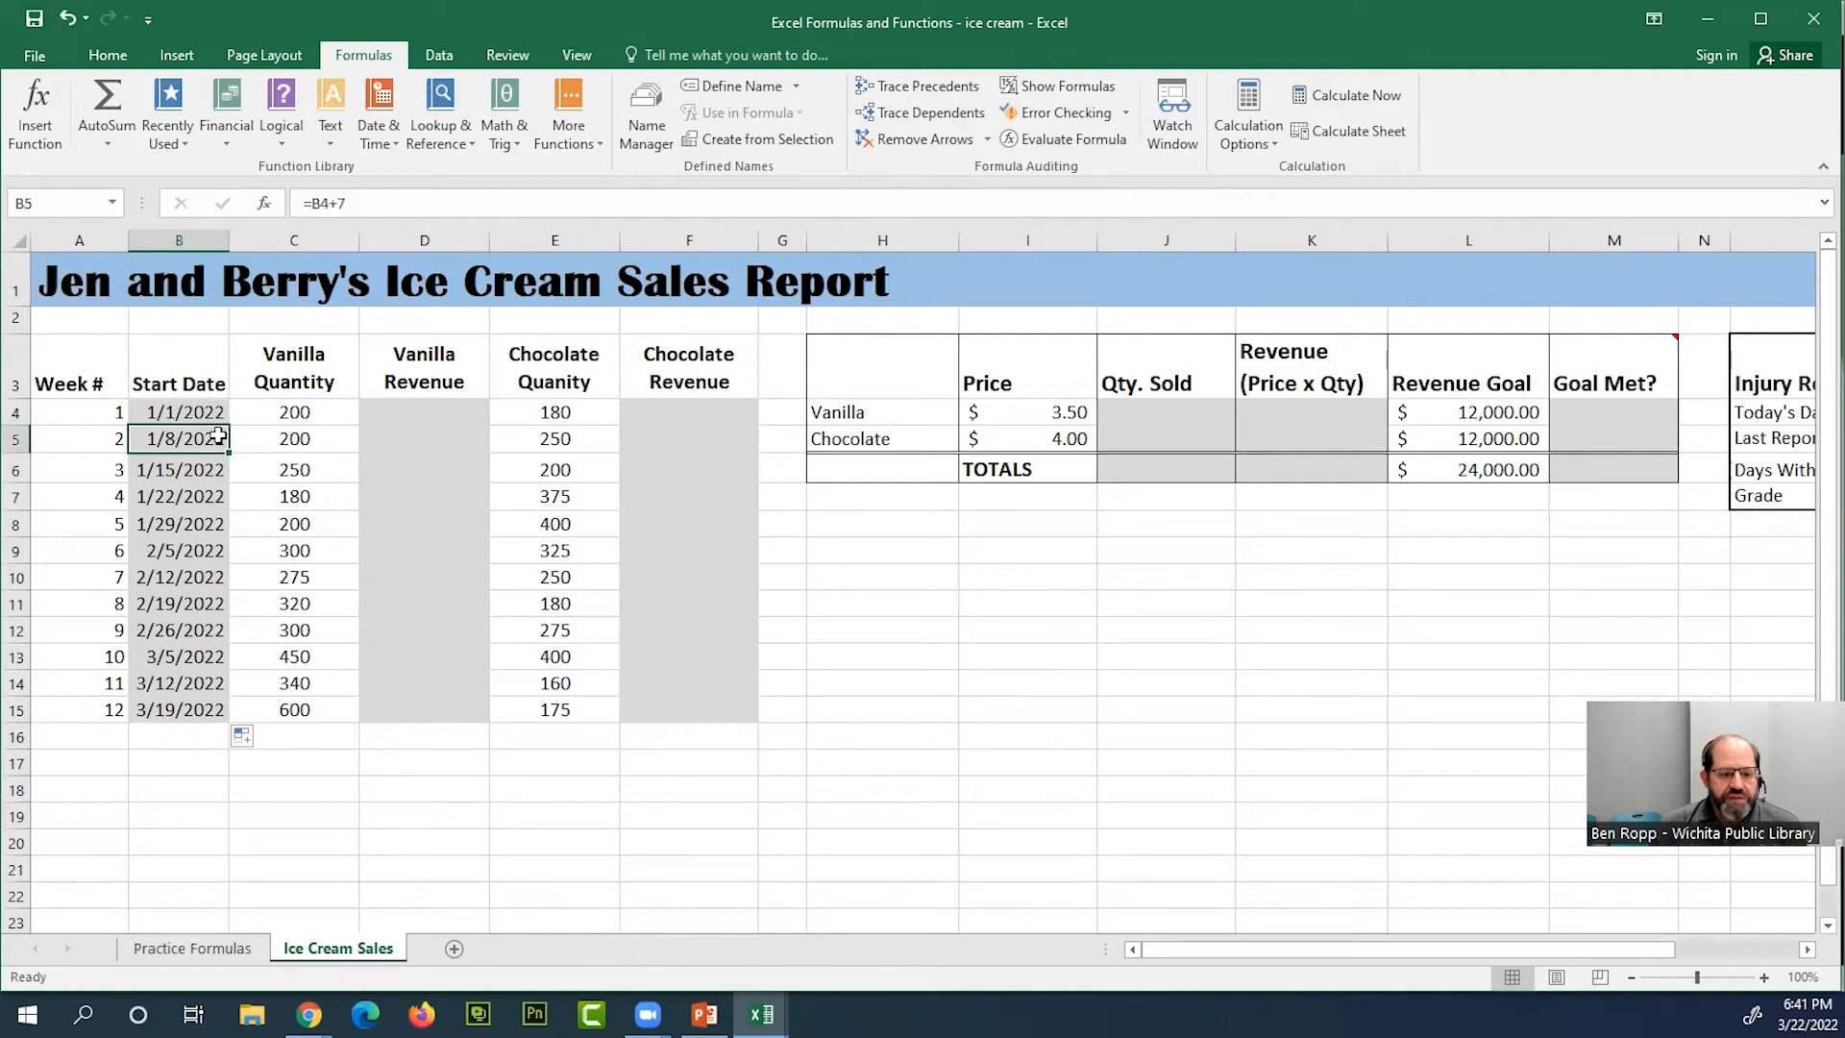
type("=B4+7")
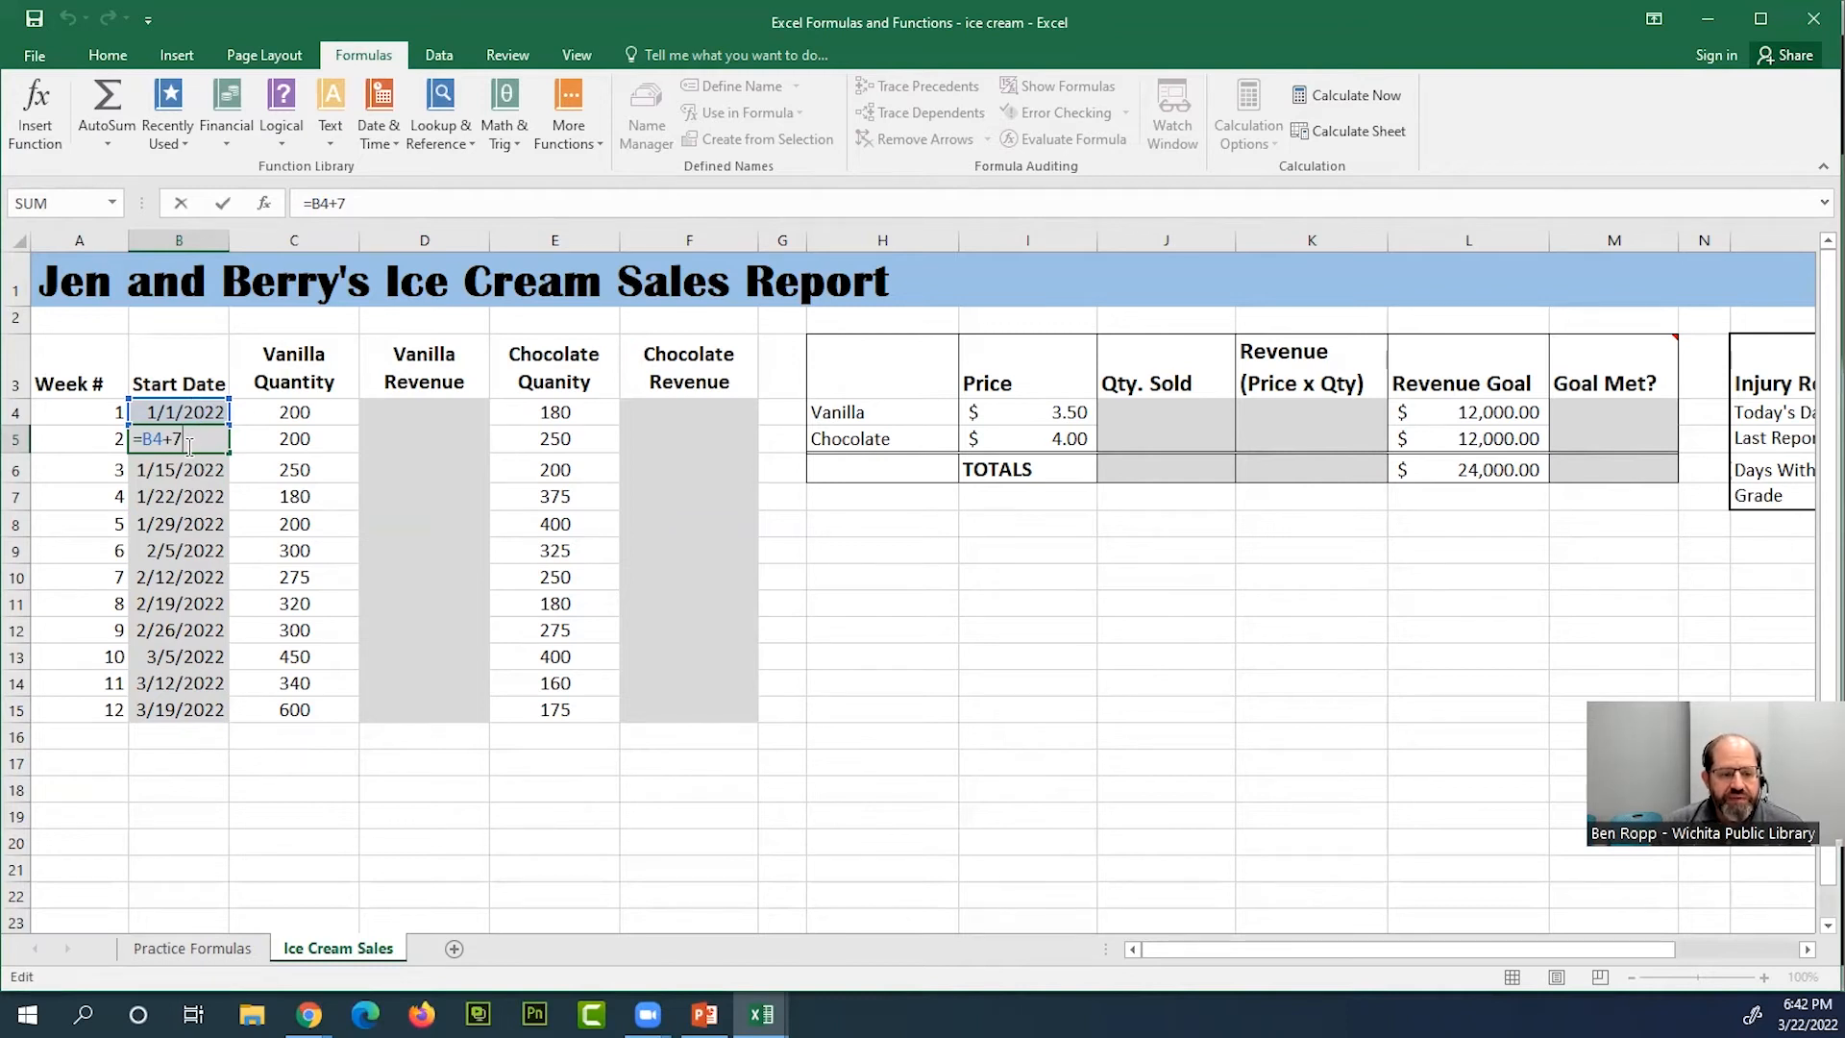
key("Return")
left_click(188, 598)
double_click(188, 598)
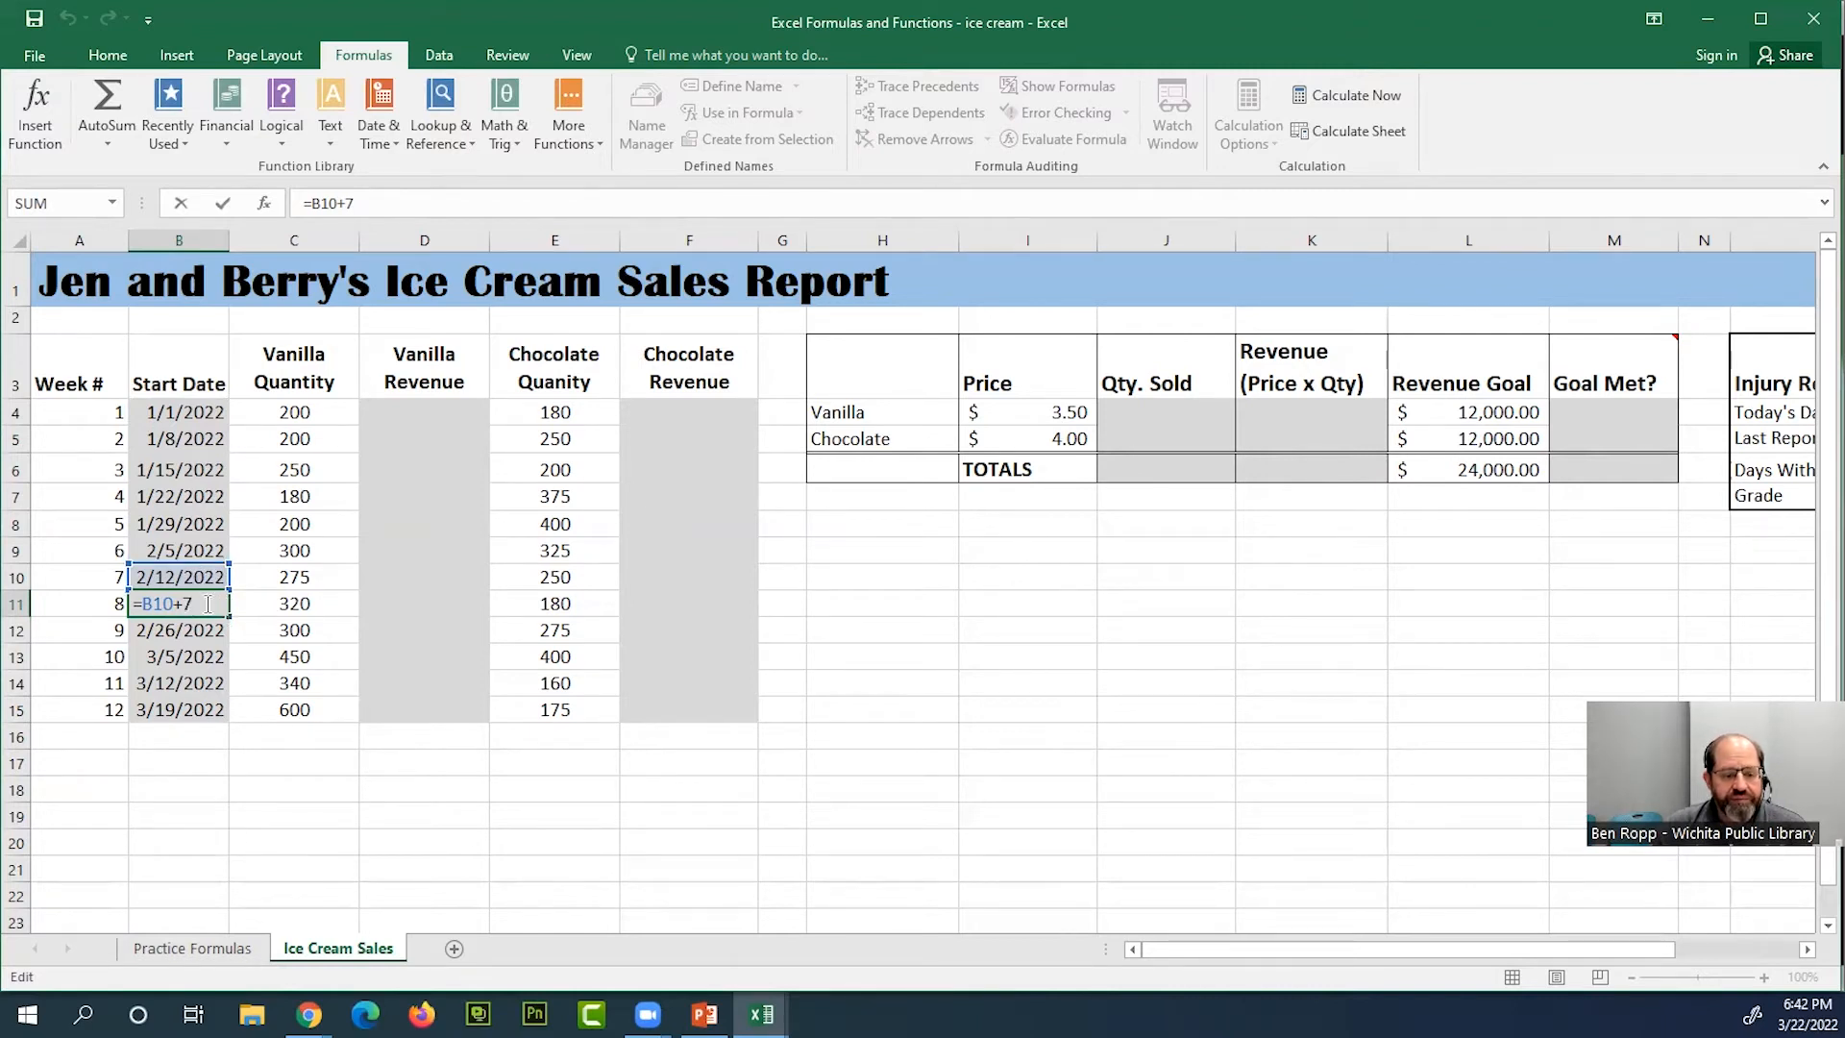
key("ctrl+Return")
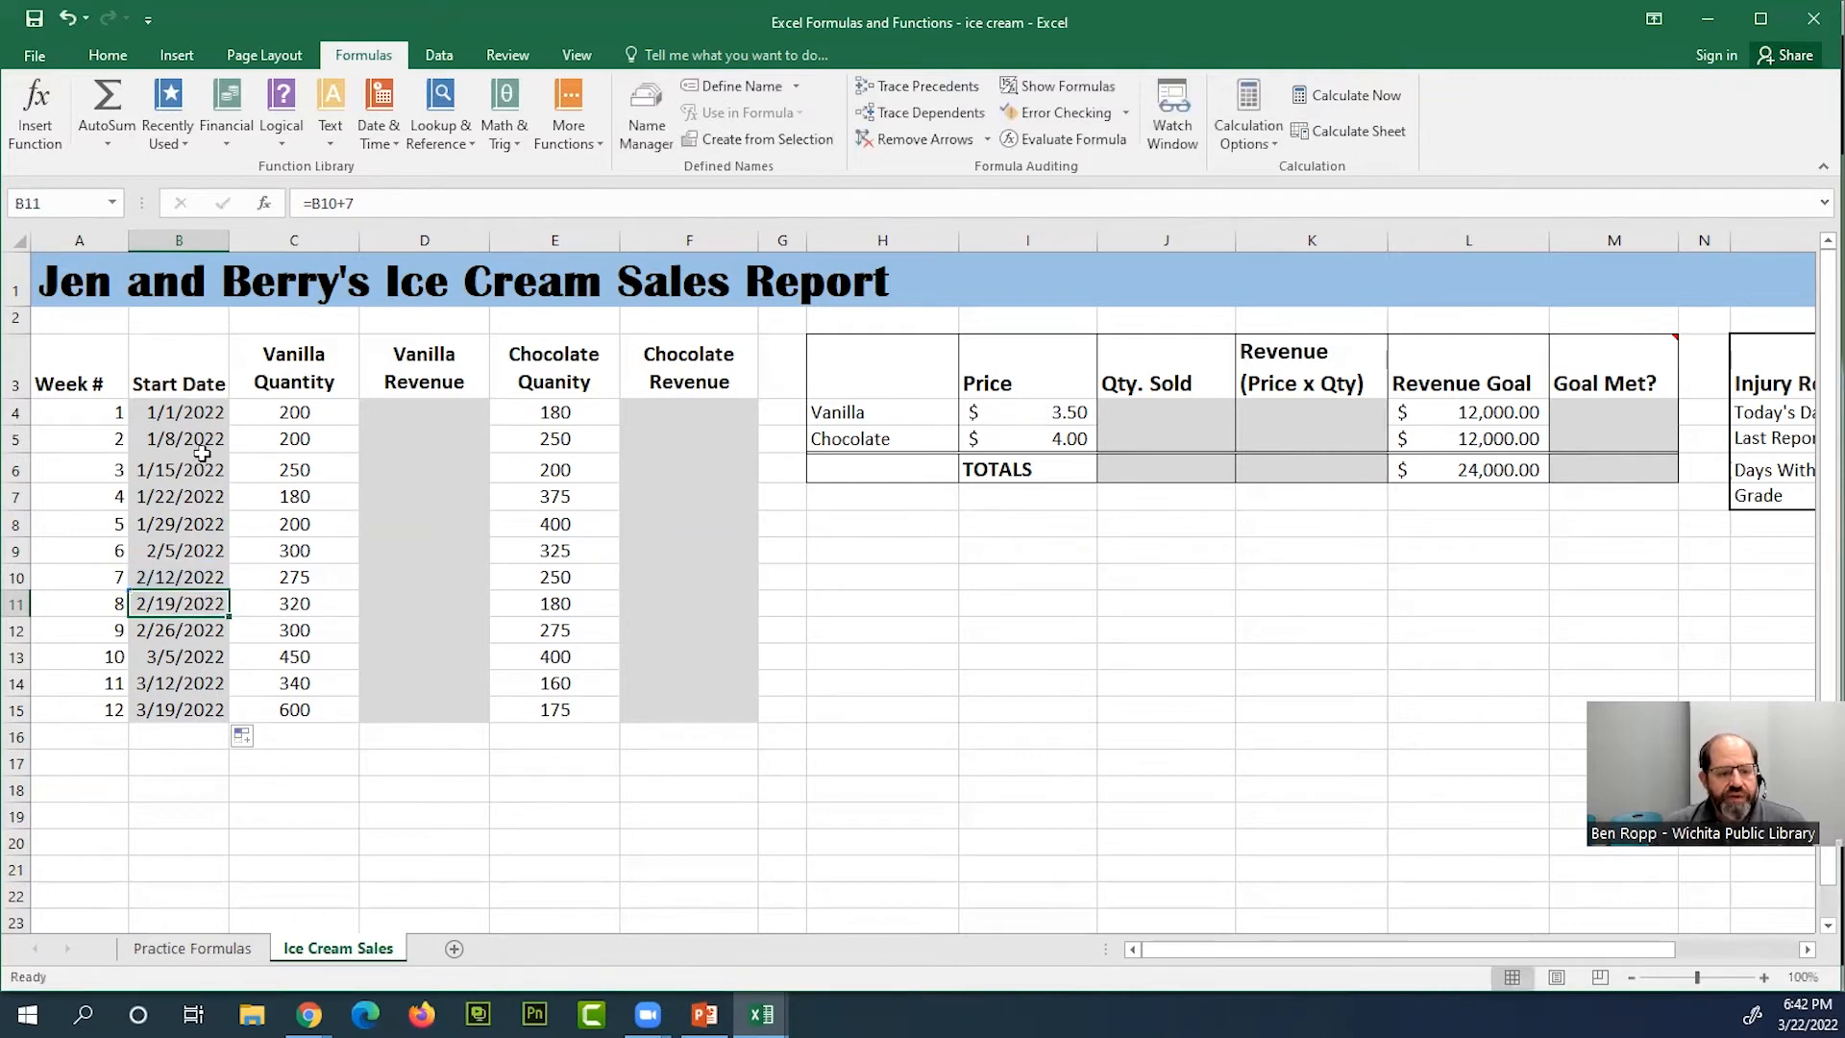
left_click(182, 410)
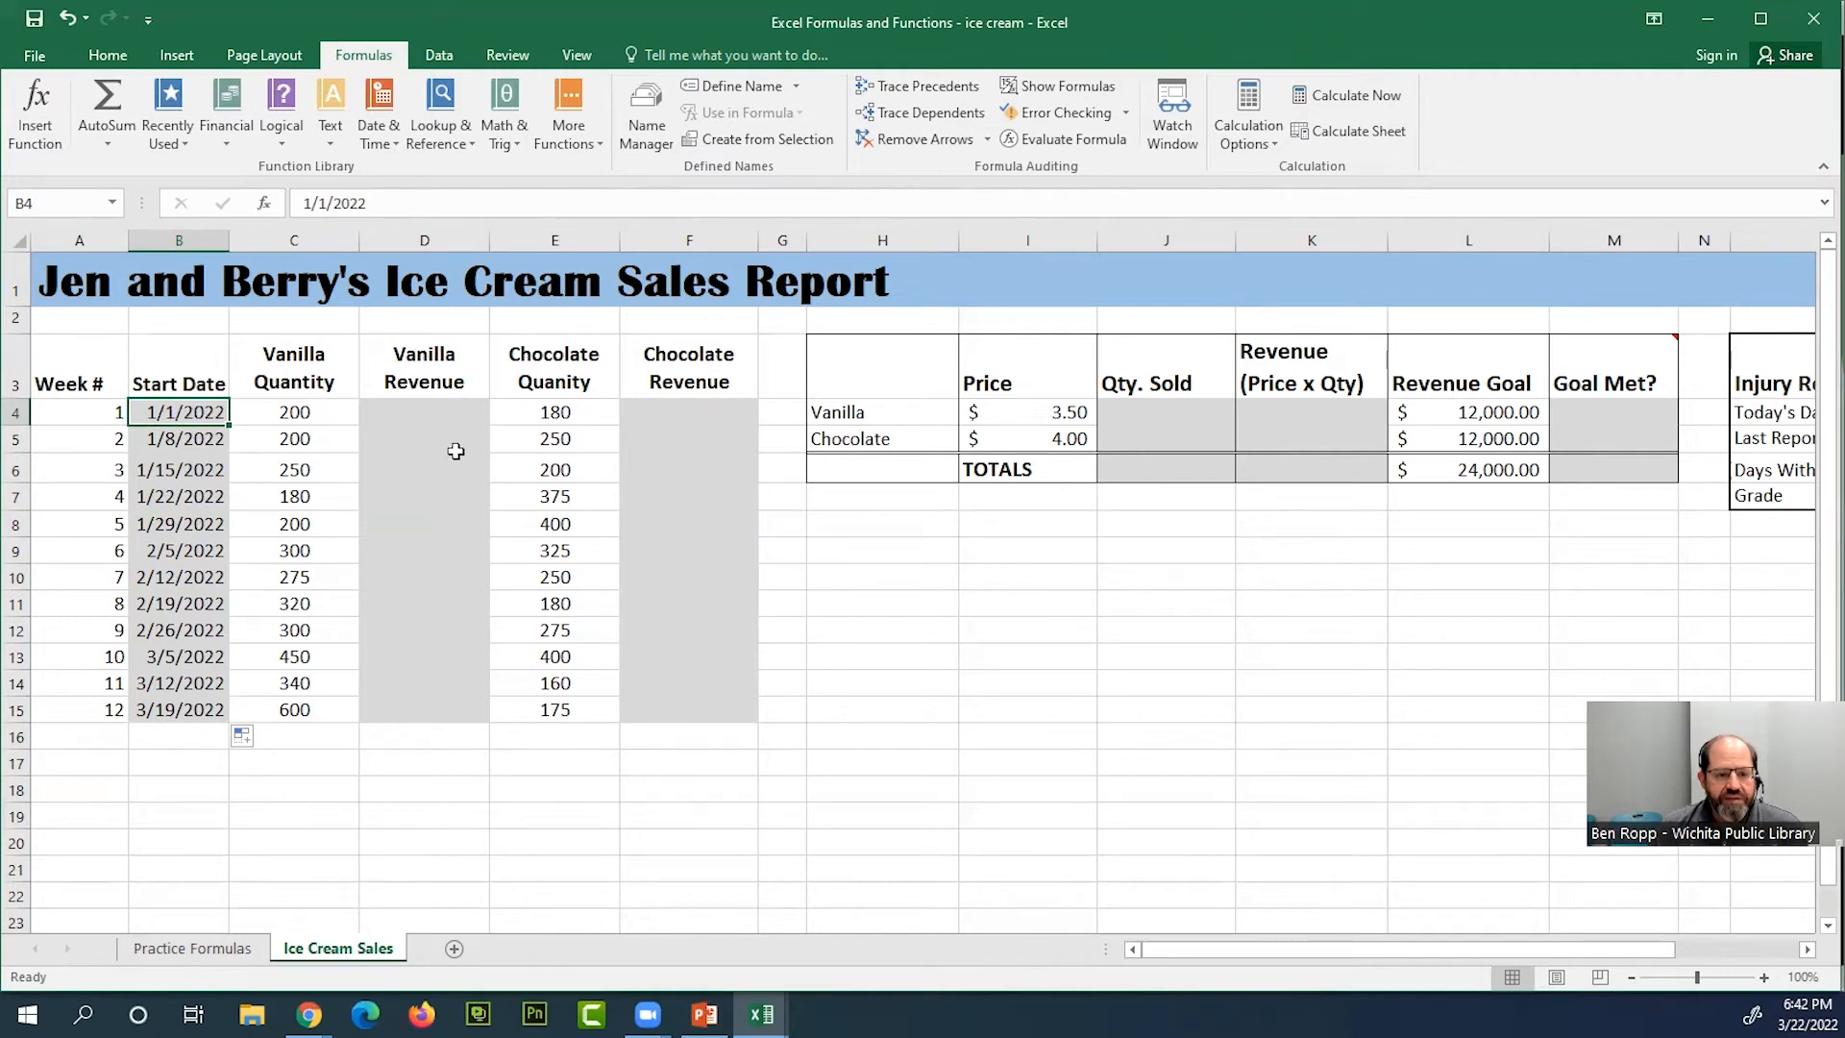
Enter =C4*I4 in D4 as the week 1 vanilla revenue and fill the formula down to D15
left_click(455, 407)
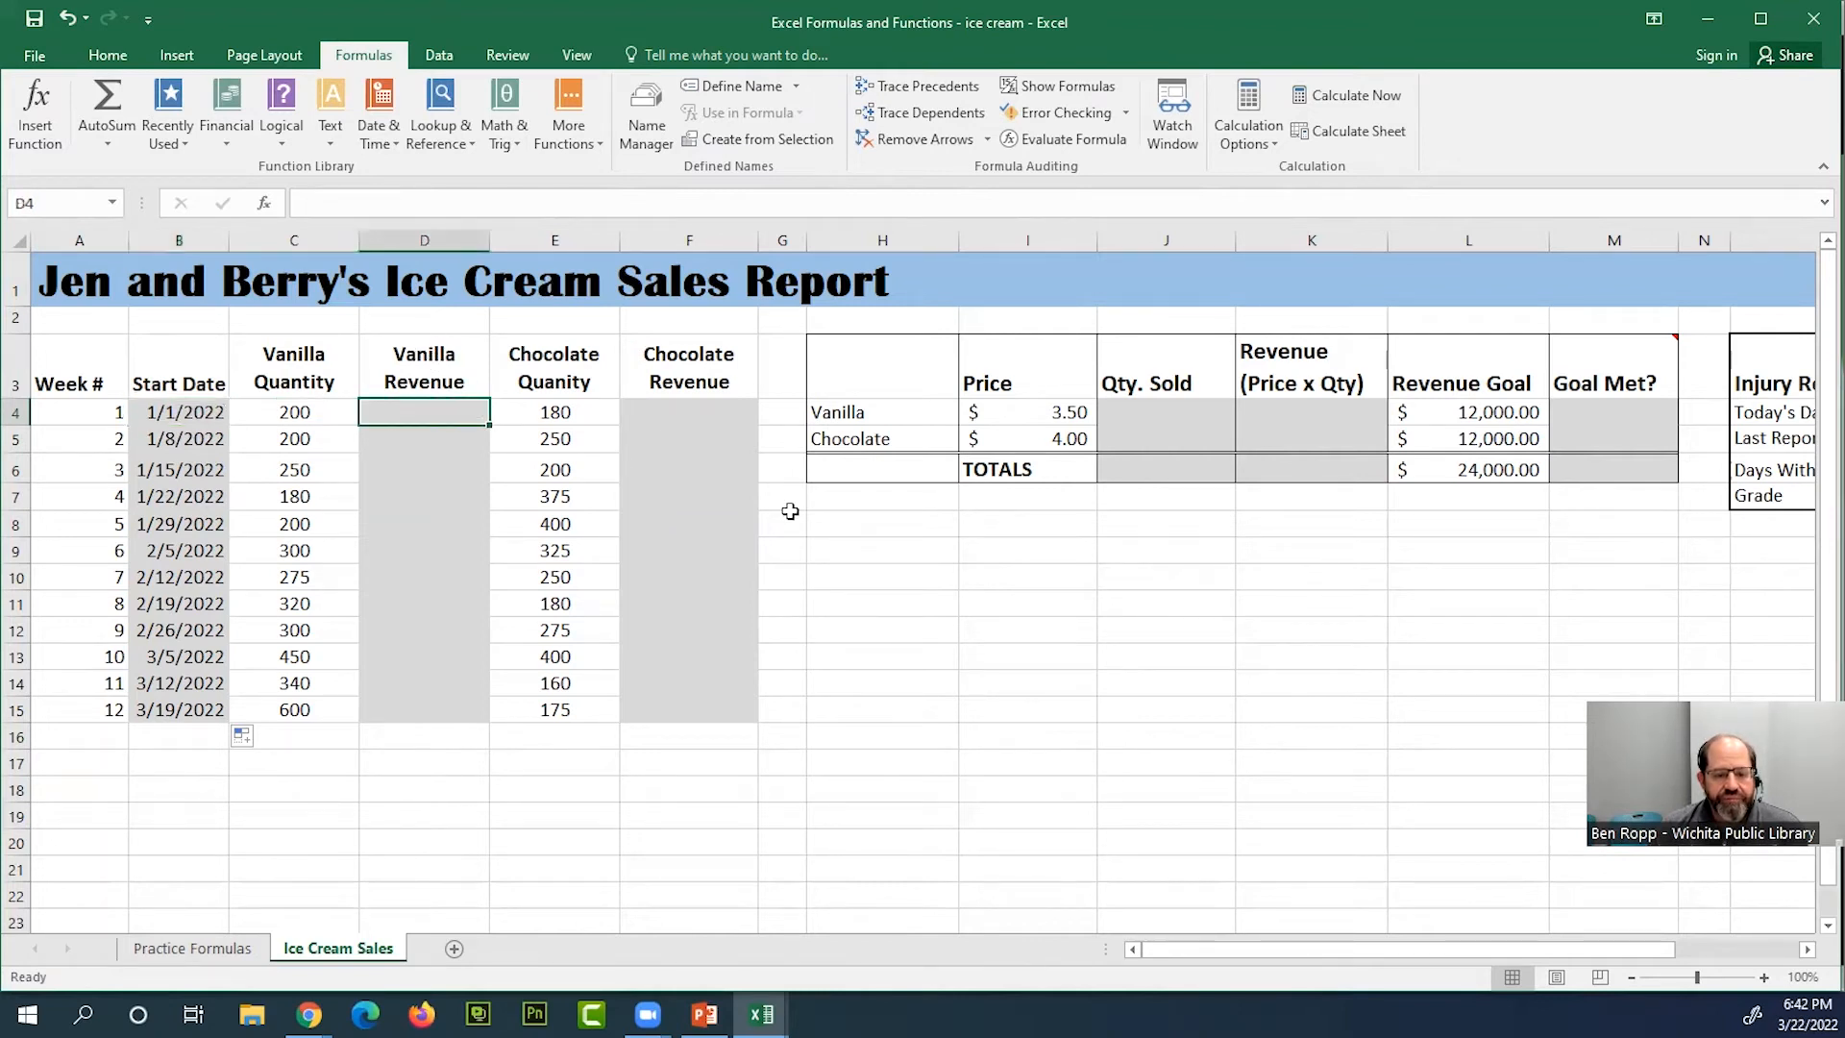
left_click(717, 412)
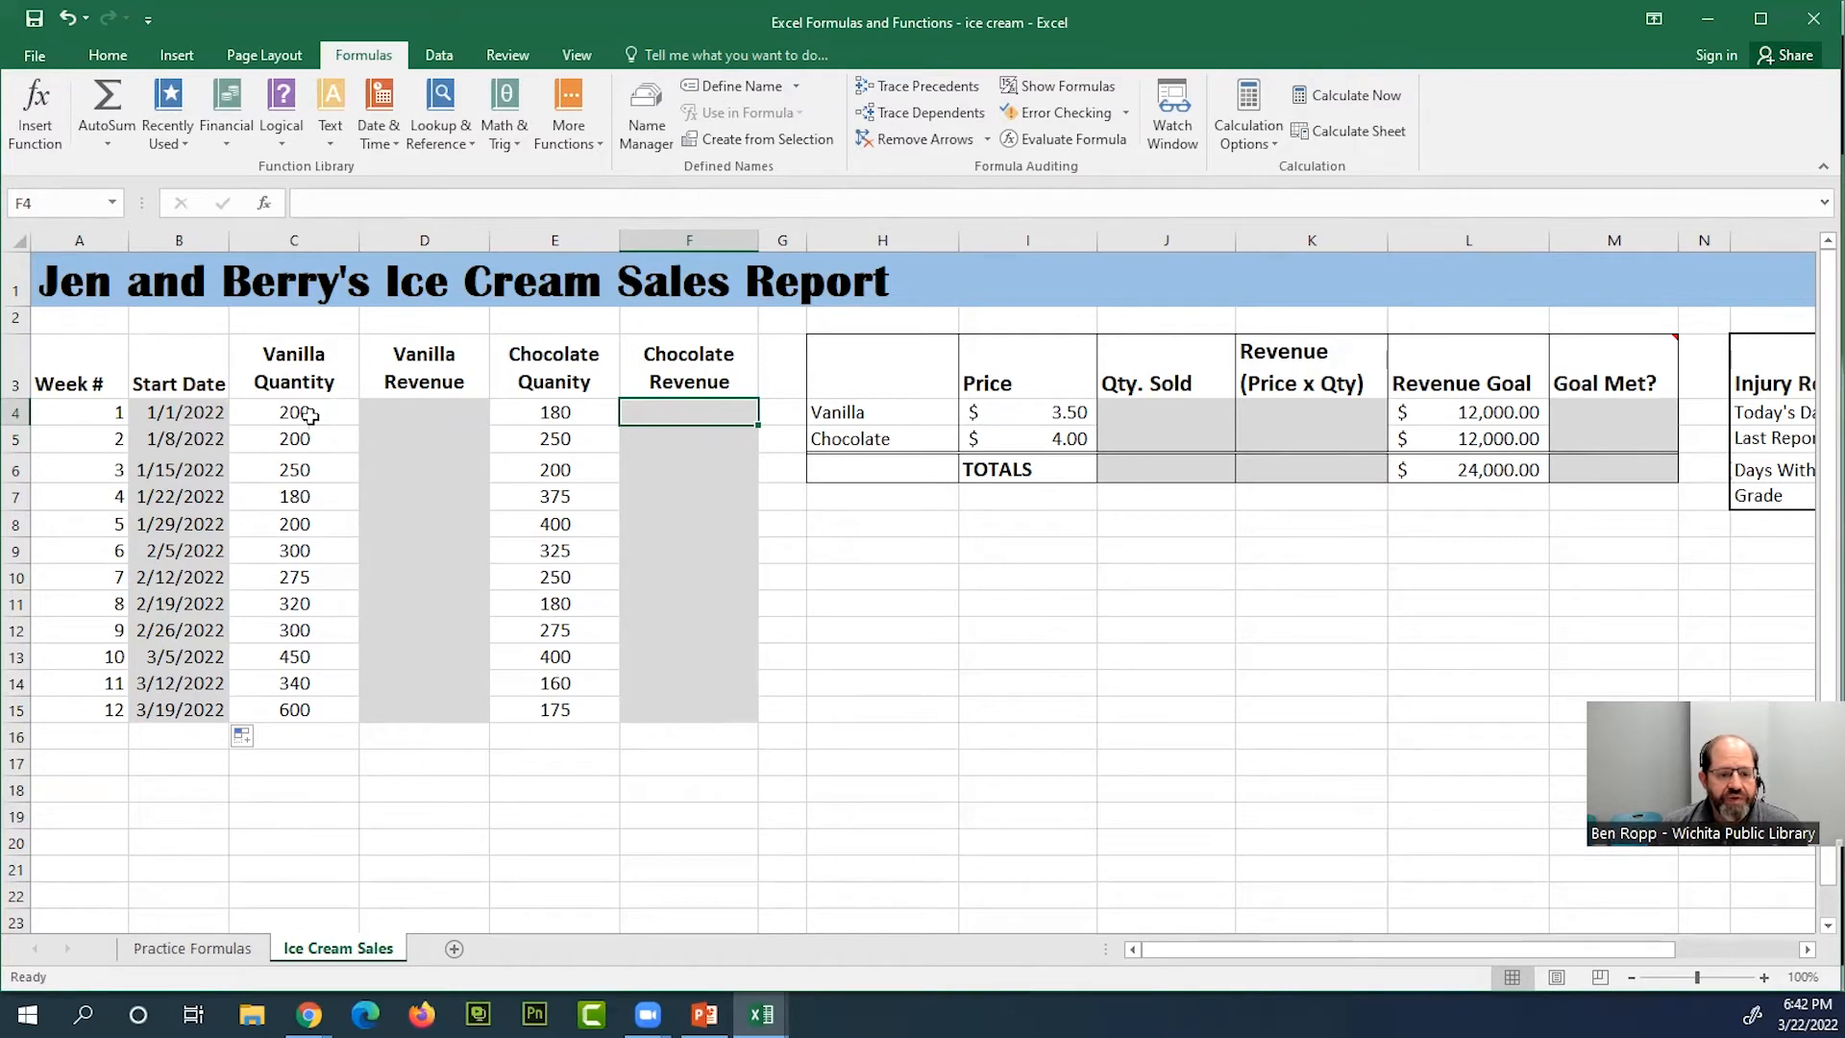
left_click(430, 421)
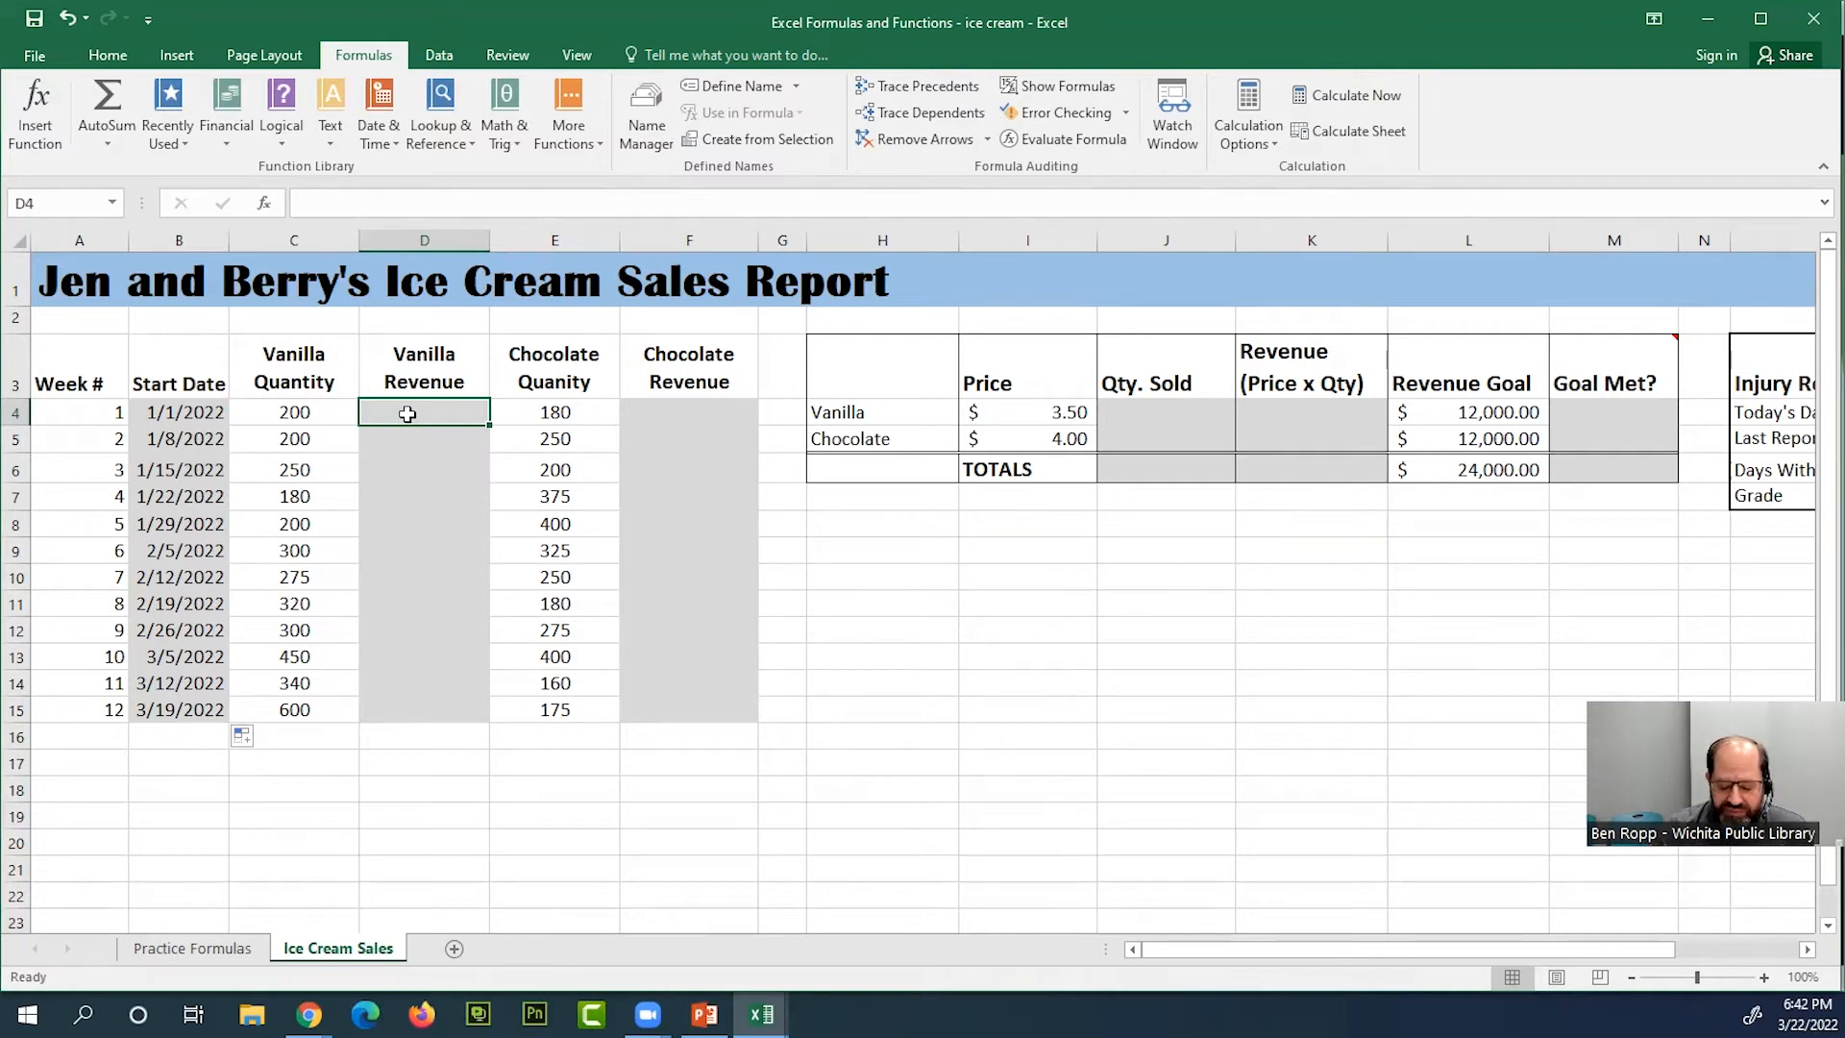
type("=")
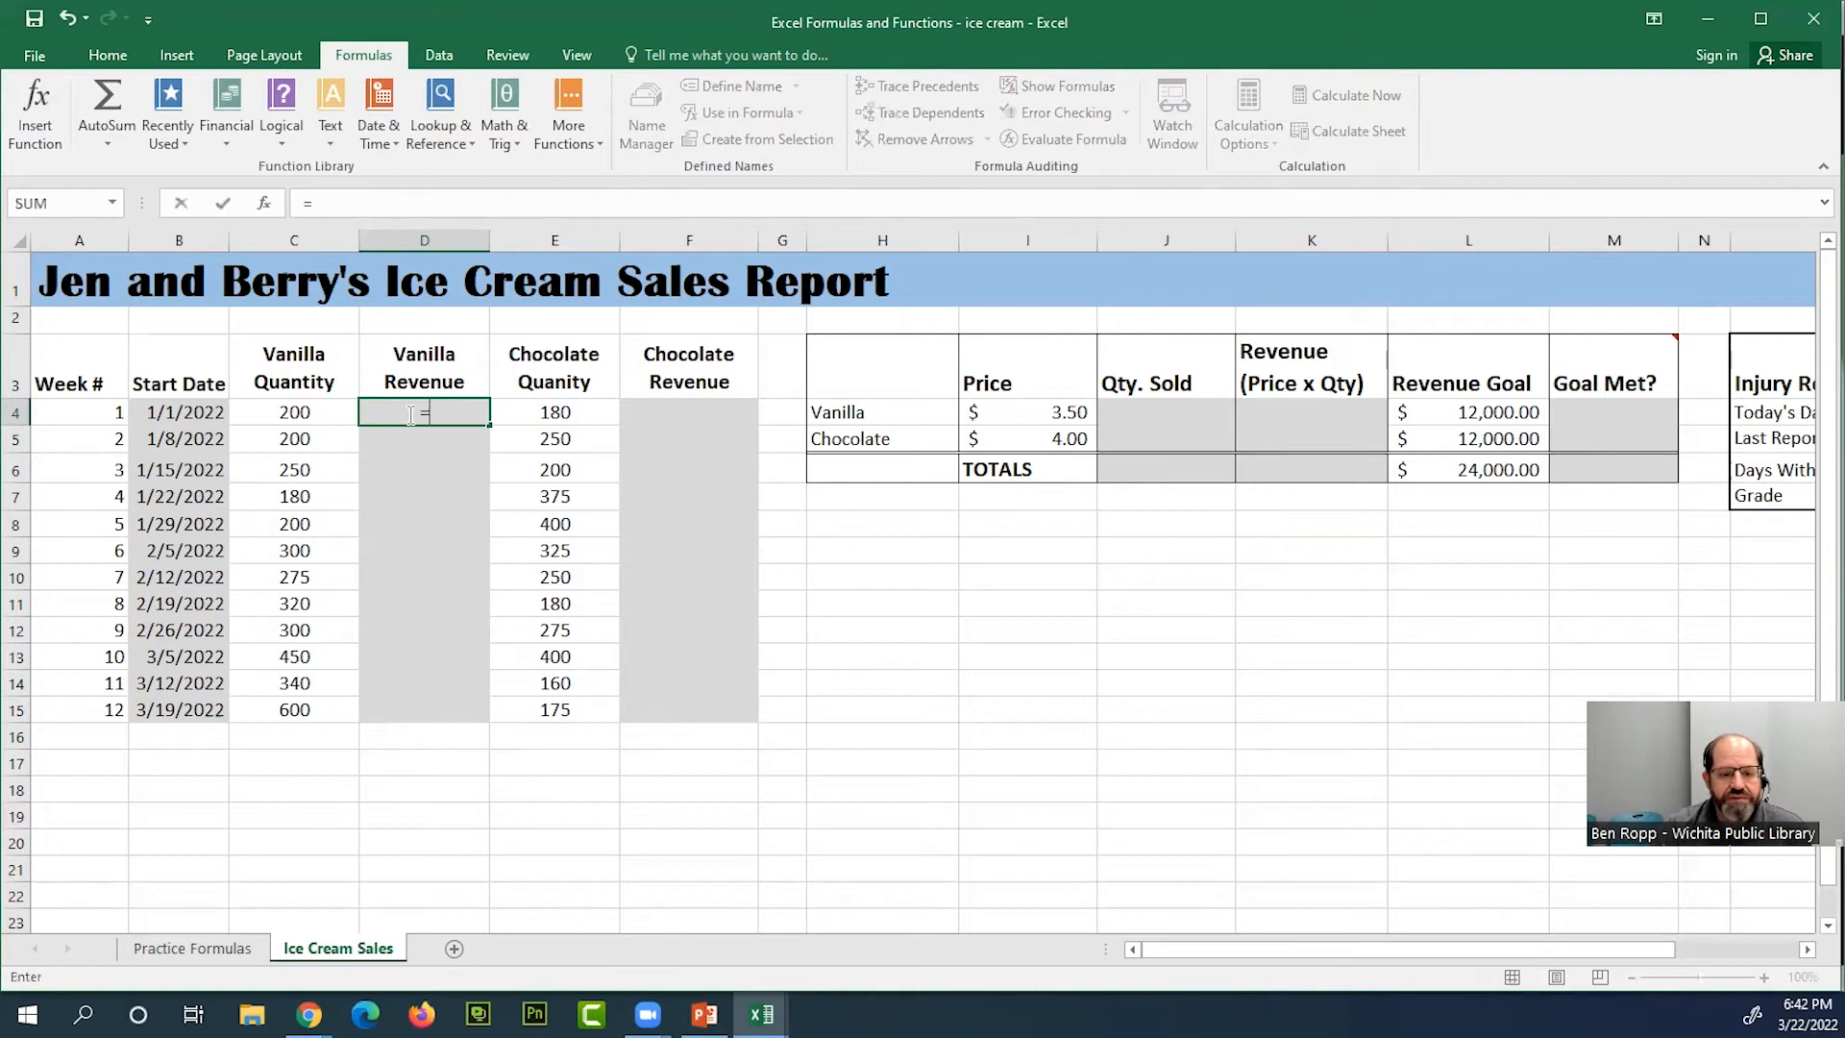
left_click(322, 413)
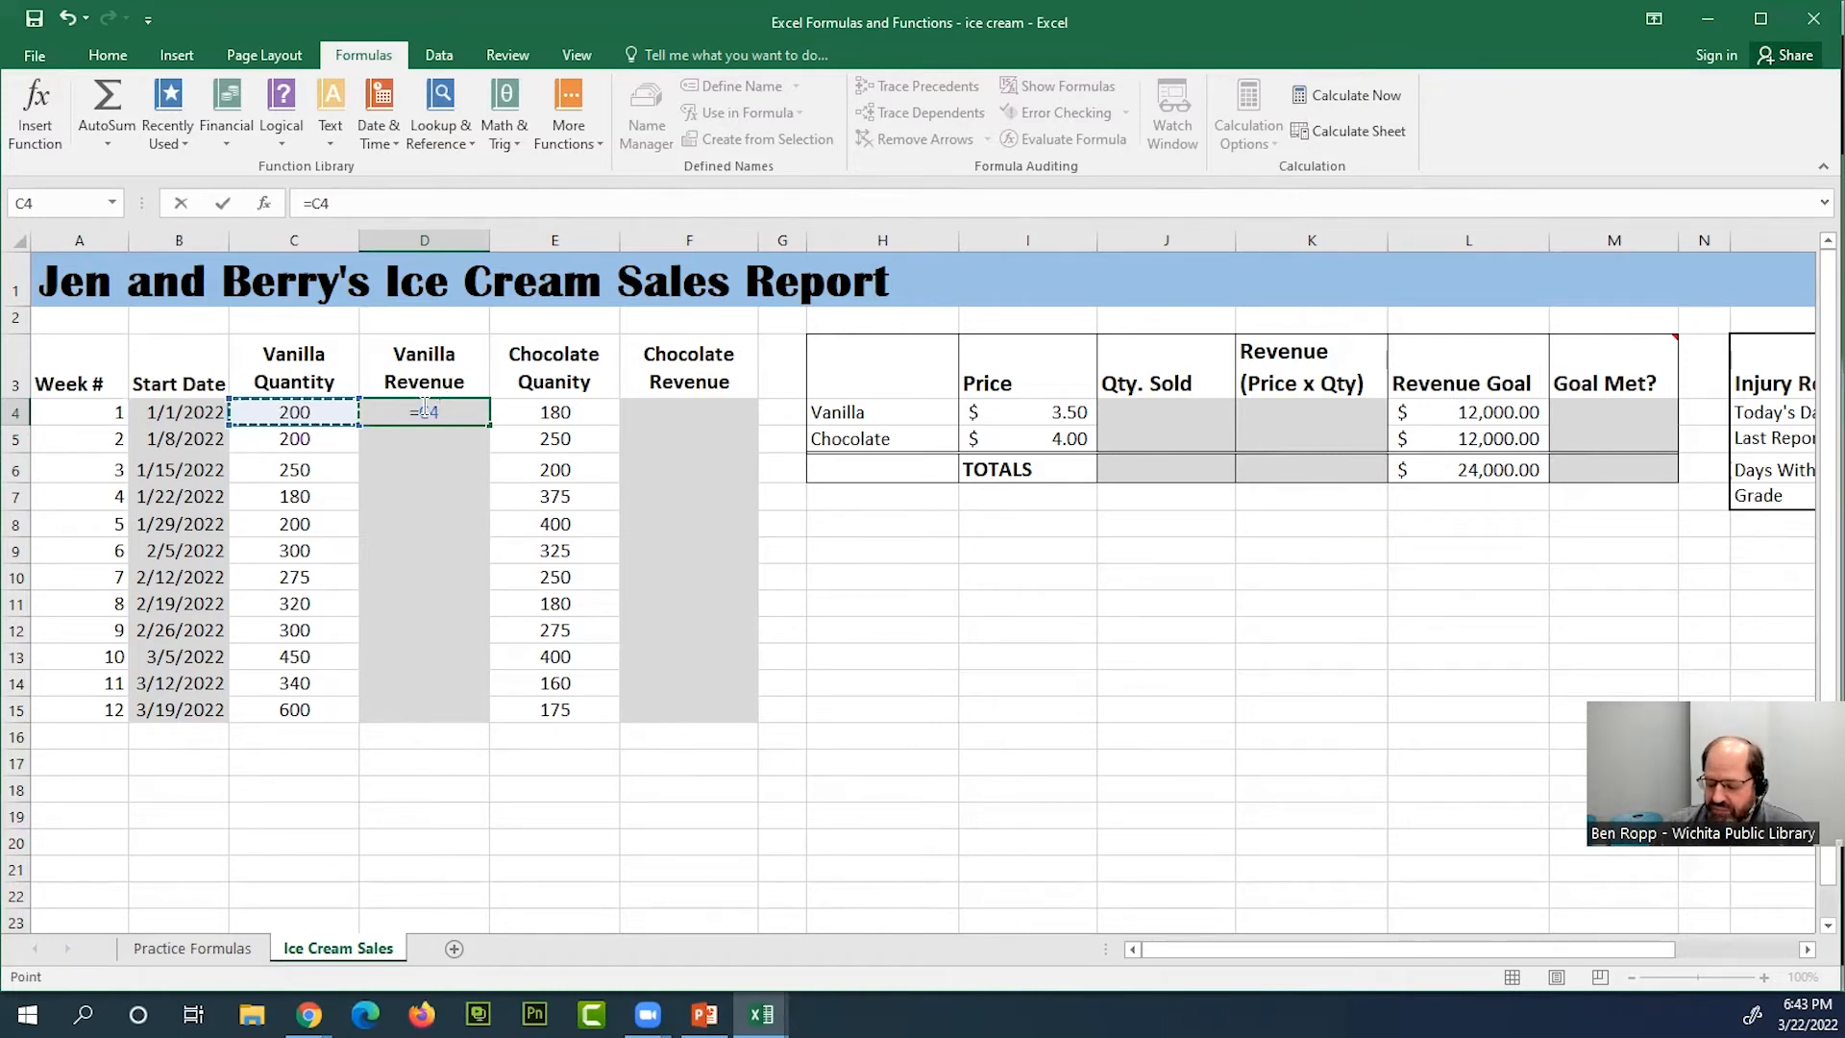
type("*")
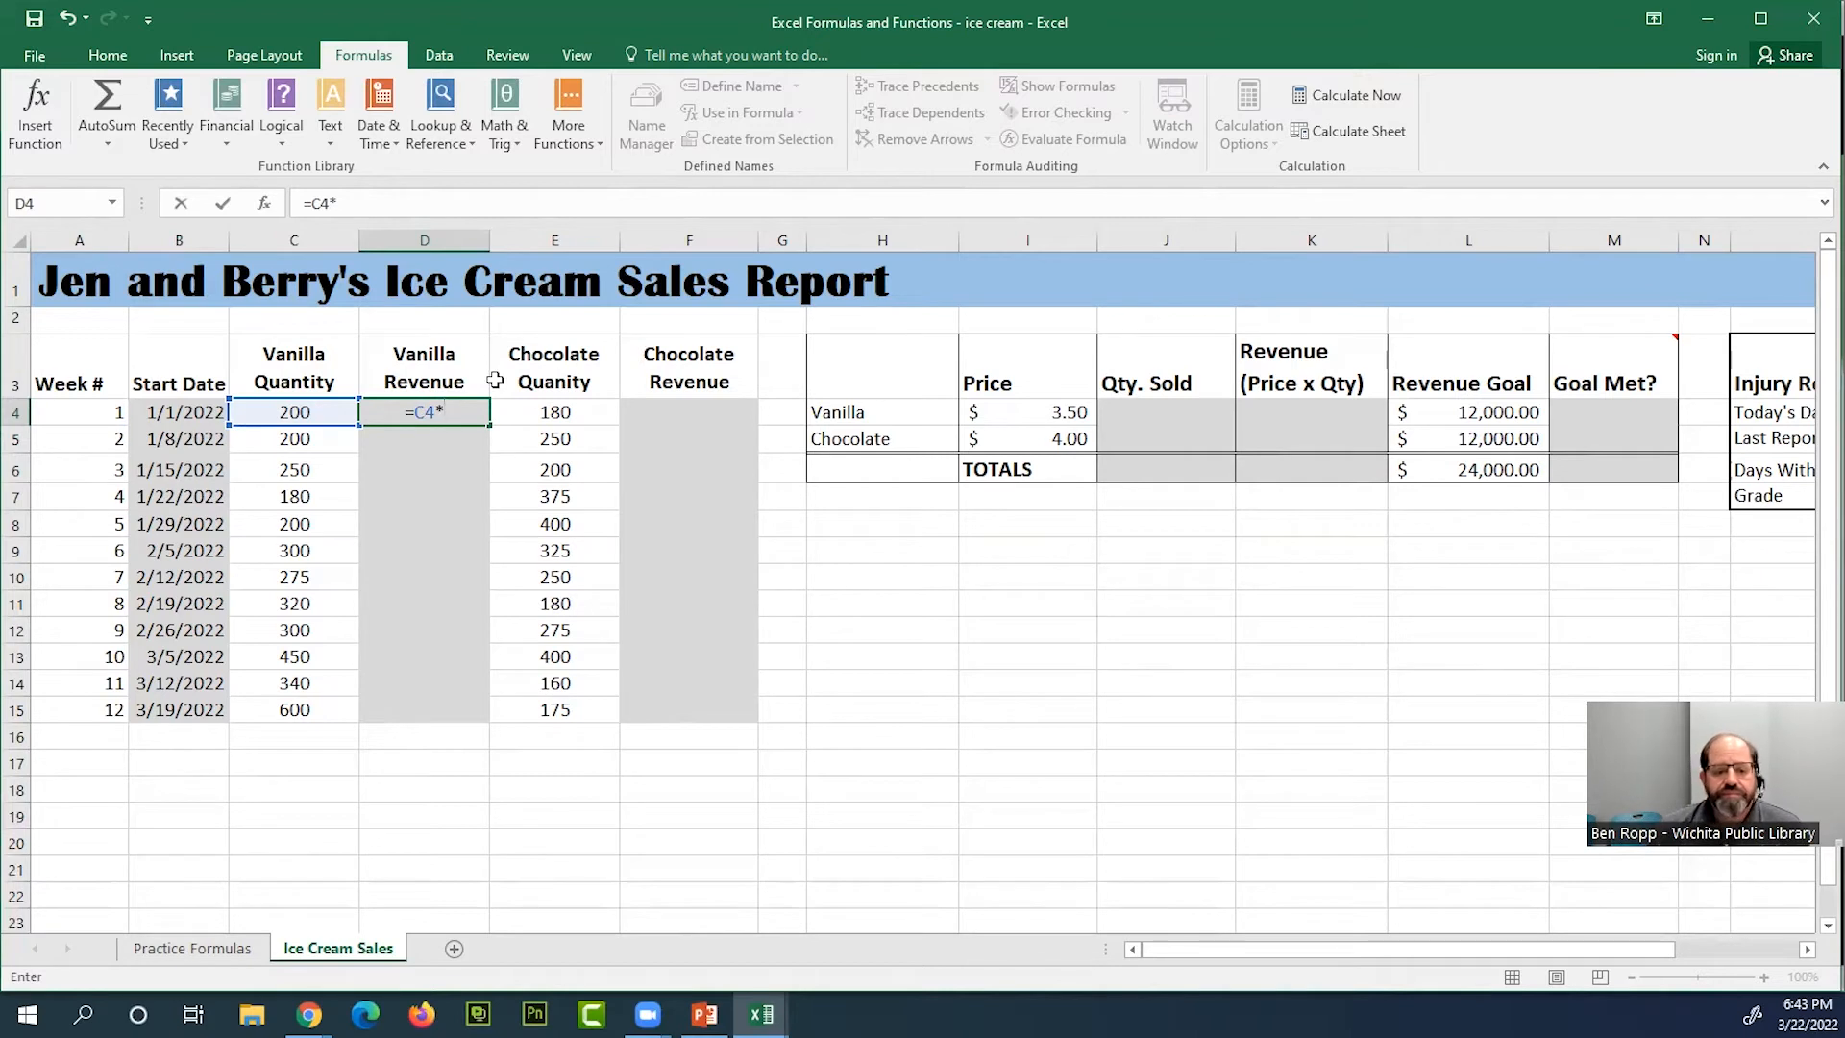
left_click(1064, 411)
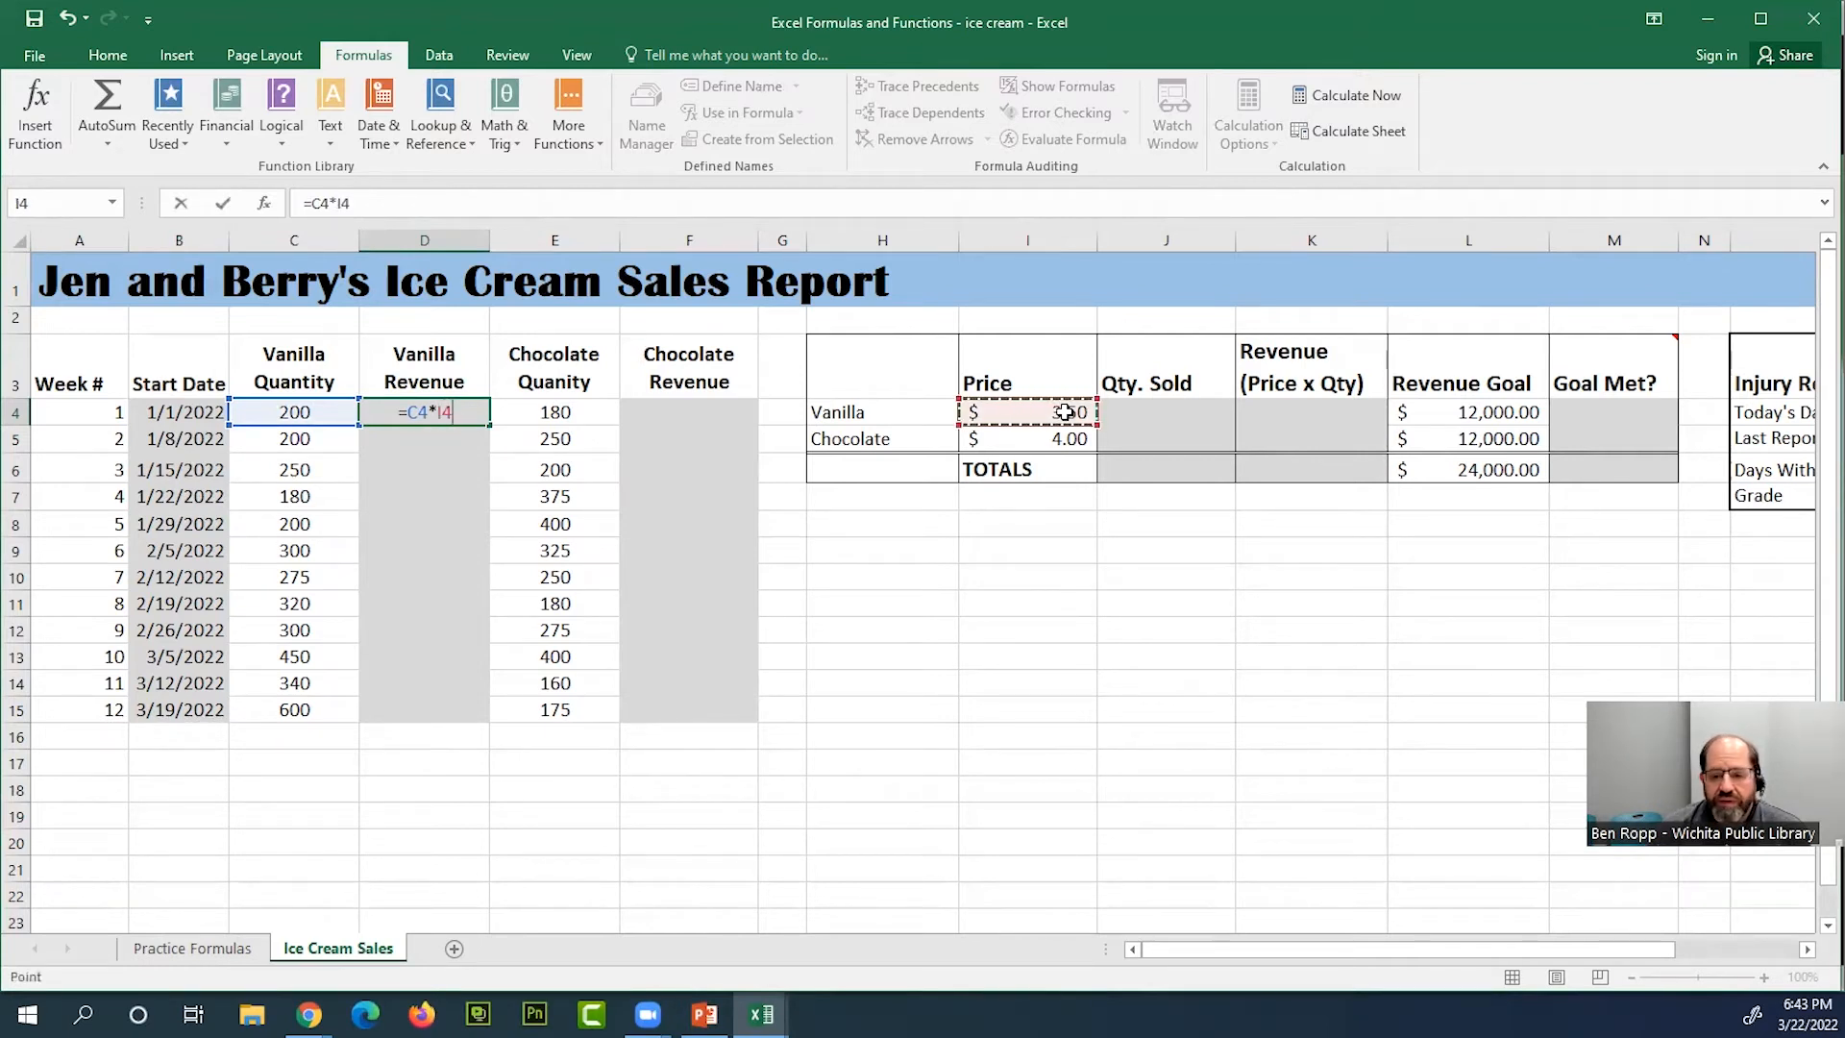
key("Return")
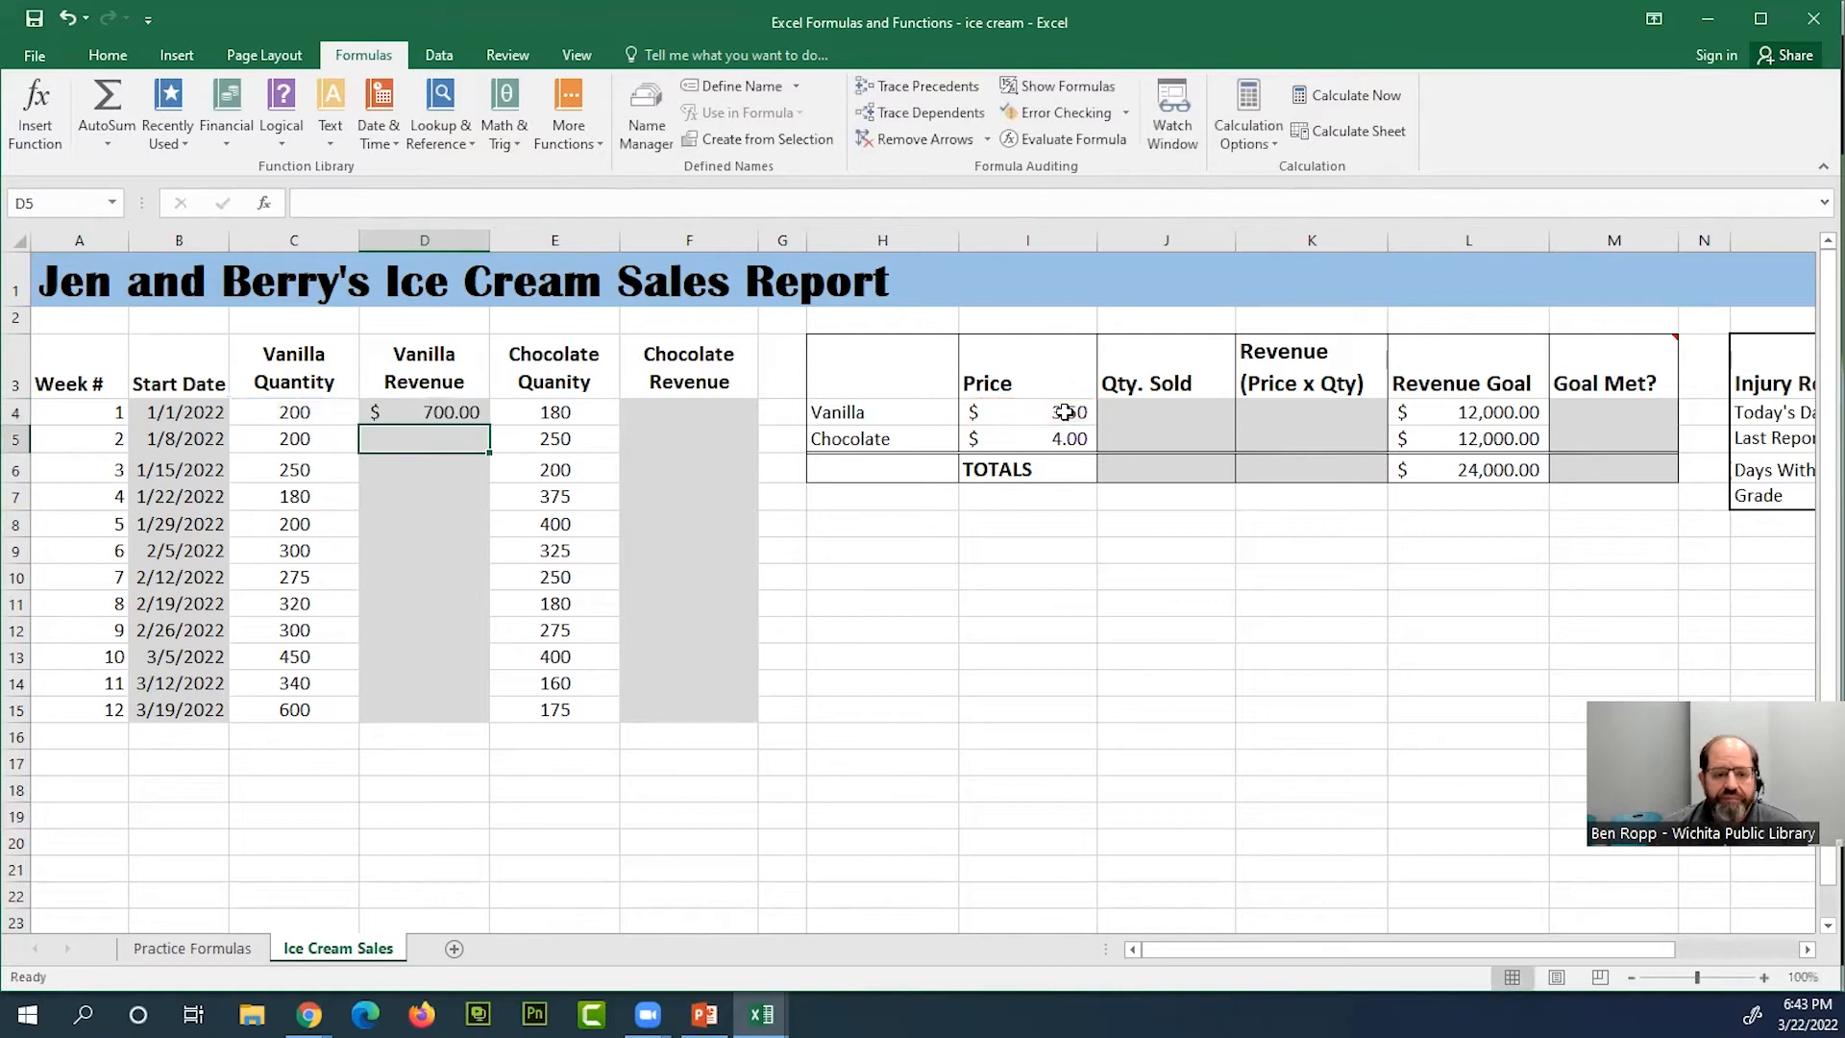
left_click(465, 414)
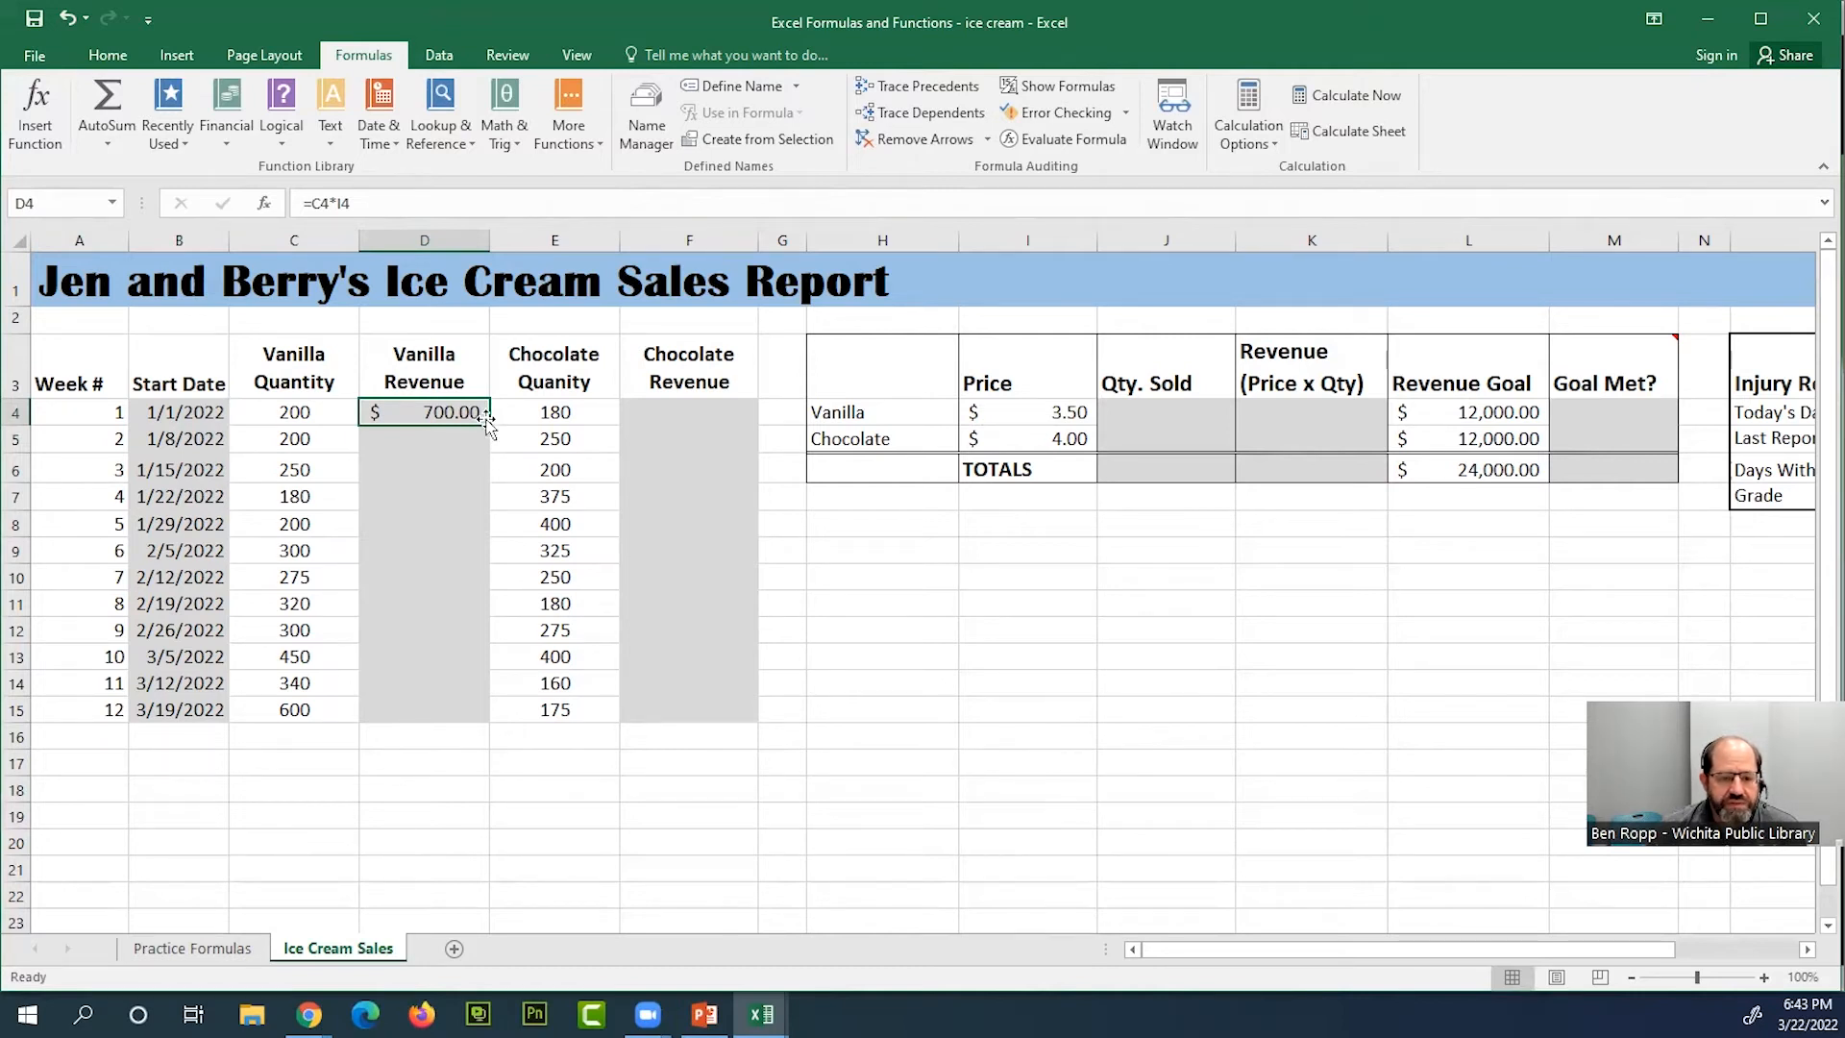
left_click_drag(487, 426, 478, 712)
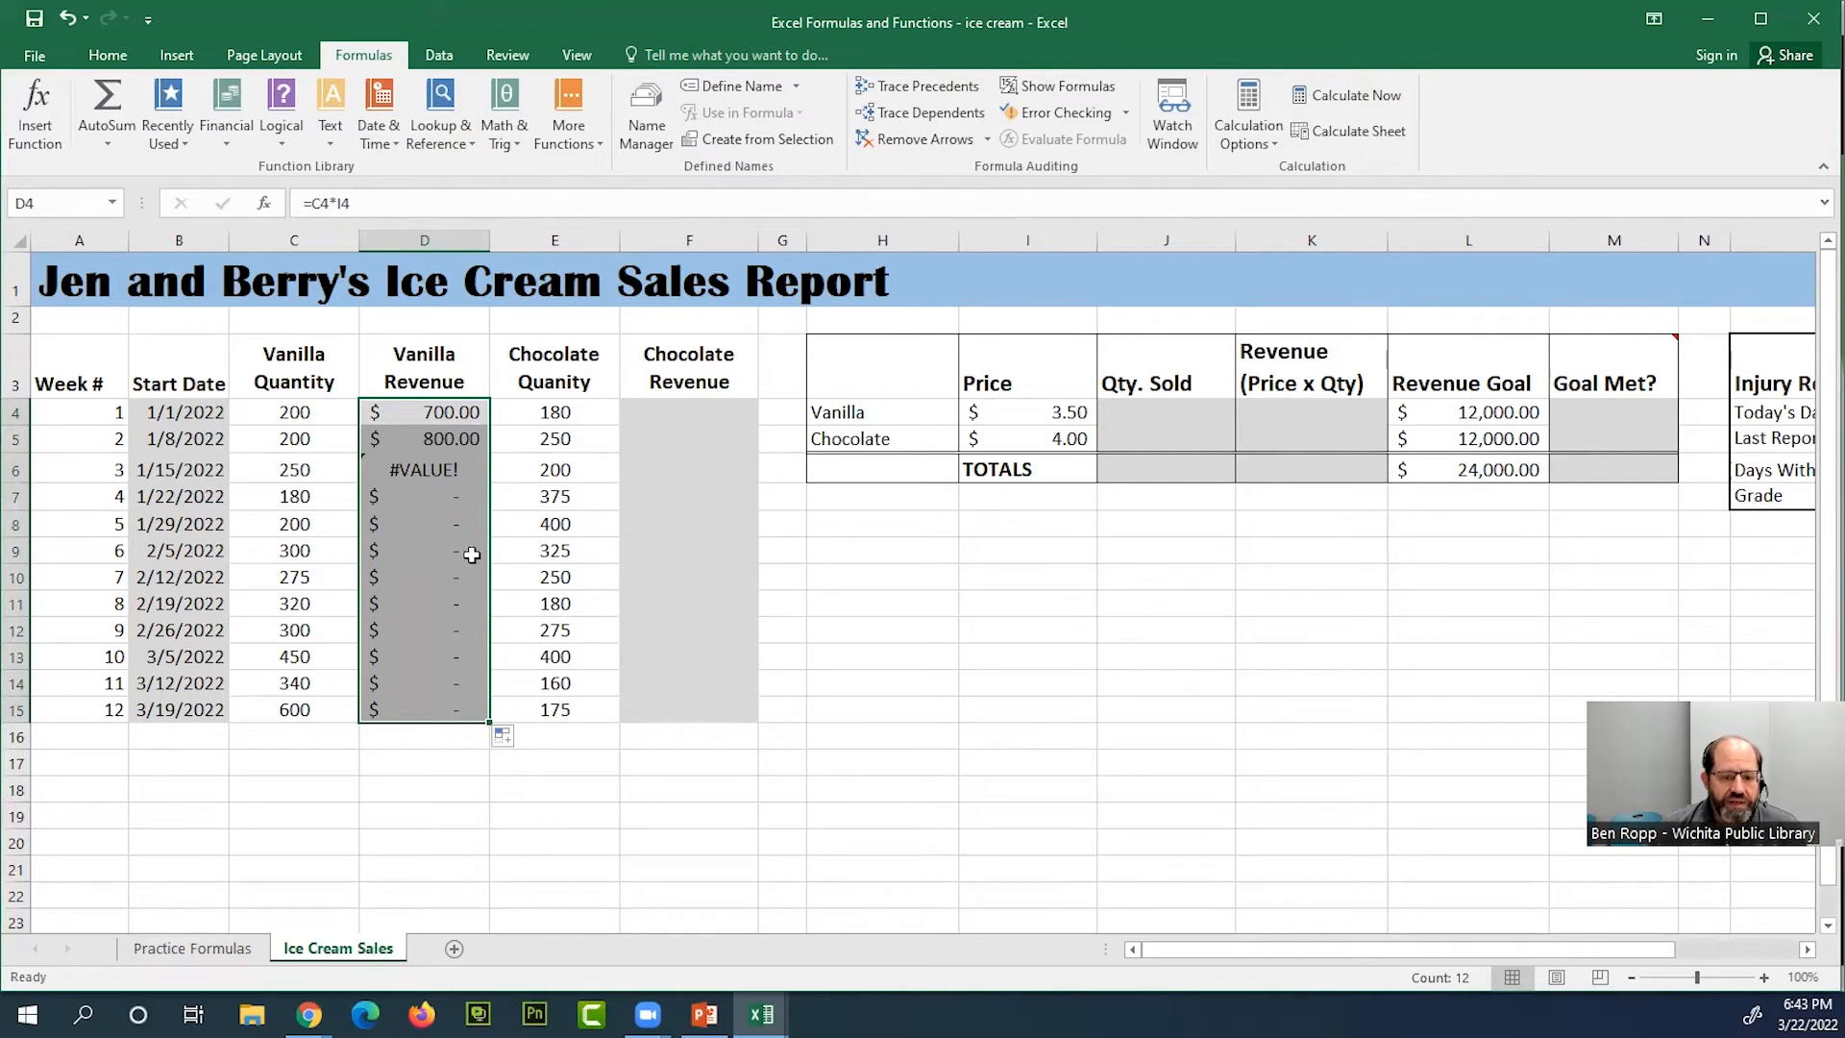
Inspect the filled revenue formulas in D8 and D6 and check the error explanation for D6
left_click(463, 517)
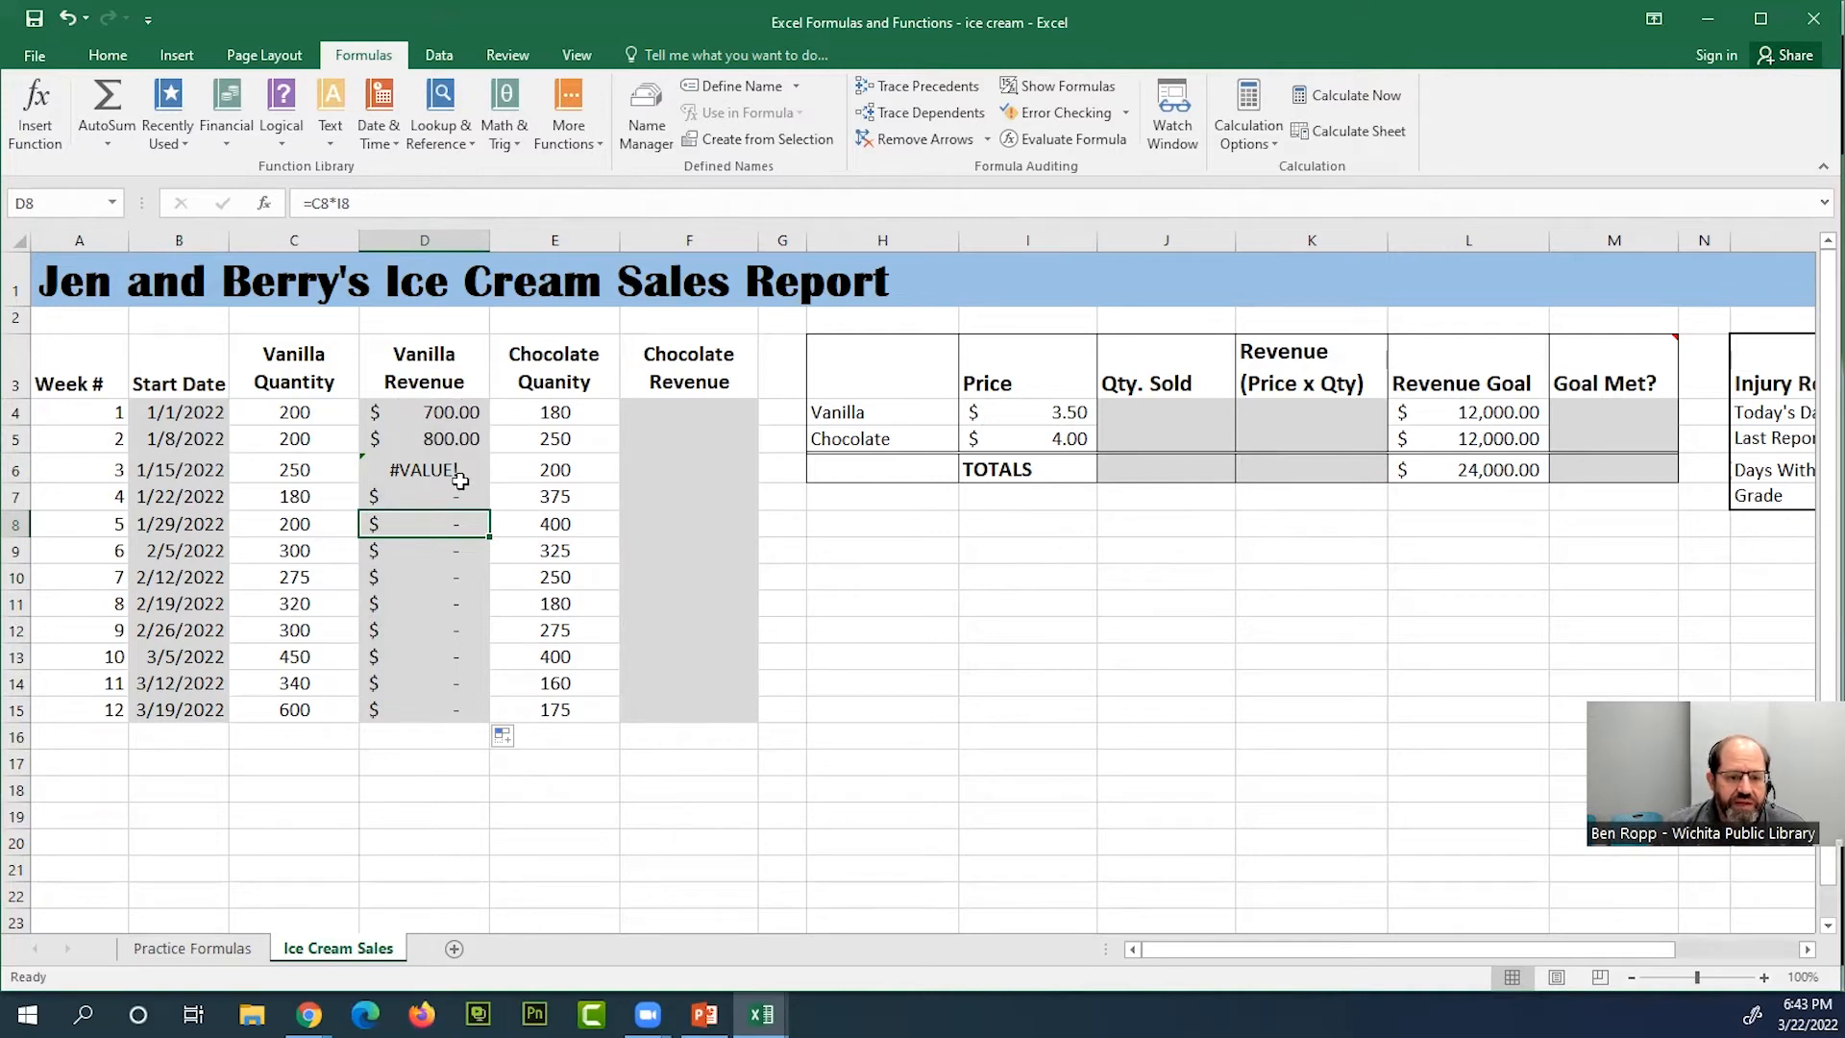
left_click(458, 468)
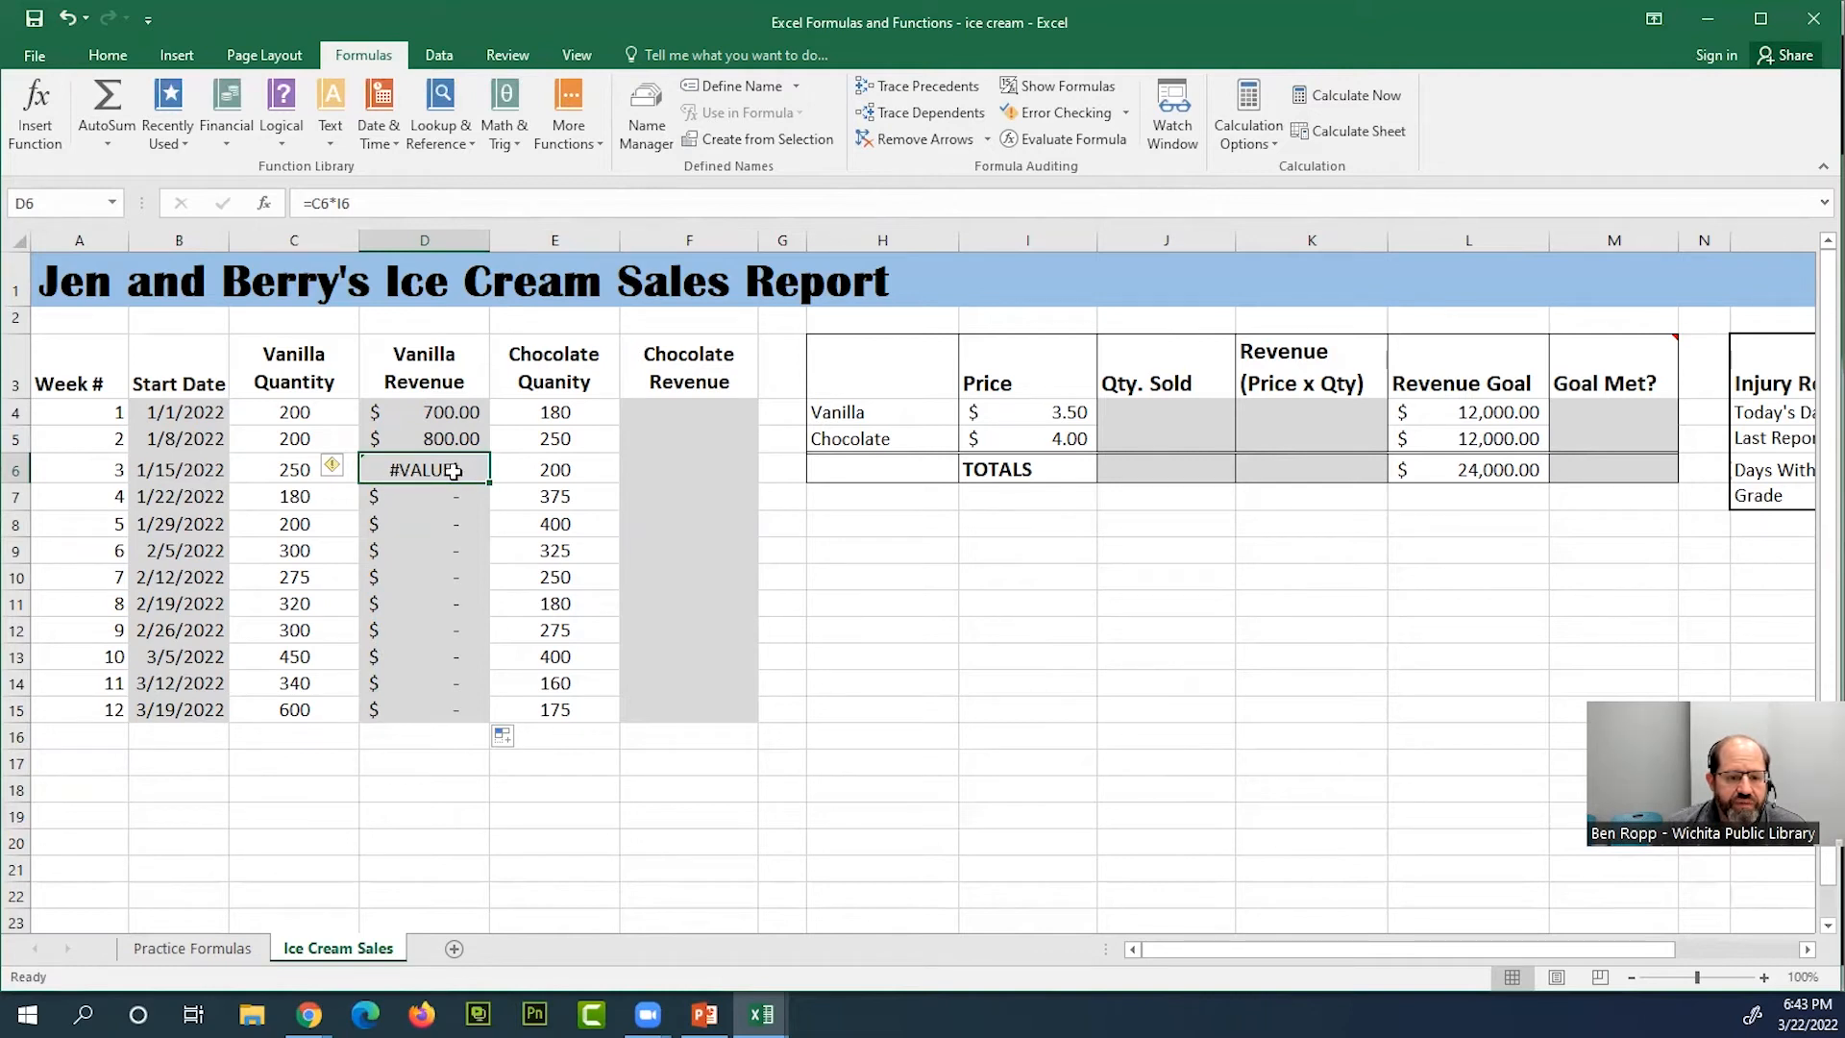
mouse_move(338, 475)
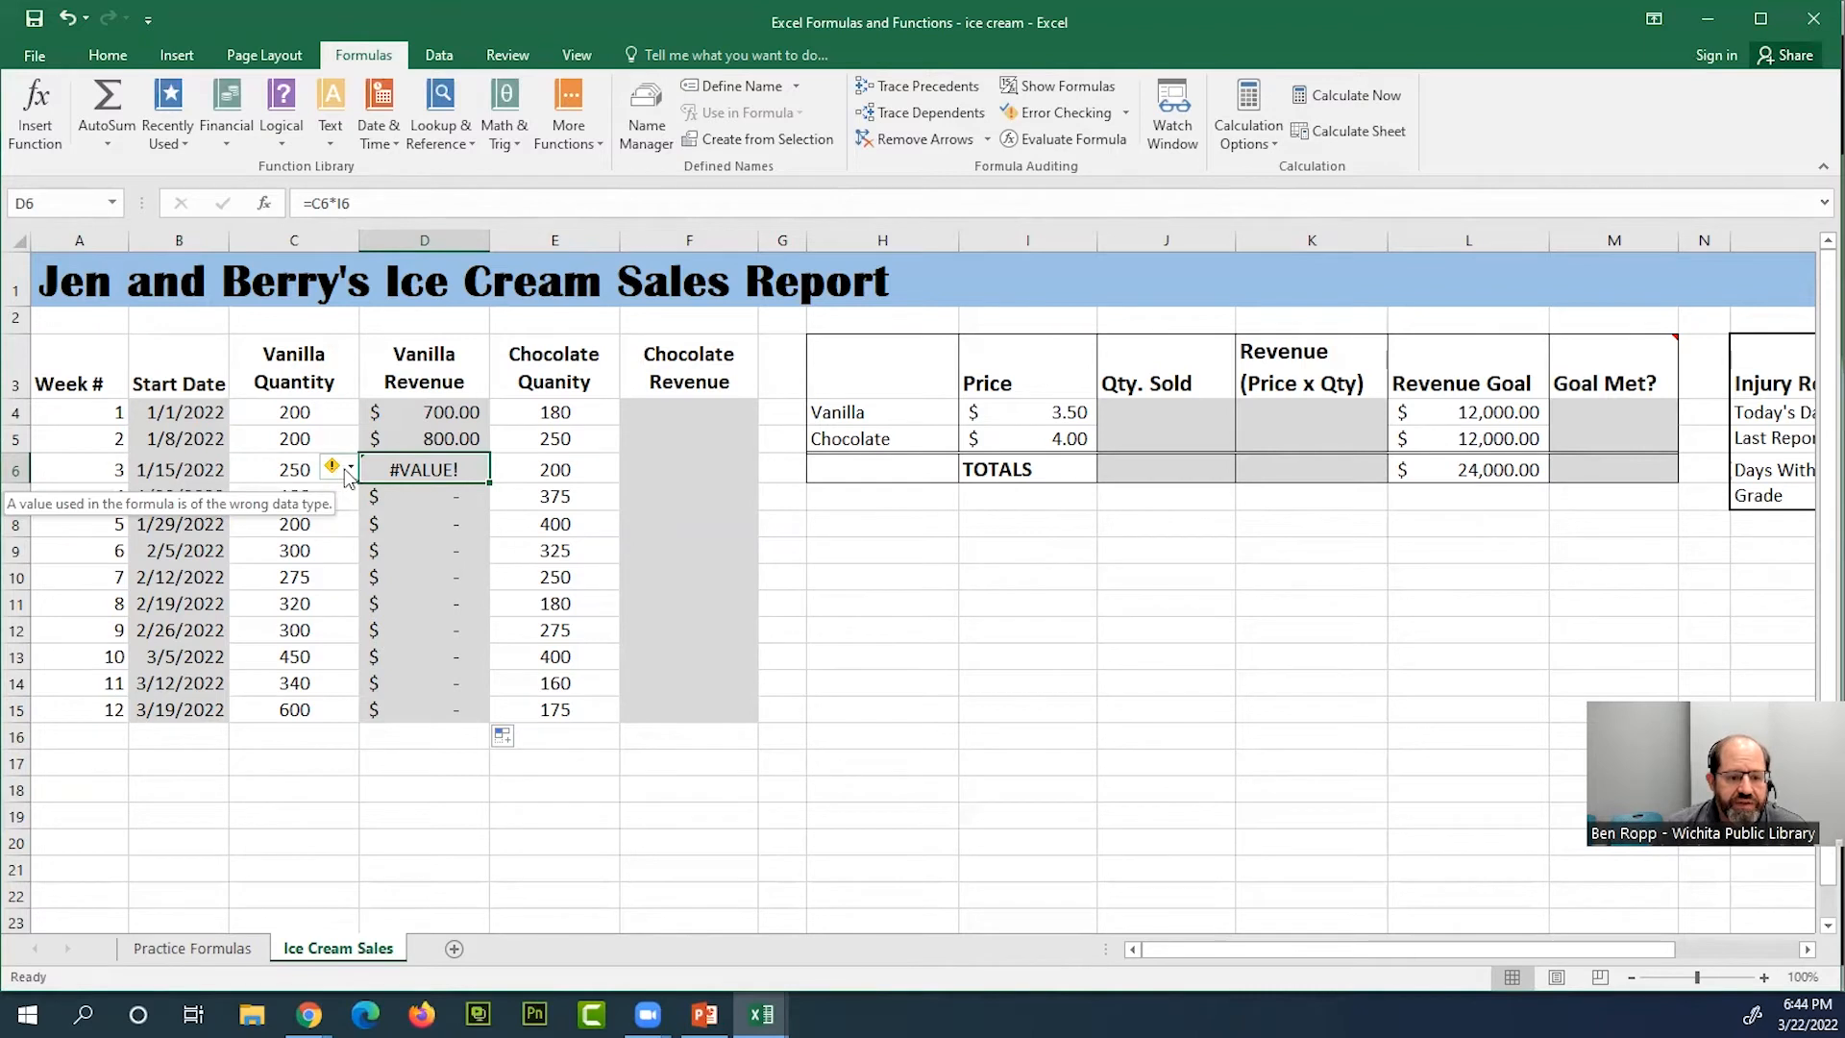
left_click(347, 474)
left_click(347, 475)
mouse_move(333, 472)
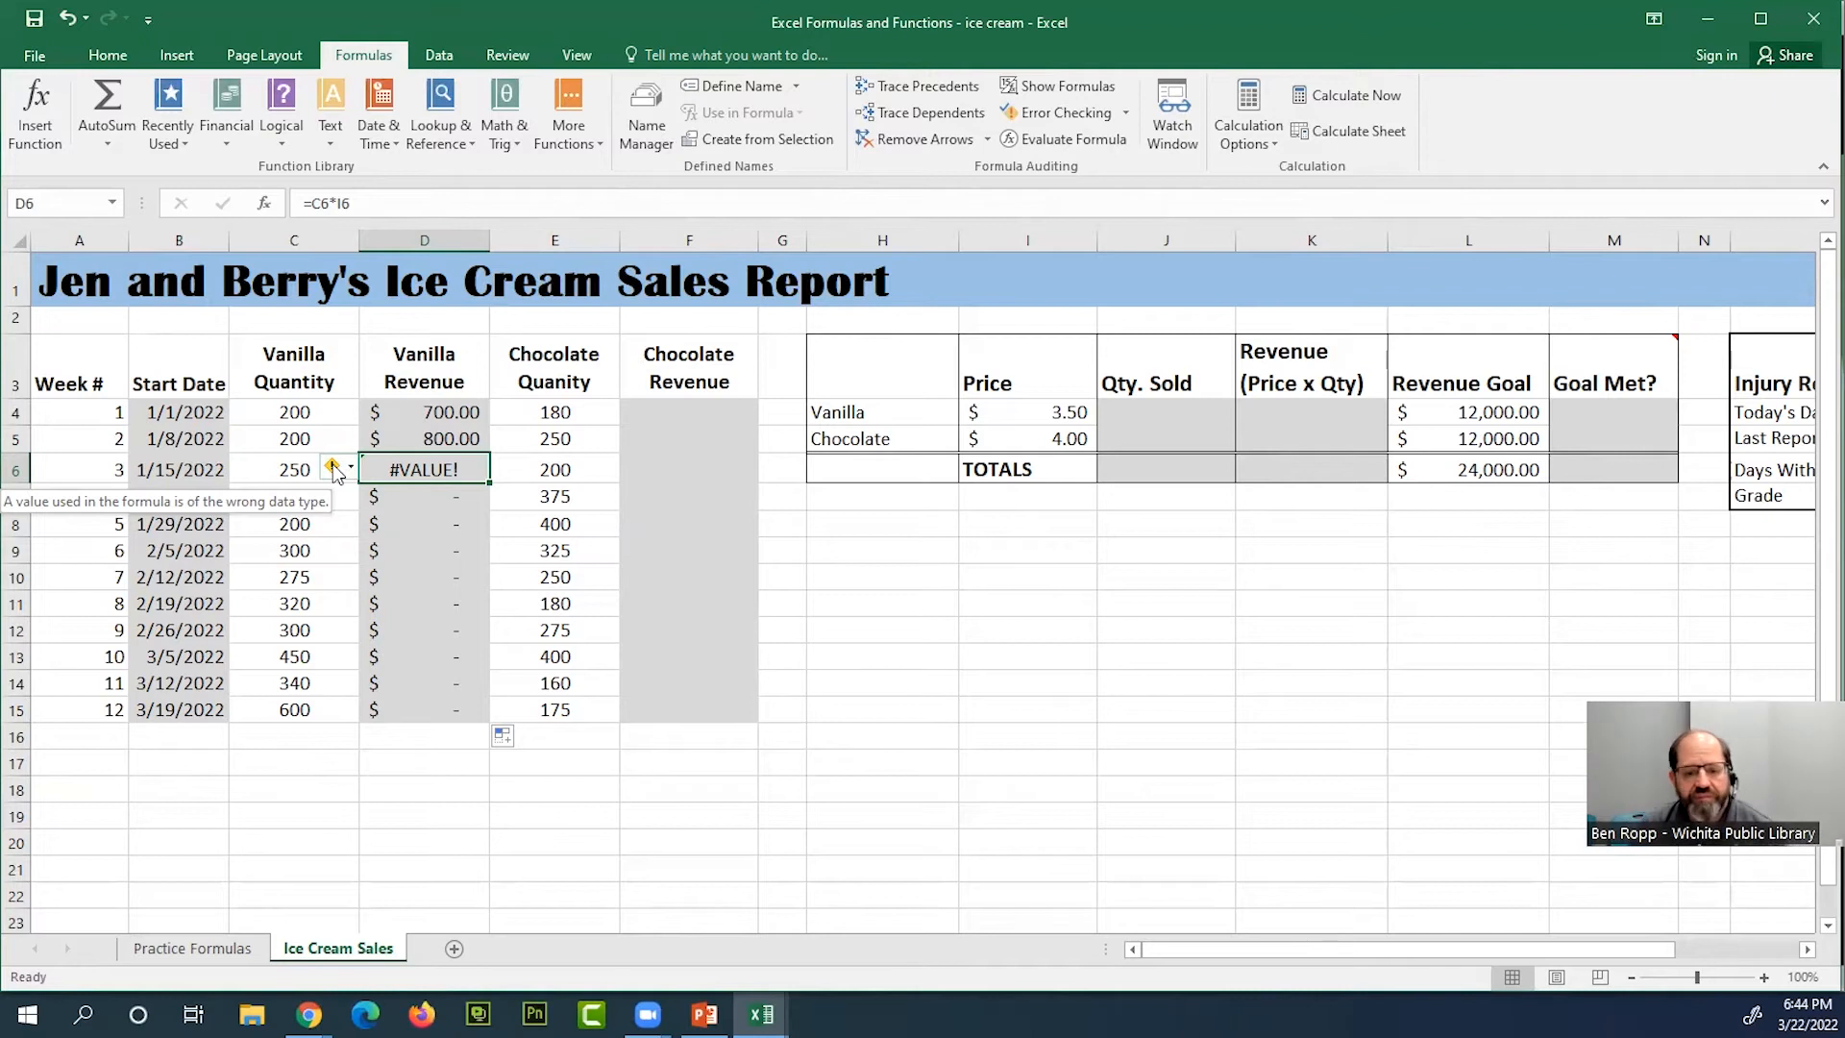
Examine which cells the D6 and D11 formulas reference, and compare them with the vanilla price in I4 and the formula in D4
double_click(461, 468)
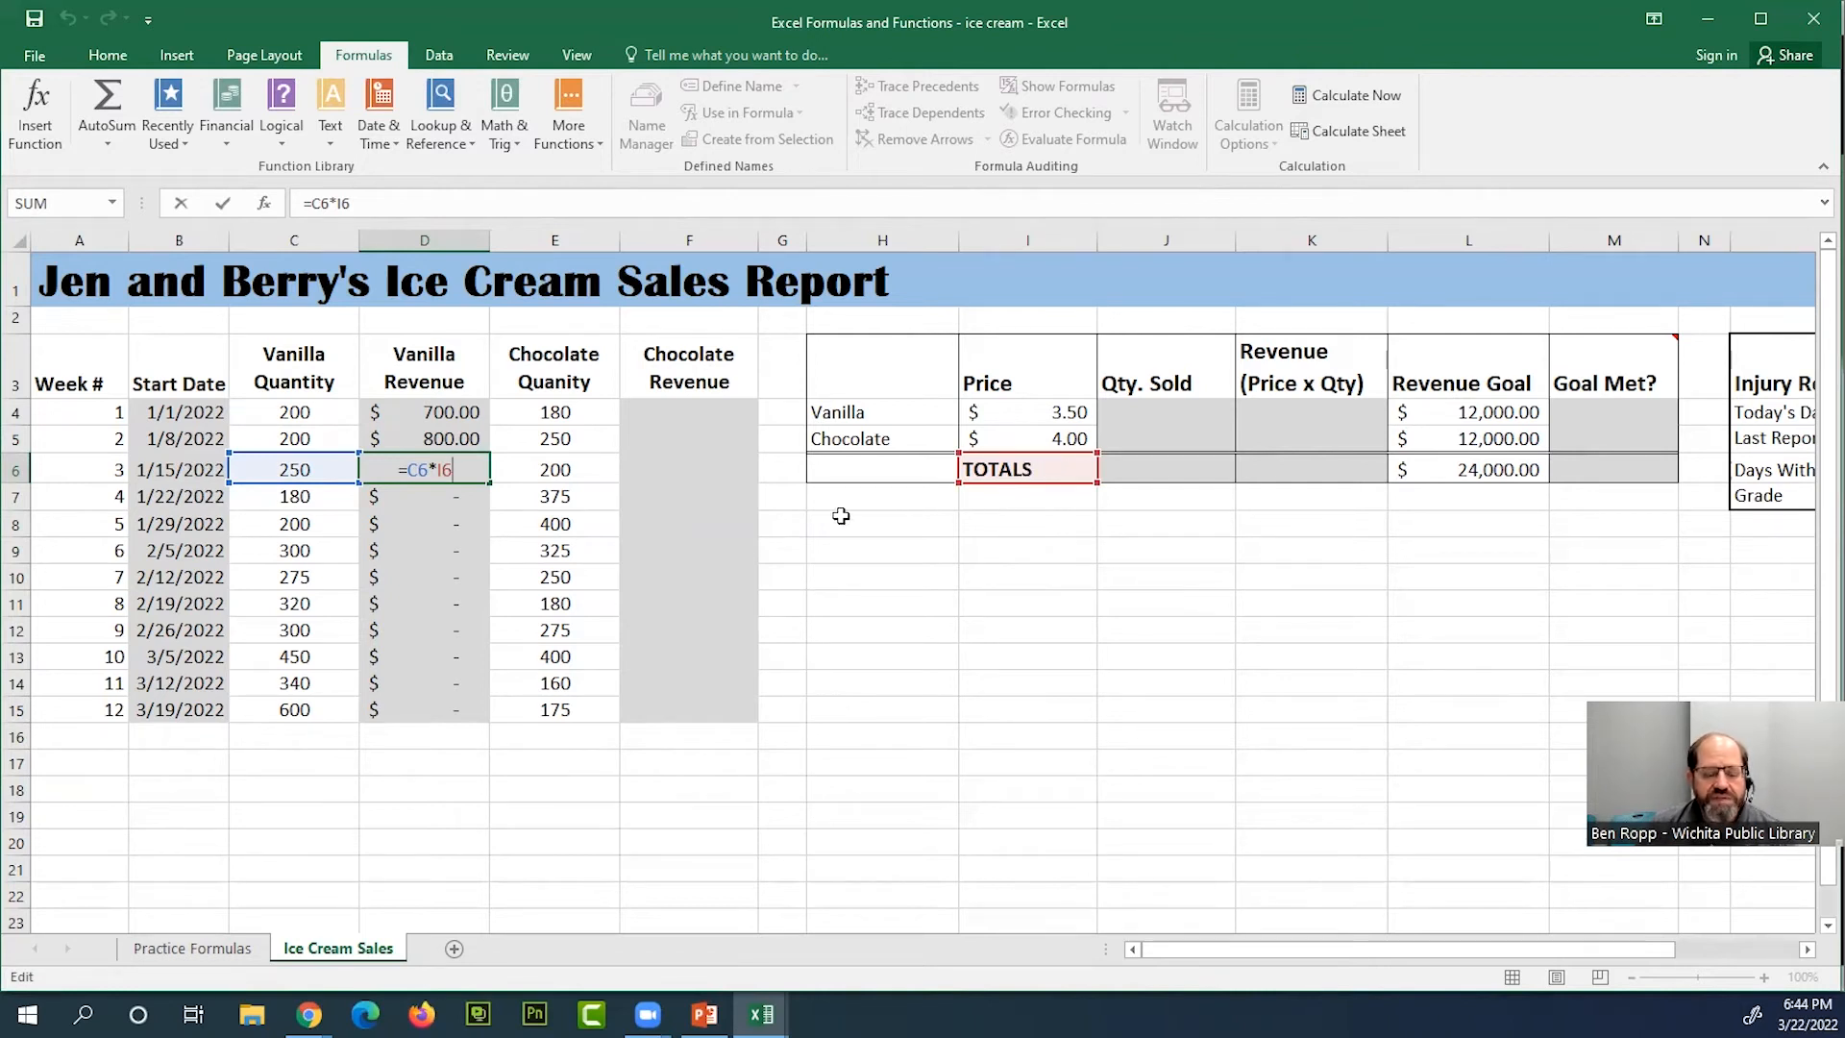
double_click(453, 604)
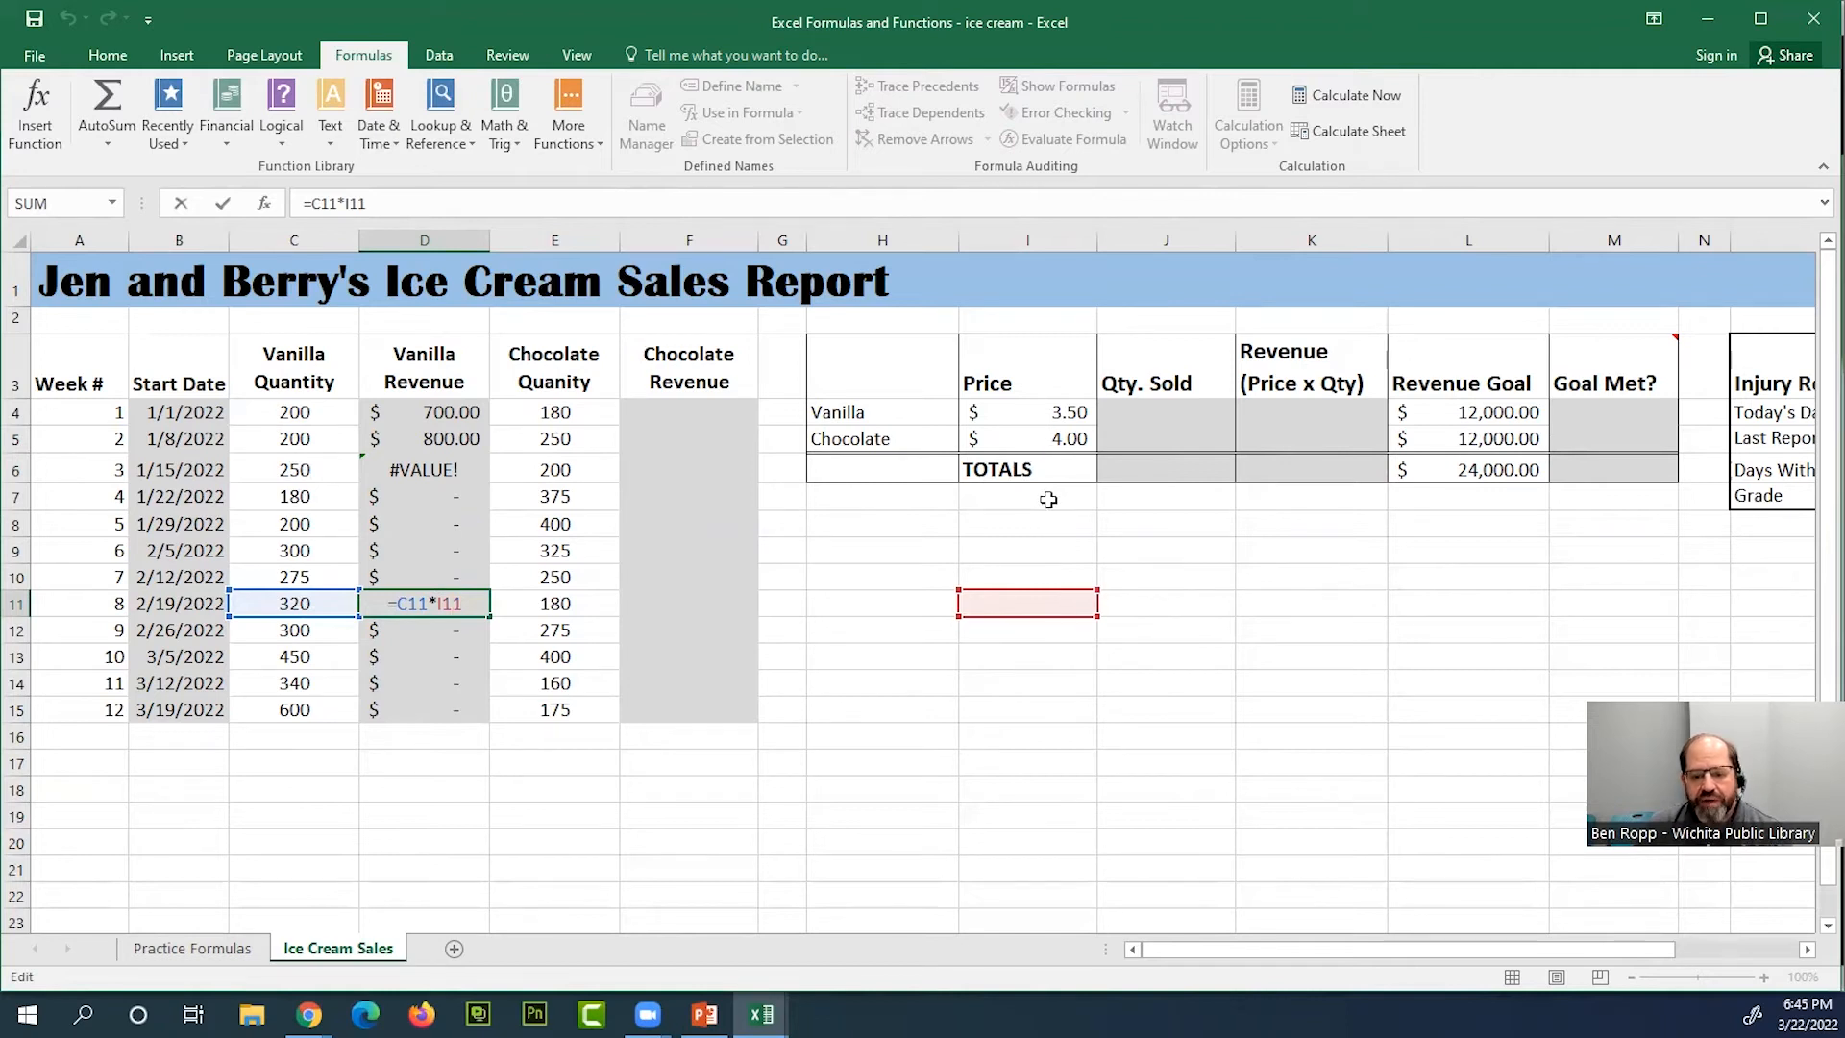
left_click(1071, 410)
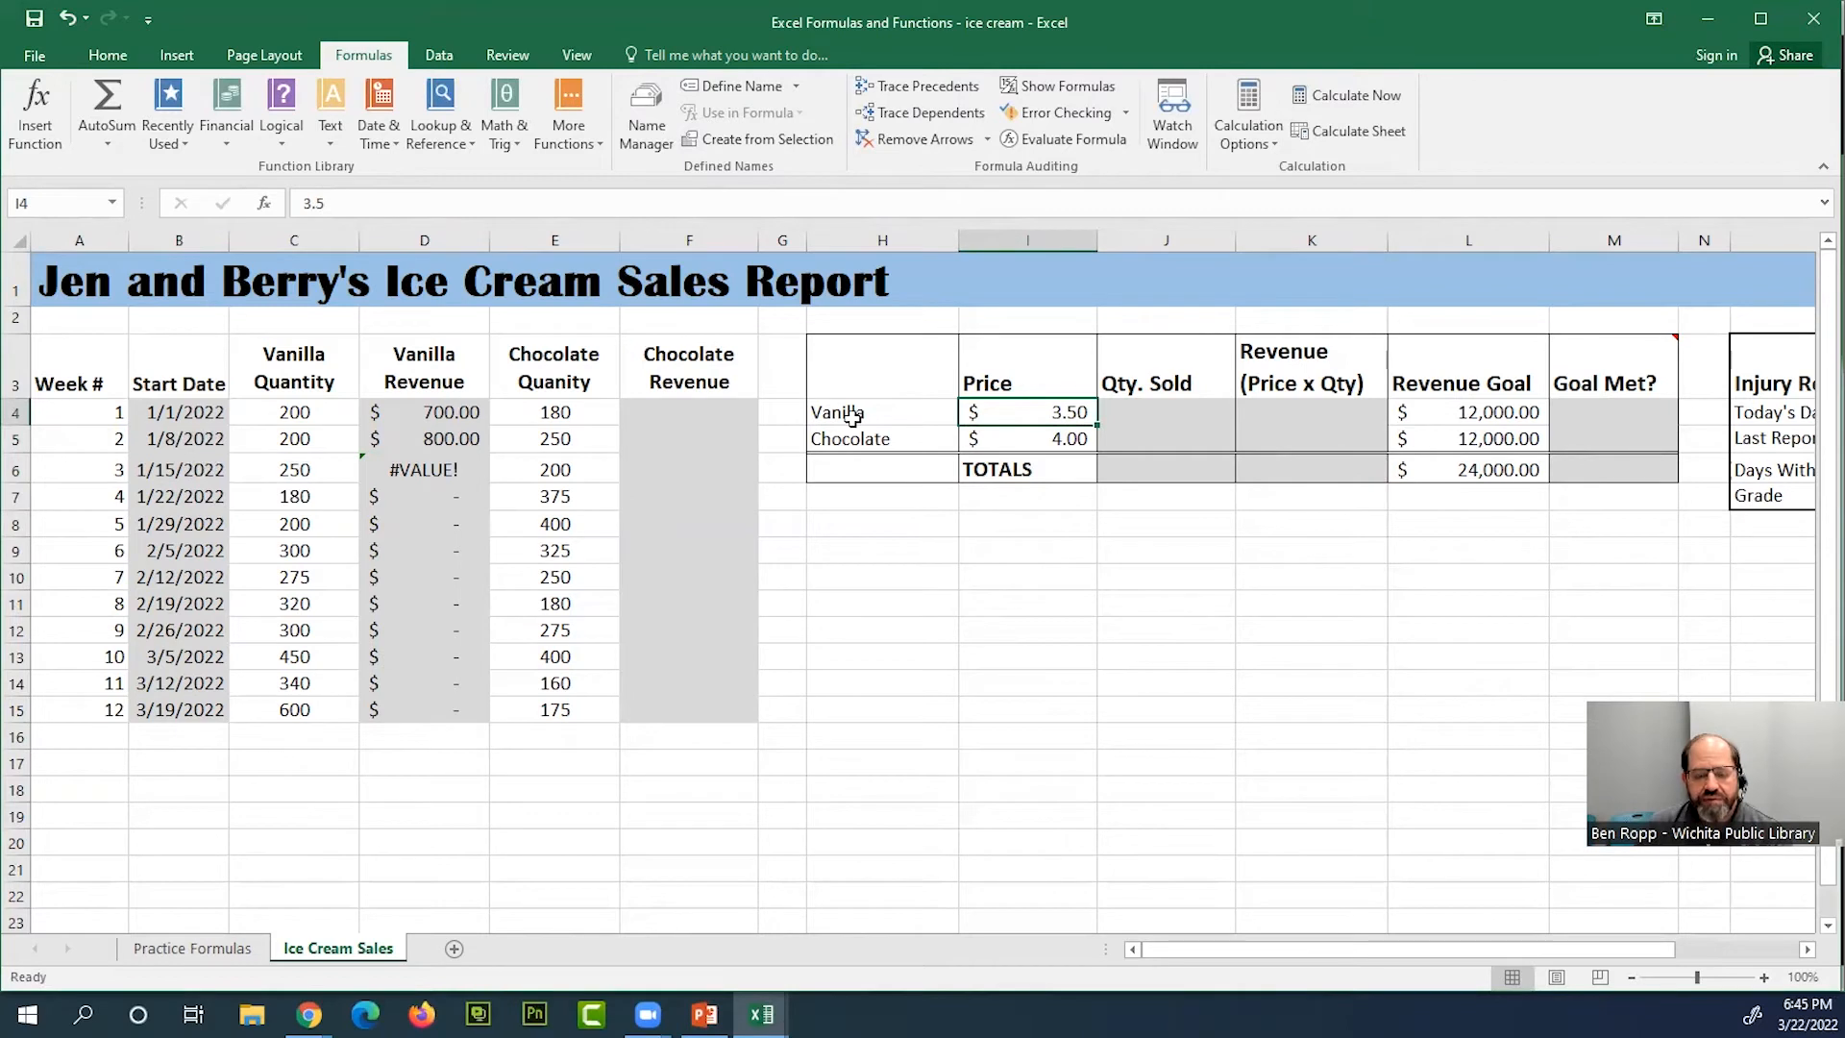
left_click(447, 412)
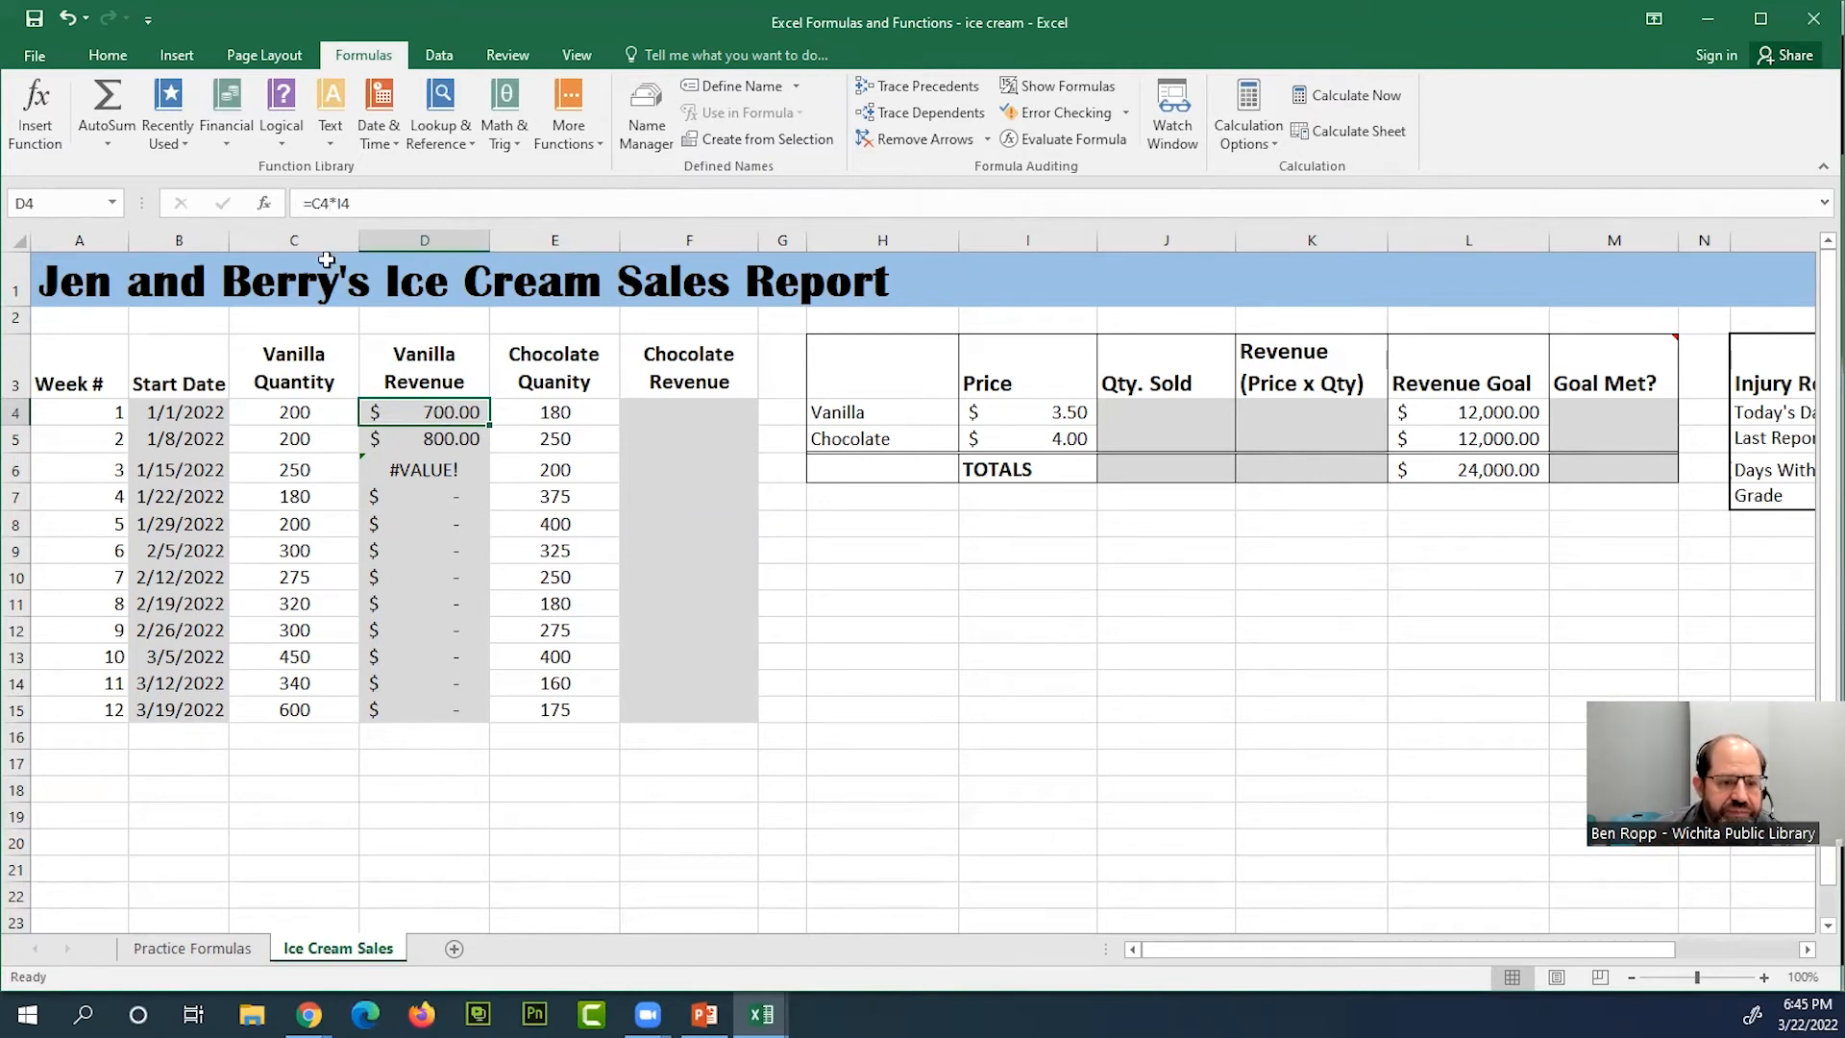
Make the vanilla price reference absolute in D4 as =C4*$I$4 and fill the formula down to D15
left_click(334, 204)
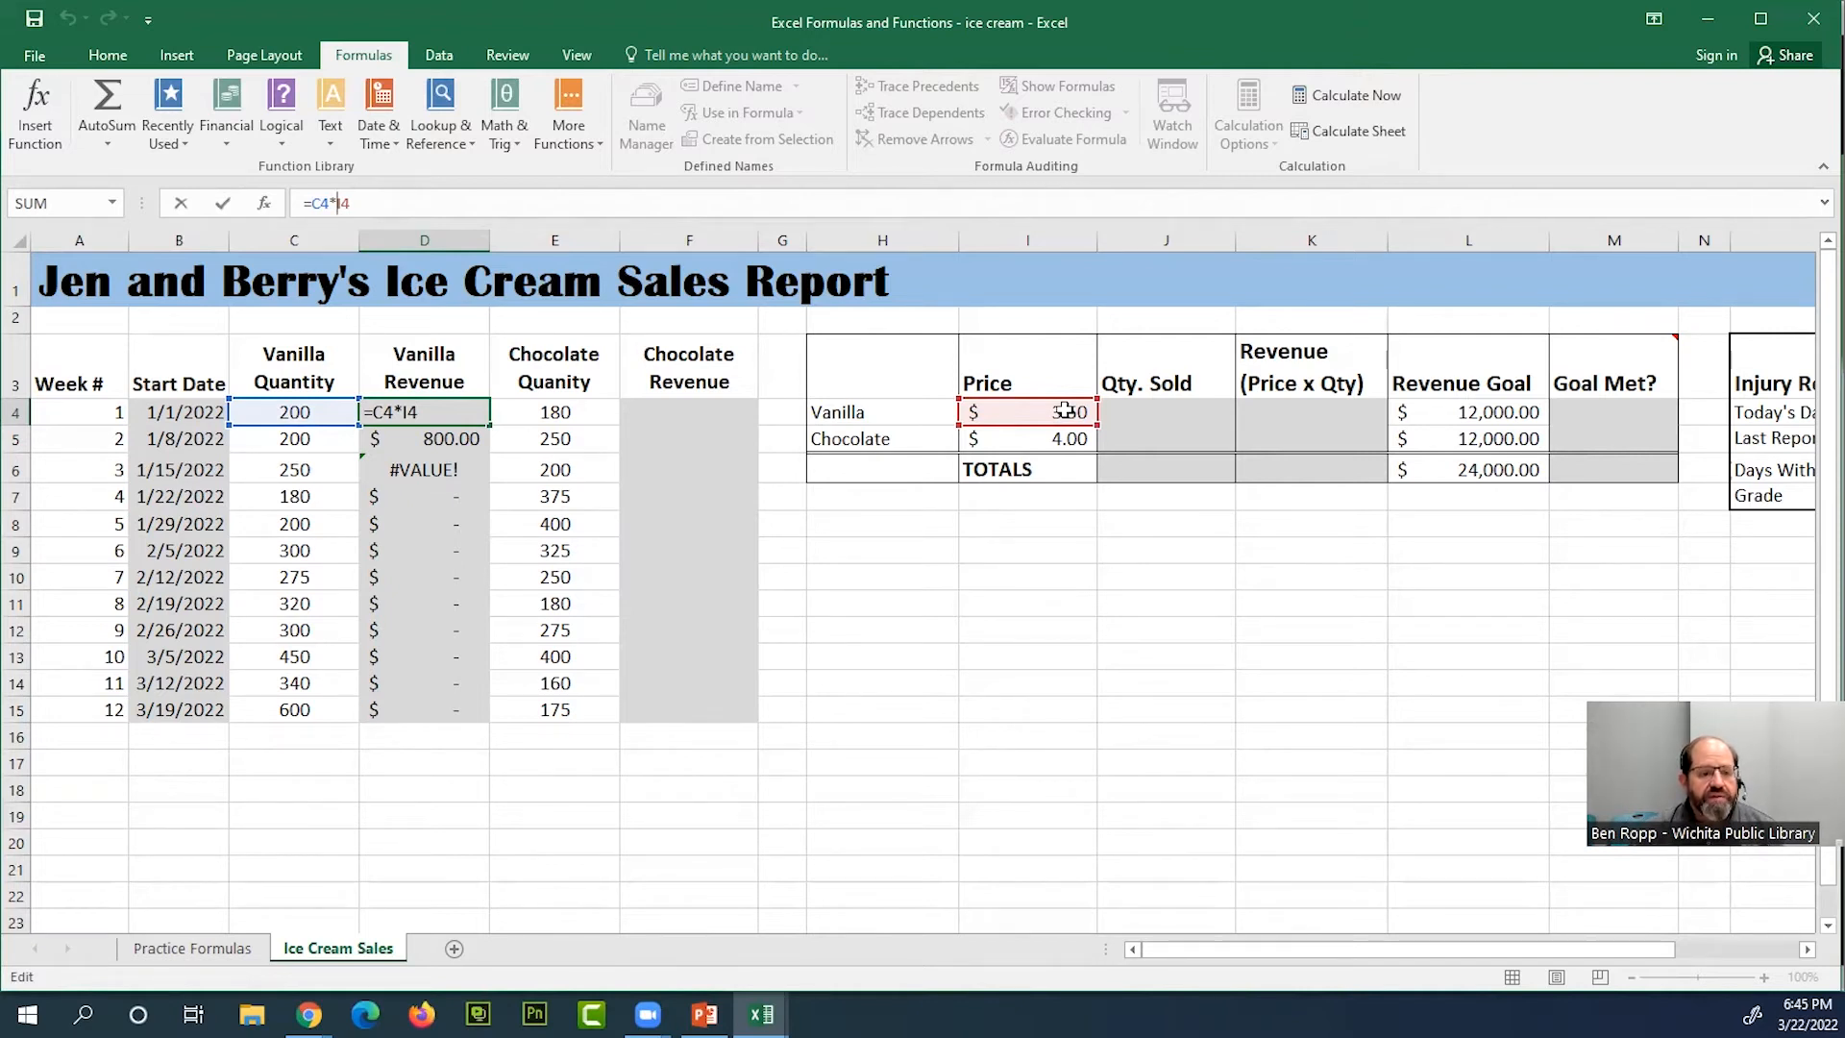
type("$I$")
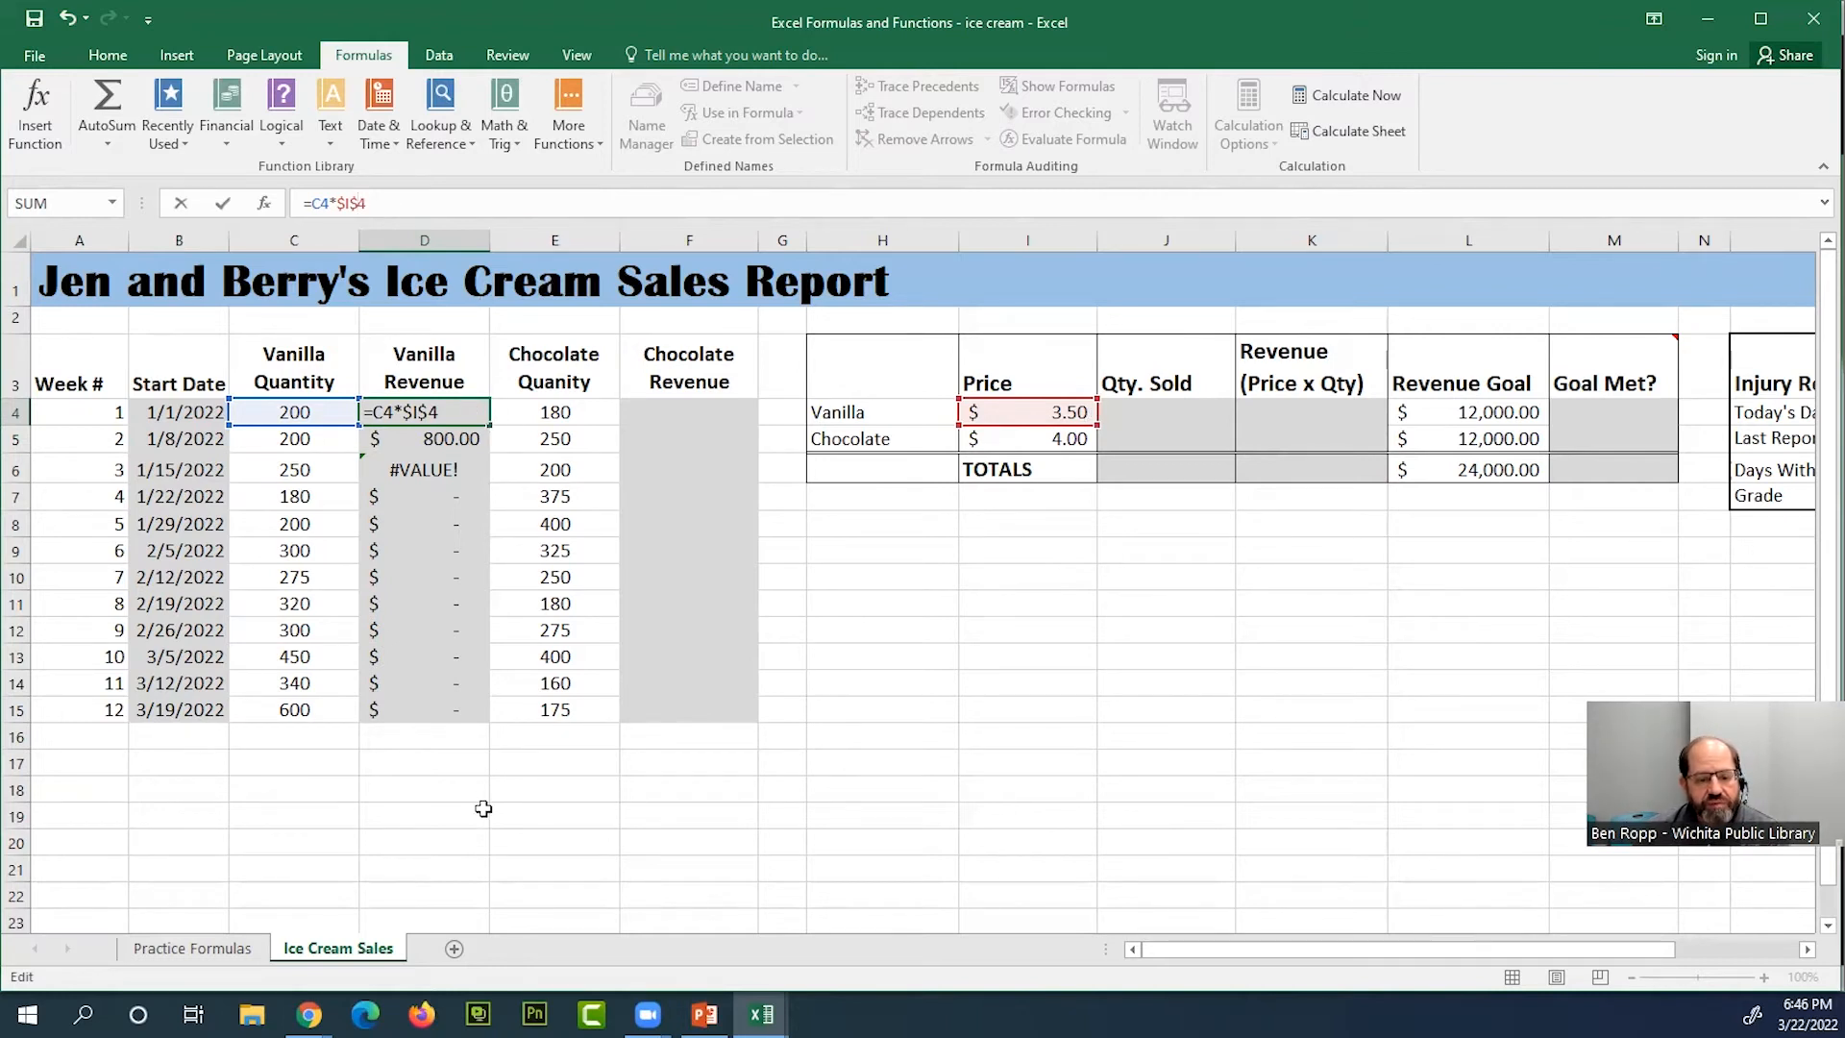
left_click(363, 203)
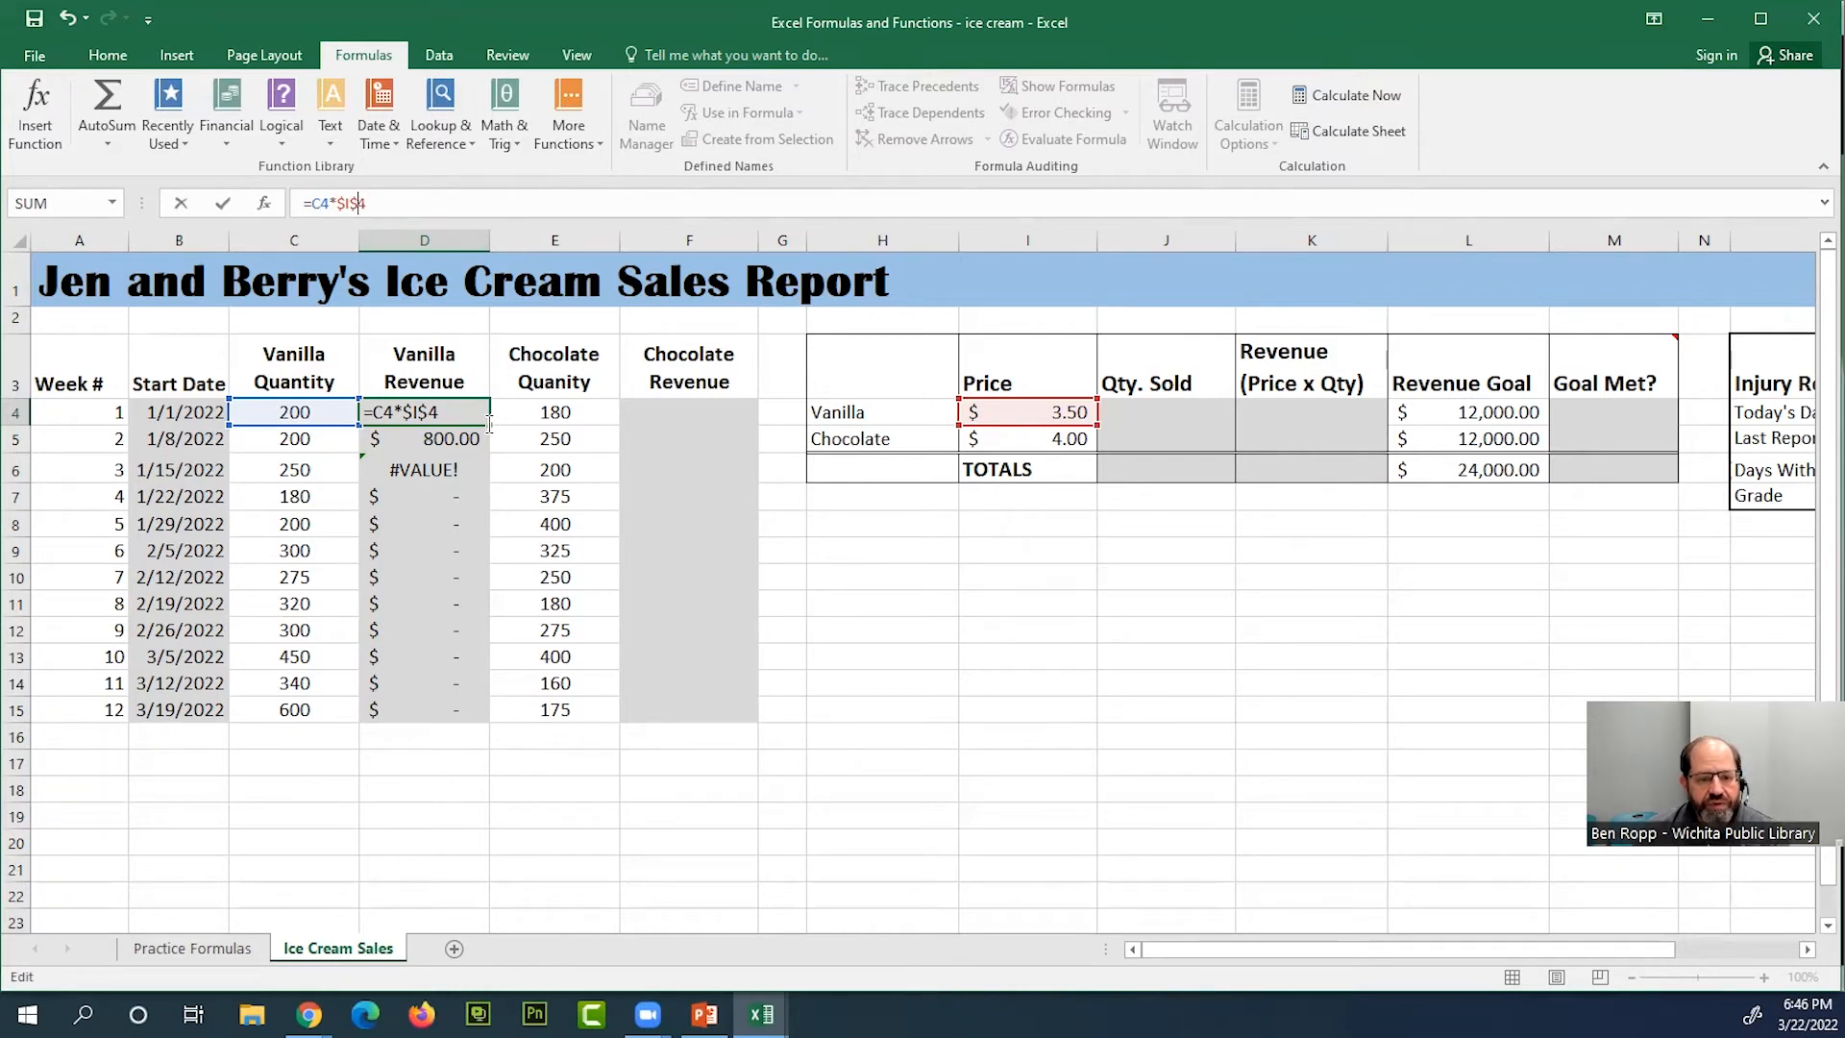
left_click_drag(489, 424, 480, 726)
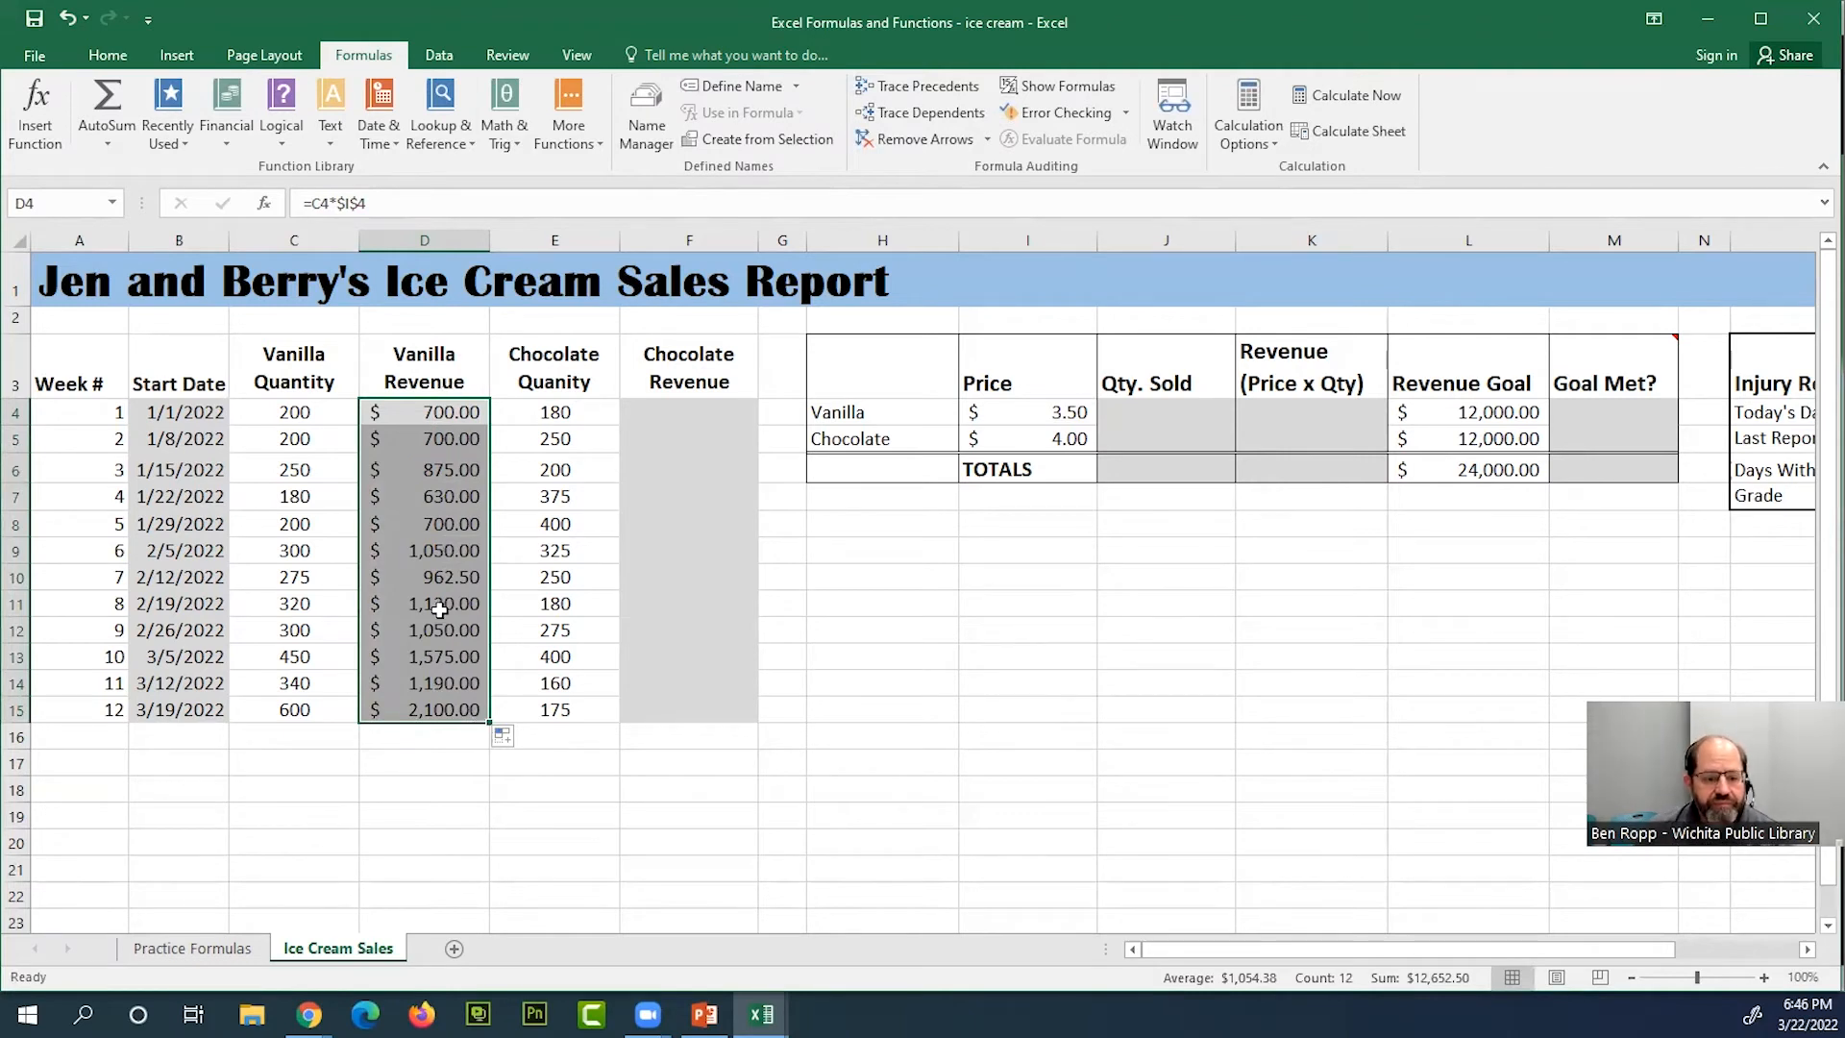
Inspect the filled vanilla revenue formulas in D13, D9 and D11, checking their quantity and price references
left_click(481, 647)
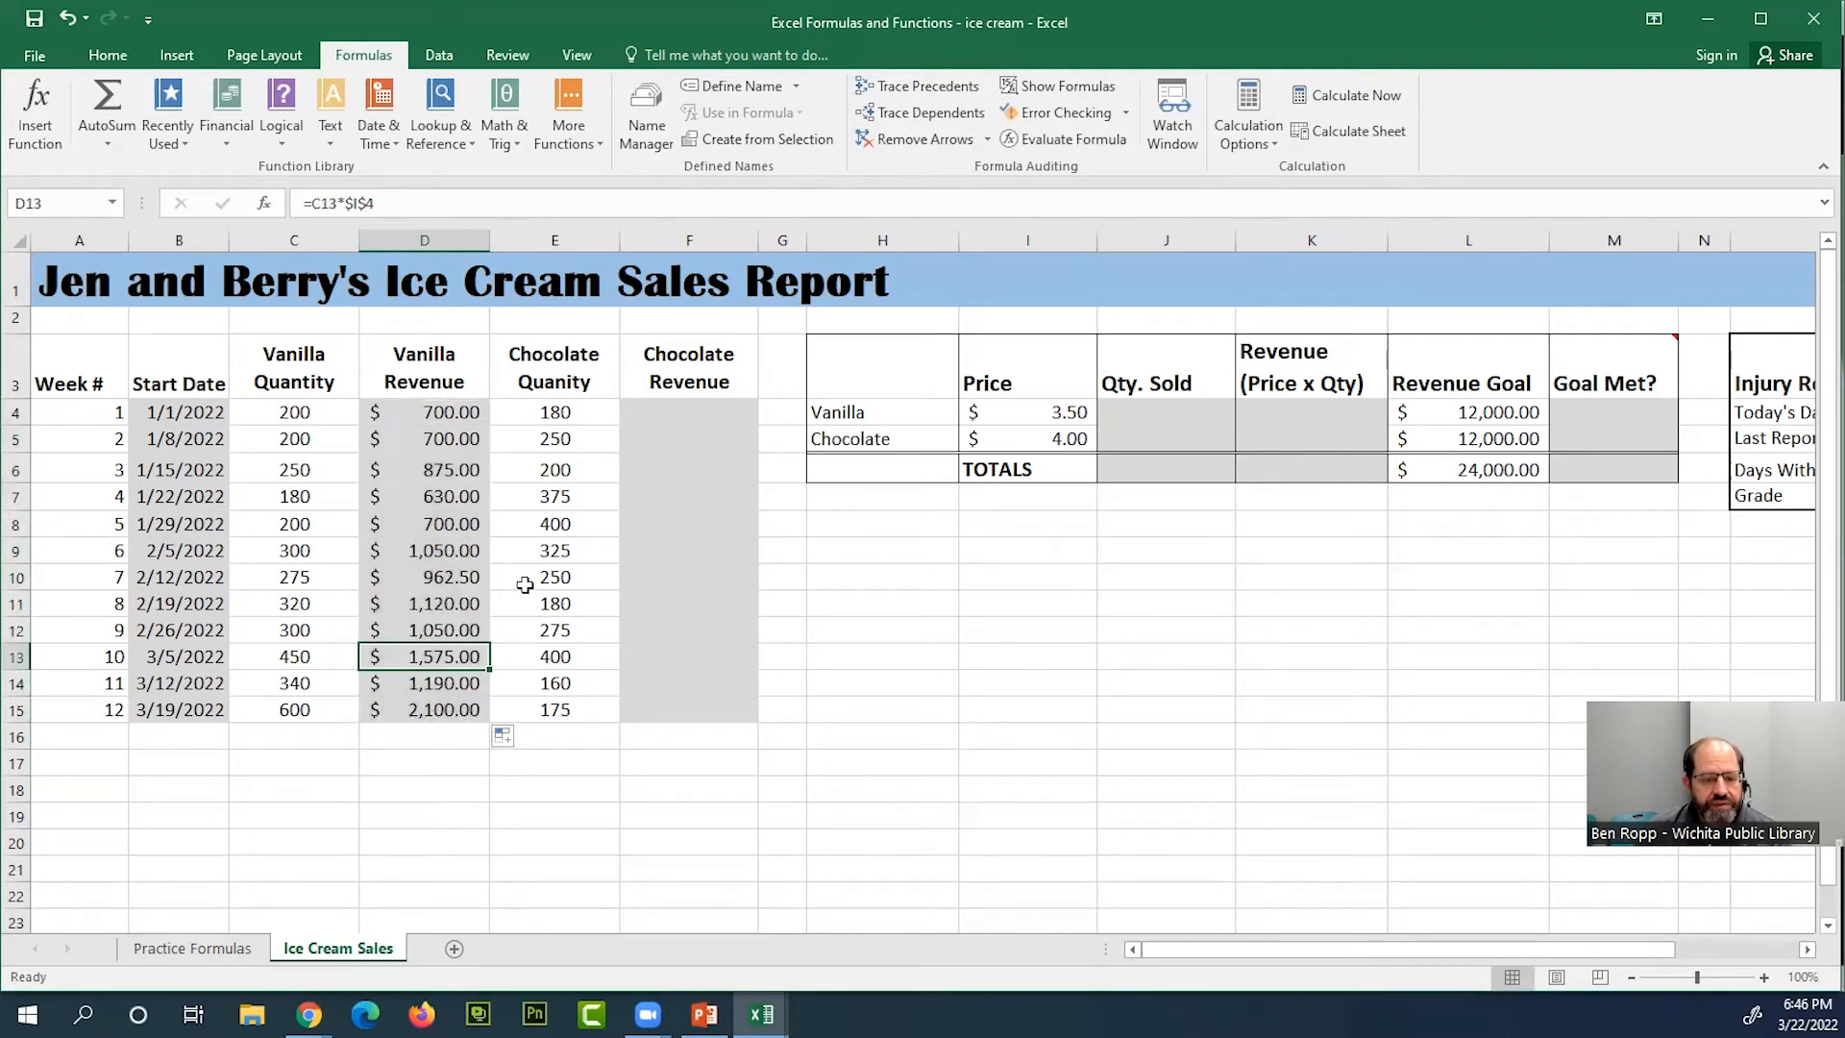
left_click(324, 415)
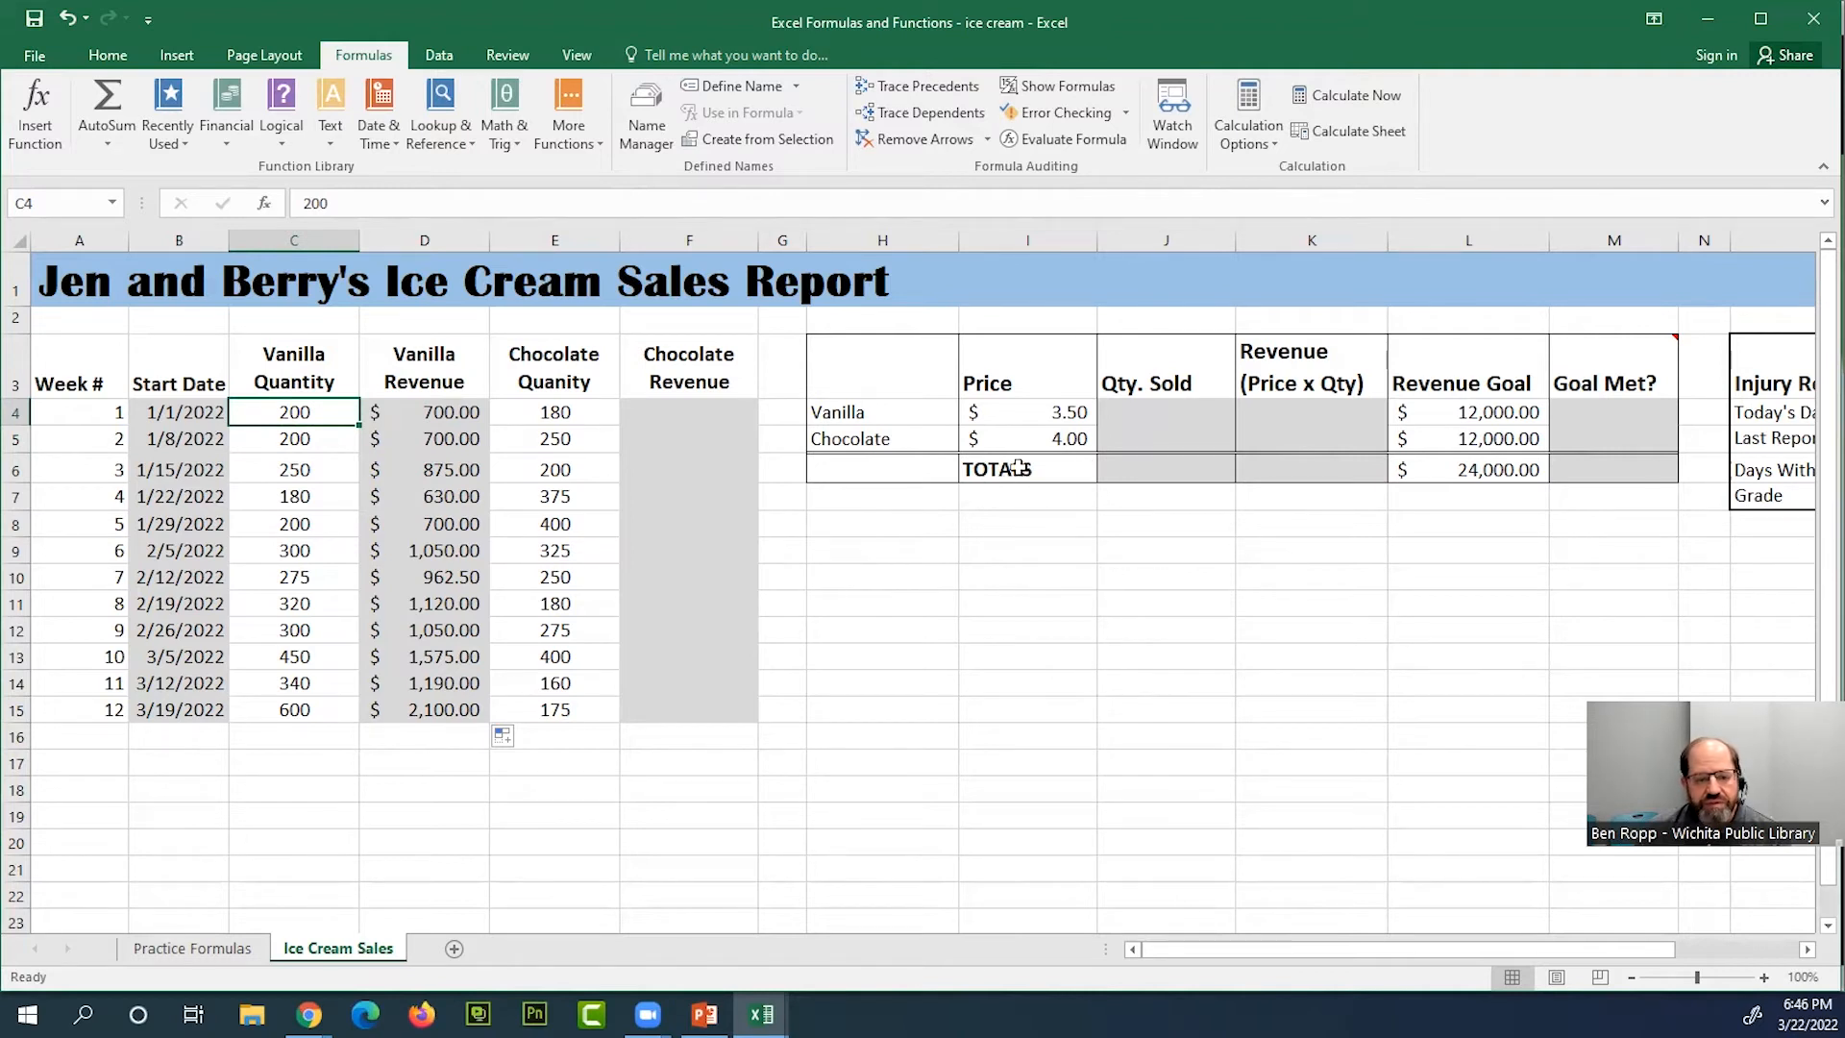
double_click(562, 524)
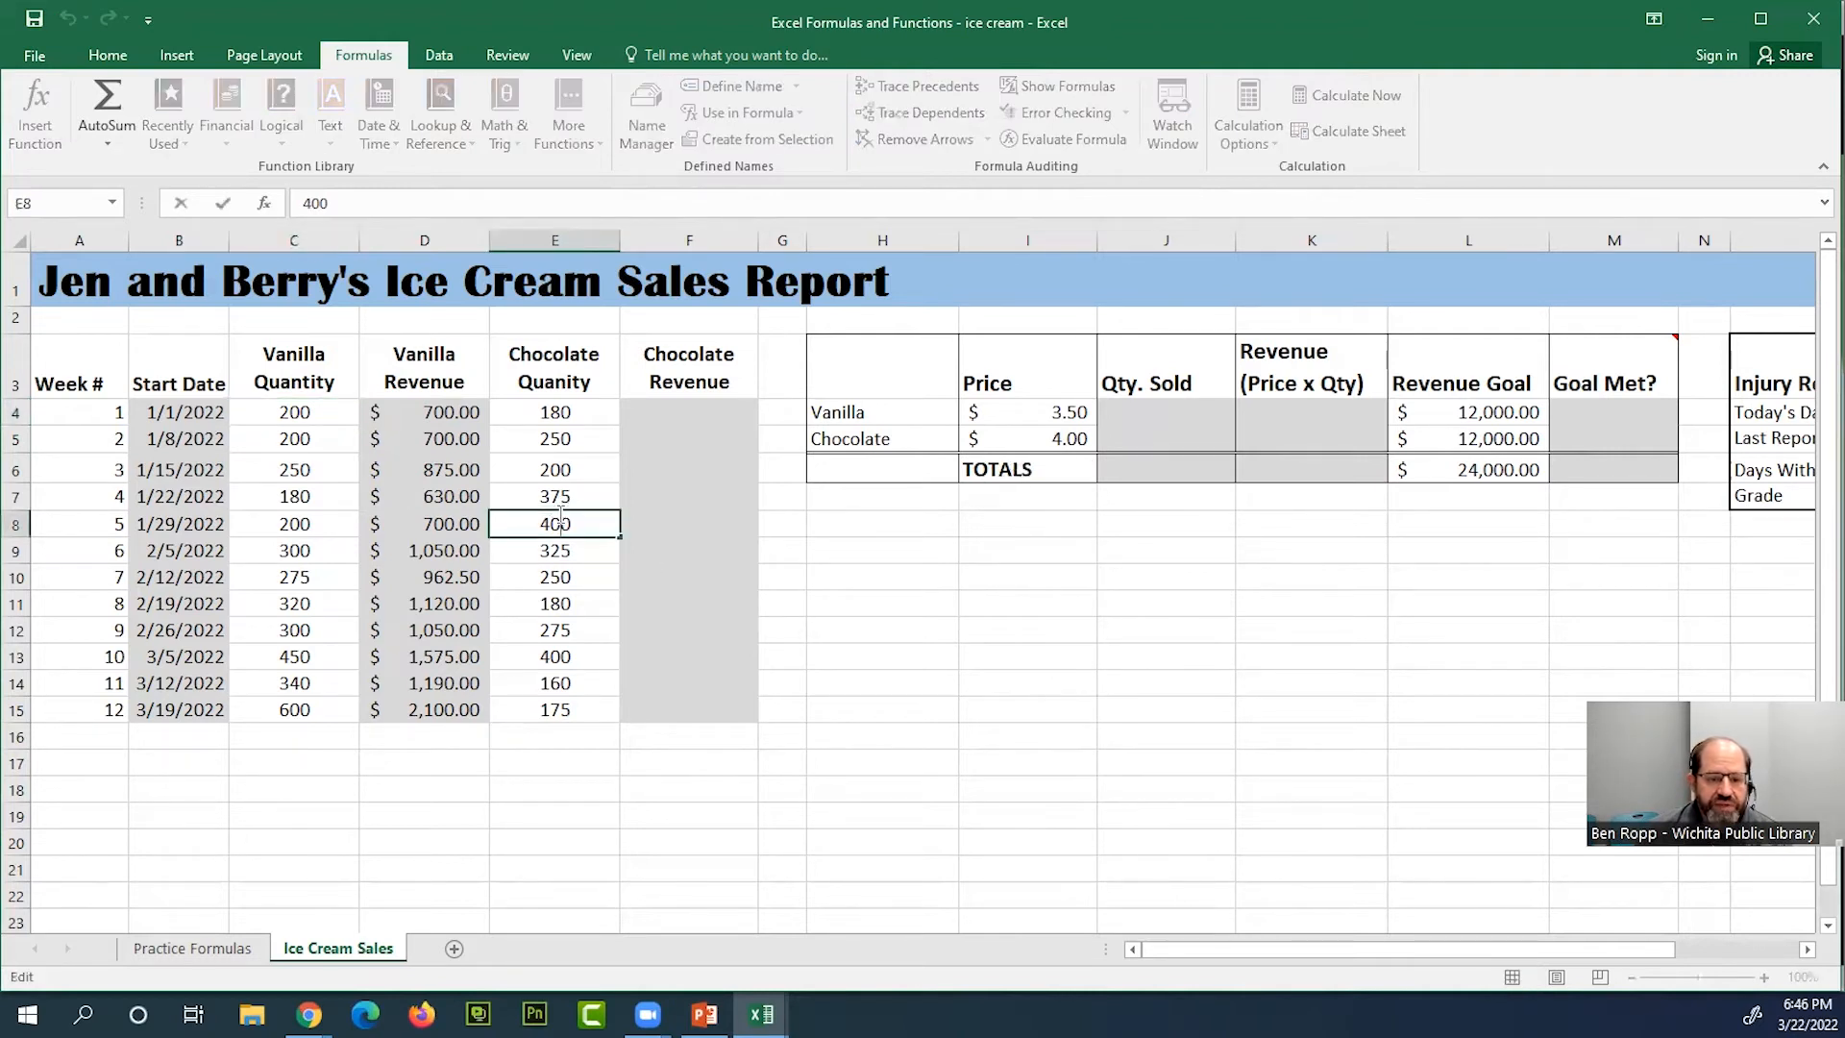
left_click(568, 555)
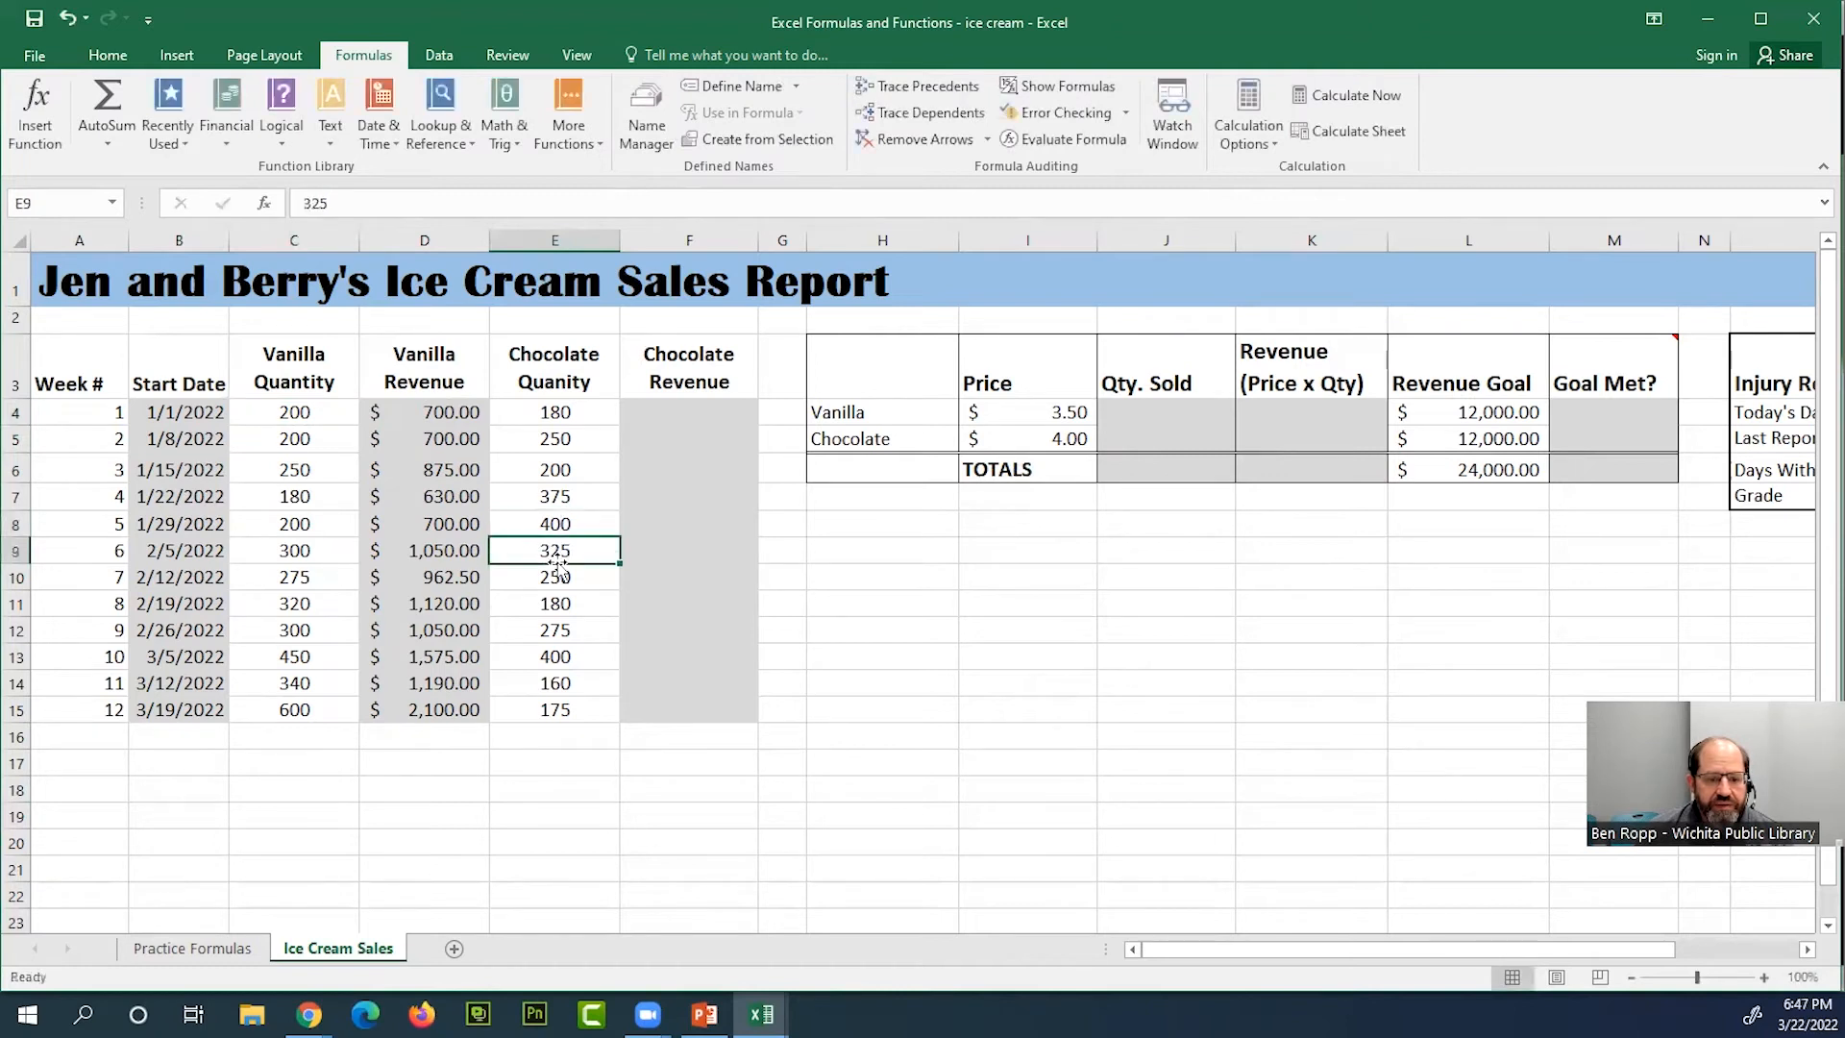
left_click(450, 549)
double_click(450, 550)
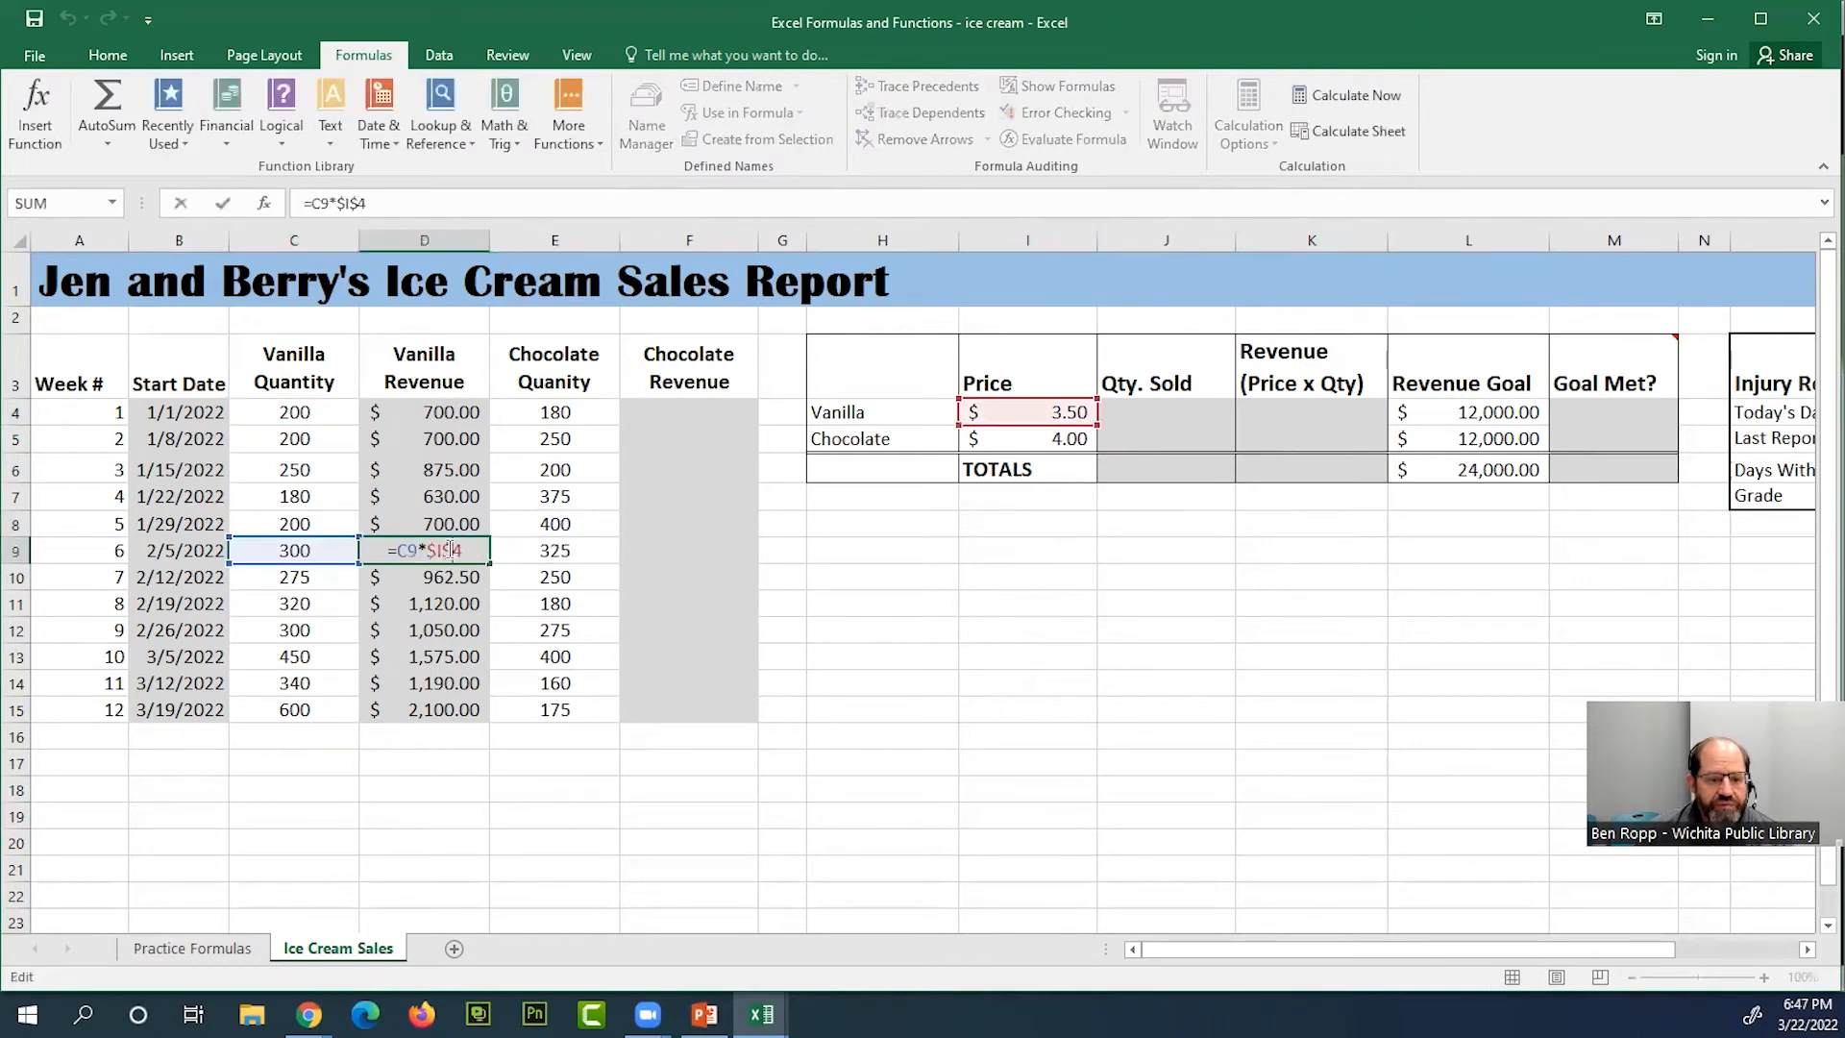
key("Escape")
key("ctrl+Down")
double_click(462, 602)
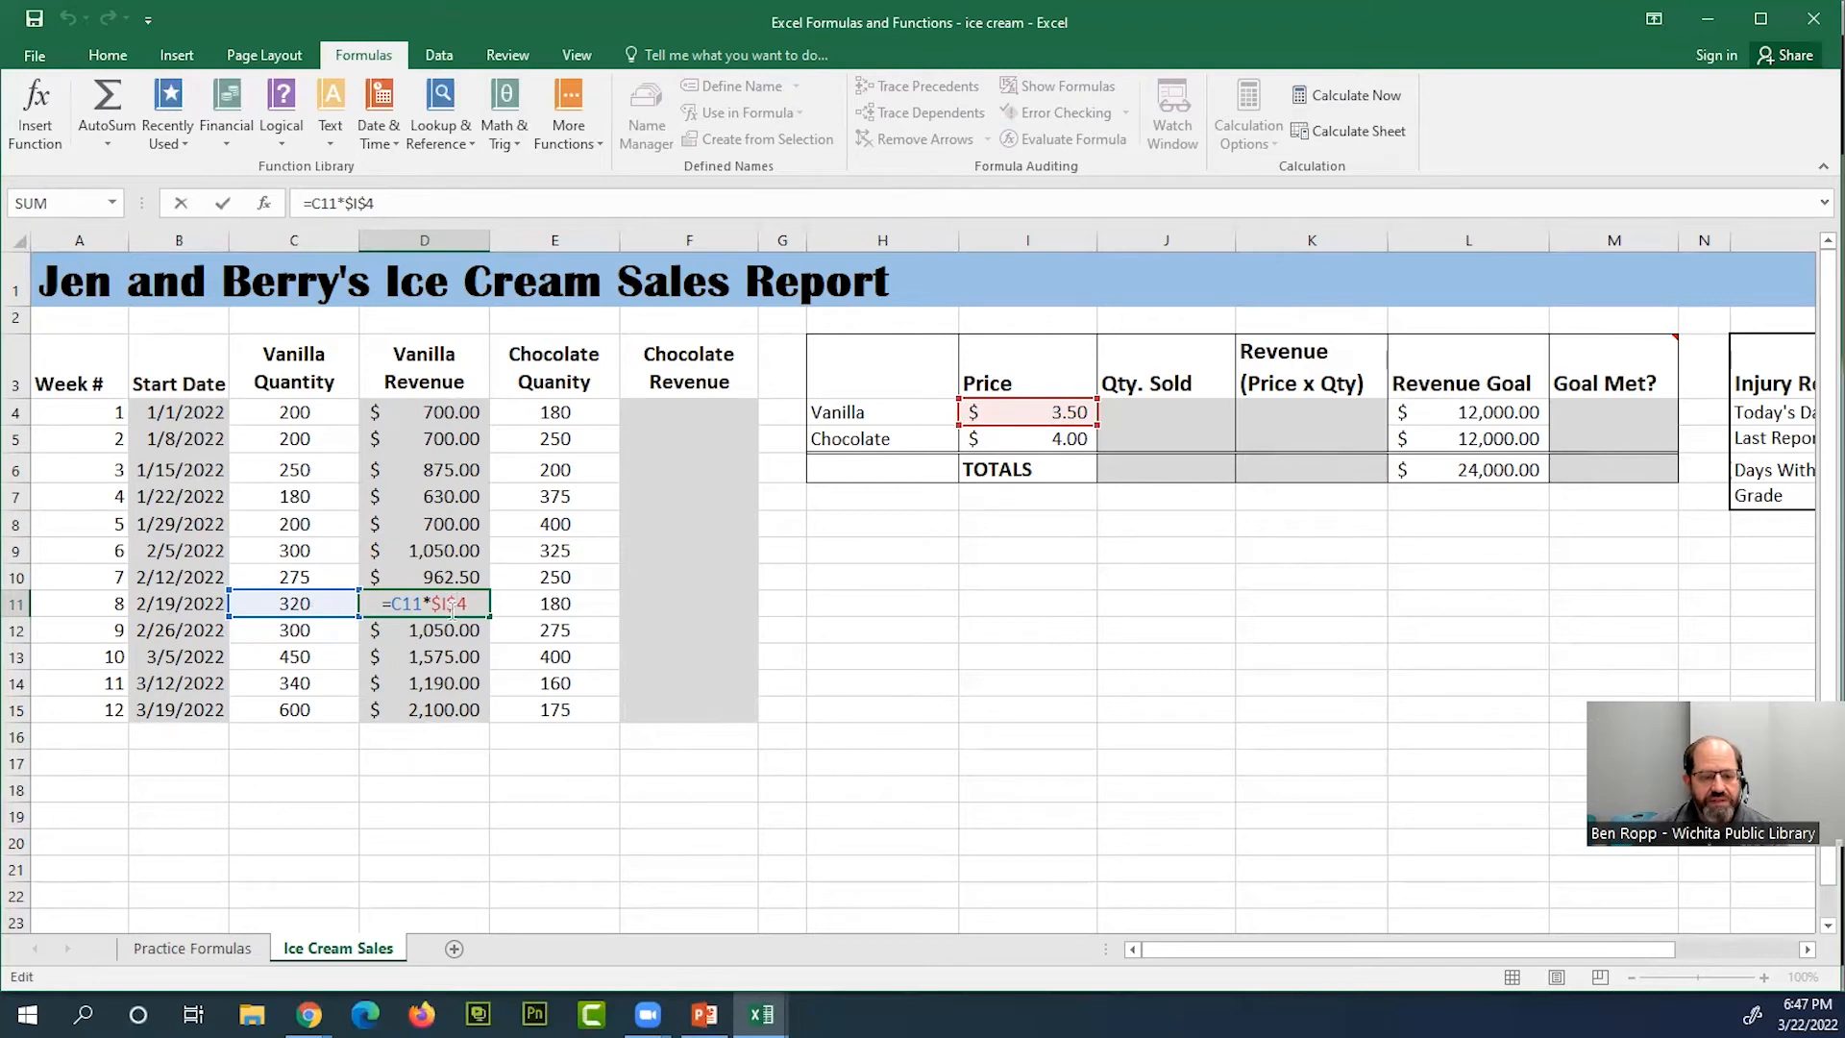
left_click_drag(430, 603, 467, 606)
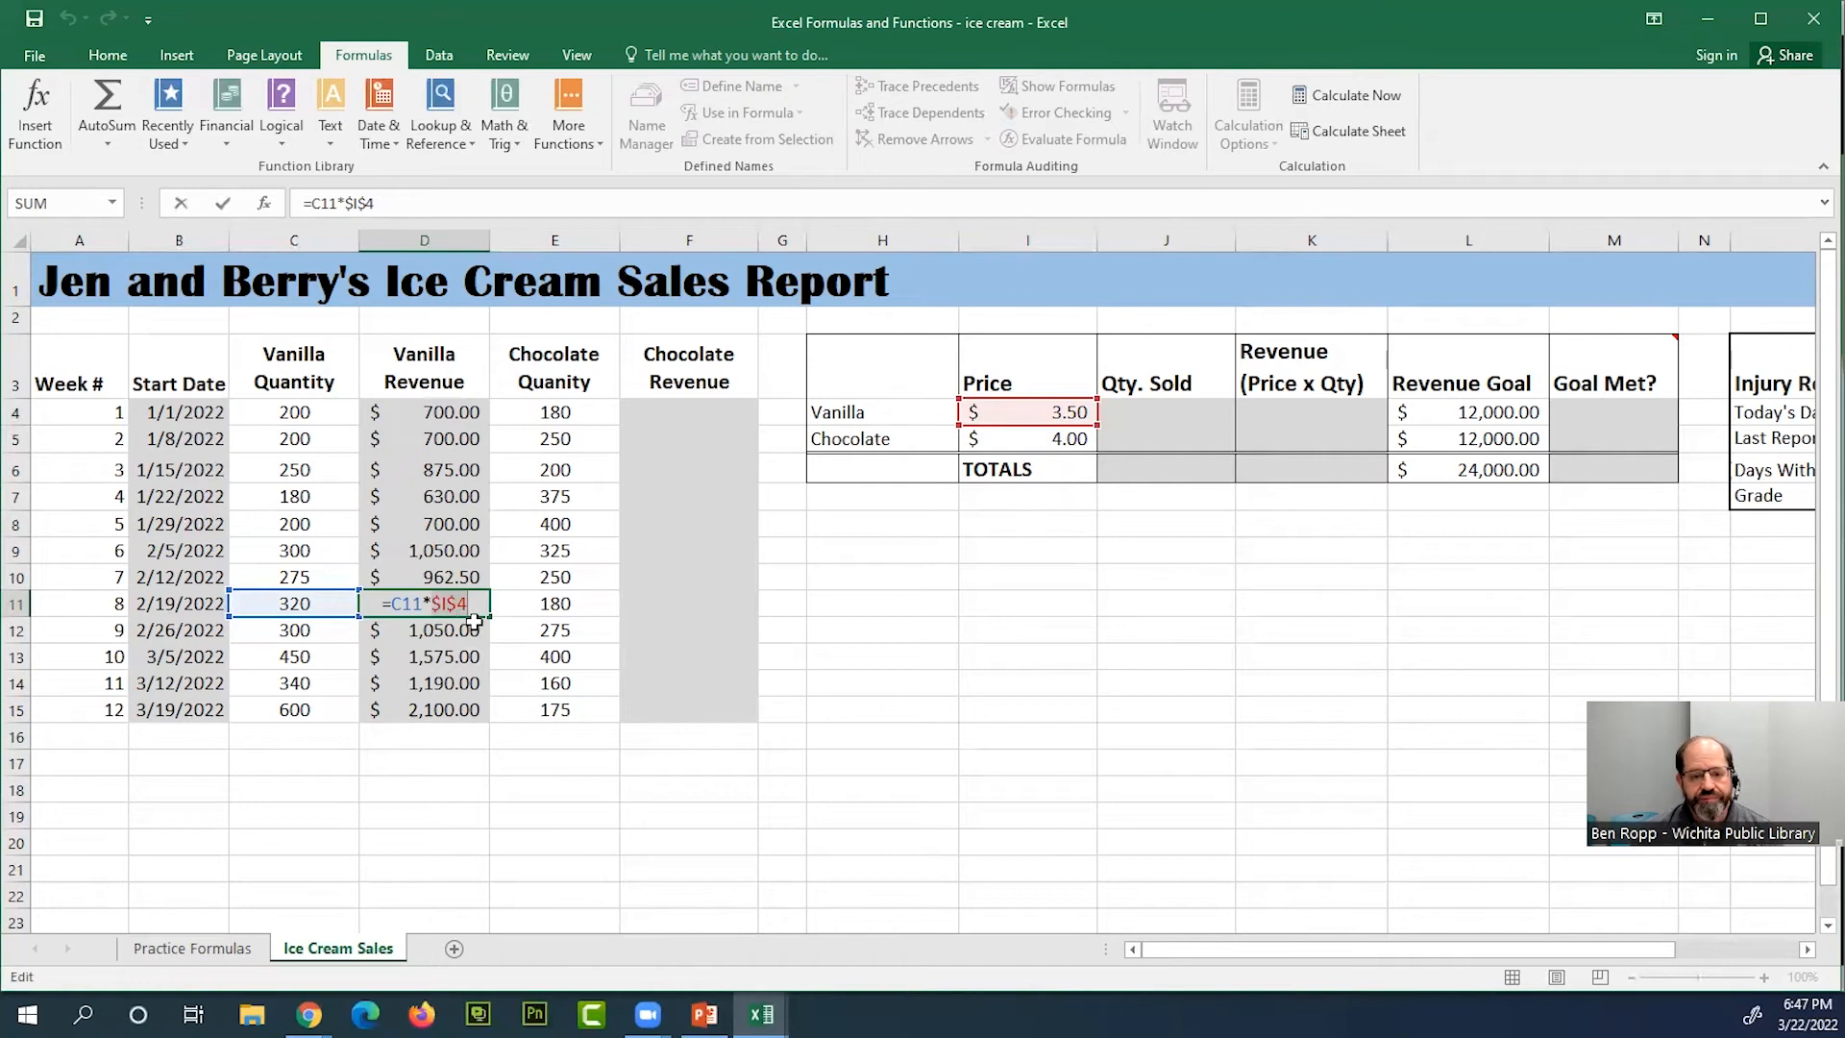
key("ctrl+Return")
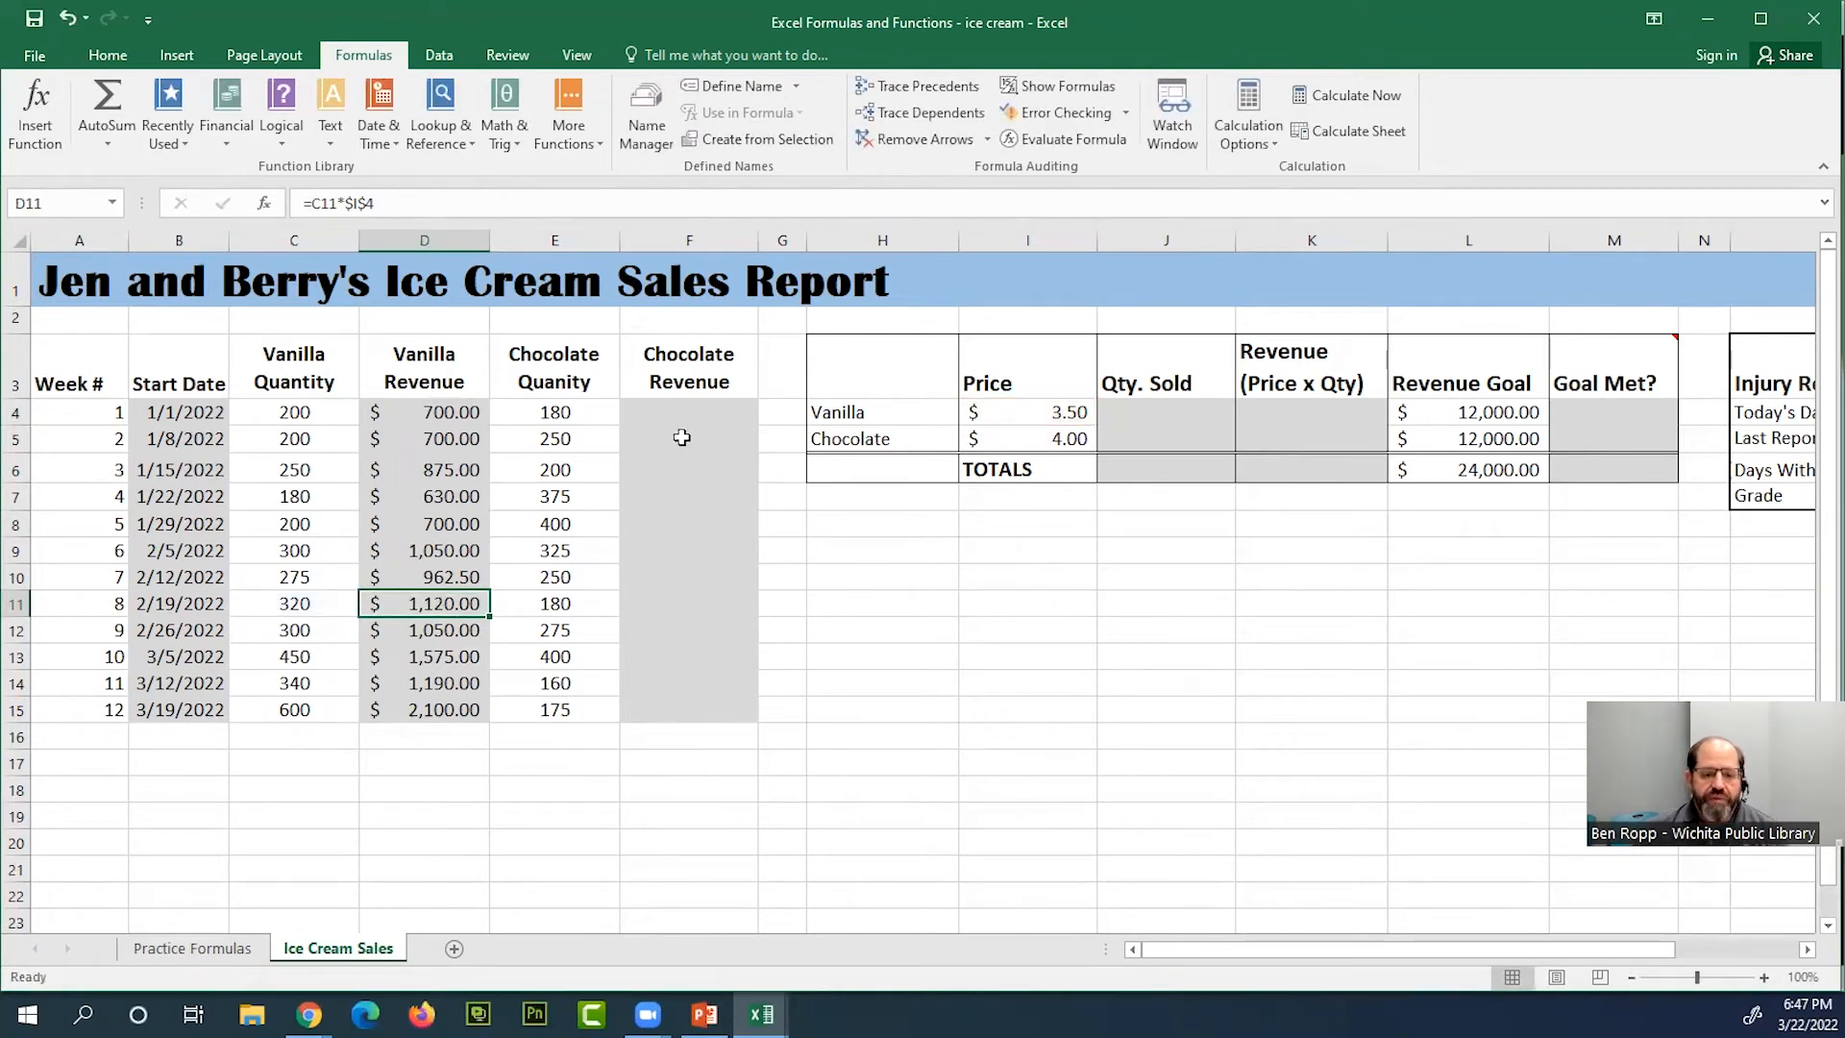
Start the week 1 chocolate revenue formula in F4 as =E4*I5
left_click(707, 416)
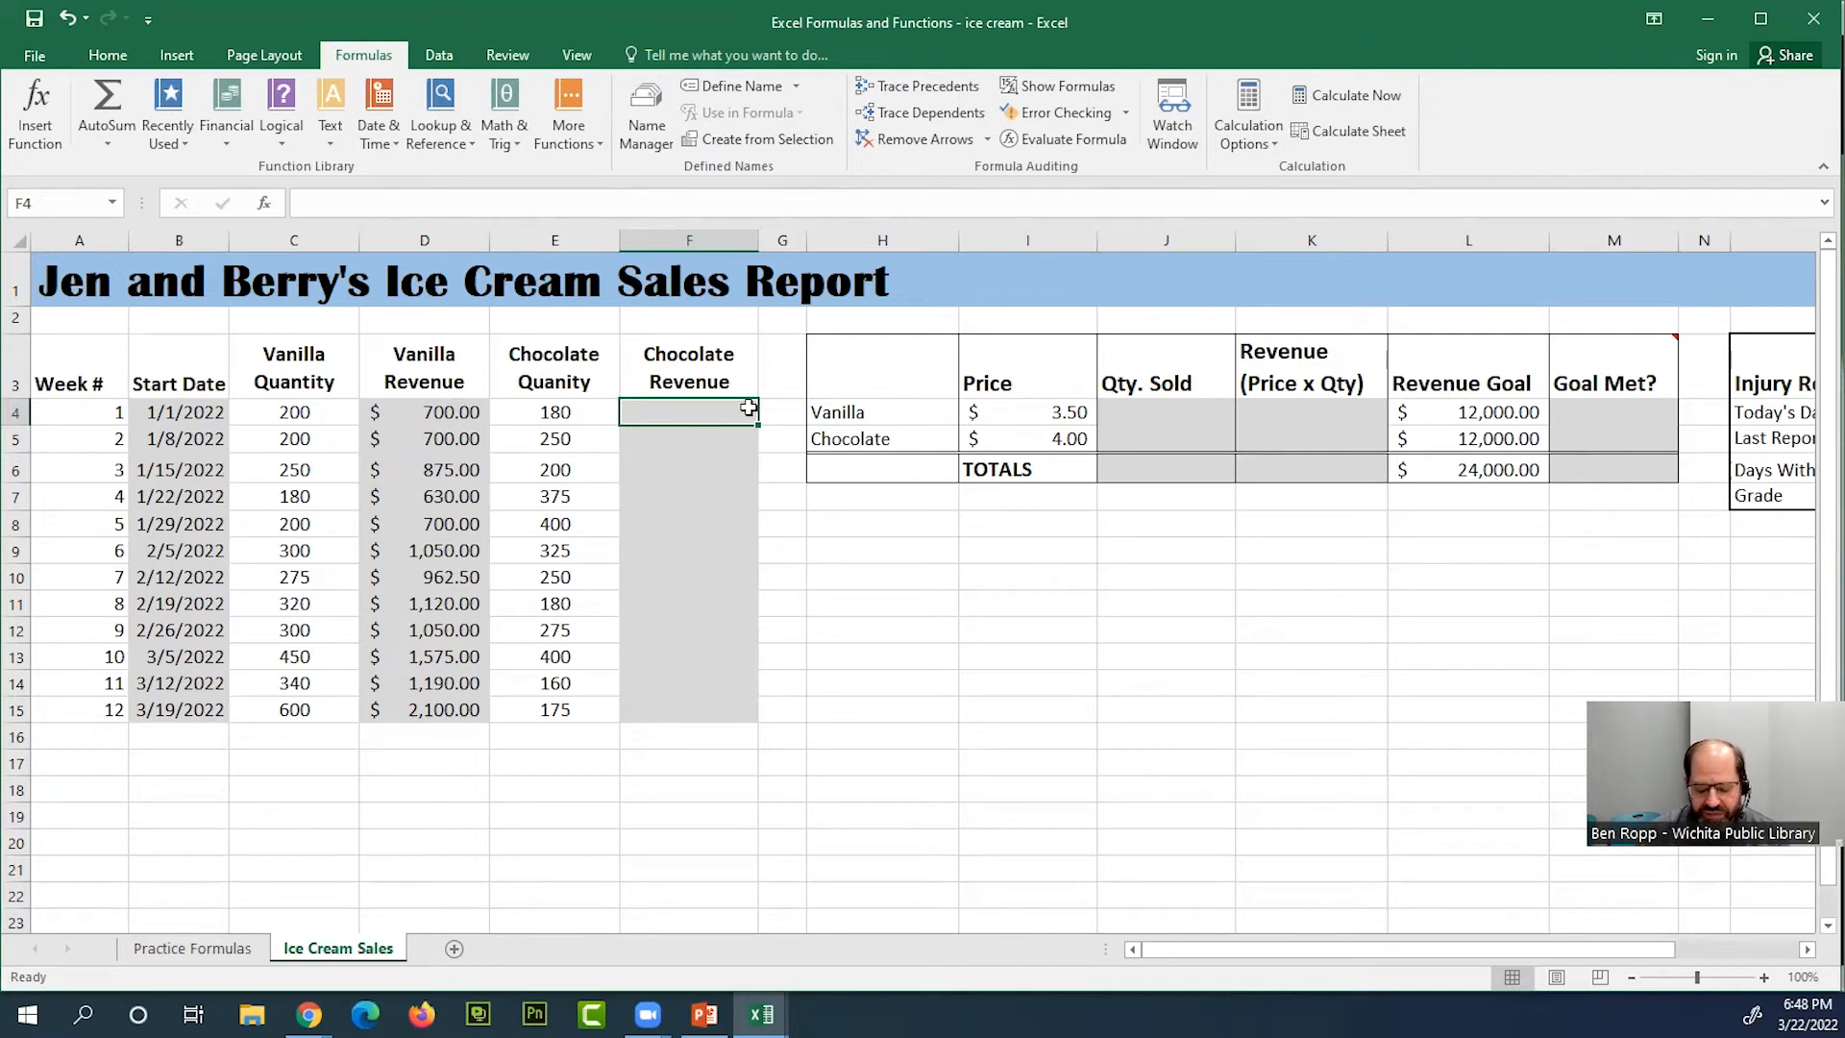
type("=")
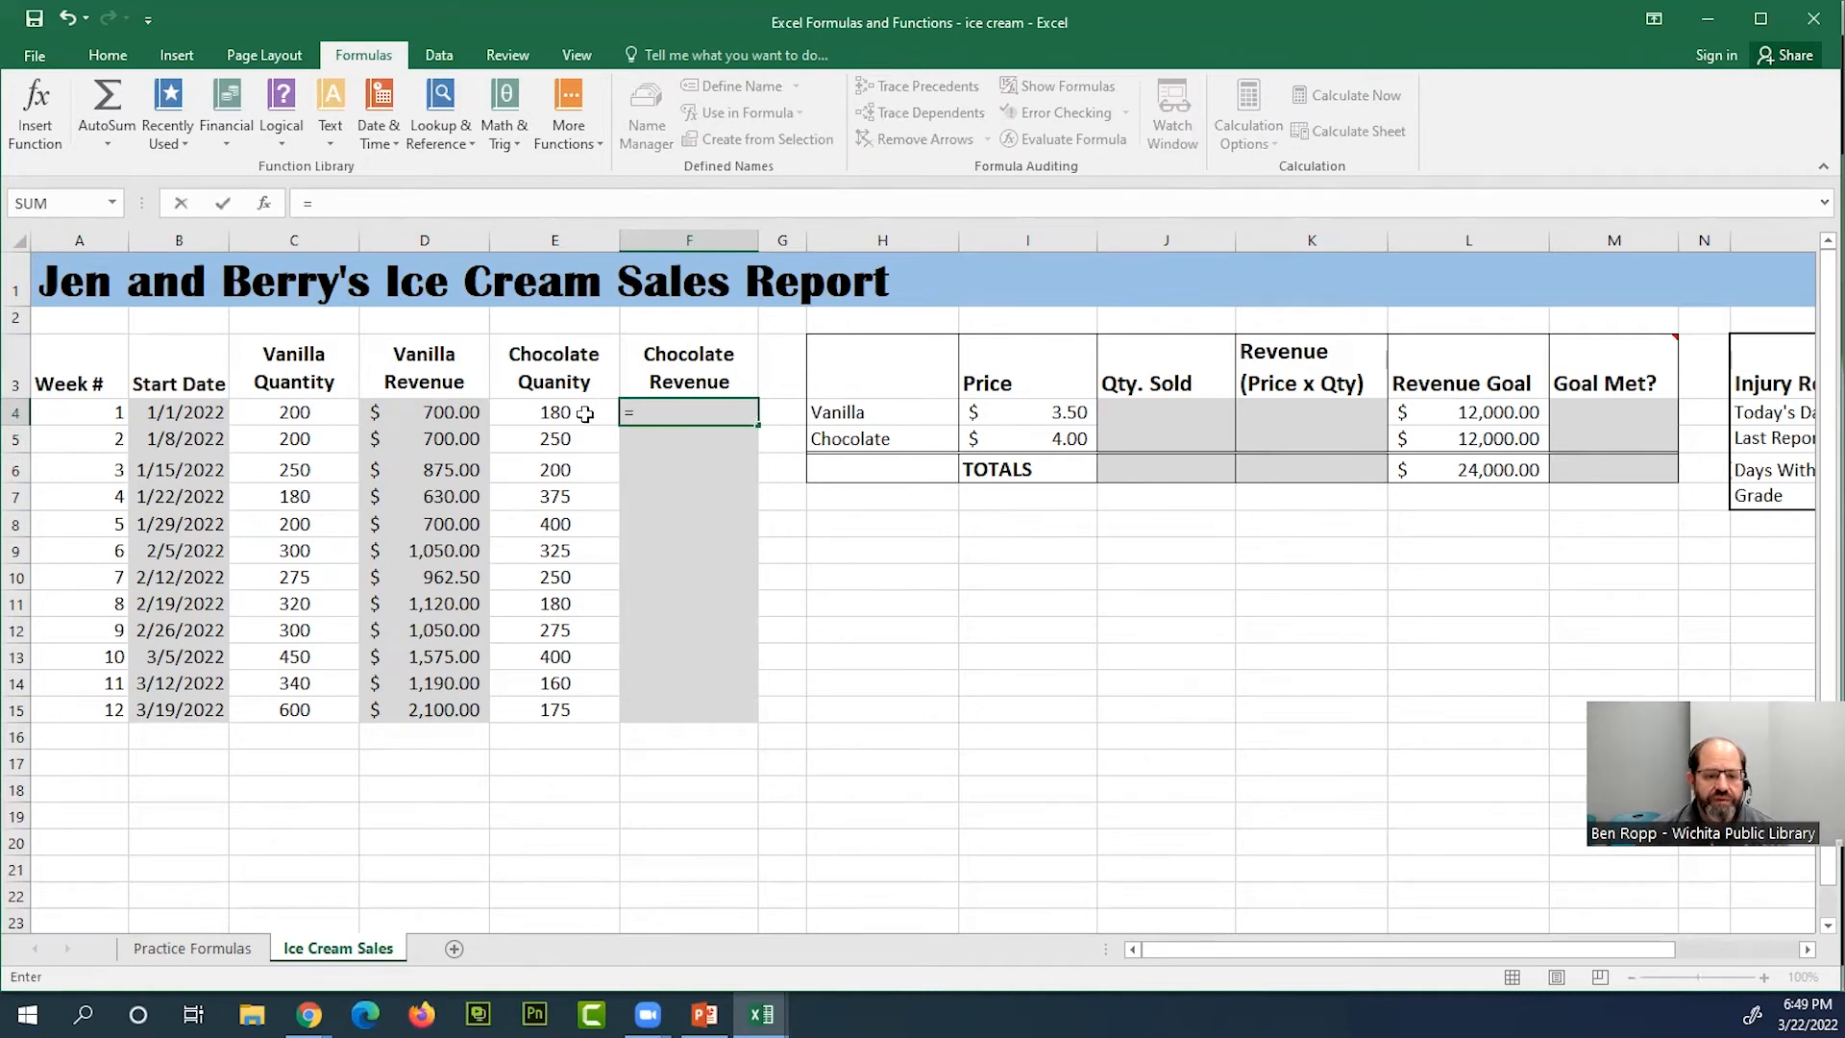
left_click(585, 414)
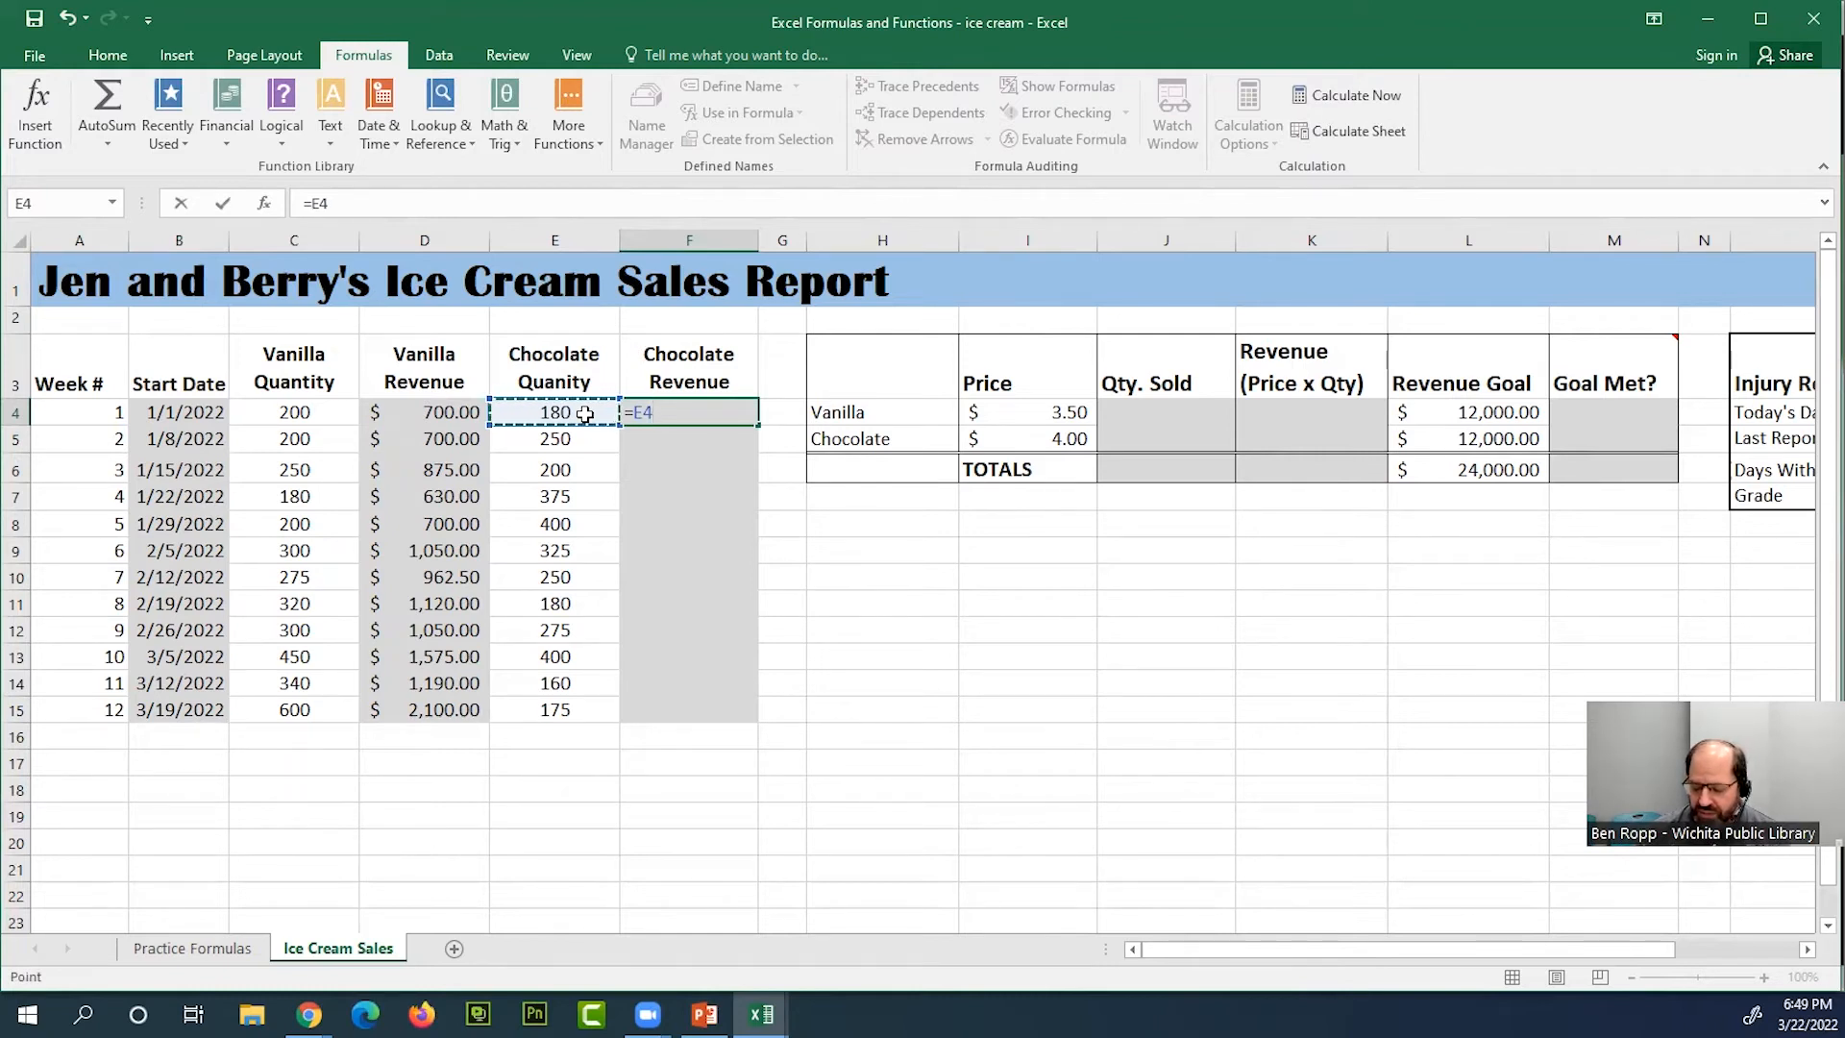
type("*")
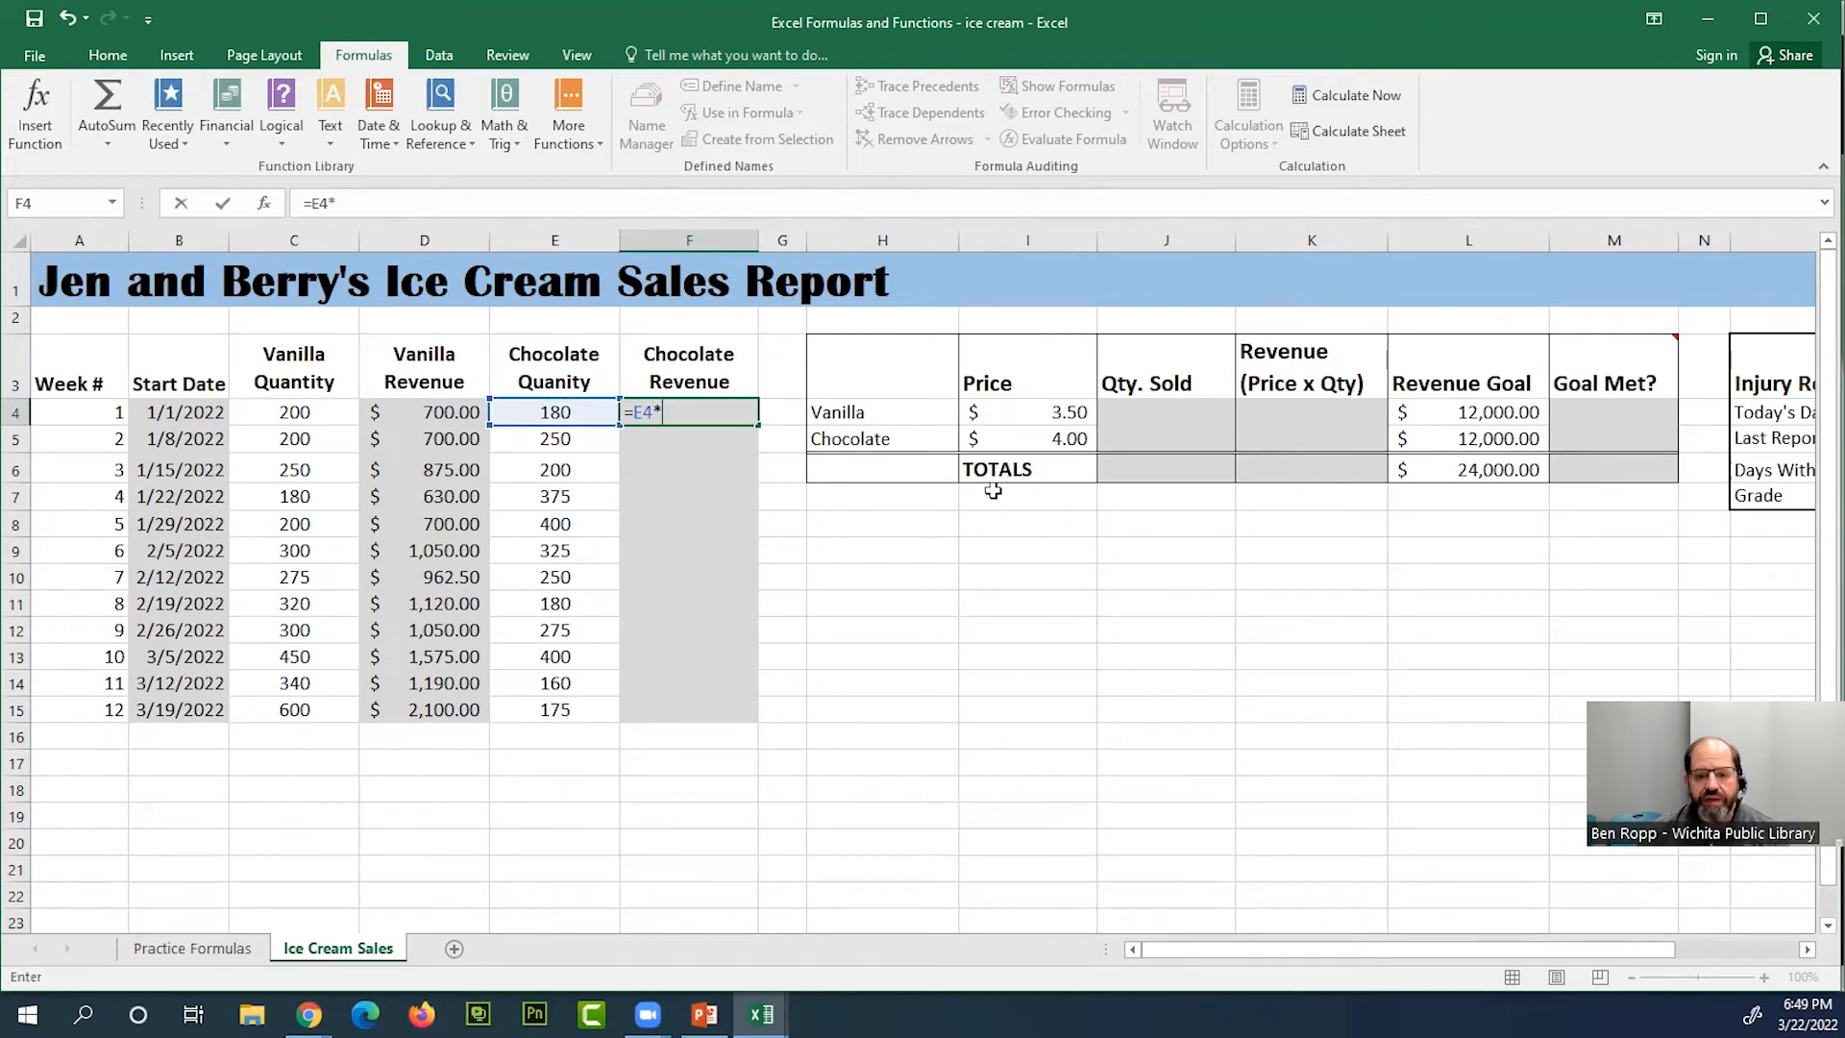
left_click(1066, 438)
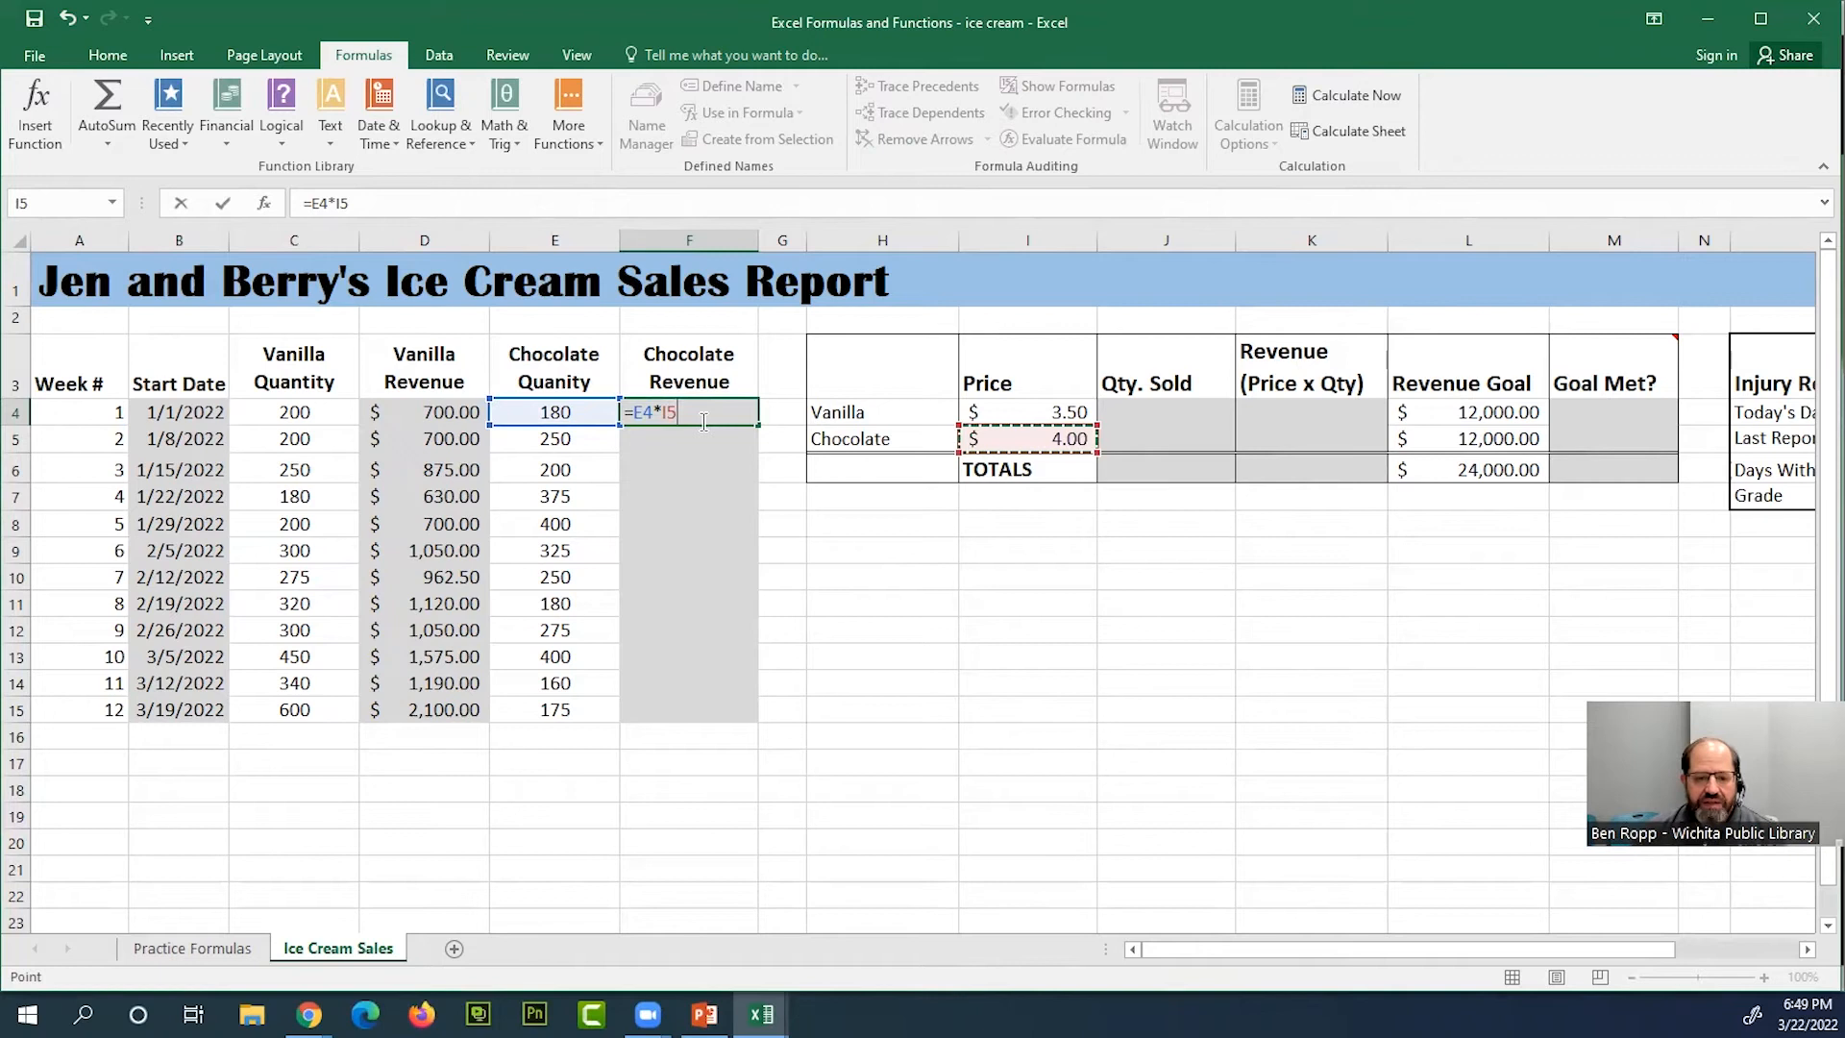
key("Left")
key("Left")
key("Right")
key("Right")
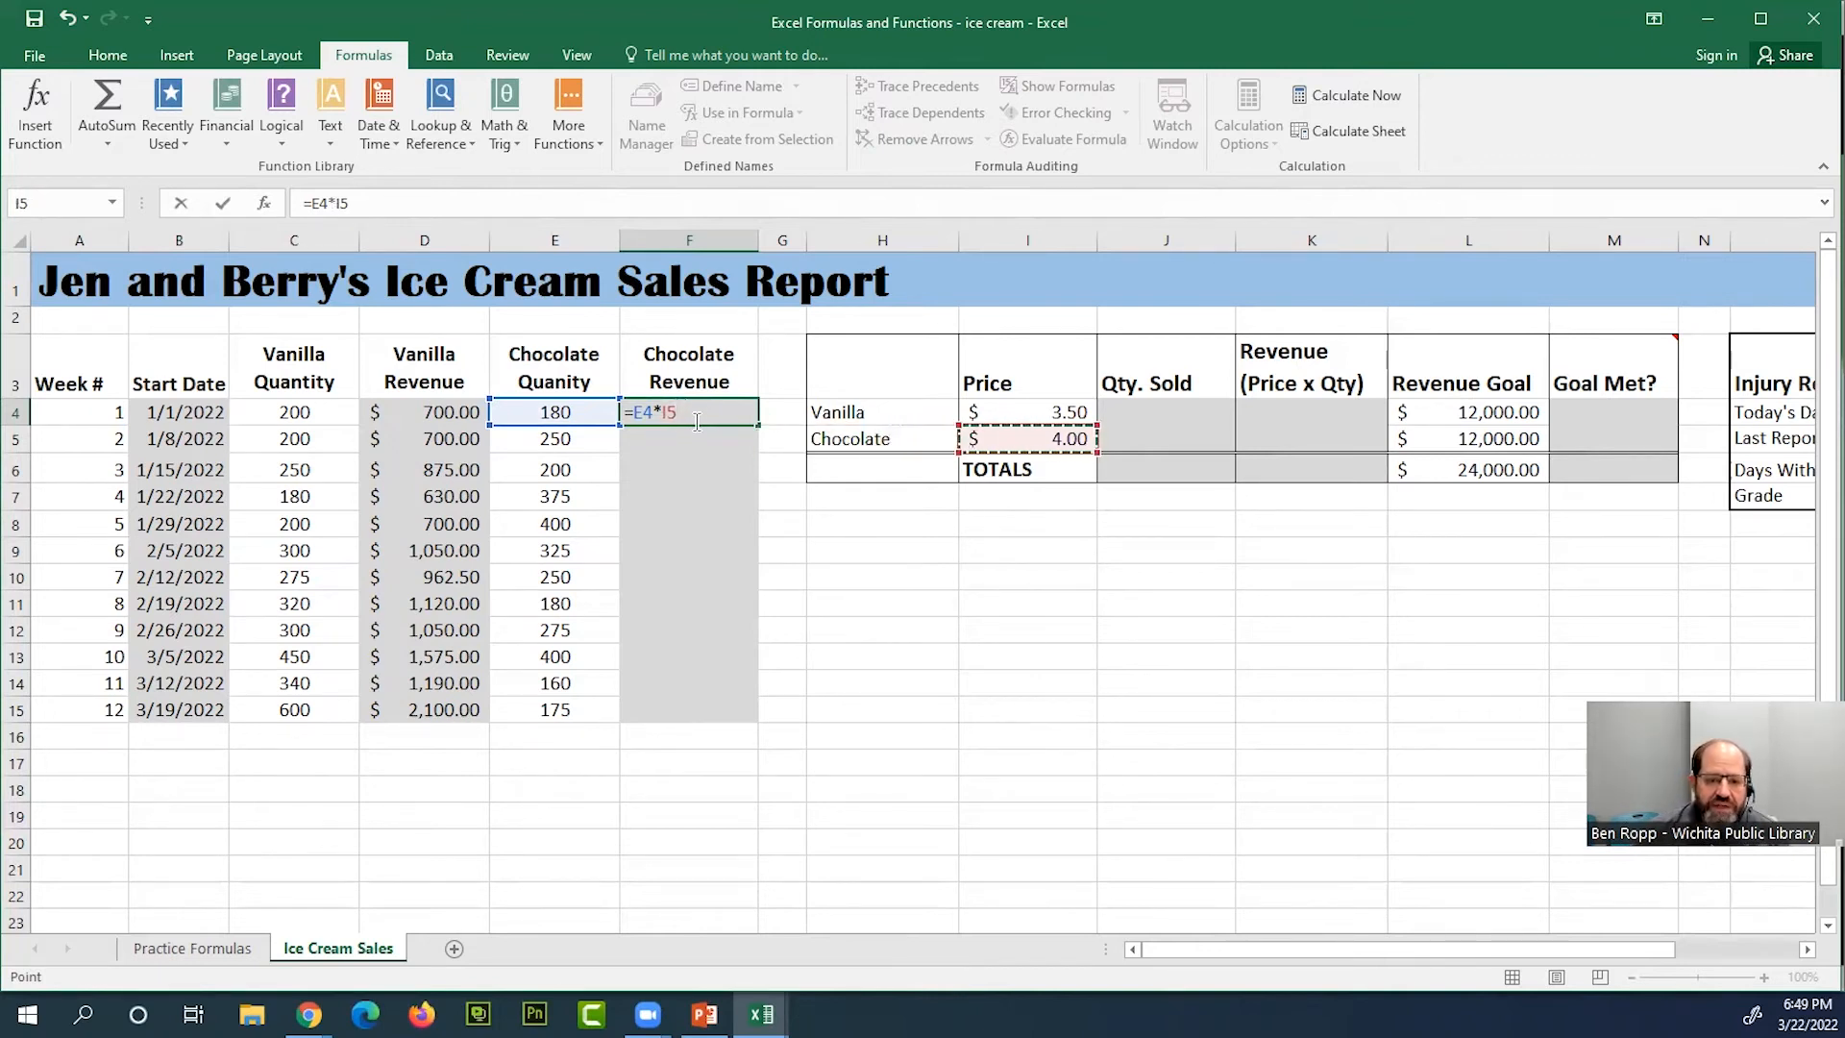
left_click(663, 411)
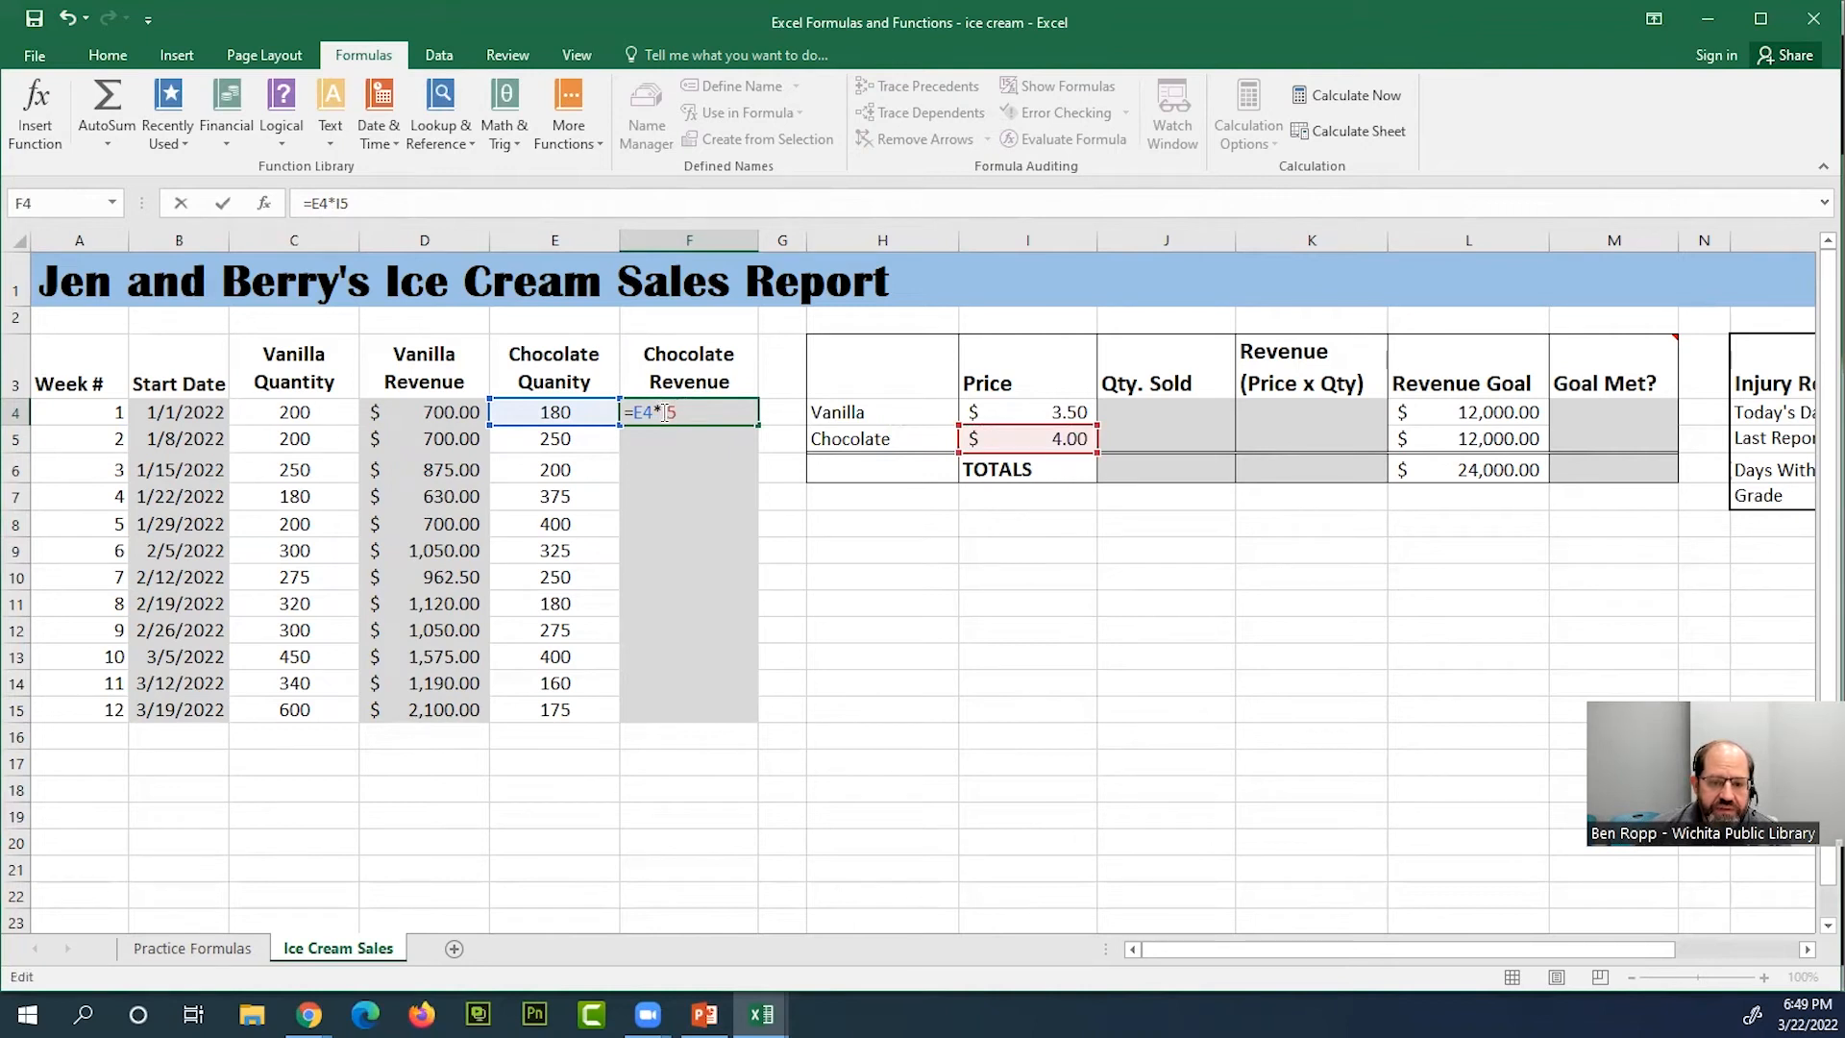
left_click(680, 412)
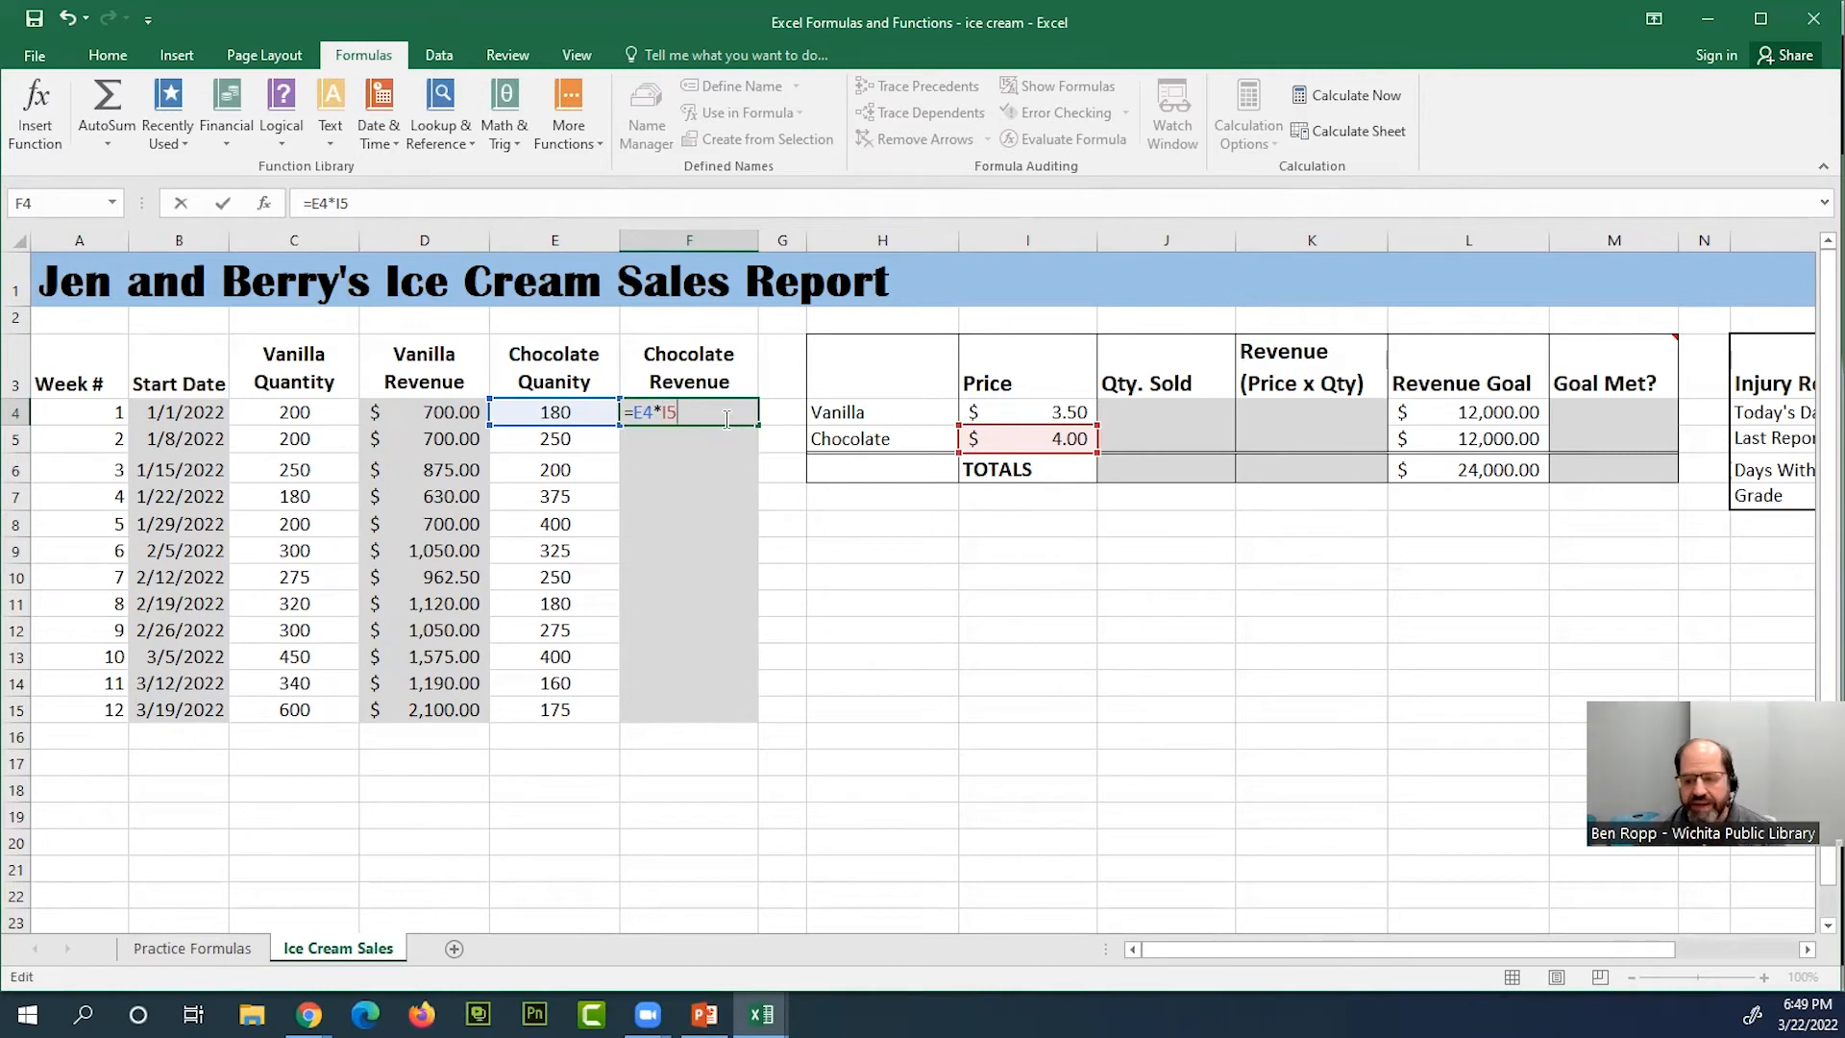
Cycle the I5 reference in the F4 formula through its absolute, mixed and relative forms
key("F4")
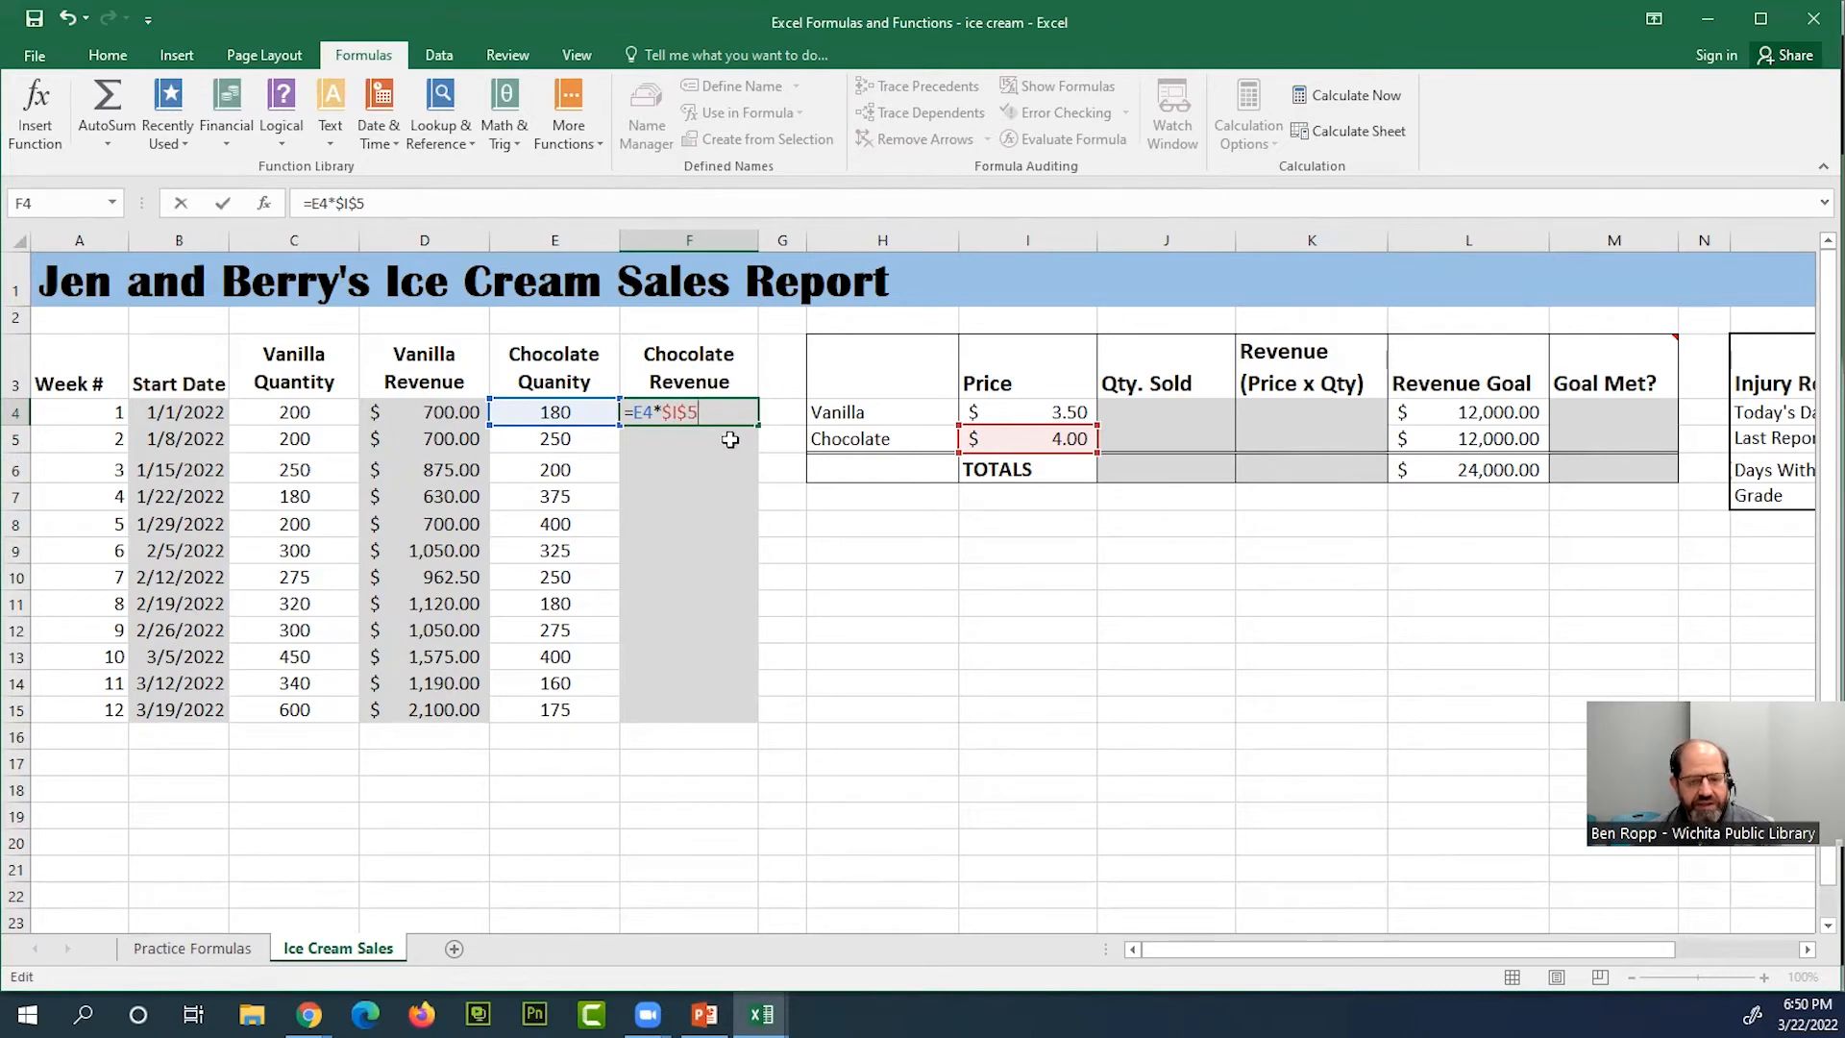
key("F4")
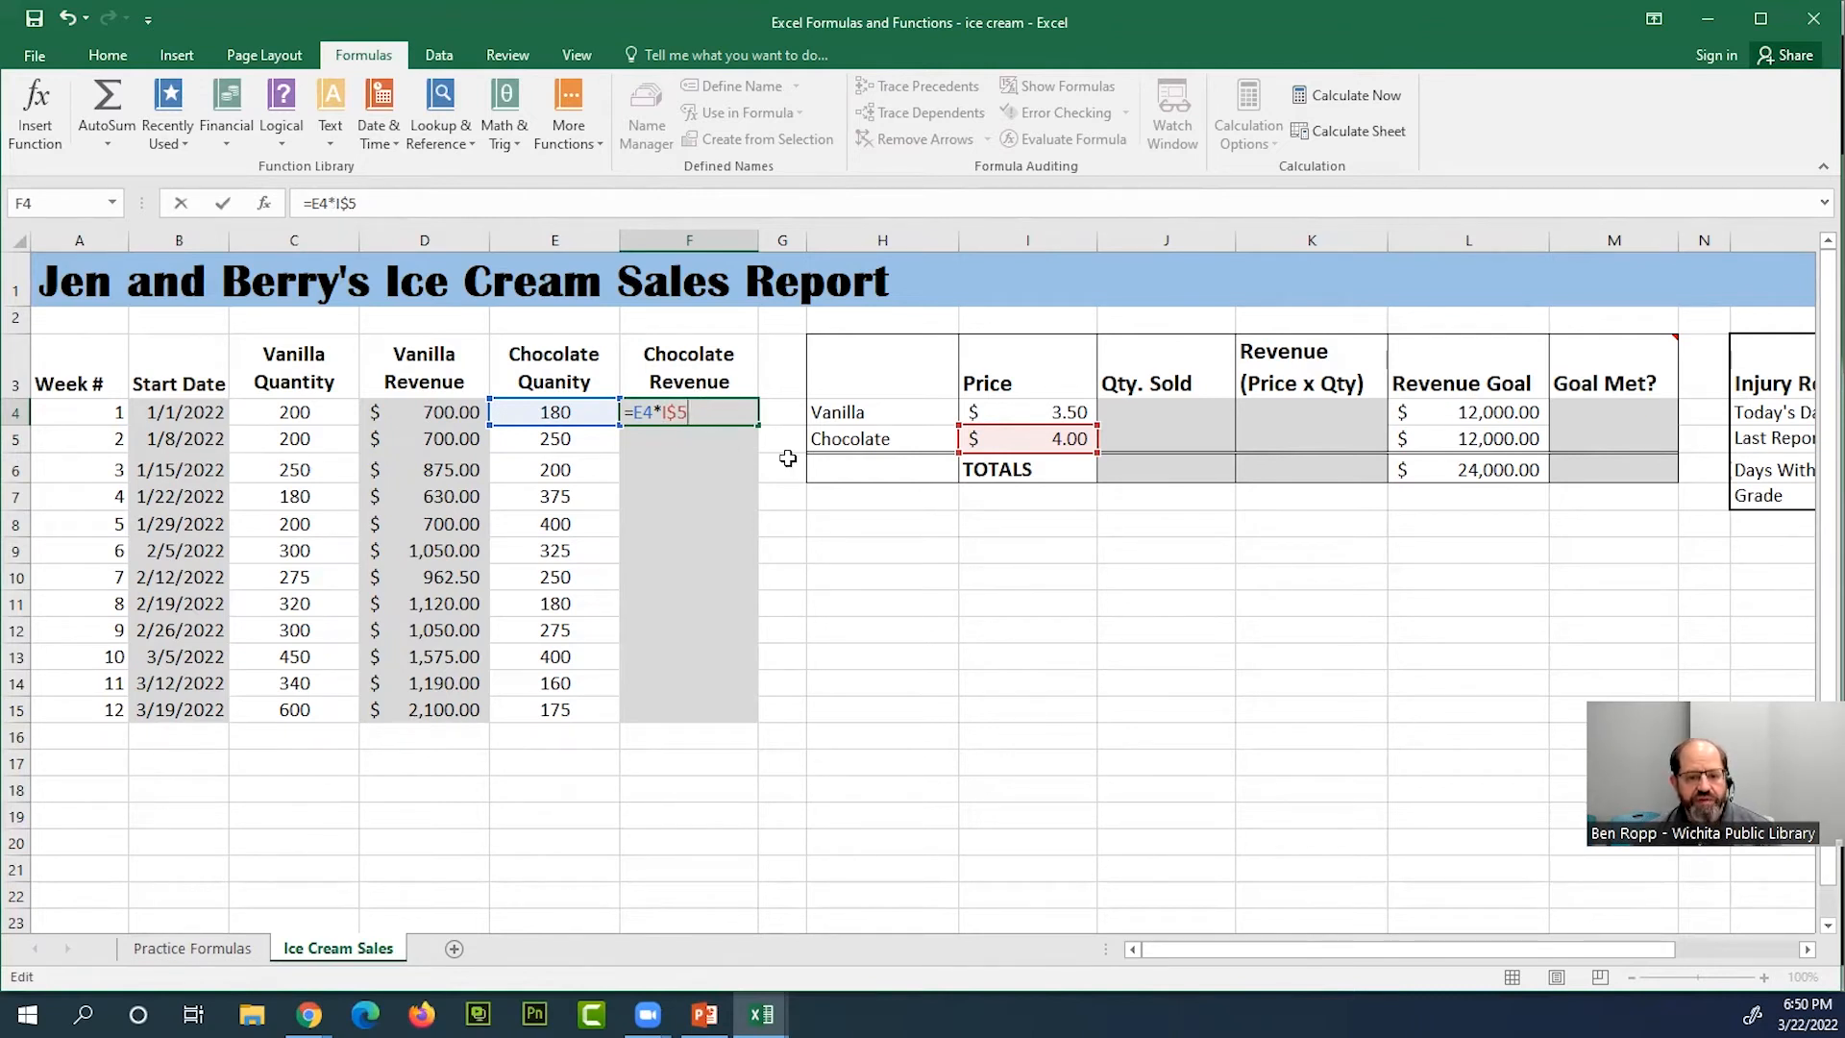
key("F4")
key("F4")
key("F4")
key("F4")
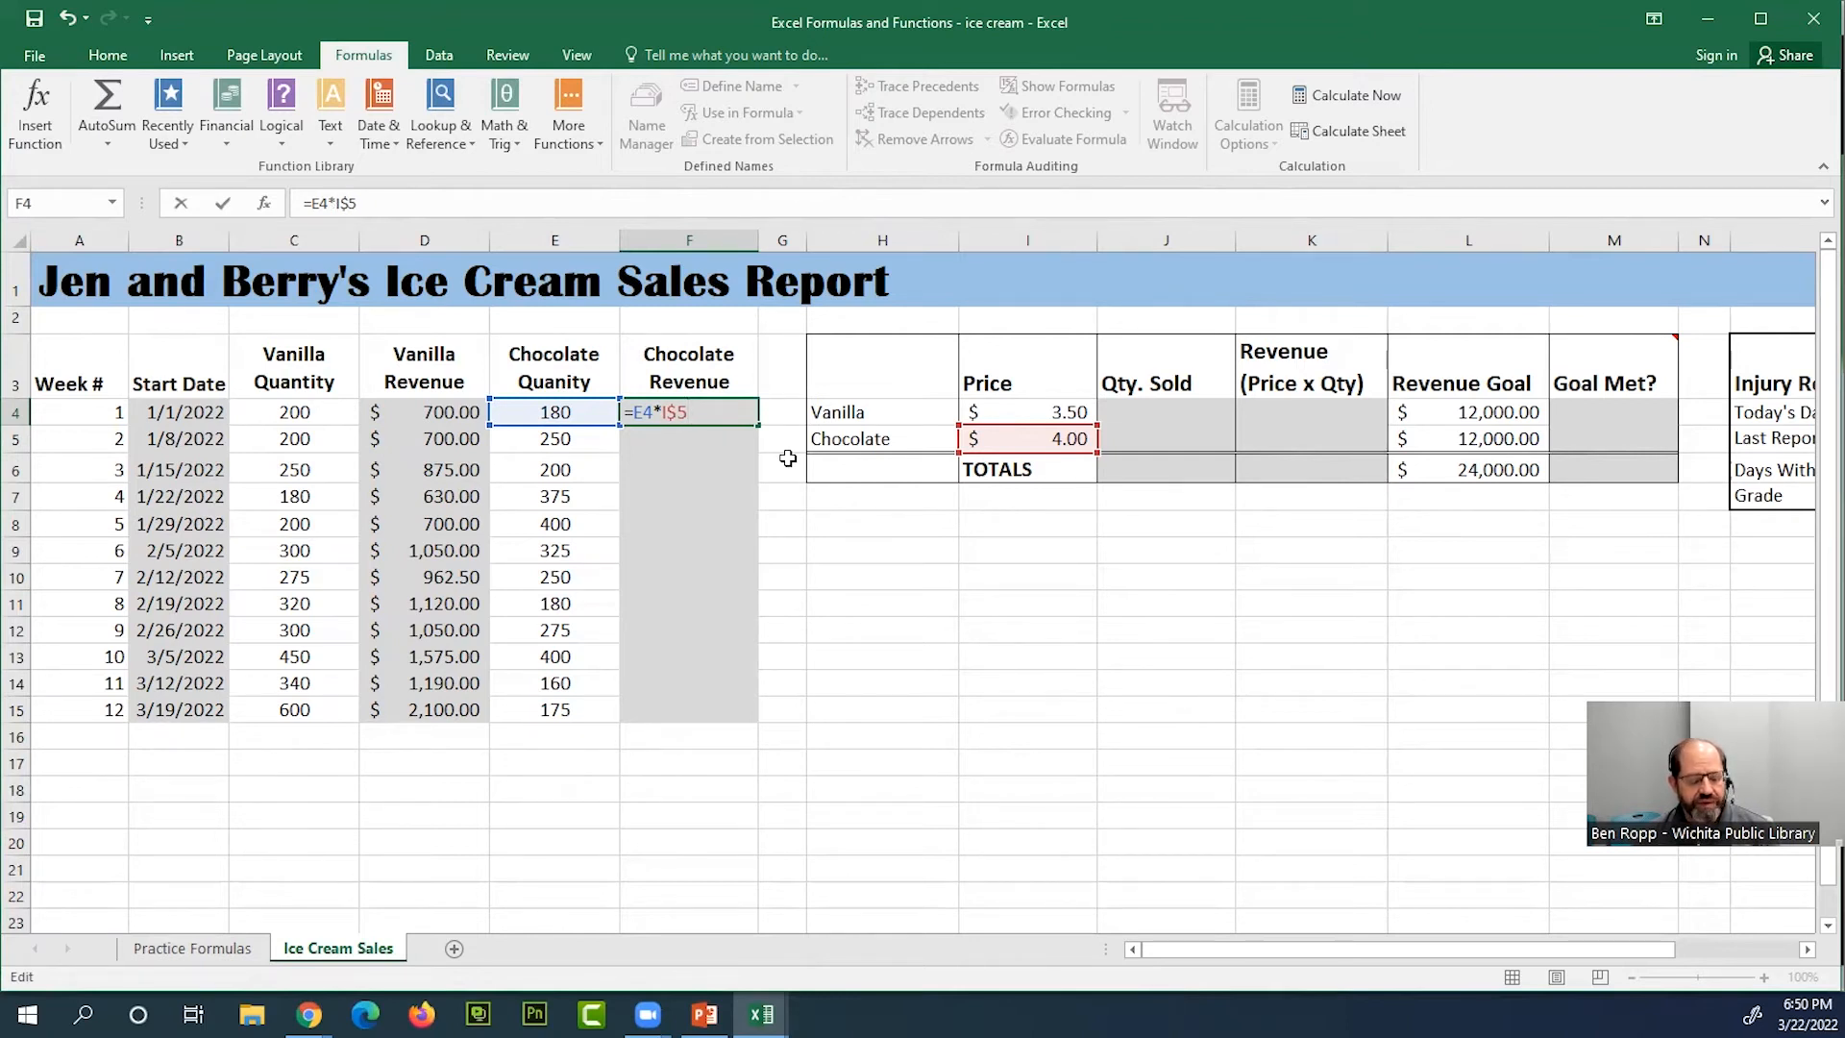
key("F4")
key("F4")
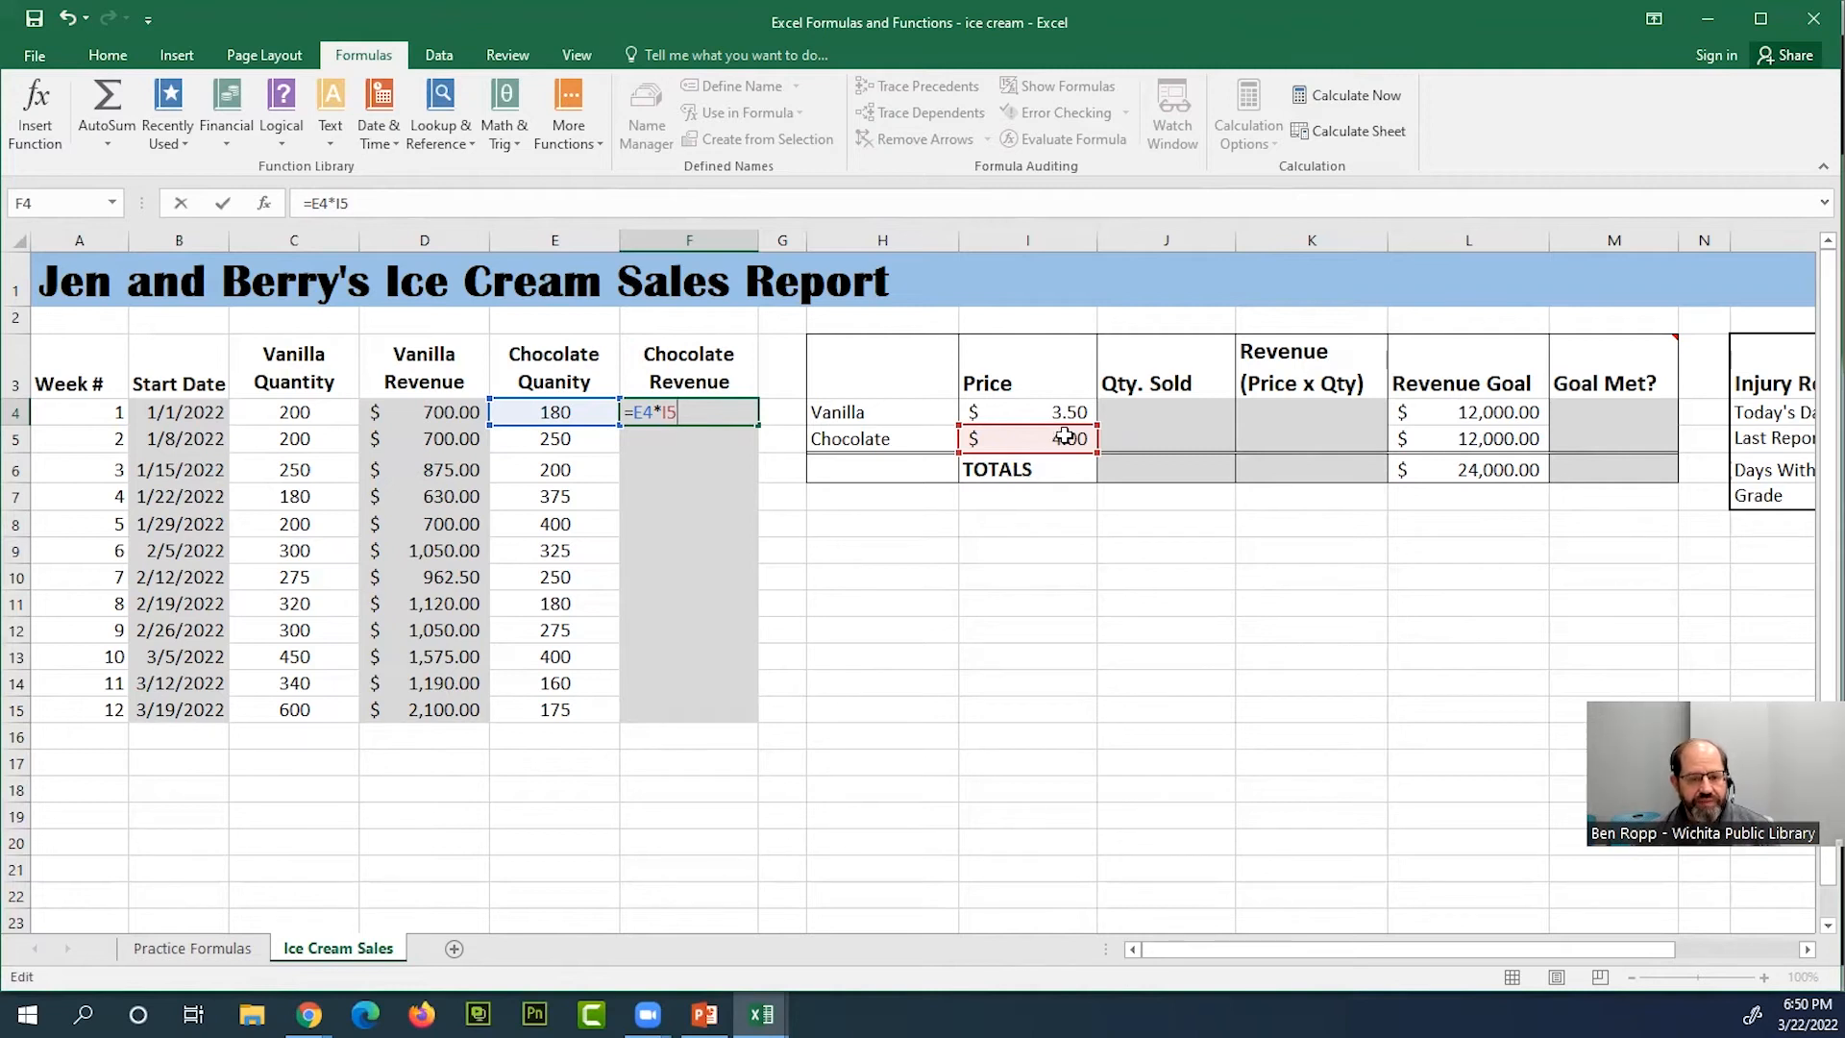
Make the chocolate price reference absolute in F4 as =E4*$I$5 and fill the formula down to F15
key("F4")
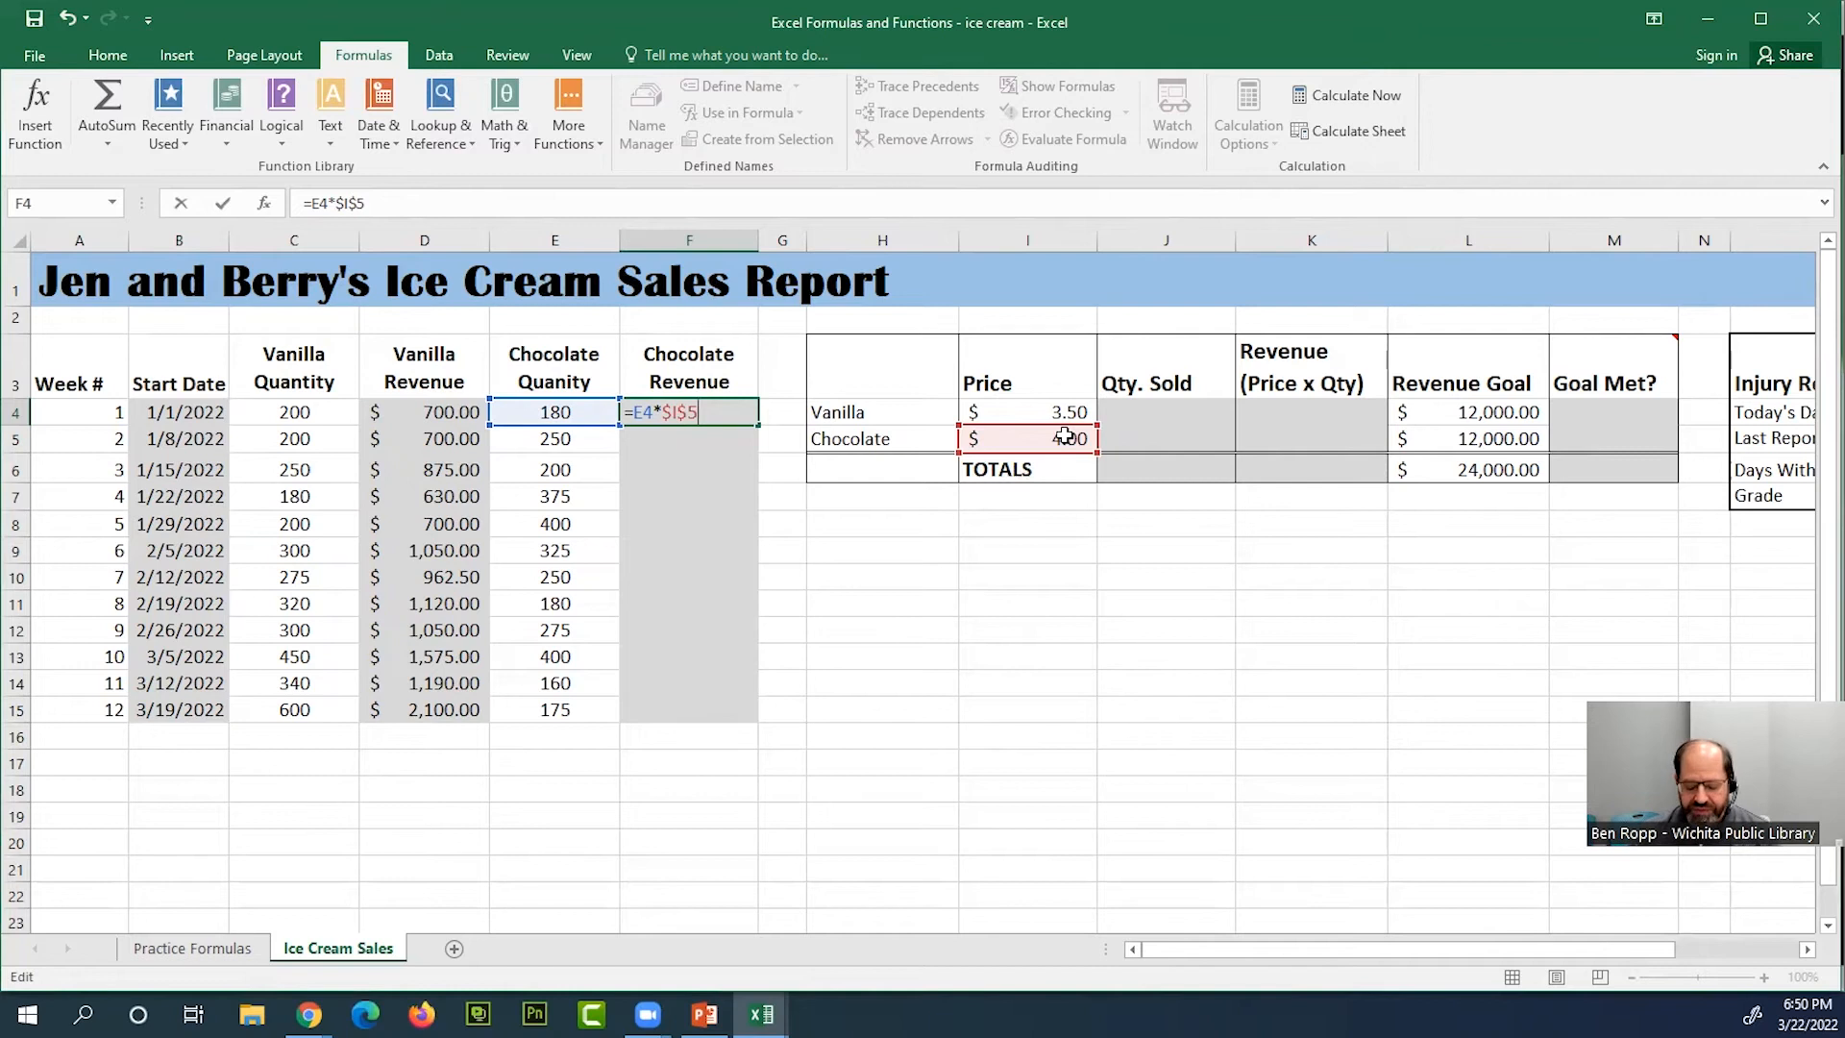
key("Return")
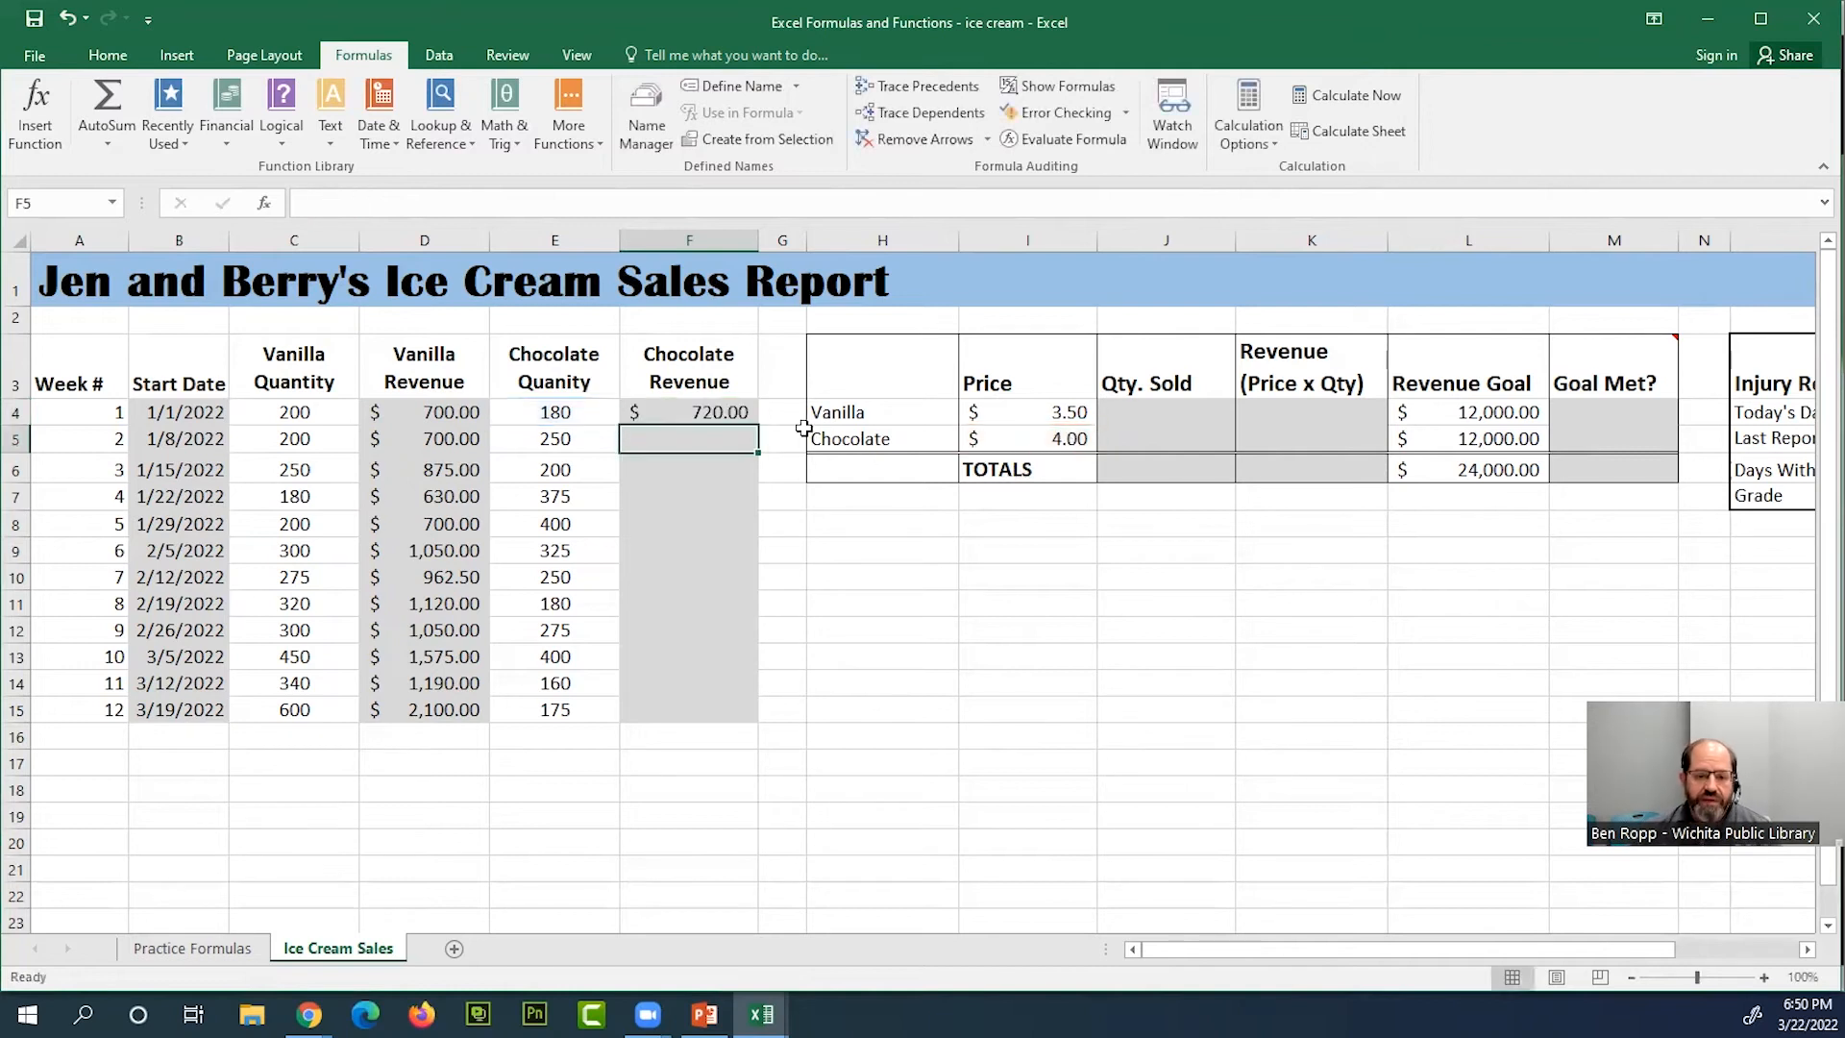
left_click(740, 408)
left_click_drag(758, 425, 732, 711)
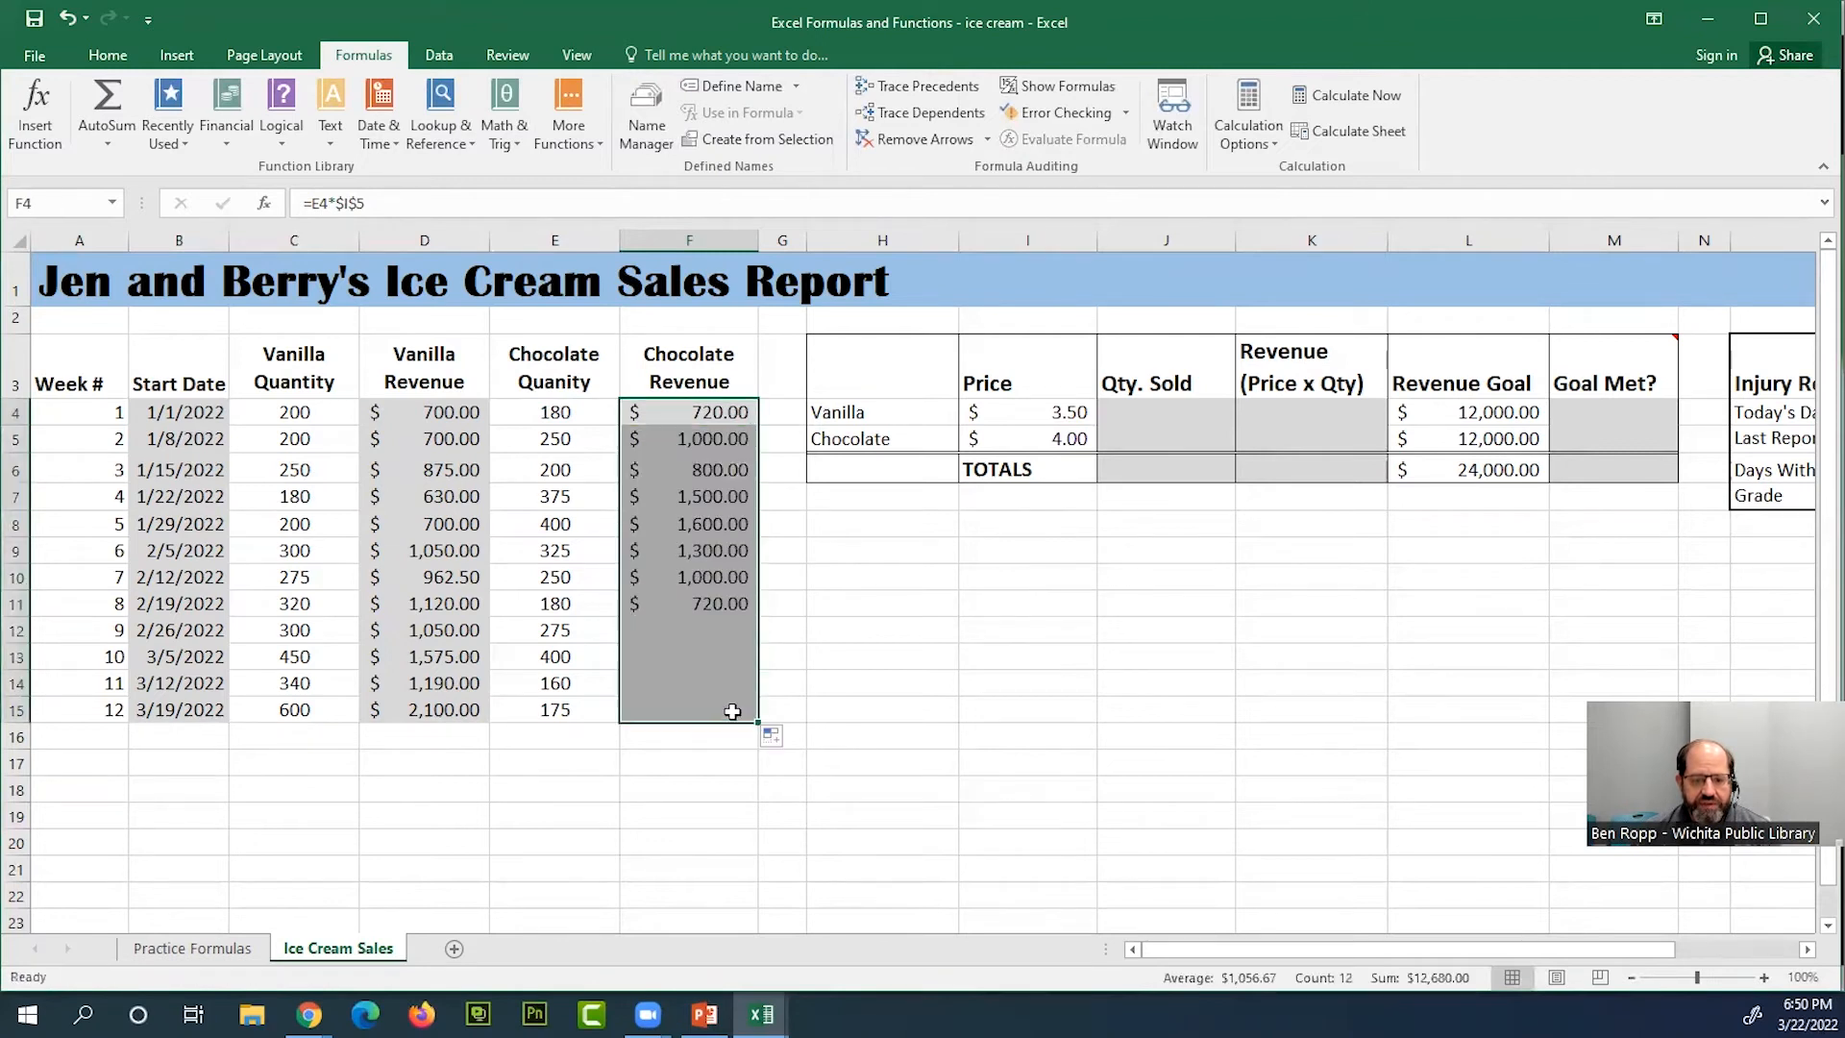
Check which cells the filled chocolate revenue formula in F8 references
double_click(713, 528)
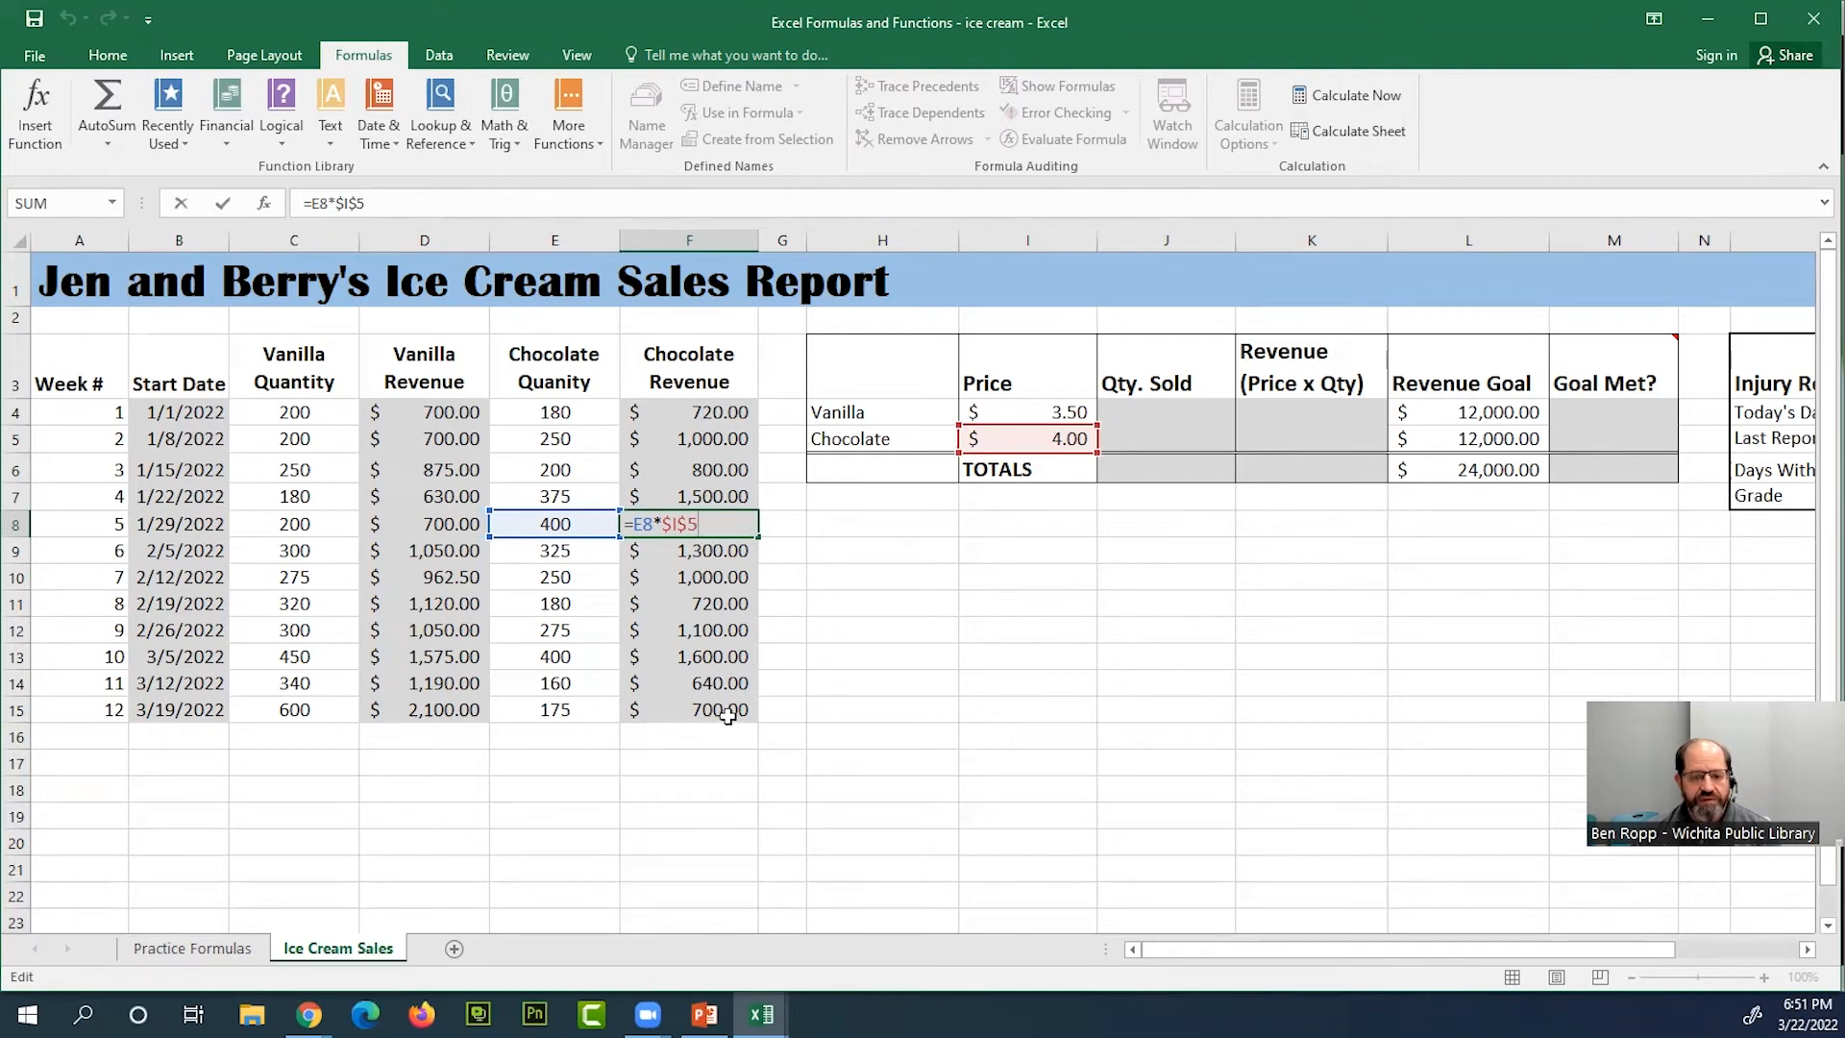
key("ctrl+Return")
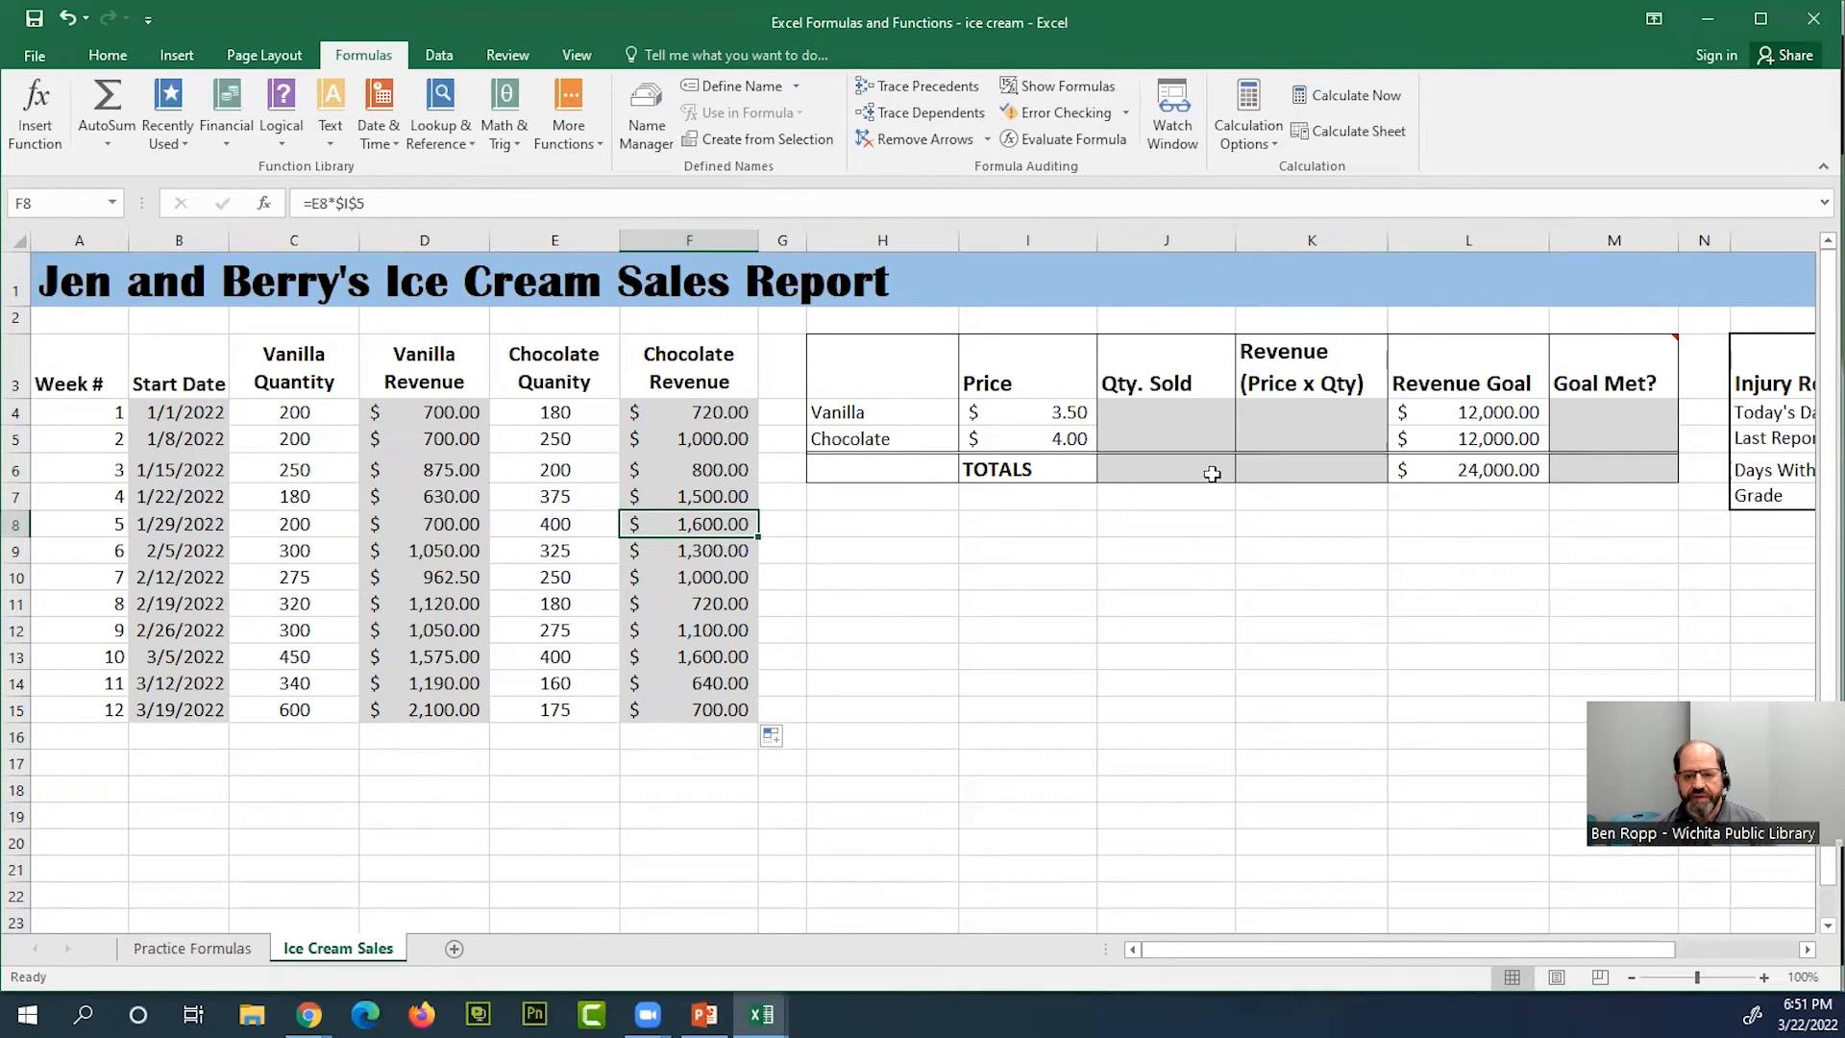
mouse_move(1592, 377)
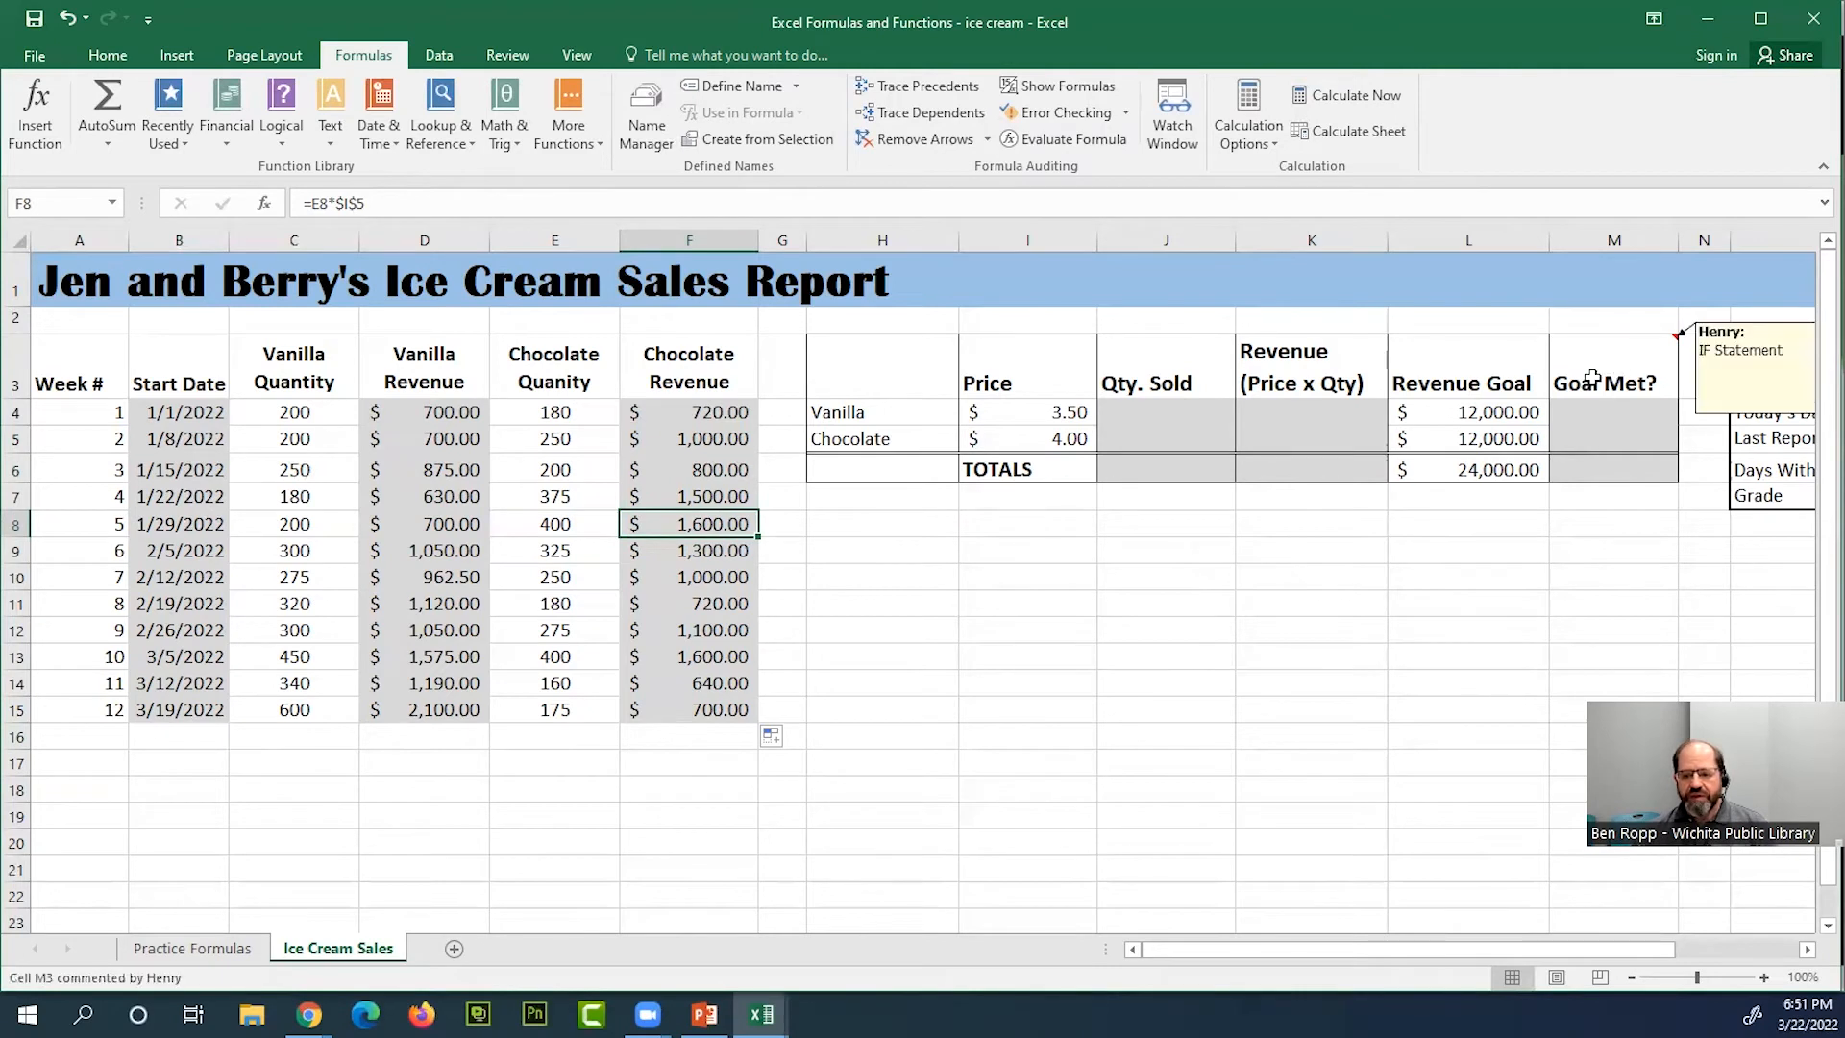
left_click(1174, 416)
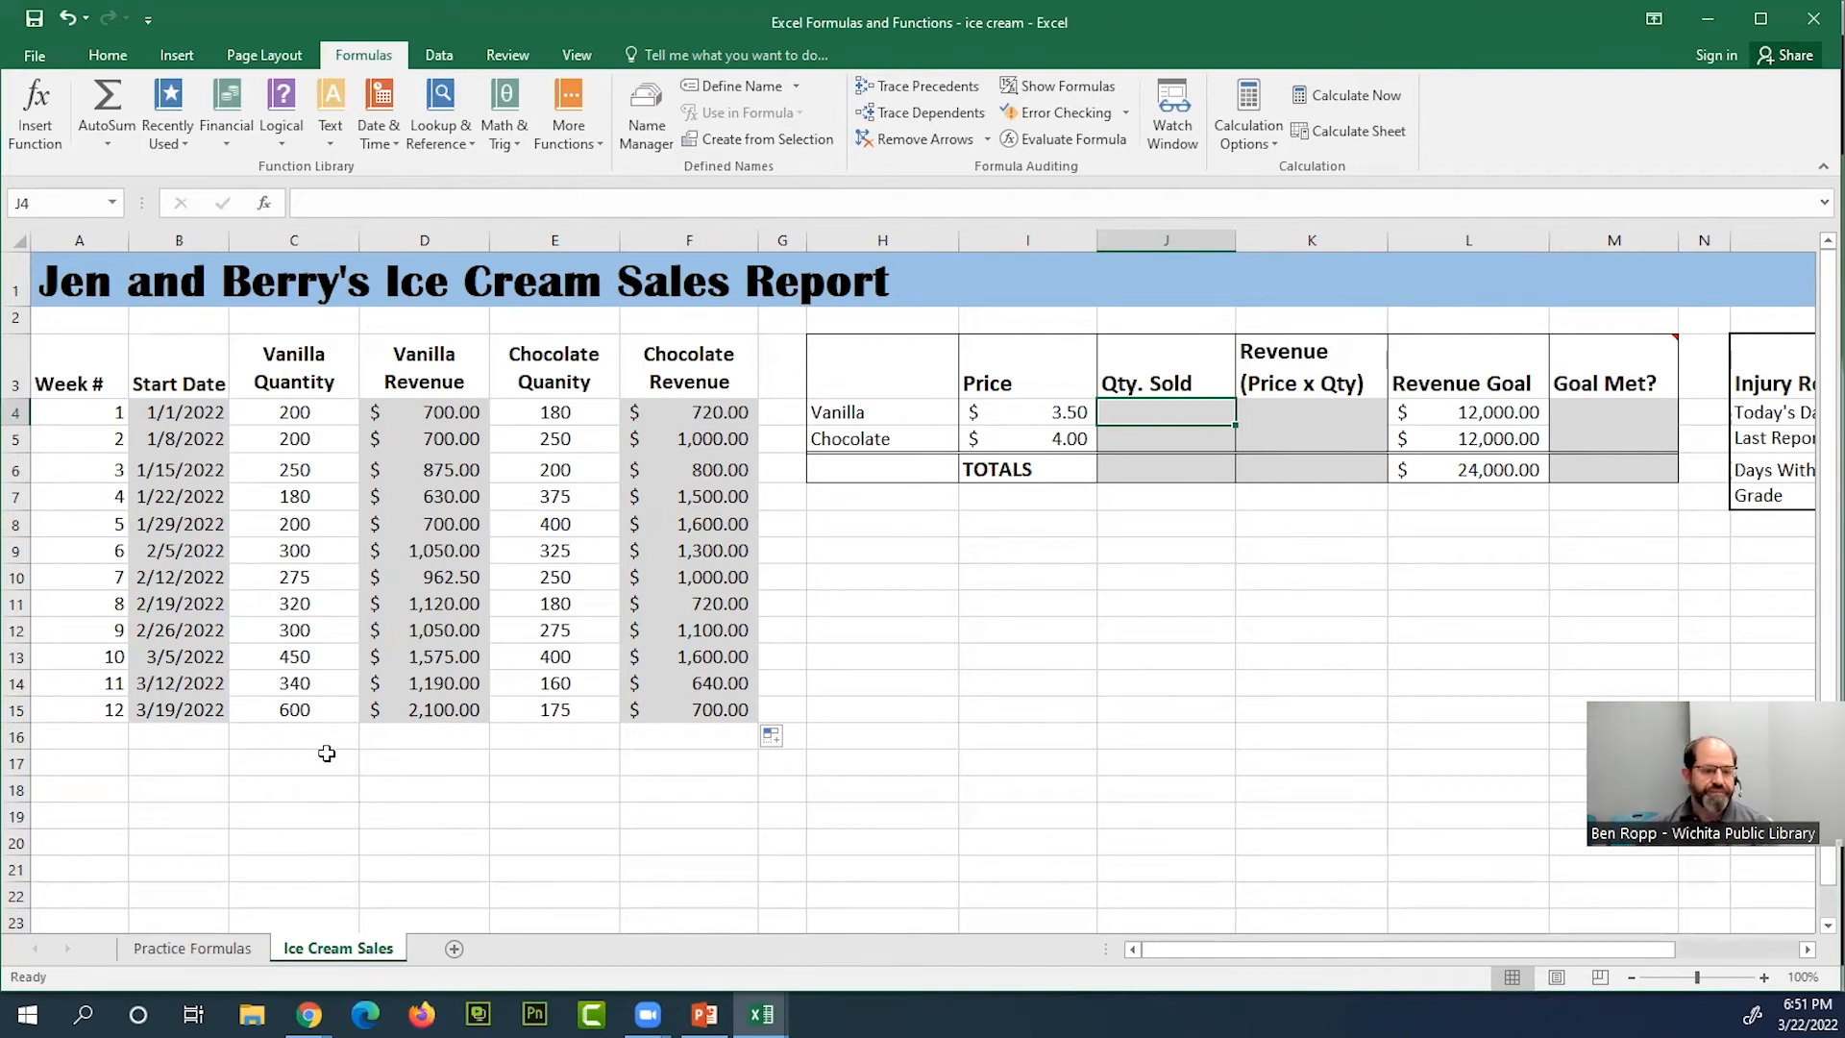
left_click(202, 711)
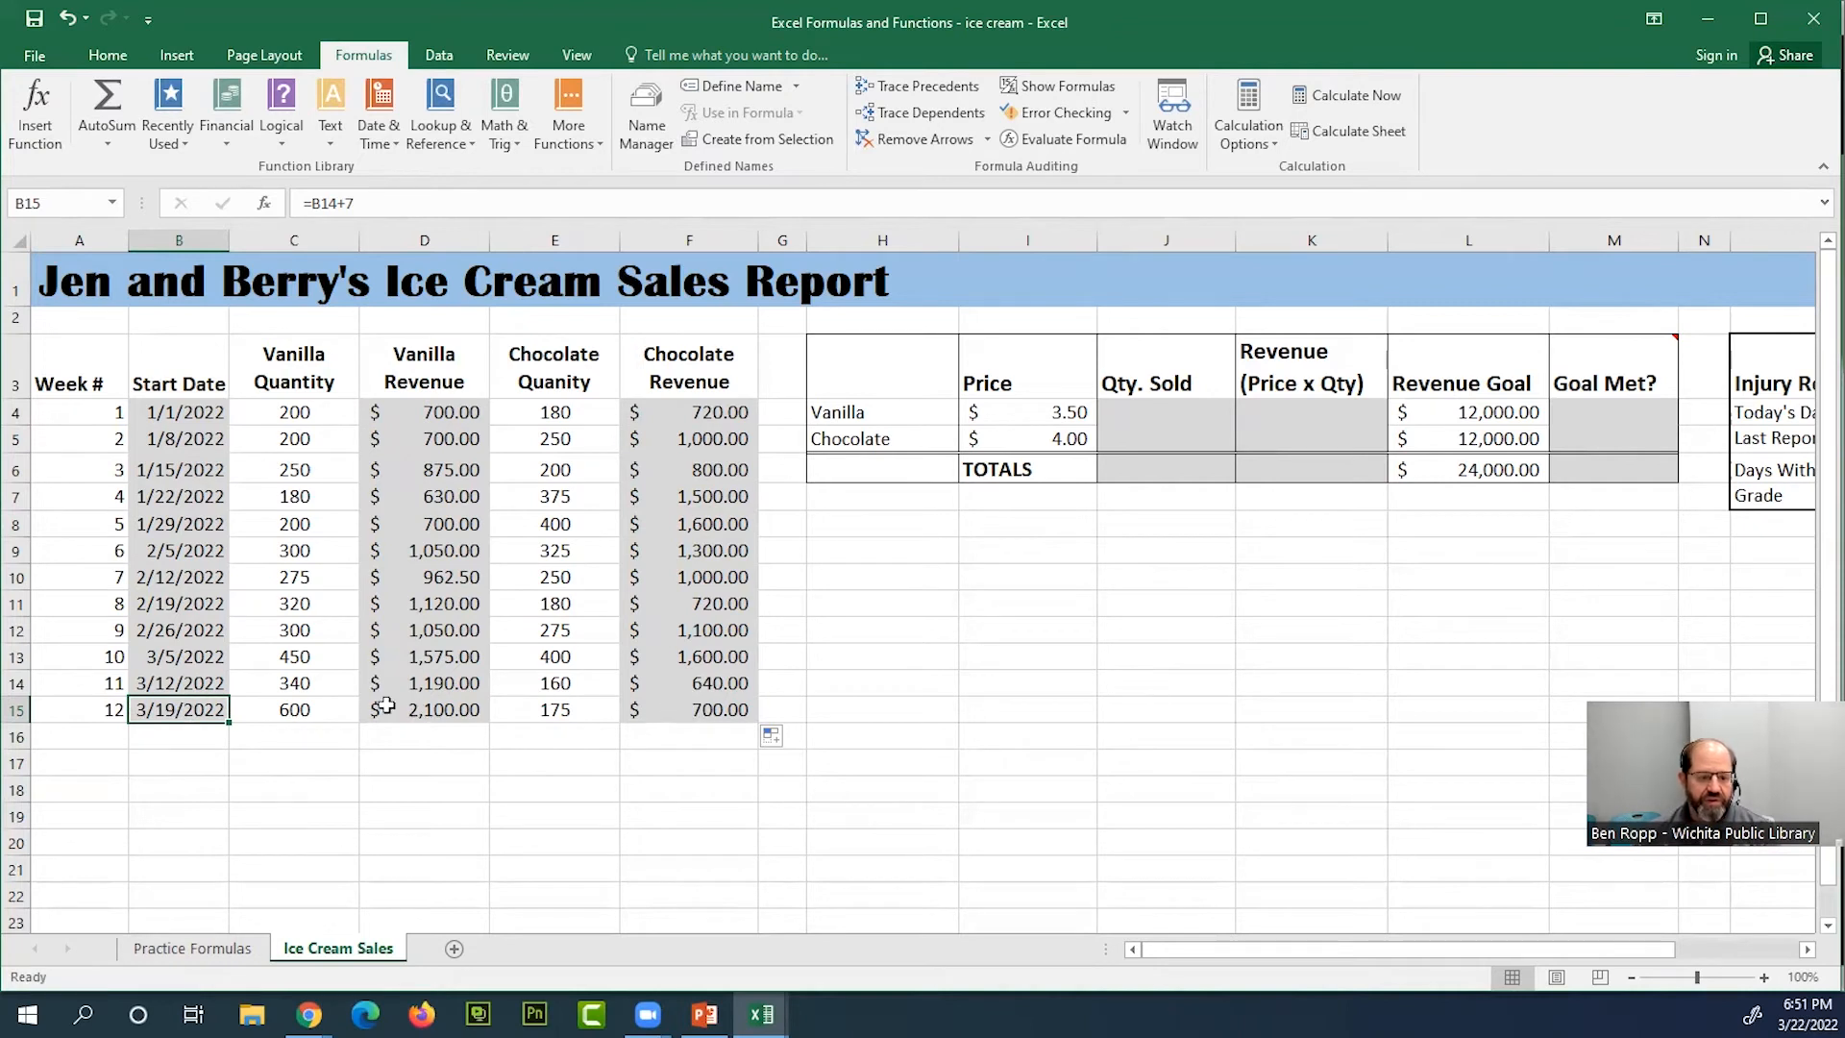
left_click(1153, 413)
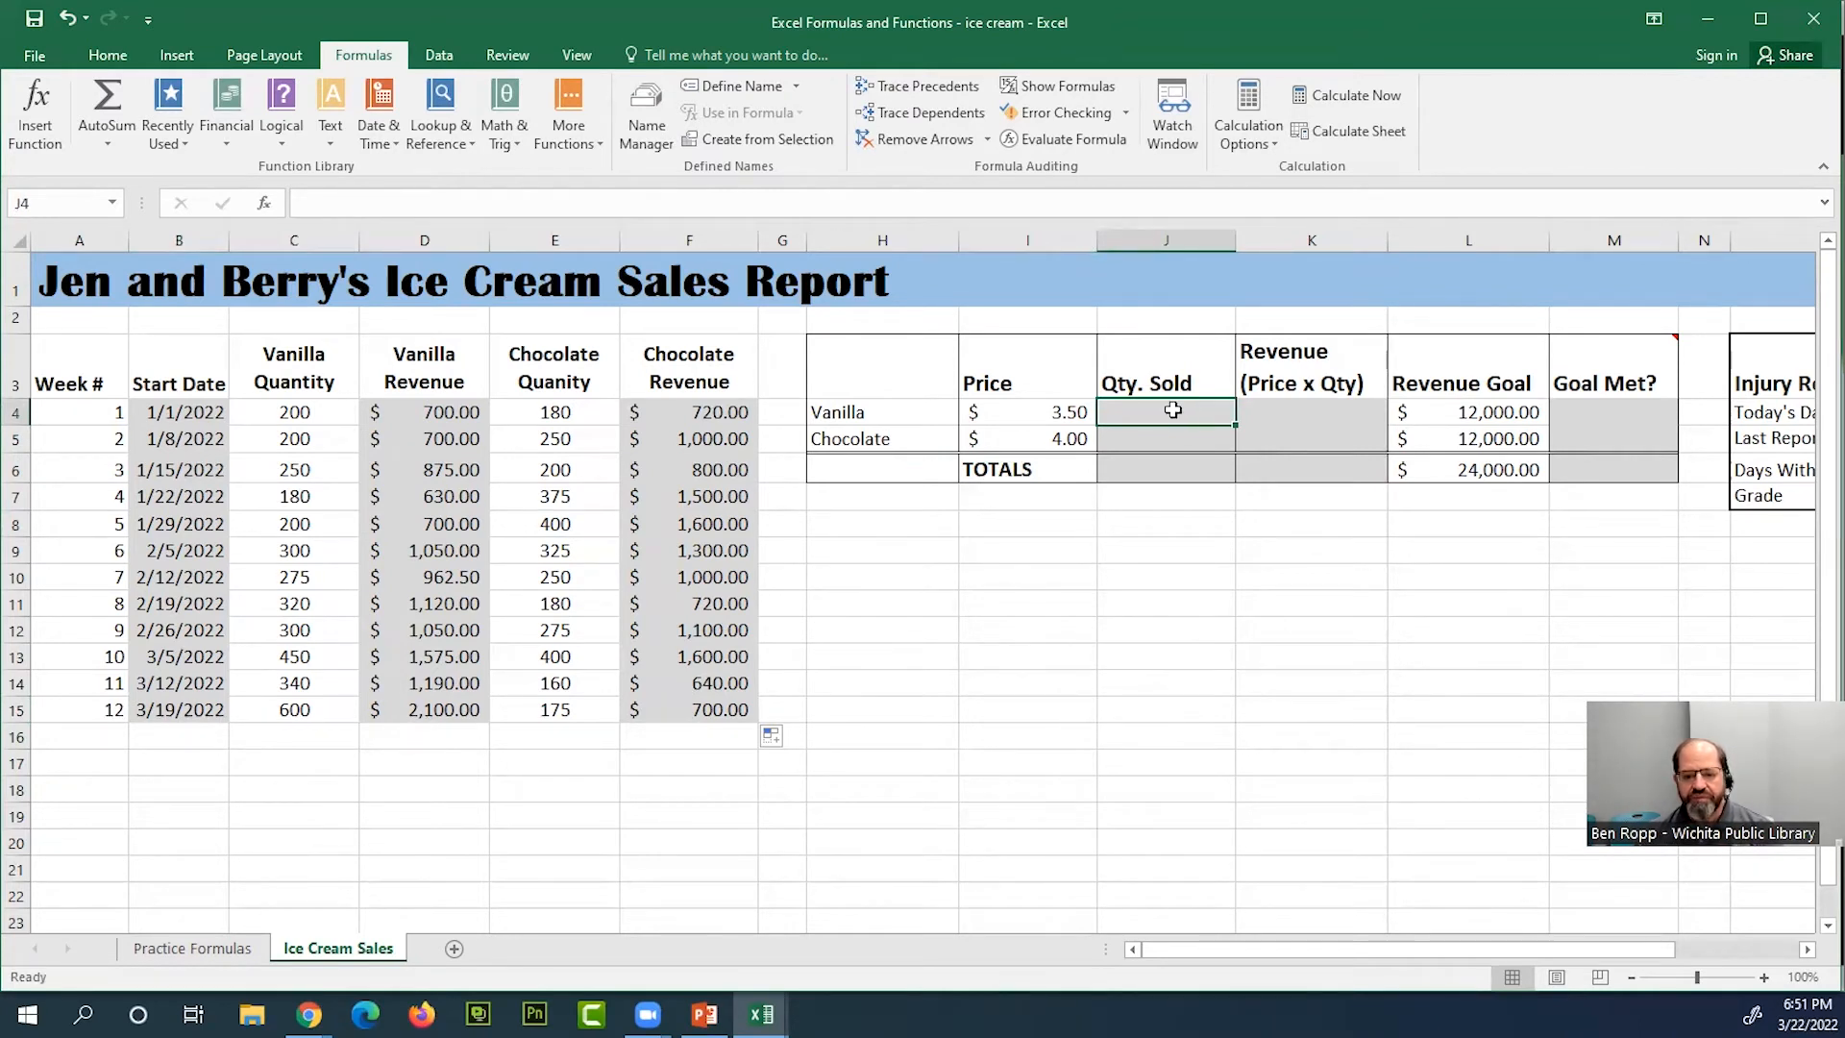
left_click(858, 413)
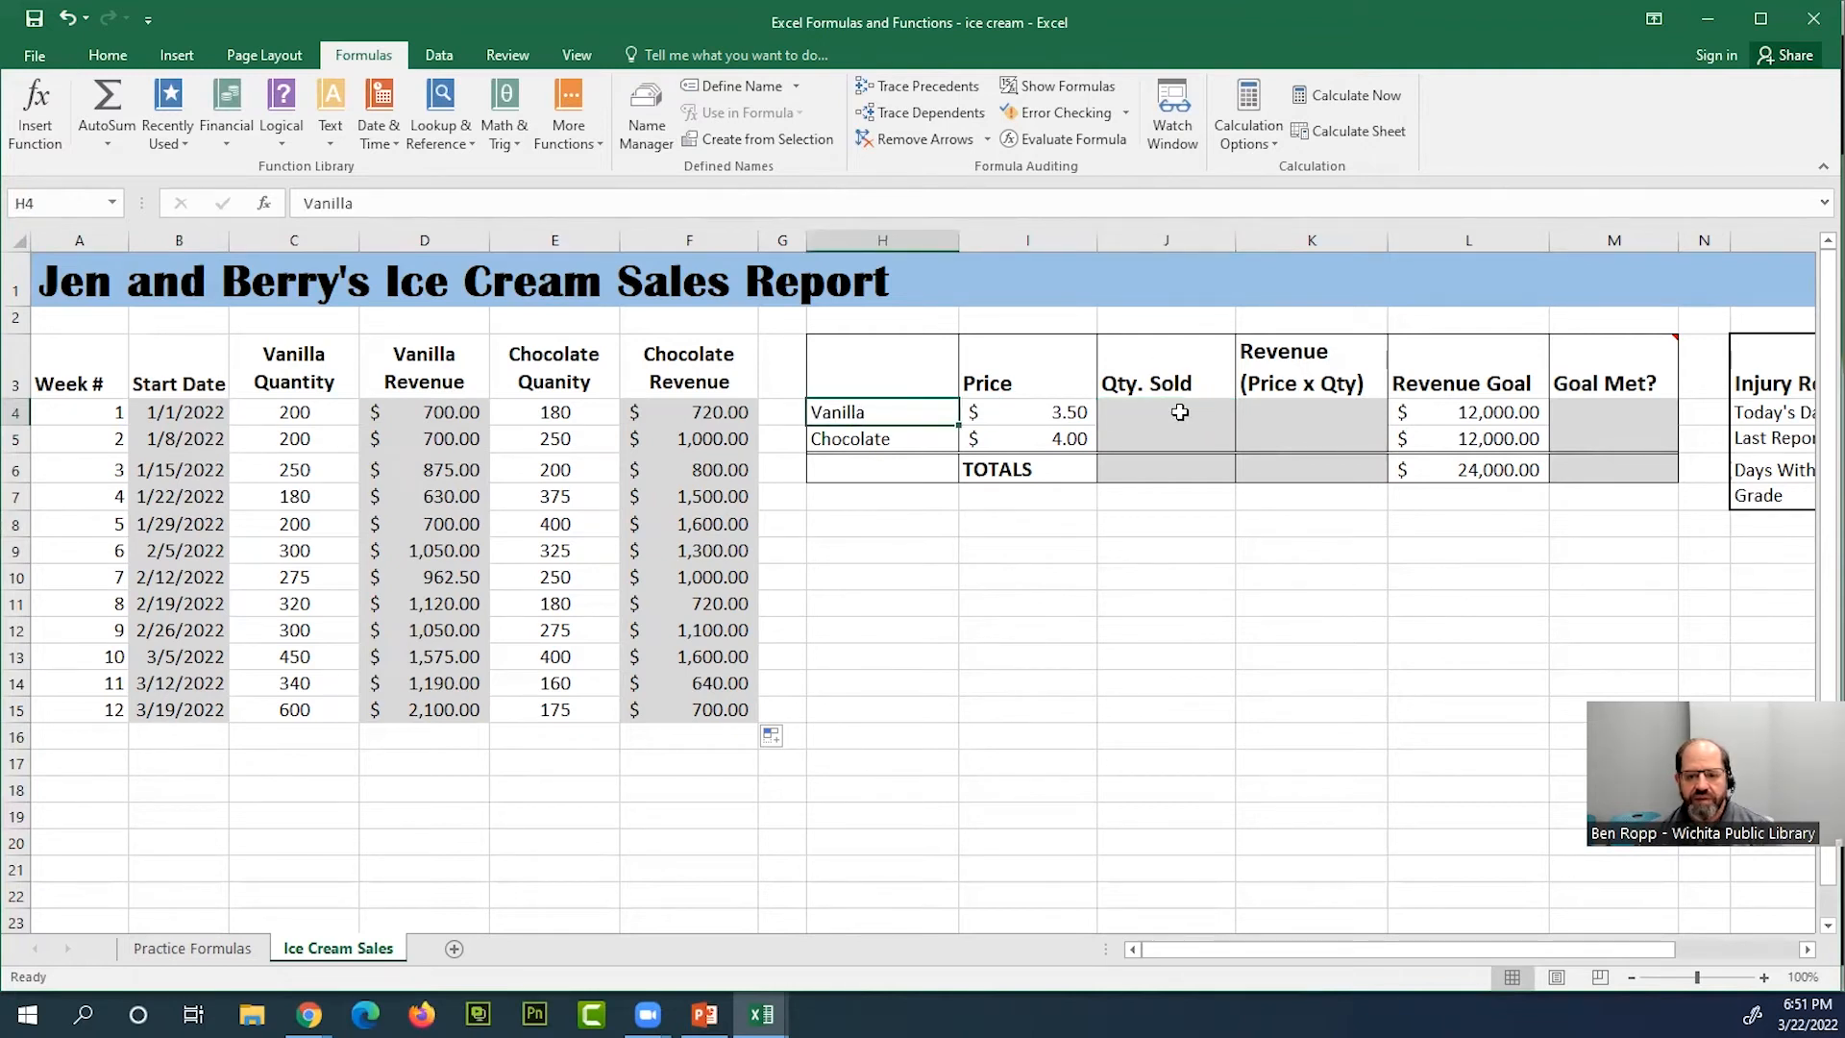
Total the vanilla quantities C4:C15 in the vanilla Qty. Sold cell J4 with AutoSum
left_click(1179, 411)
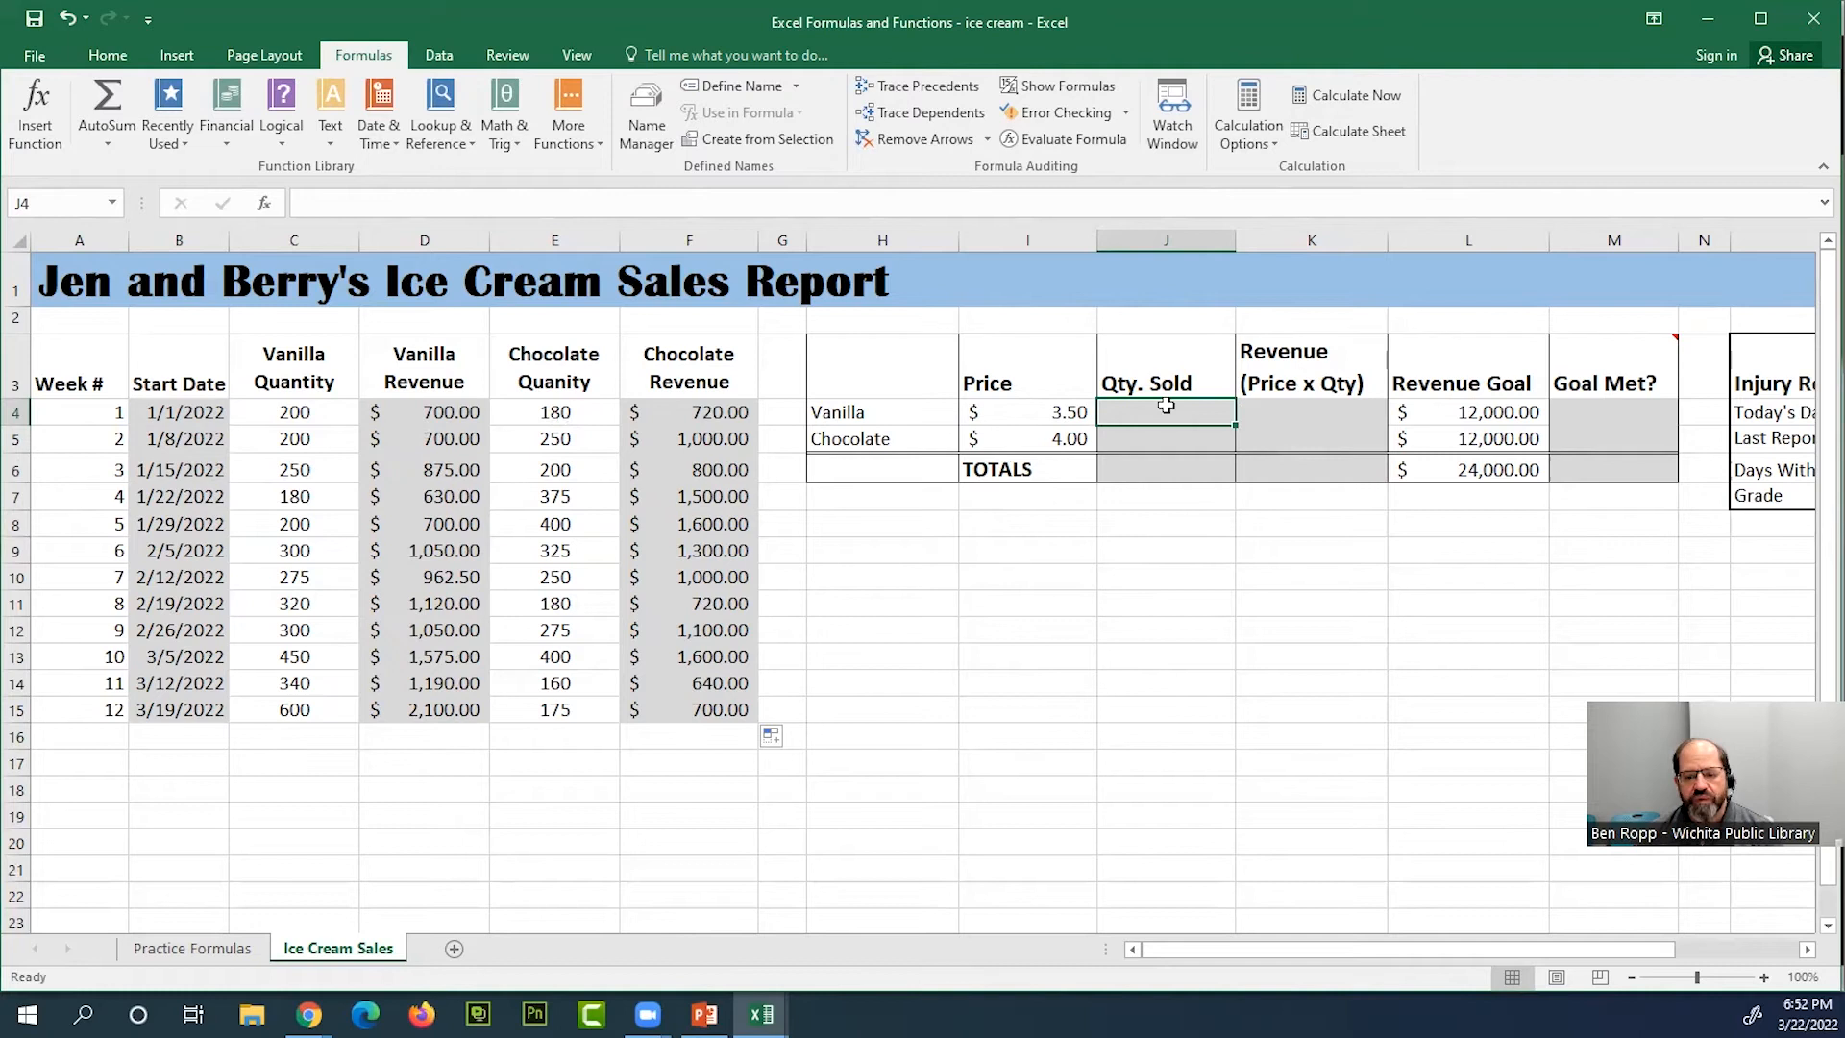
left_click(113, 57)
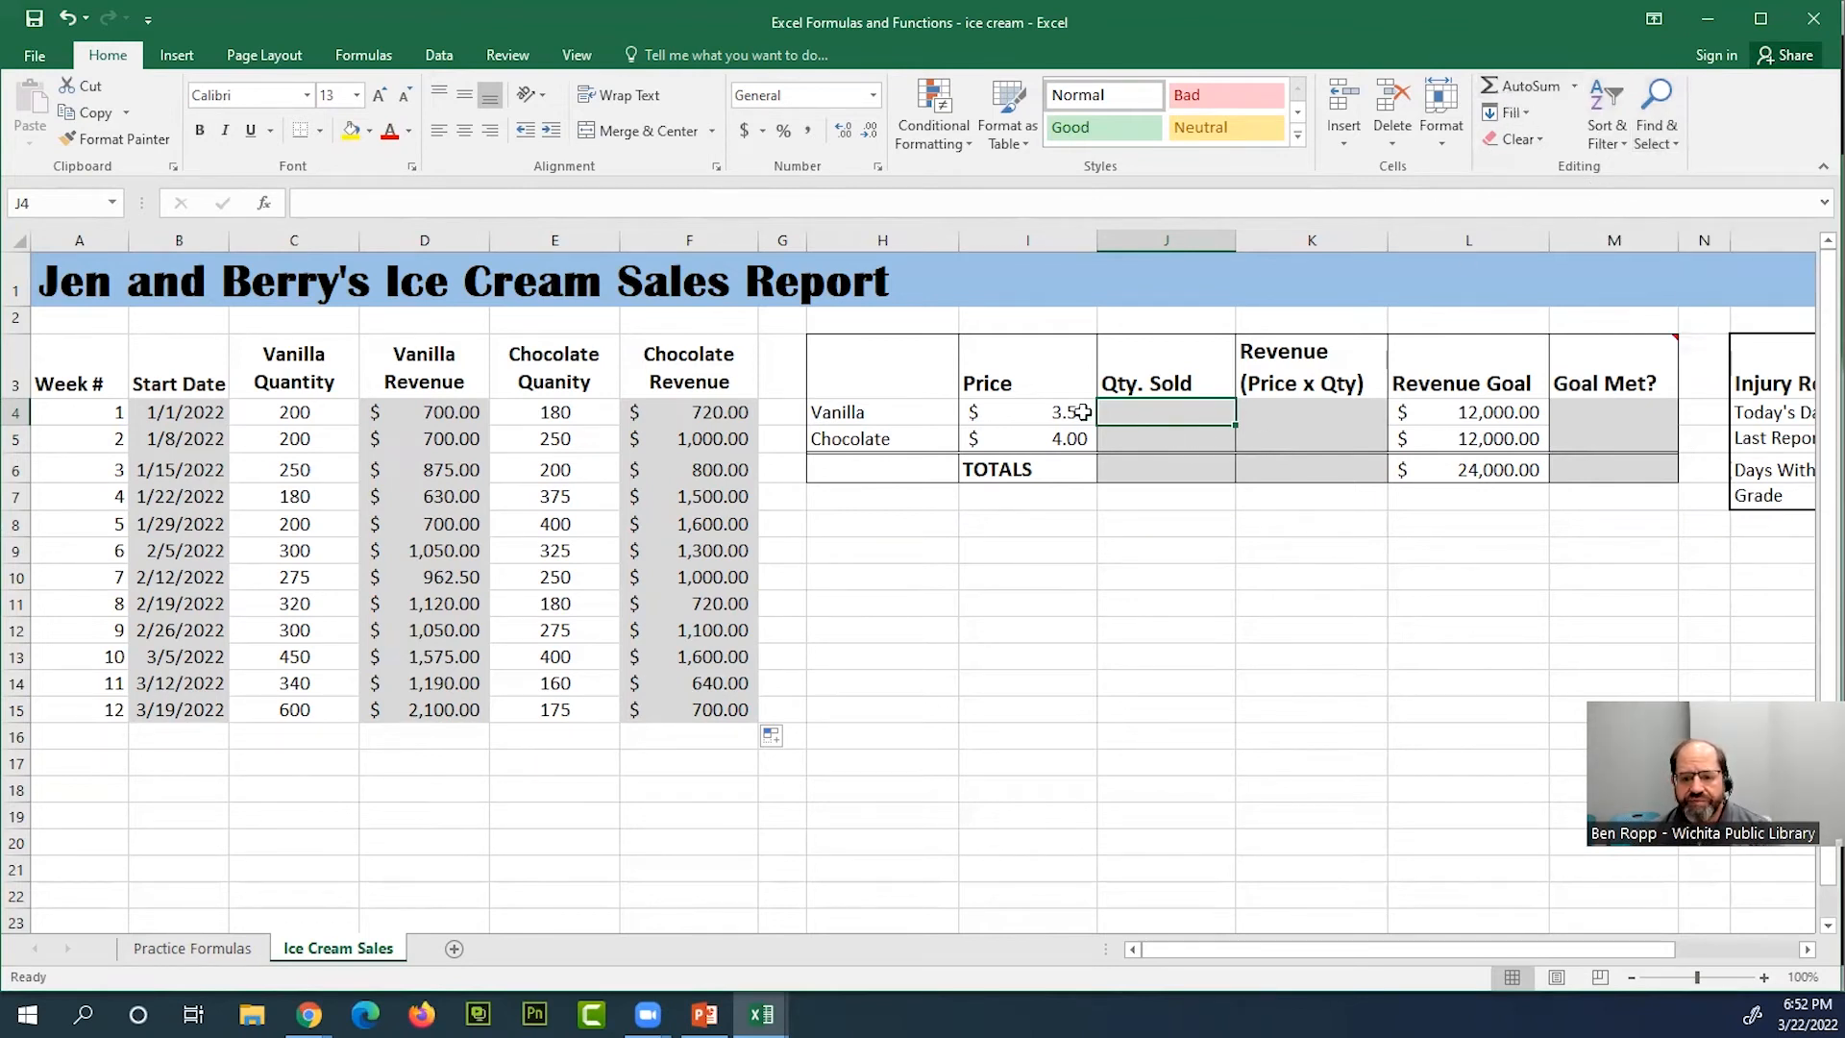
left_click(1522, 88)
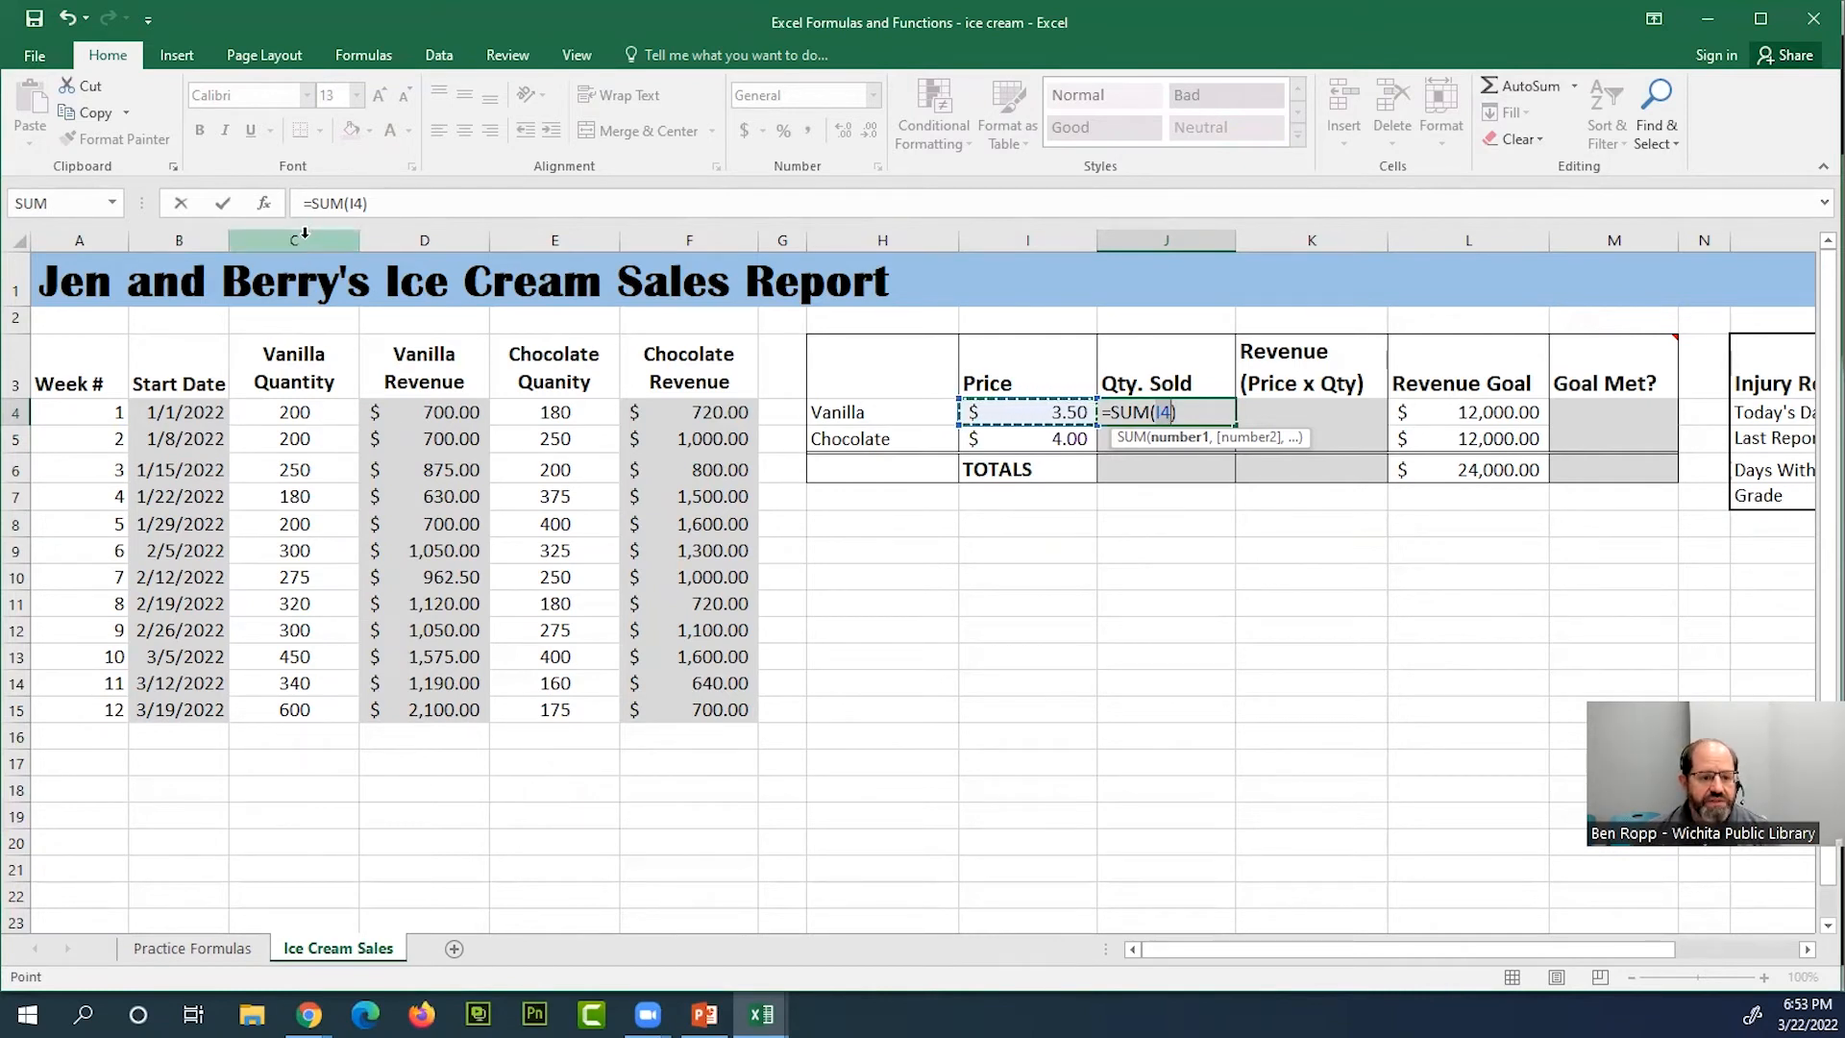
left_click_drag(300, 414, 326, 708)
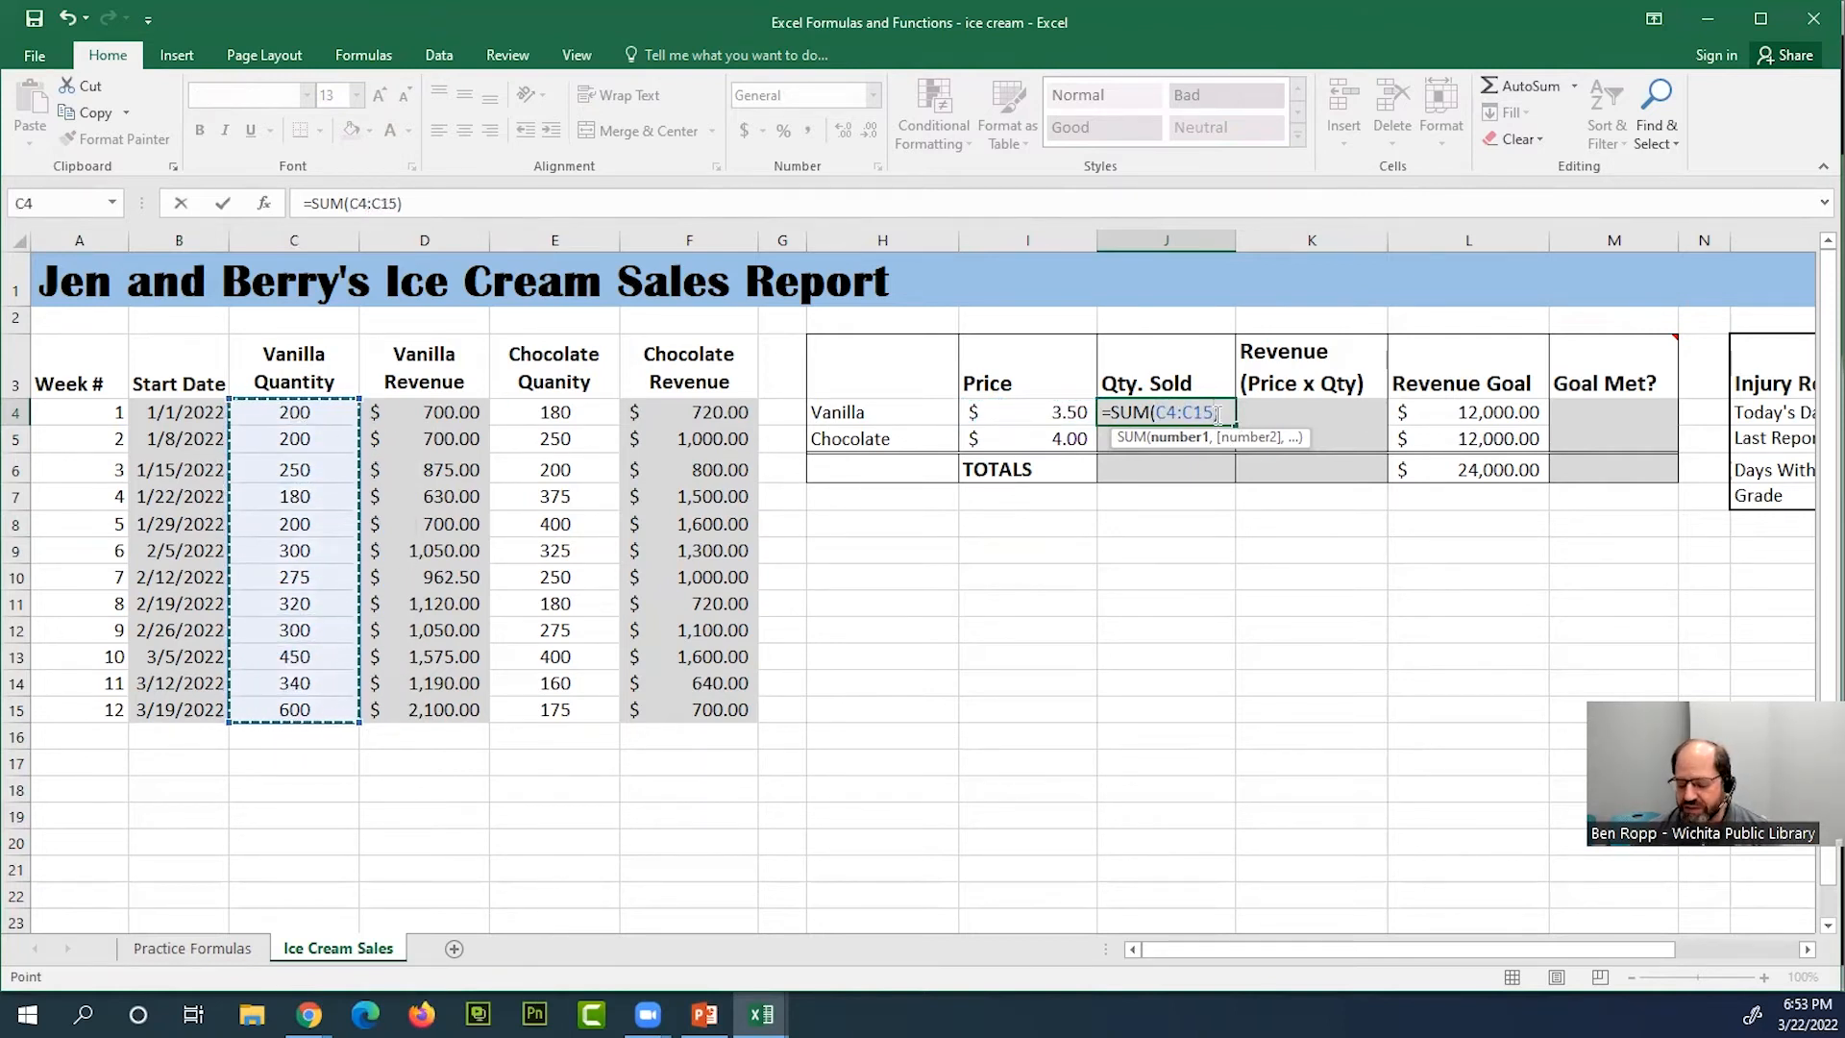
key("Return")
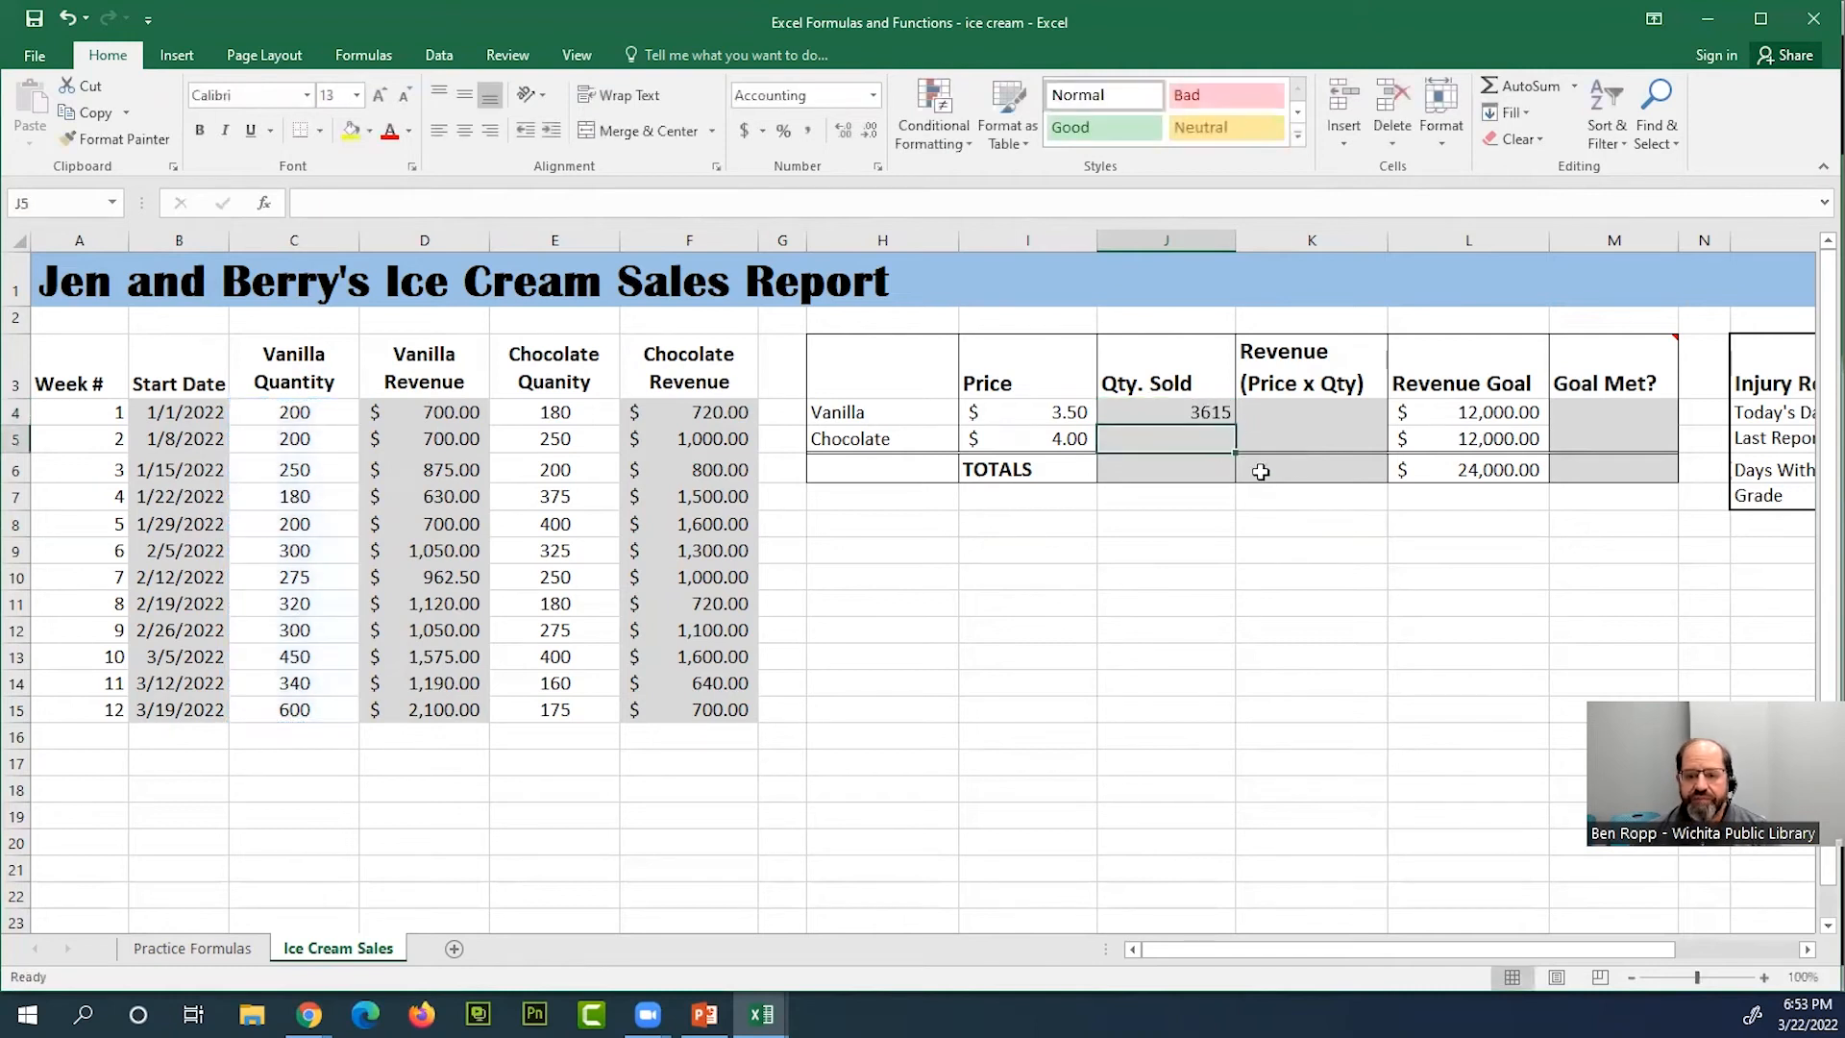
Check which cells the vanilla quantity total formula in J4 references
left_click(1208, 413)
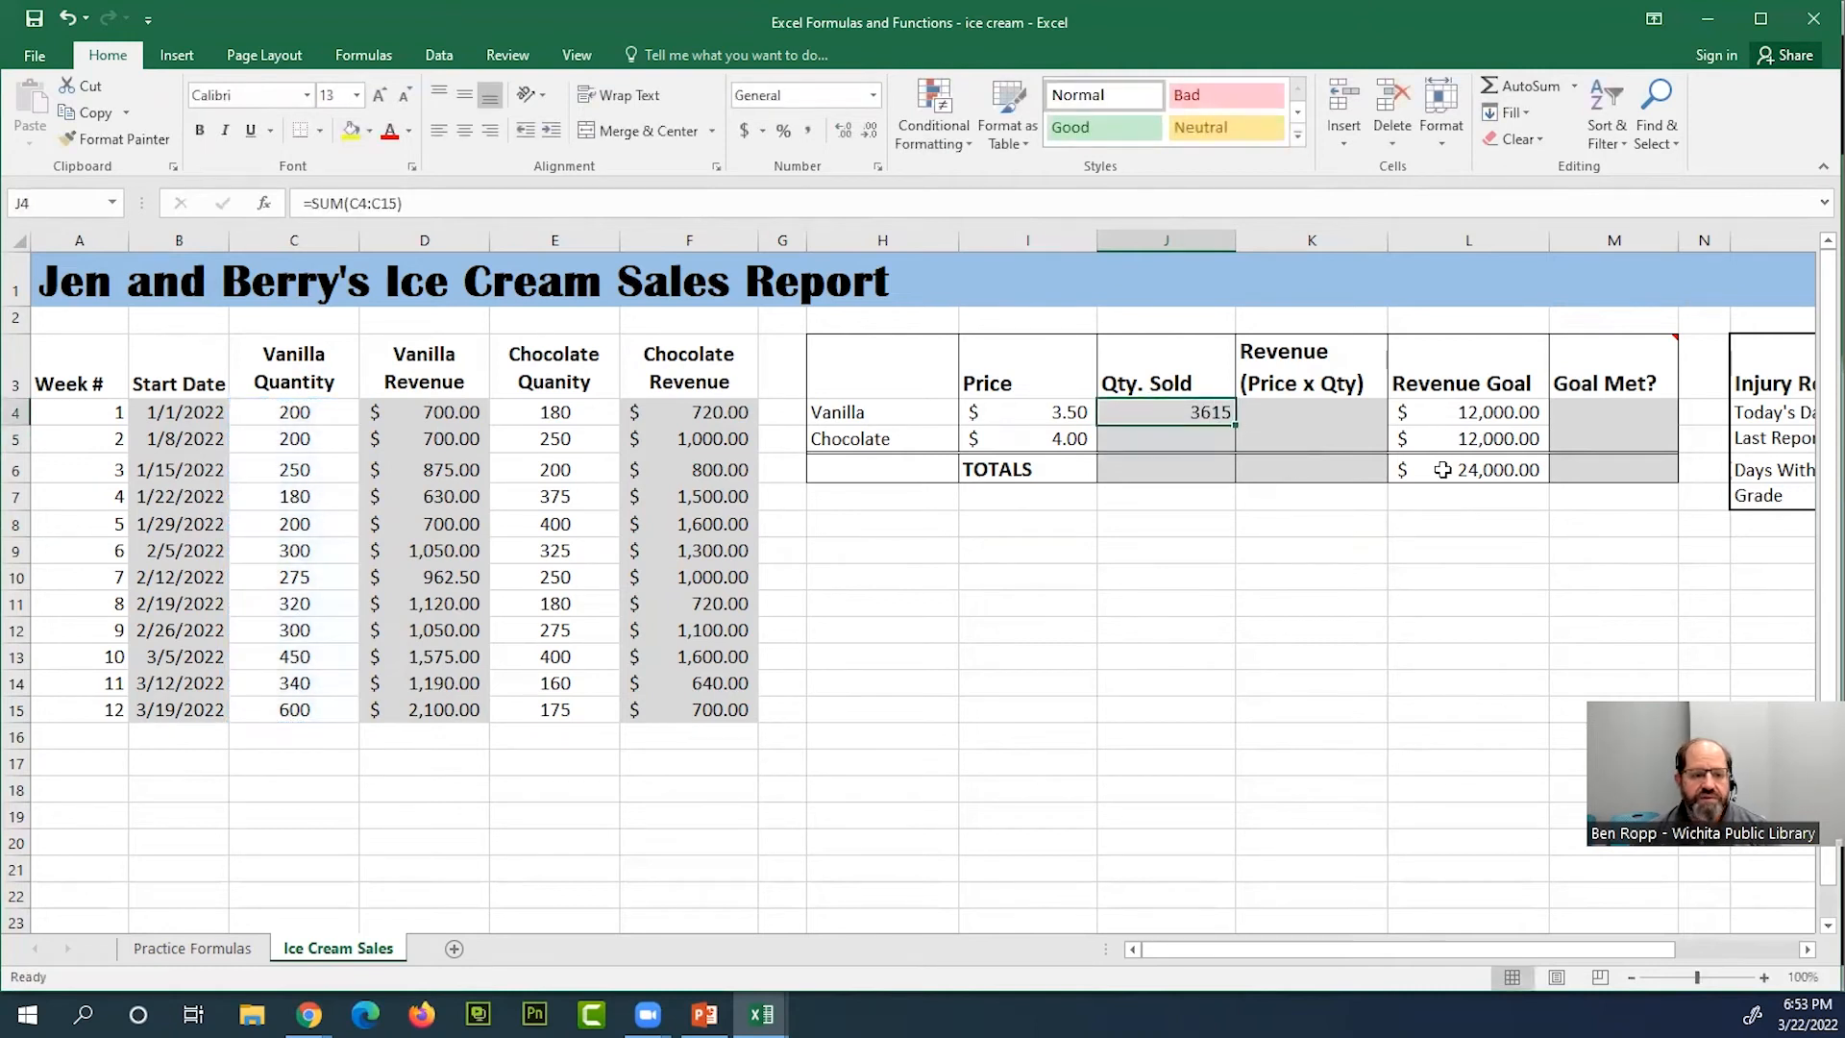
double_click(1222, 411)
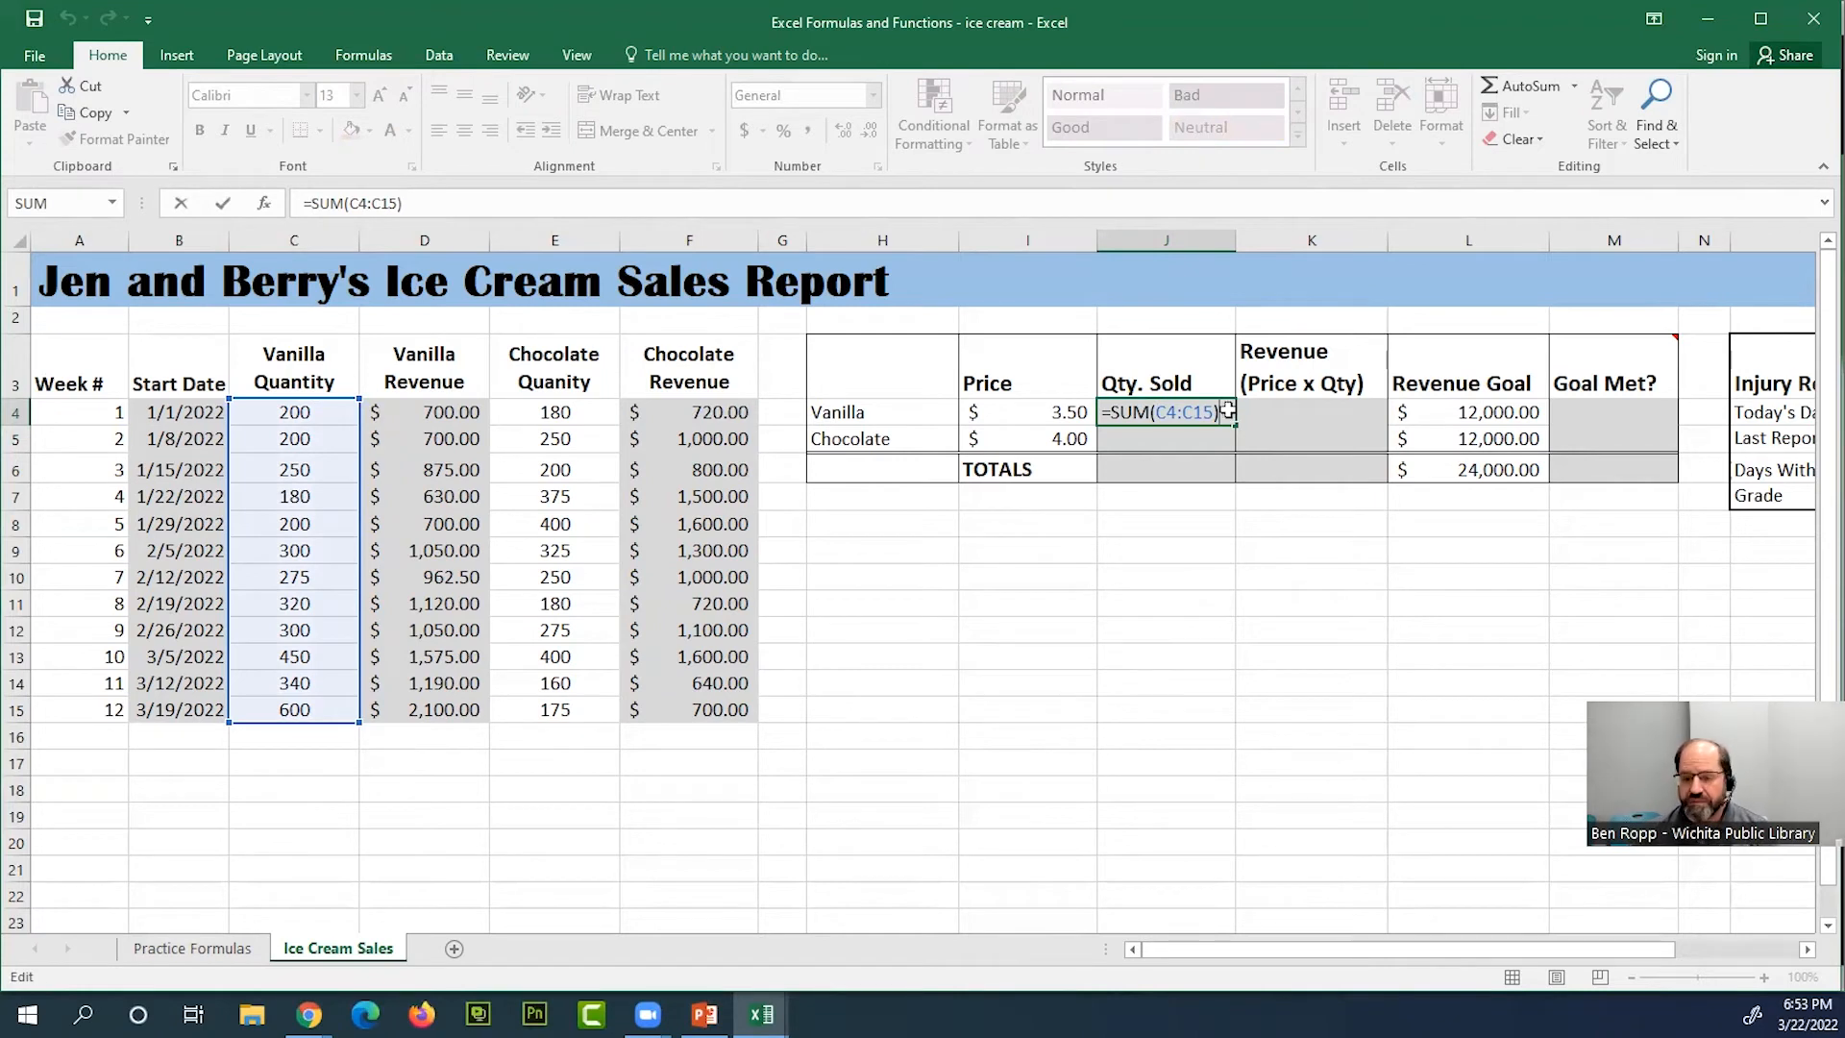
key("Return")
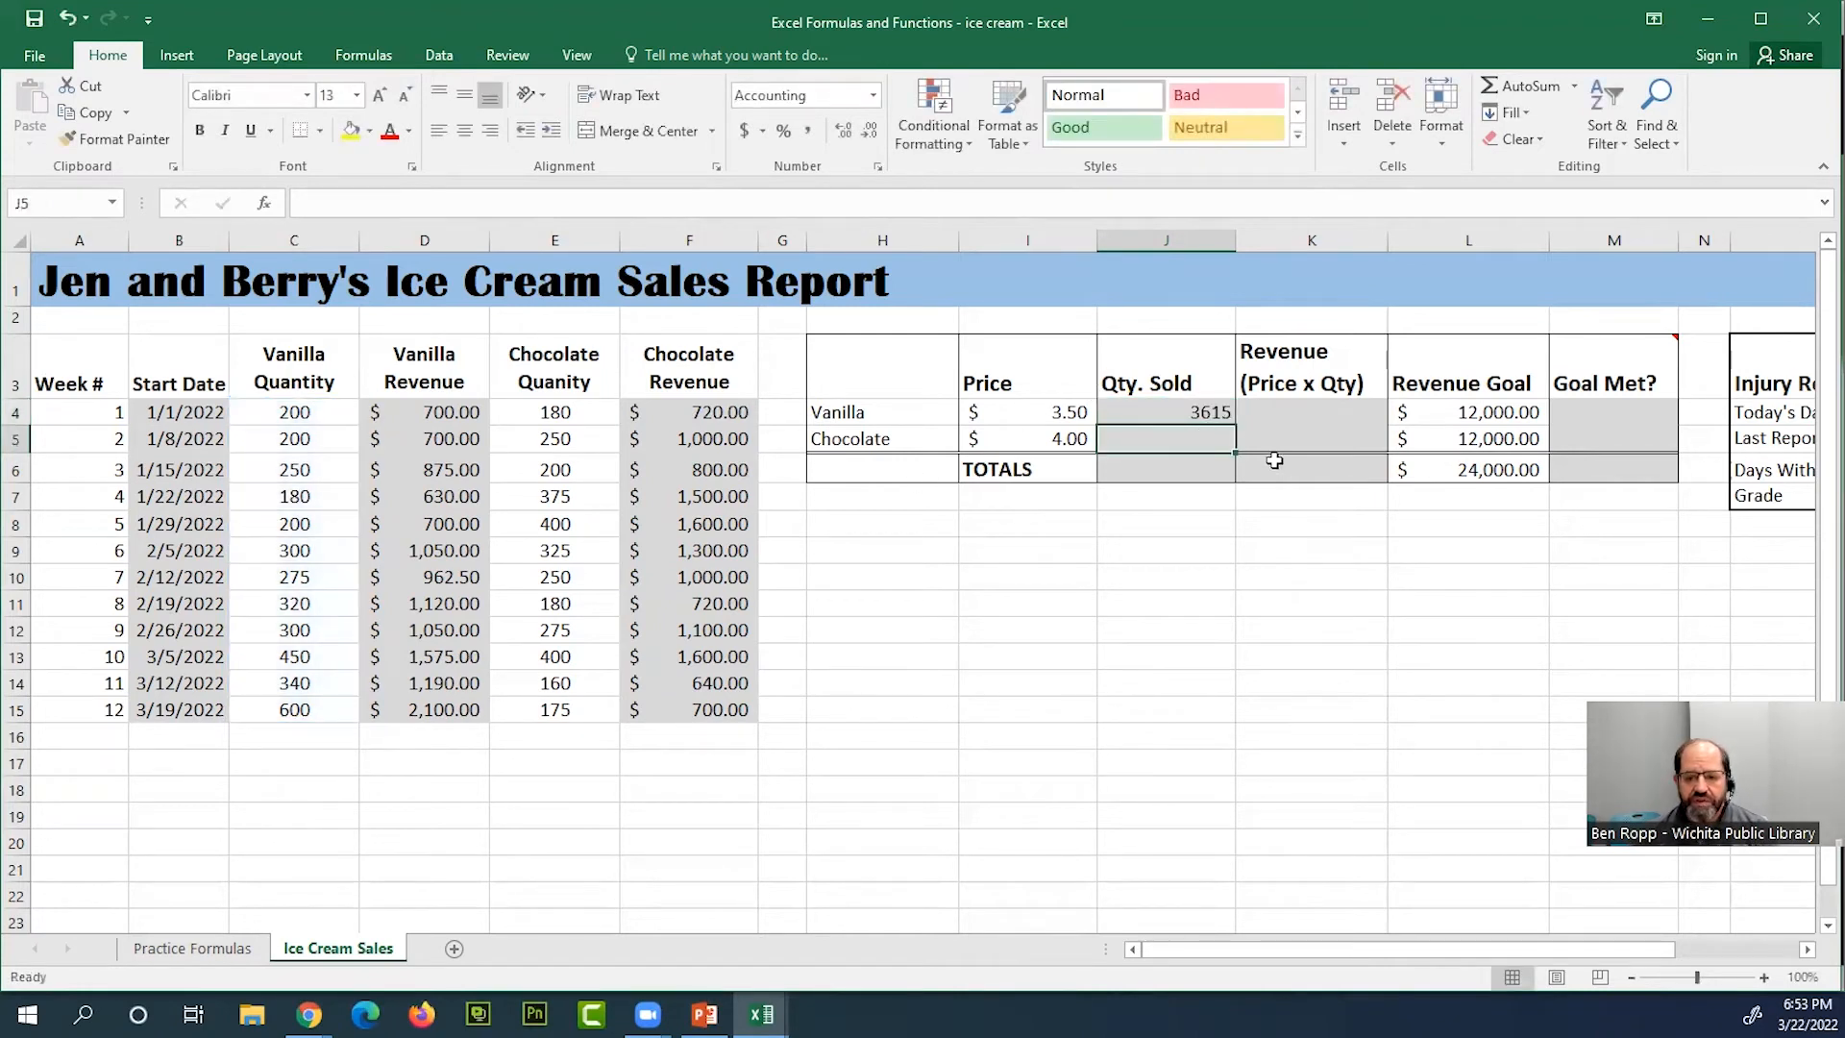
Total the chocolate quantities E4:E15 in the chocolate Qty. Sold cell J5 with AutoSum
left_click(1519, 86)
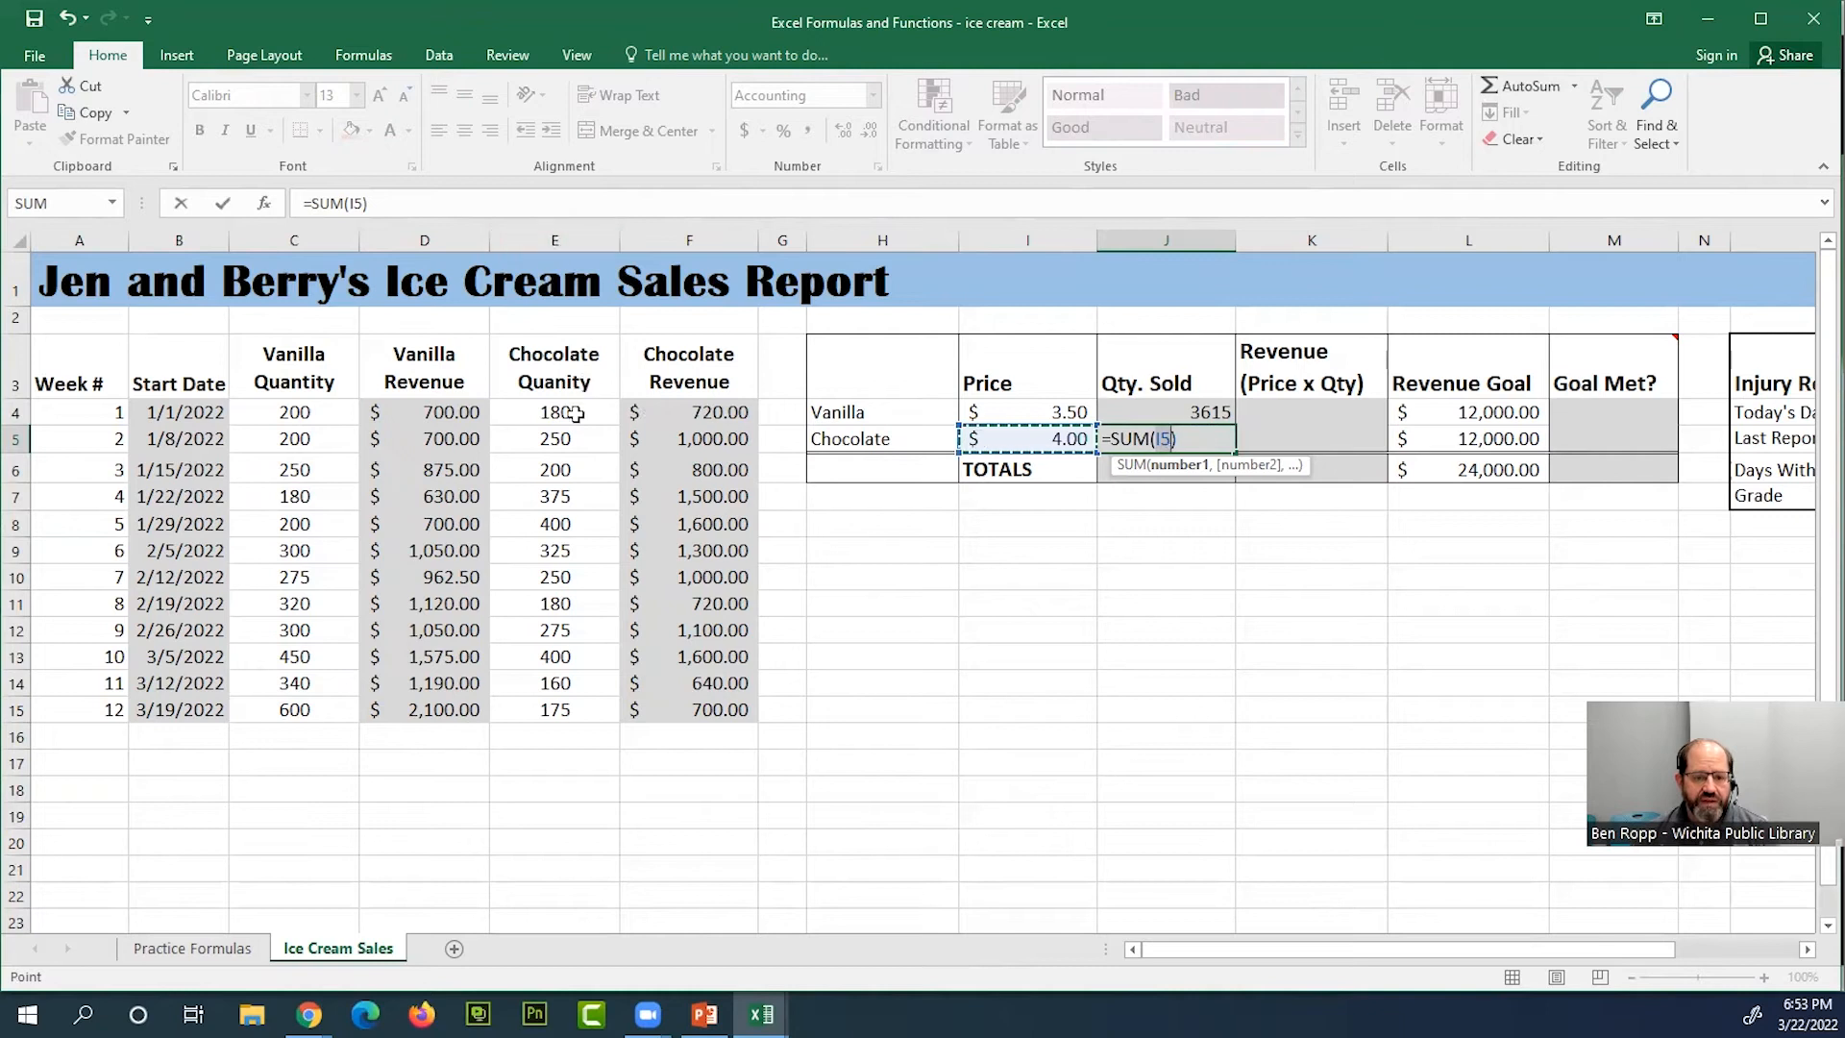
left_click(673, 413)
left_click_drag(574, 413, 571, 715)
key("Return")
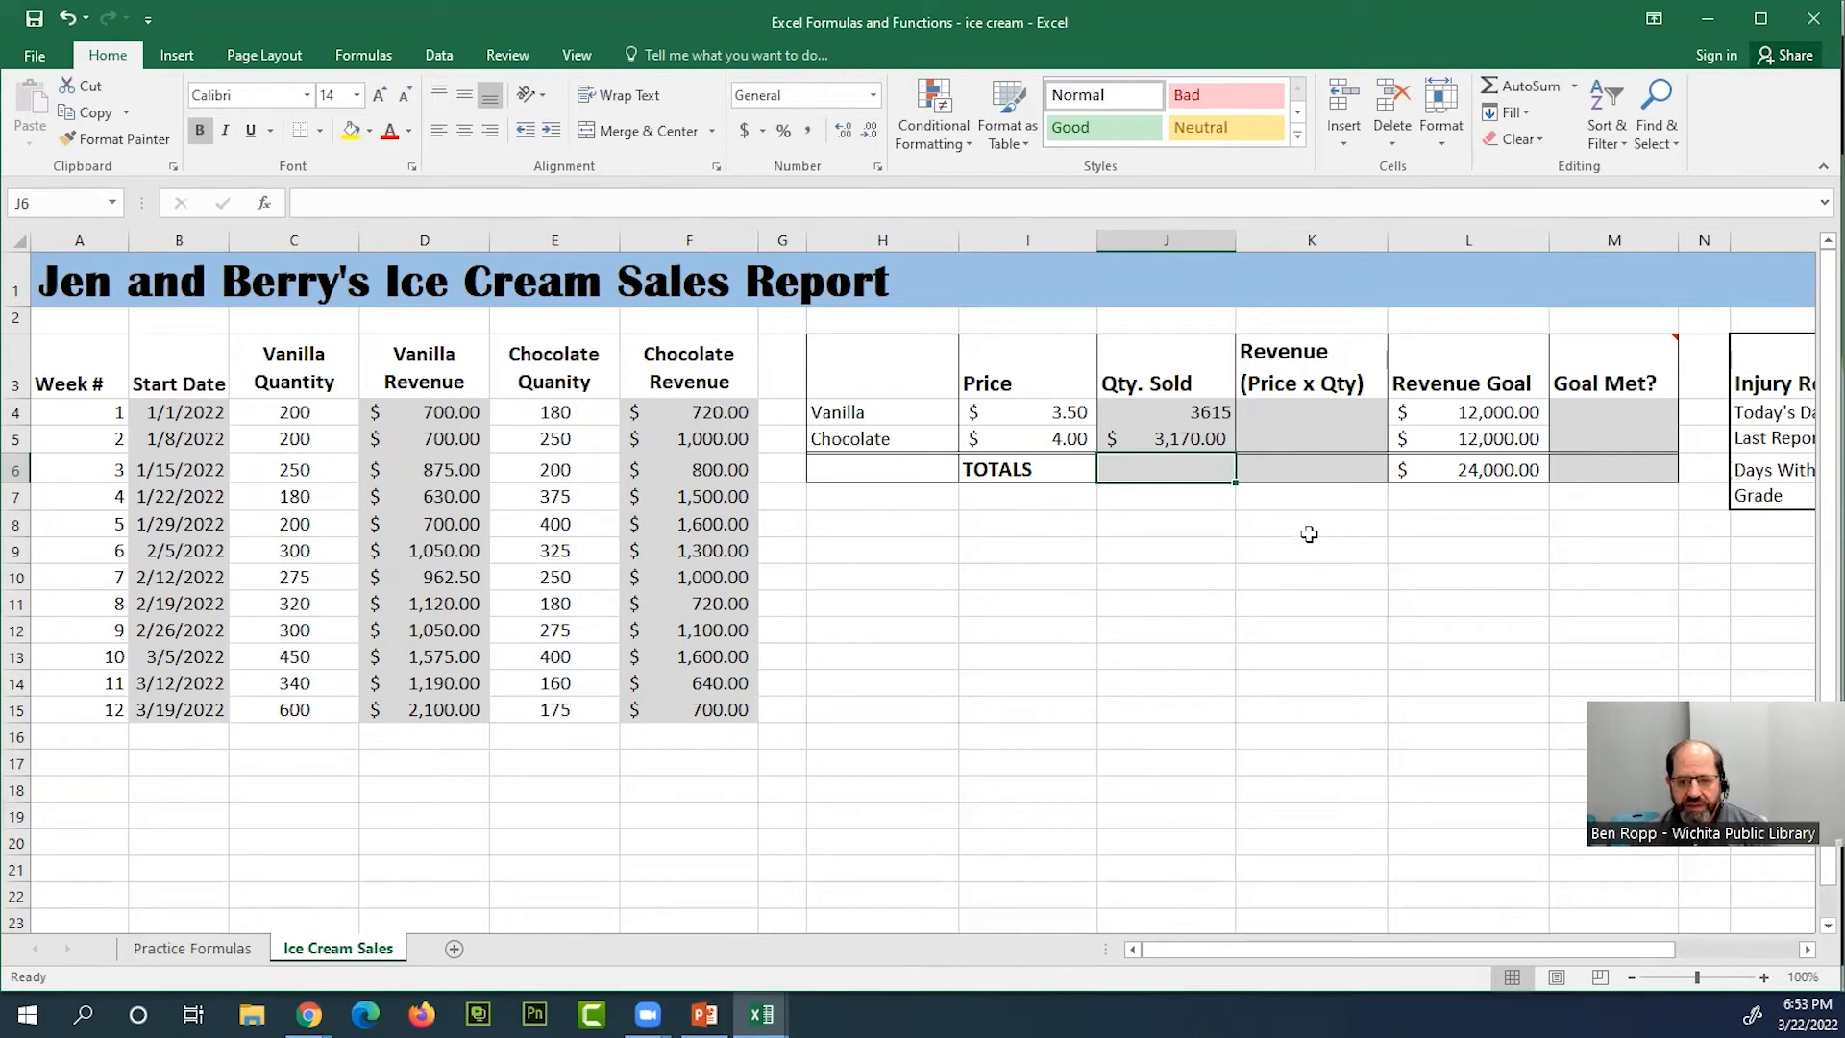
Change the number format of the chocolate quantity total in J5 to General
left_click(1204, 434)
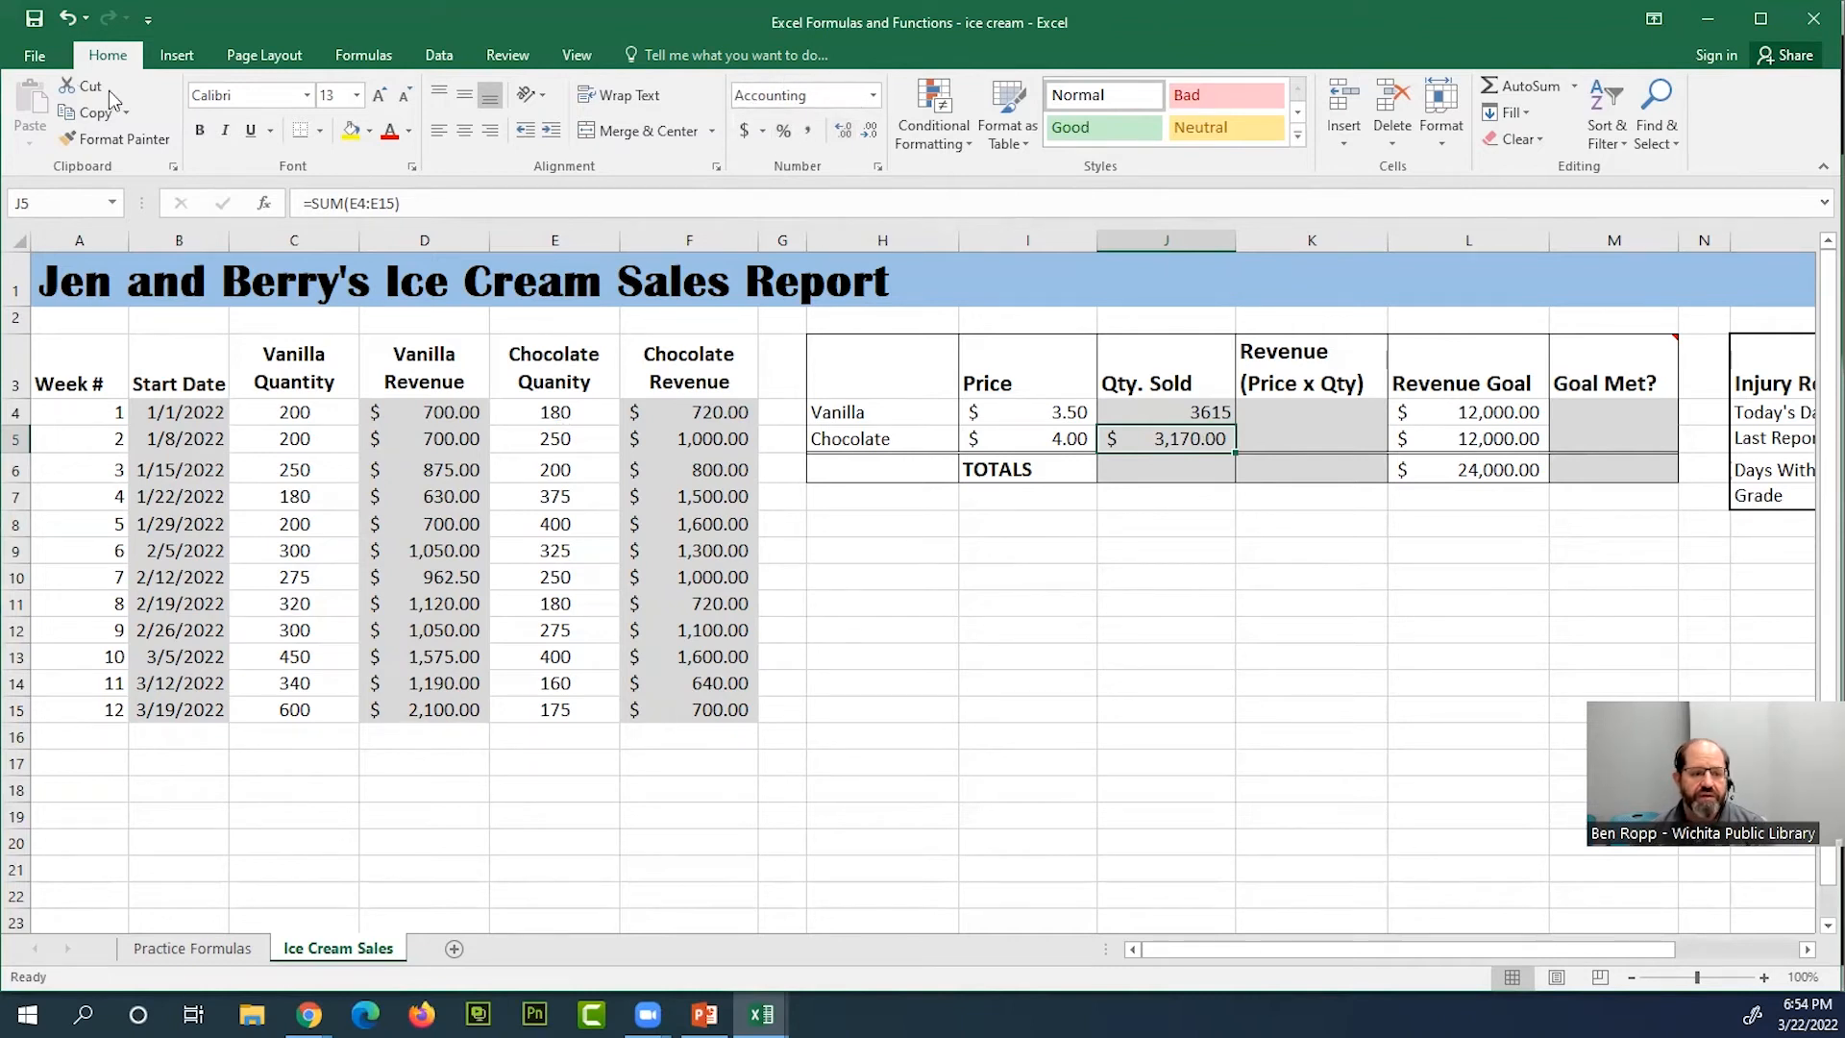
left_click(872, 98)
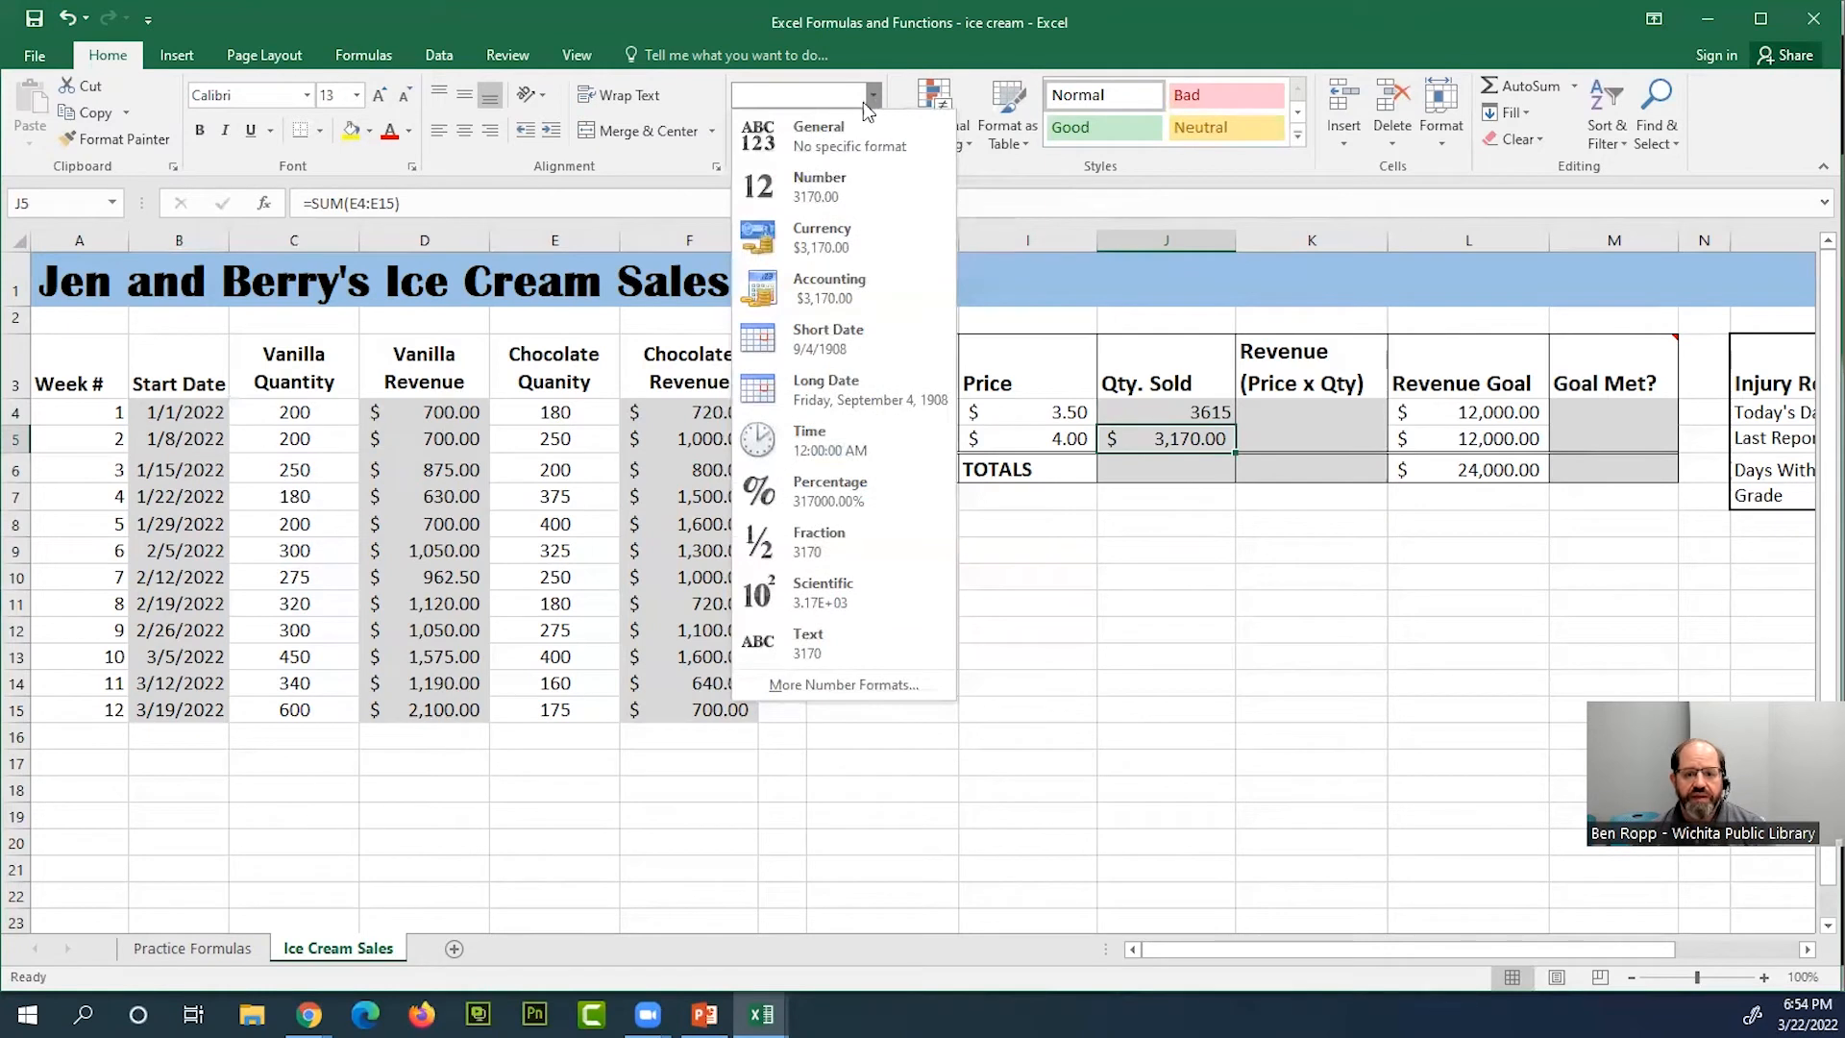
left_click(841, 144)
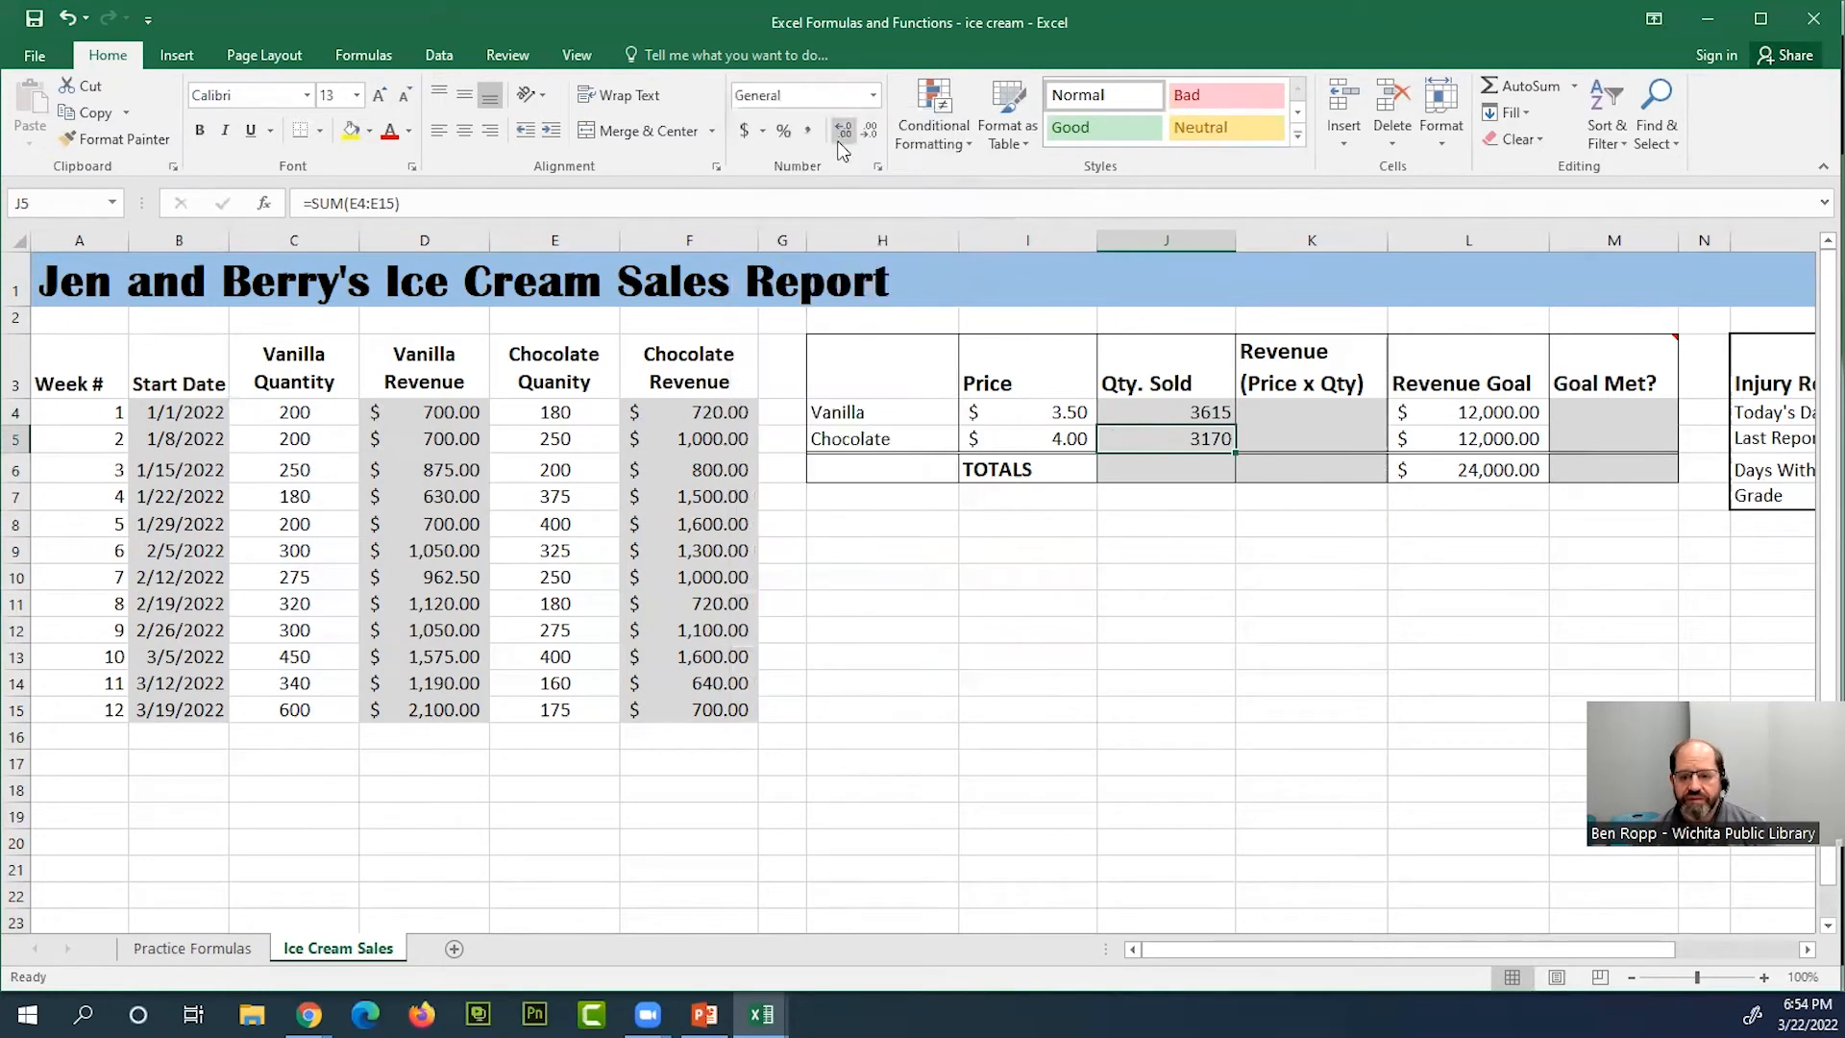
Try the Number format on the chocolate quantity total in J5 and switch it back to General
left_click(874, 100)
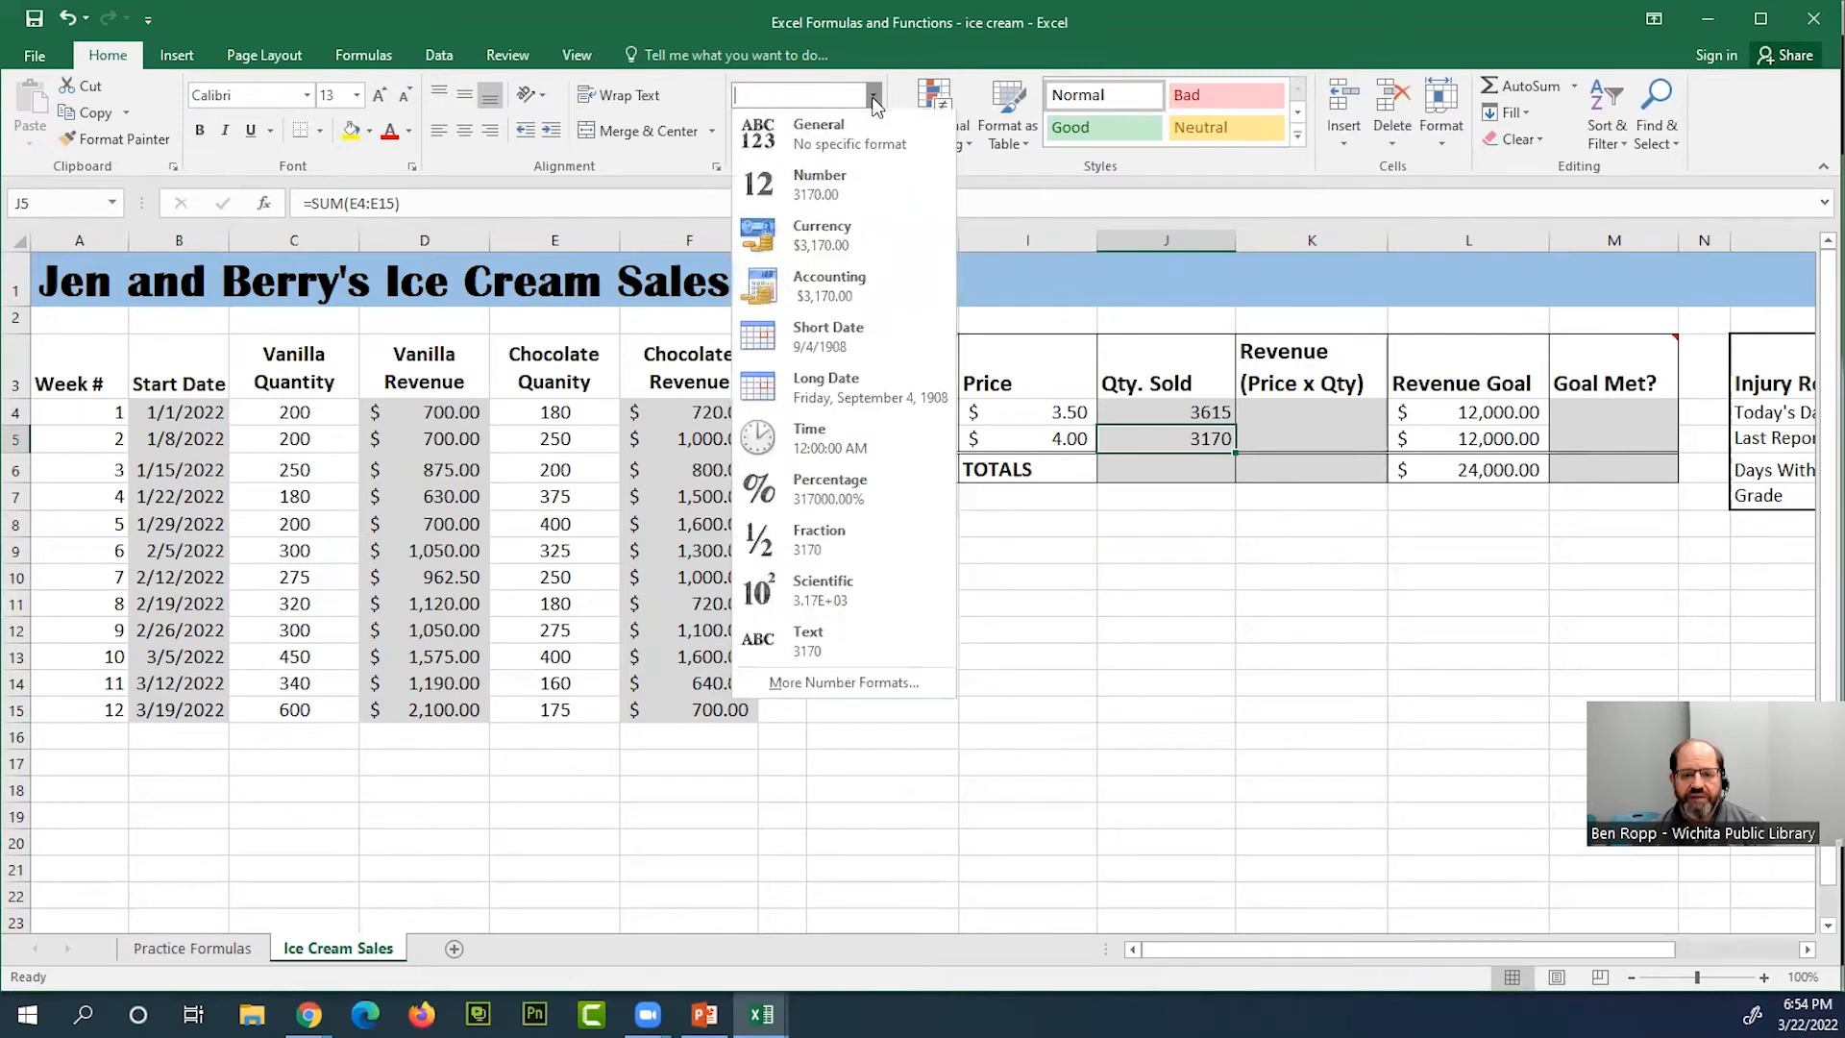
left_click(832, 192)
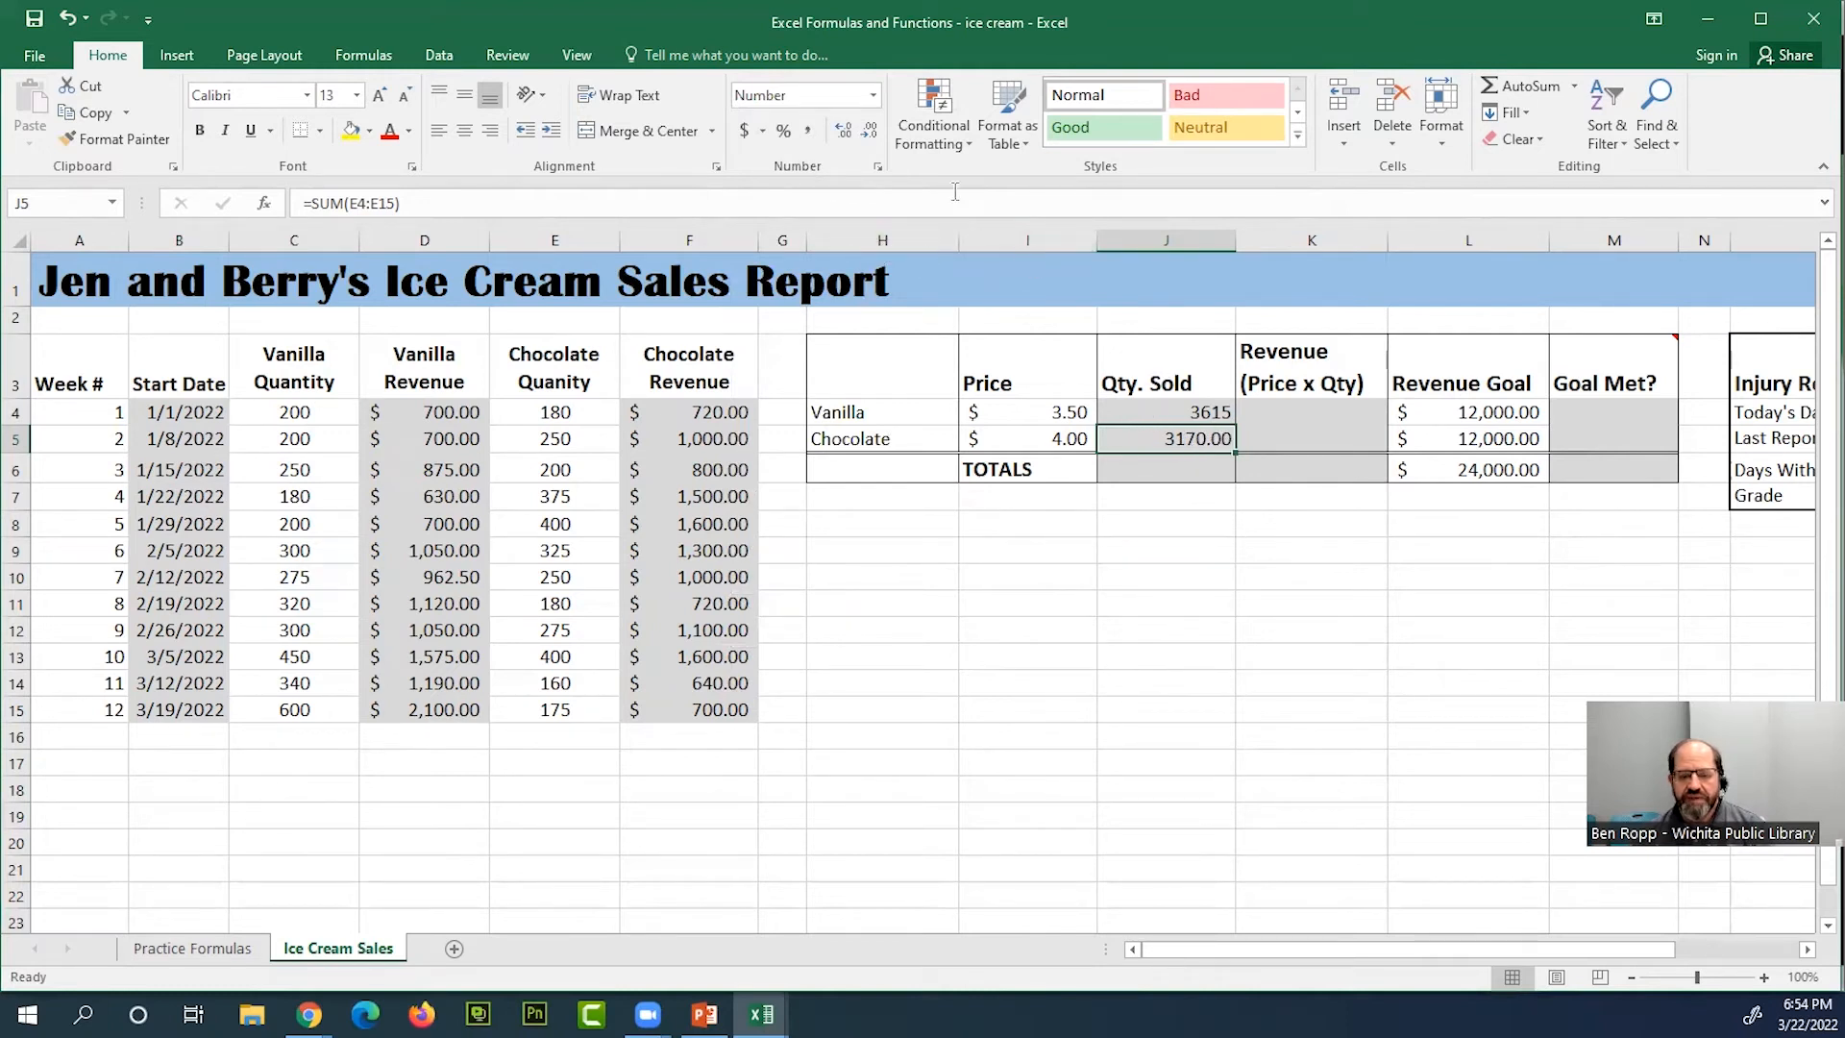
left_click(877, 95)
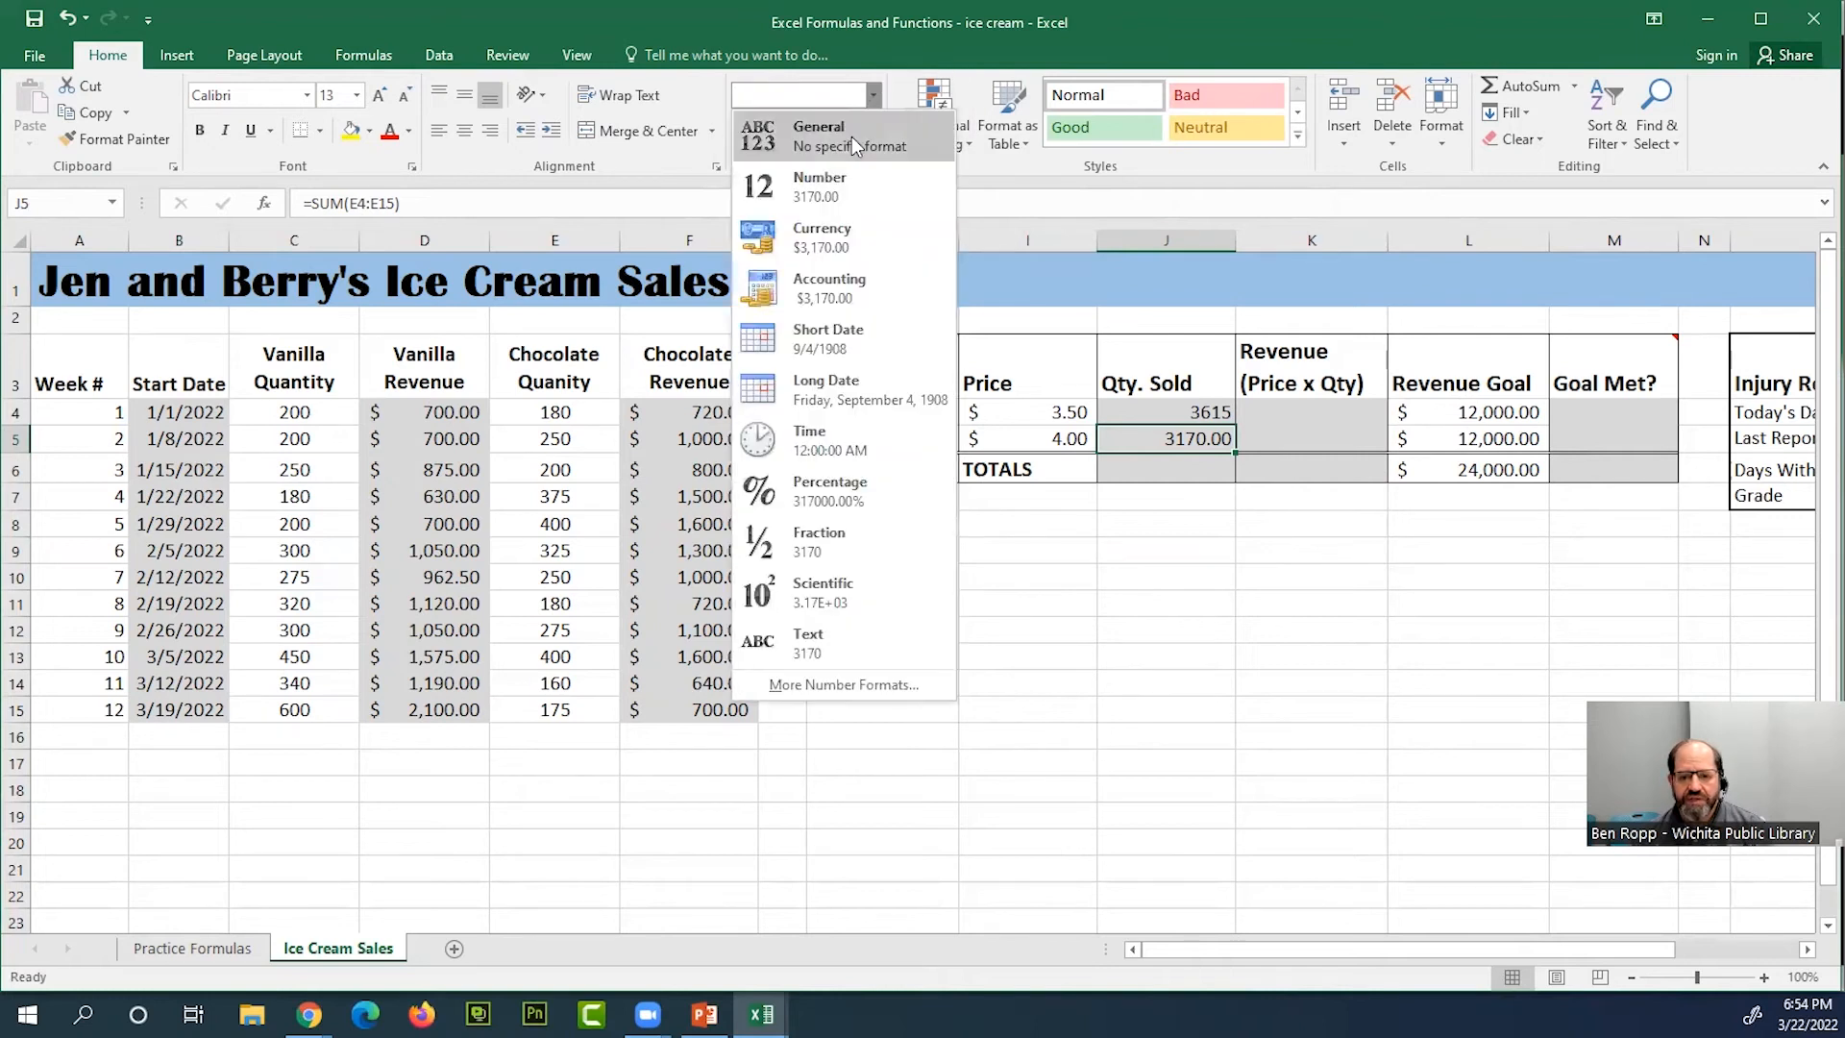
left_click(851, 136)
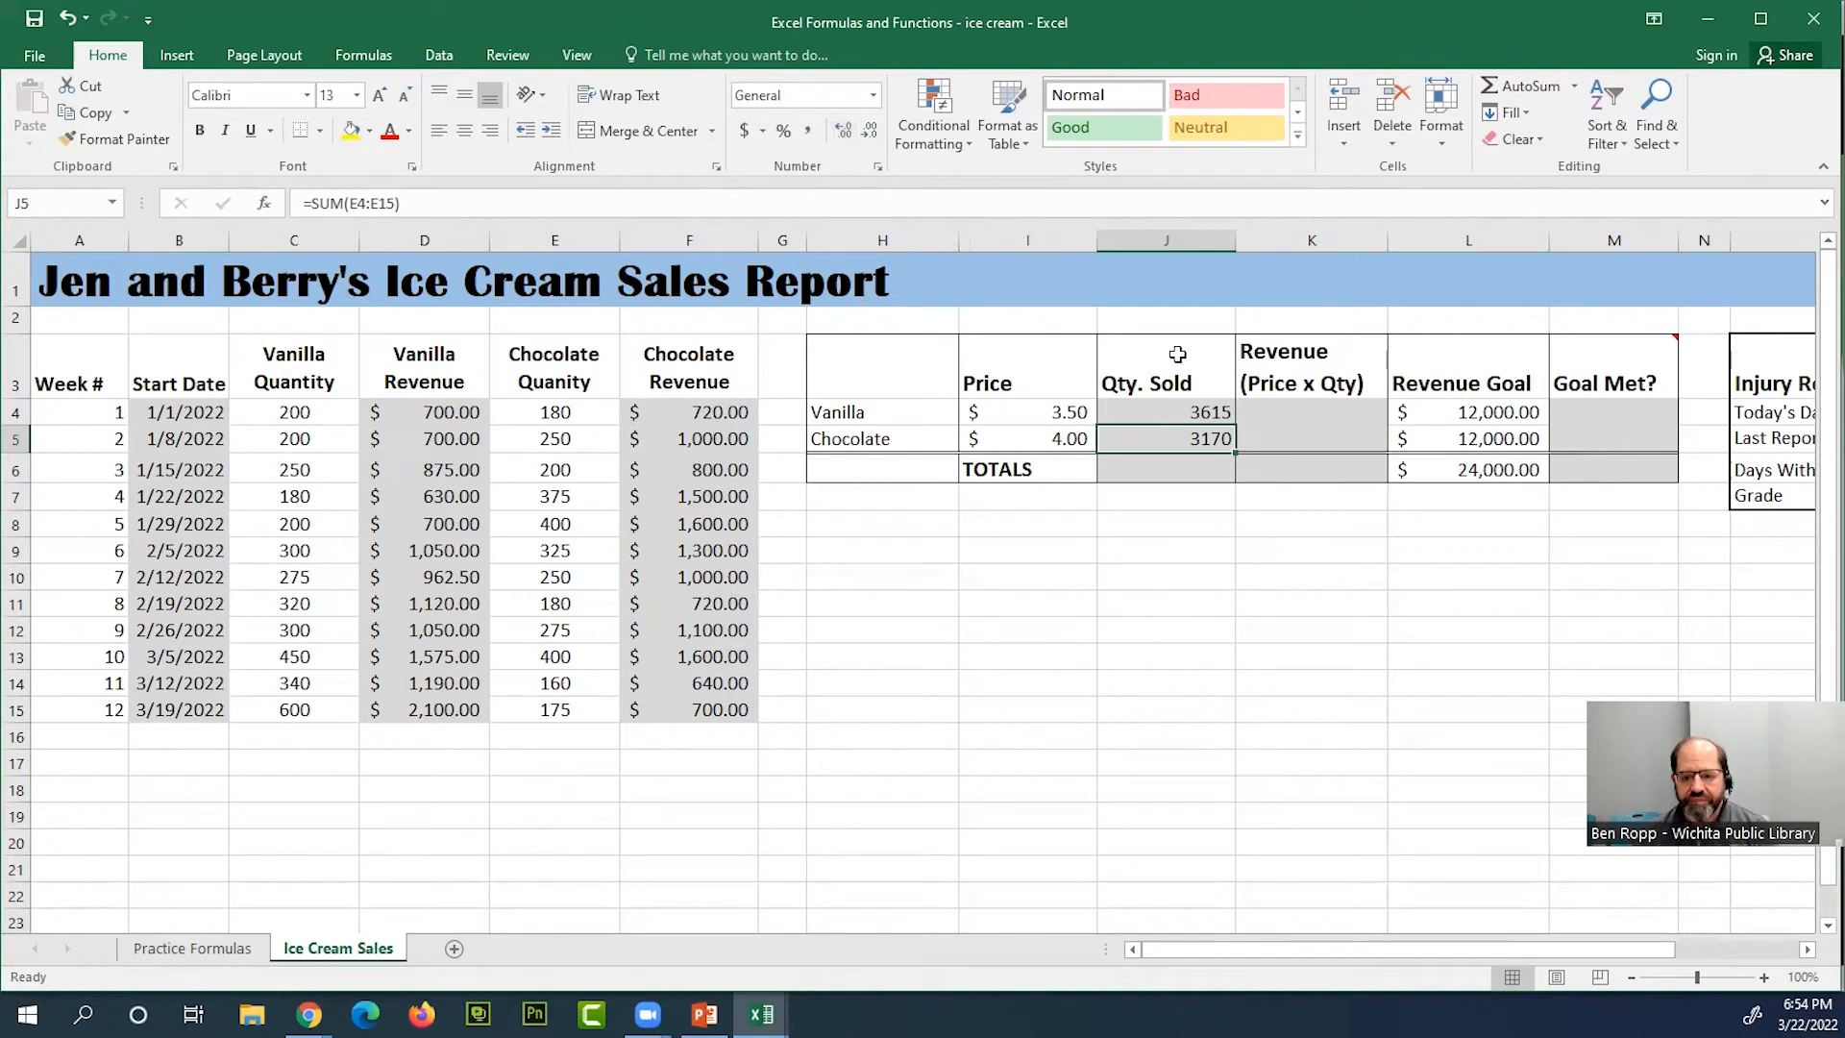
Sum the two flavor quantities J4:J5 in the TOTALS row cell J6 with AutoSum
left_click(1217, 474)
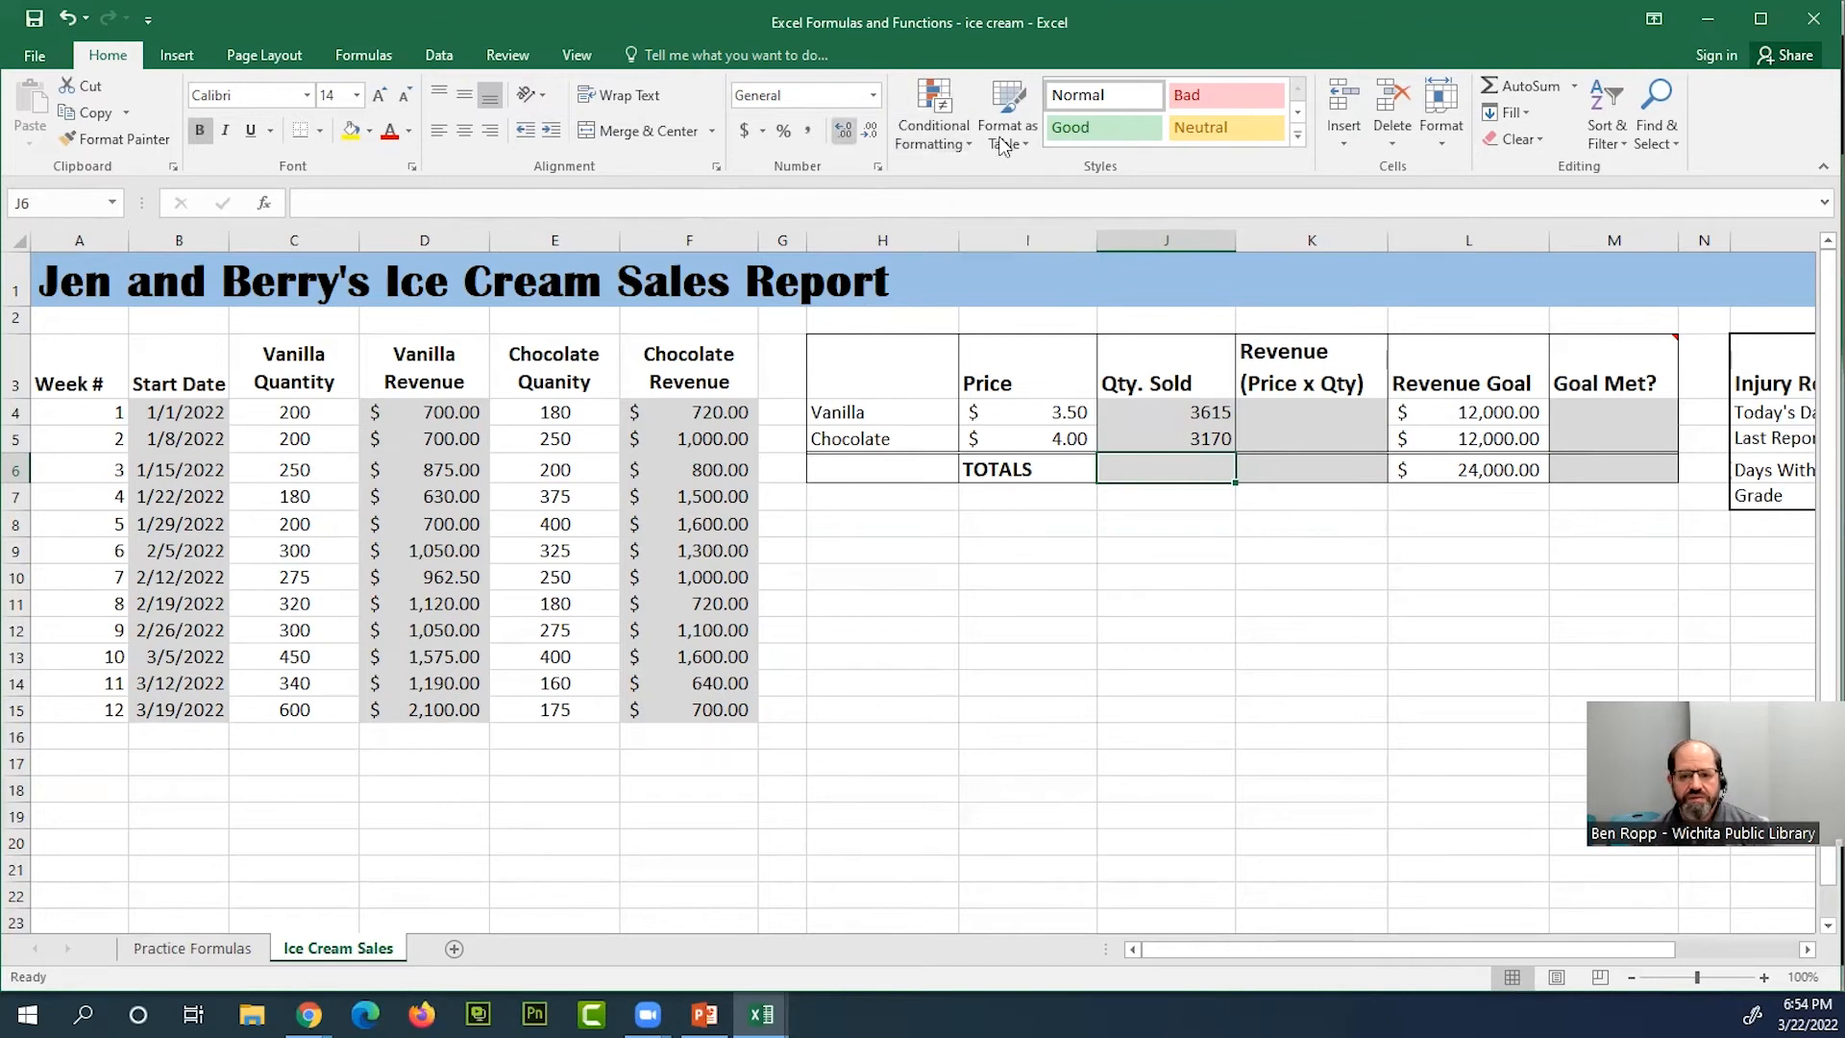
left_click(1525, 93)
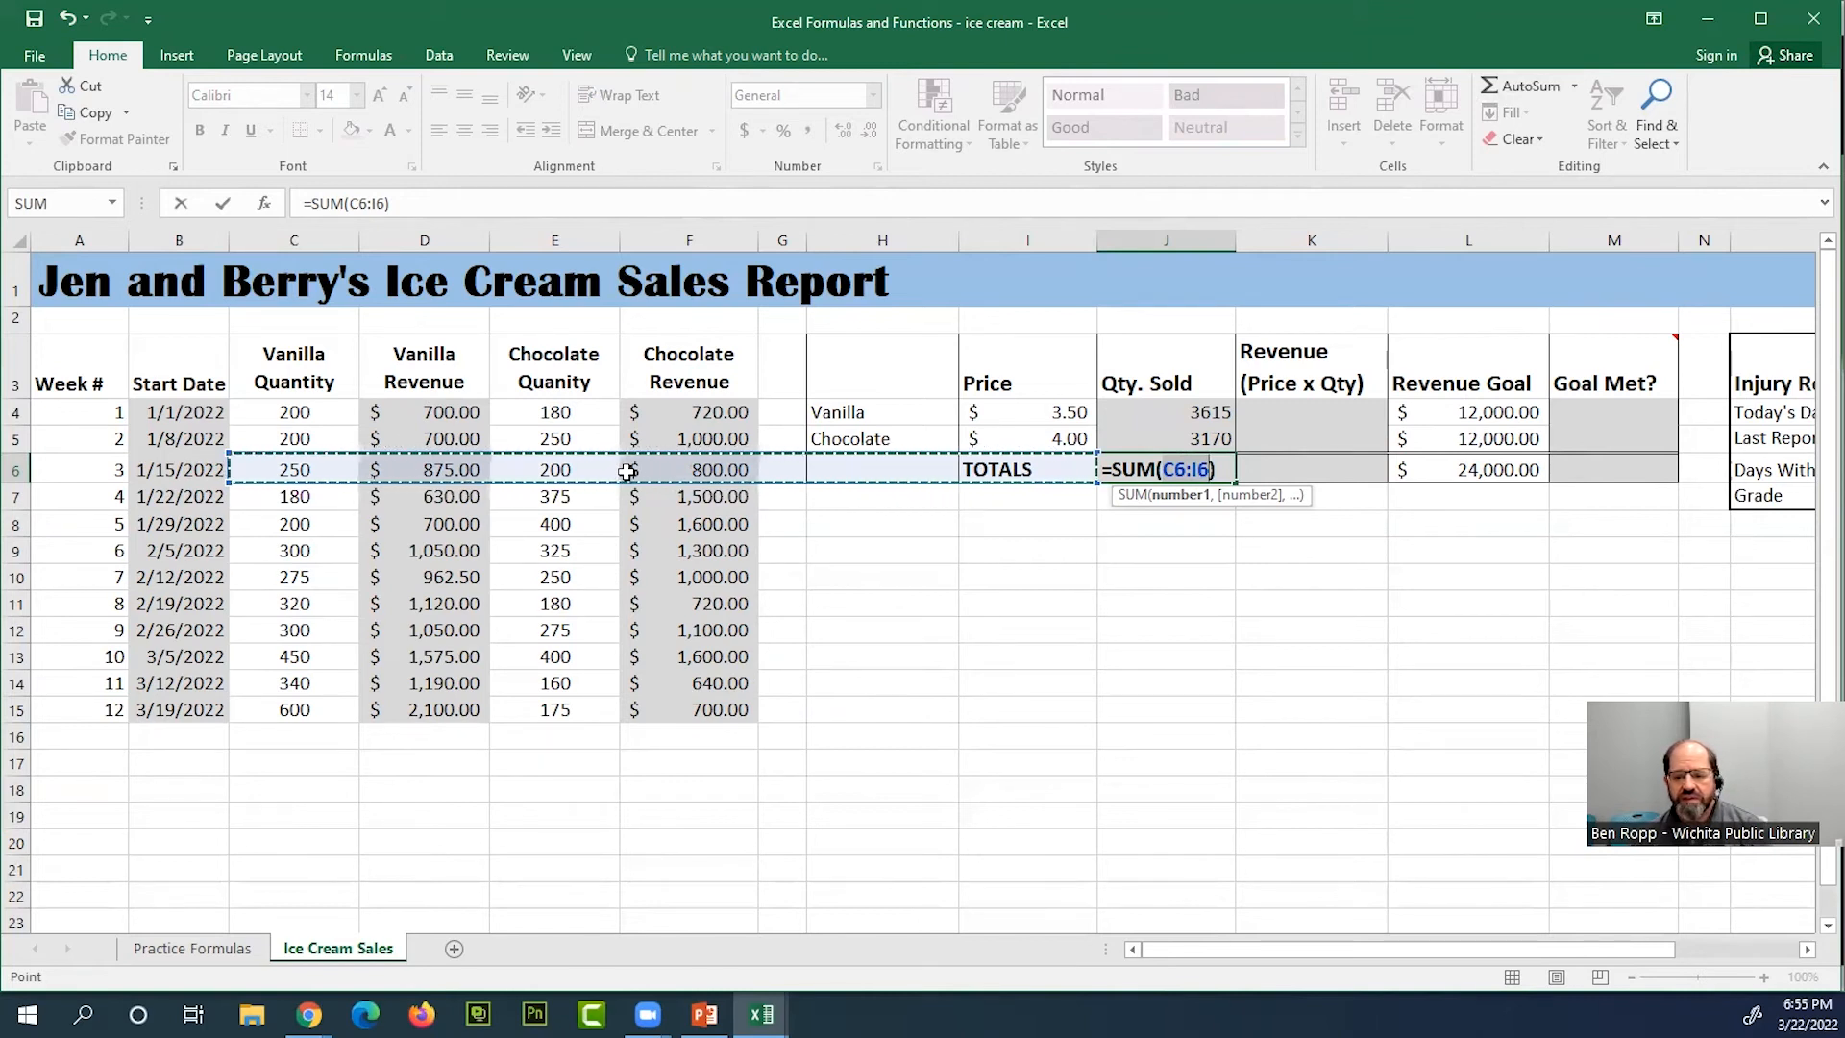
left_click_drag(1219, 420, 1210, 434)
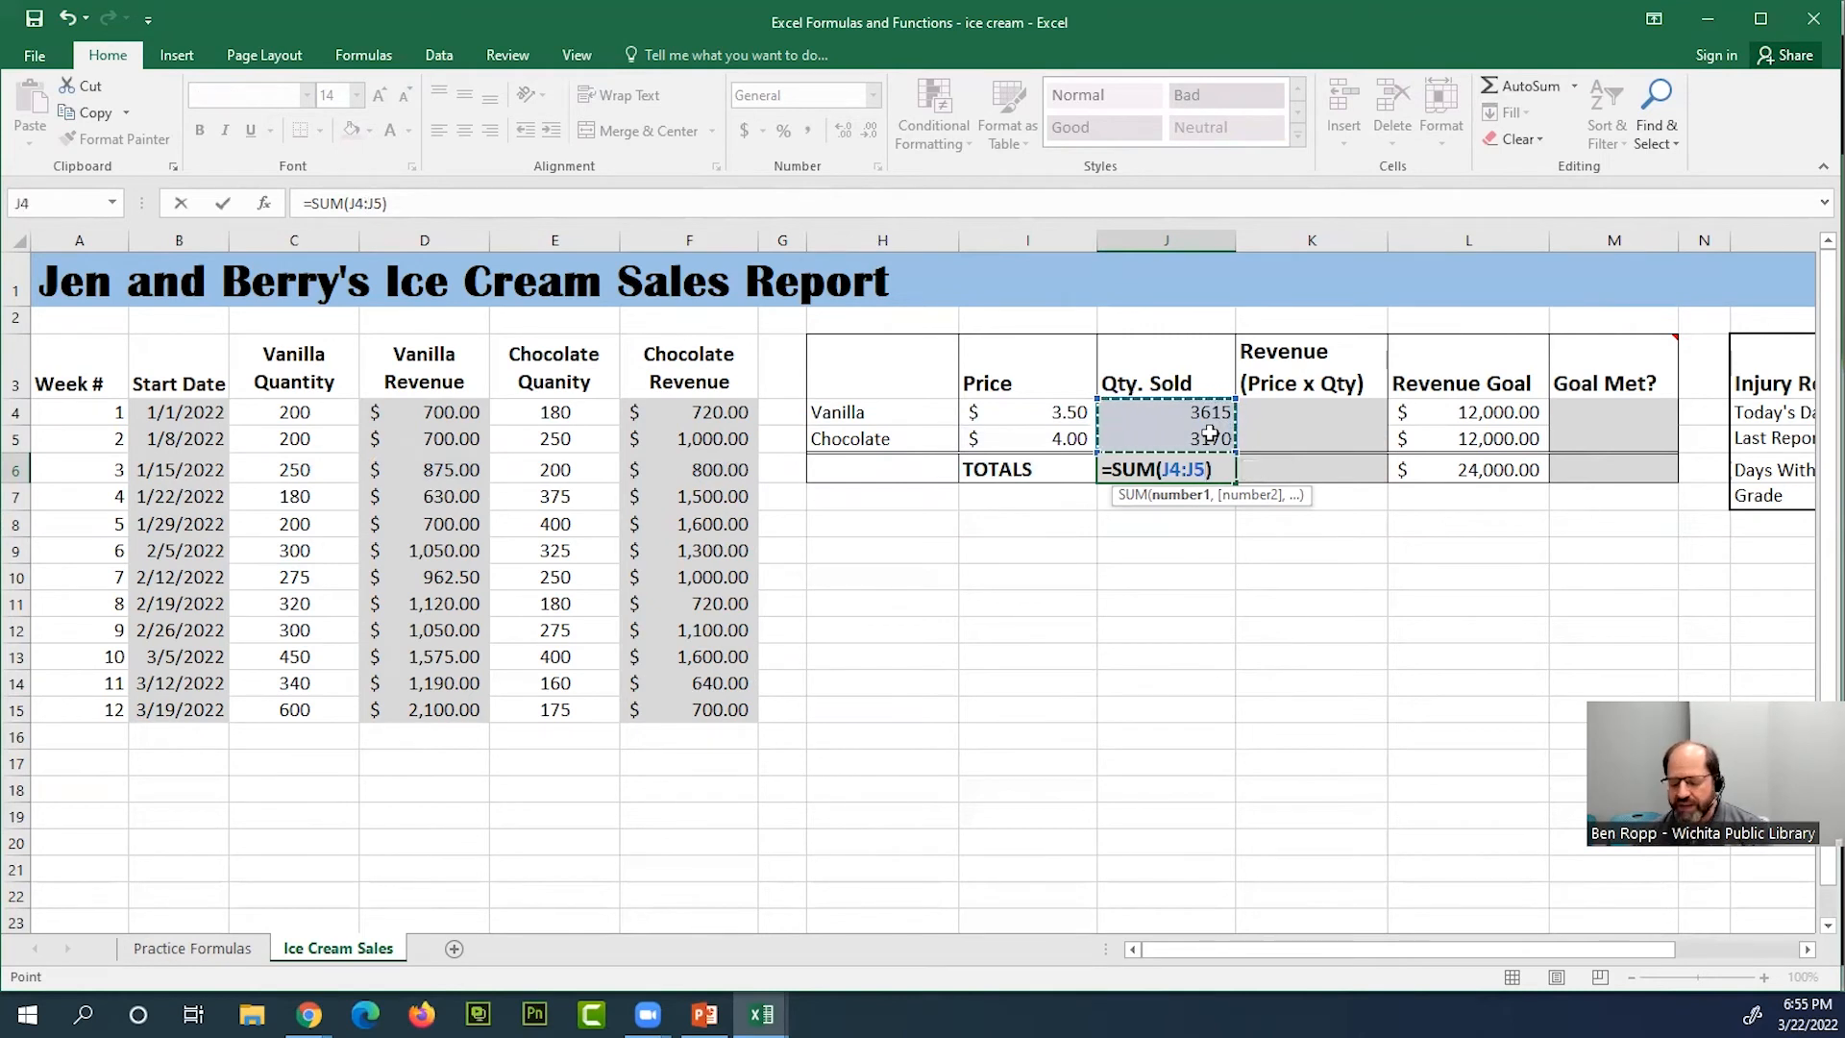
key("Return")
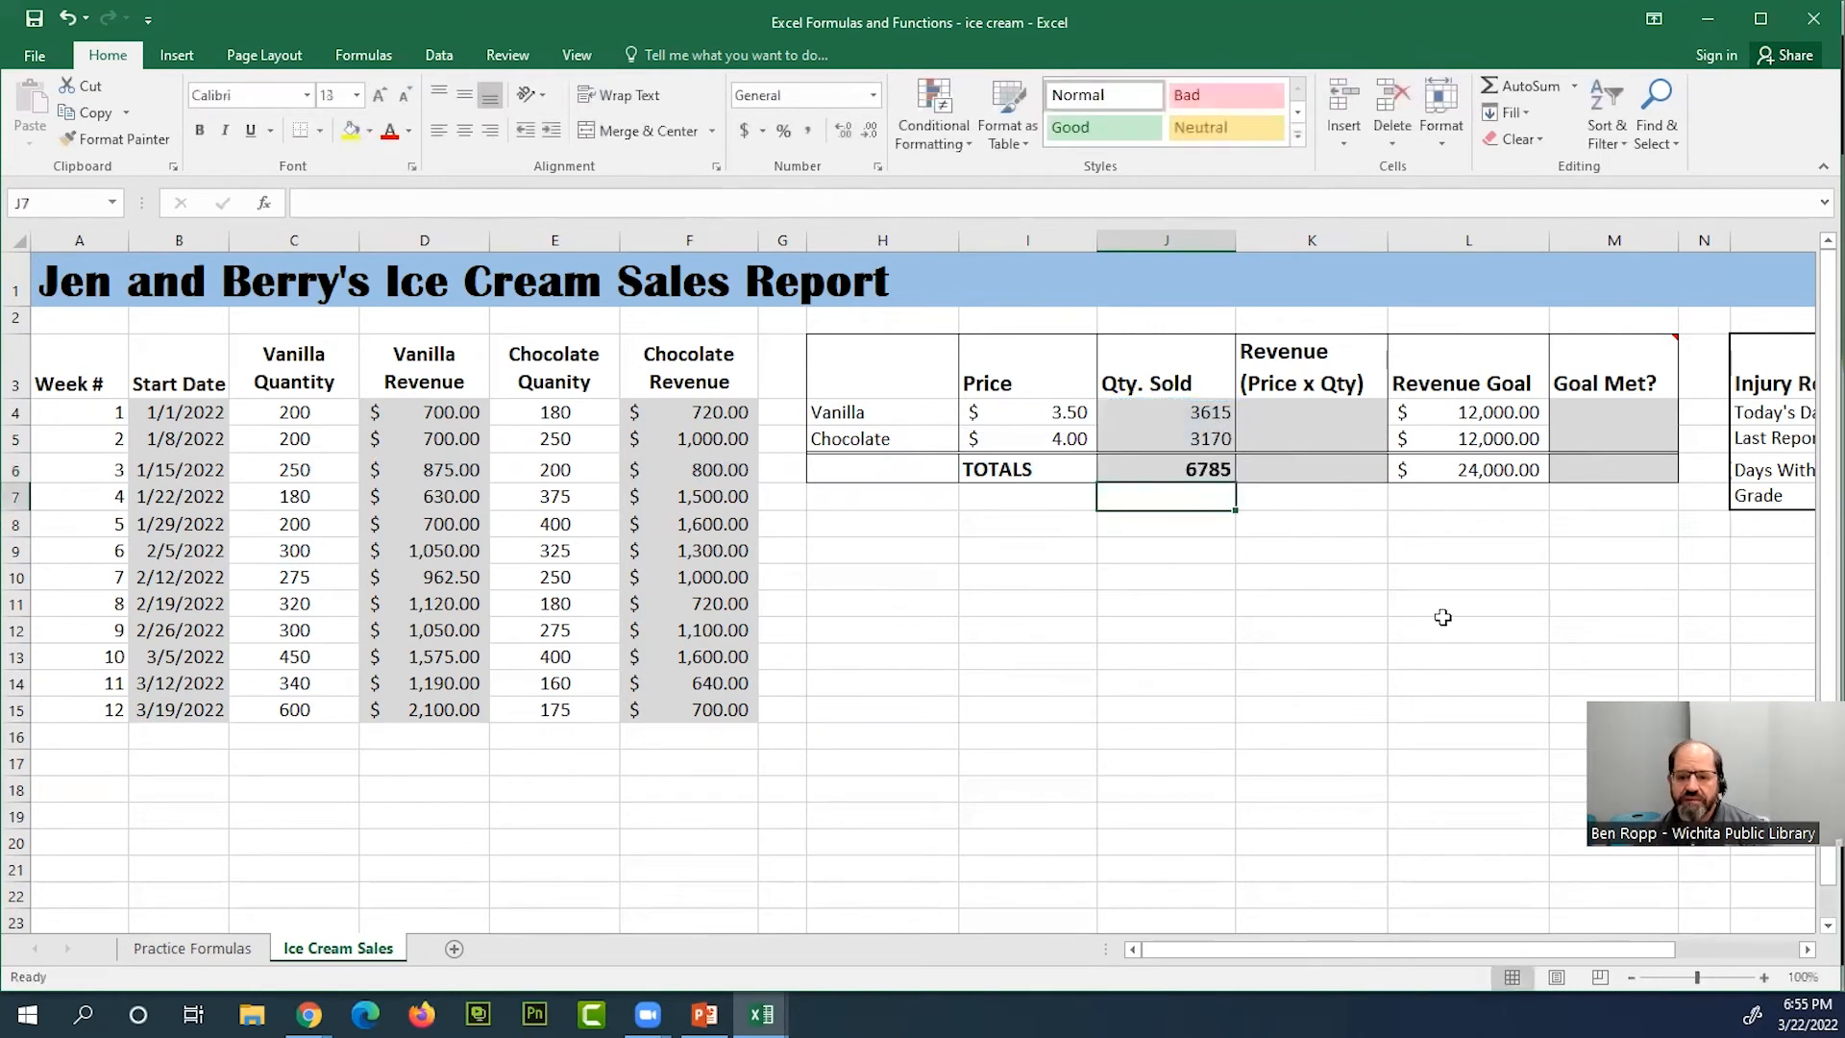
left_click(1214, 471)
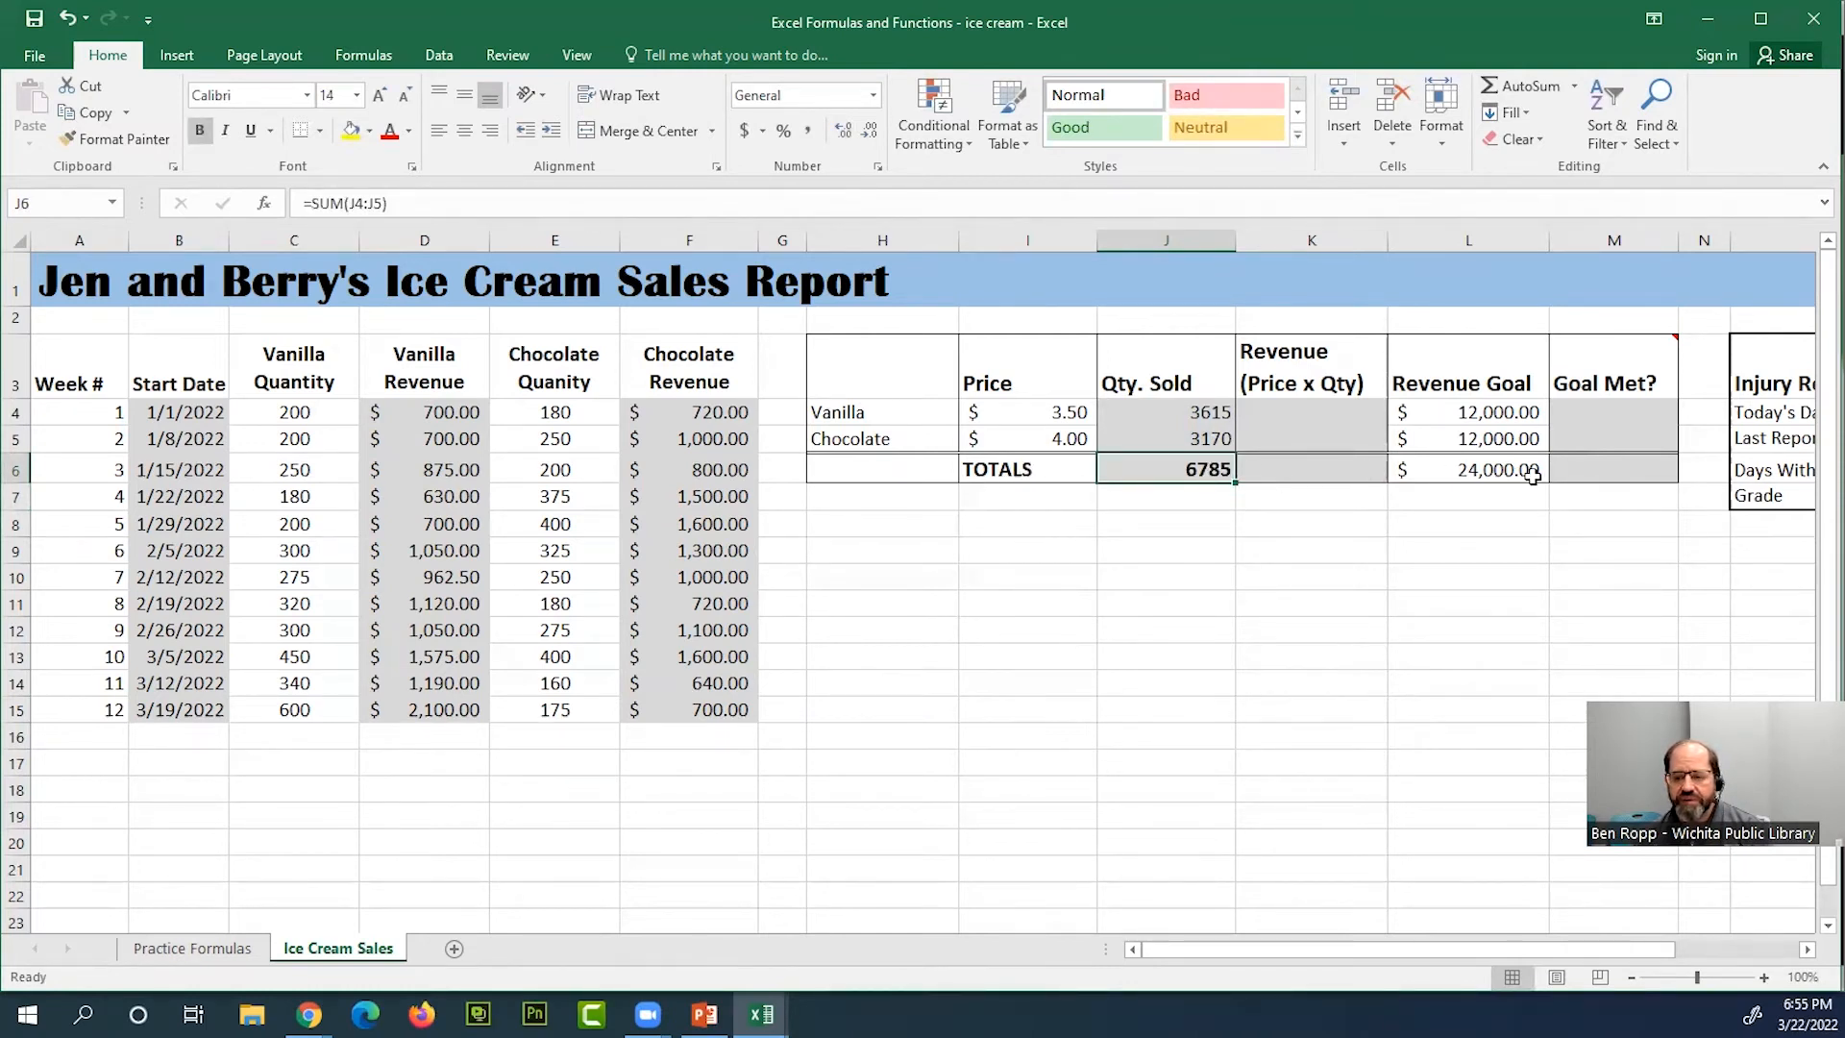
Calculate the vanilla revenue in K4 by multiplying price by quantity sold with the formula =I4*J4
left_click(1341, 414)
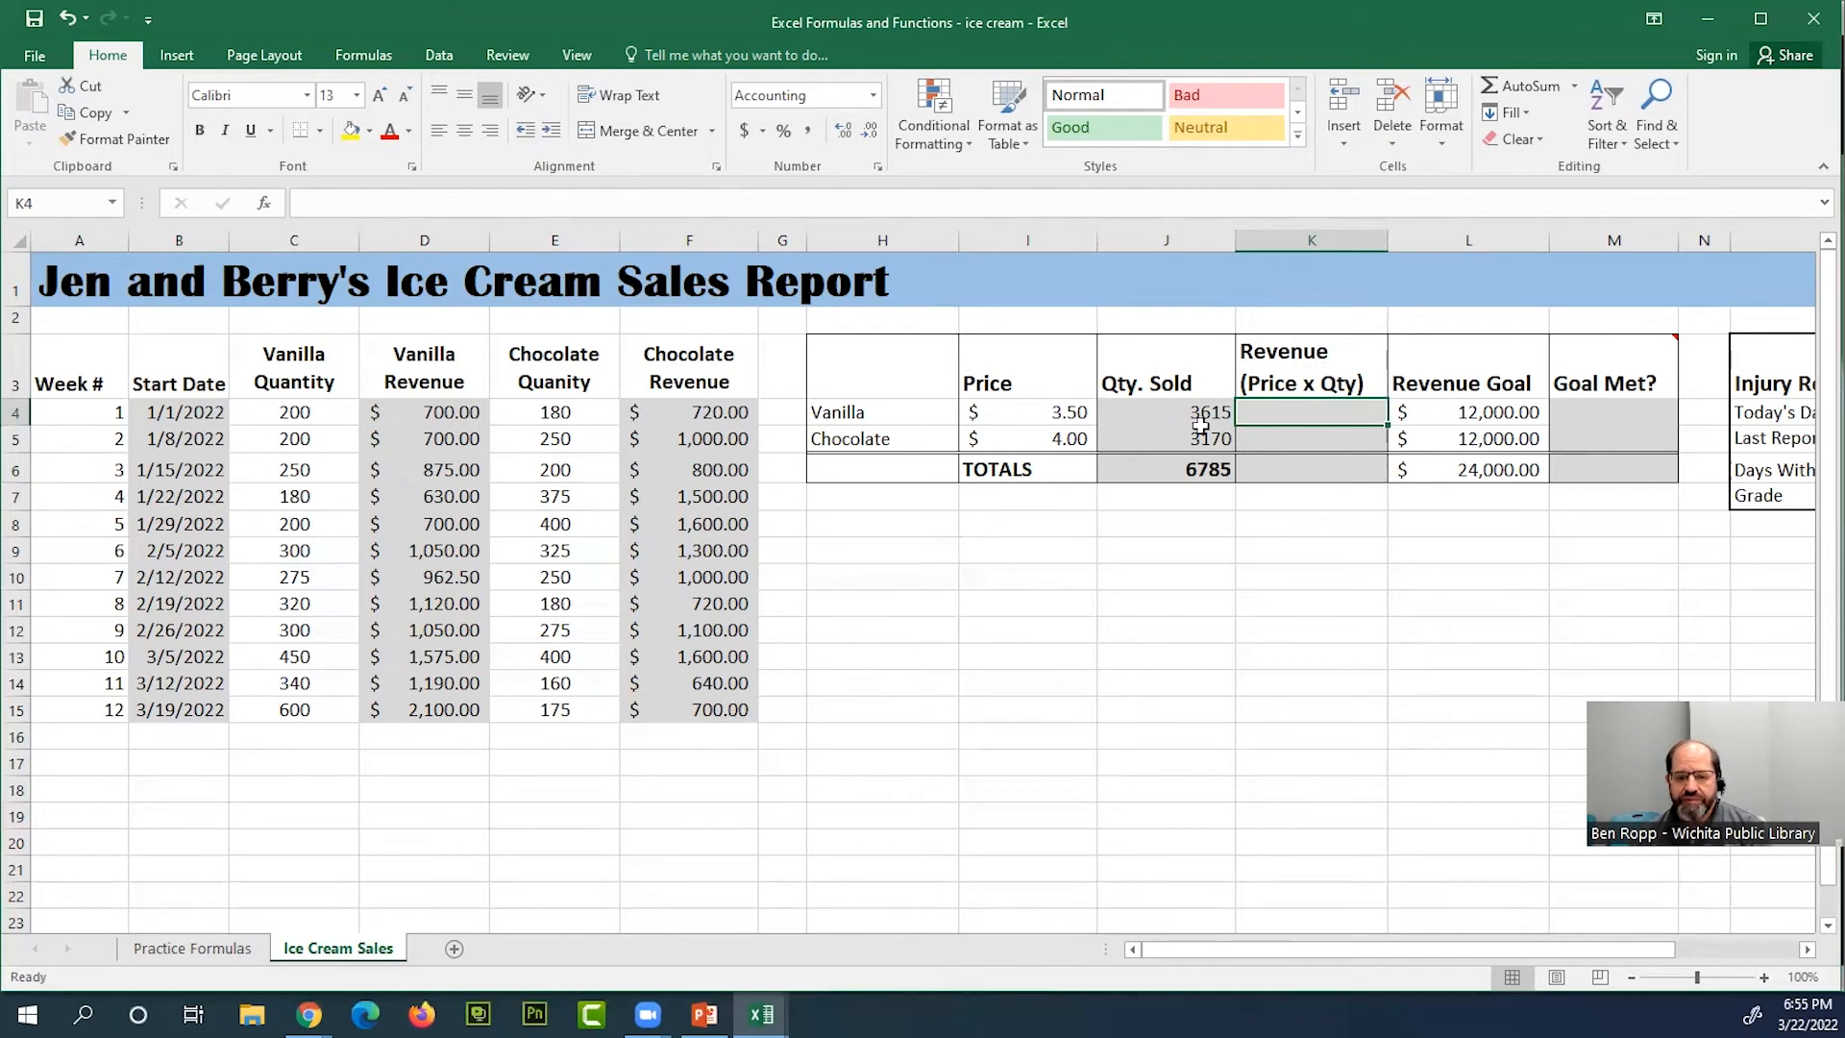
left_click(852, 412)
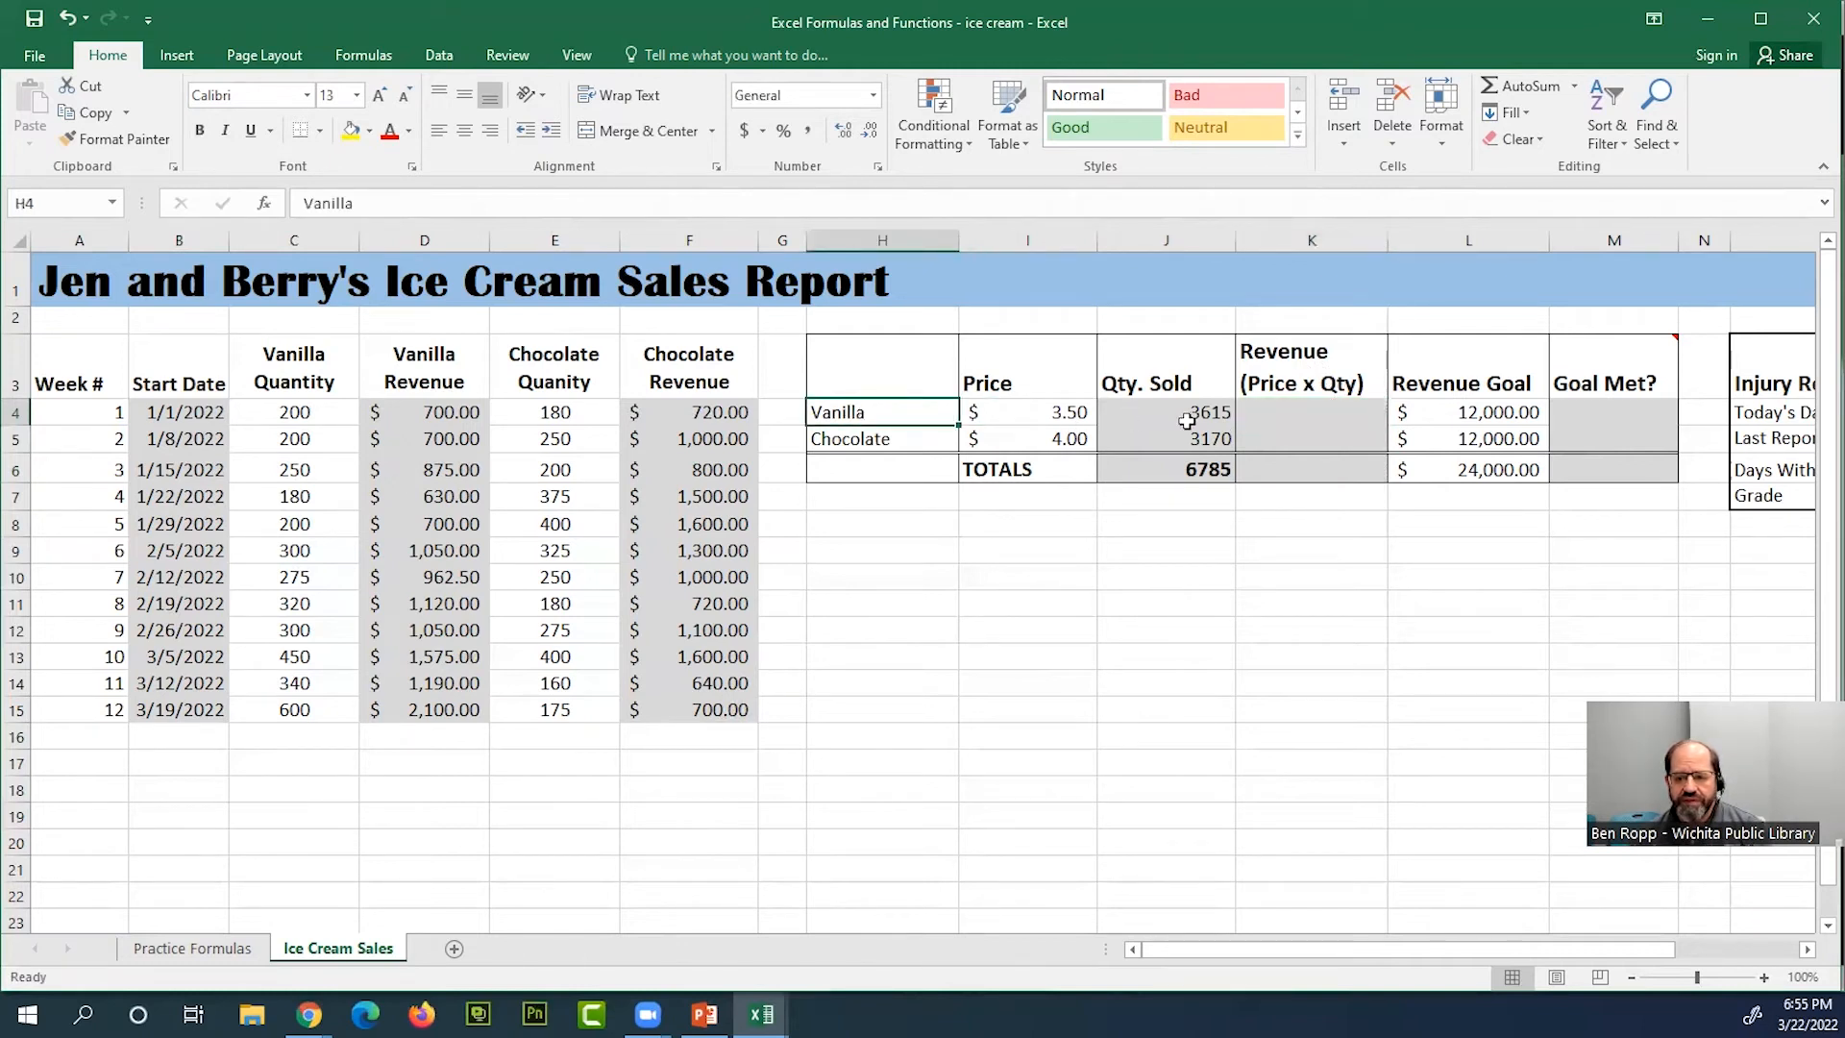
left_click(1298, 405)
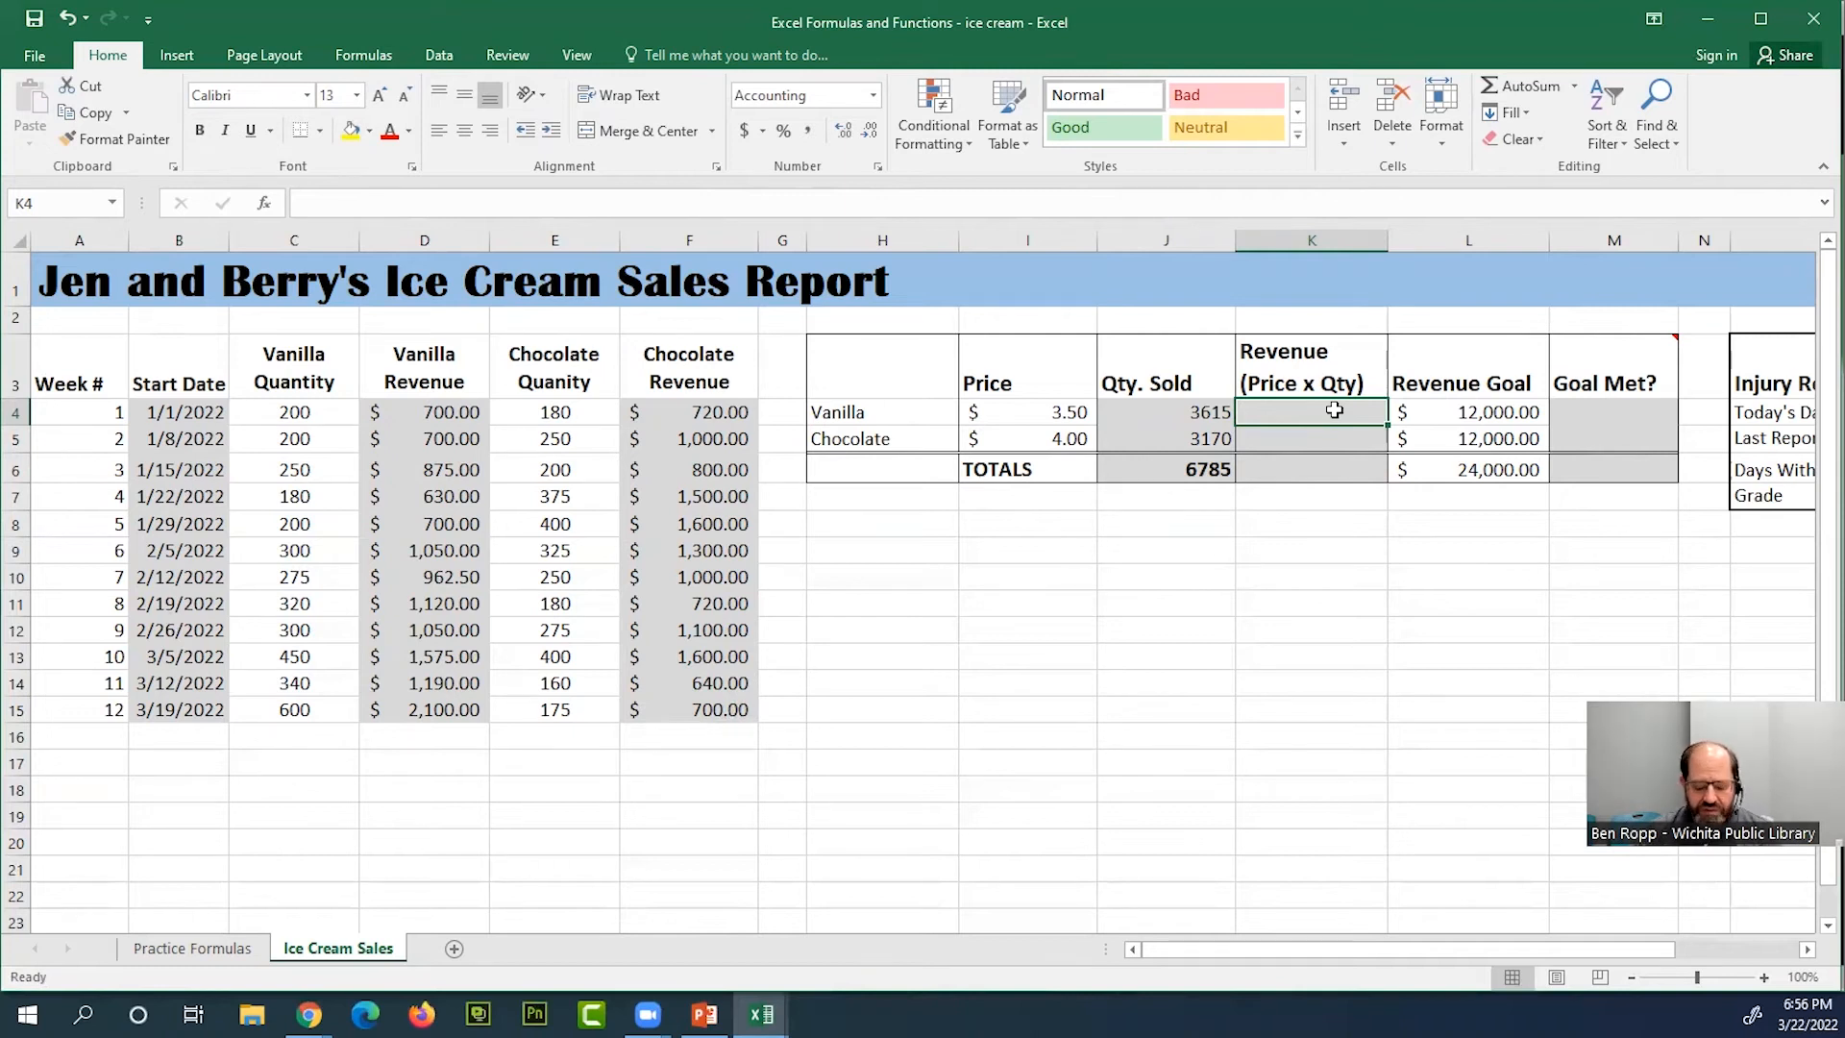
type("=")
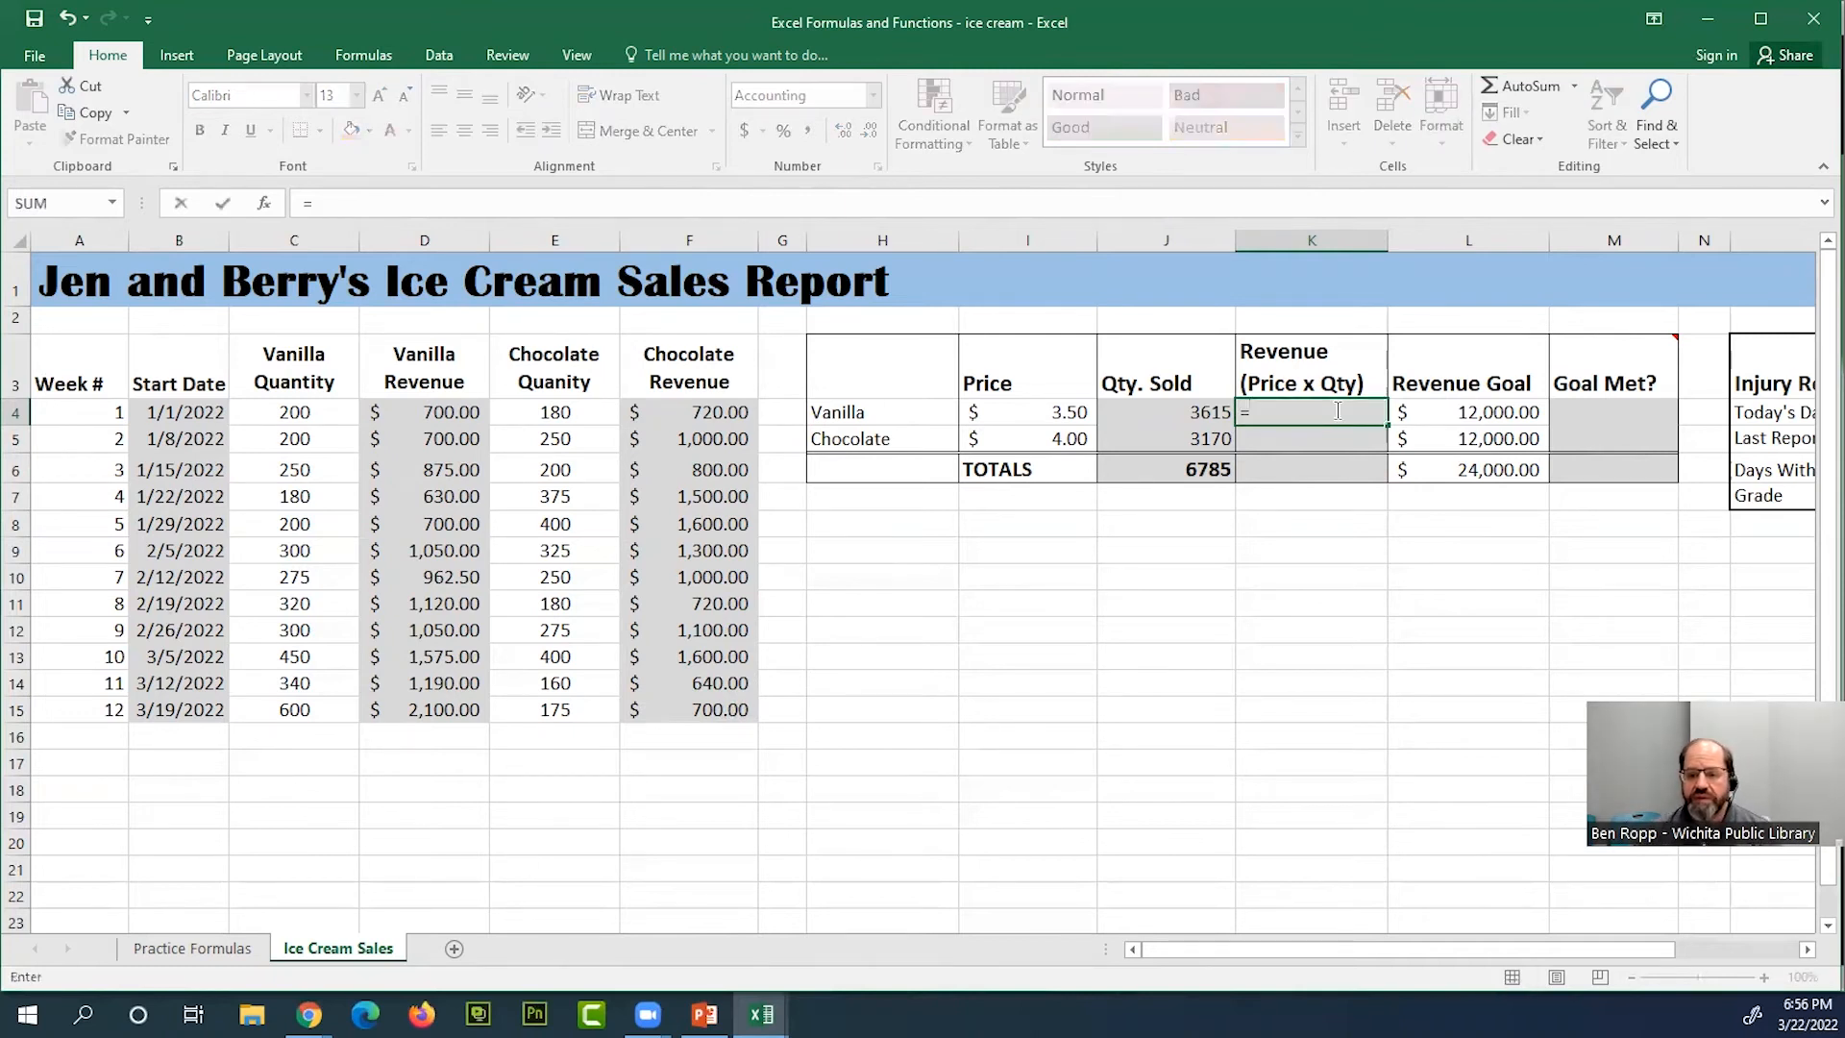
left_click(1064, 411)
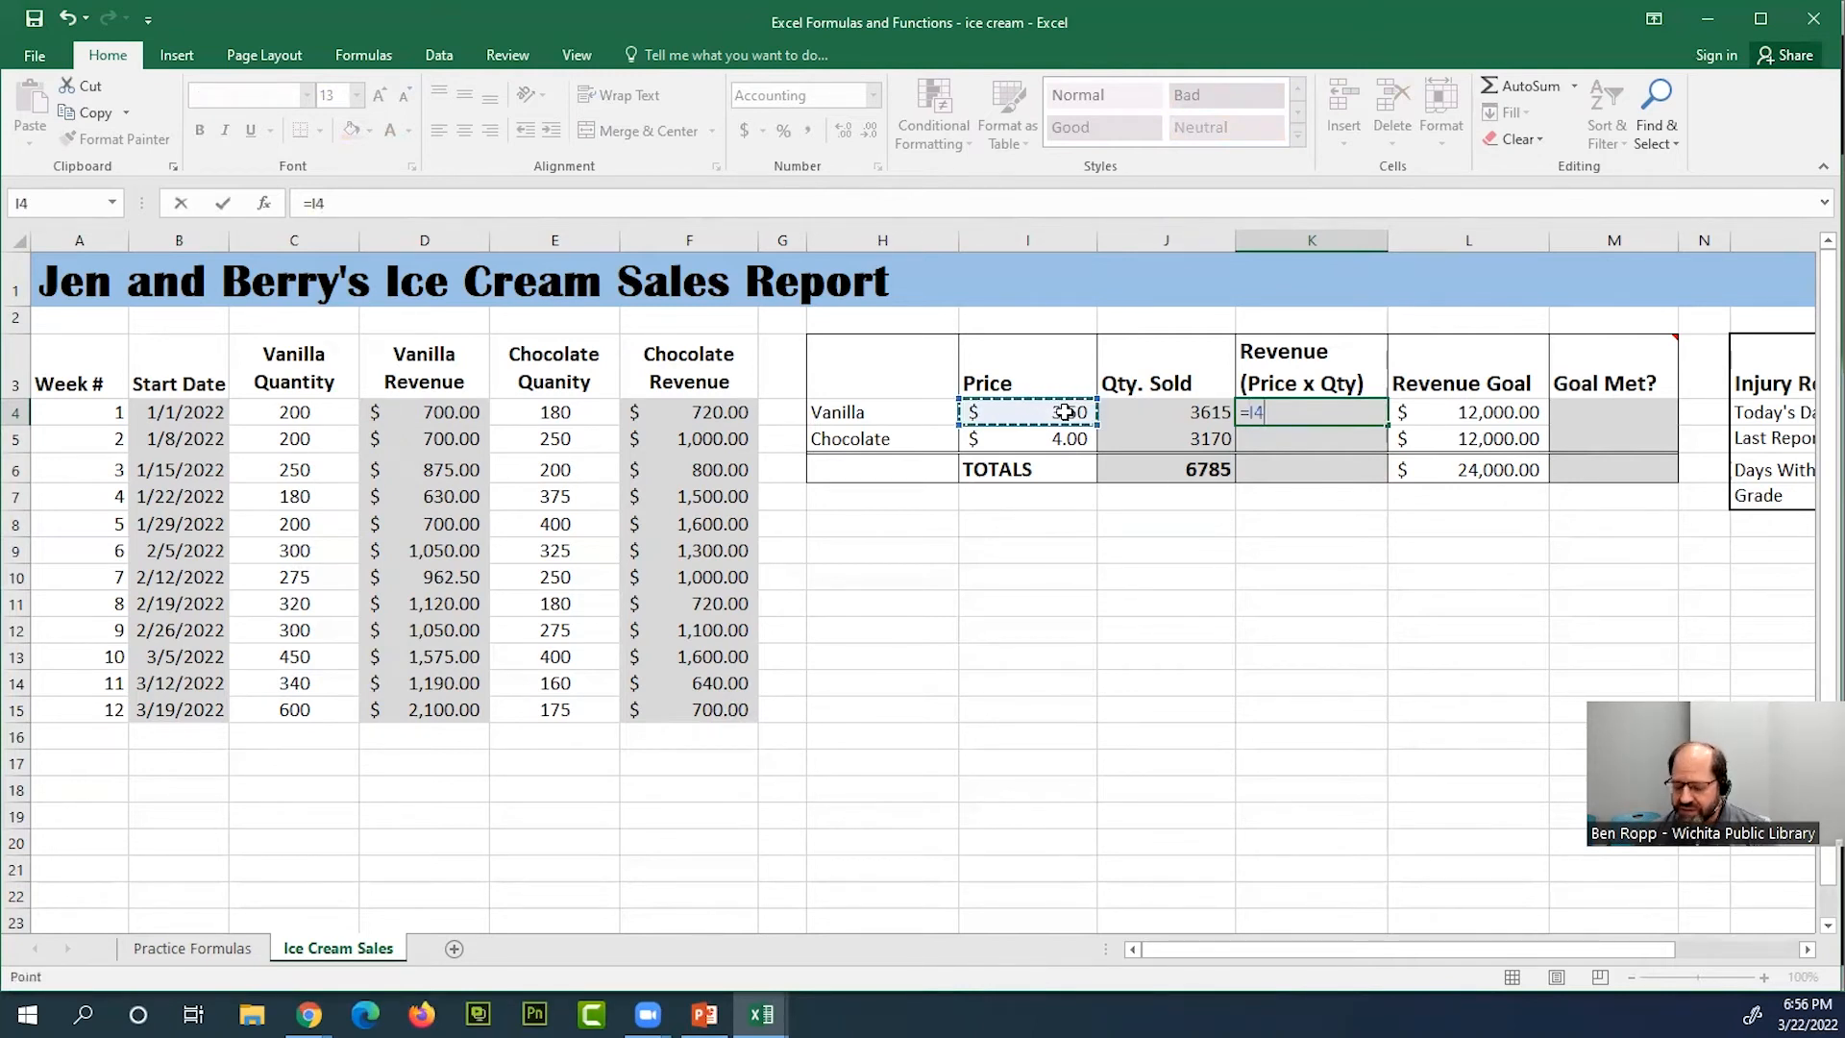
type("*")
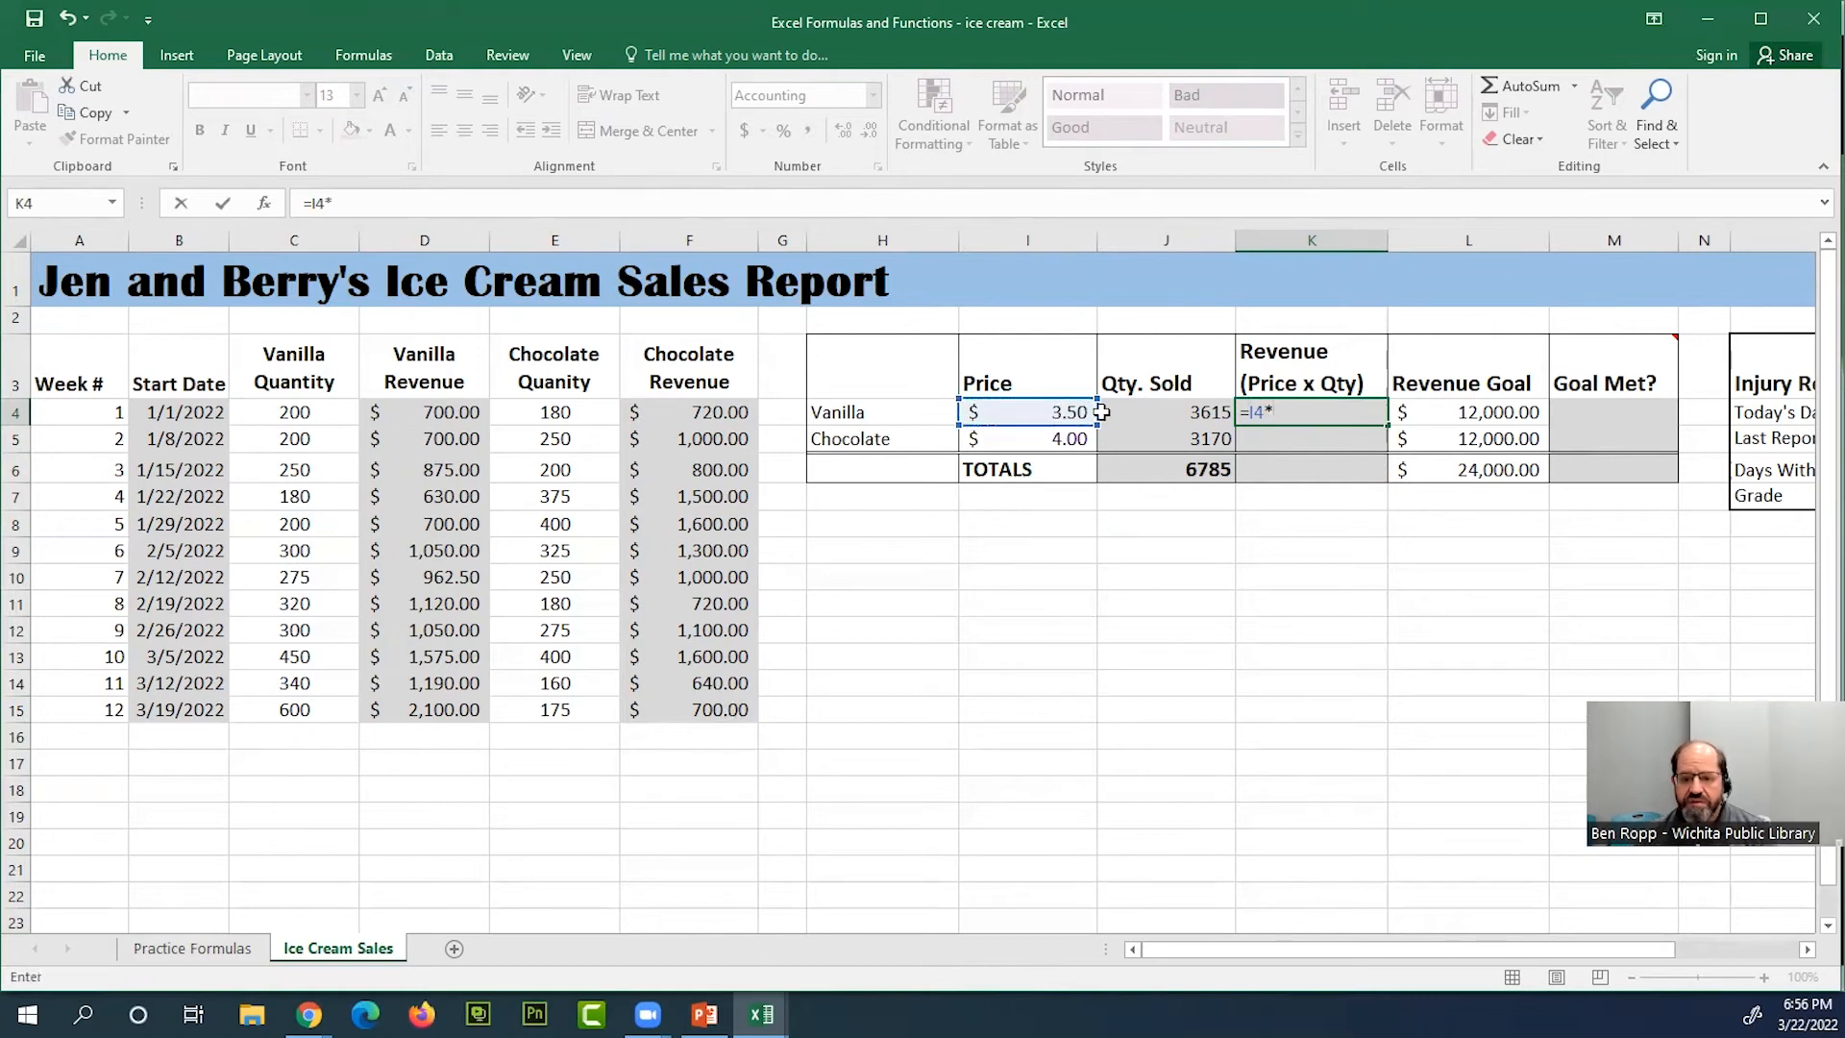
left_click(1161, 410)
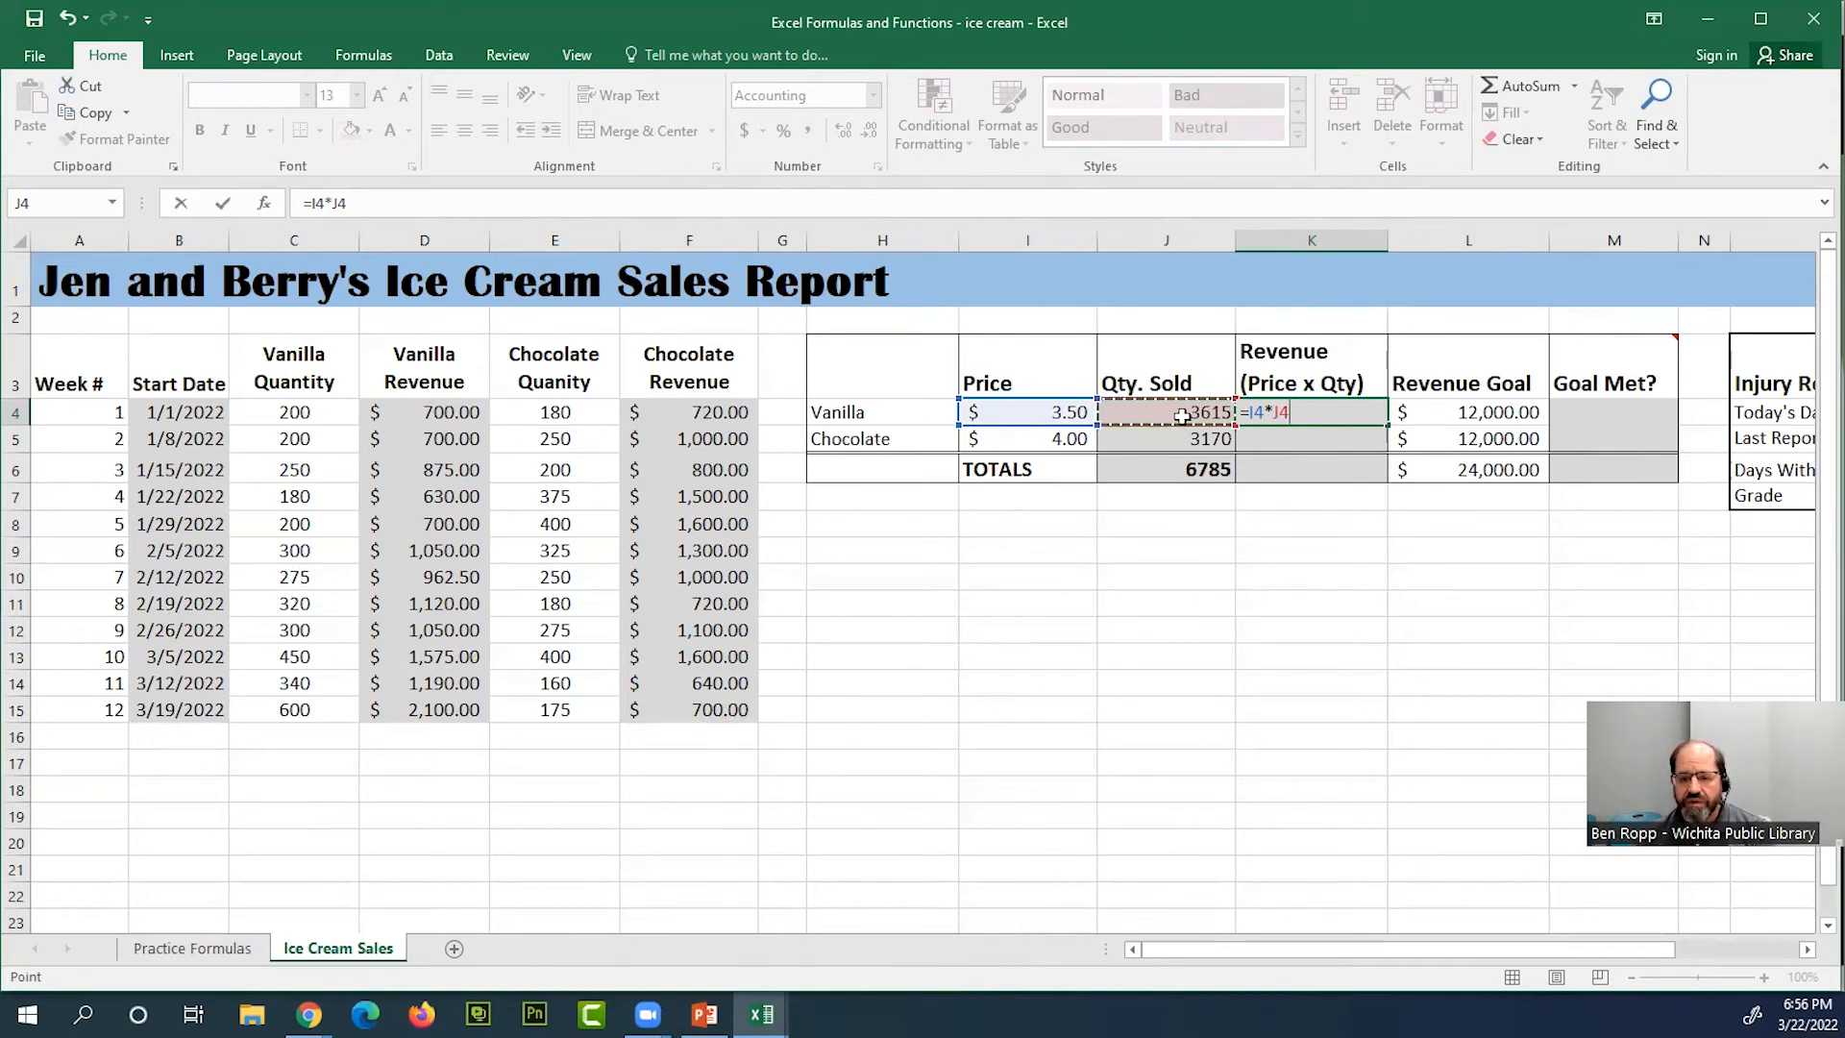
key("Return")
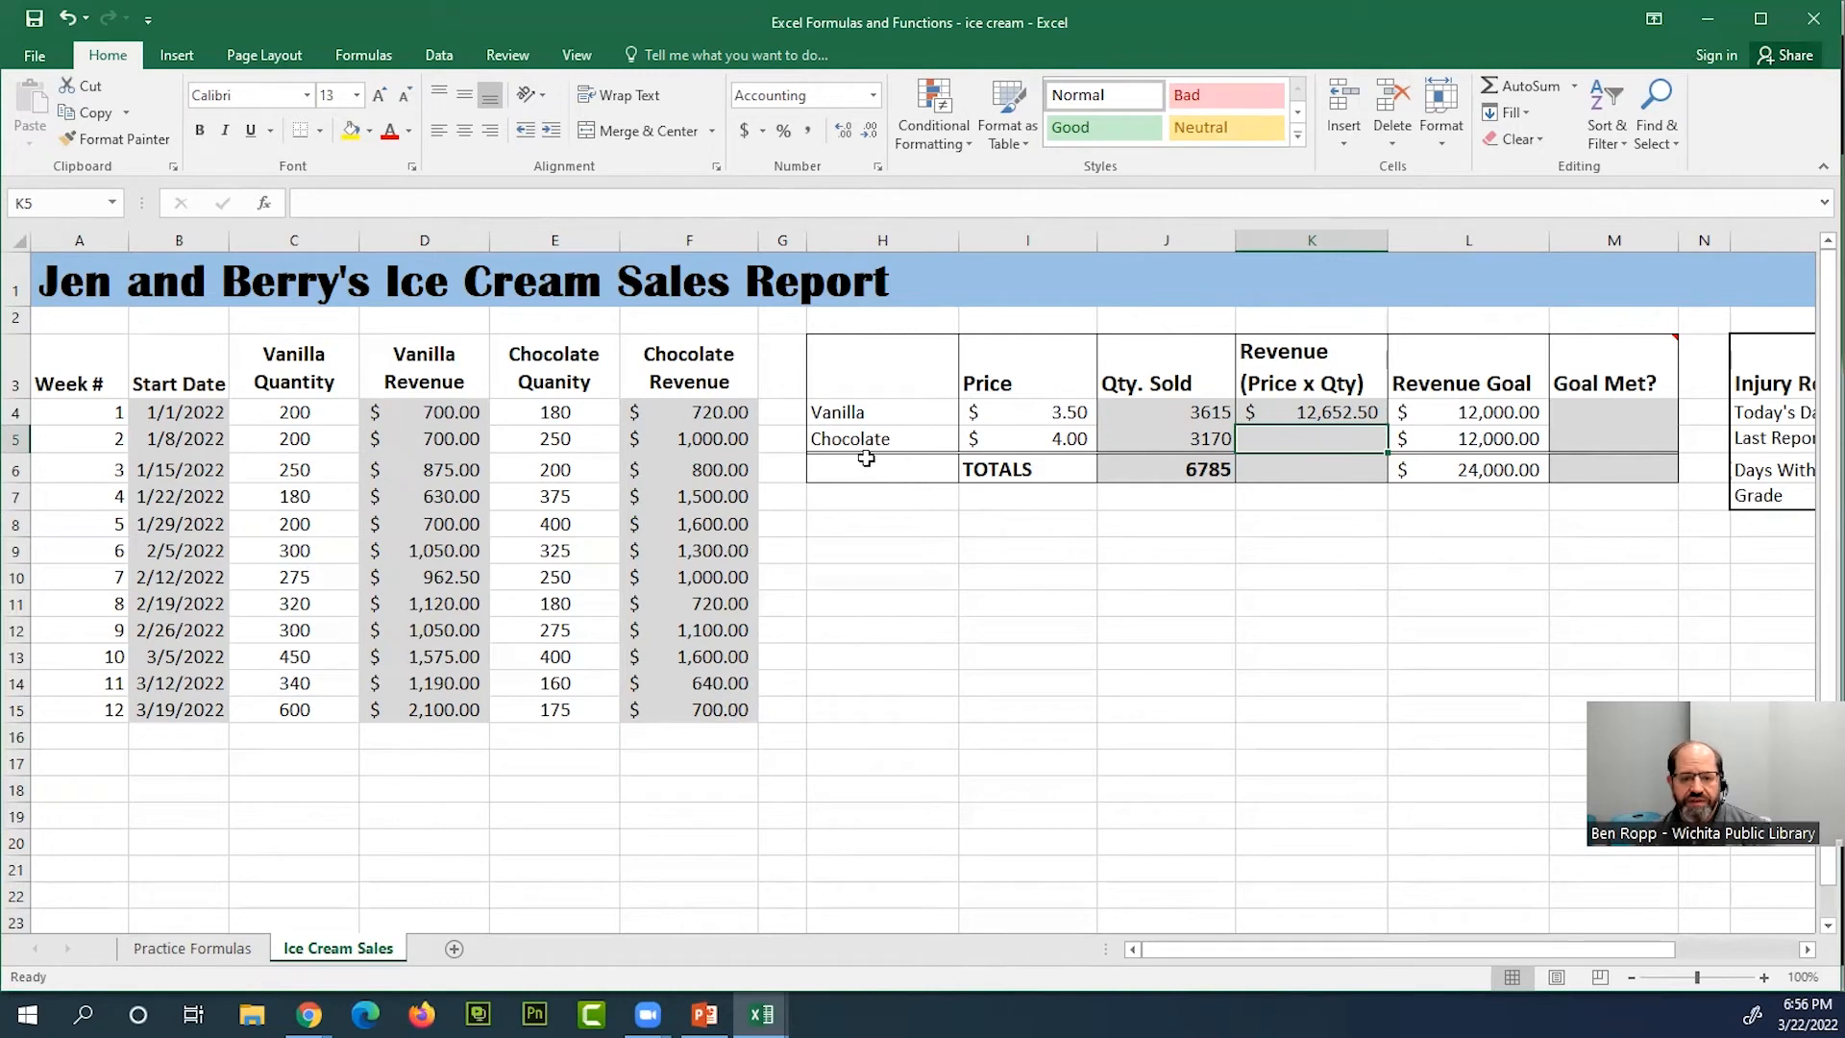
Inspect the weekly chocolate revenues F4:F15 and the cell references used by the vanilla revenue formula in K4
left_click_drag(727, 412, 697, 711)
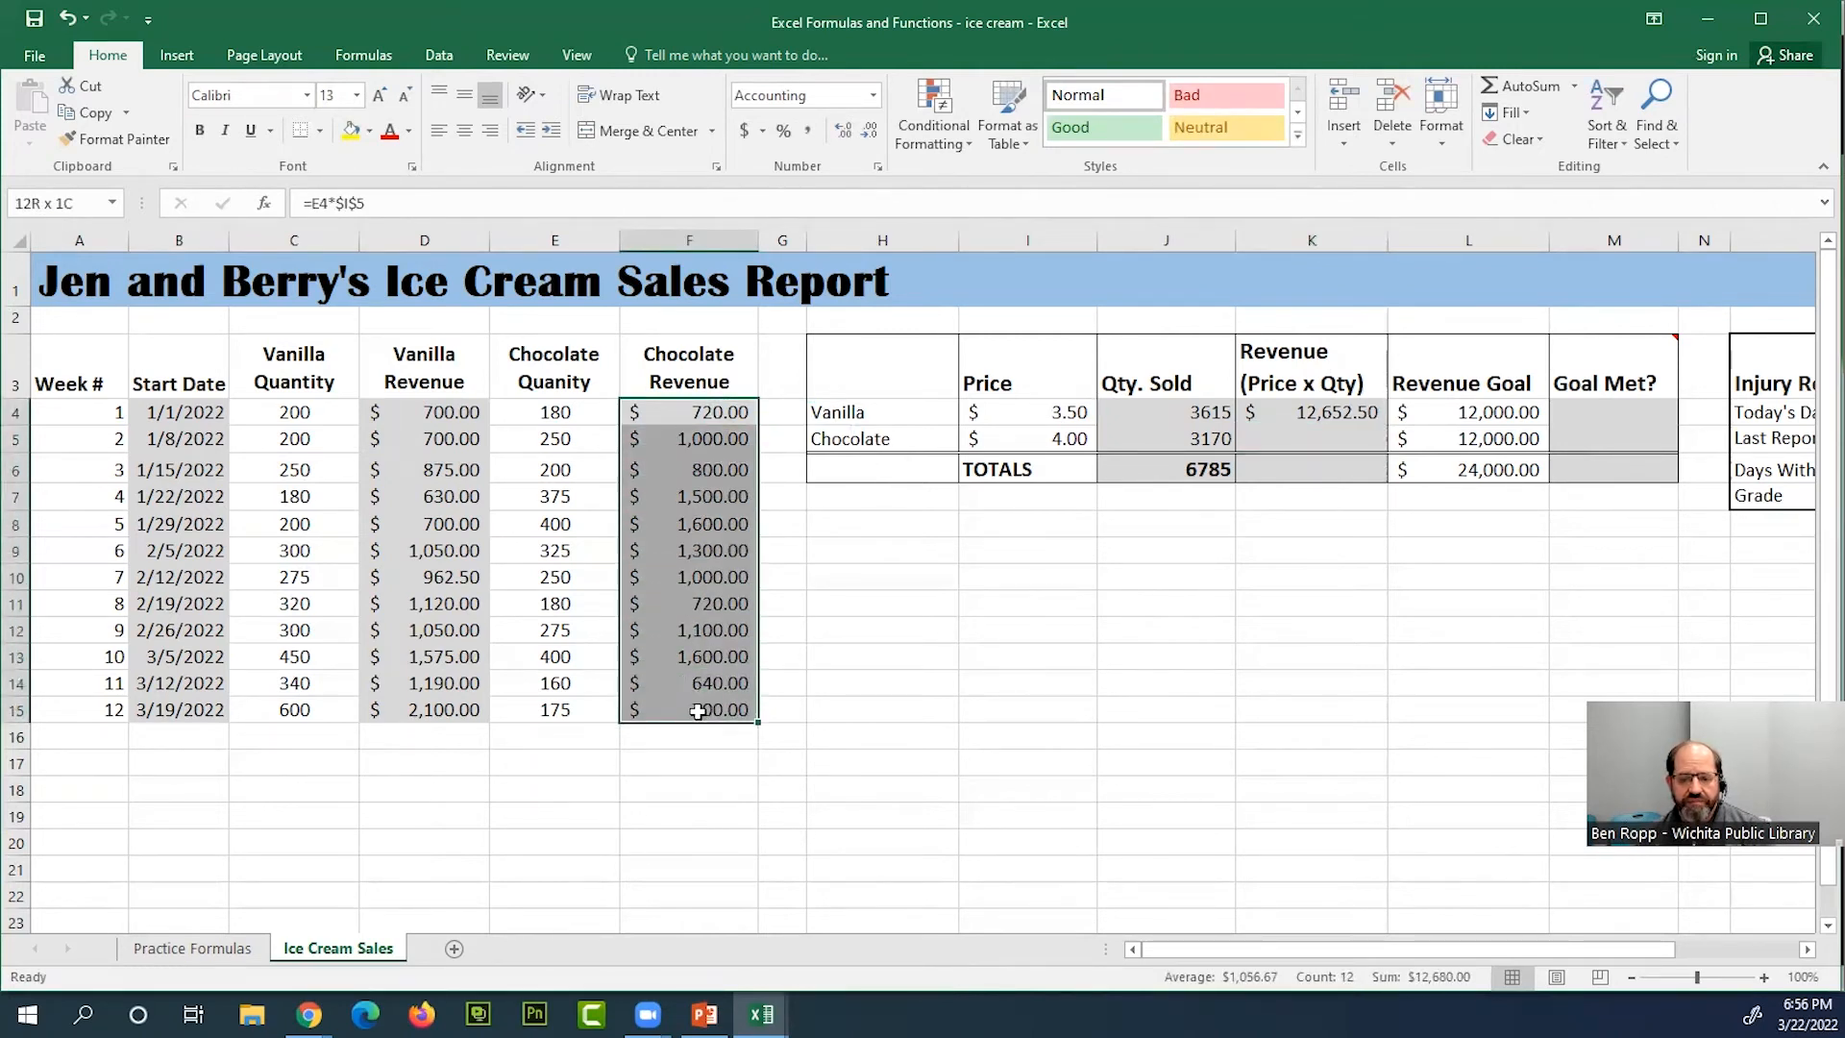
left_click(1323, 438)
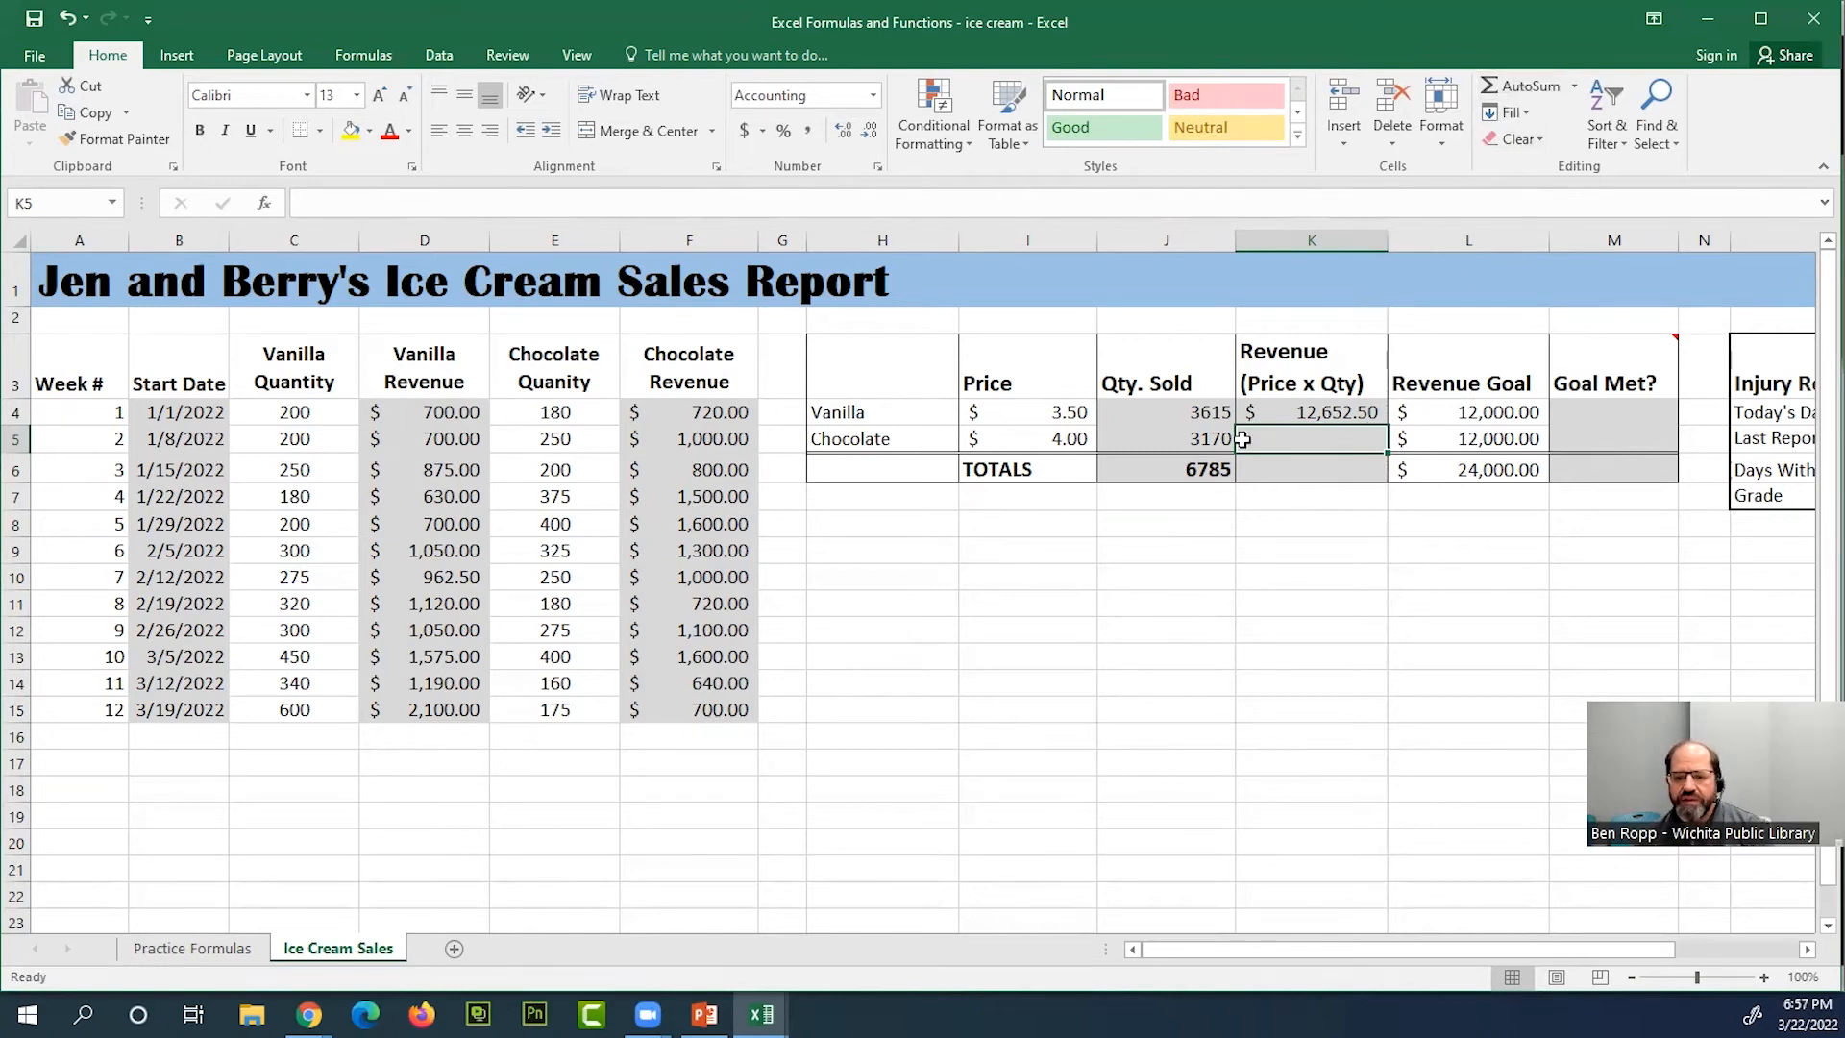
left_click(1327, 413)
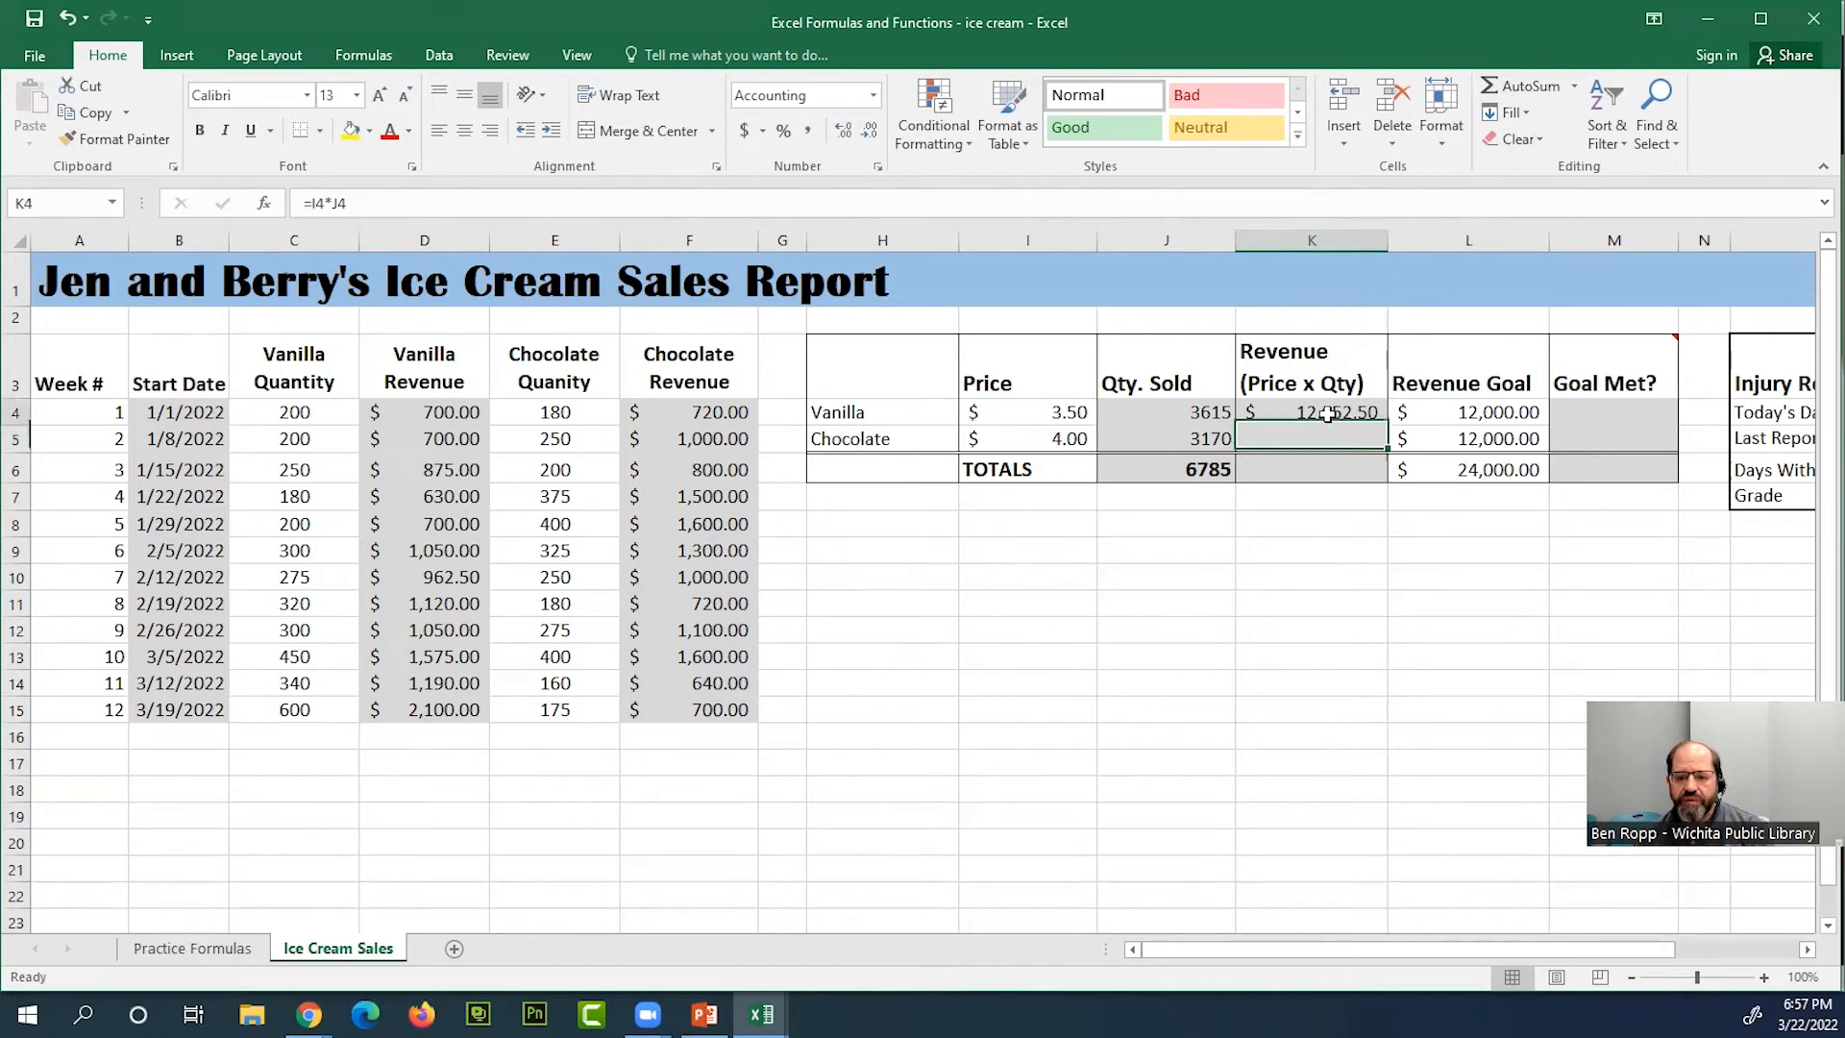
double_click(1331, 413)
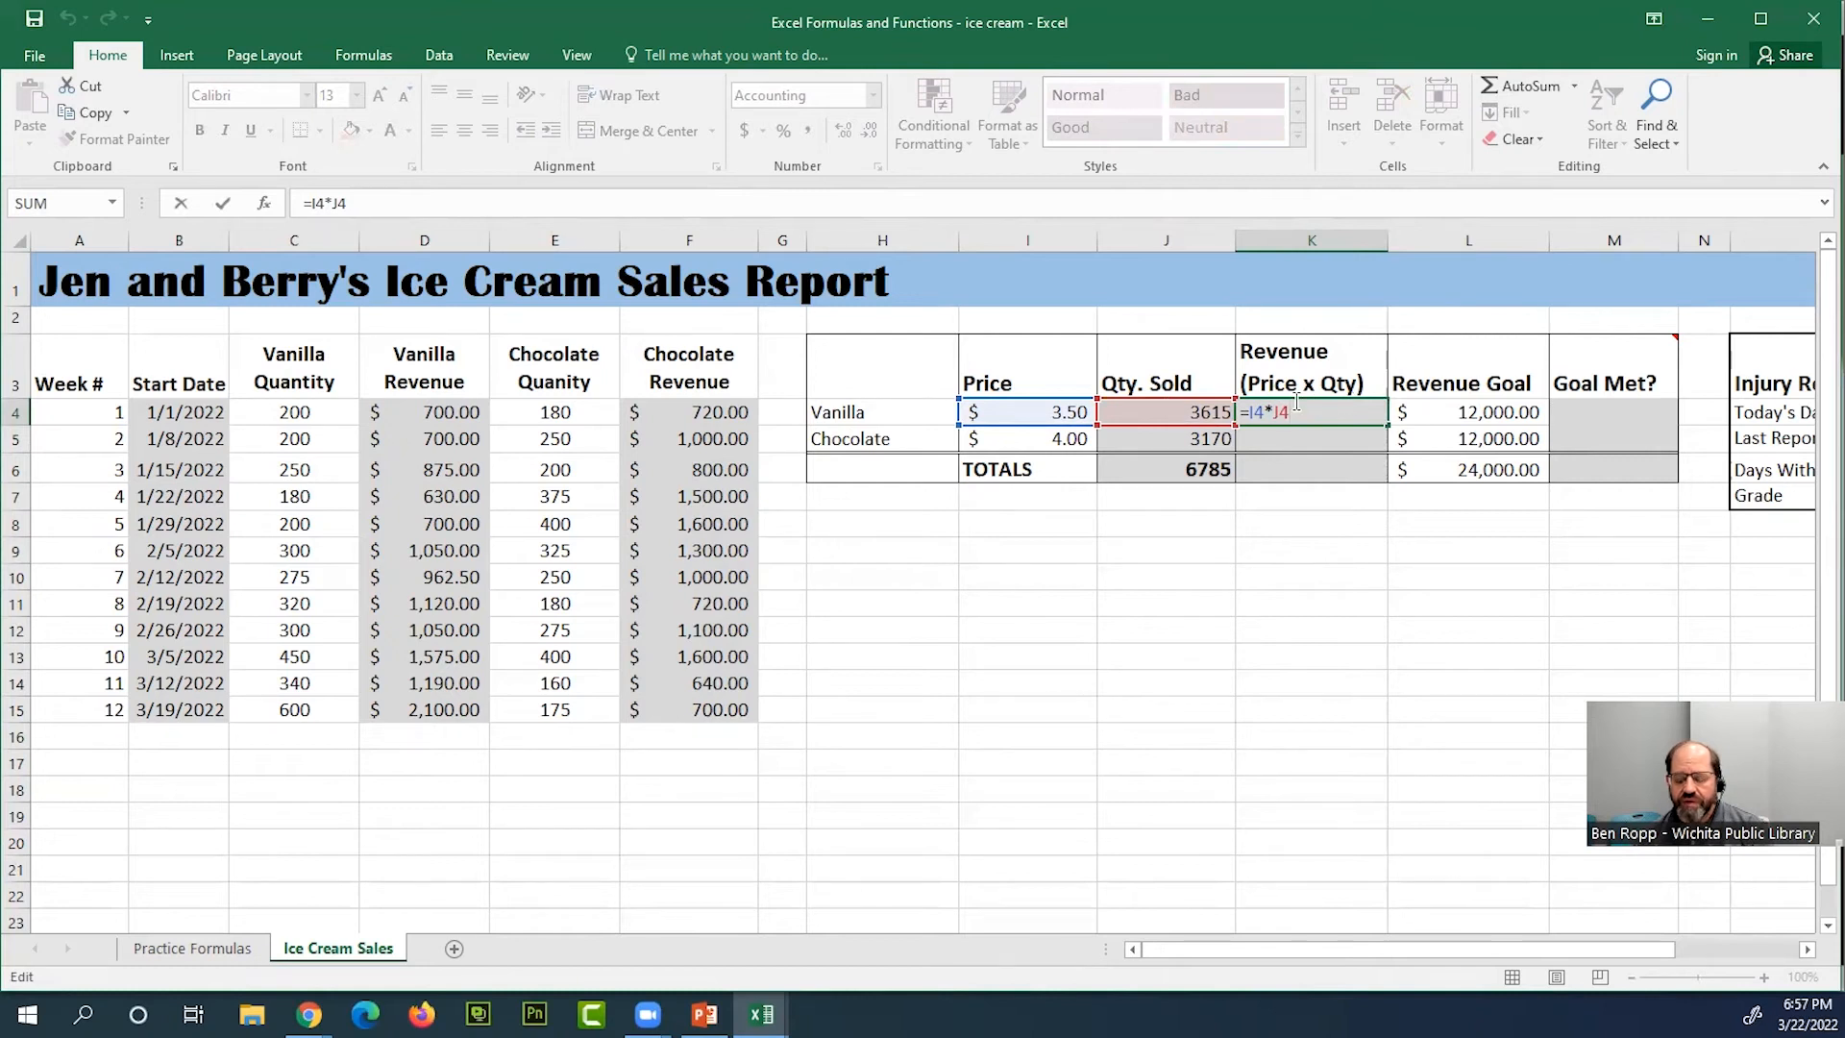
key("Return")
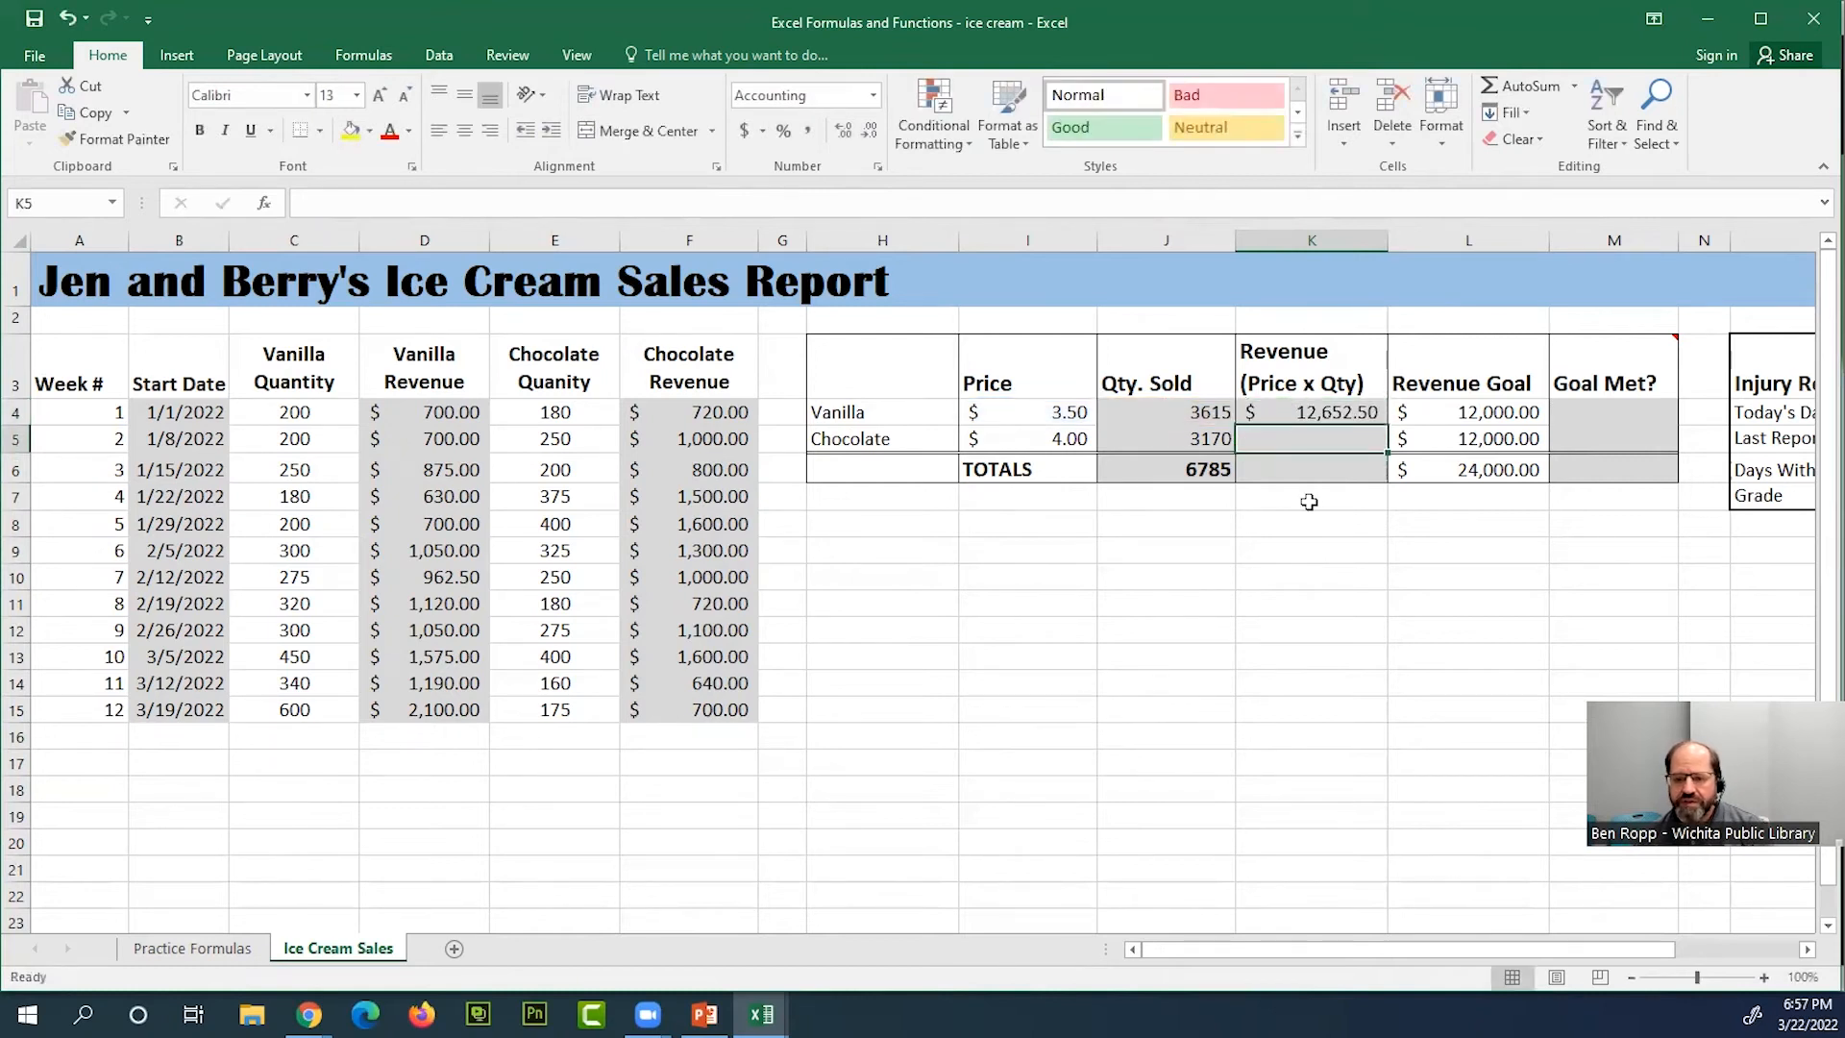
Calculate the chocolate revenue in K5 by summing the weekly chocolate revenues F4:F15 with AutoSum
left_click(1518, 88)
left_click_drag(723, 415, 702, 711)
key("Return")
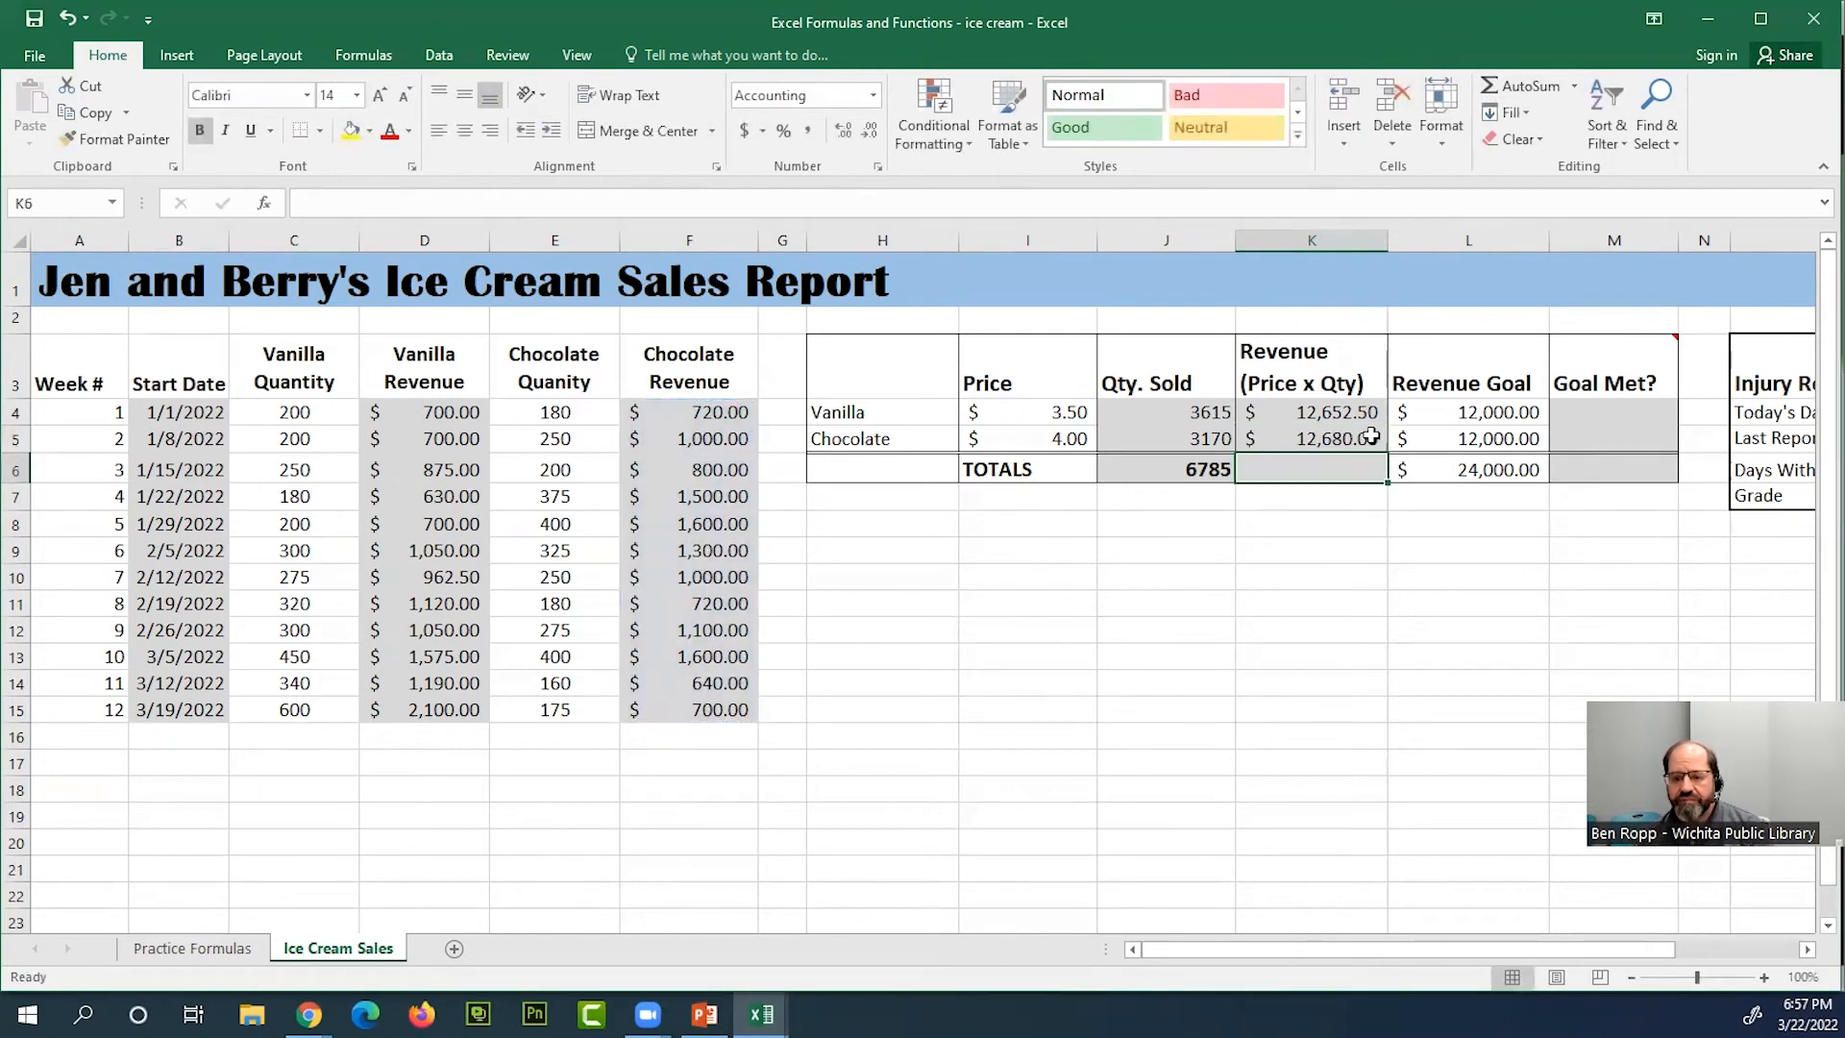
left_click(1368, 438)
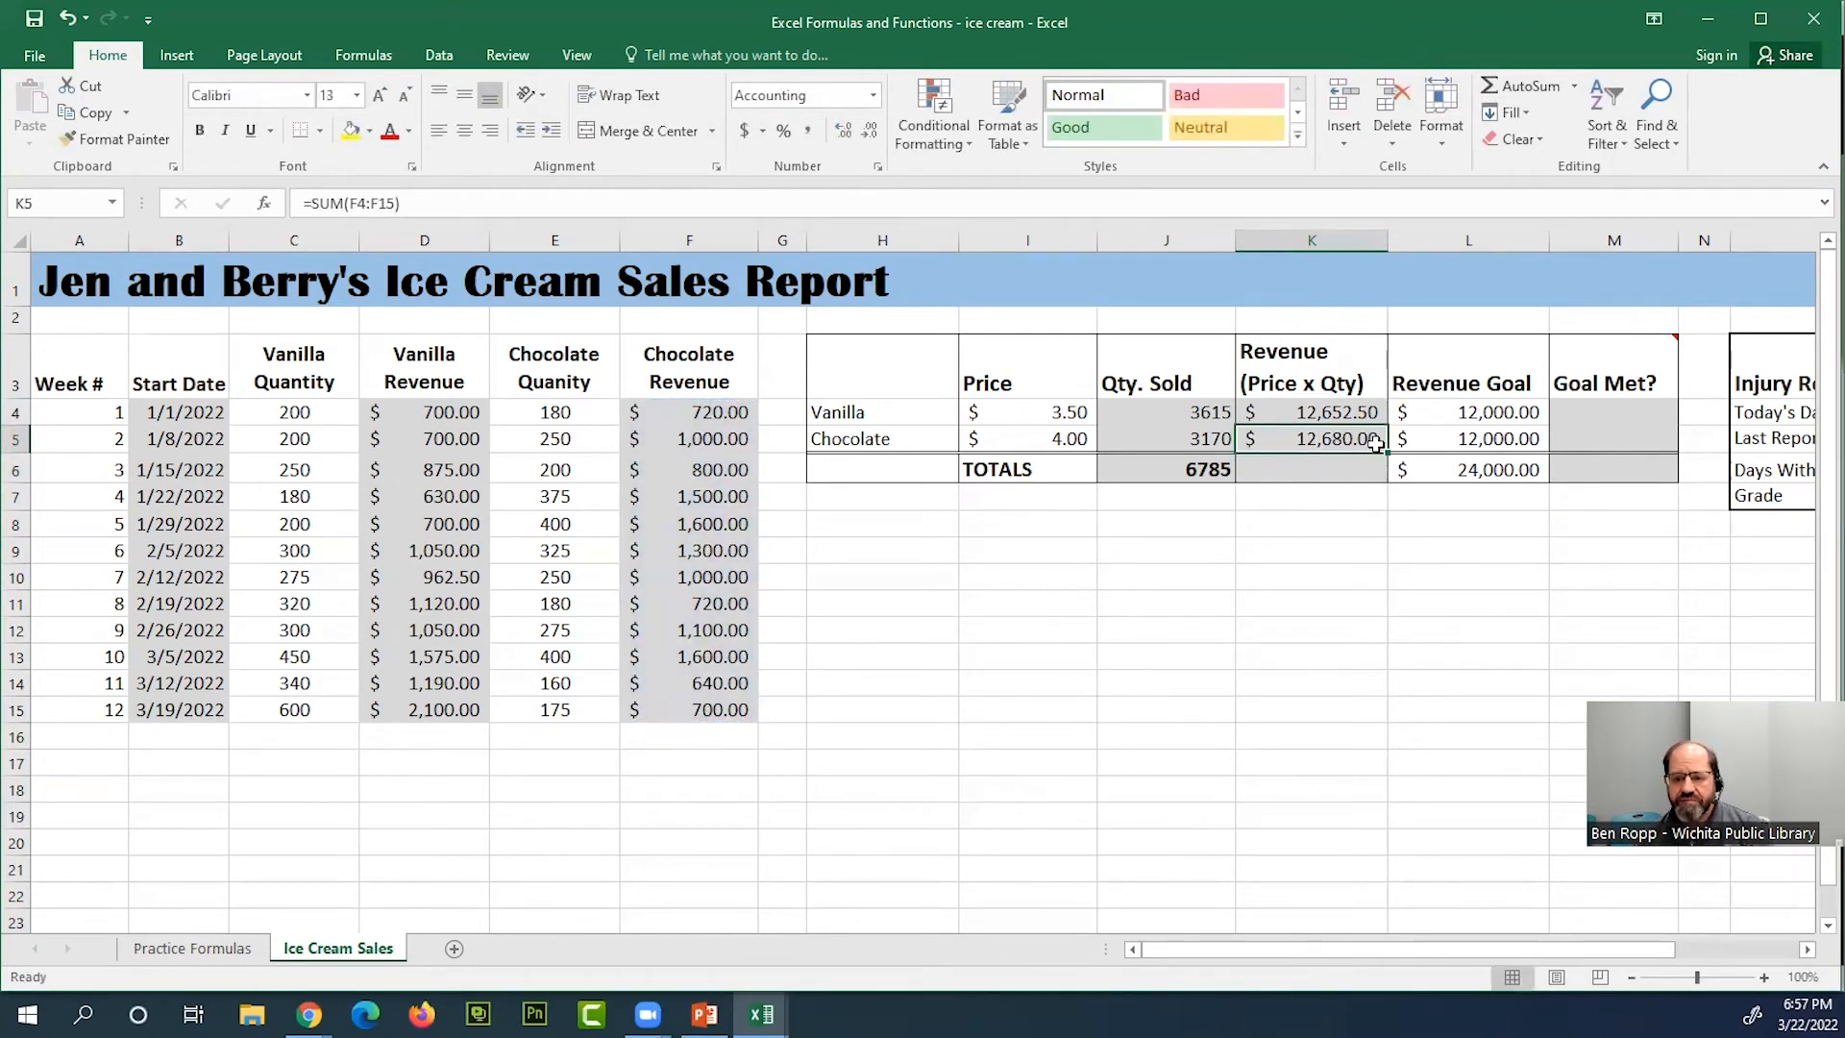
Total the vanilla and chocolate revenues K4:K5 in the TOTALS row cell K6 with AutoSum
left_click(1359, 470)
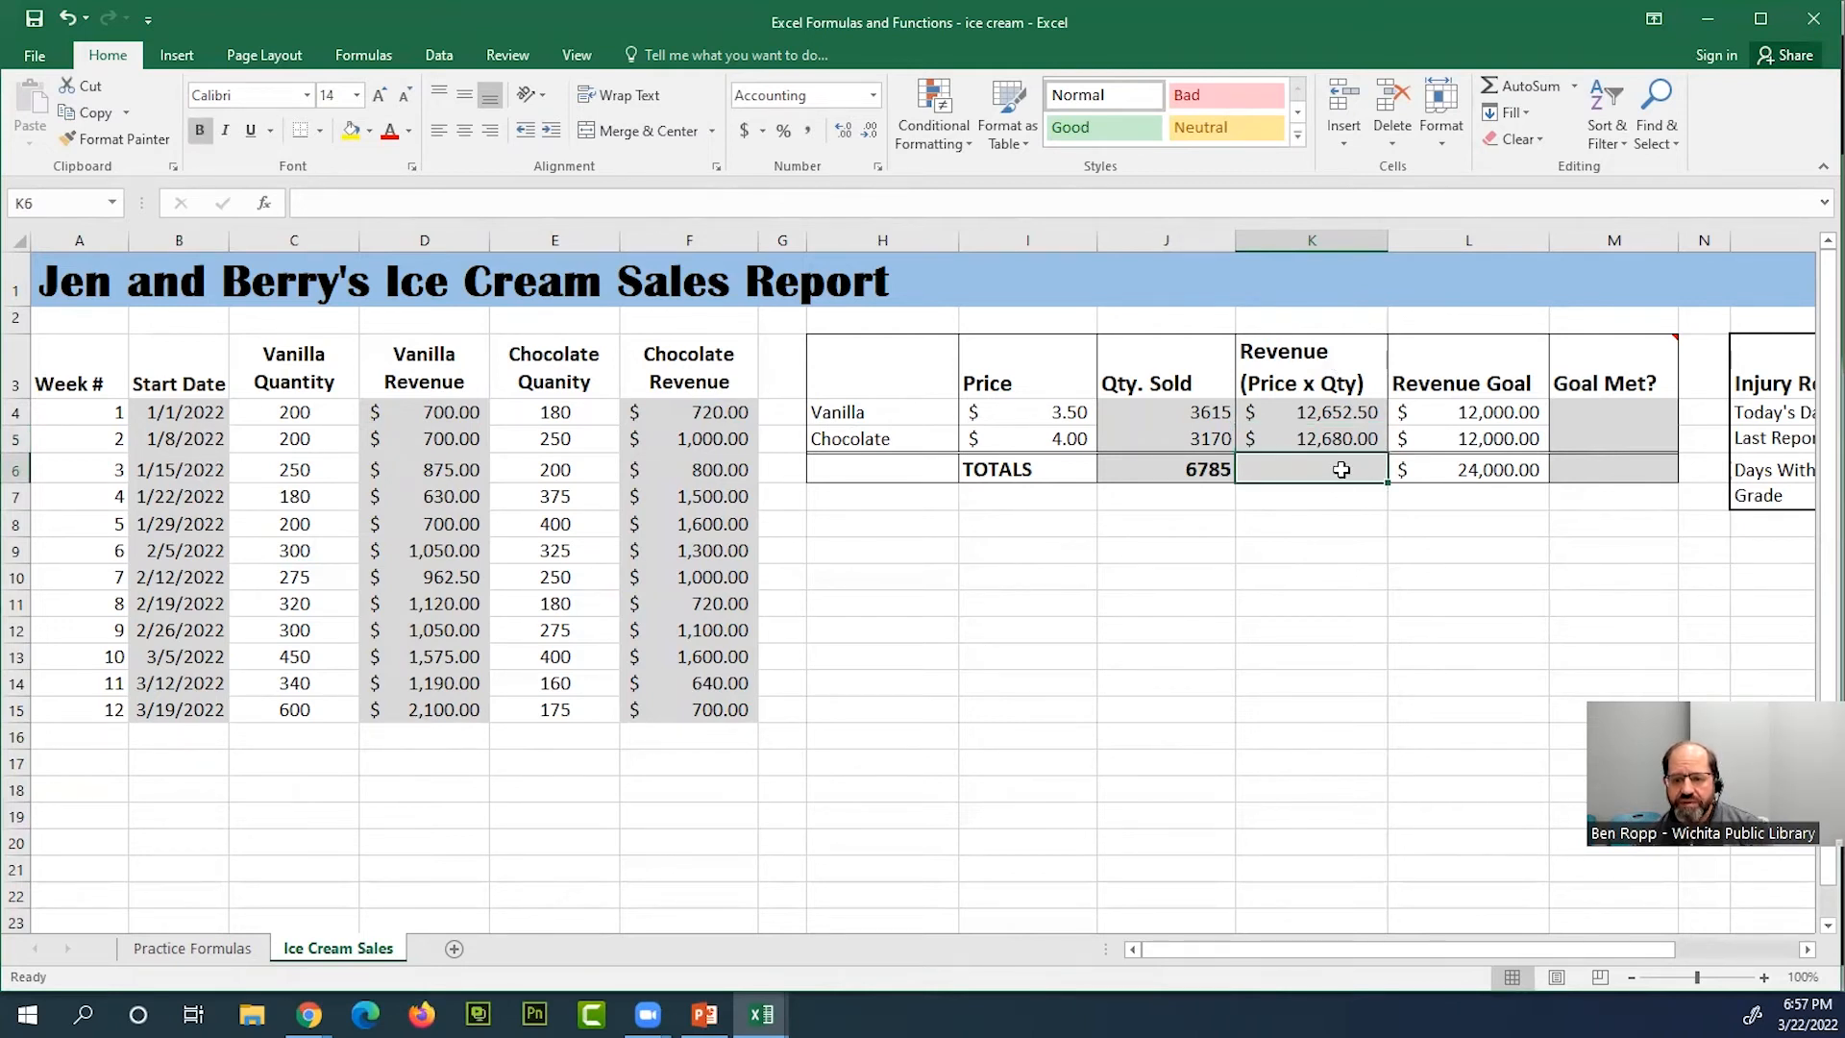
left_click(1531, 86)
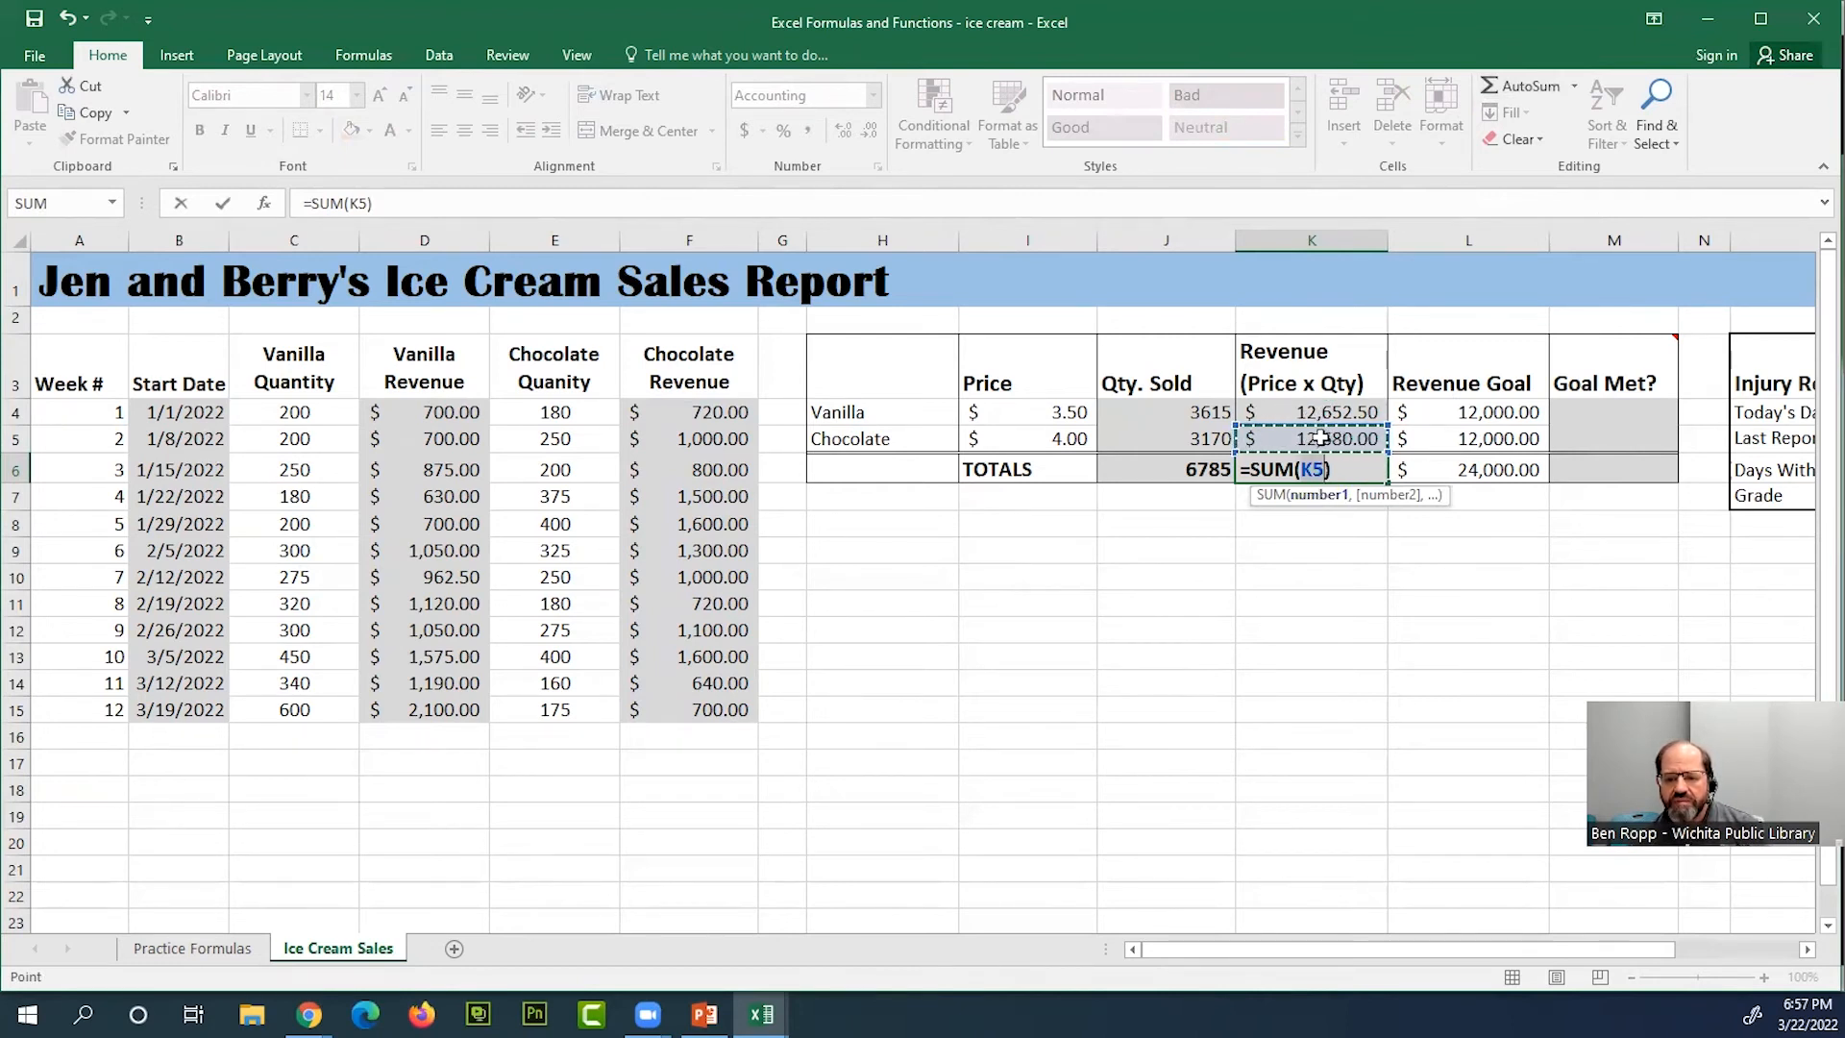
left_click_drag(1313, 408, 1318, 427)
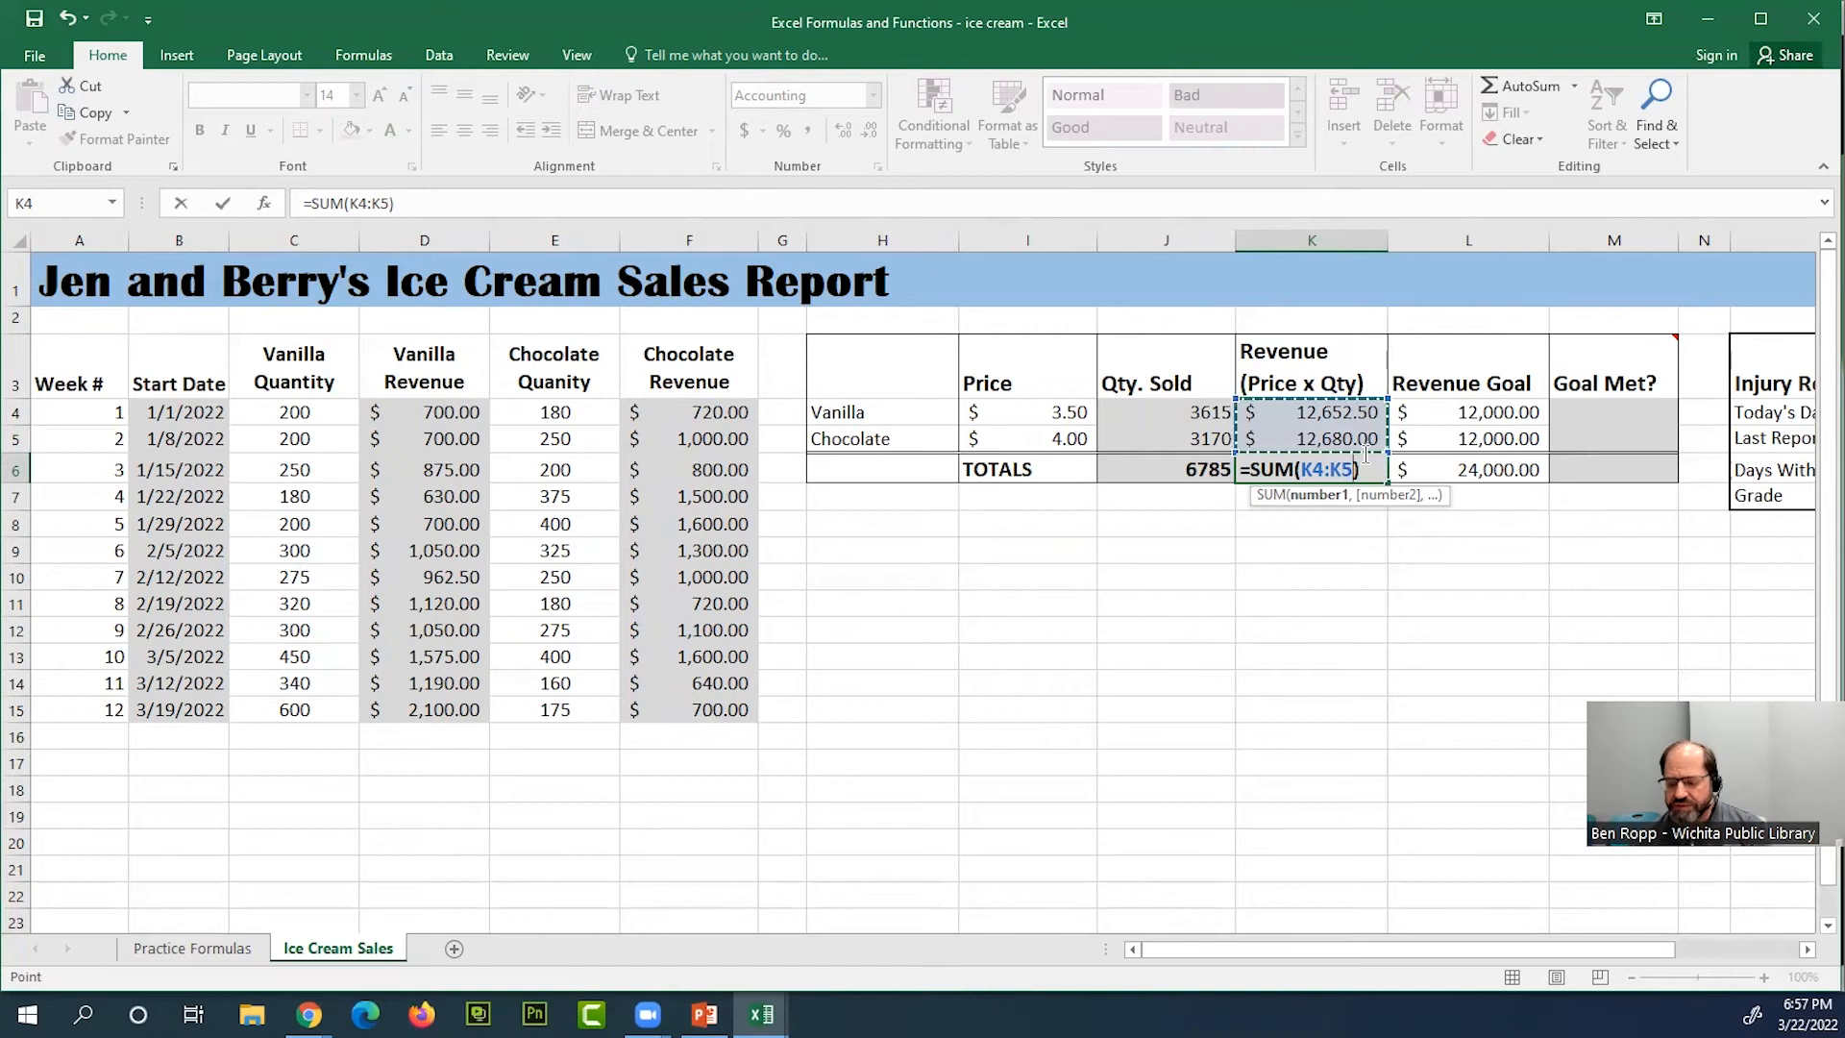
key("Return")
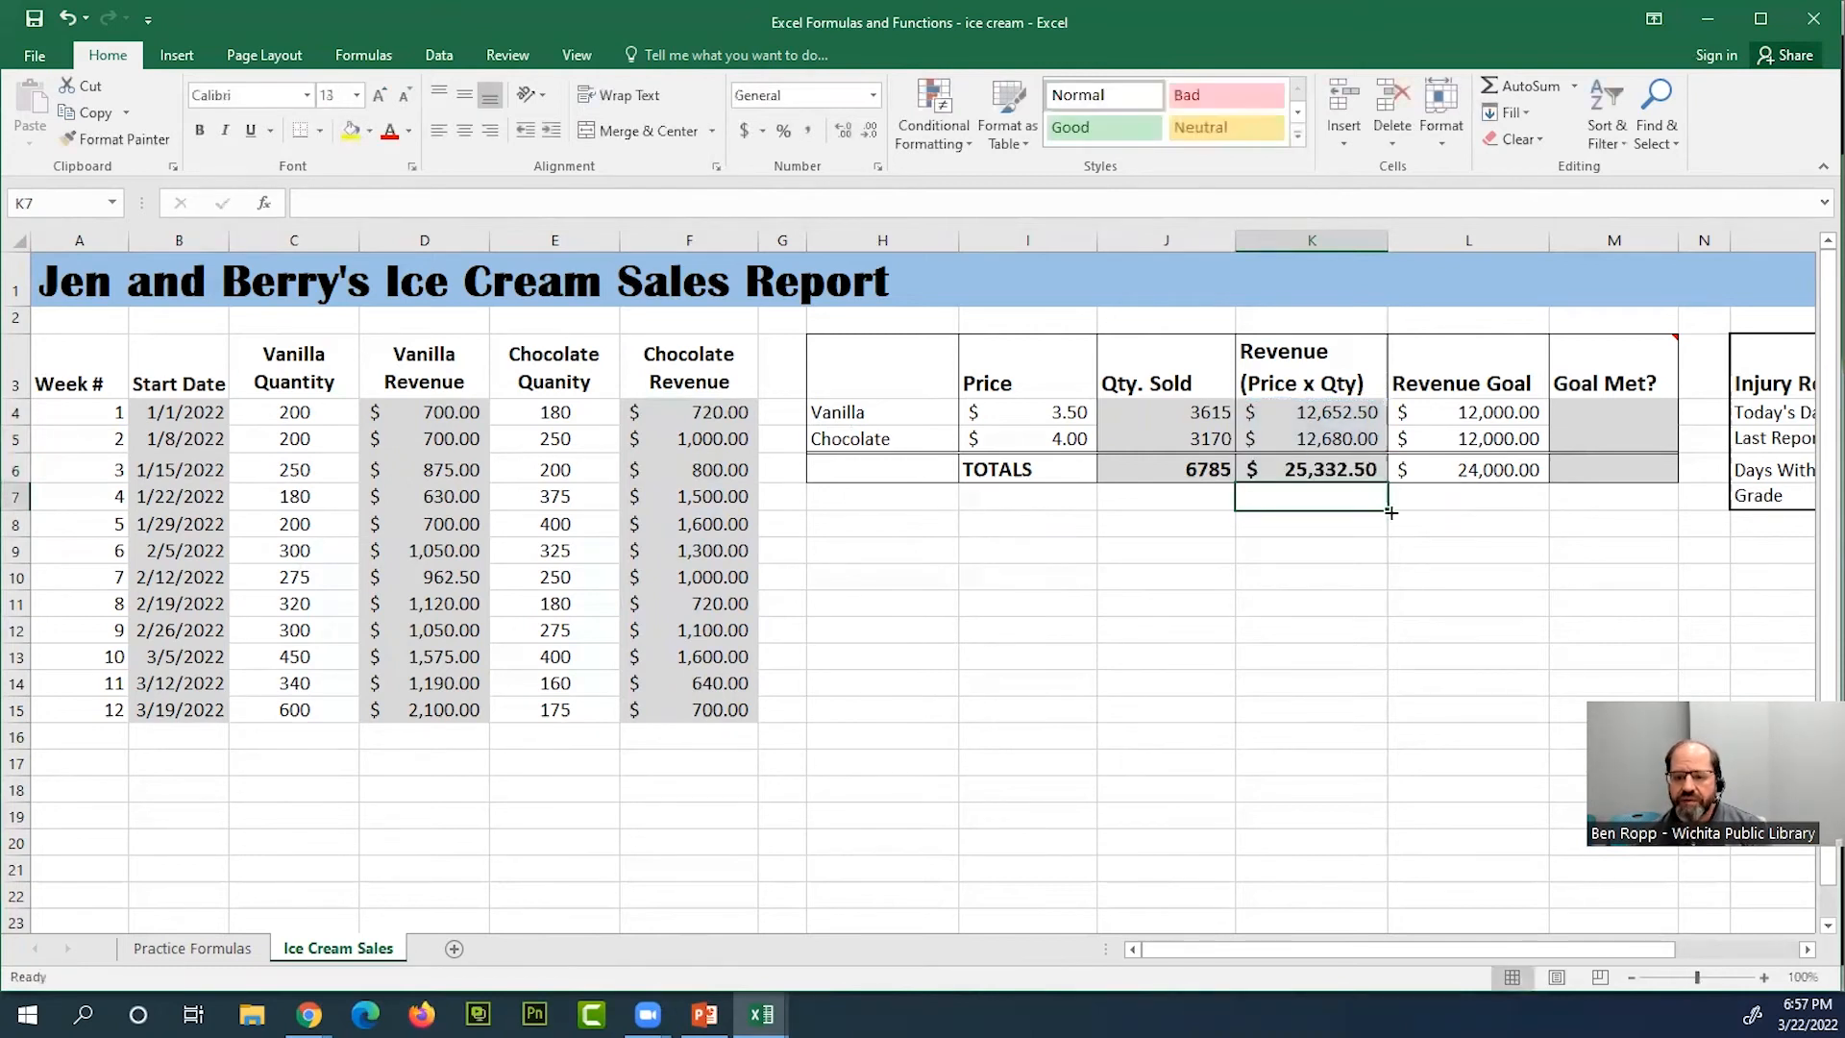
left_click(1368, 462)
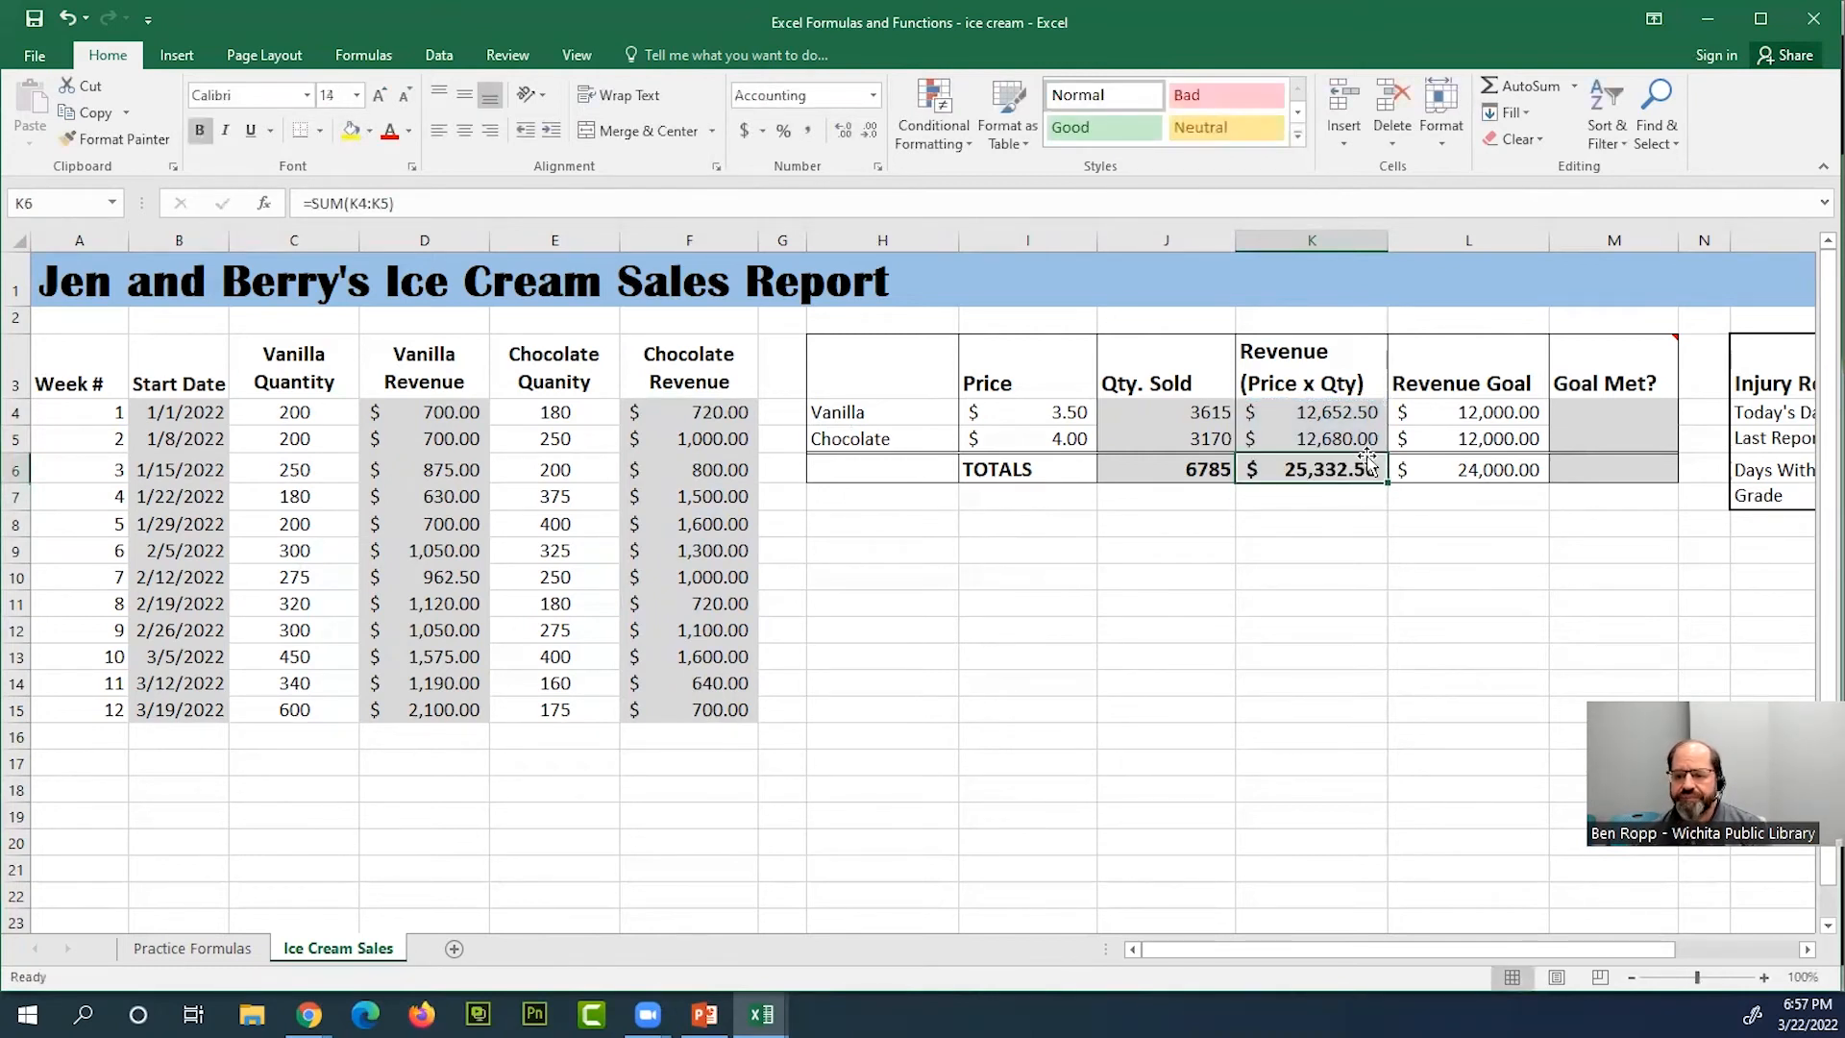
Select the vanilla row's Goal Met? cell M4 in the sales summary table
left_click_drag(1653, 948, 1806, 953)
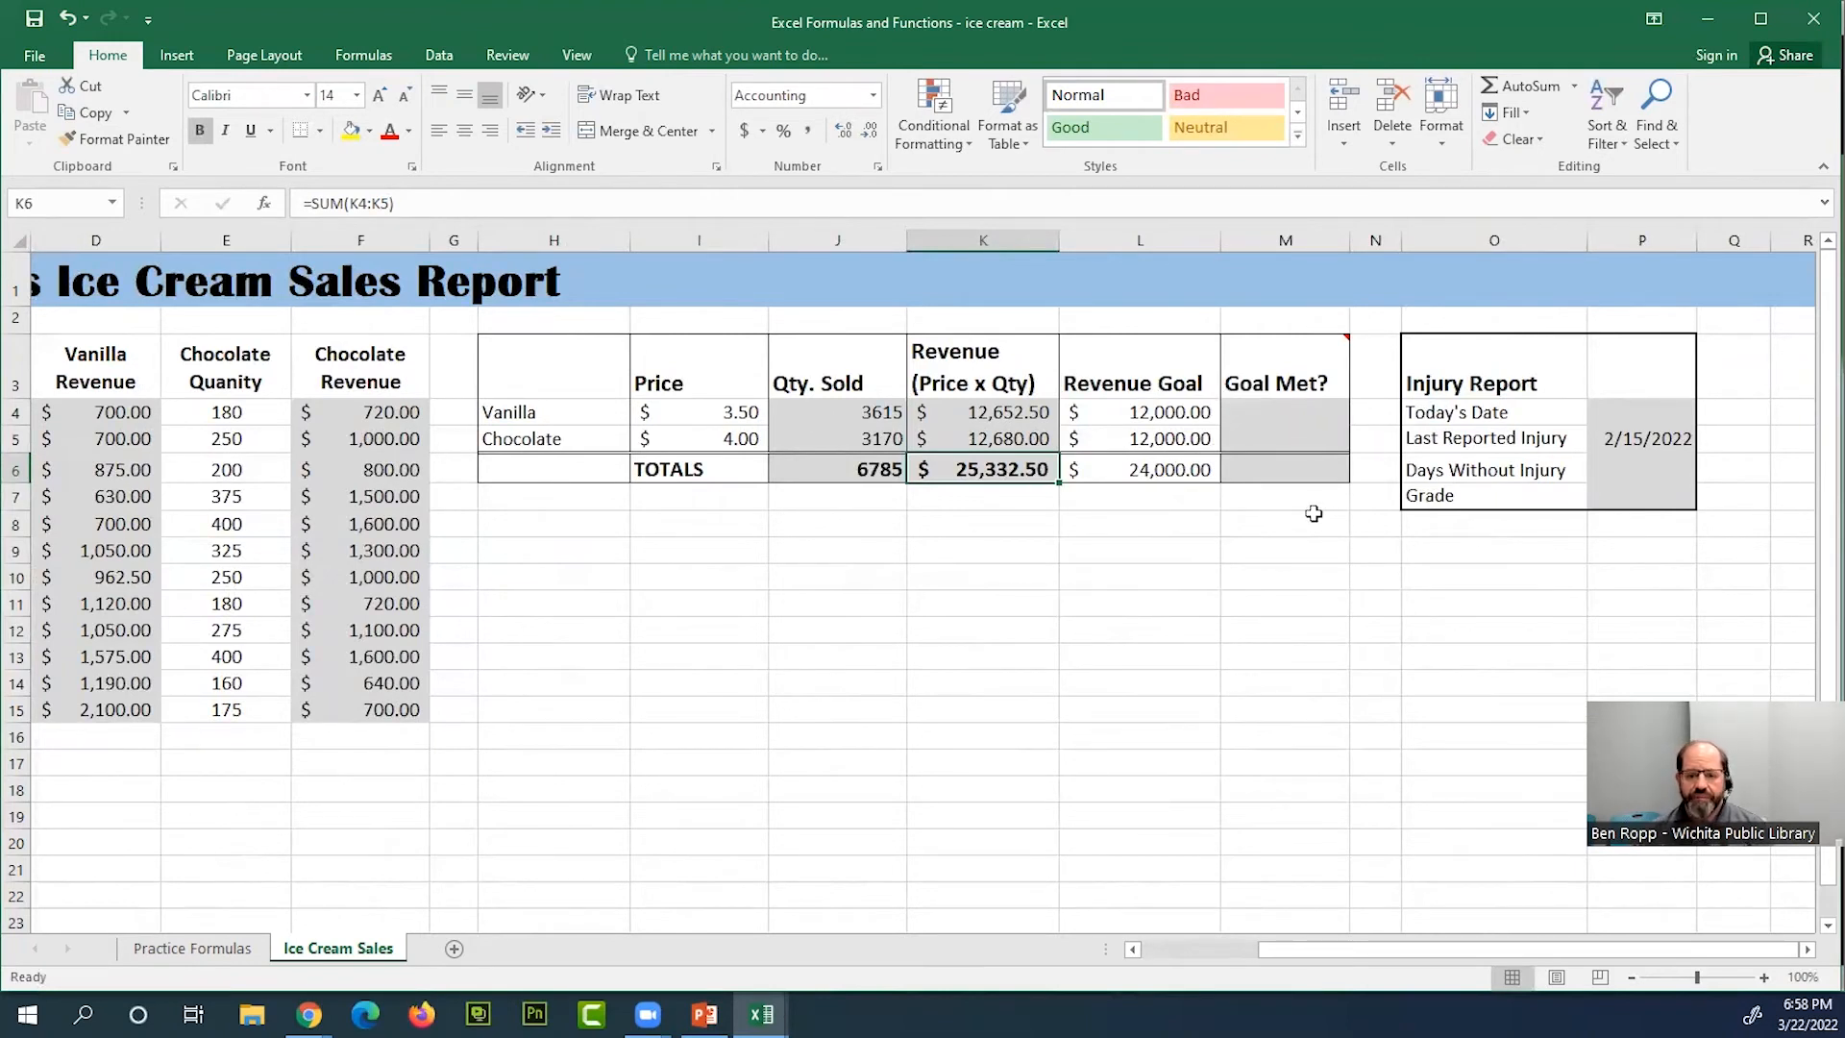
left_click(1007, 550)
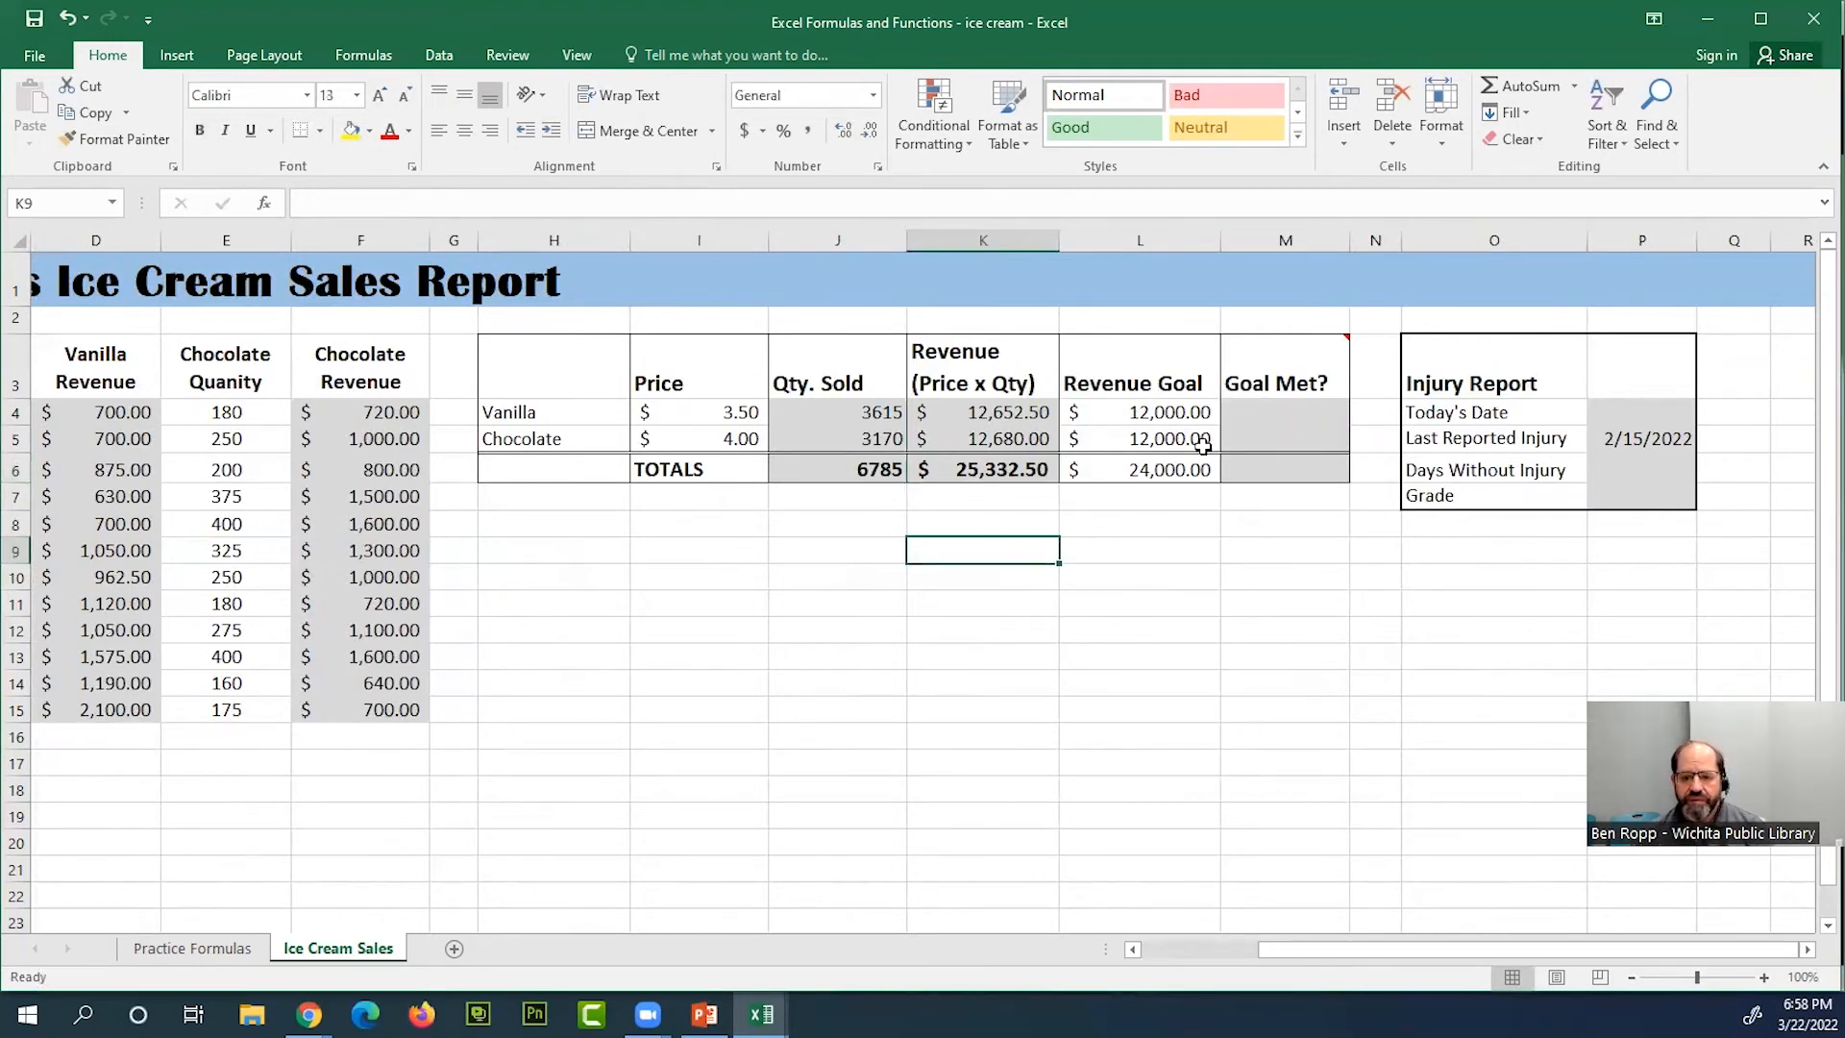
left_click(1313, 411)
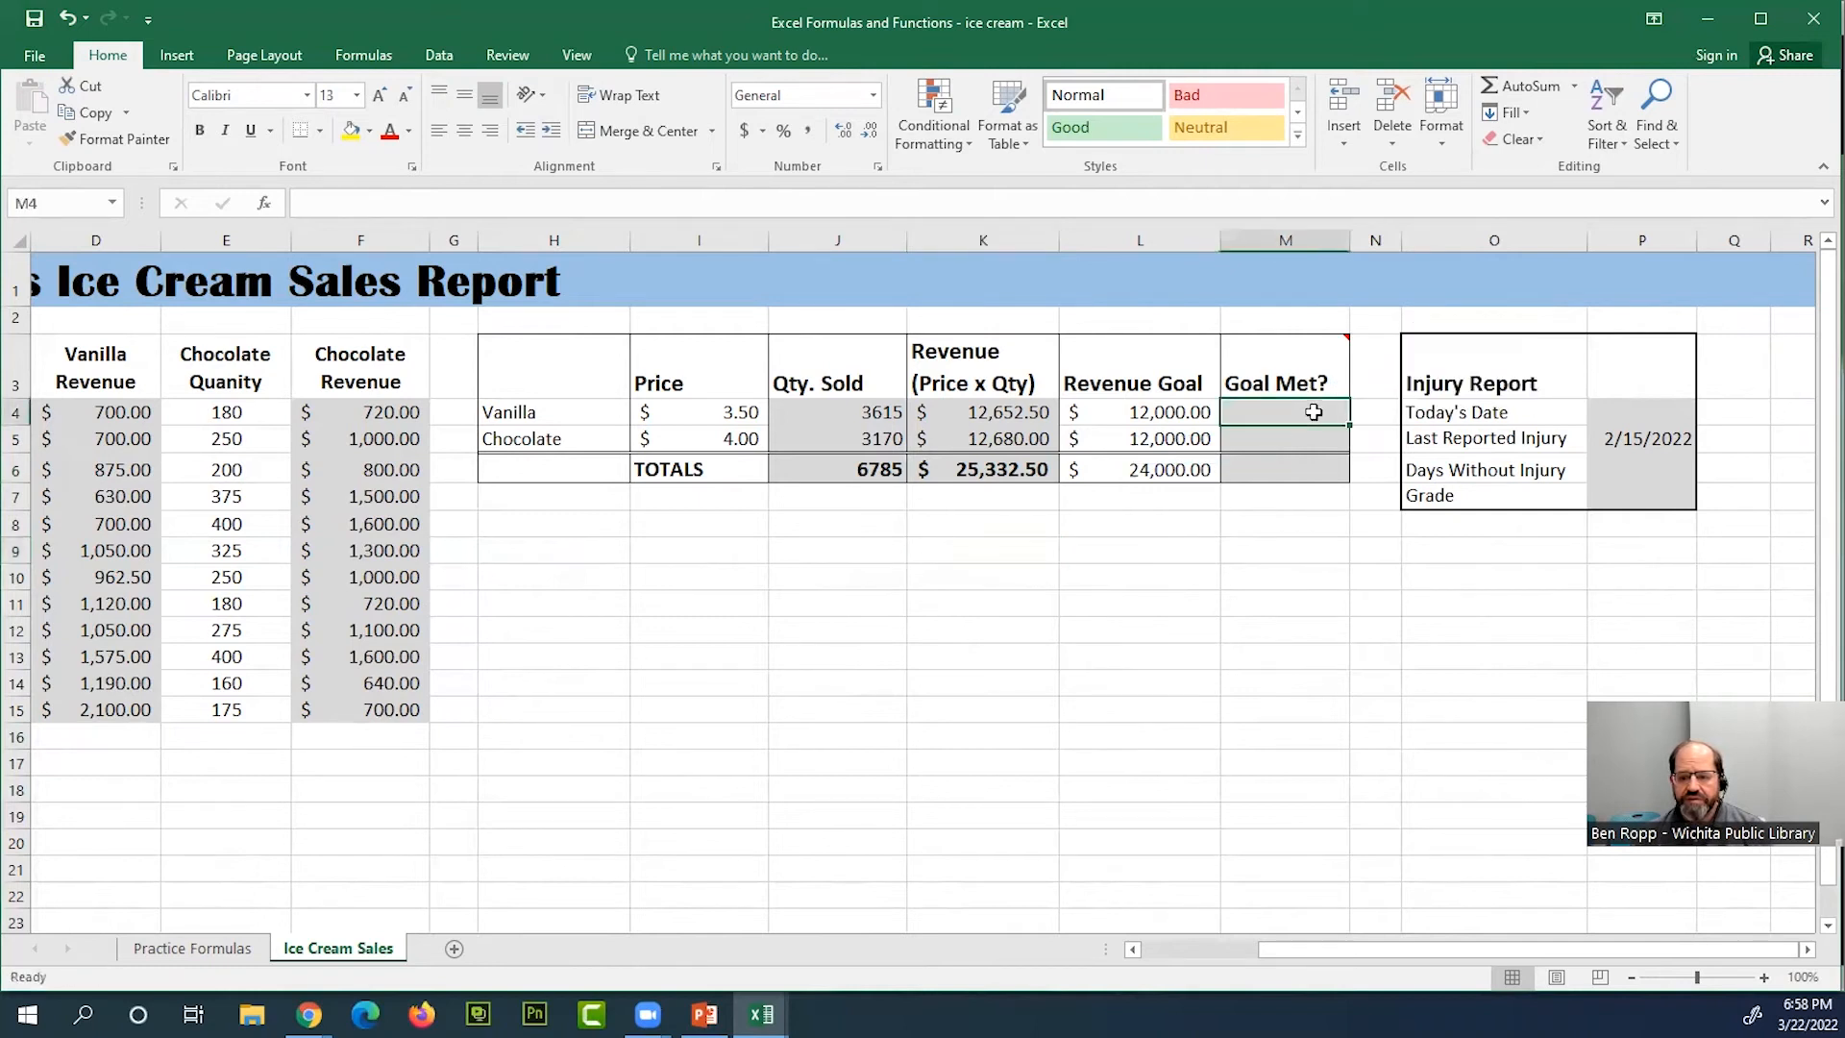
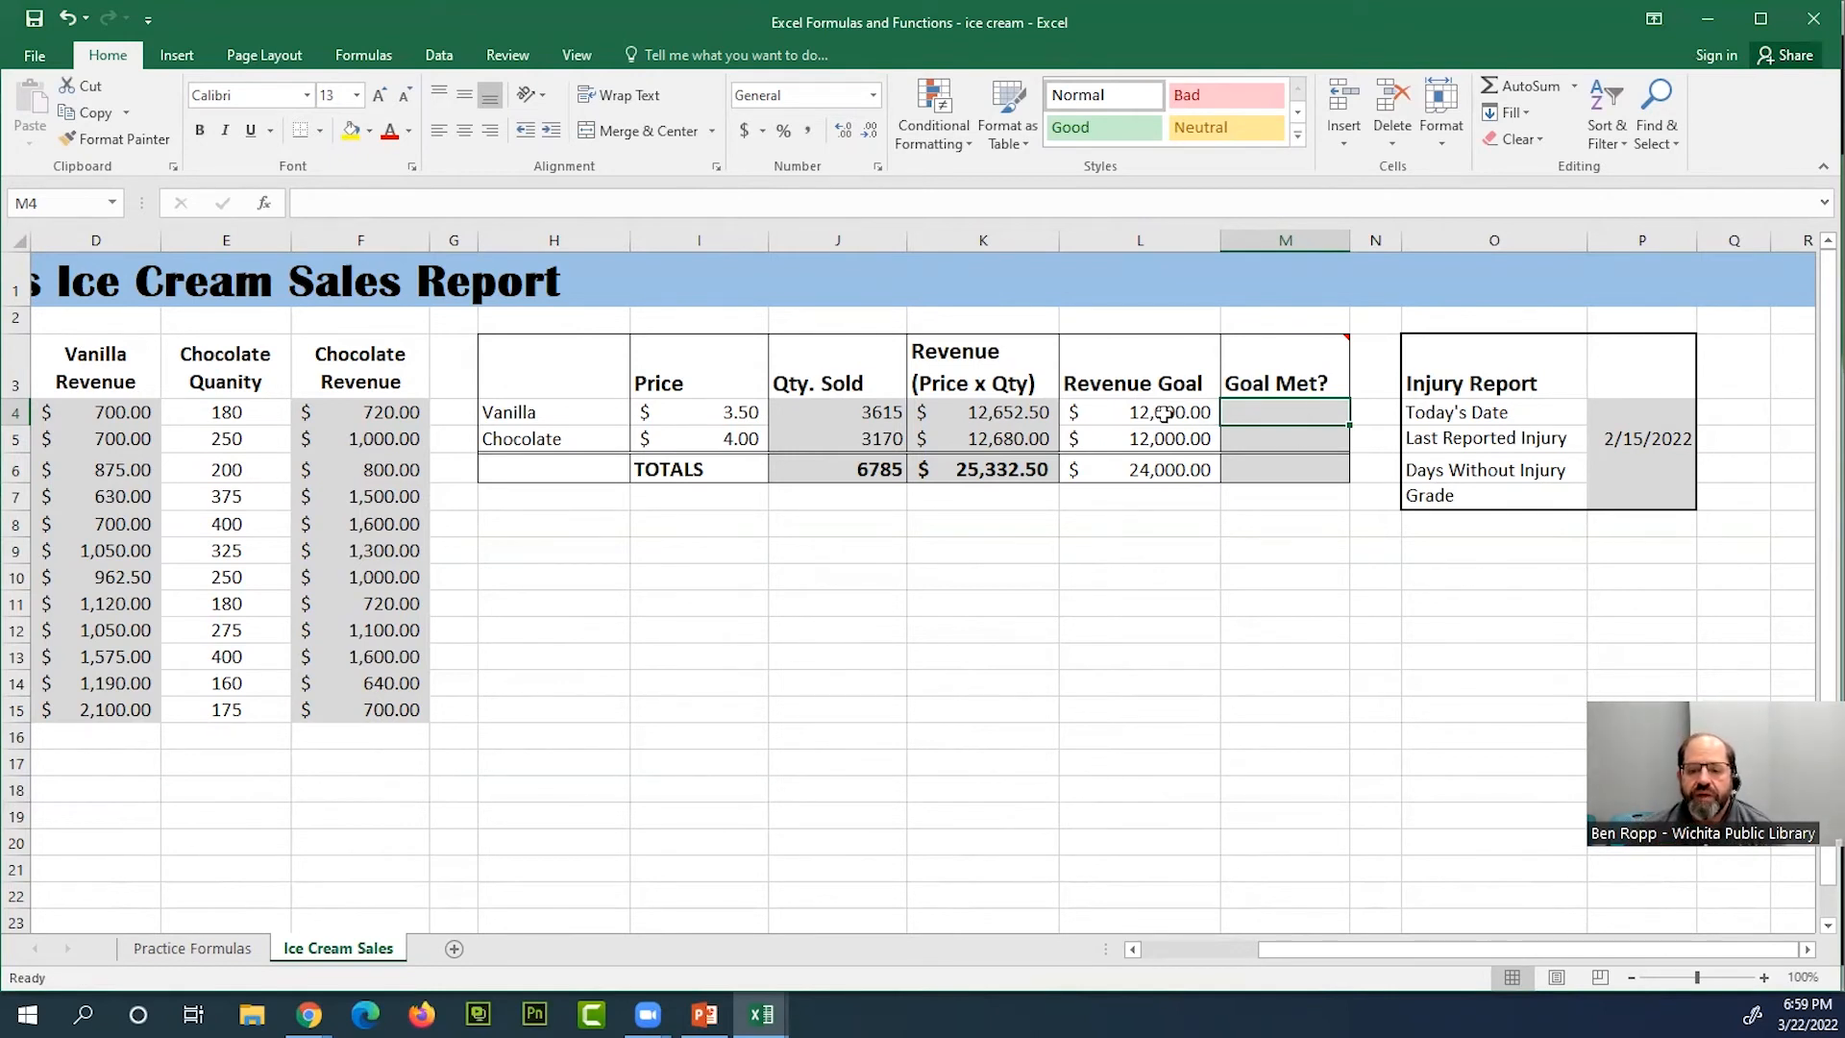
Compare the vanilla and chocolate revenues in K4:K5 with their revenue goals in L4:L5
left_click(1021, 413)
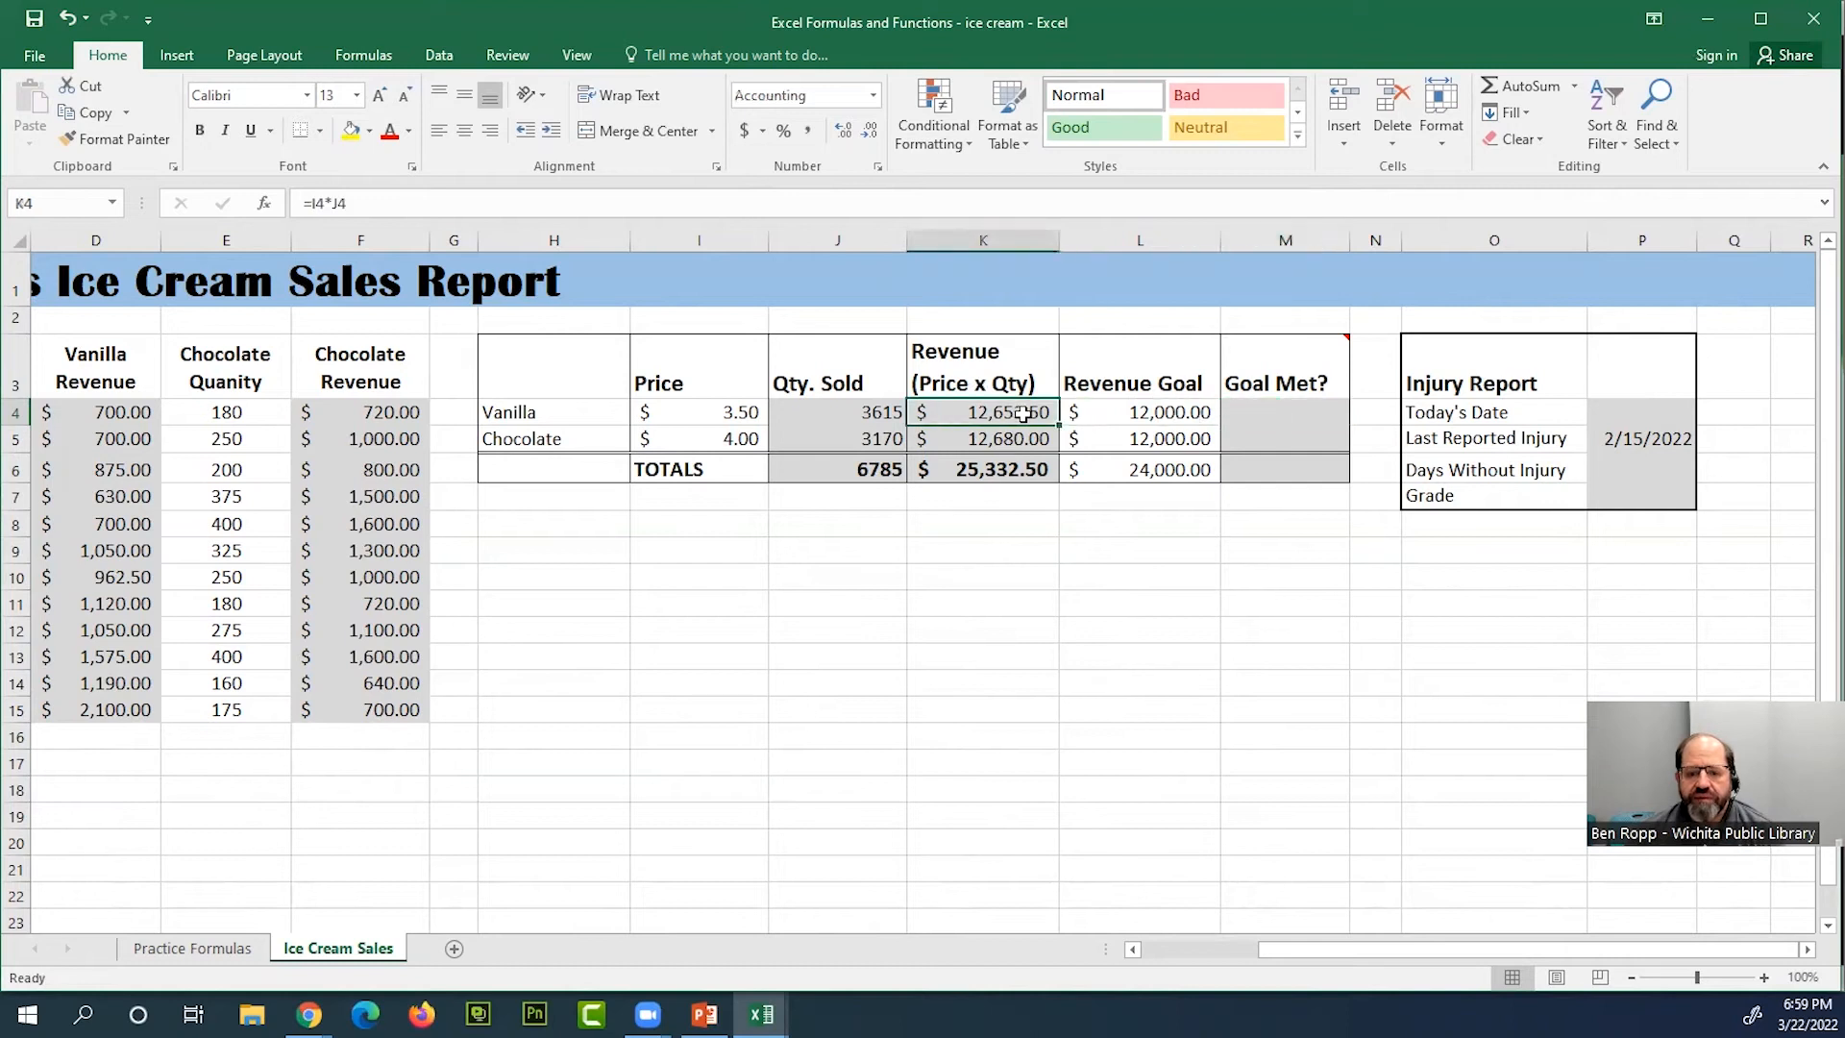
left_click(1086, 411)
left_click(1004, 413)
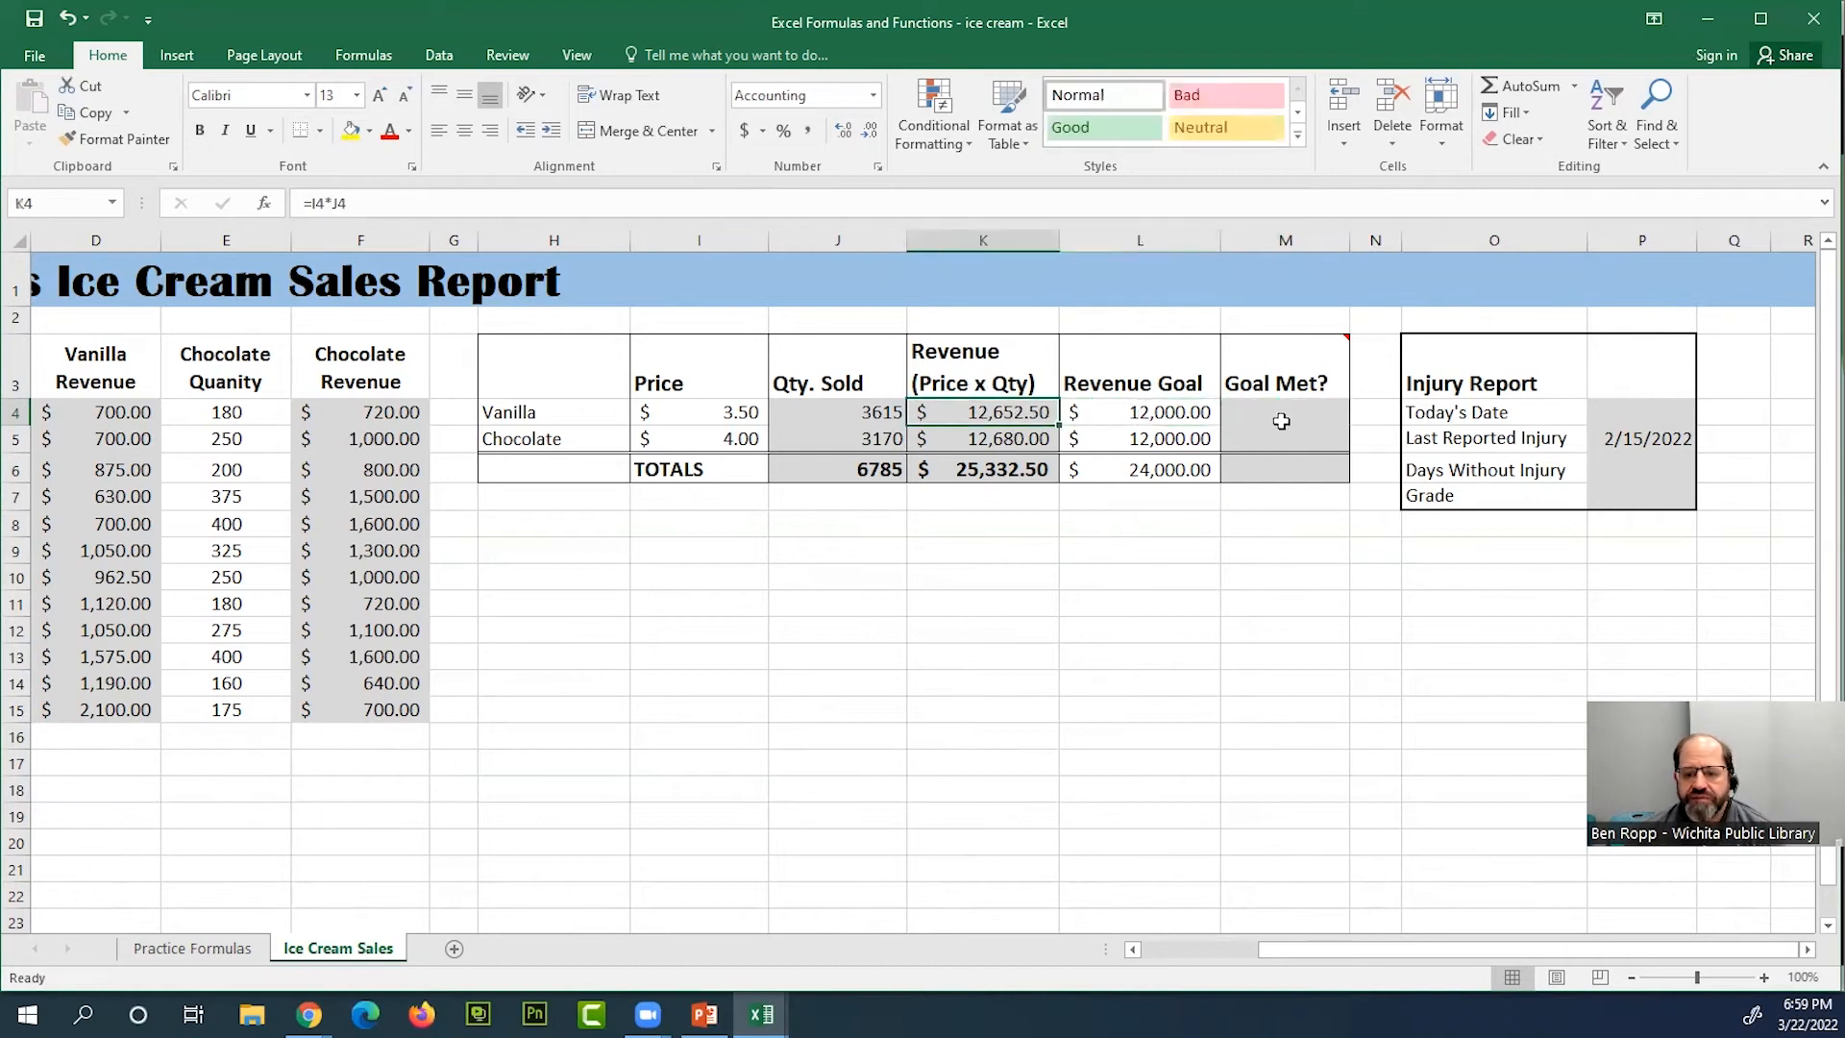
left_click(1287, 415)
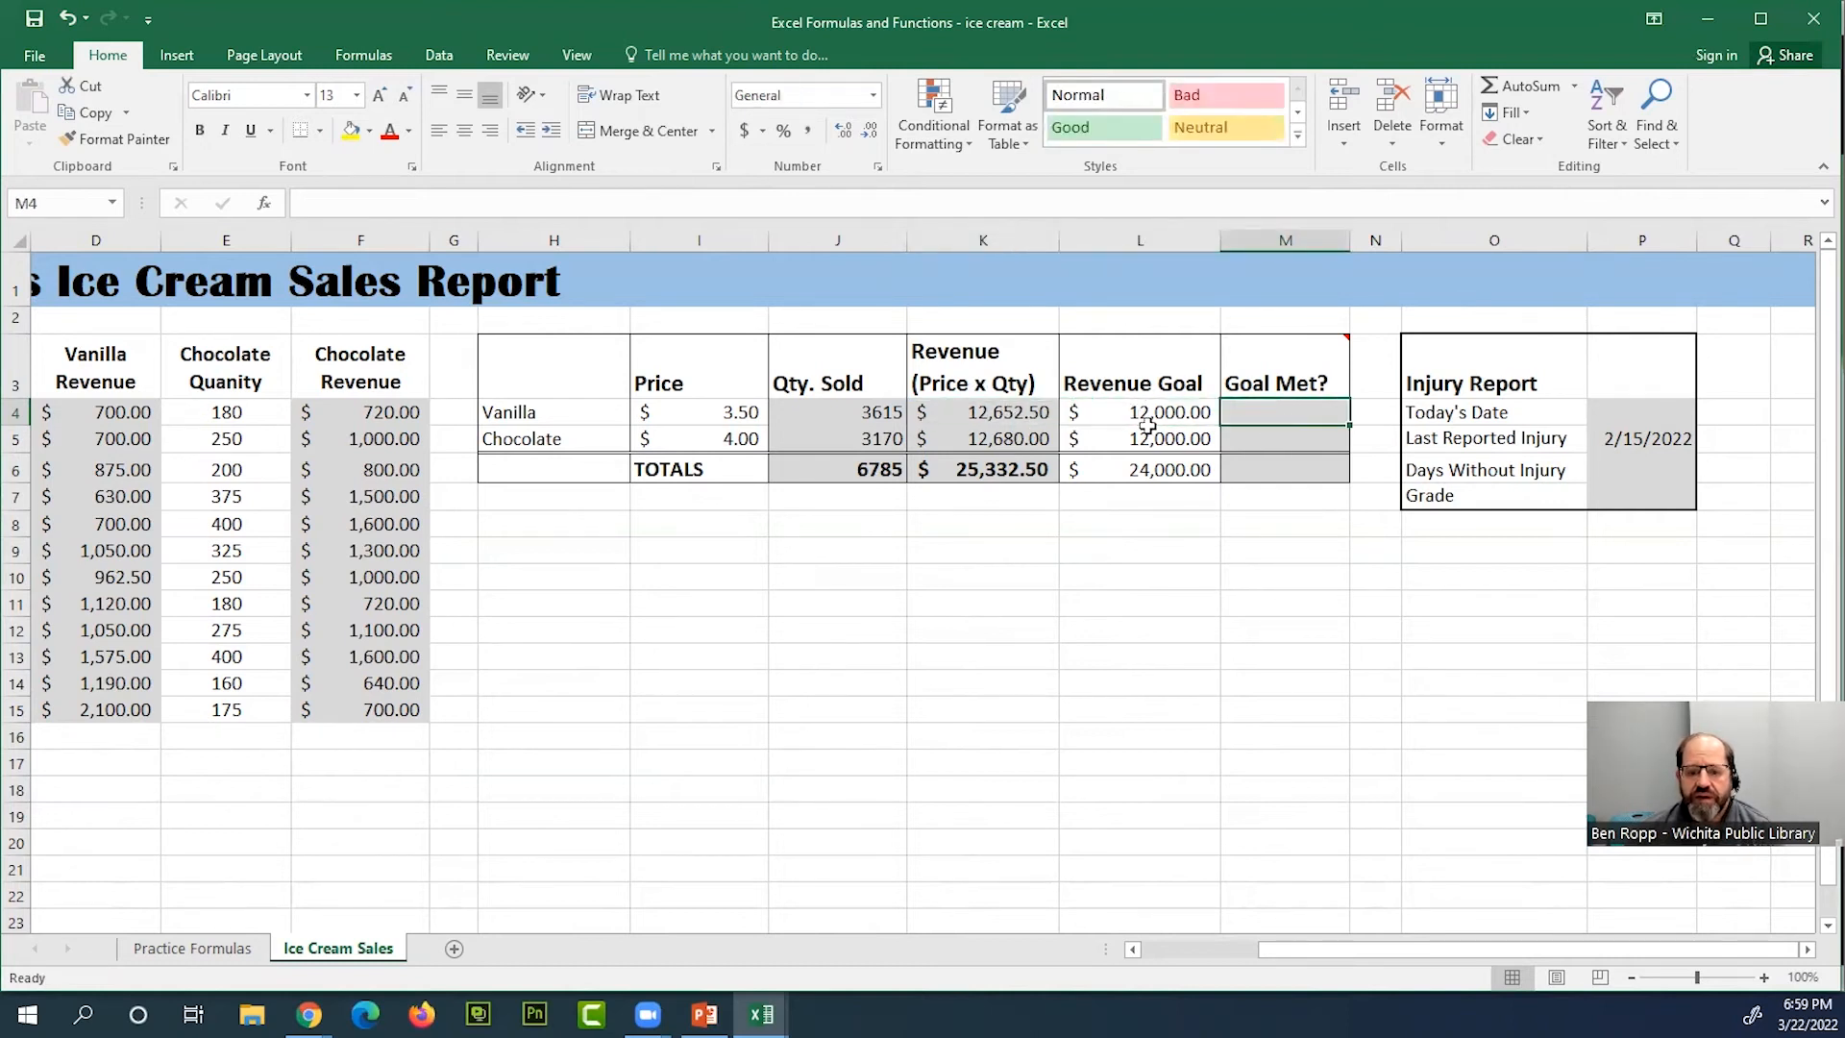
left_click(1015, 420)
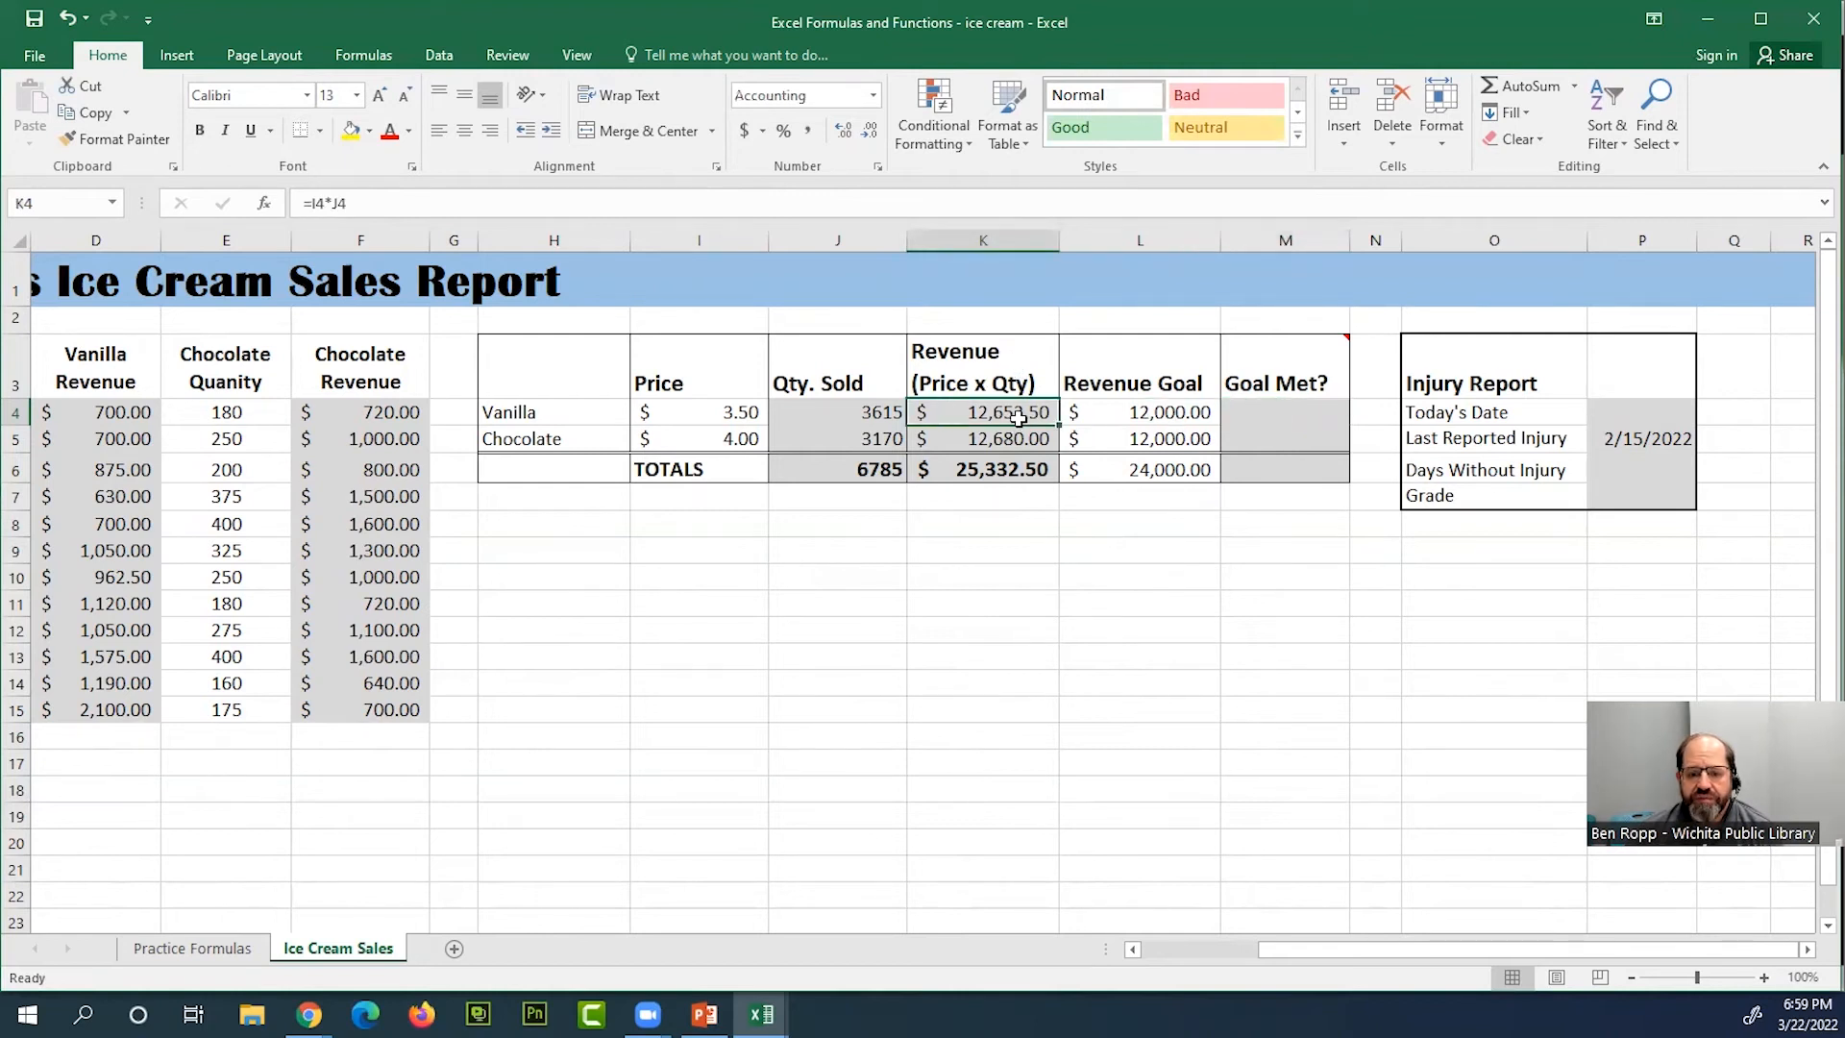
left_click(995, 440)
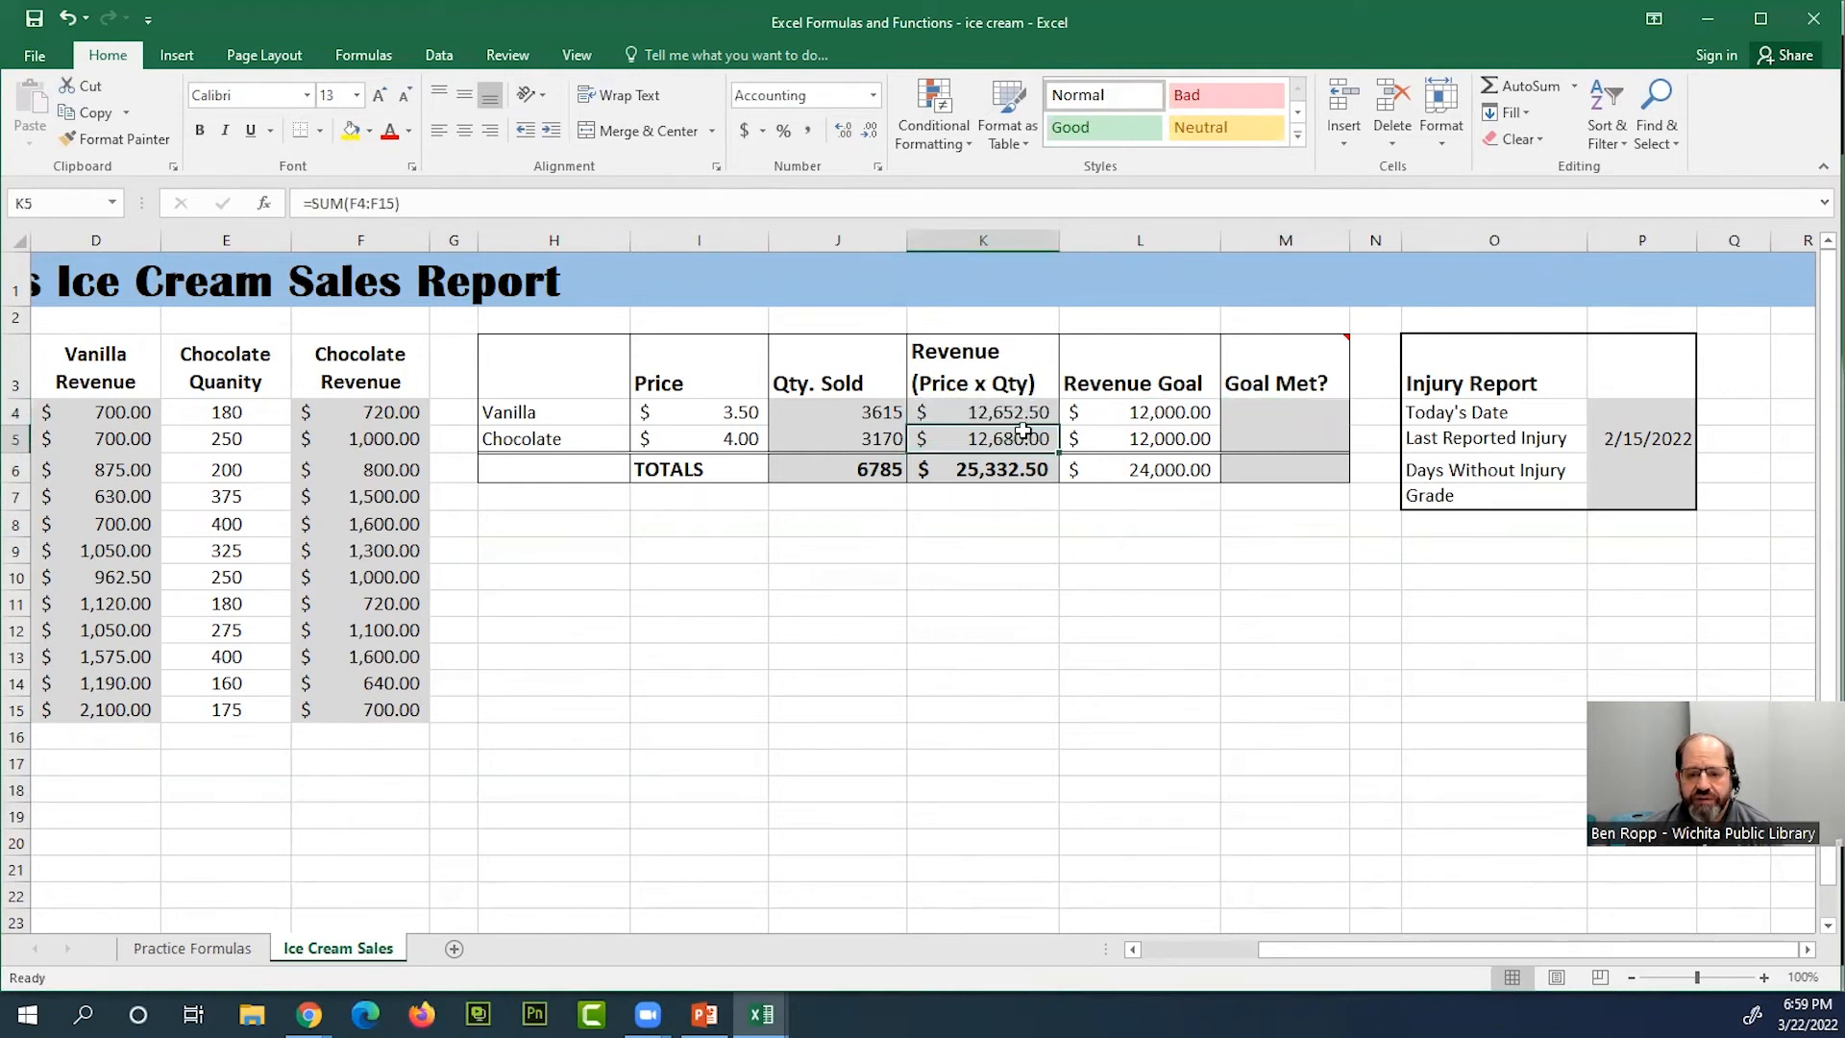
left_click(1022, 408)
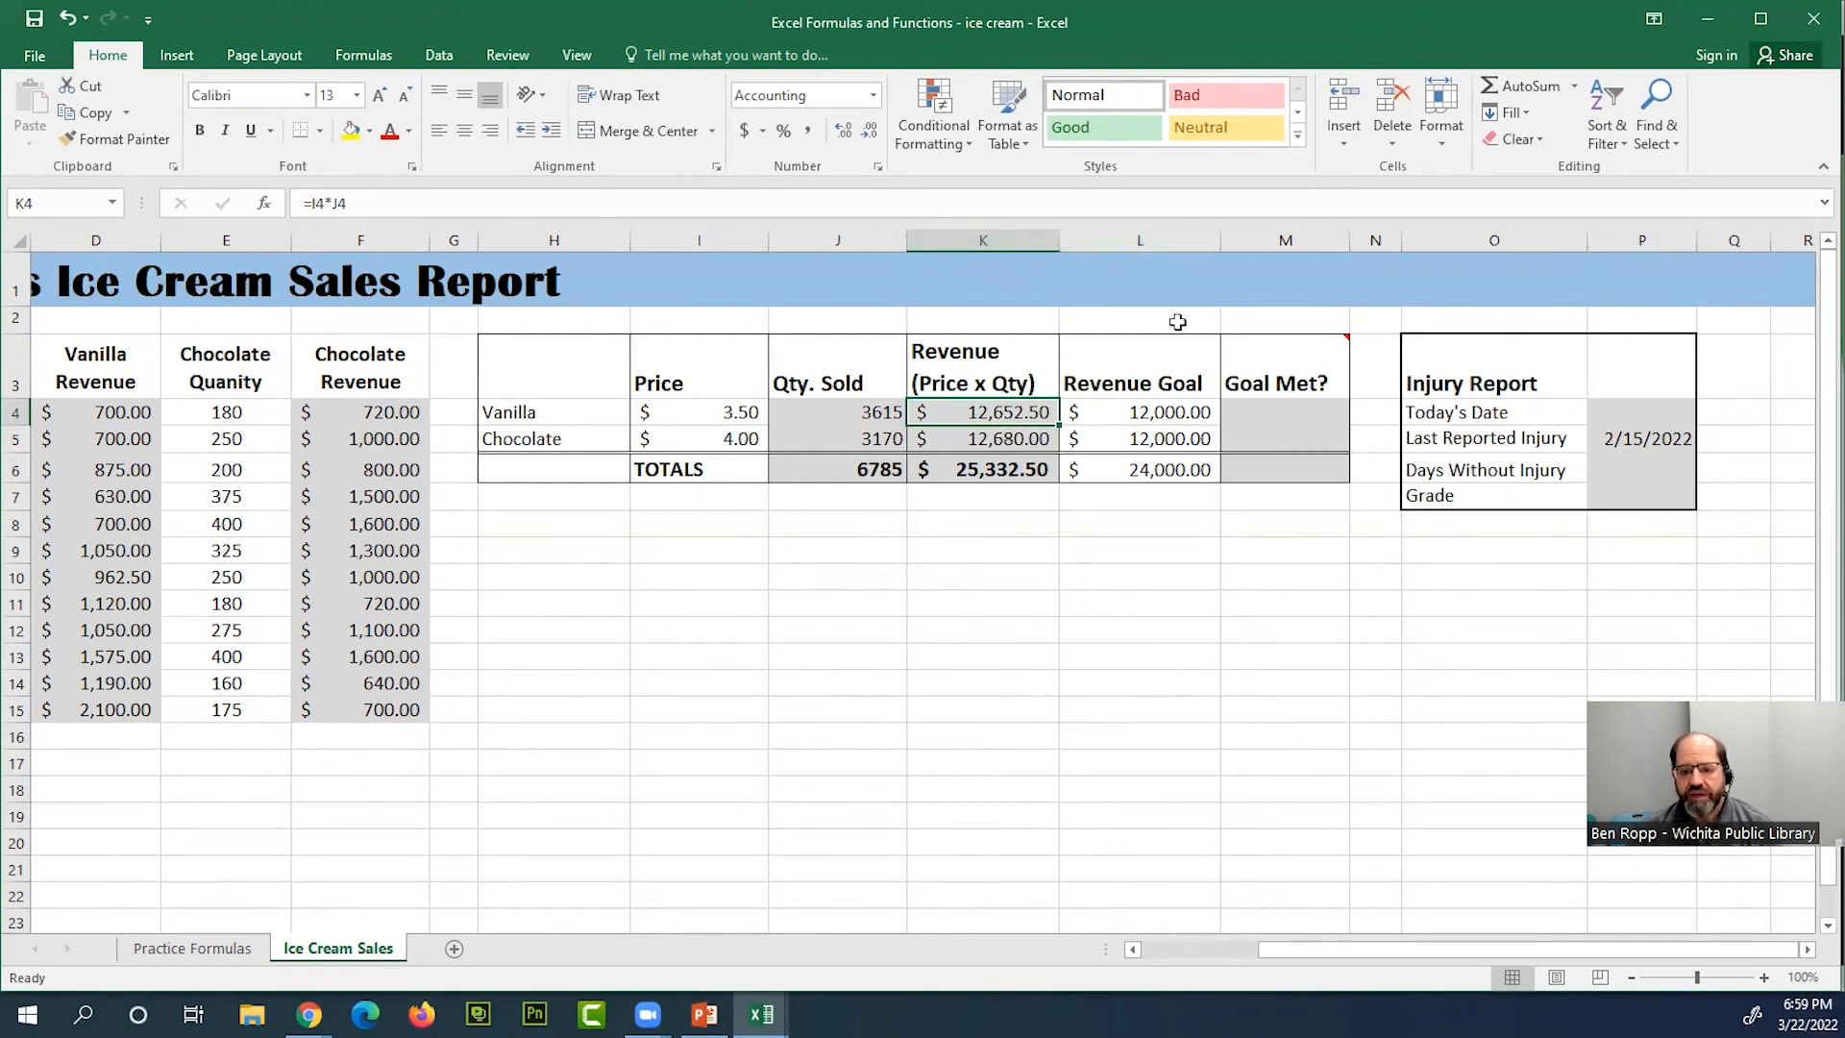
left_click(1172, 408)
left_click(1170, 441)
left_click(1170, 411)
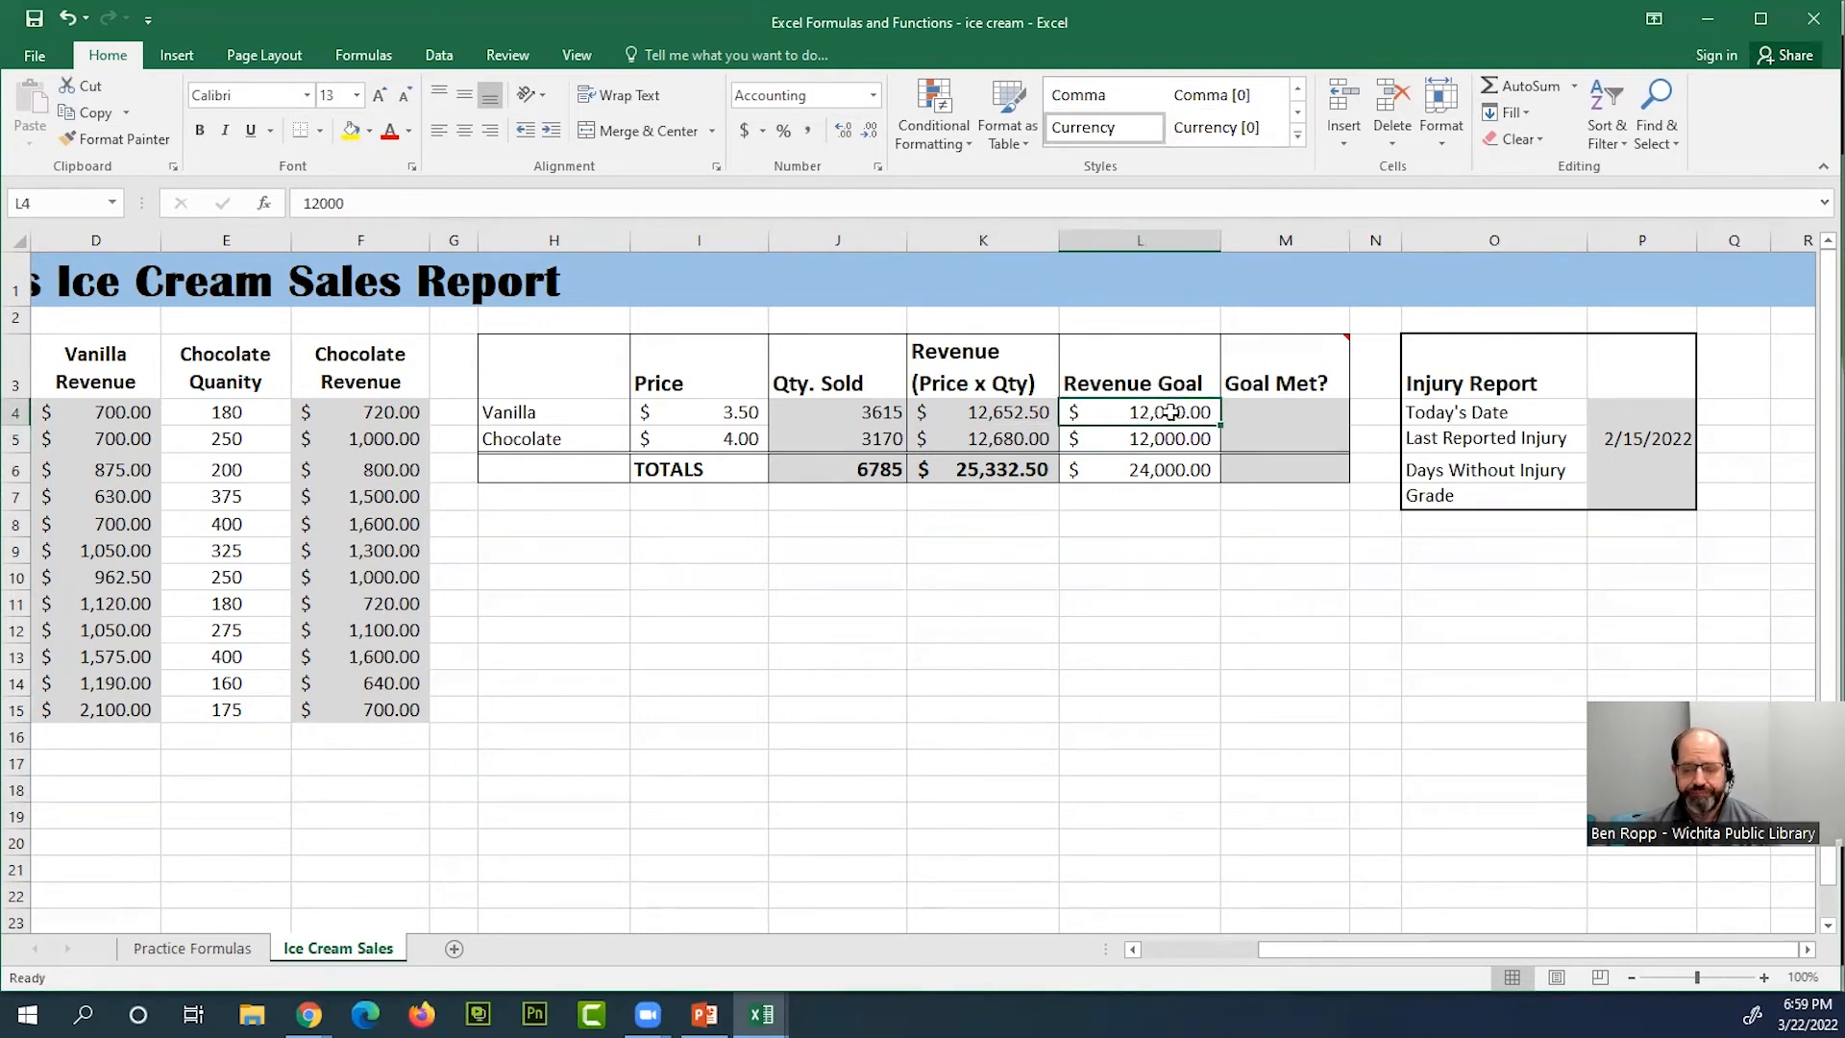
left_click(1184, 448)
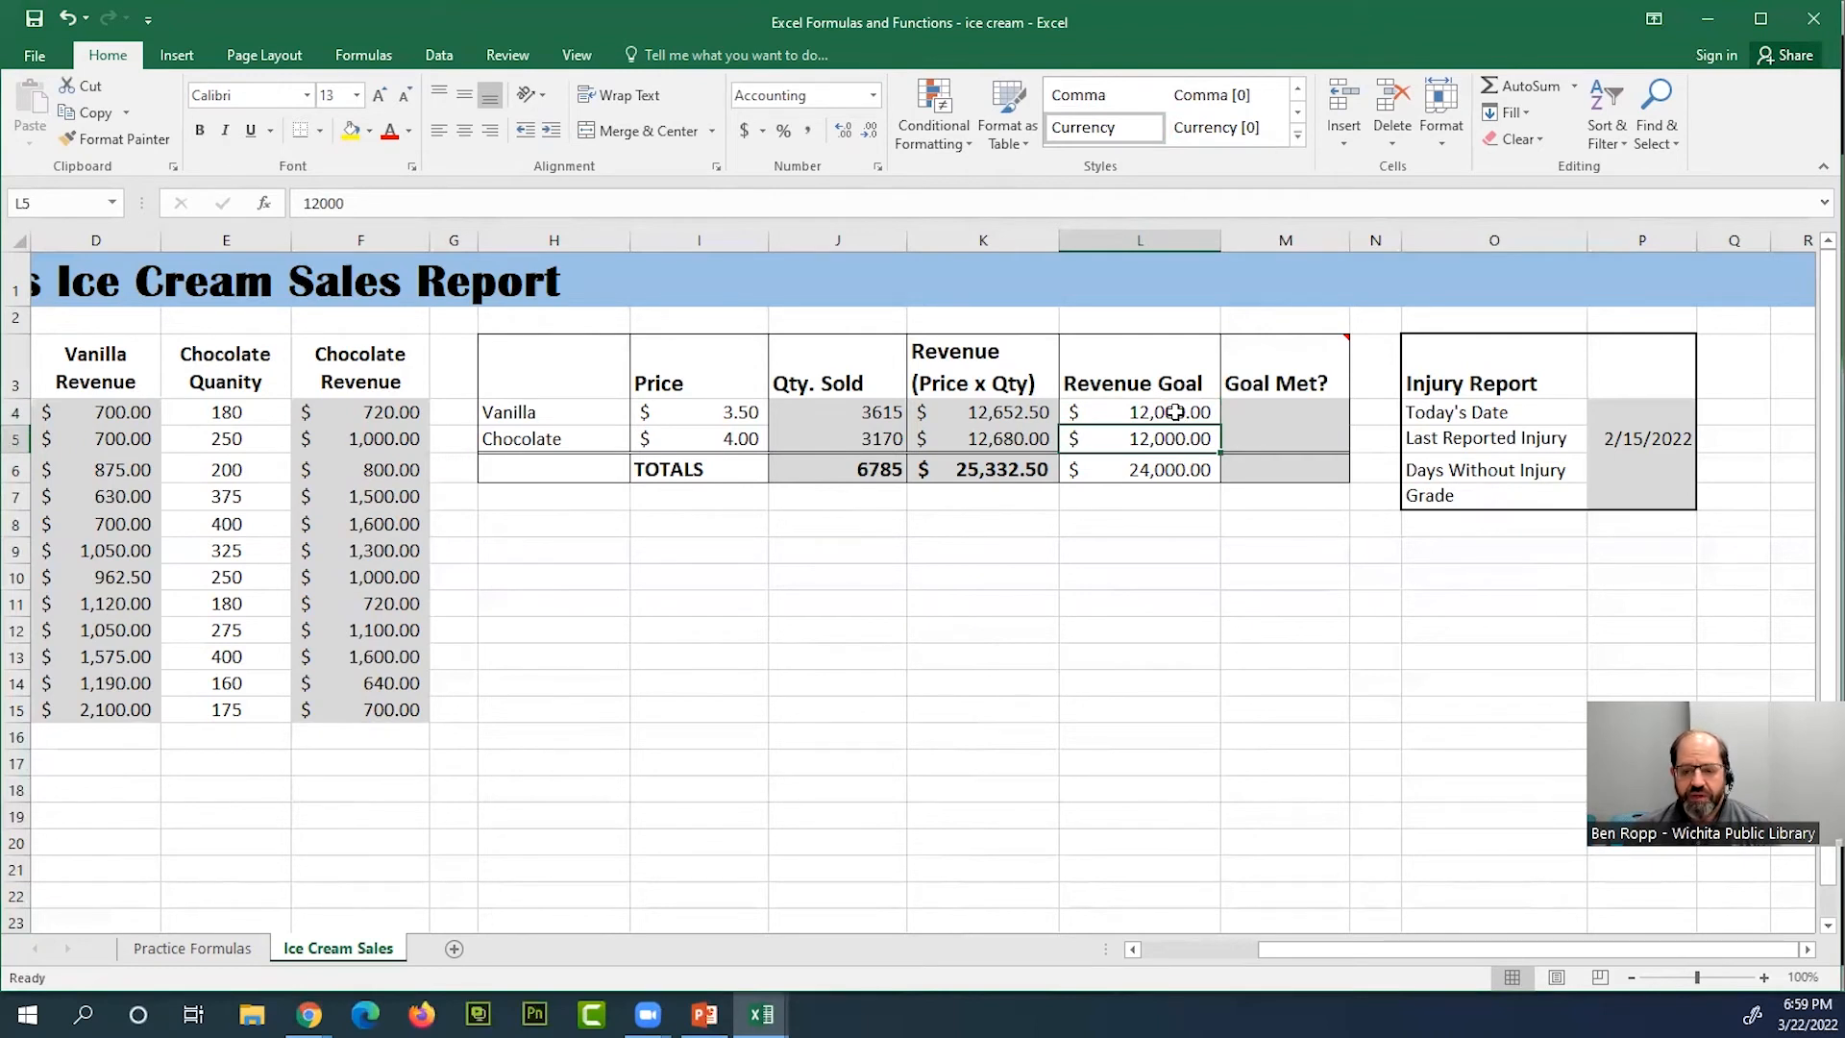
Search for "if" among the functions and insert the IF function in the vanilla row's Goal Met? cell M4, keeping the summary table uncovered
left_click(1297, 410)
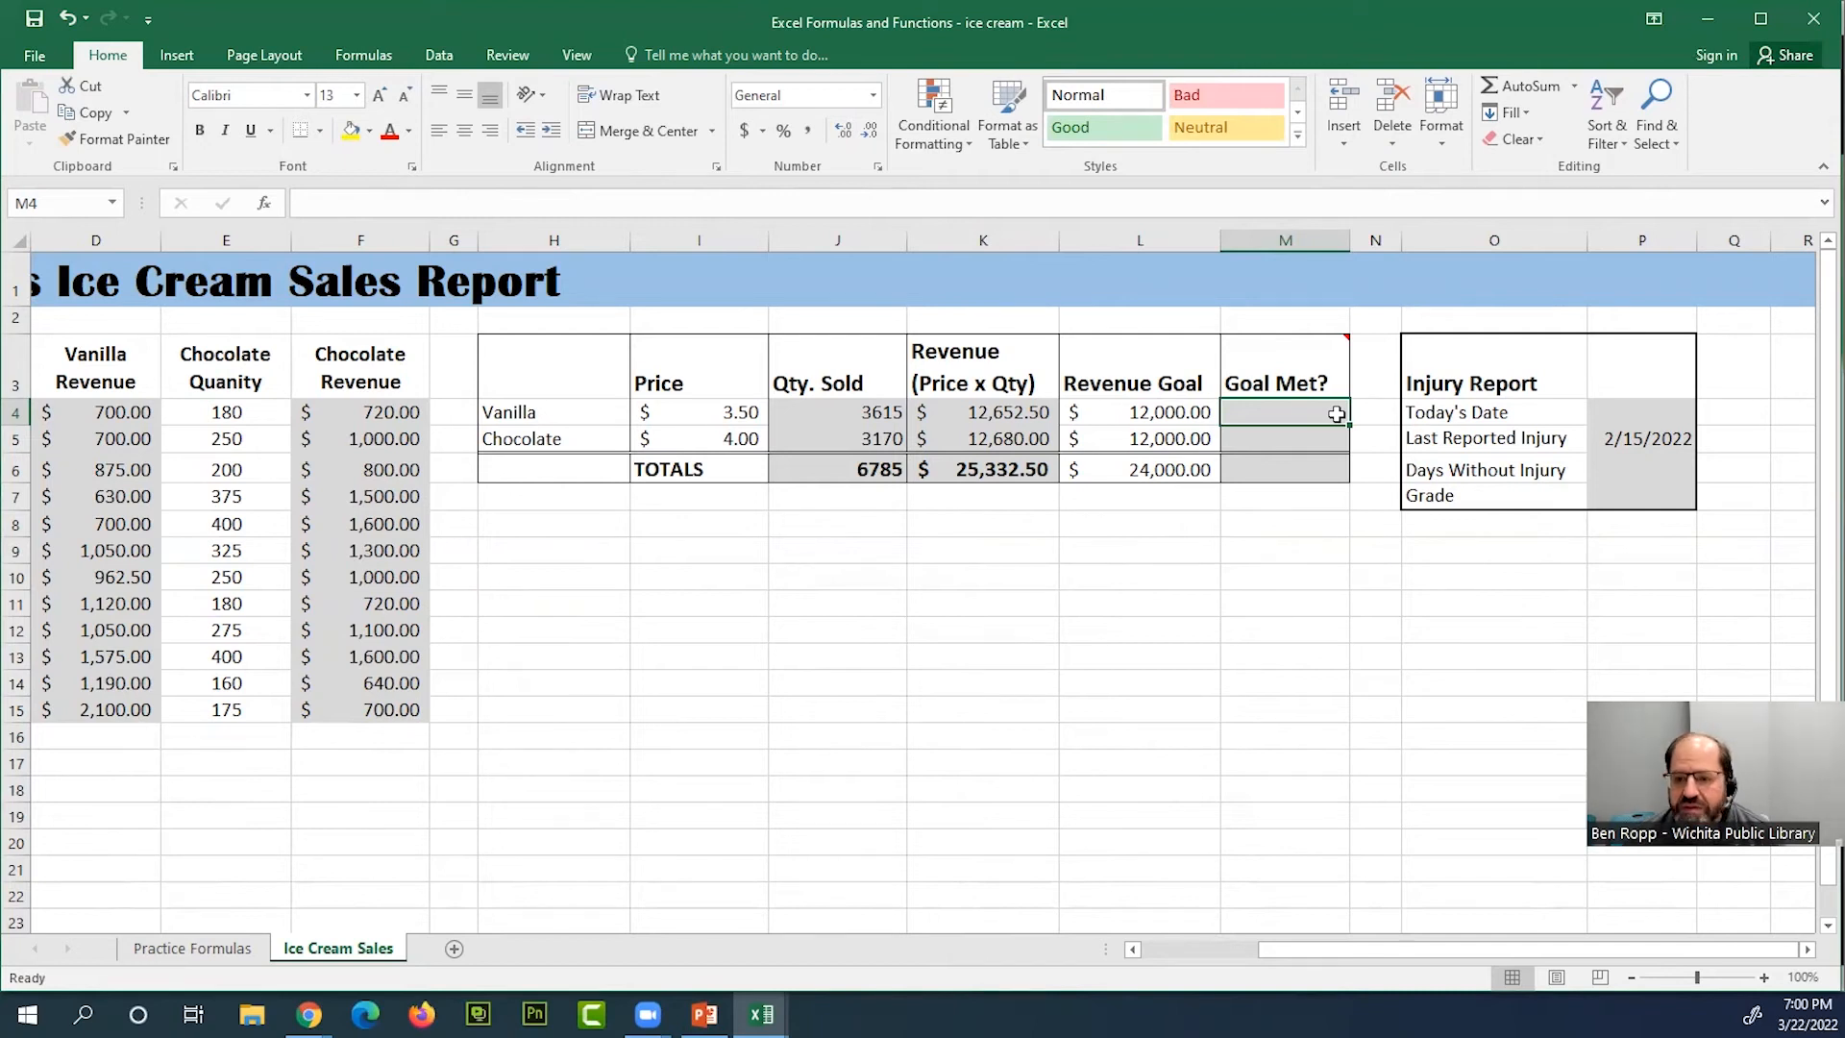
left_click(1577, 89)
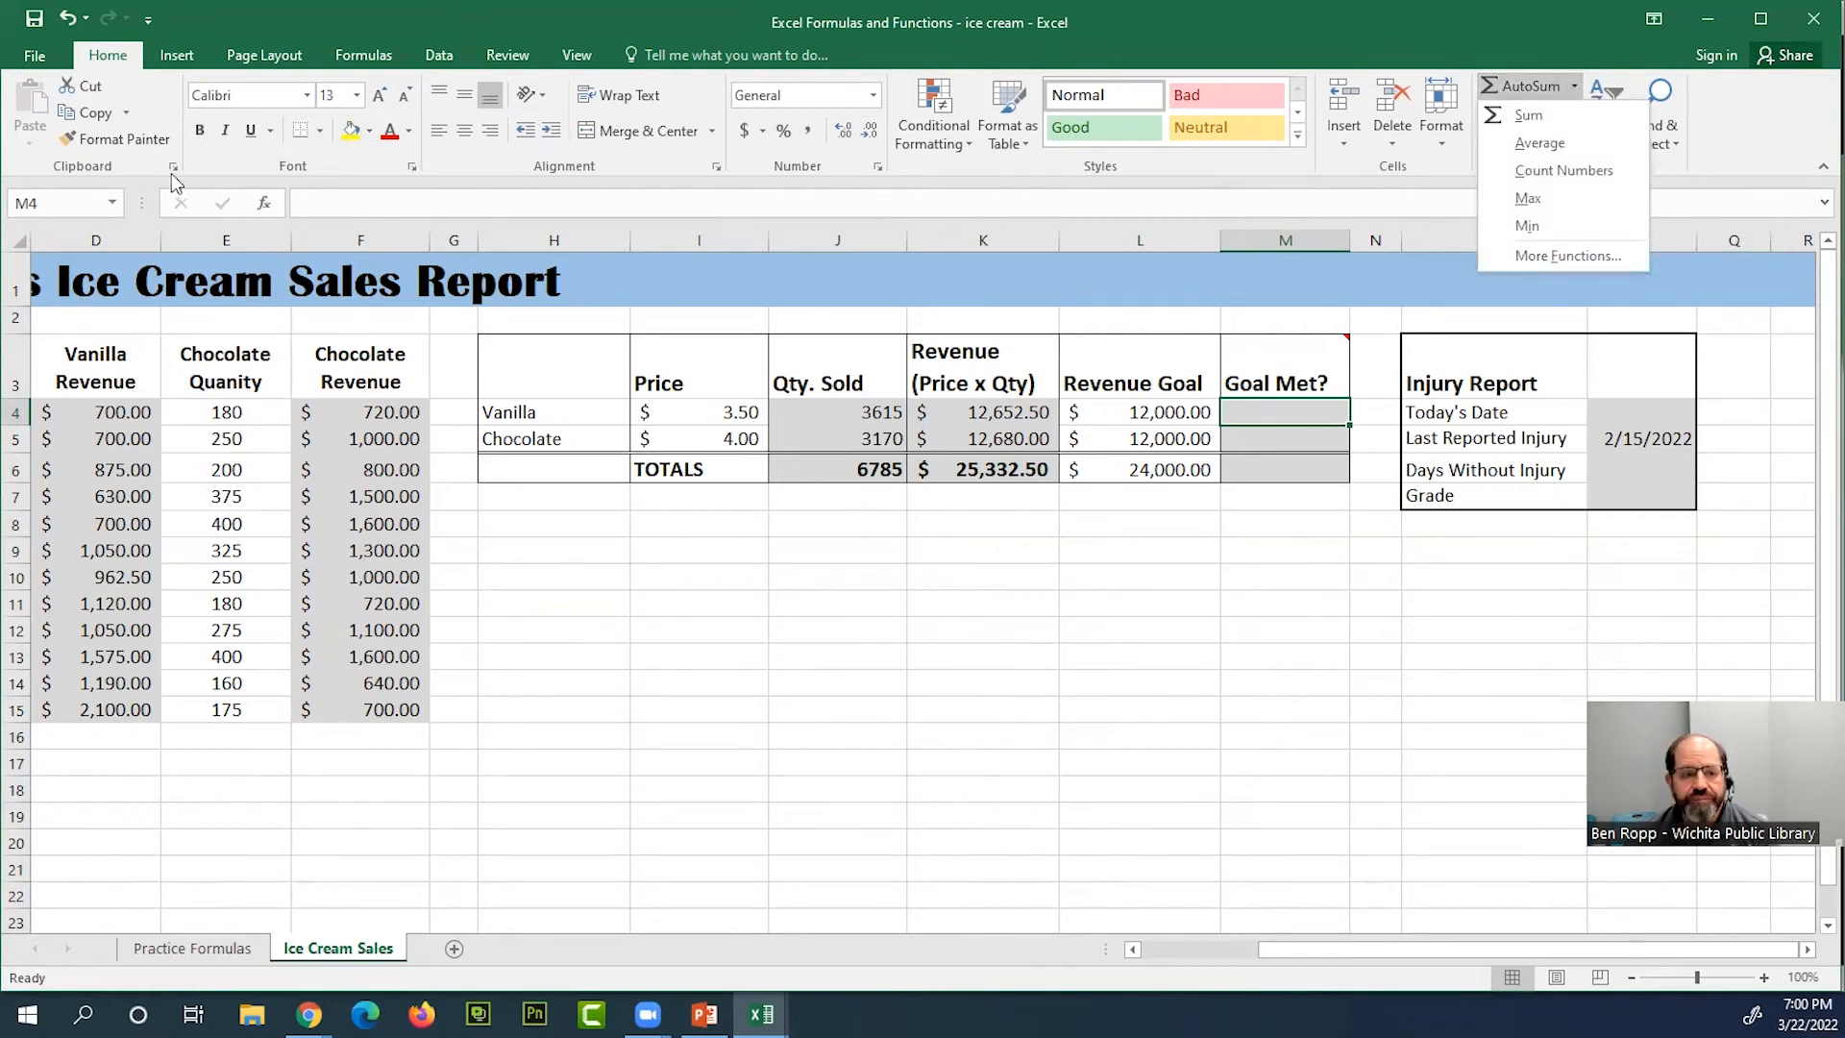
left_click(1575, 256)
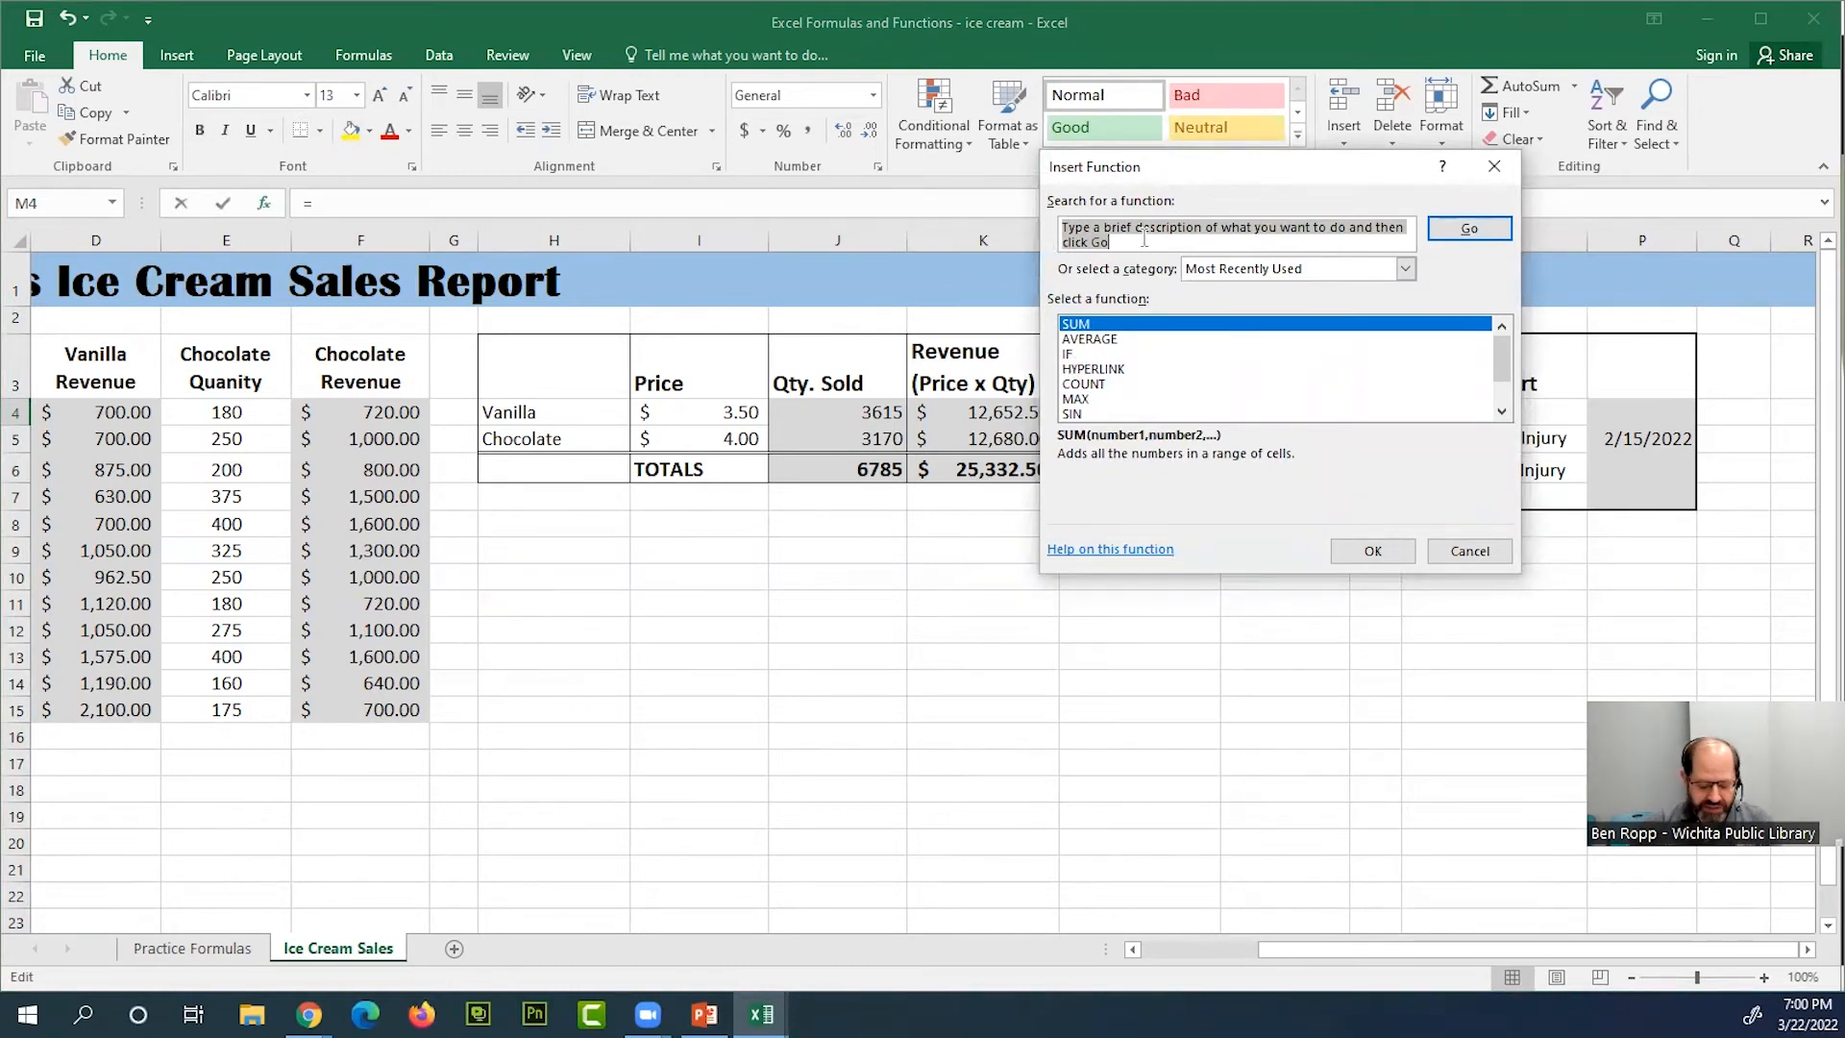
type("if")
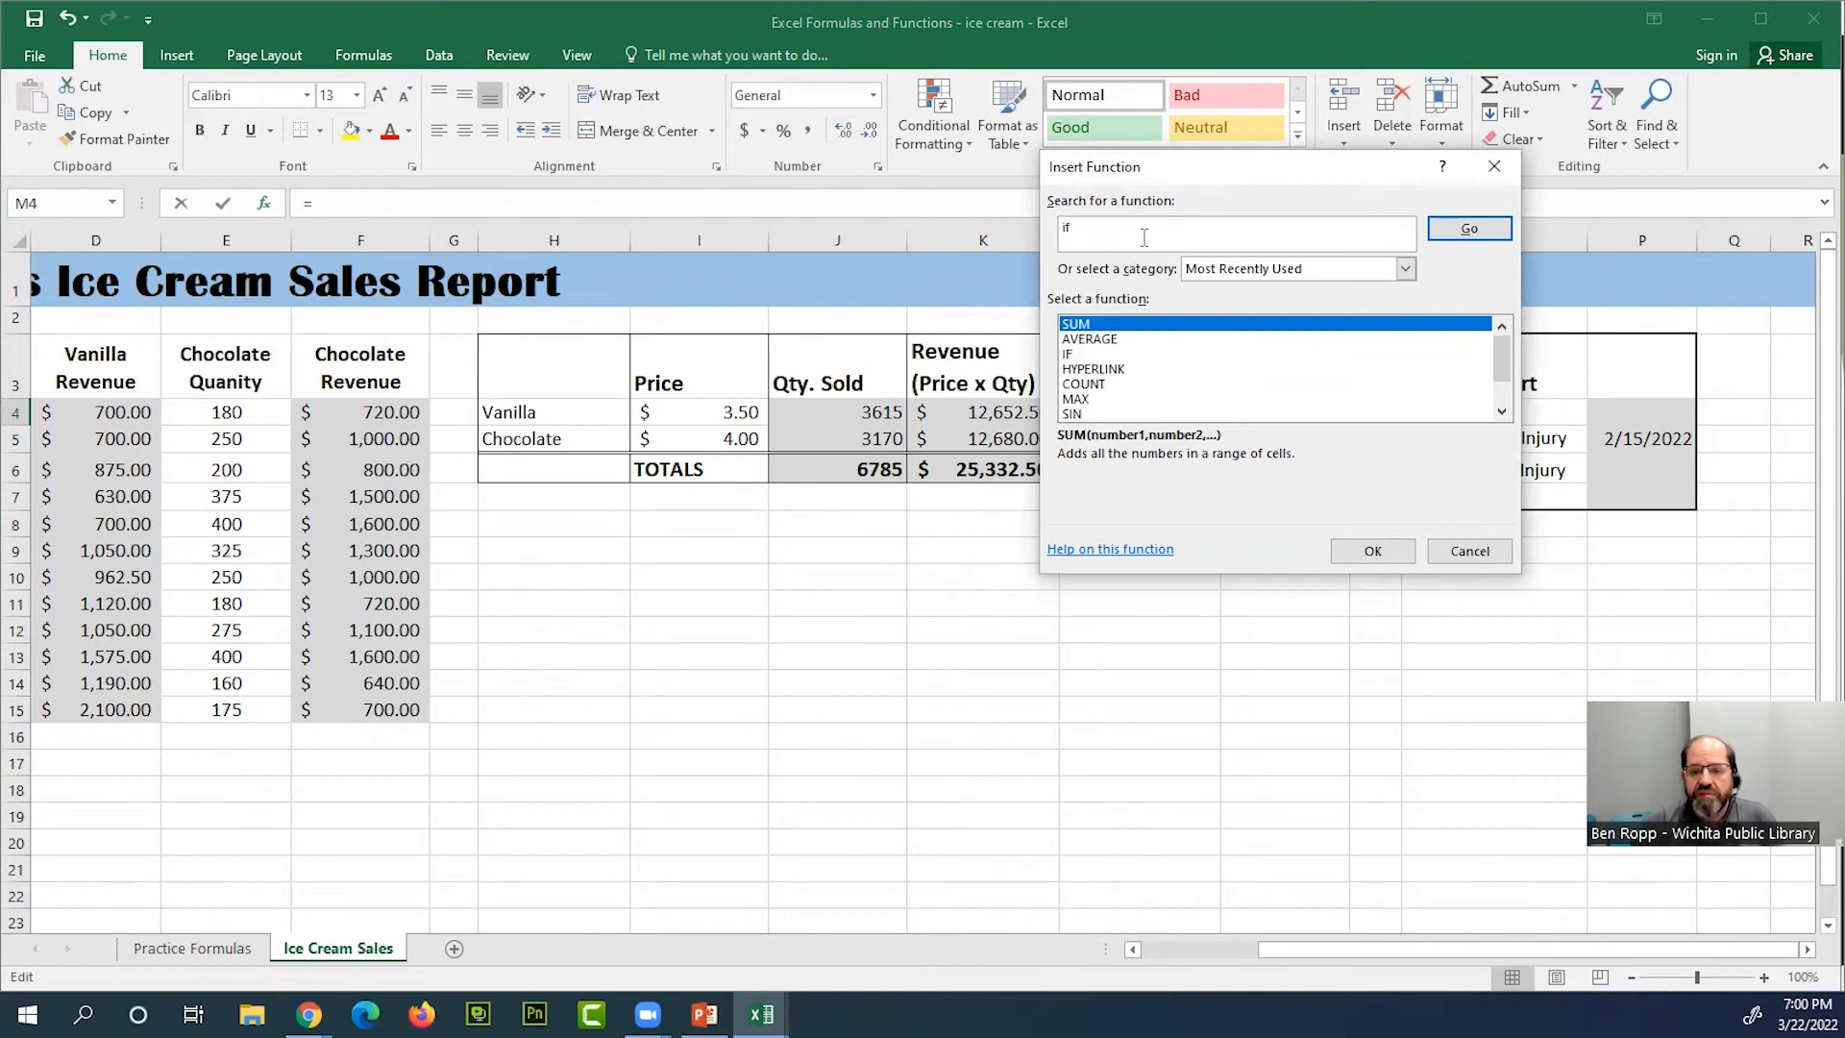
left_click(1469, 230)
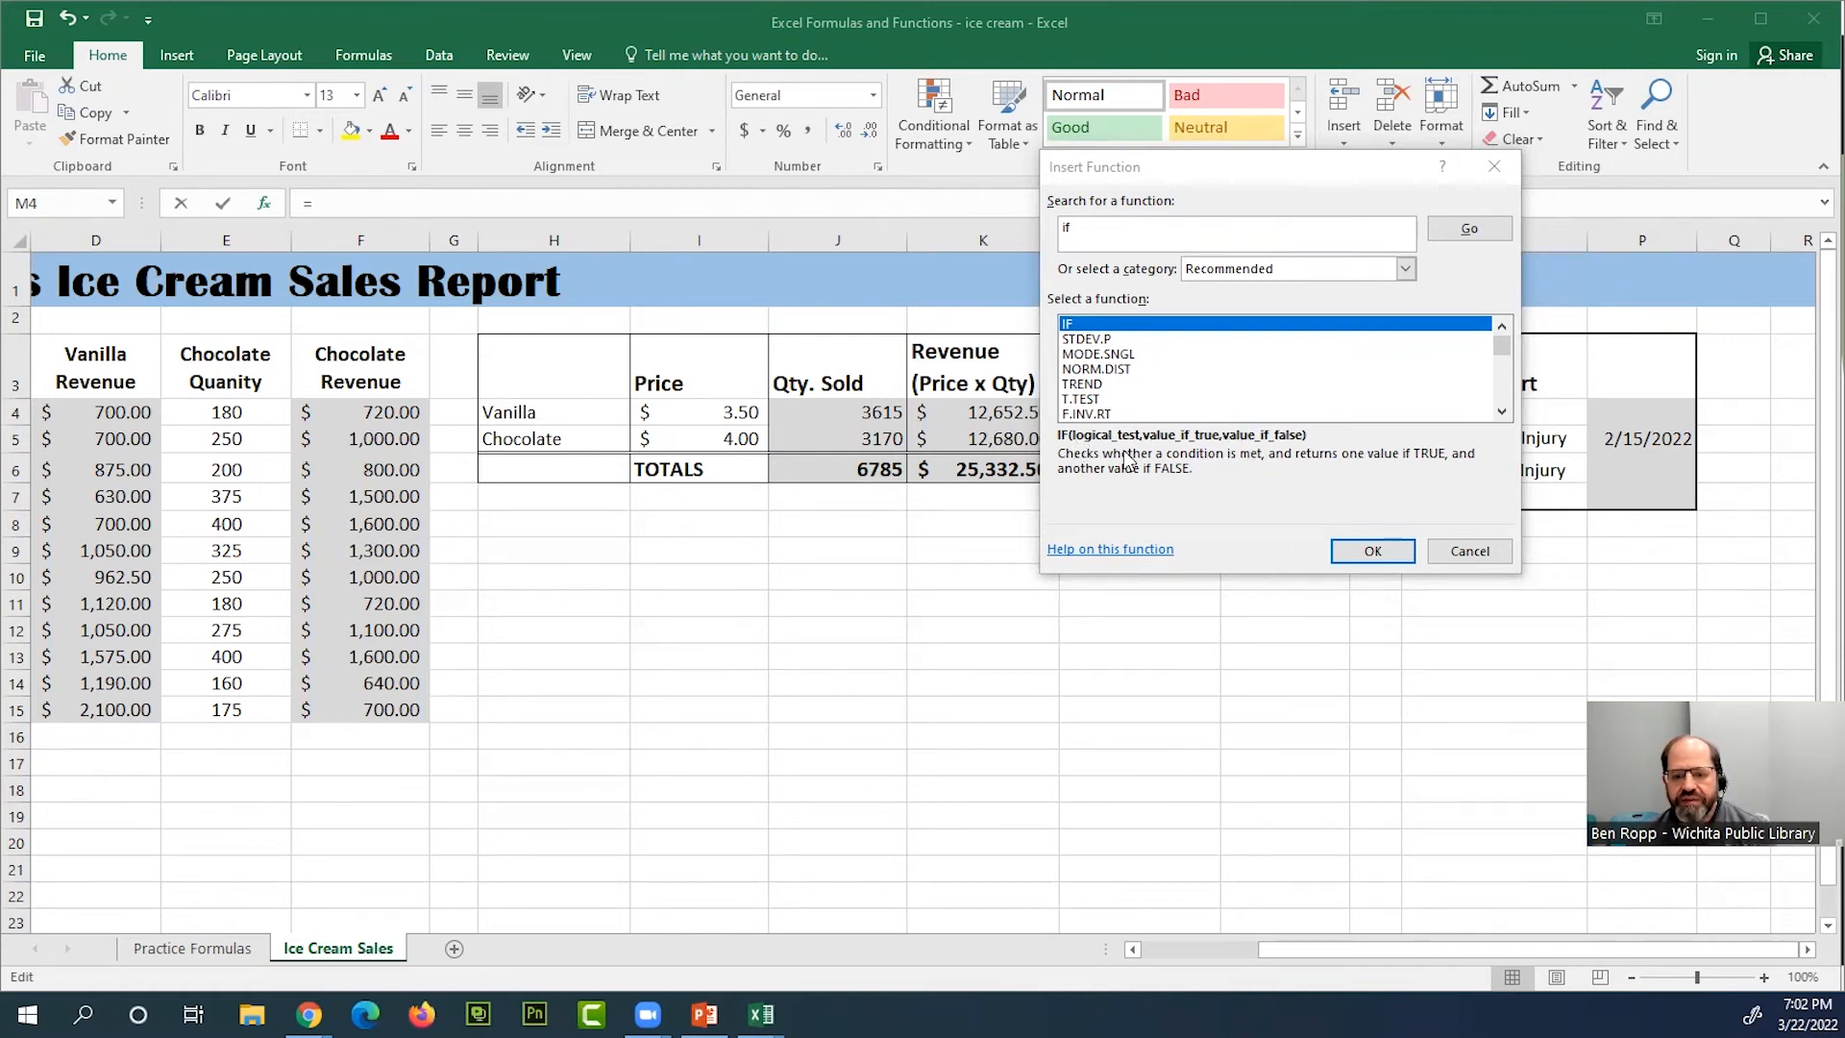
left_click(1375, 553)
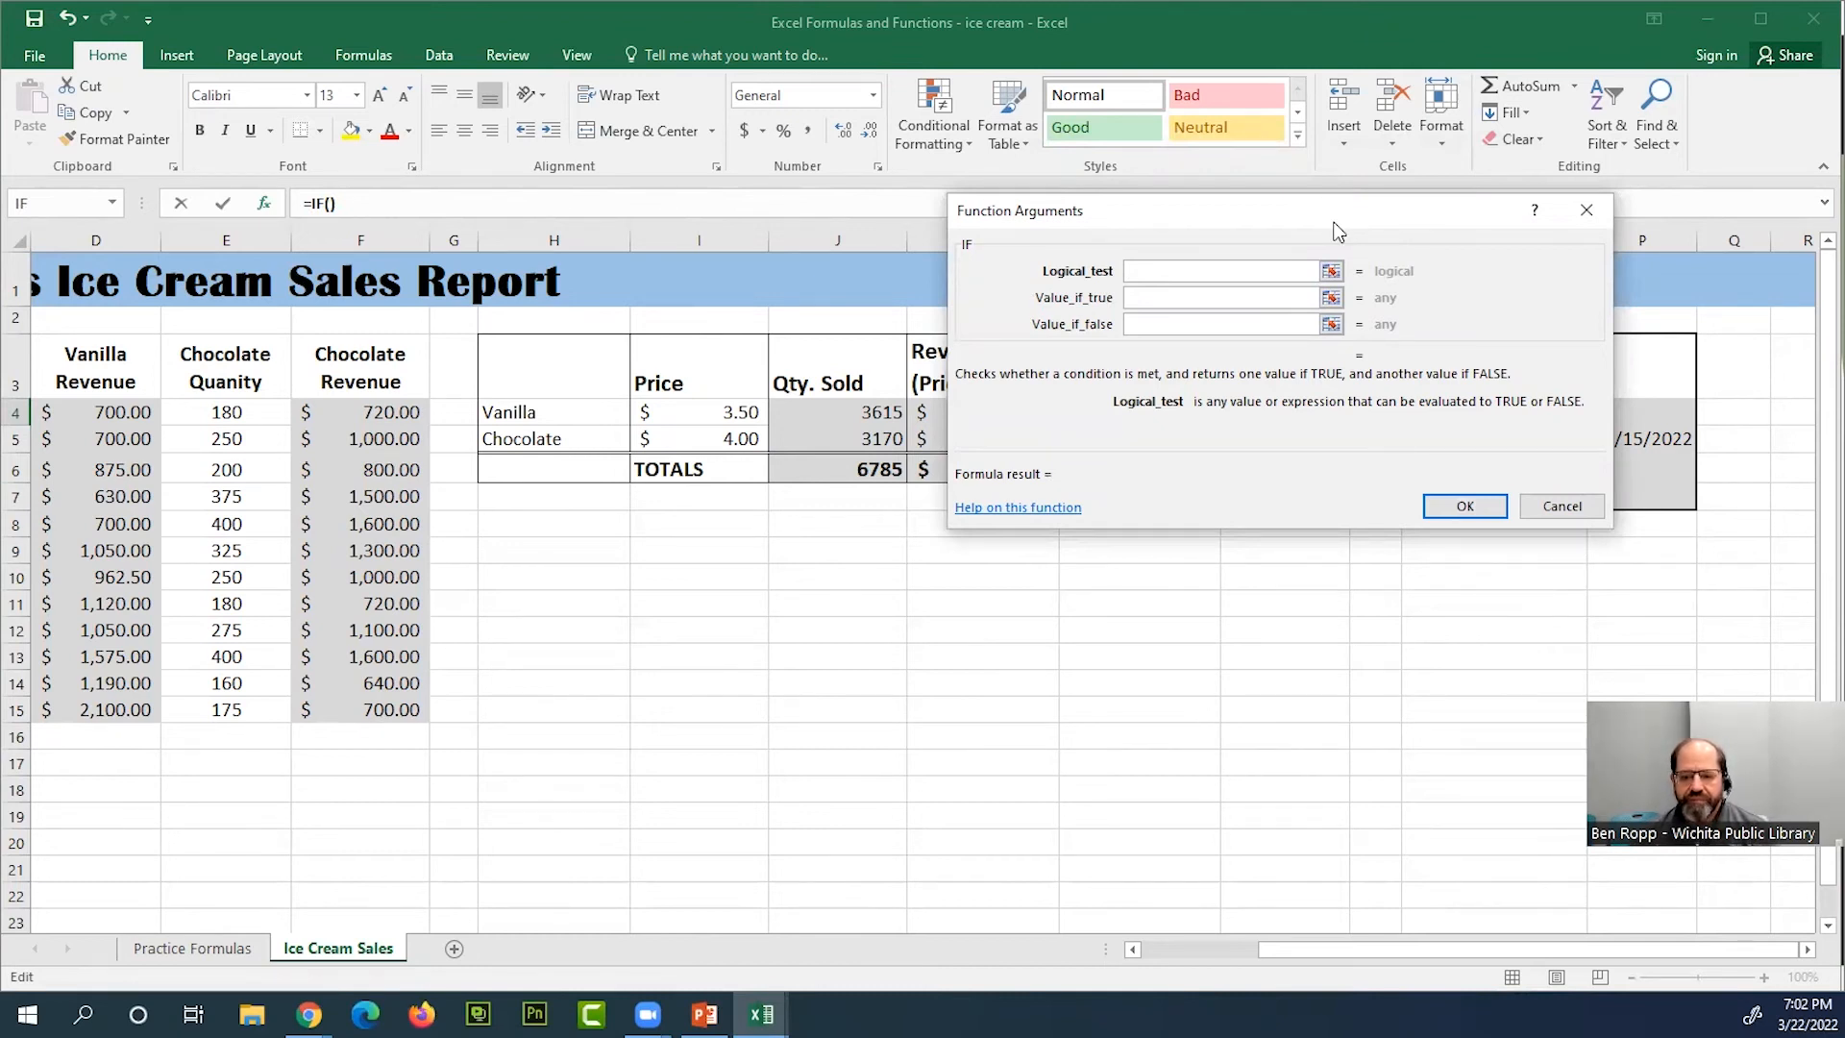
left_click_drag(1333, 231, 1113, 536)
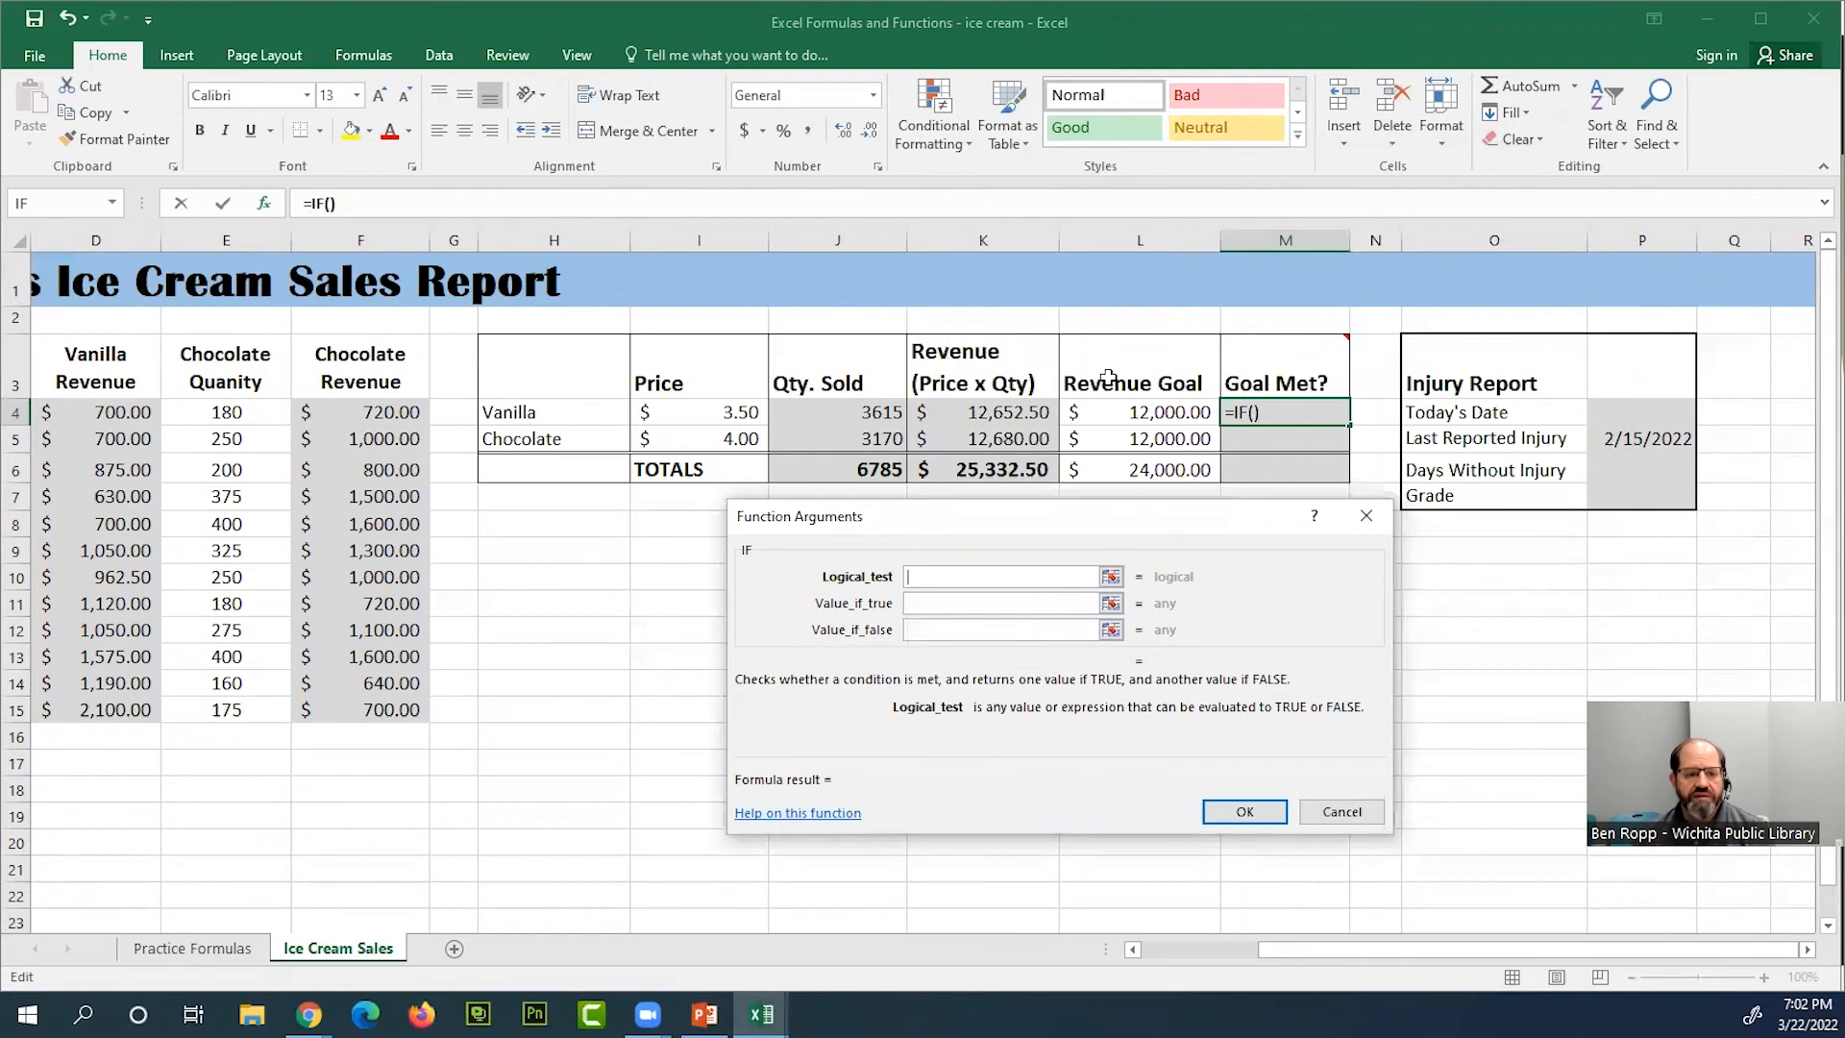
Set the IF function's logical test to K4>L4, comparing vanilla revenue with its revenue goal
left_click(332, 206)
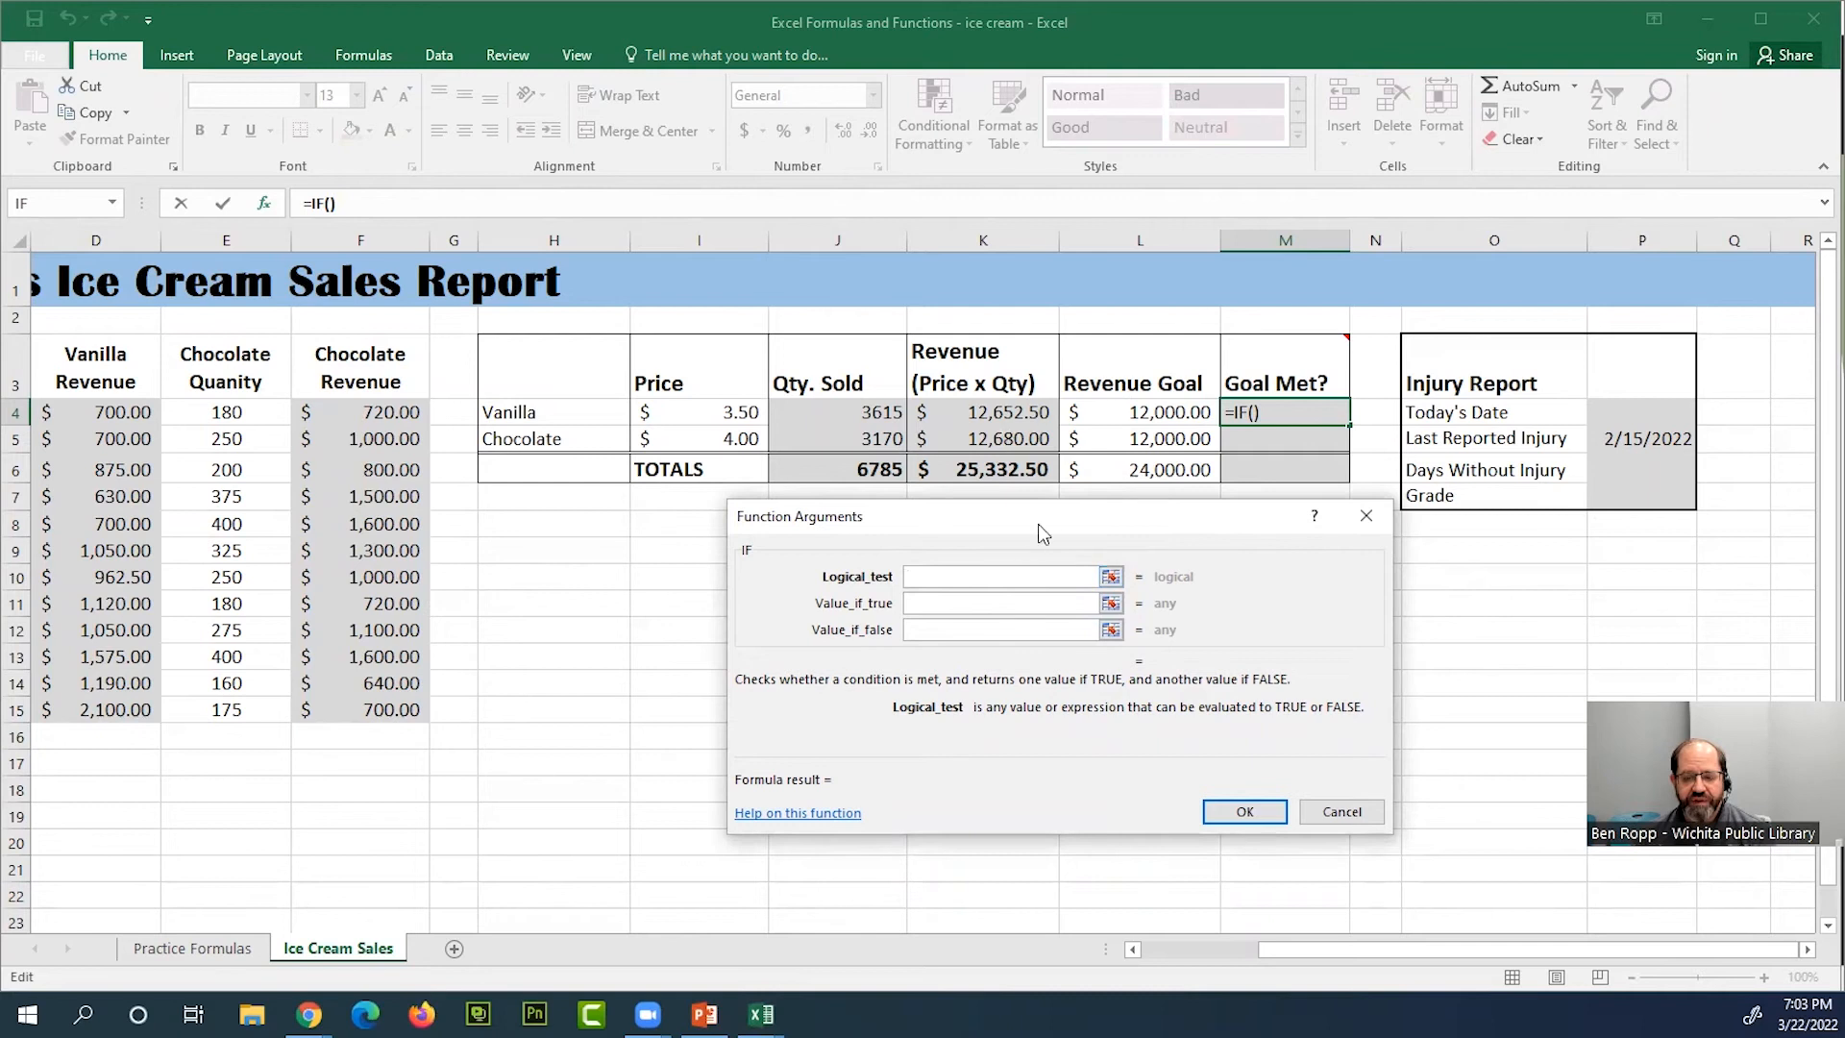
left_click(1037, 415)
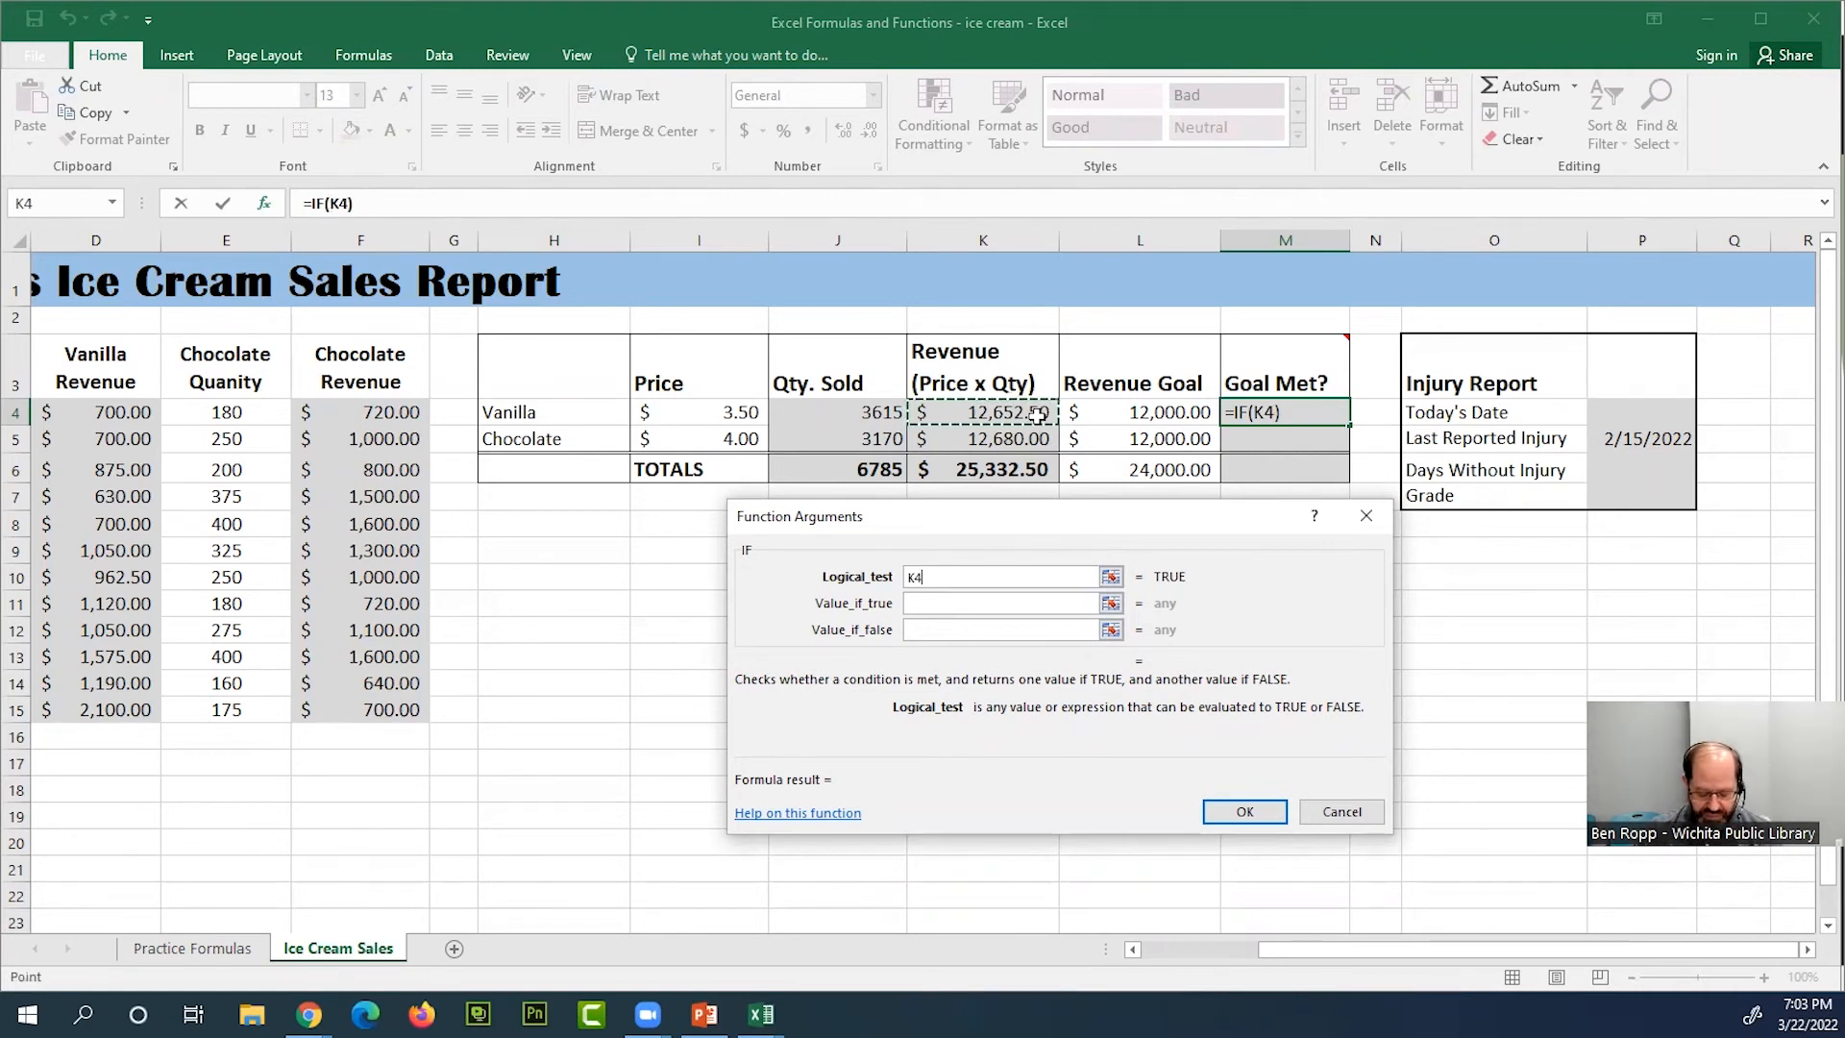
type(">")
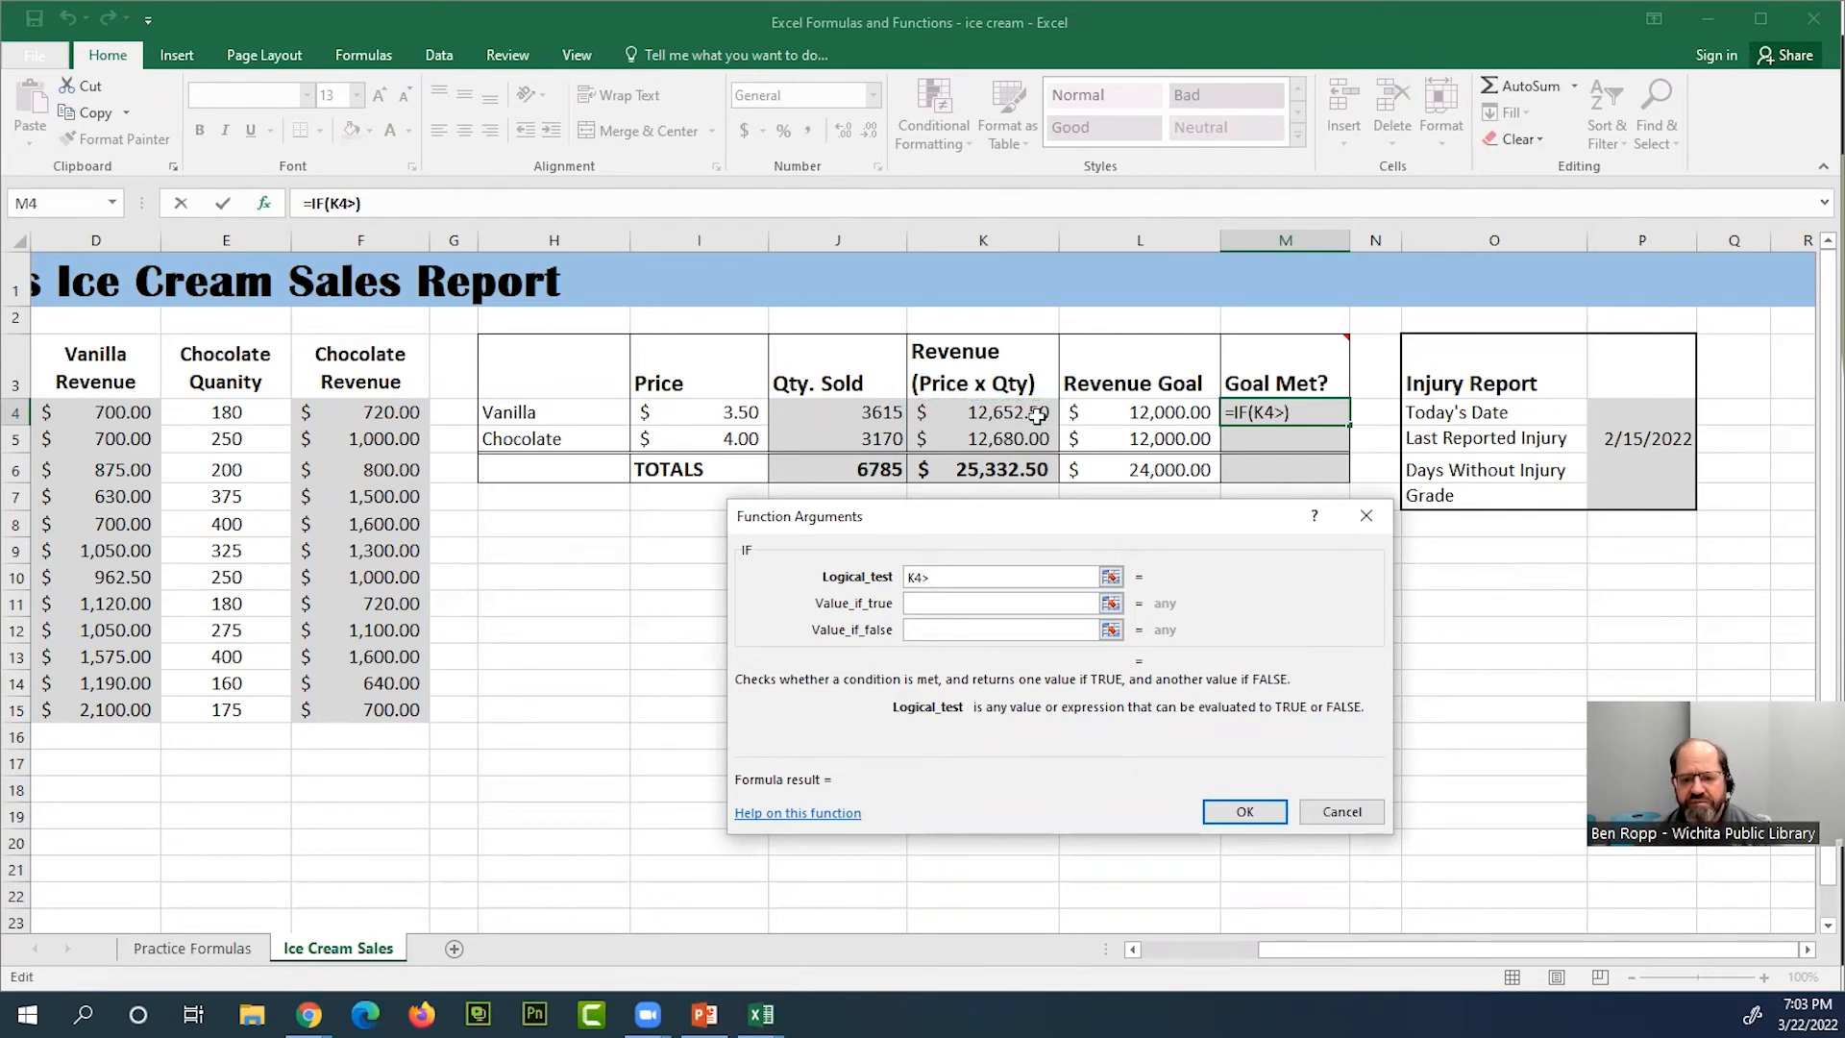
left_click(1164, 412)
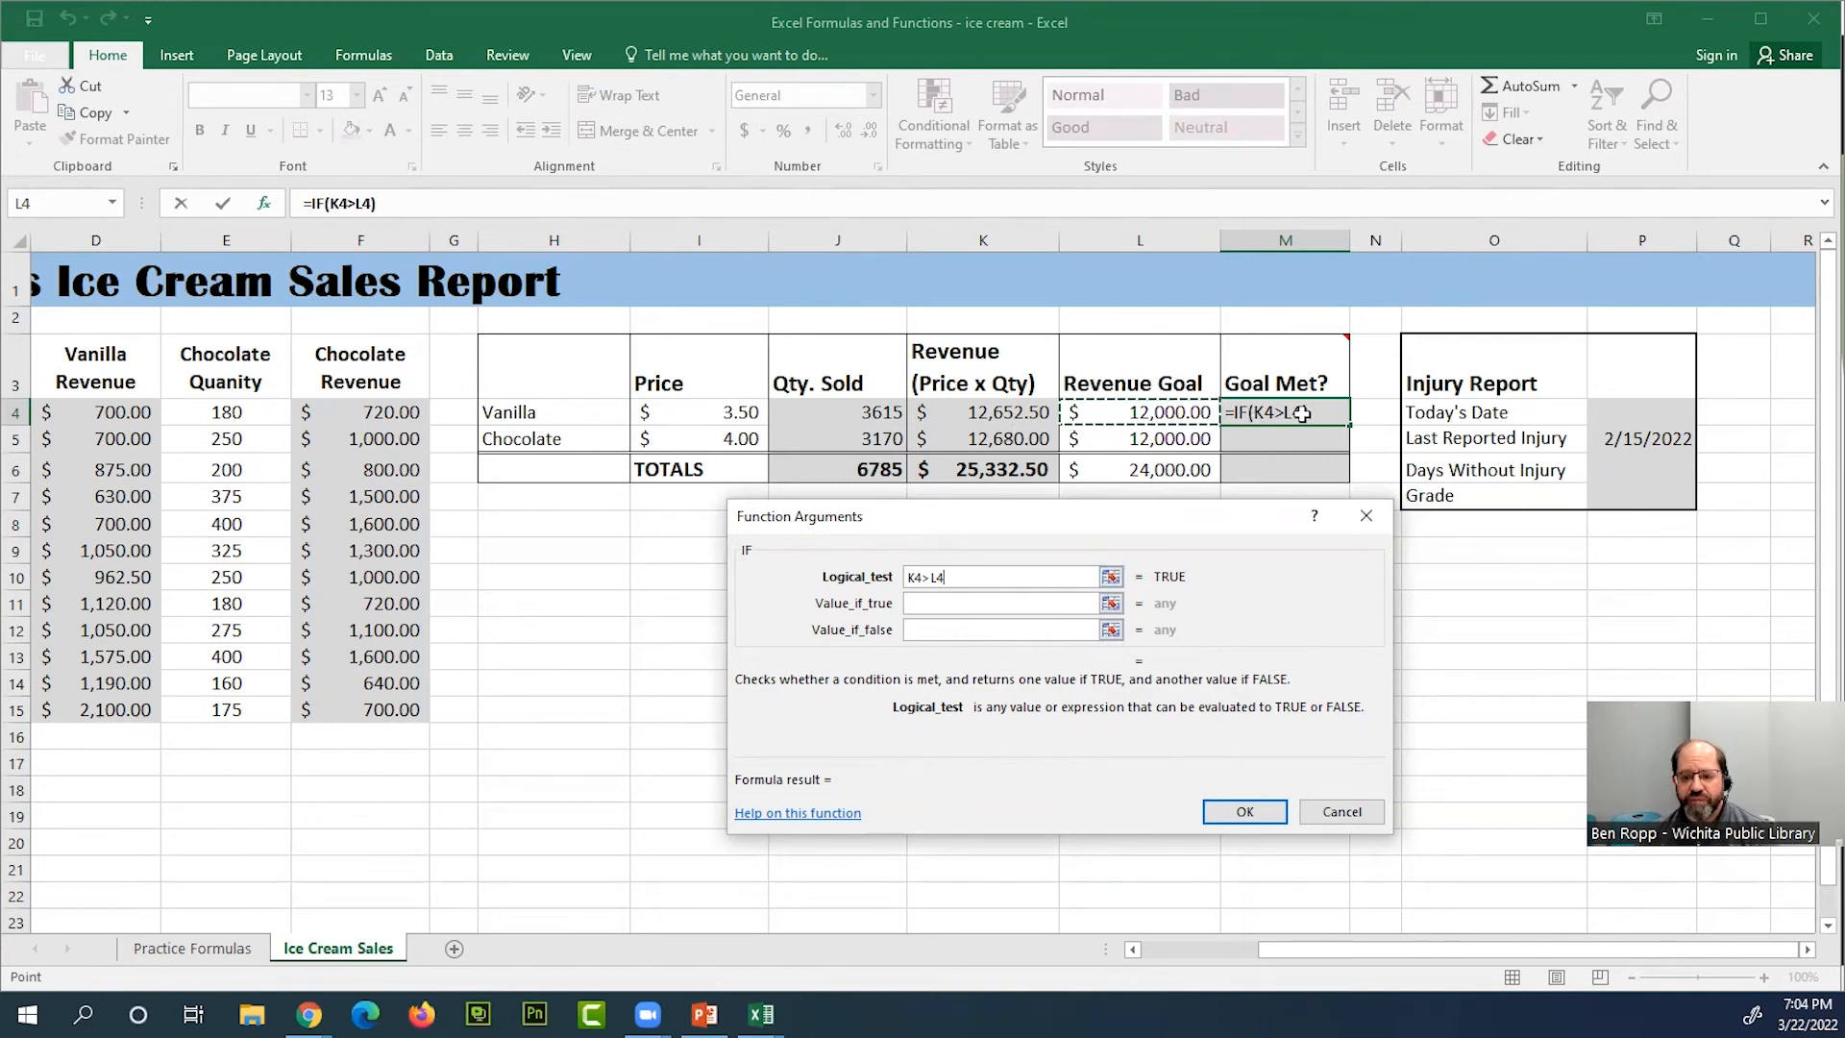
Set the IF function's value if true to the quoted text "Yes"
left_click(978, 603)
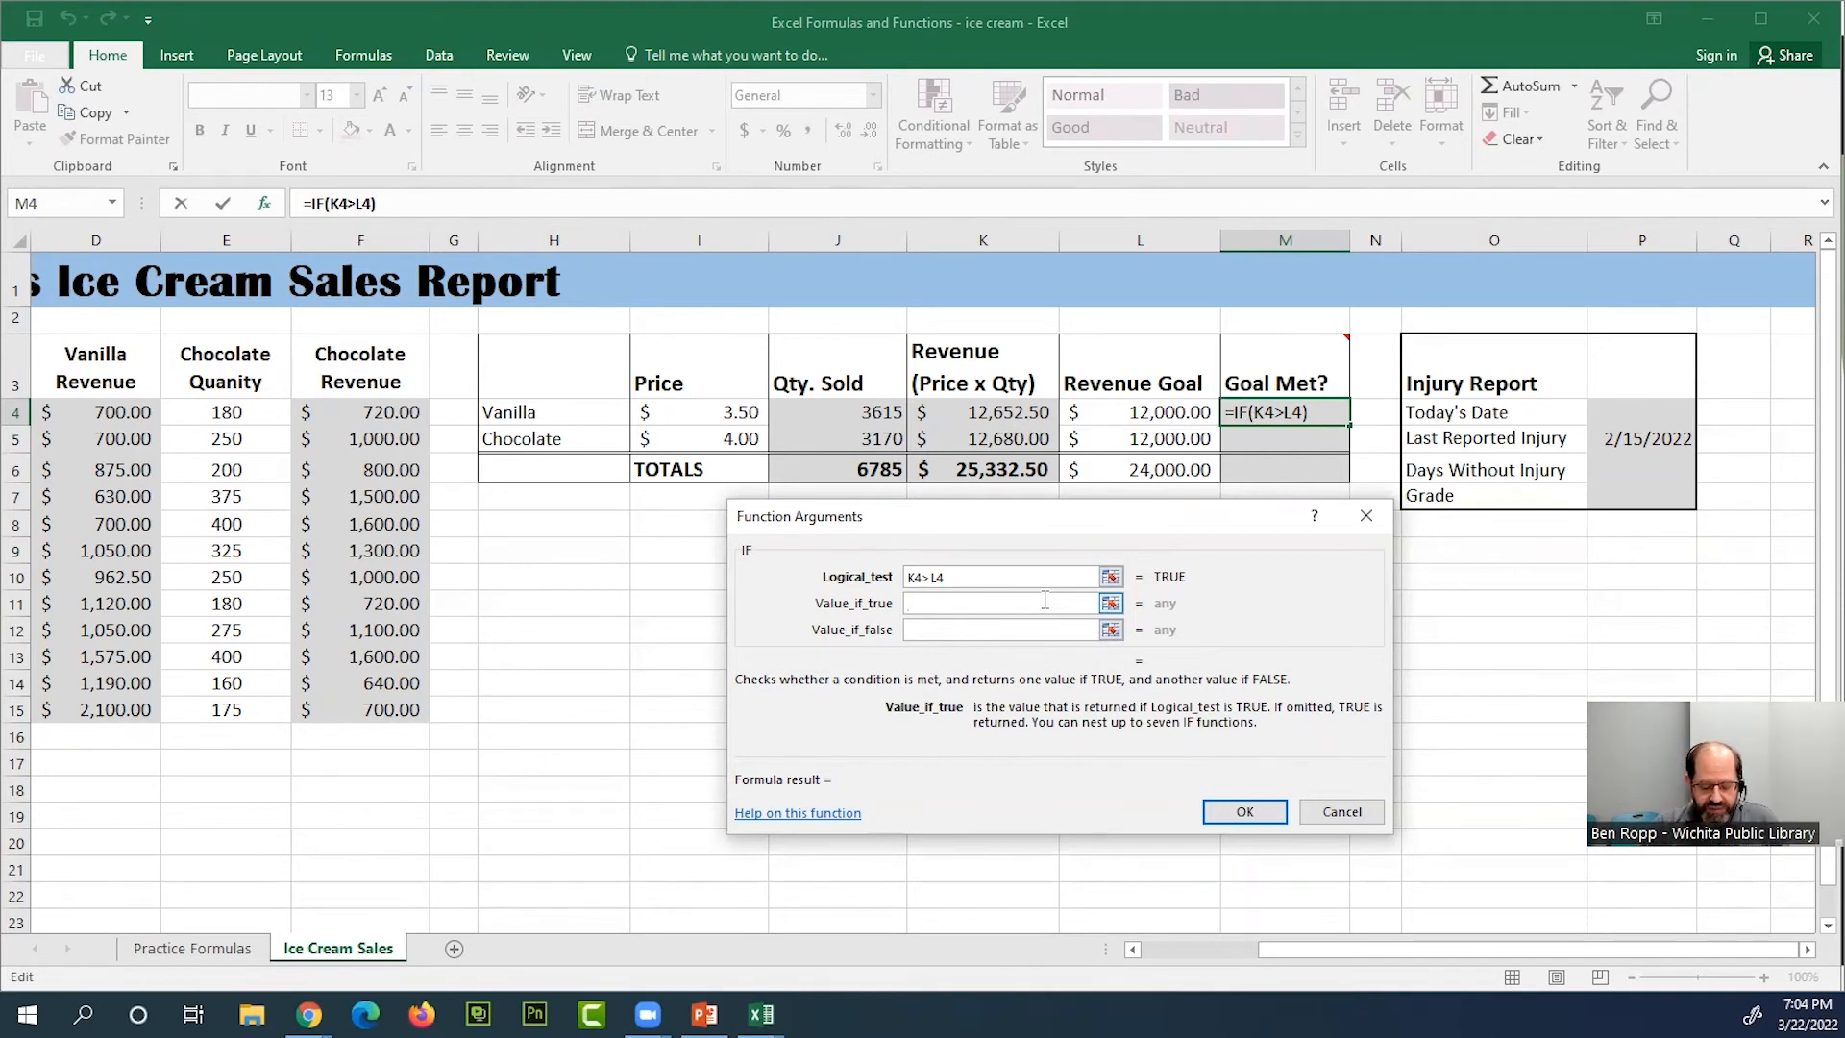
type("Yes")
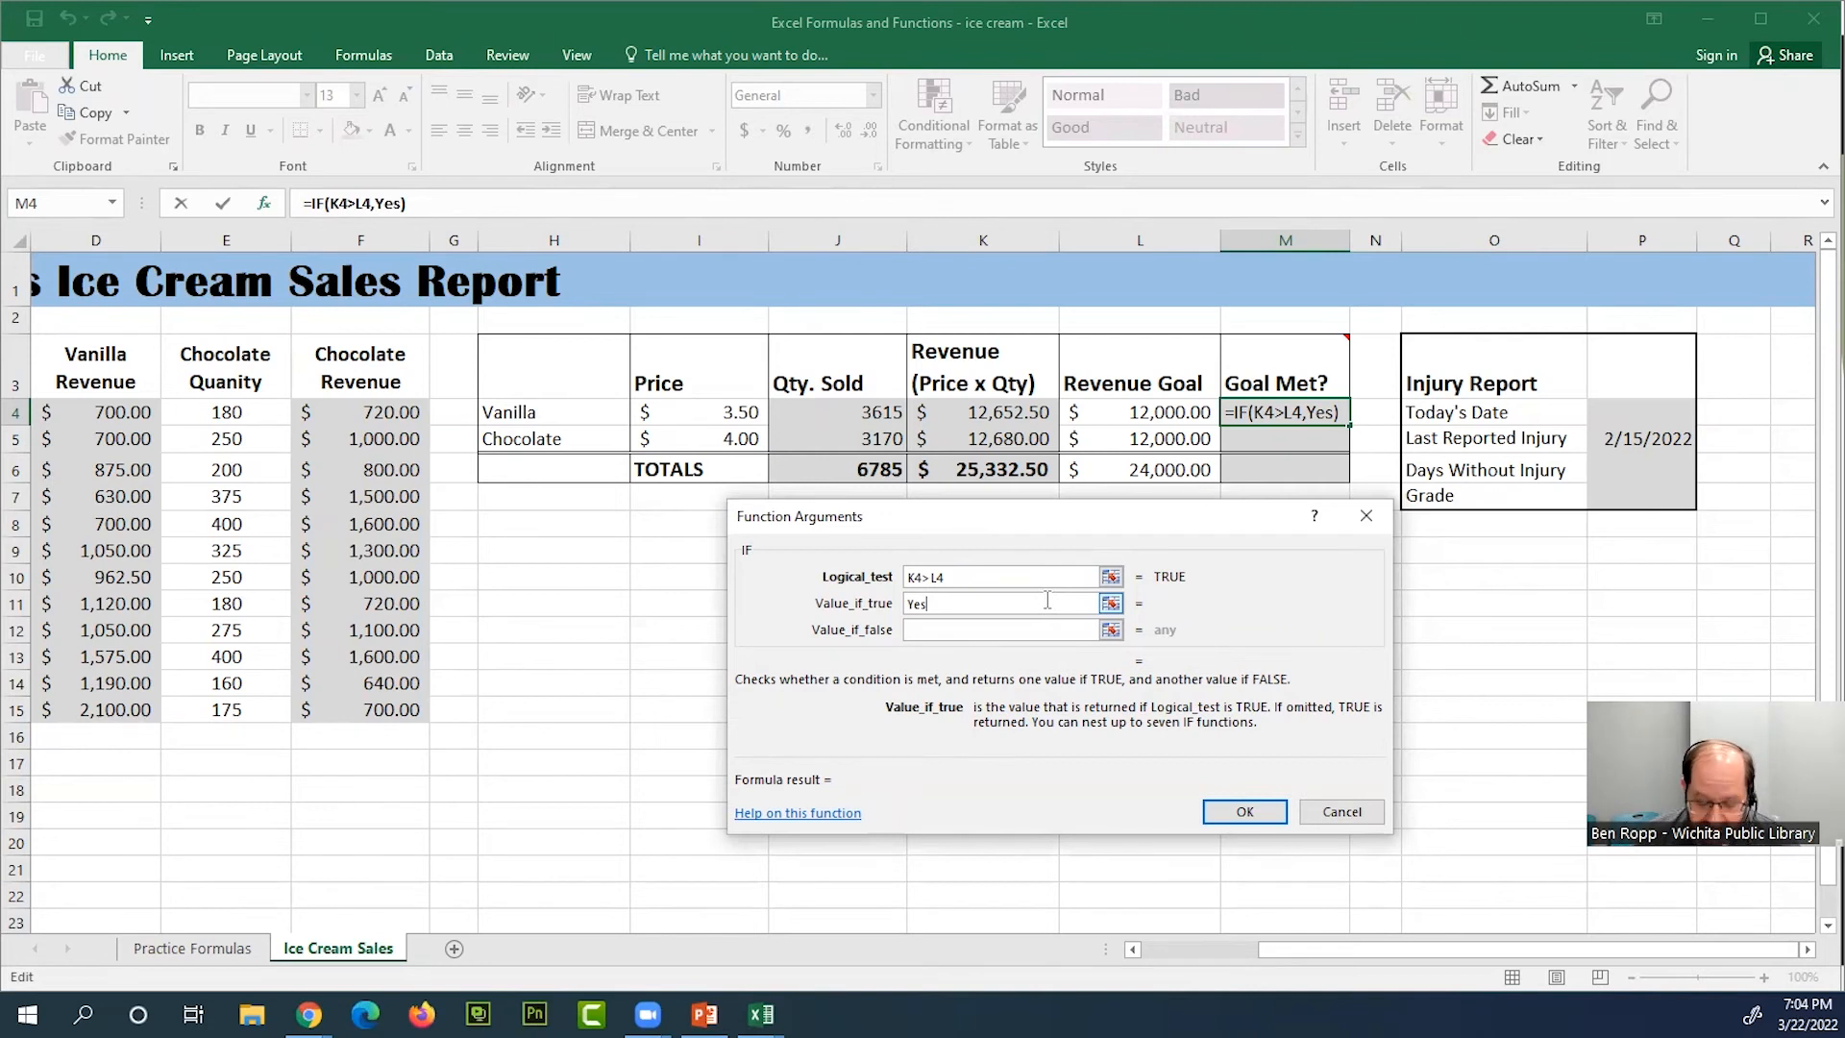
type("\"")
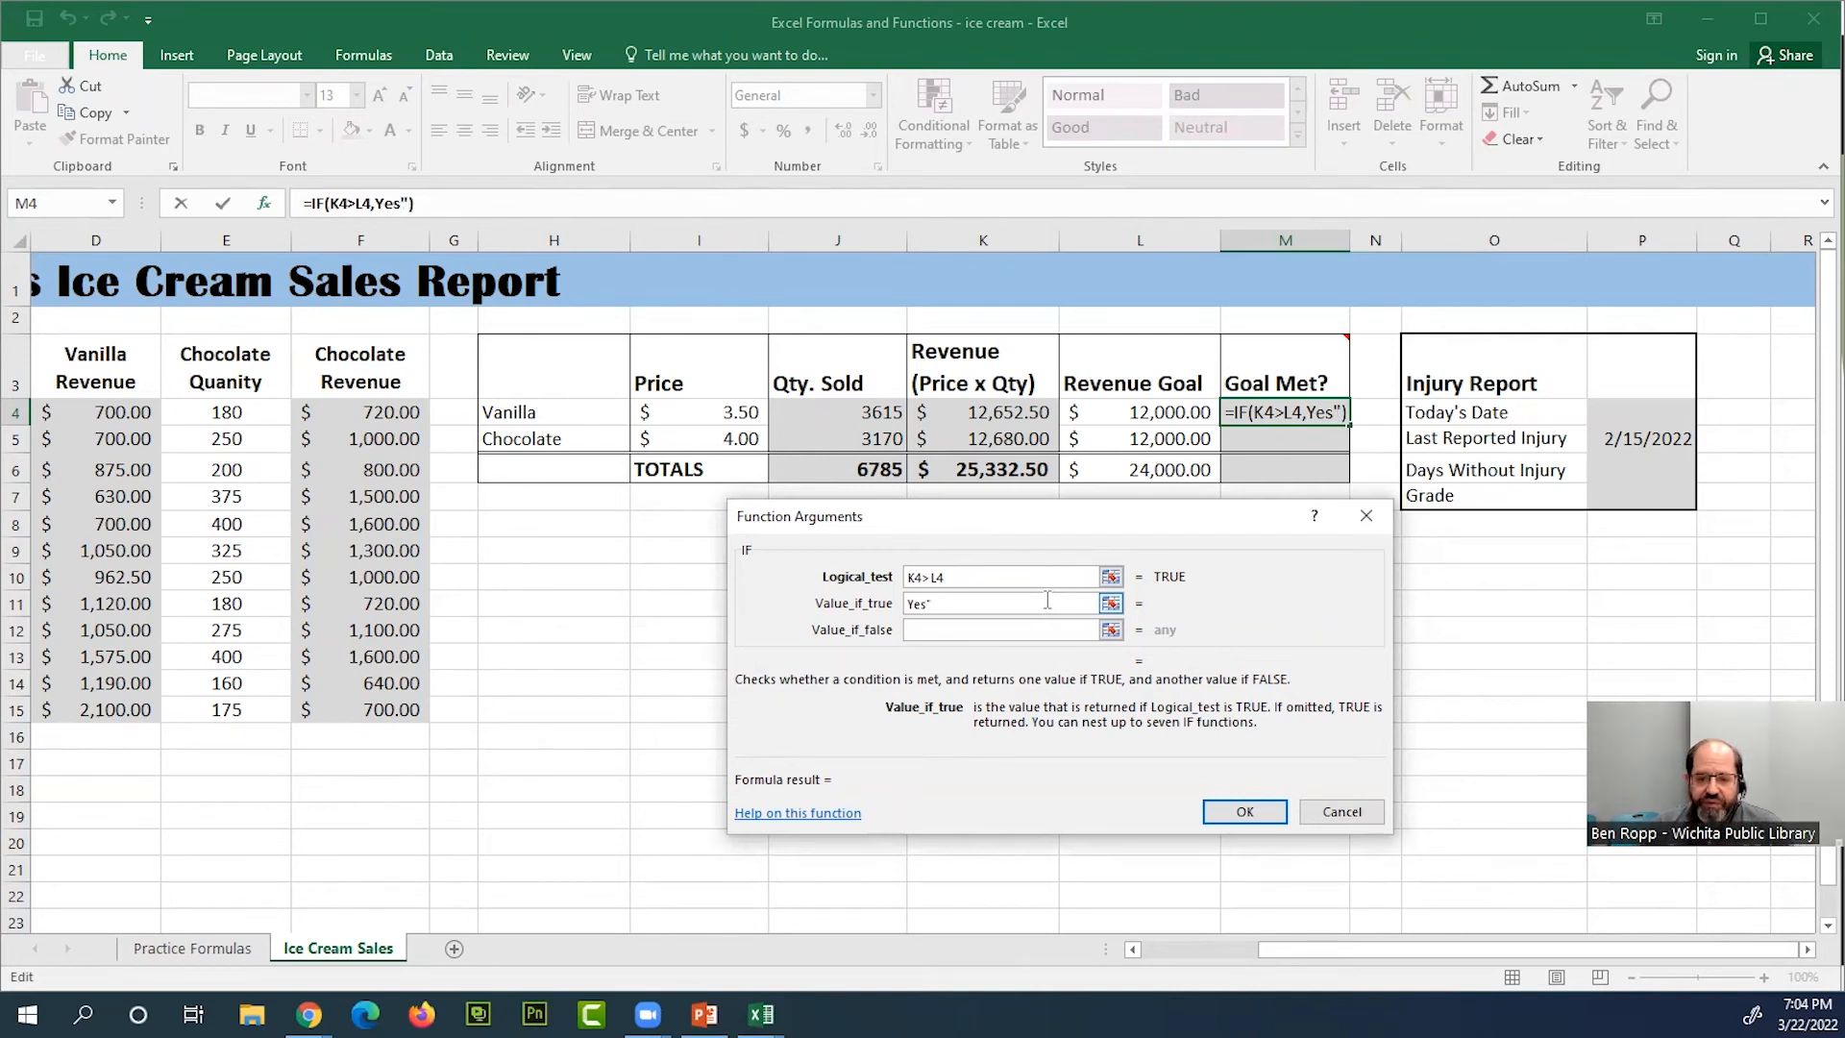
key("Left")
key("Left")
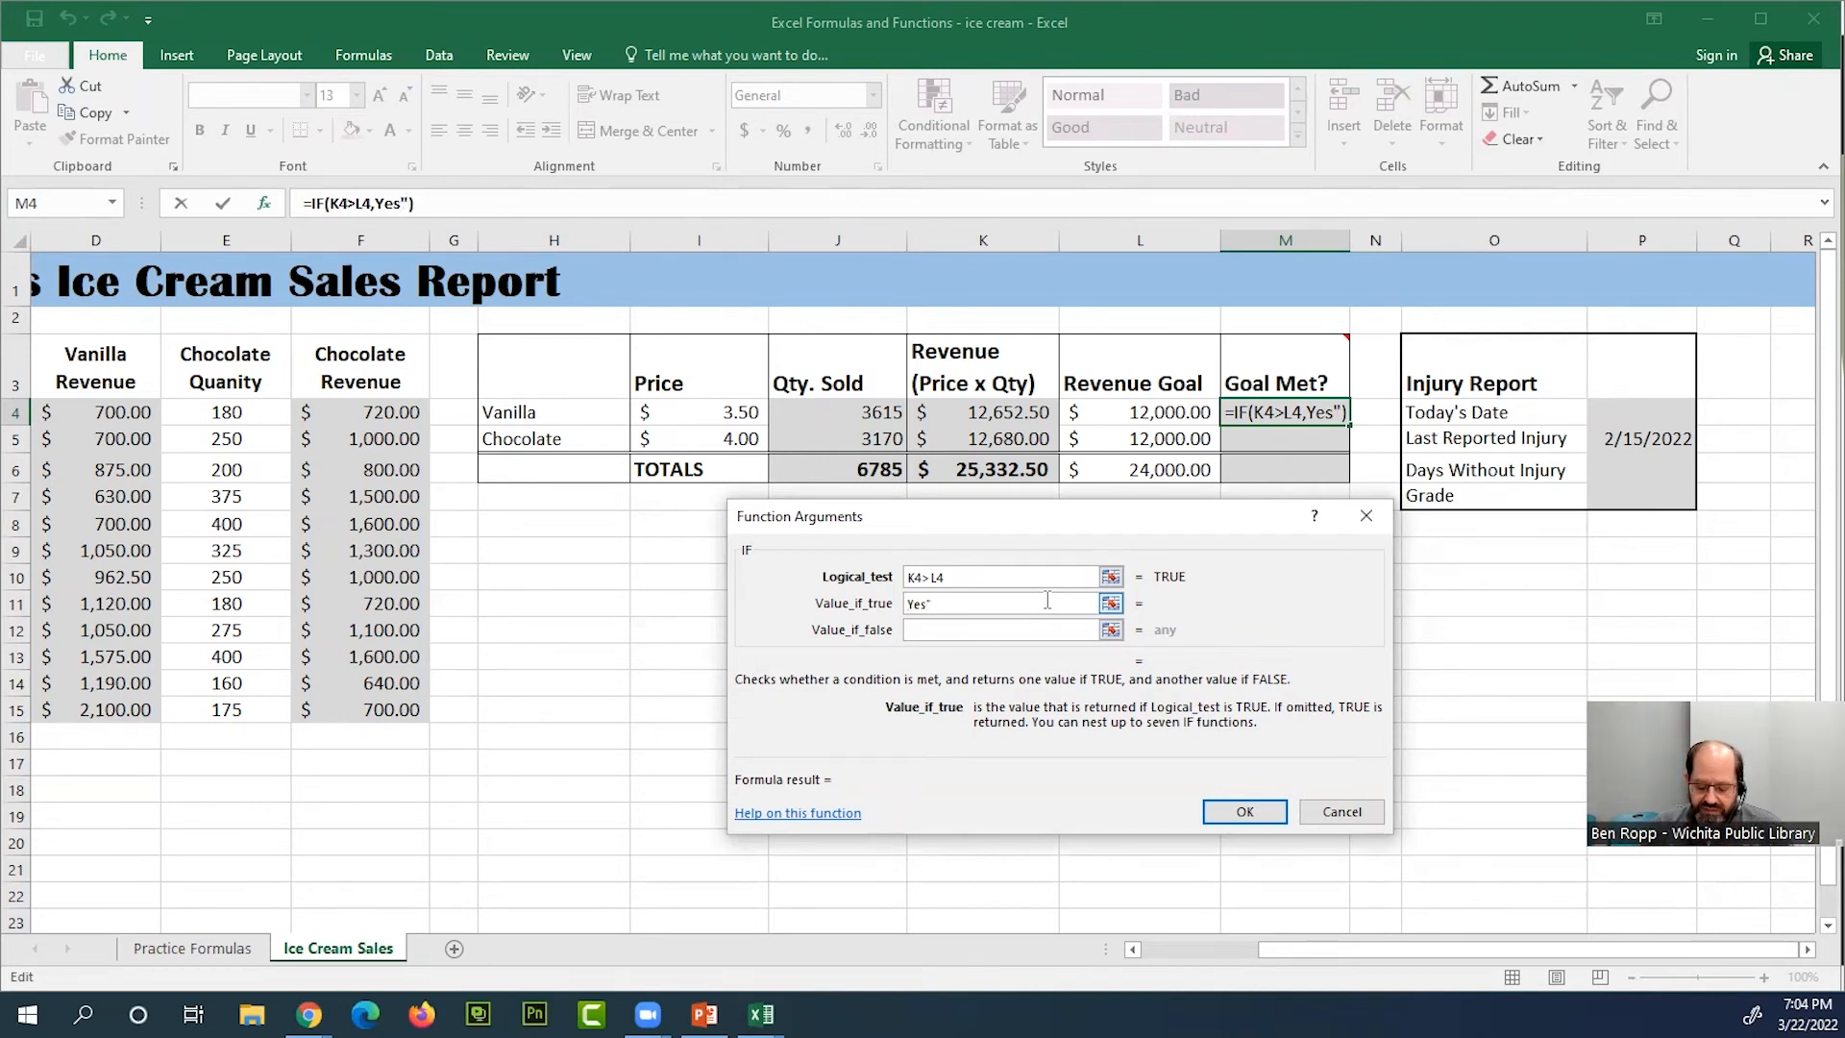
type("\"")
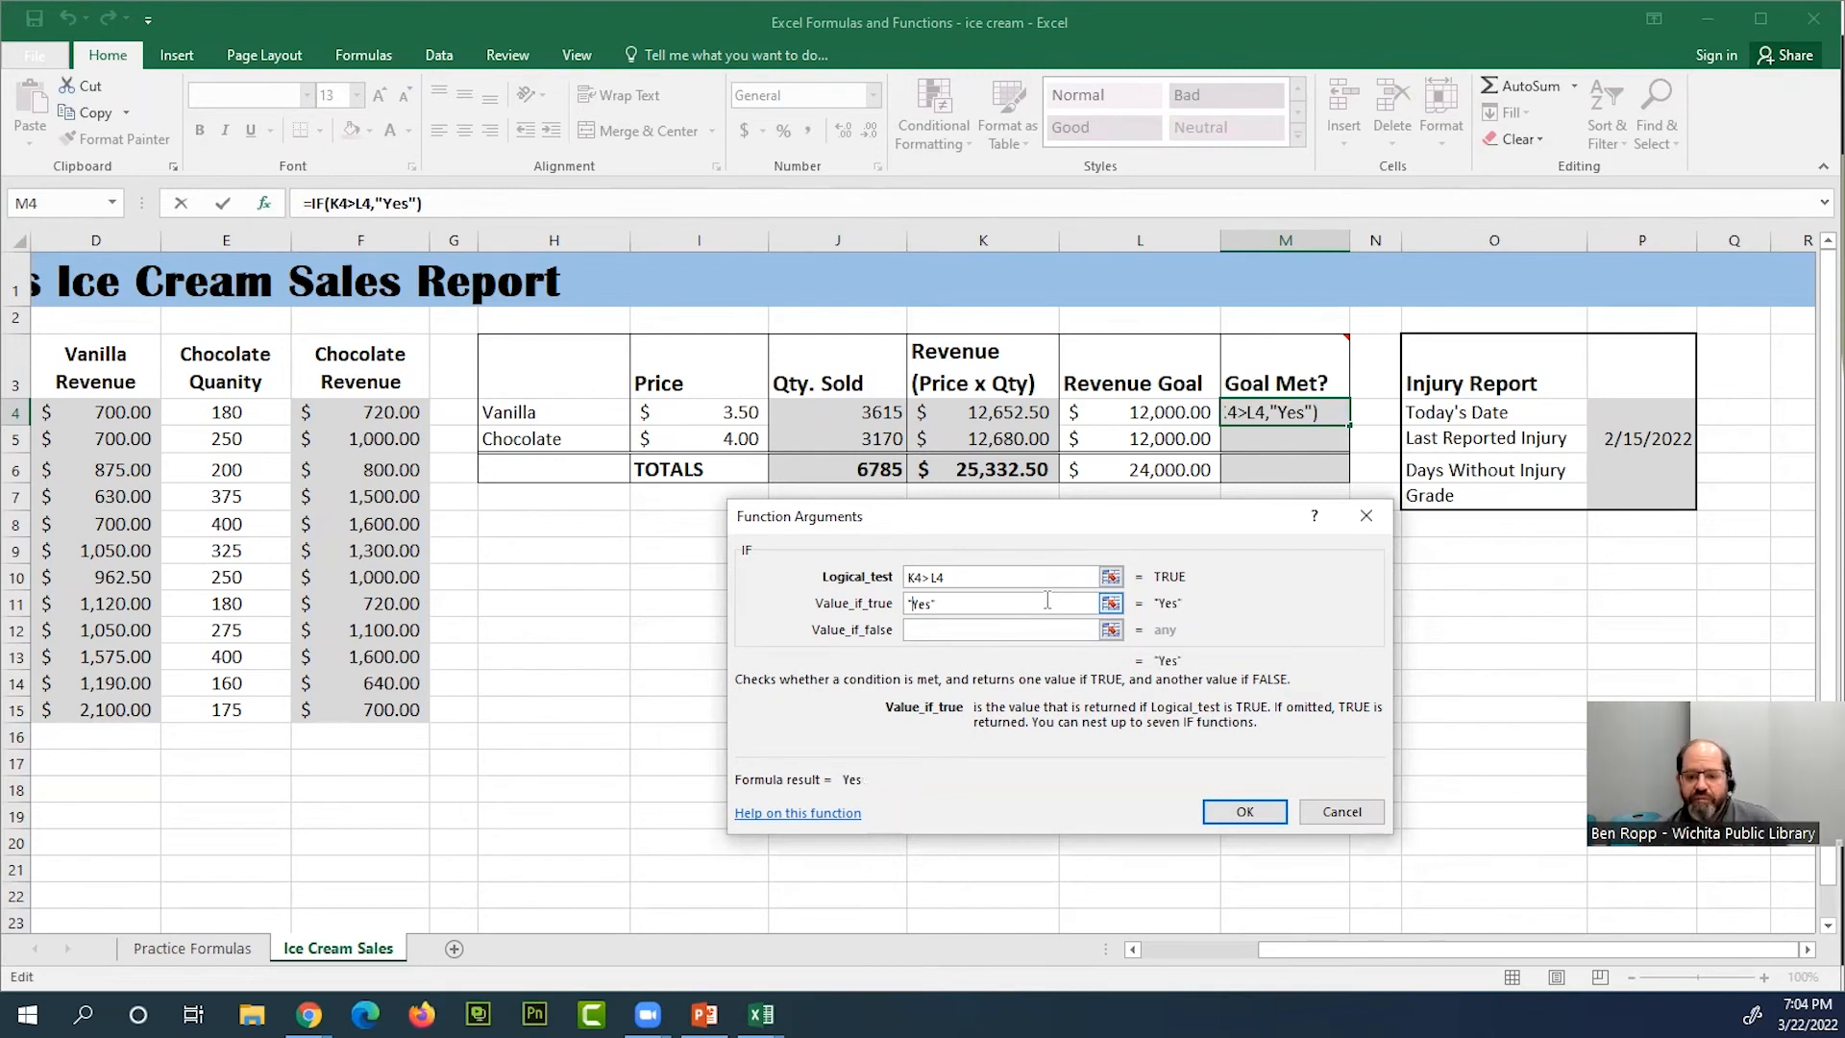
Set the IF function's value if false to the quoted text "No" and apply the formula to M4
left_click(970, 628)
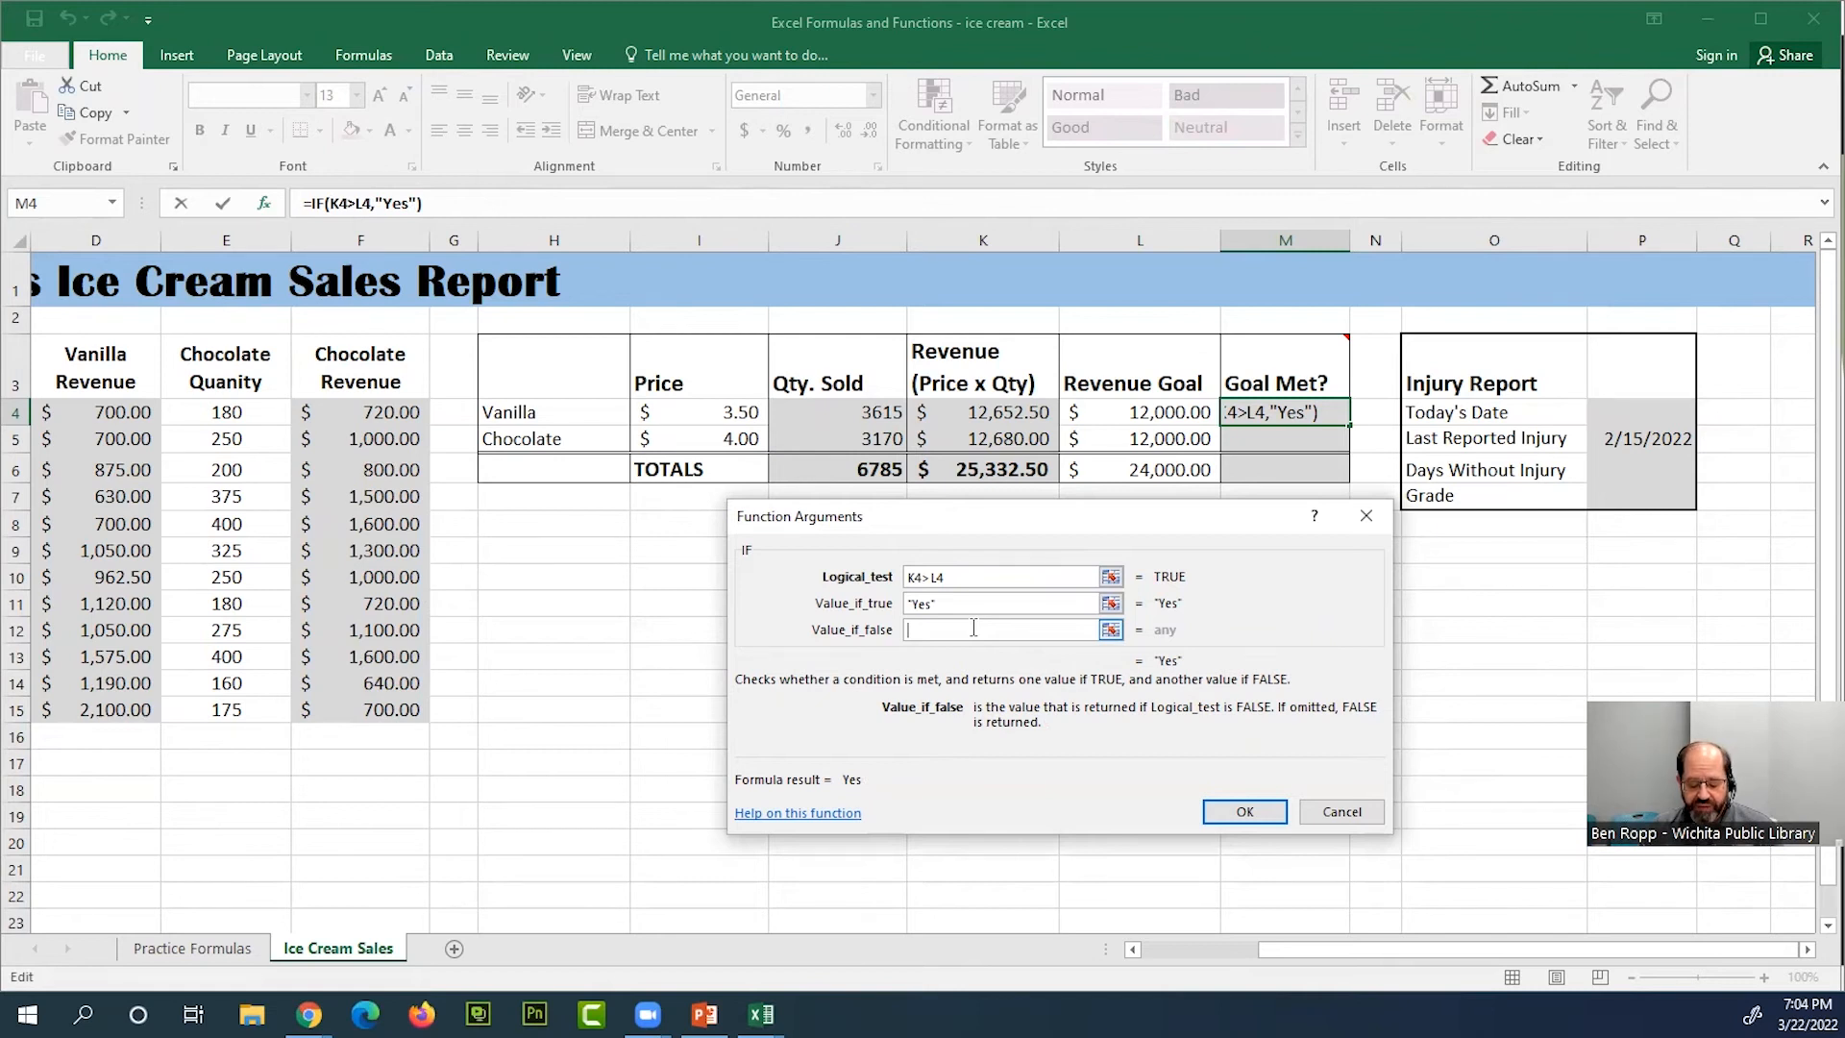
type("\"")
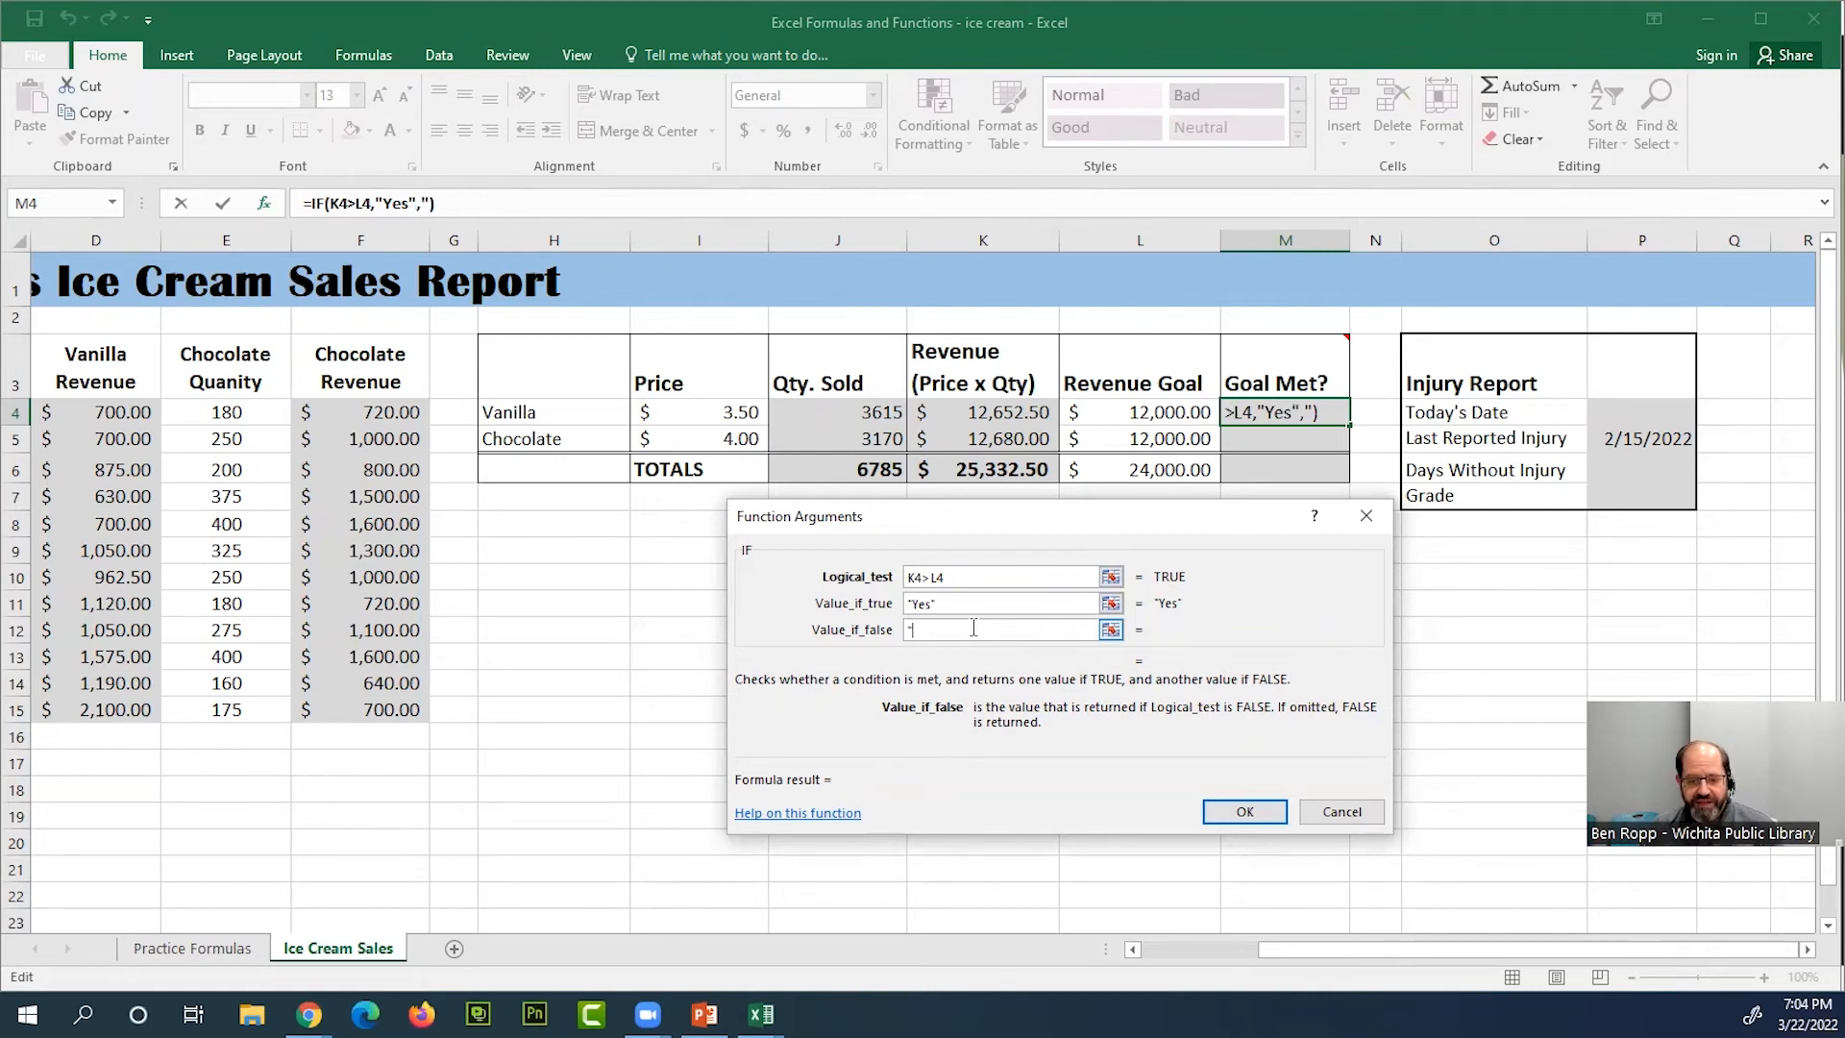
type("No\"")
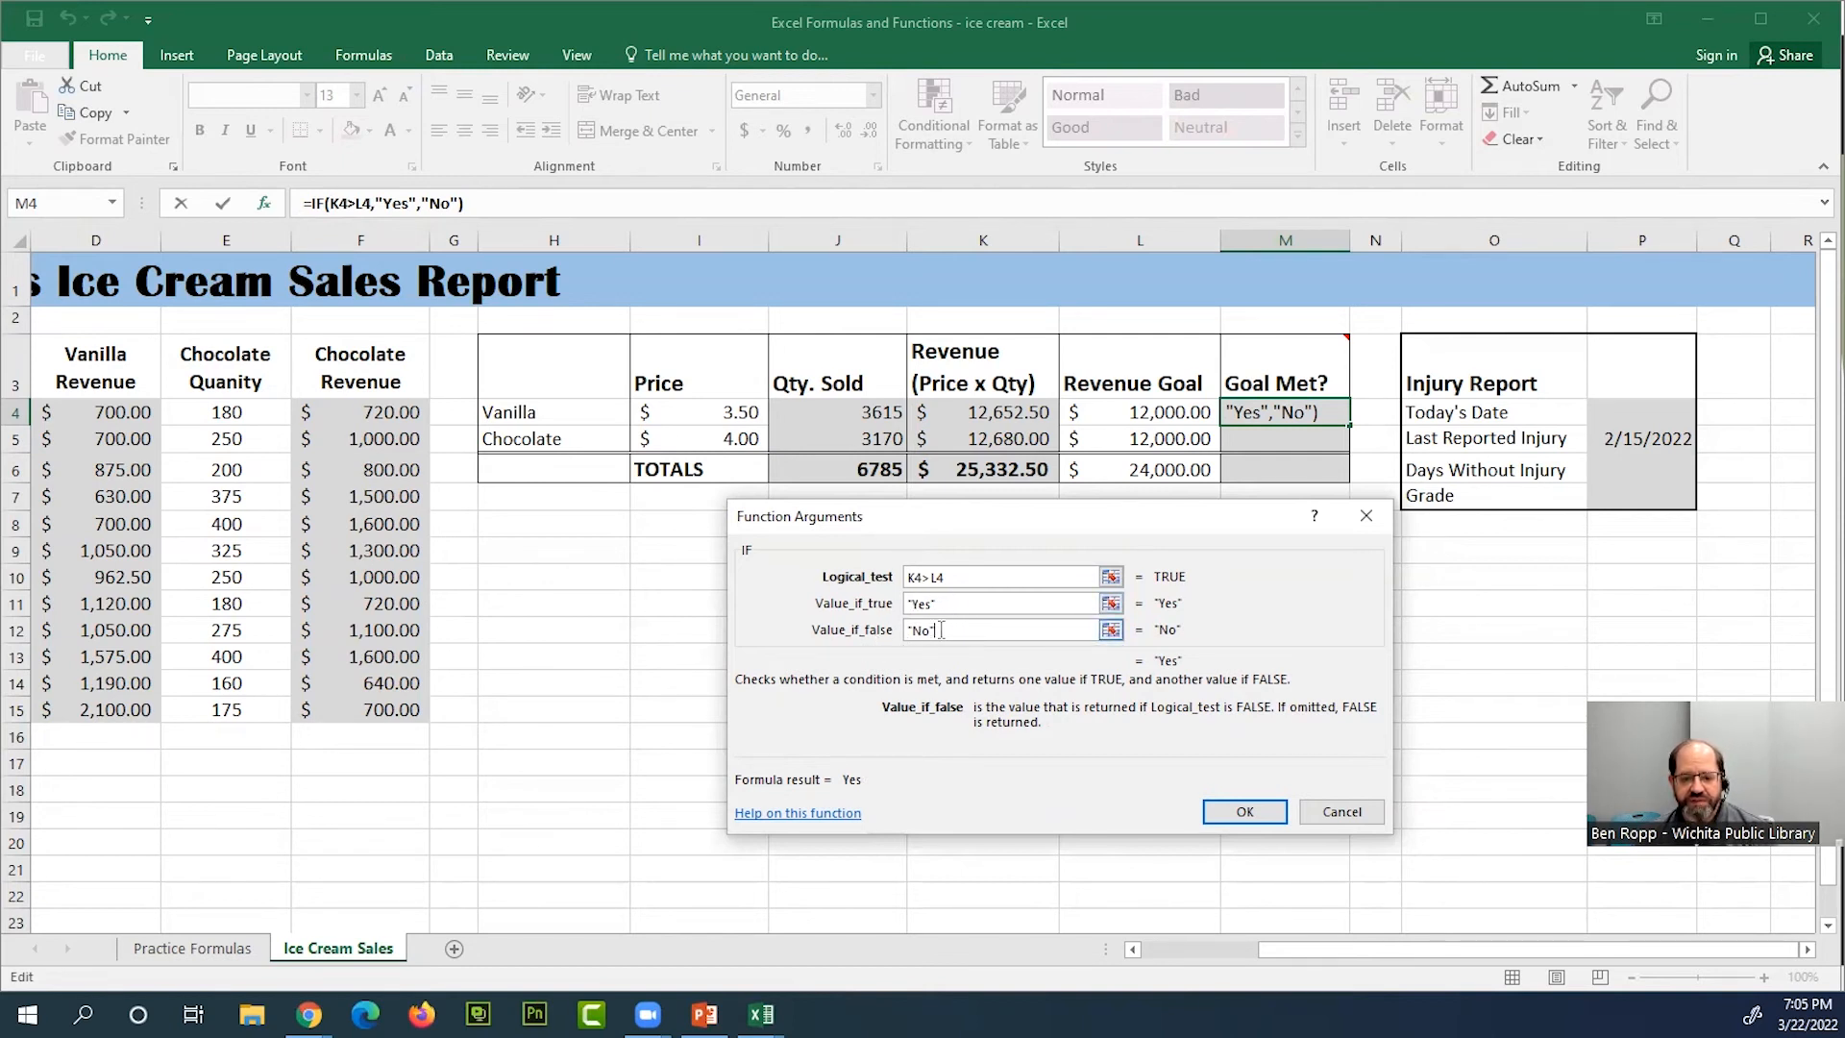
left_click(1244, 813)
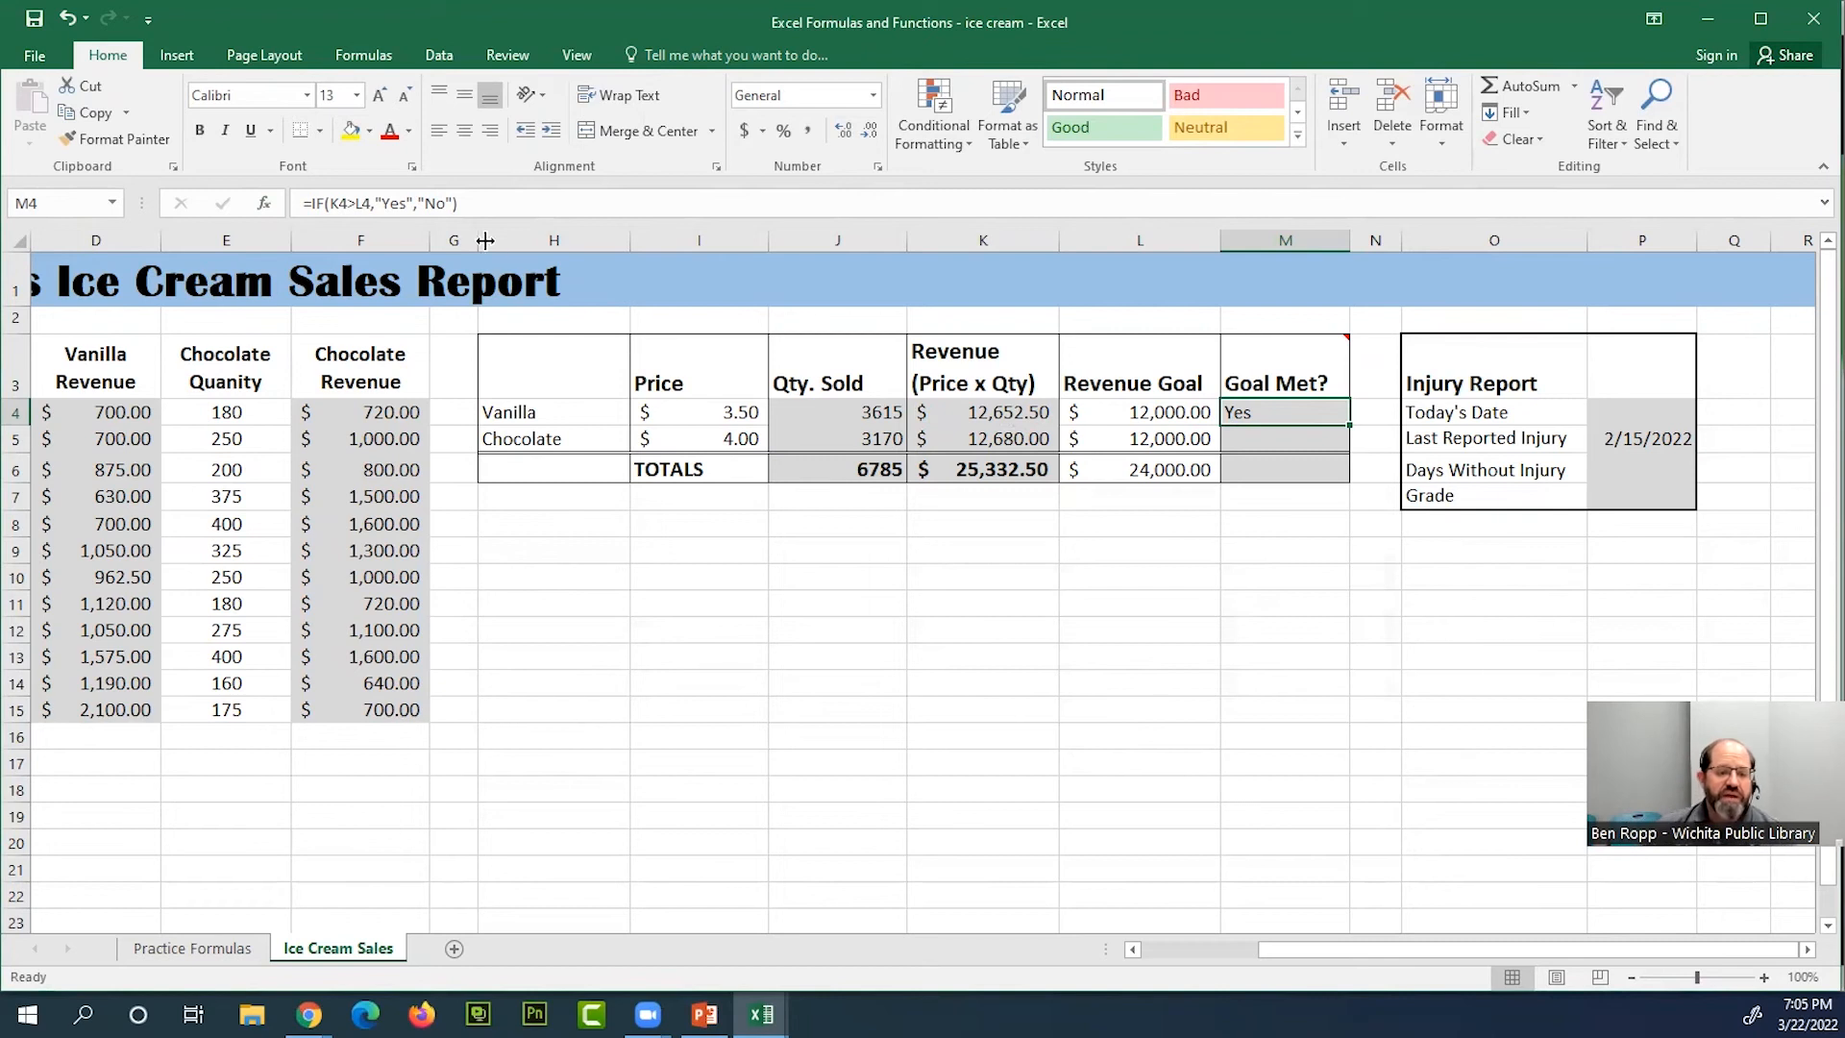
Examine the syntax and cell references of the IF formula in the vanilla row's Goal Met? cell M4
left_click(483, 204)
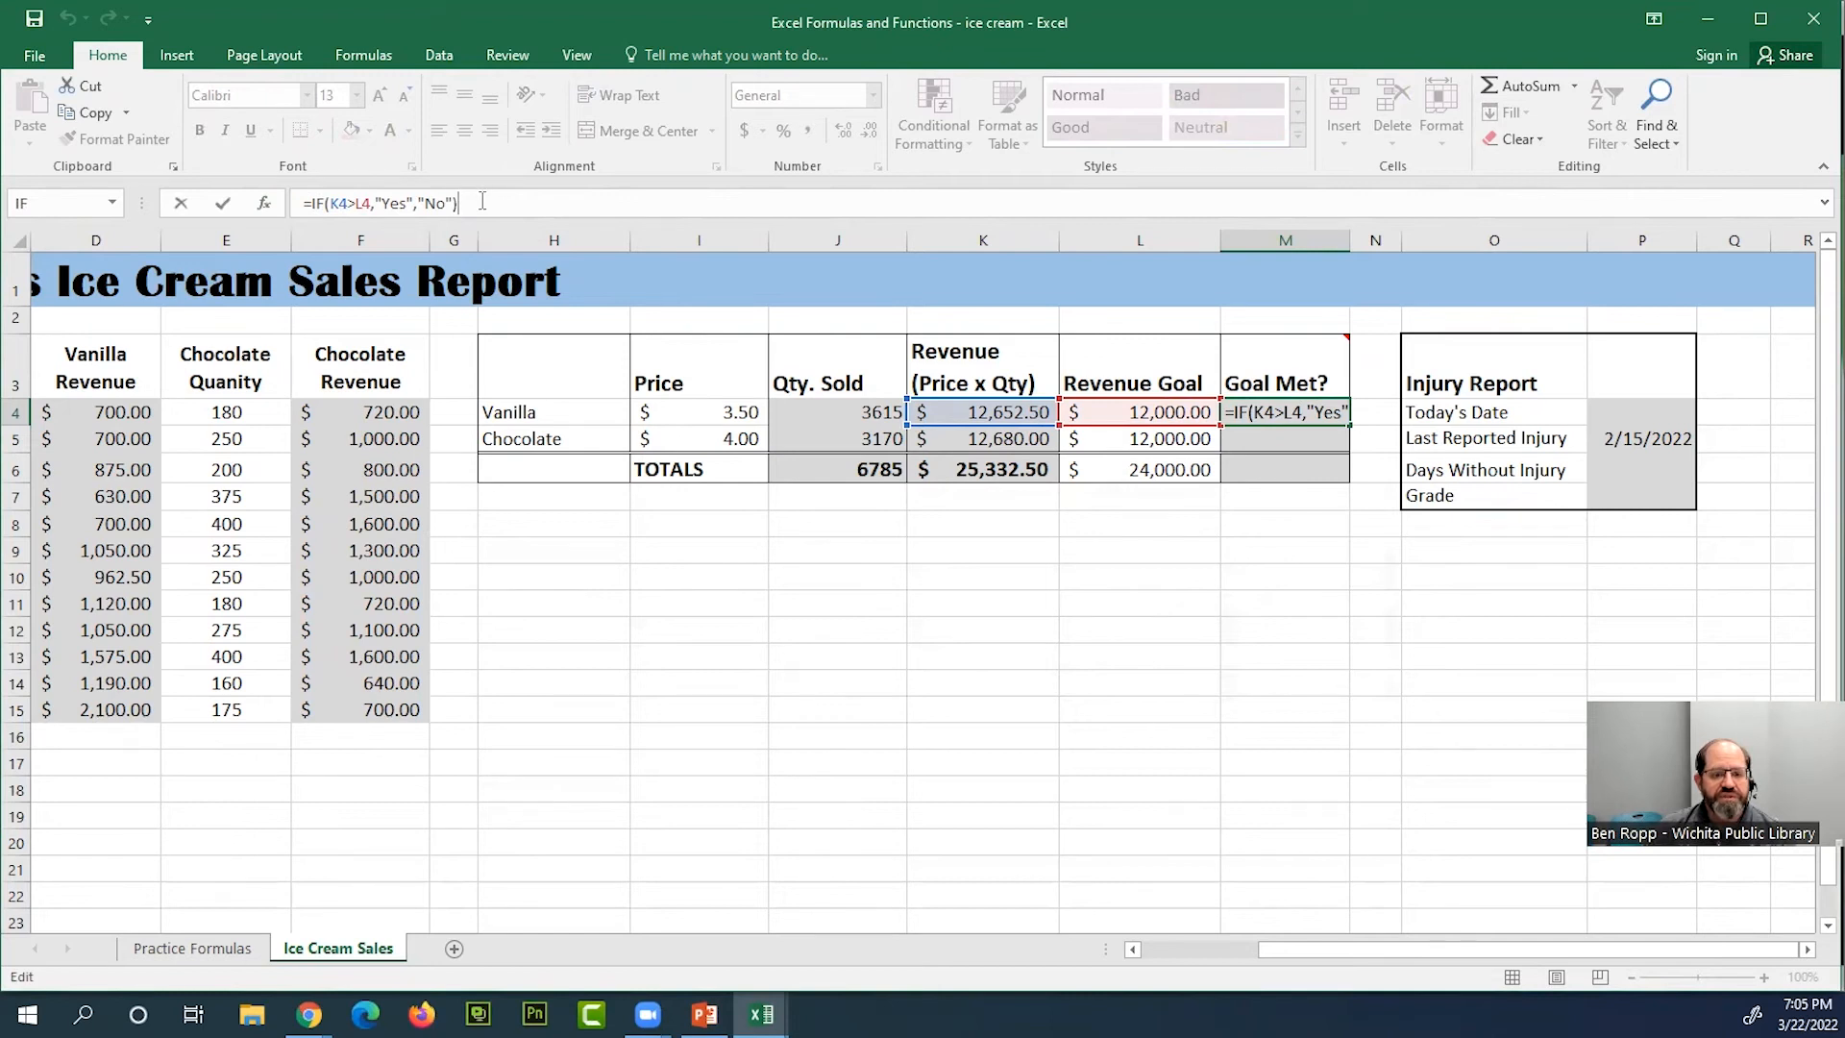
left_click_drag(482, 202, 264, 202)
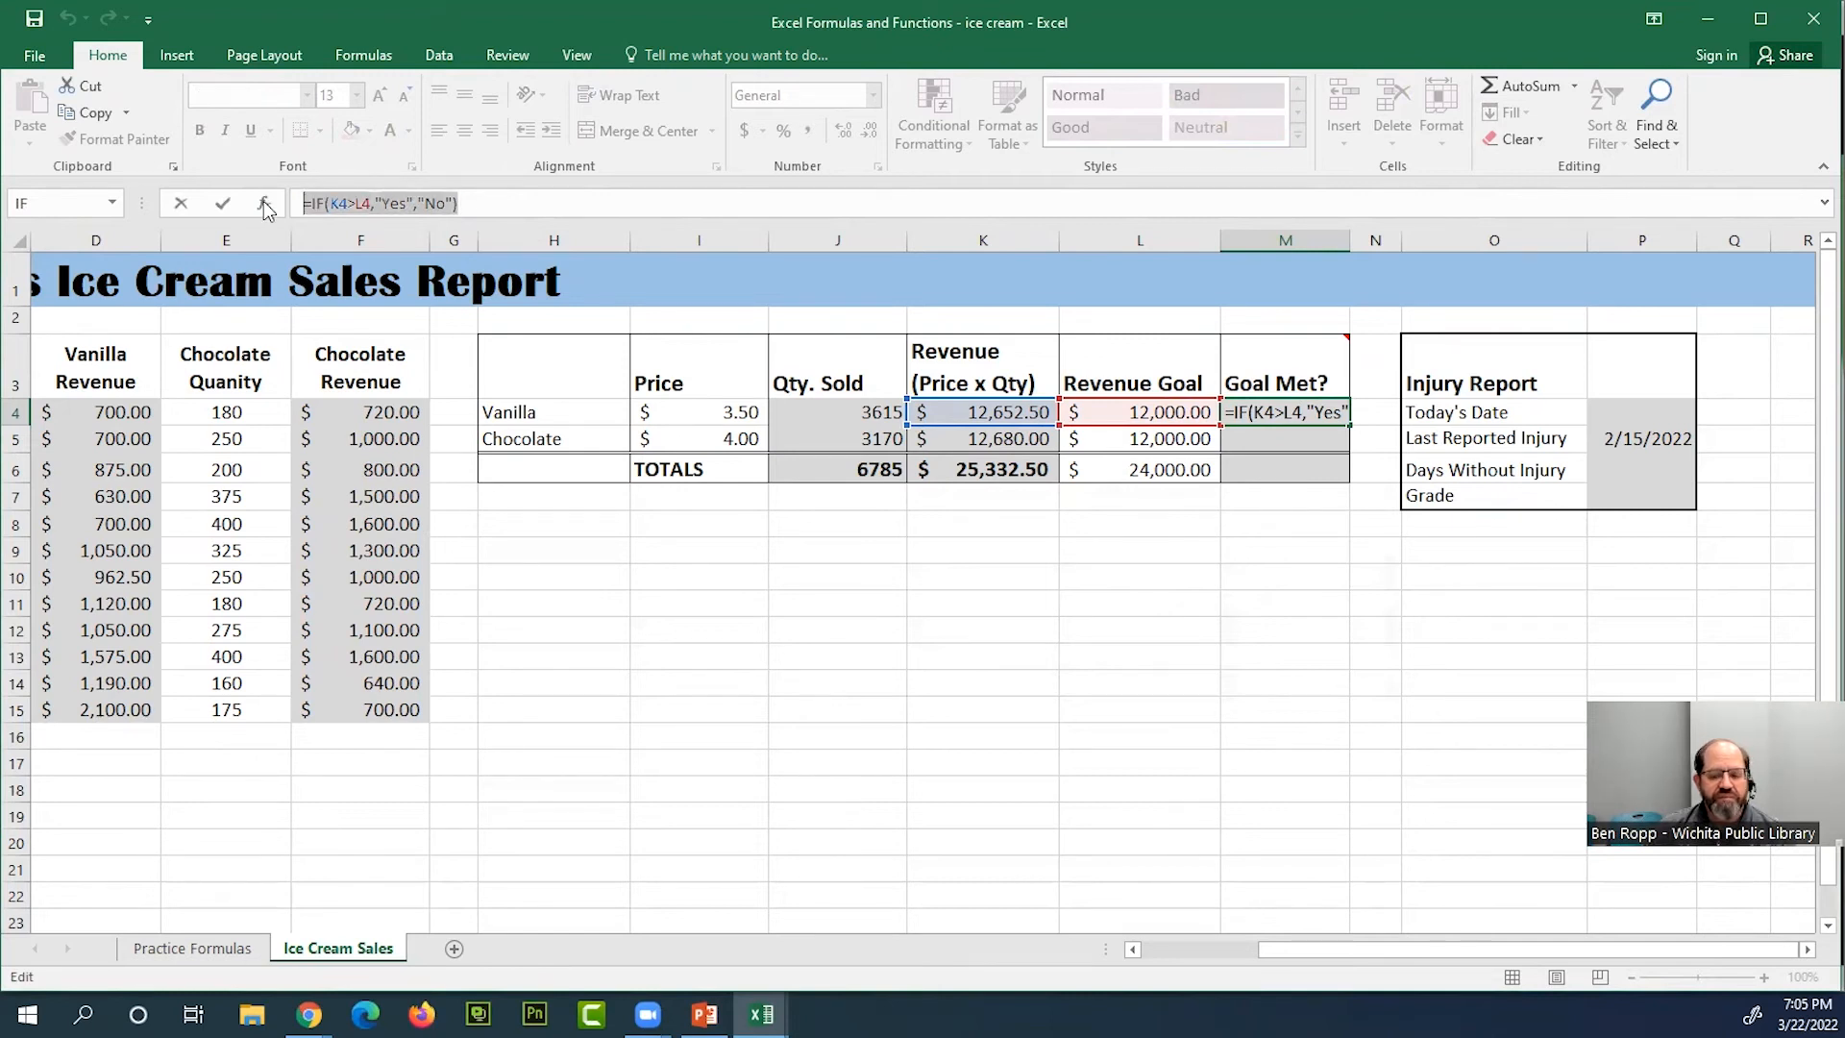
left_click(379, 205)
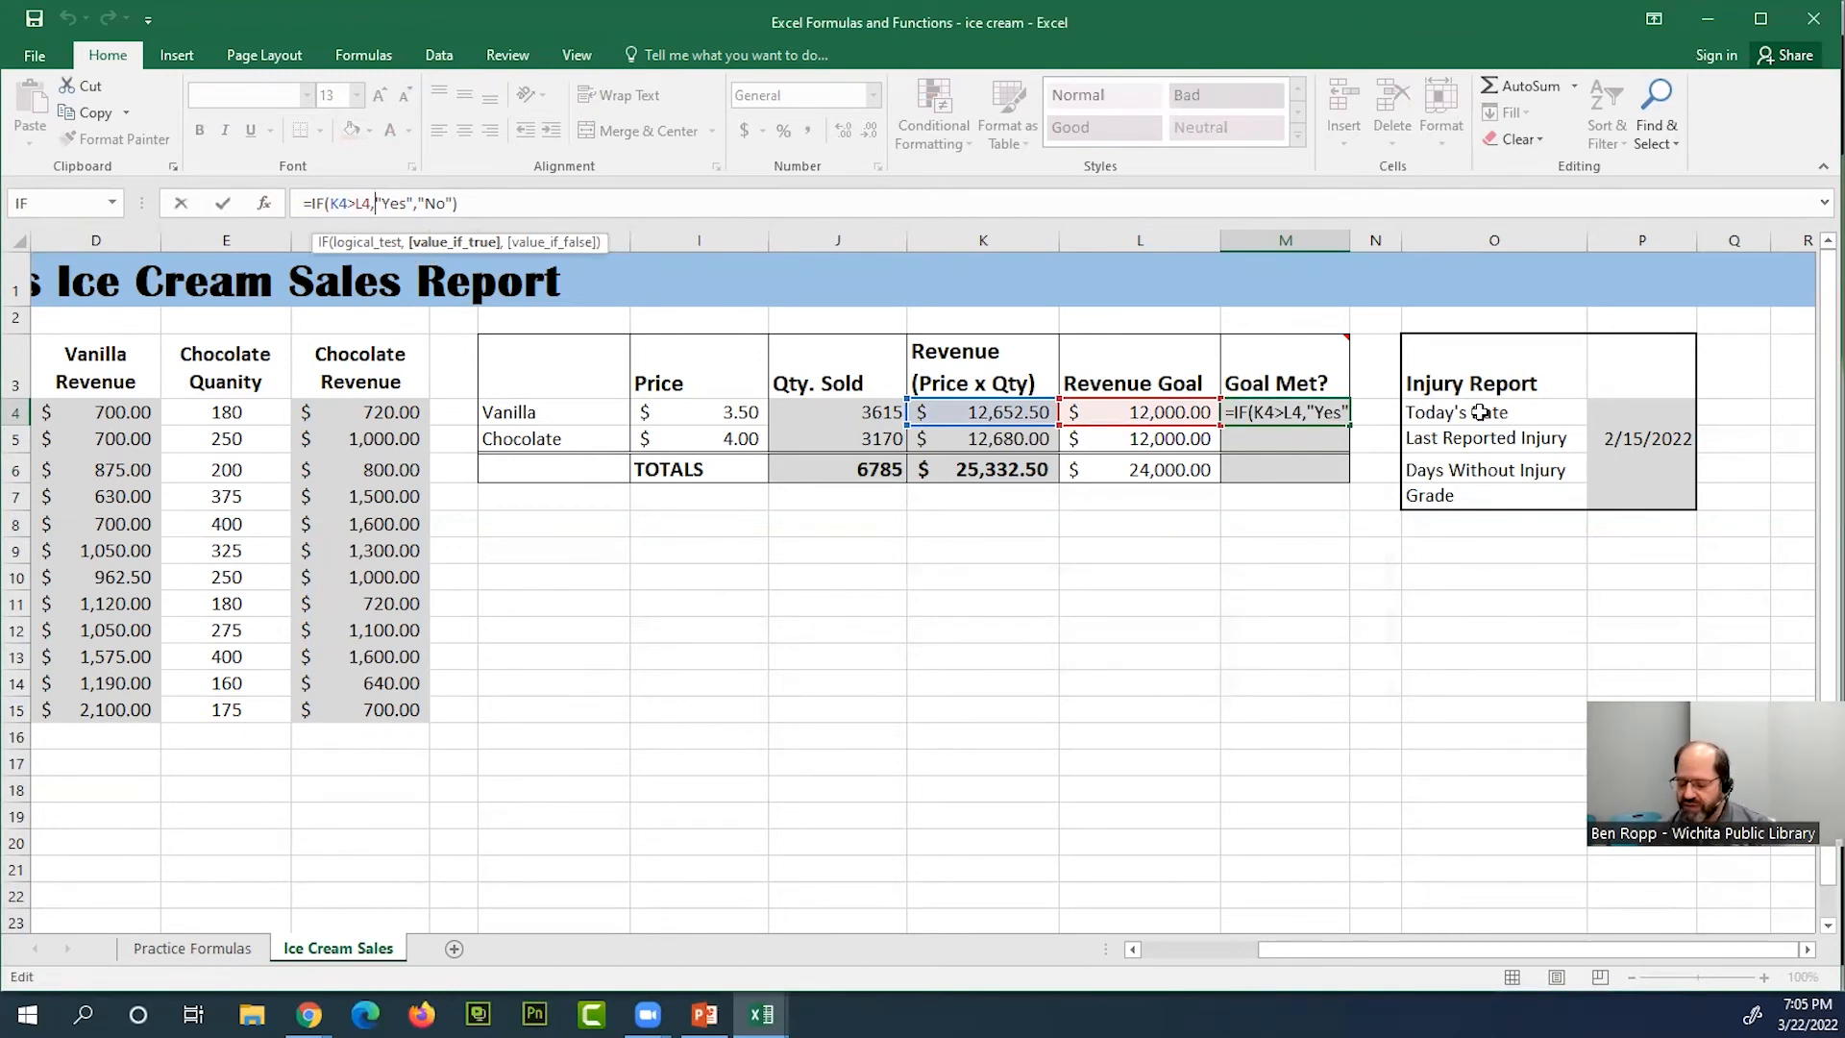
key("Return")
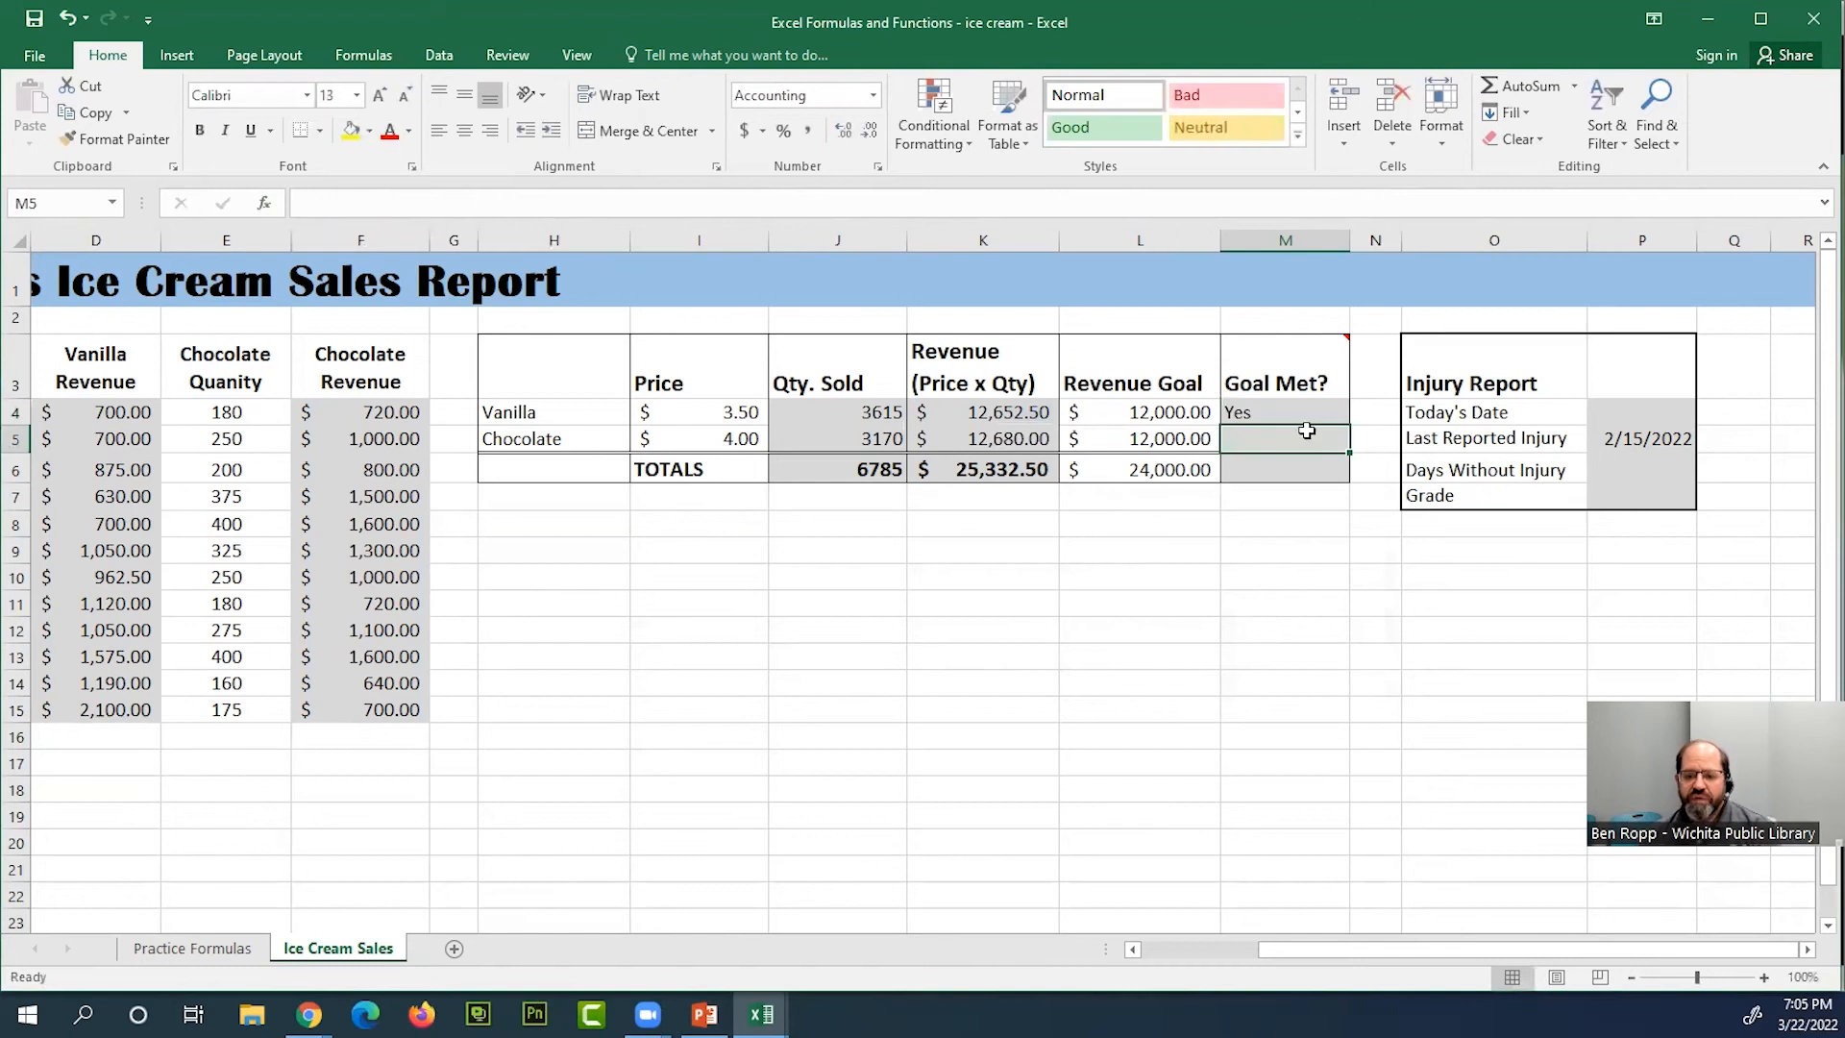
Insert an IF function in the chocolate row's Goal Met? cell M5
double_click(1304, 438)
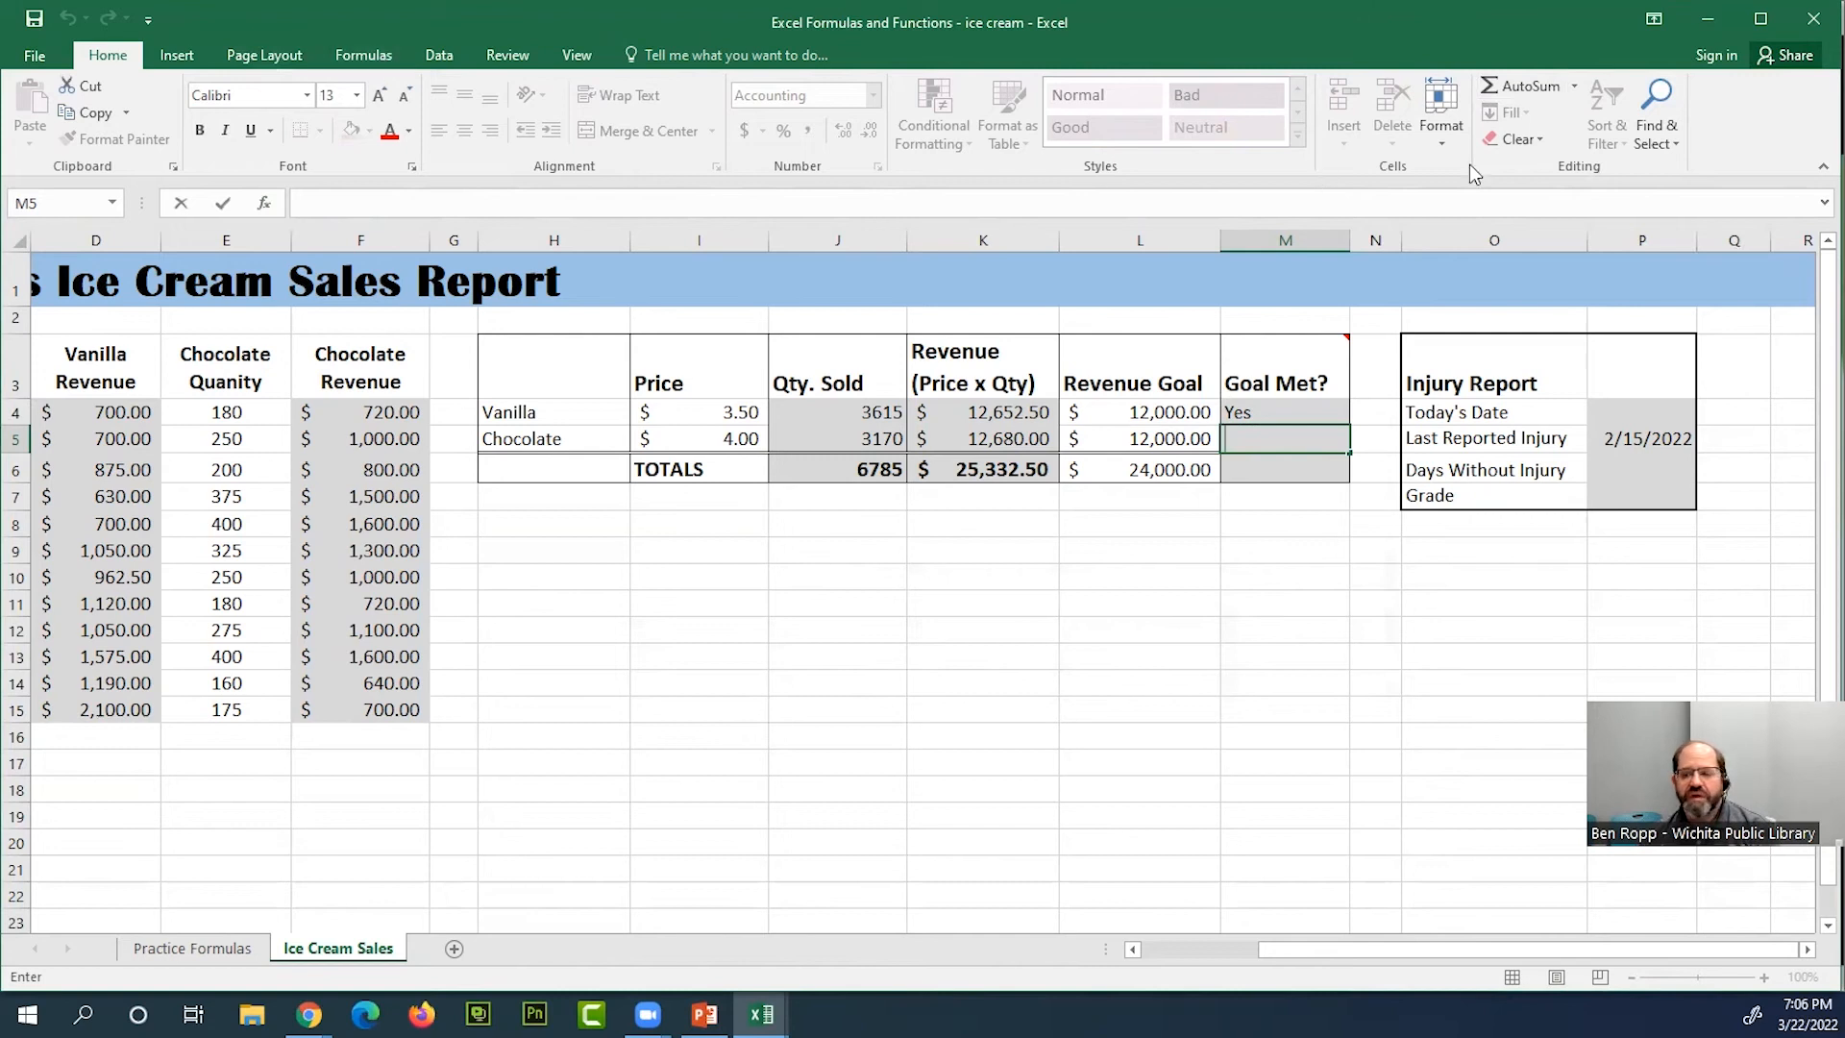
left_click(1573, 87)
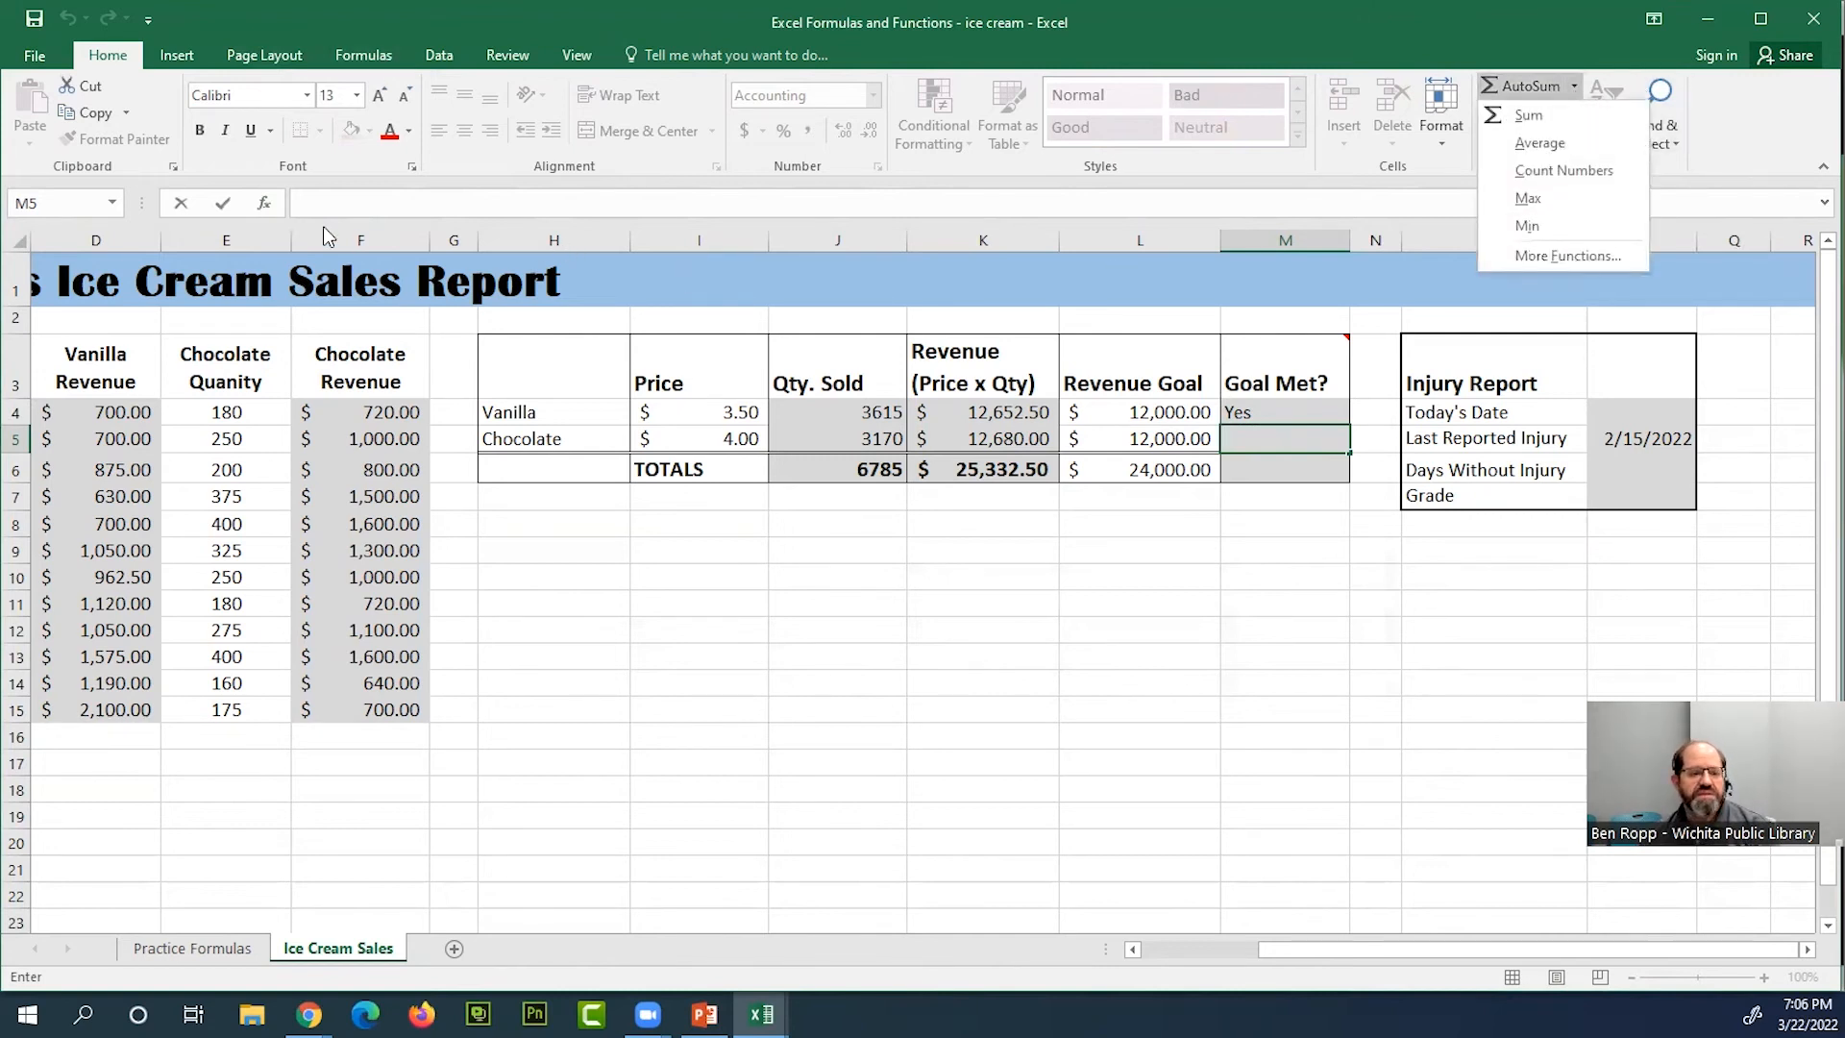
left_click(184, 55)
left_click(185, 55)
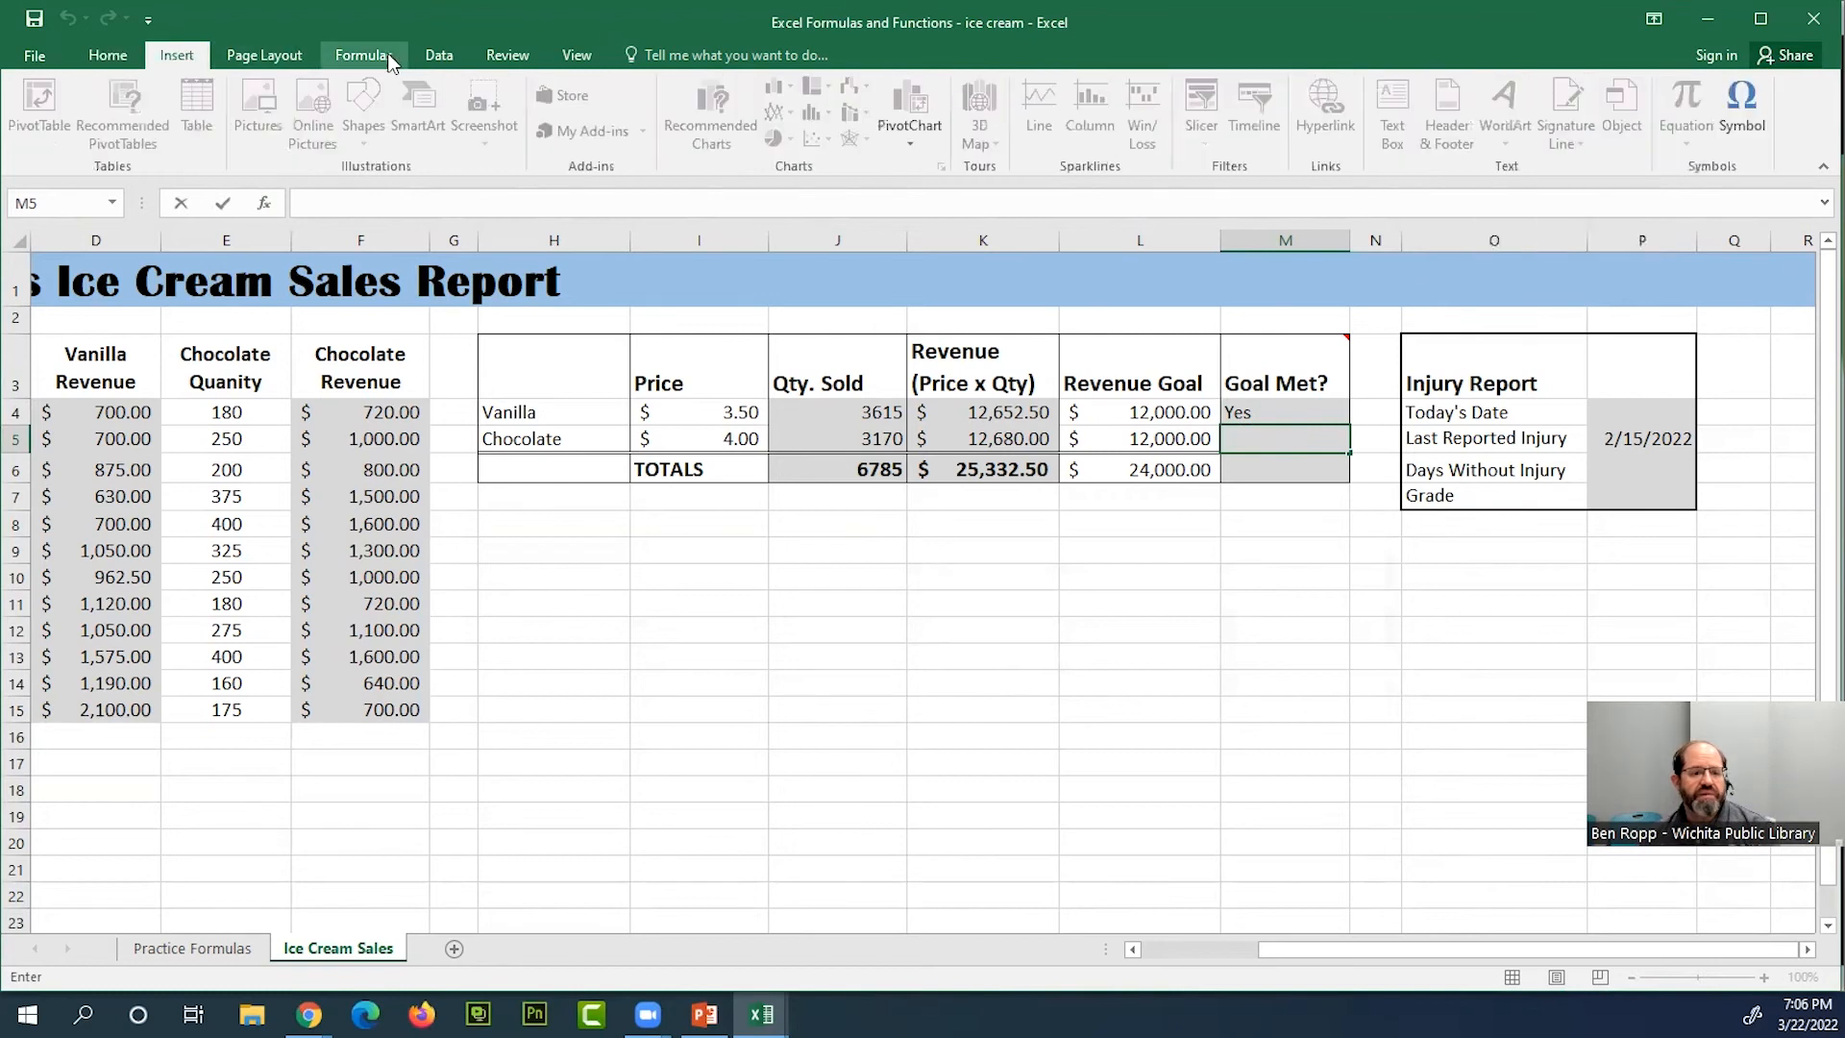
left_click(365, 55)
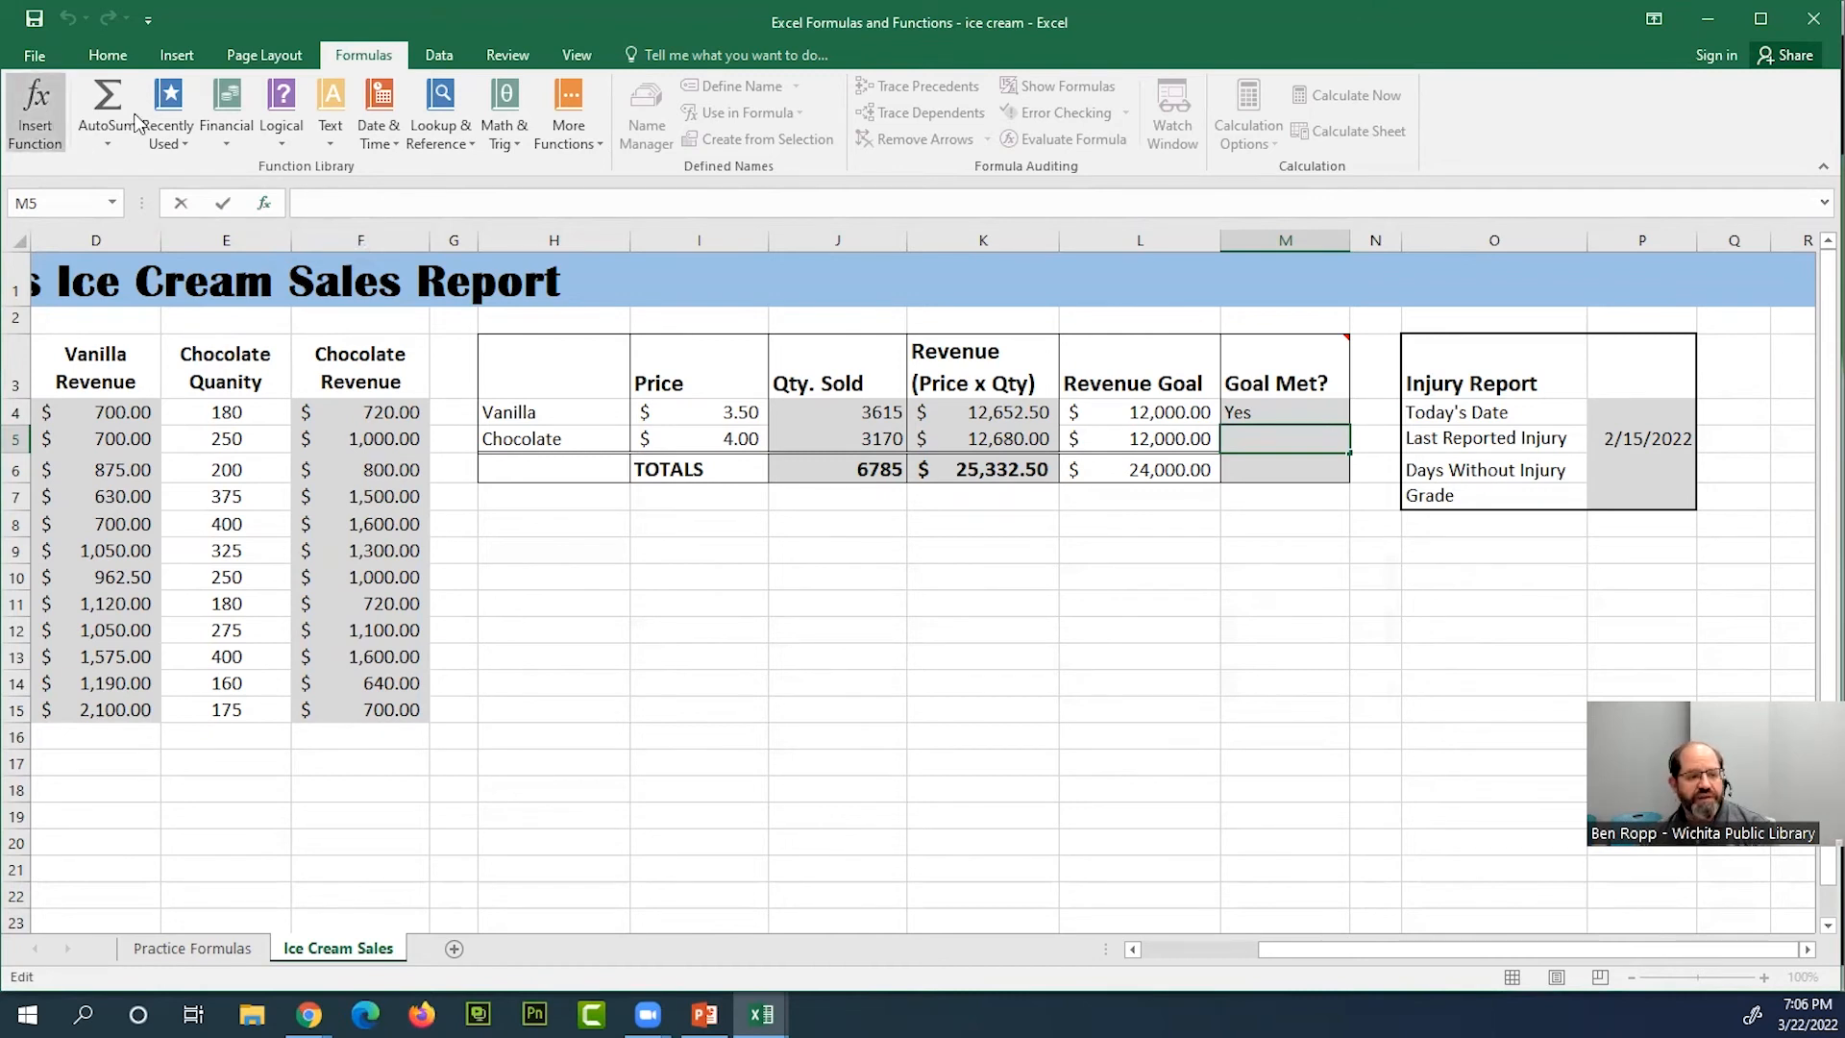
left_click(36, 114)
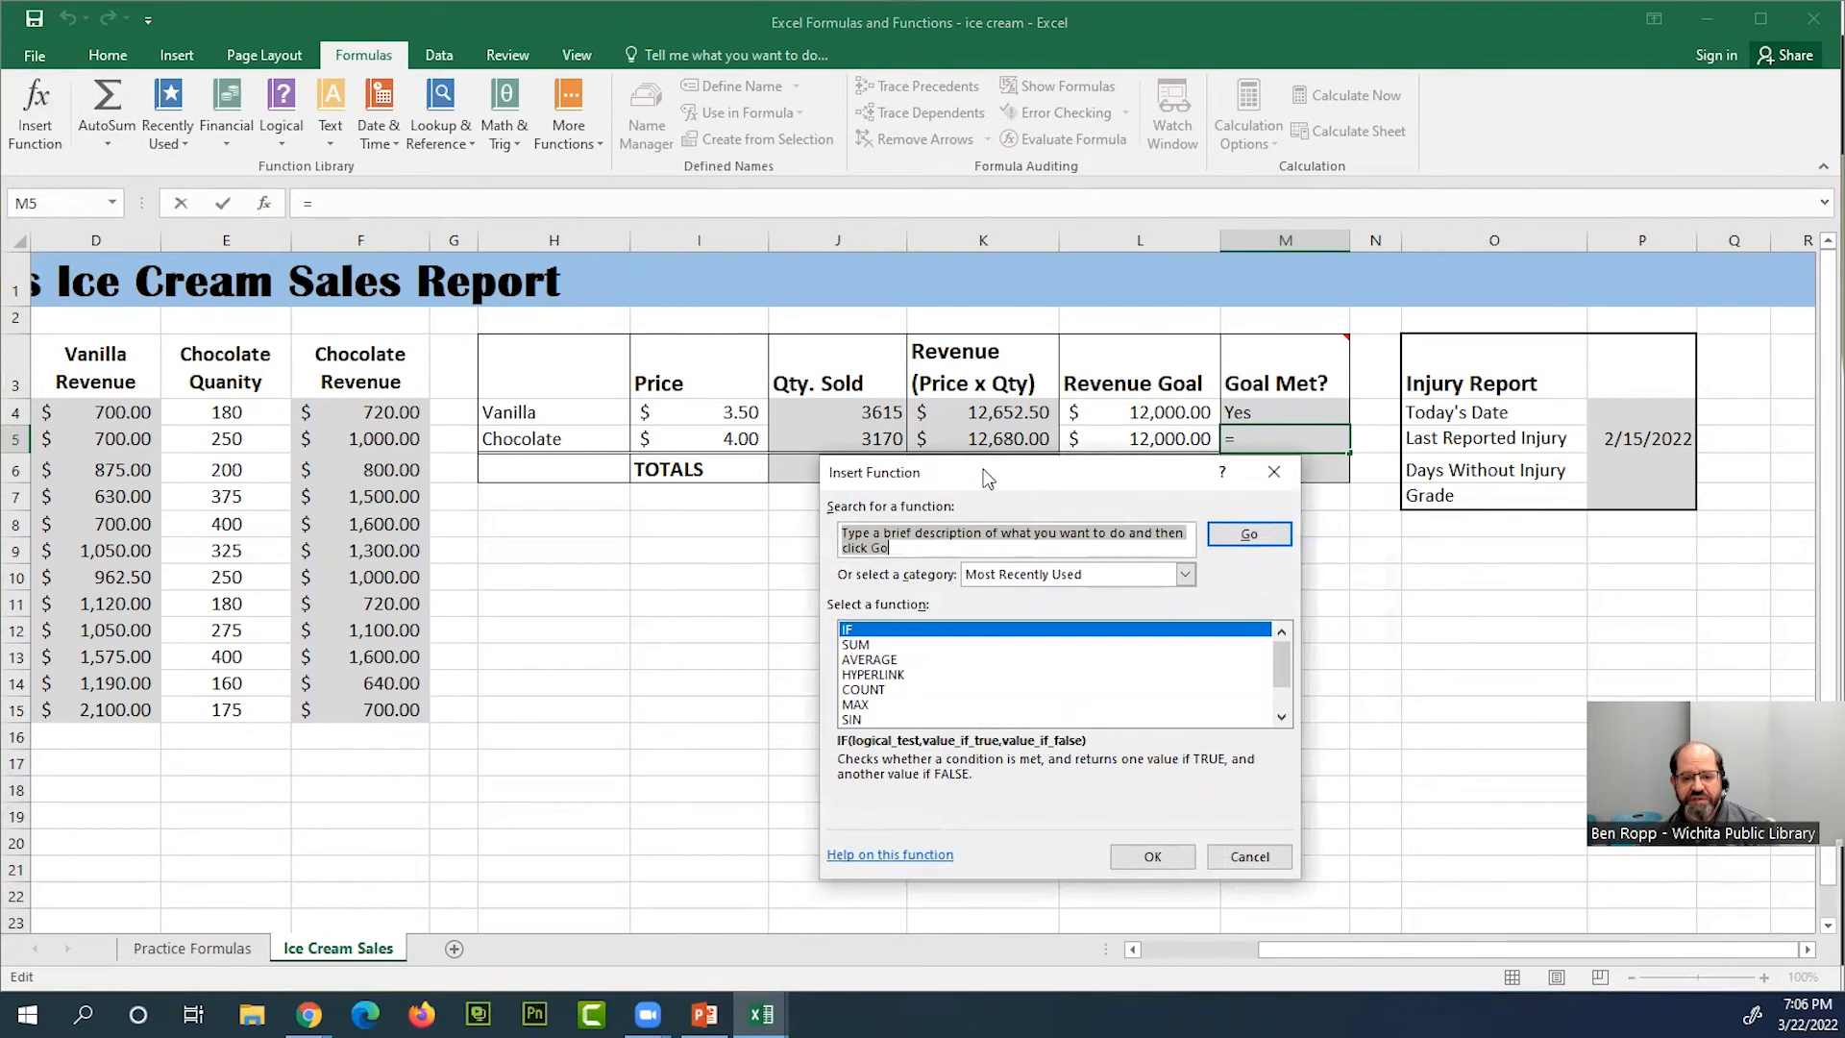
left_click_drag(985, 476, 951, 463)
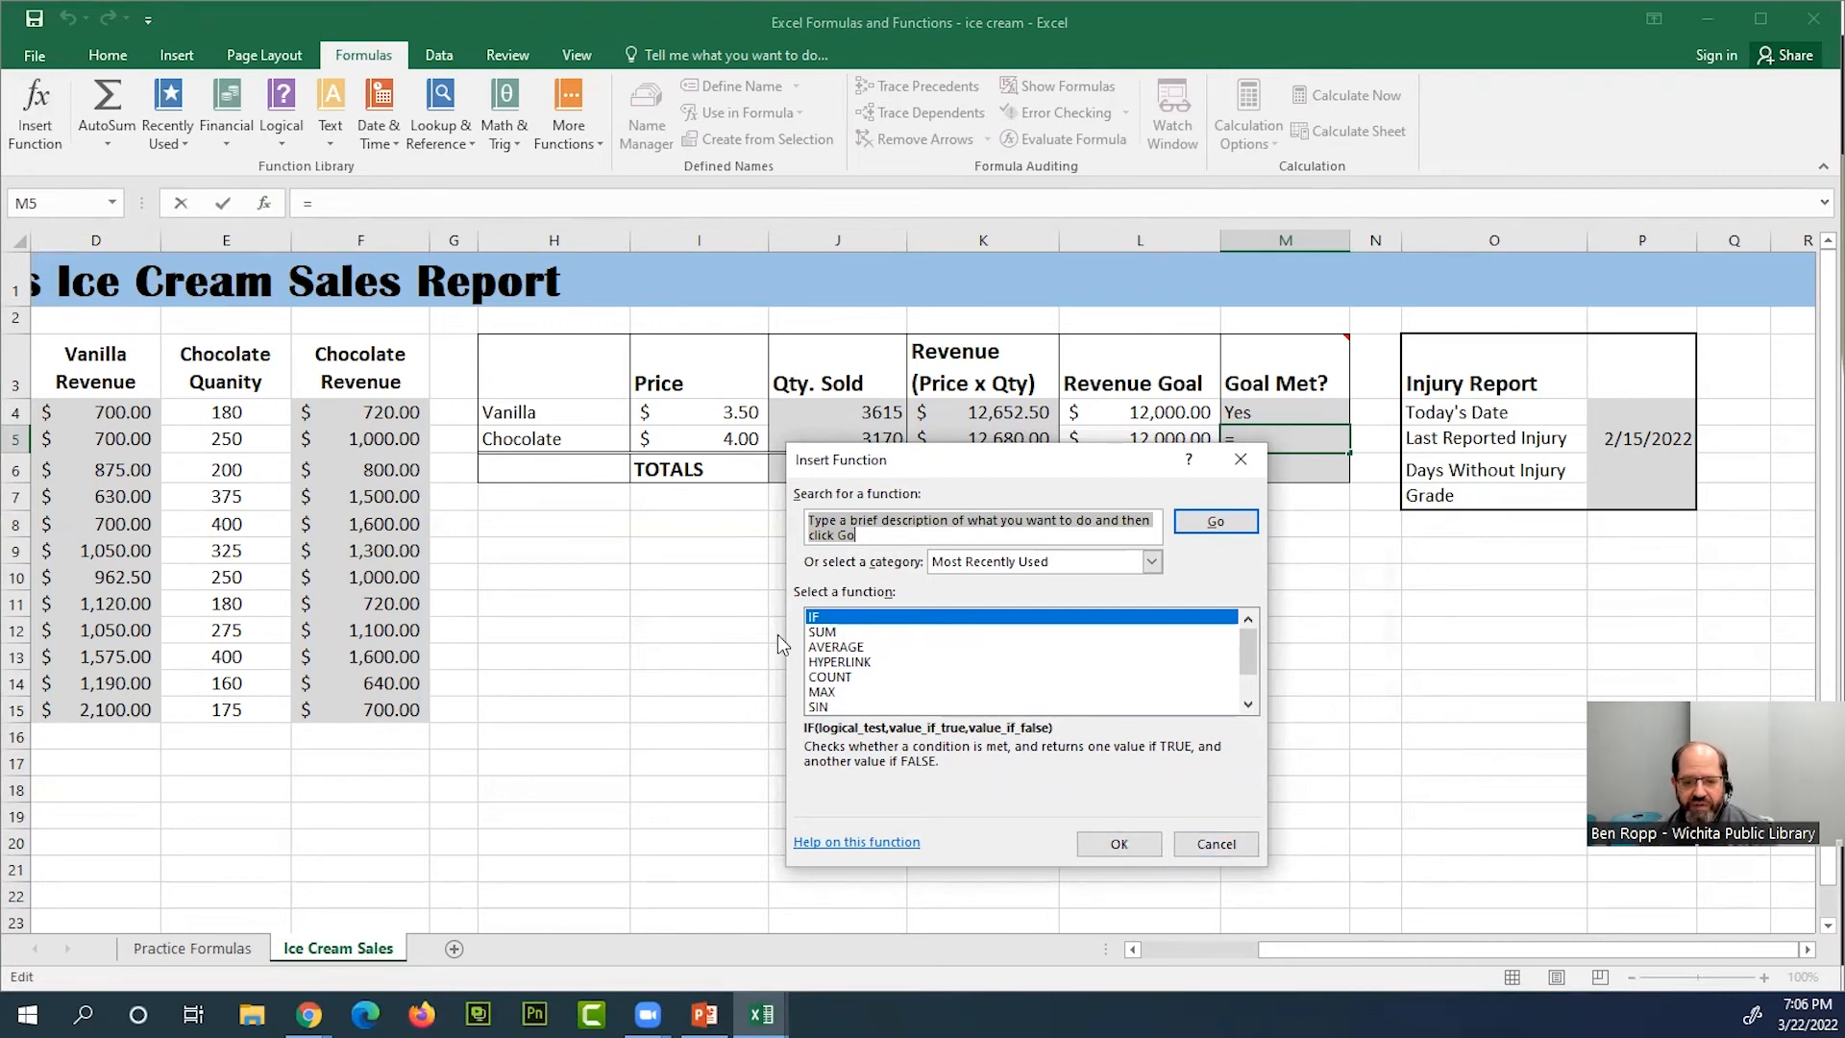
left_click(1119, 843)
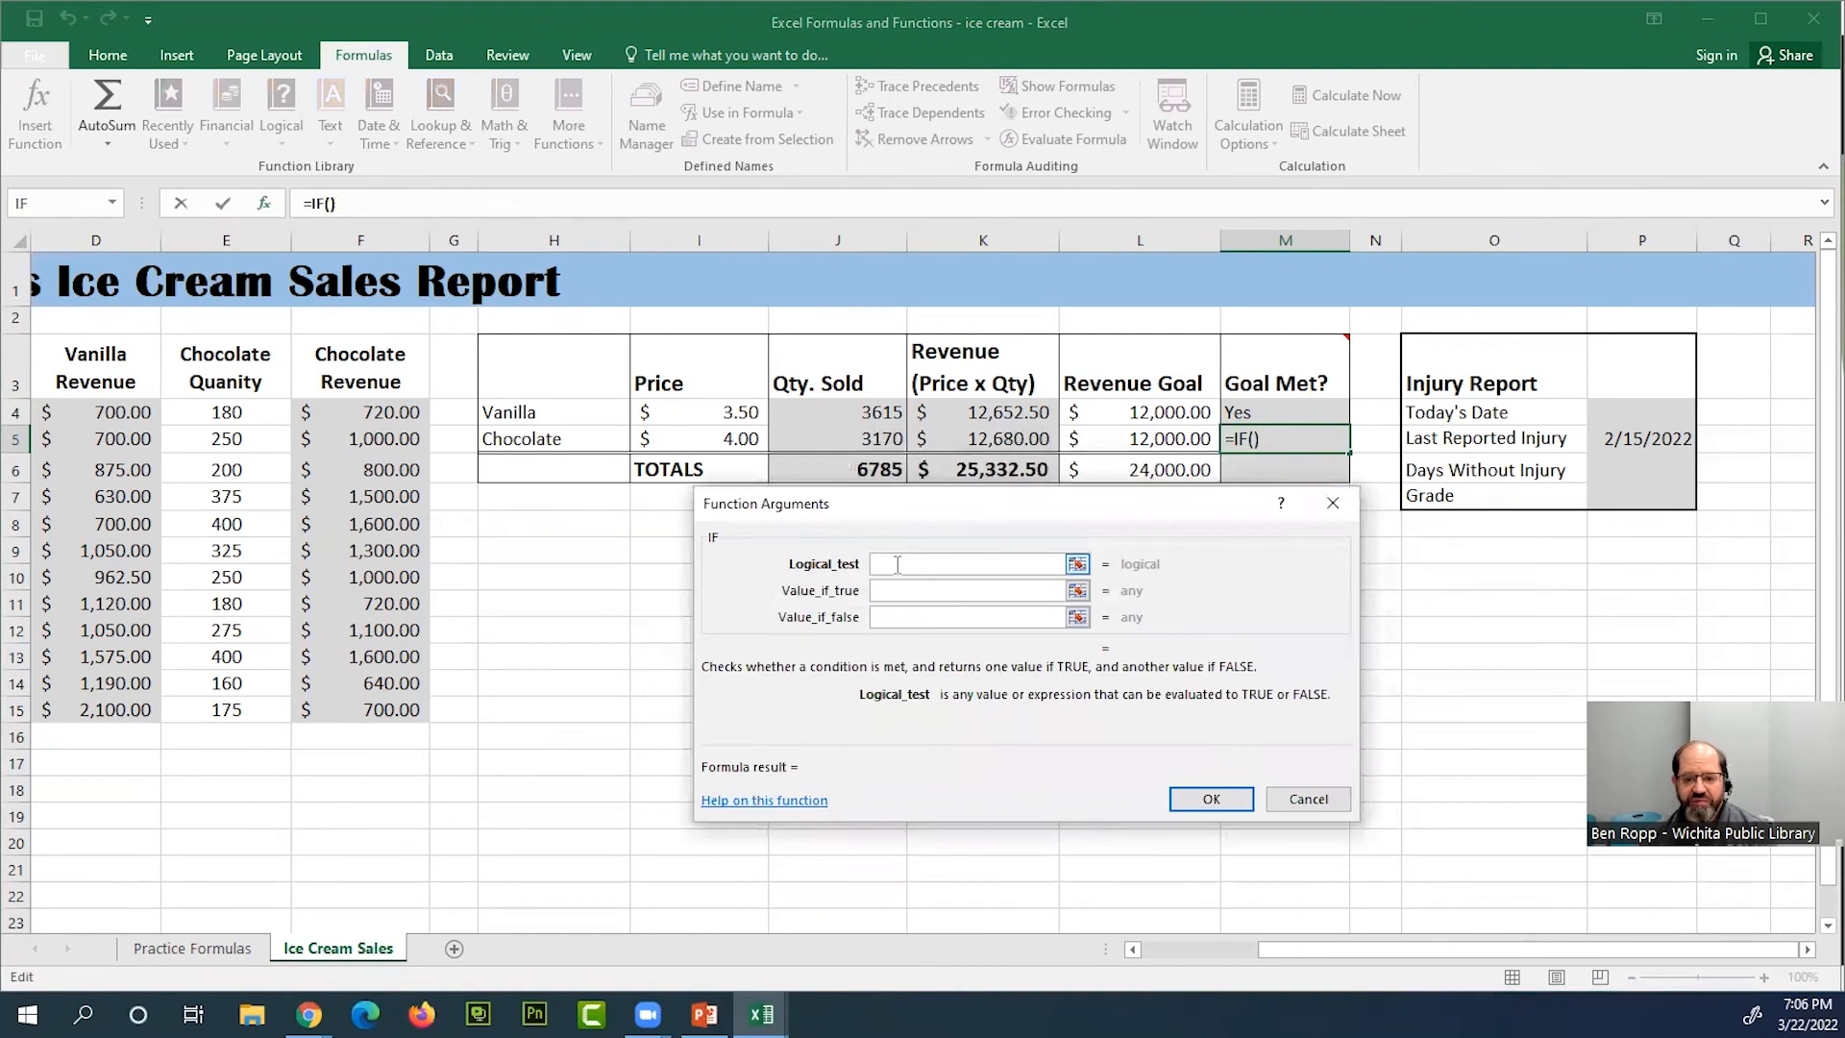
left_click(1189, 440)
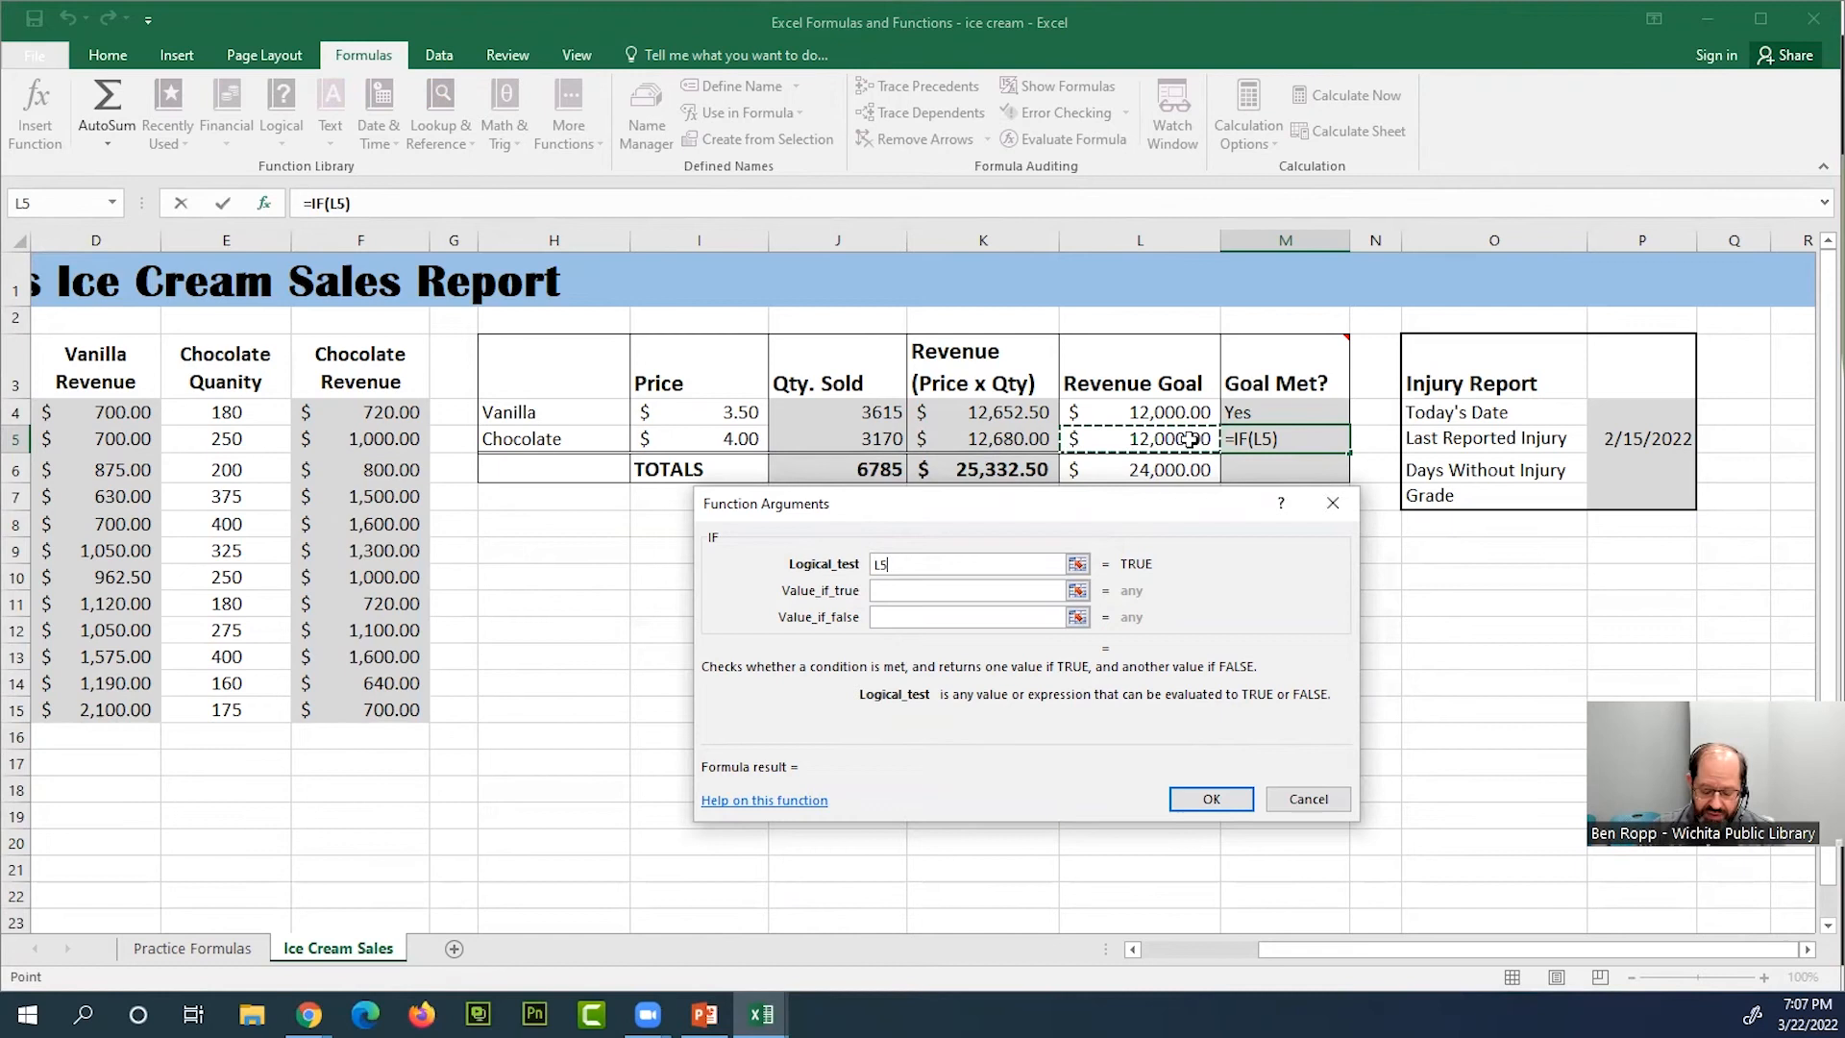
type(">")
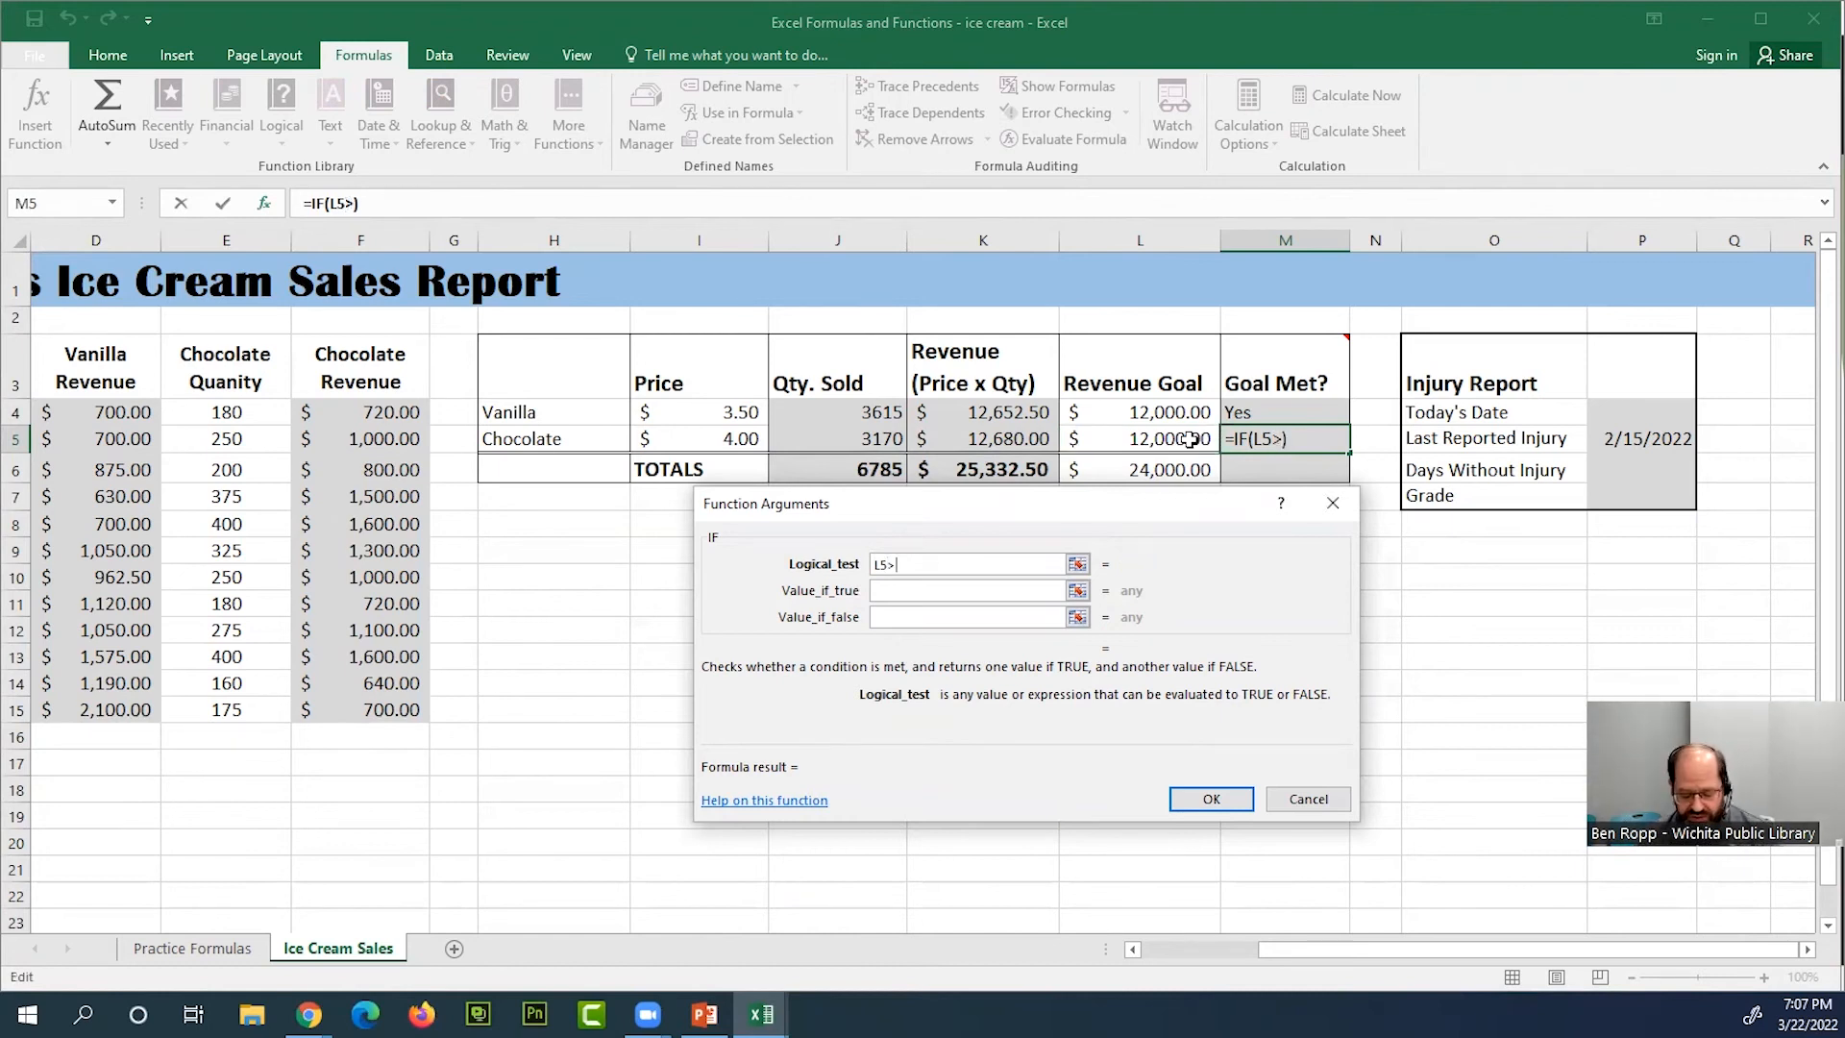
left_click(1035, 443)
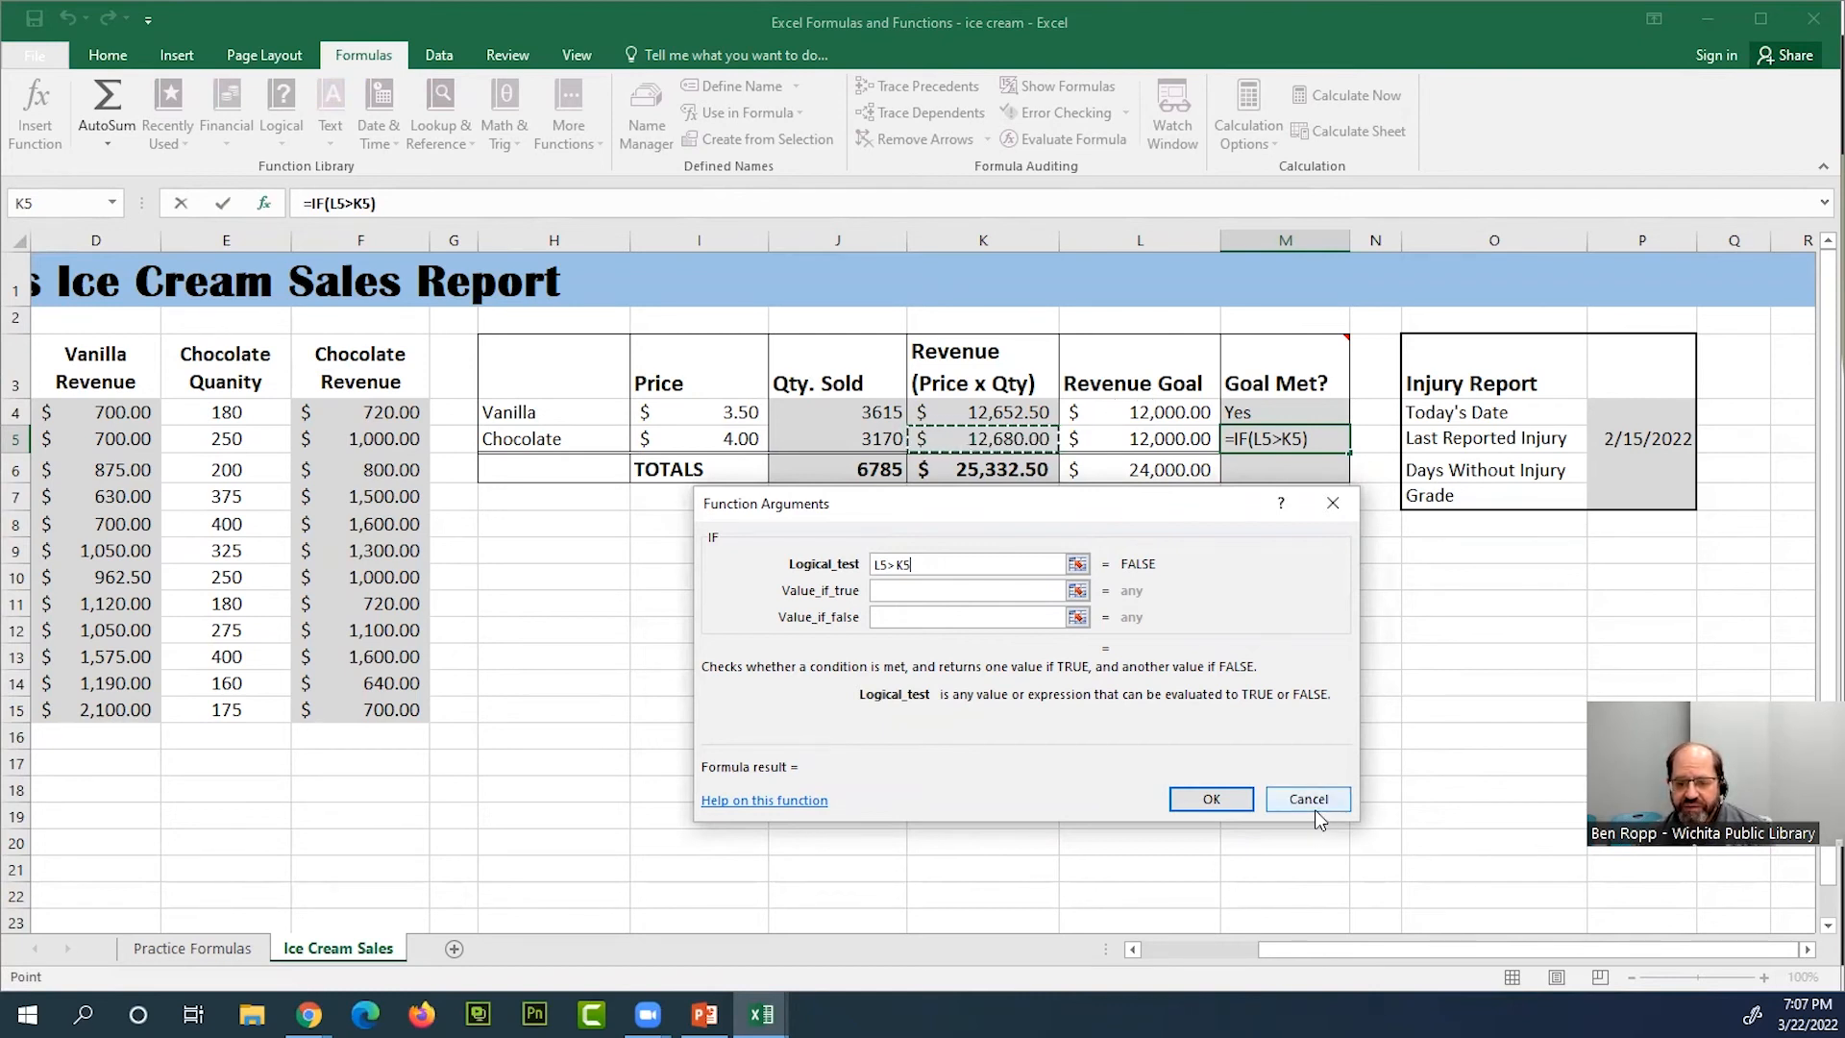
key("BackSpace")
key("BackSpace")
key("BackSpace")
key("BackSpace")
key("BackSpace")
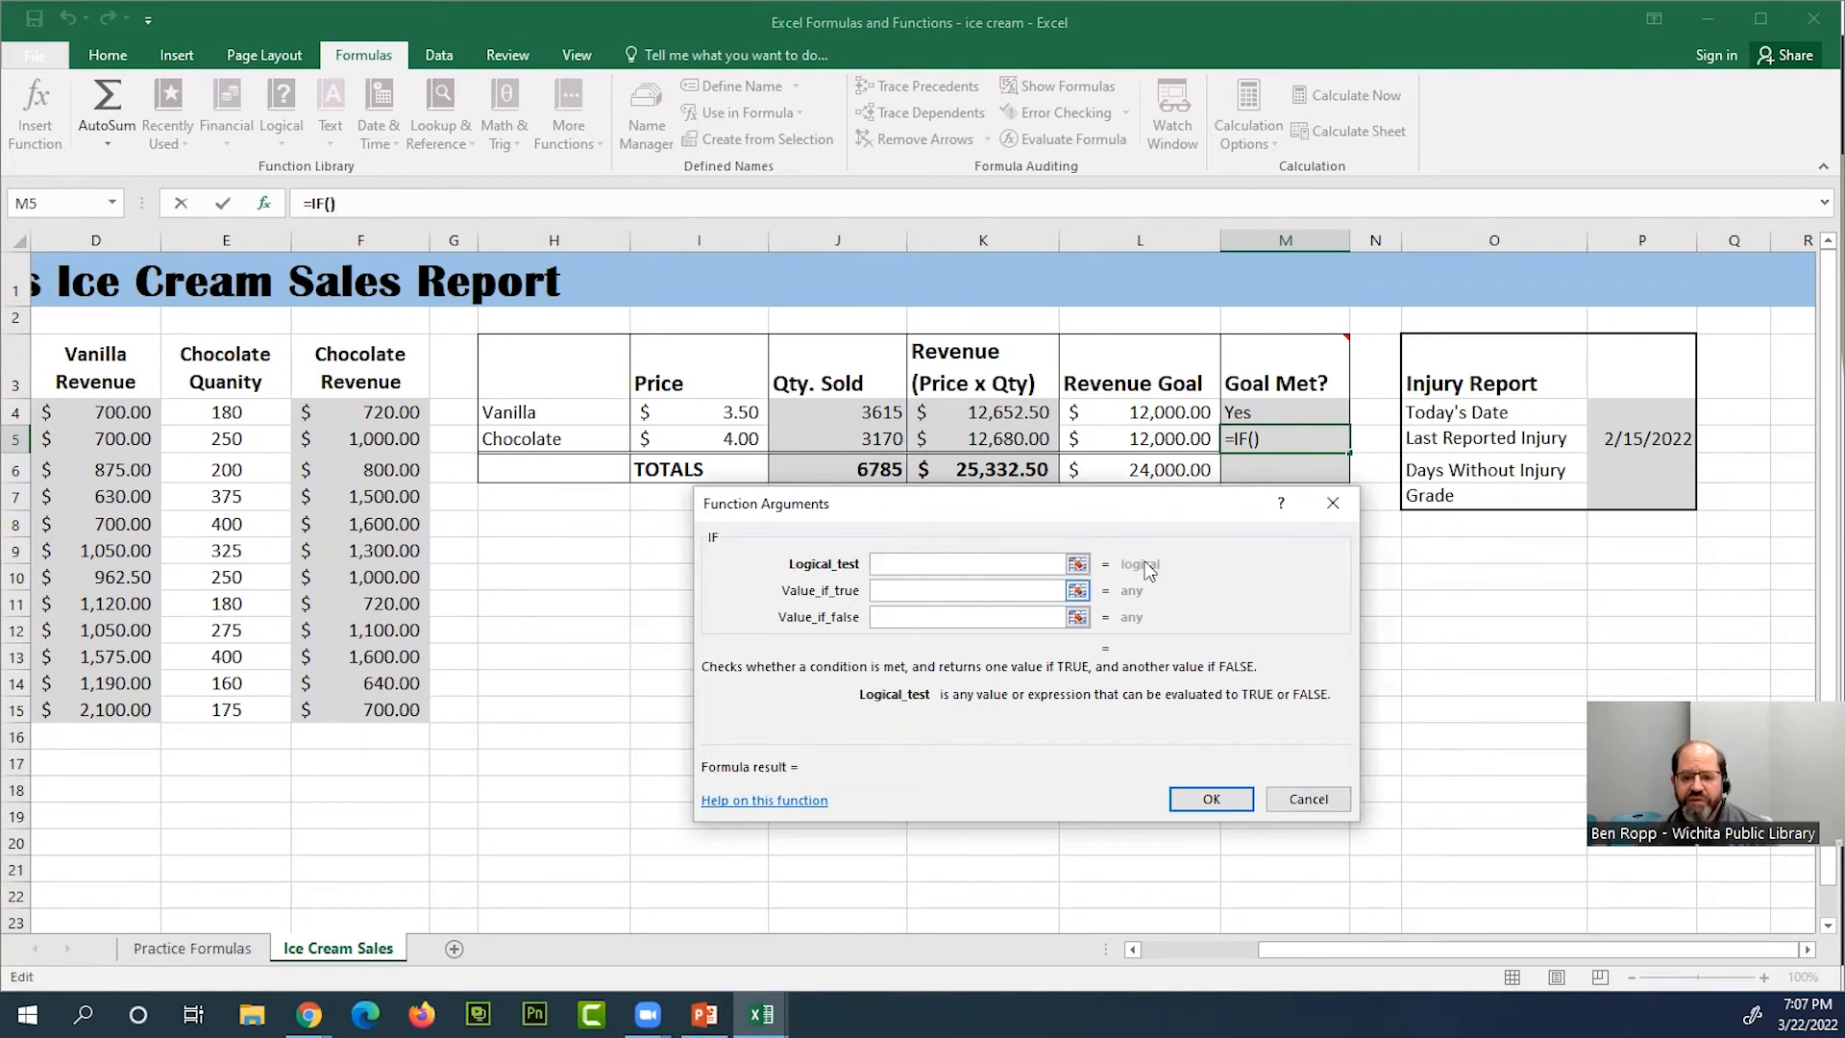
Set the IF function's logical test to K5>L5, comparing chocolate revenue with its revenue goal
left_click(1032, 441)
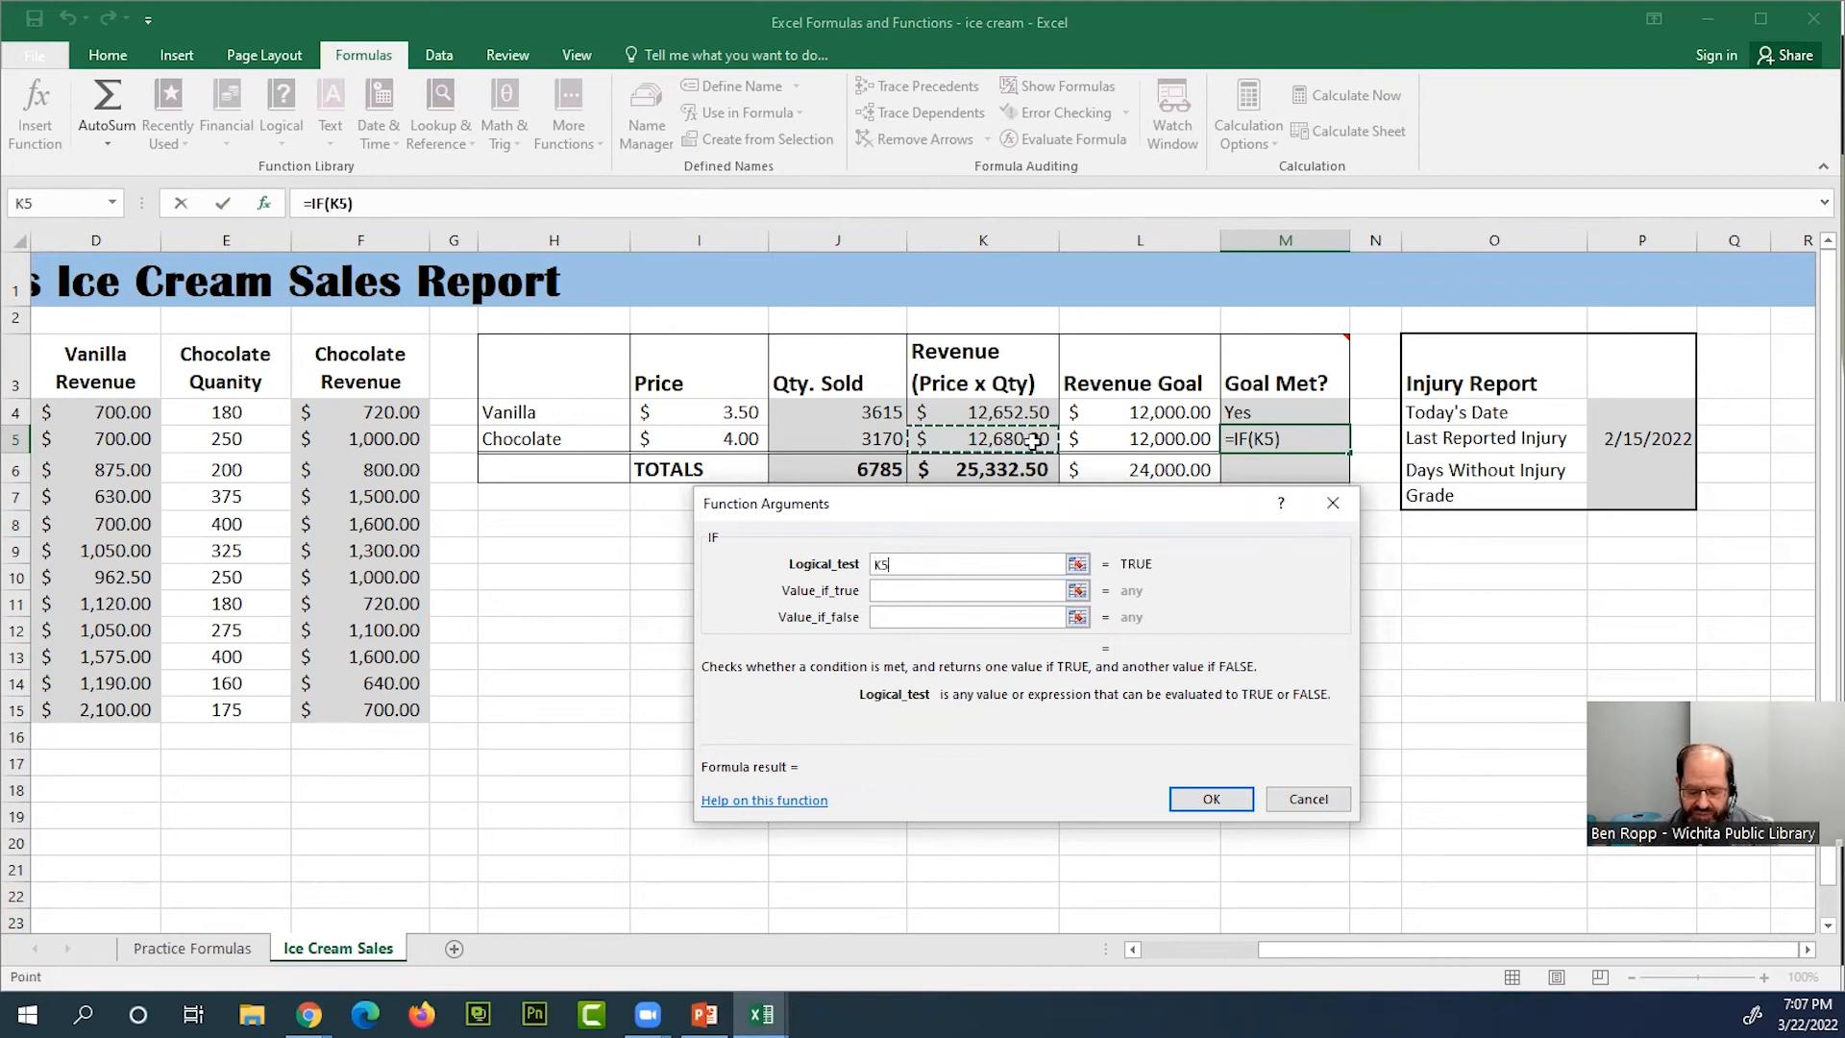
type(">")
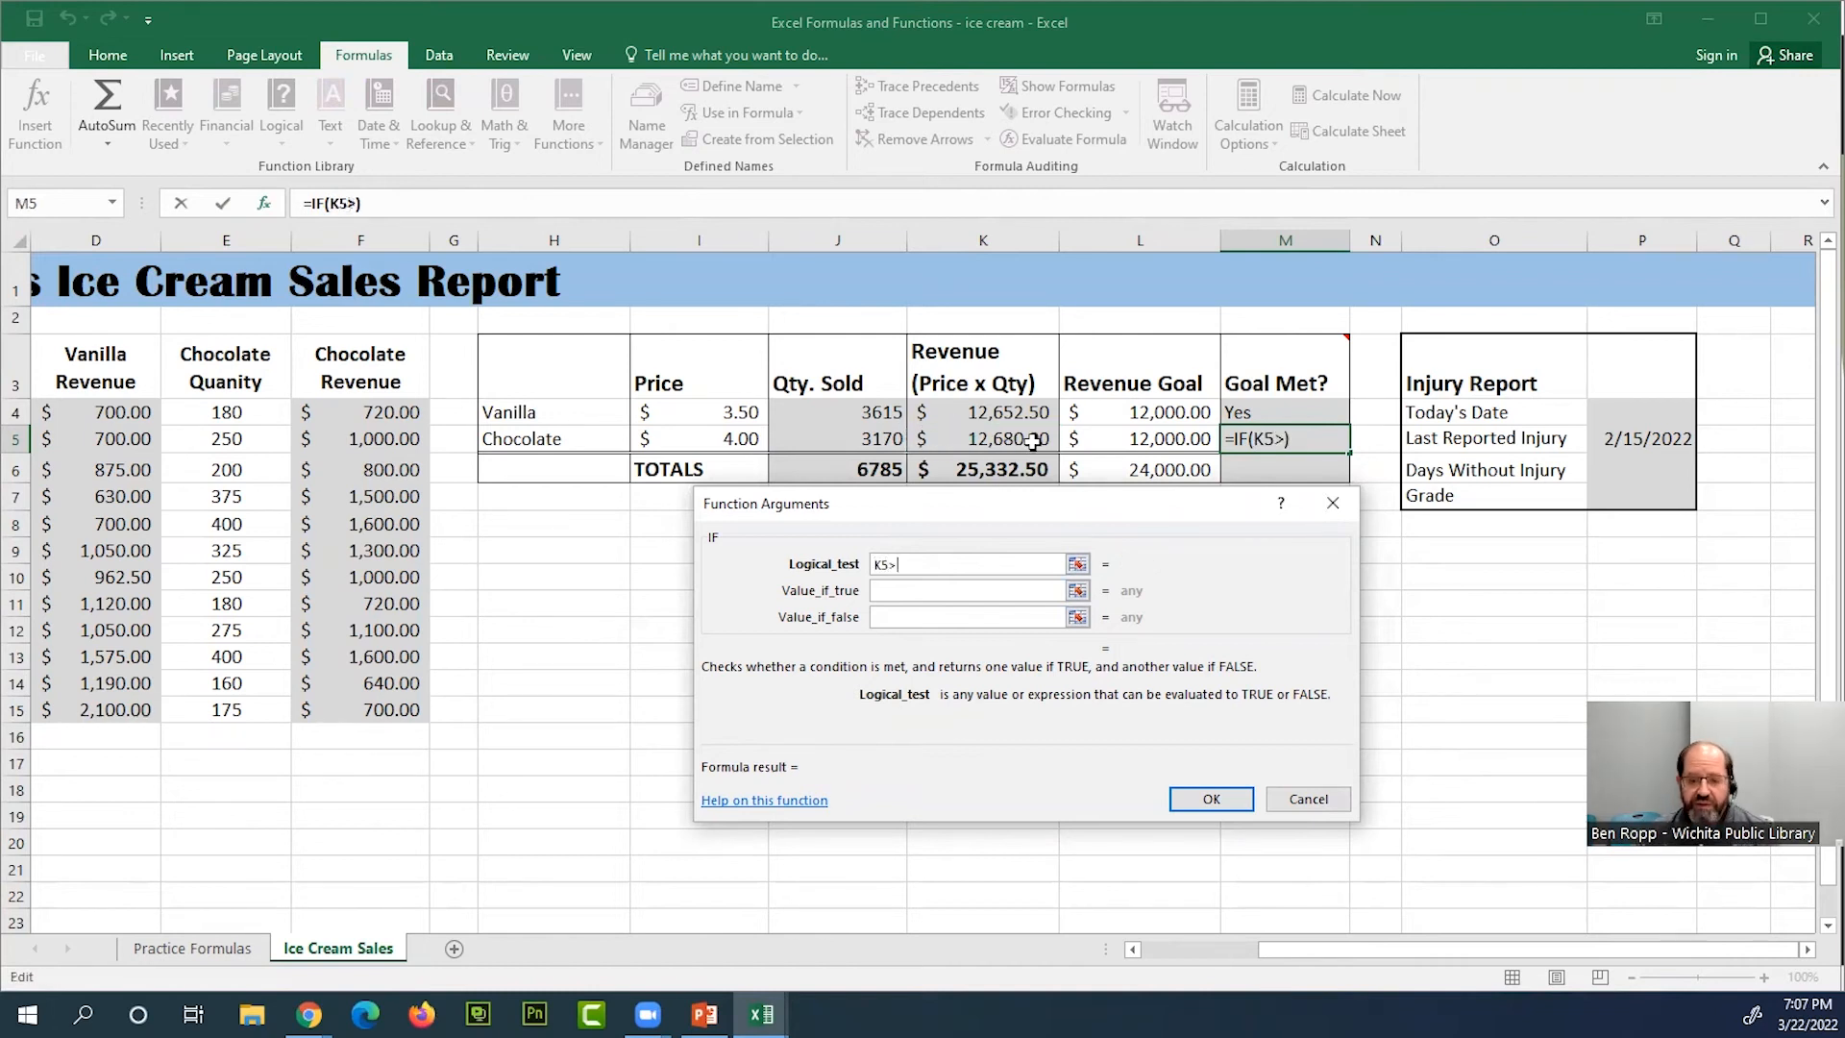
left_click(1161, 441)
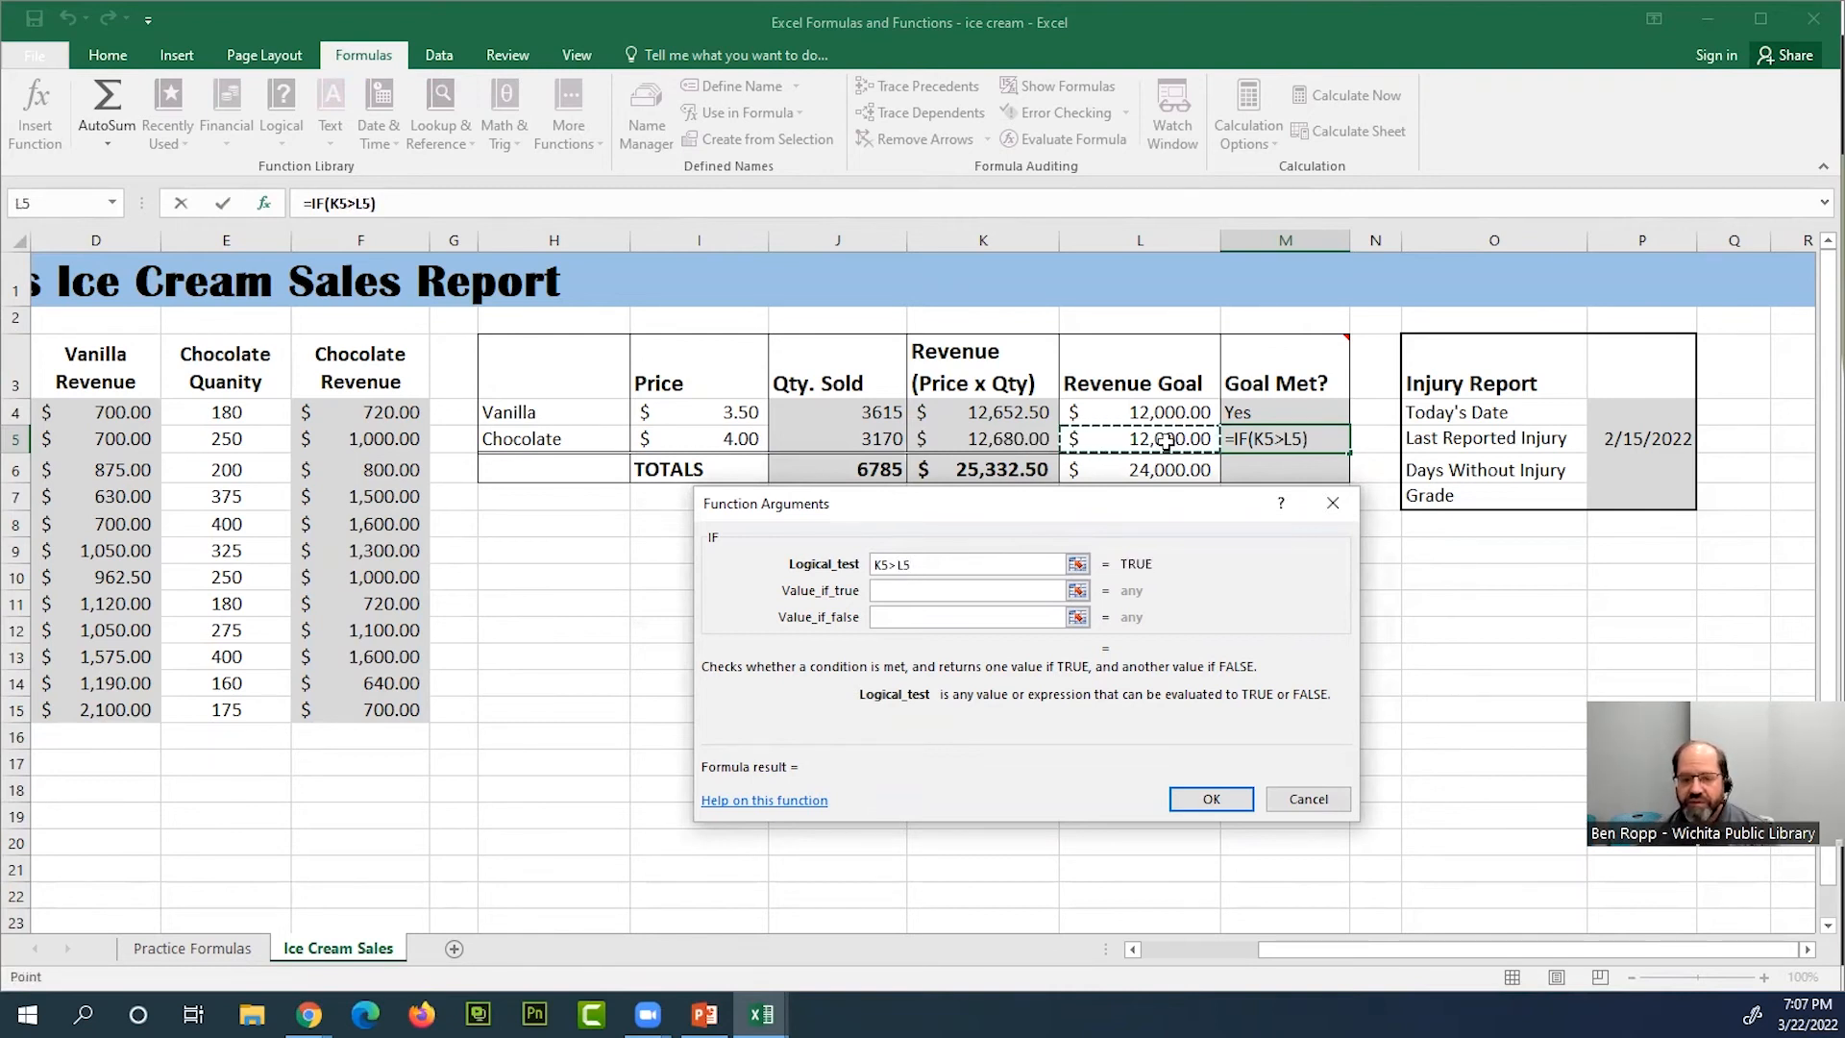
Set the IF function's value if true to the quoted text "yes" and apply the formula to M5
left_click(962, 591)
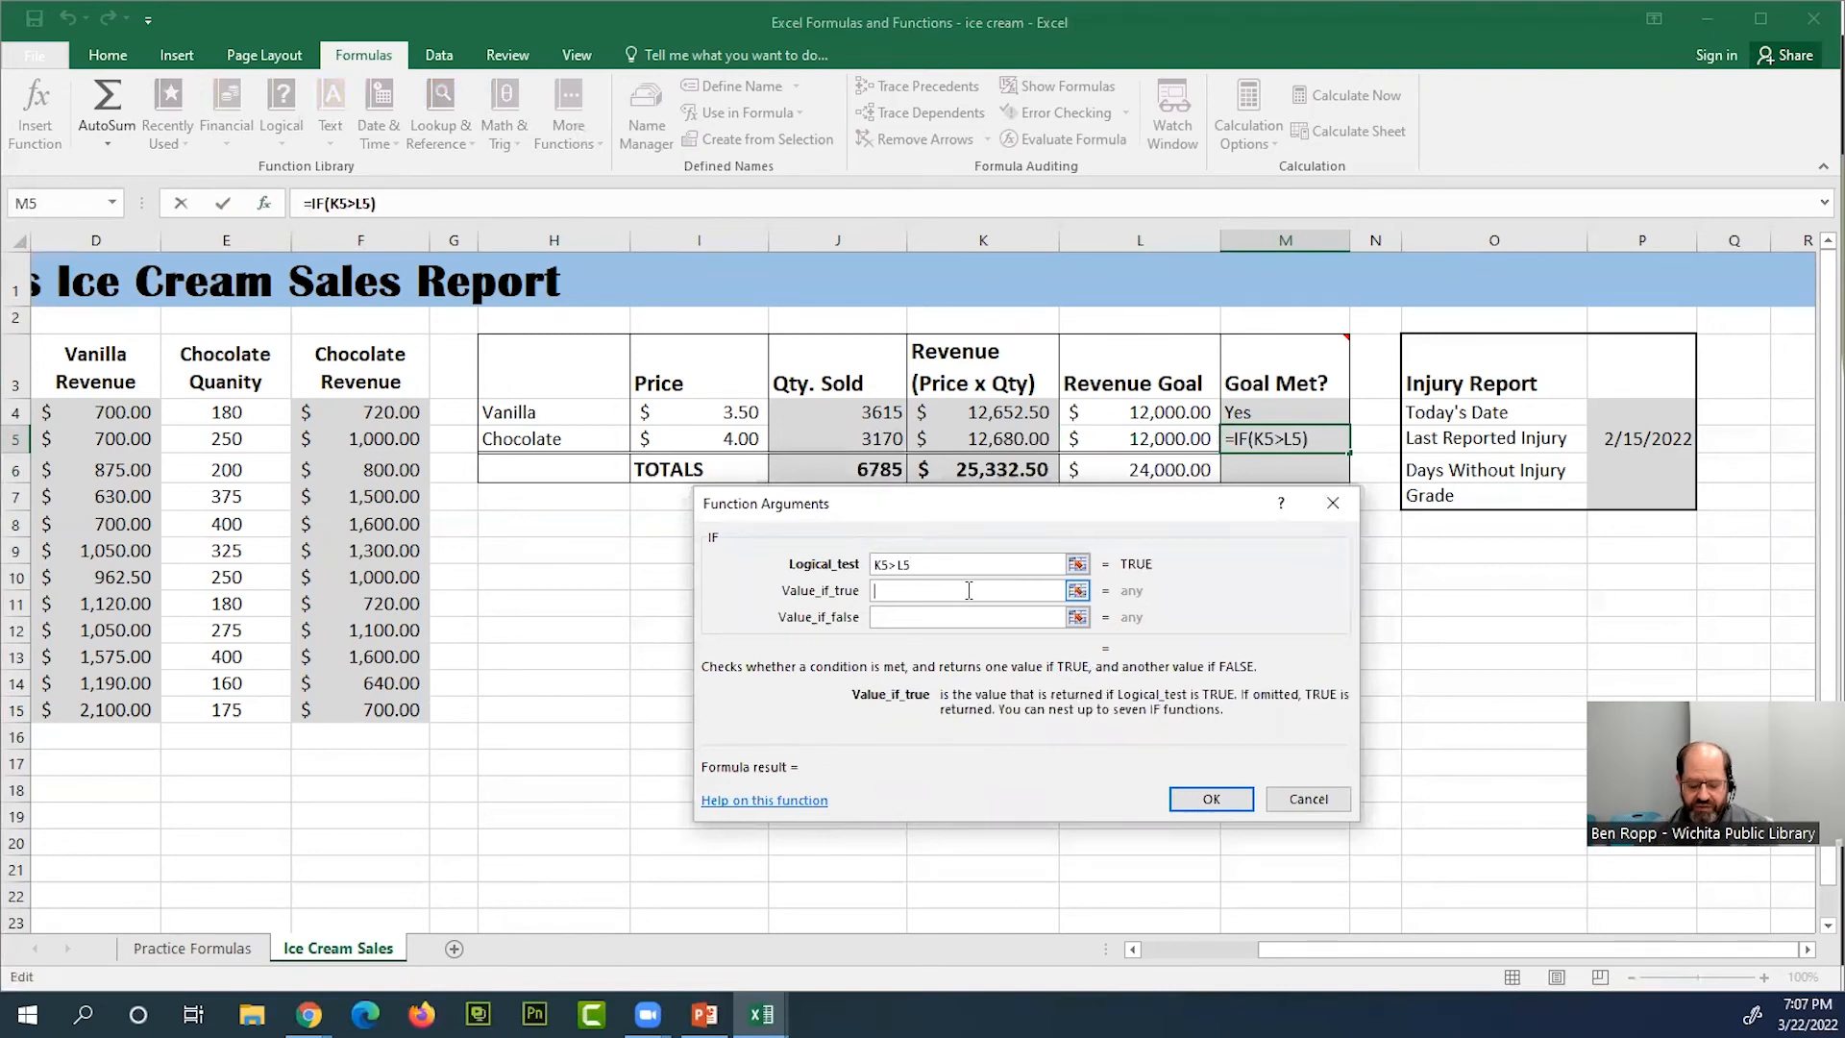
type("\"yes\"")
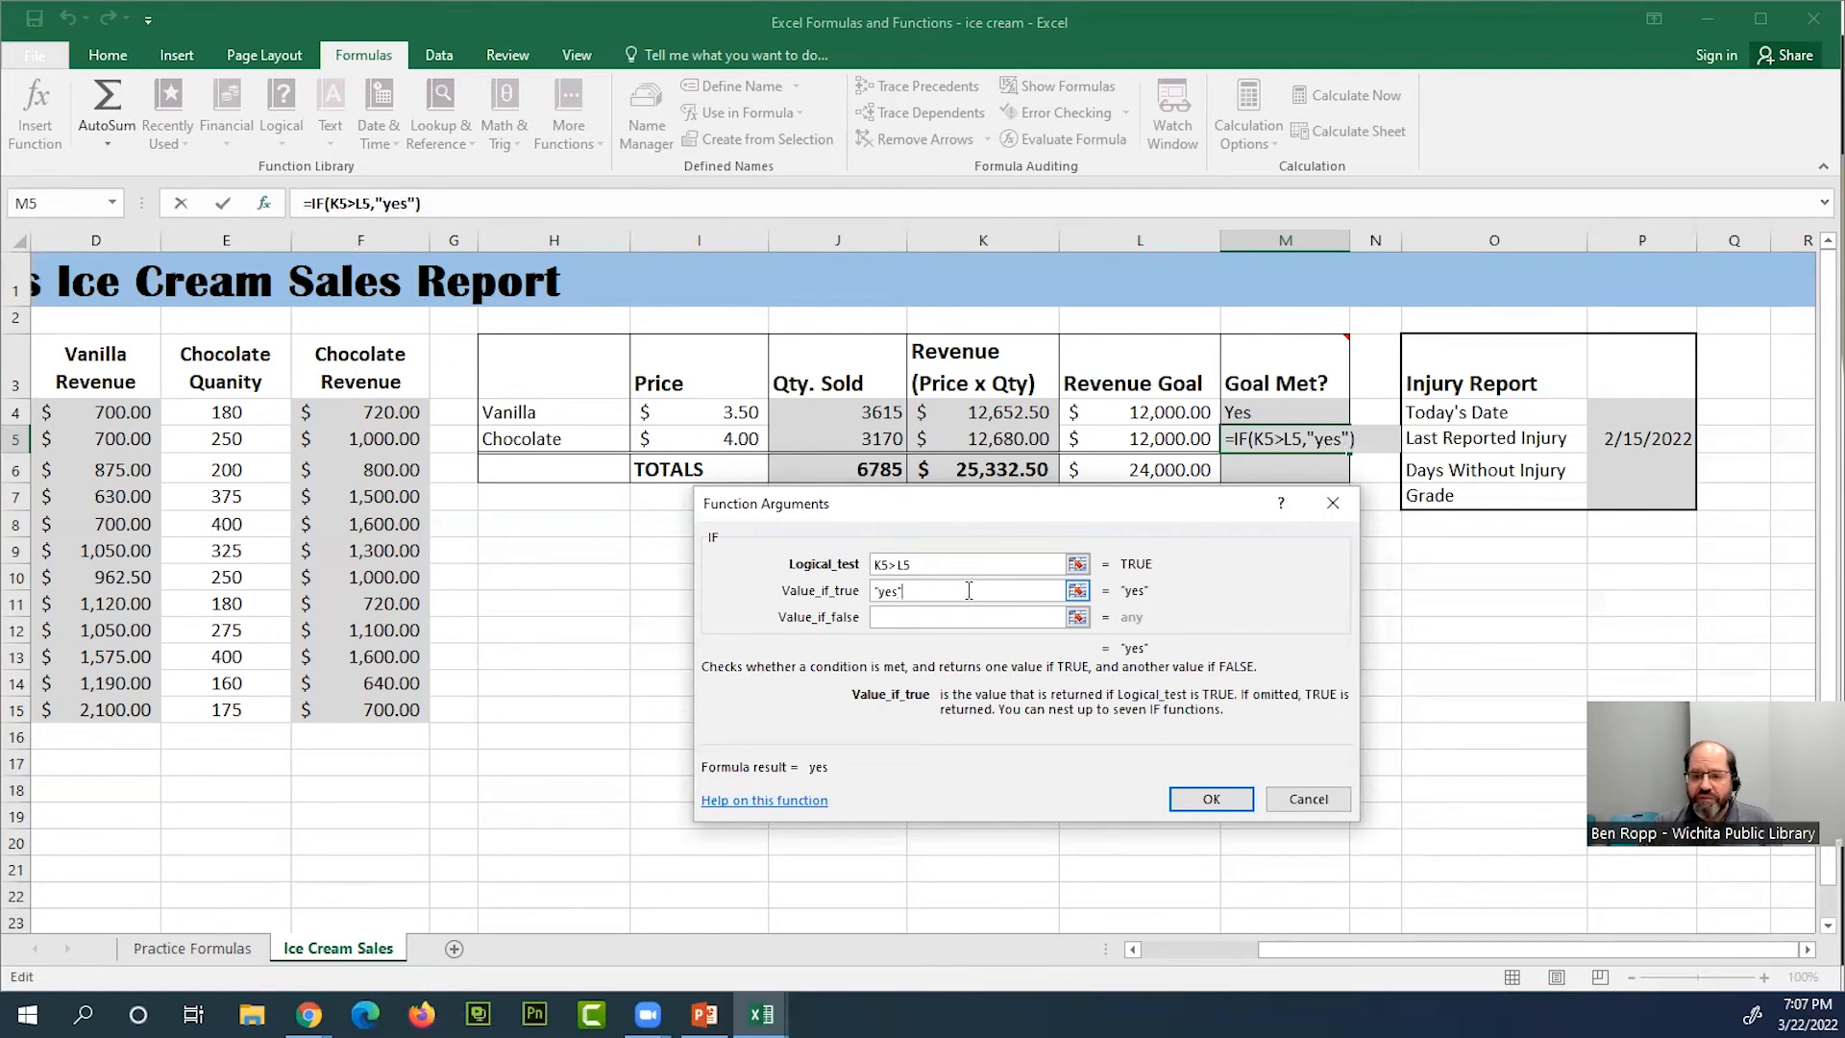
left_click(1215, 799)
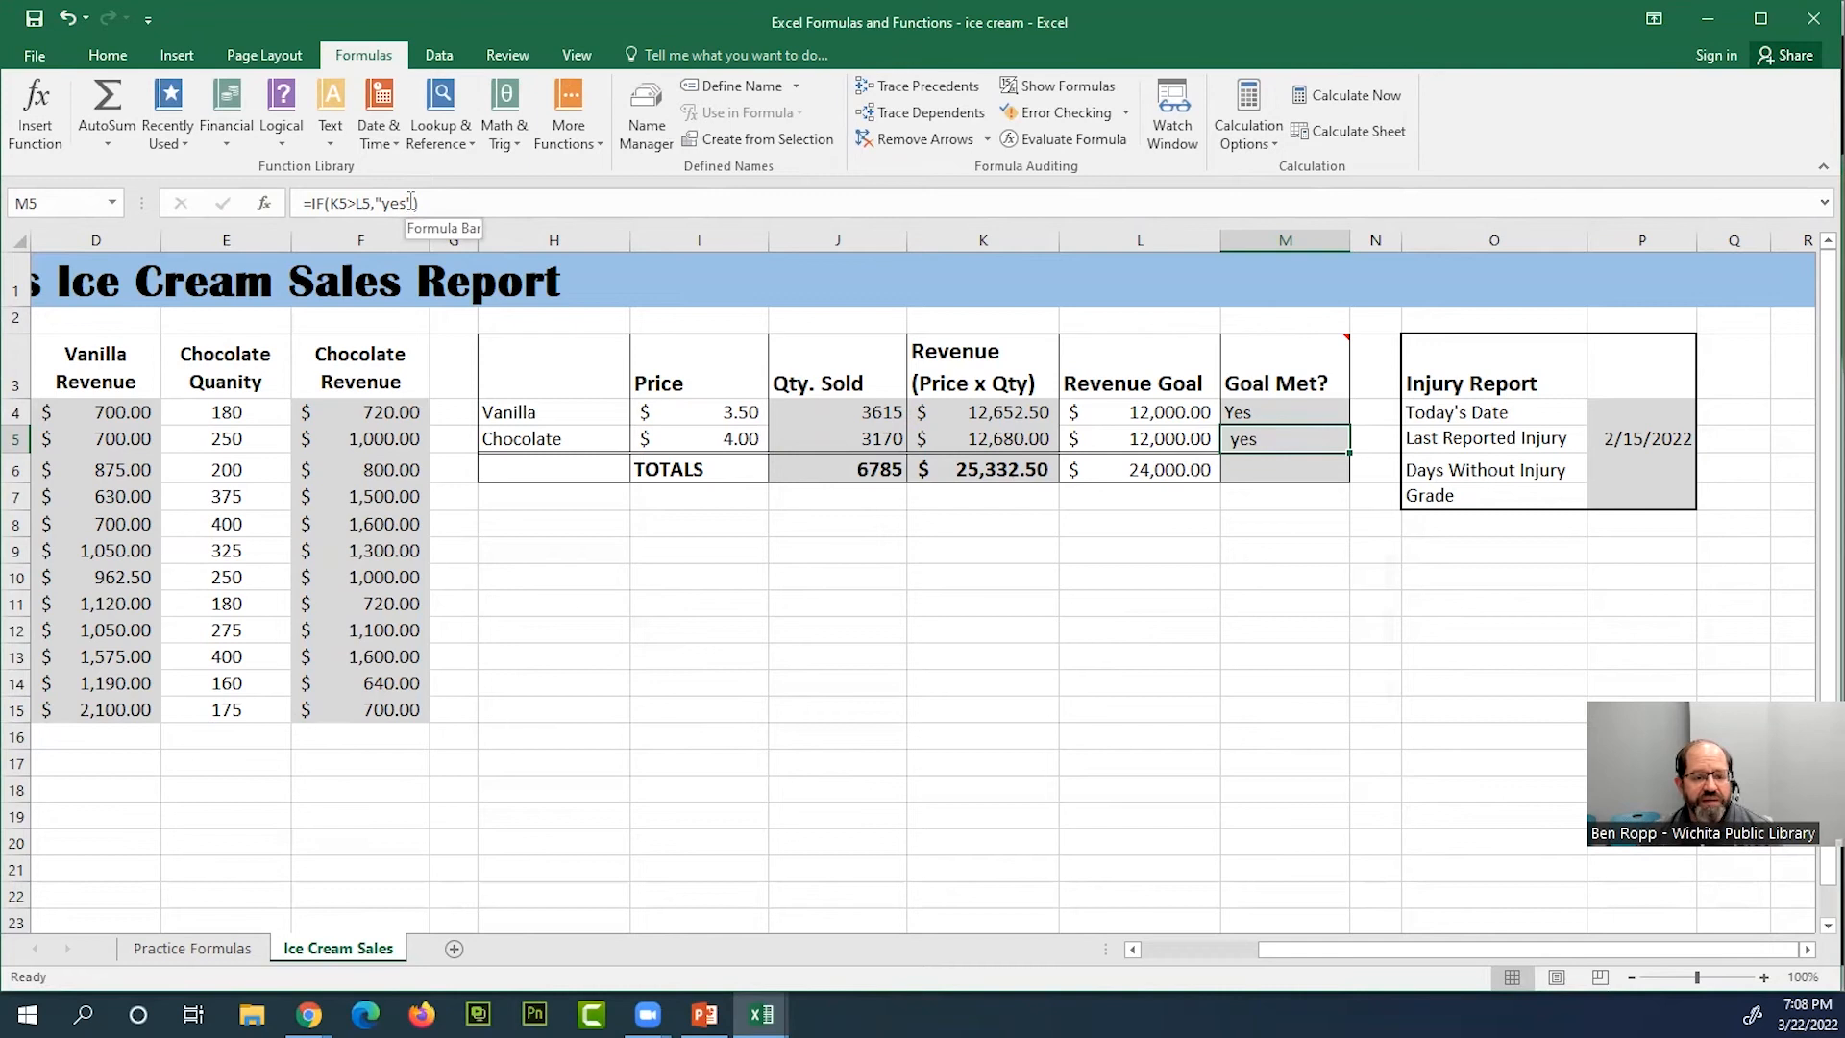
Add the quoted text "no" as the value if false in M5's formula, making it =IF(K5>L5,"yes","no")
left_click(349, 203)
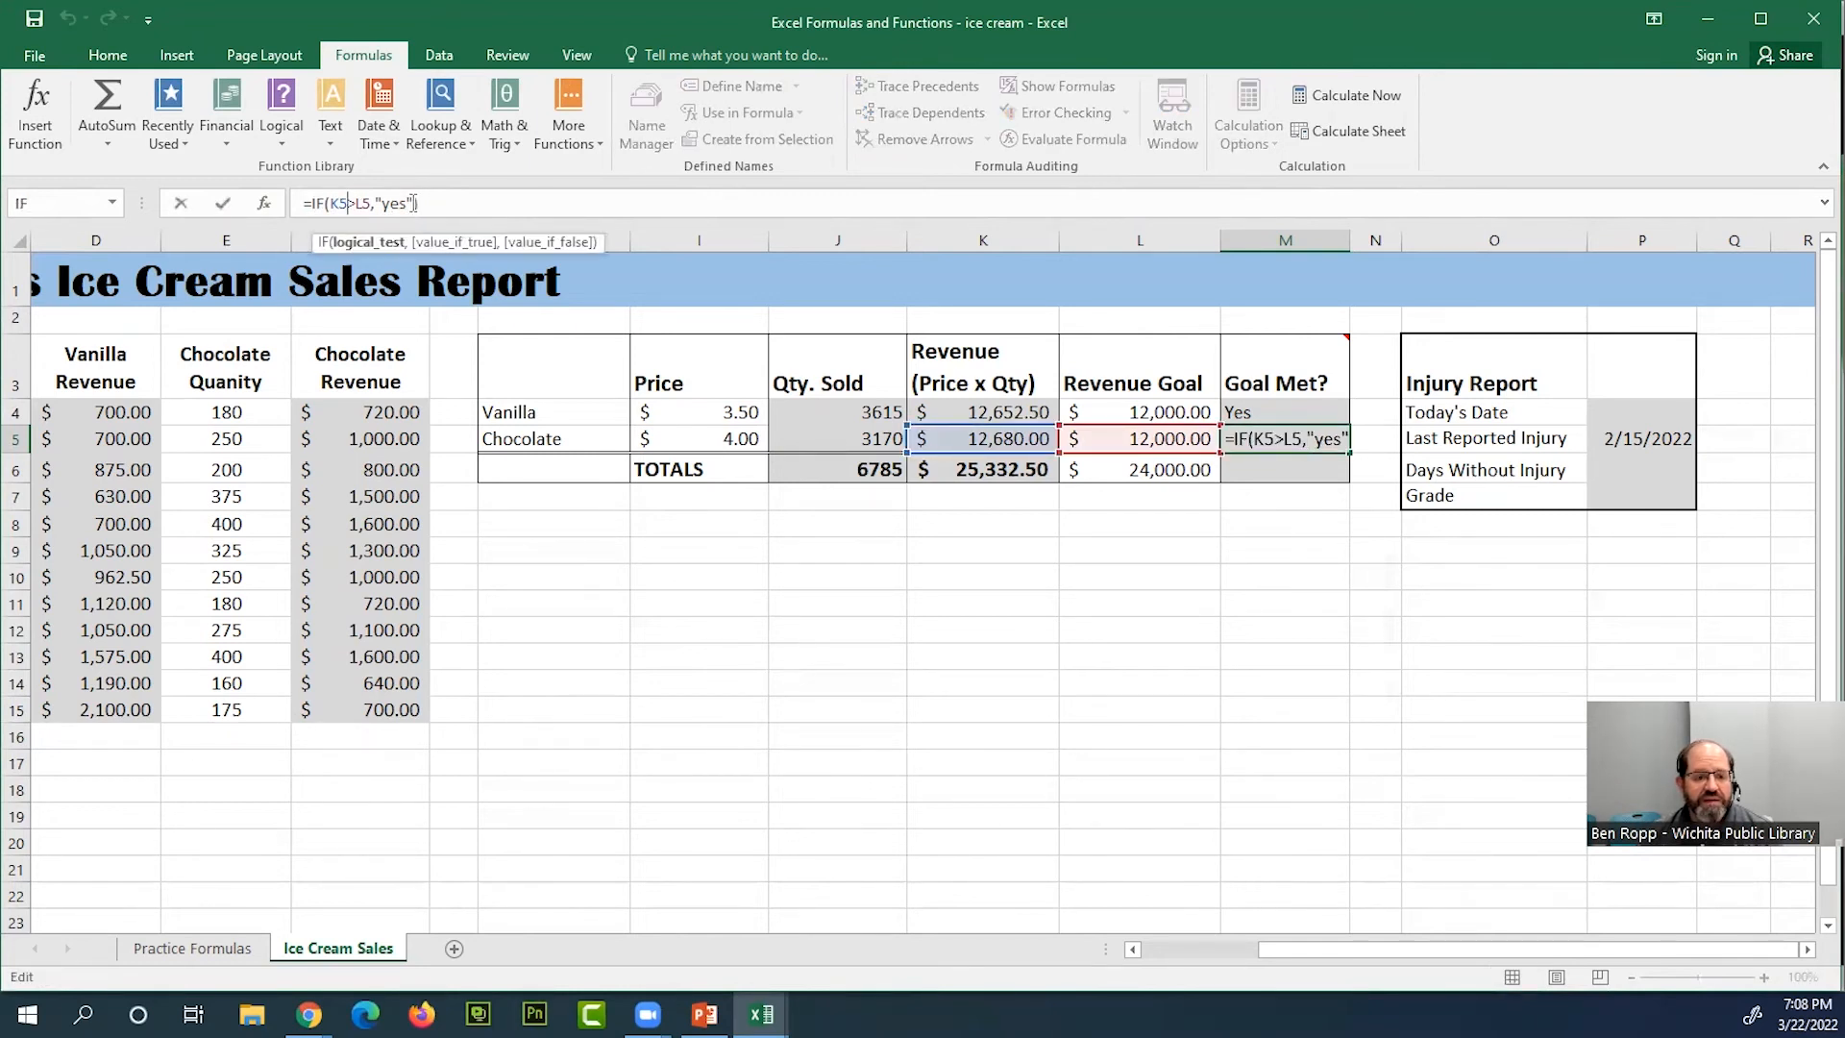
left_click(413, 202)
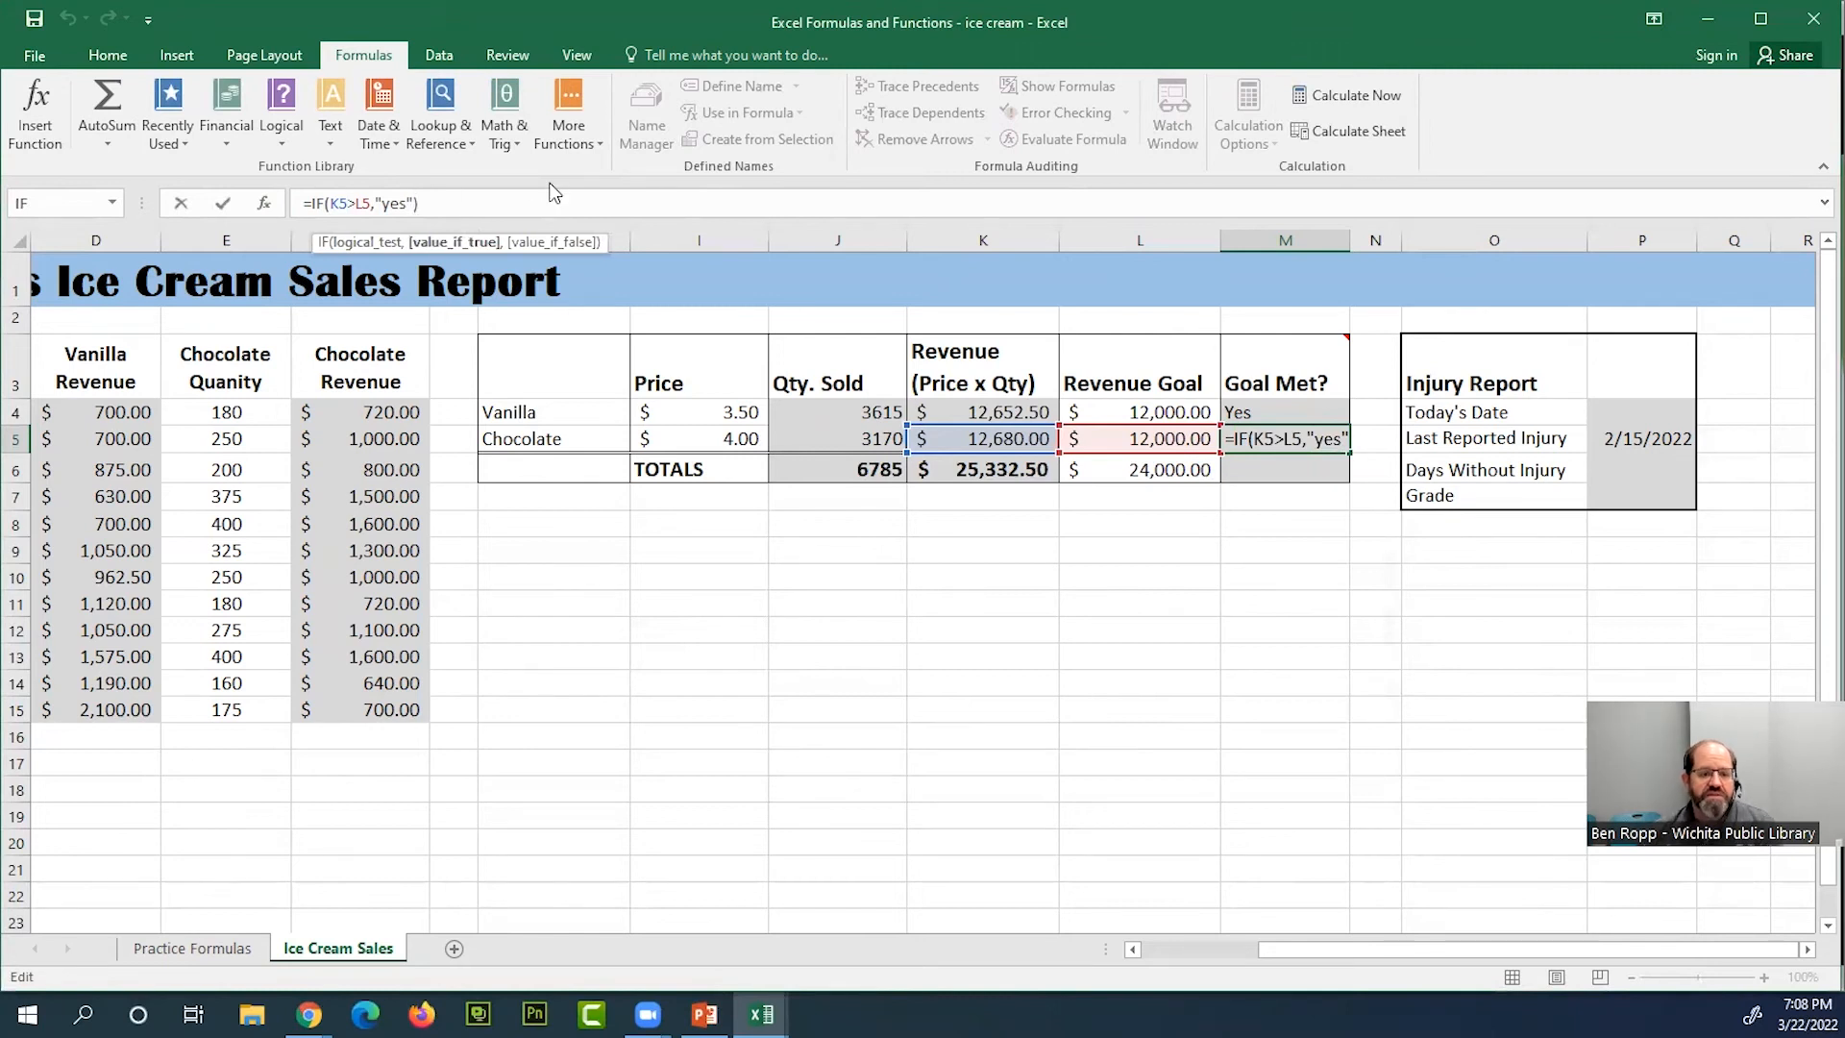
type(",\"")
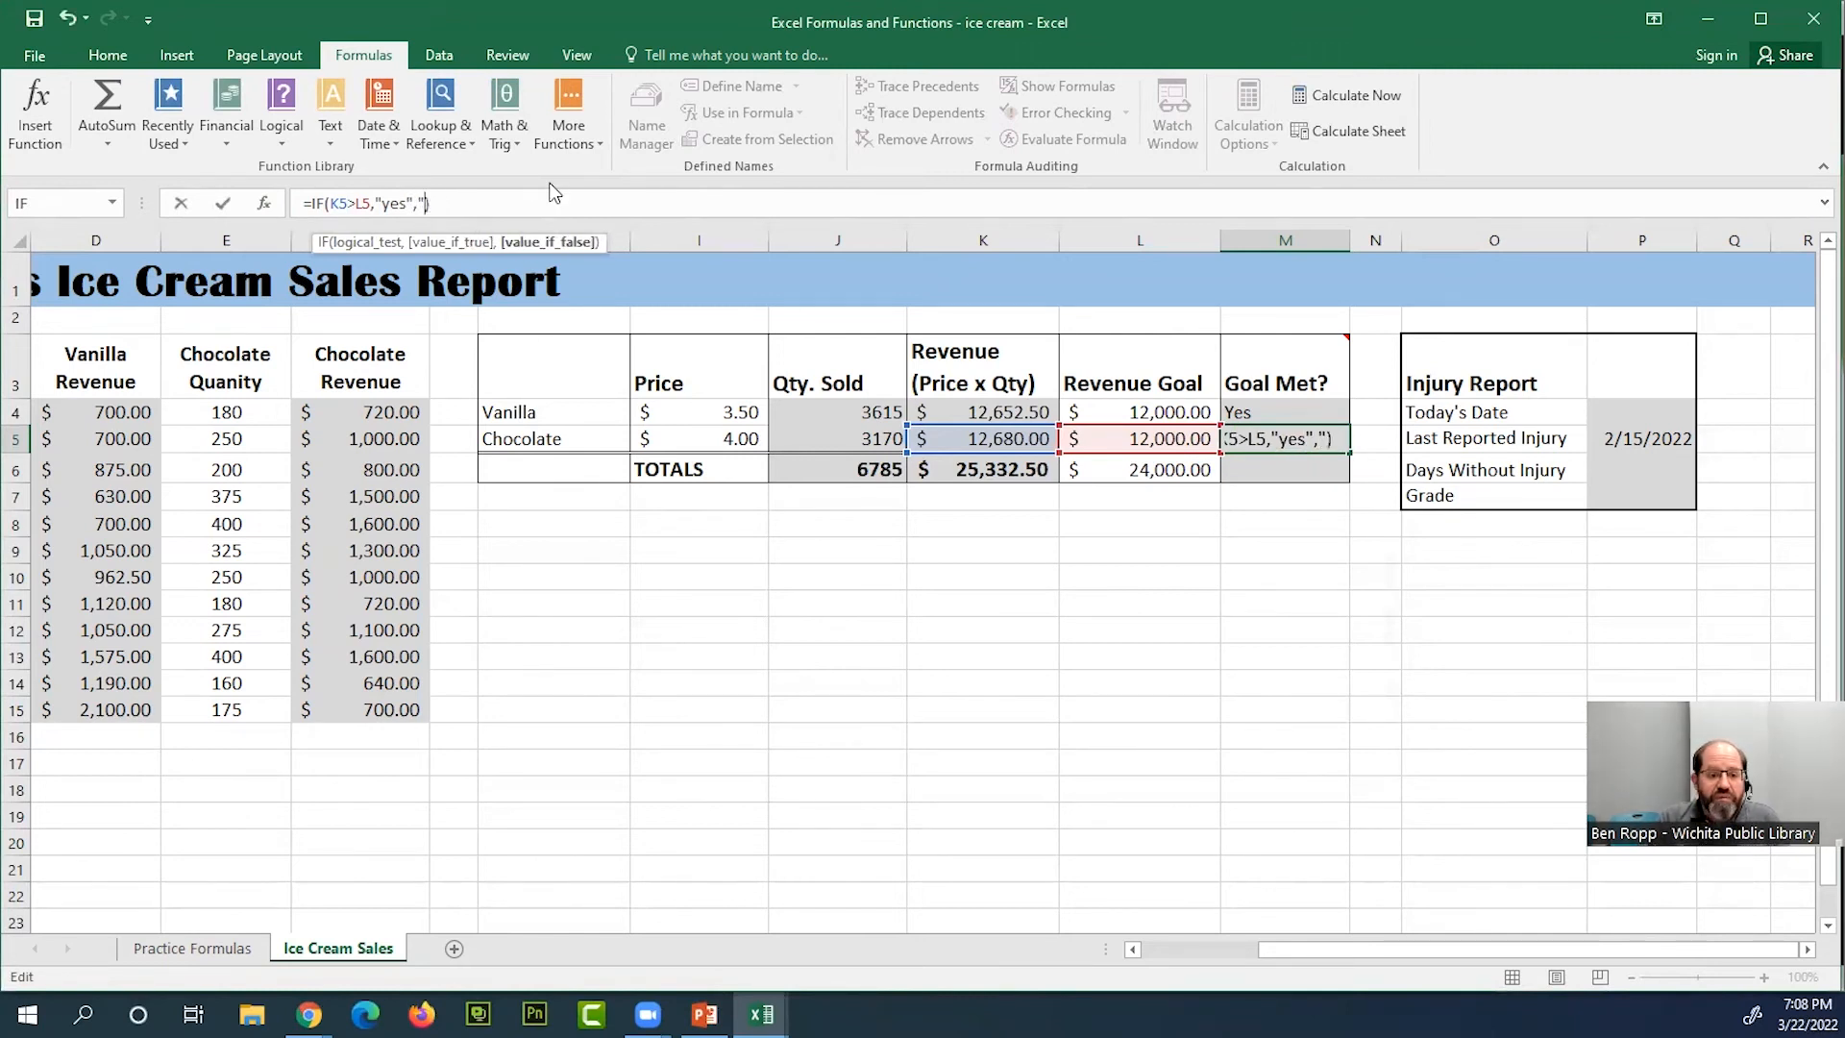
type("no")
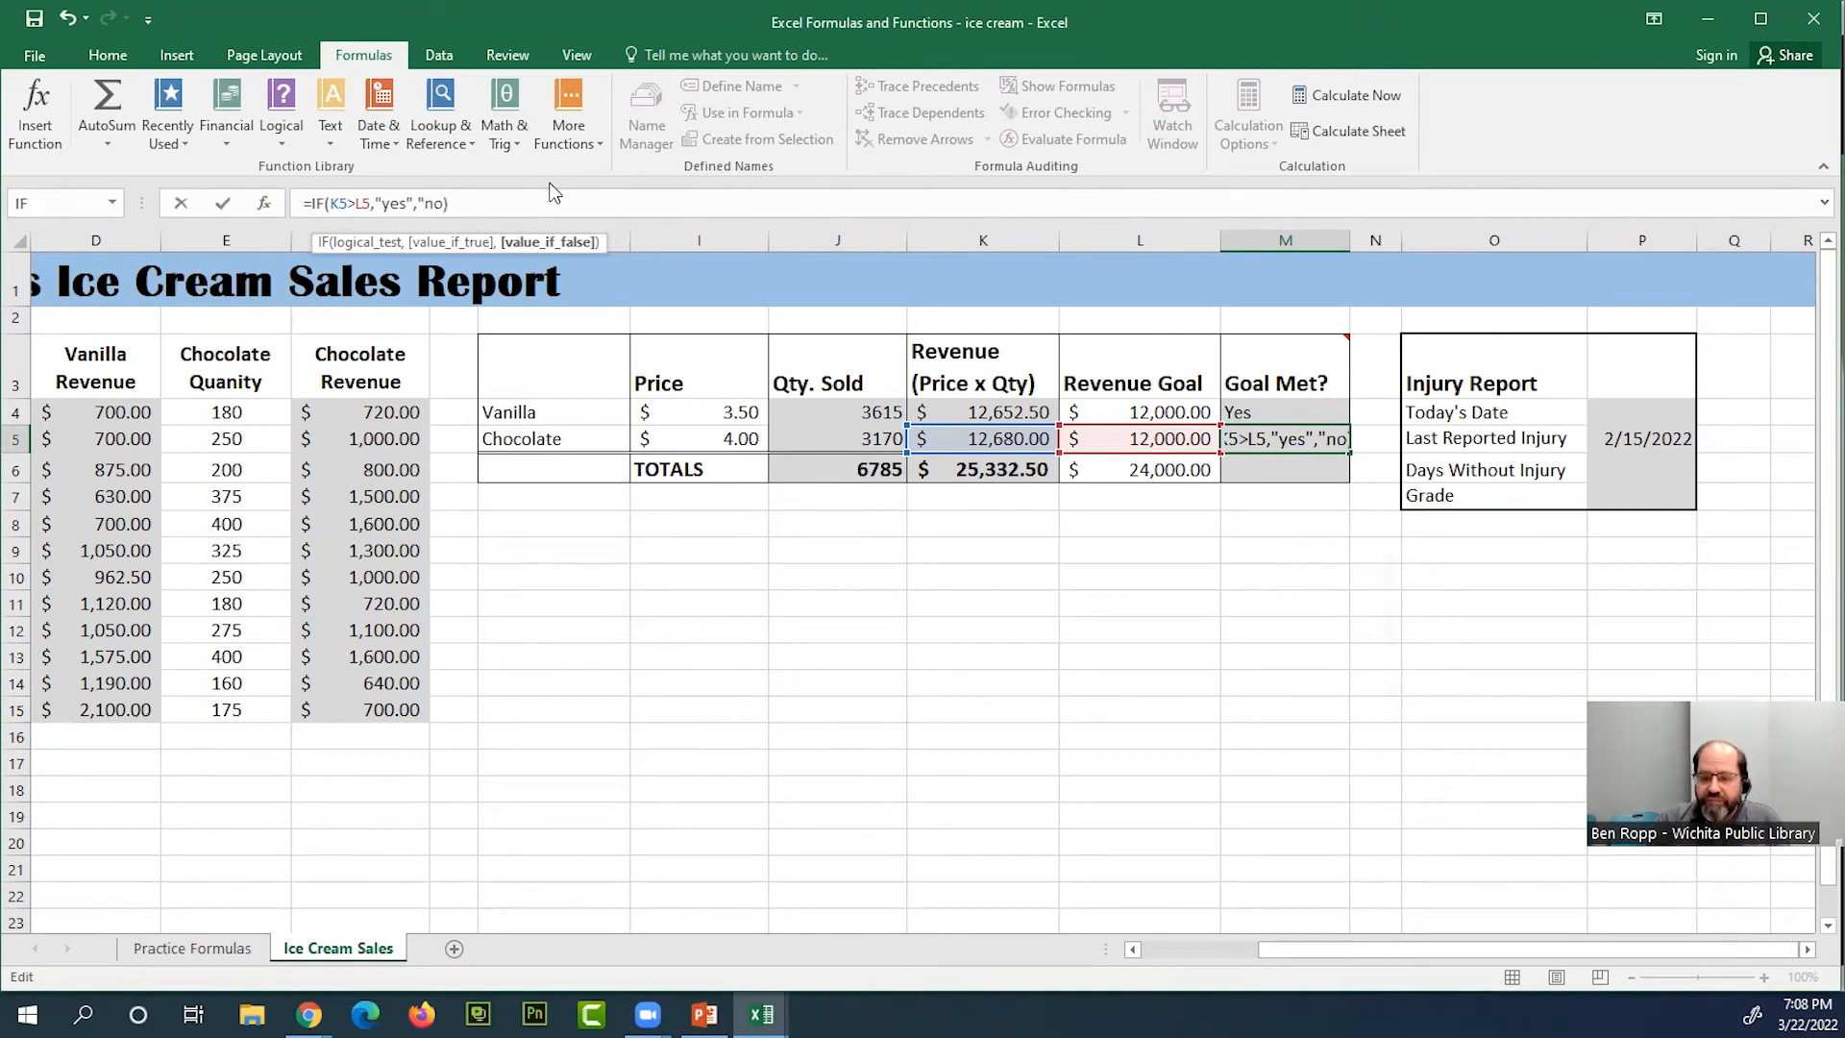
type("\")")
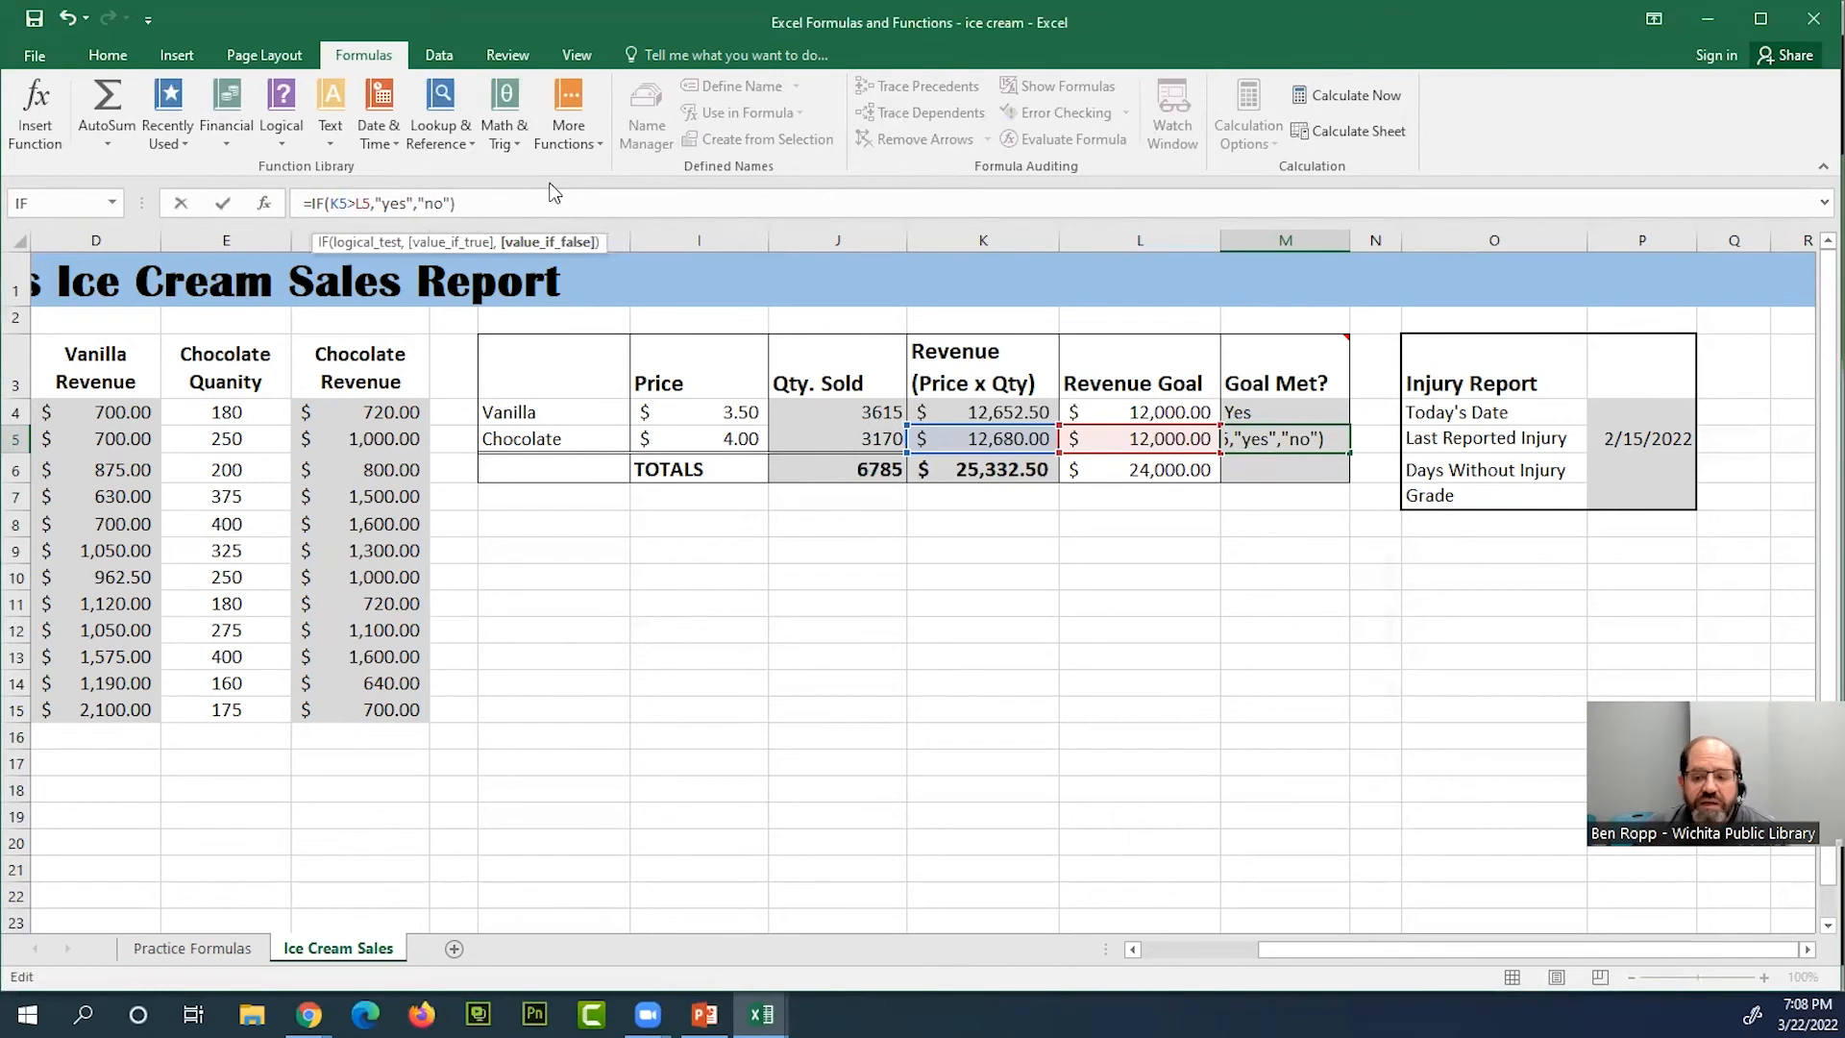
key("Return")
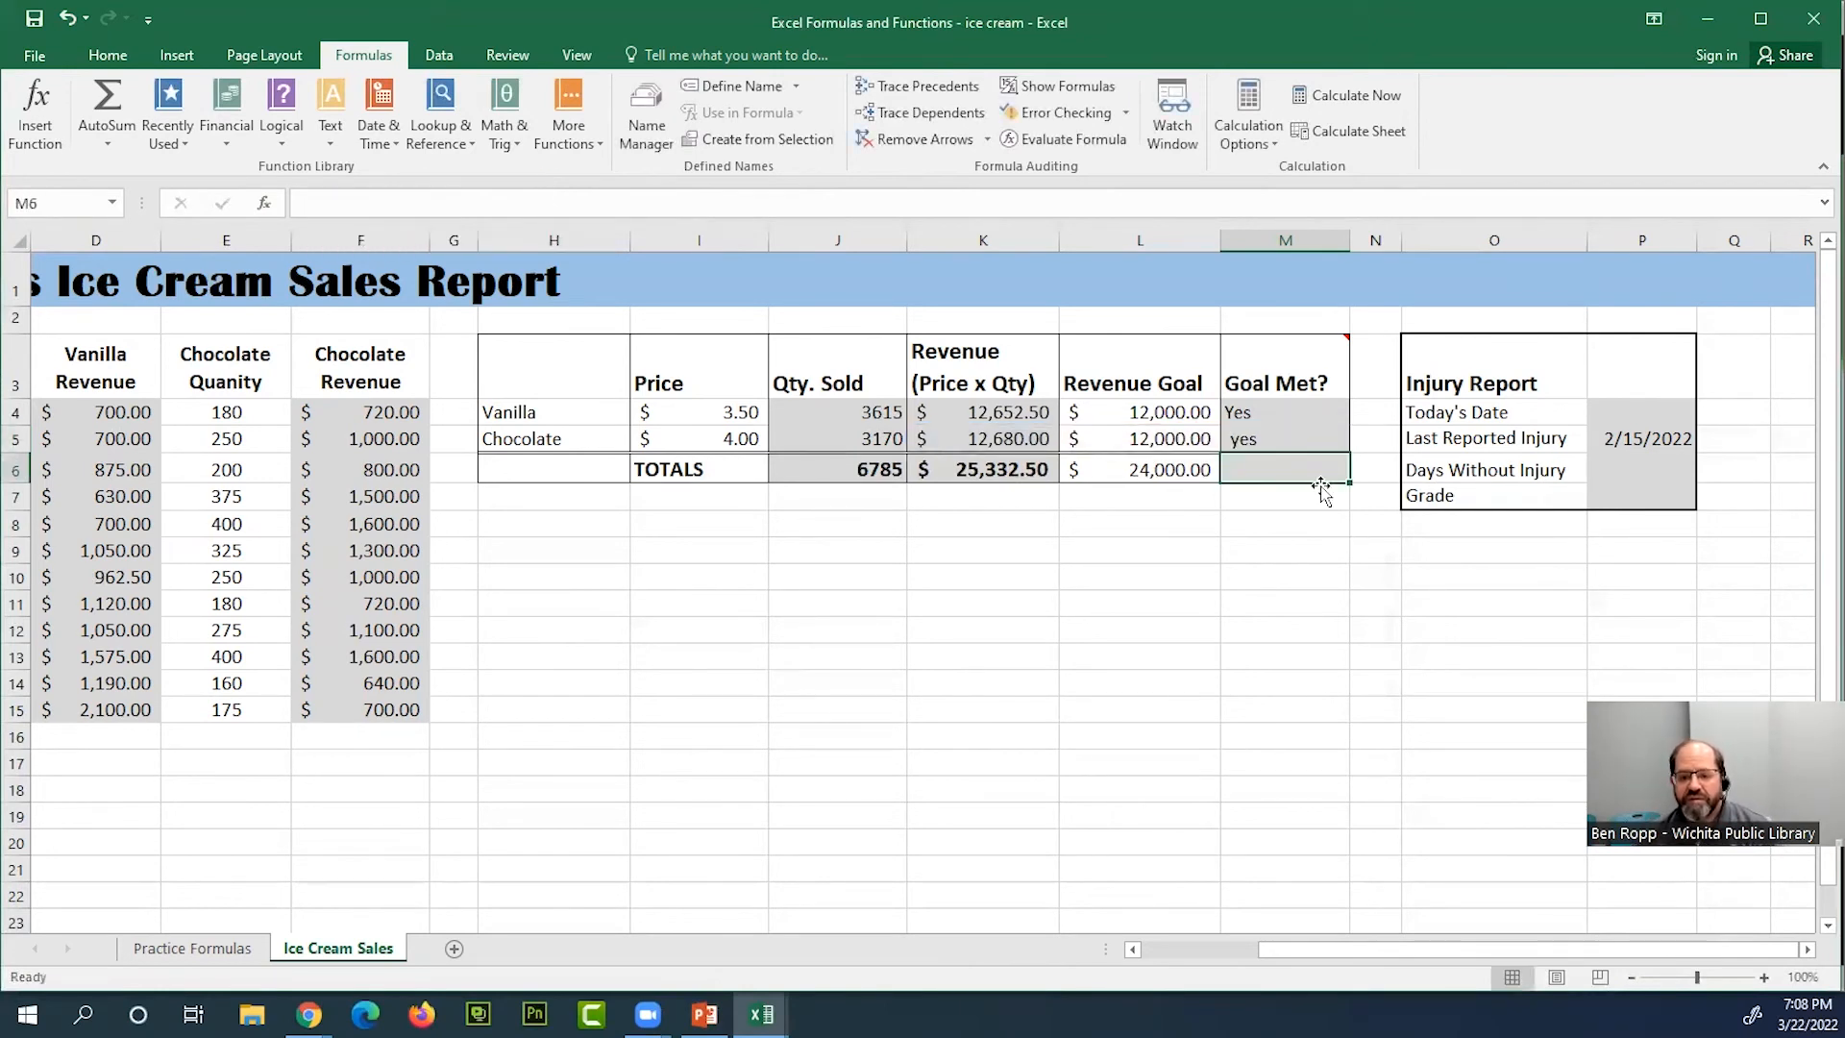
Compare the IF formulas in the vanilla and chocolate Goal Met? cells, M4 and M5
left_click(1299, 439)
left_click(1292, 390)
left_click(1297, 414)
left_click(1297, 441)
left_click(1297, 419)
left_click(1298, 442)
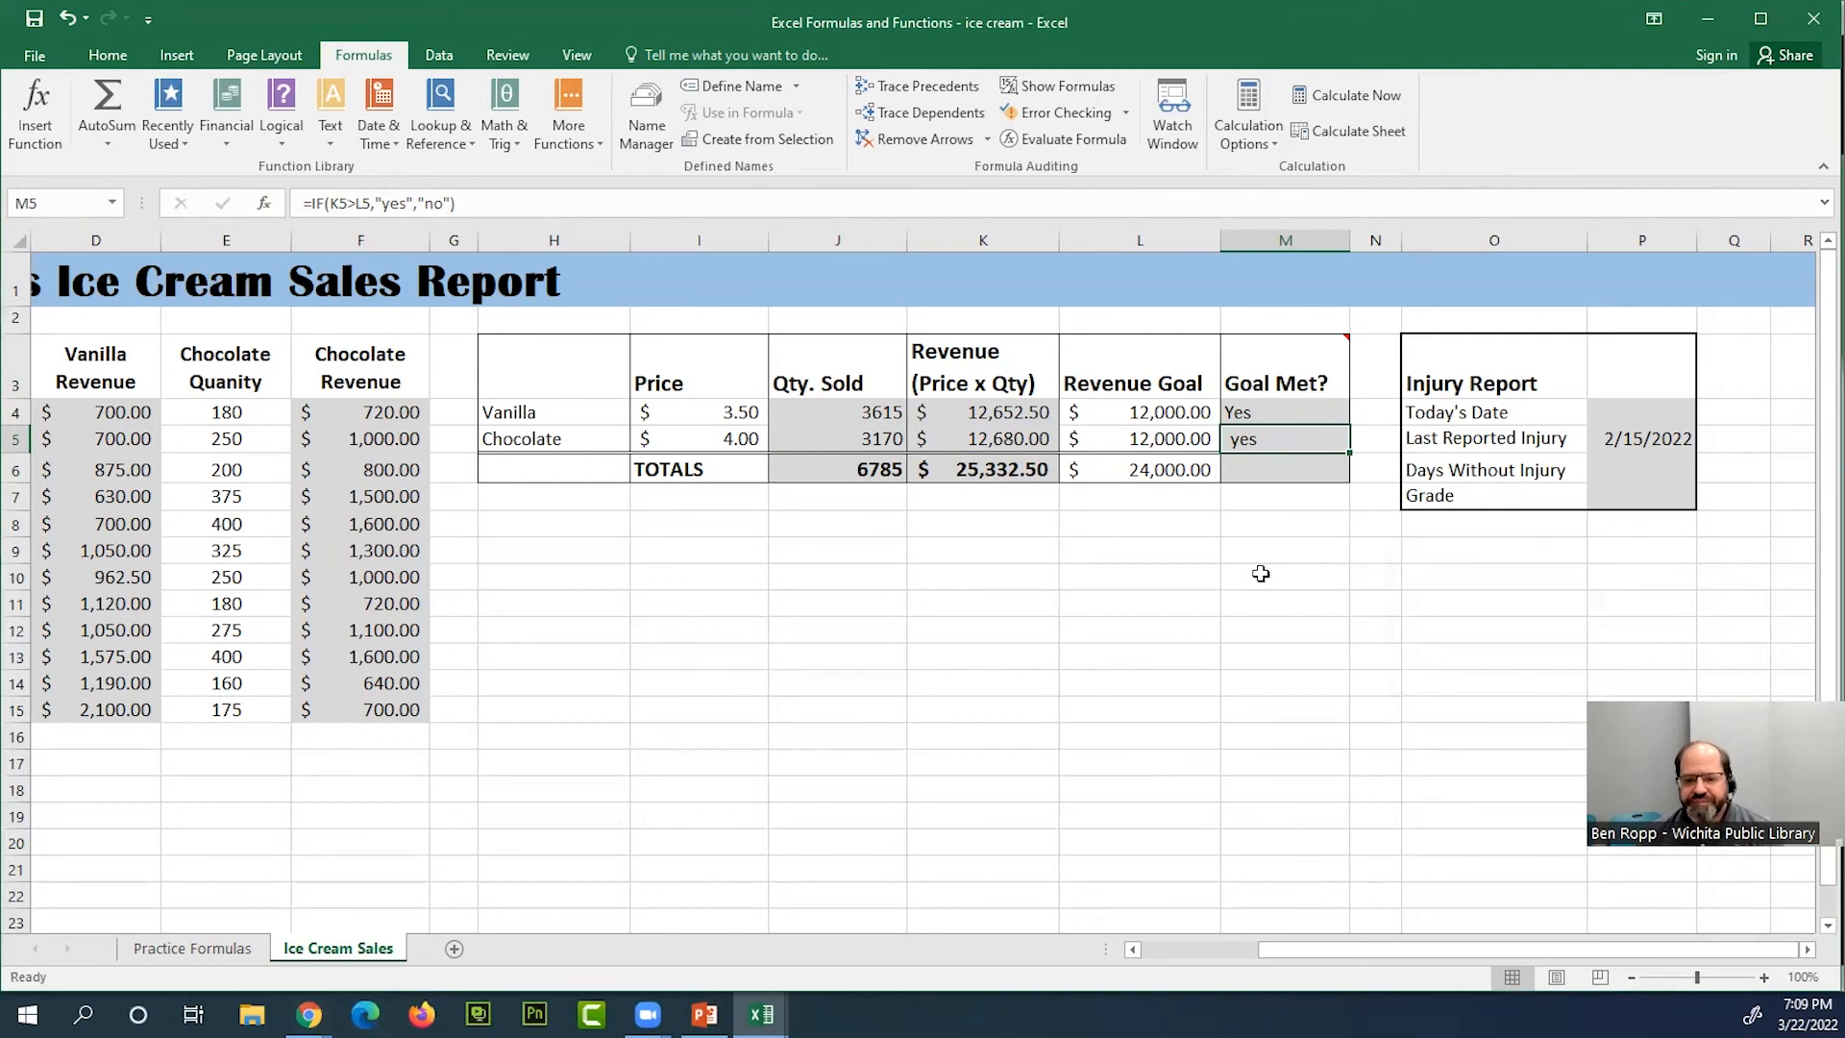
Set the week 12 chocolate quantity in E15 to 10 to test the chocolate Goal Met? formula
left_click(560, 639)
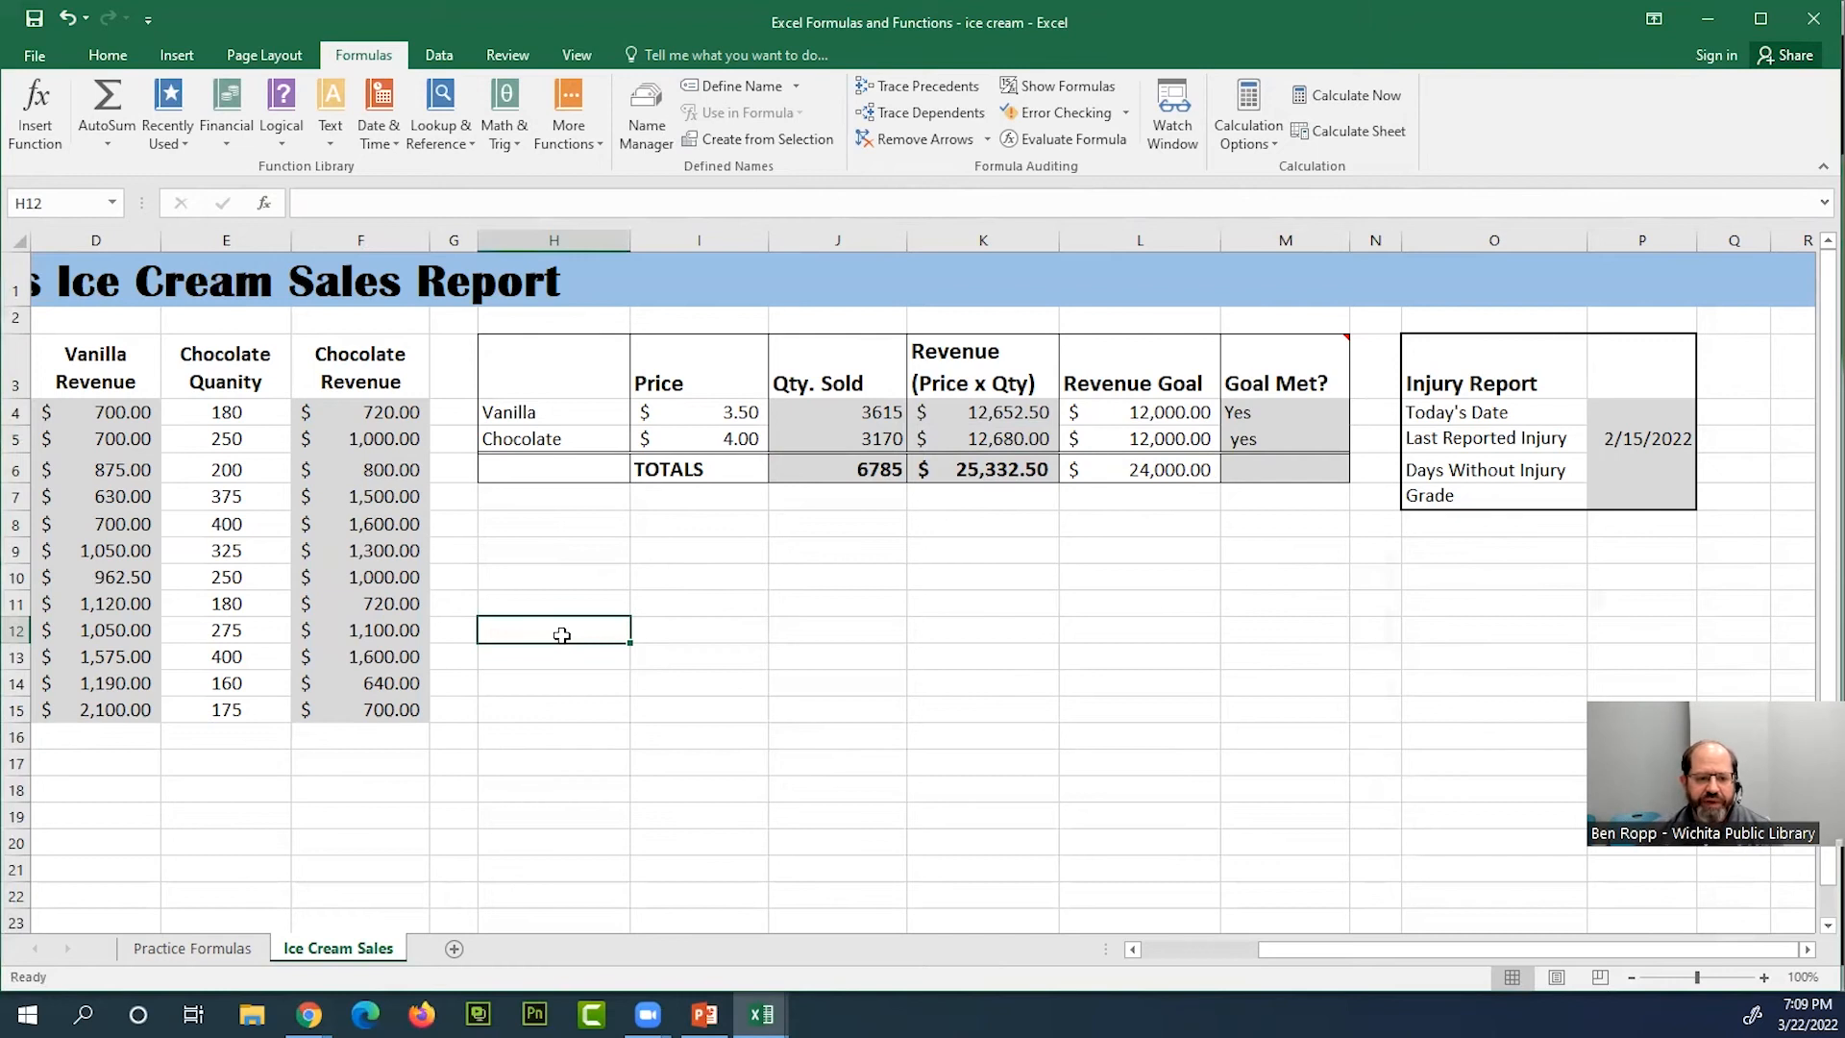
key("ctrl+Left")
key("ctrl+Left")
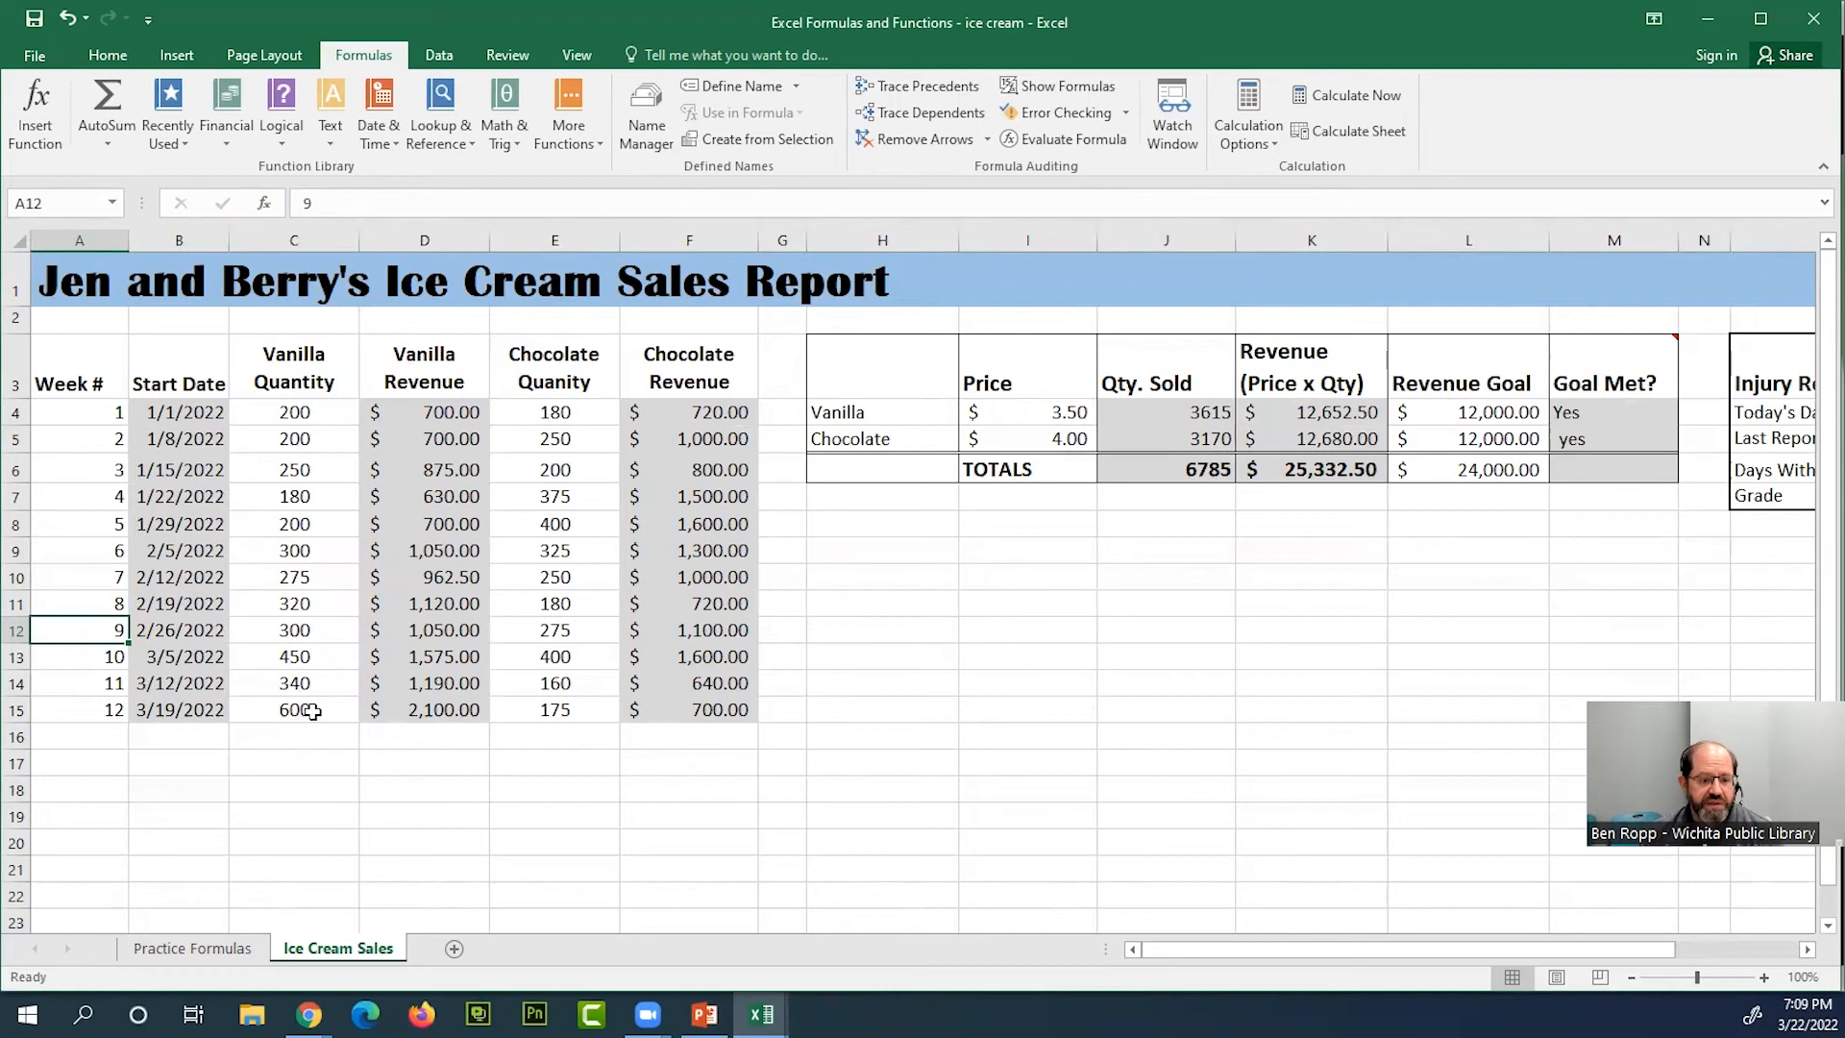
left_click(580, 711)
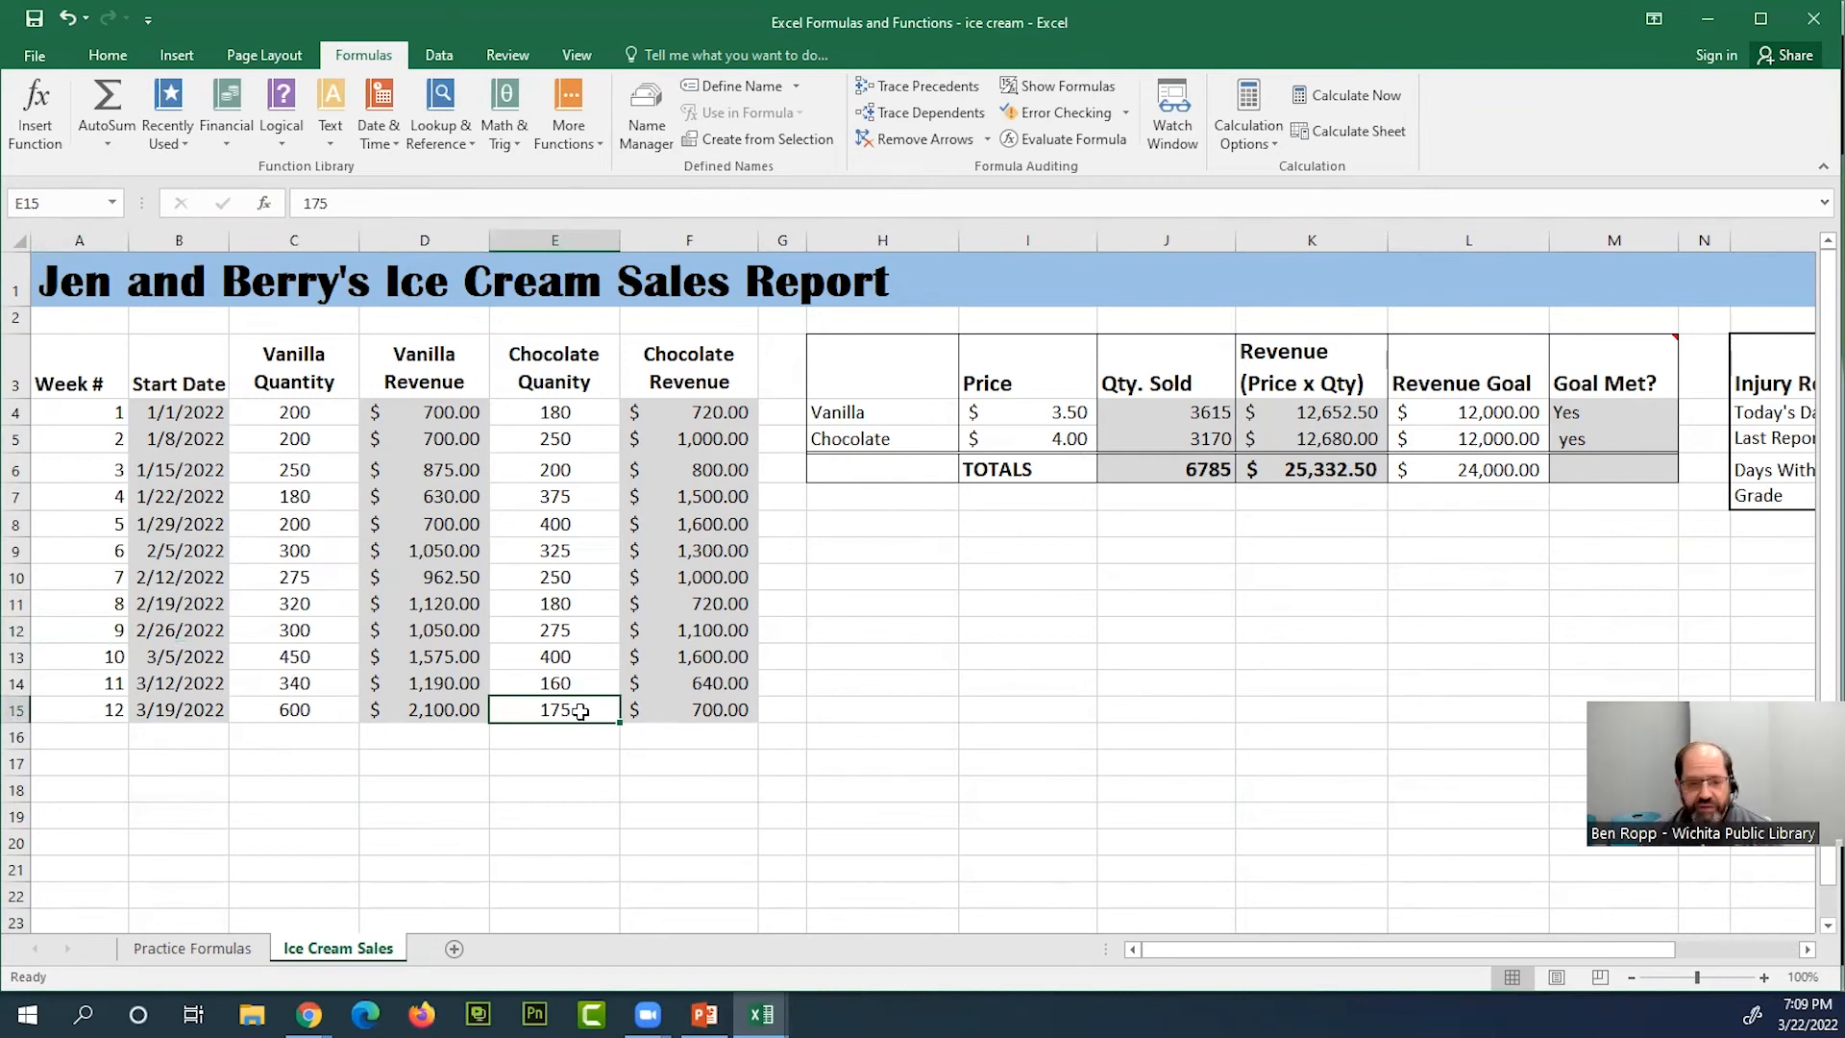
type("10")
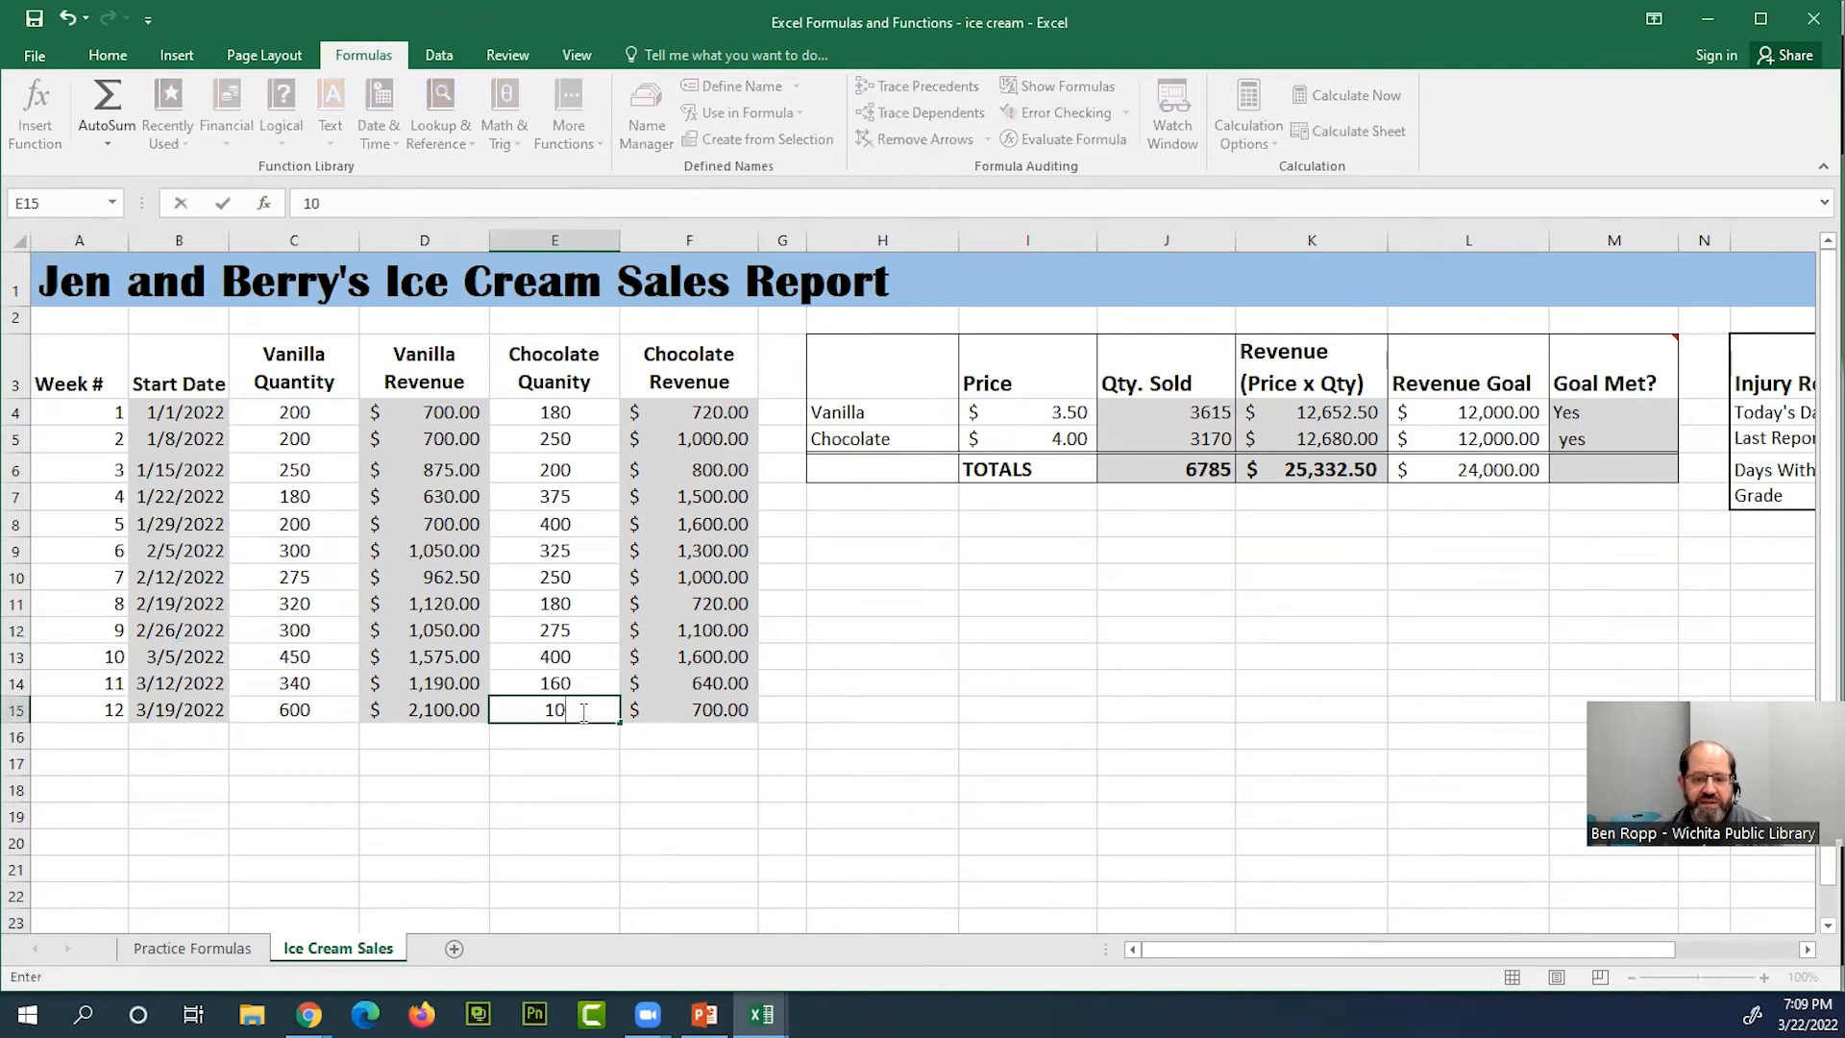
key("Return")
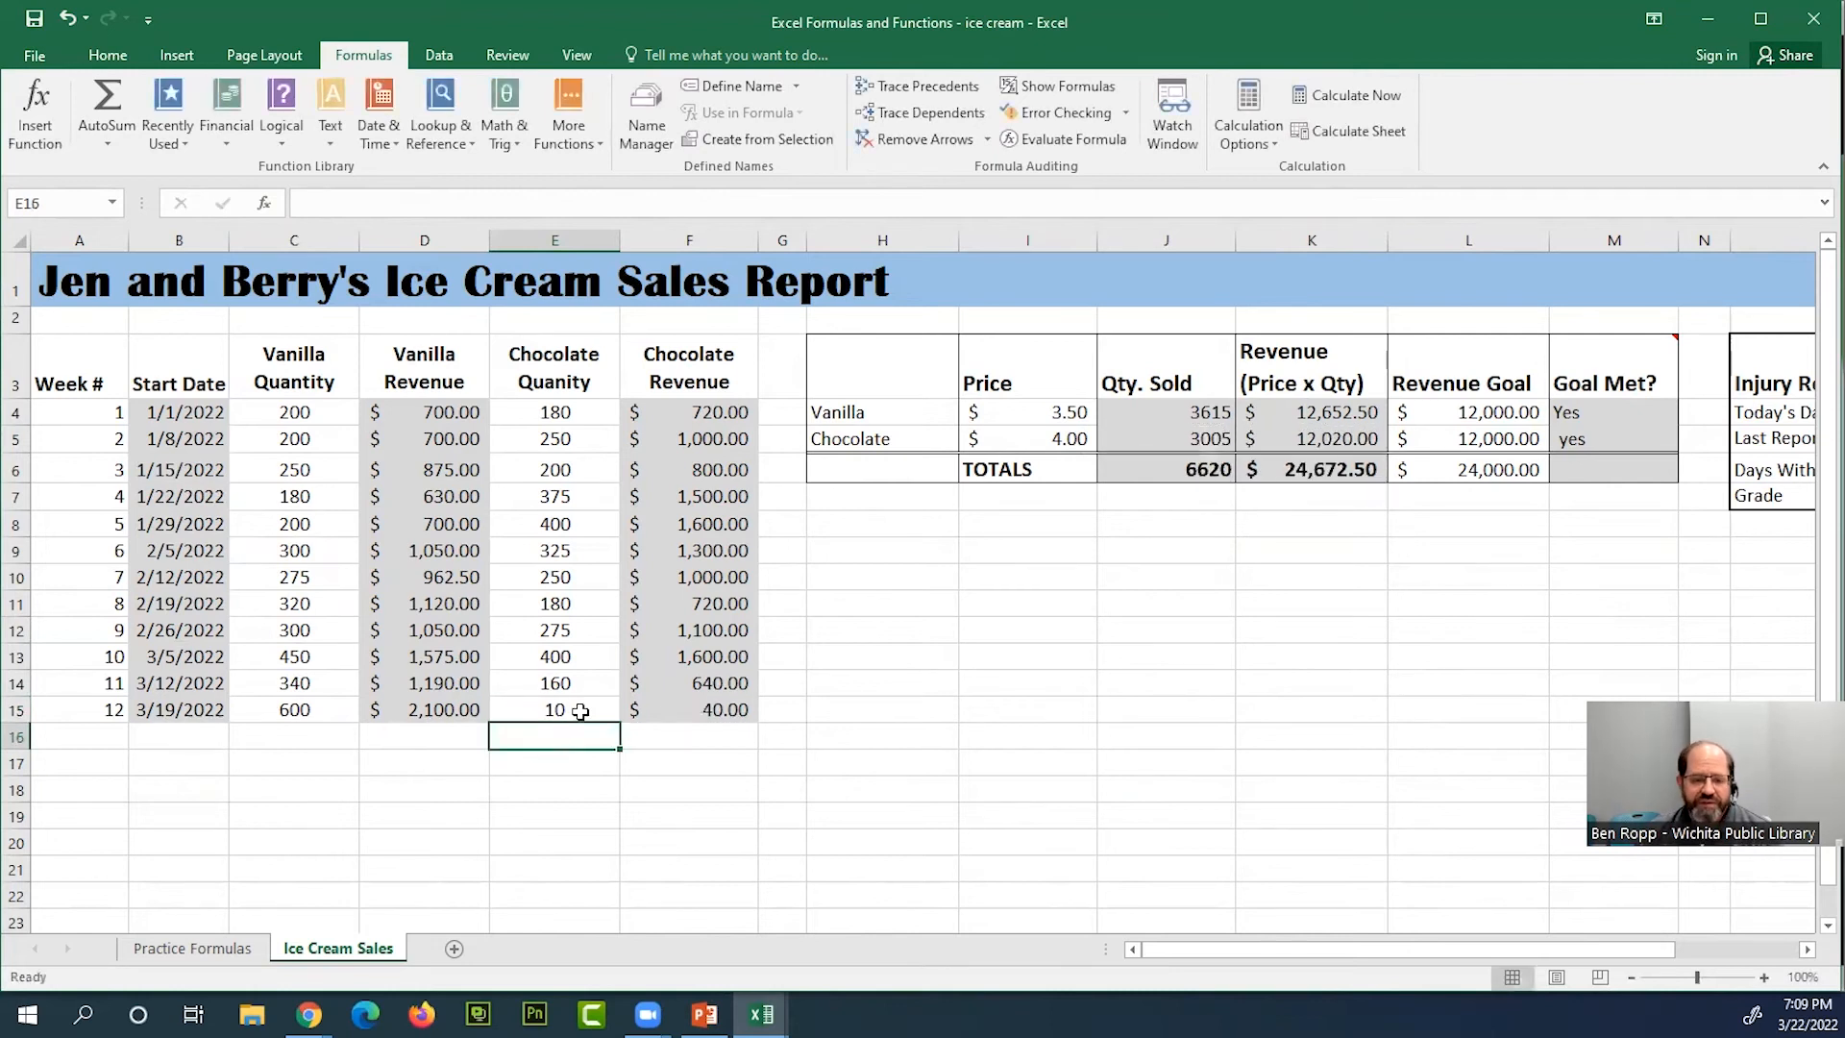
Set the week 12 chocolate quantity in E15 to 0 and check the chocolate row's Goal Met? and revenue cells
left_click(580, 711)
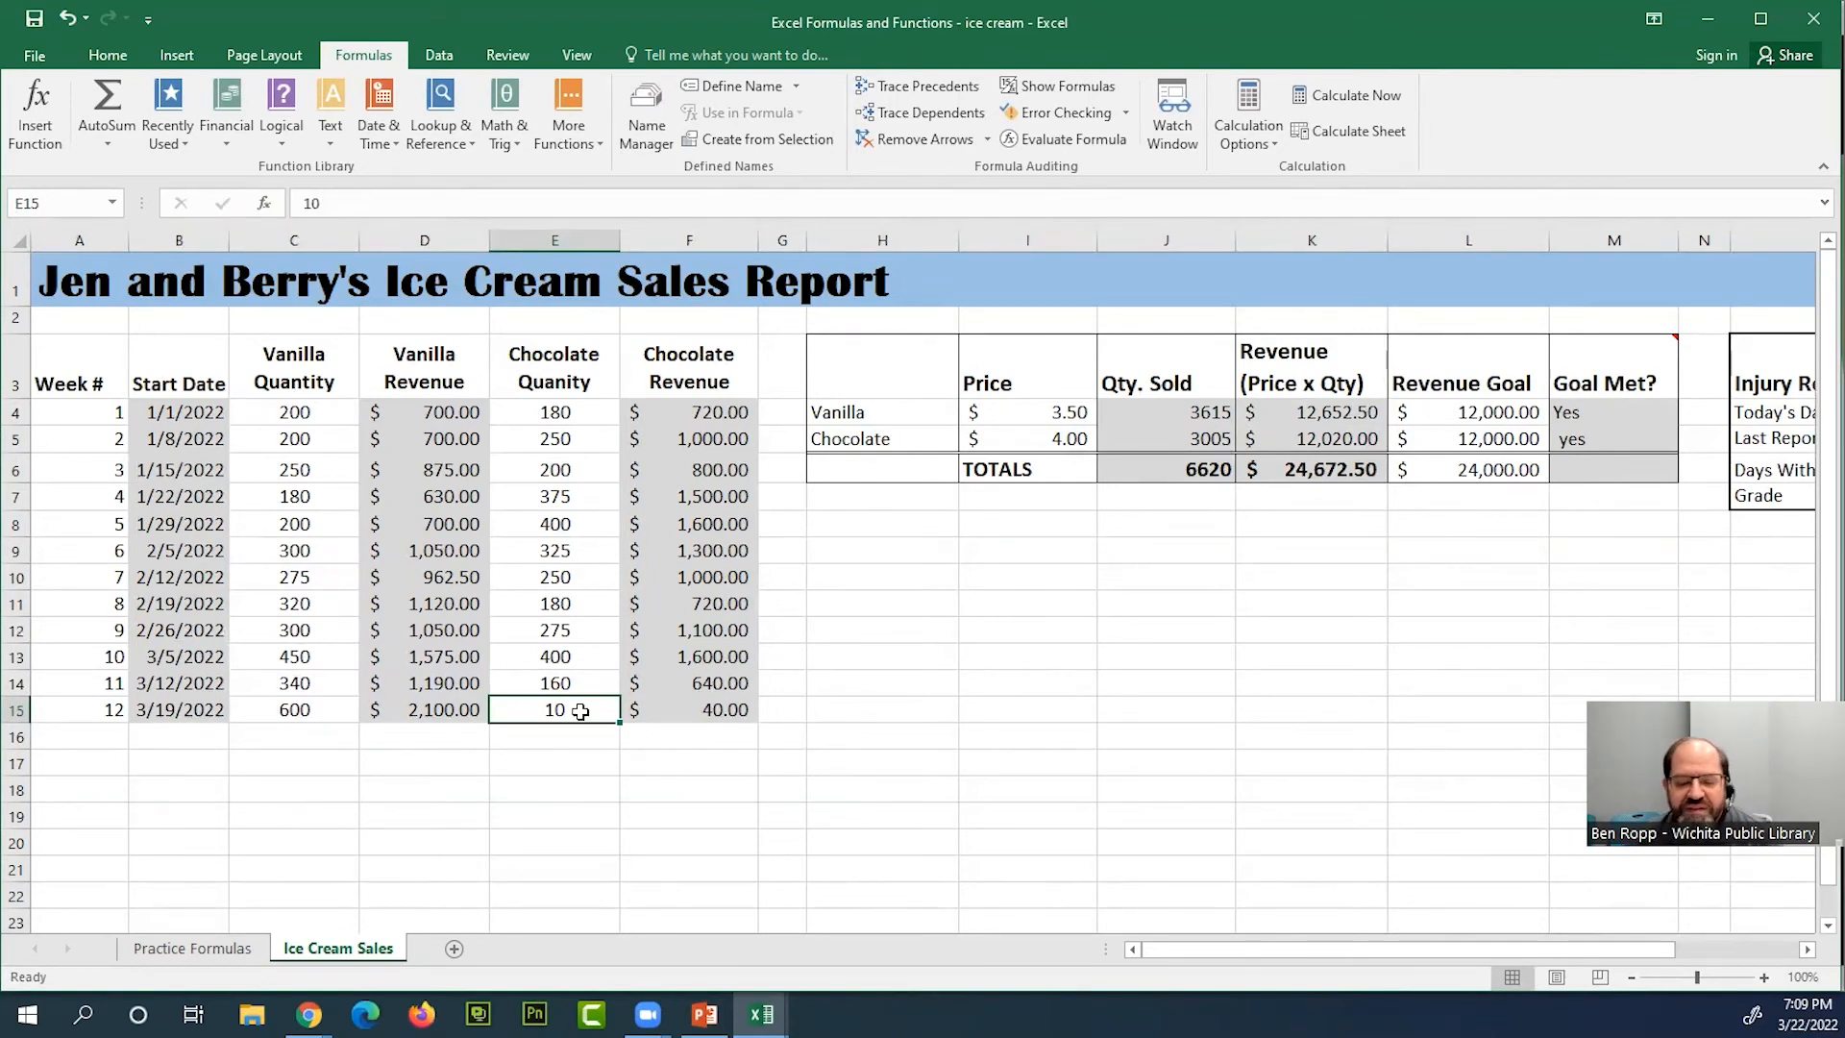
type("0")
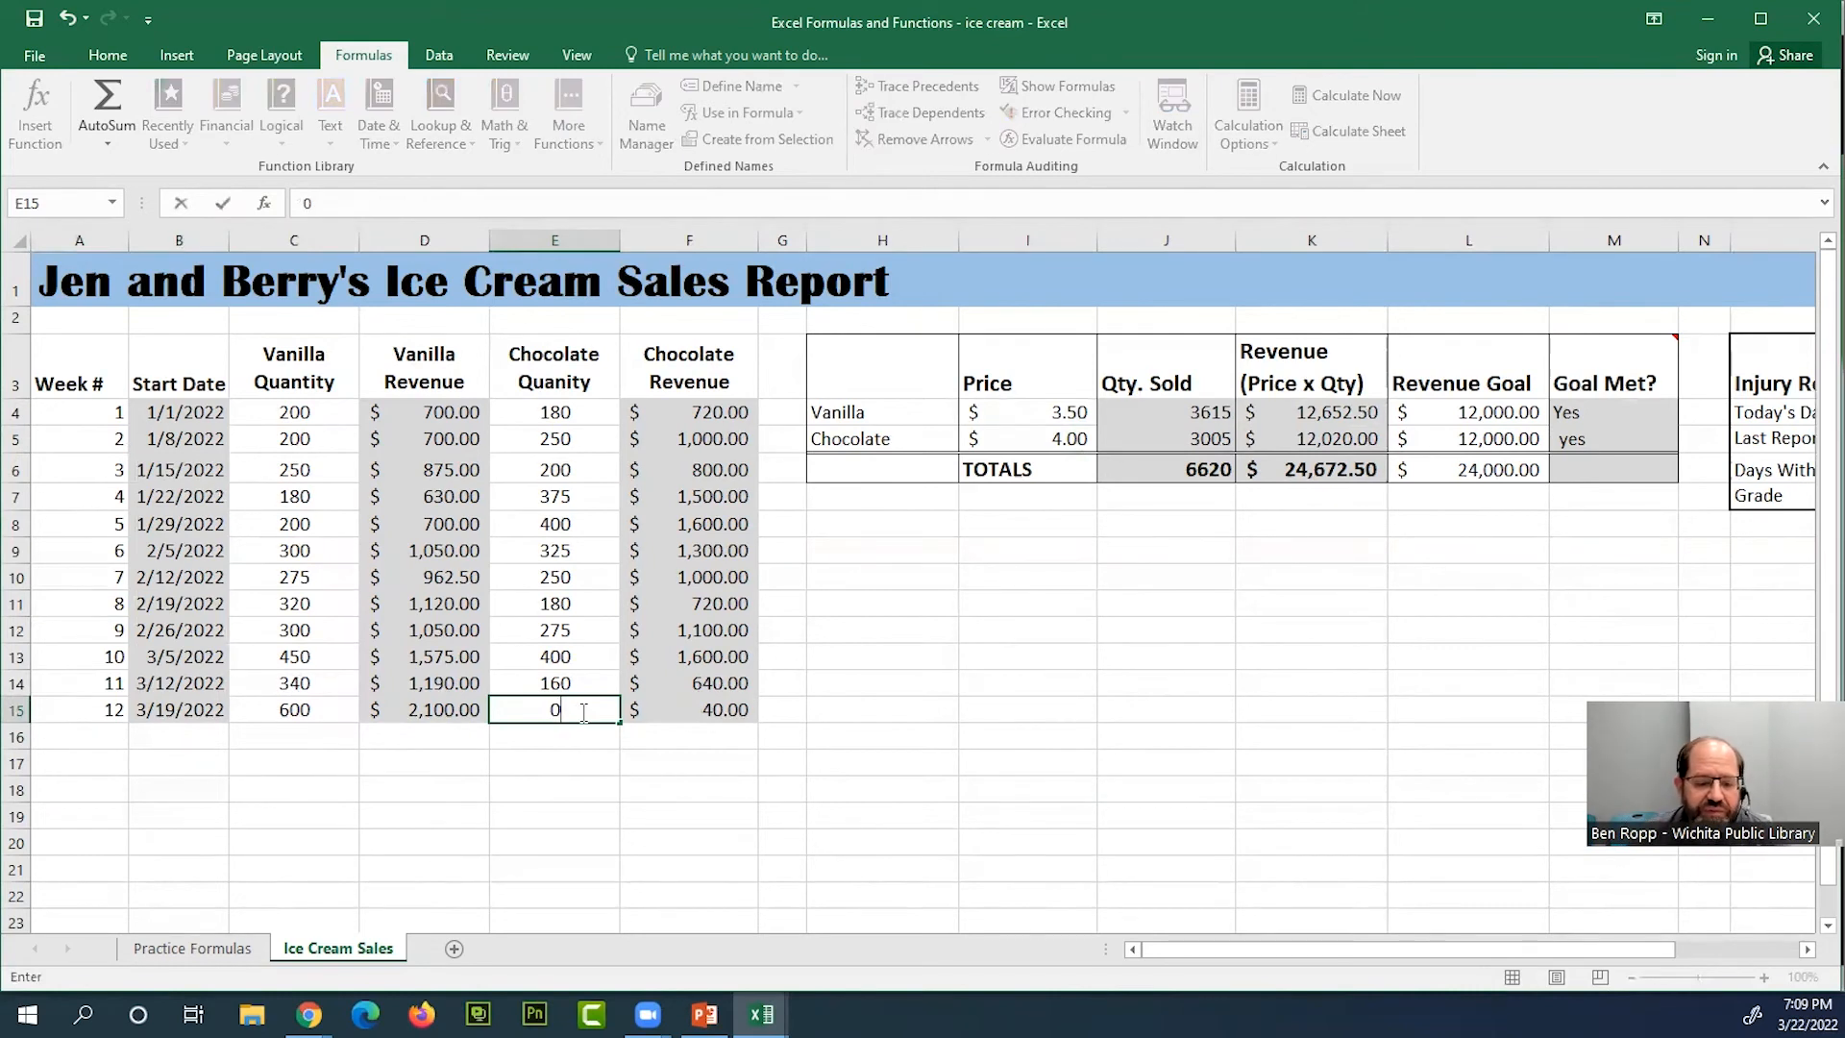
key("Return")
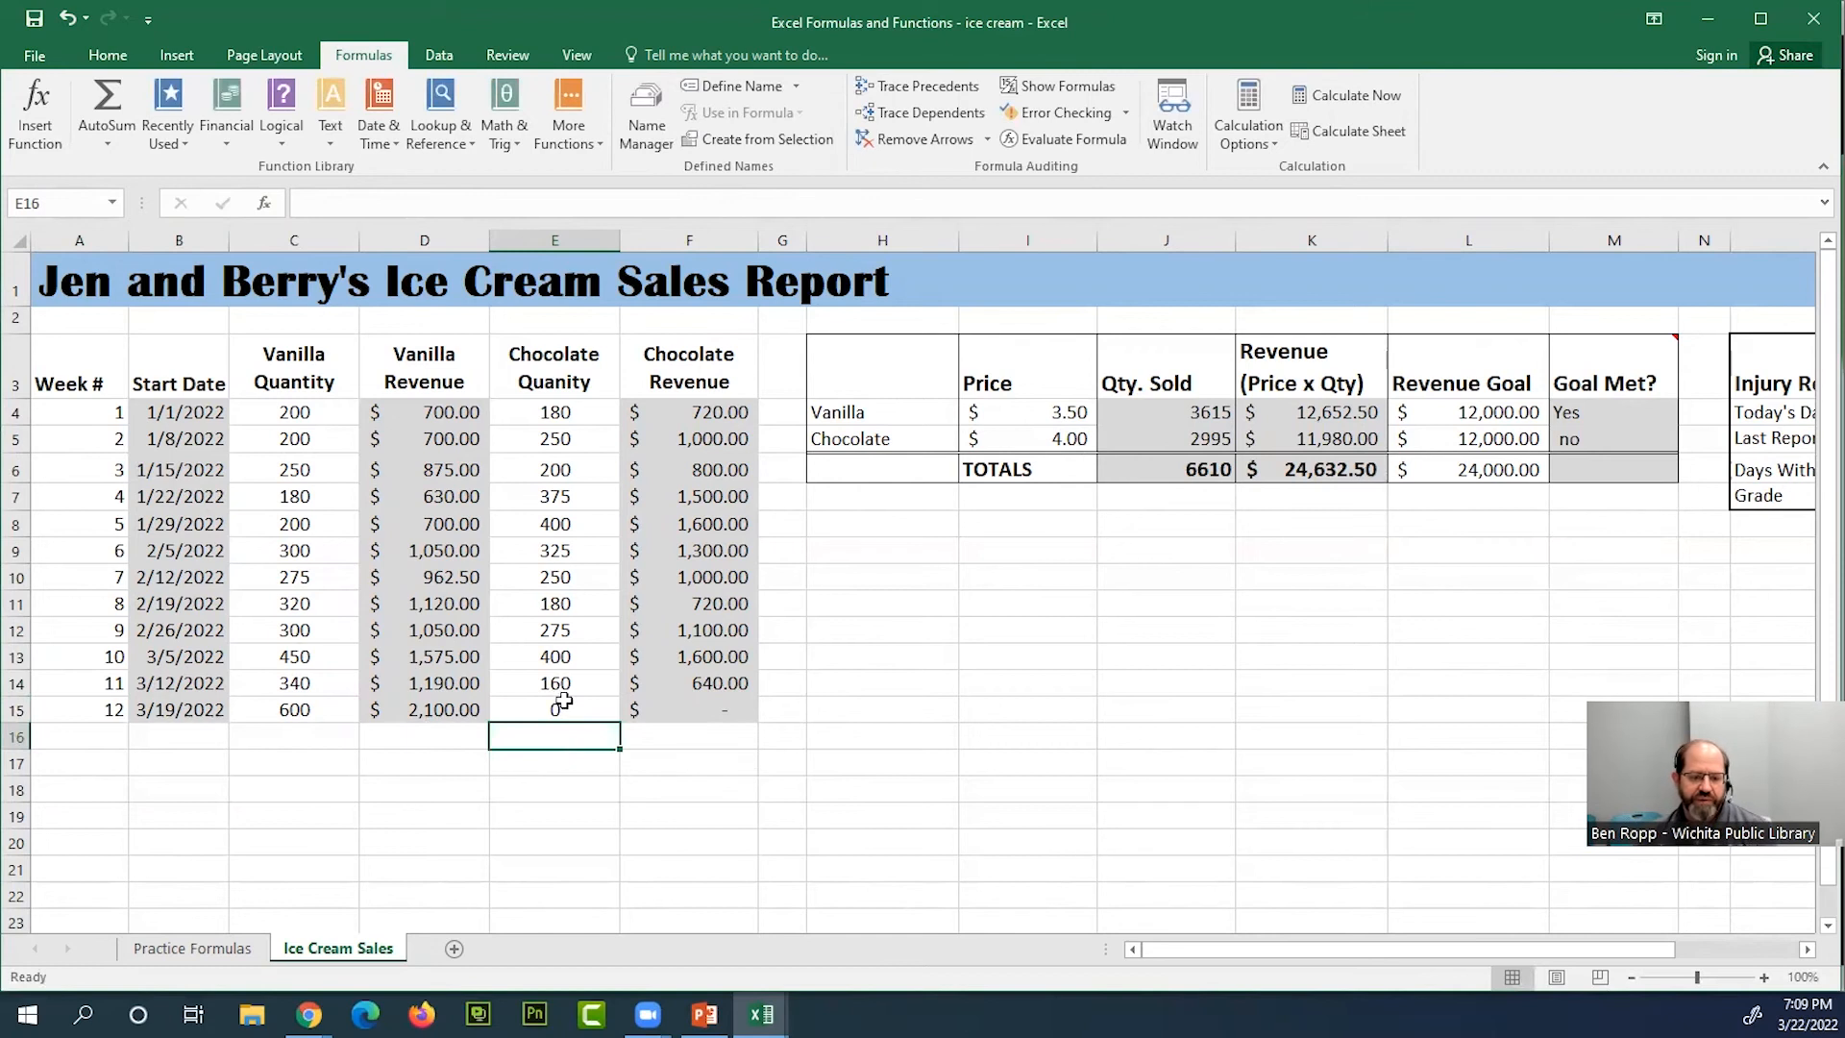
left_click(560, 706)
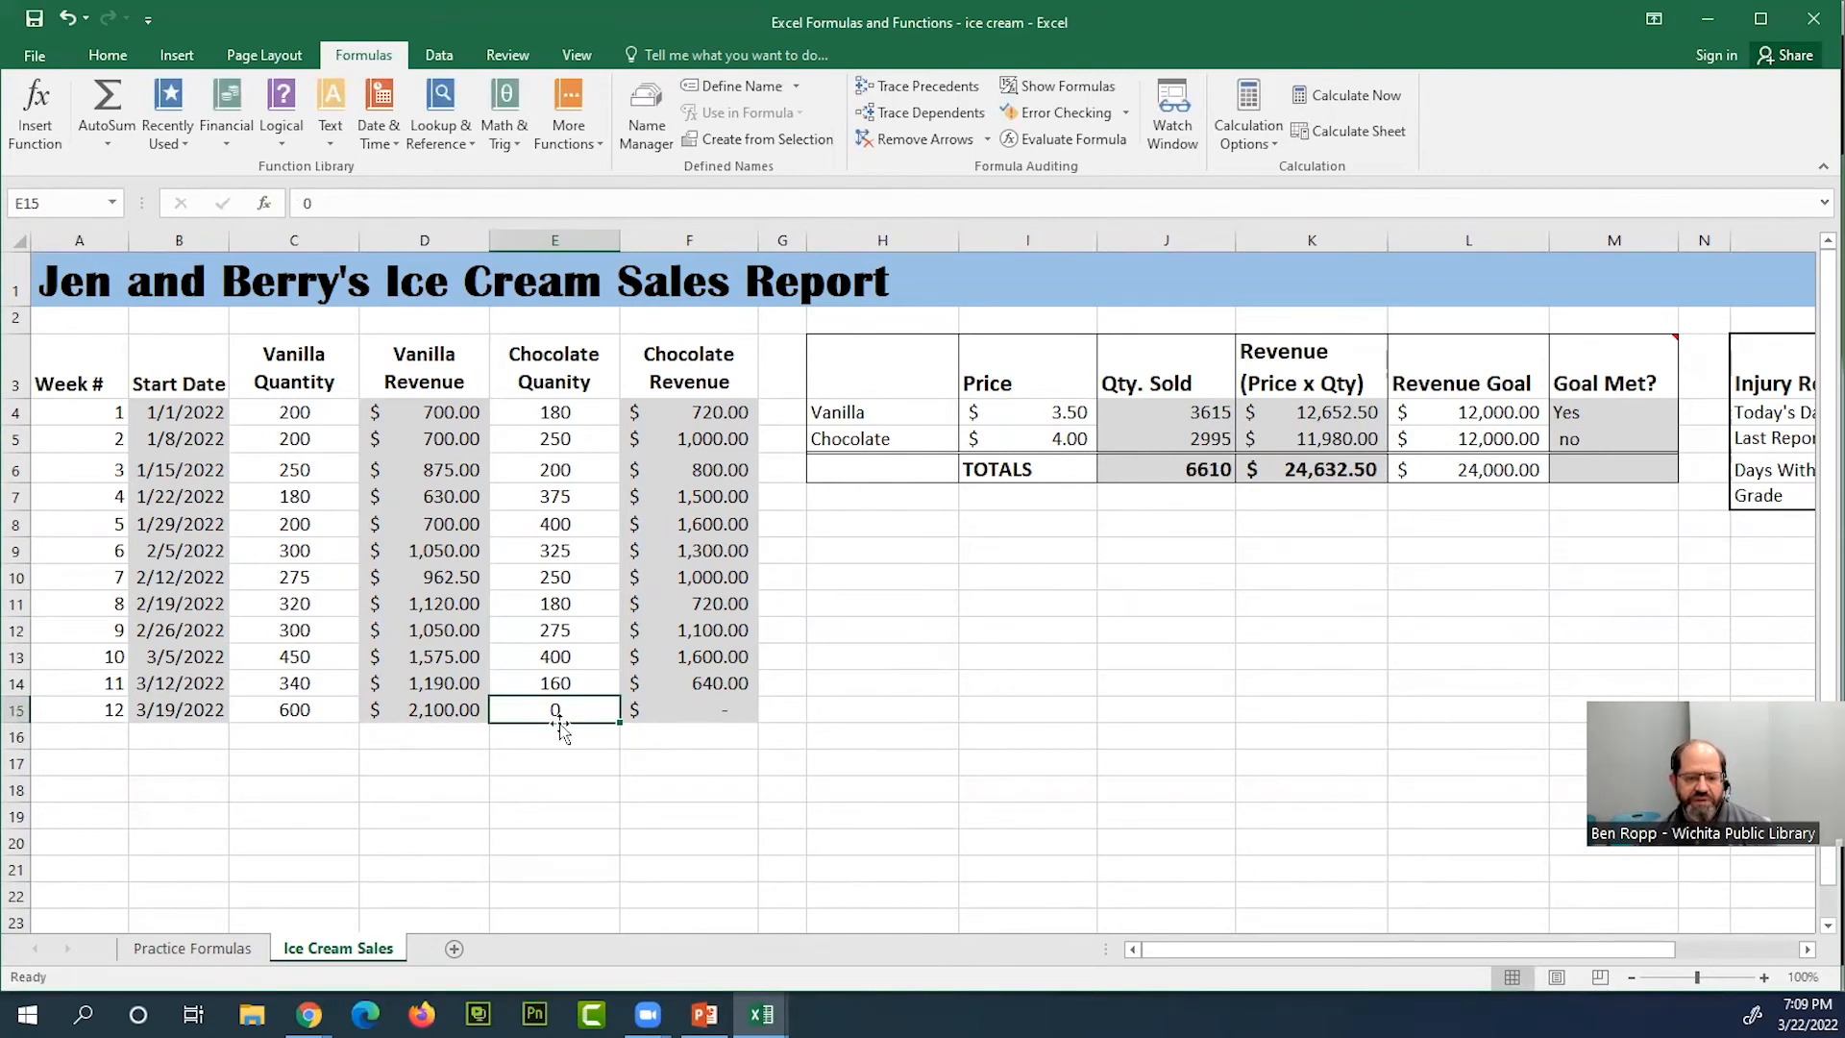
left_click(1622, 437)
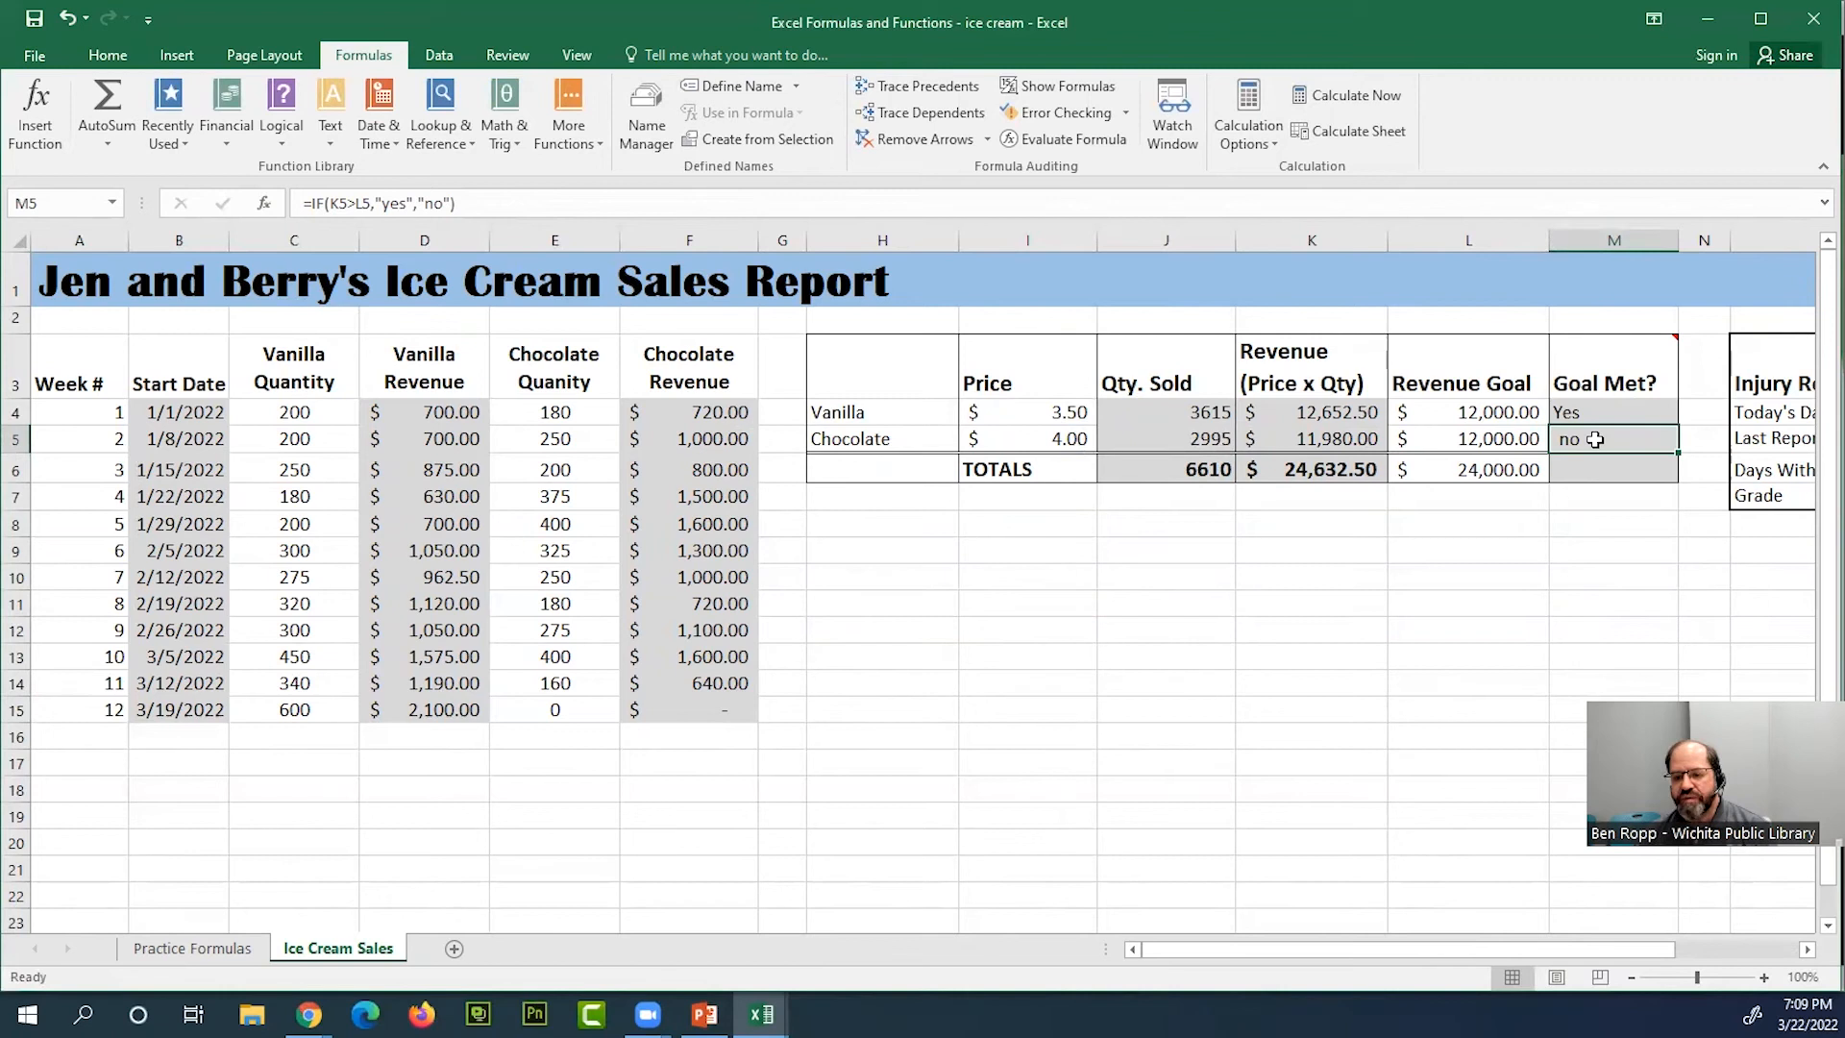
left_click(1368, 438)
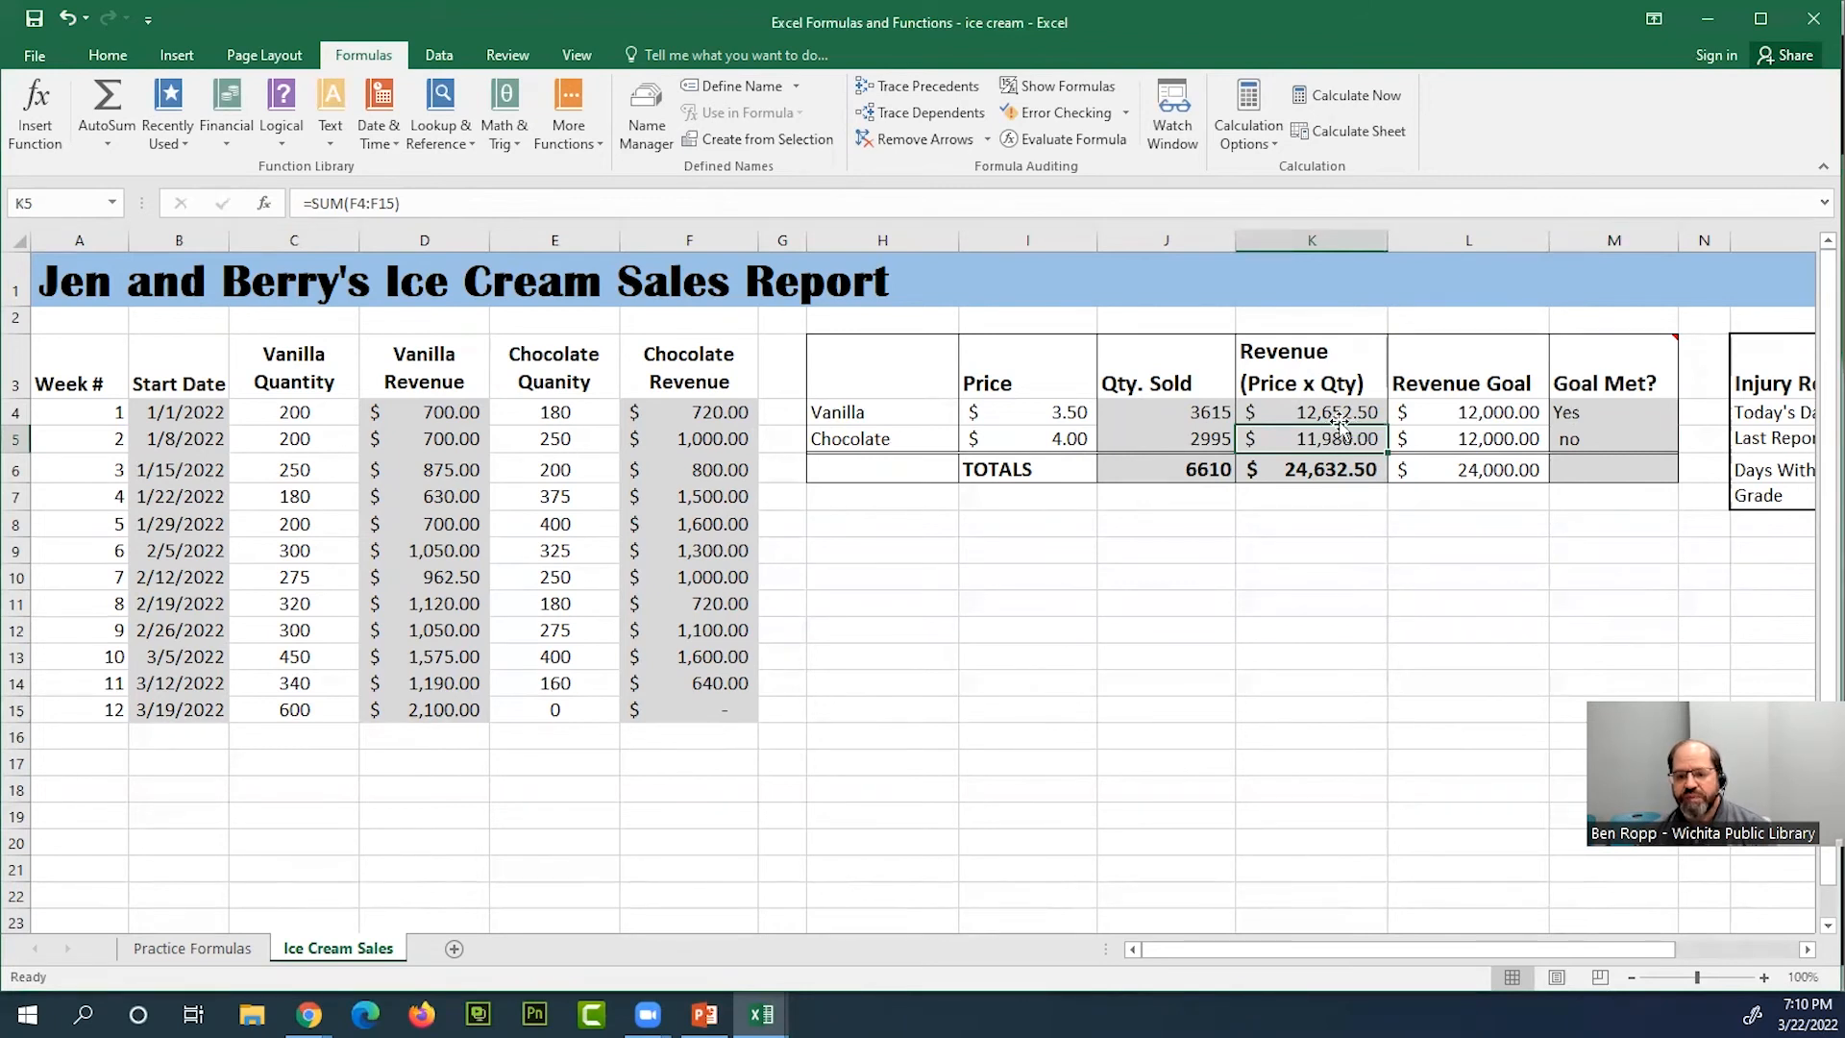
Examine the chocolate row's revenue, revenue goal and IF formula in M5 alongside the week 11 and 12 sales cells
left_click(1476, 440)
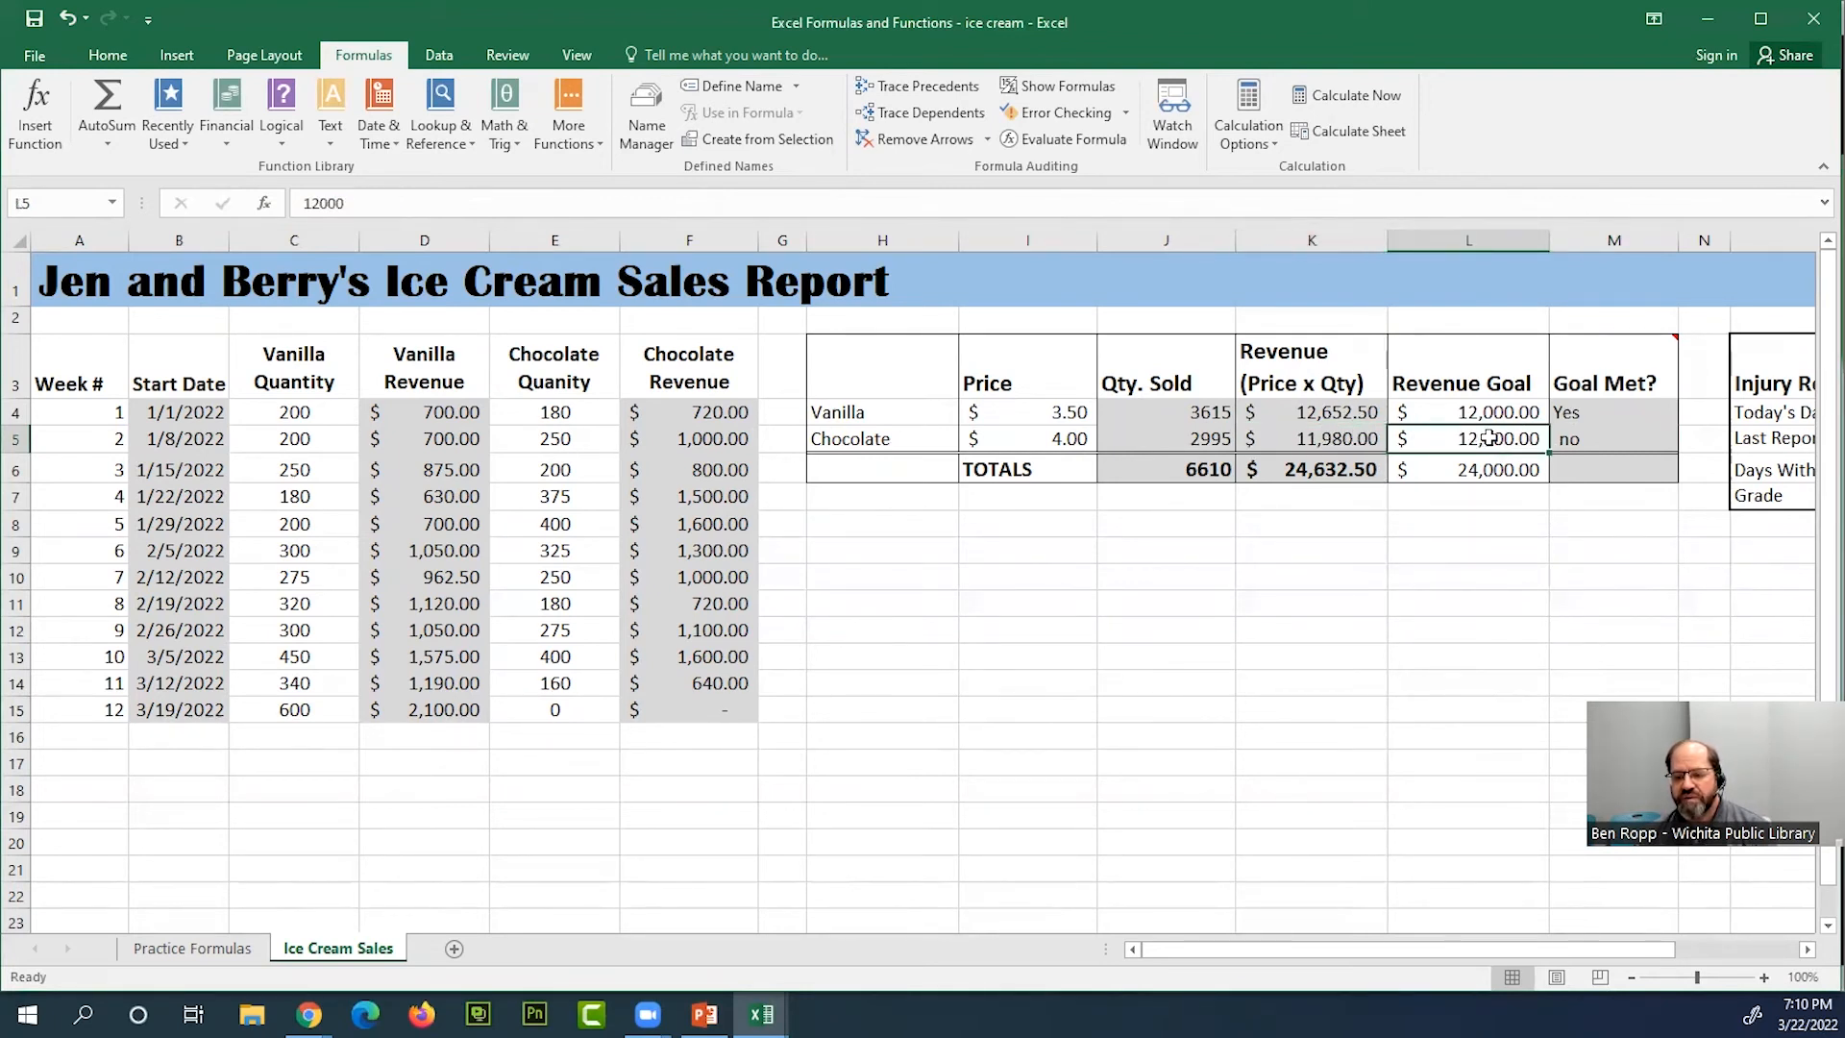
left_click(1618, 439)
double_click(1631, 438)
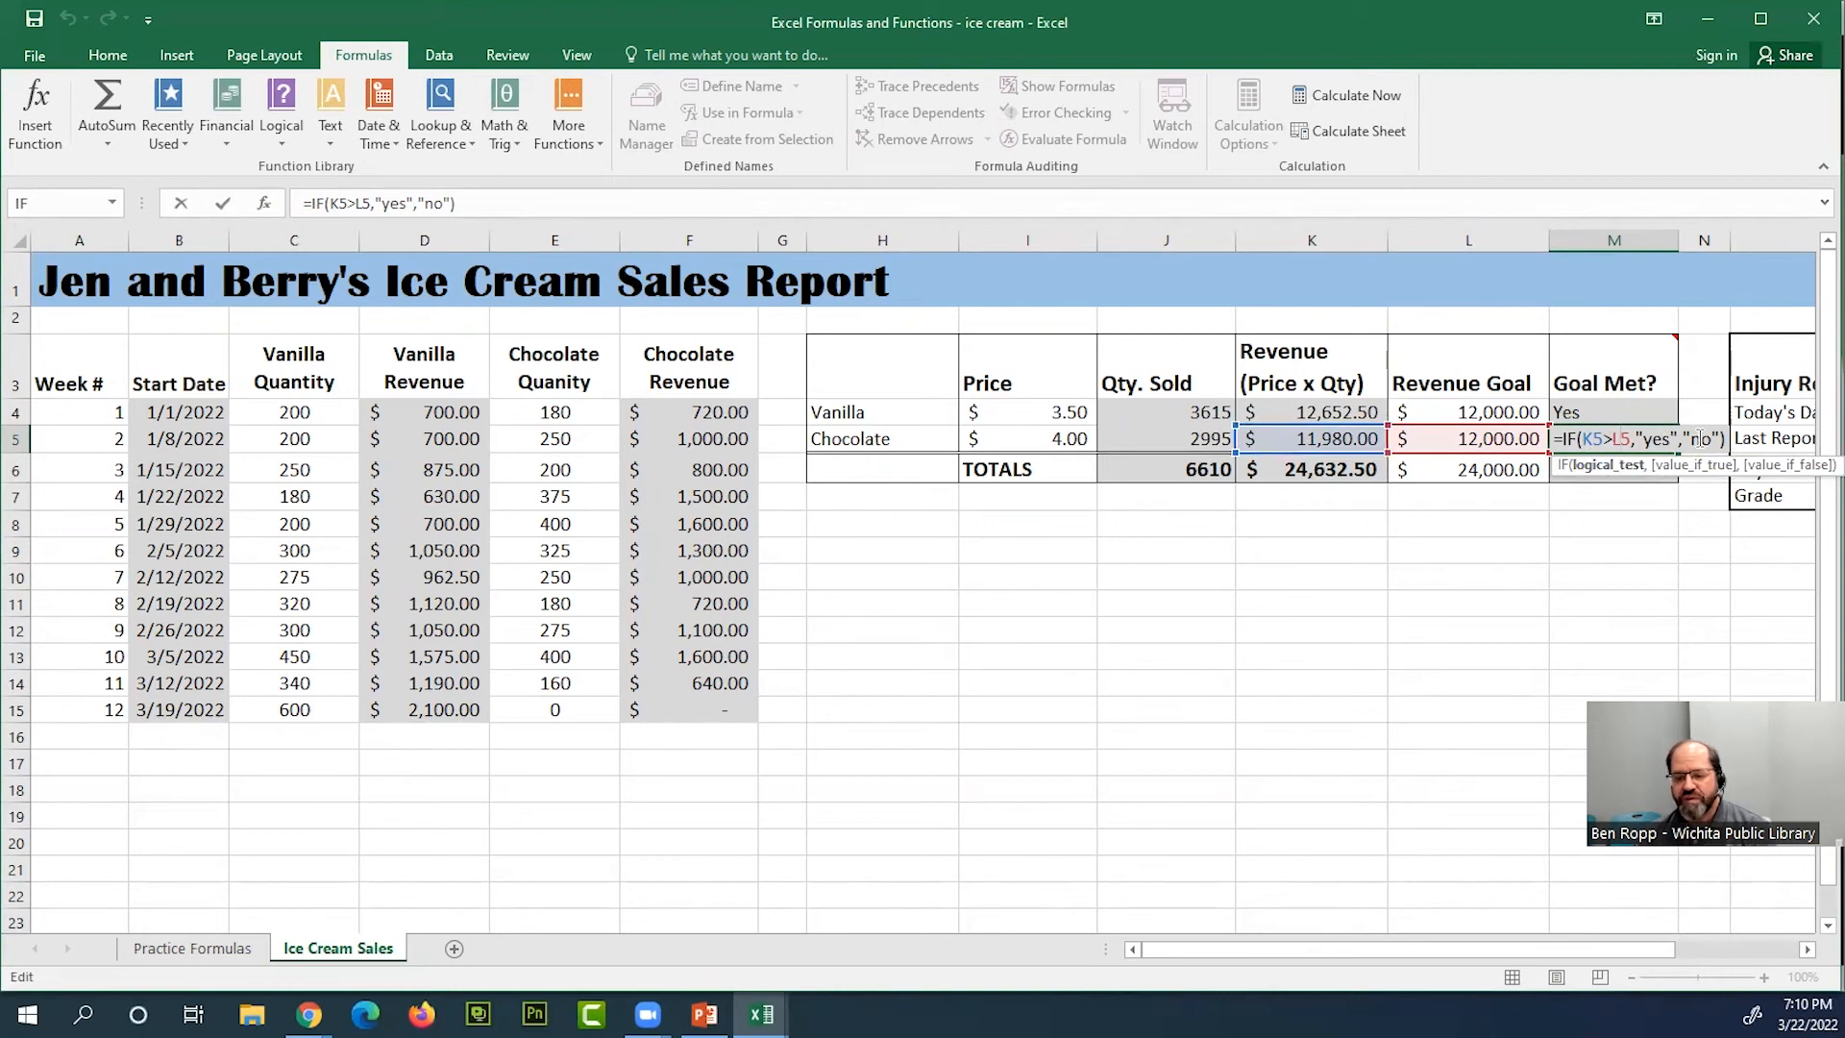
key("Return")
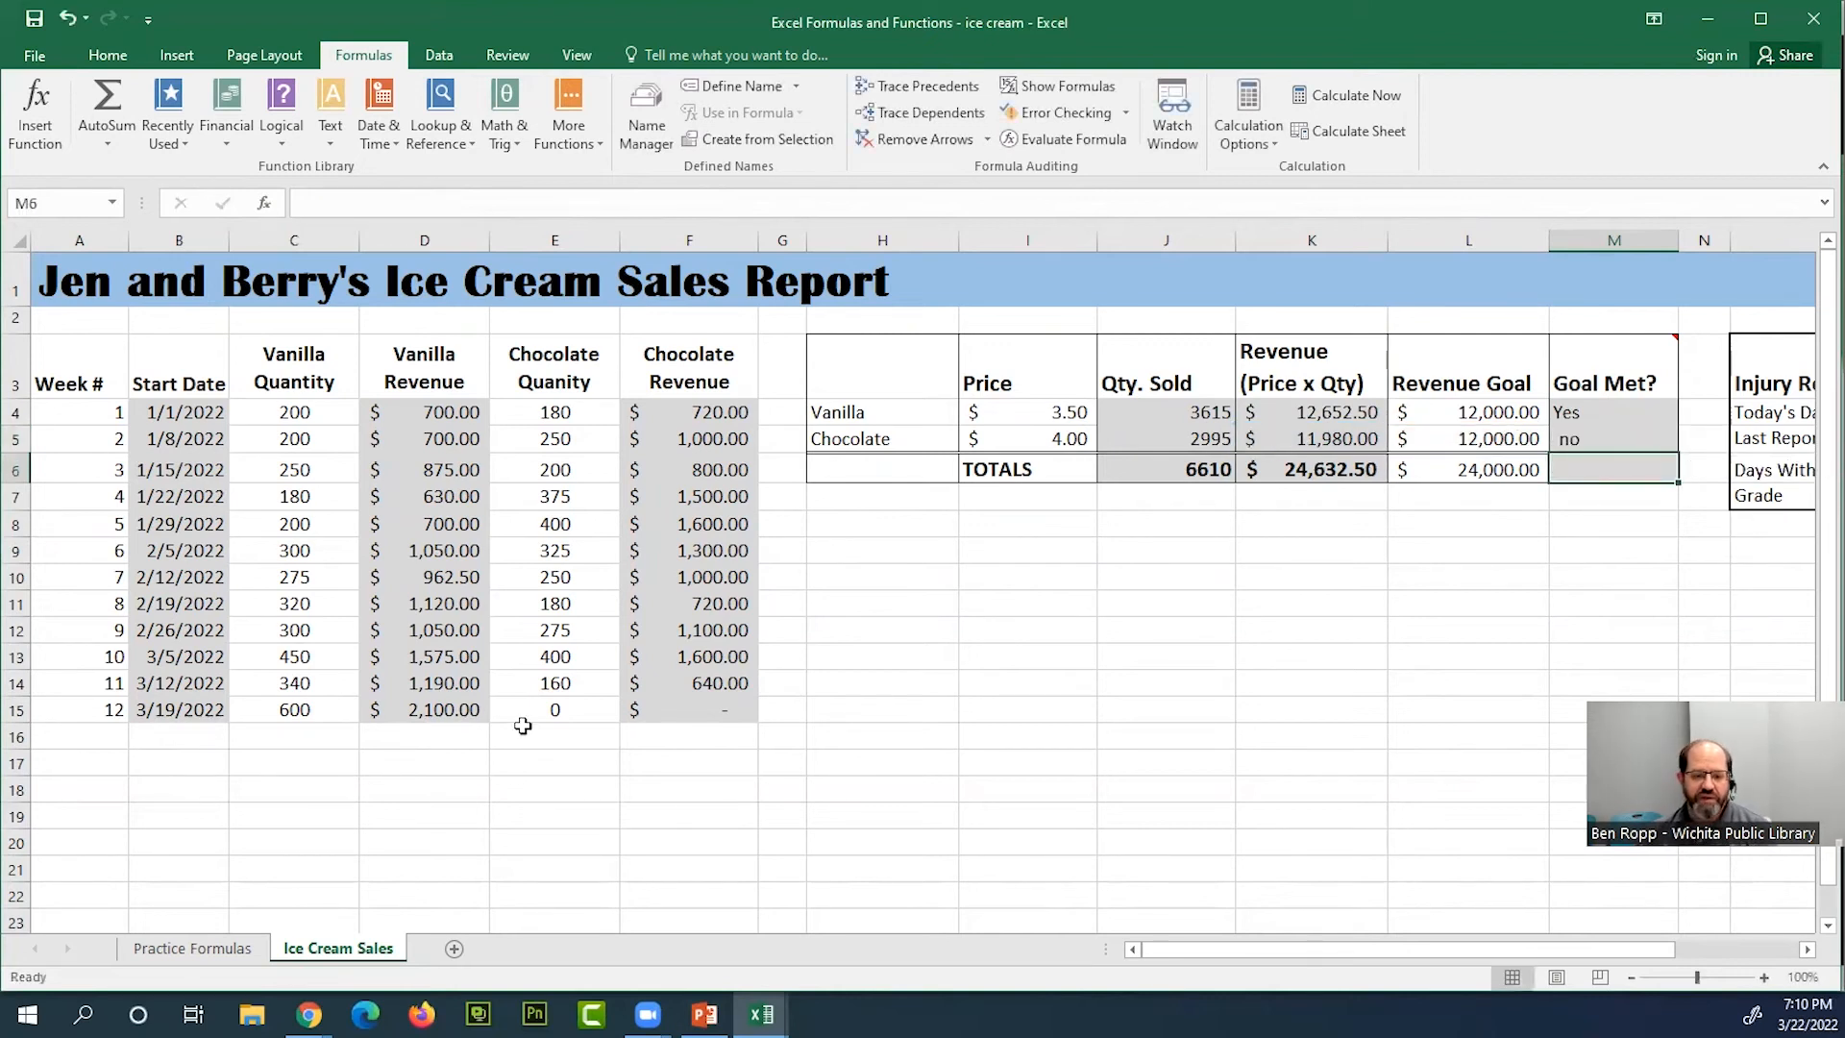
left_click(564, 712)
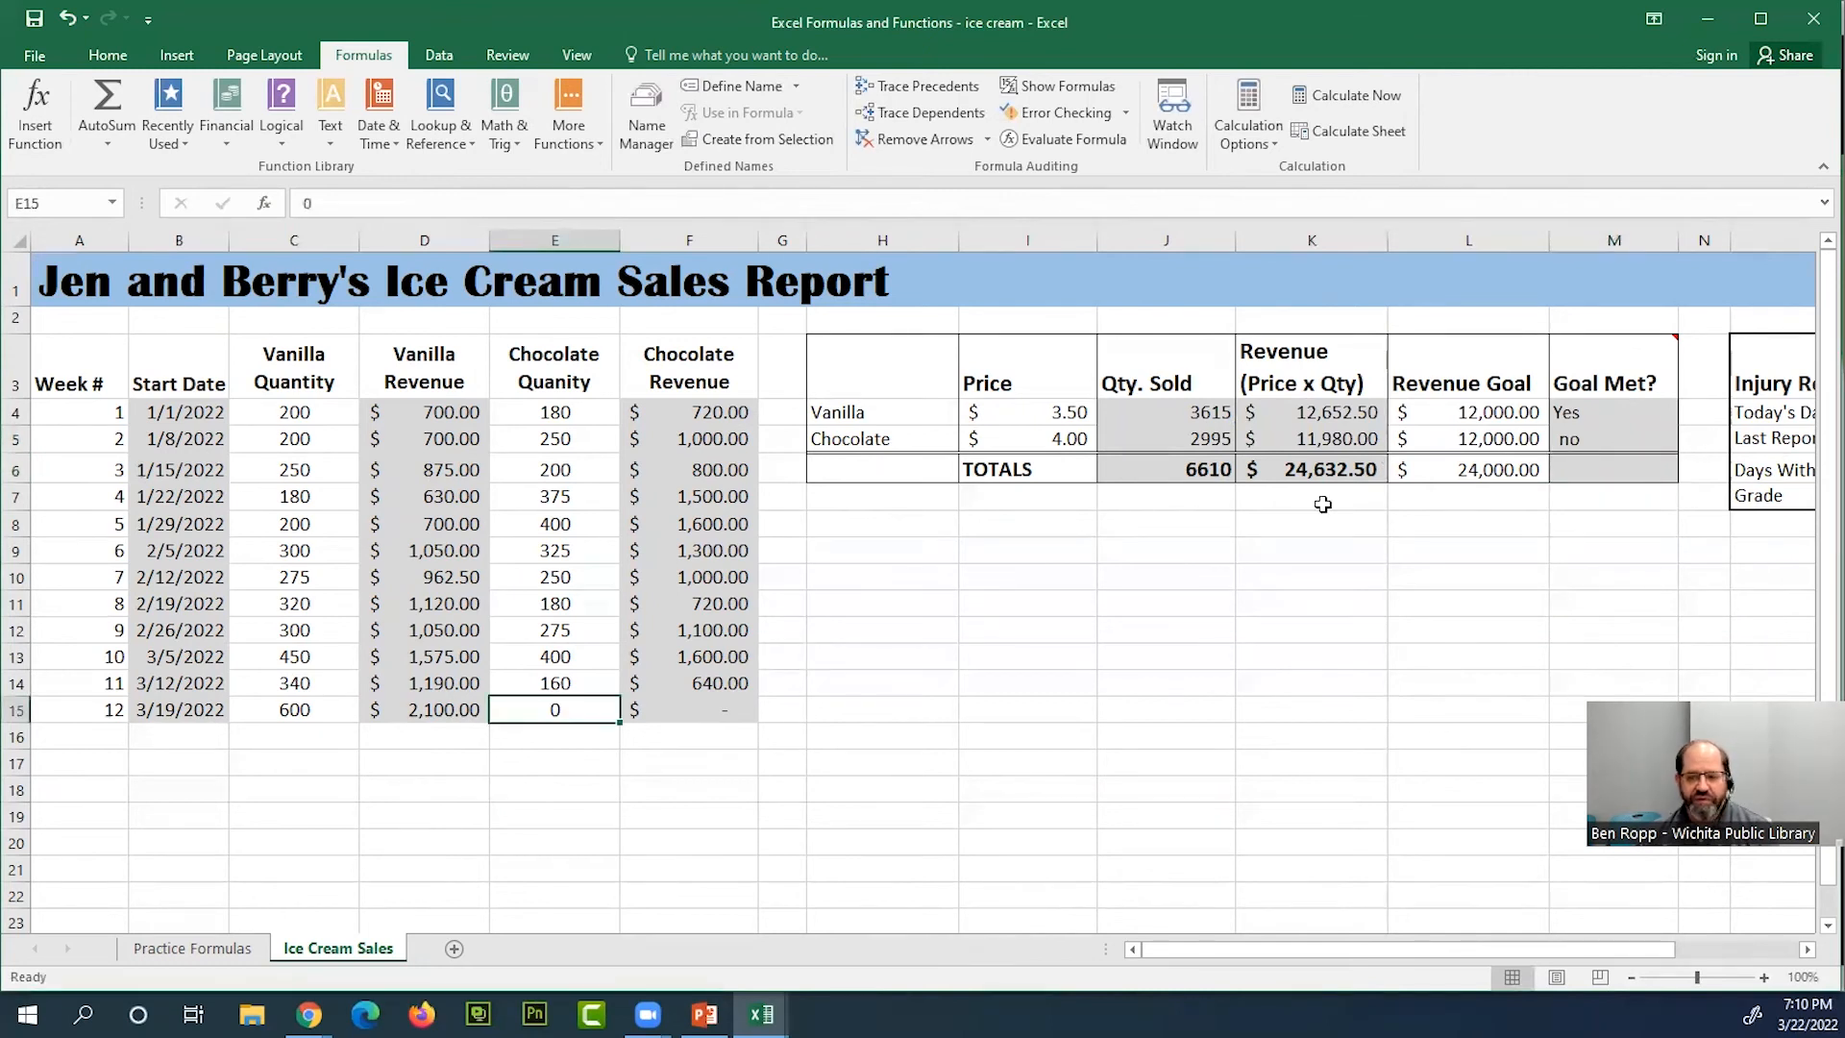
left_click(1329, 445)
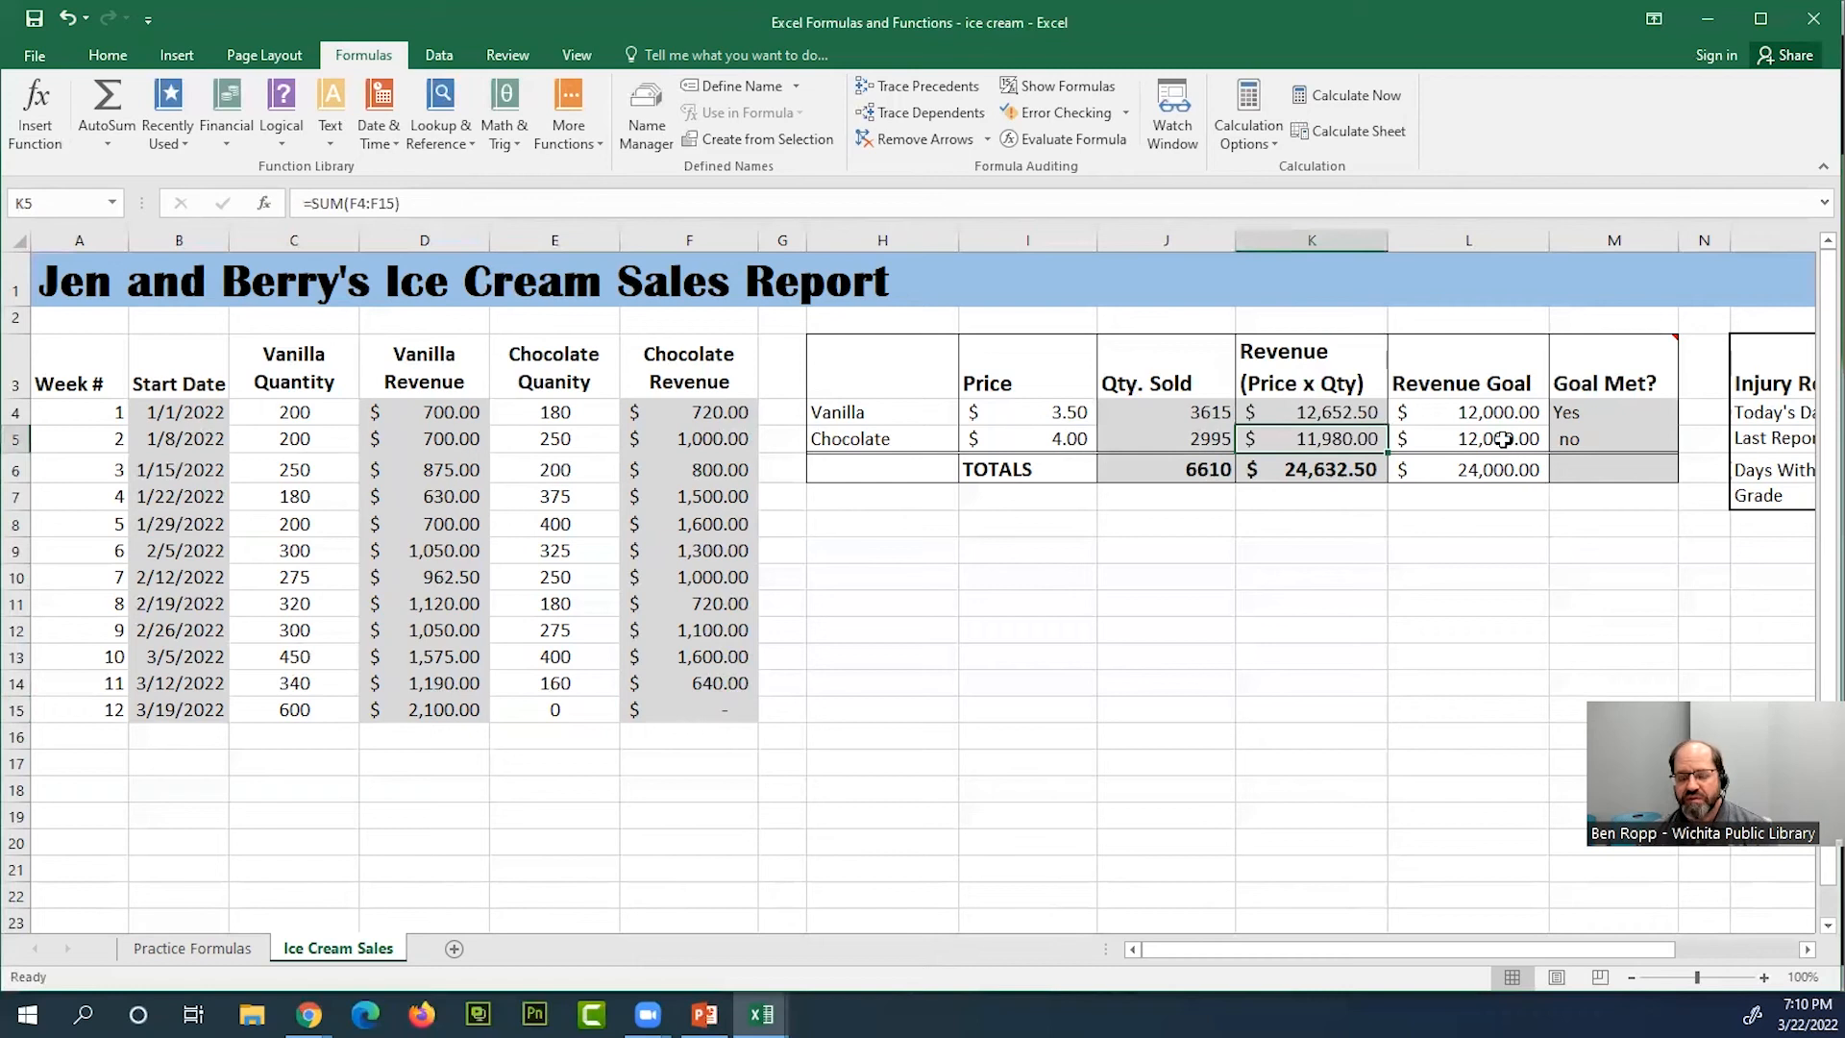
left_click(565, 688)
left_click(457, 709)
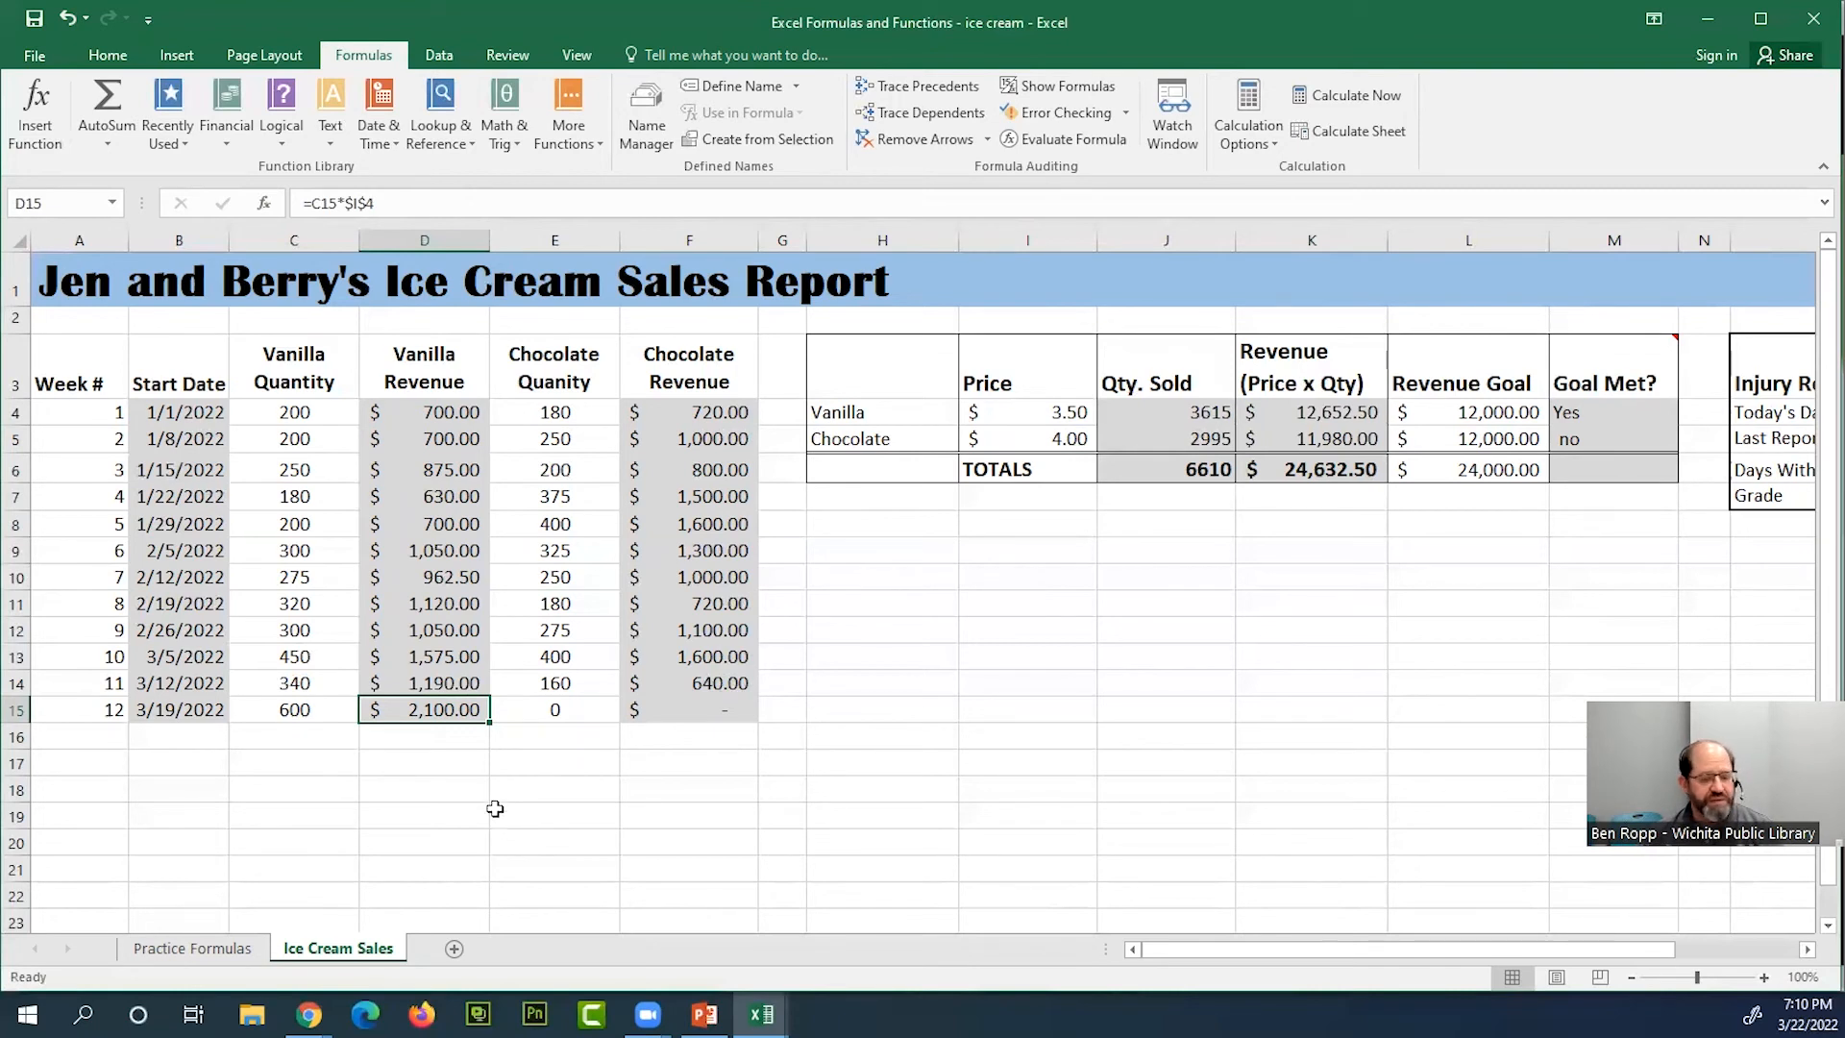
left_click(115, 733)
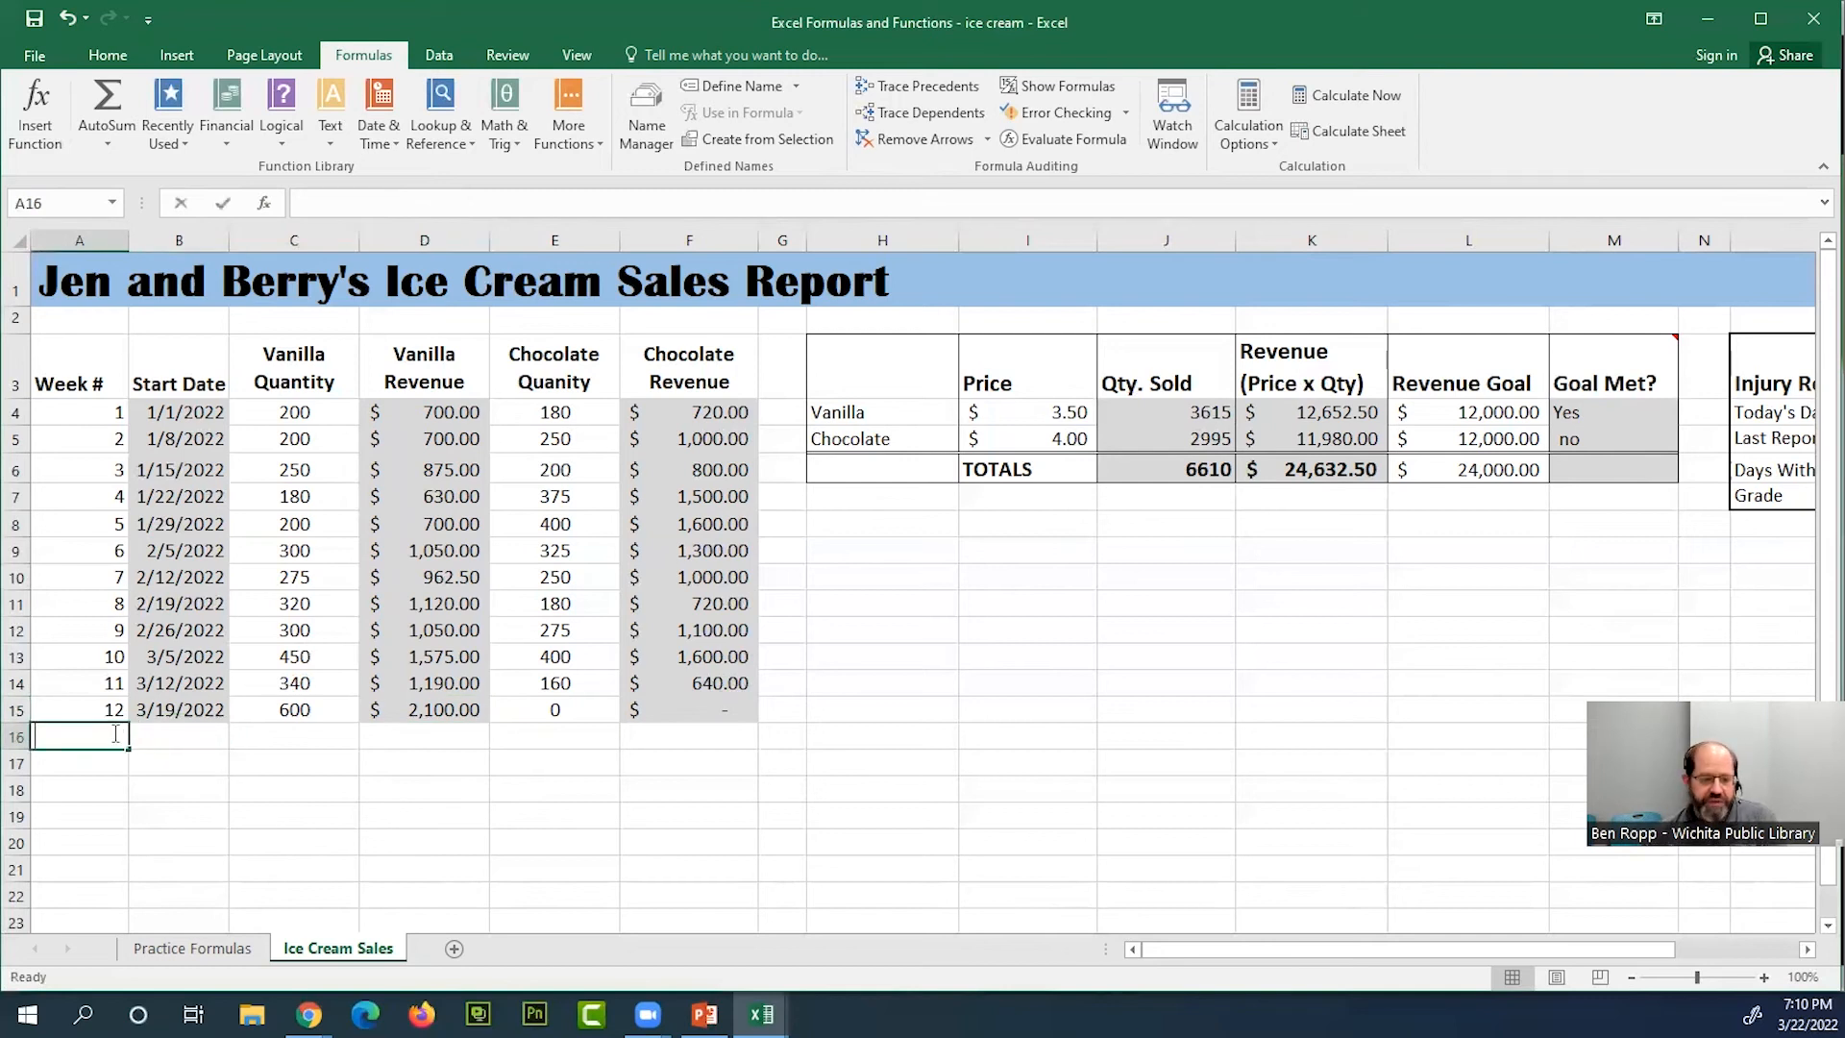
type("13")
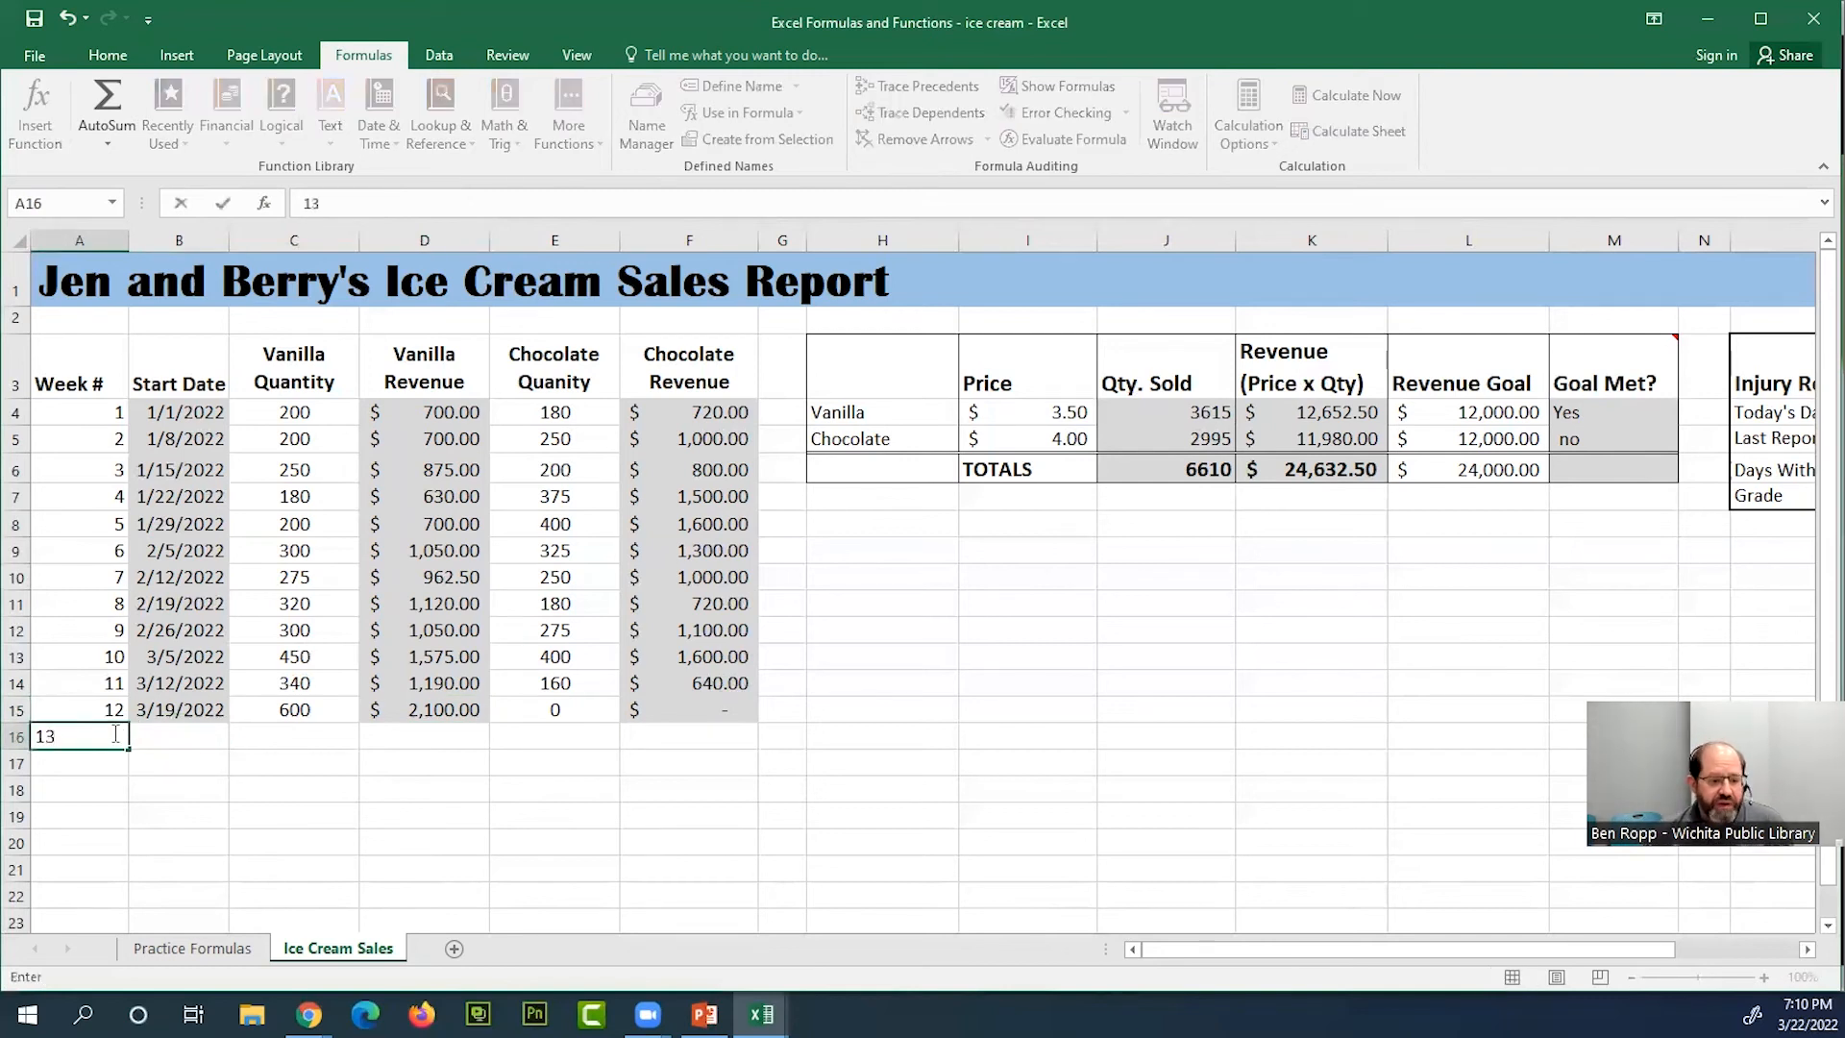
key("Escape")
Fill the week number from A15 down to A16 as a series so the new row is week 13
left_click(118, 713)
left_click_drag(125, 722, 123, 745)
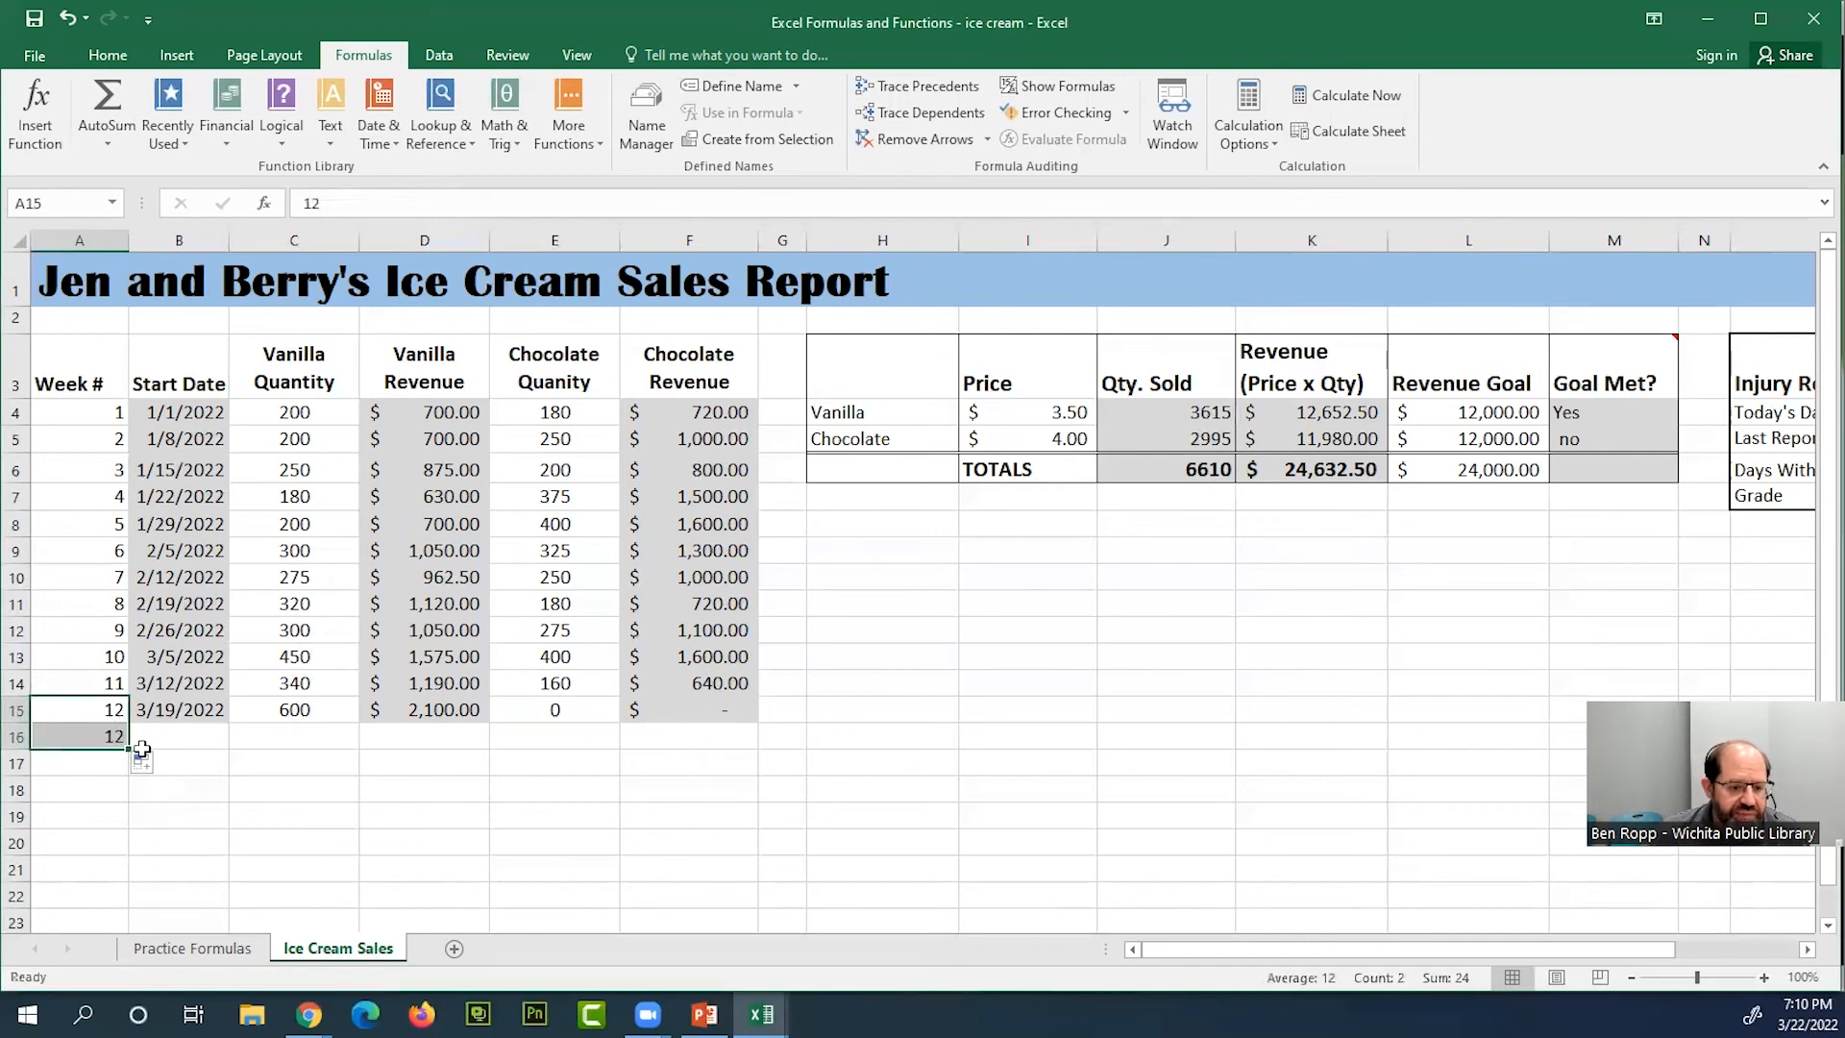
left_click(153, 765)
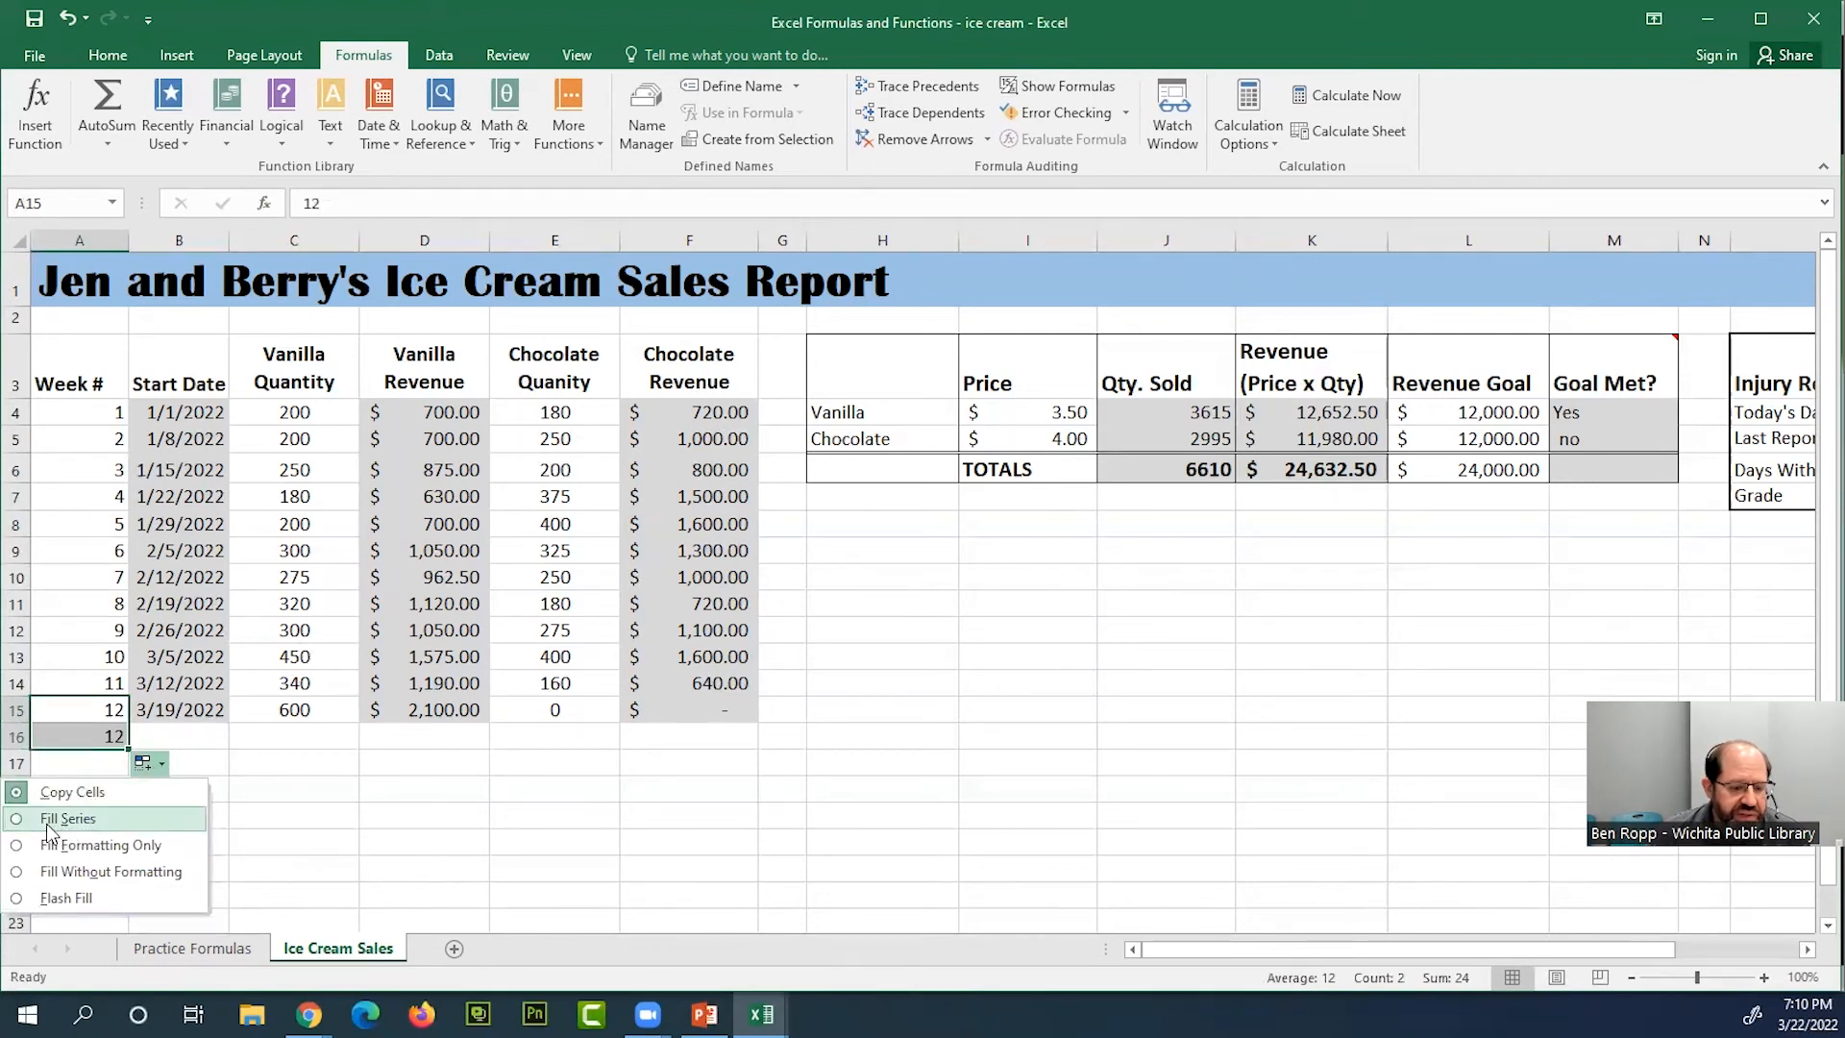
left_click(122, 737)
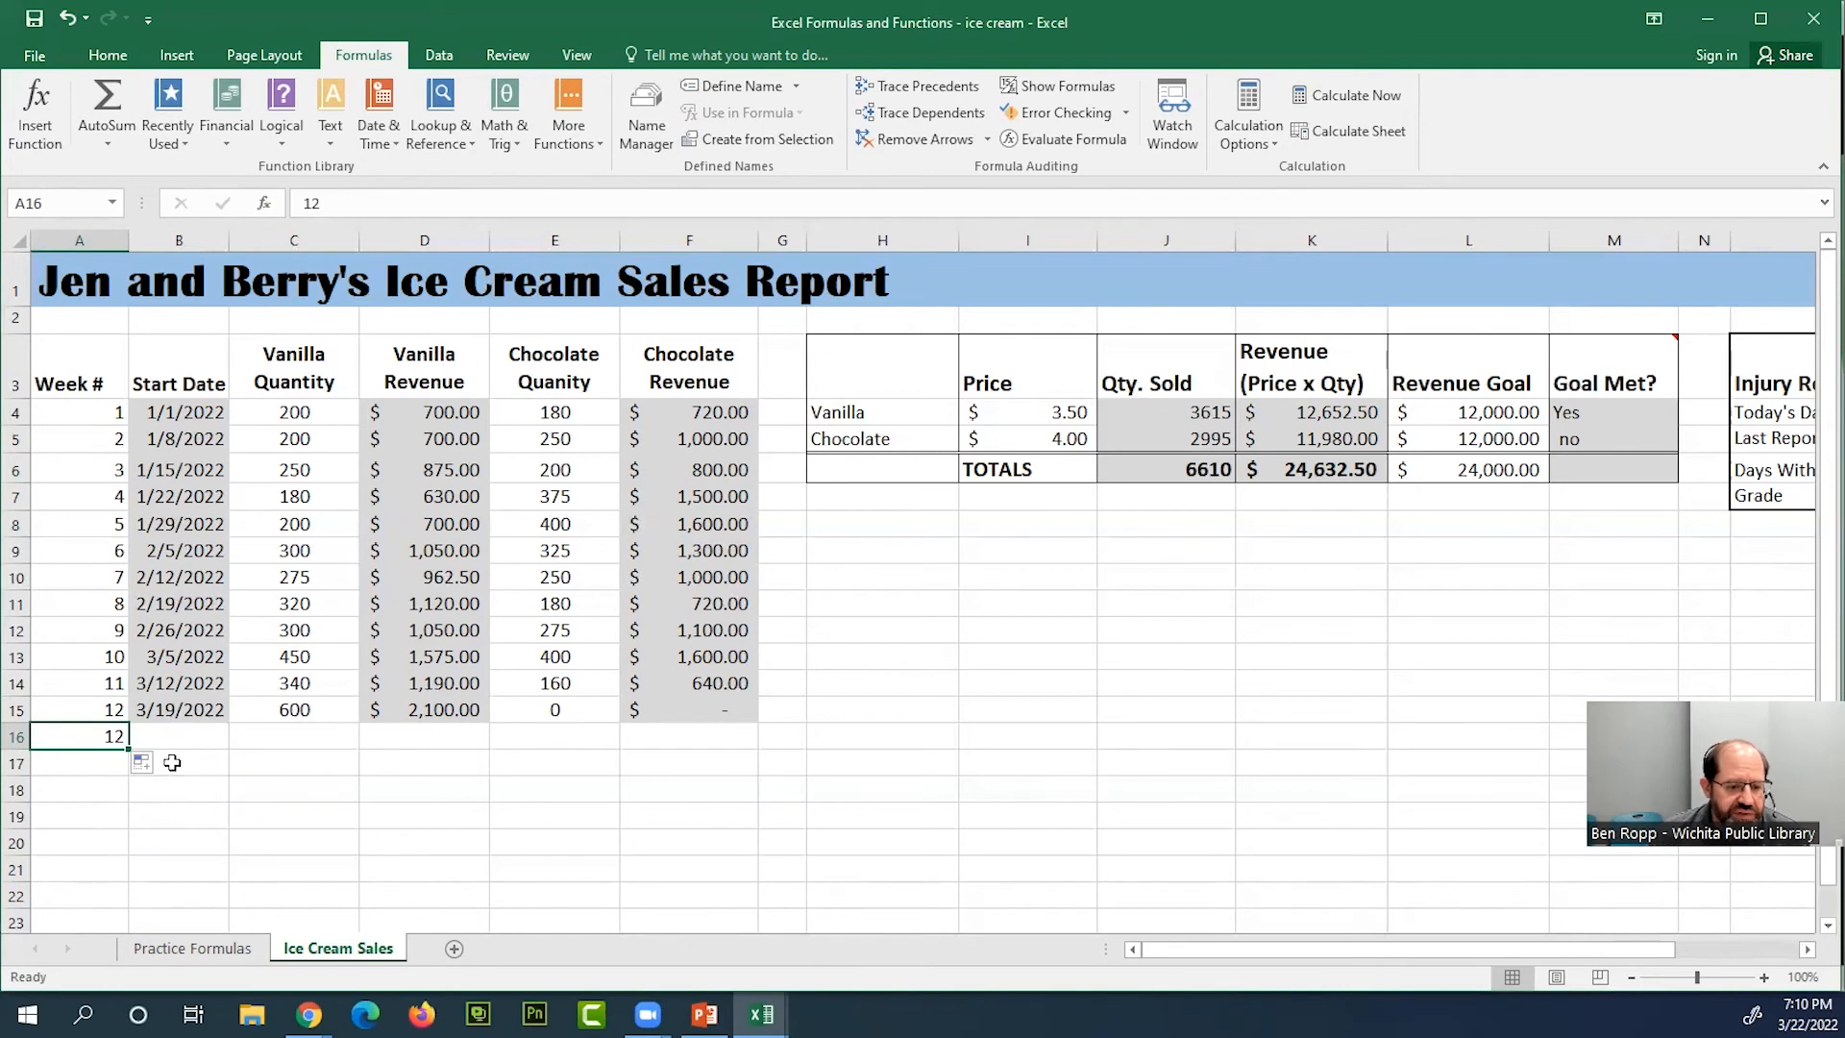
left_click(151, 764)
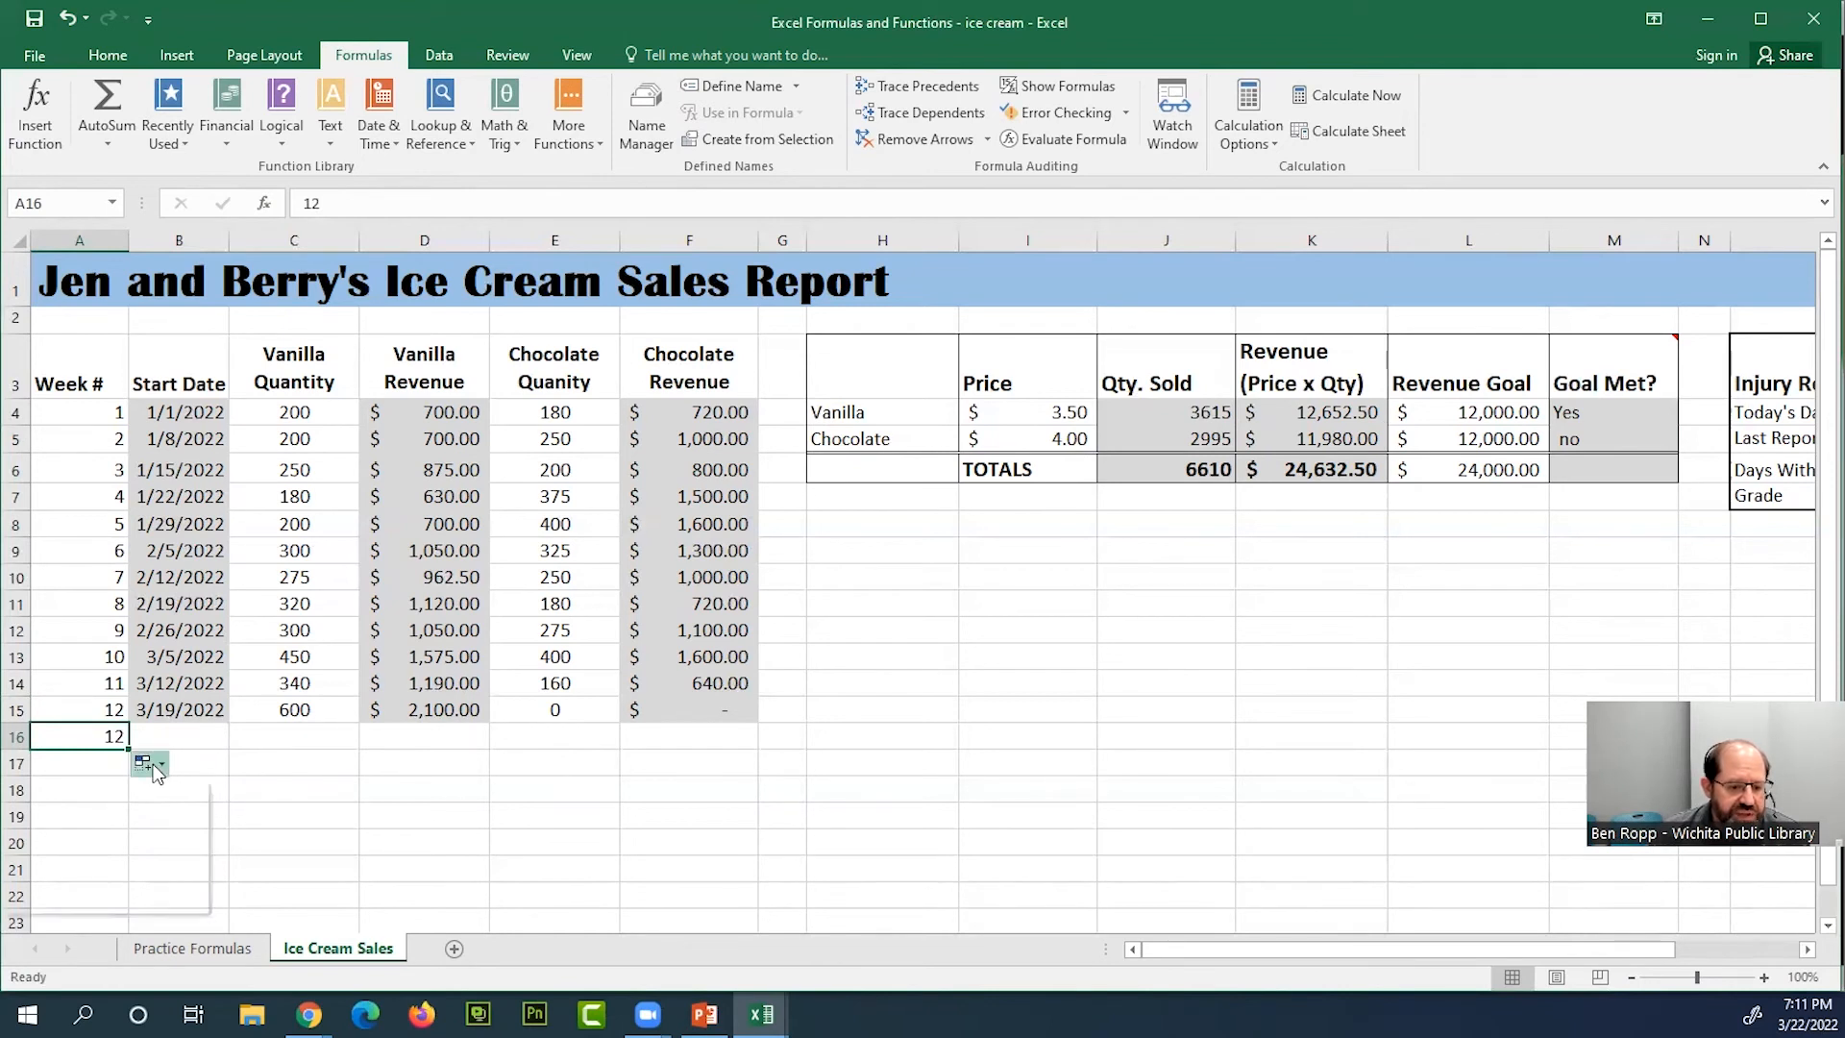
left_click(83, 820)
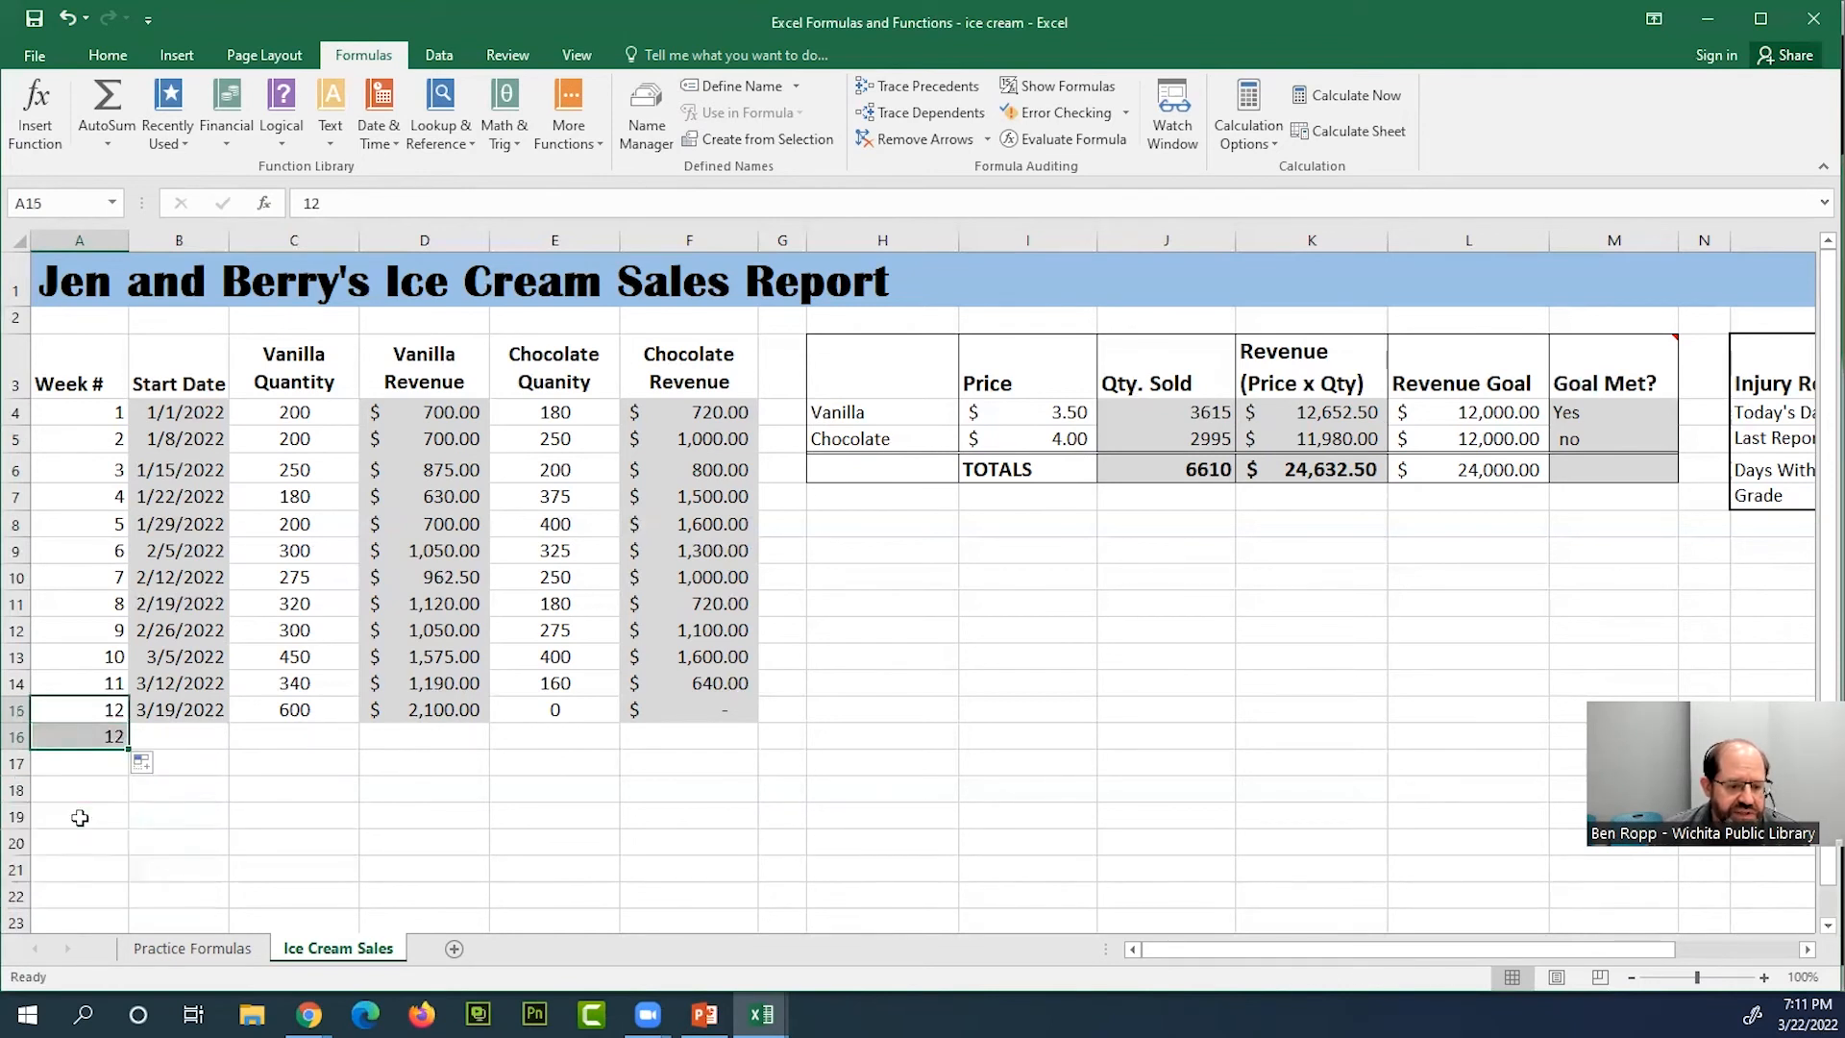
Fill the start date formula from B15 down to B16 and enter 200 as week 13's vanilla quantity in C16
left_click(207, 713)
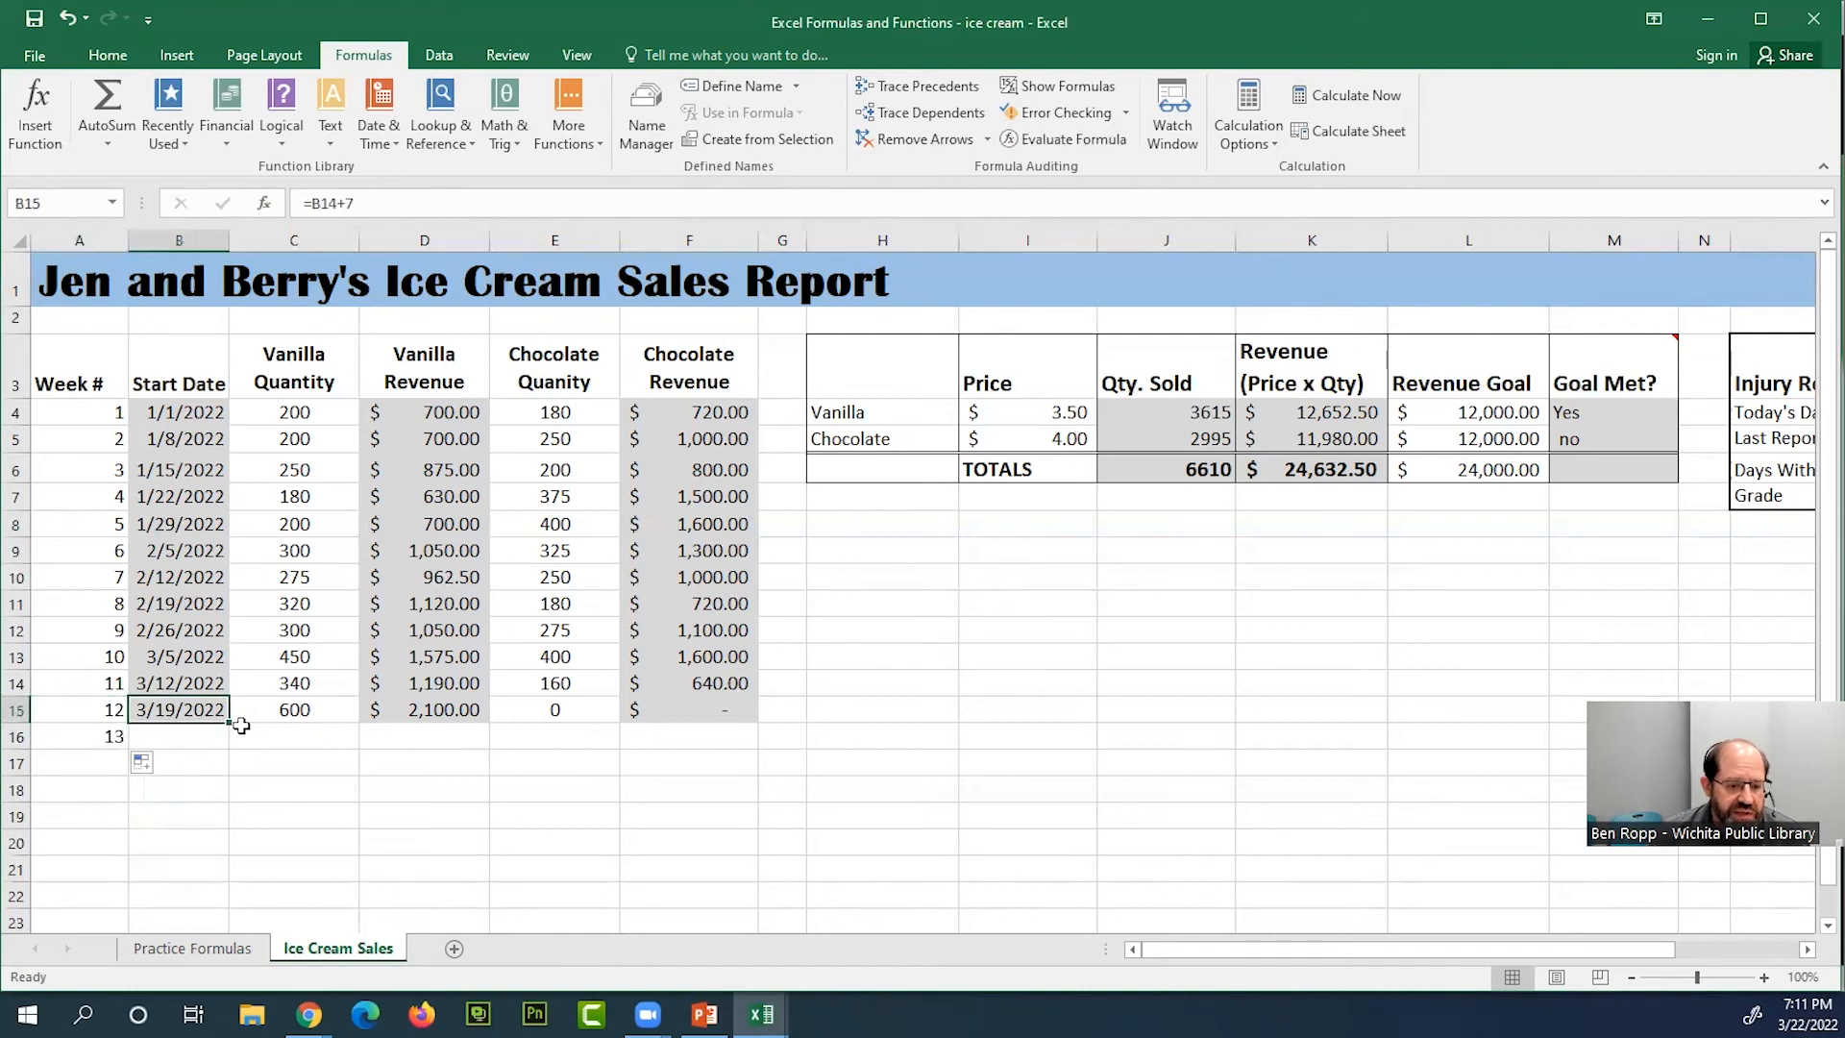
left_click_drag(229, 721, 233, 747)
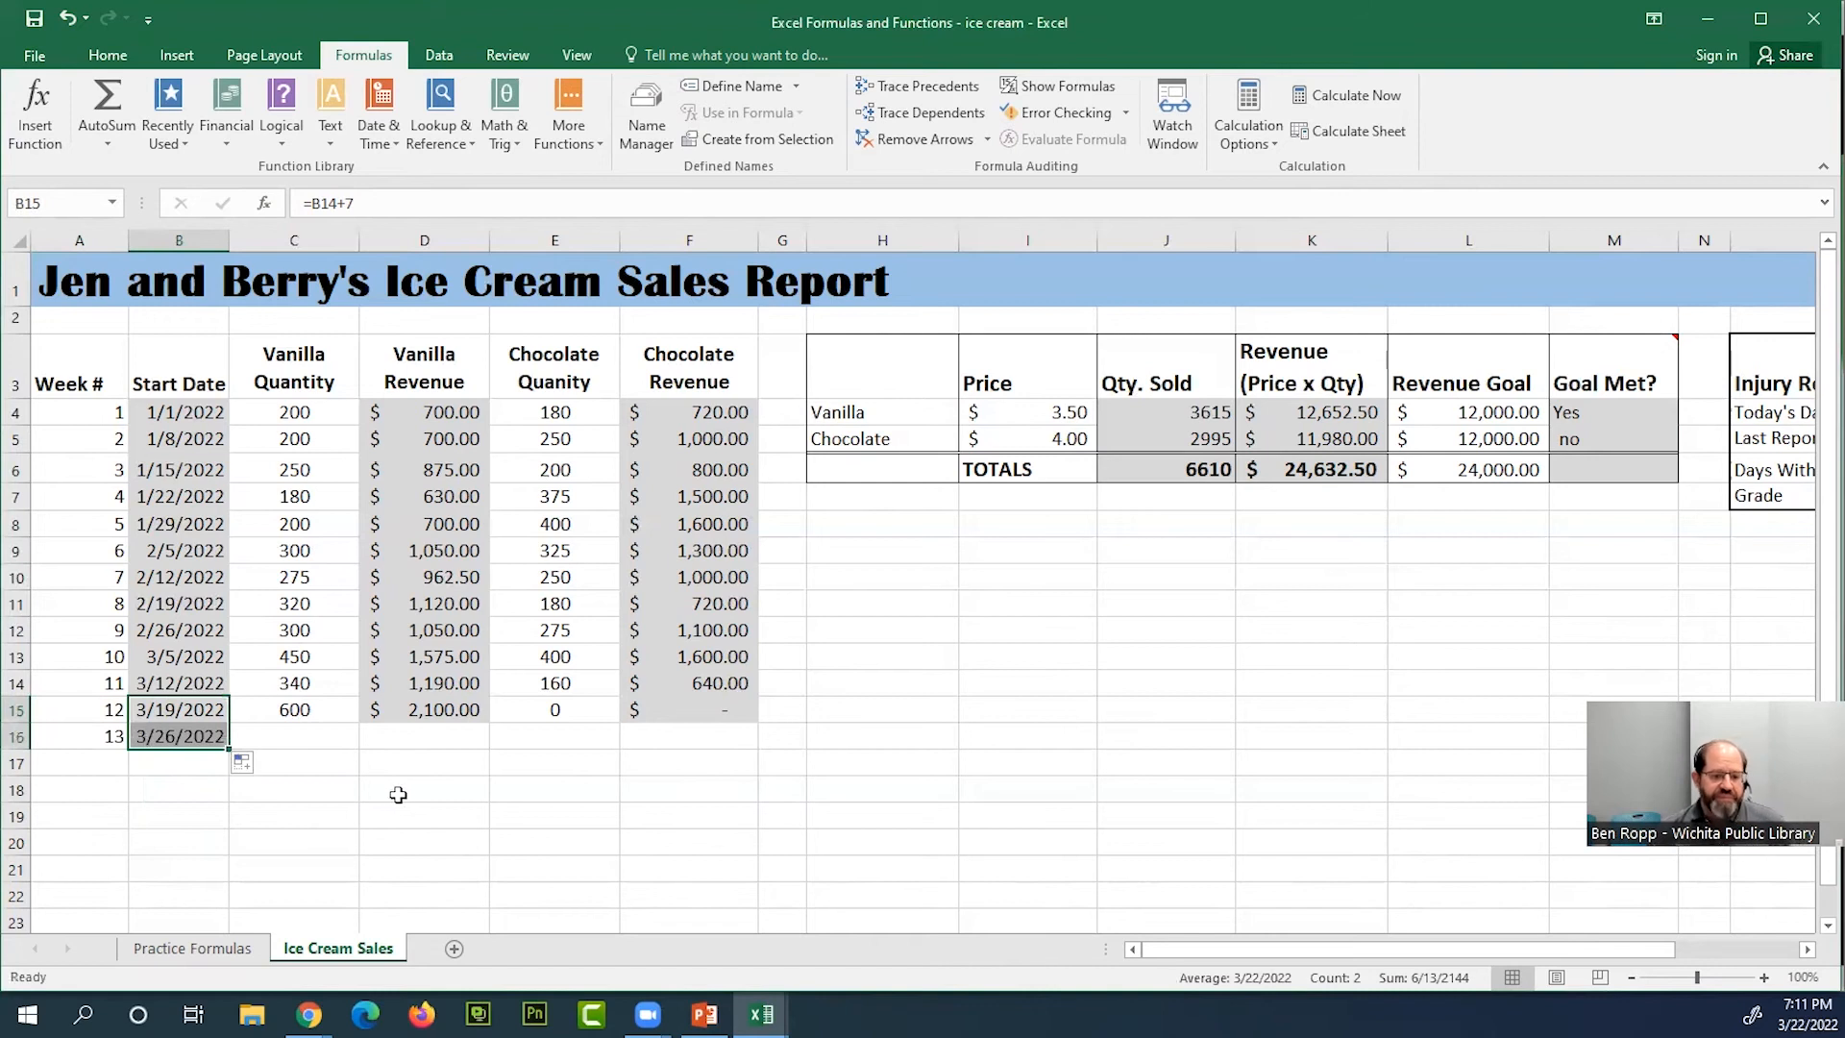
left_click(298, 739)
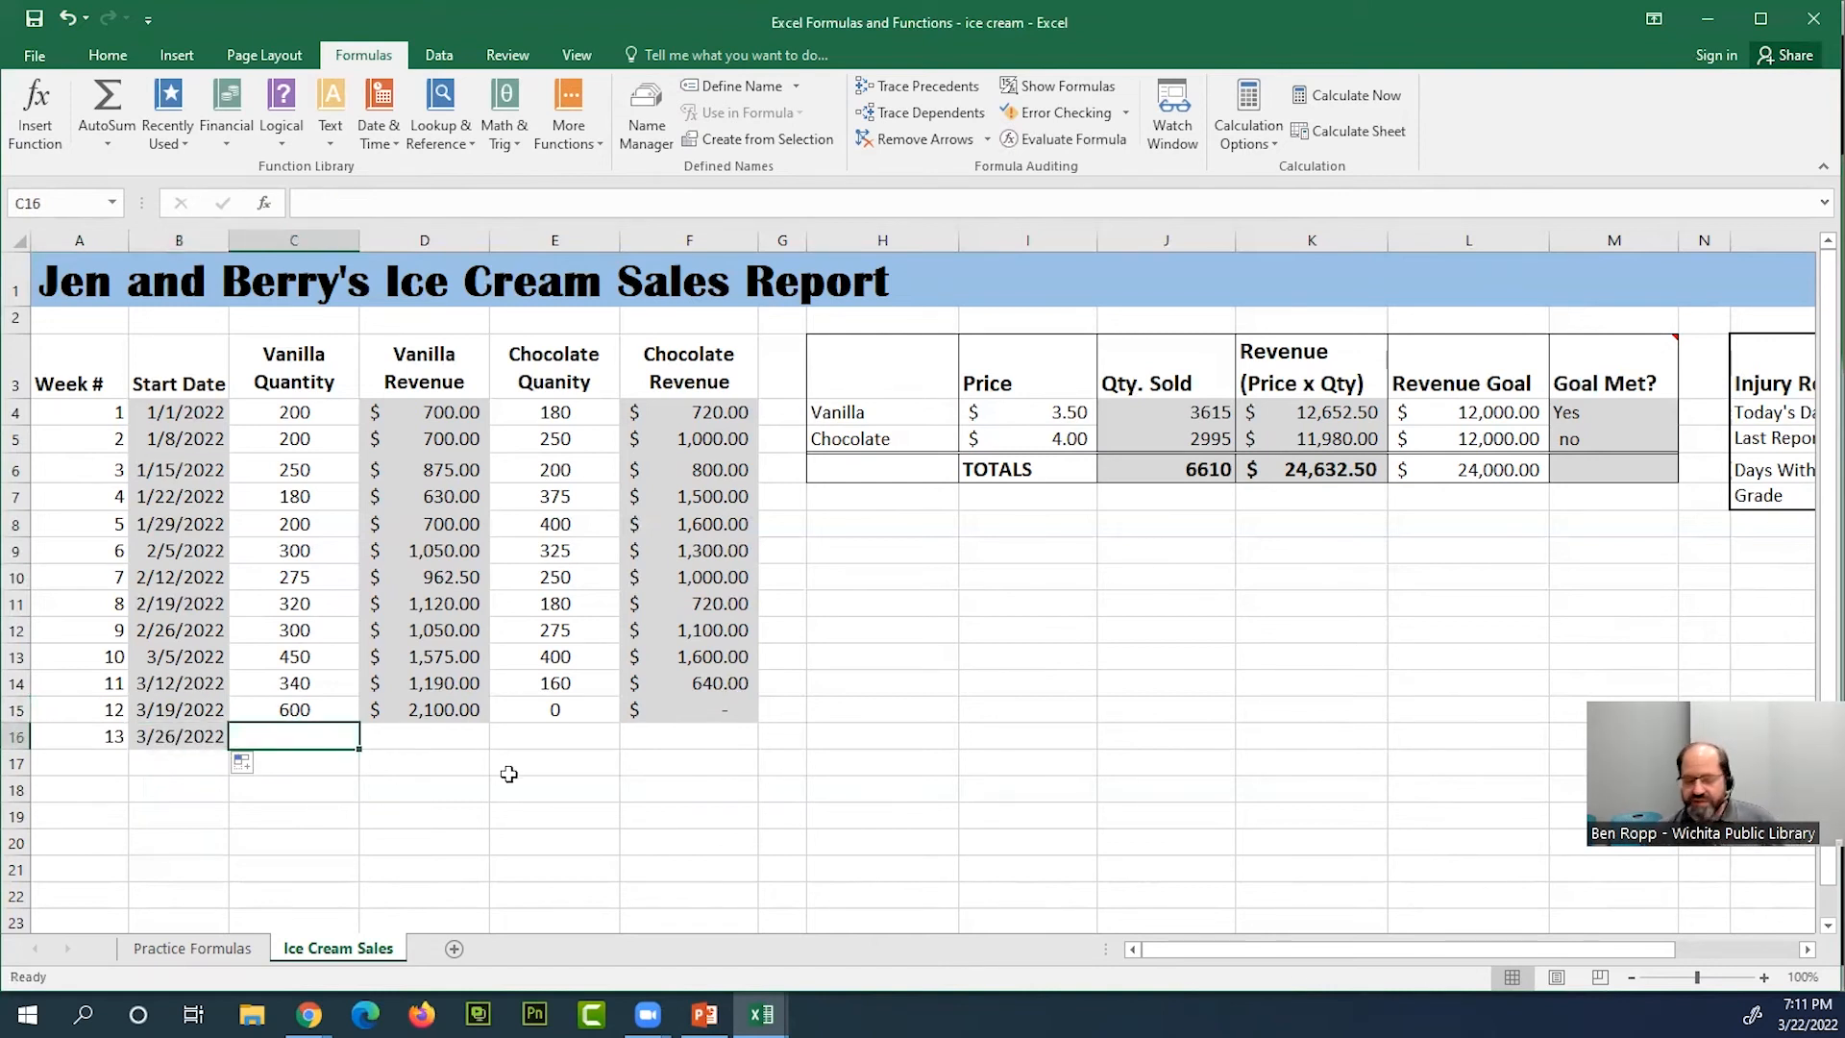
type("200")
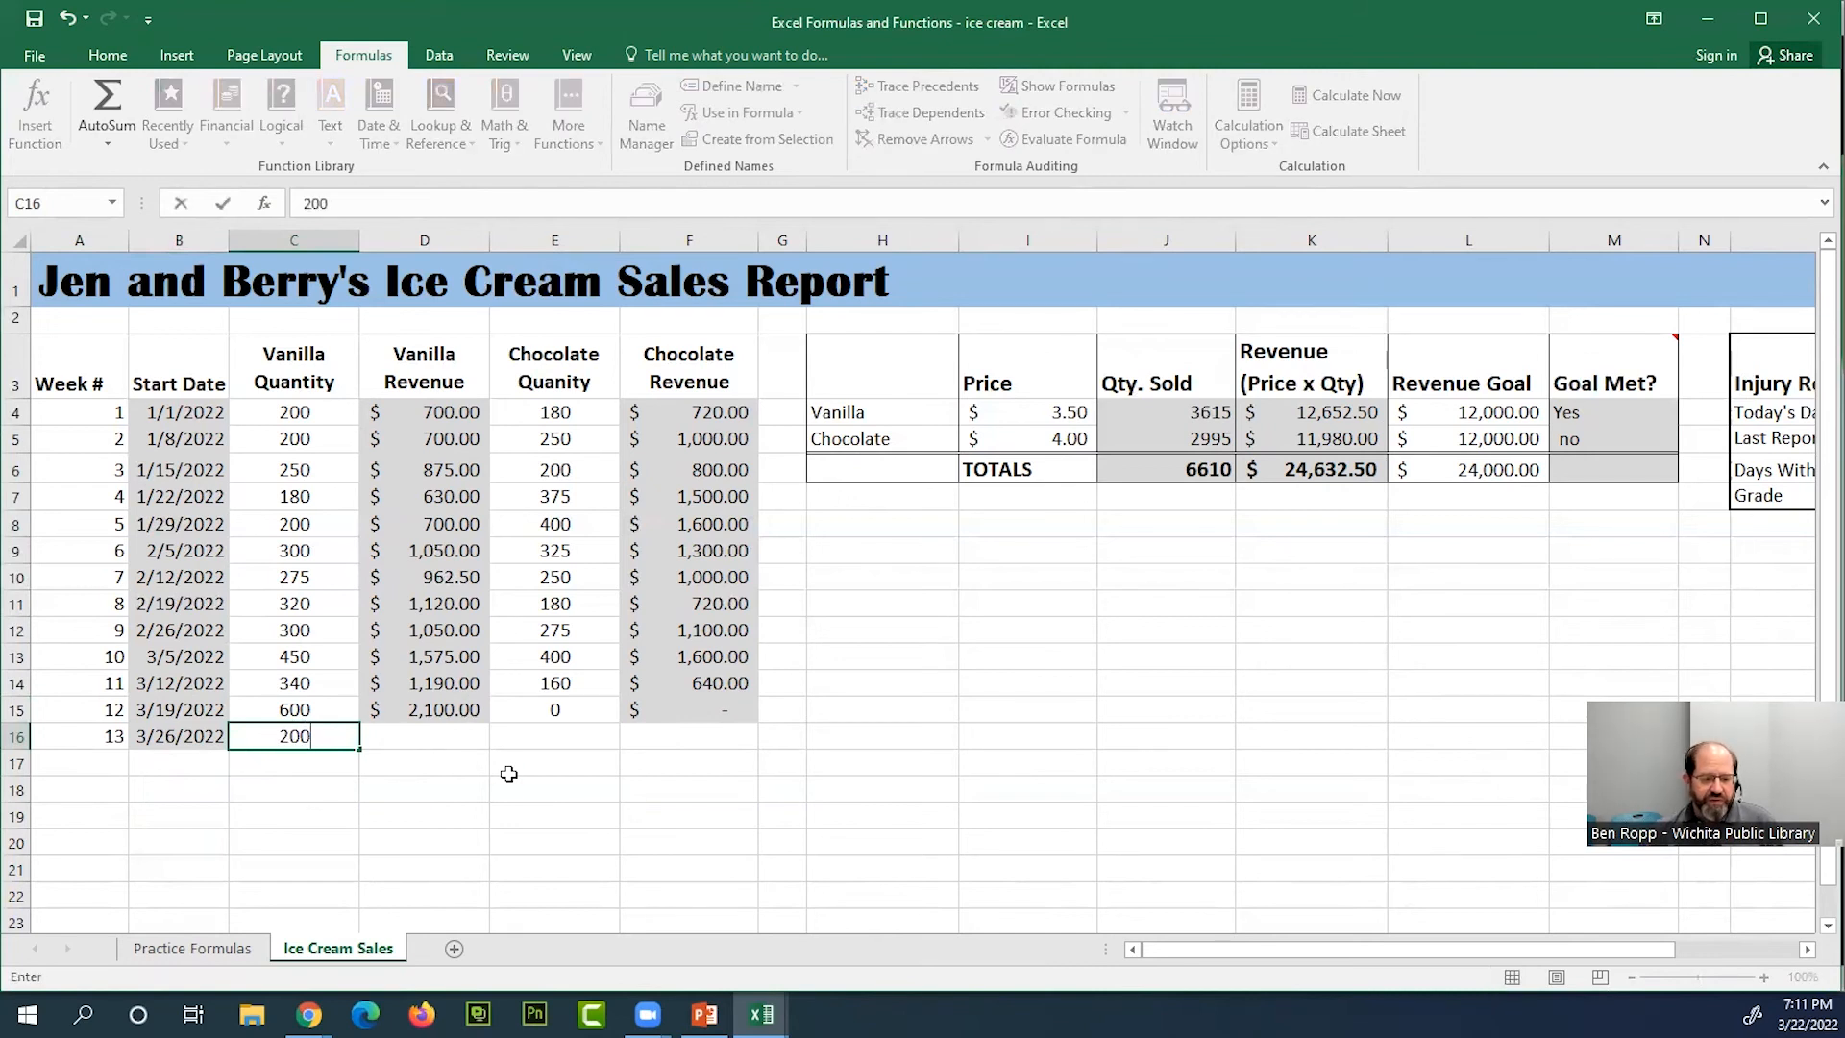
key("Return")
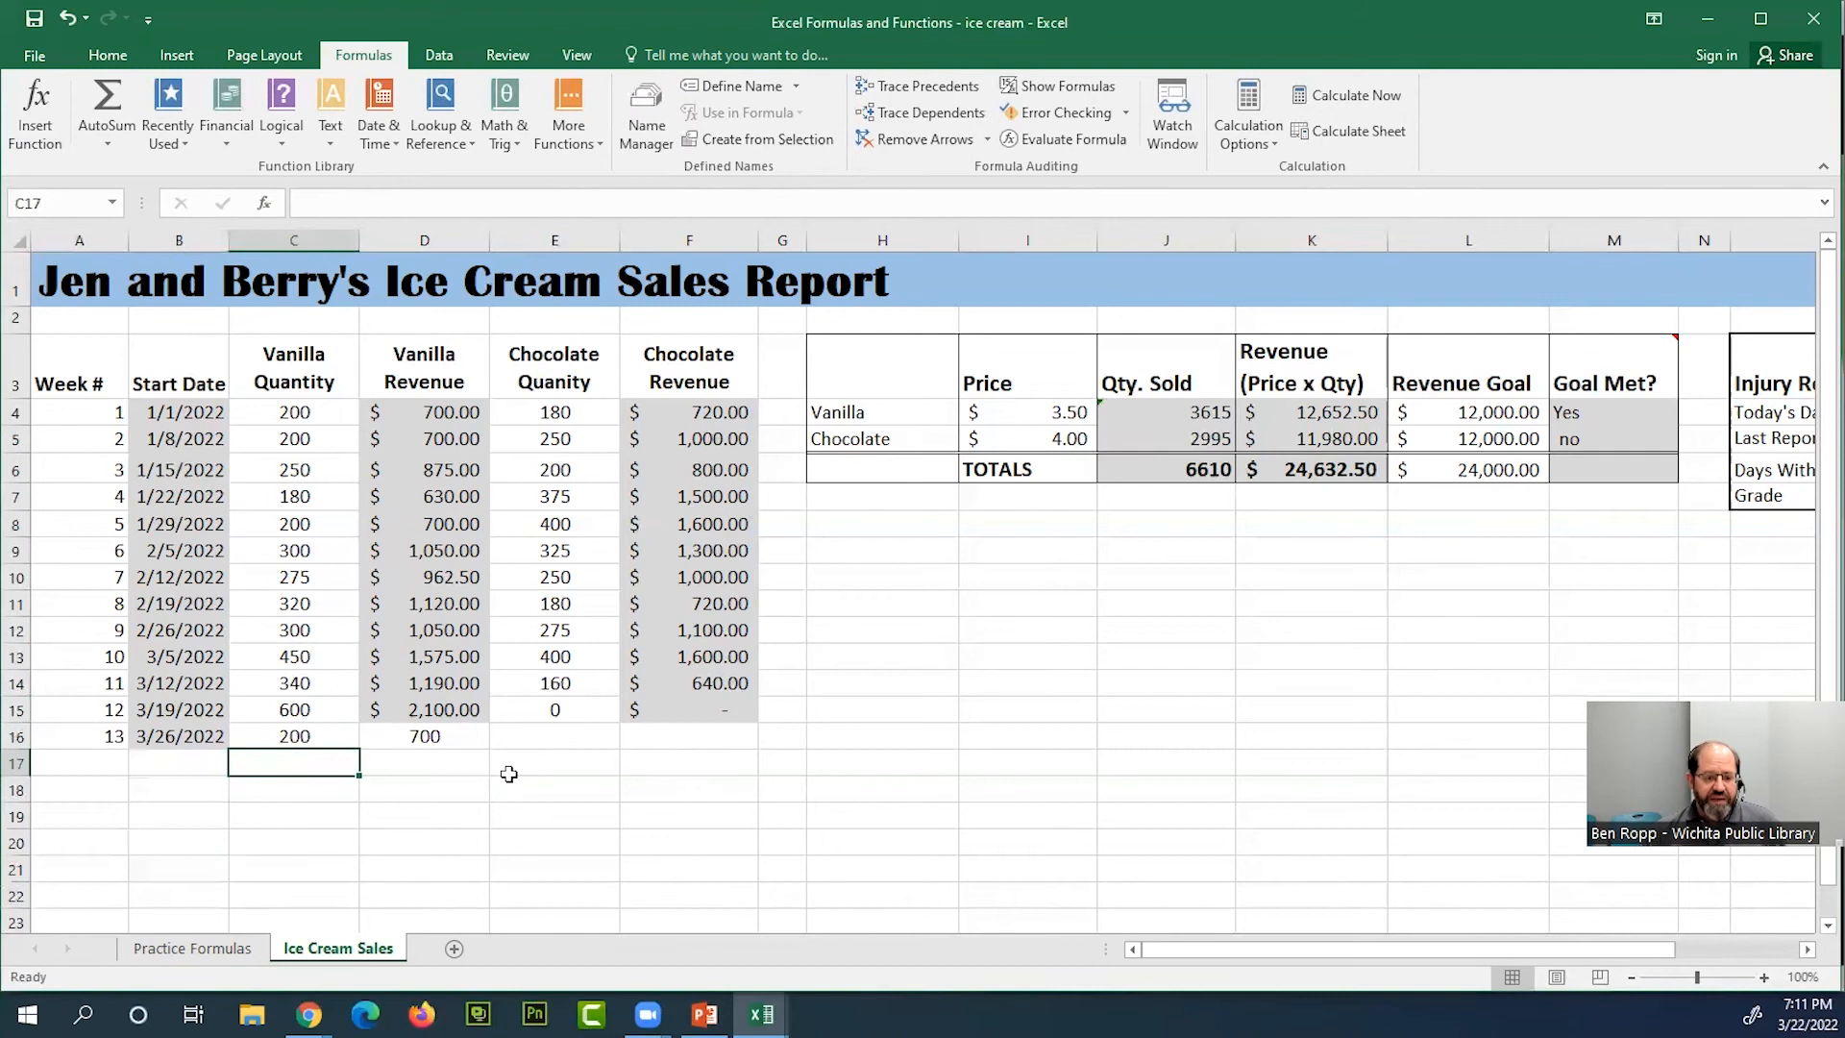
Inspect the week 13 vanilla revenue formula in D16 and keep it as is
left_click(462, 737)
double_click(462, 737)
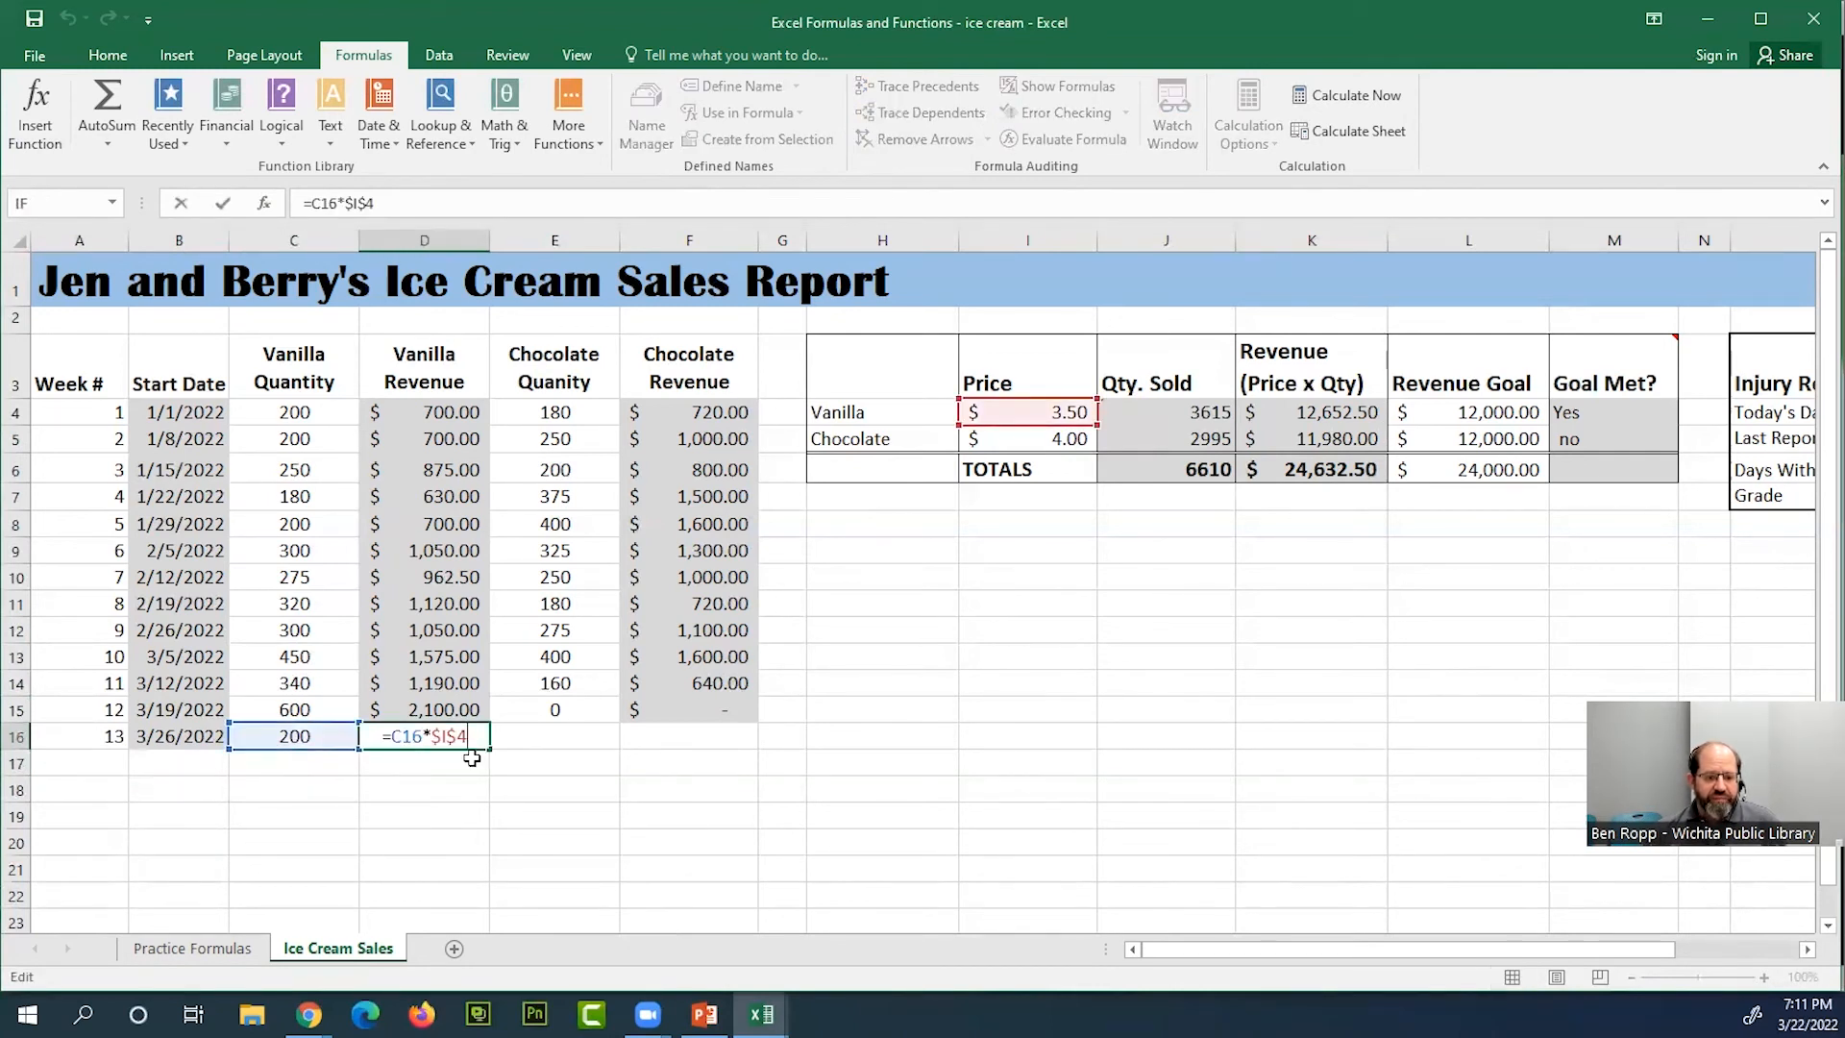
key("ctrl+Return")
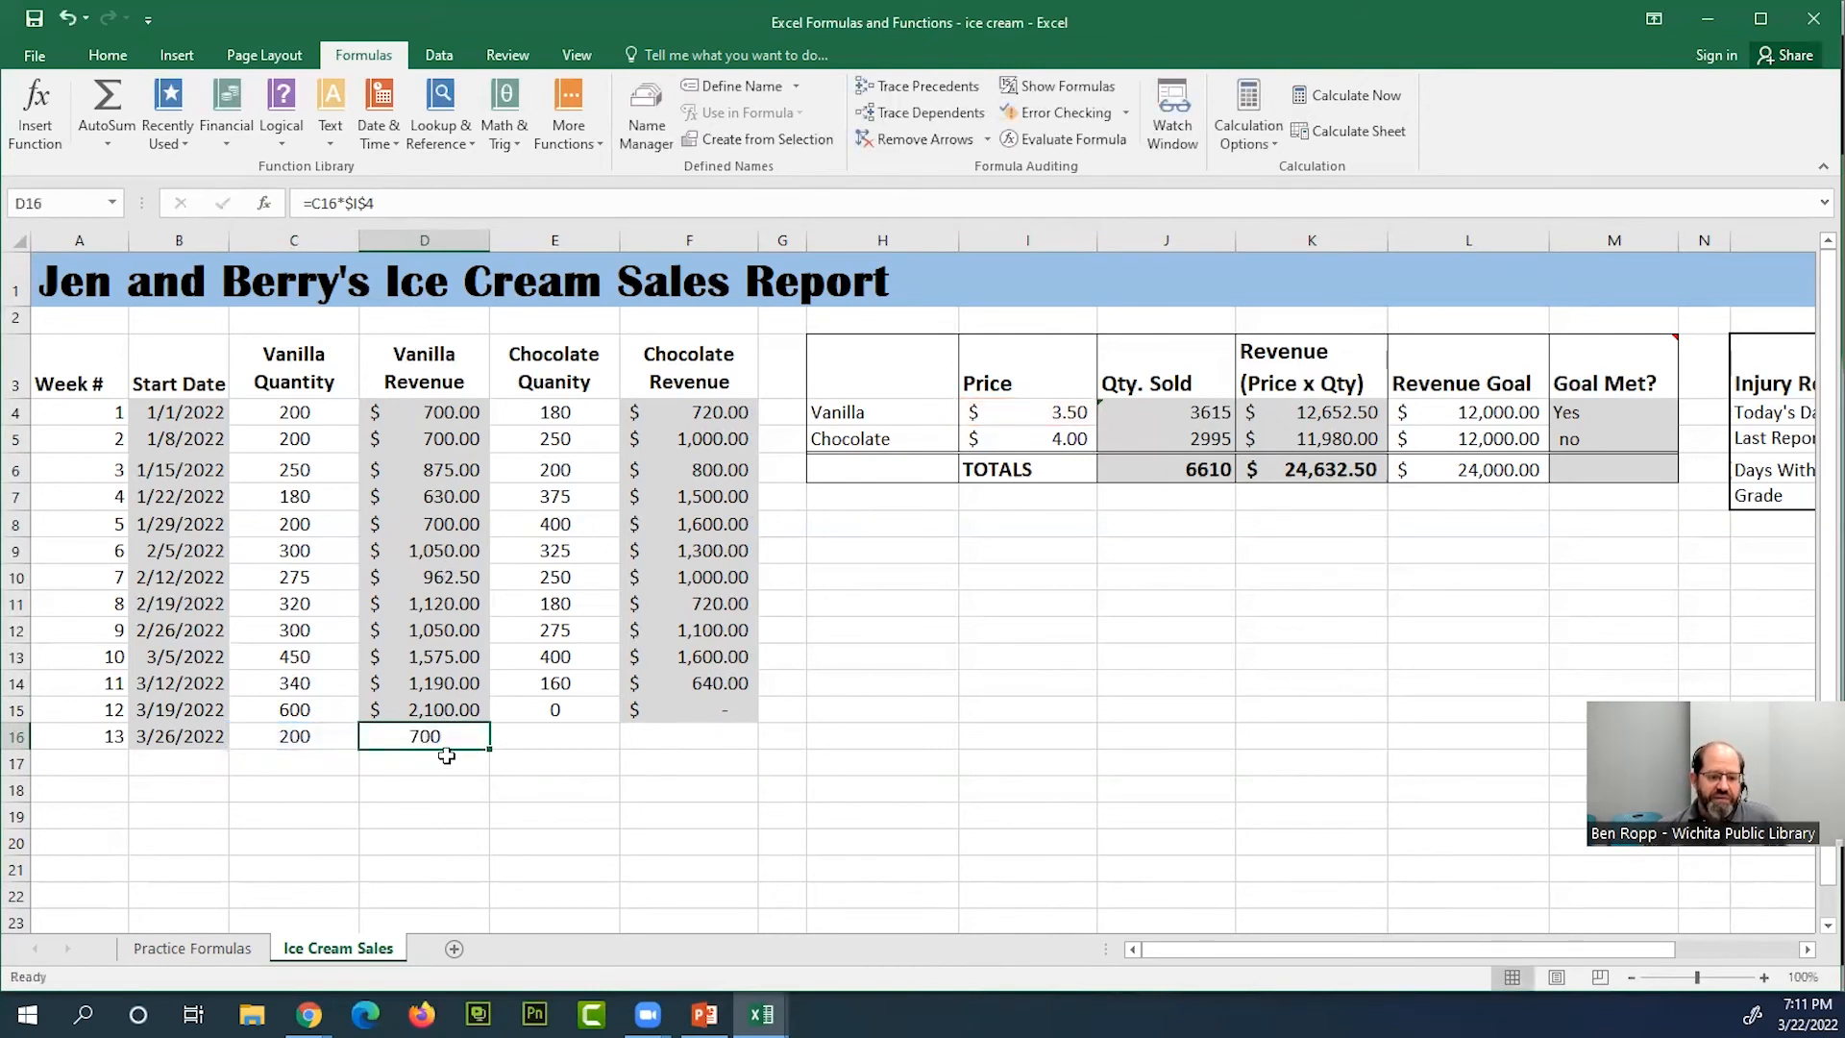
Enter 60 as week 13's chocolate quantity in E16 and check the chocolate revenue formula in F16
left_click(571, 738)
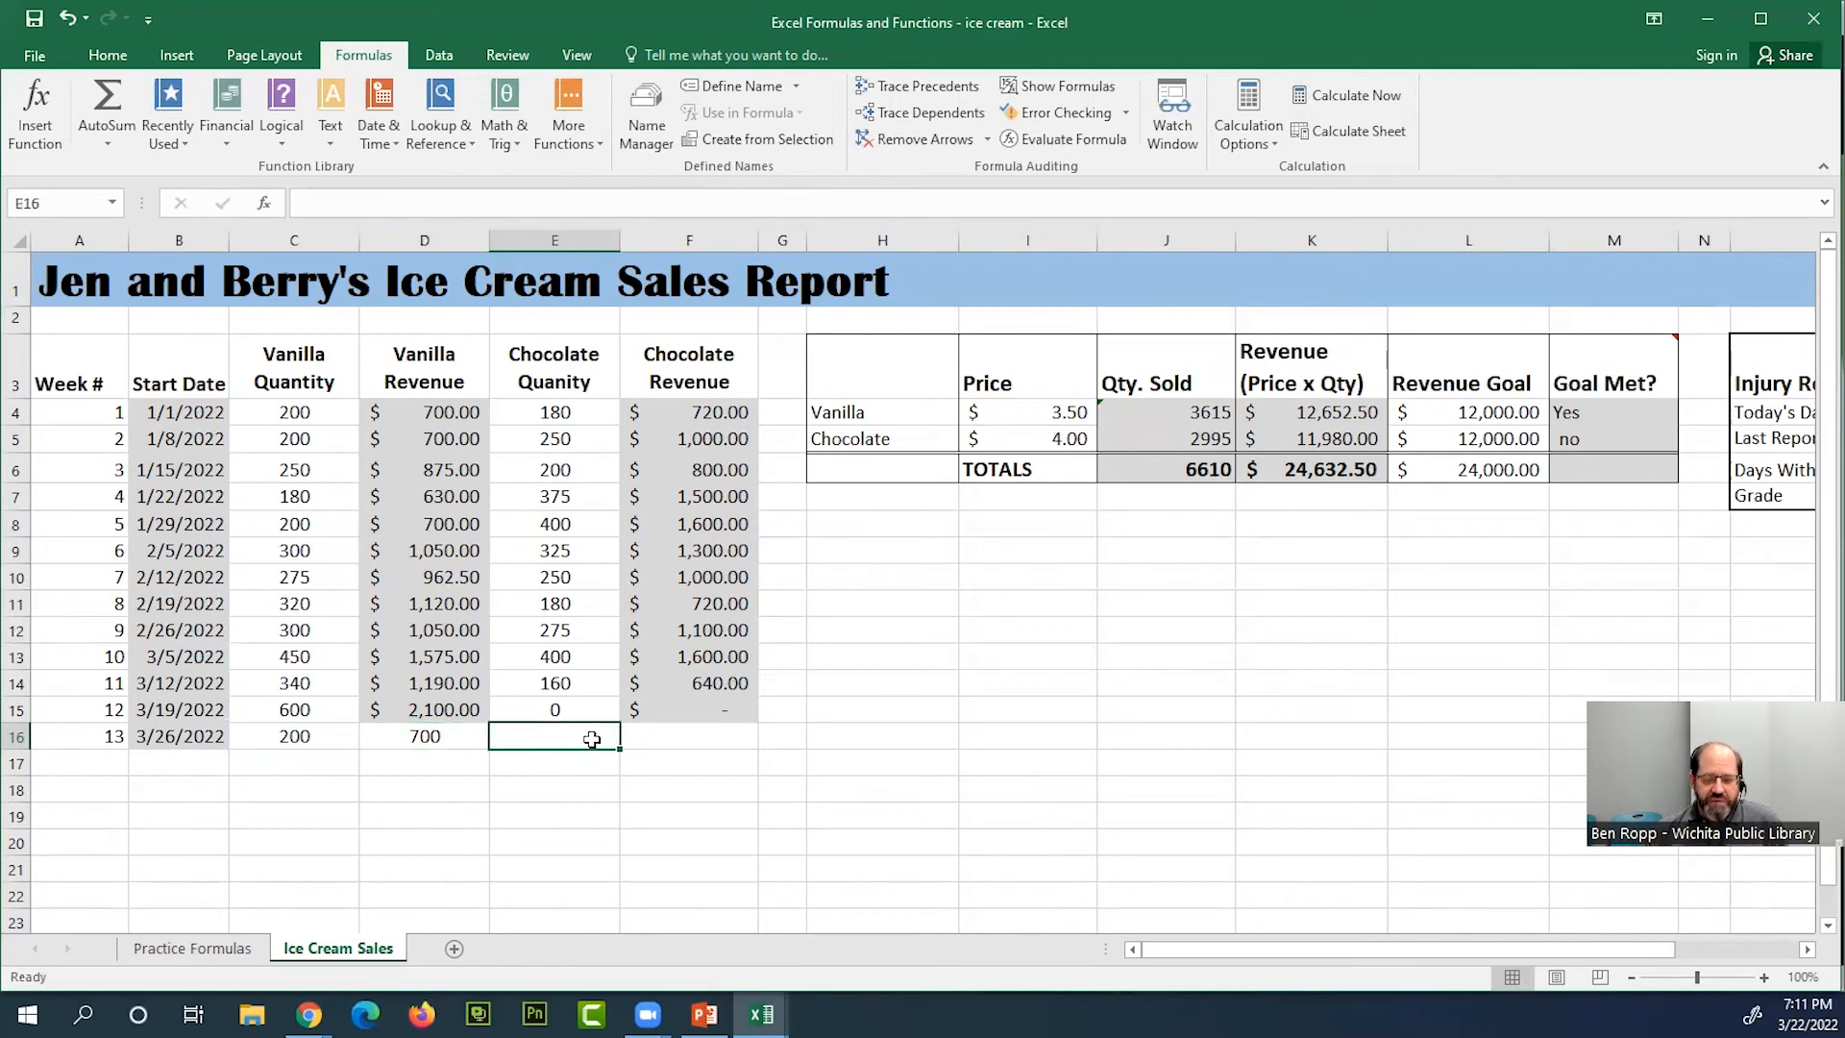
type("120")
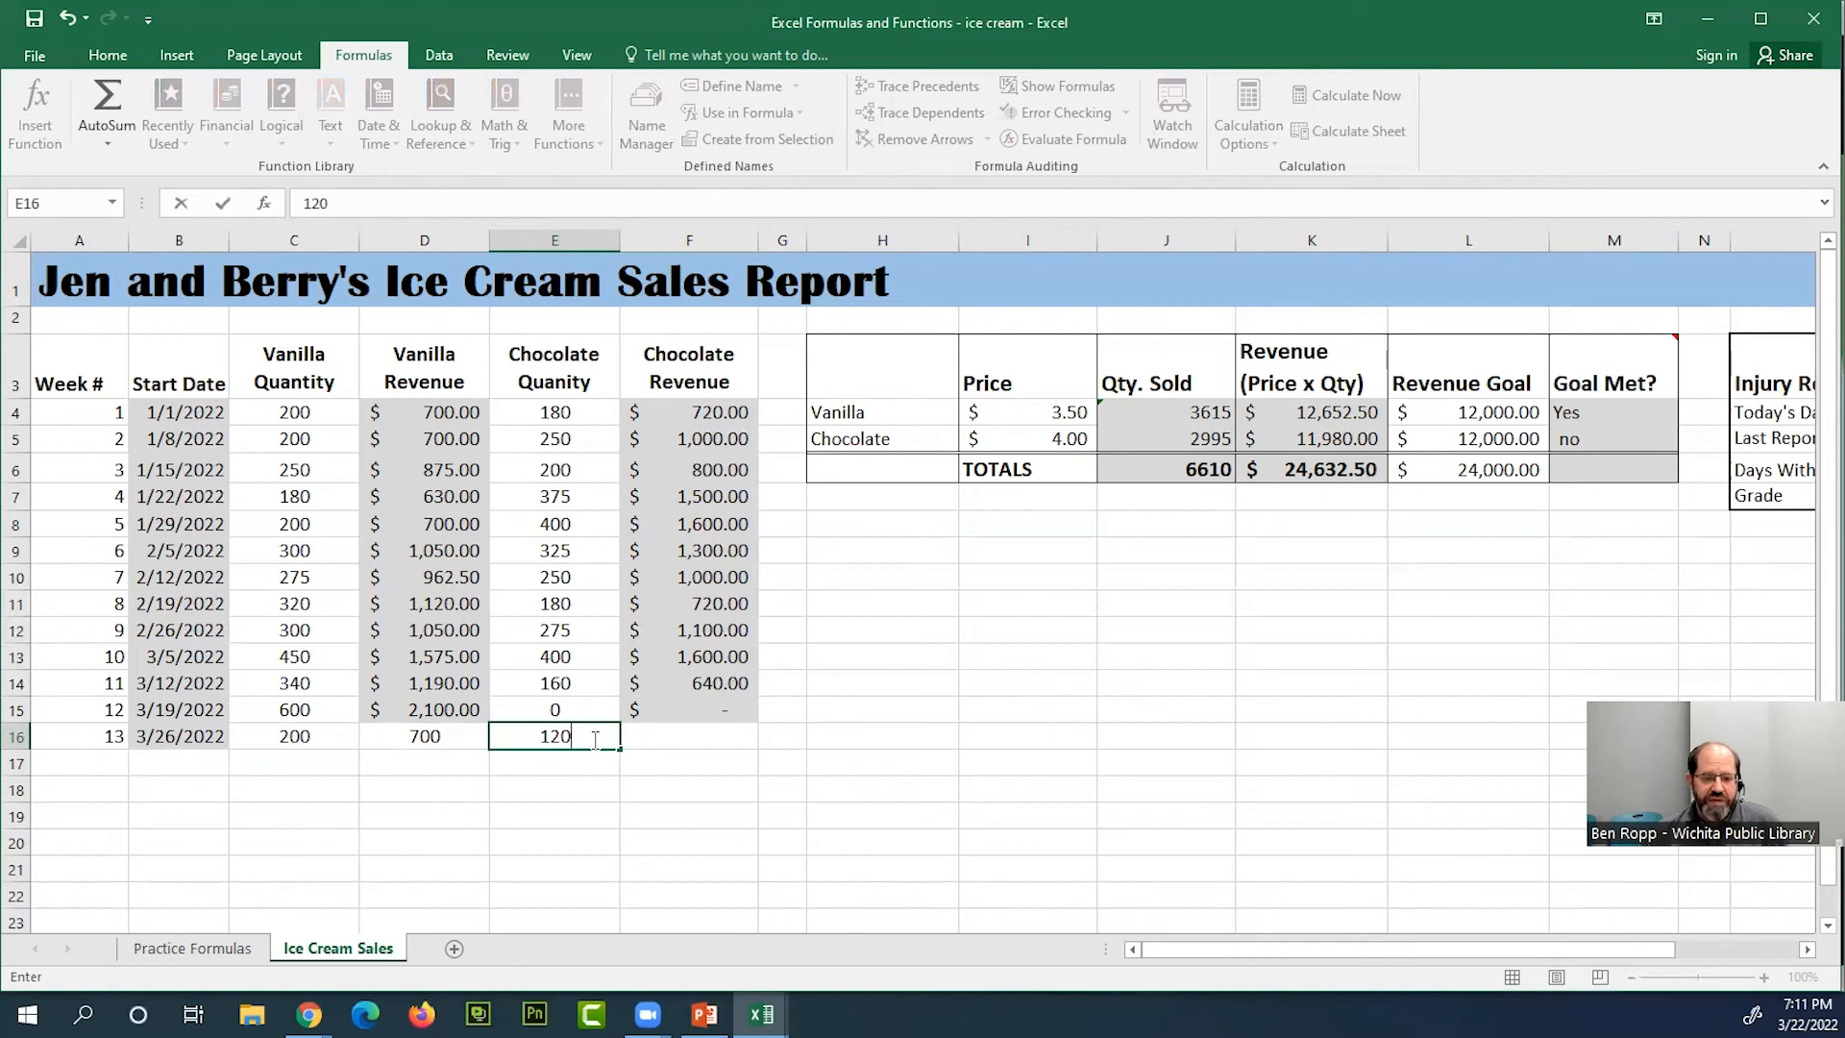
key("BackSpace")
key("BackSpace")
key("BackSpace")
type("60")
key("Return")
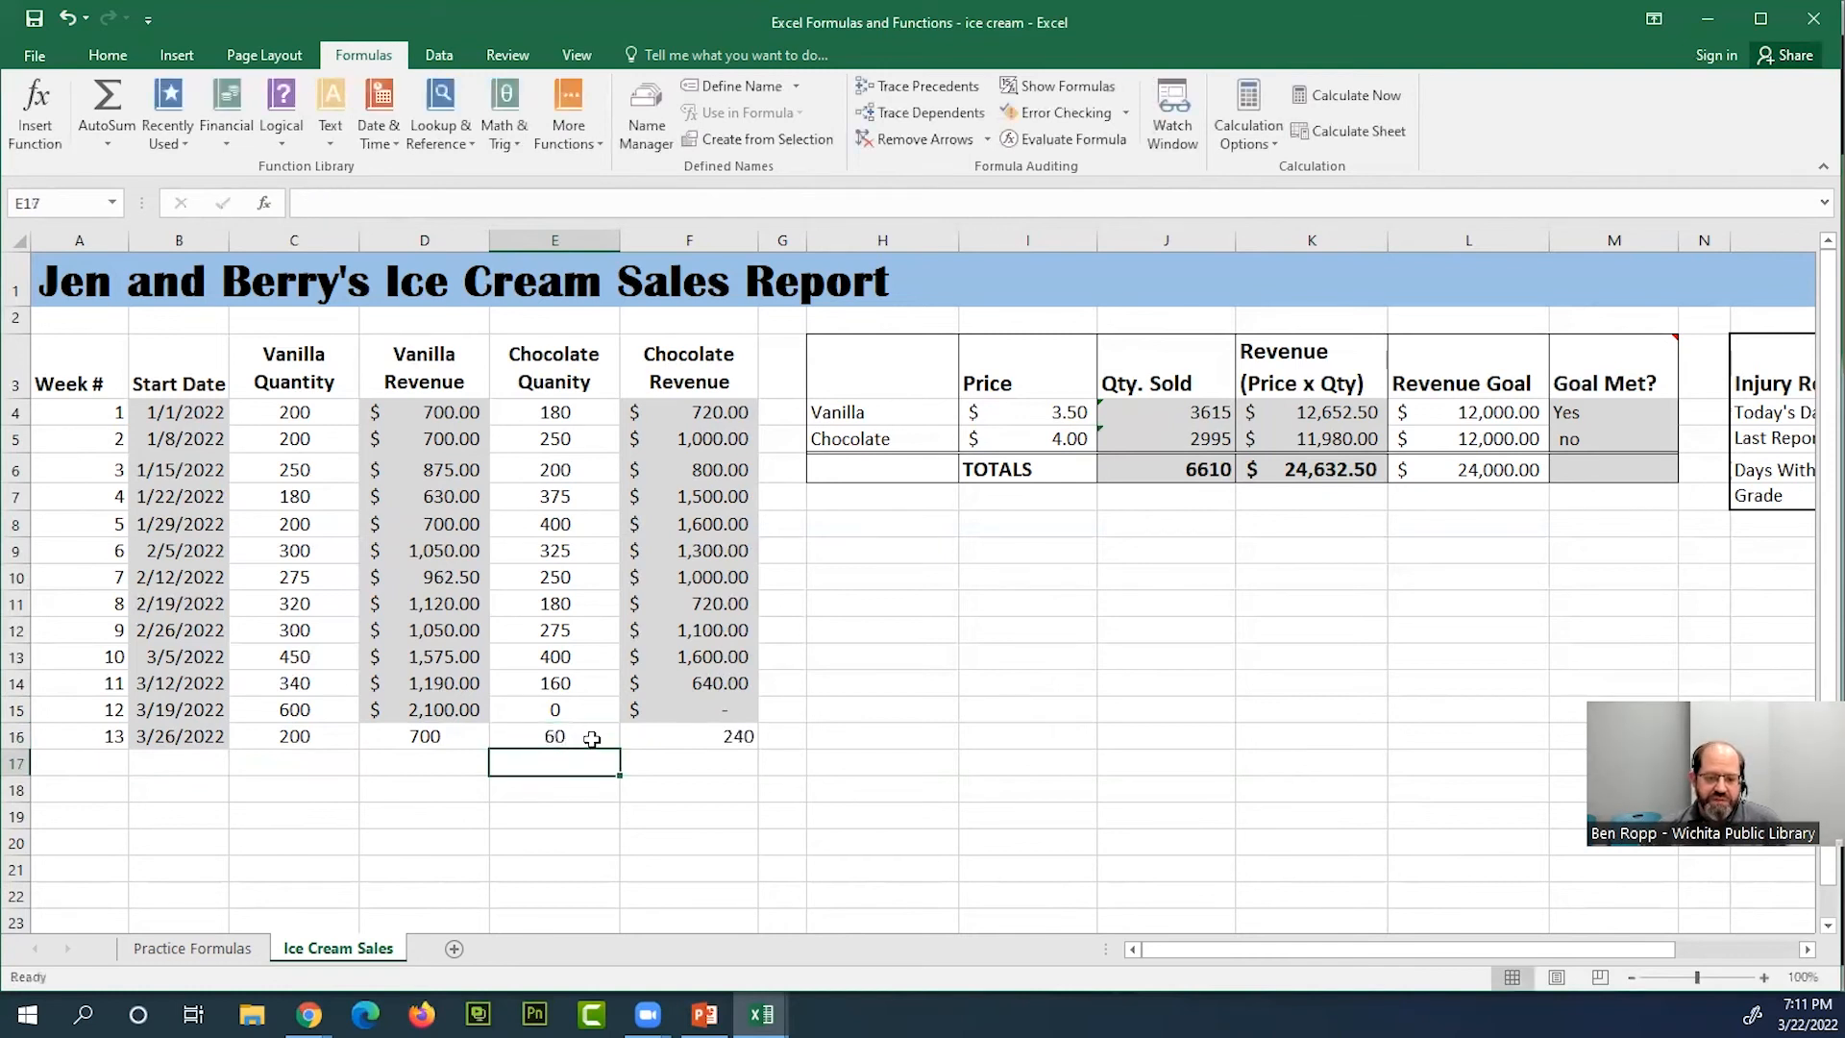
double_click(749, 738)
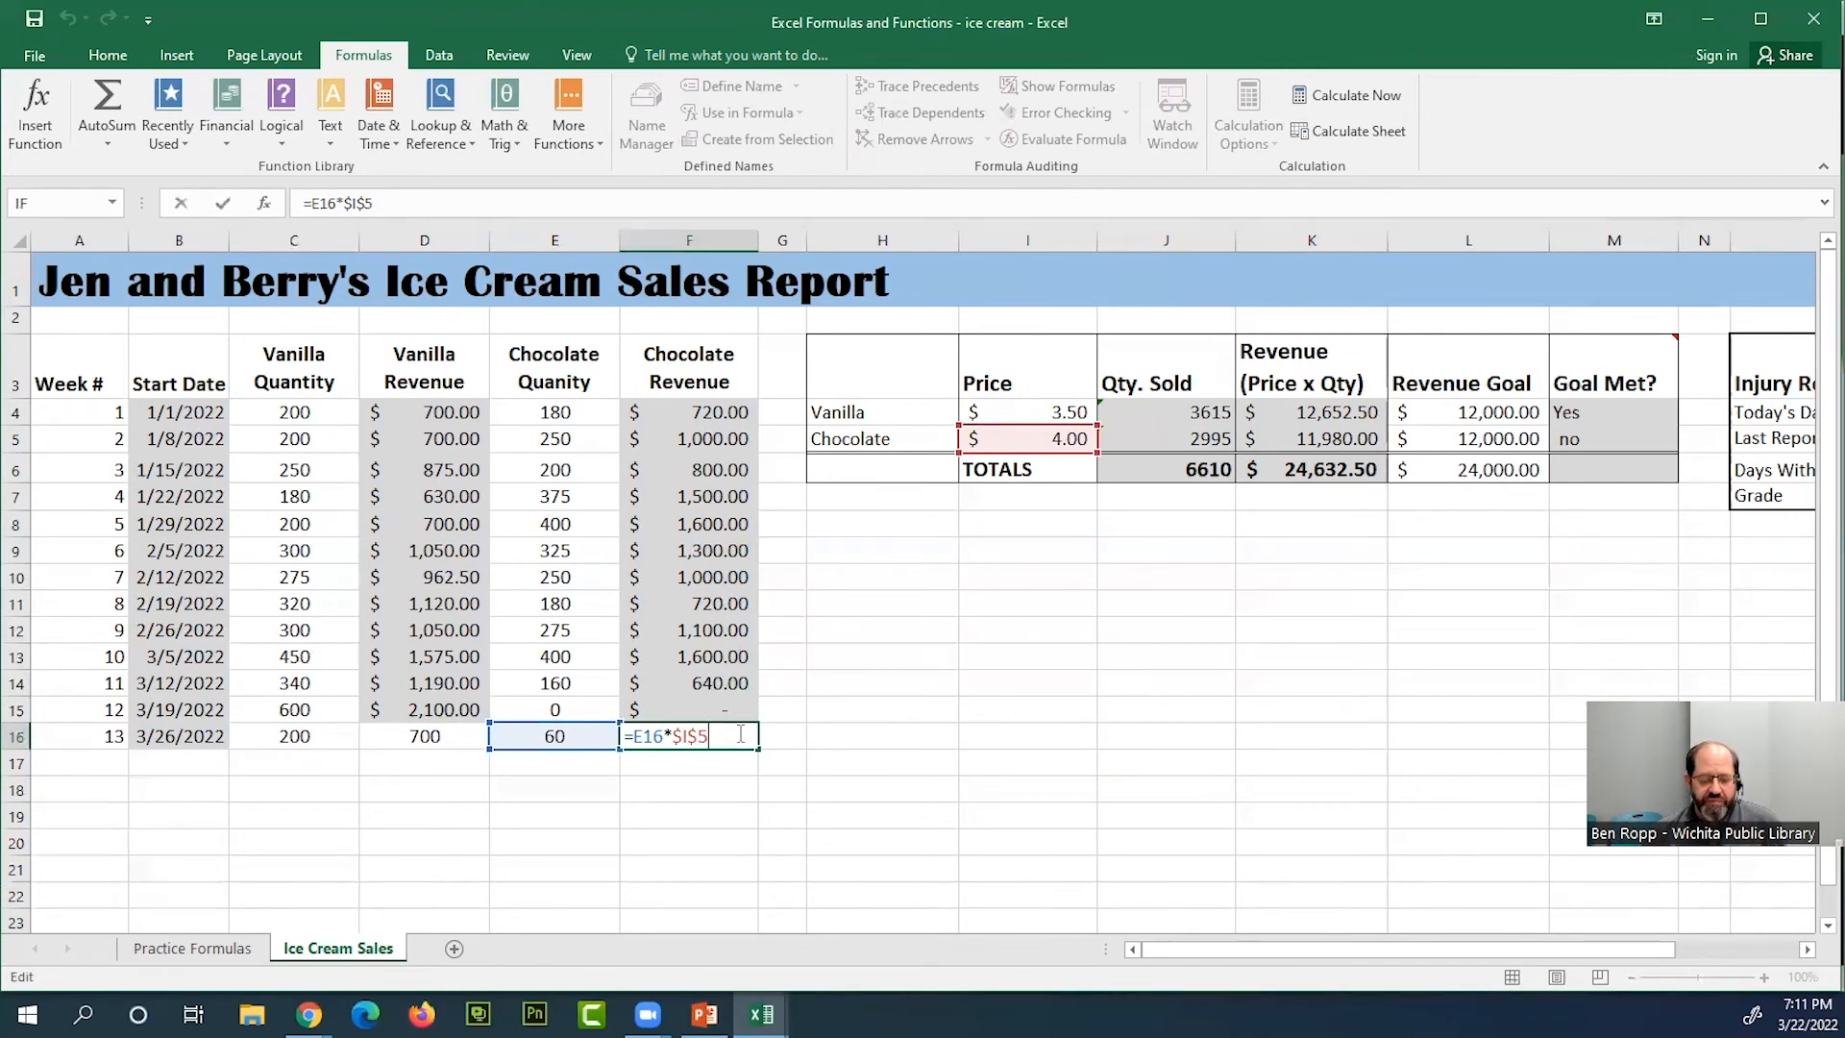
key("Return")
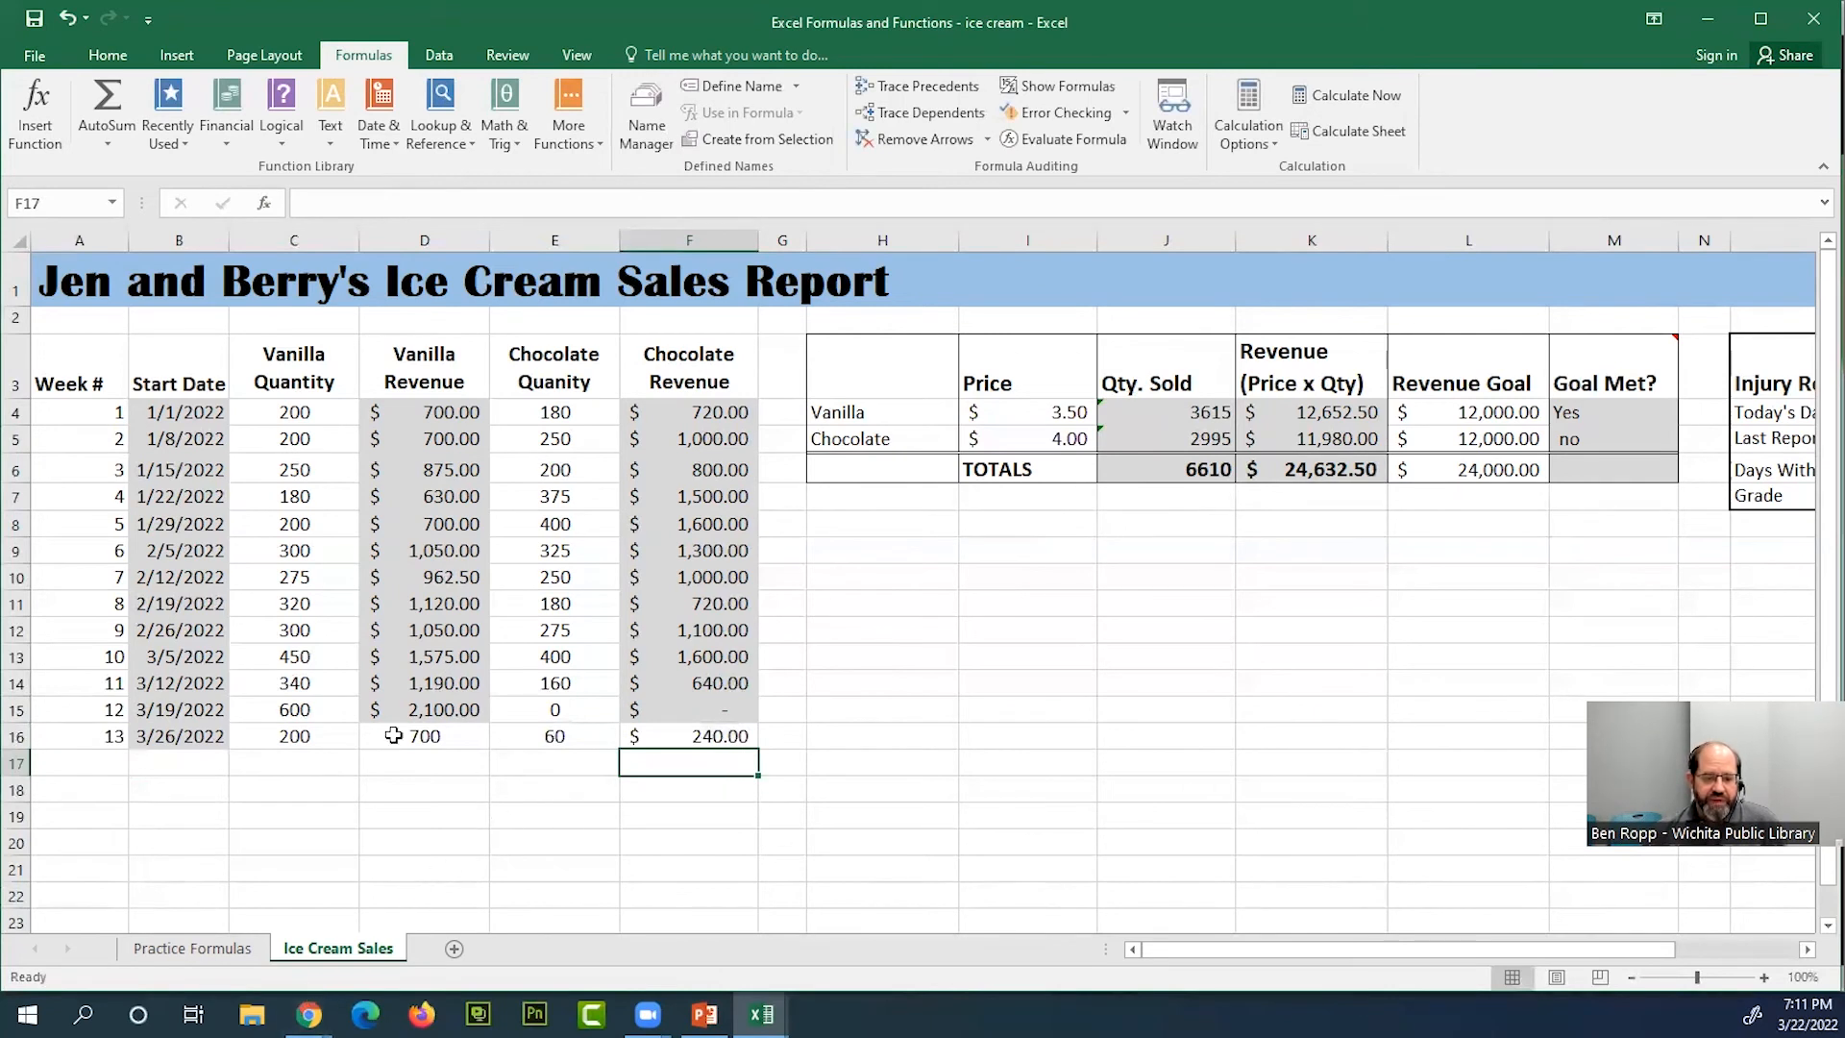
Fill the vanilla revenue cell D15 down to D16 to carry over its formula and currency formatting, and check D16's formula
left_click(452, 736)
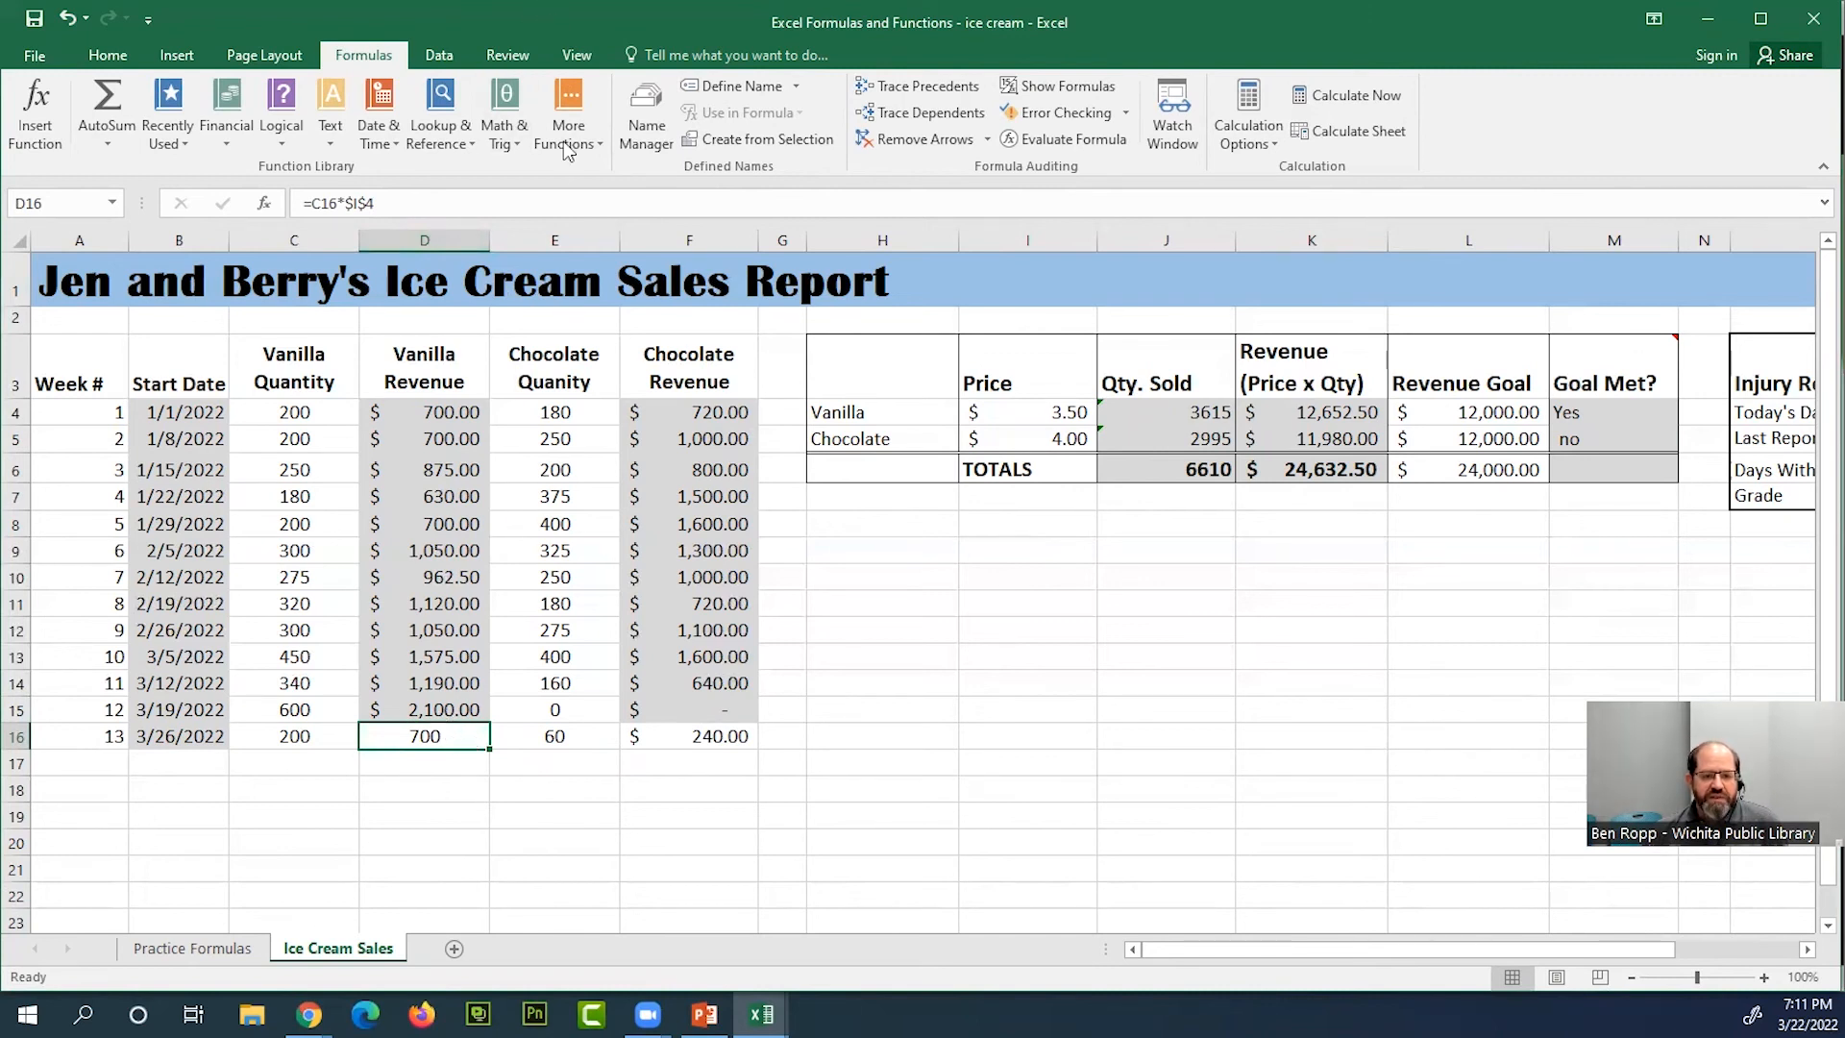
left_click(473, 710)
left_click_drag(489, 725, 491, 756)
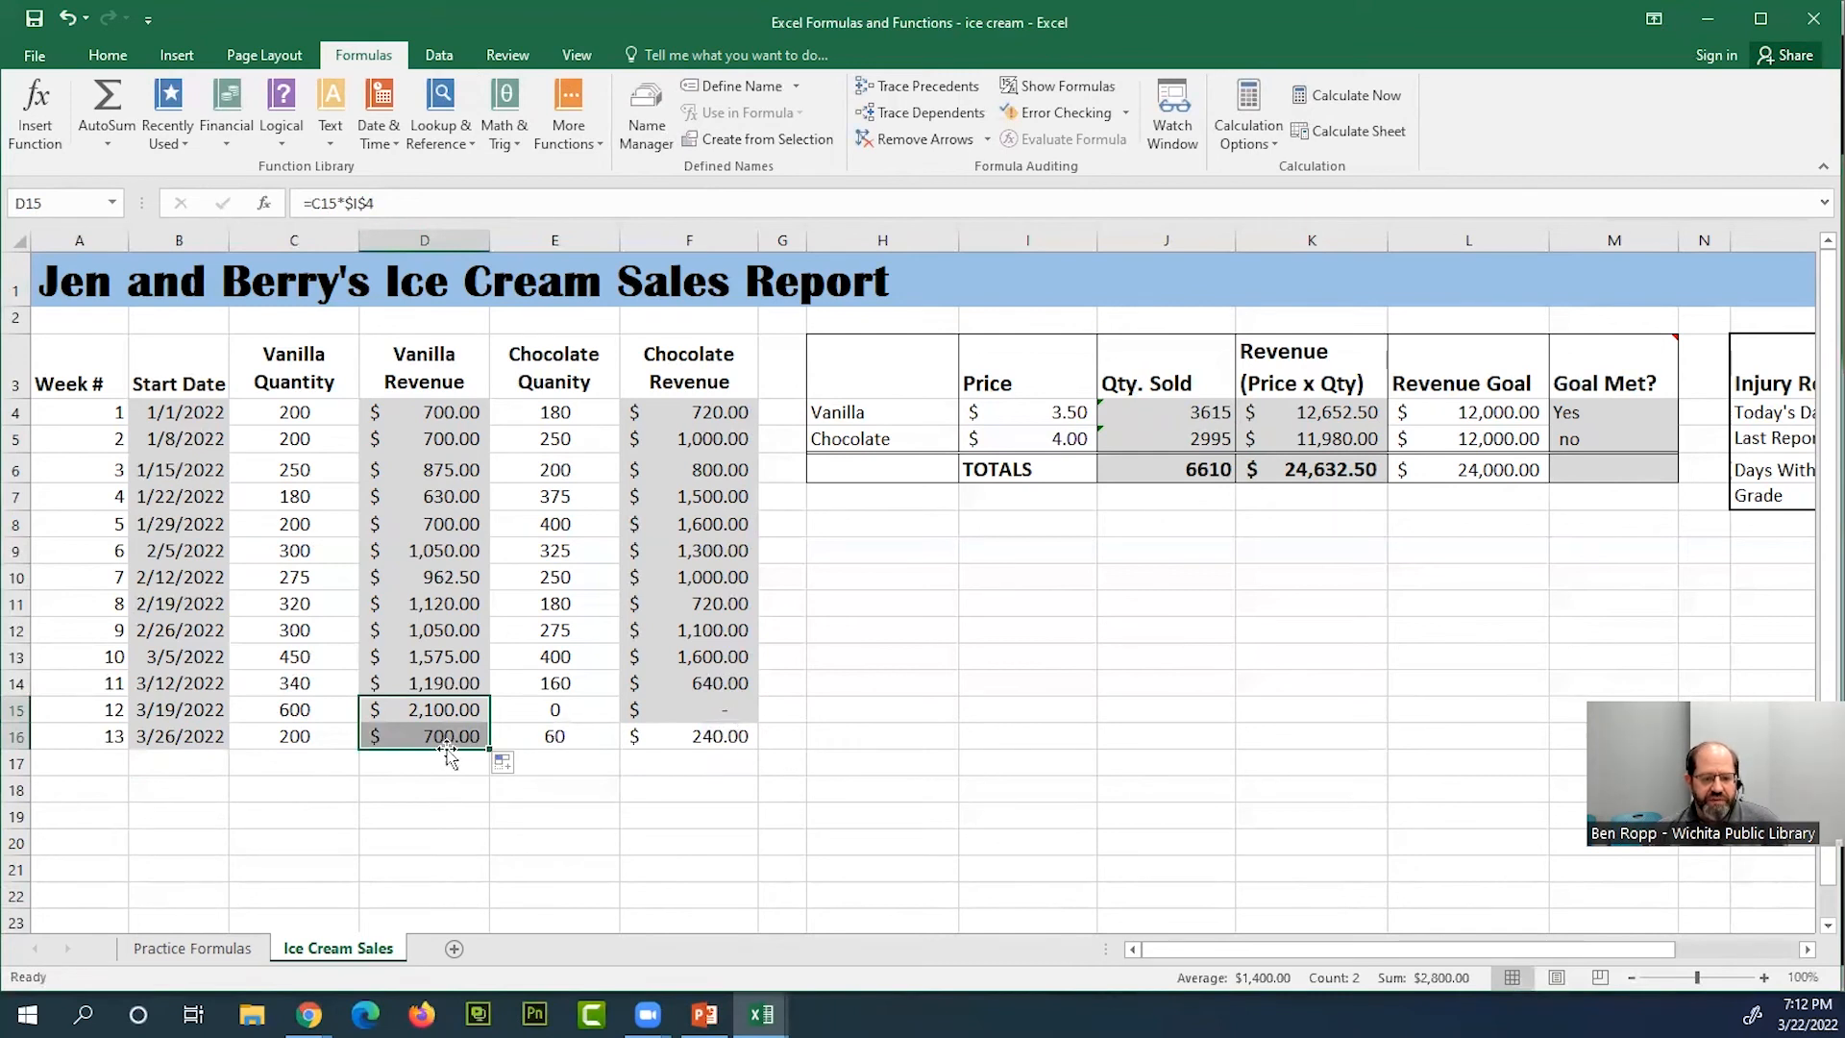
left_click_drag(461, 815, 538, 814)
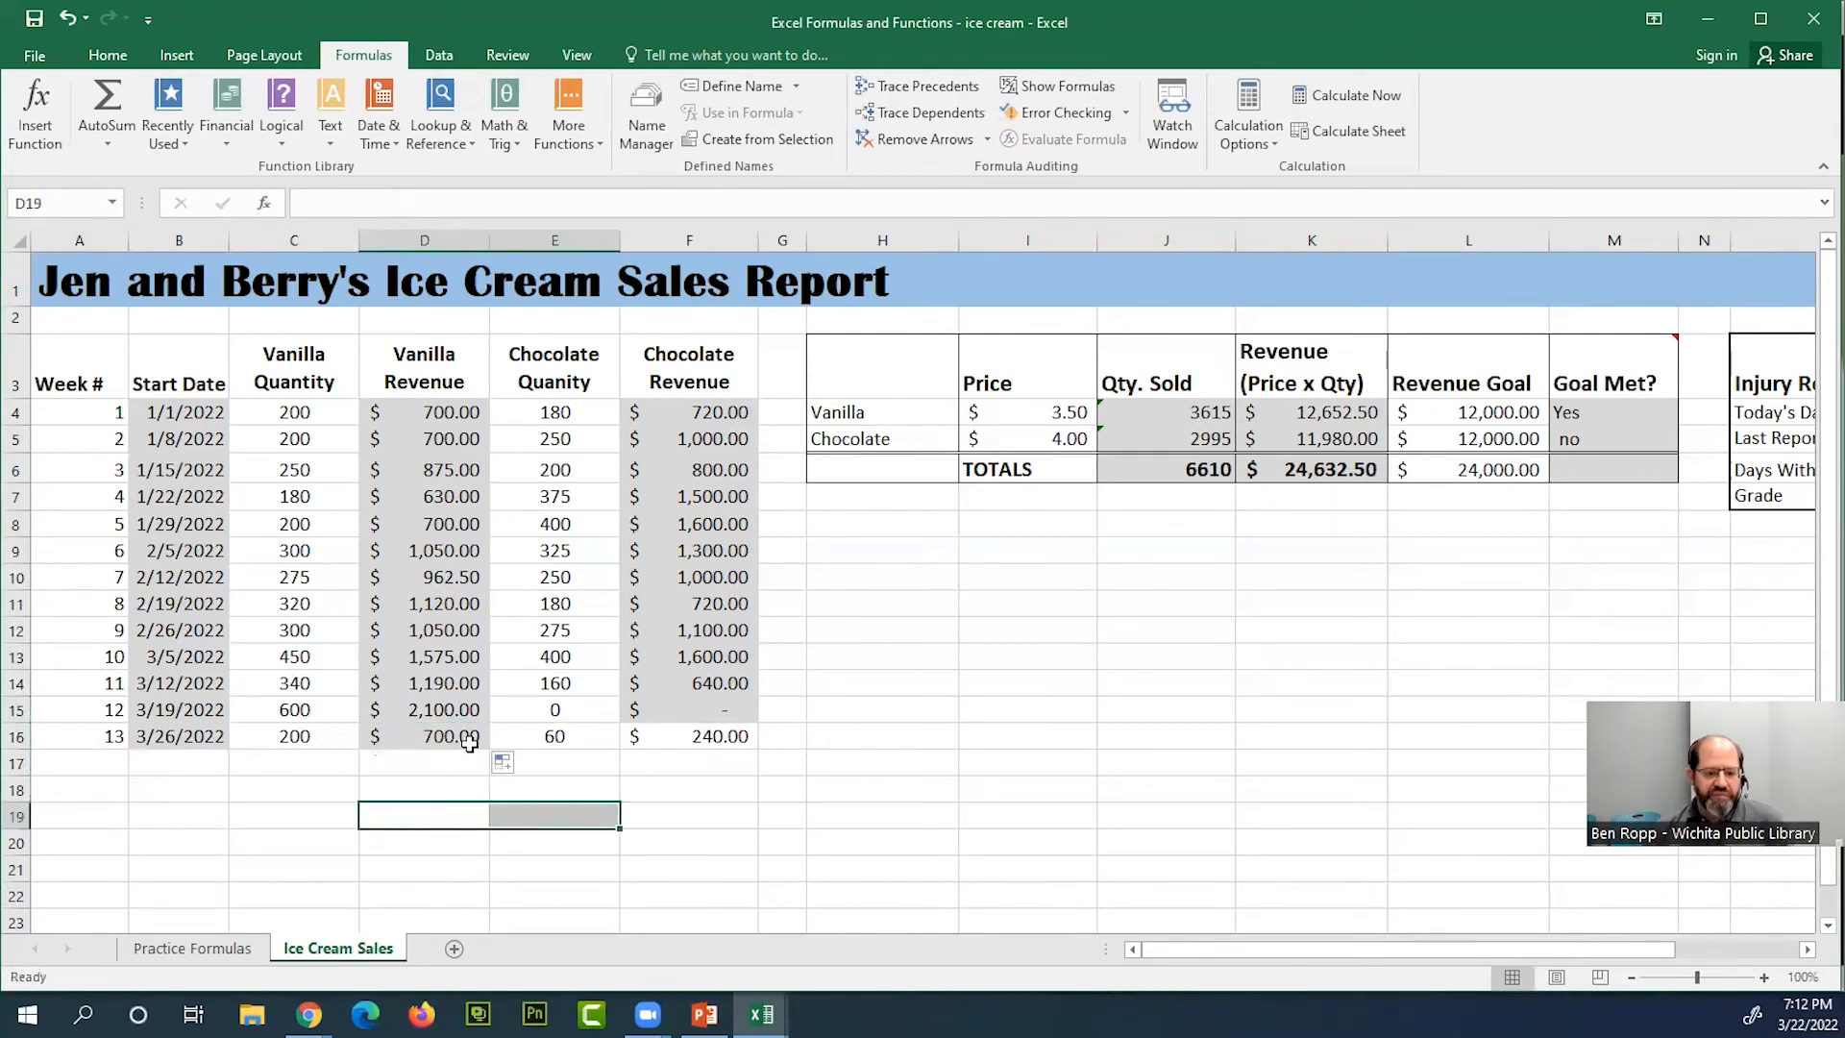
left_click(469, 743)
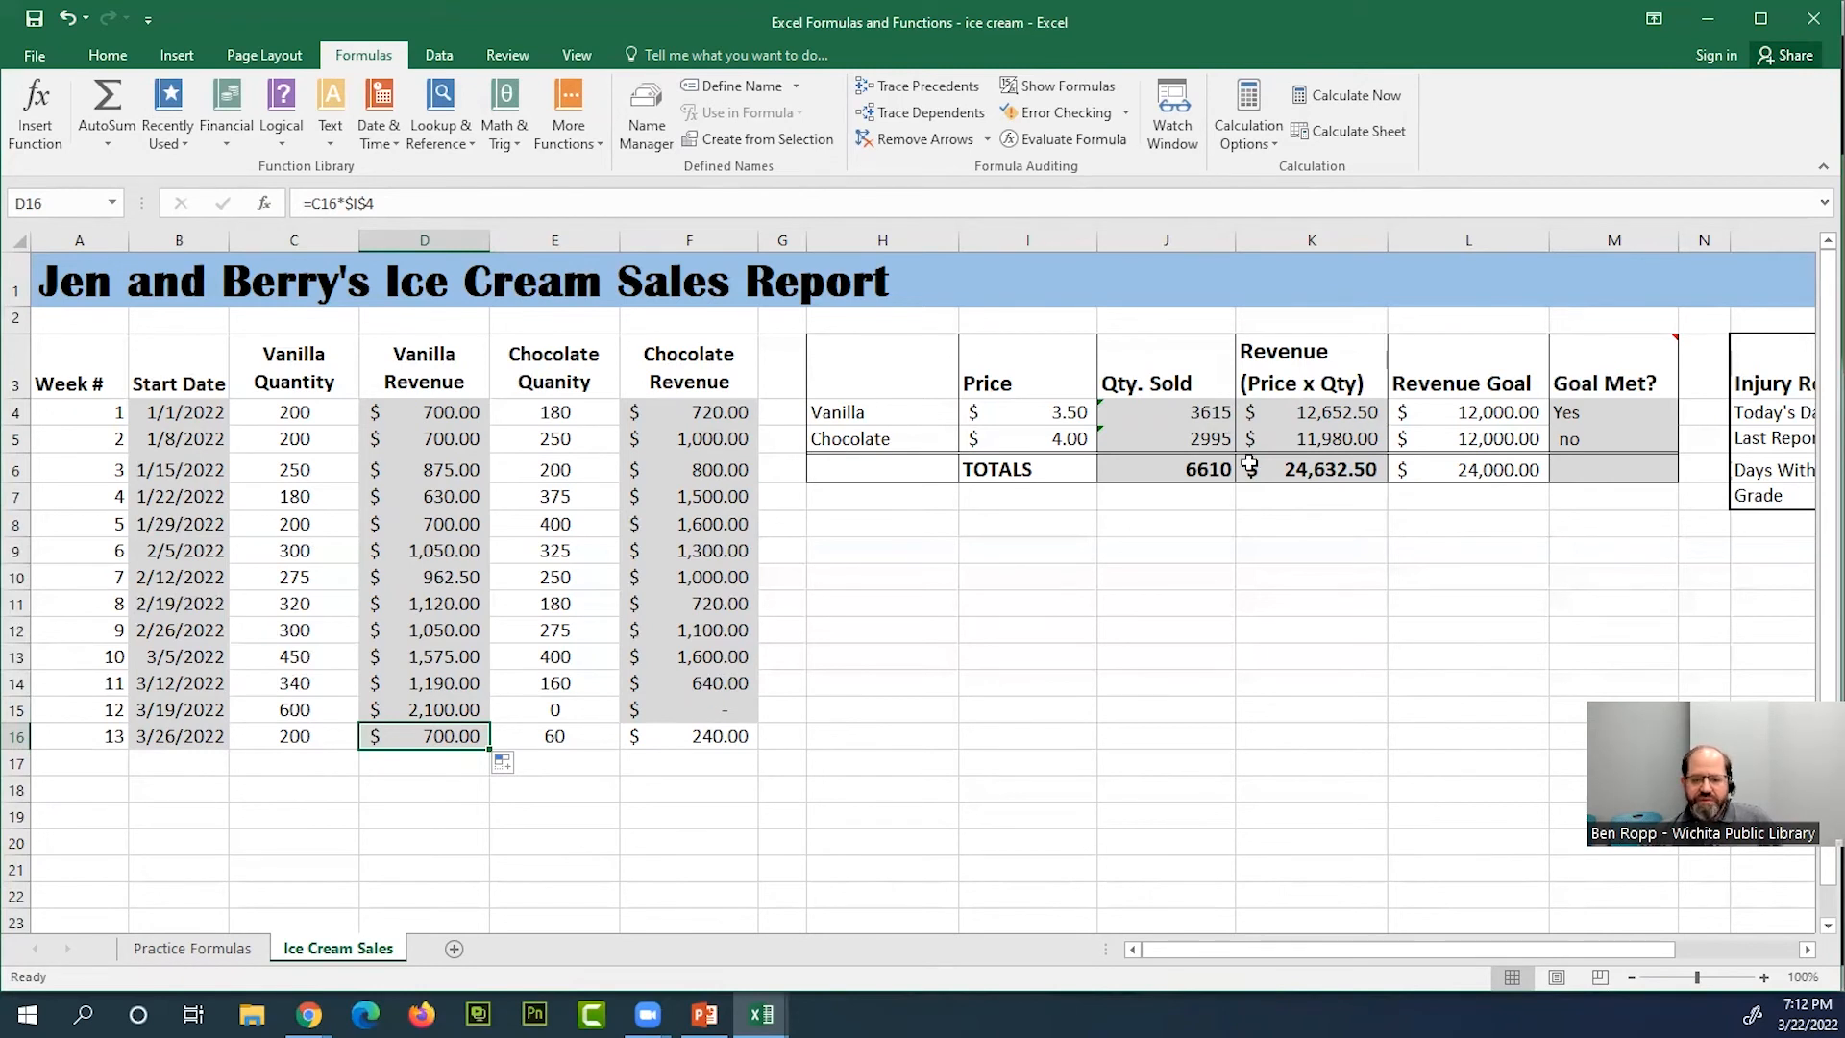
Check the SUM ranges in the vanilla and chocolate Qty. Sold cells, J4 and J5
double_click(1220, 412)
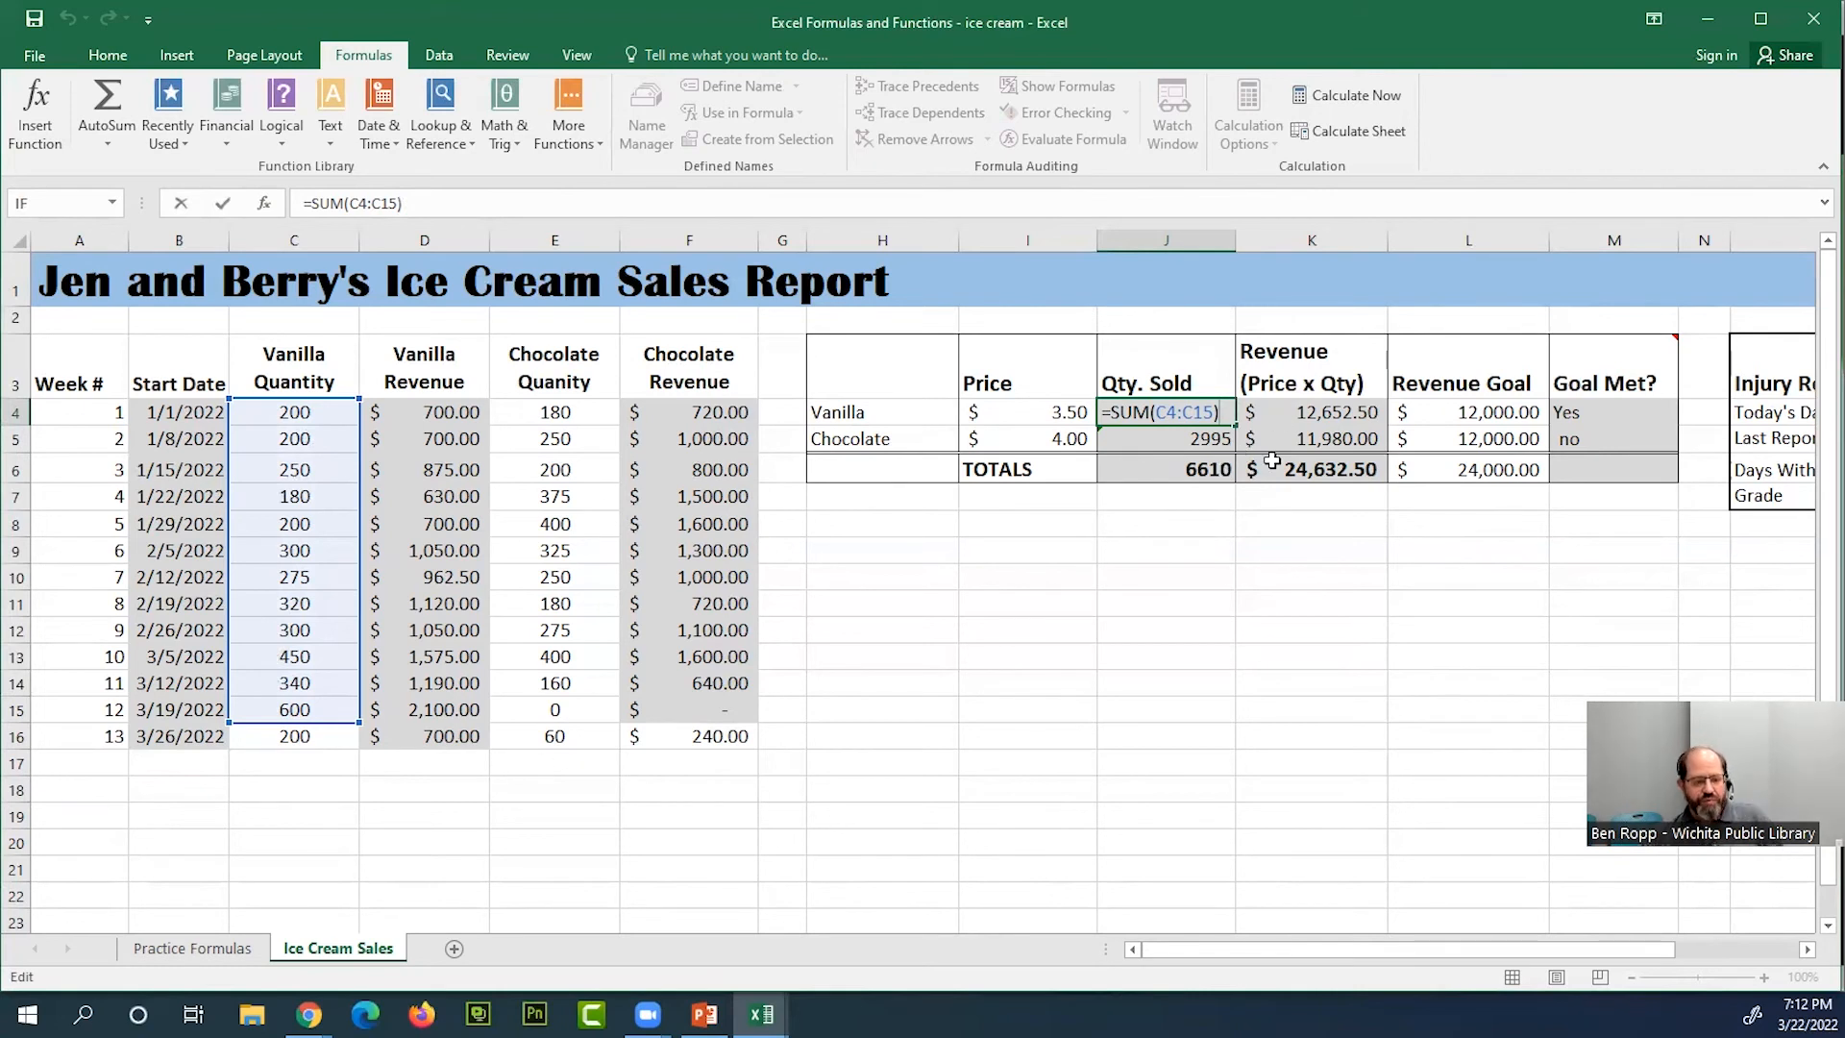
key("ctrl+Return")
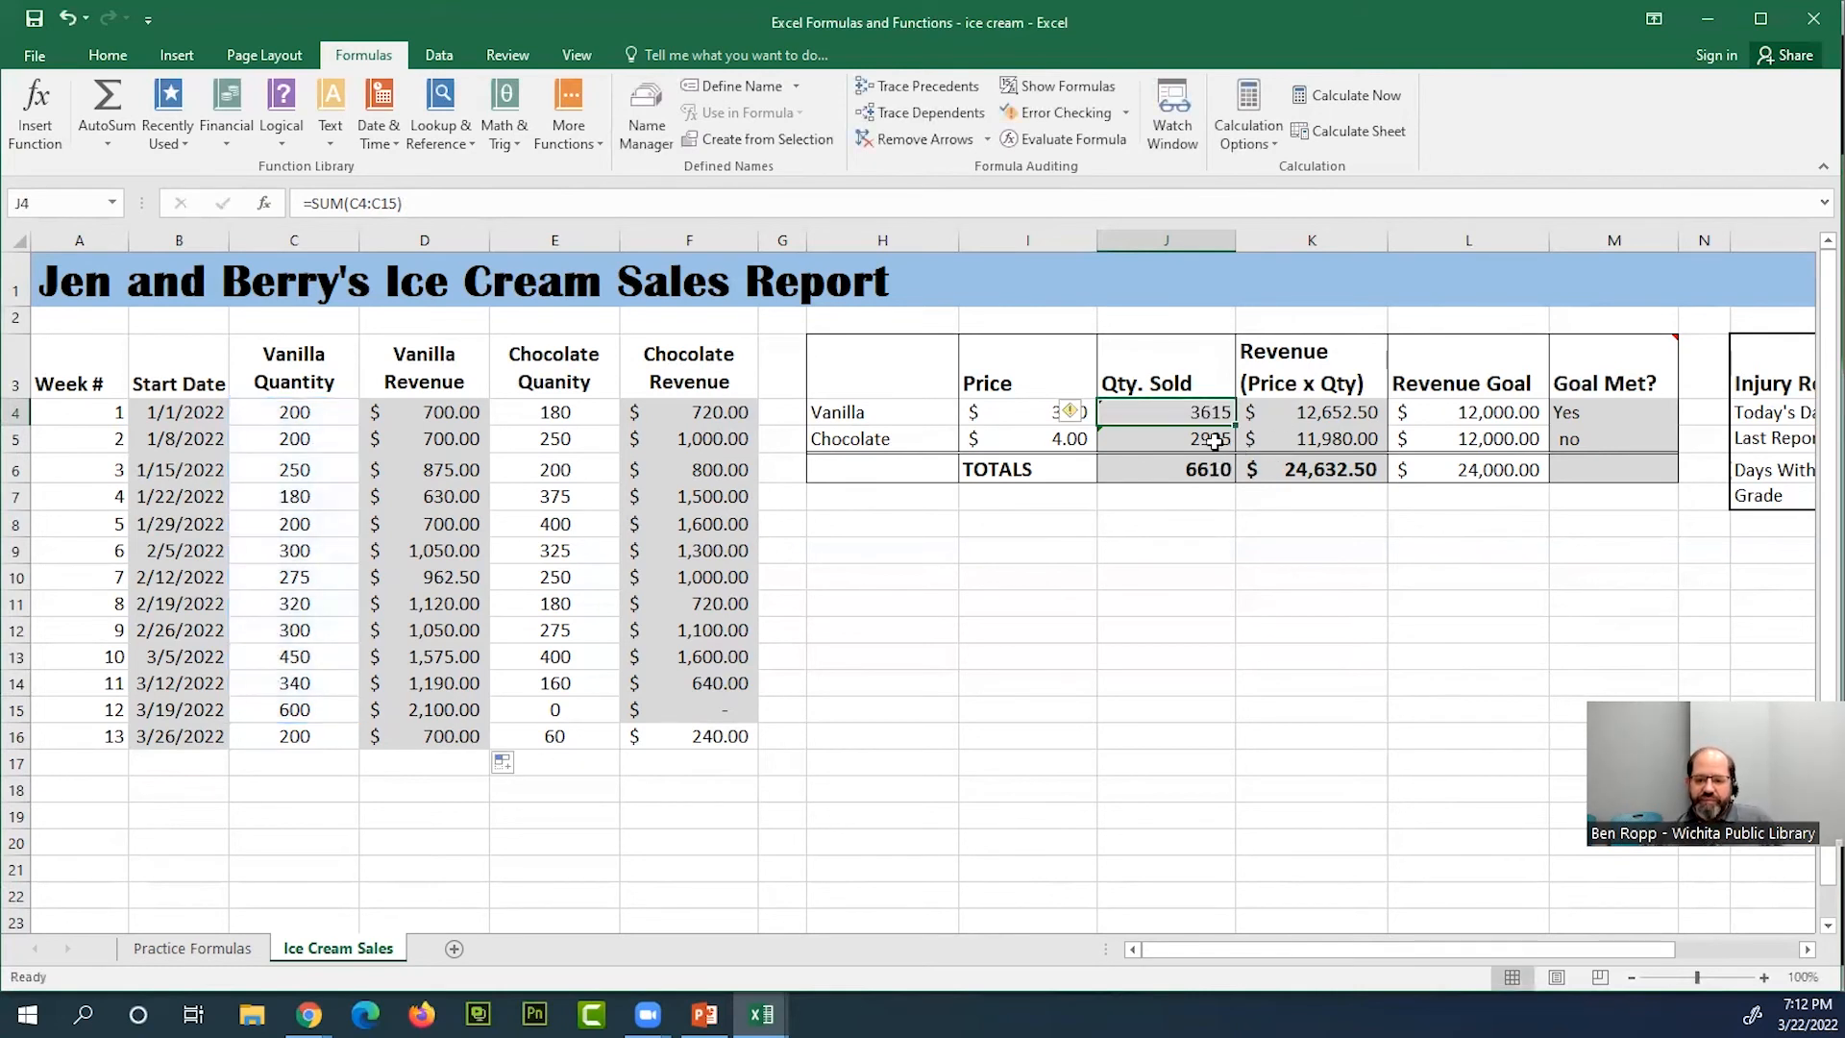
double_click(1214, 439)
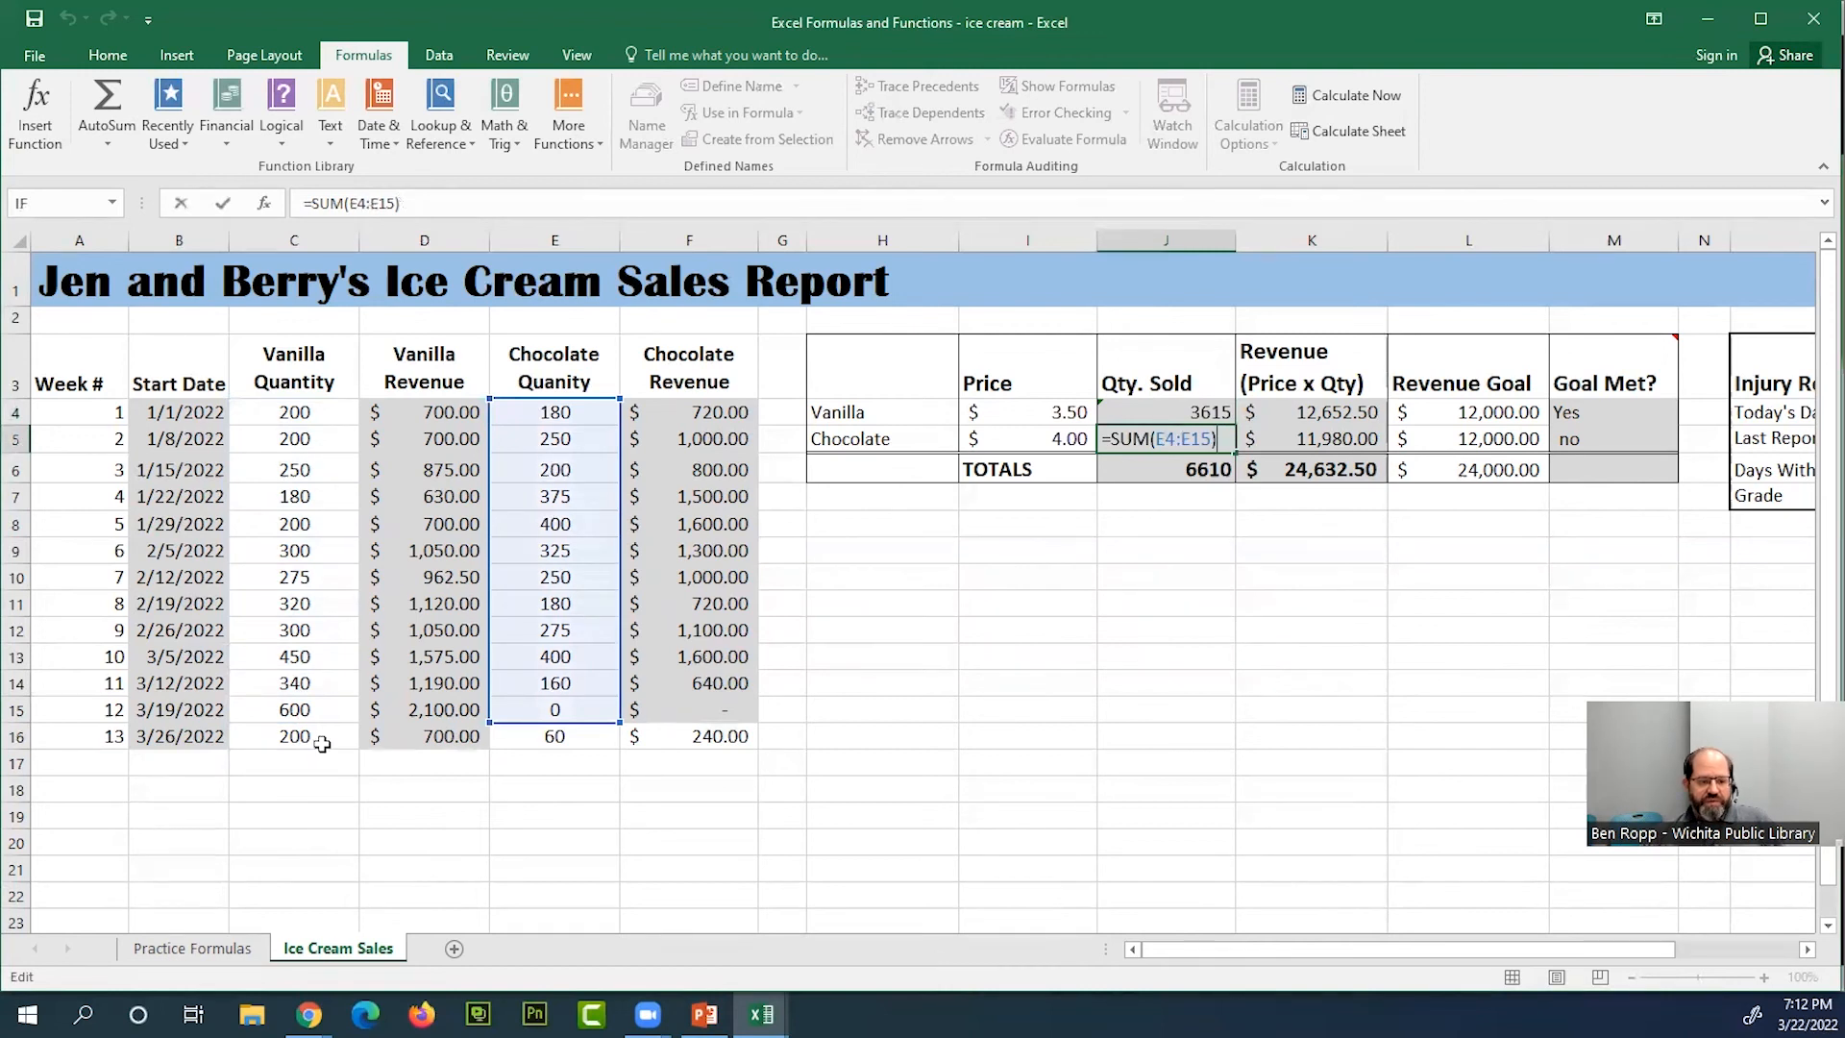
Extend the SUM range in the vanilla Qty. Sold cell J4 to C4:C16 so it includes week 13
left_click(1220, 411)
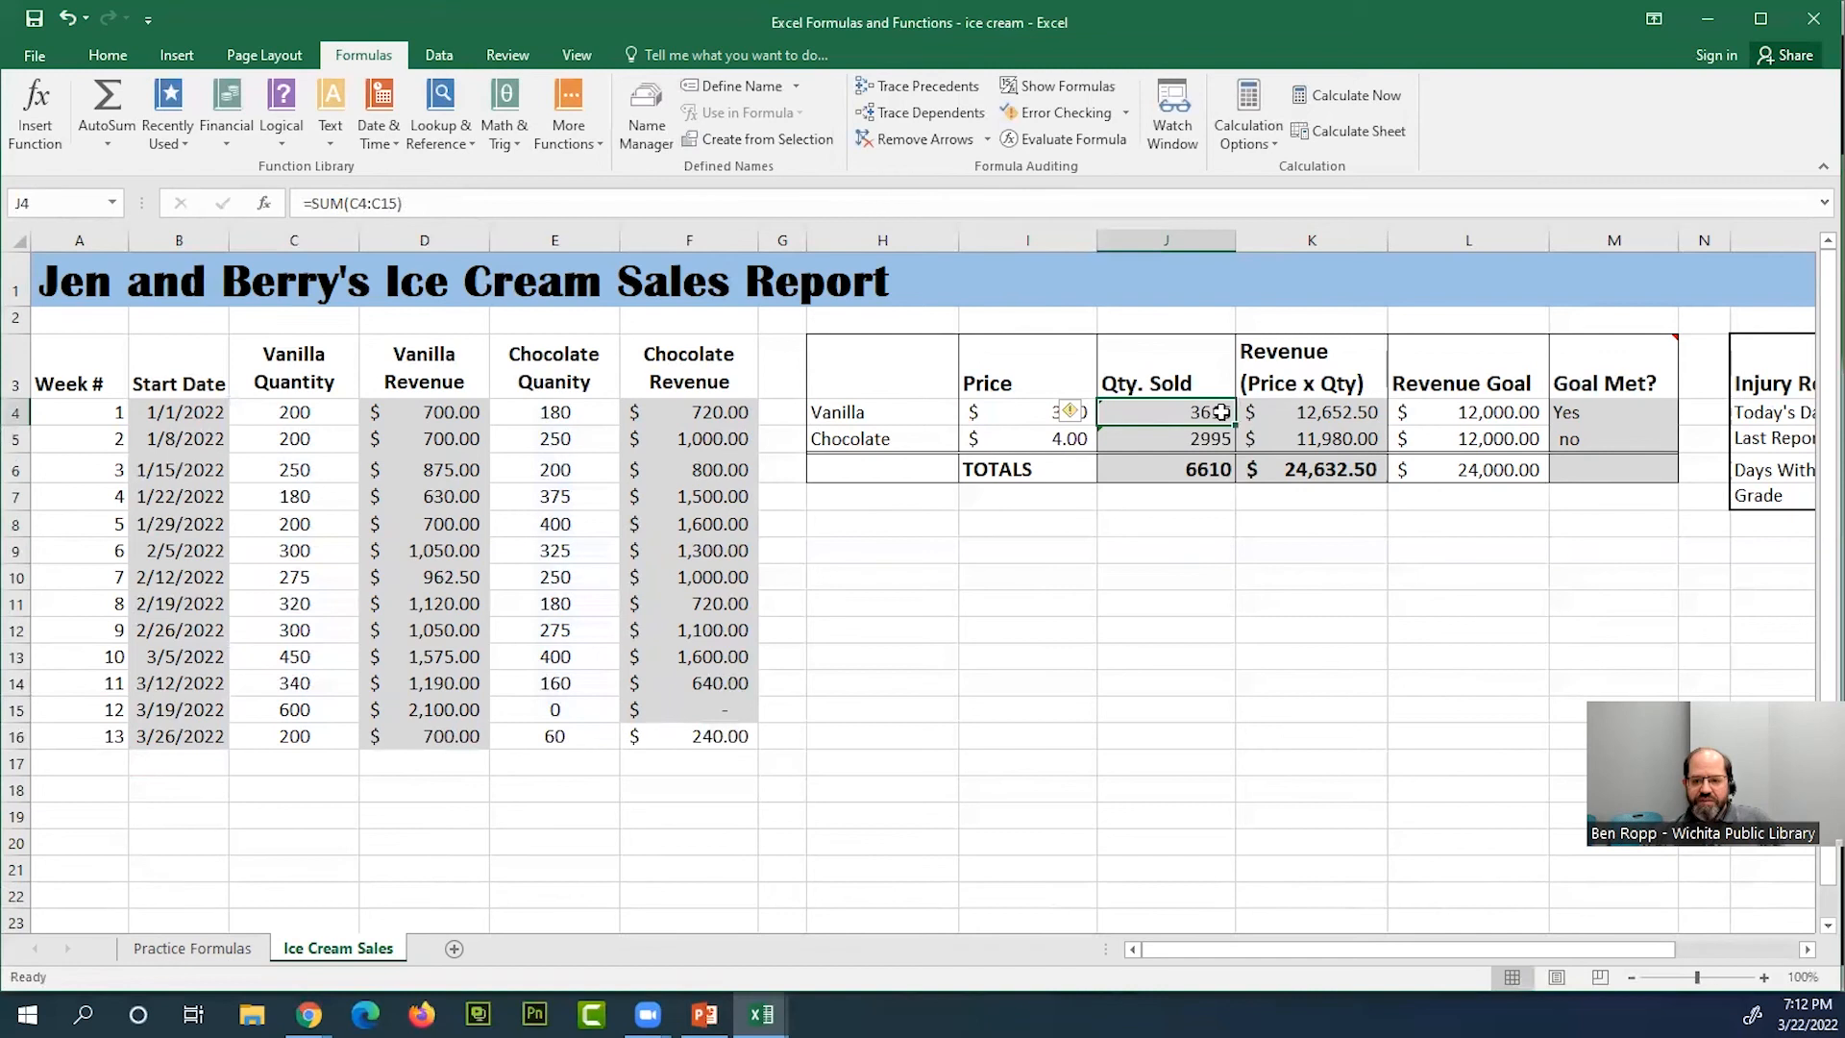
double_click(1220, 412)
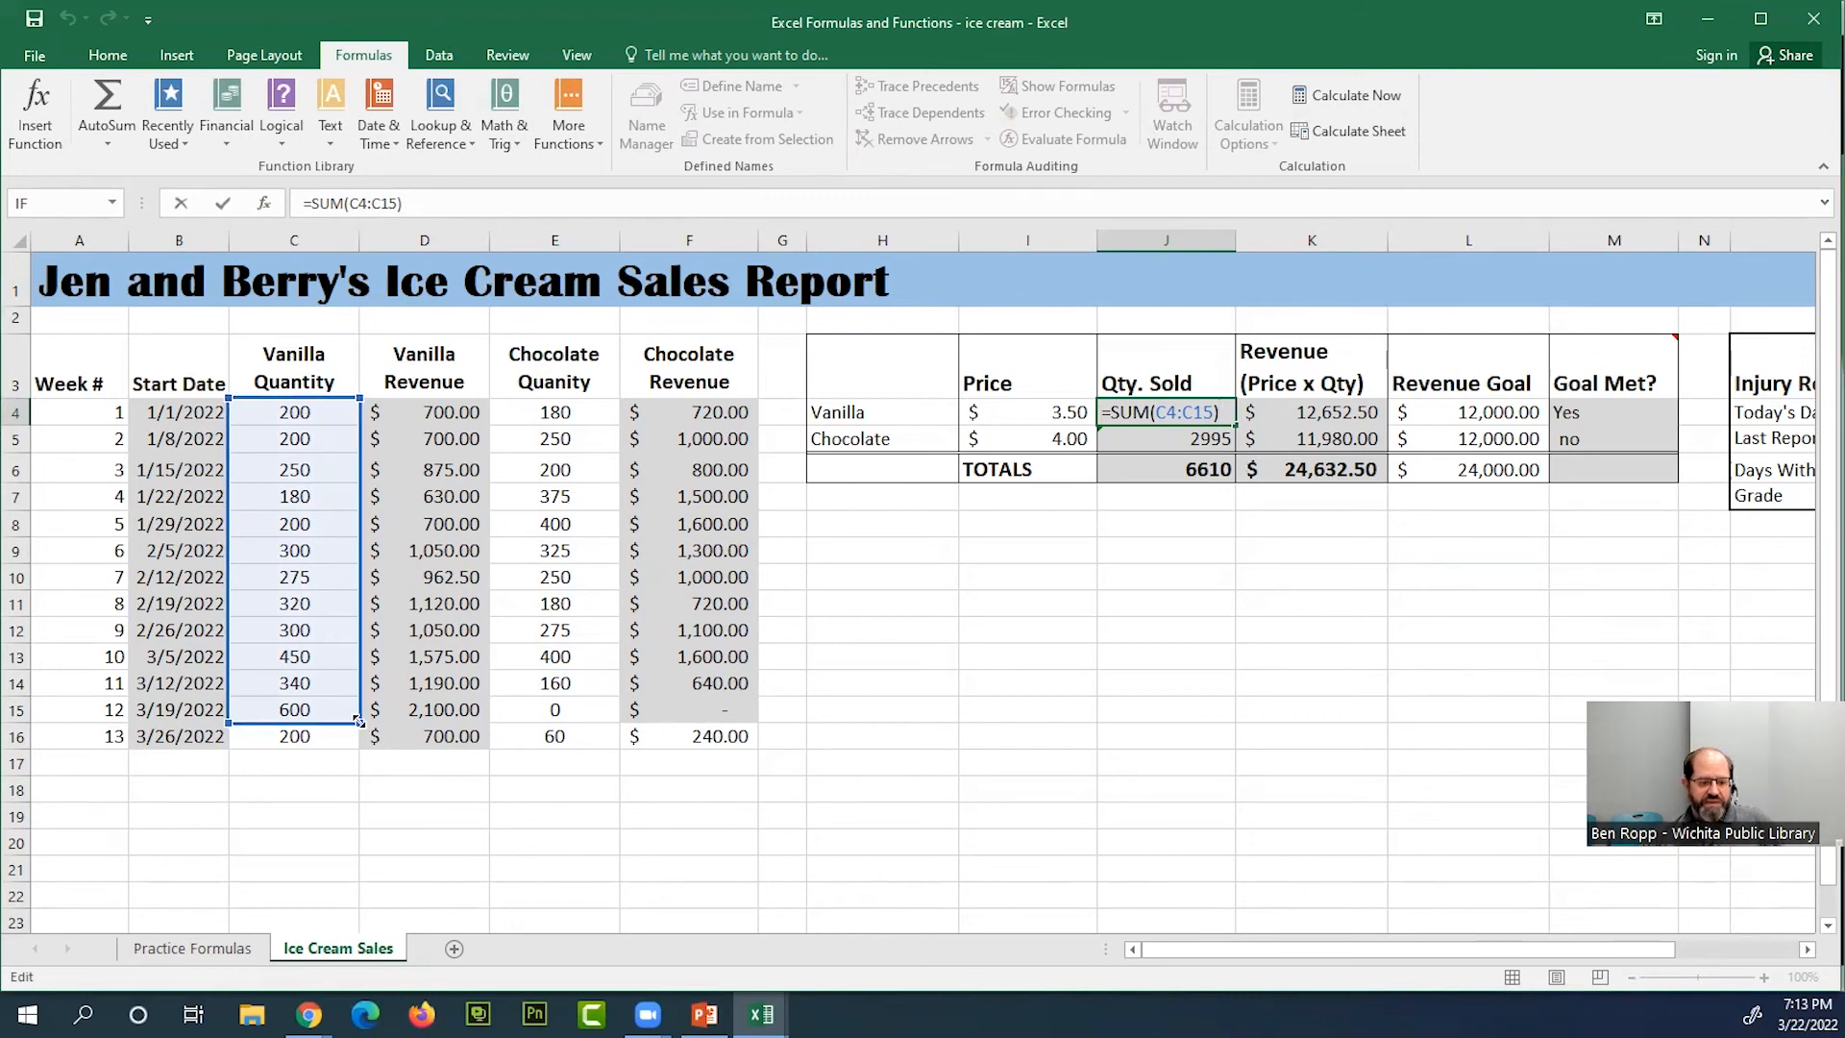
left_click_drag(358, 731, 363, 721)
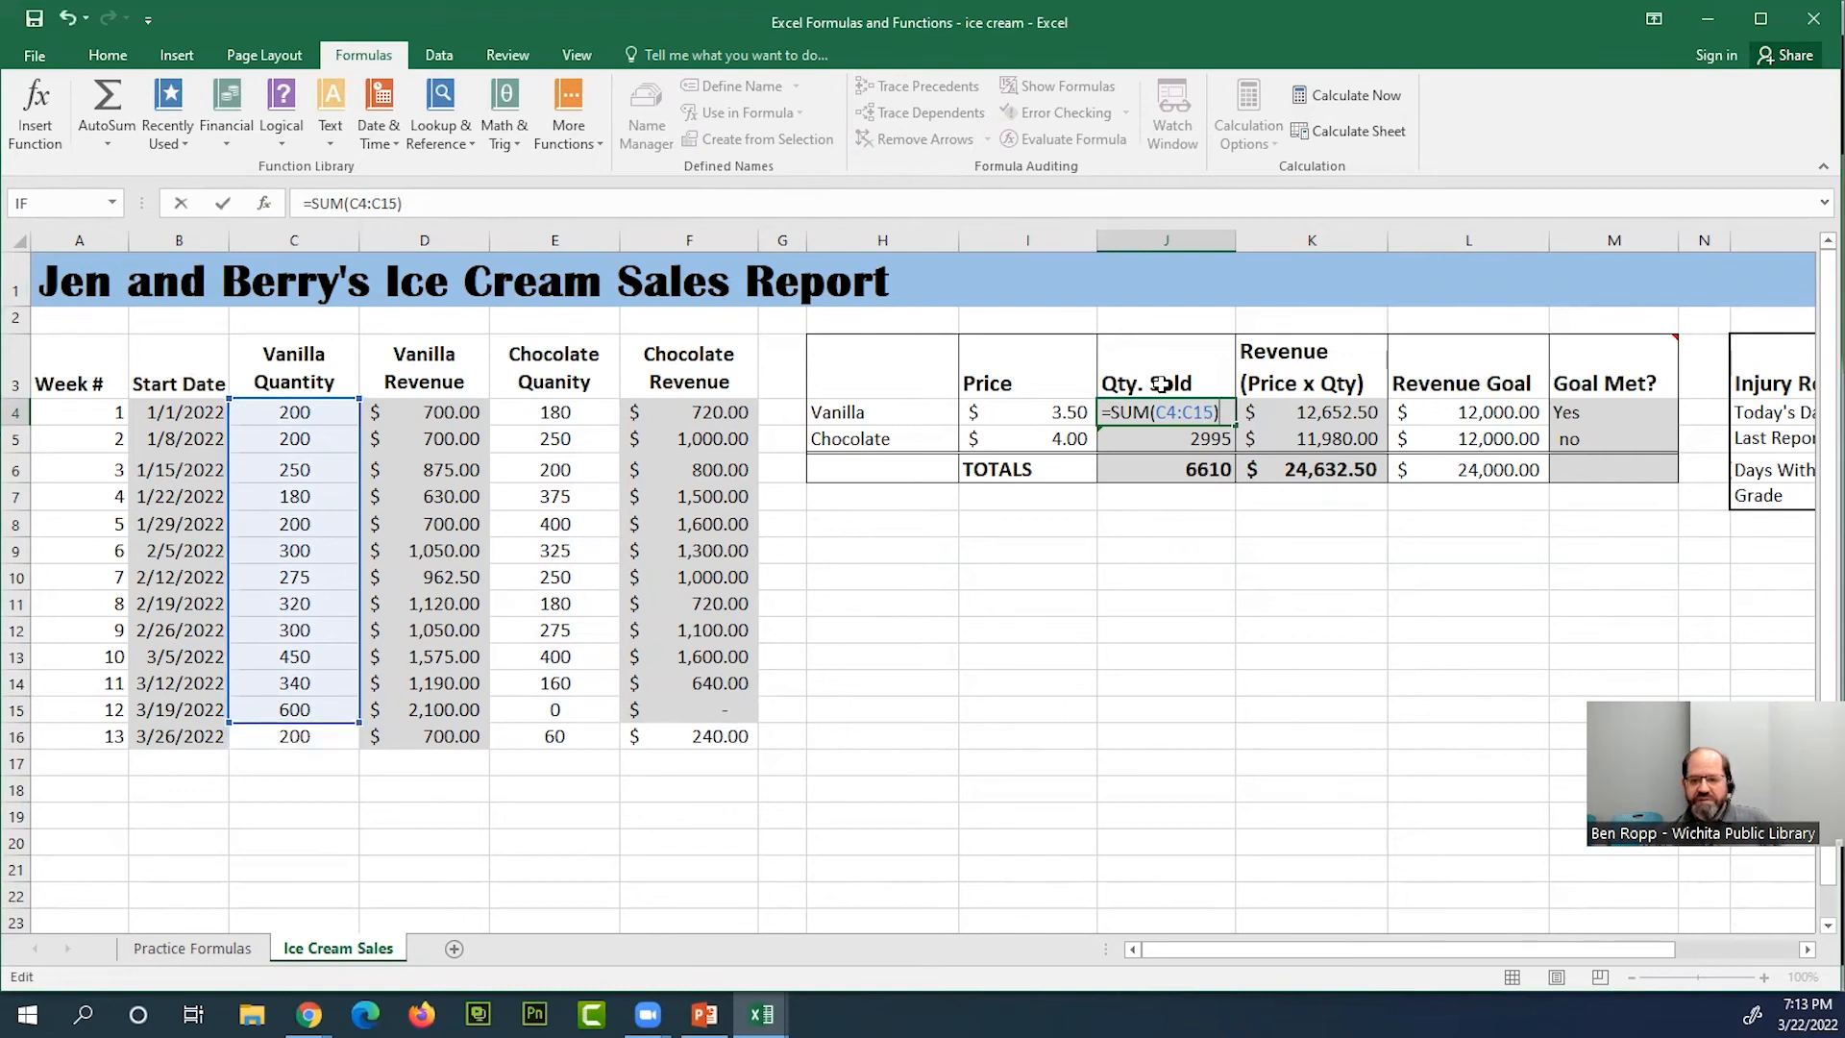
double_click(1185, 411)
left_click(1209, 407)
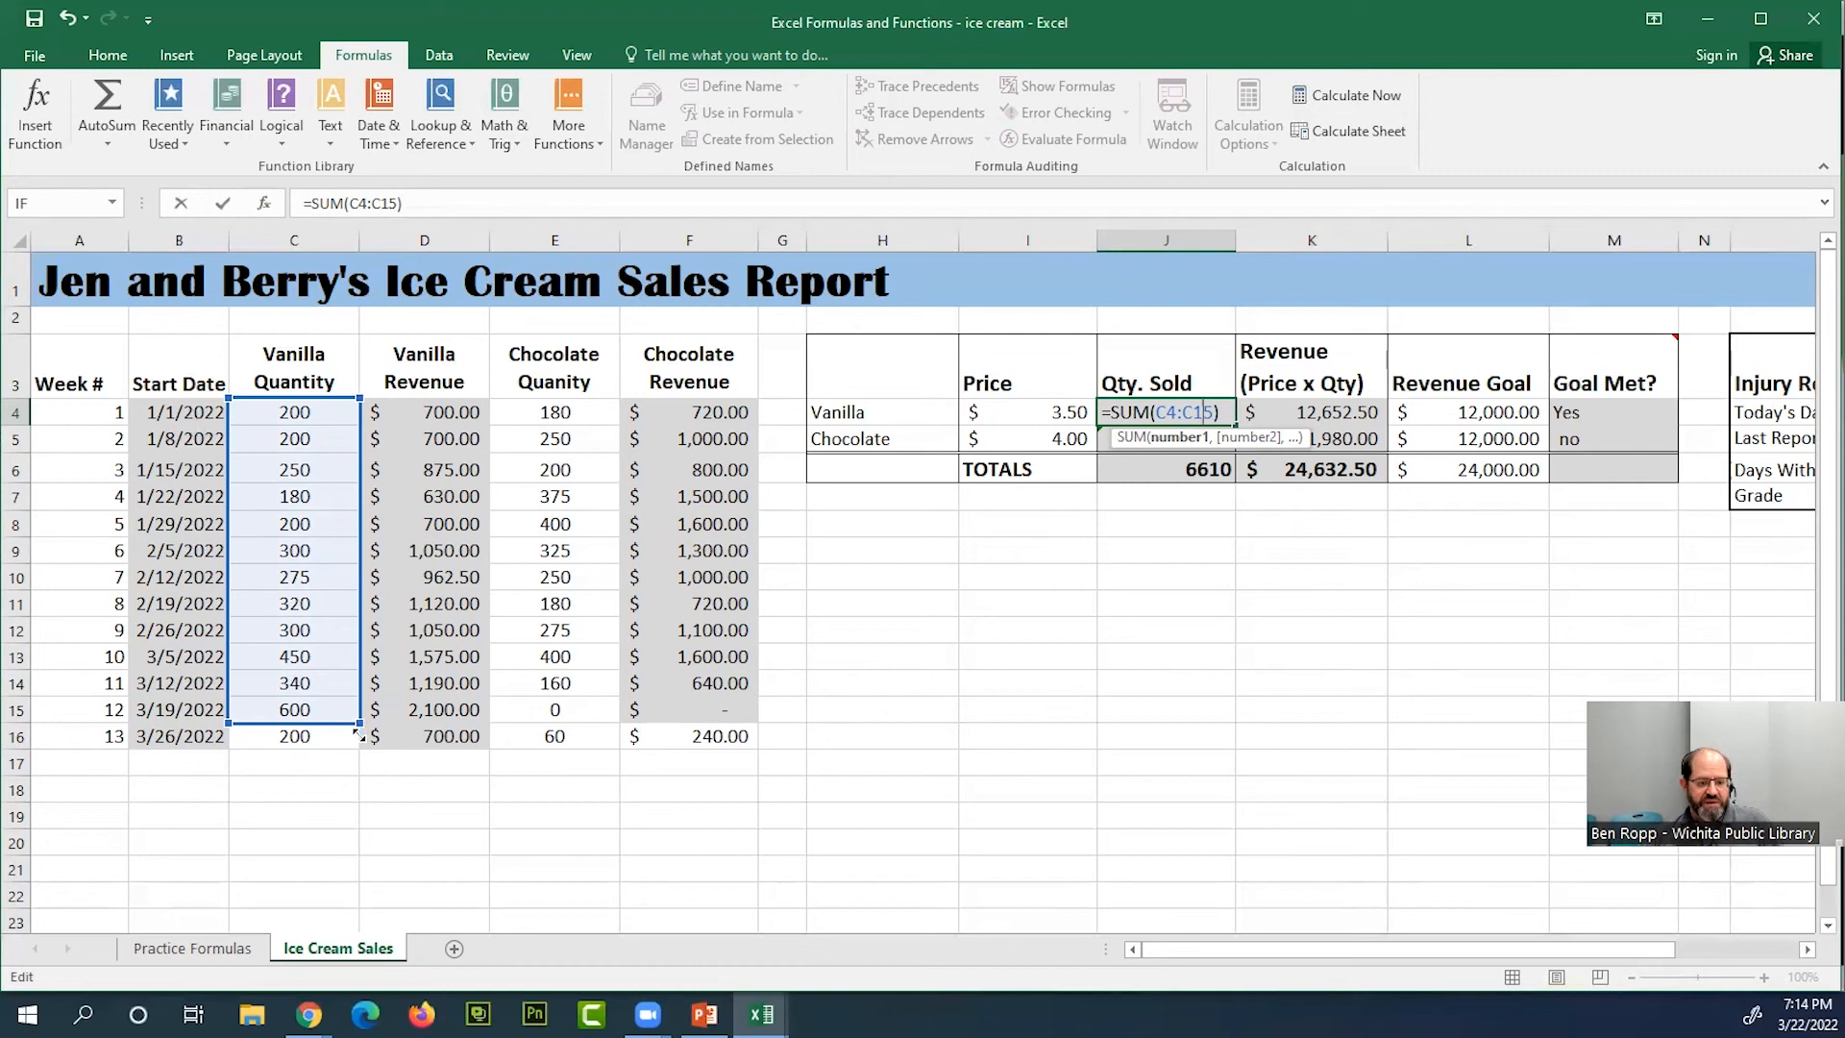
left_click_drag(357, 734, 357, 738)
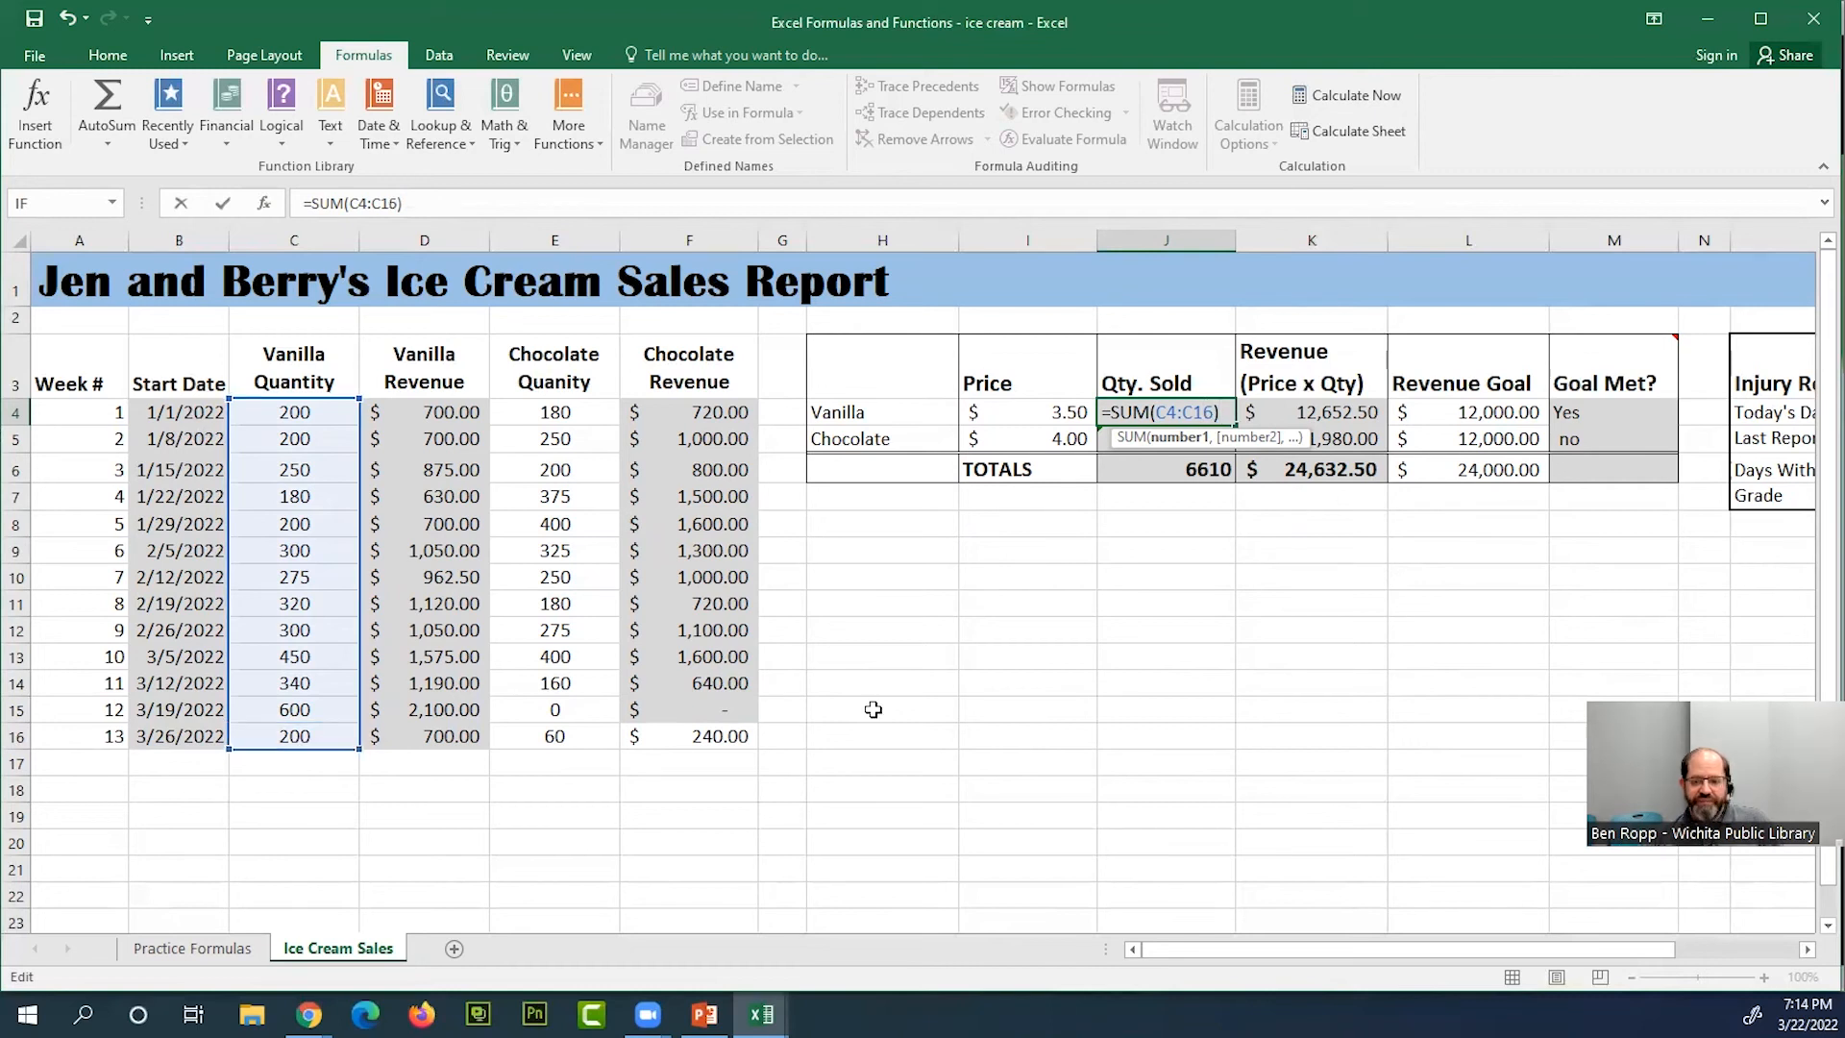
key("Return")
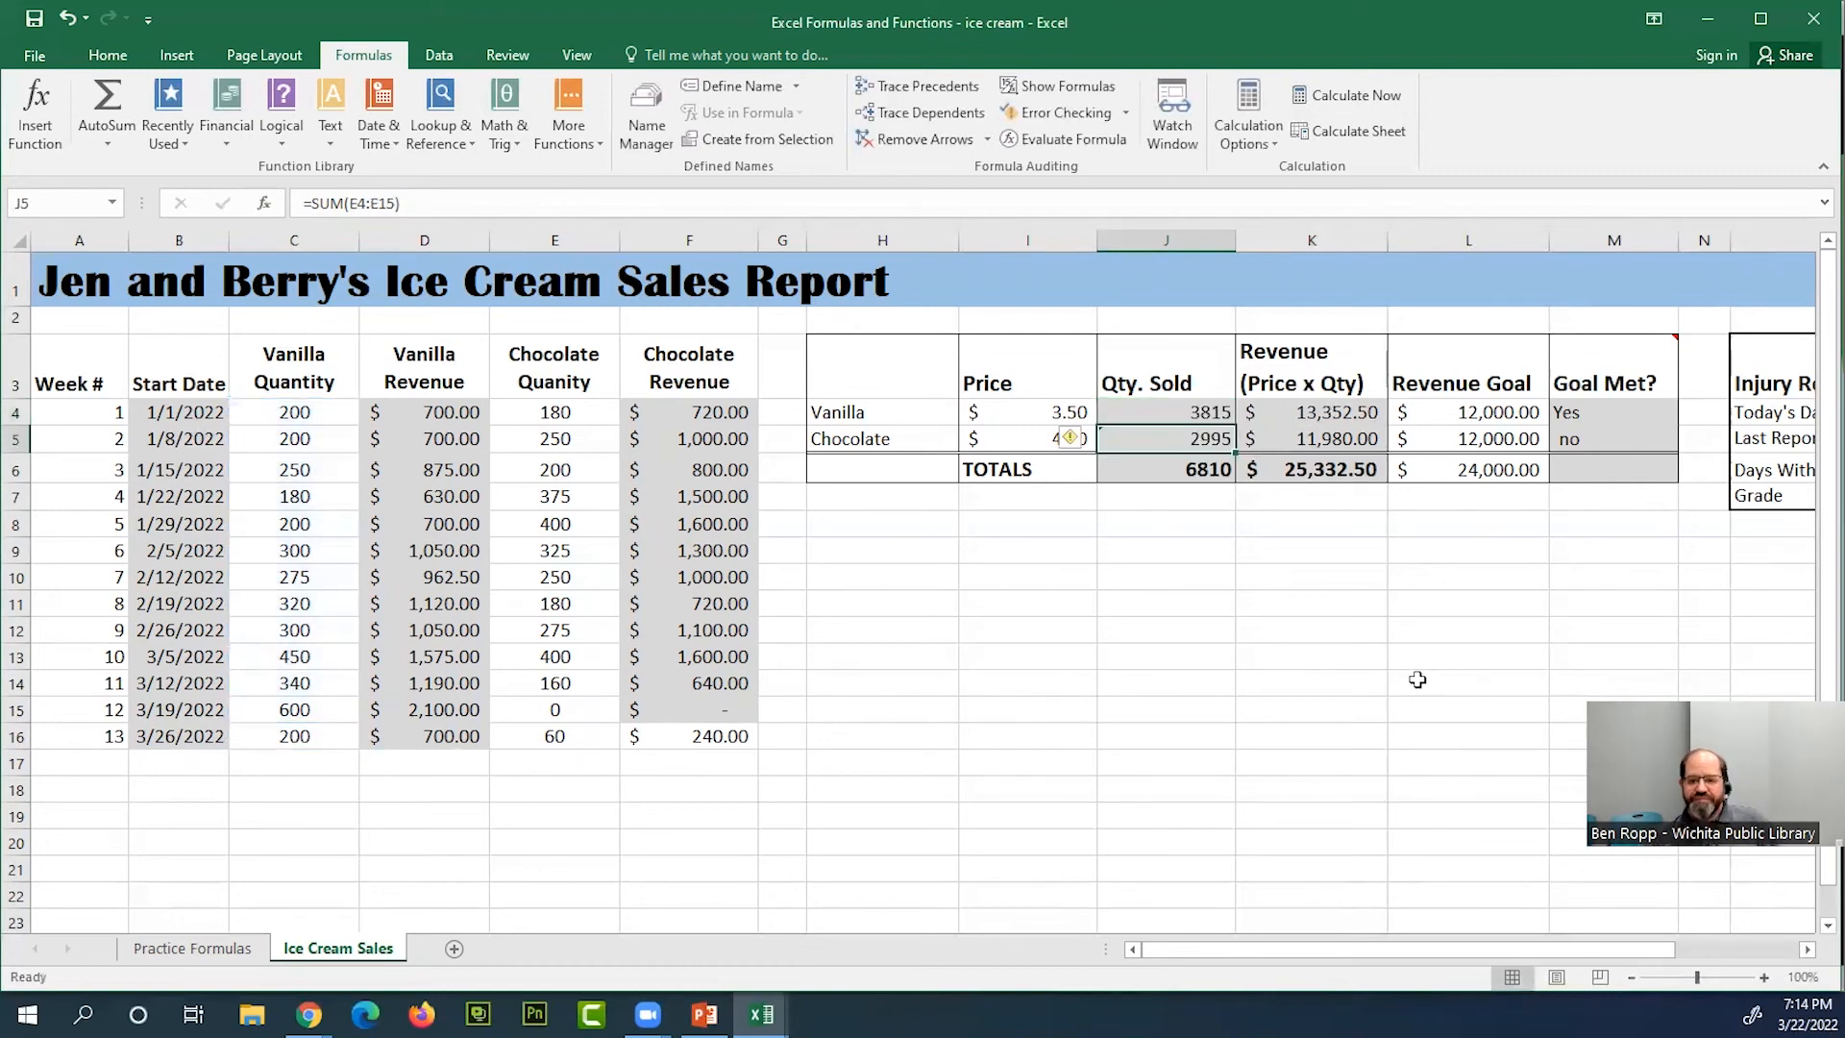
Check the vanilla revenue formula in K4 and the SUM range in J4 against week 13's vanilla quantity
left_click(1345, 413)
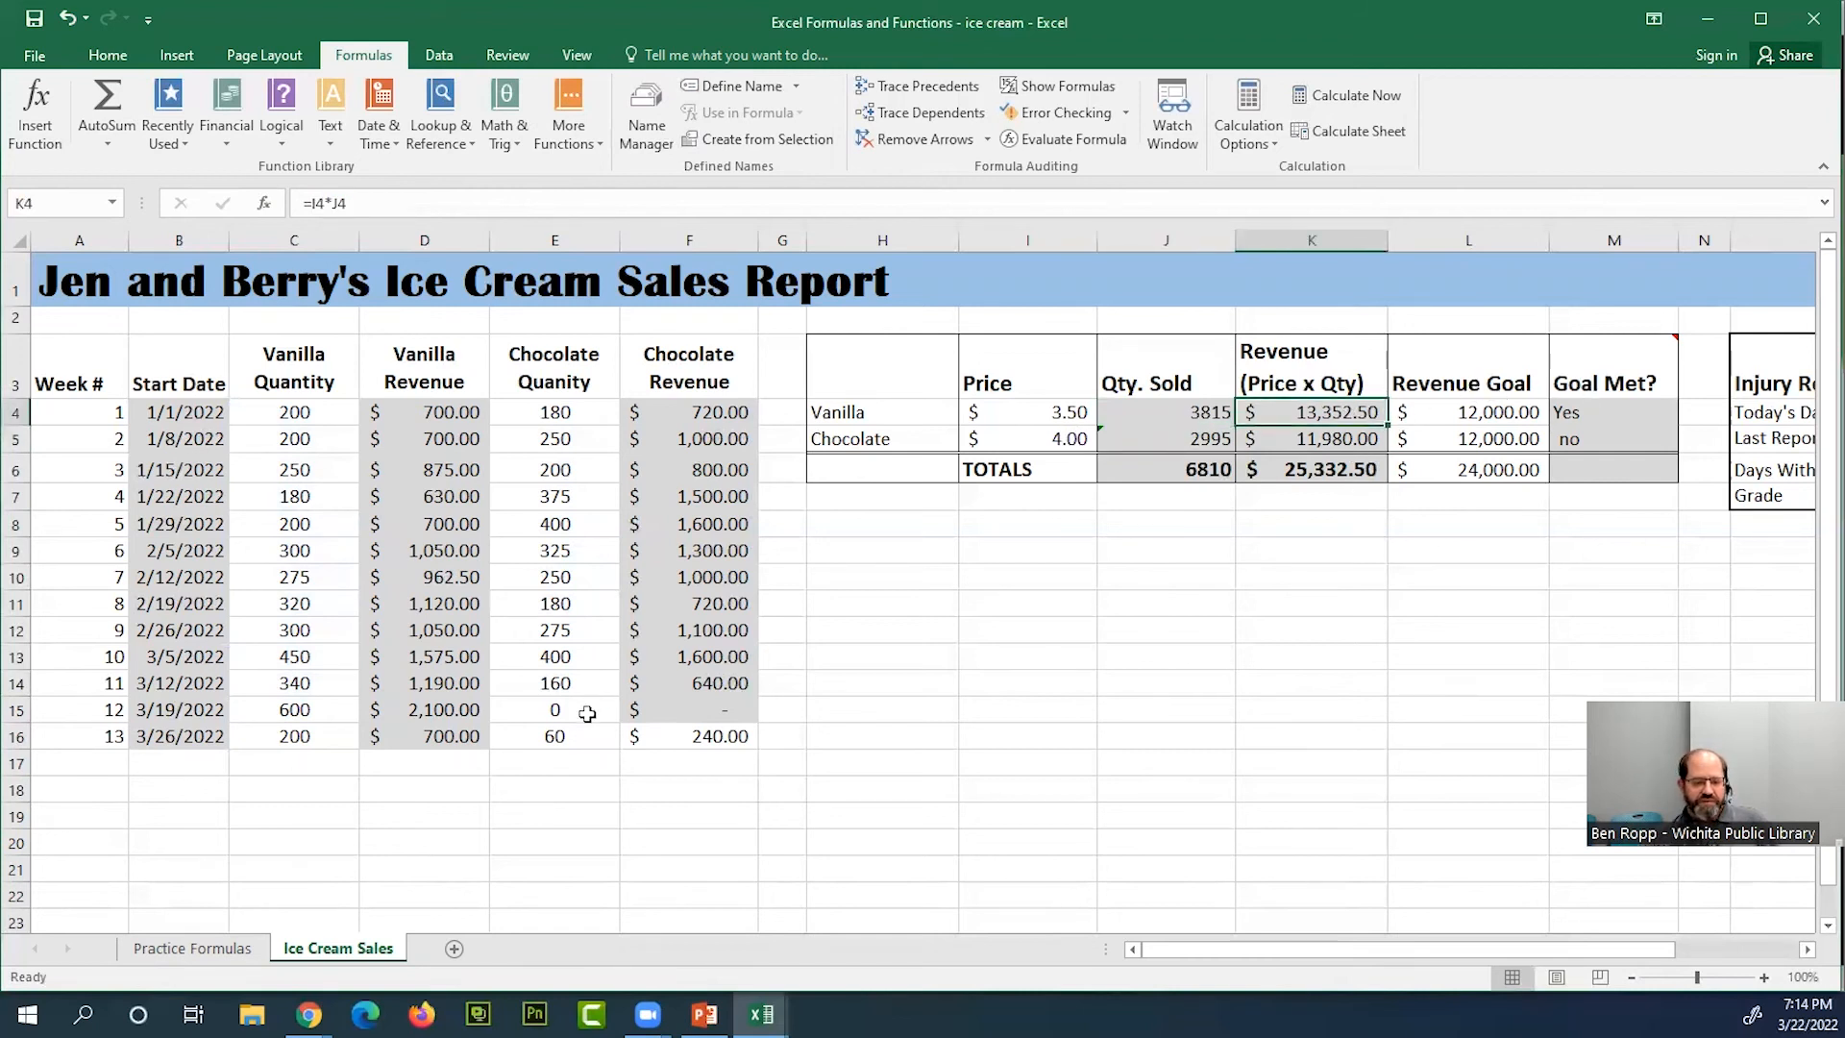
left_click(331, 739)
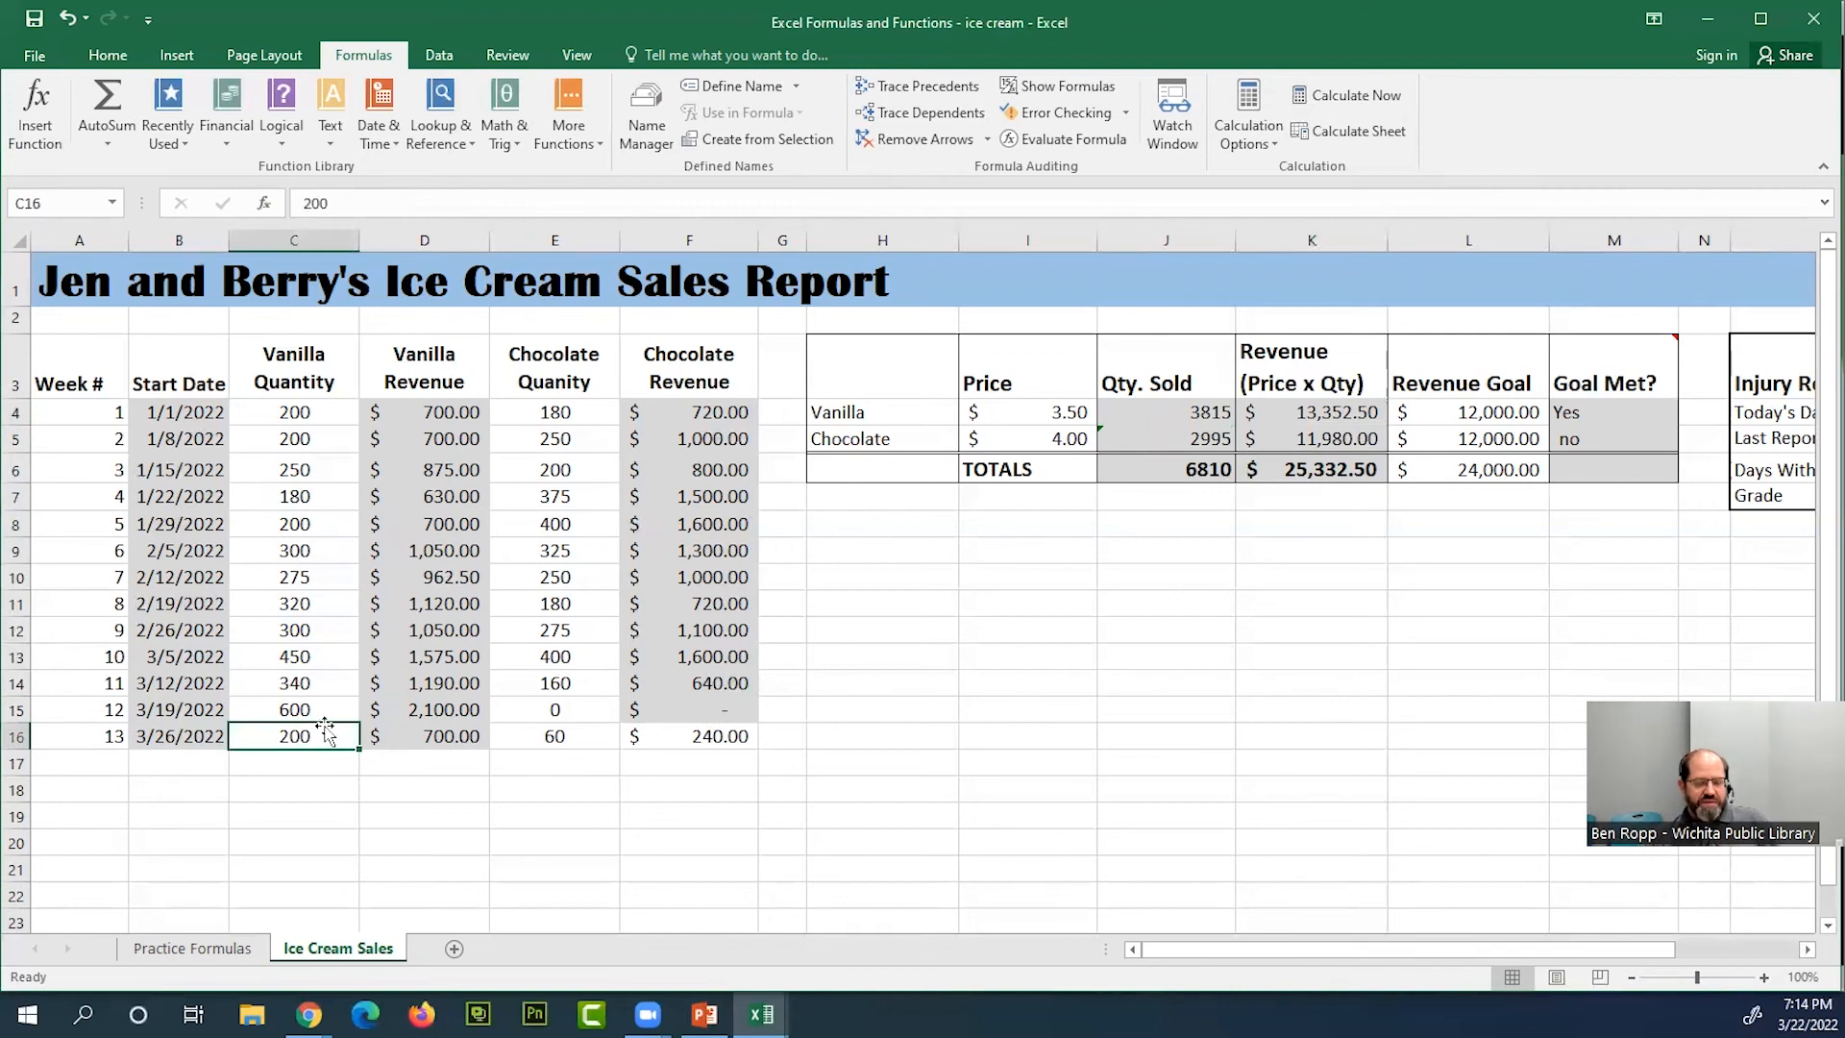
left_click(1201, 415)
double_click(1208, 415)
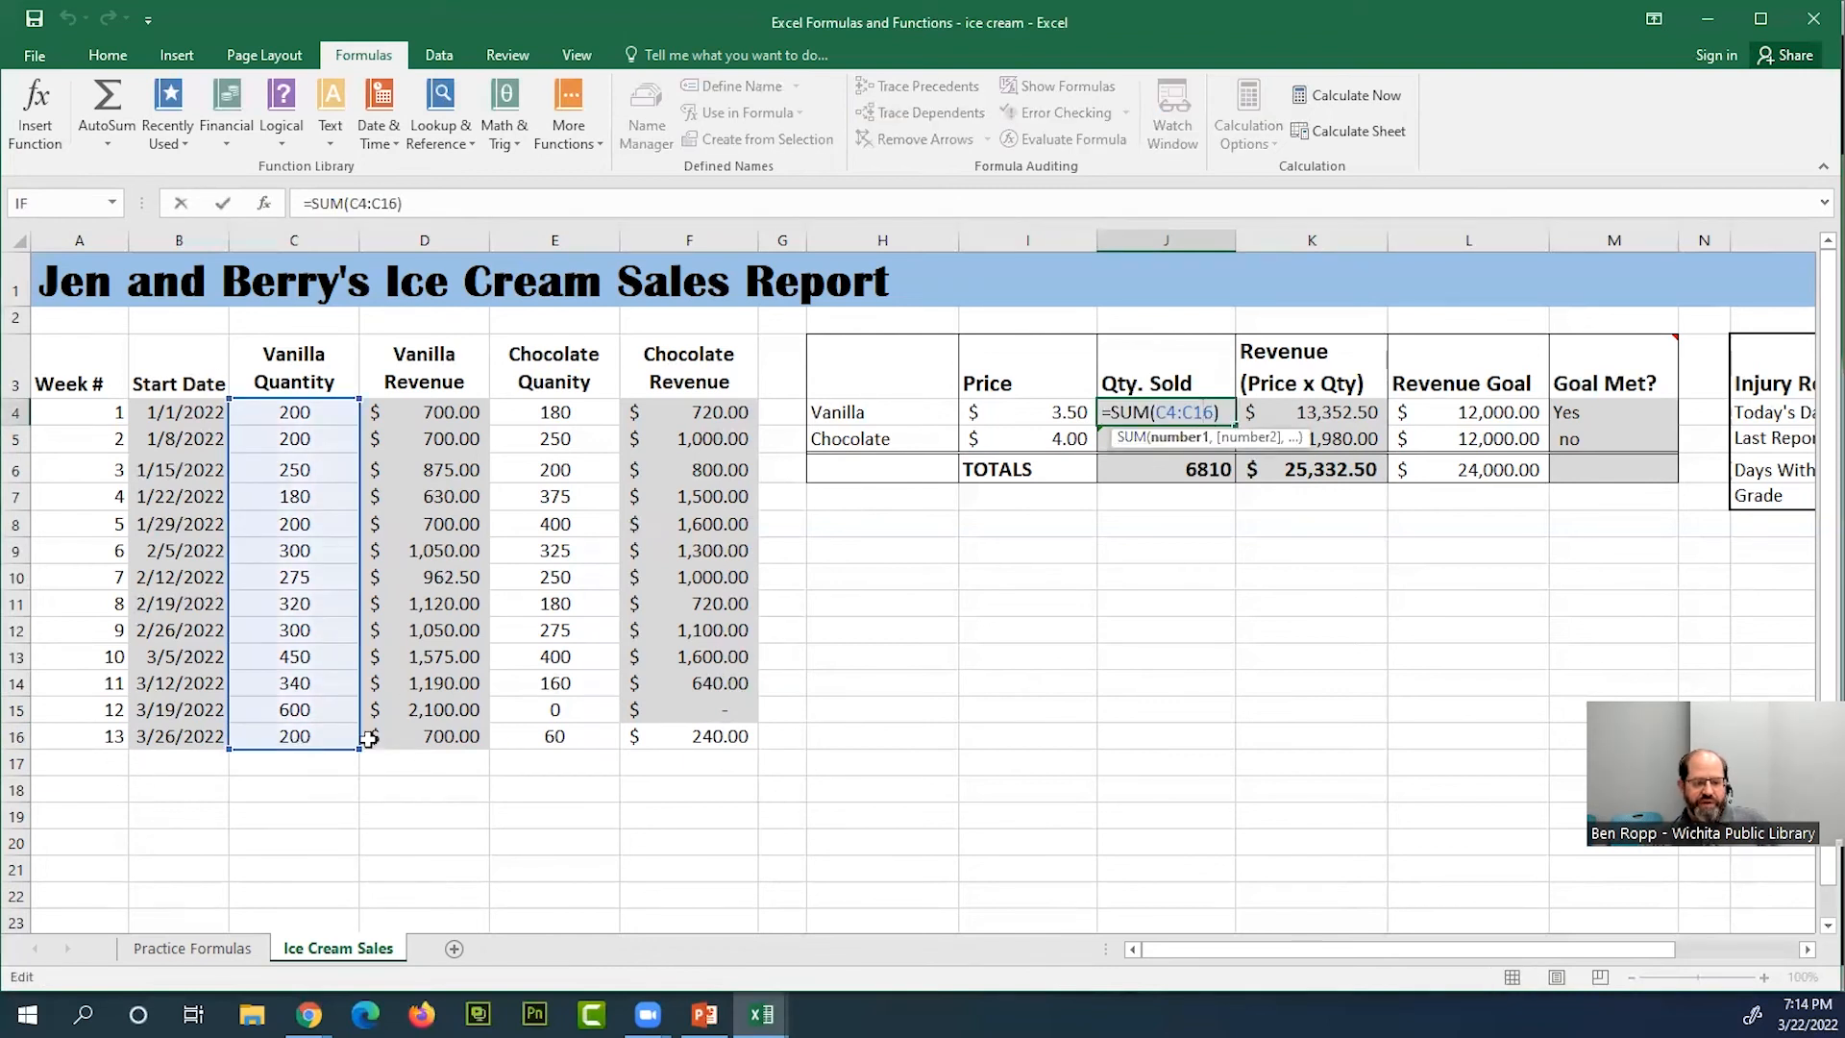
left_click(1541, 481)
left_click(1597, 471)
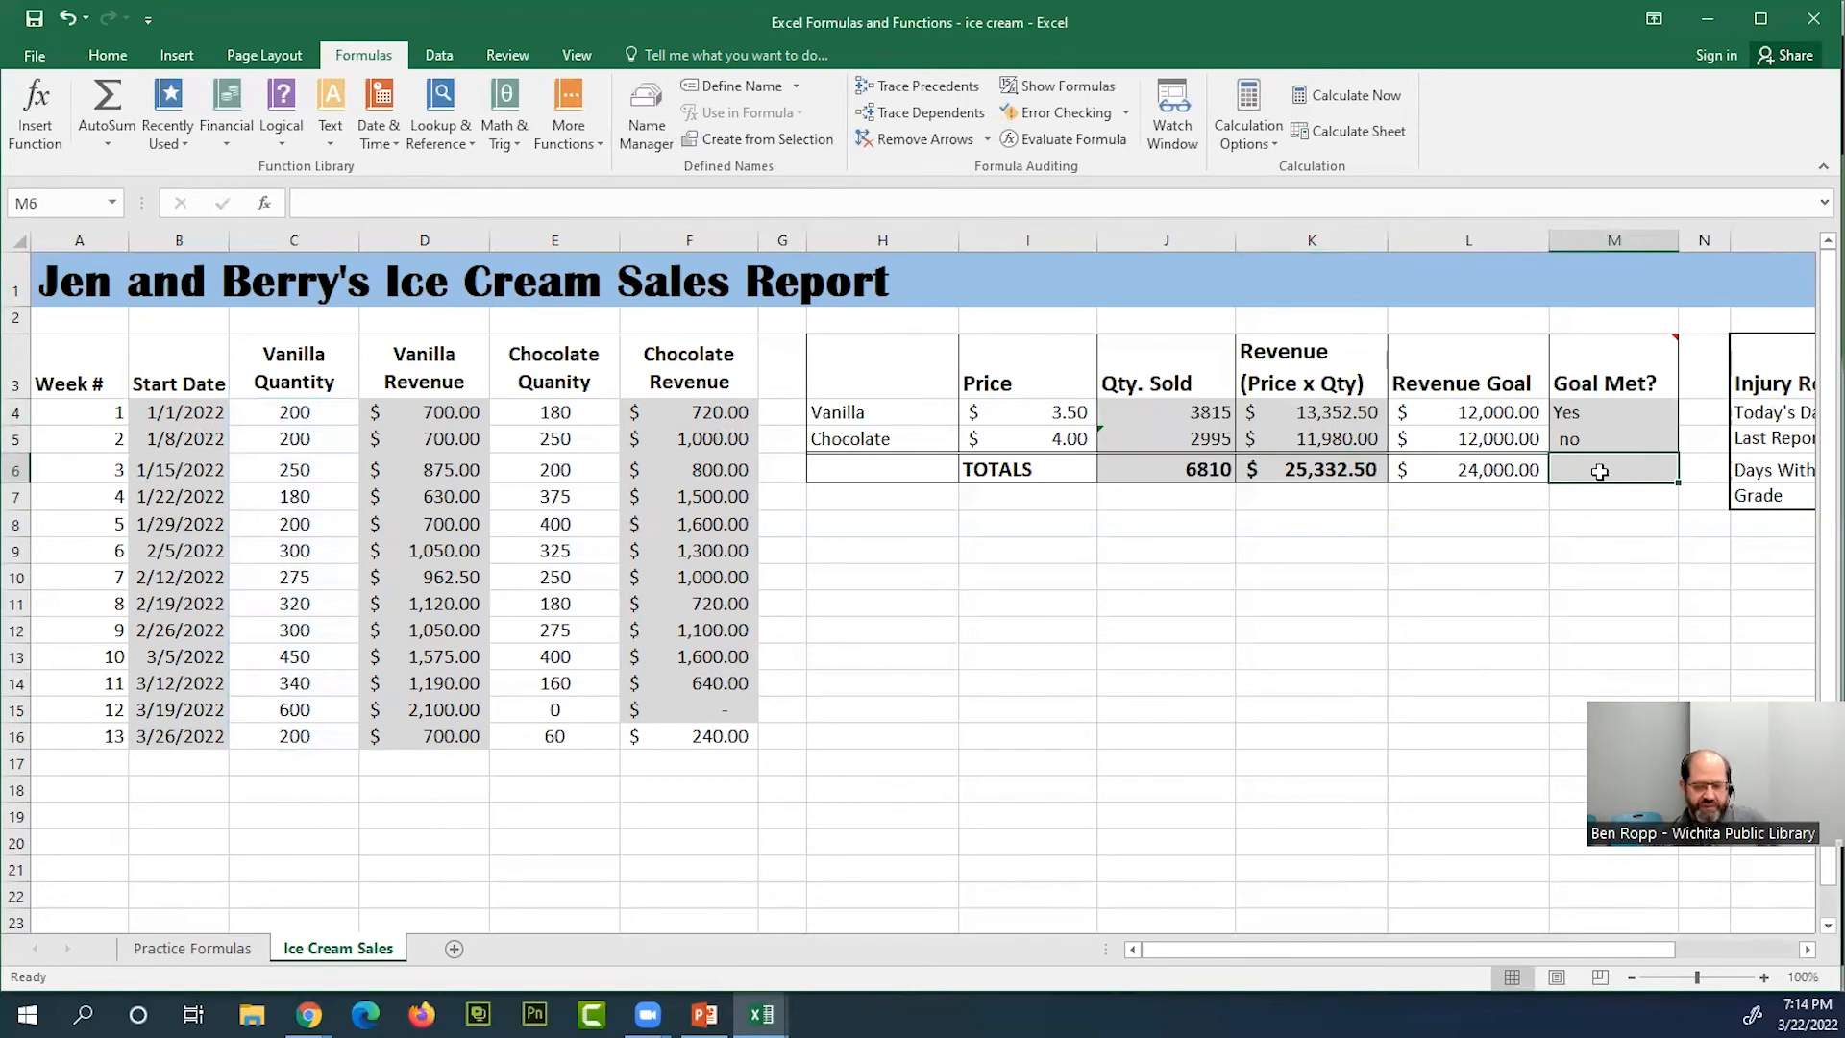
Examine the Injury Report table's labels and cells for Today's Date, Last Reported Injury, Days Without Injury and Grade
key("Right")
key("Right")
key("Right")
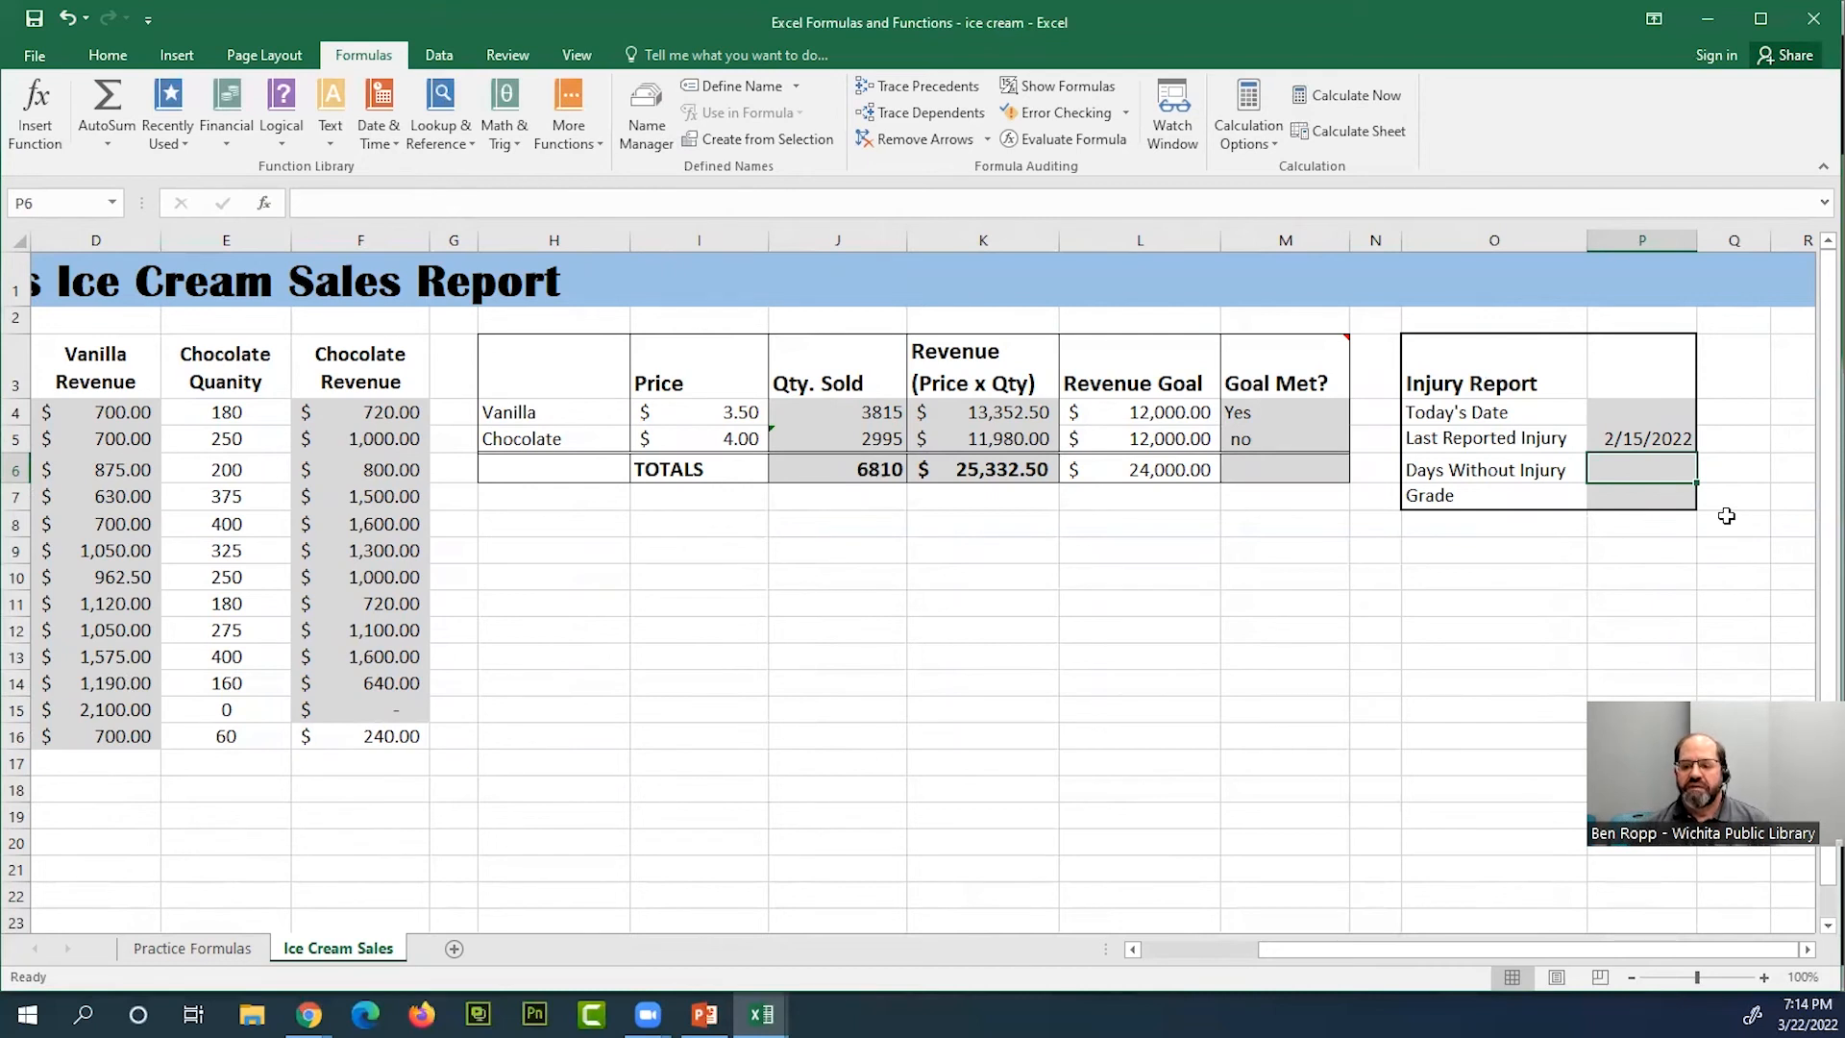
left_click(1480, 415)
left_click(1650, 416)
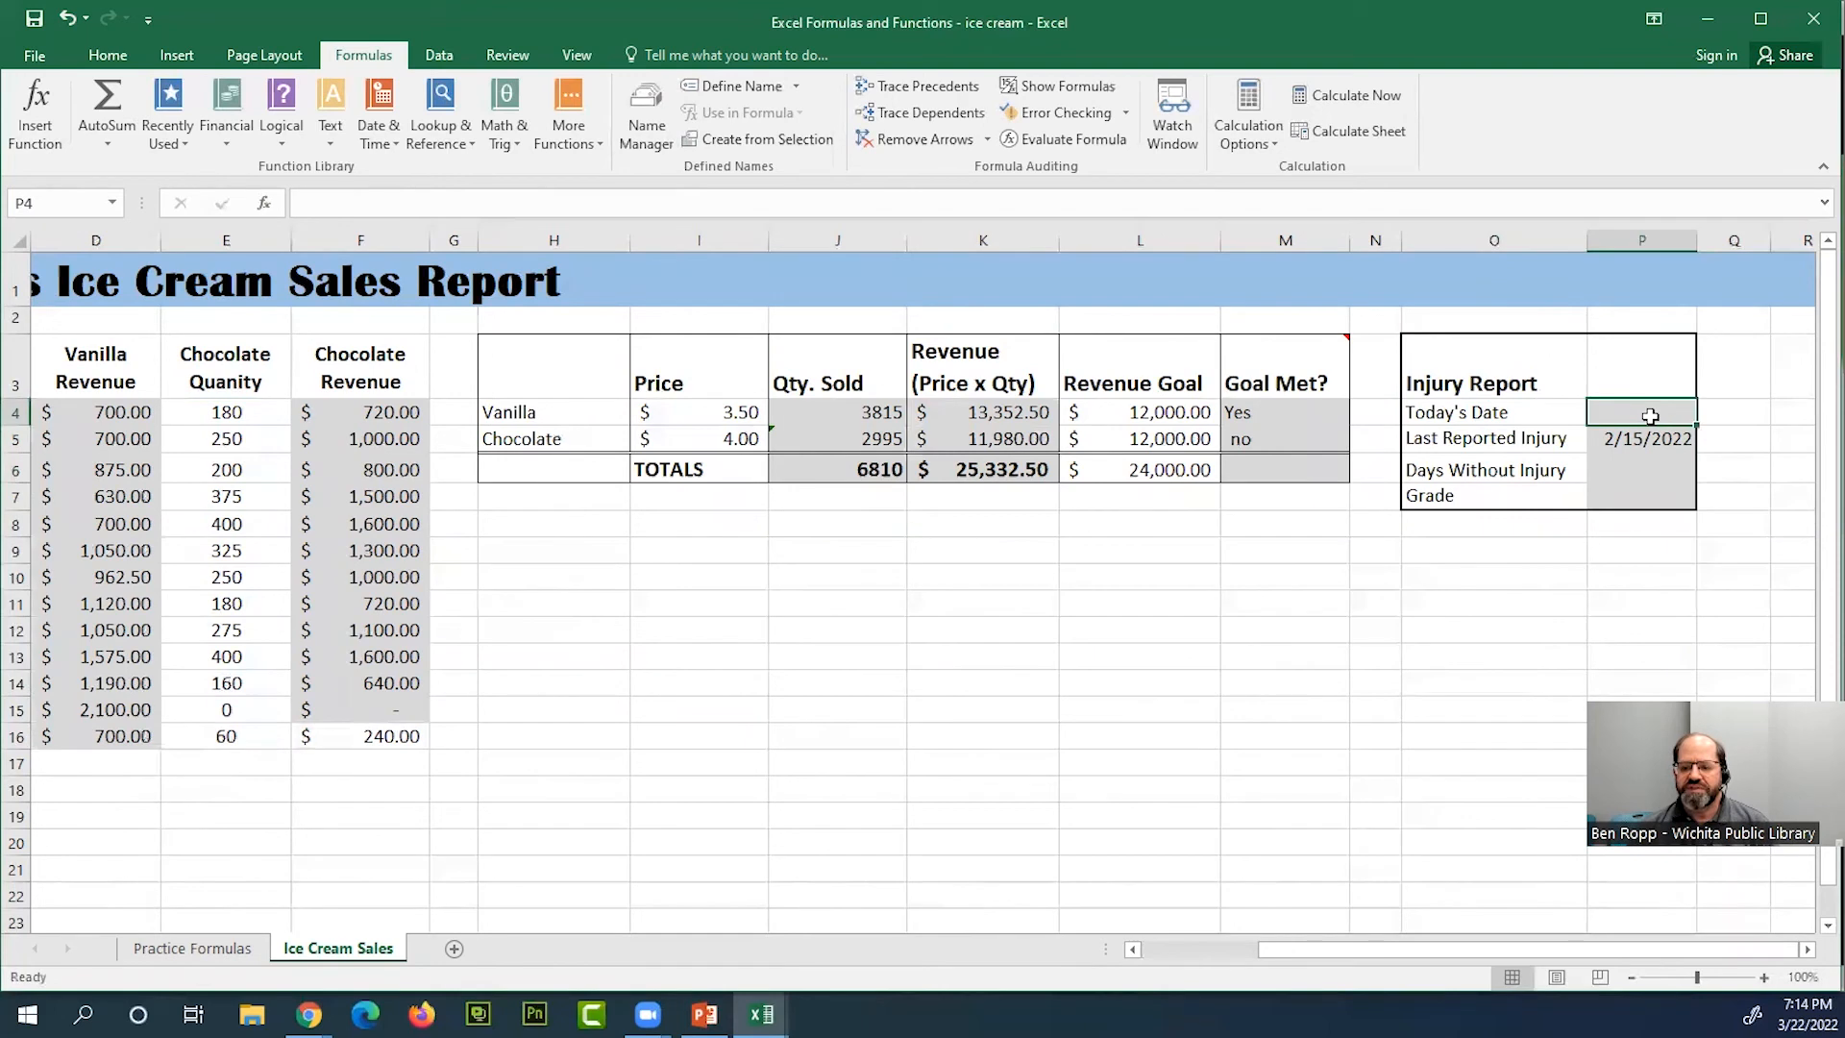
left_click(1465, 416)
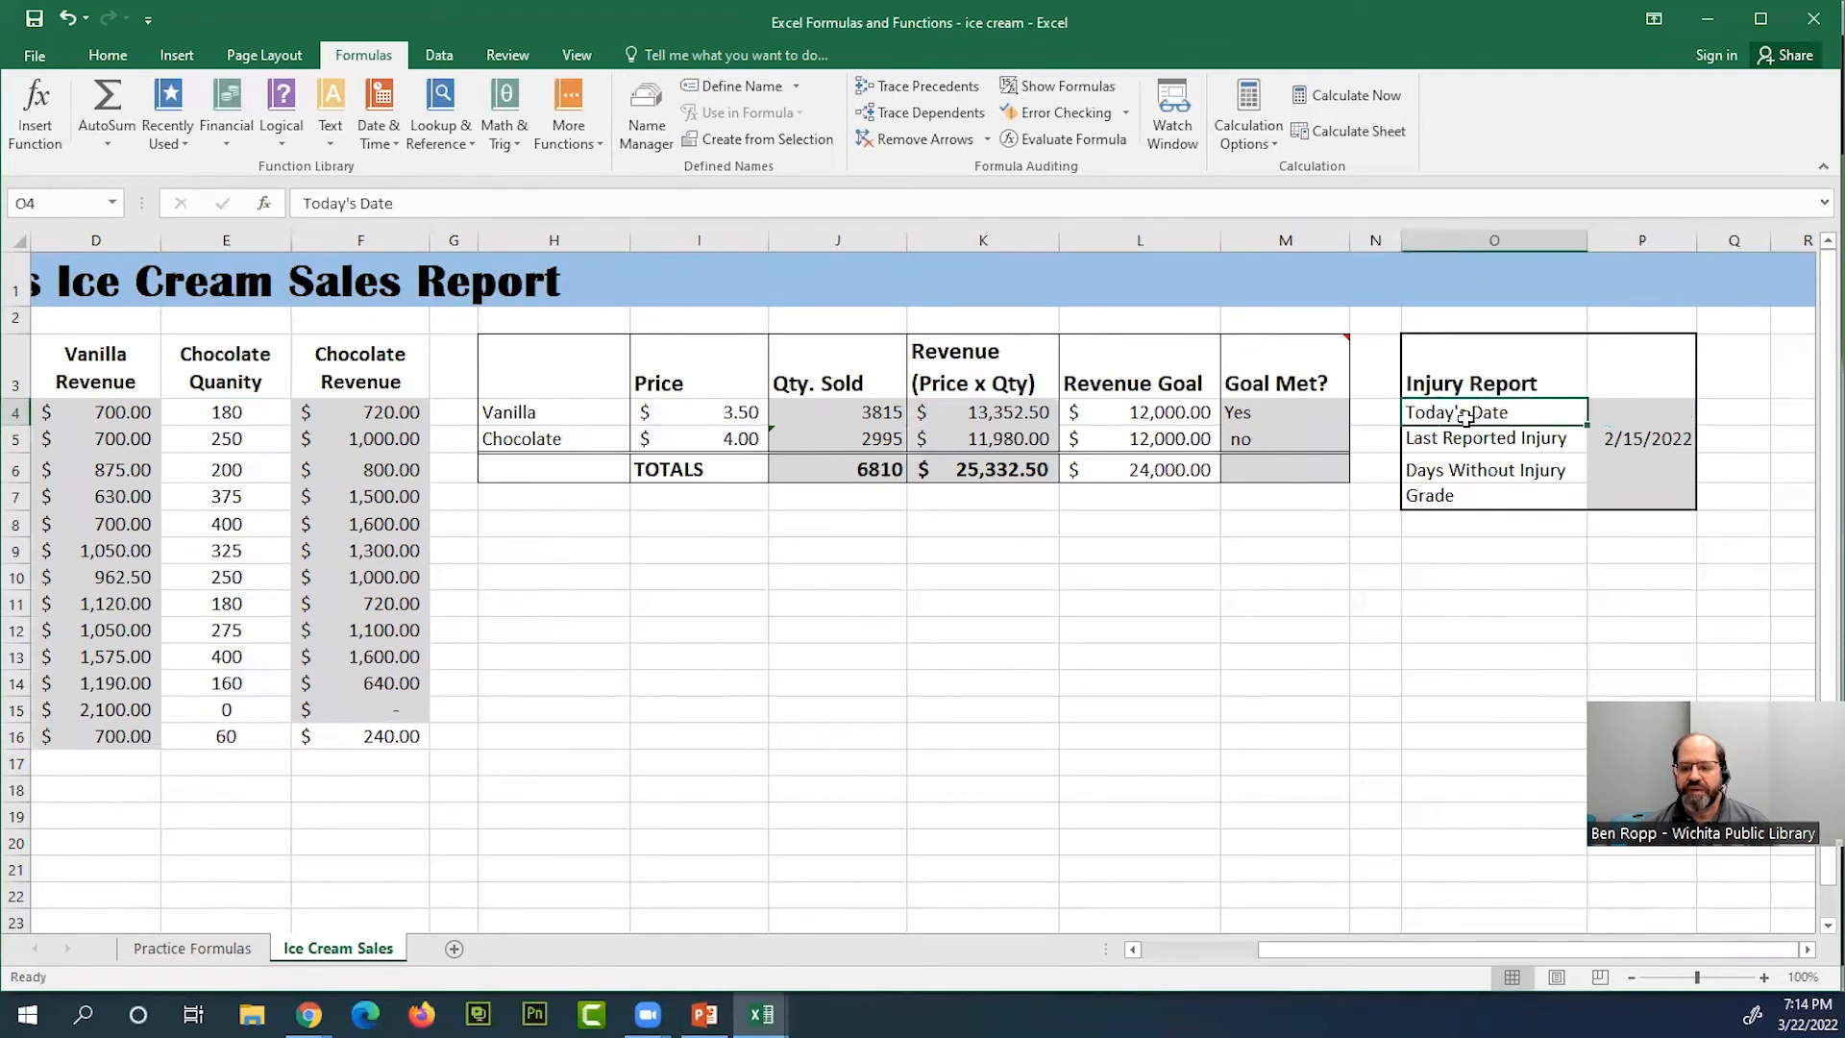
left_click(1557, 441)
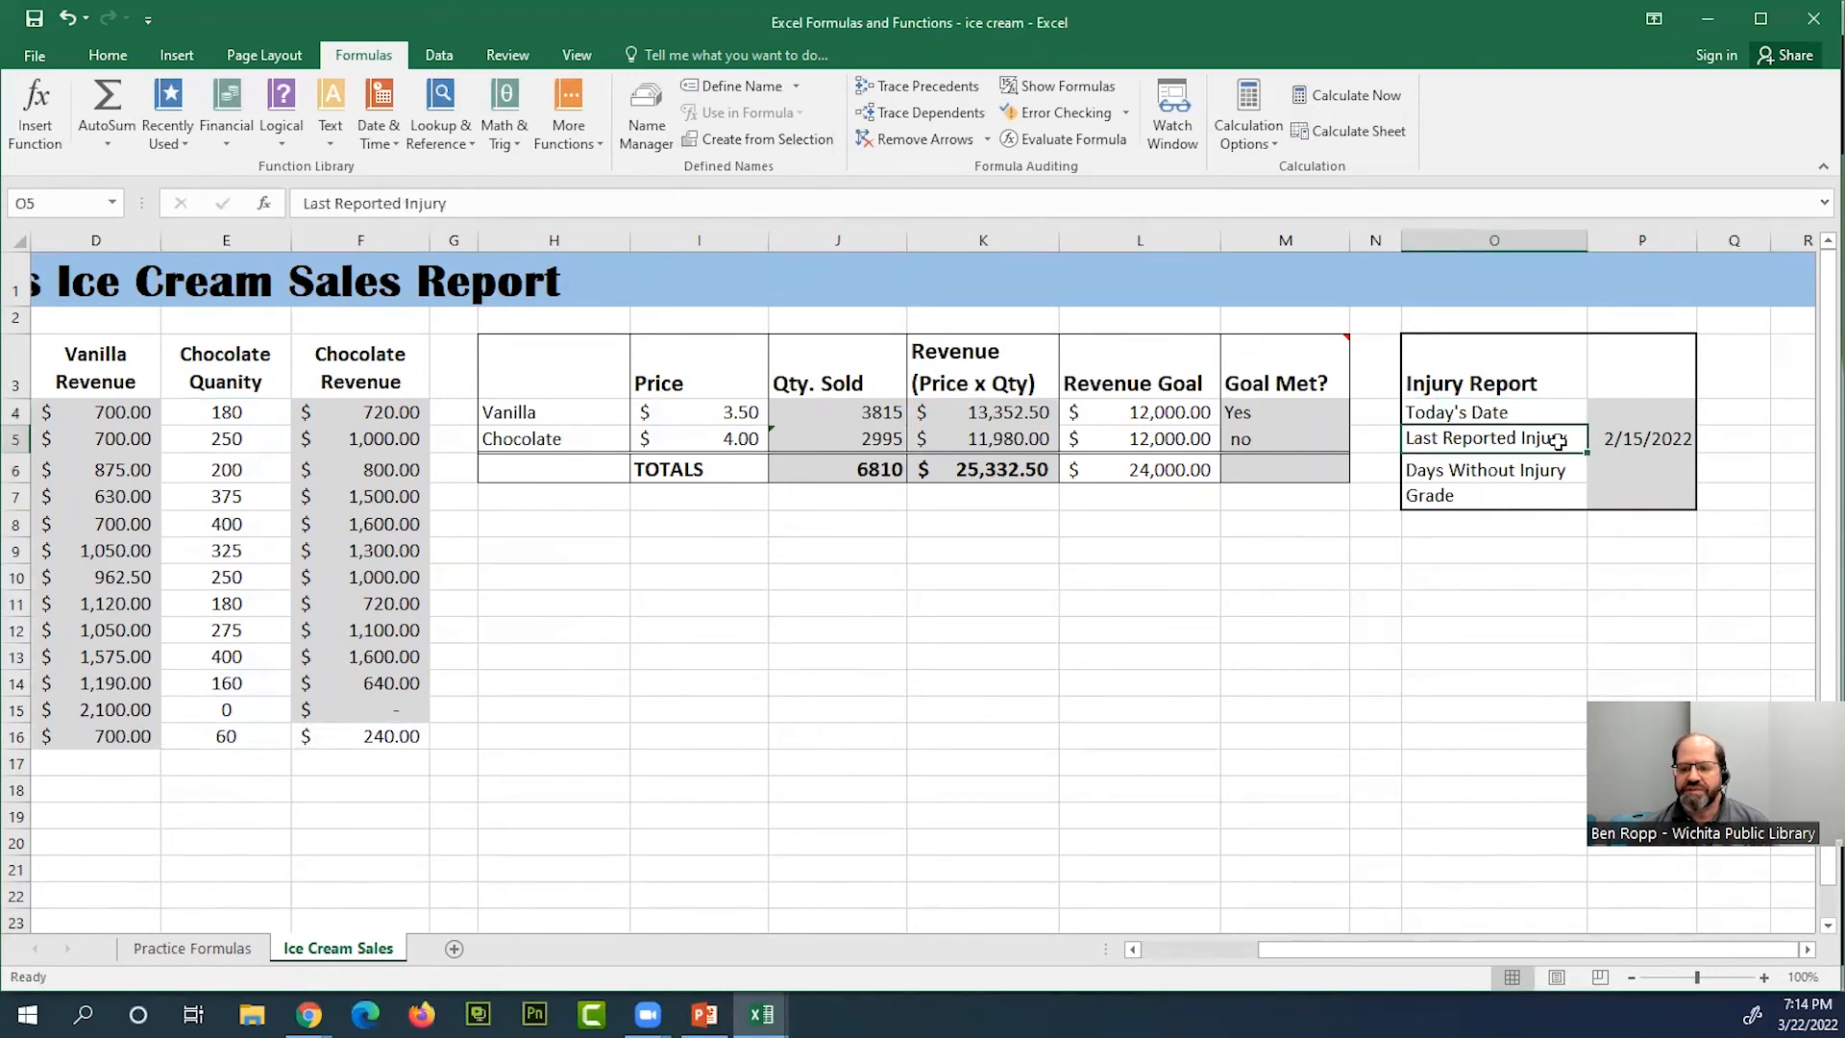
left_click(1623, 441)
left_click(1528, 472)
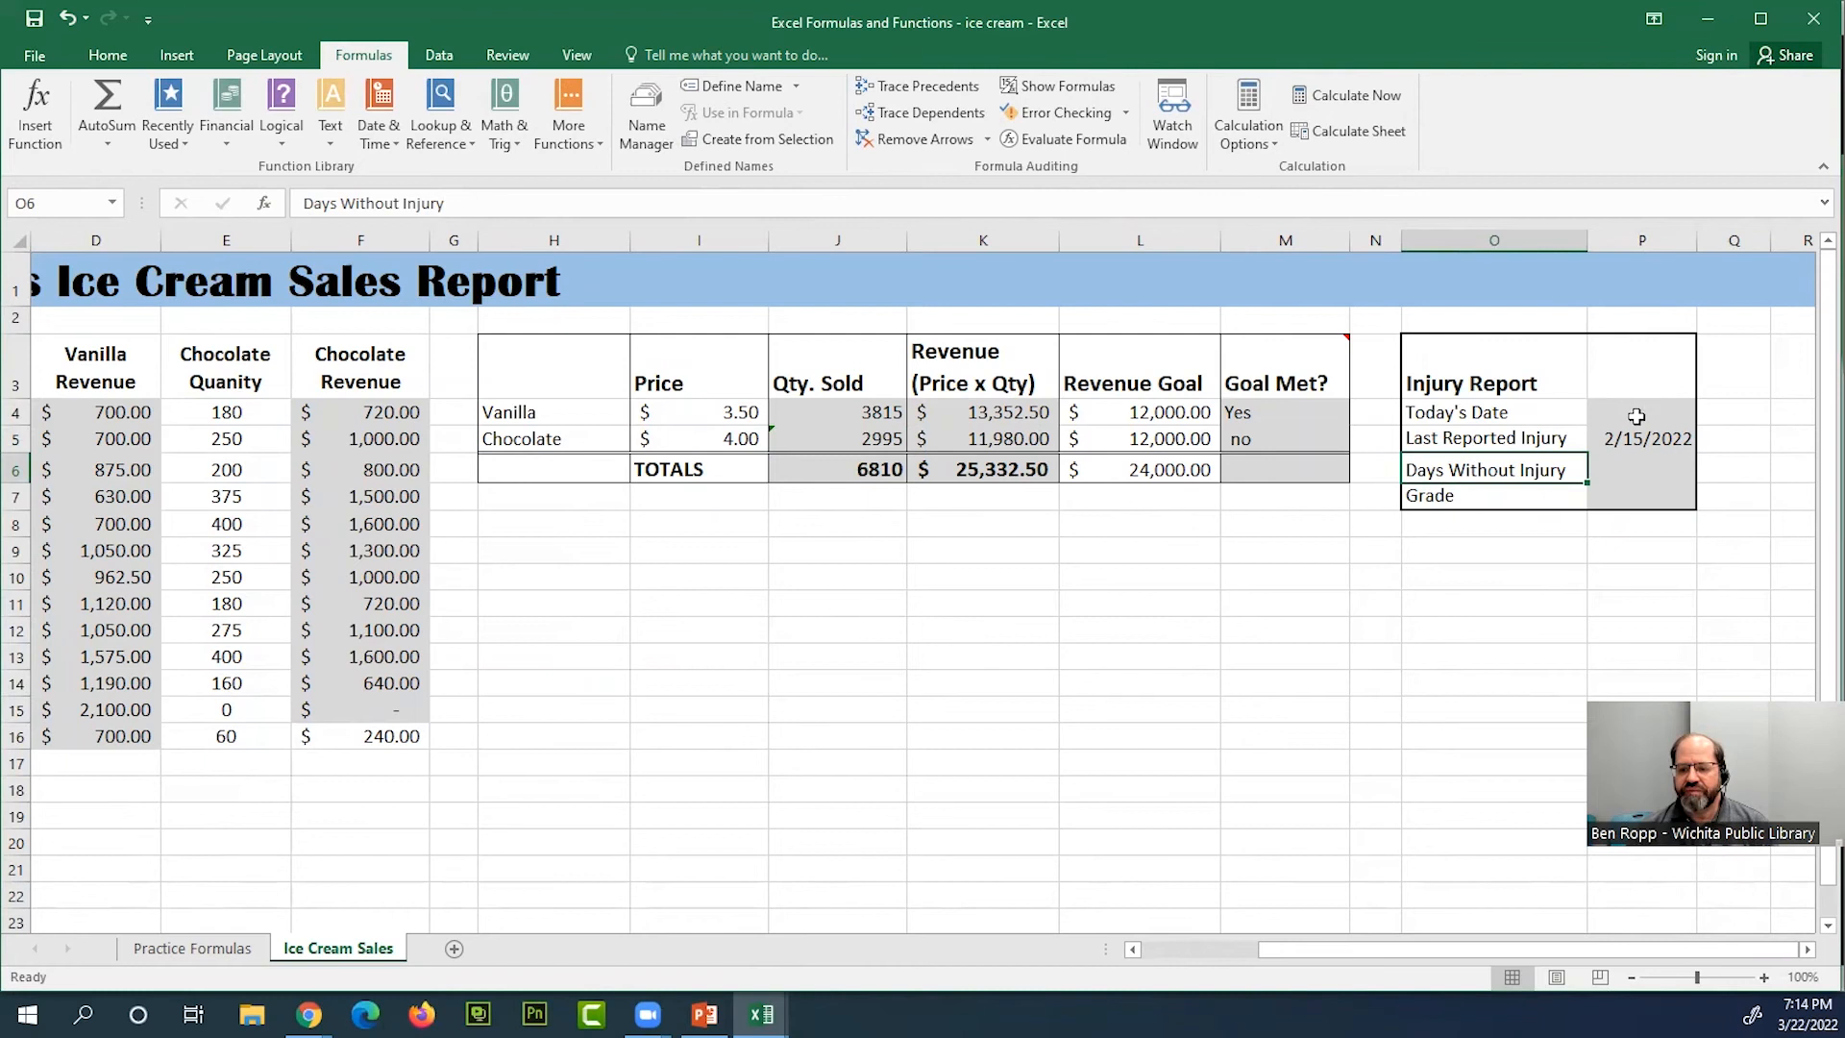
left_click(1644, 415)
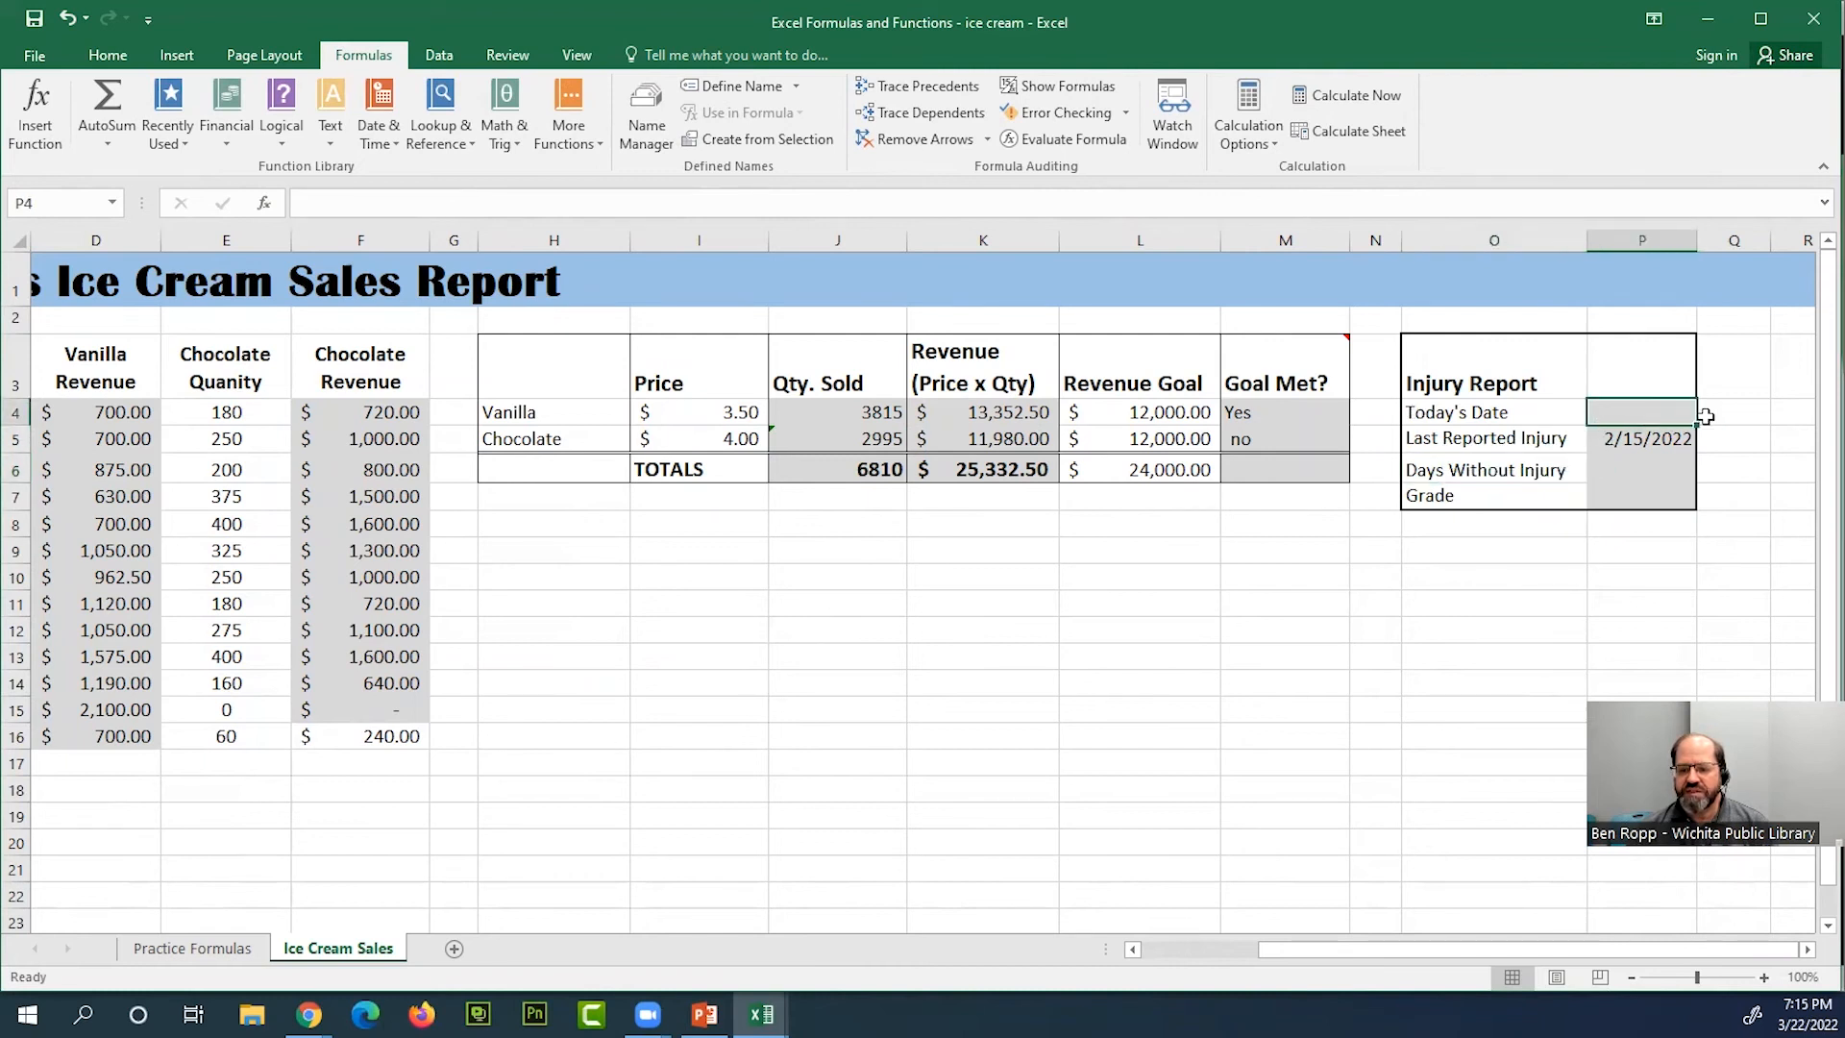
left_click(1654, 440)
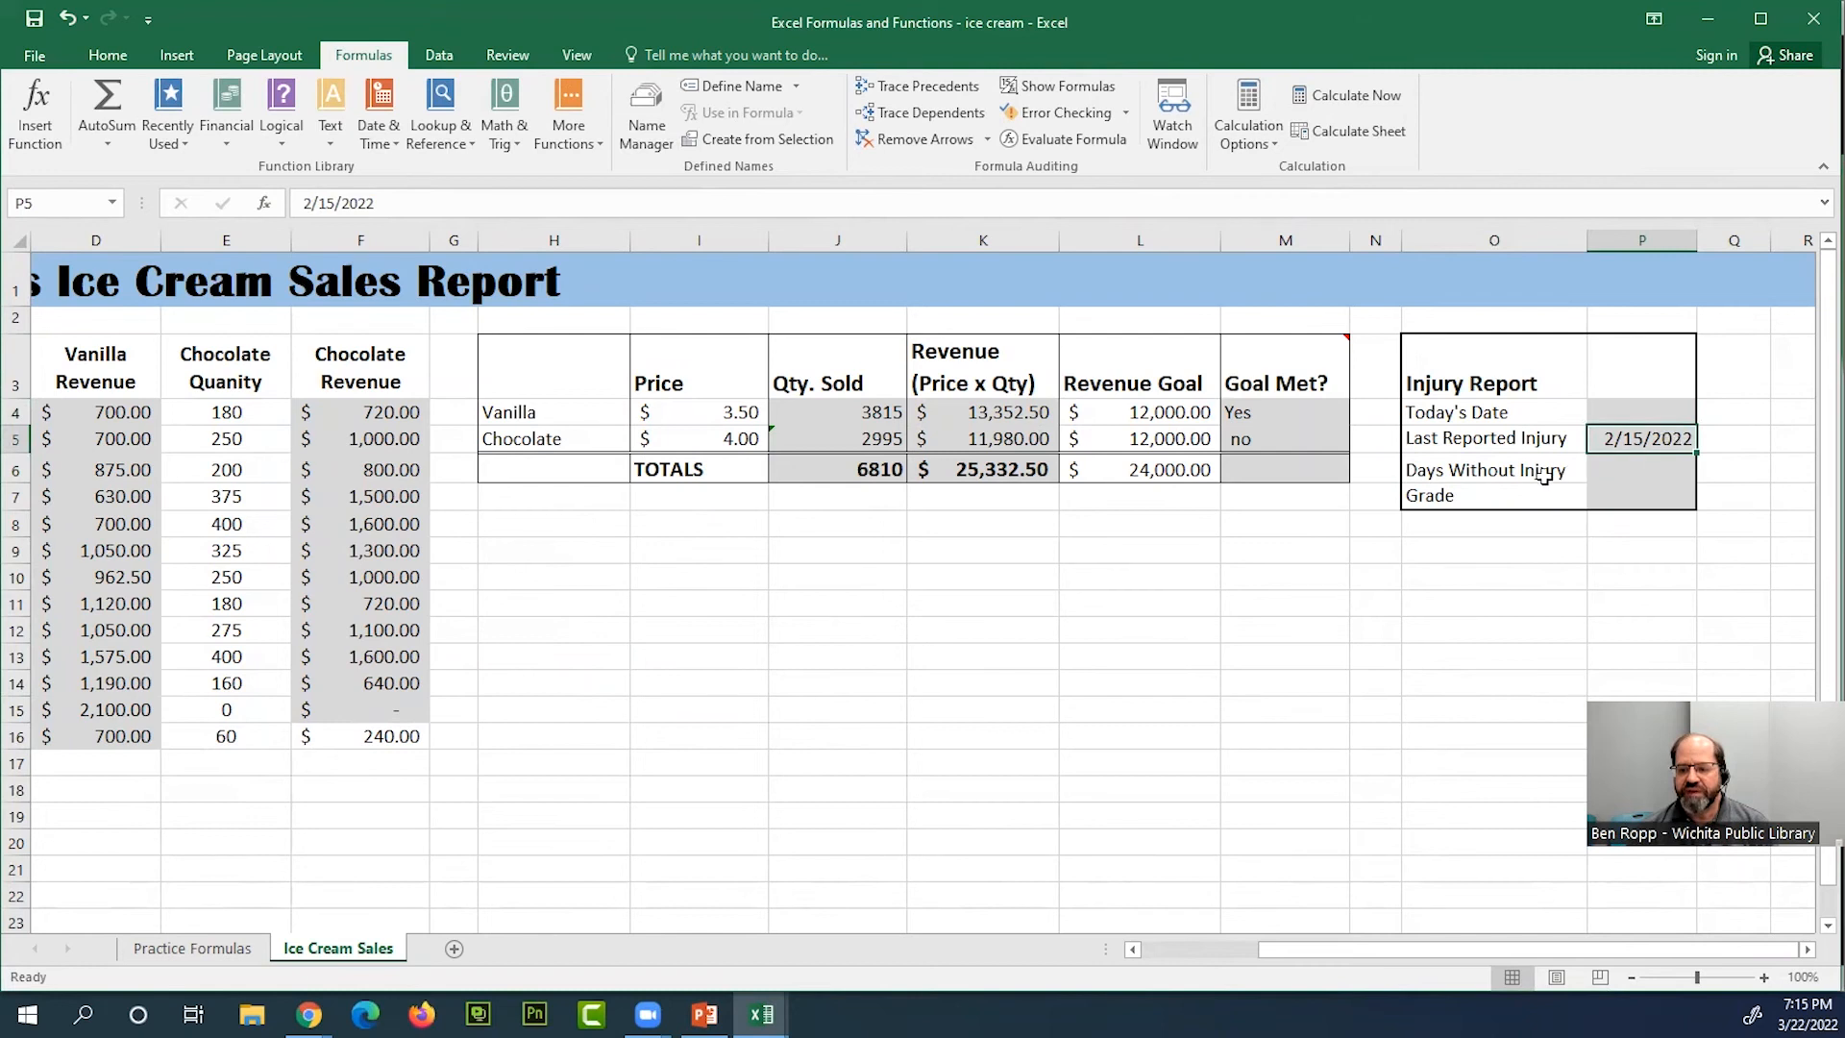
left_click(1496, 472)
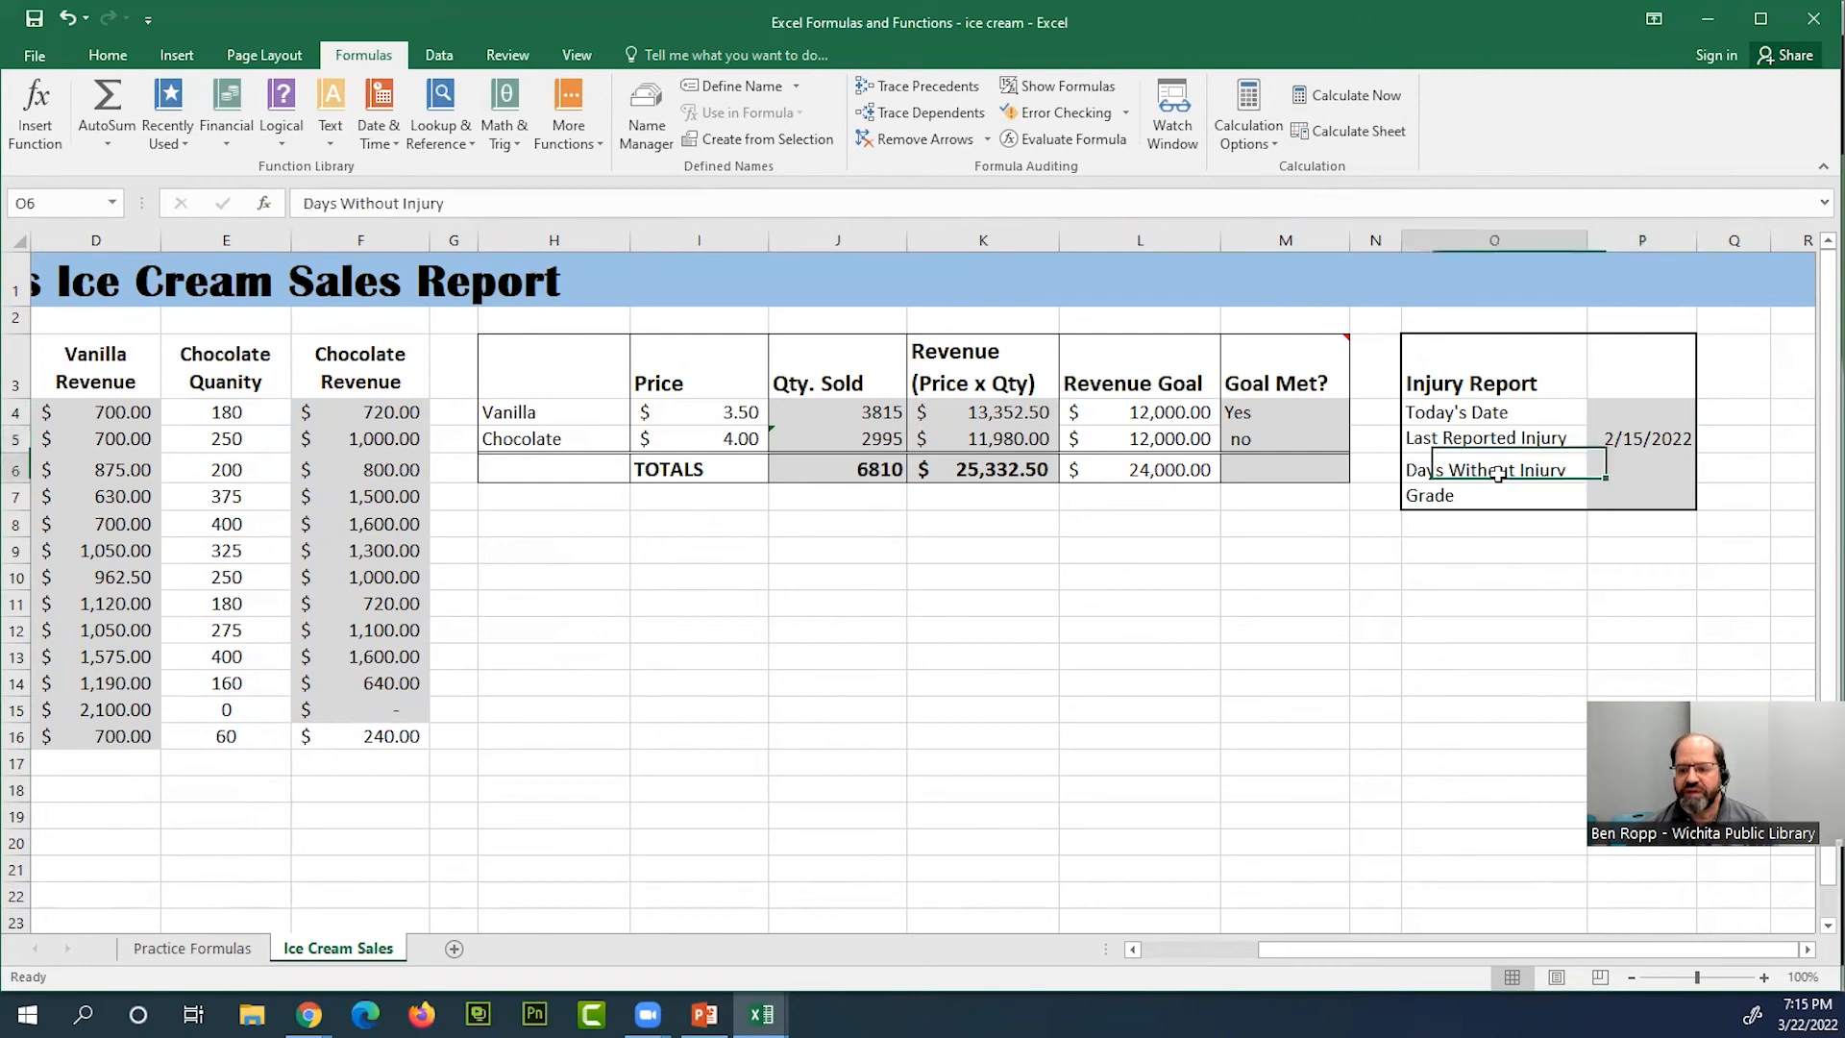
left_click(1652, 468)
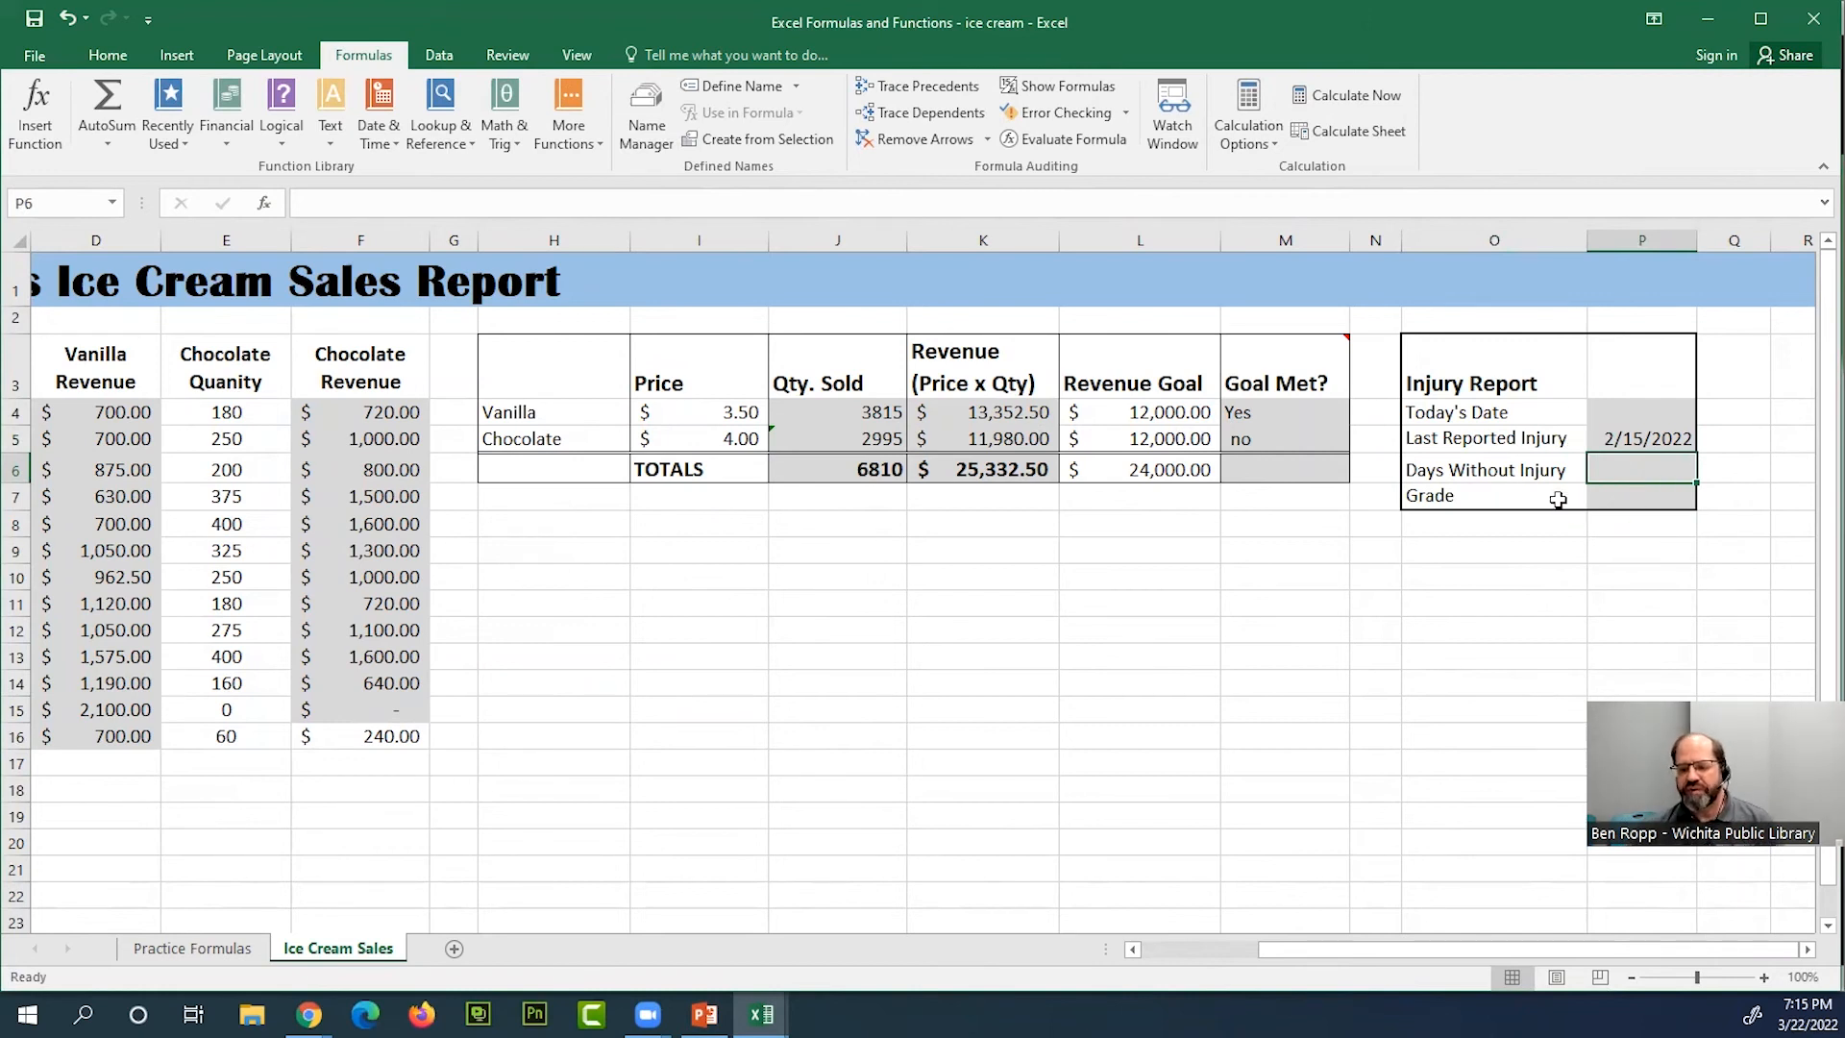
left_click(1662, 491)
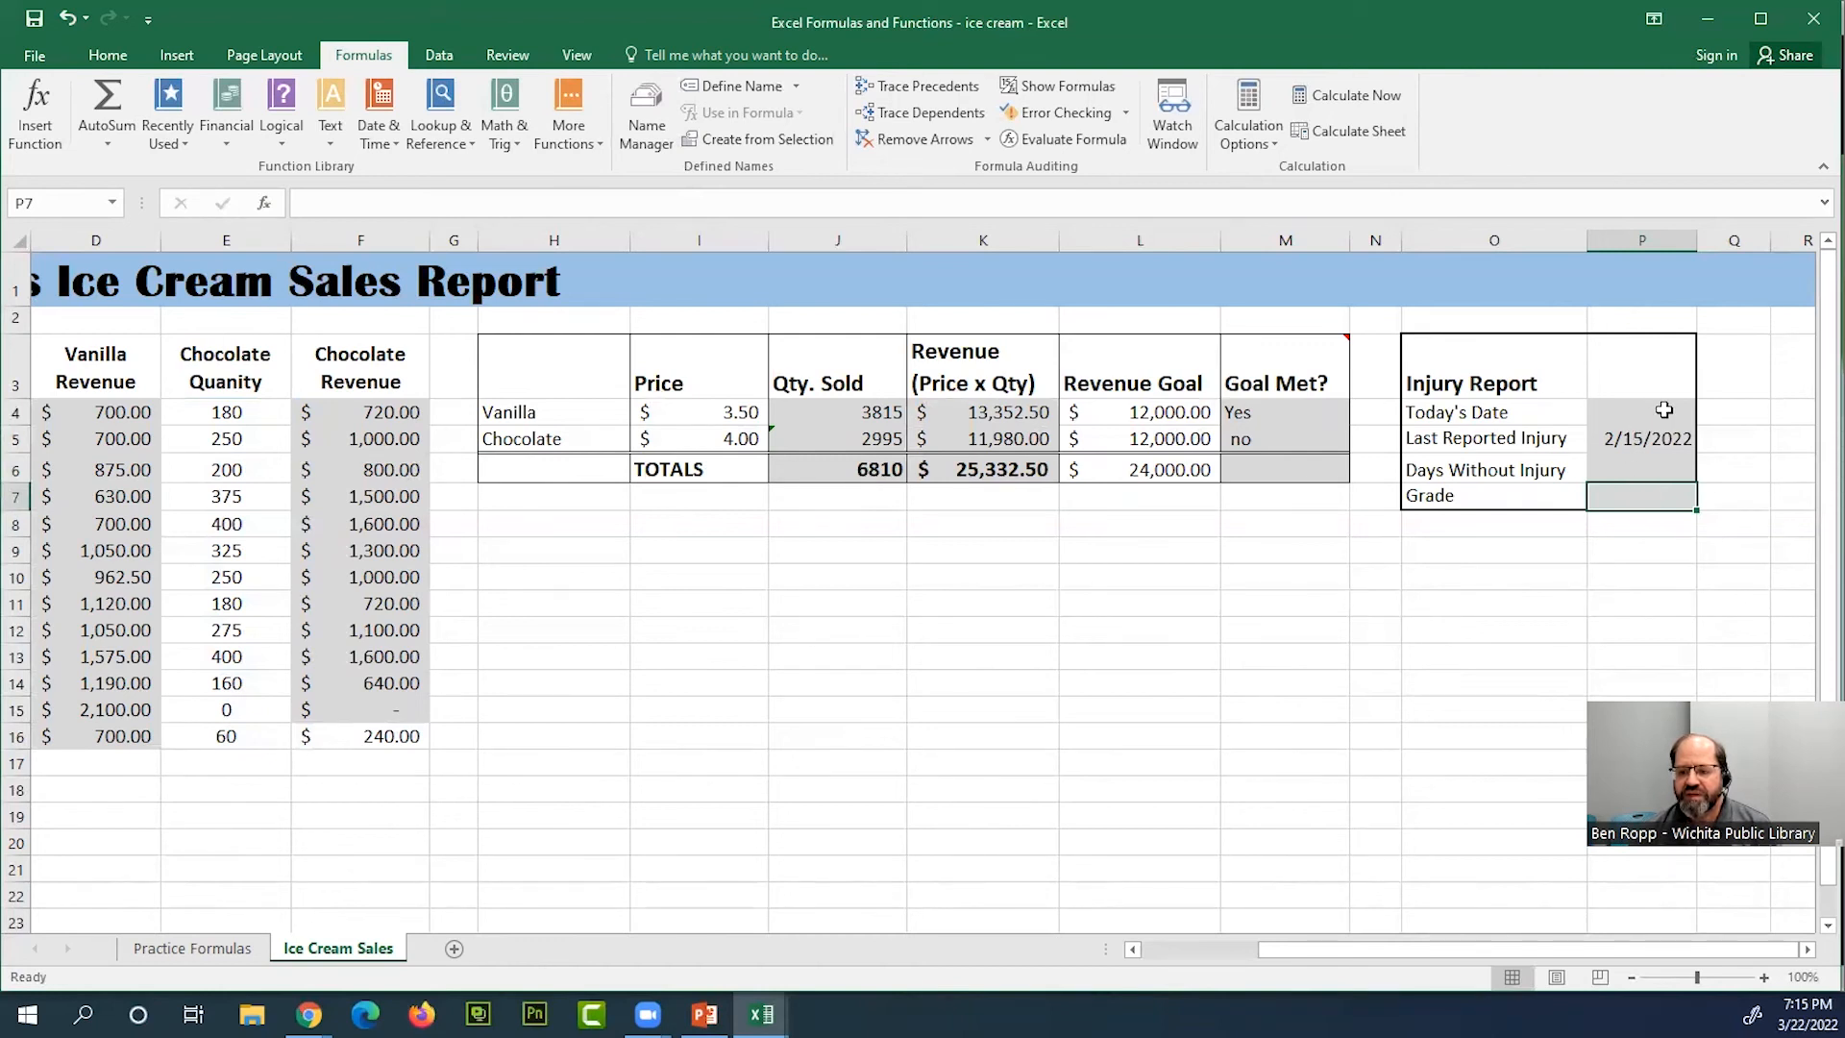
left_click(1504, 495)
left_click(1648, 495)
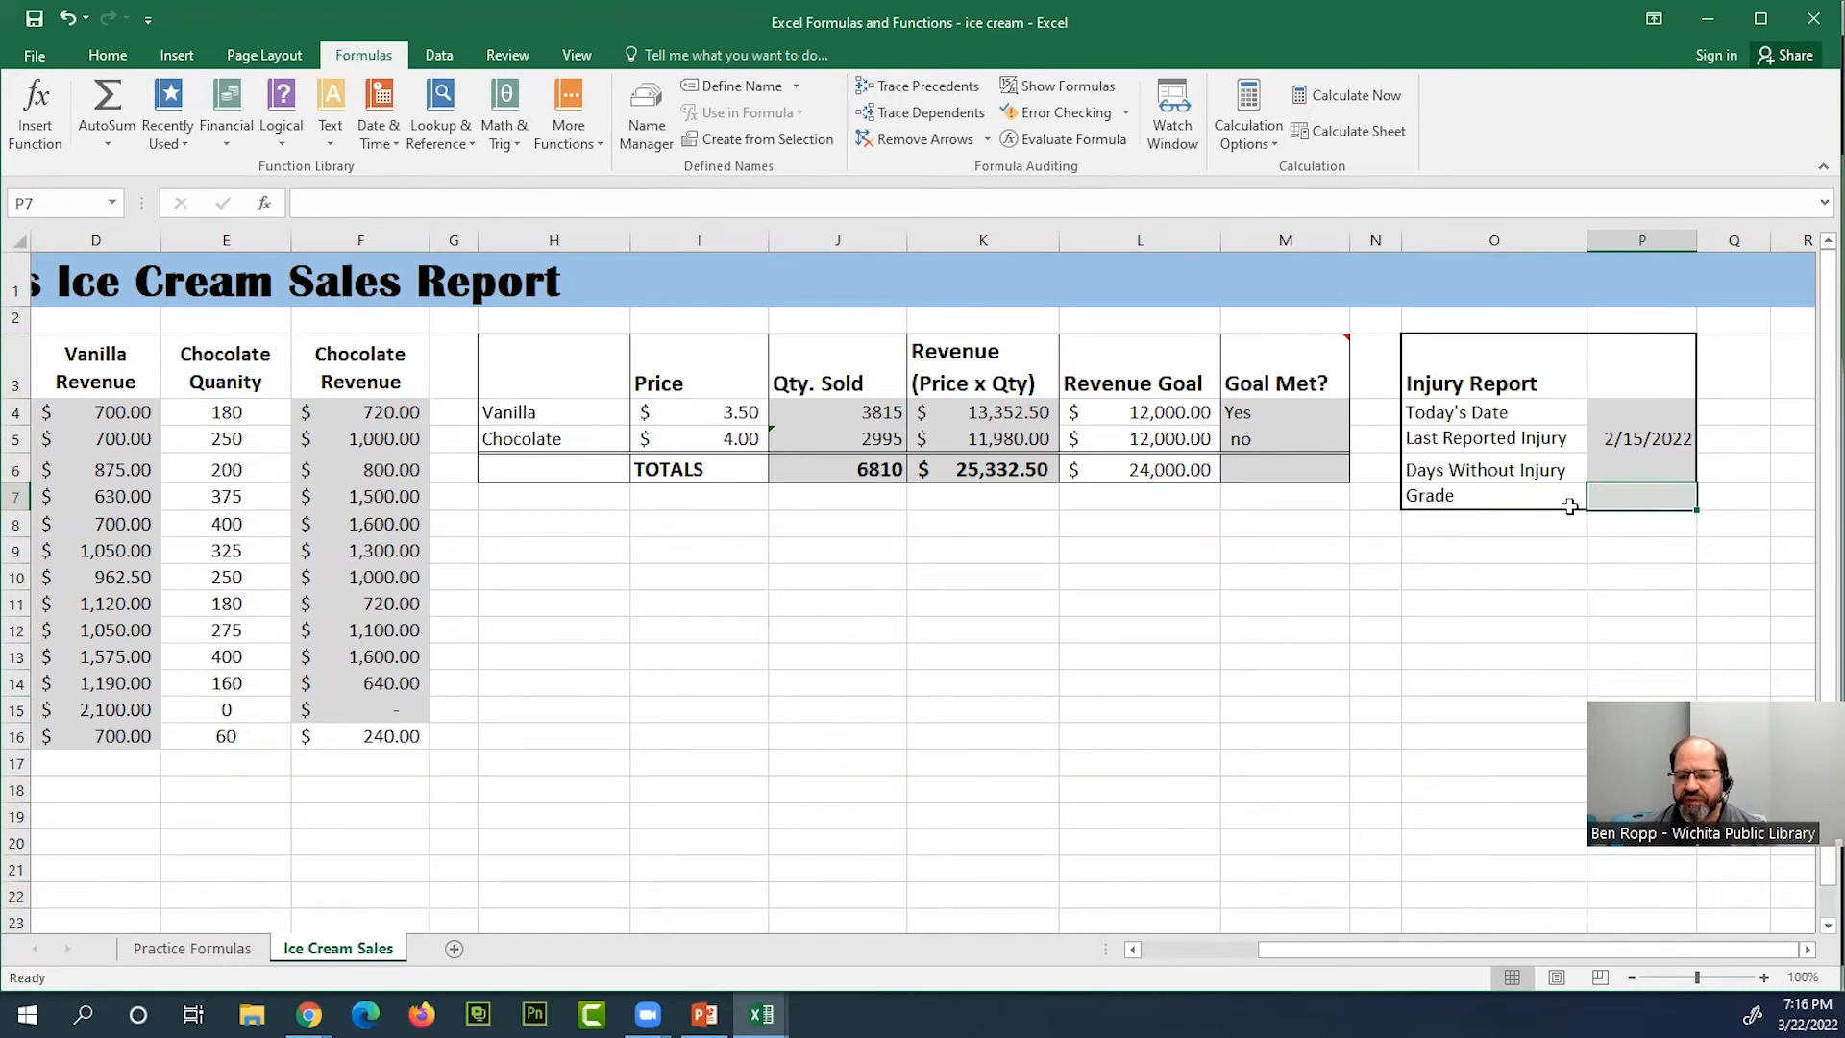
Search the function list for "today" from cell P4, read the TODAY description and leave without inserting it
left_click(1659, 412)
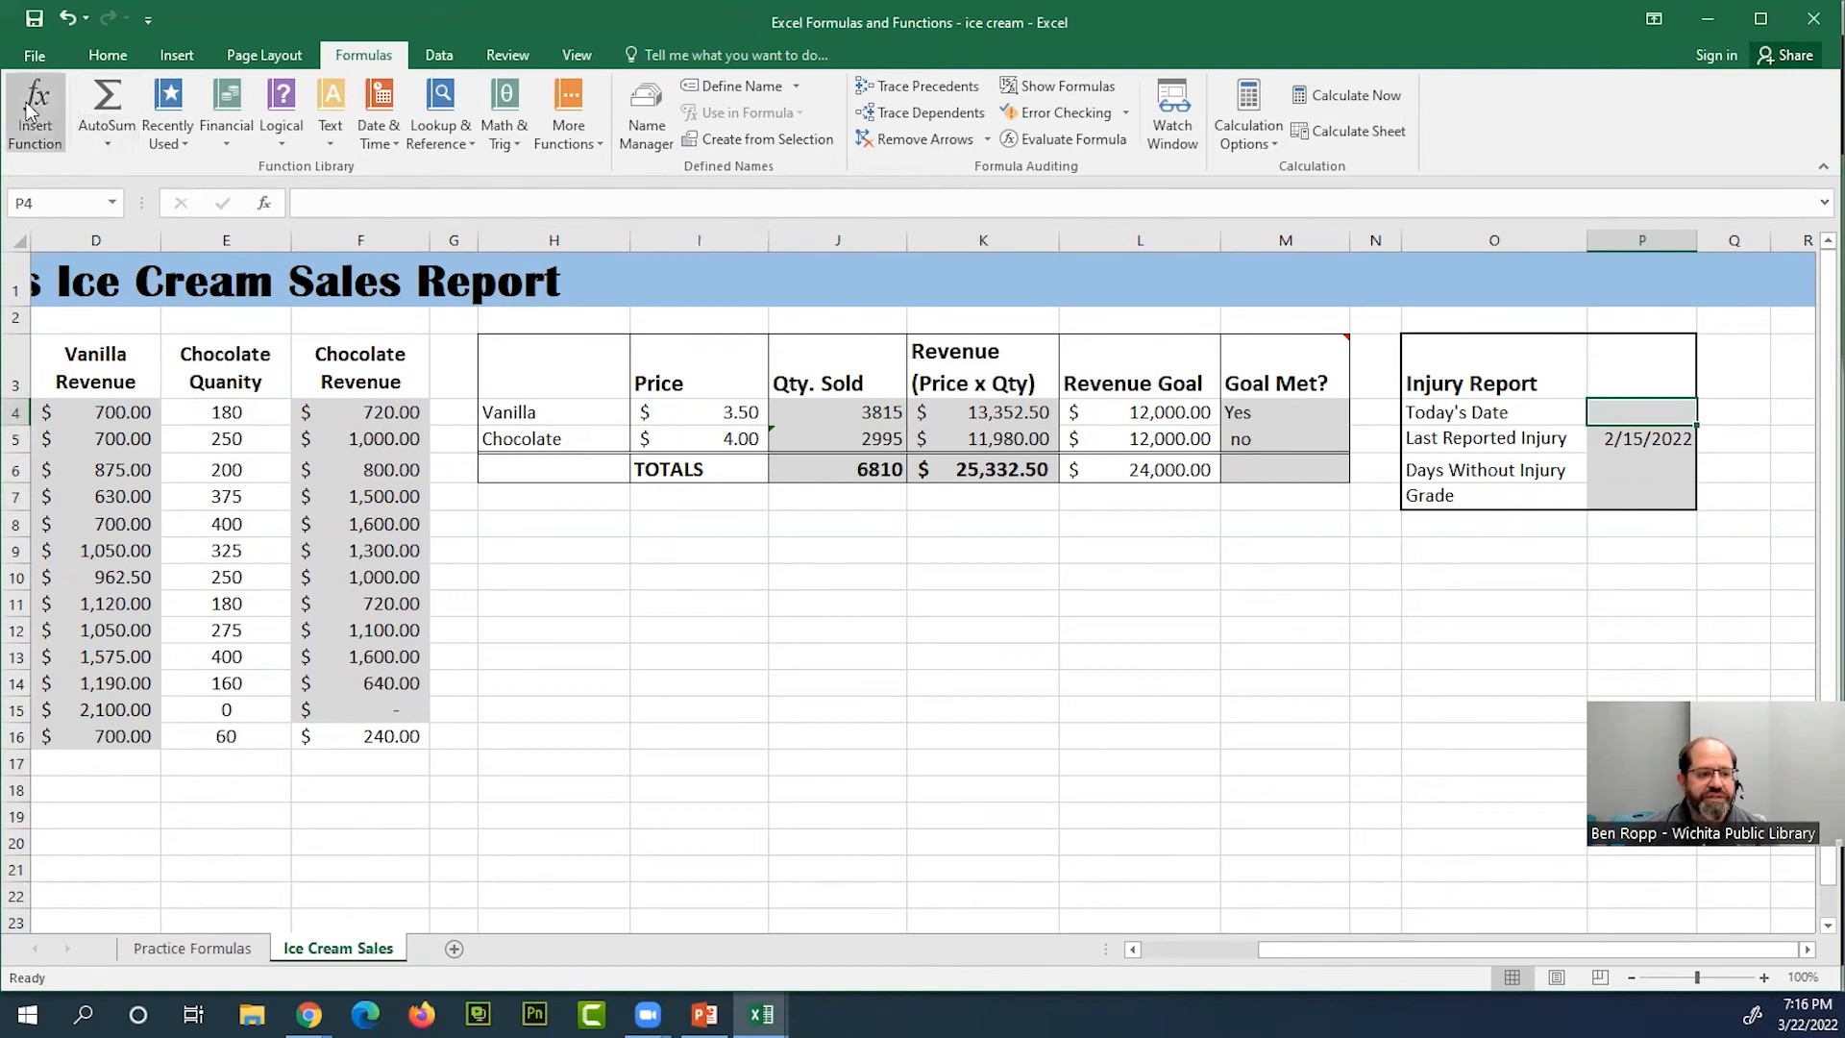
left_click(264, 204)
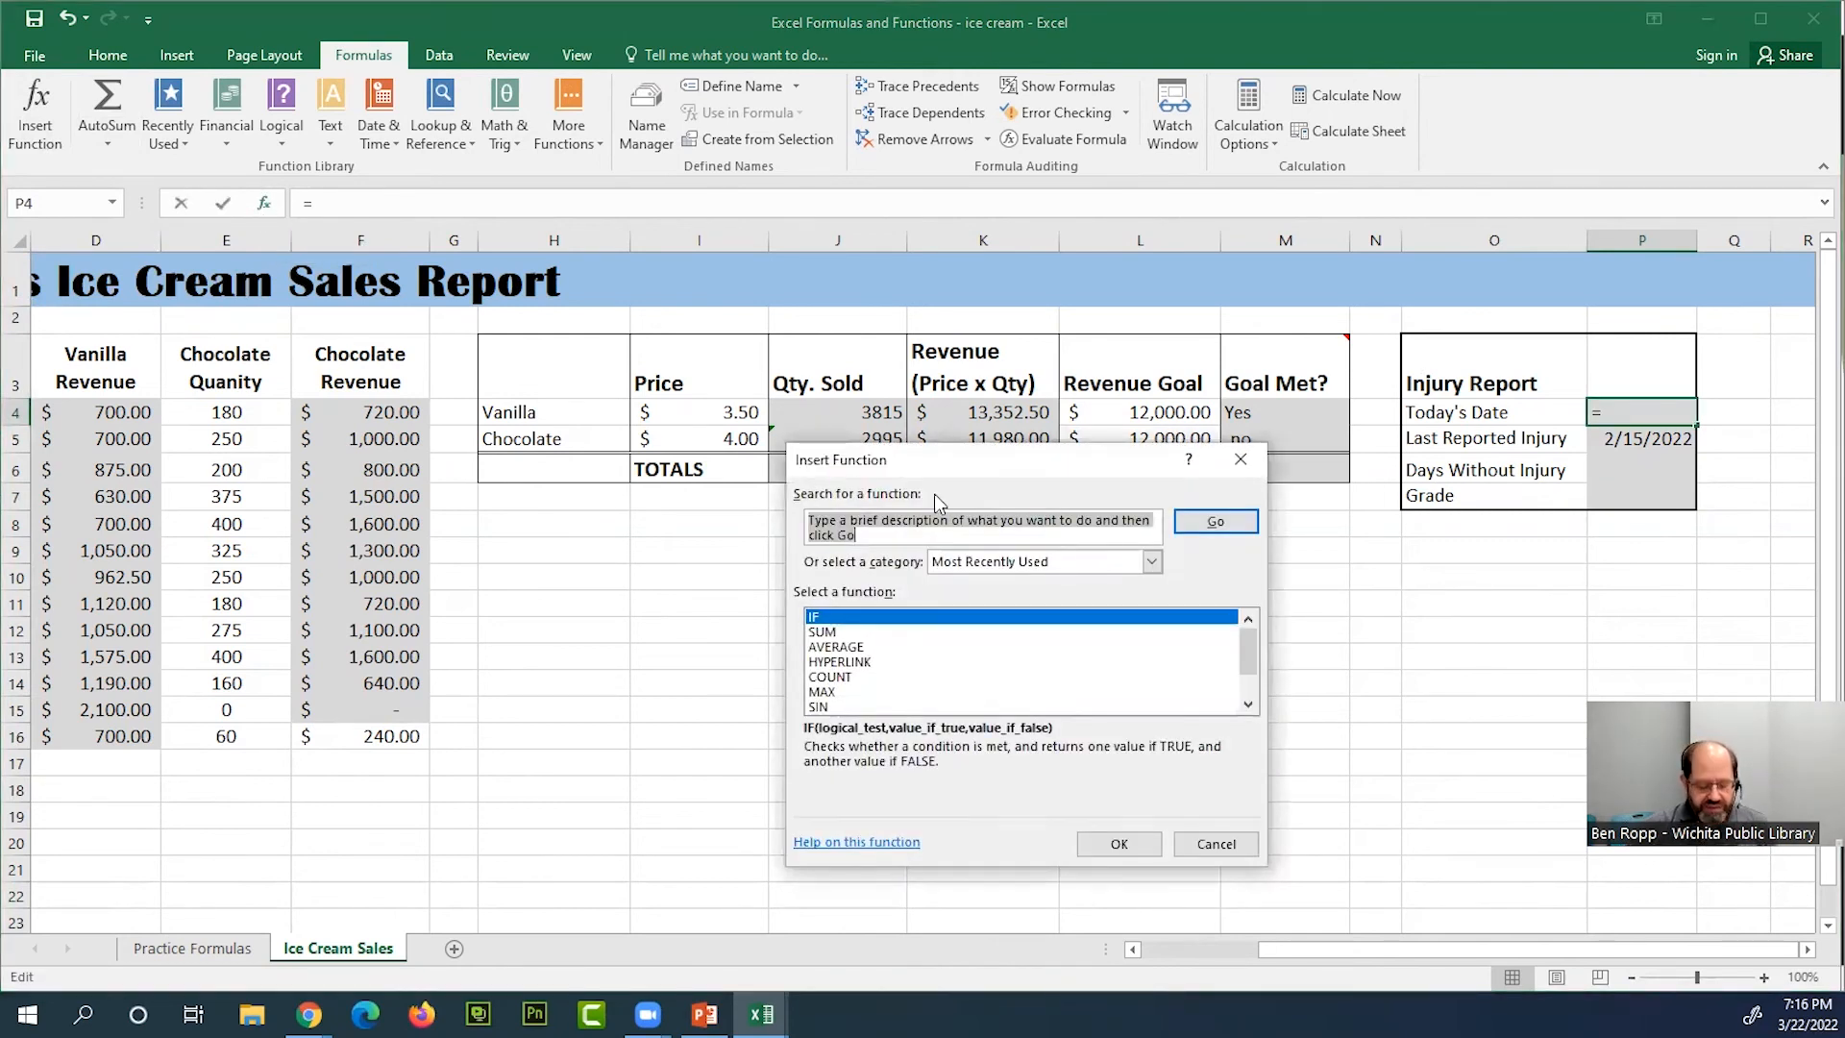
type("t")
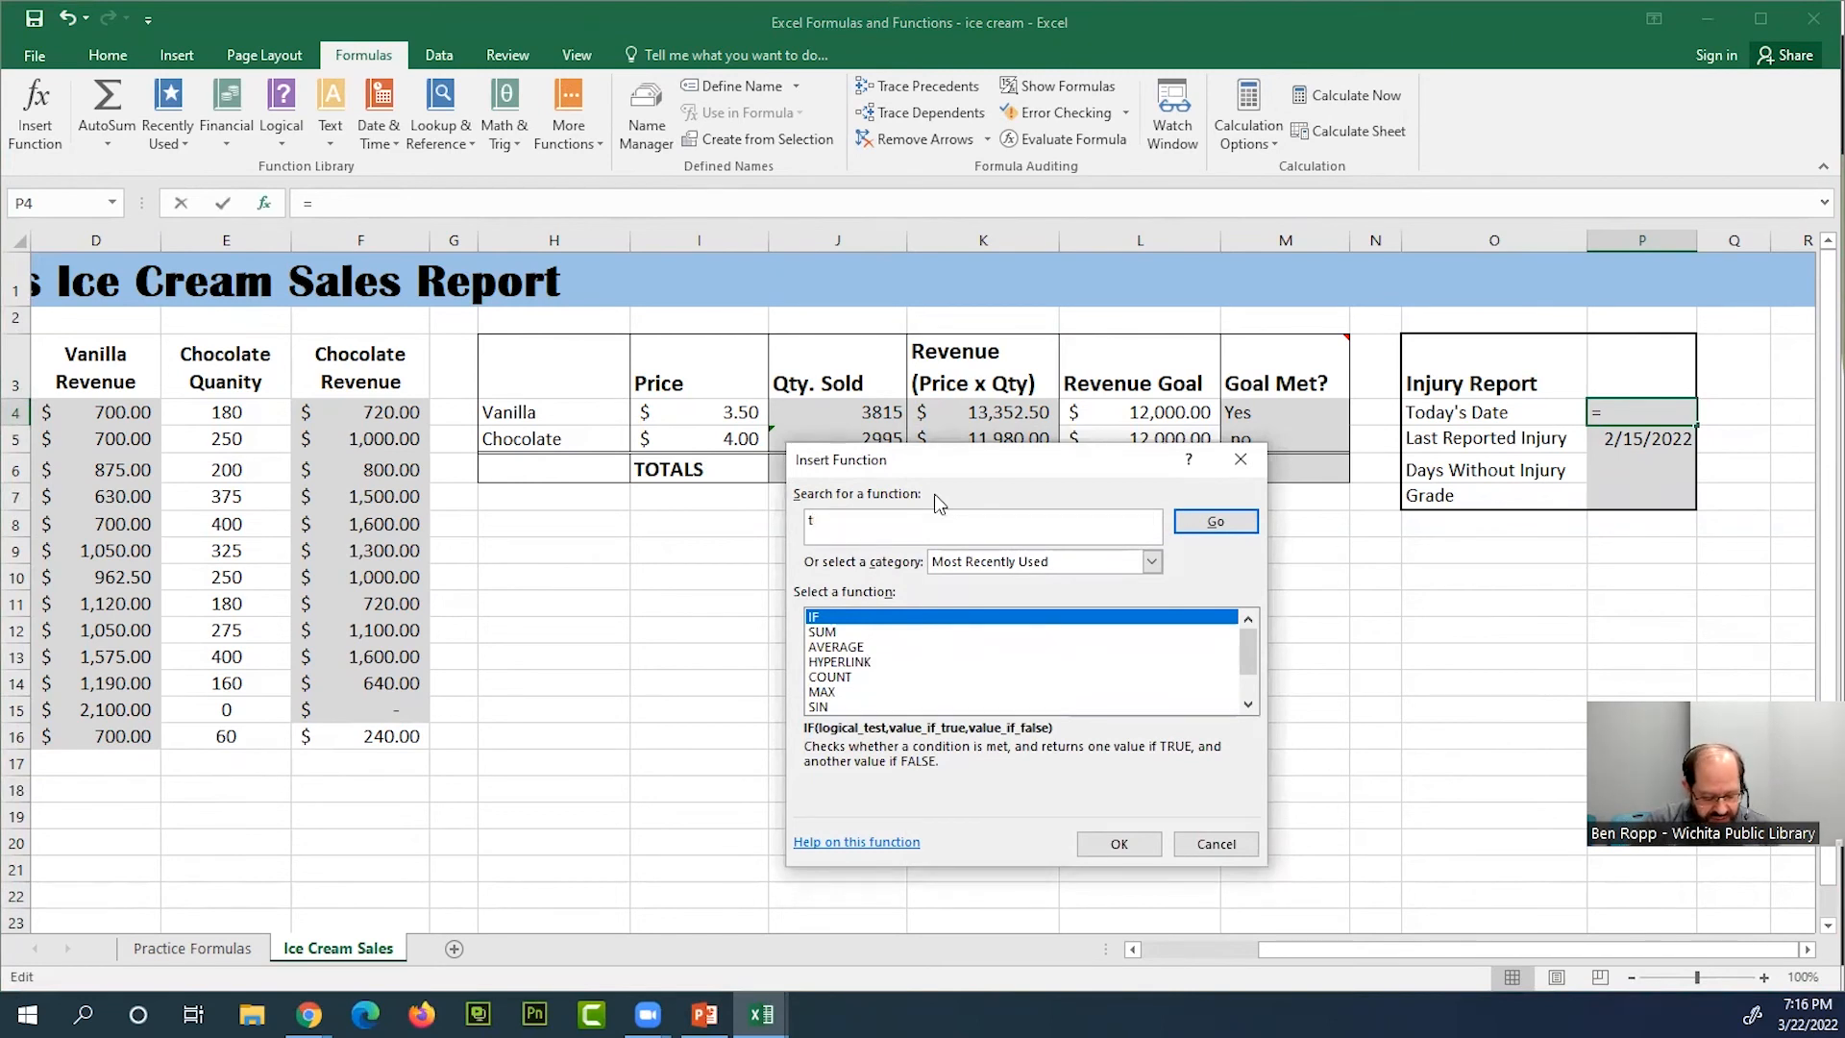
type("oday")
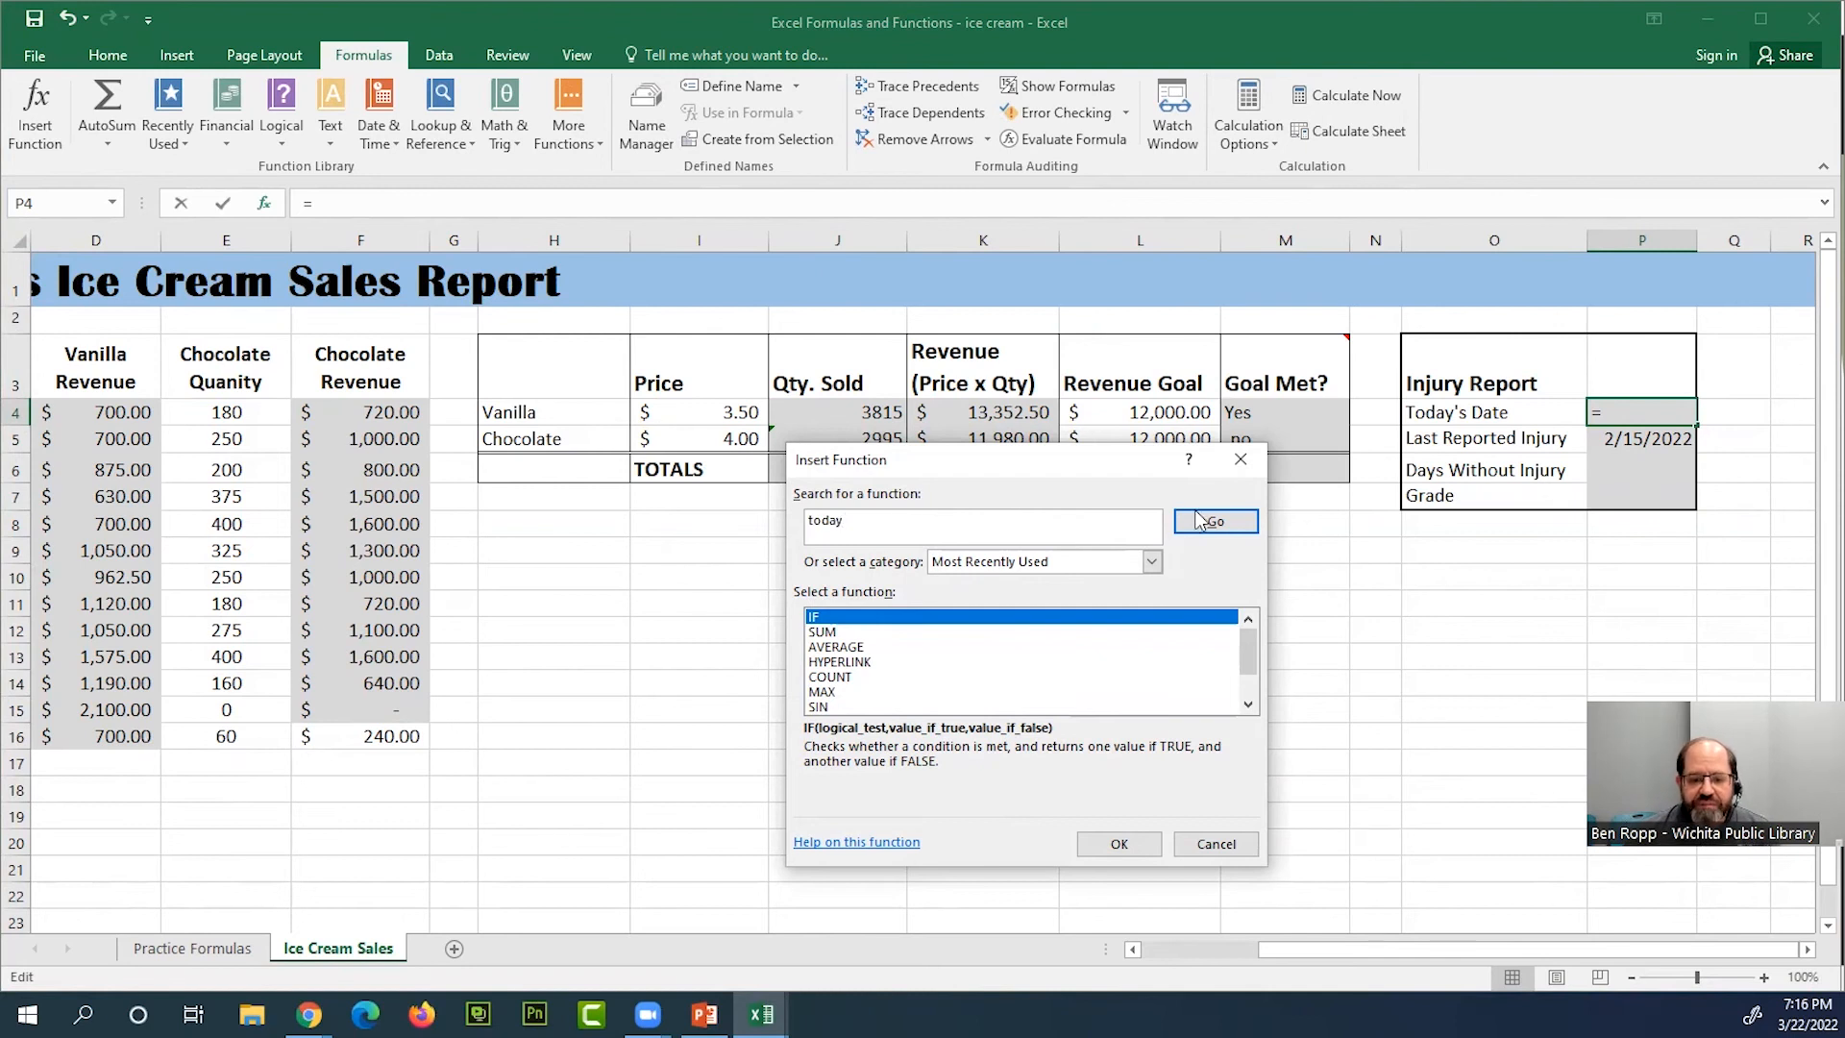
left_click(1243, 526)
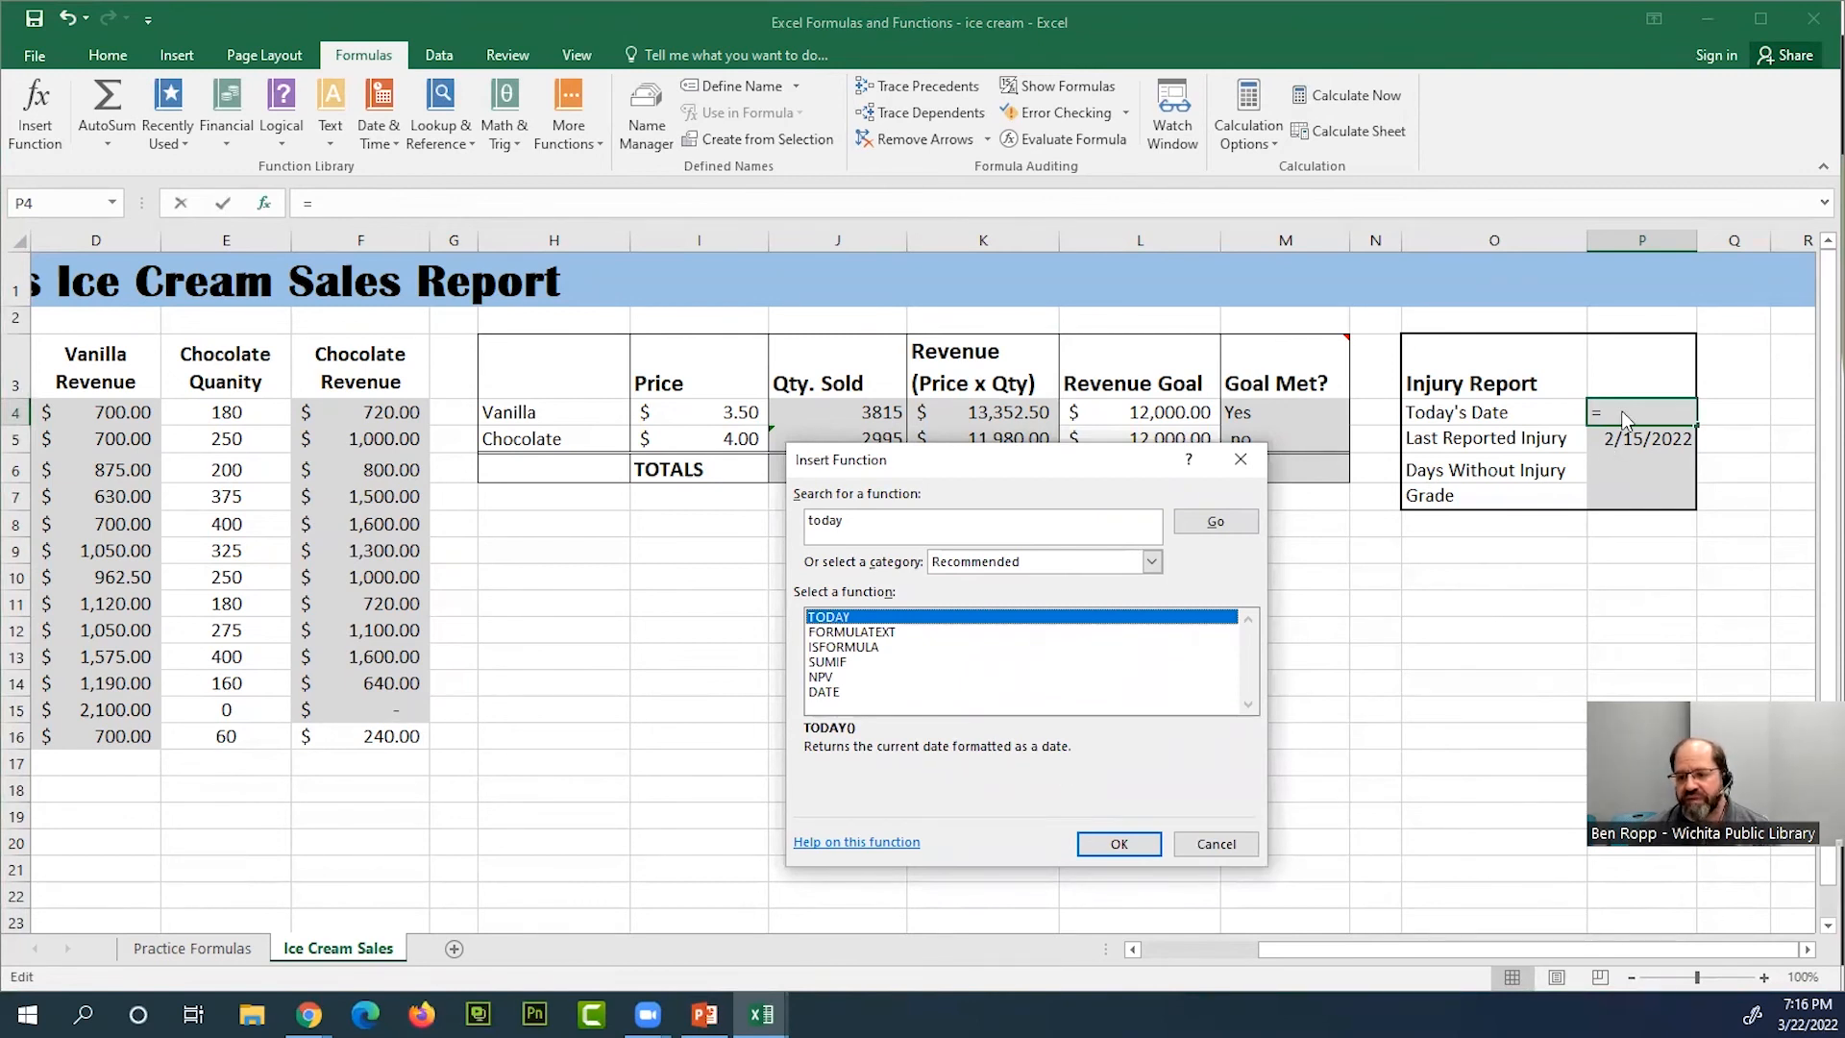
left_click(1214, 845)
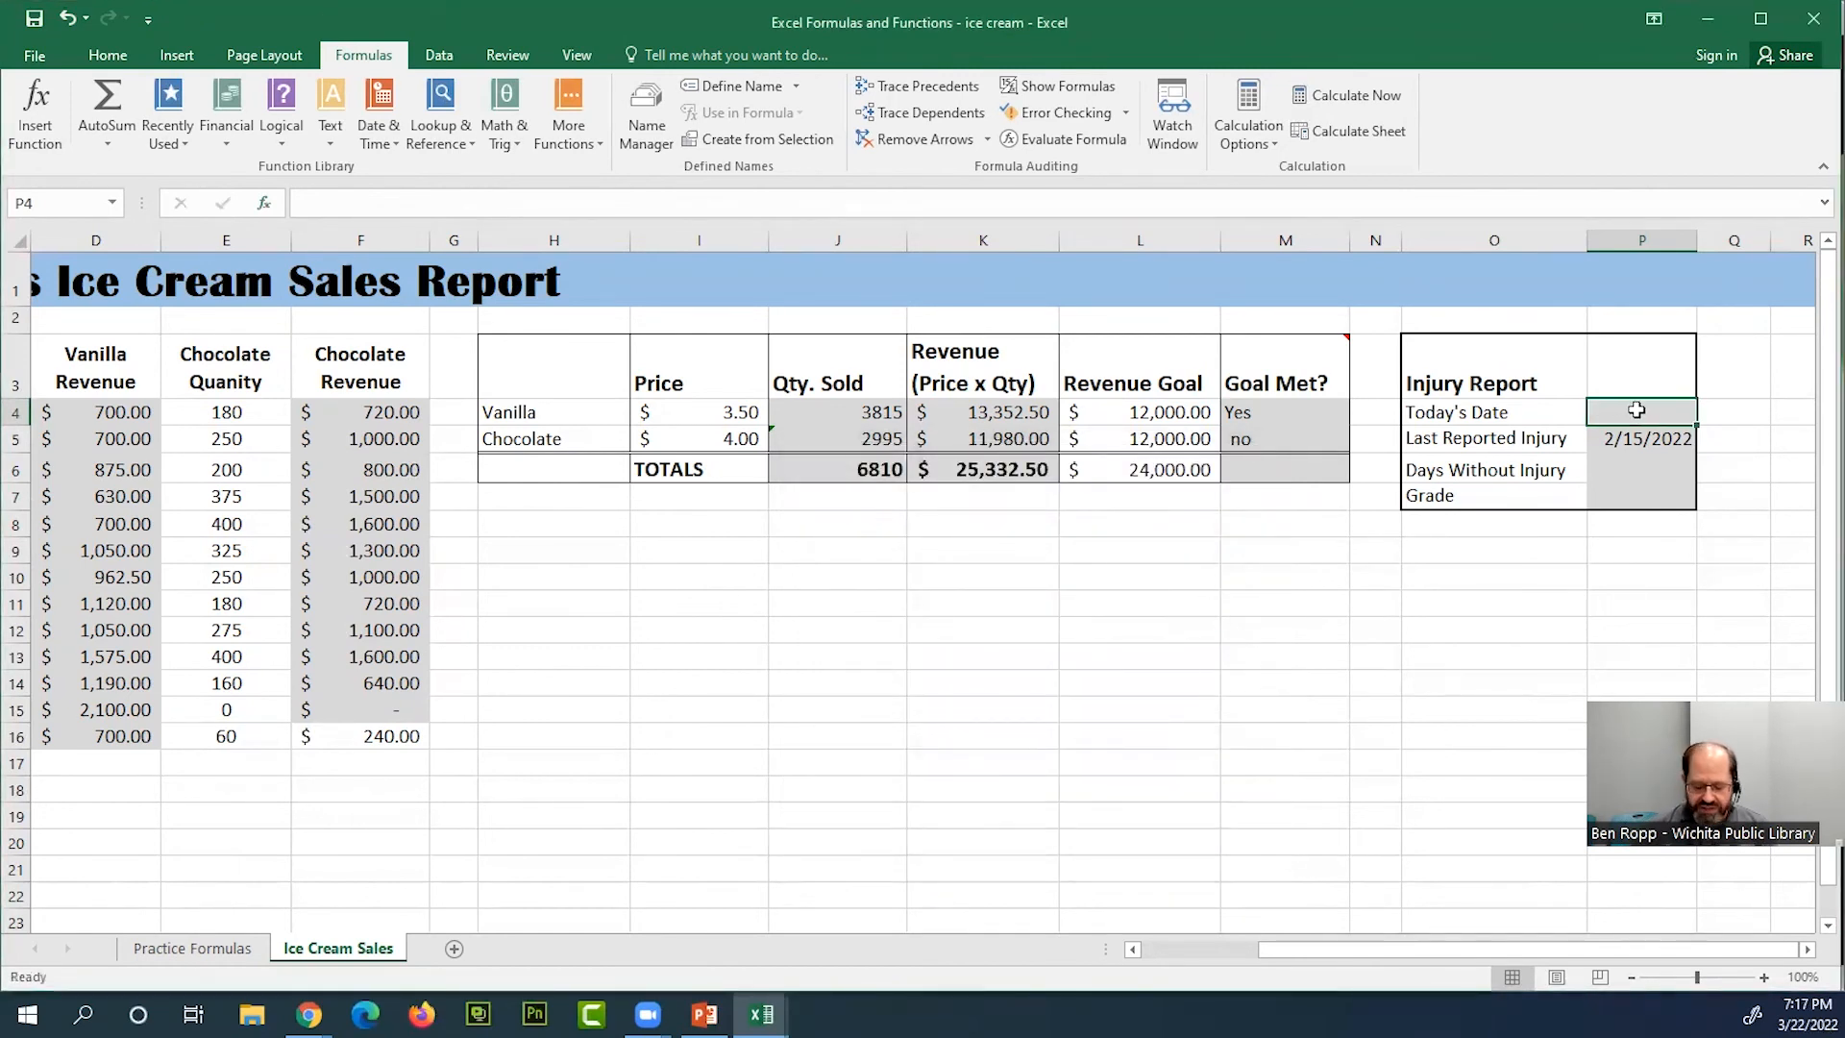
Enter =TODAY() in the Injury Report's Today's Date cell P4 and check the formula
type("=")
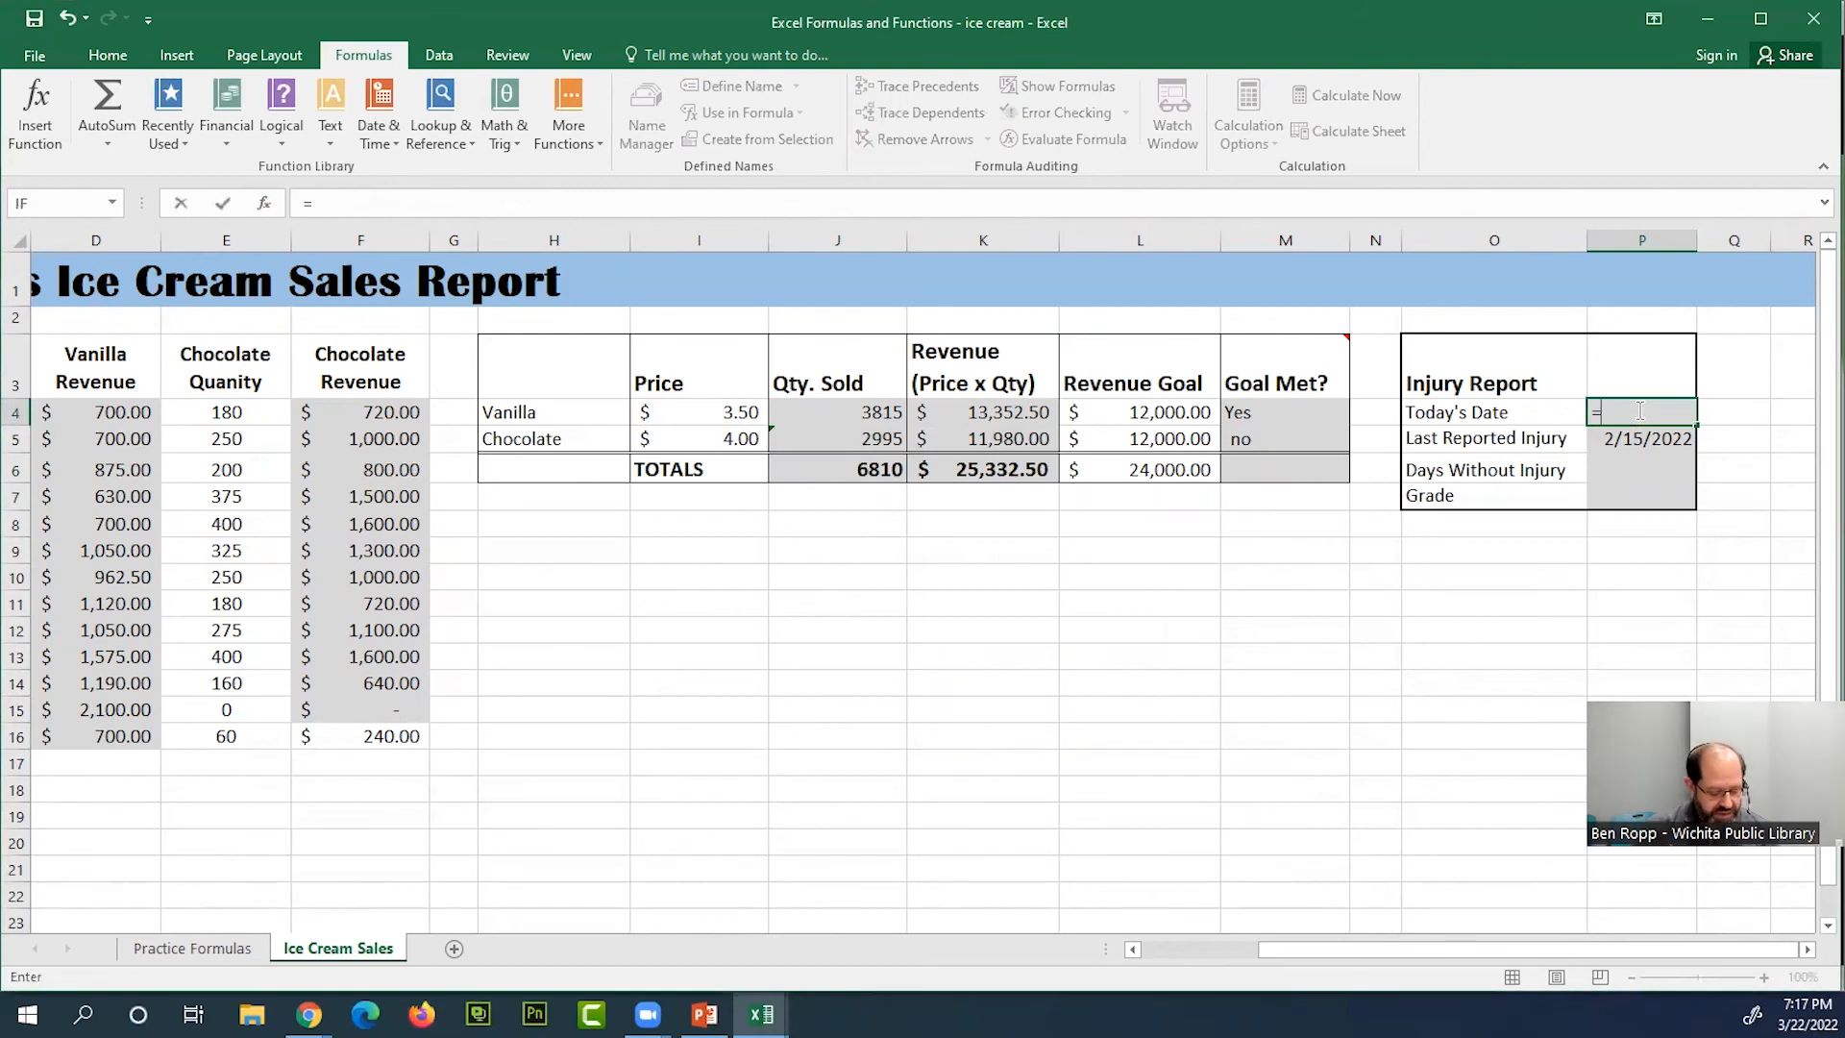
type("YODA")
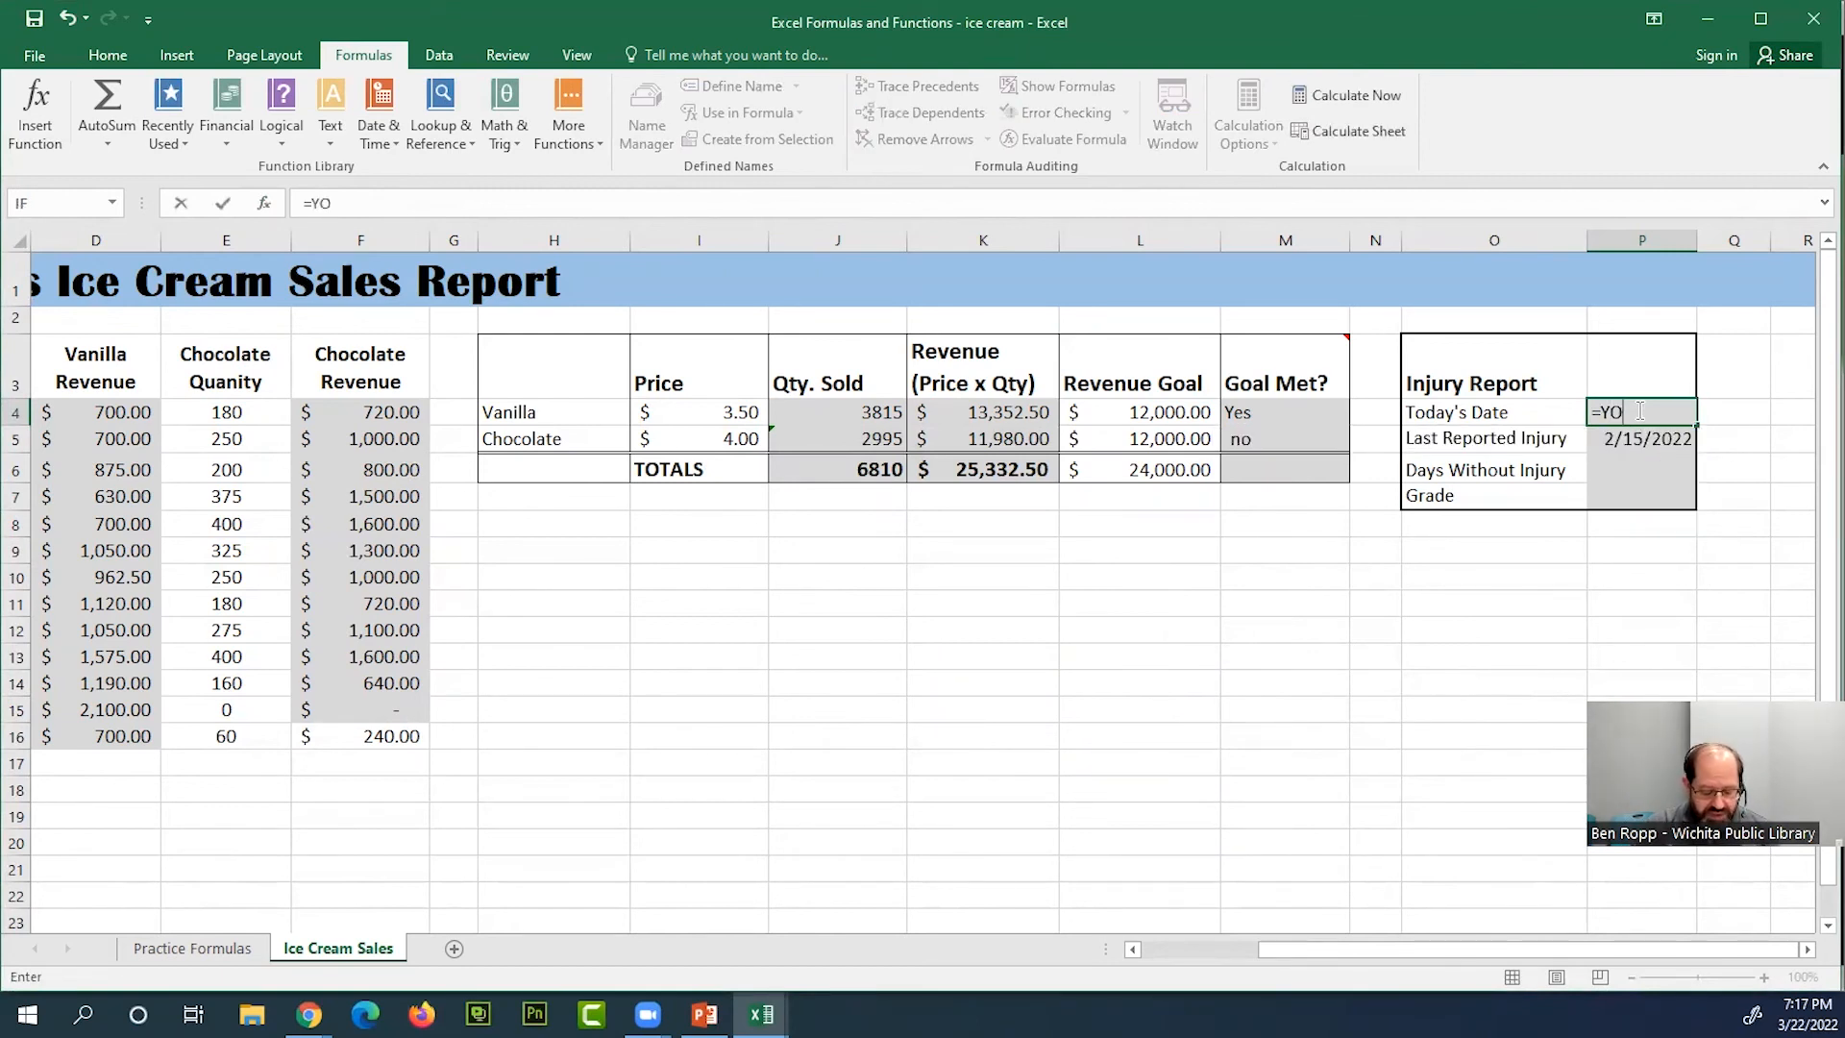
key("BackSpace")
key("BackSpace")
key("BackSpace")
key("BackSpace")
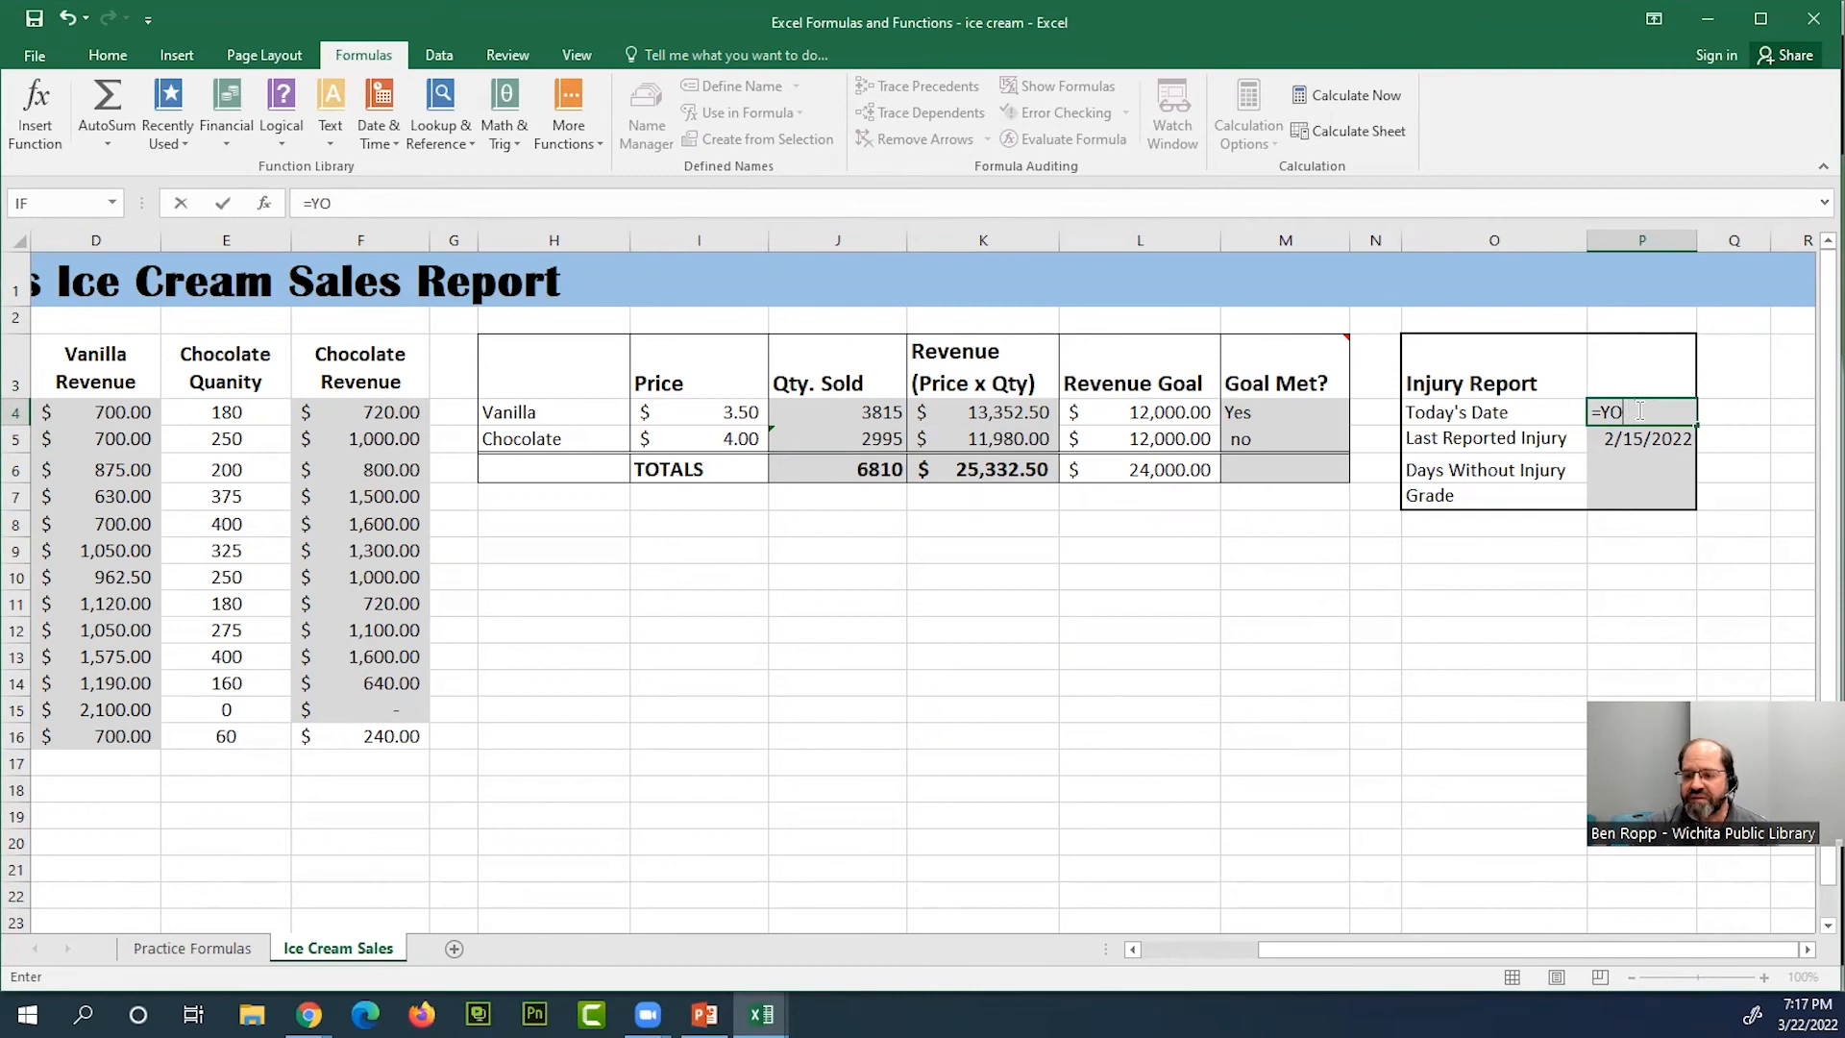
type("TODAY")
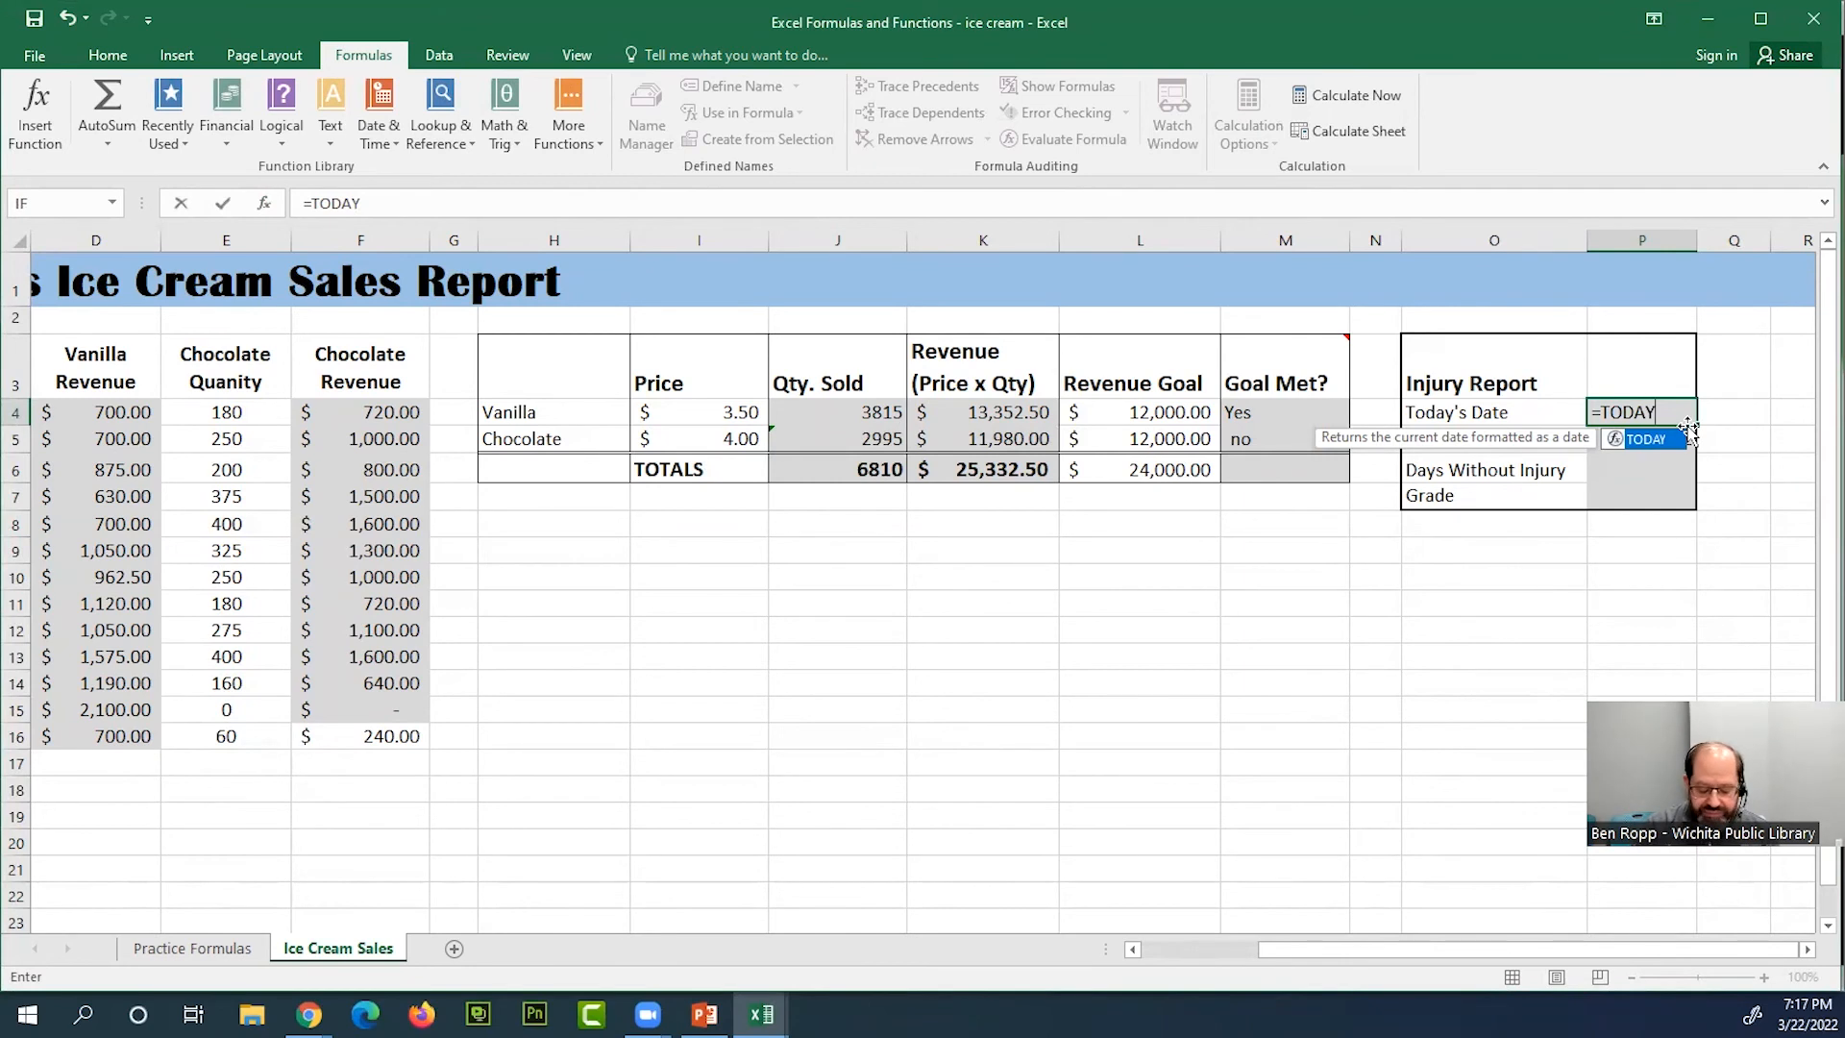
type("()")
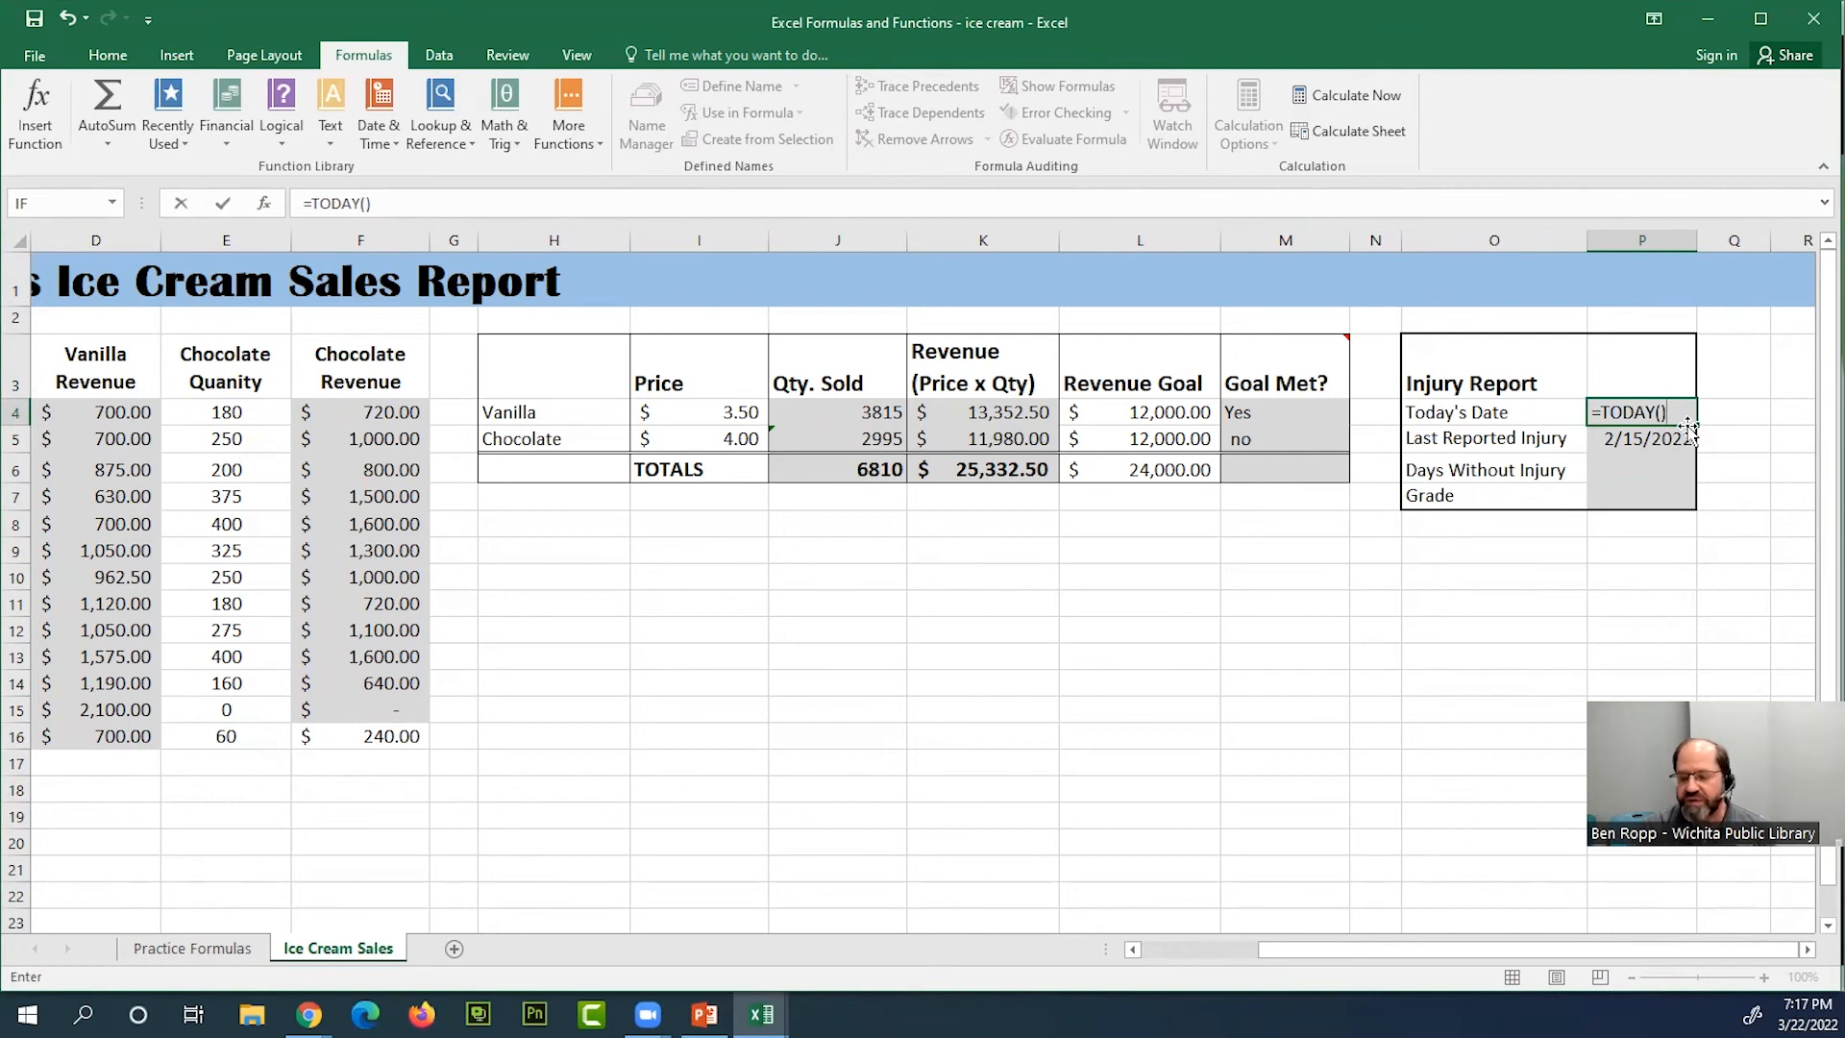
key("Return")
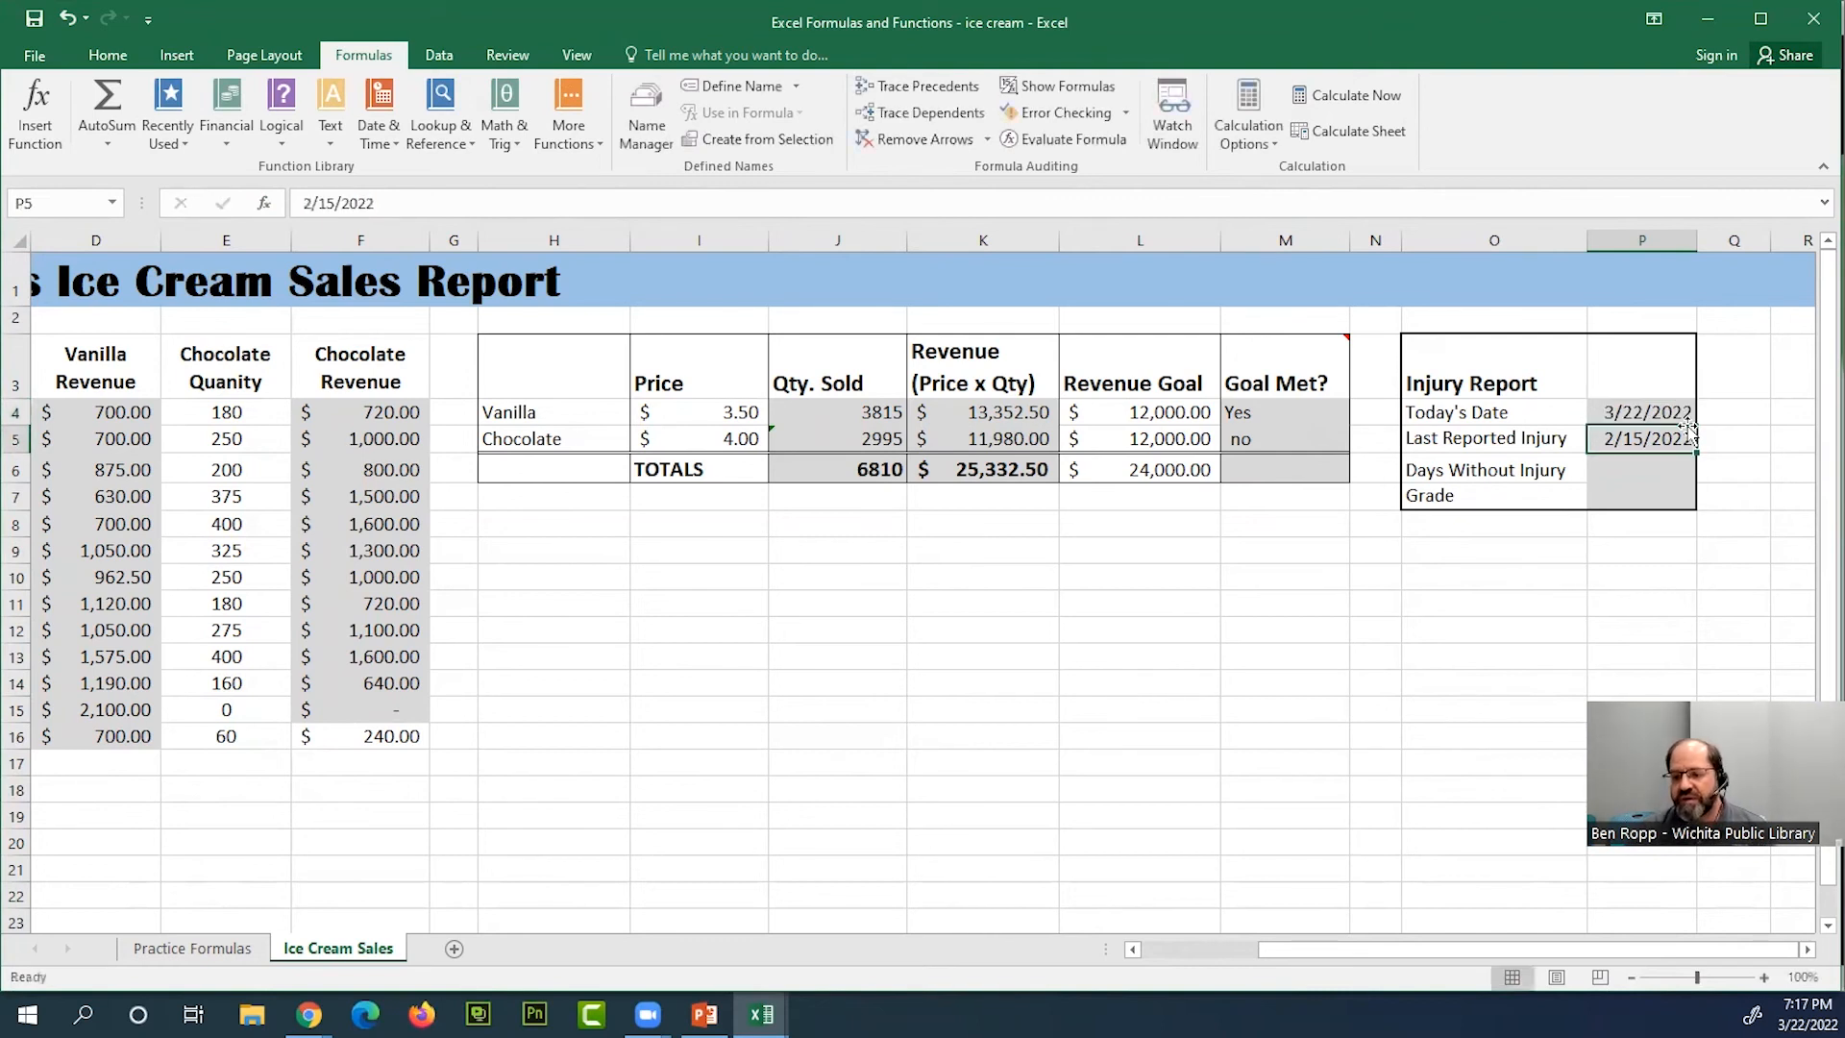
left_click(1668, 414)
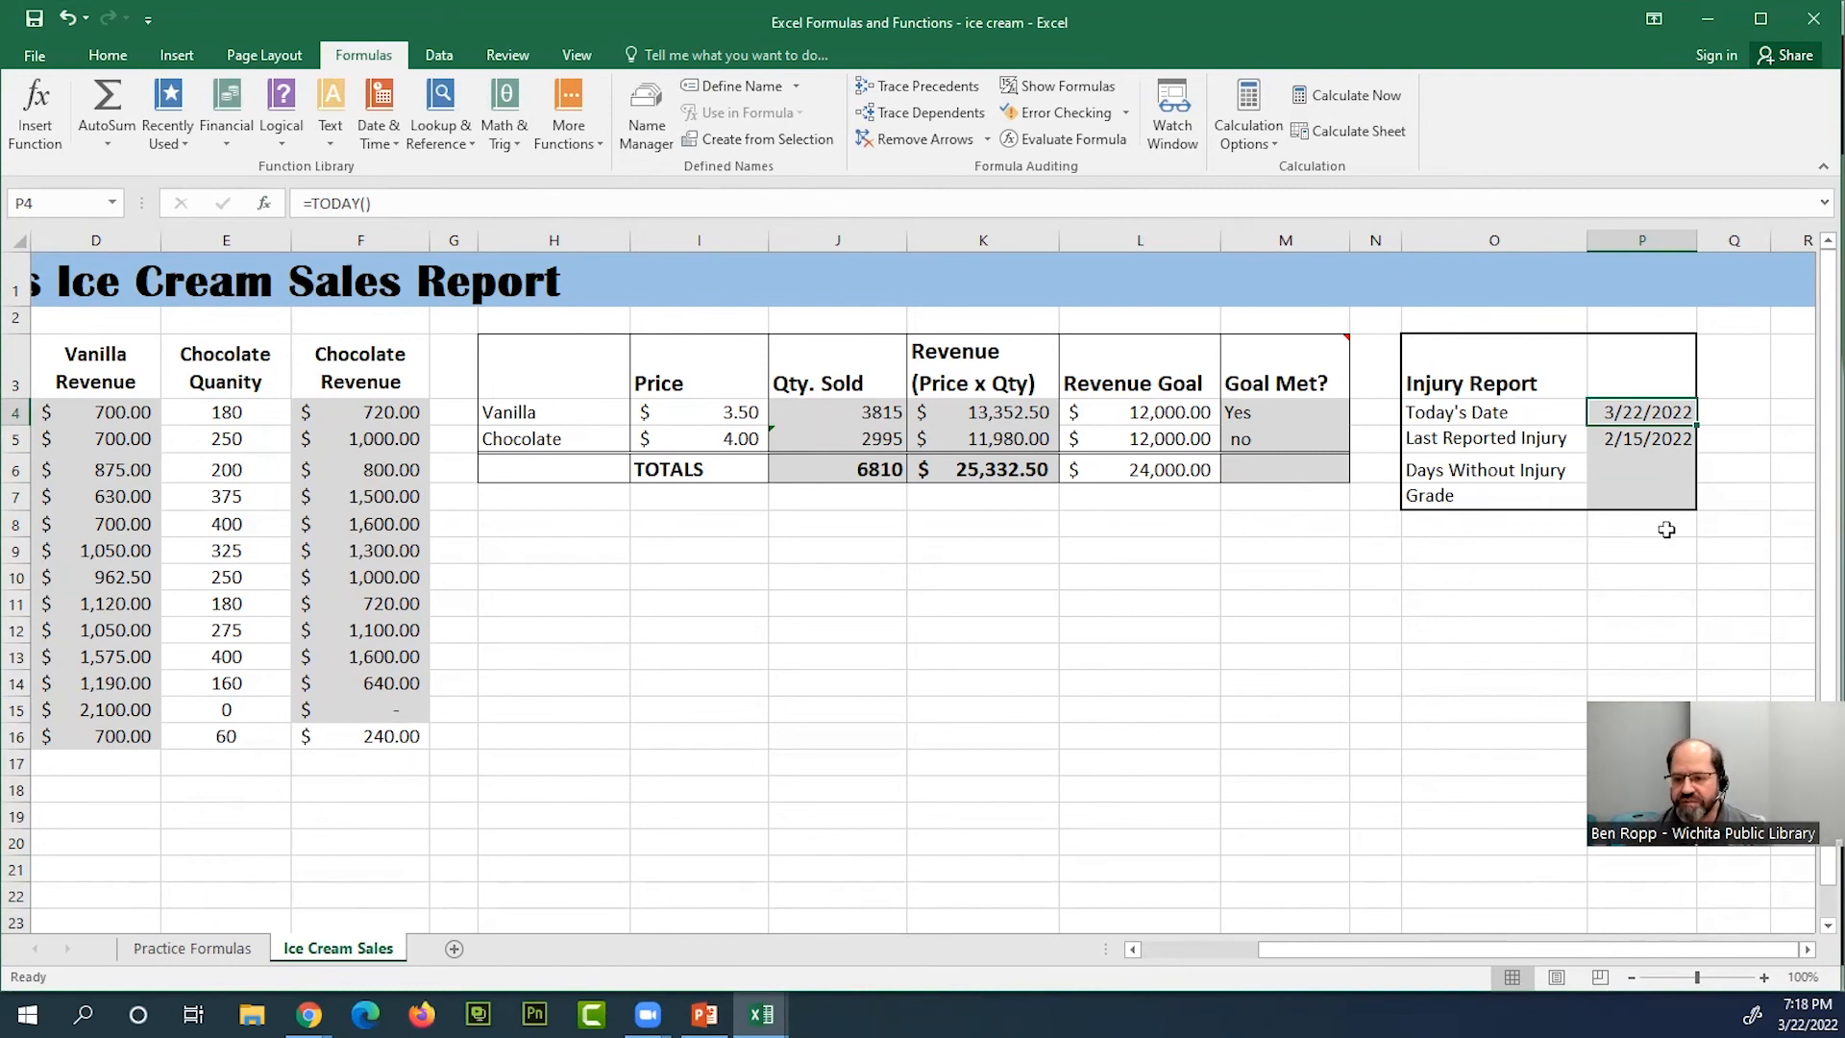
Enter the formula =P4-P5 in the Injury Report's Days Without Injury cell P6, then select the Last Reported Injury date
left_click(1641, 468)
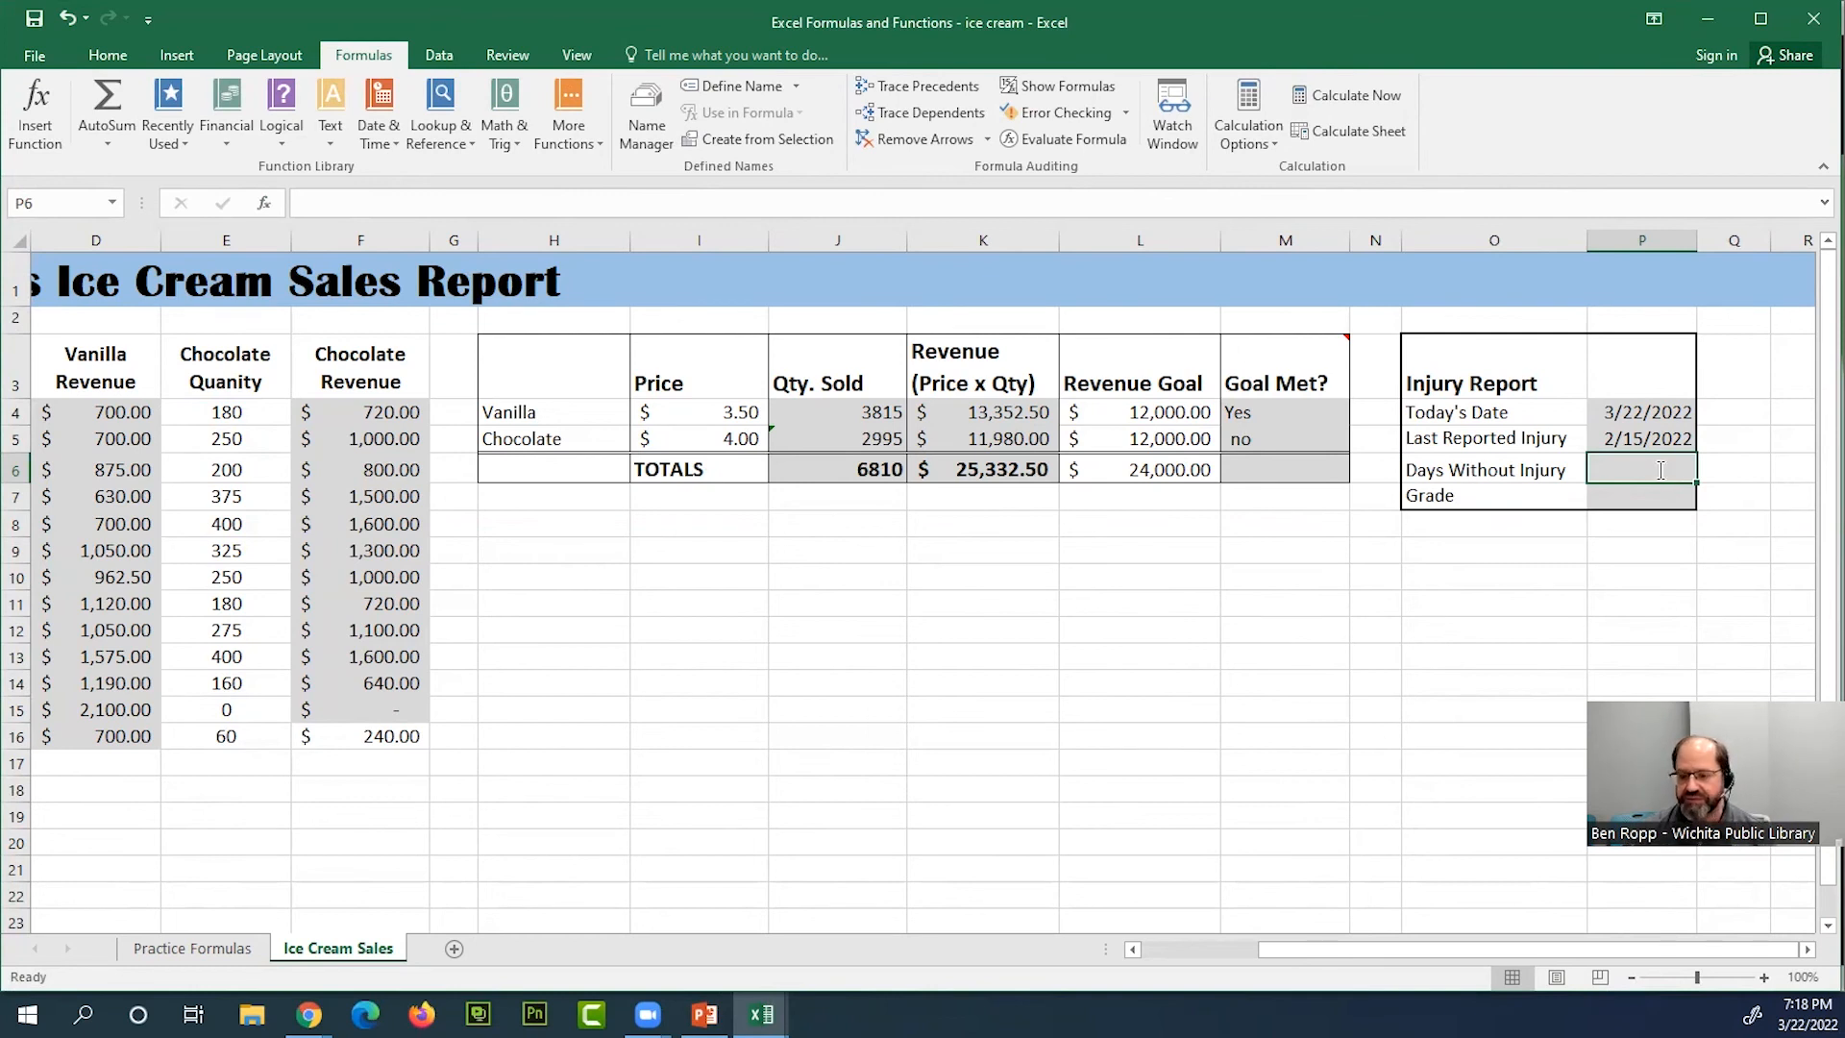
type("=")
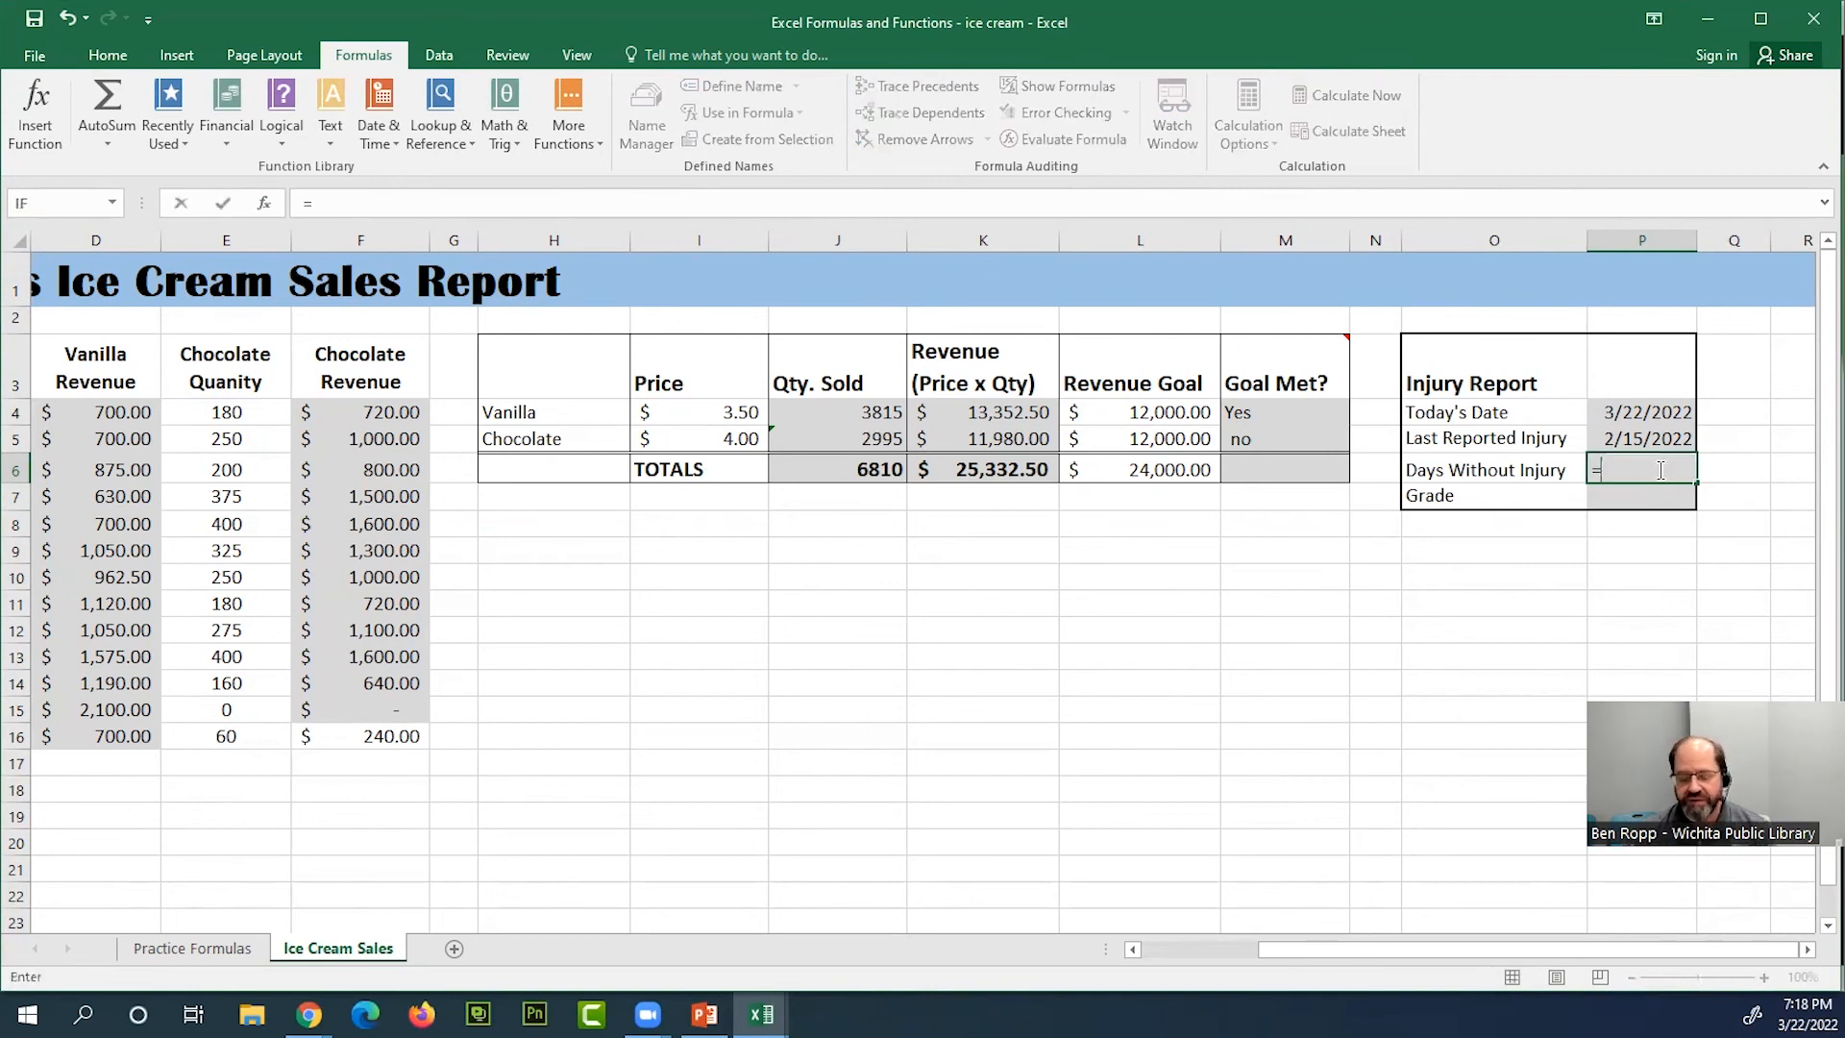
left_click(1661, 415)
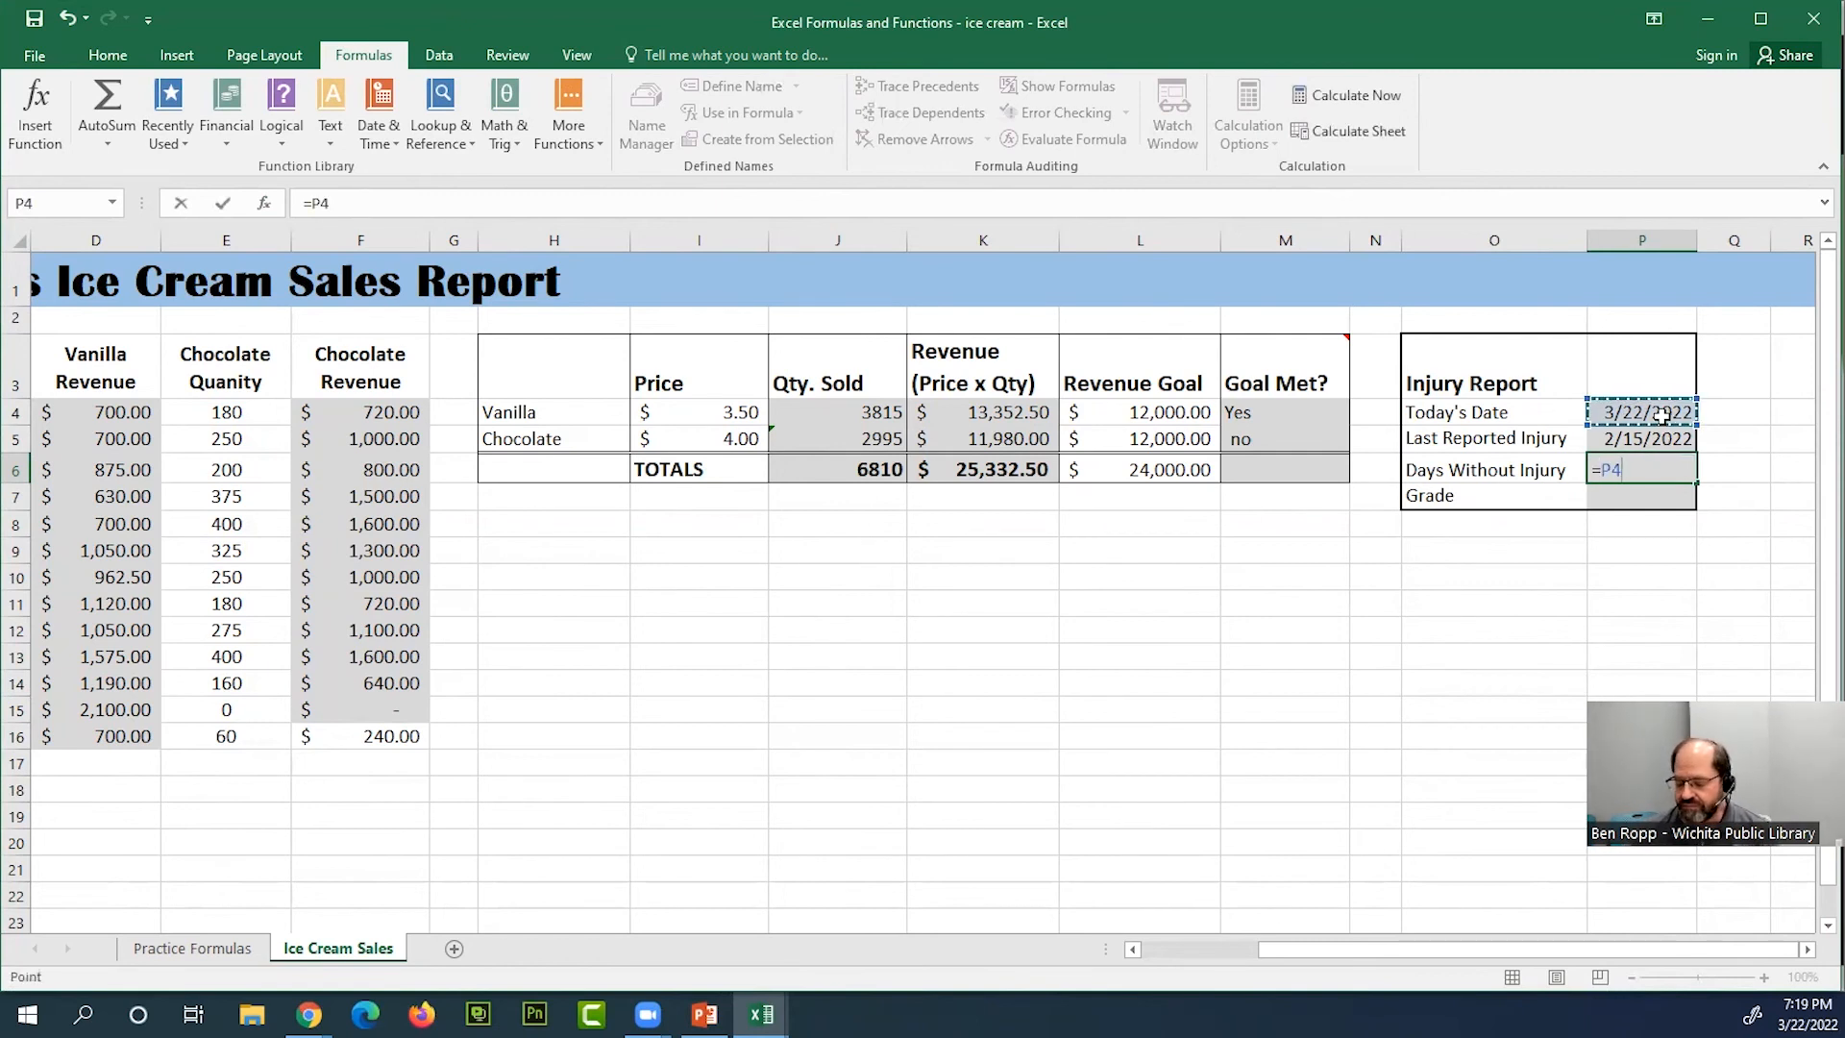
type("-")
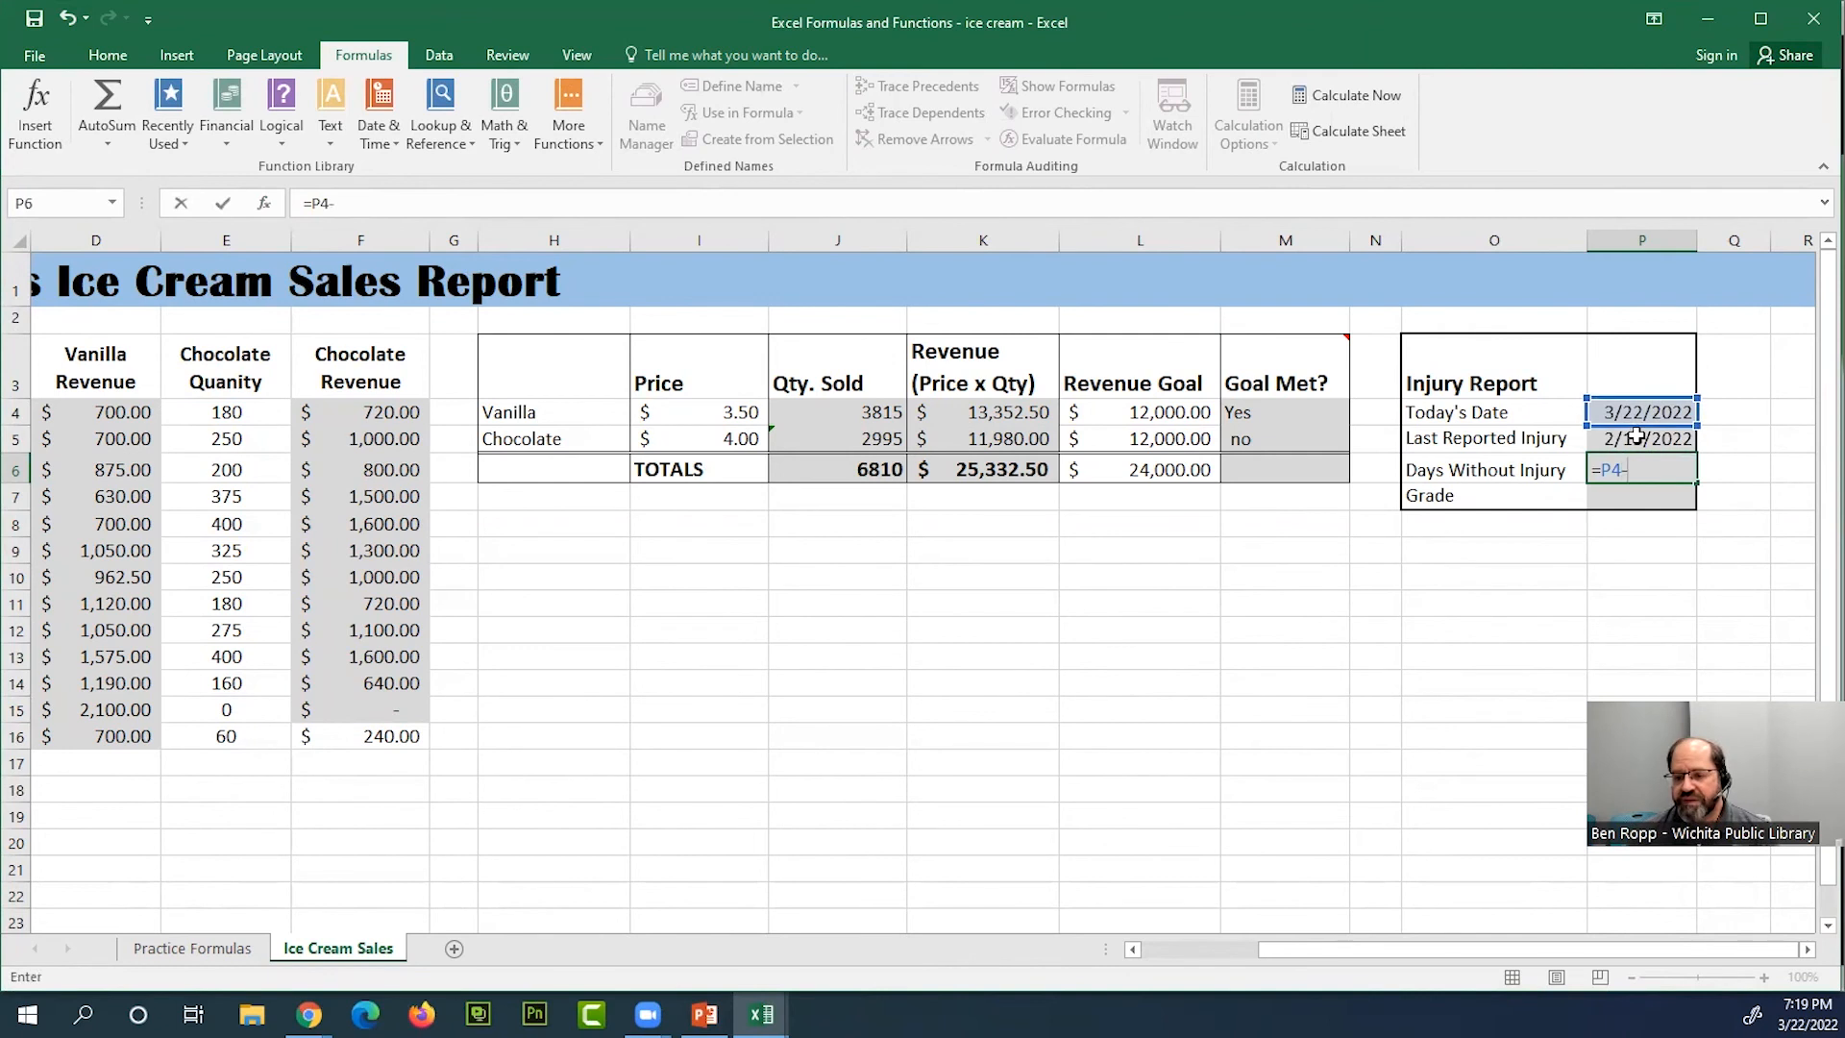
left_click(1635, 437)
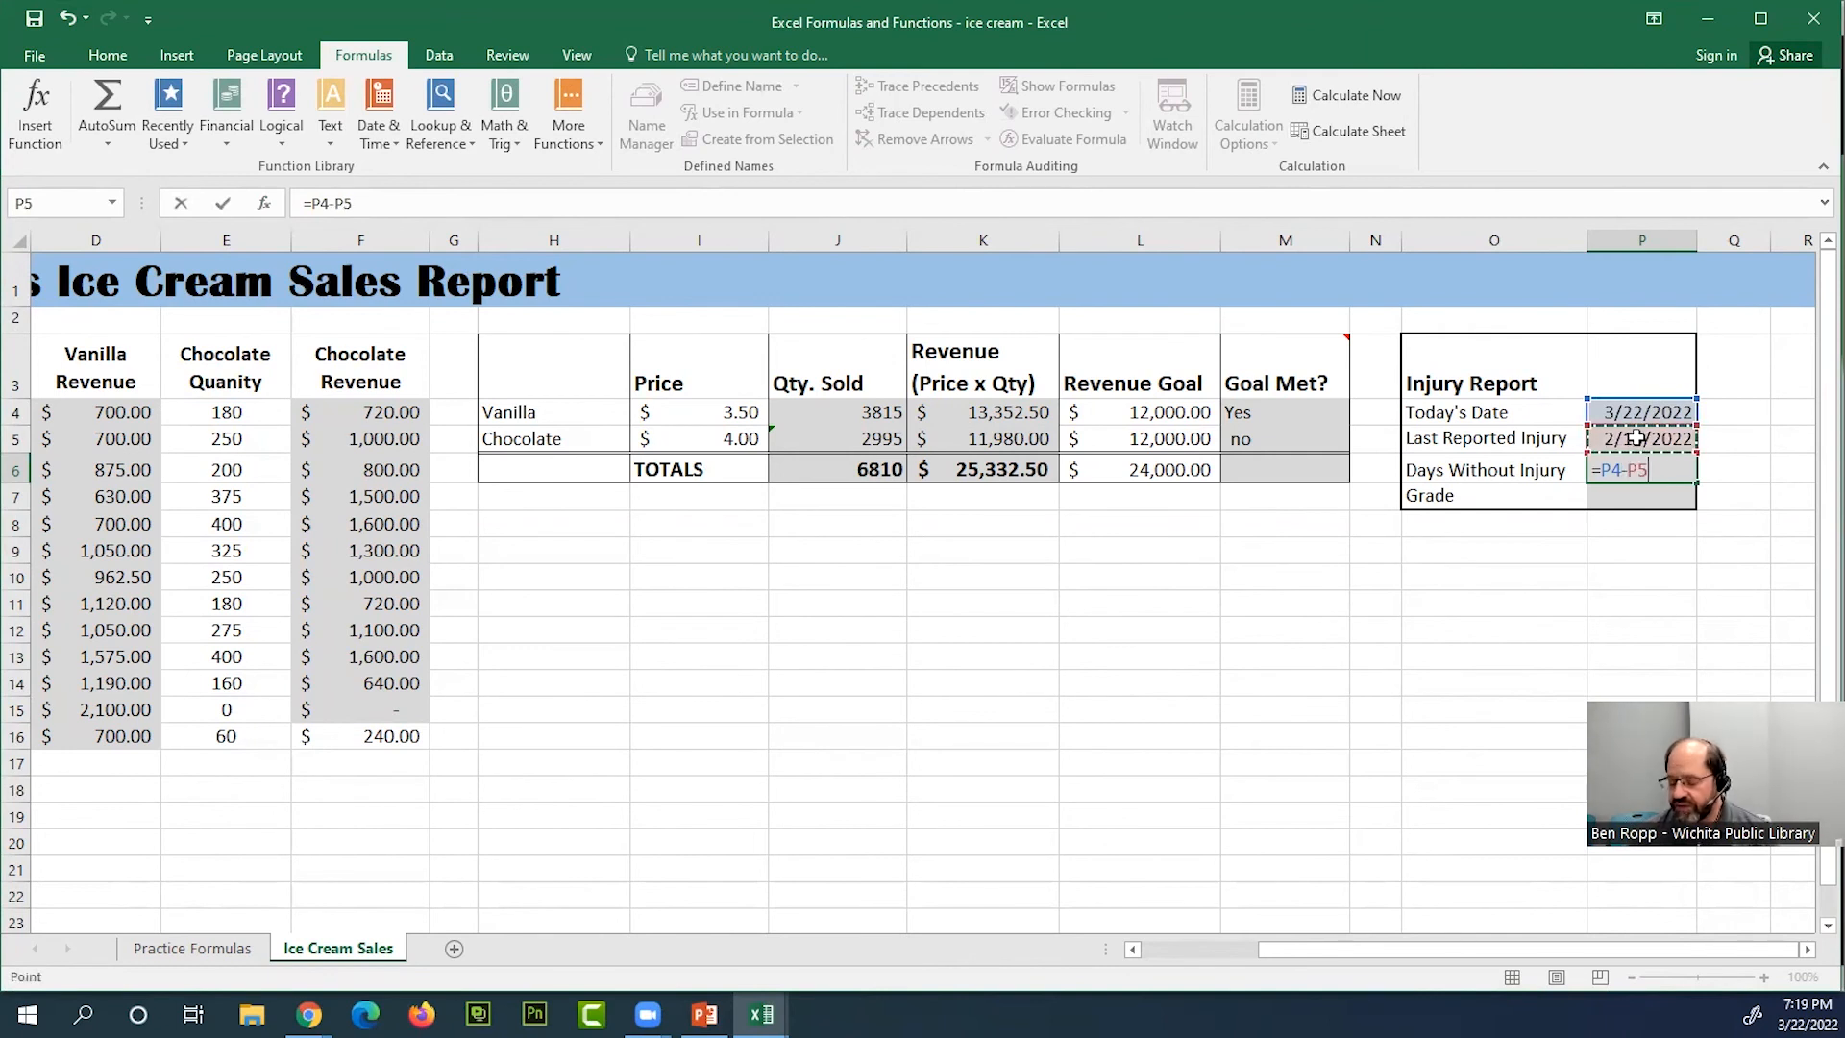
key("Return")
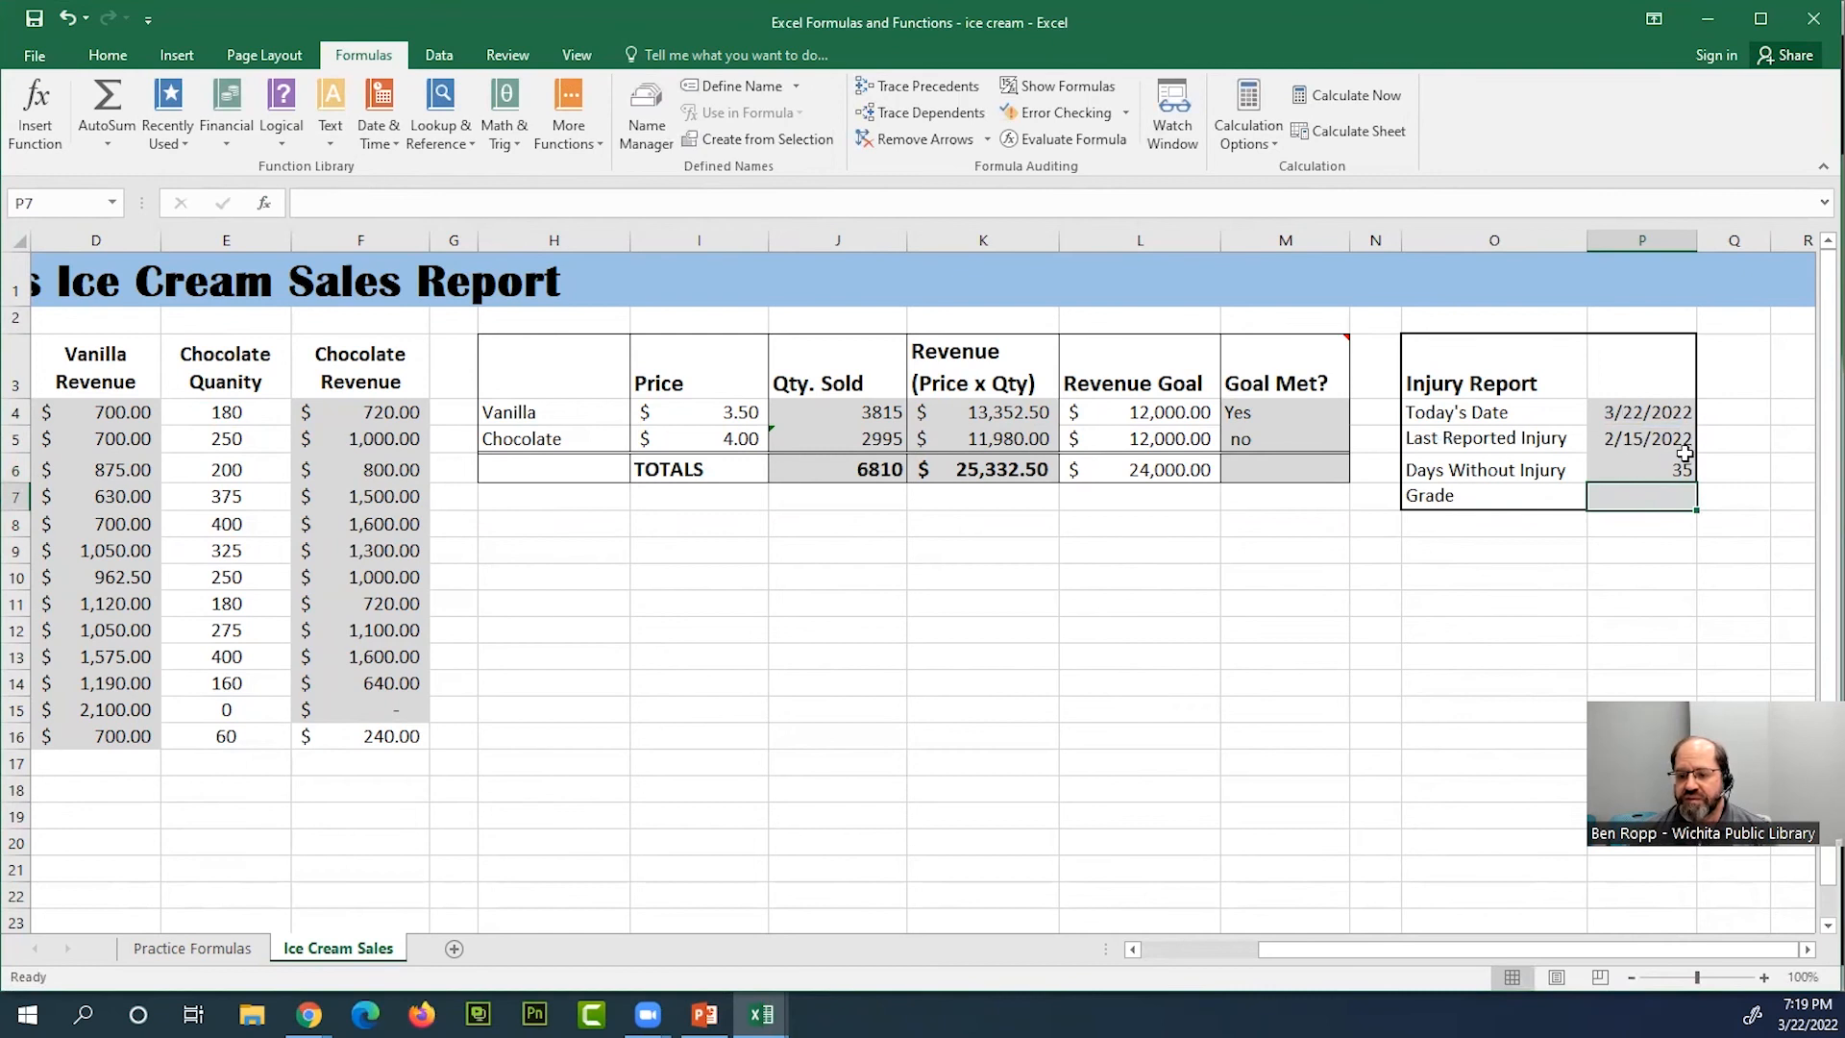
left_click(1676, 444)
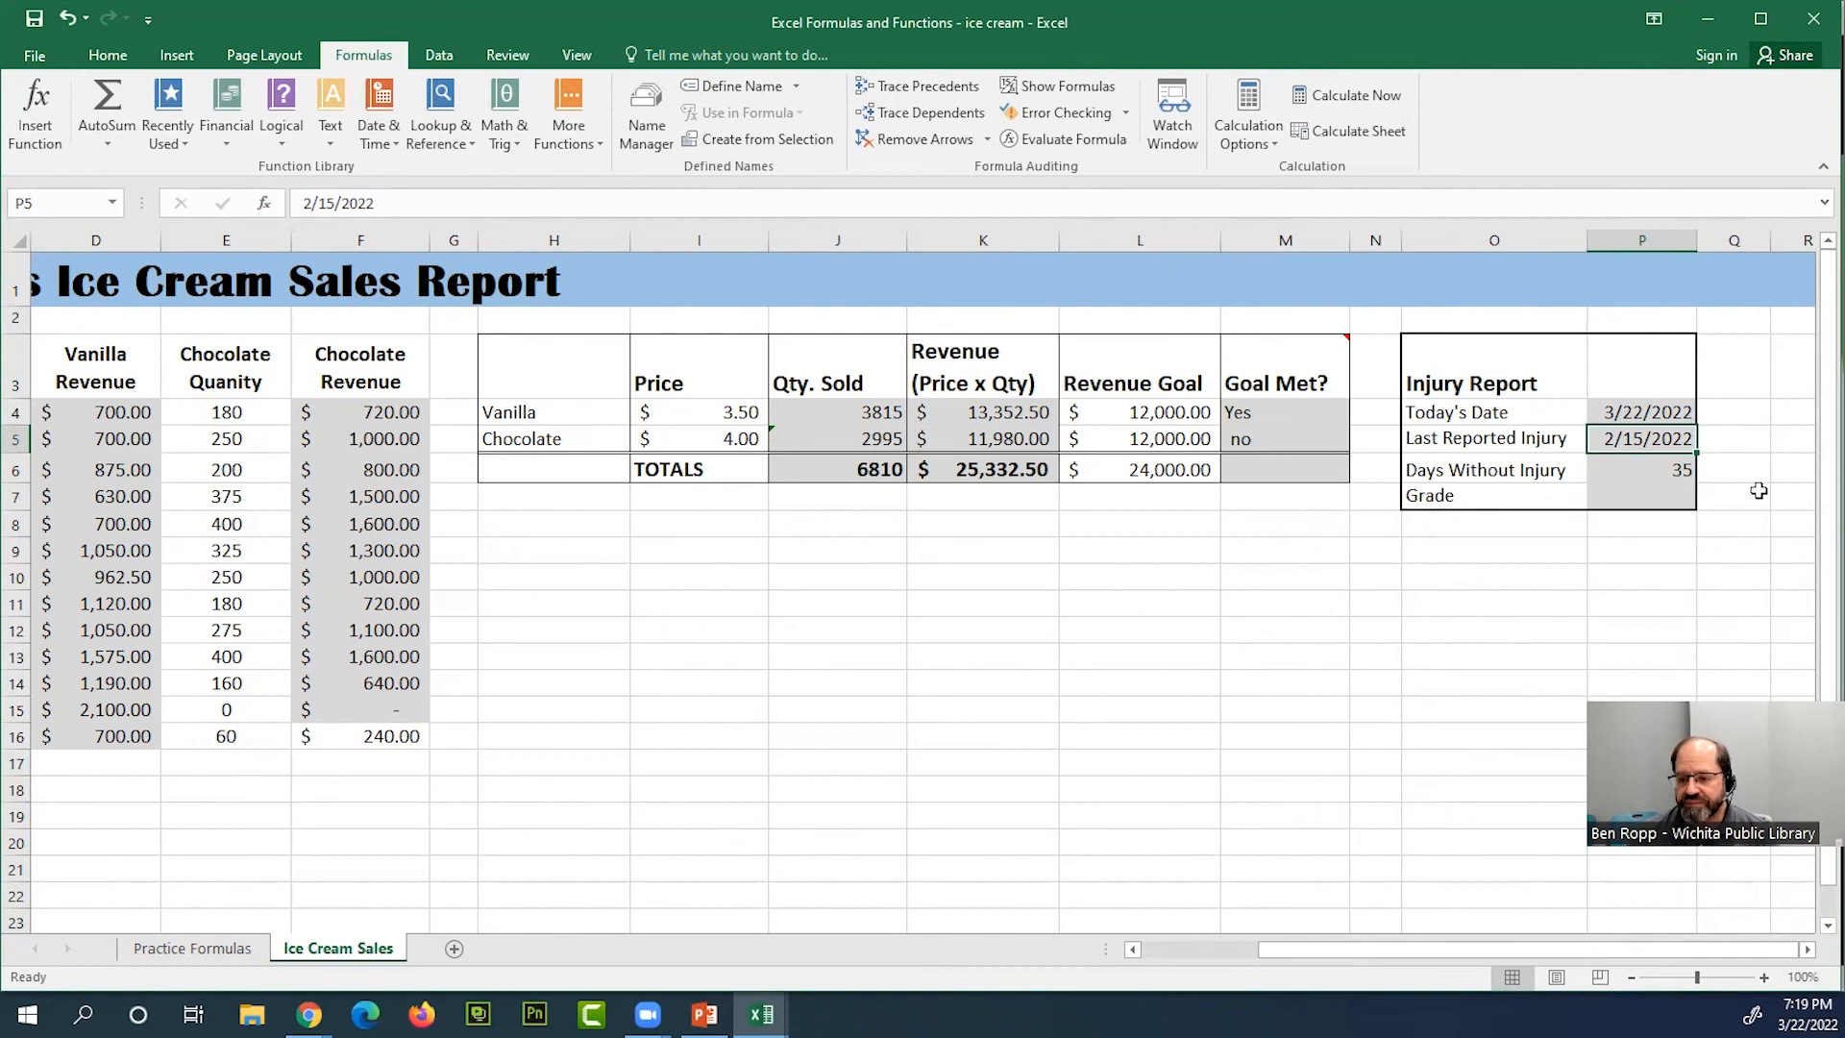
Begin an IF formula in the Injury Report's Grade cell P7 with the logical test P6>60
left_click(1662, 499)
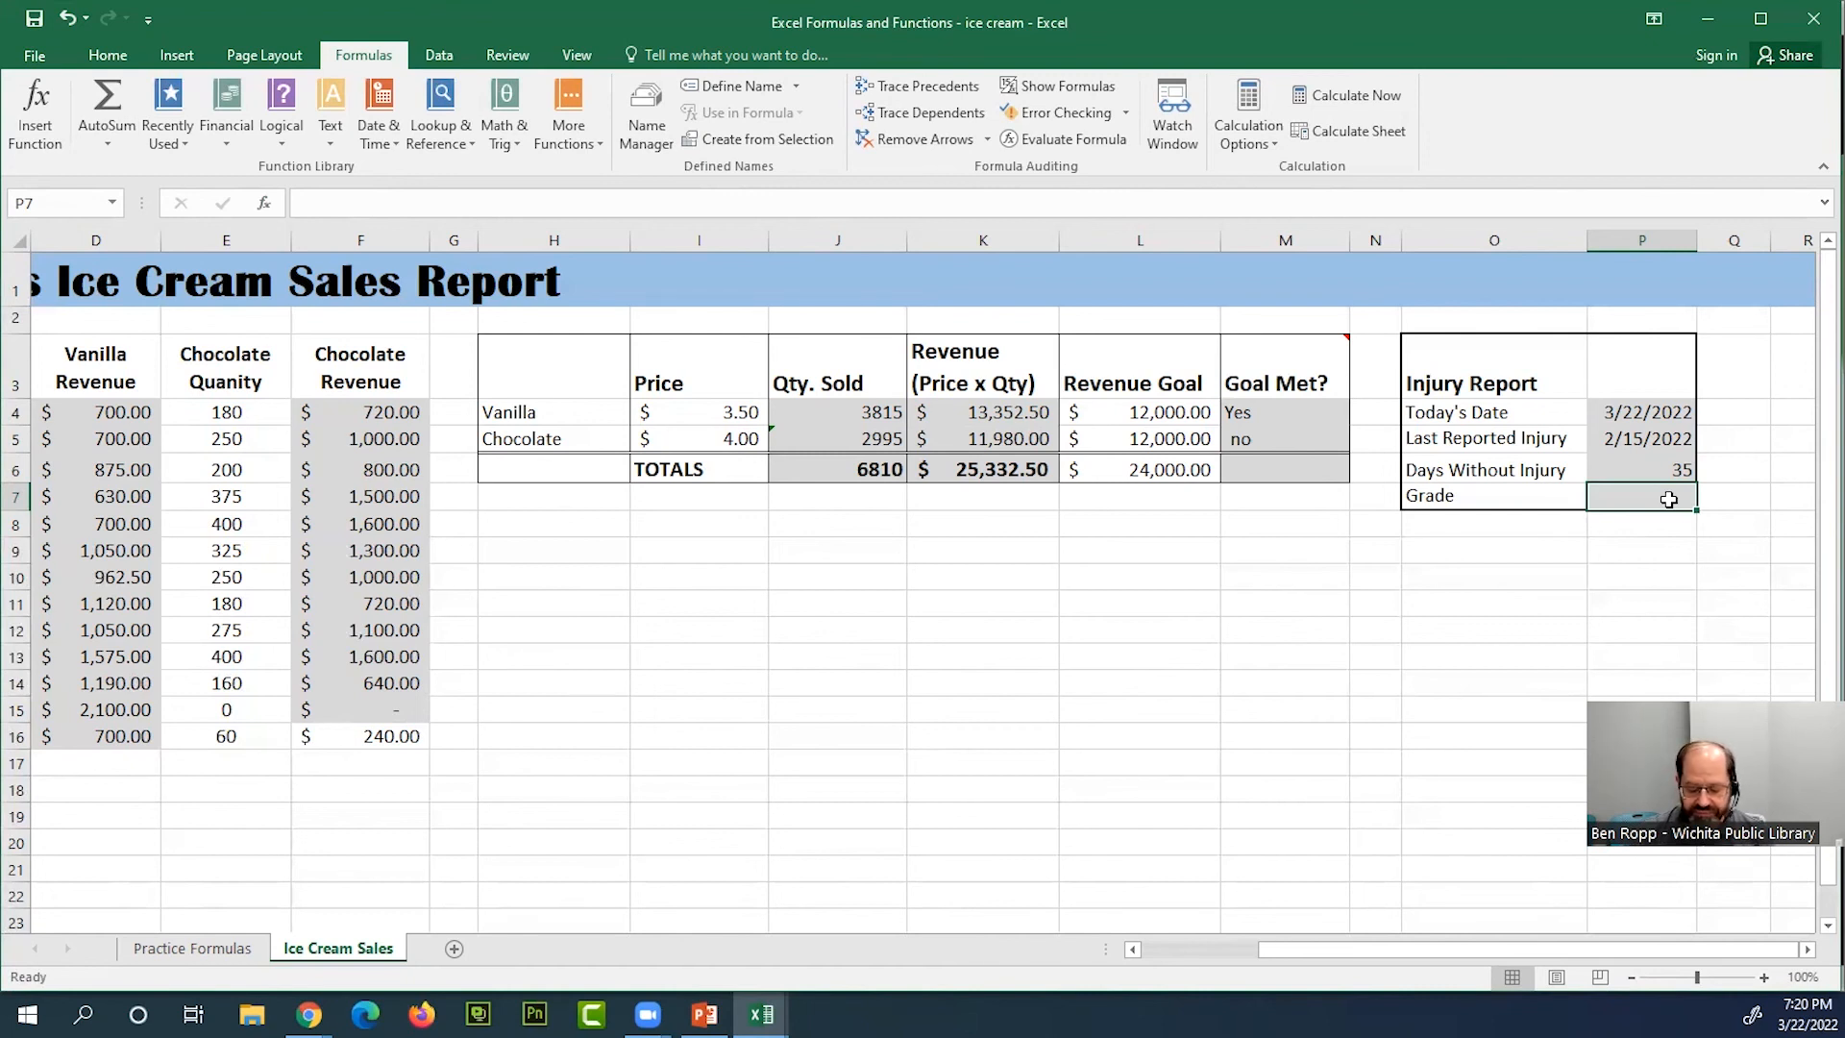
type("=")
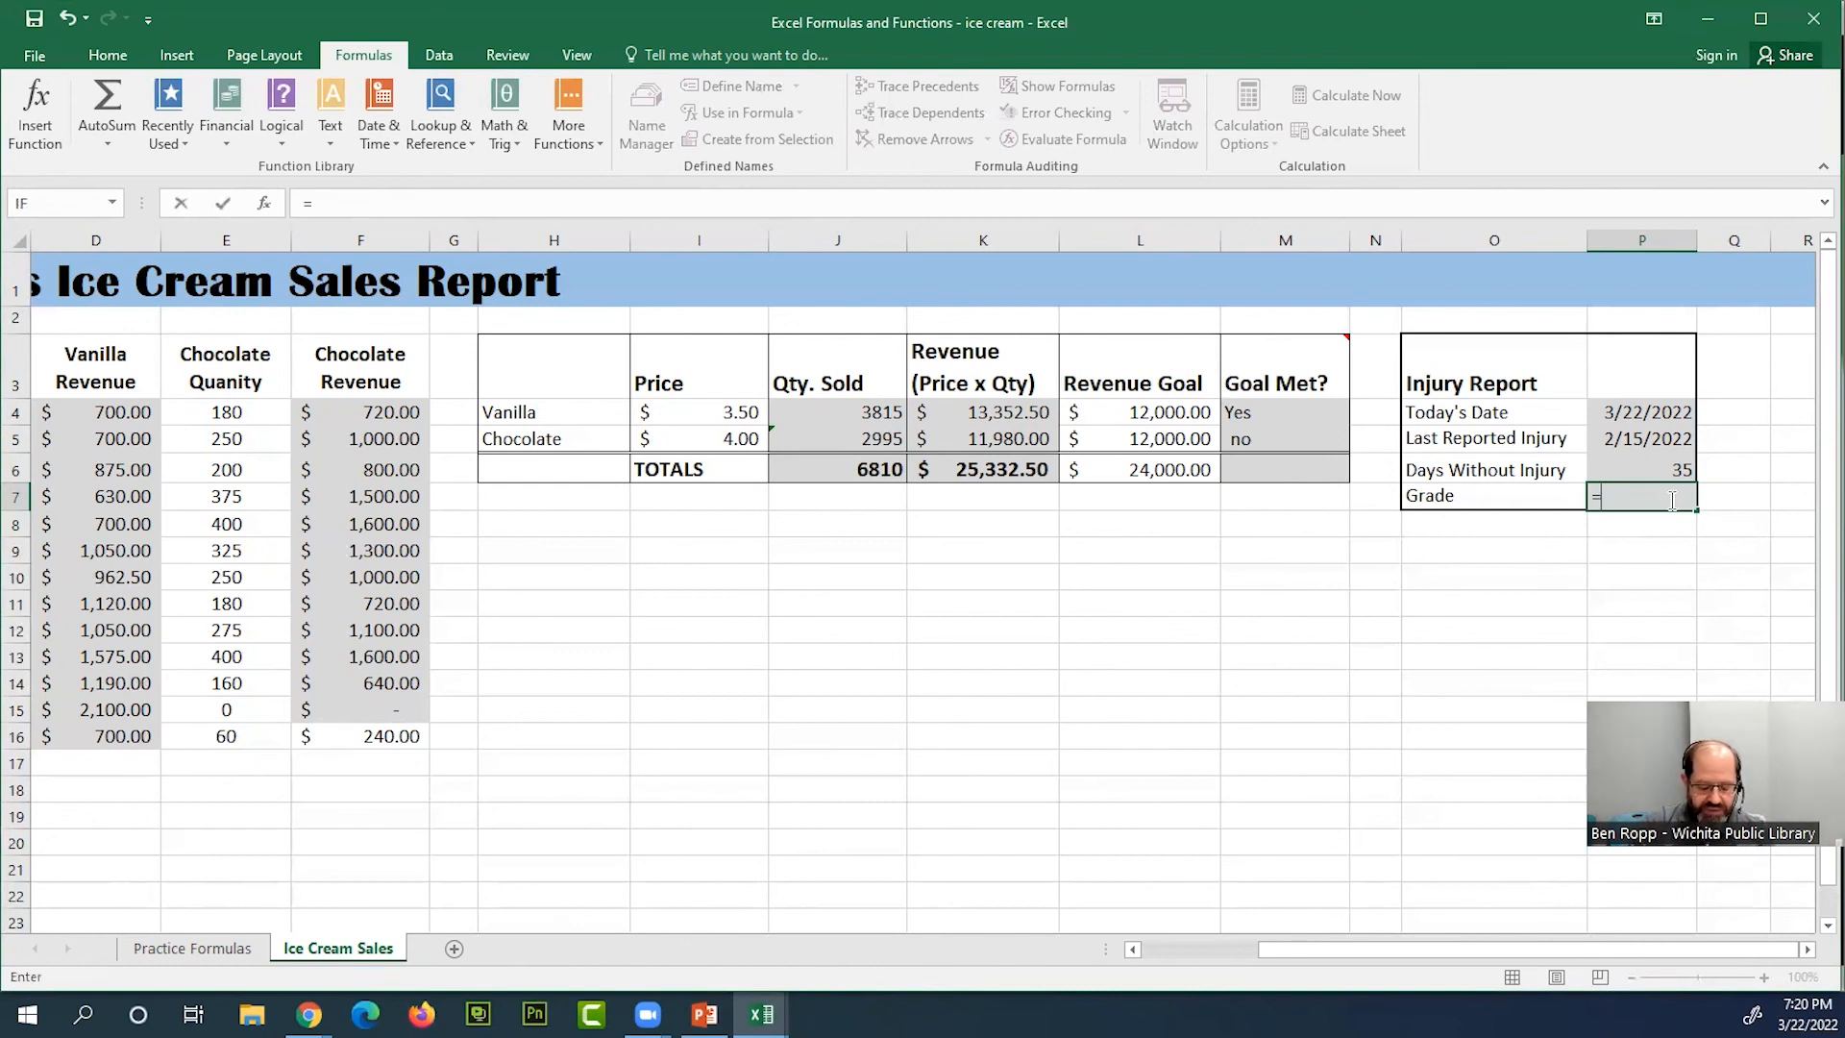
type("if")
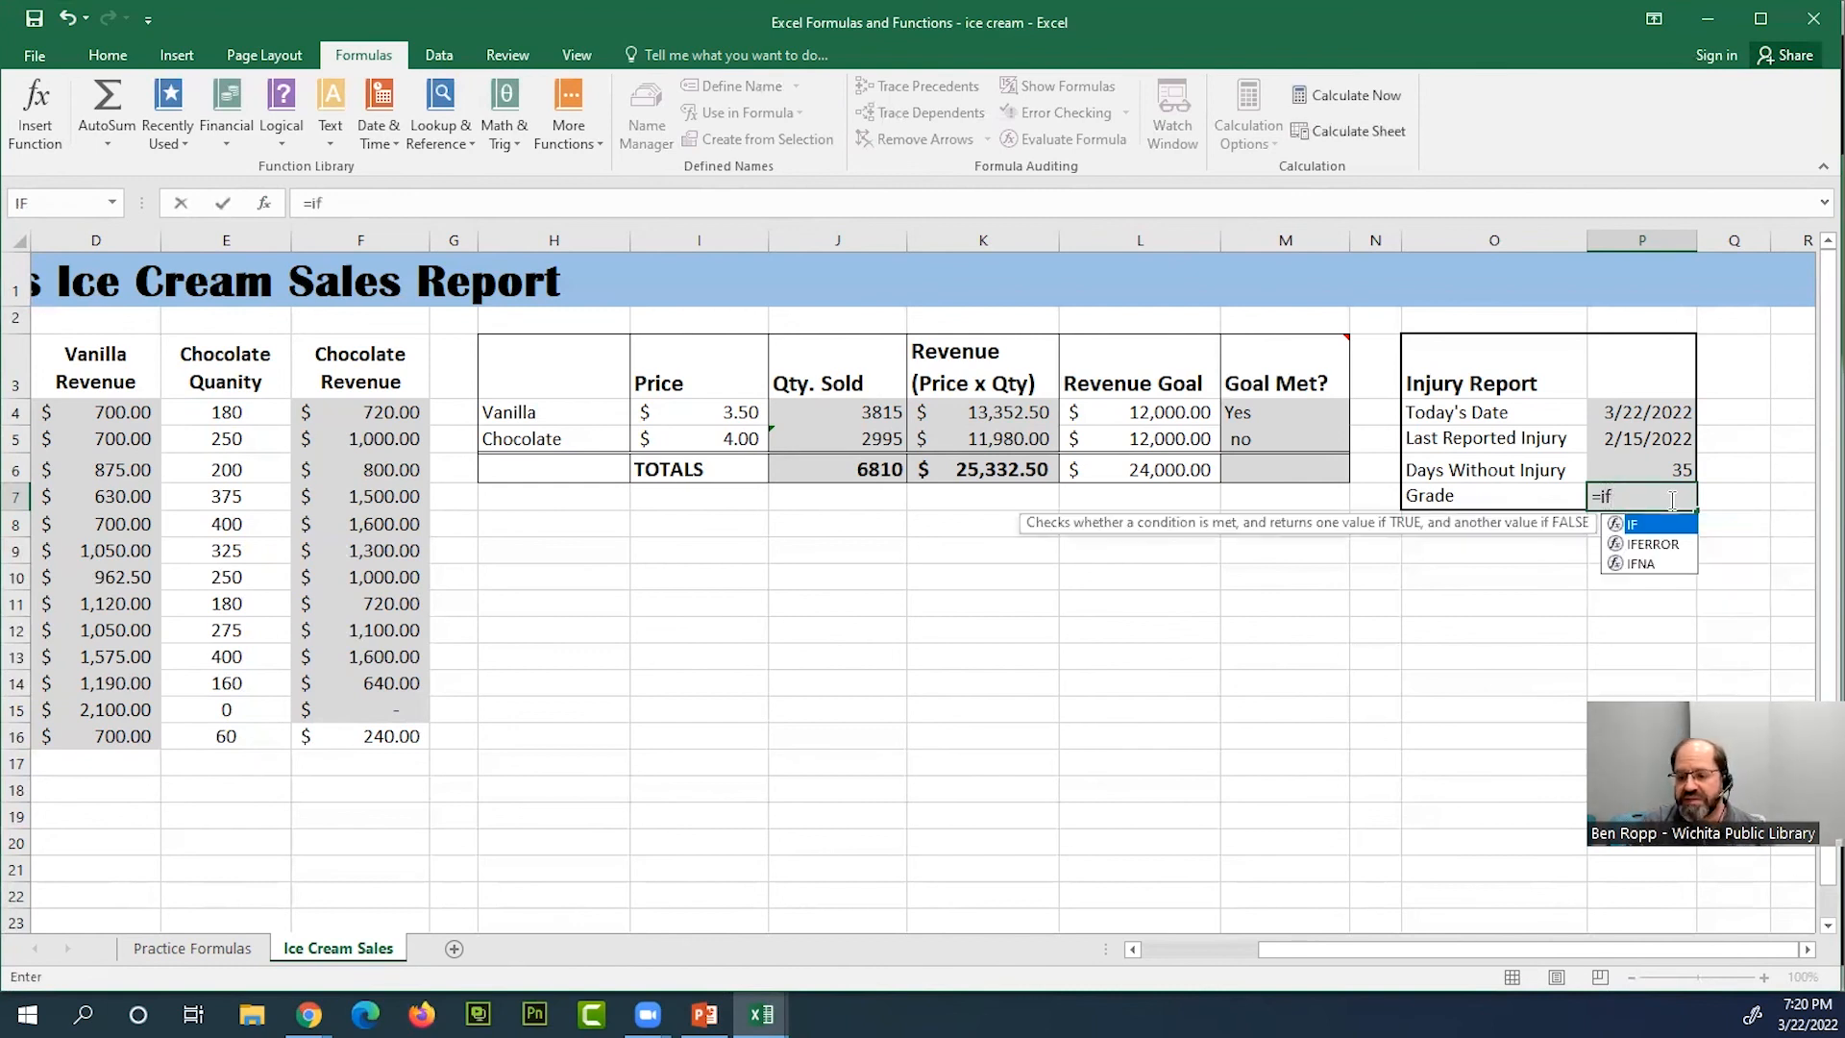
key("BackSpace")
key("BackSpace")
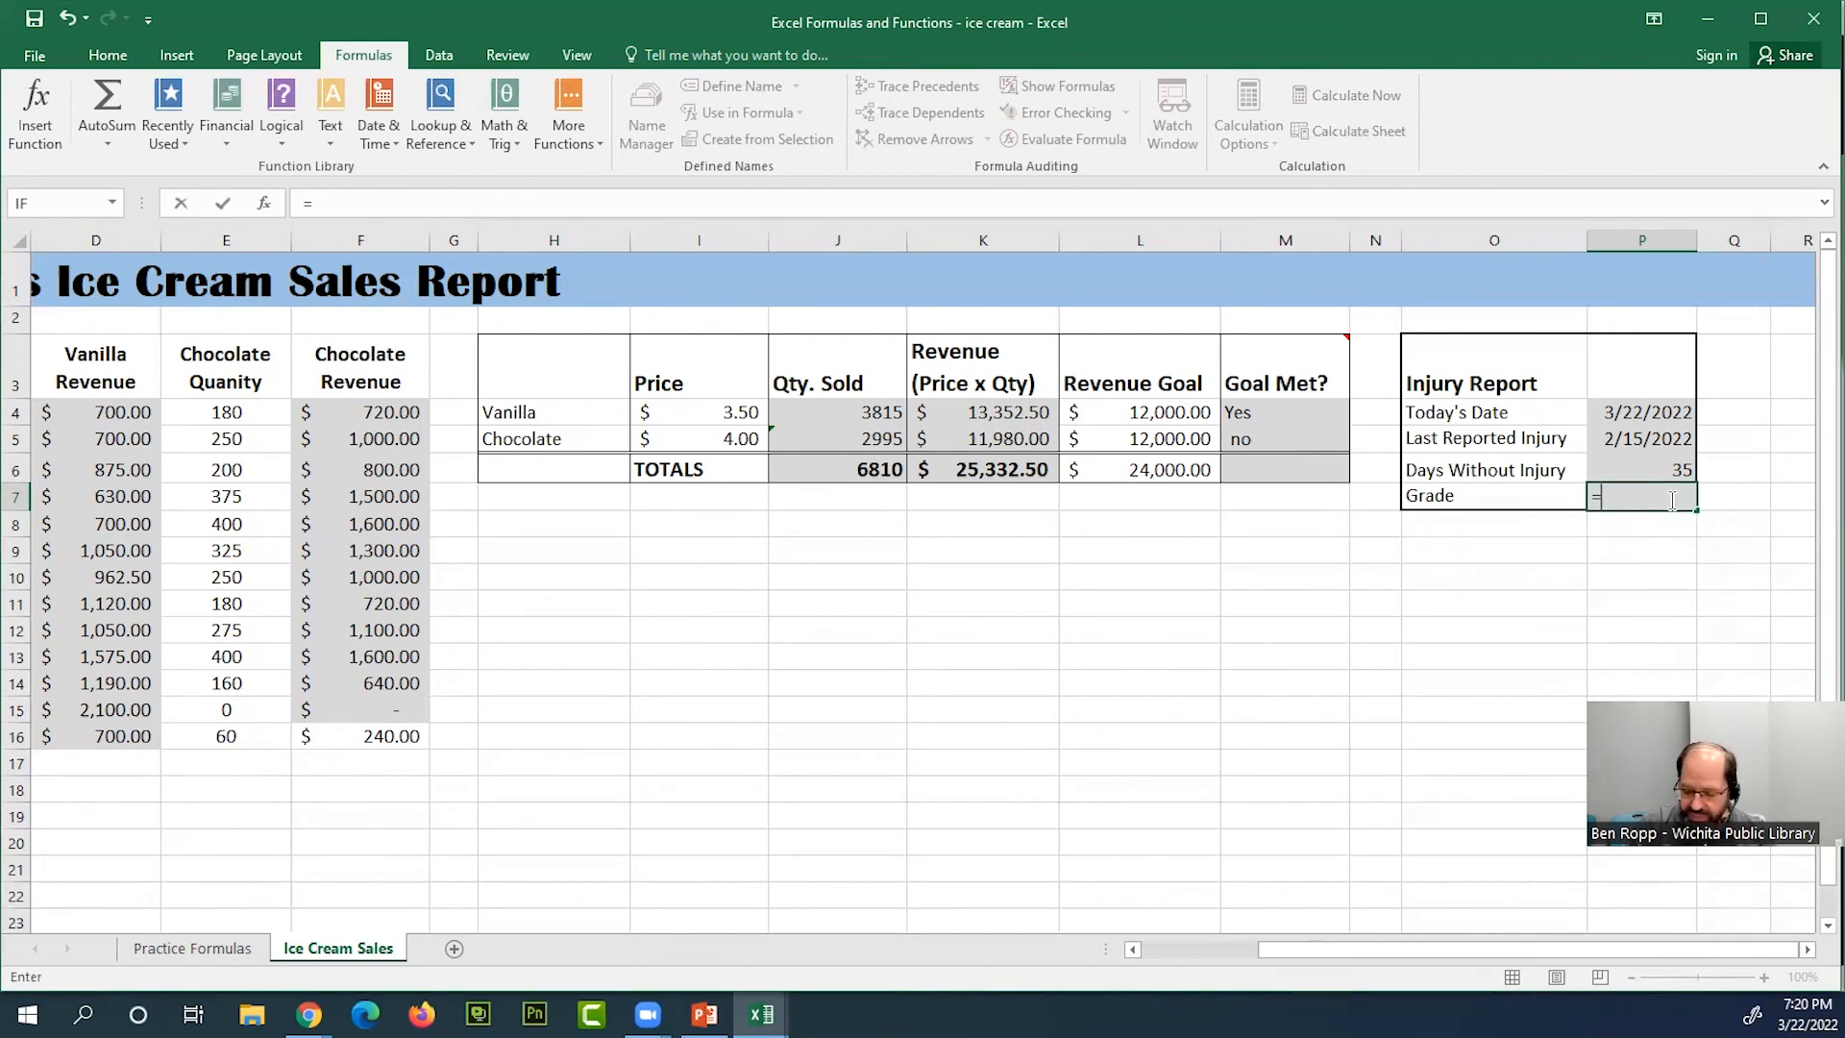
type("if")
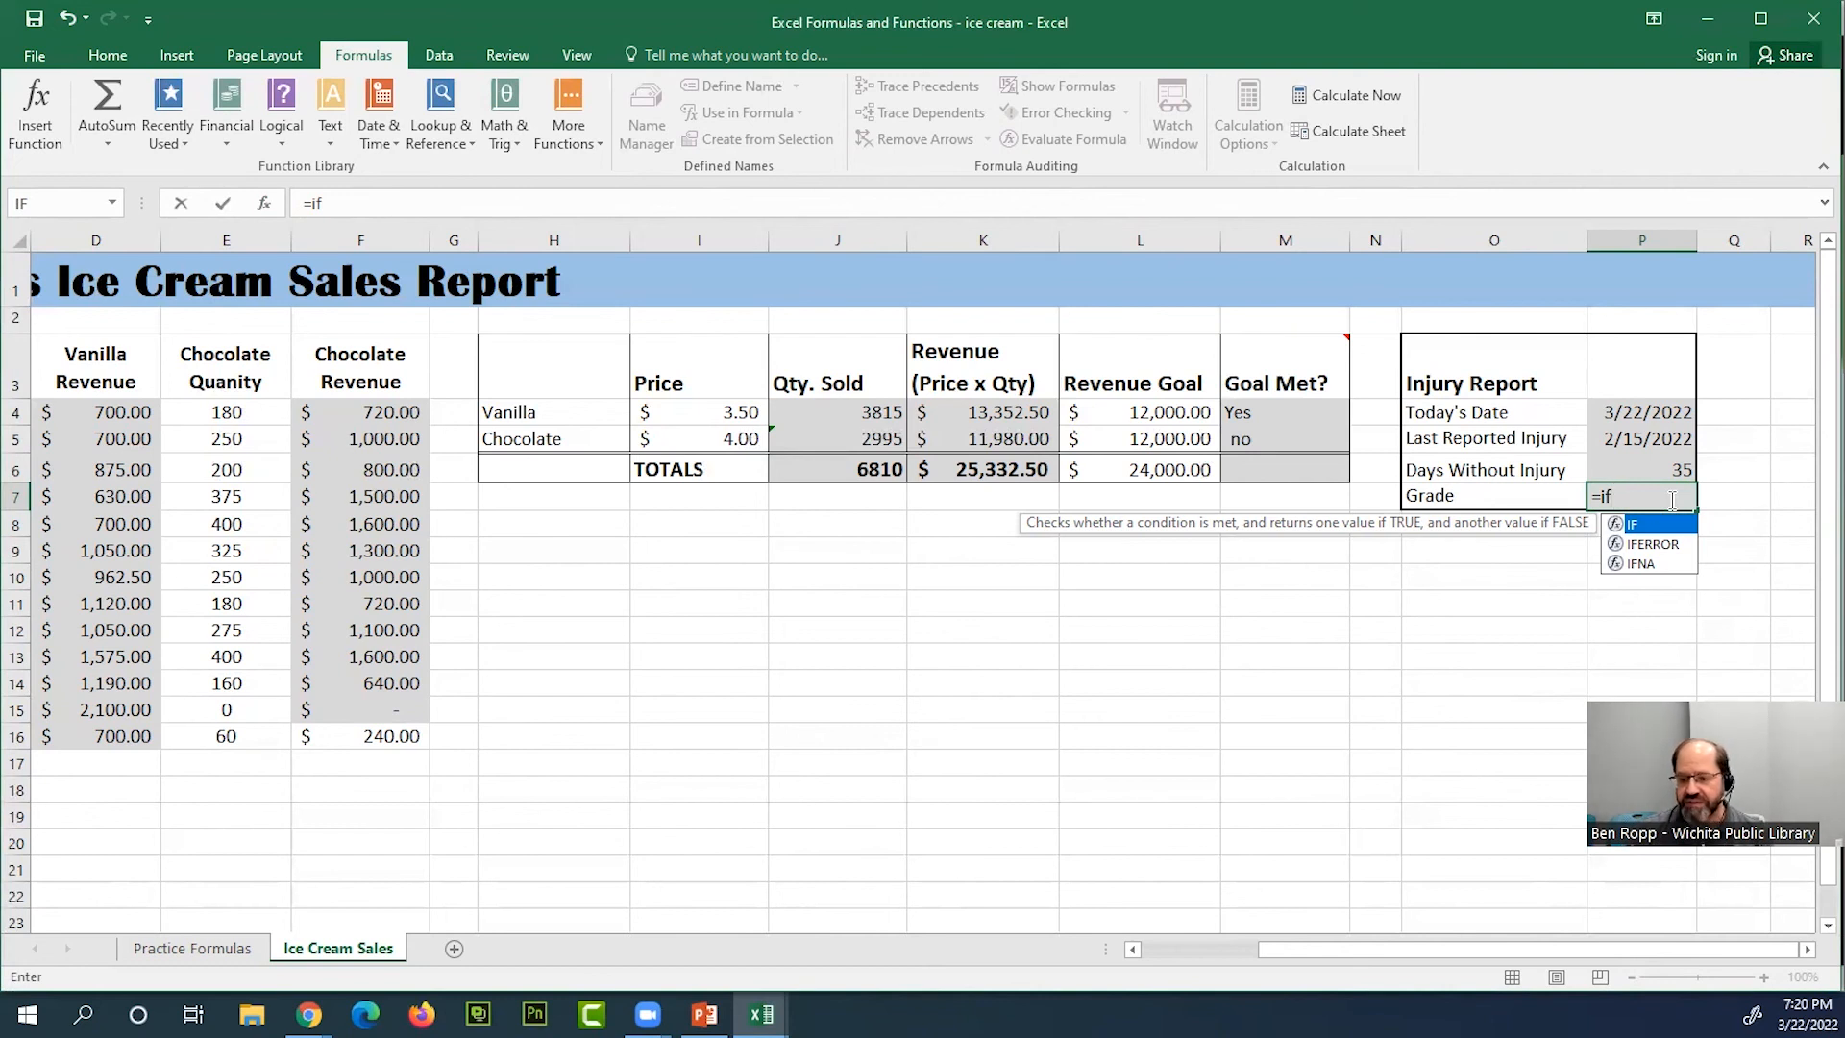
type("(")
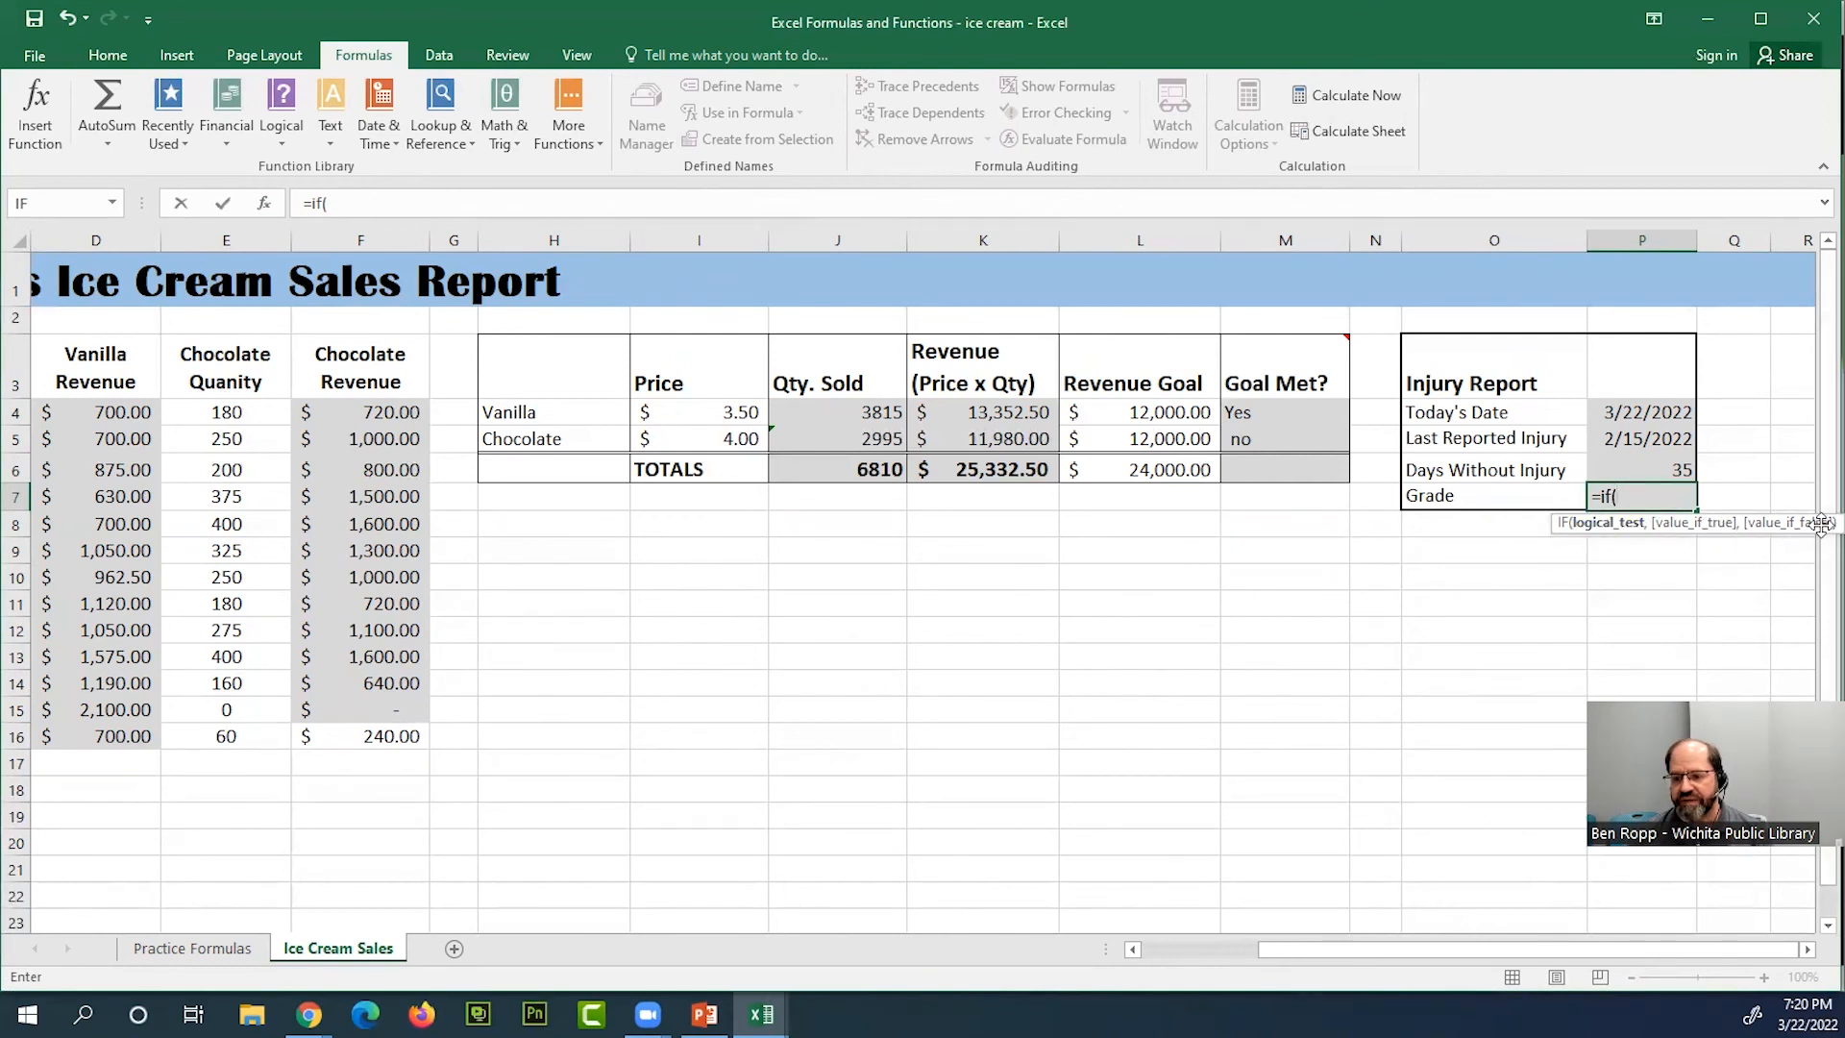
left_click(1650, 469)
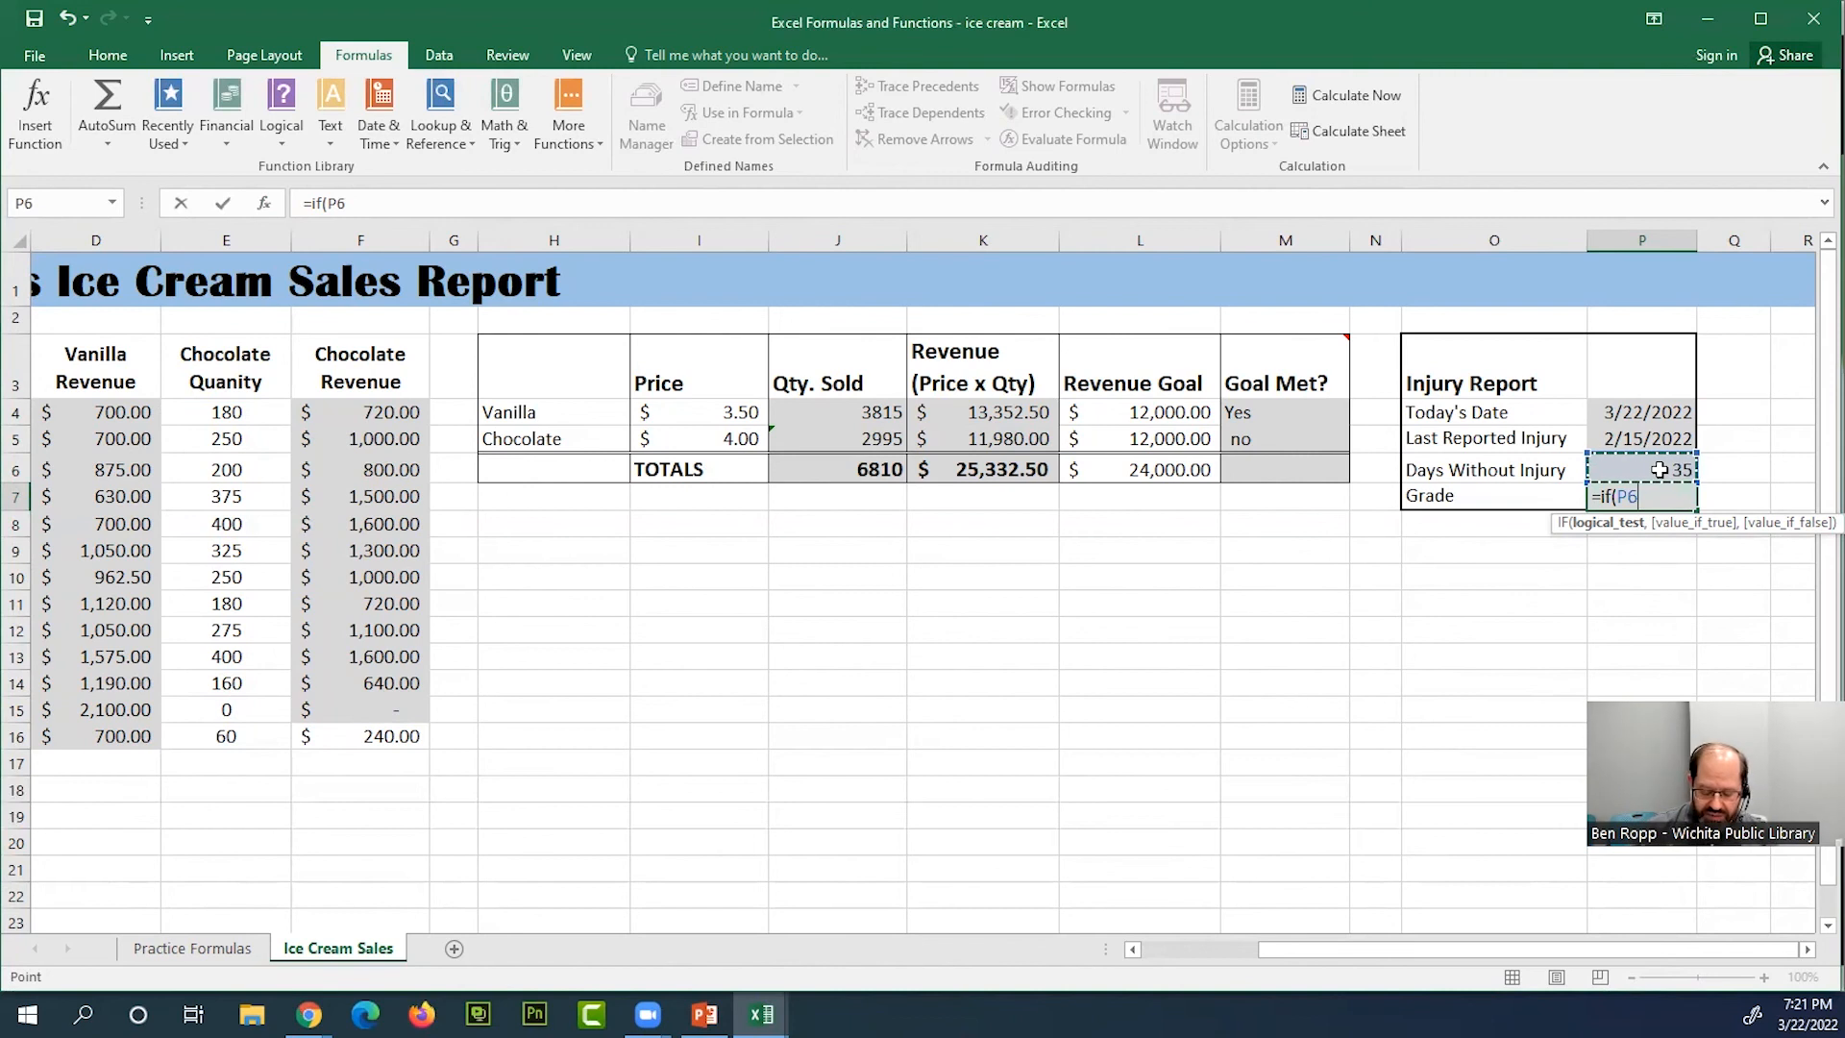
type(">60")
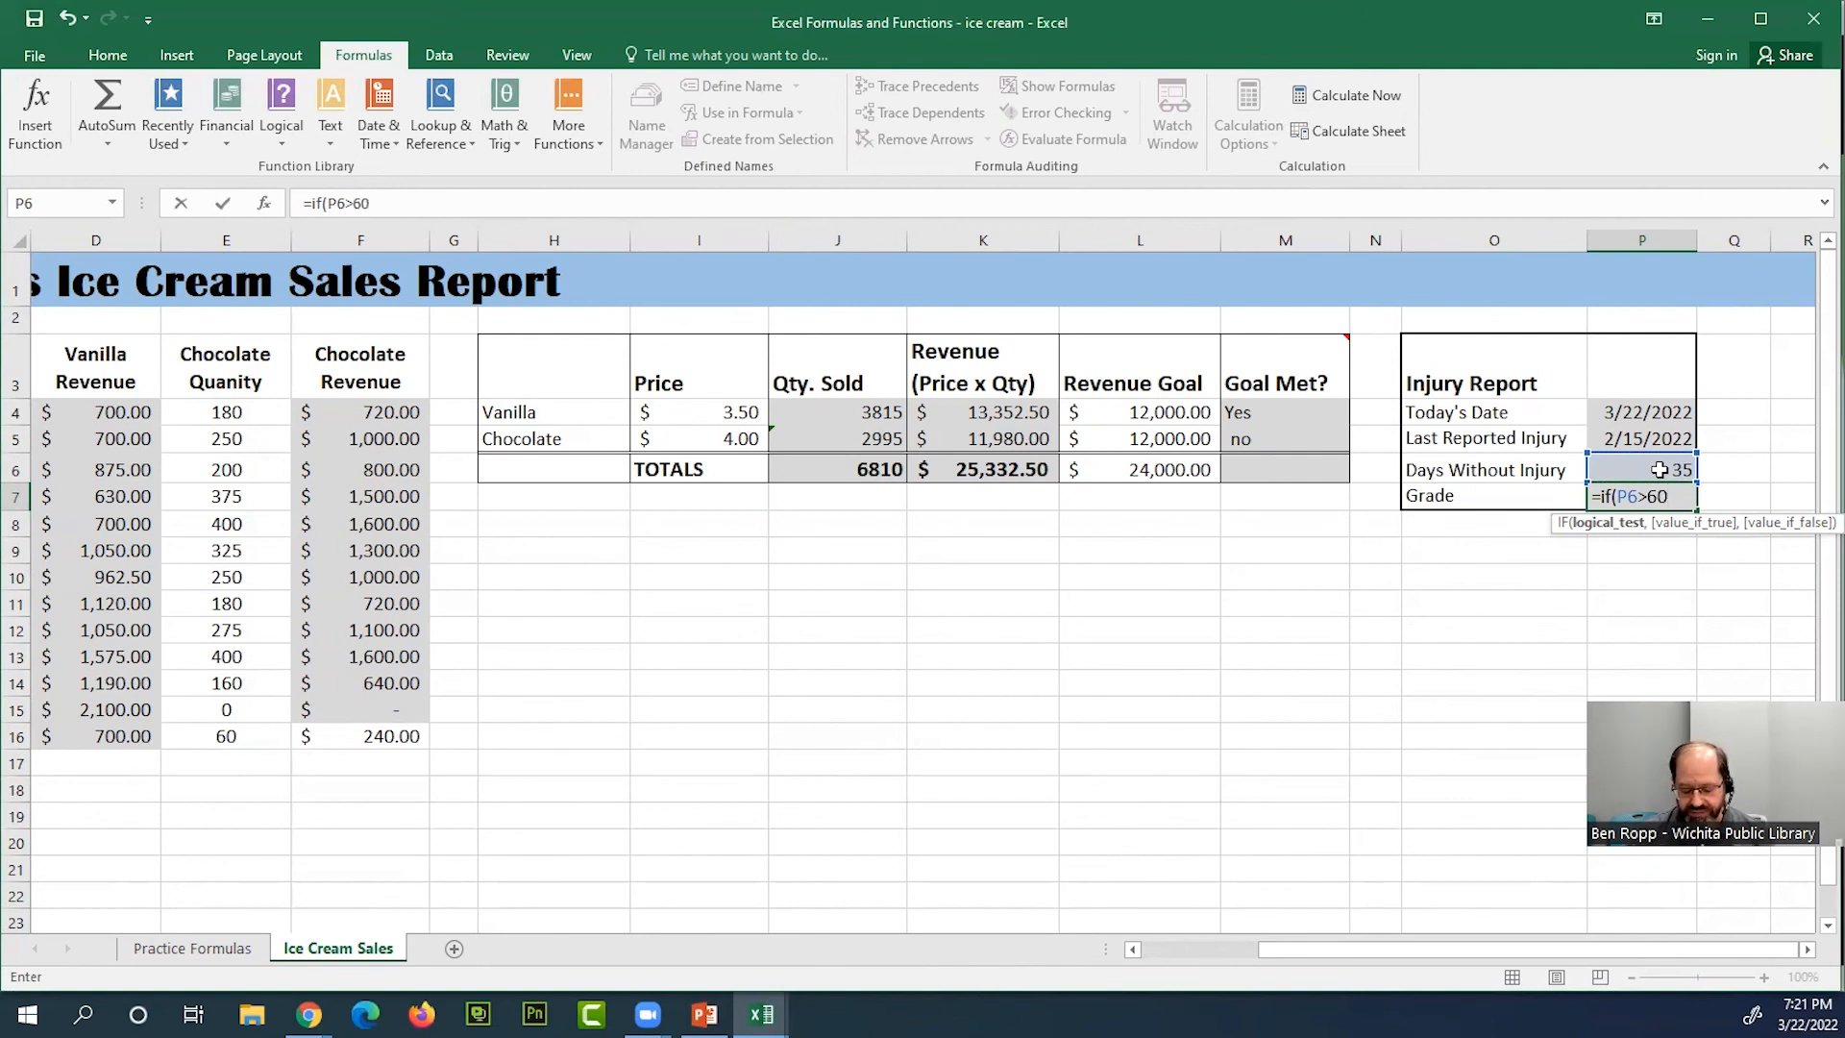
type(",")
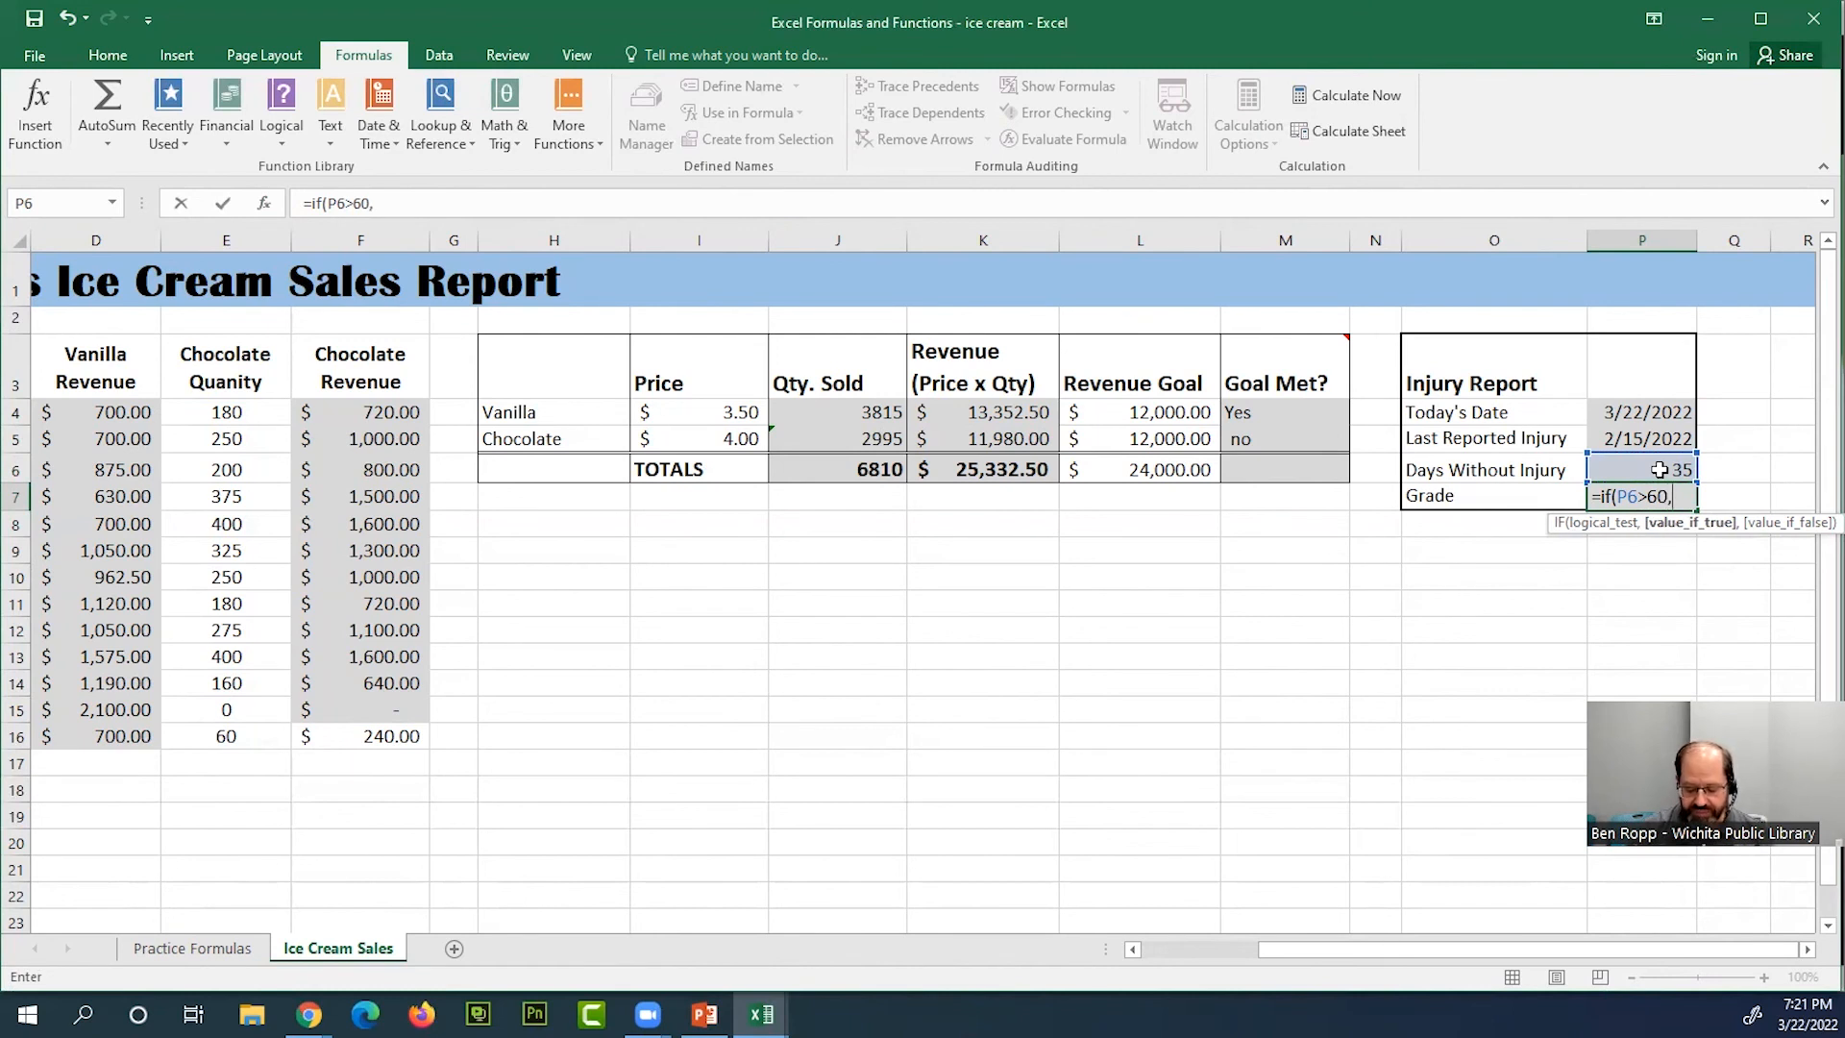
type("\"")
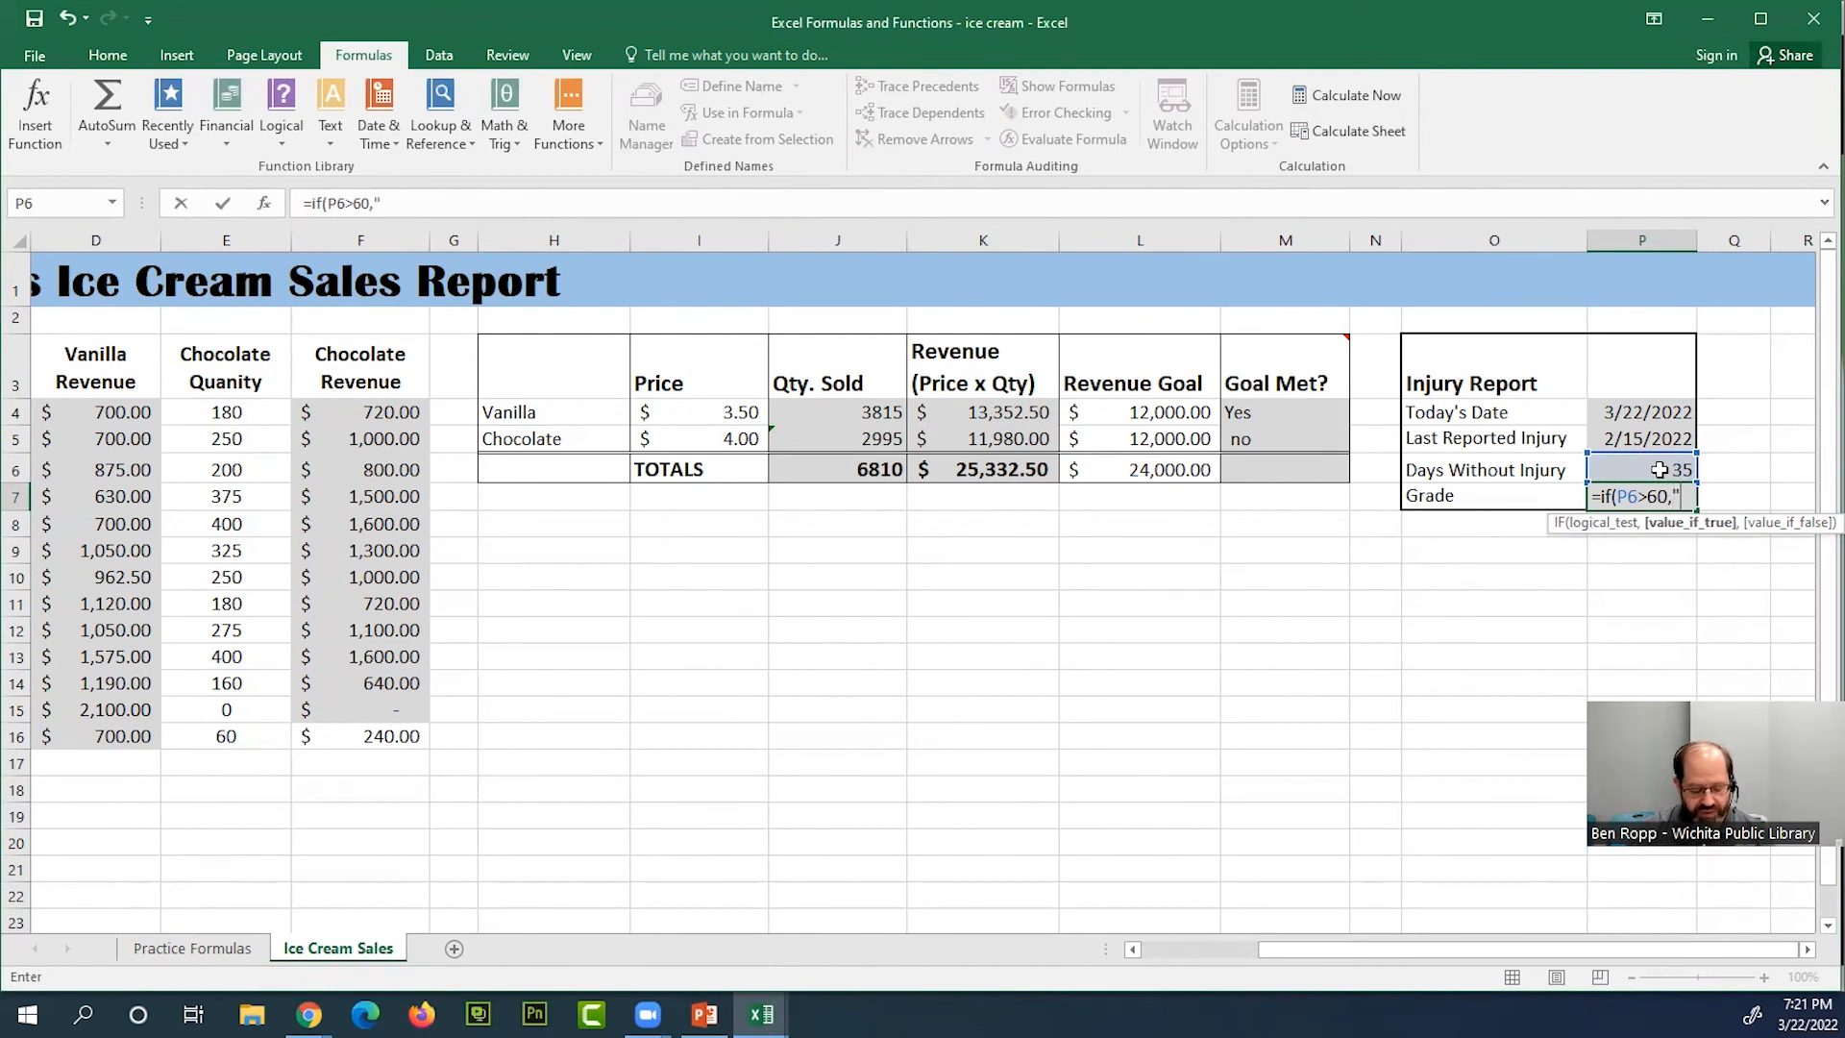
type("Great job!")
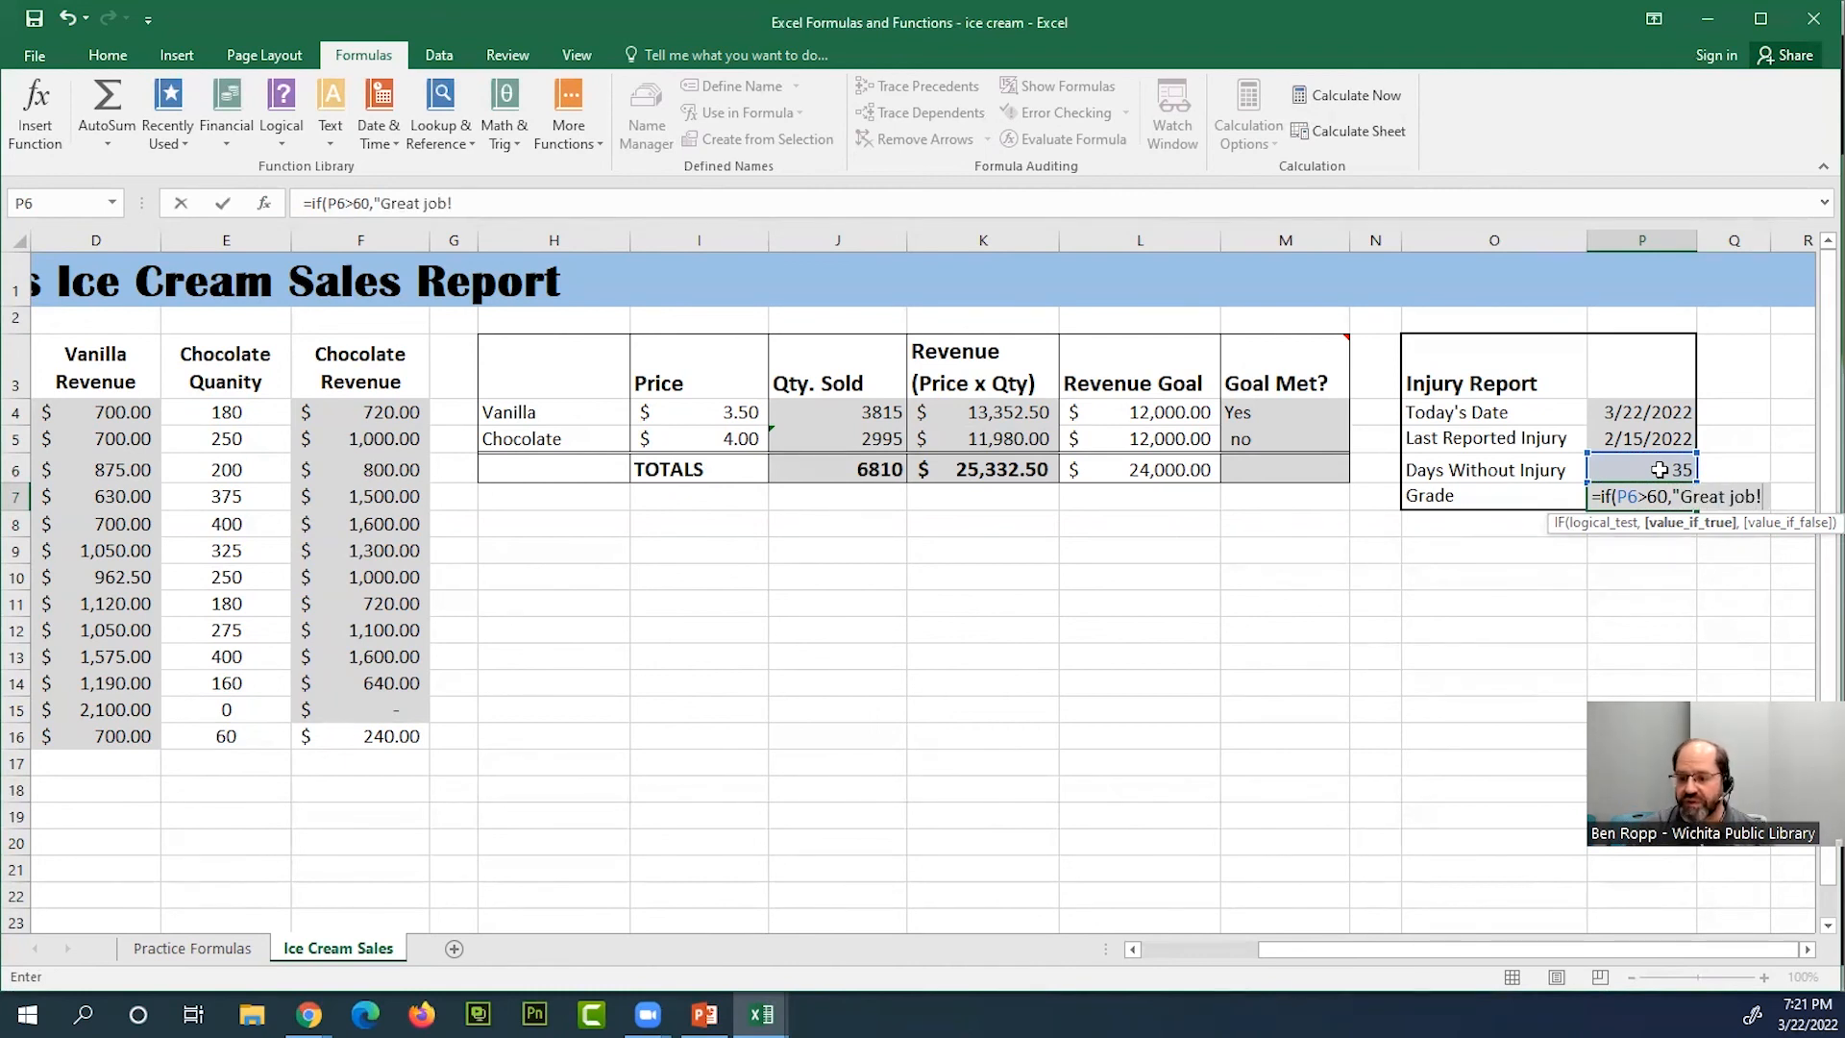
type("\"")
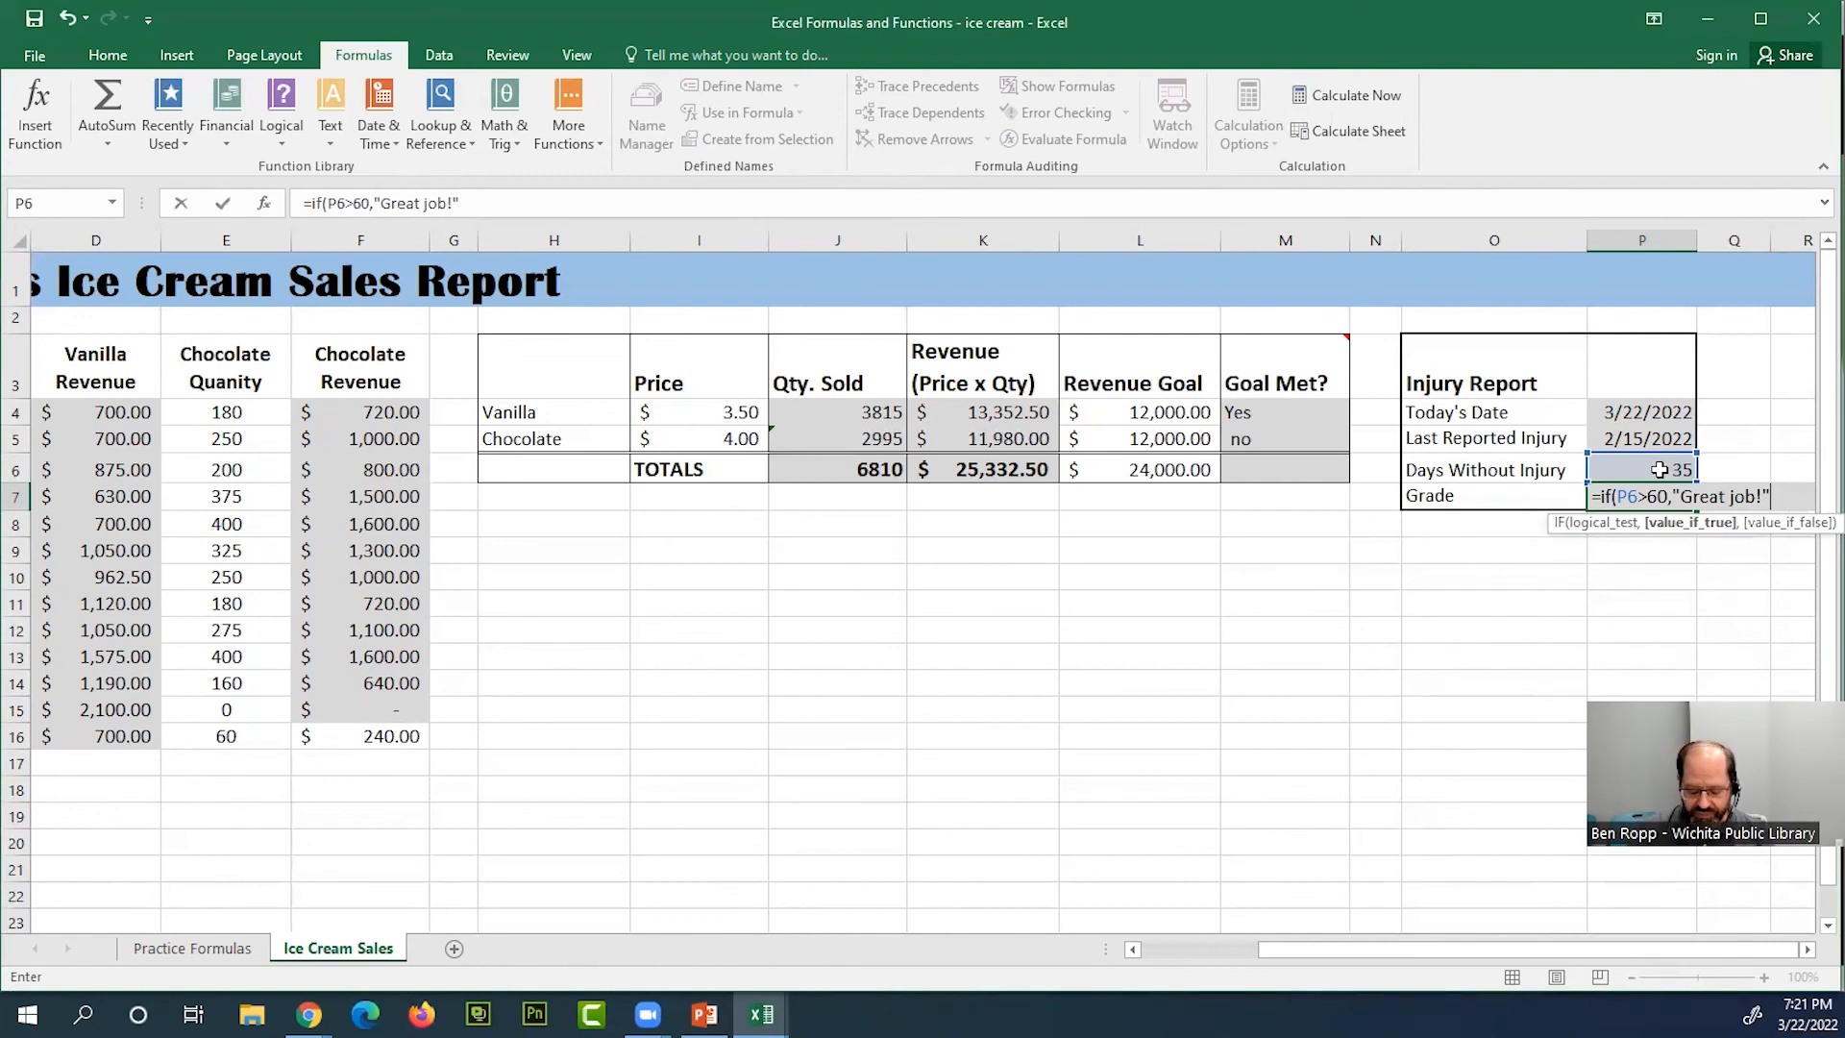
type(",")
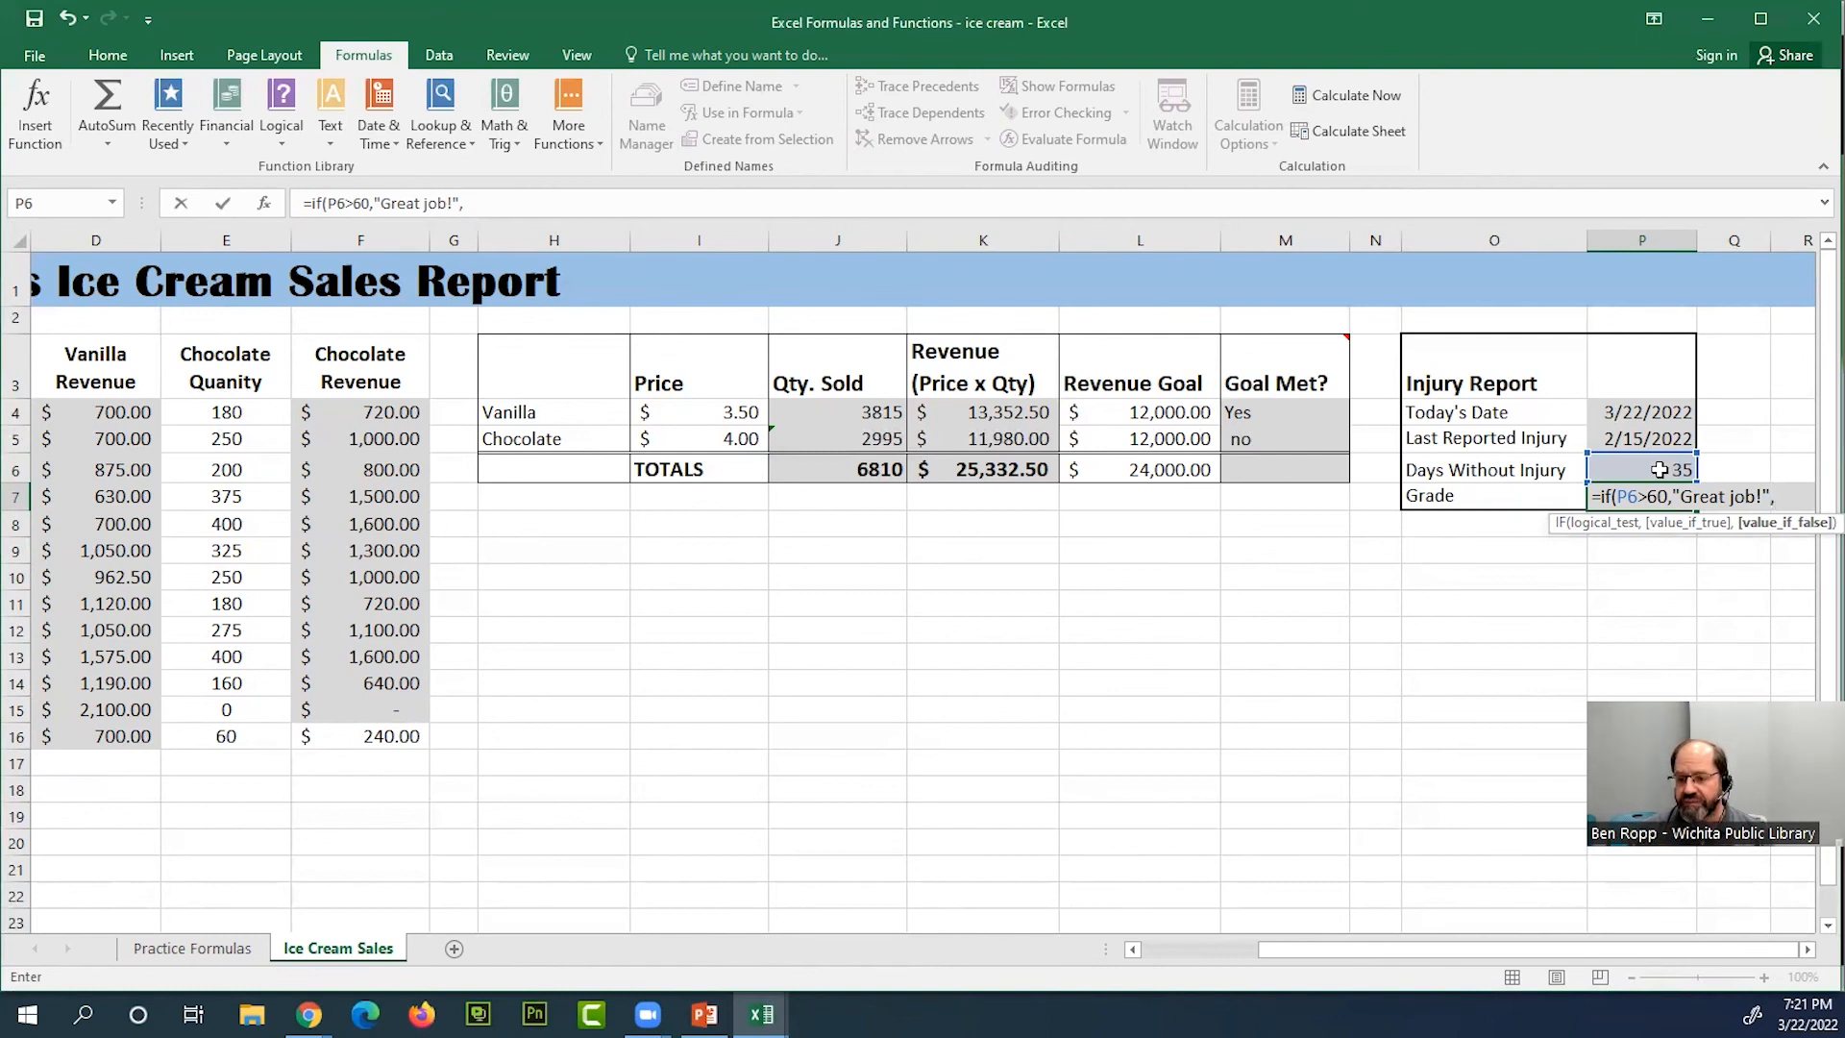
type("\"")
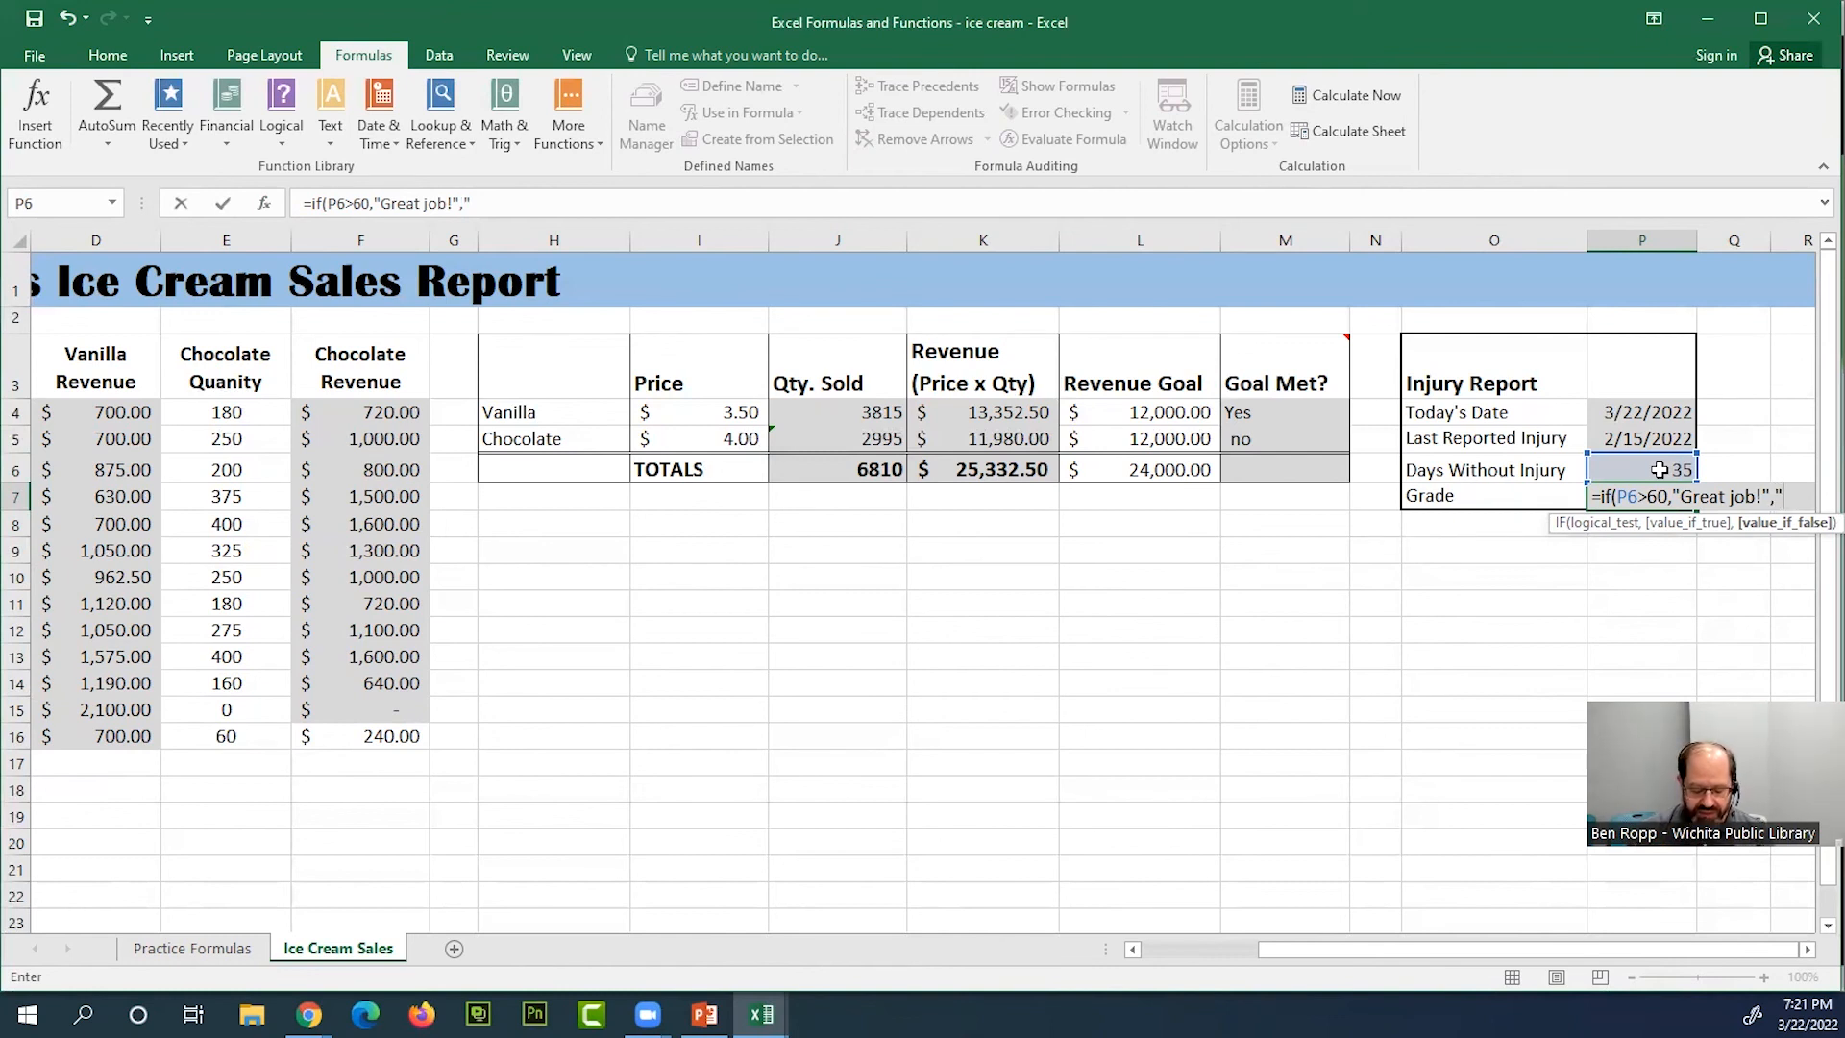
type("Not good")
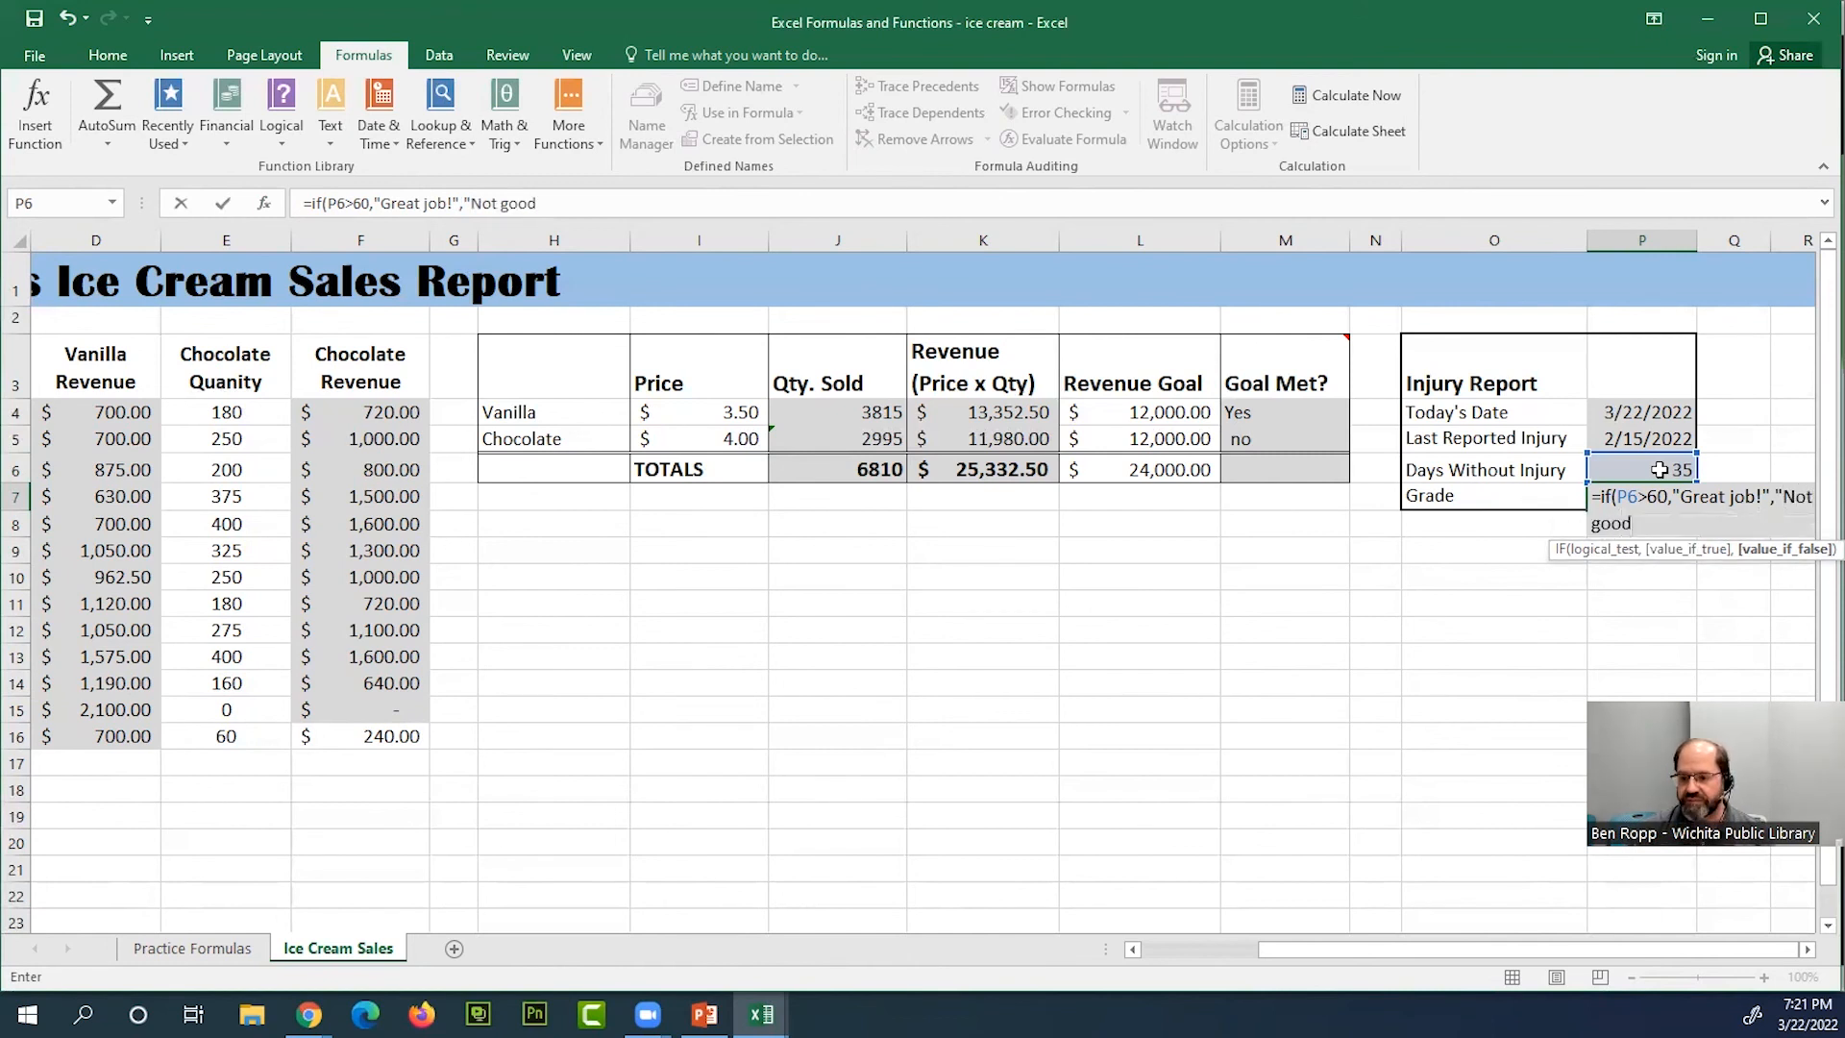
type(".")
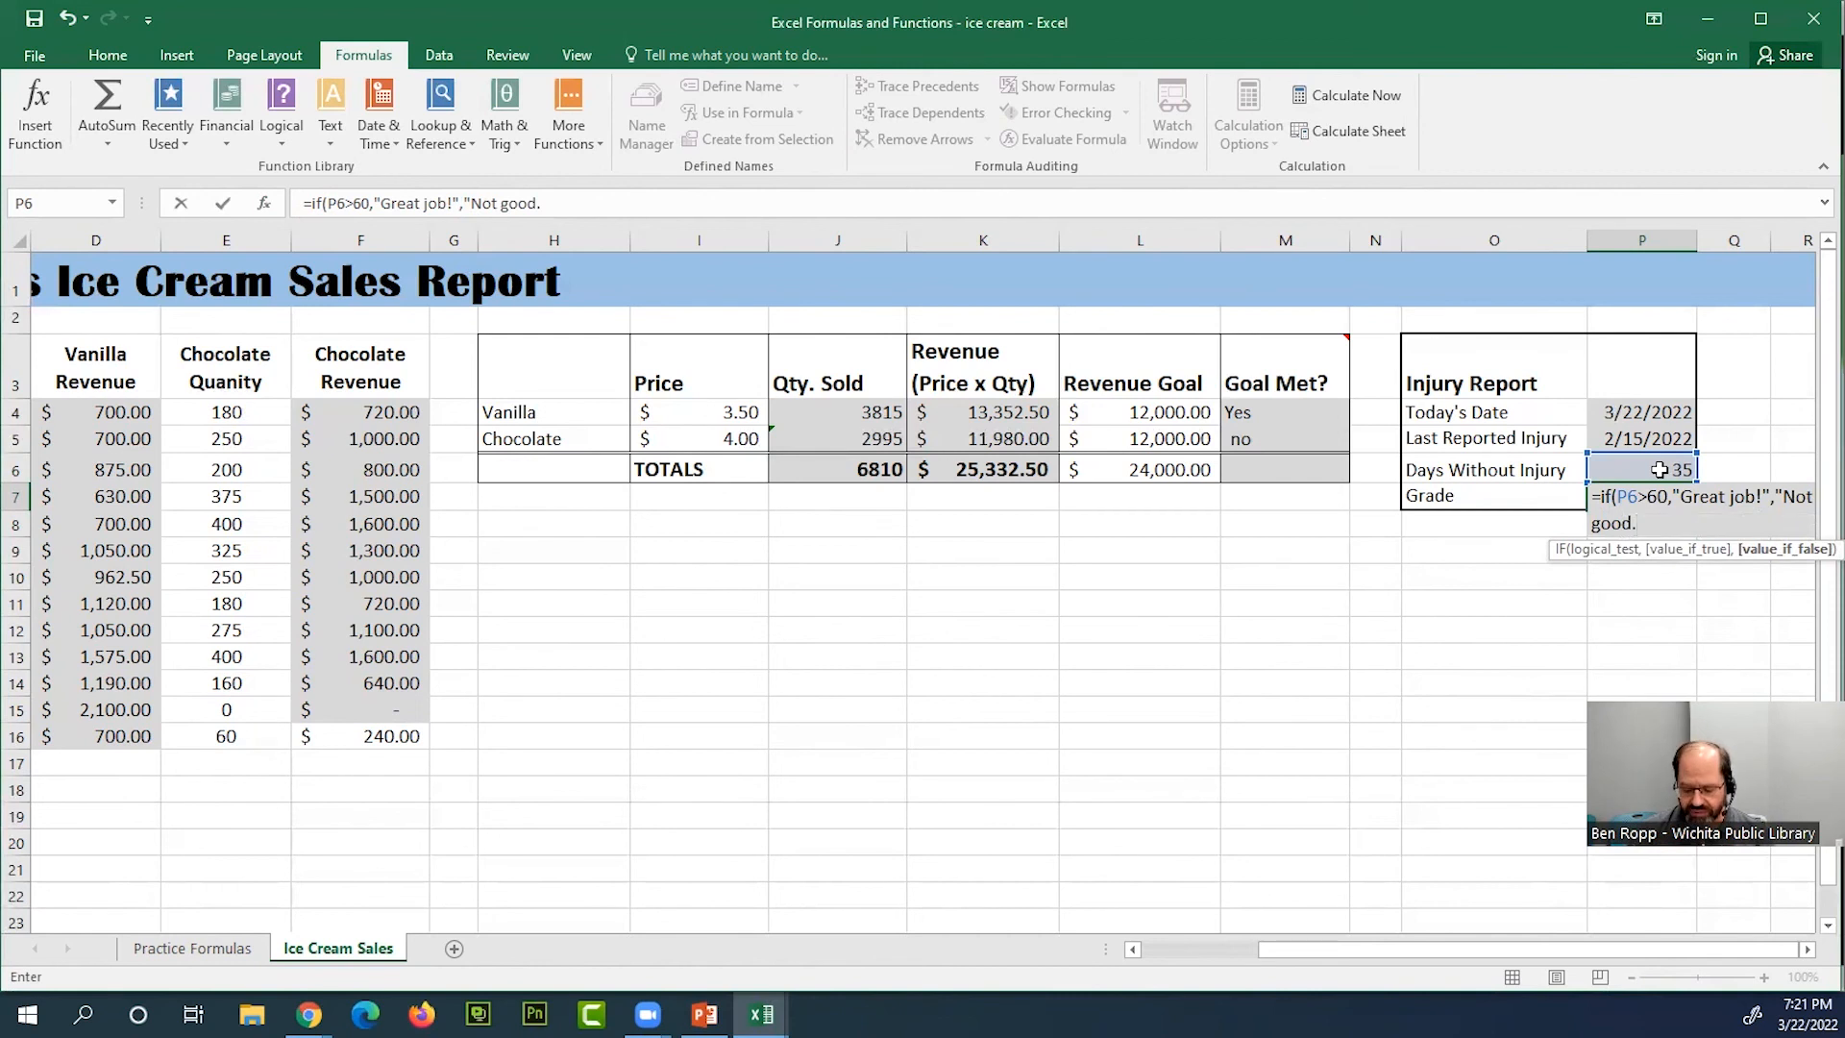
type("\")")
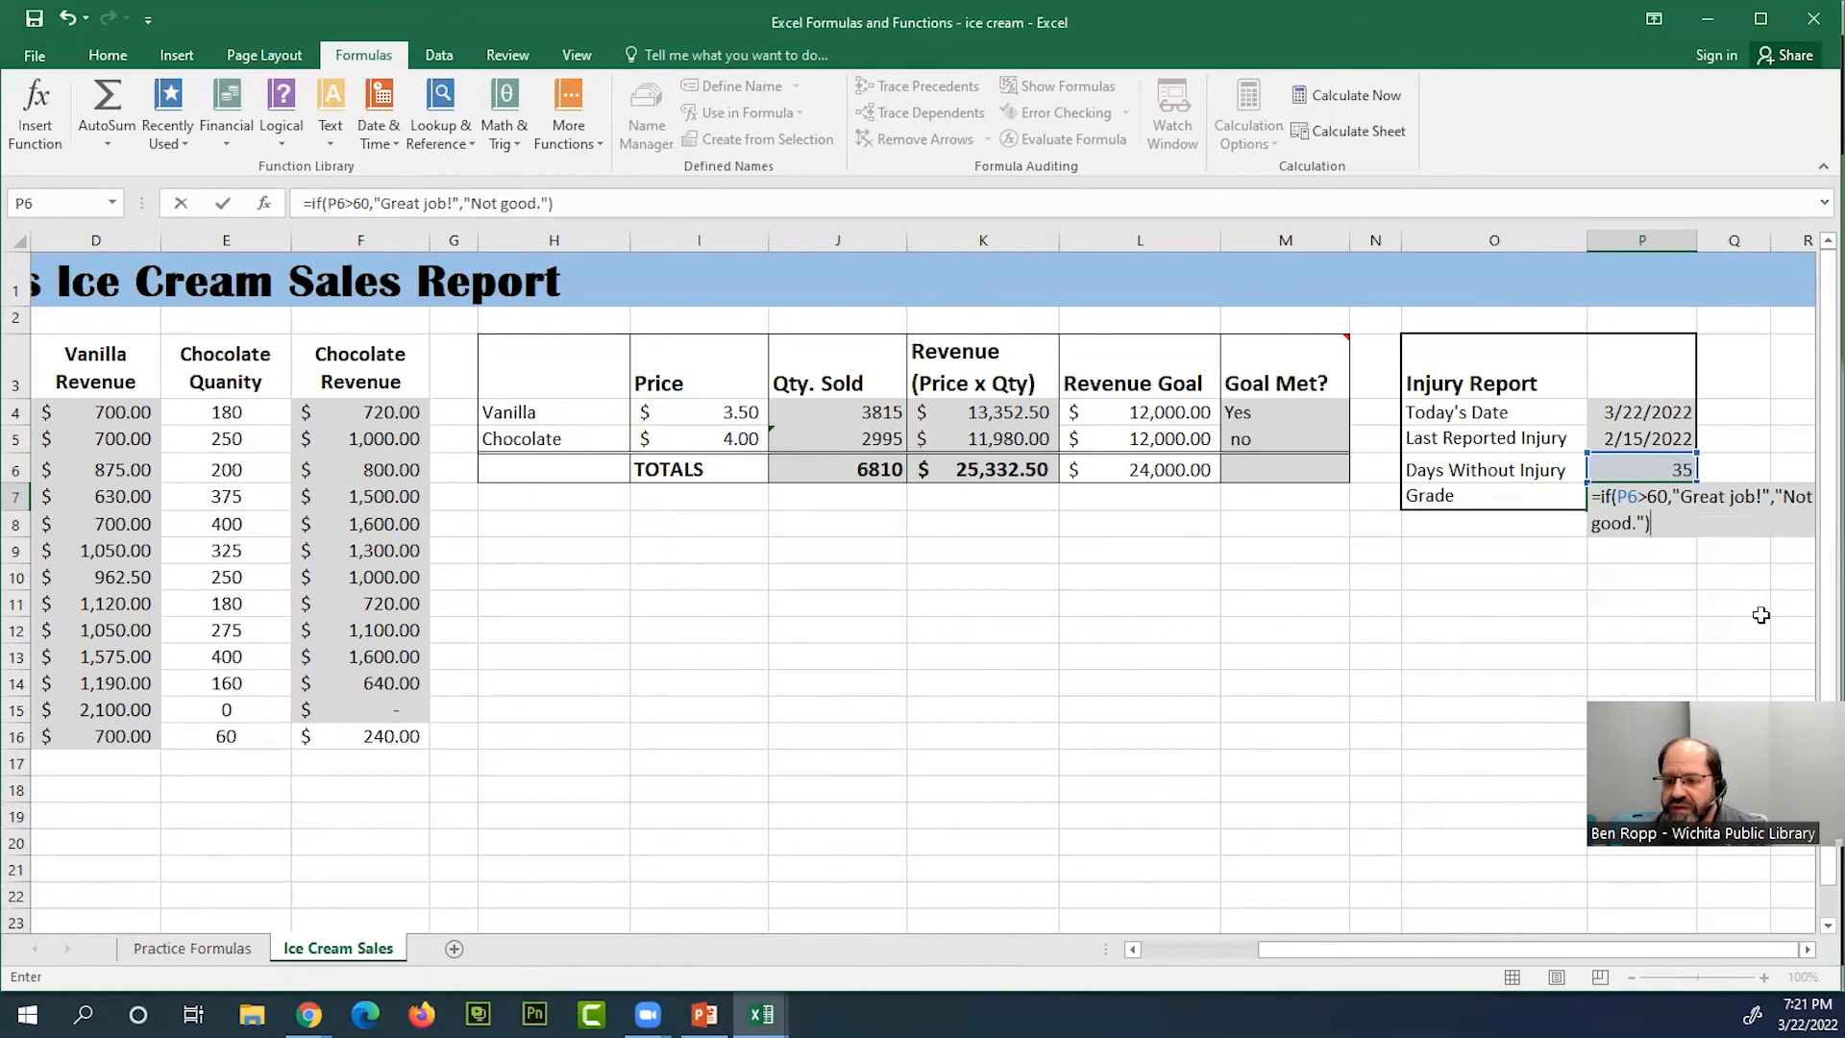
Add "Not good." as the value if false and complete the IF formula in Grade cell P7
key("Return")
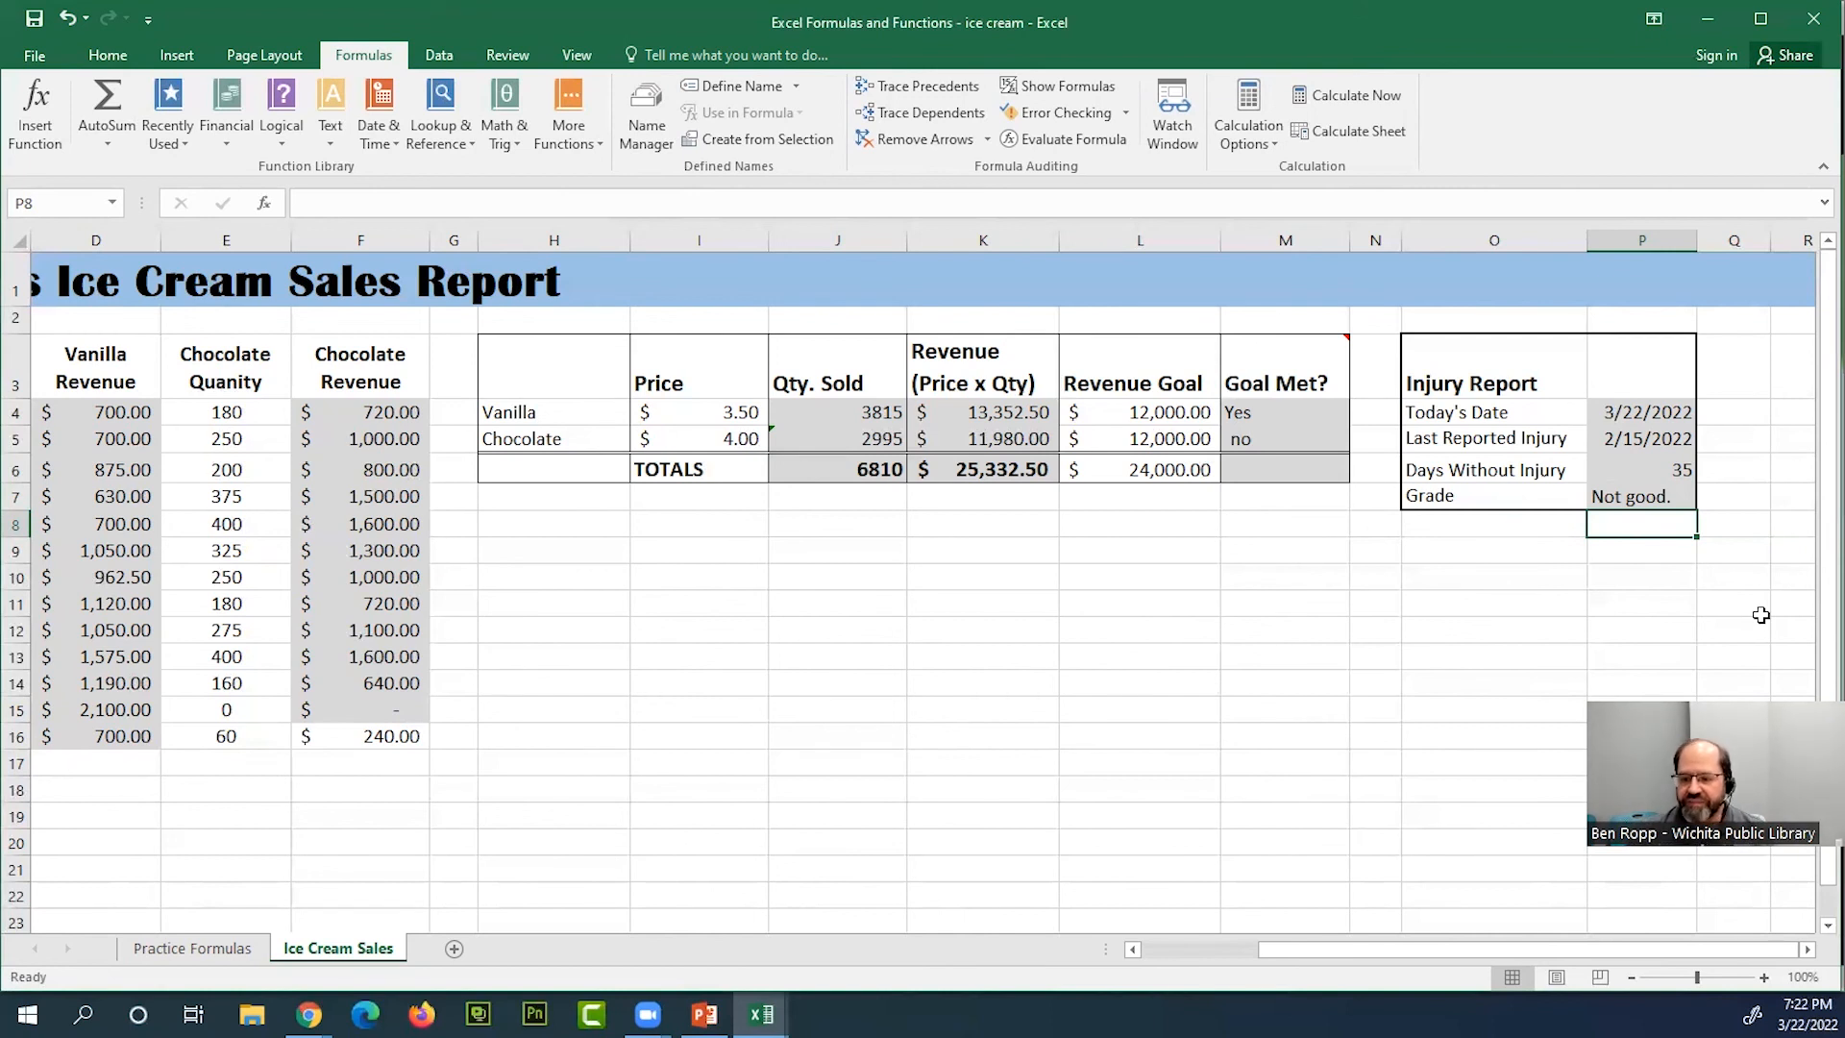
Review the IF formula in Grade cell P7 and the Goal Met? cell M6 in the TOTALS row
left_click(1651, 497)
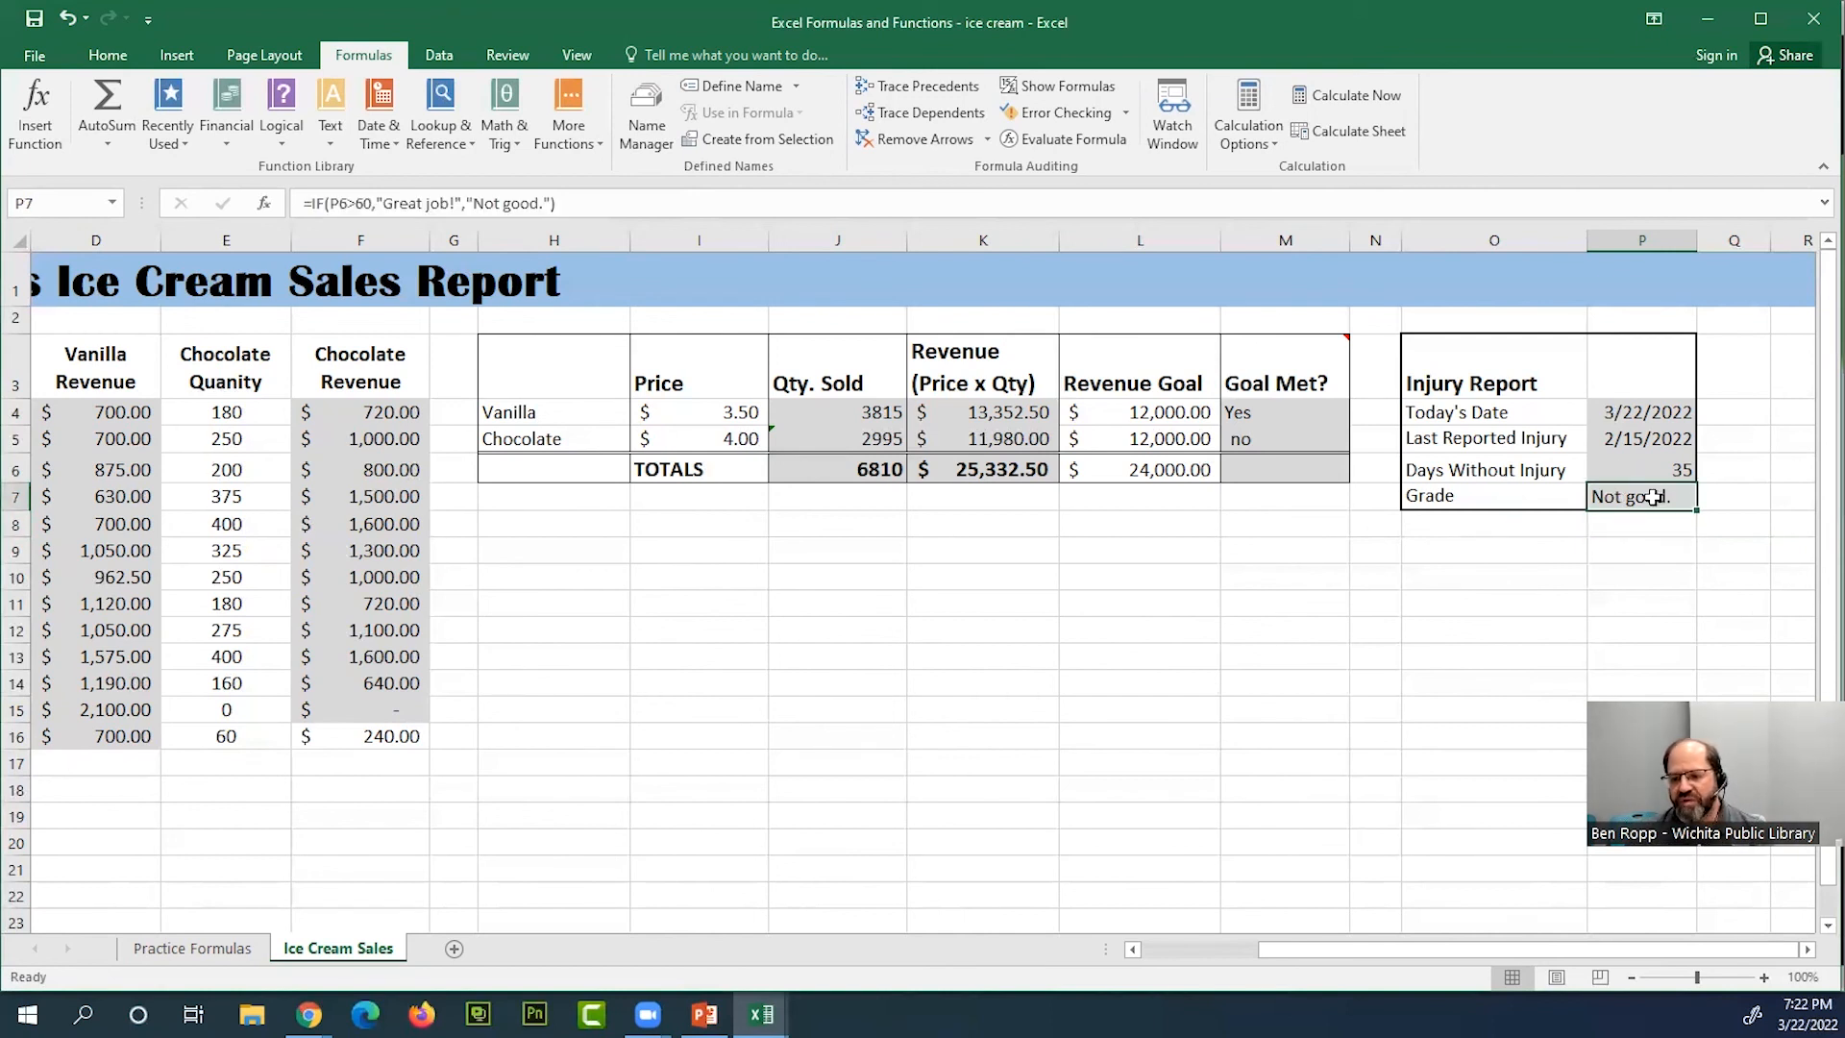
double_click(1650, 497)
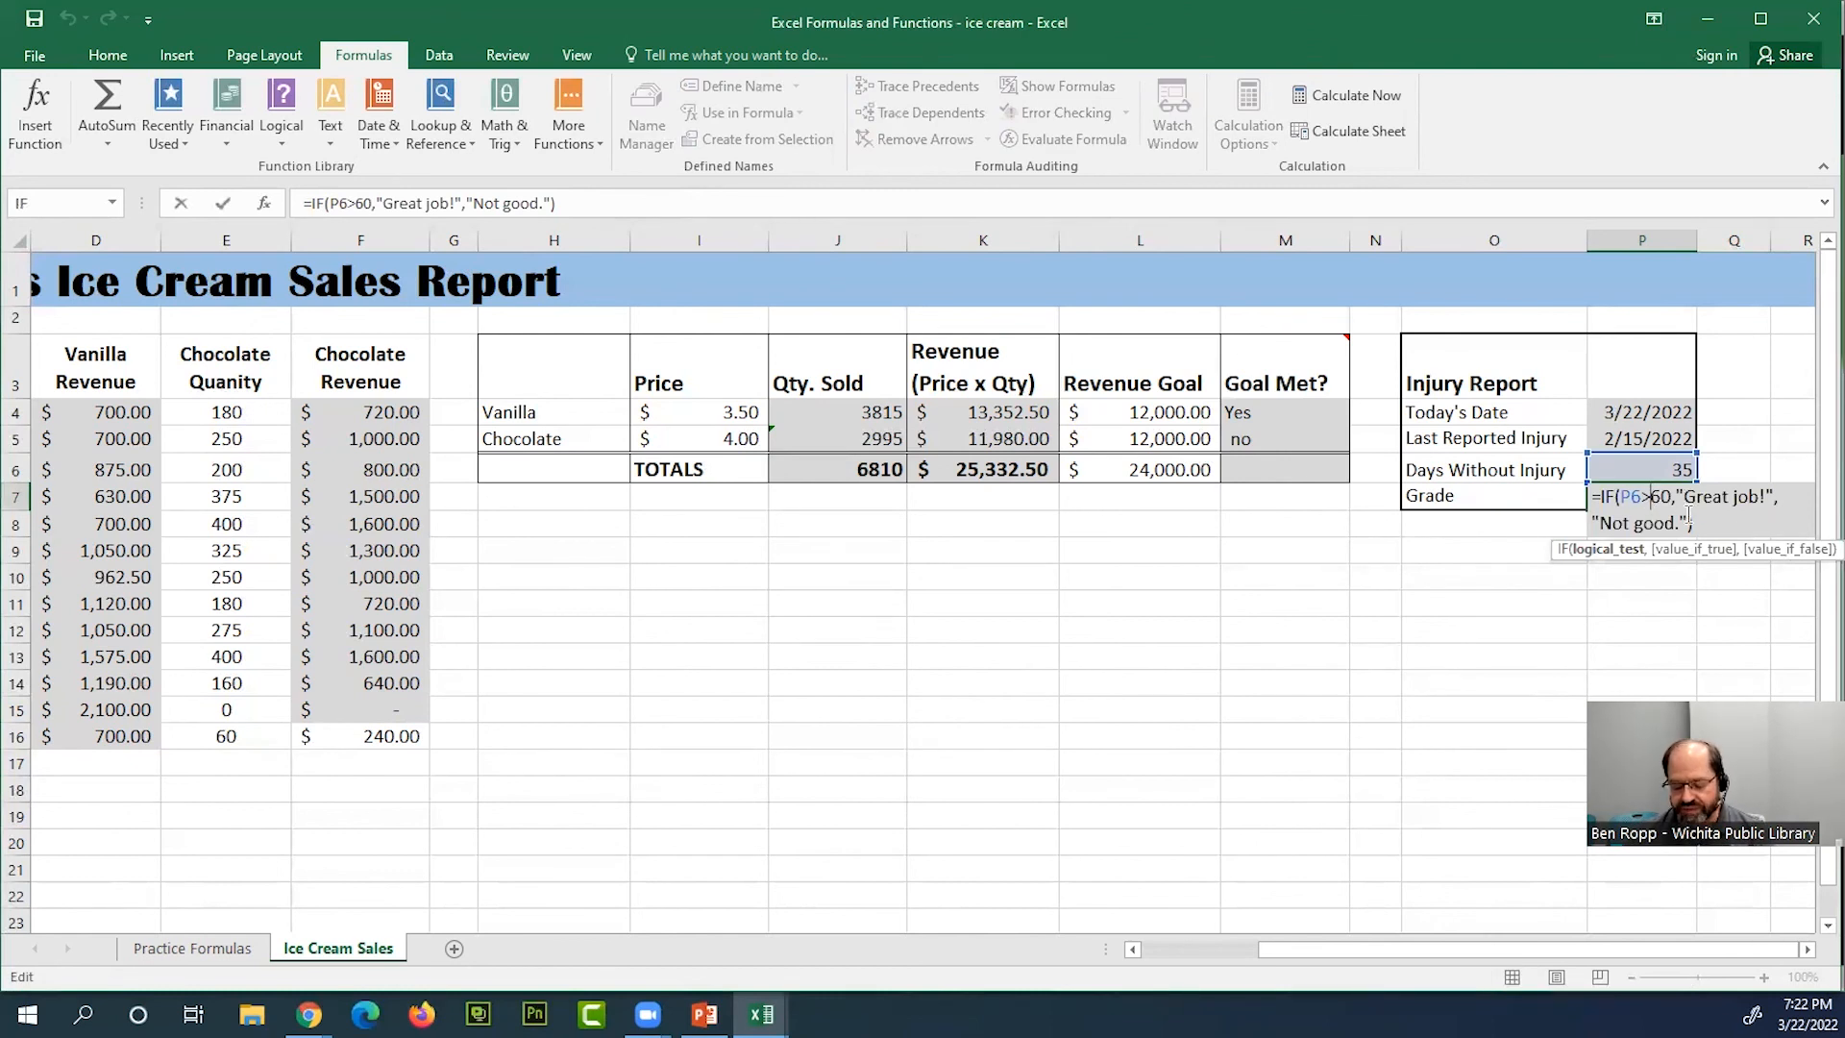
key("Return")
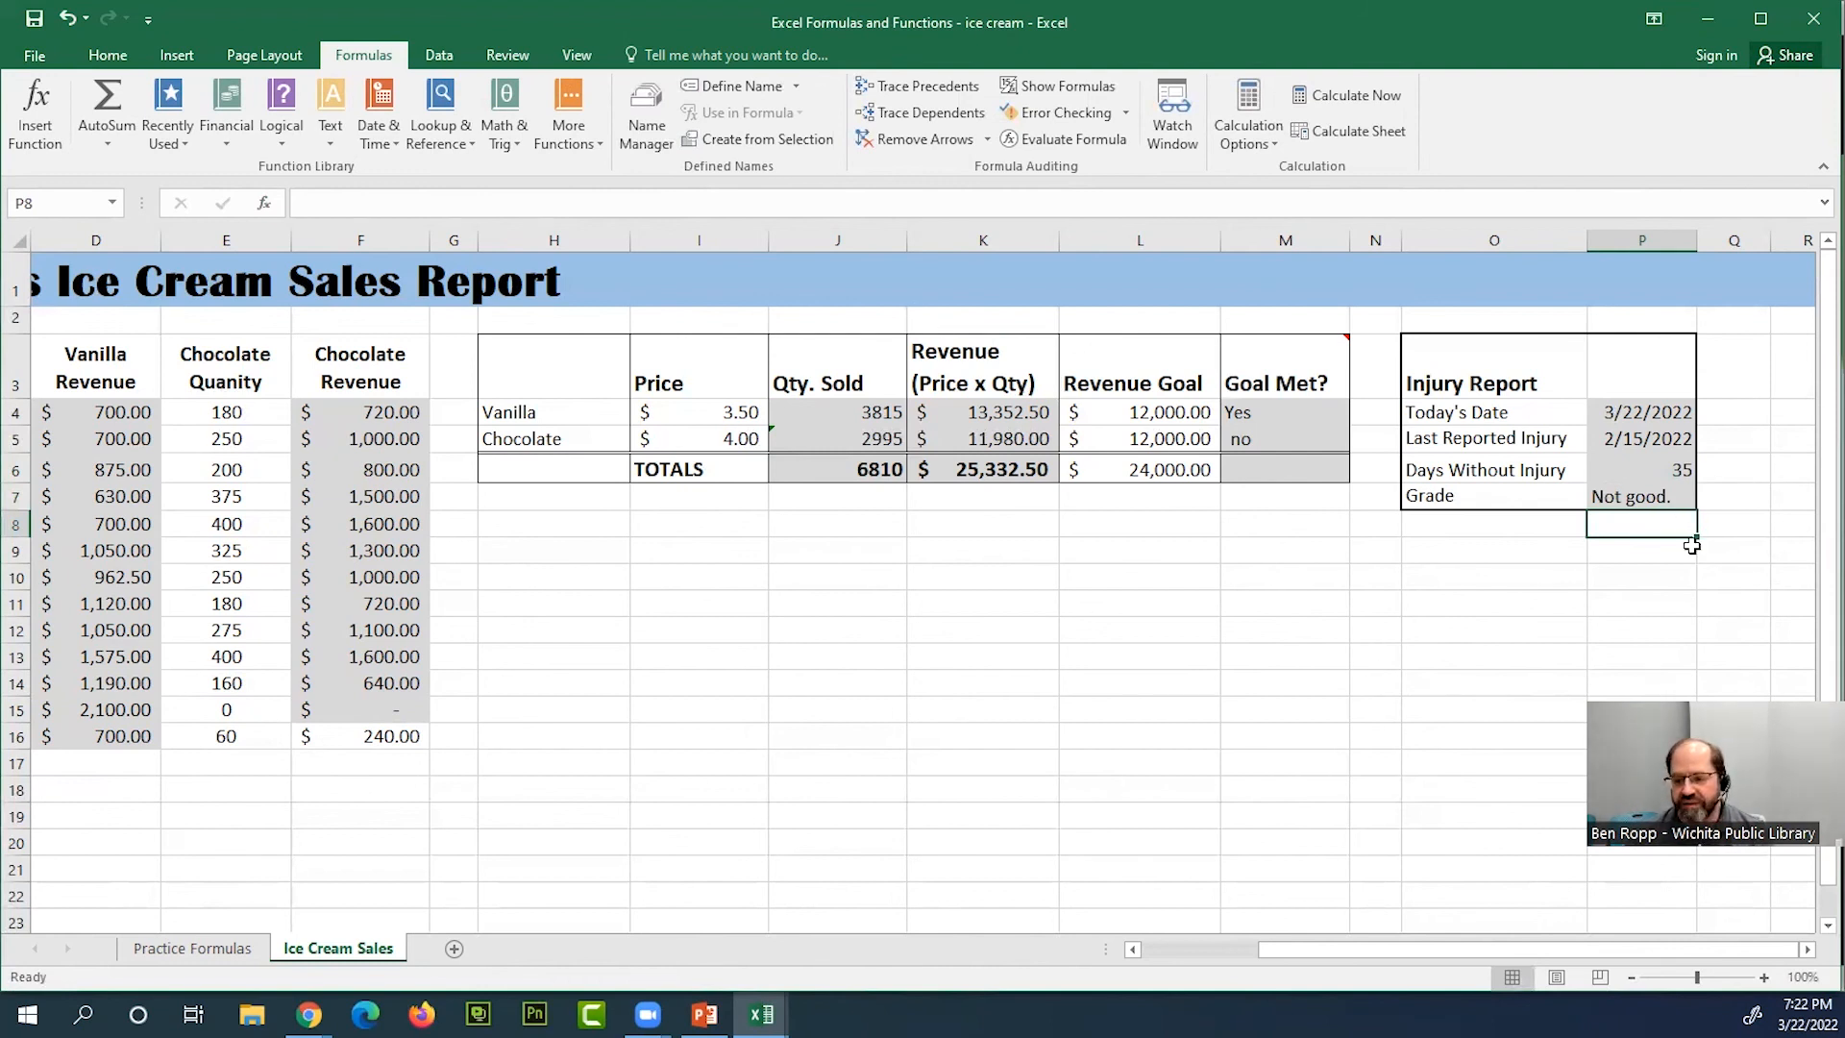
left_click(1670, 498)
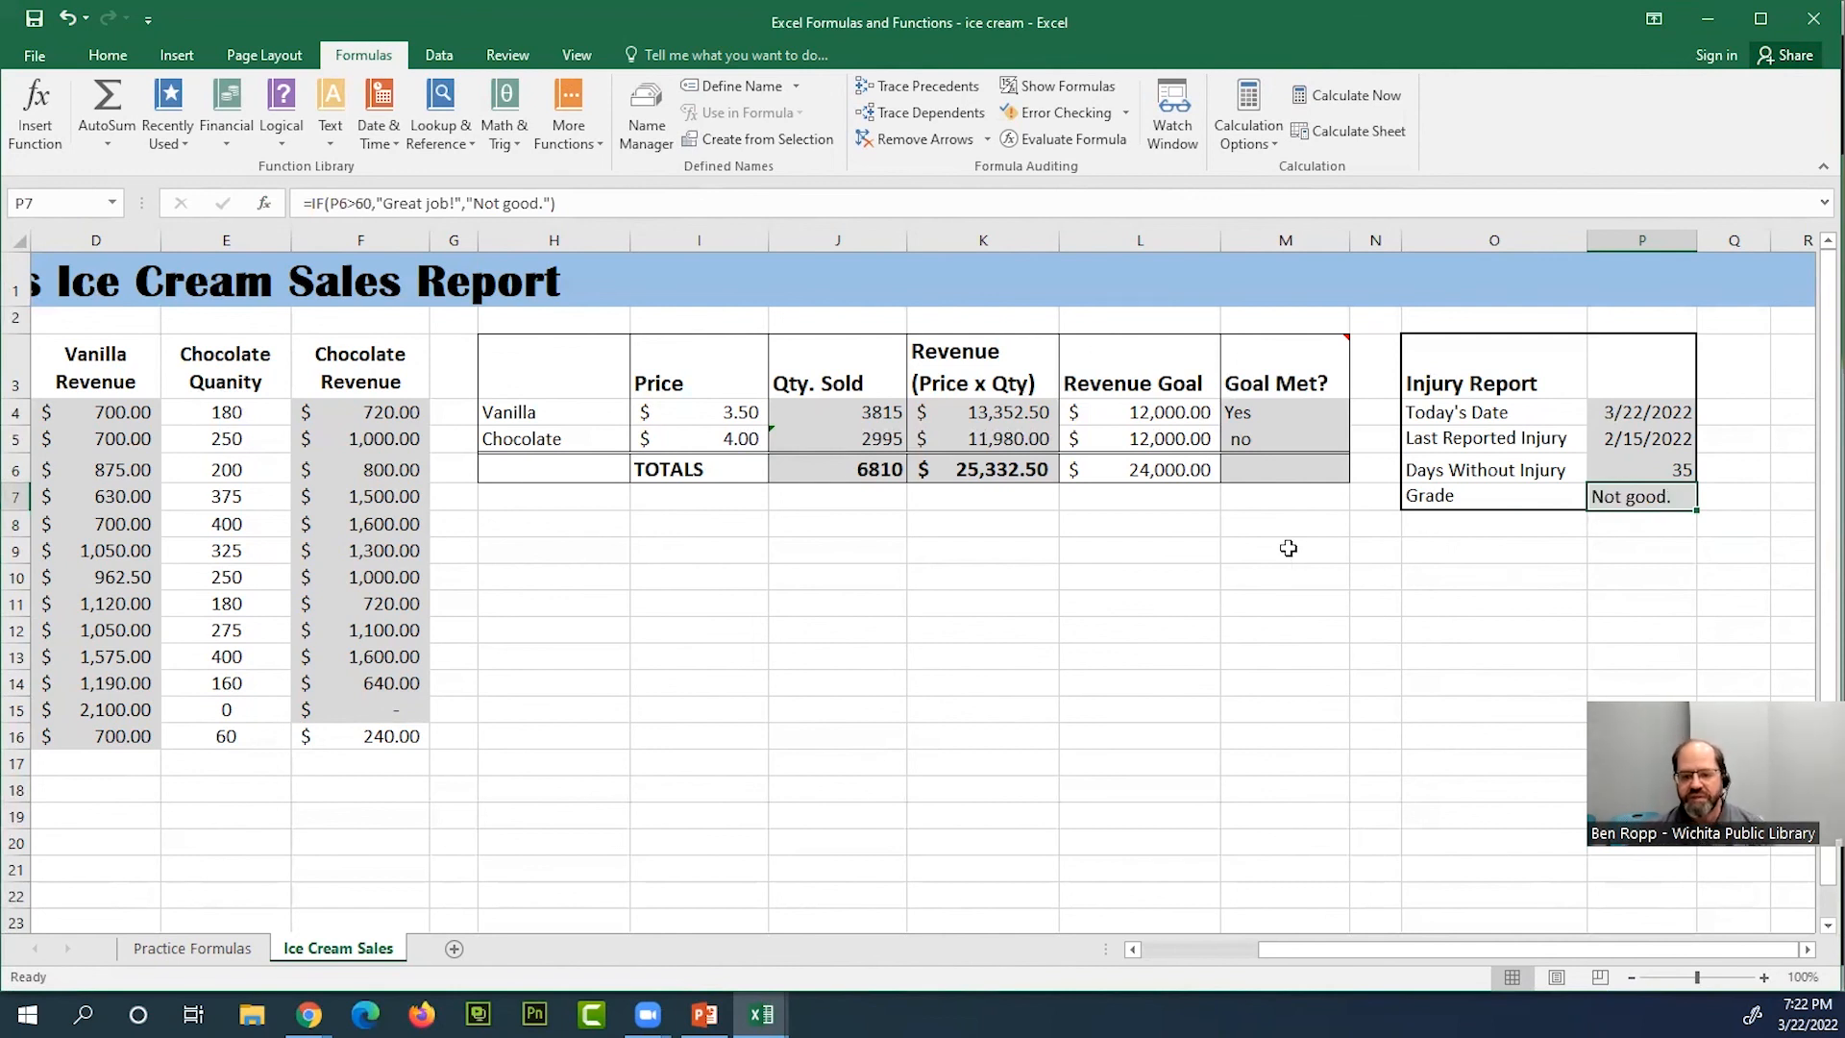
left_click(1295, 471)
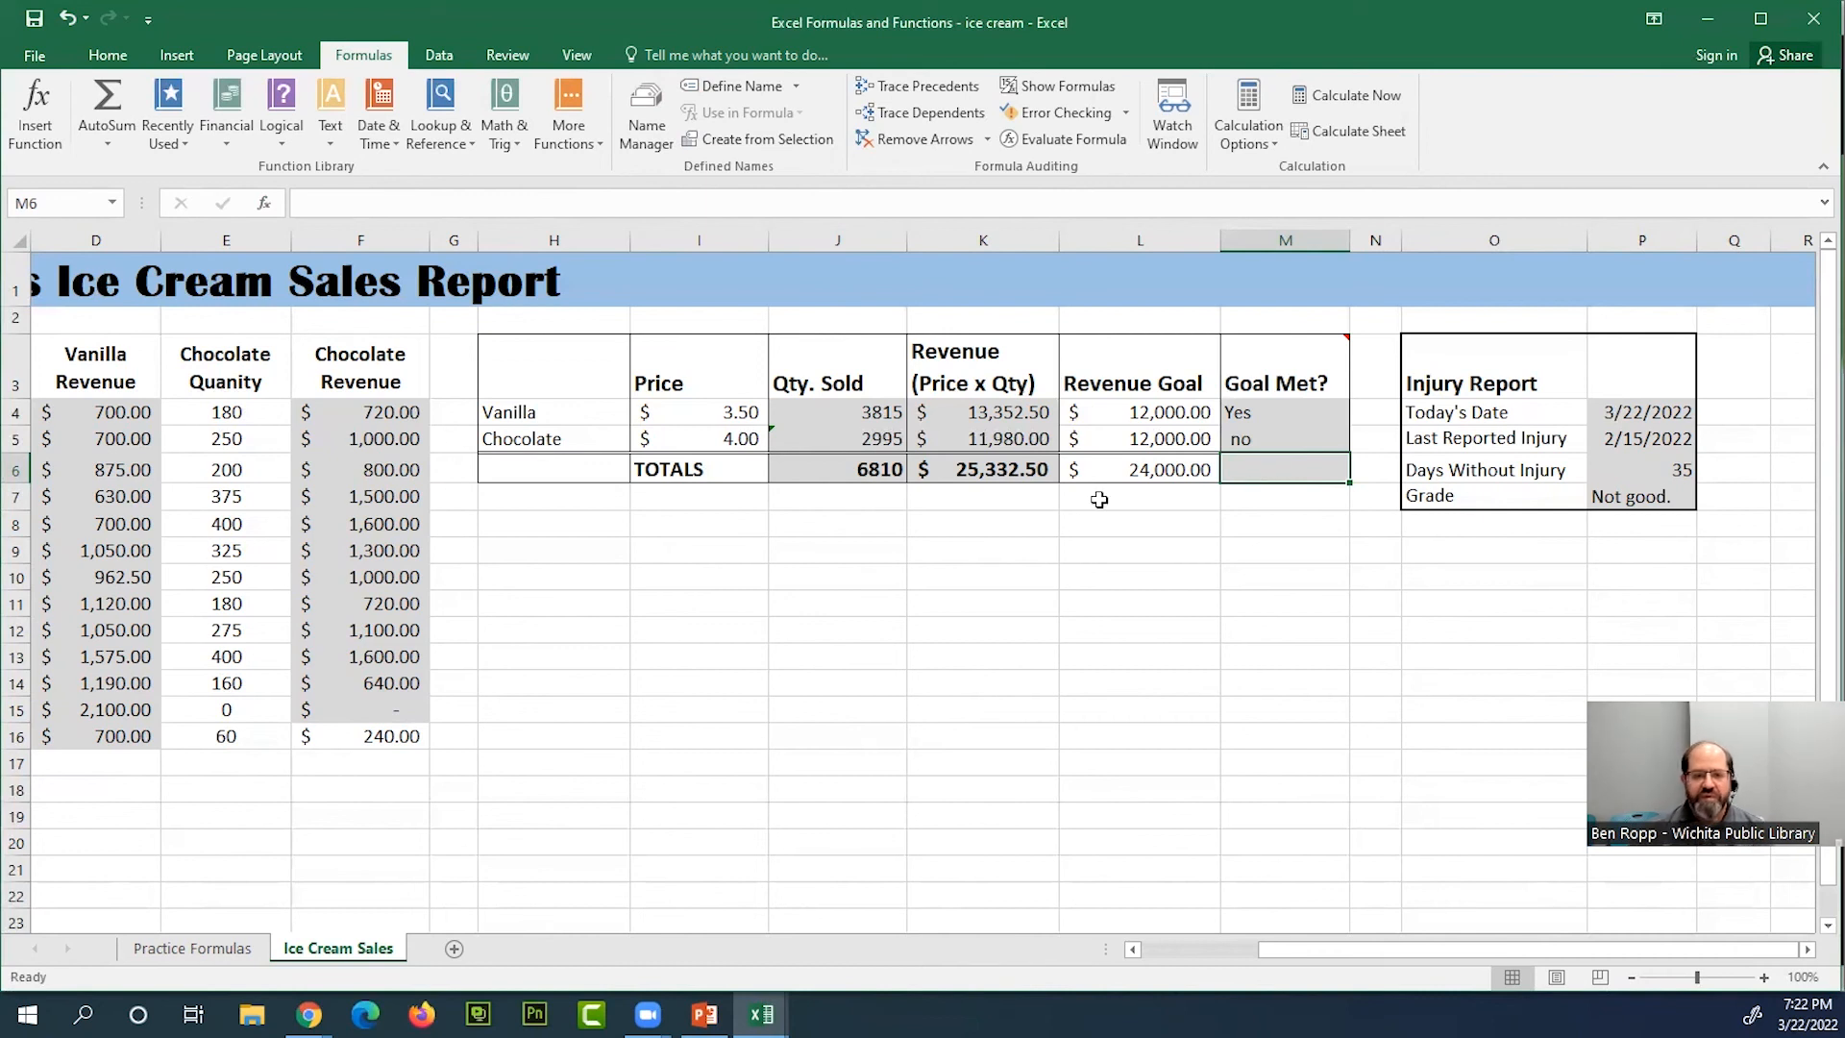
Switch to the PowerPoint slide show and review the function structure slide and the Common Functions slide
left_click_drag(1305, 949, 1188, 959)
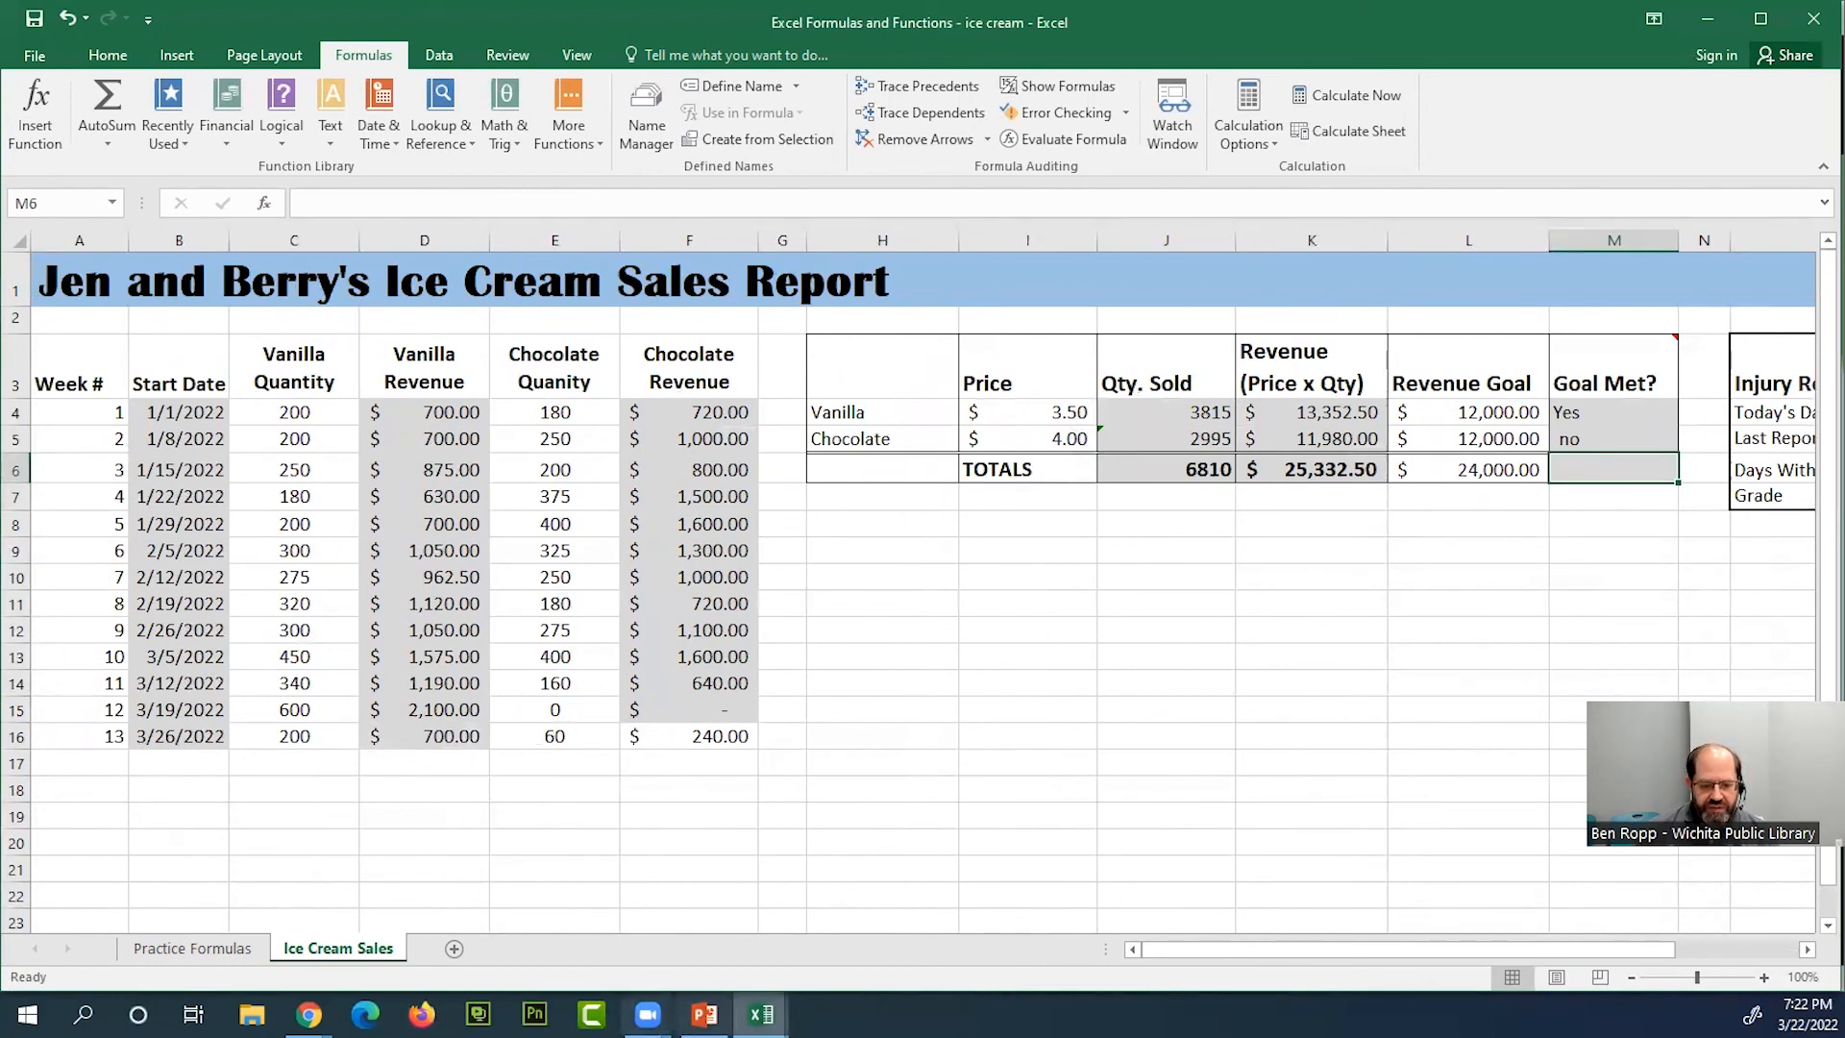
mouse_move(704, 1014)
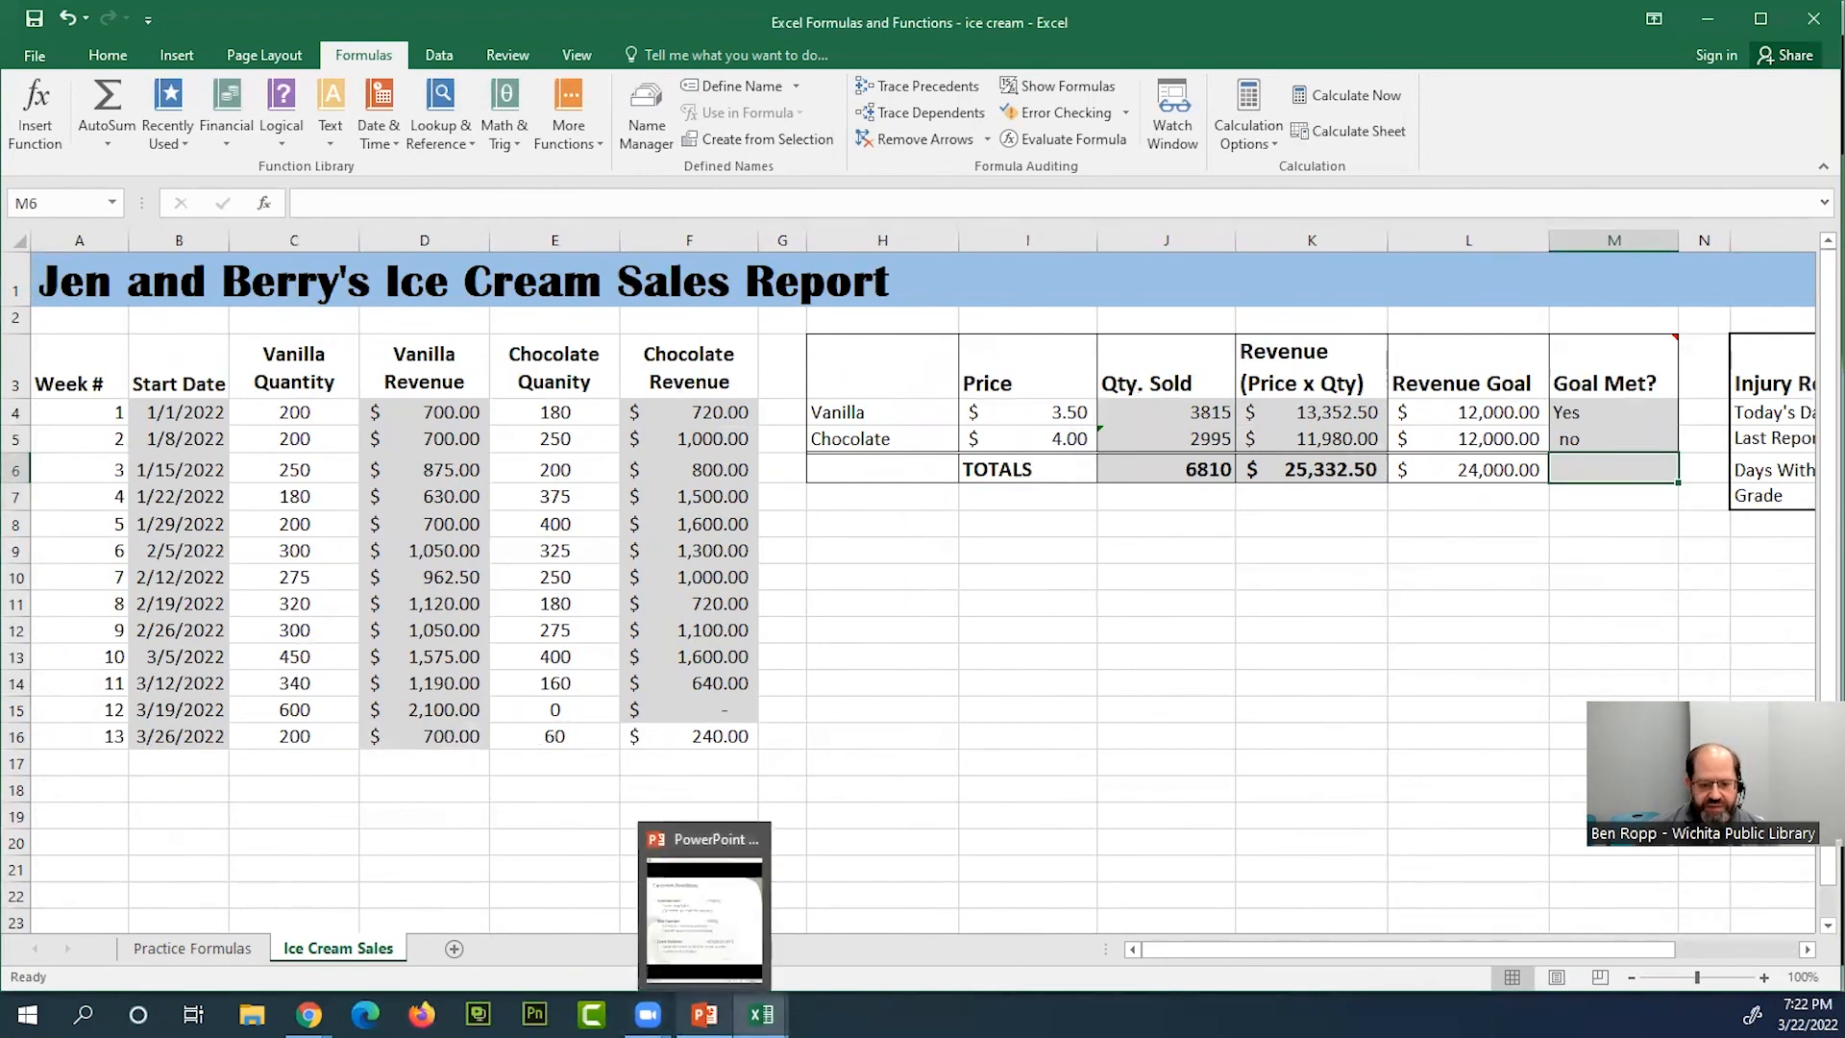
left_click(731, 947)
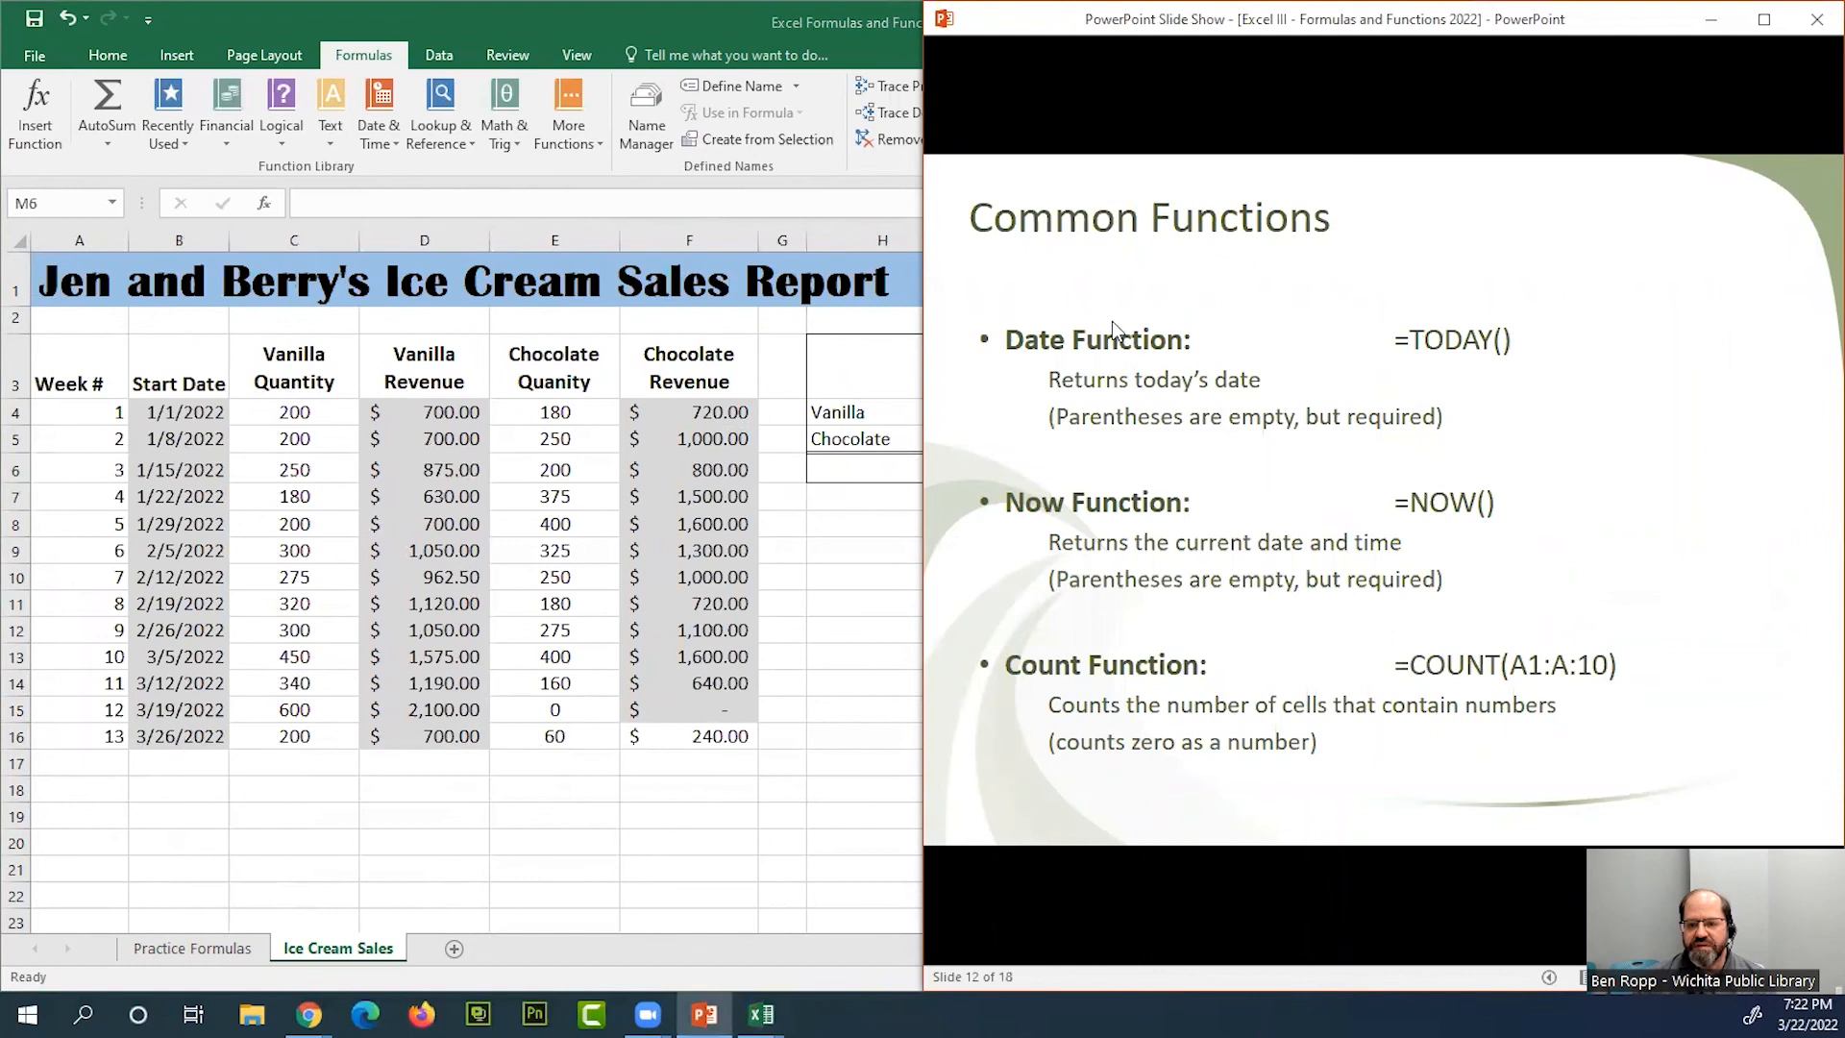
key("Left")
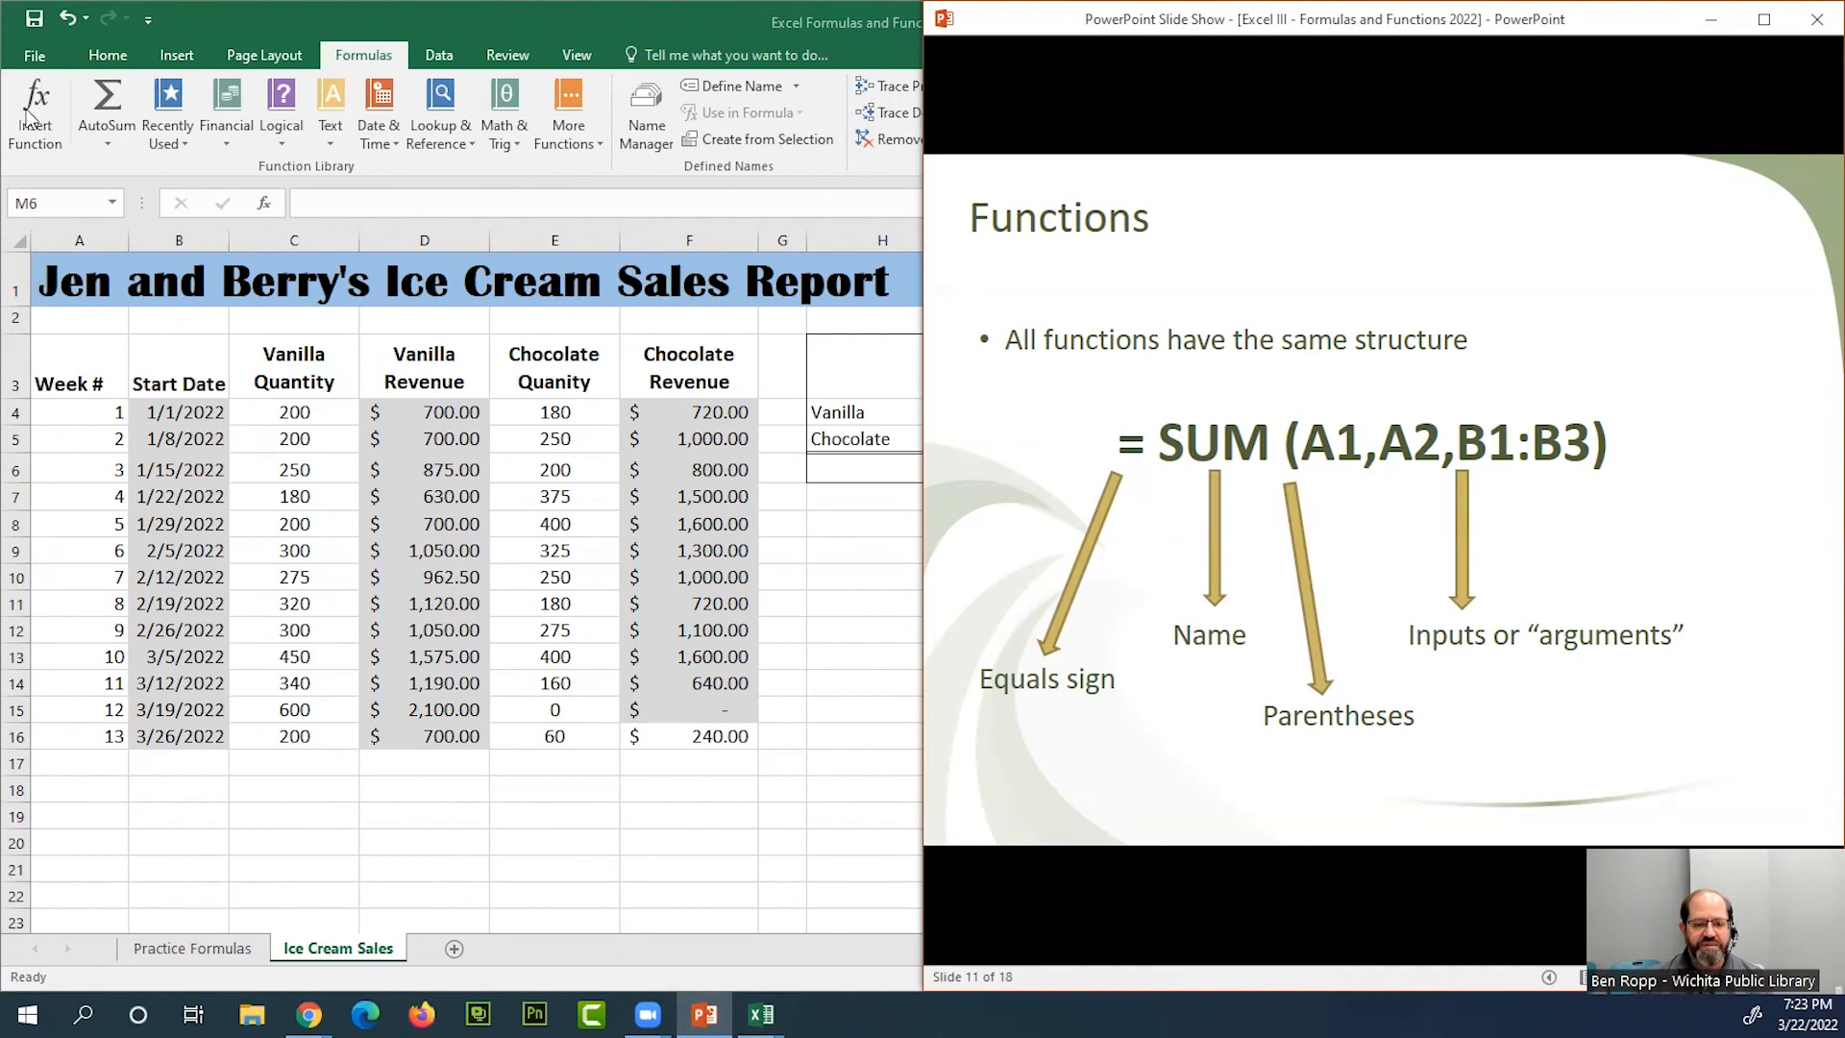
left_click(1649, 693)
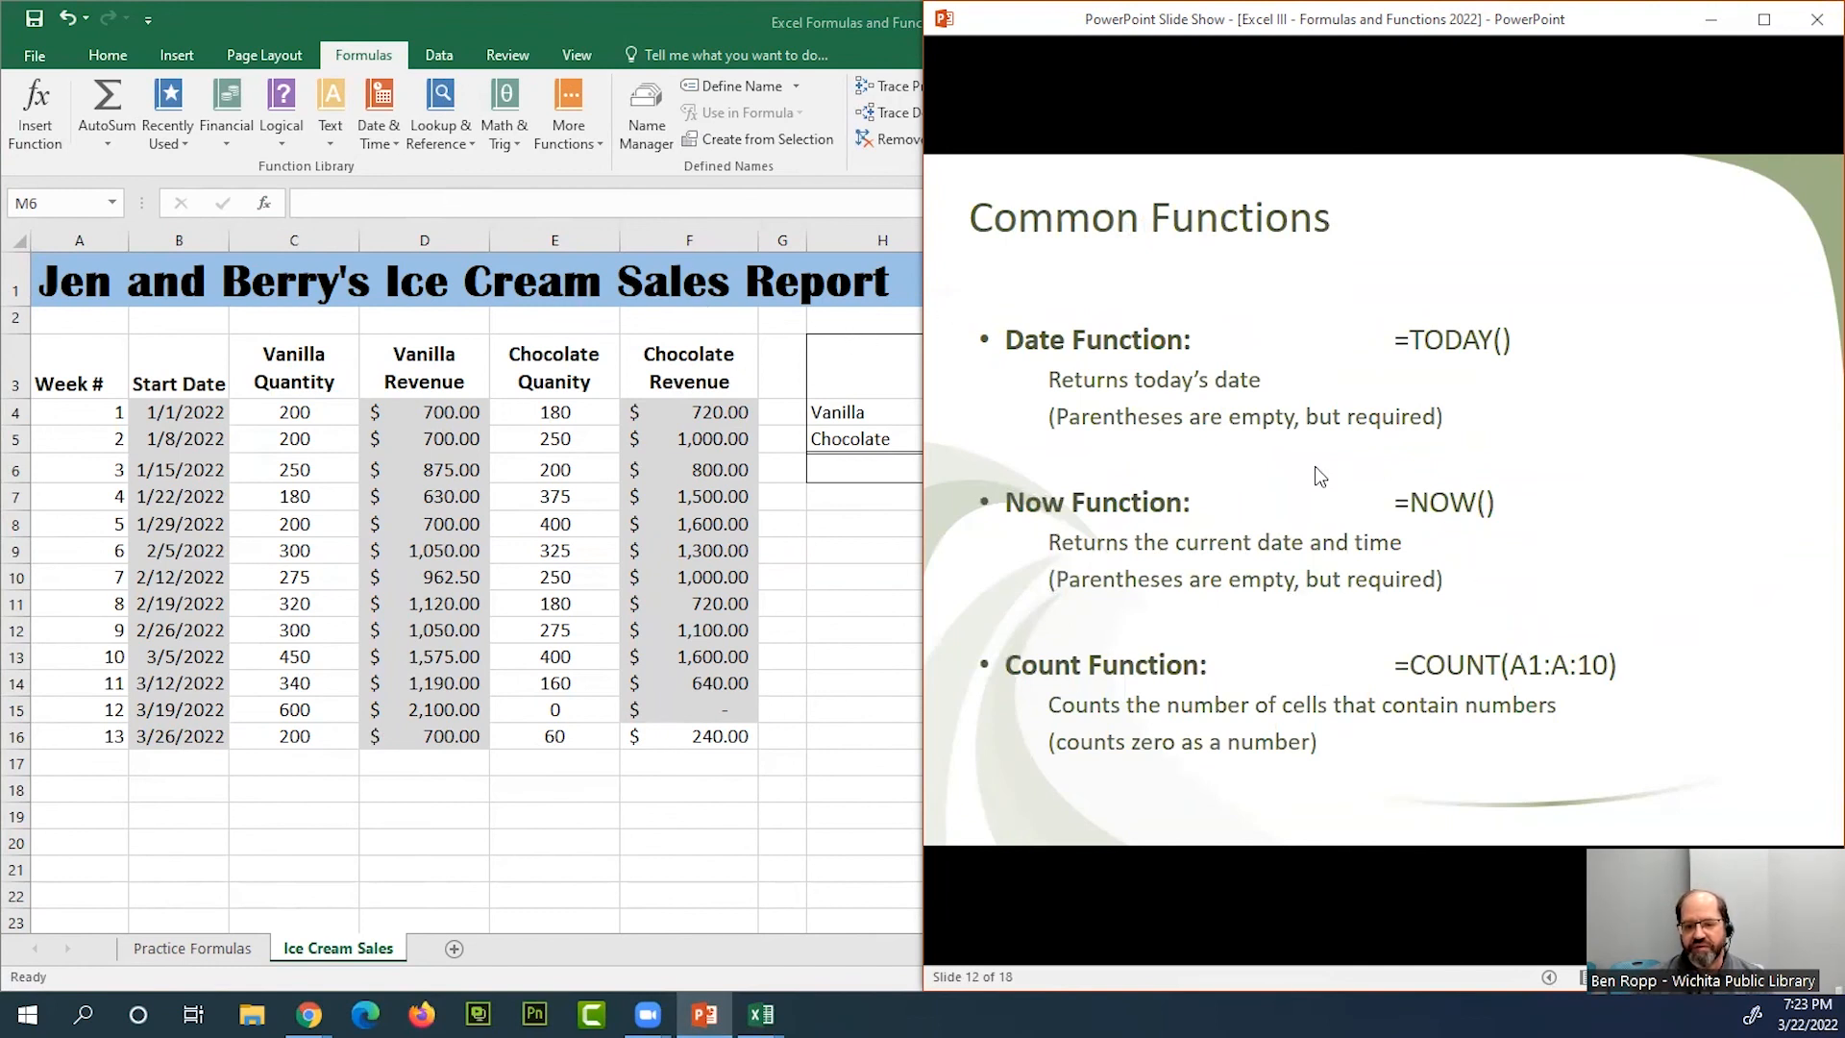
Switch to Excel and examine the Insert Function dialog for the Goal Met? cell M6, then dismiss it
key("alt+Tab")
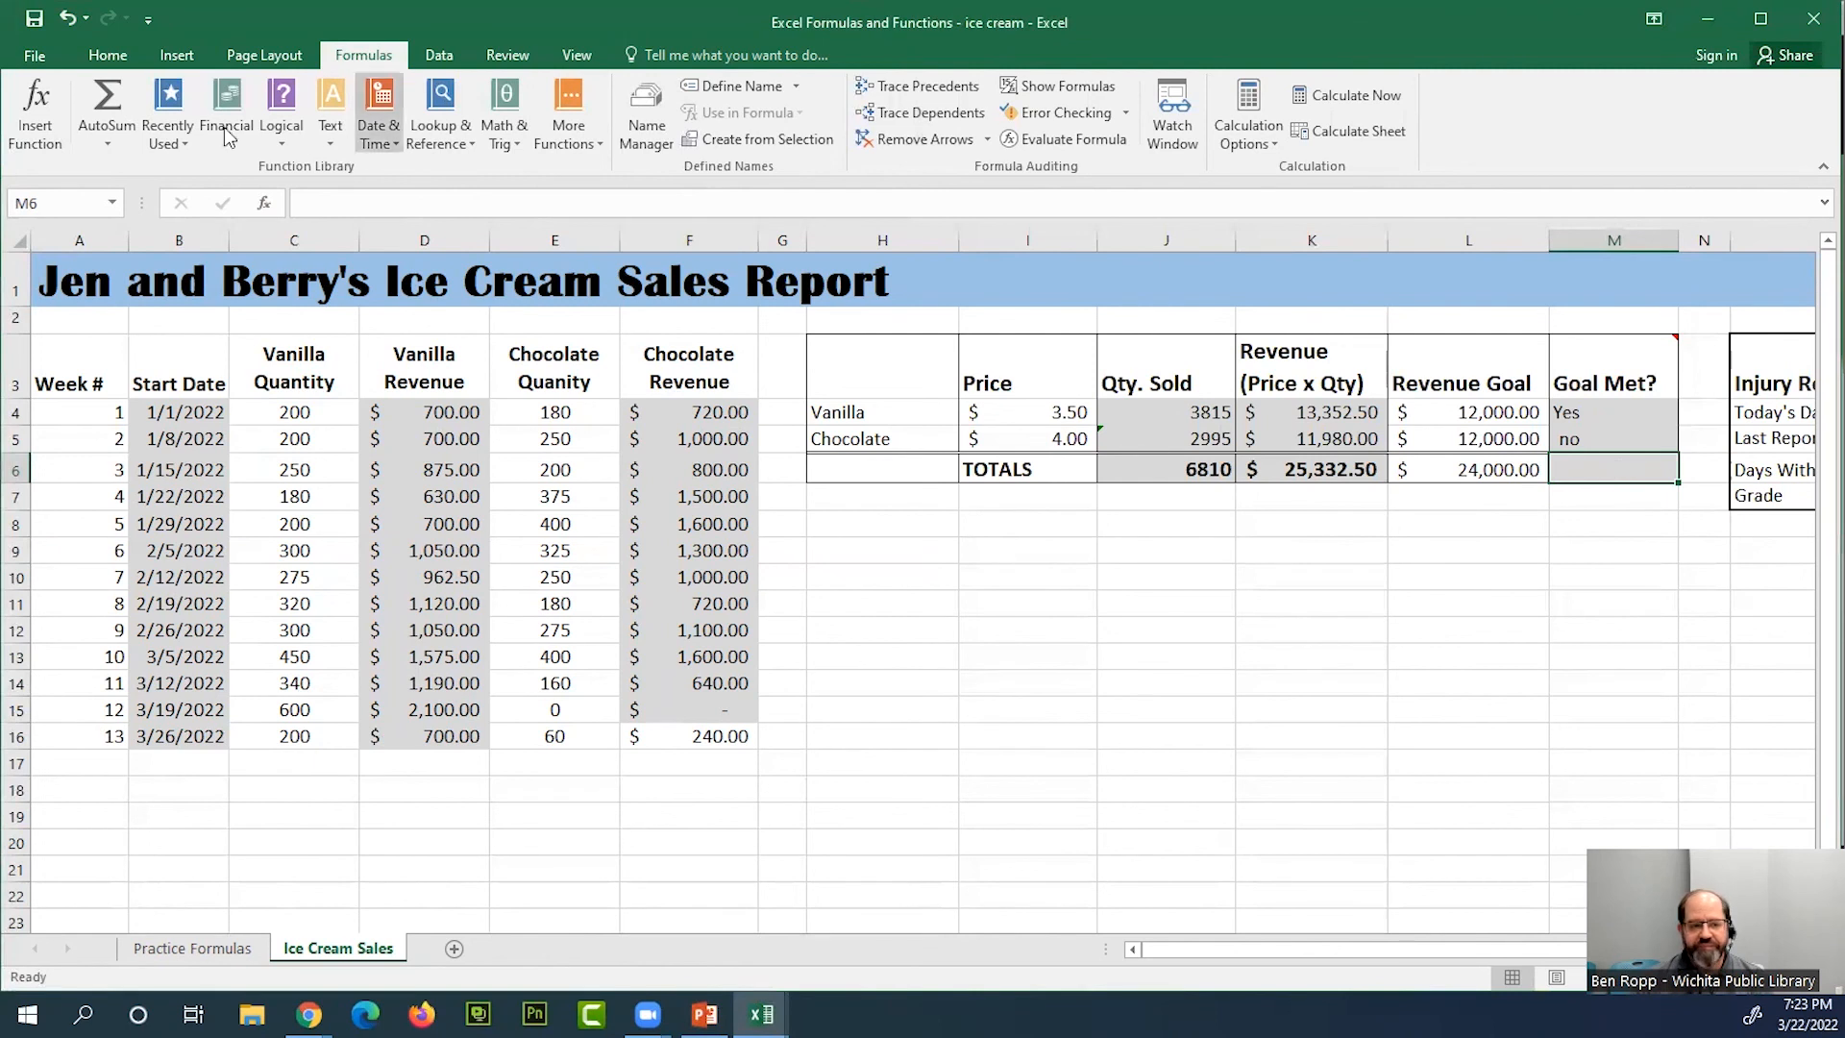
left_click(33, 122)
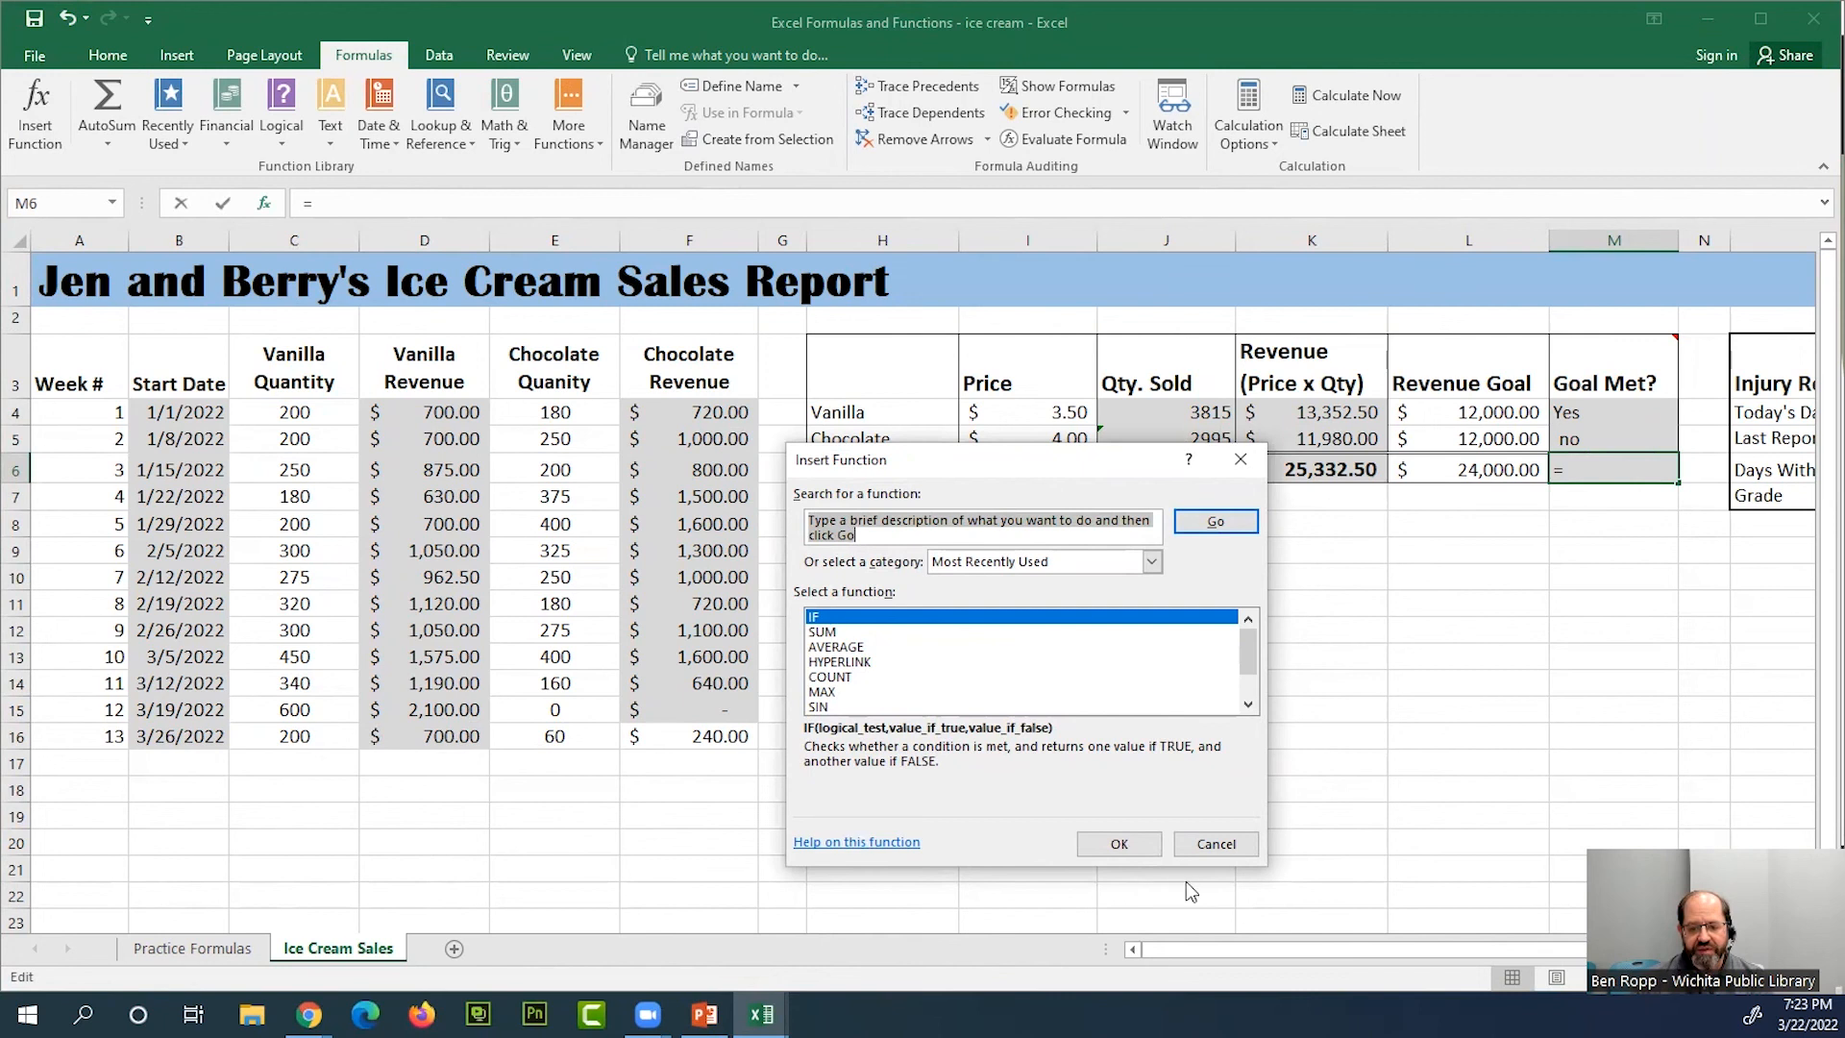
left_click(1216, 843)
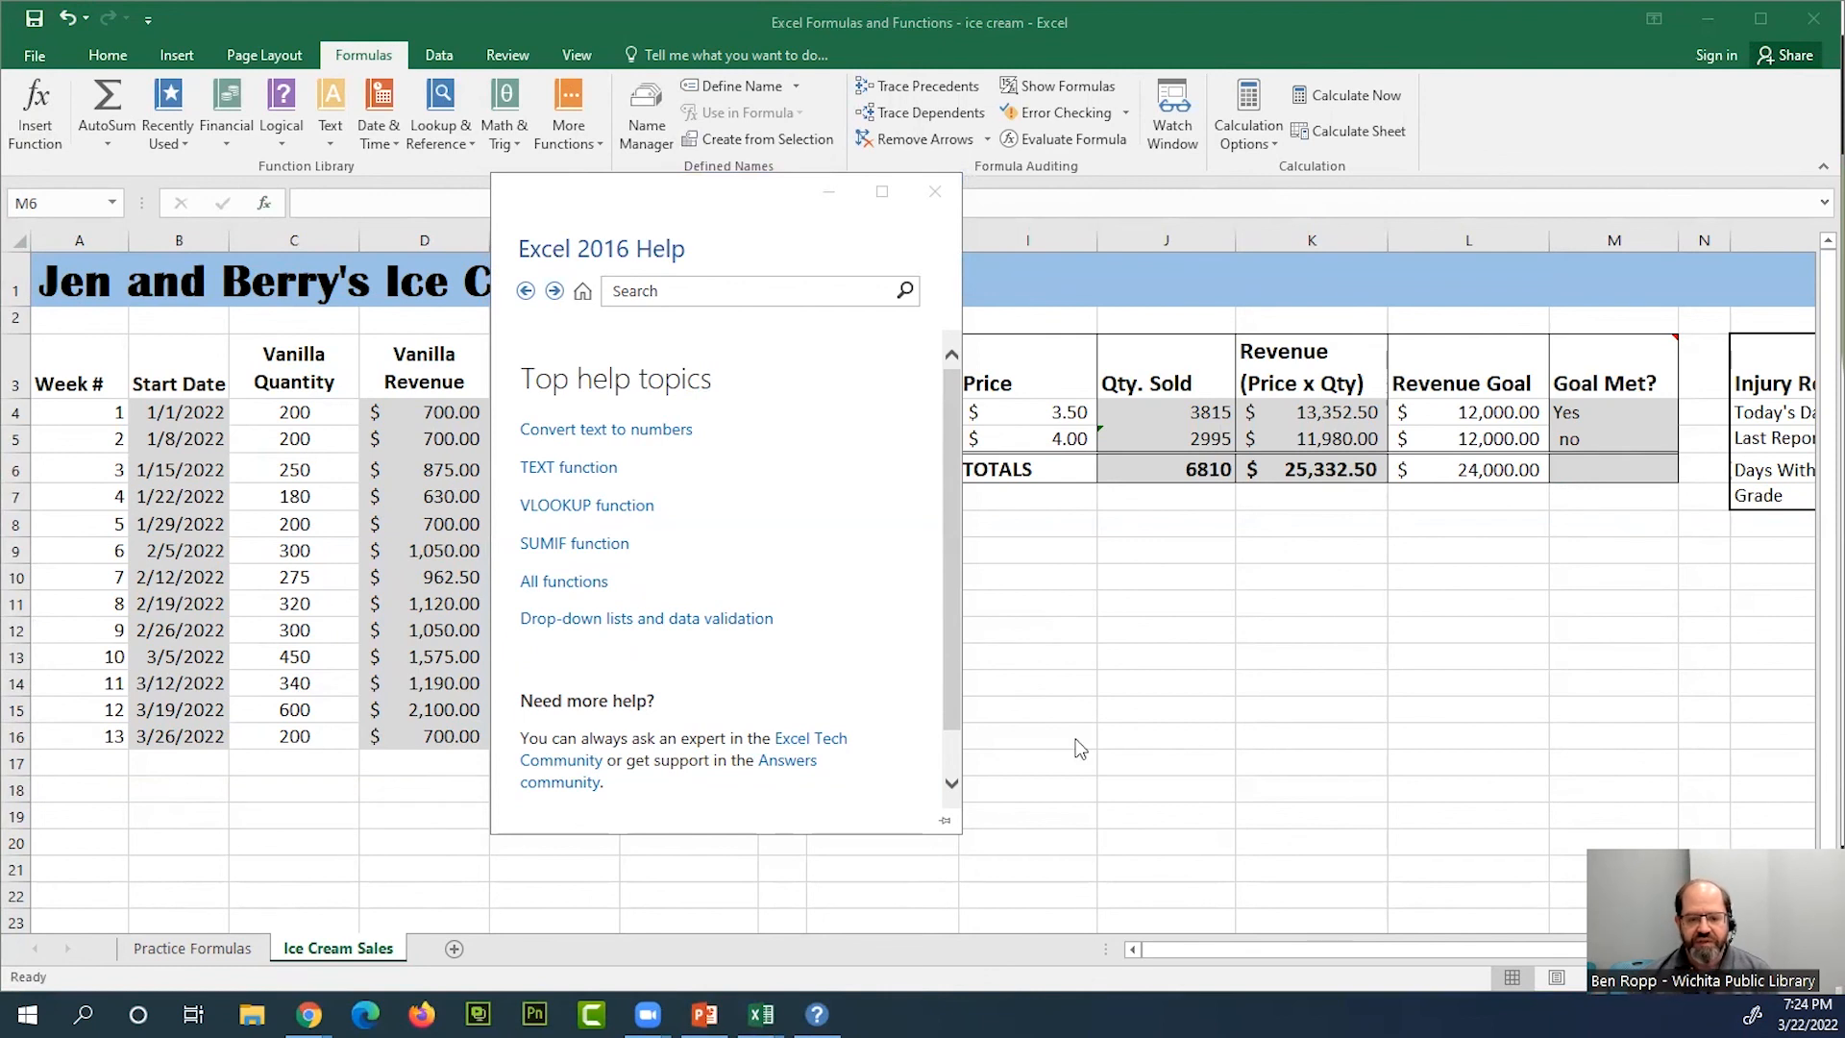
Search Excel 2016 Help for "if function" and look through the results
left_click(869, 489)
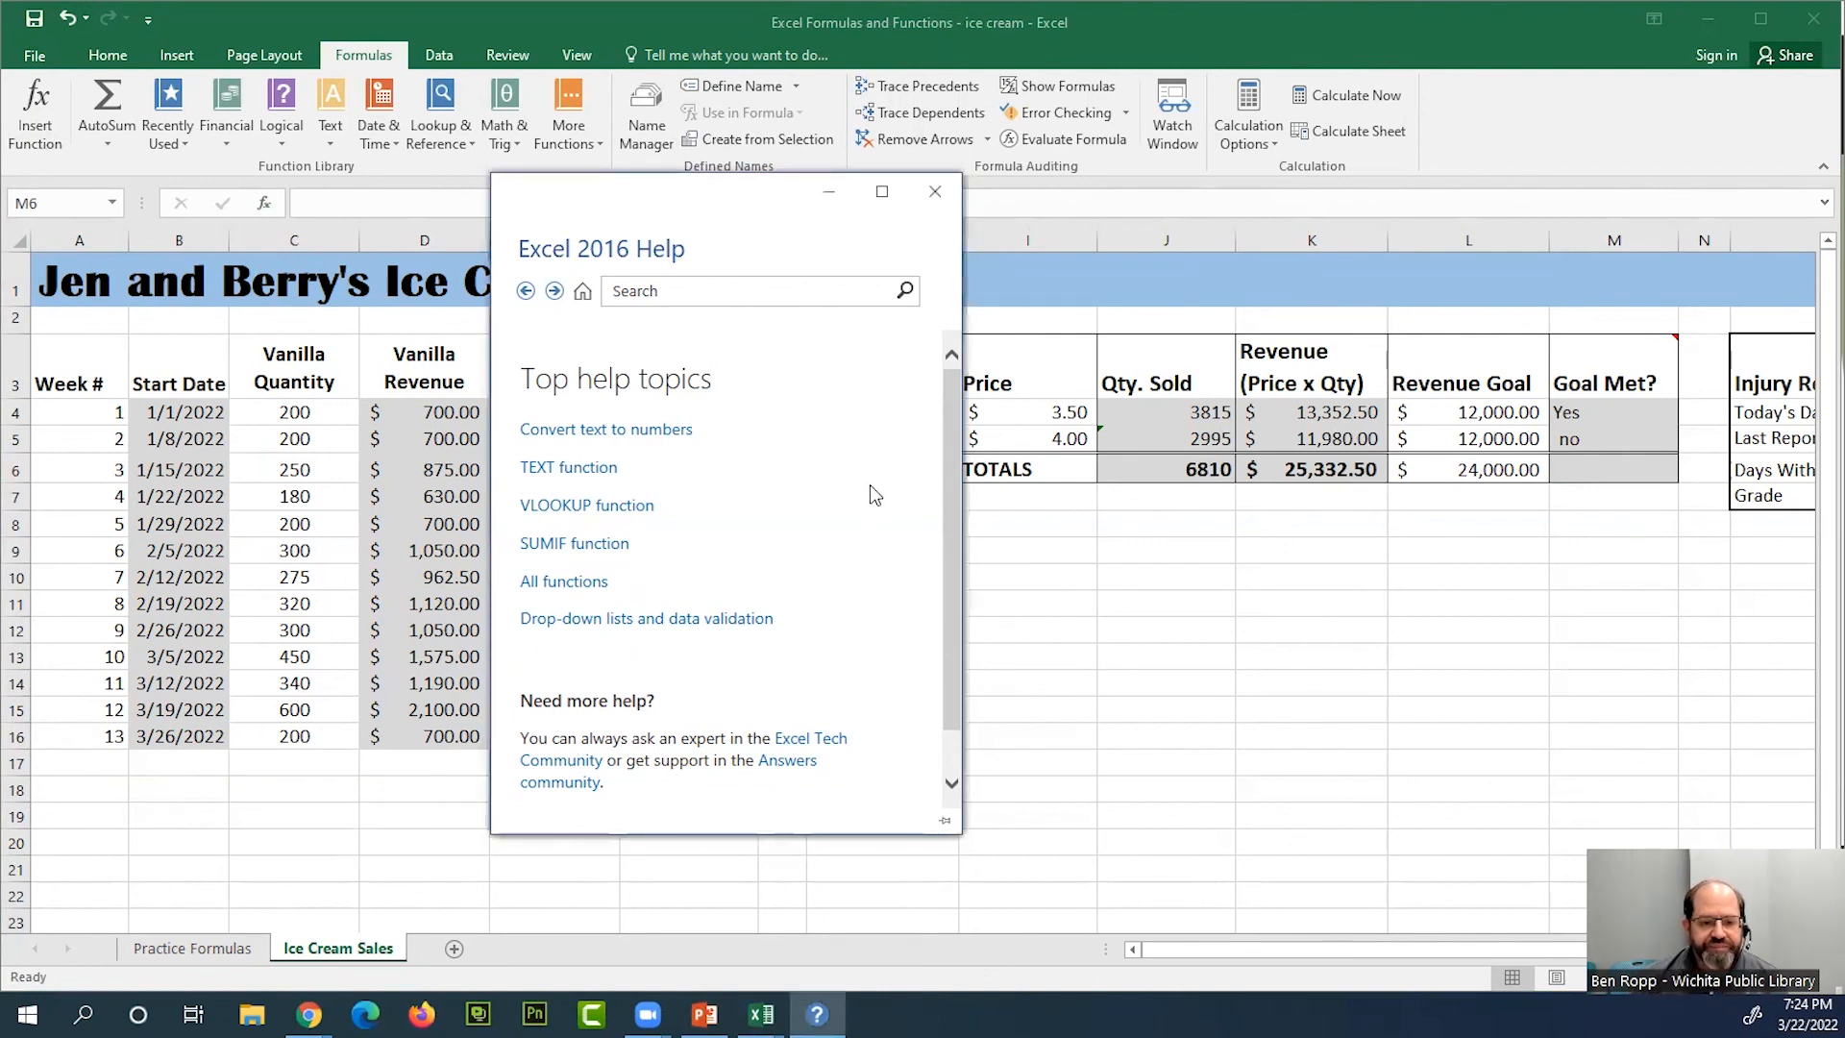
left_click(678, 291)
type("if")
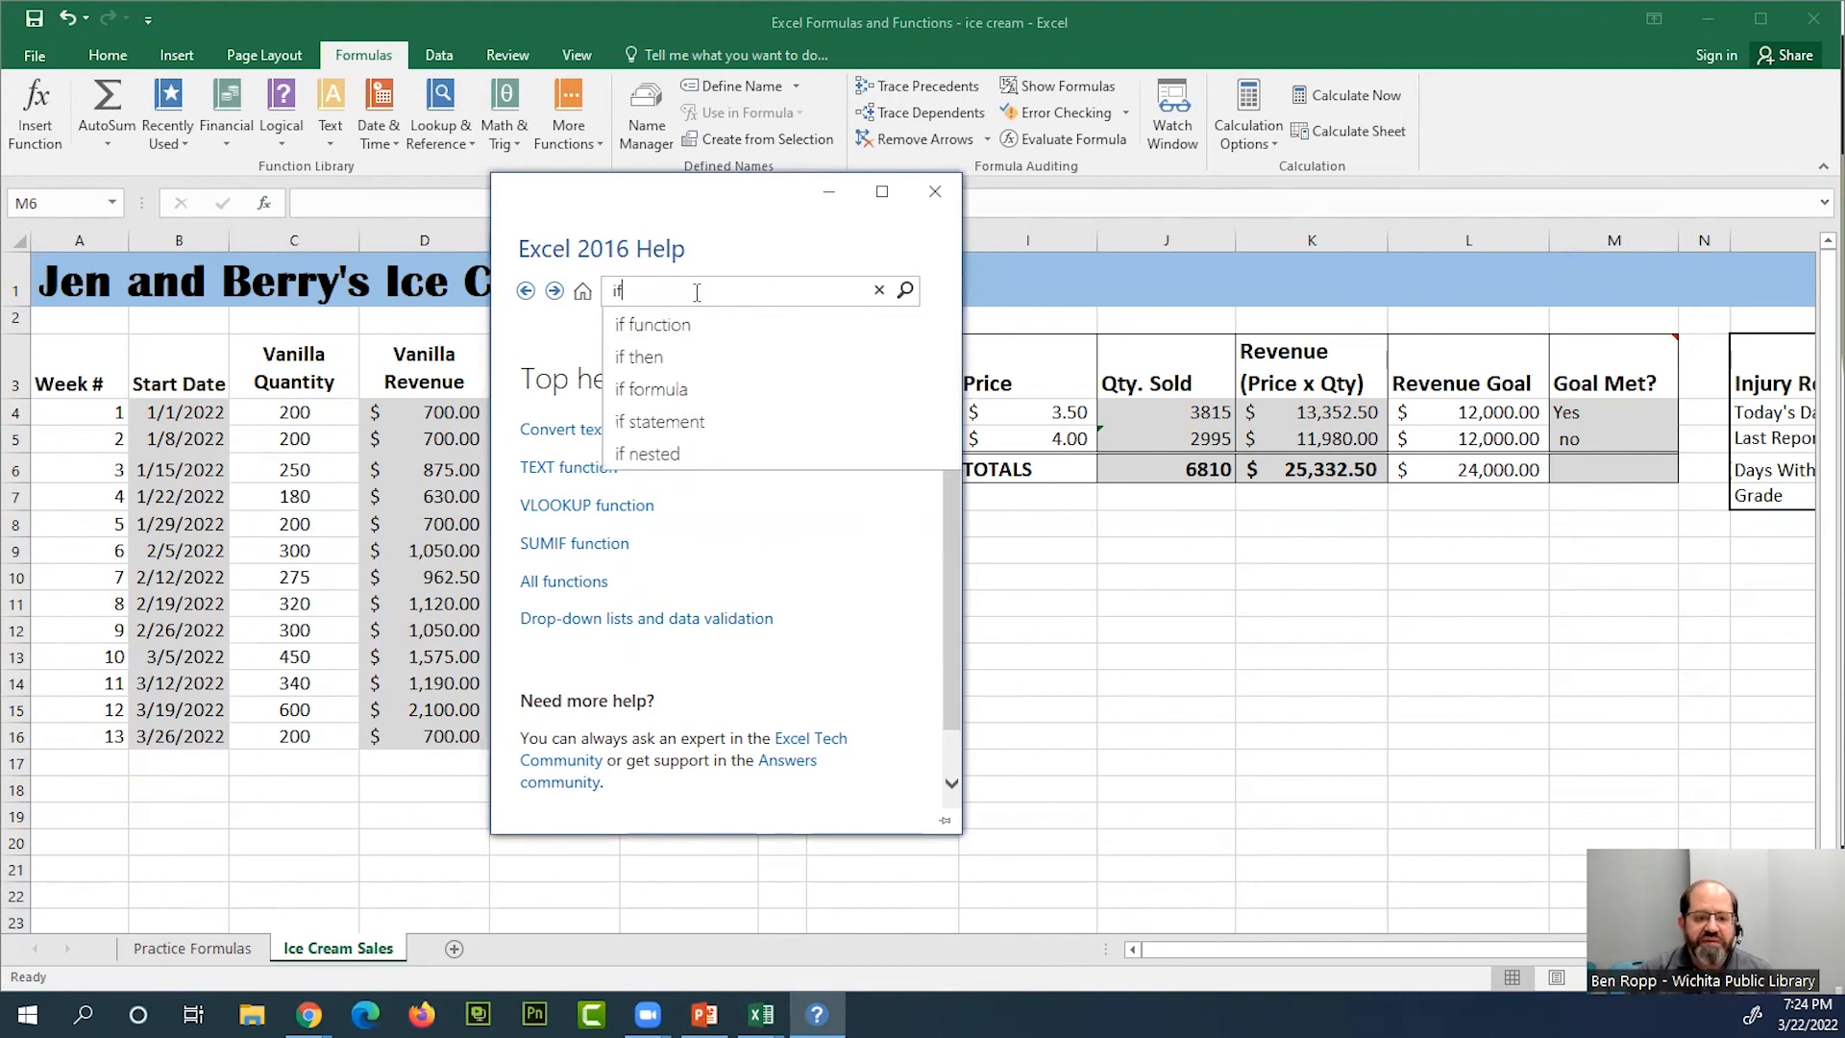
left_click(679, 328)
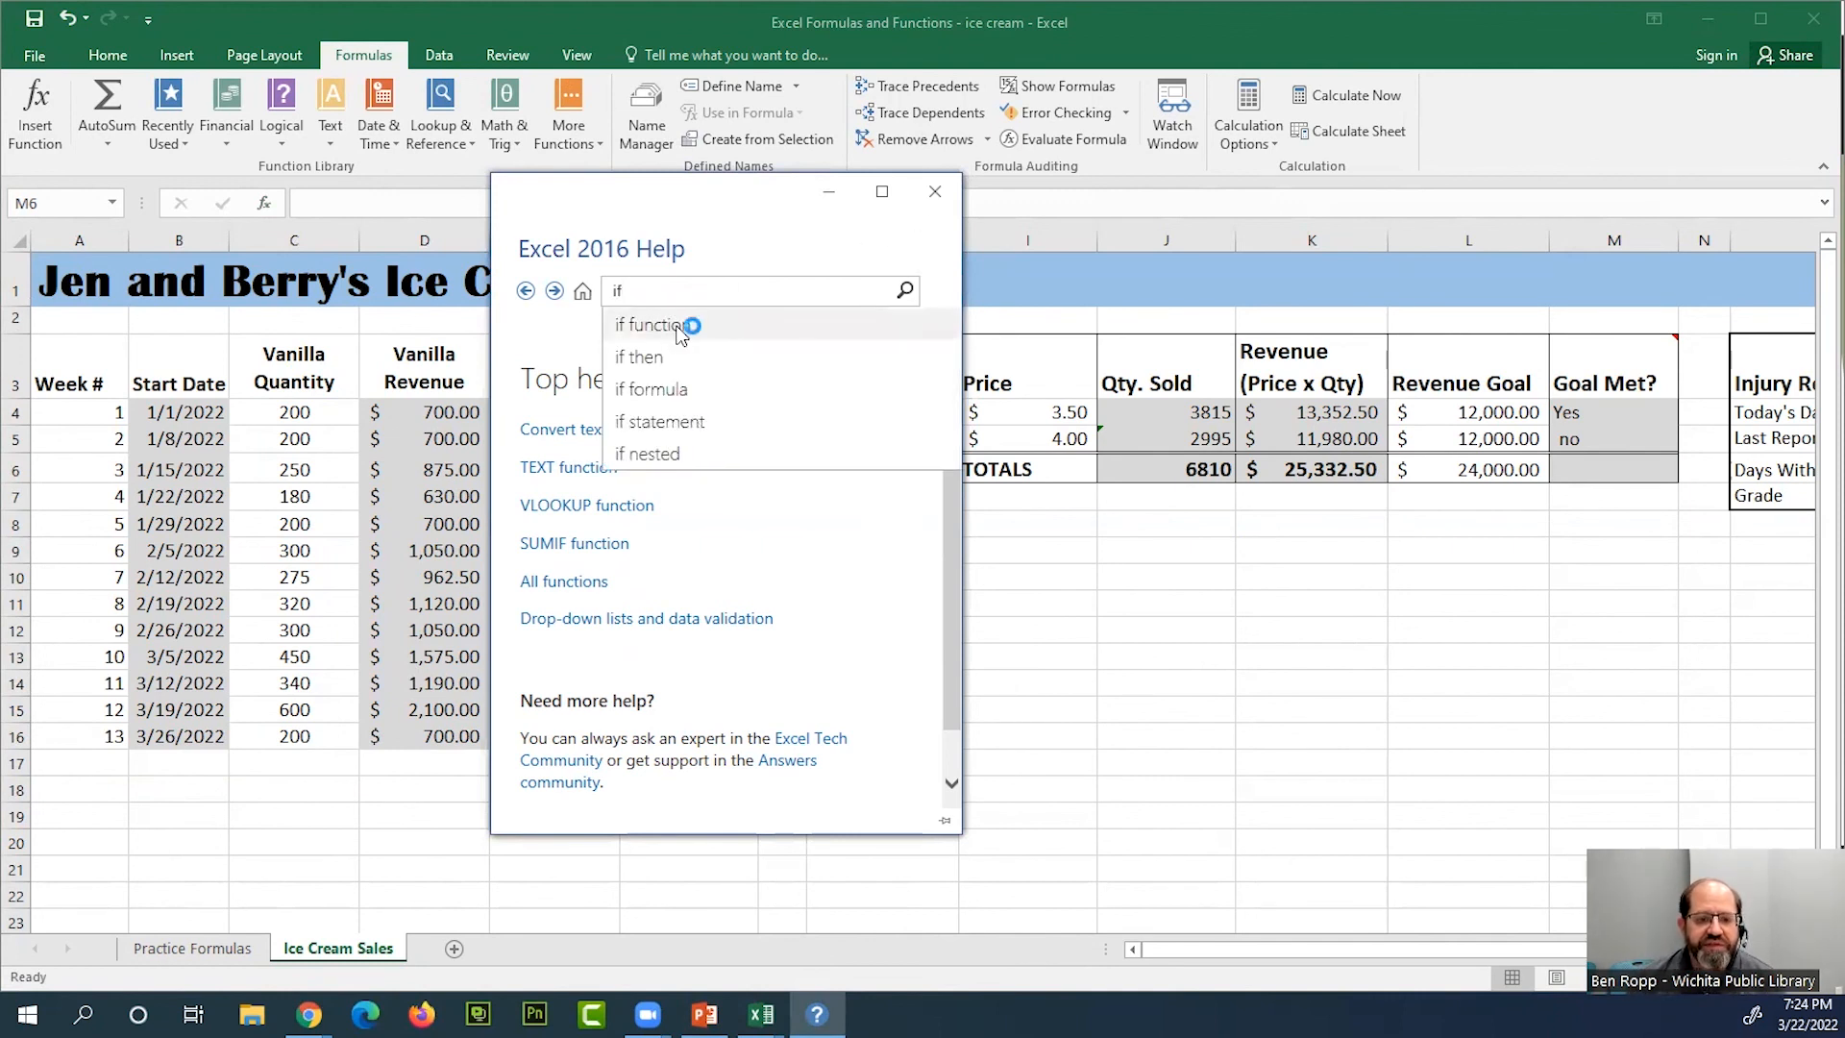
scroll(745, 471, "down", 3)
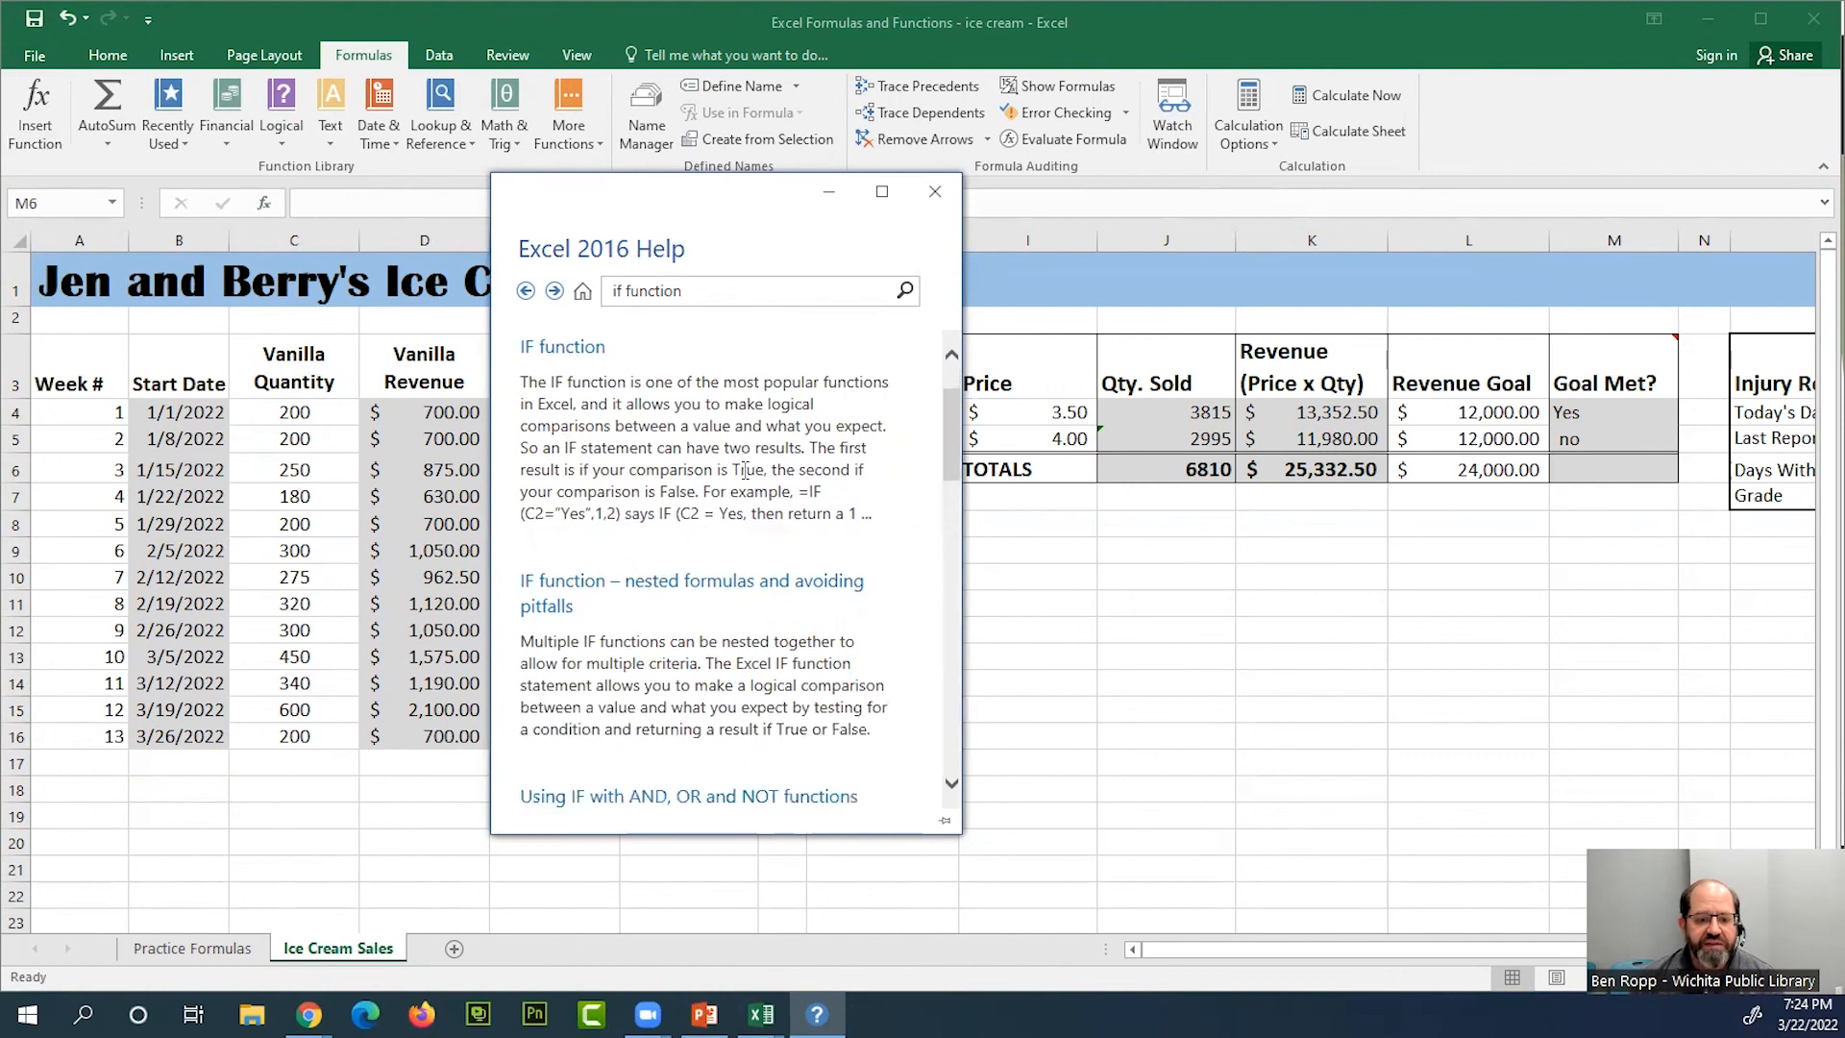
scroll(744, 471, "down", 7)
scroll(745, 471, "up", 2)
scroll(745, 471, "up", 6)
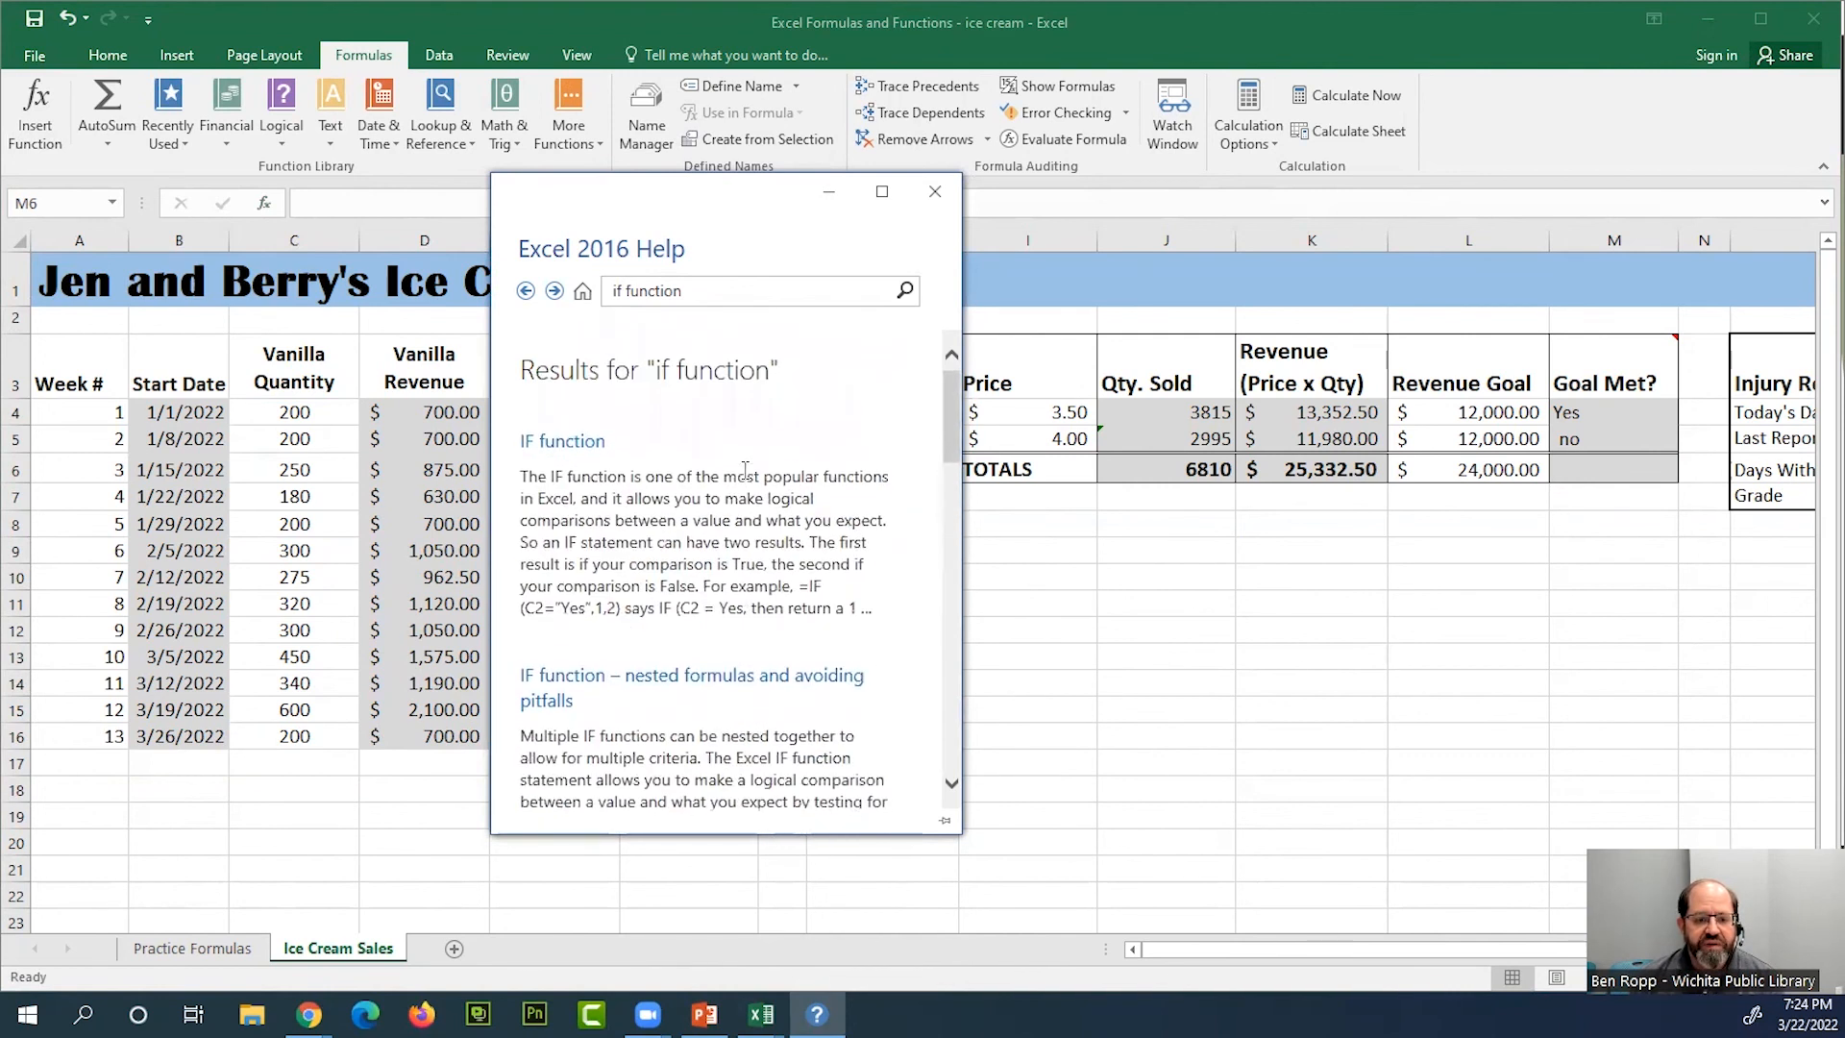
Read the IF function help article and its examples in an enlarged Help window, and close Help
left_click(582, 447)
scroll(793, 540, "down", 3)
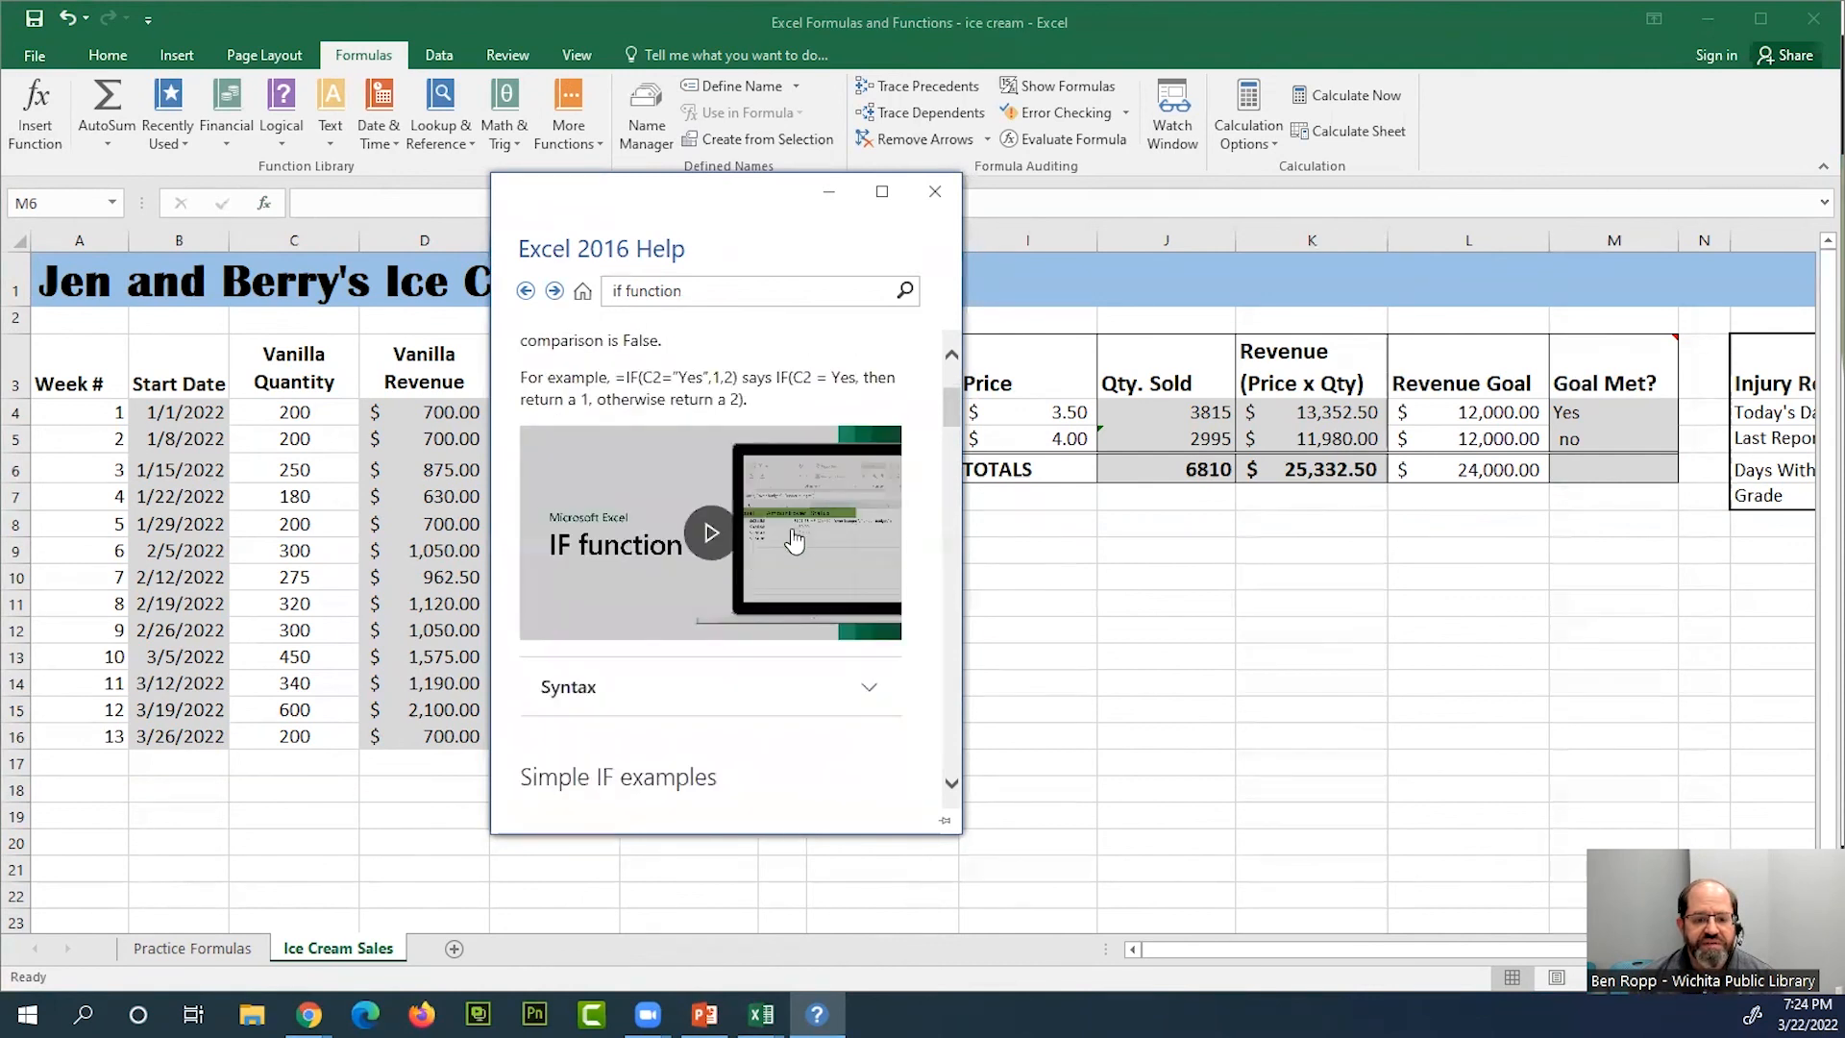
scroll(763, 569, "down", 5)
scroll(763, 569, "down", 10)
scroll(784, 569, "down", 5)
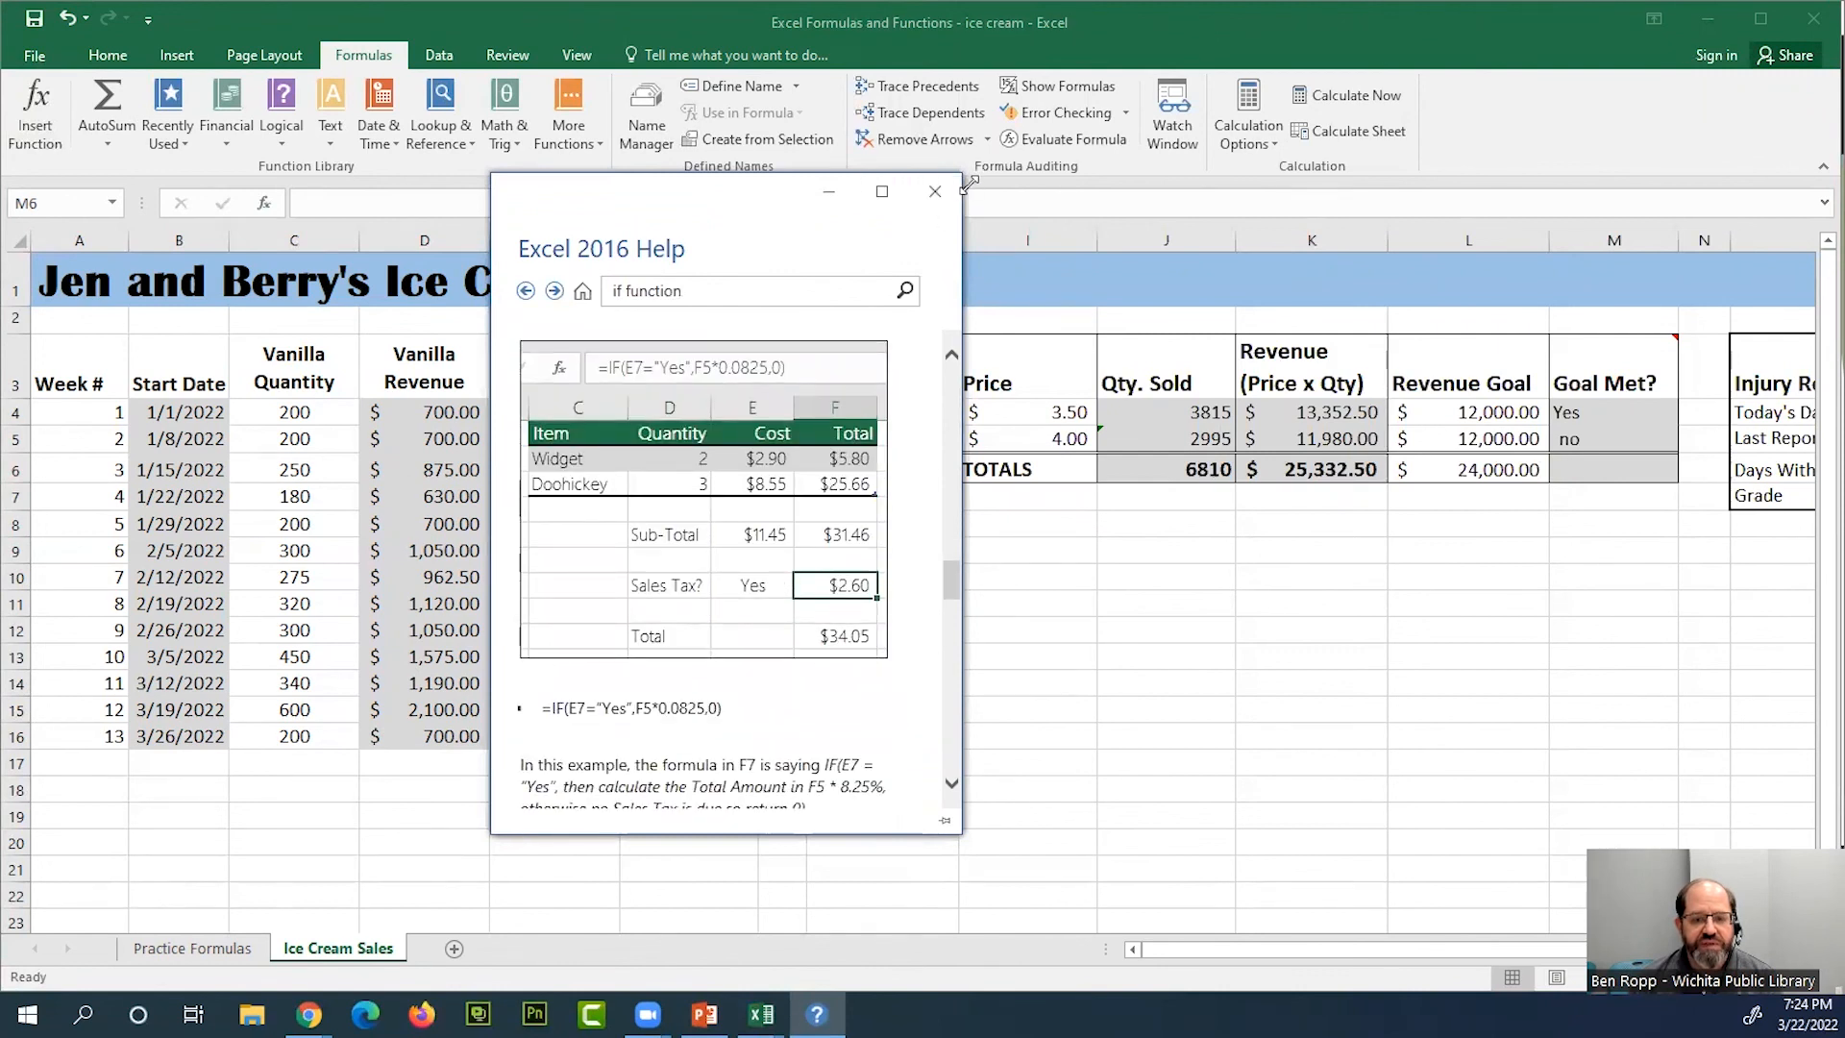
left_click_drag(965, 182, 1306, 94)
scroll(1029, 523, "up", 5)
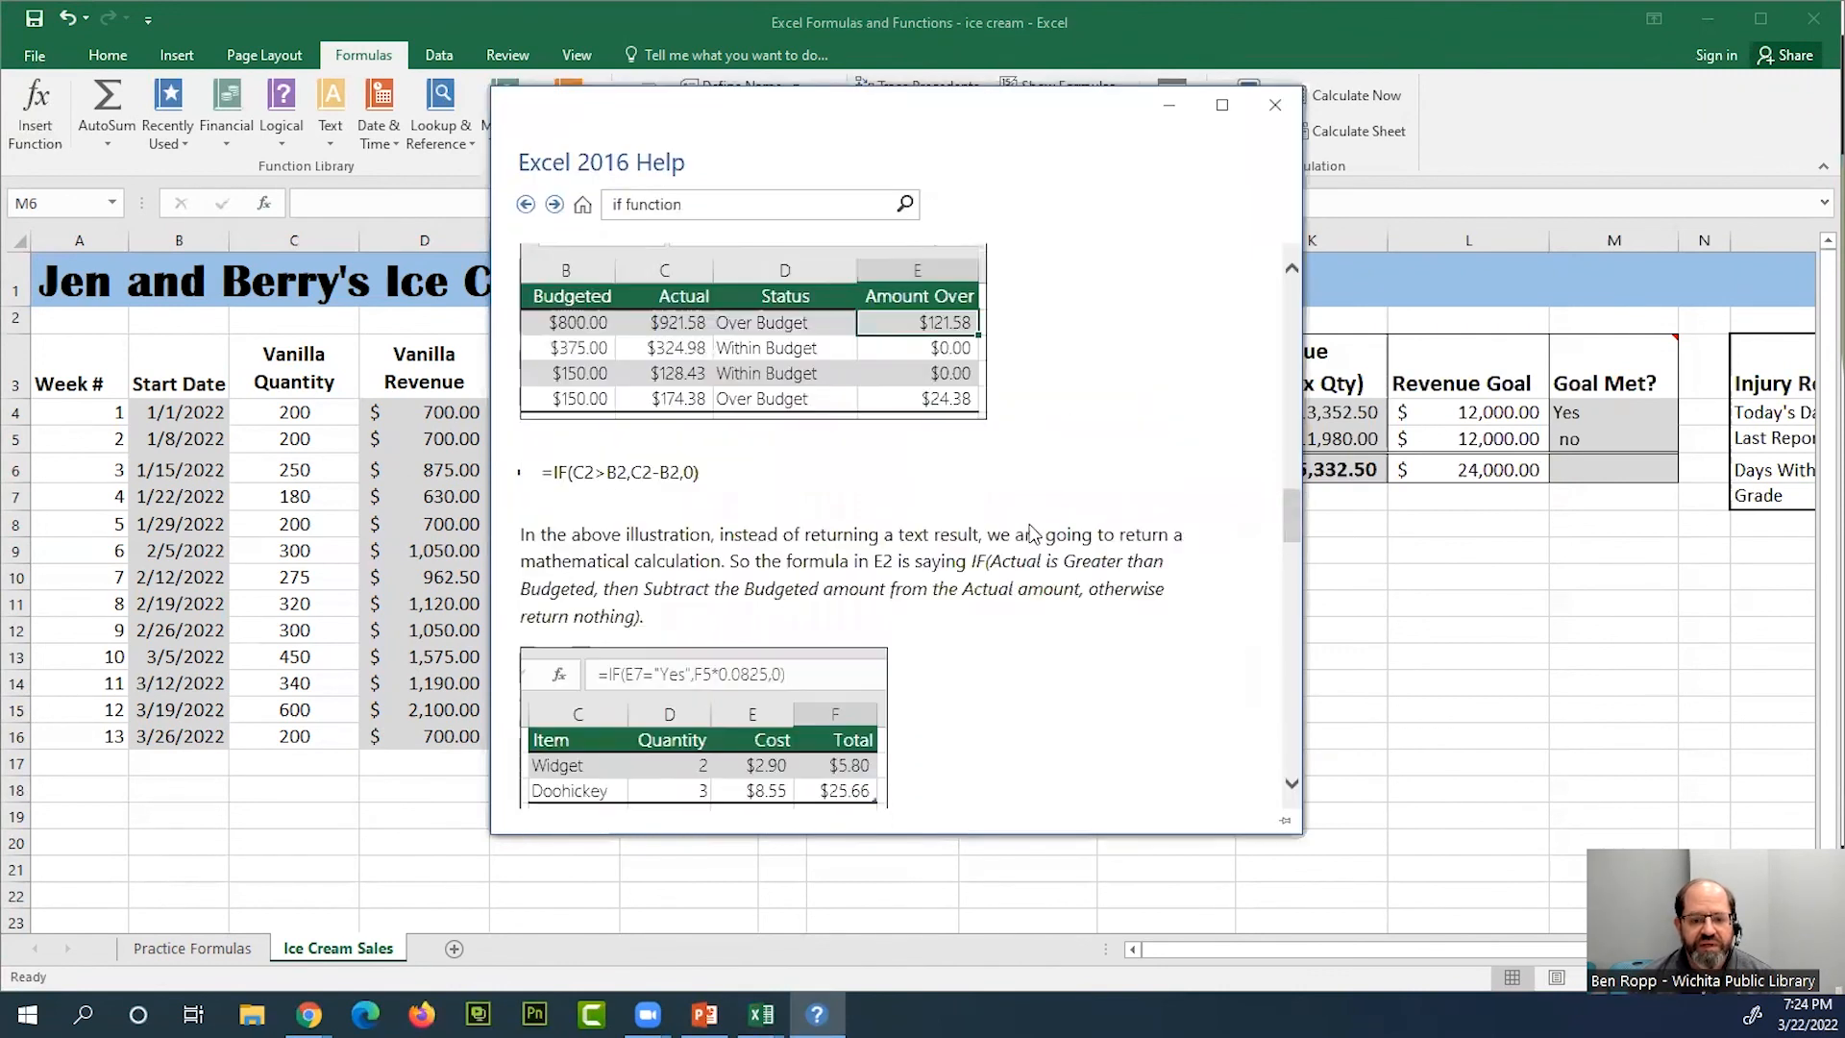
scroll(1034, 534, "up", 1)
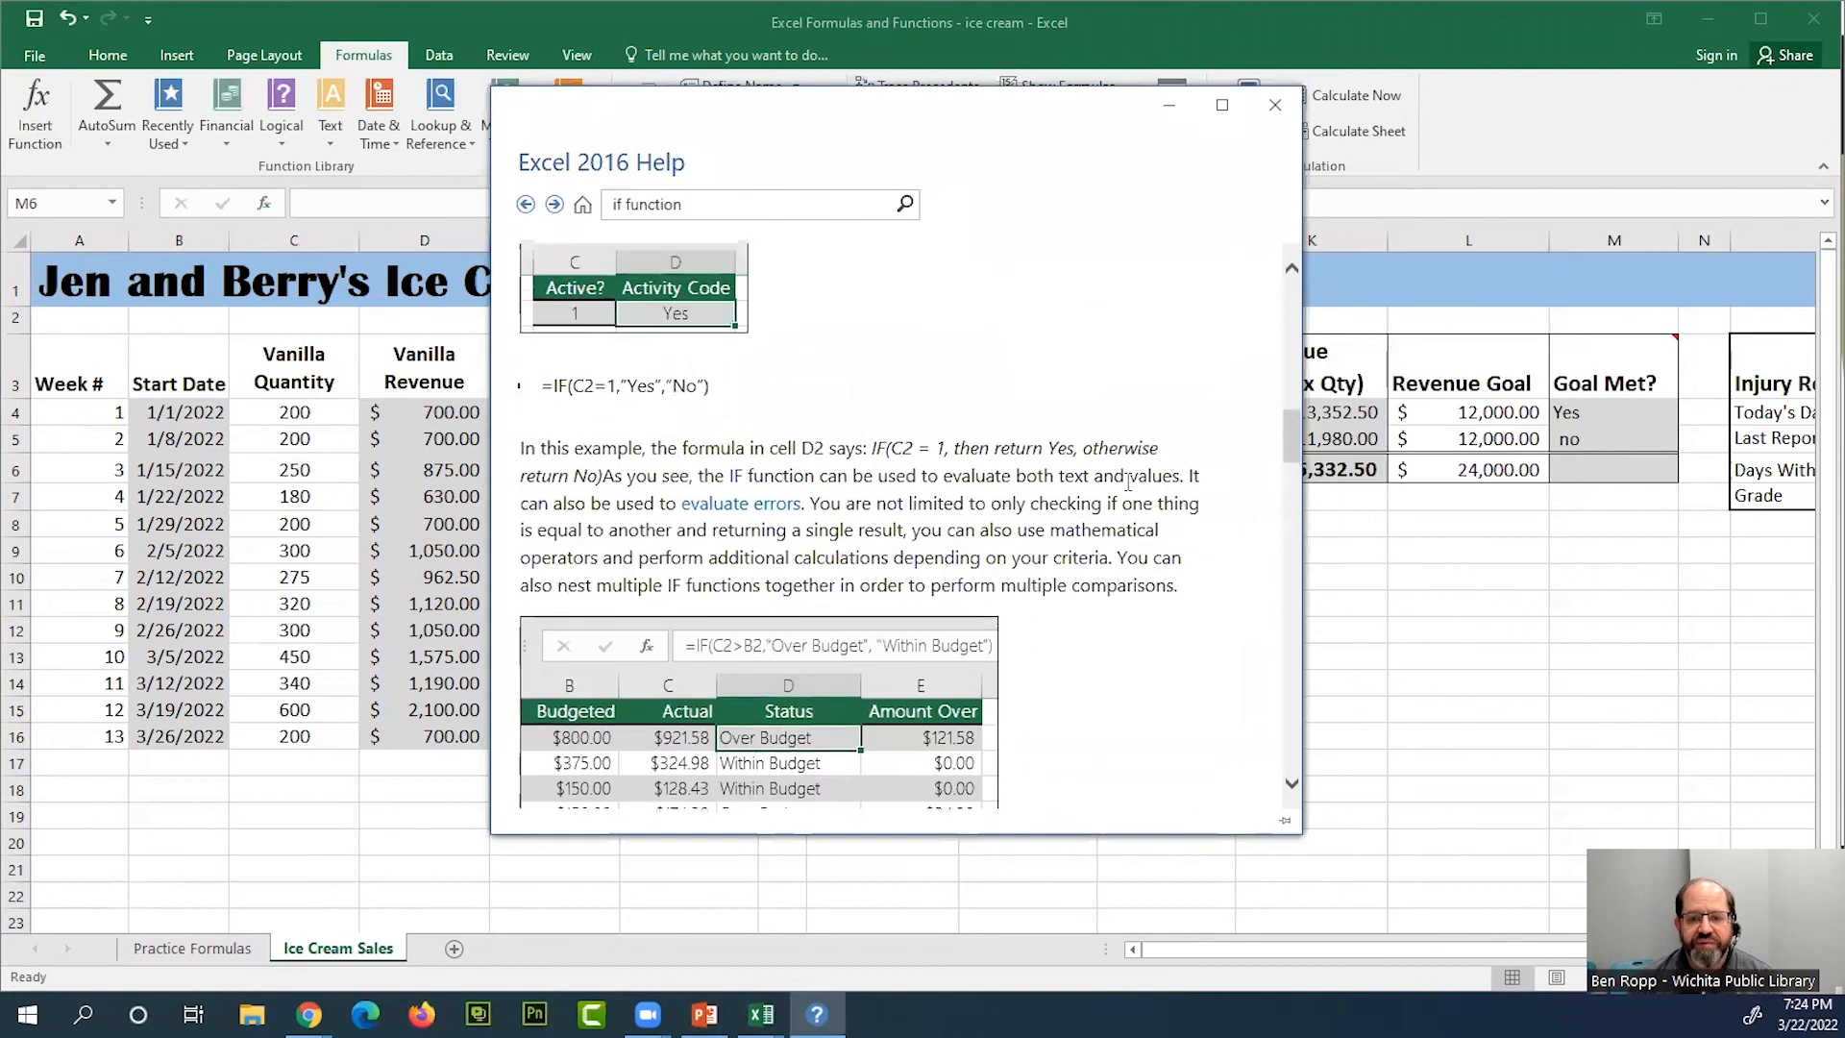
left_click(1274, 106)
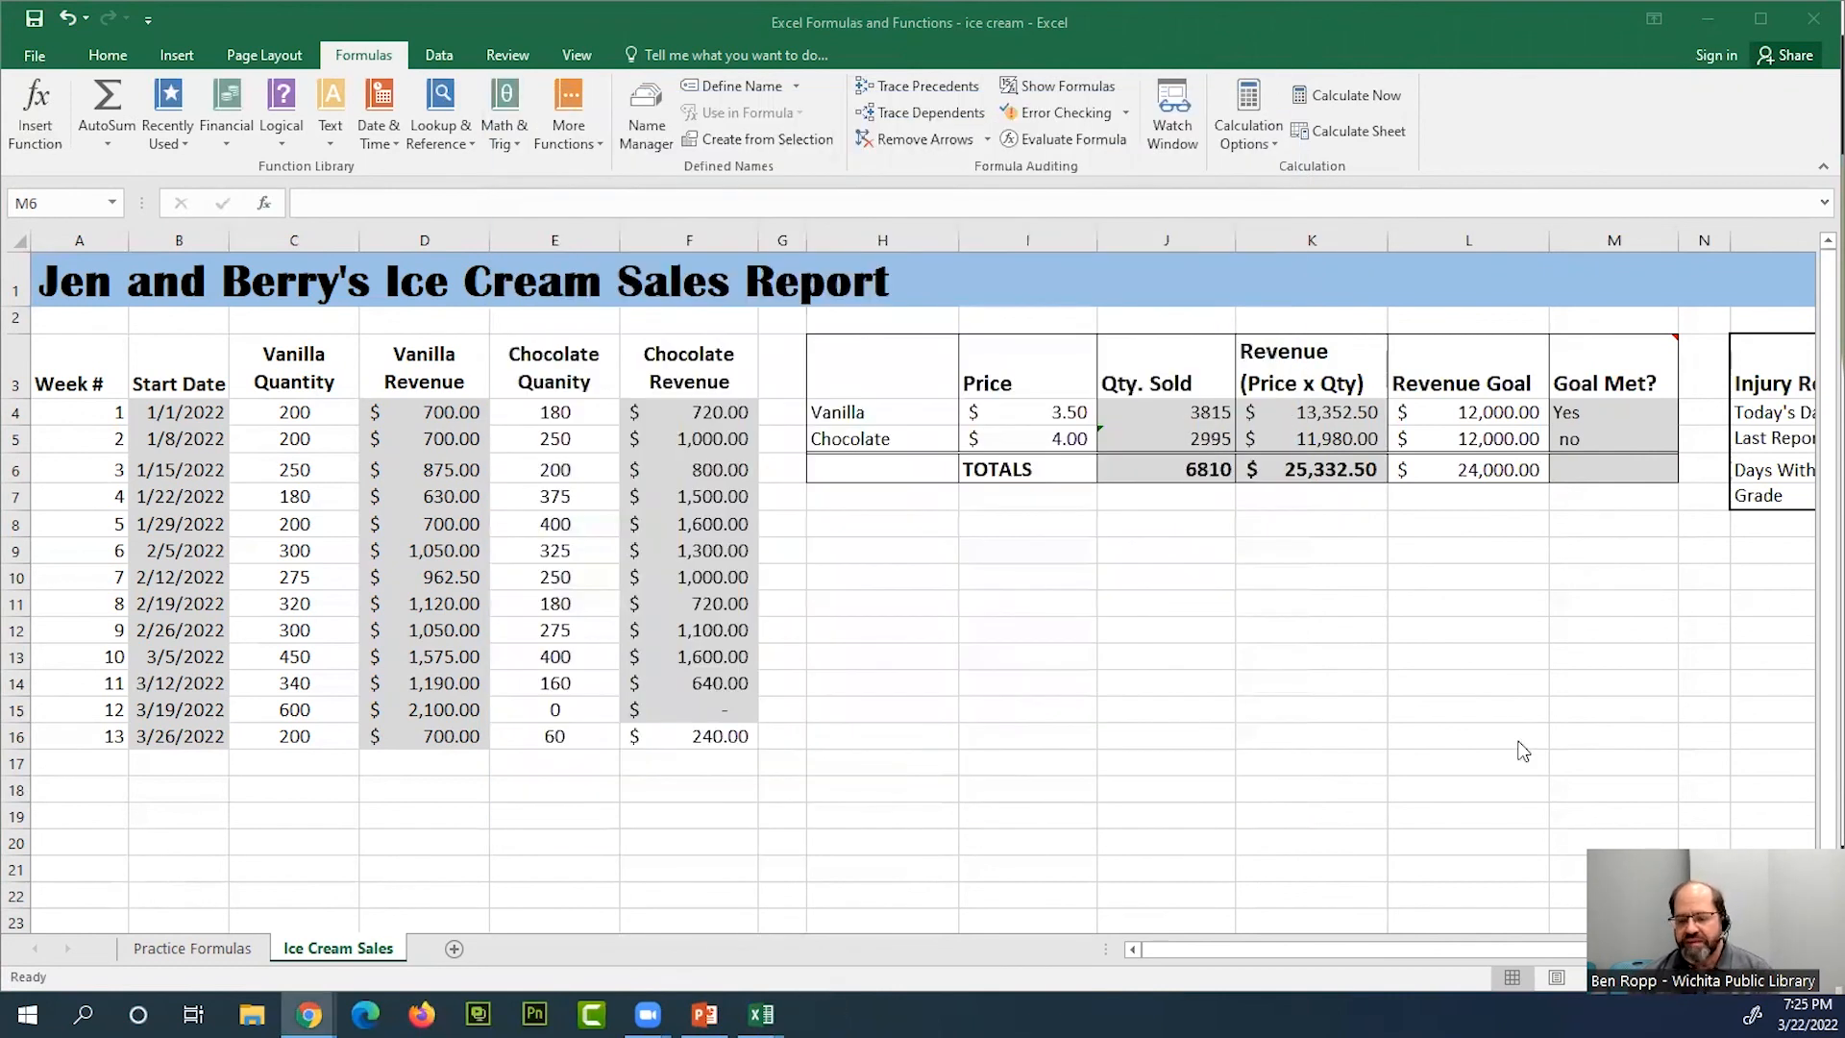
Switch to the PowerPoint slide show and advance to the Logical Functions slide
left_click(704, 1013)
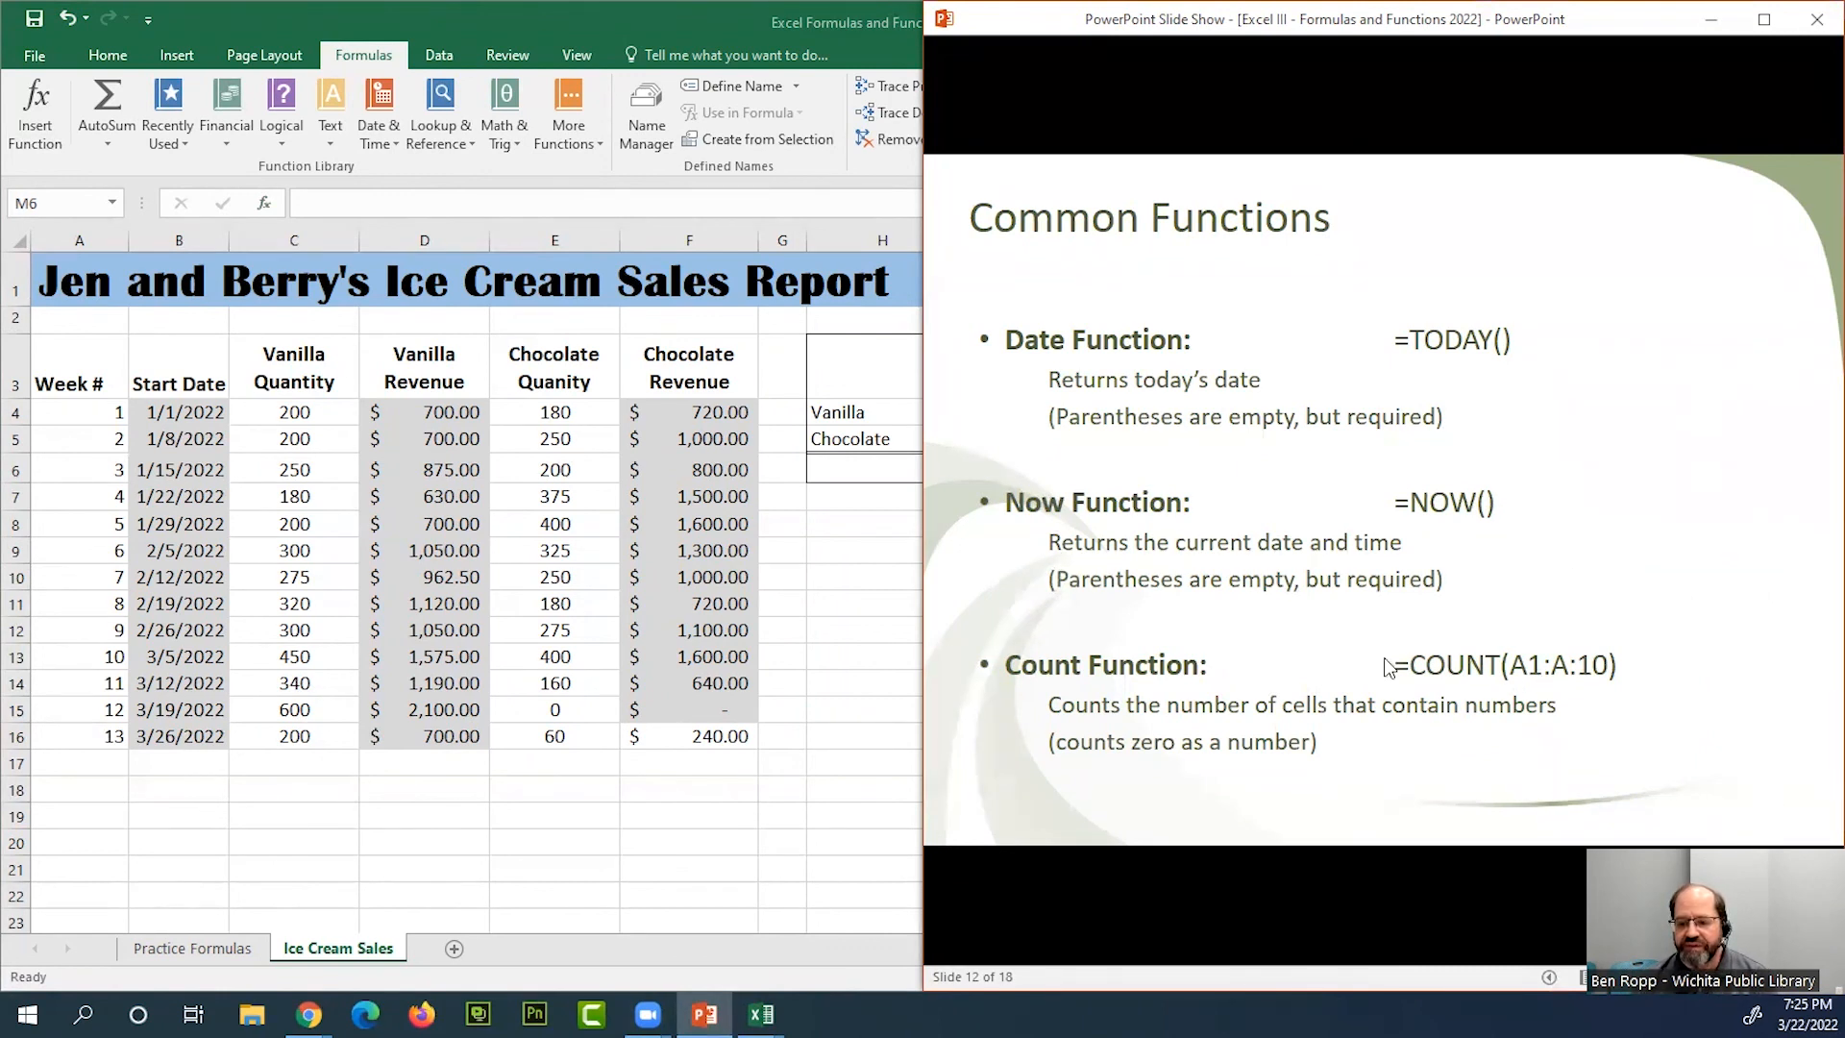
left_click(1176, 710)
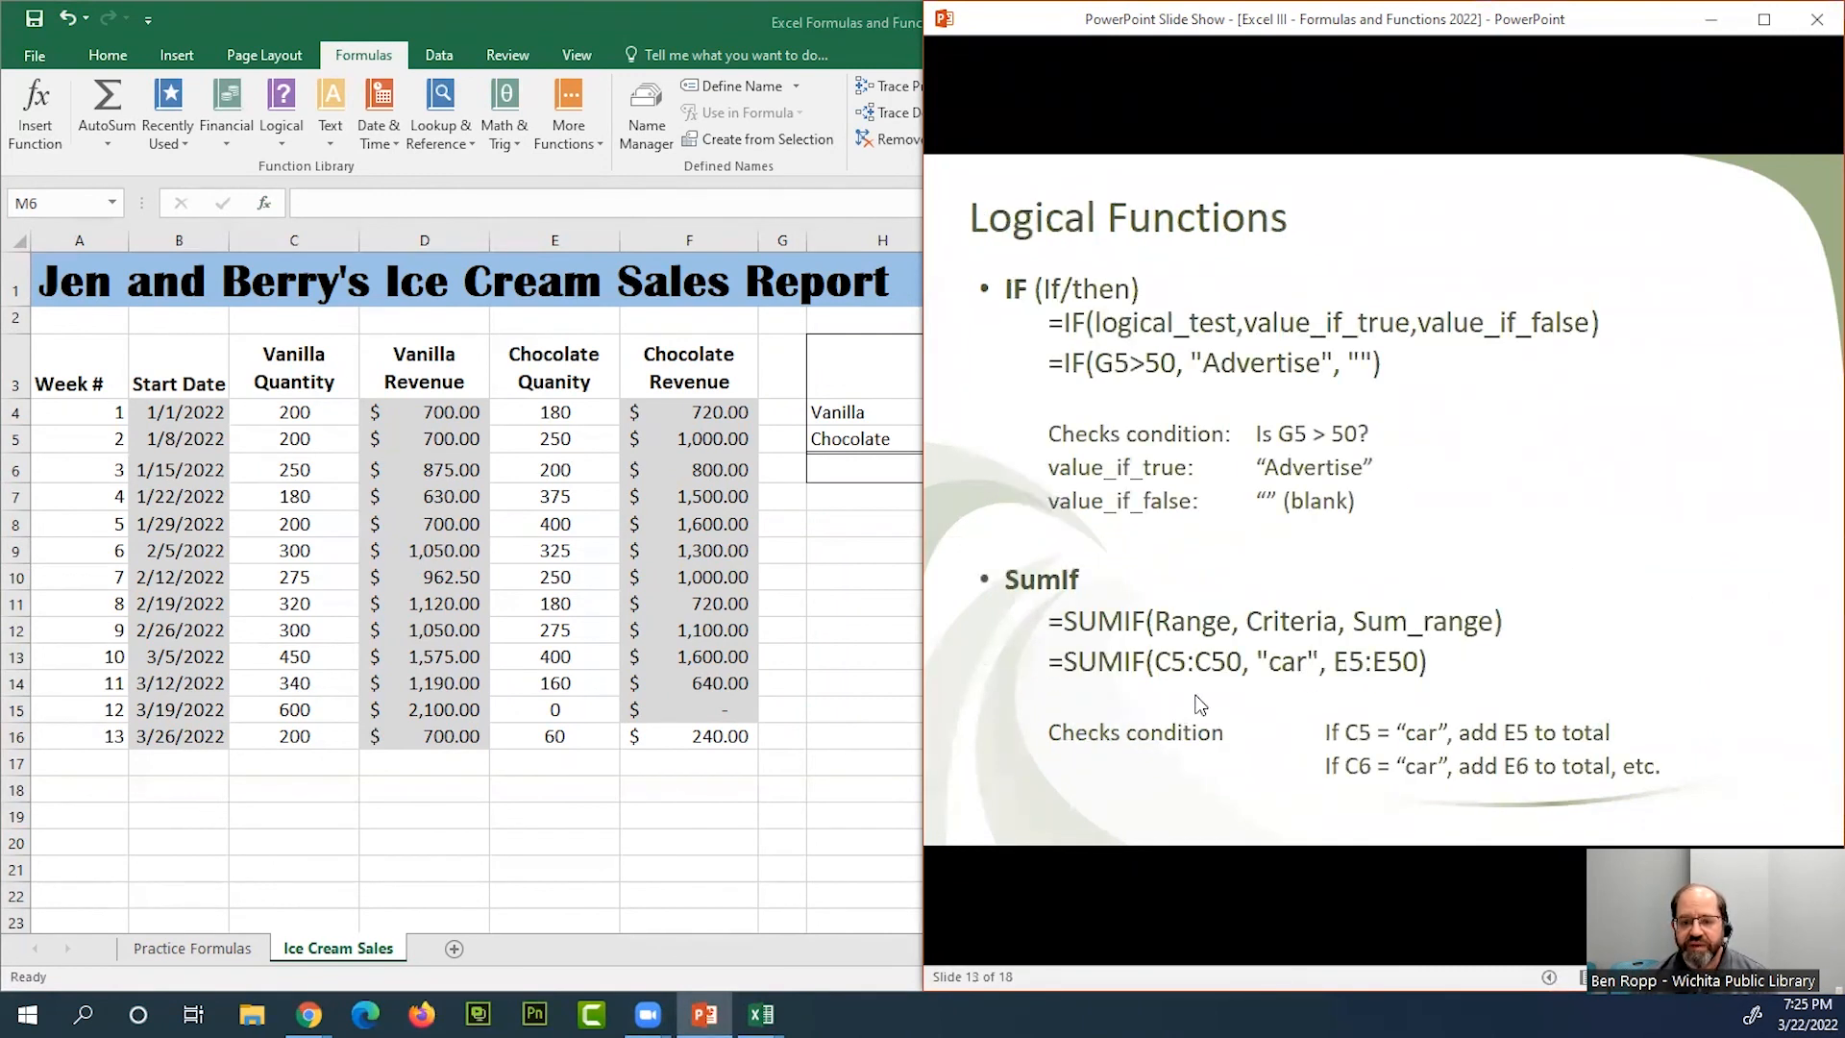